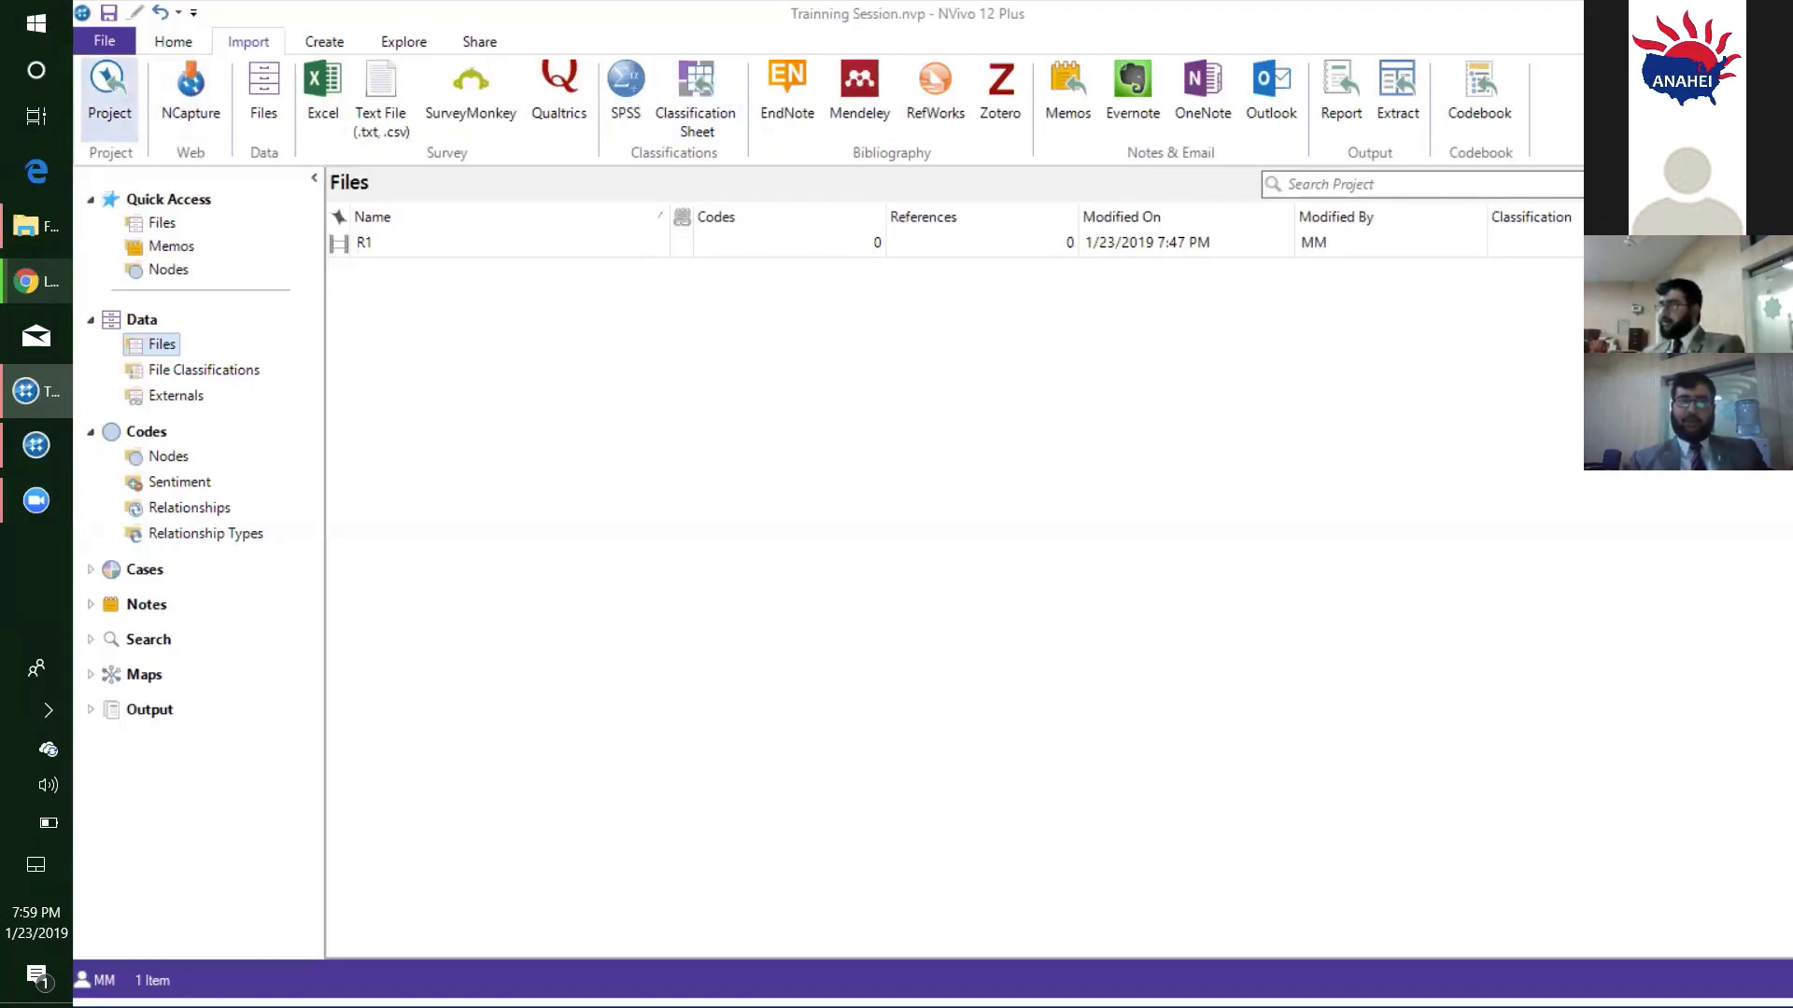
- Try to import another project's data into the current project, cancelling at the save prompt
click(109, 94)
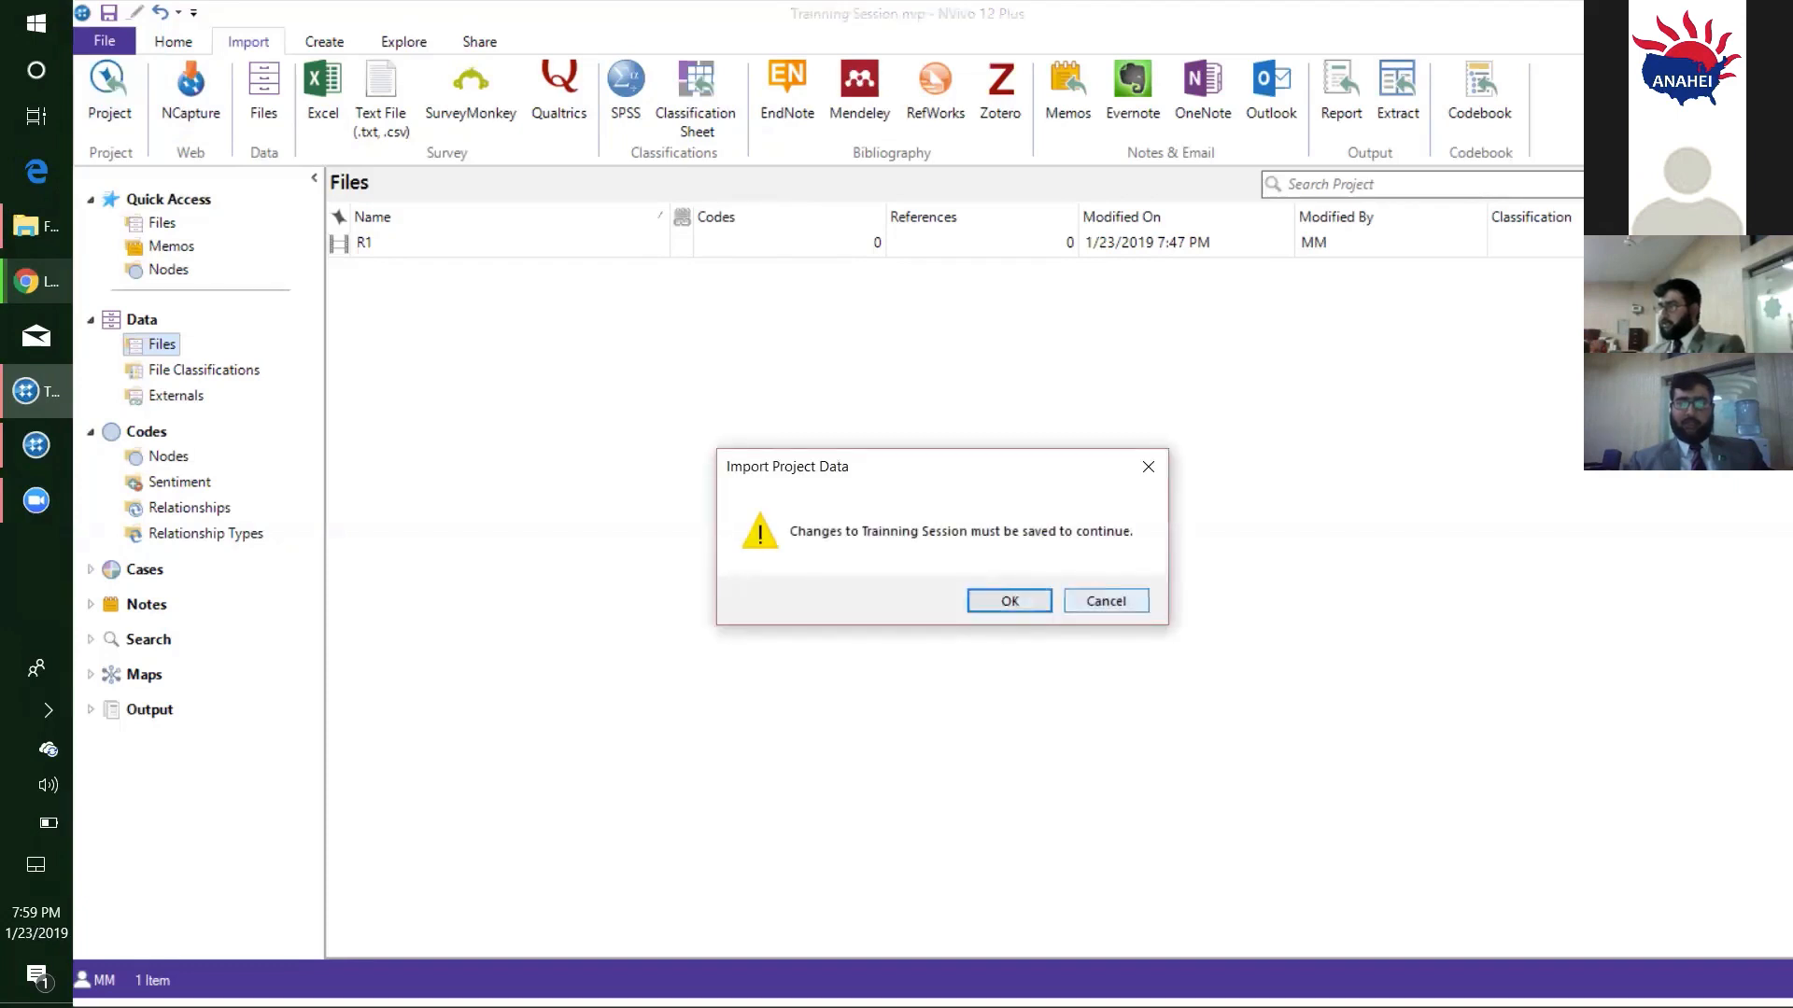
click(1106, 600)
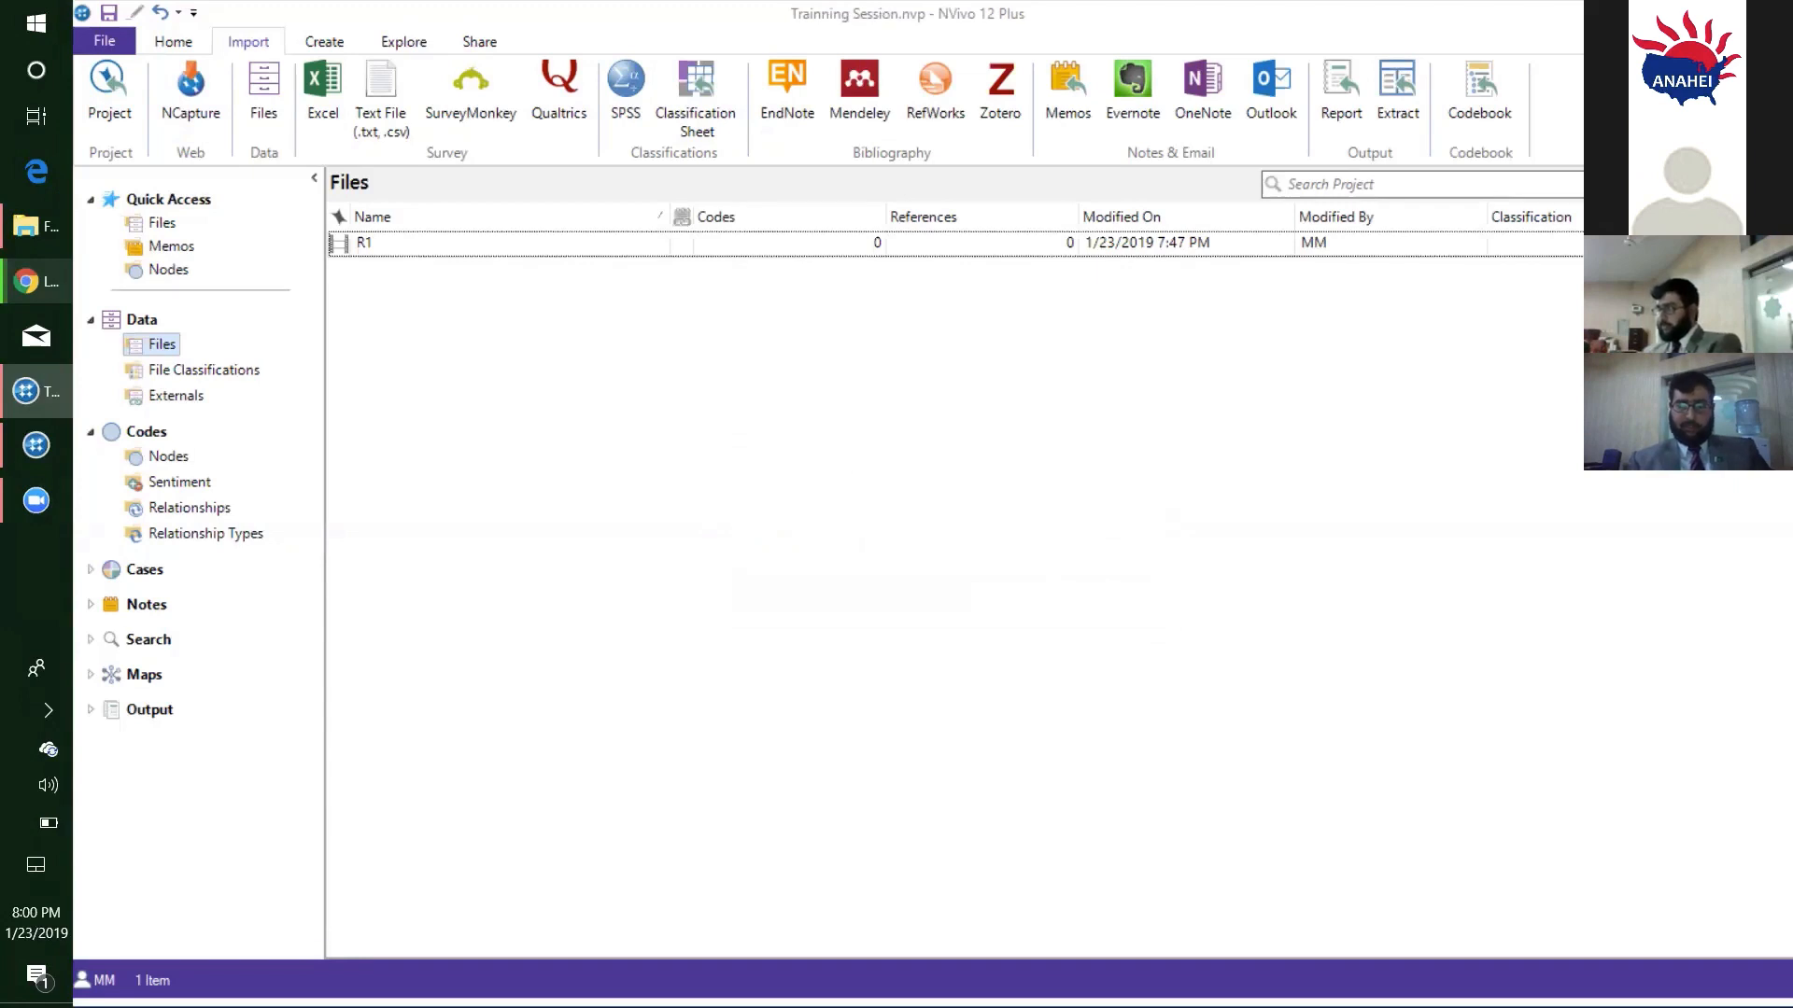
- Create a new project titled "determinants of depression" without adding a description
key(ctrl+n)
key(Right)
key(Return)
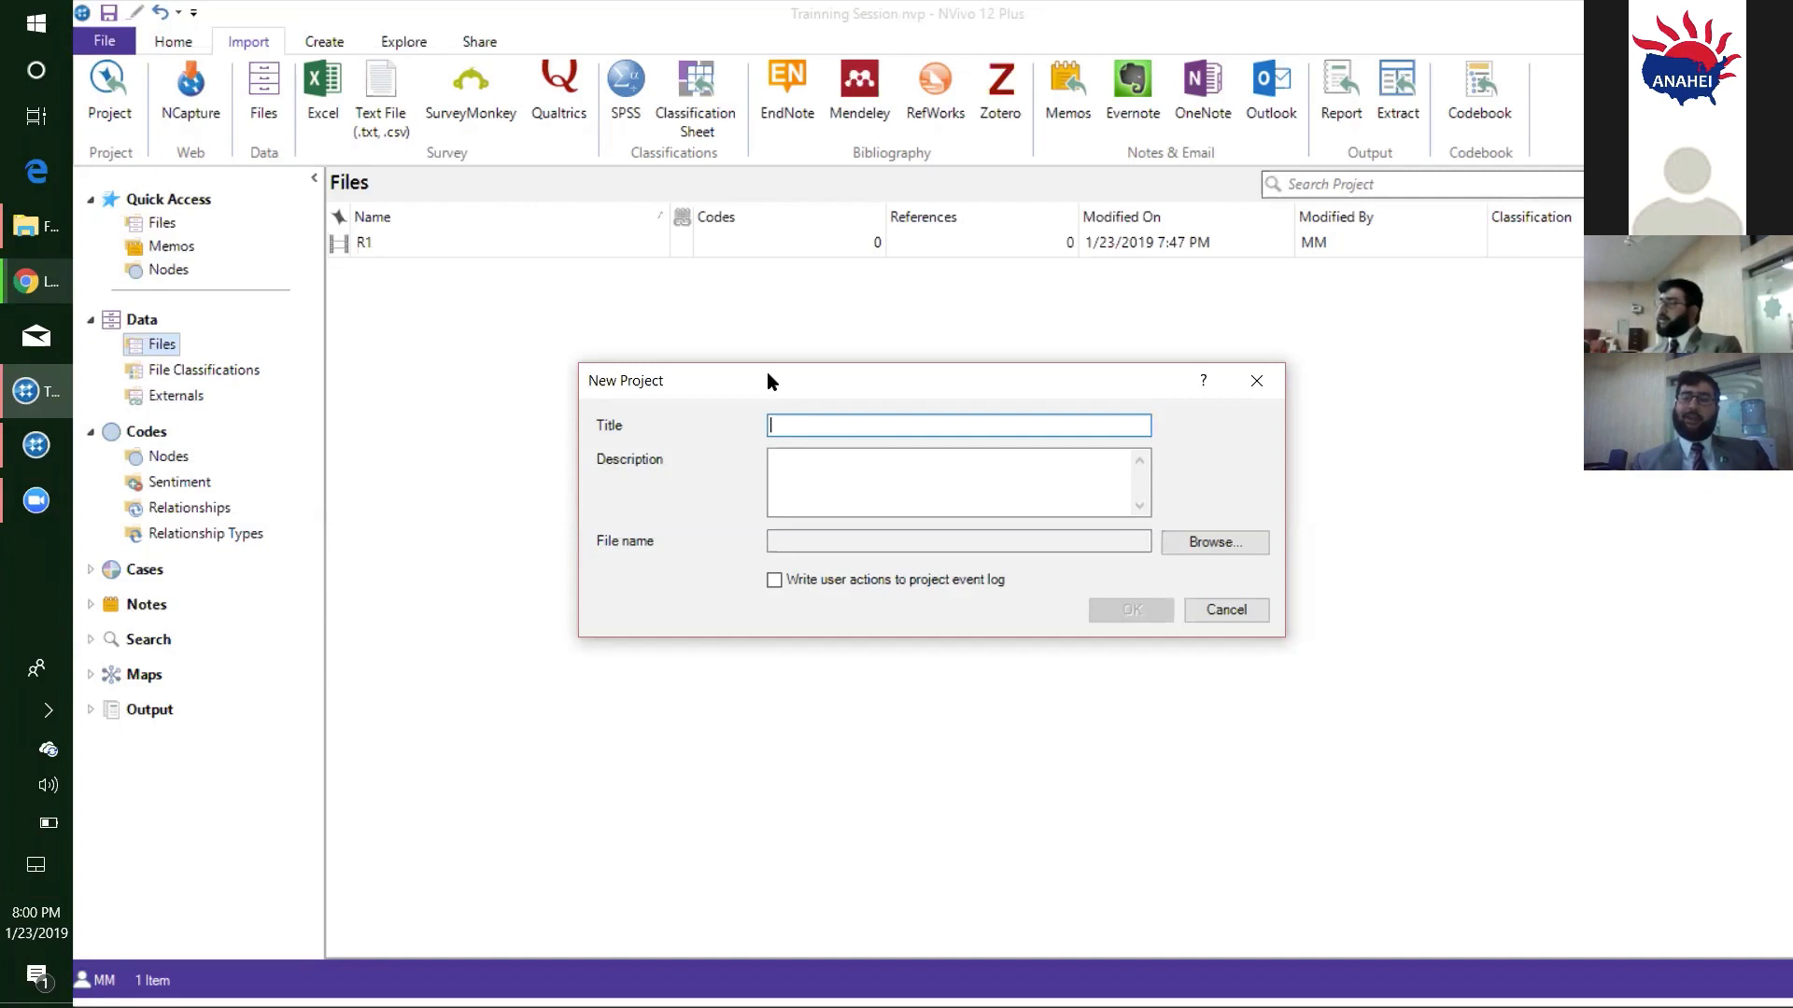
drag(768, 378, 716, 358)
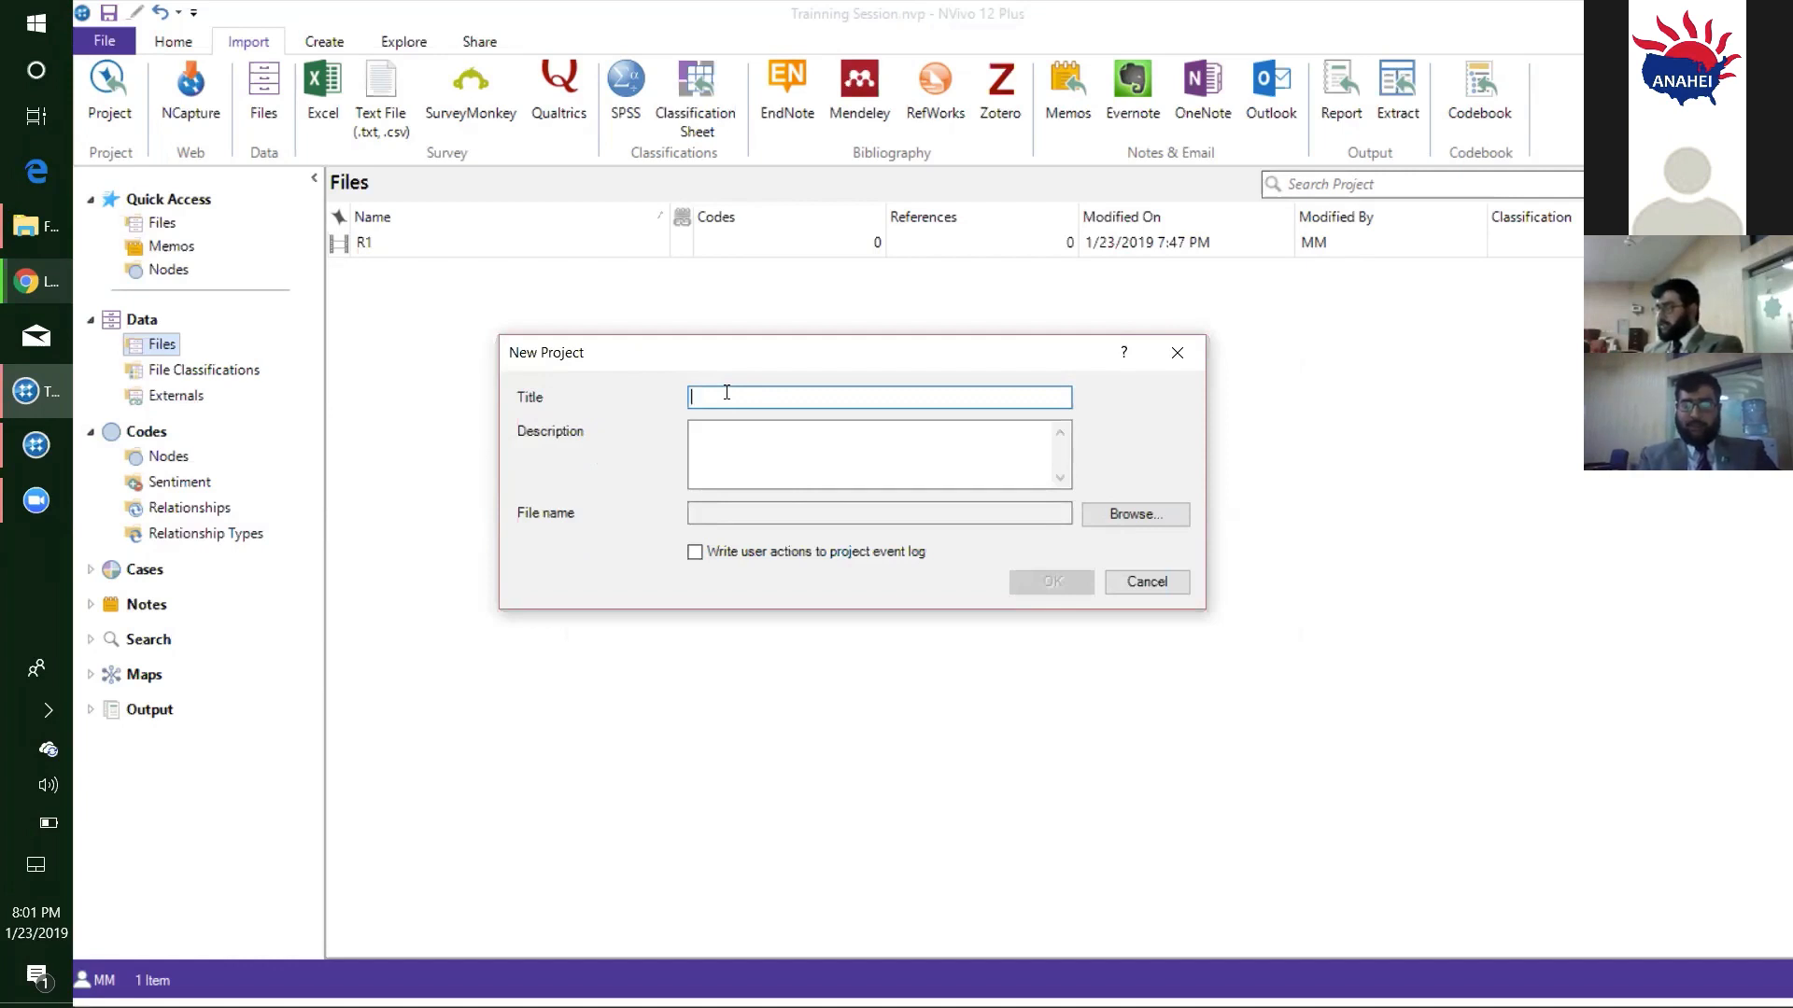
text(determinants of deprs)
key(BackSpace)
text(ession)
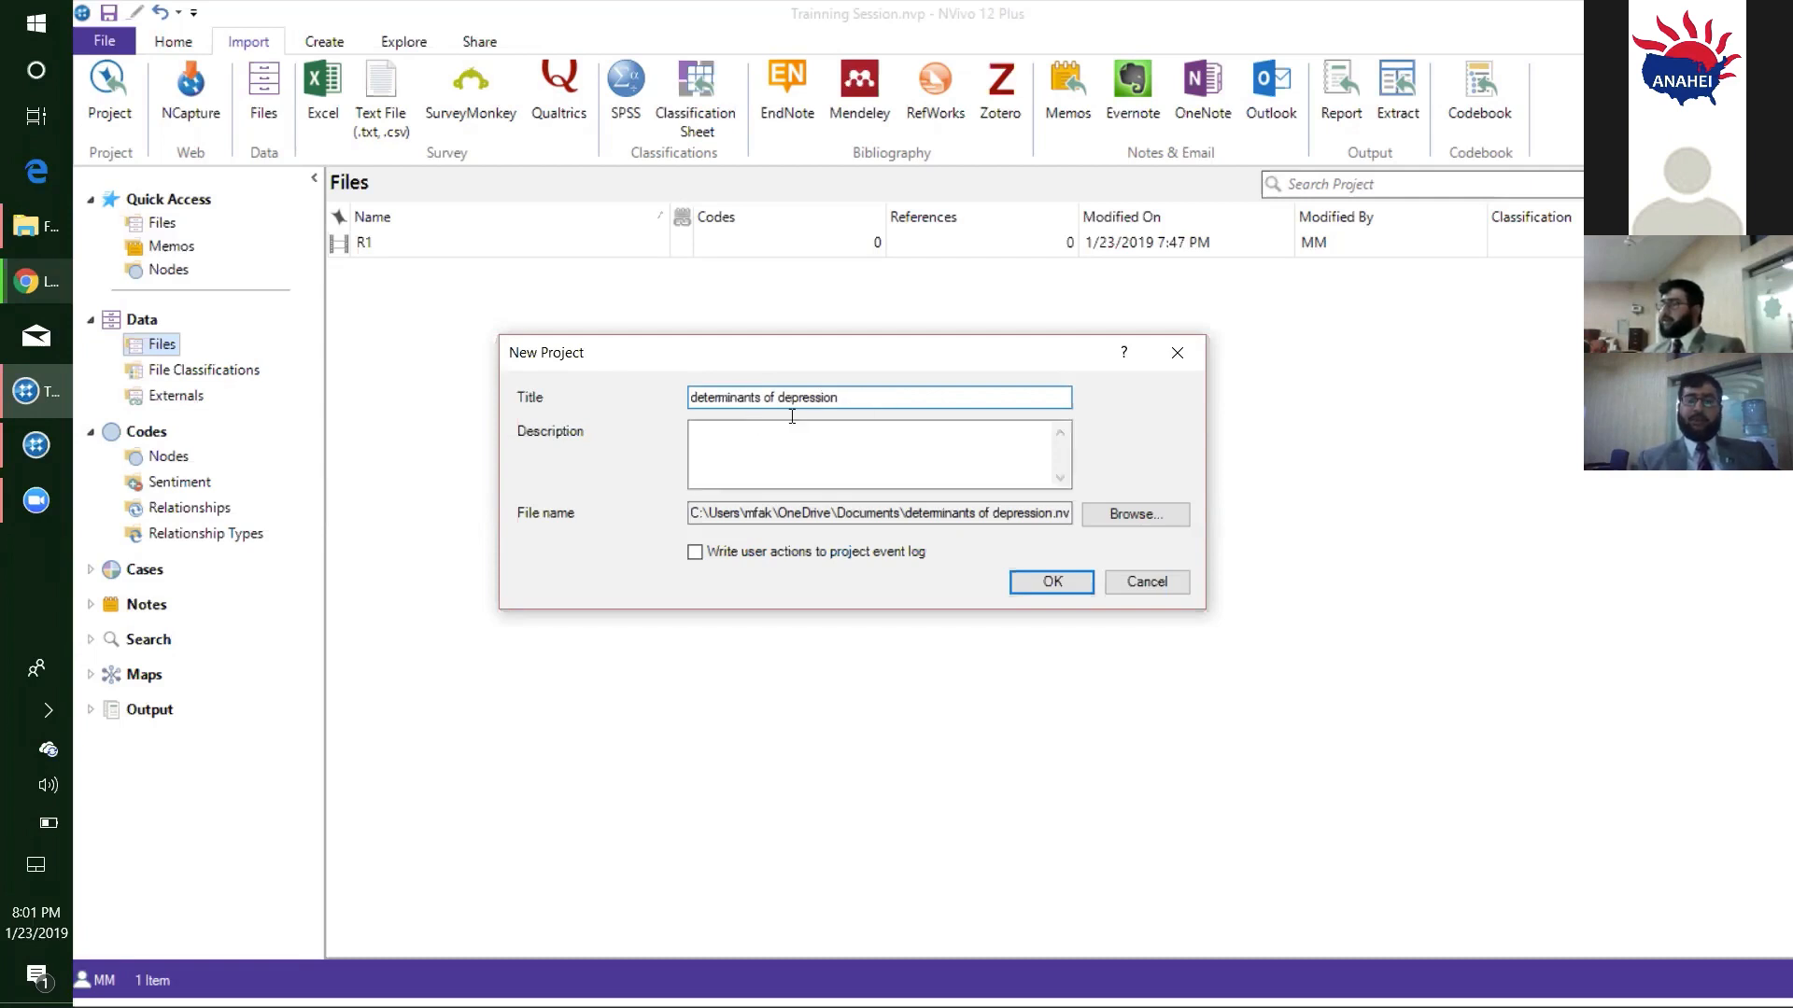
click(1036, 588)
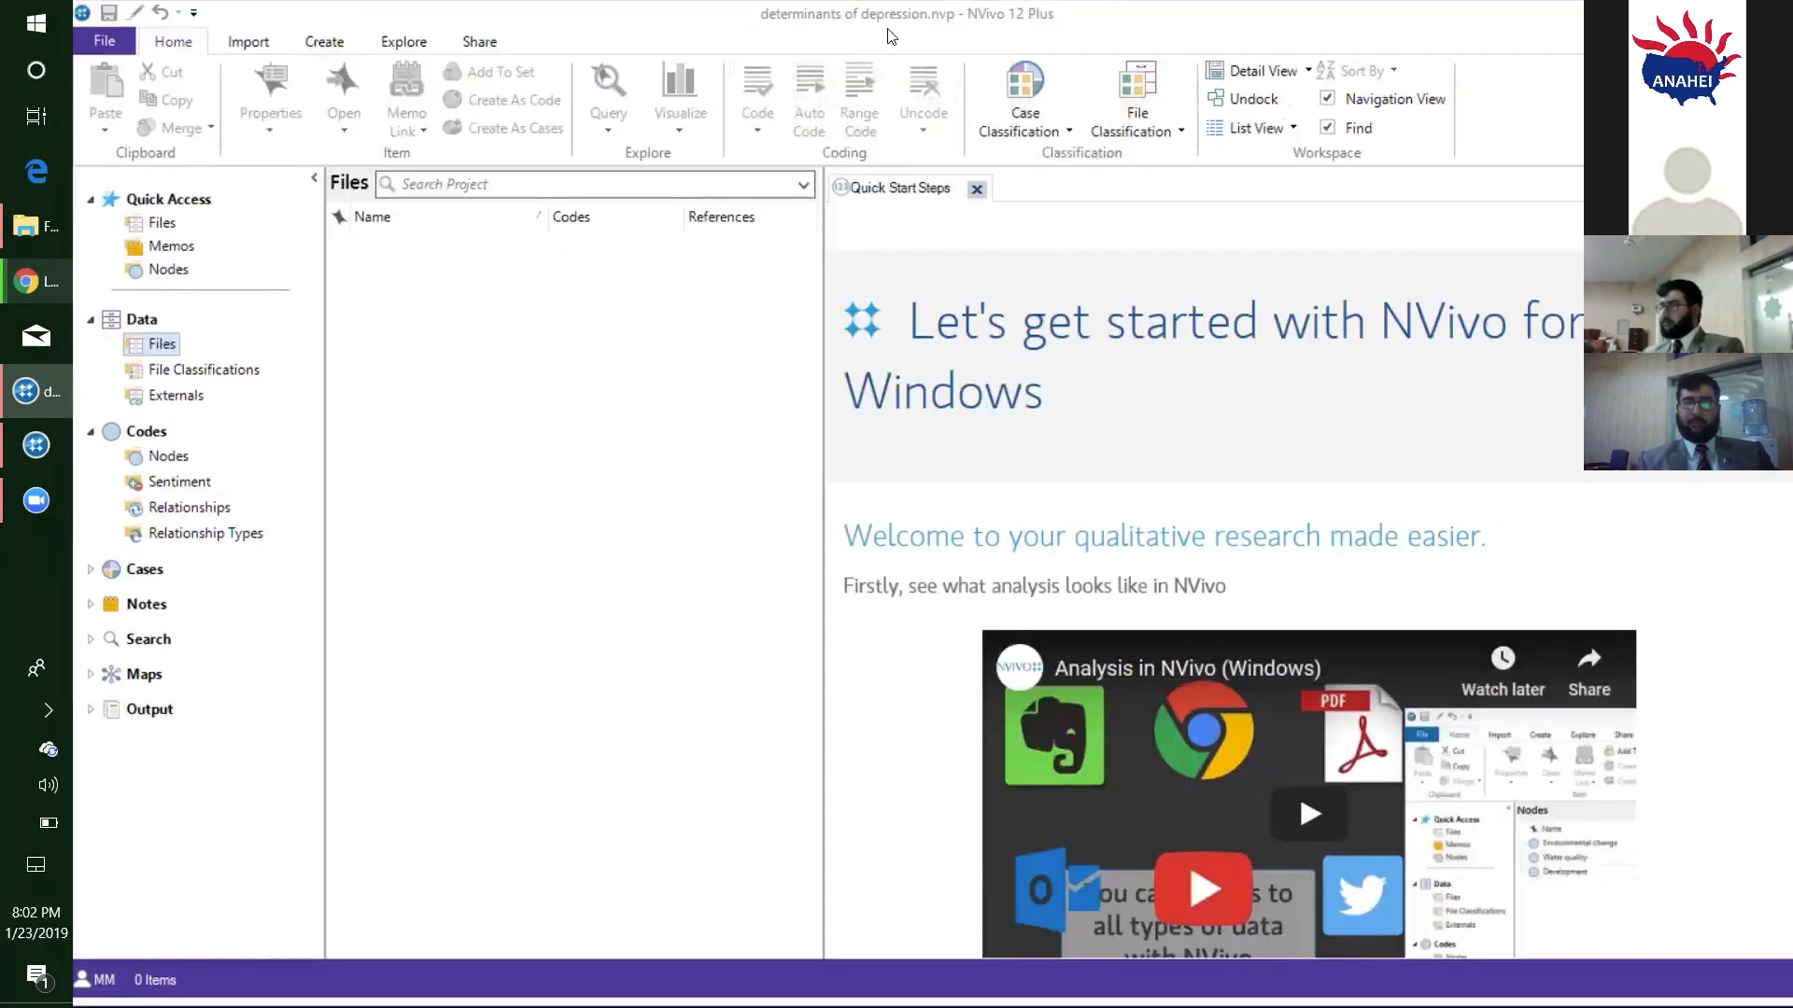
- Restore the maximized project window and resize it to span most of the desktop width while leaving the desktop's upper area exposed
double_click(1025, 16)
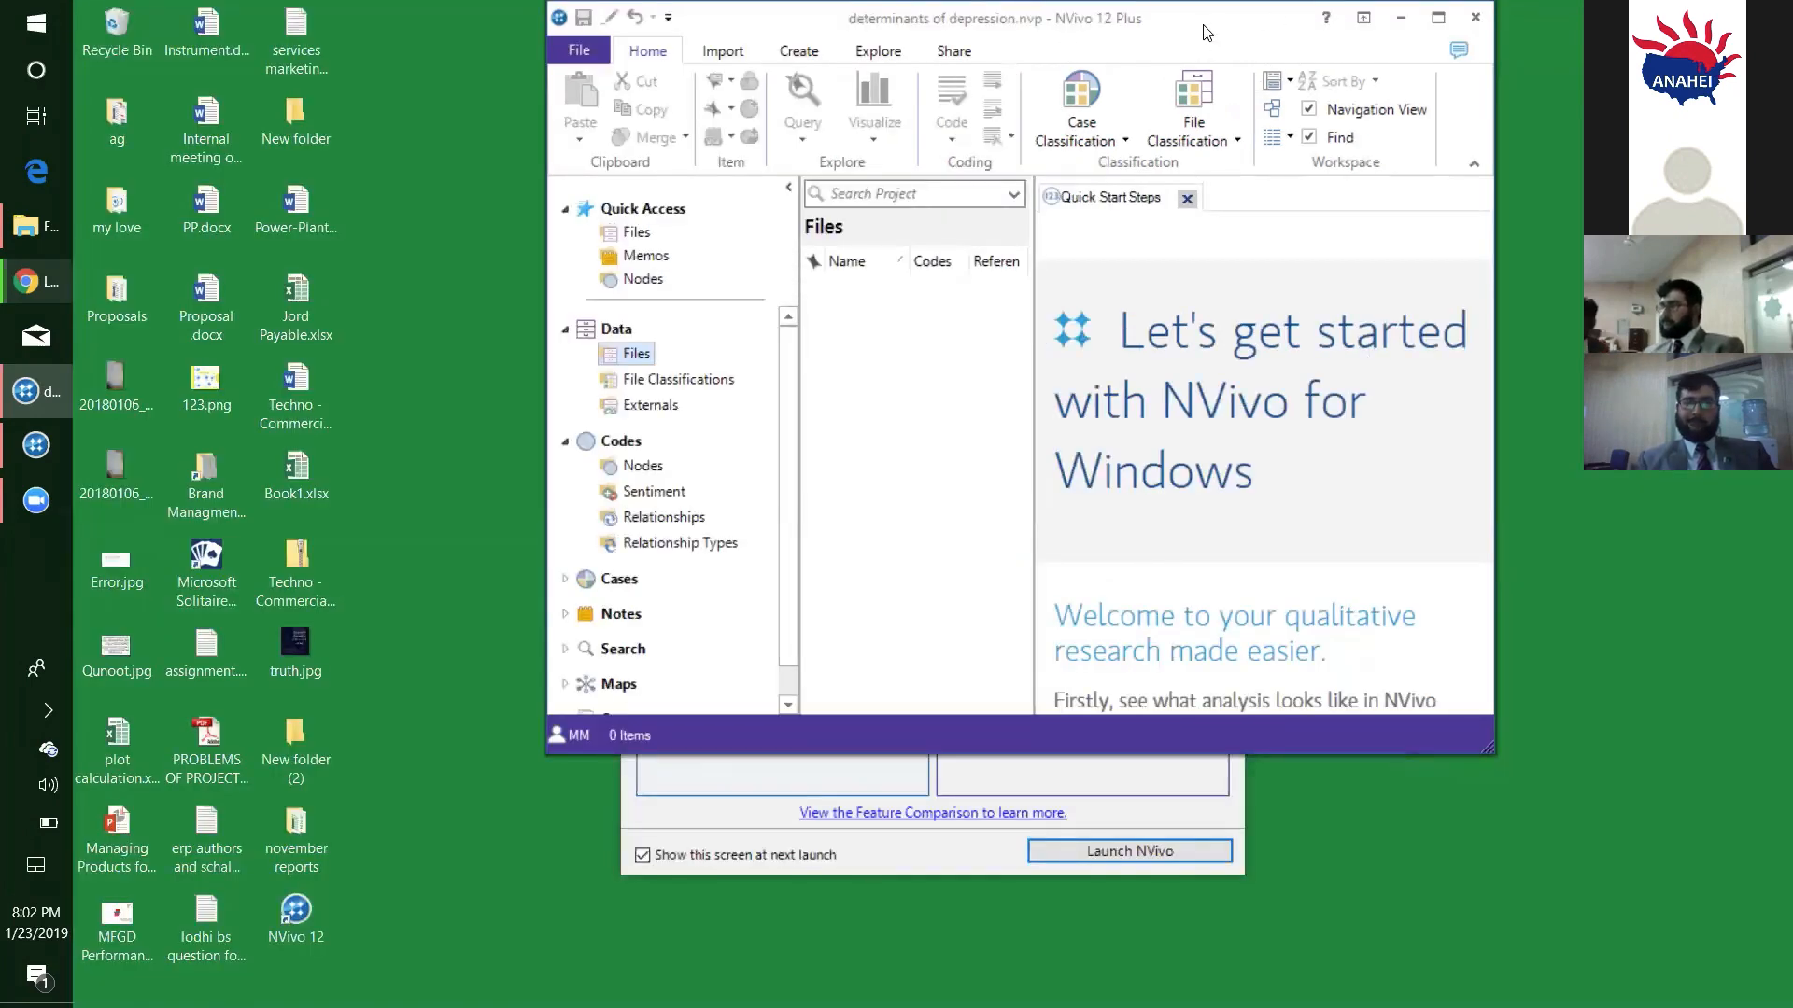
drag(1204, 32, 1061, 164)
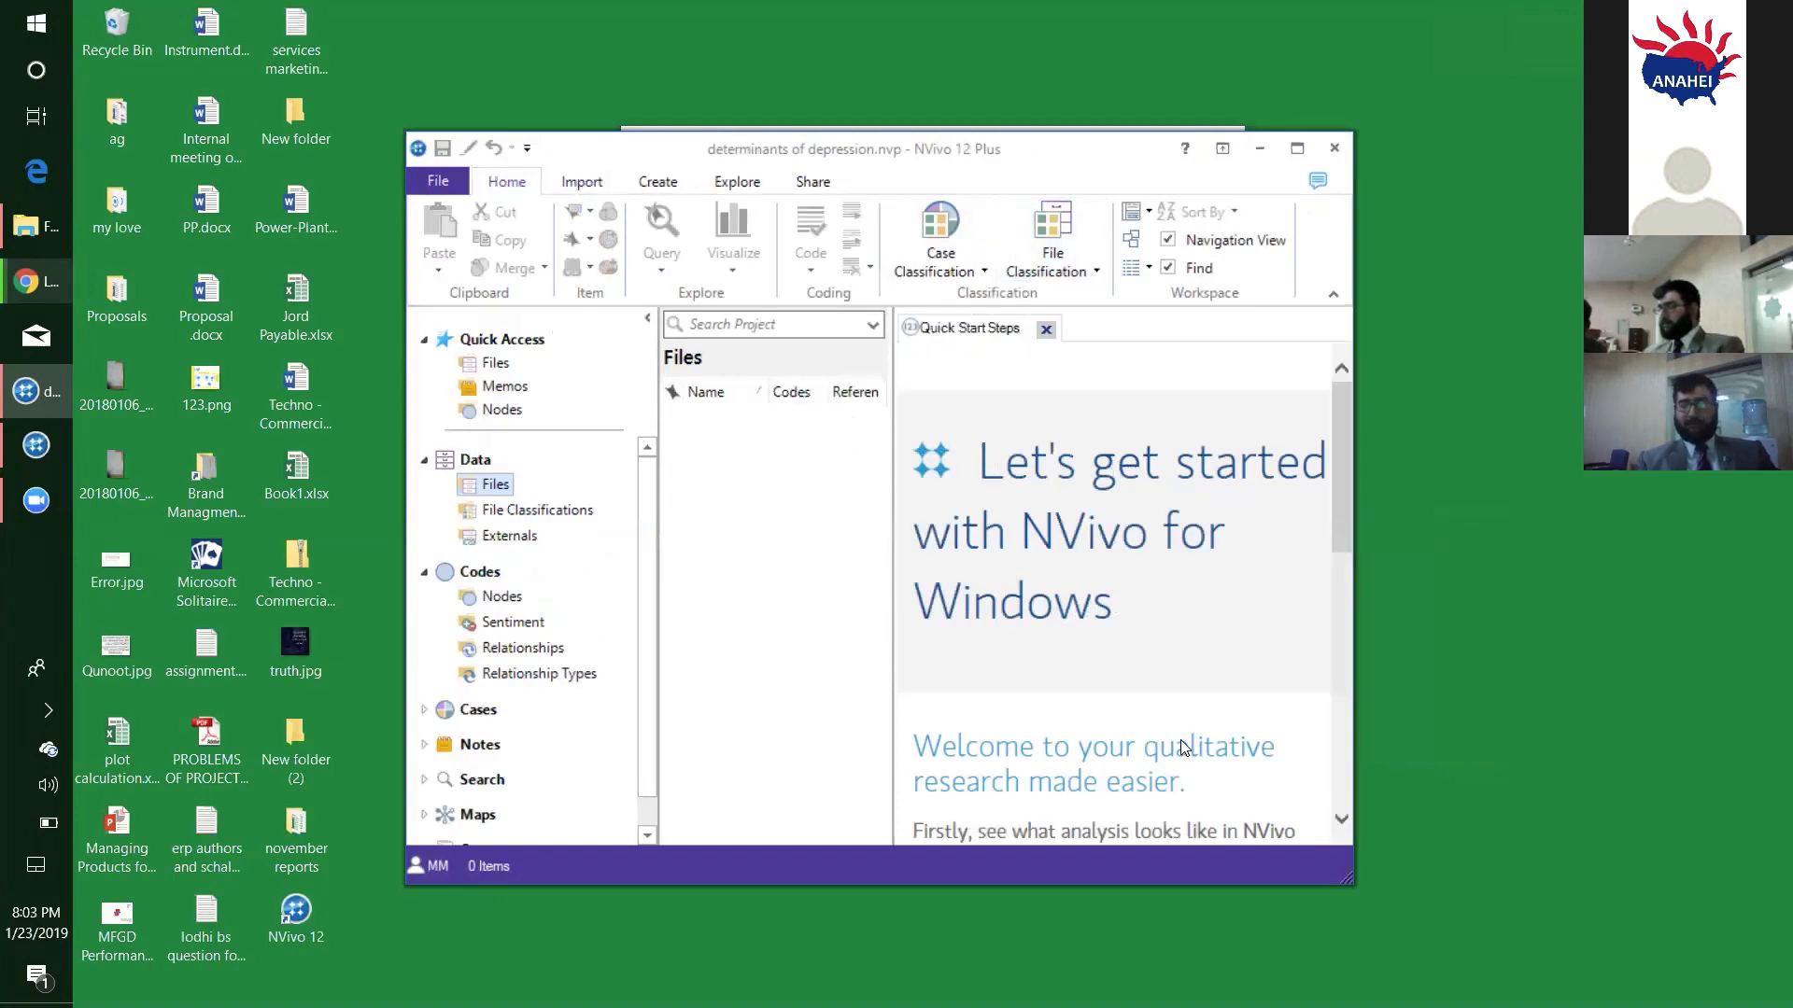
drag(1326, 879, 1325, 961)
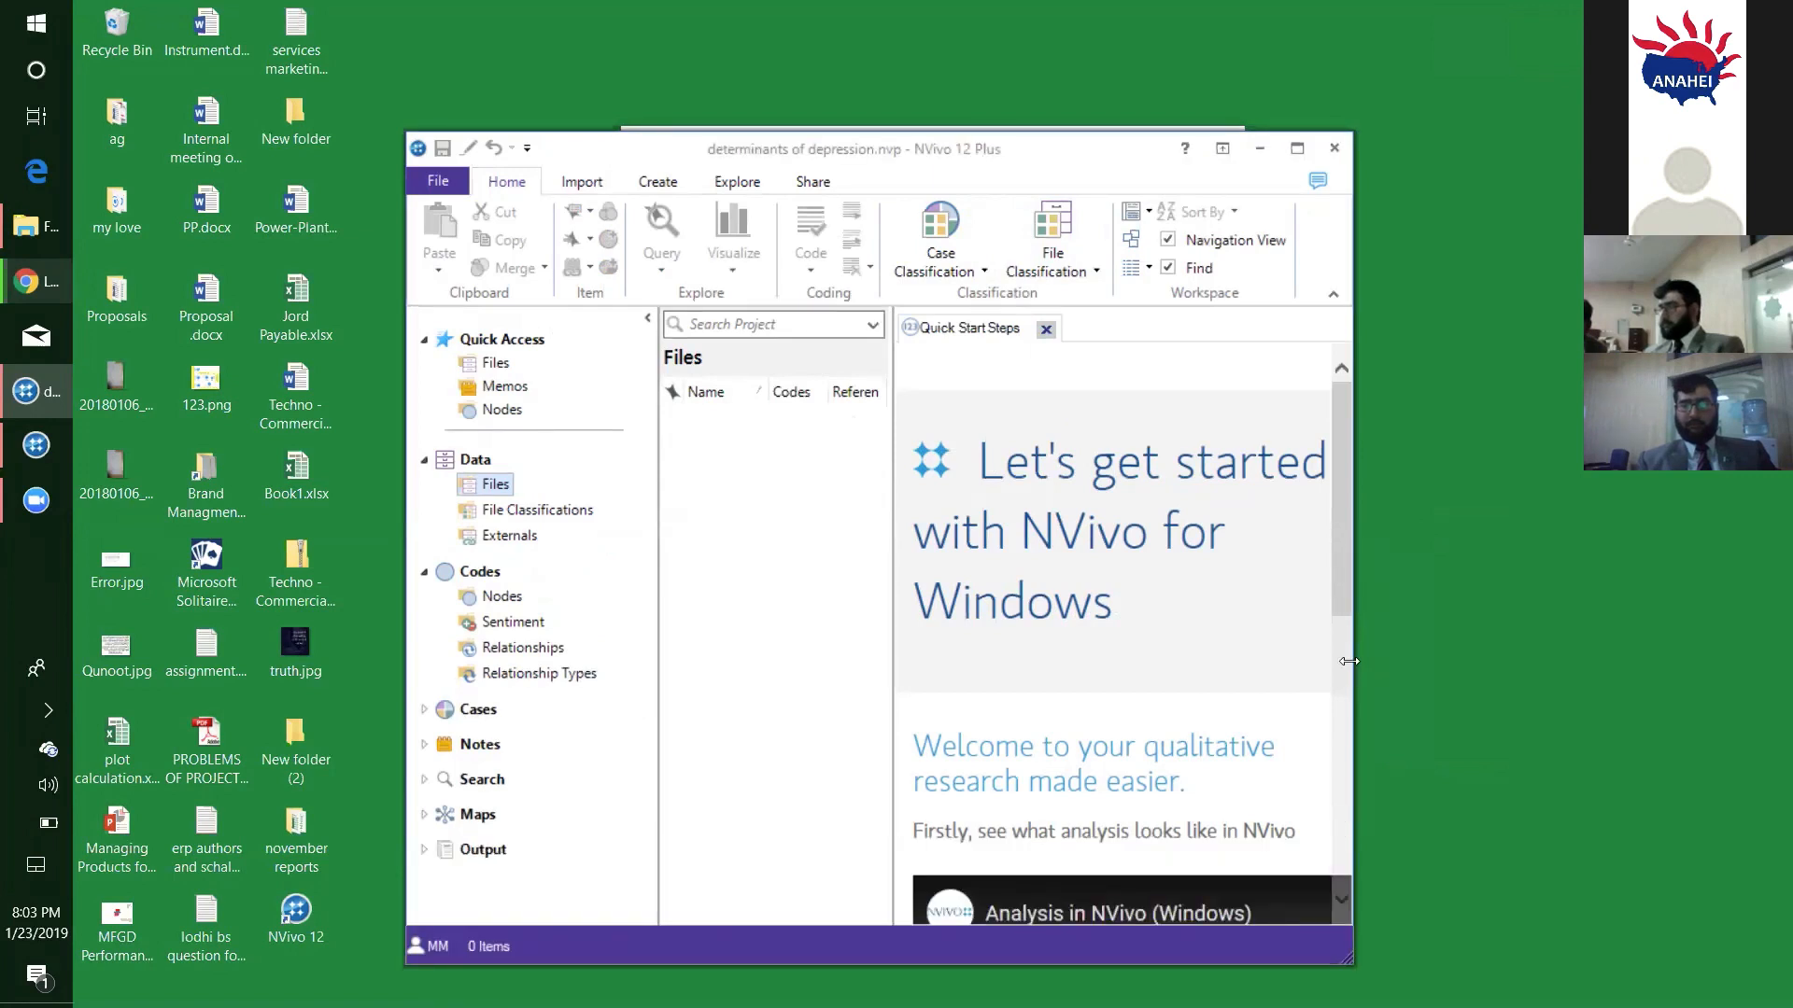
drag(1354, 669, 1722, 668)
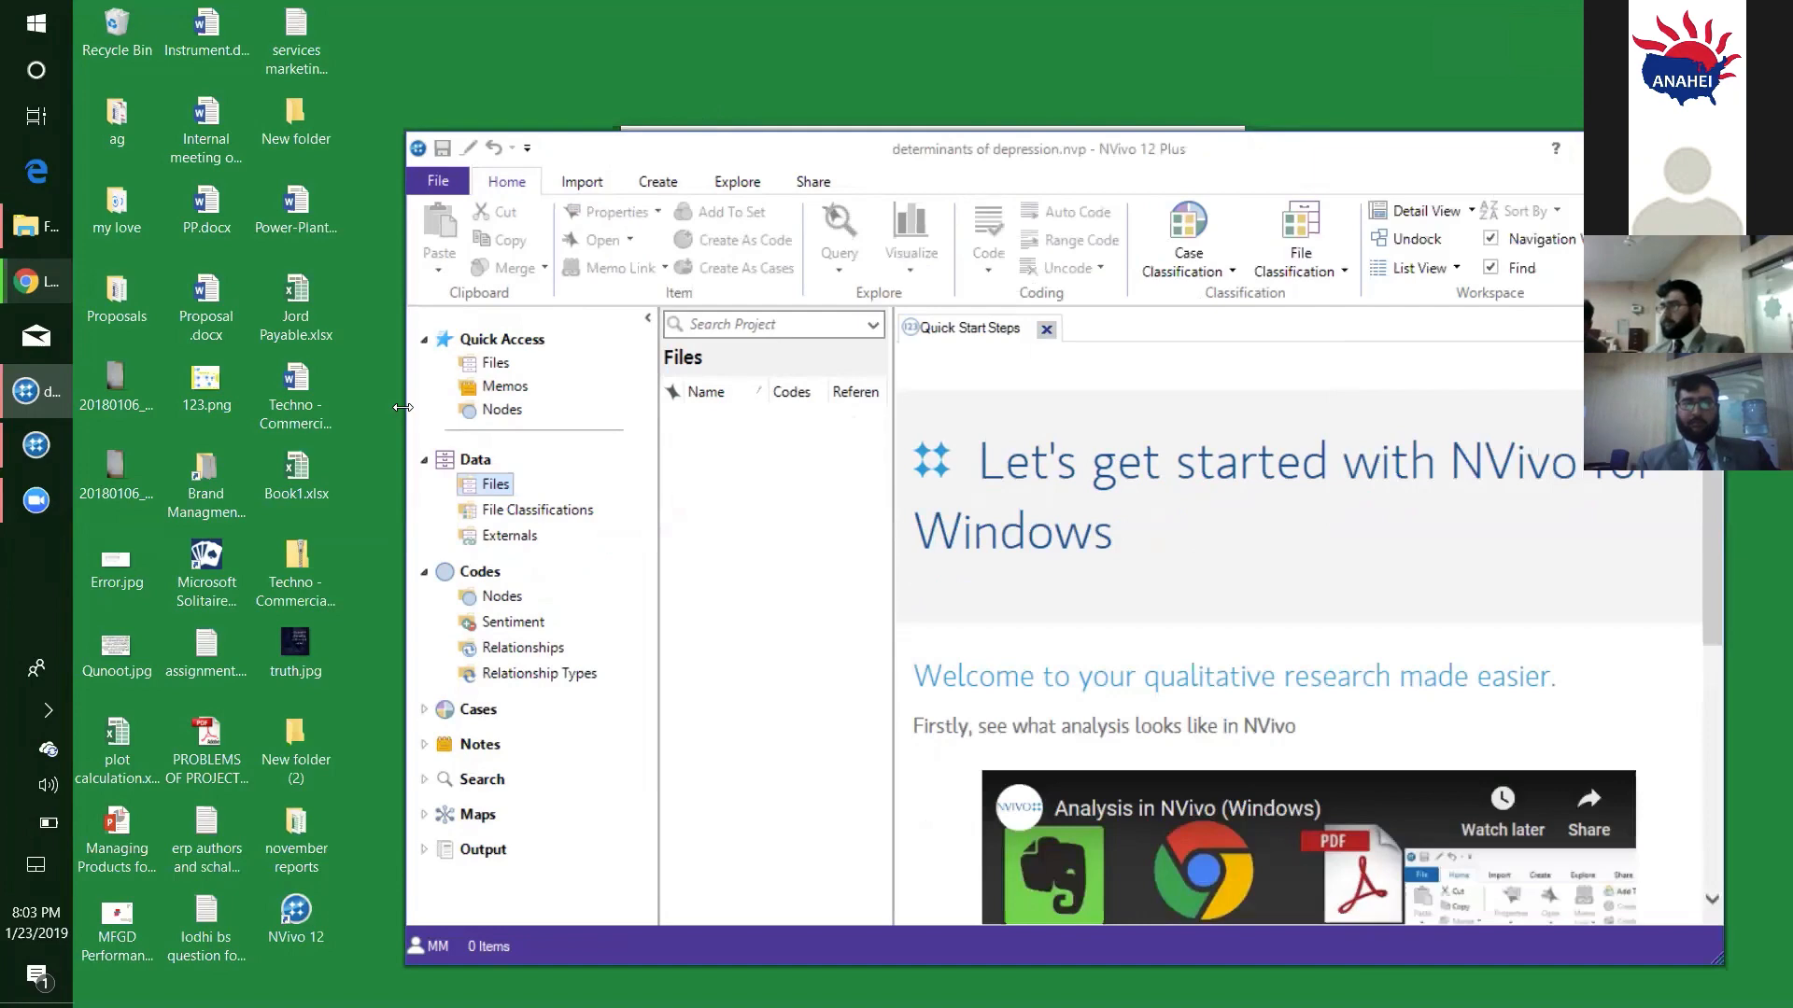
drag(402, 407, 63, 361)
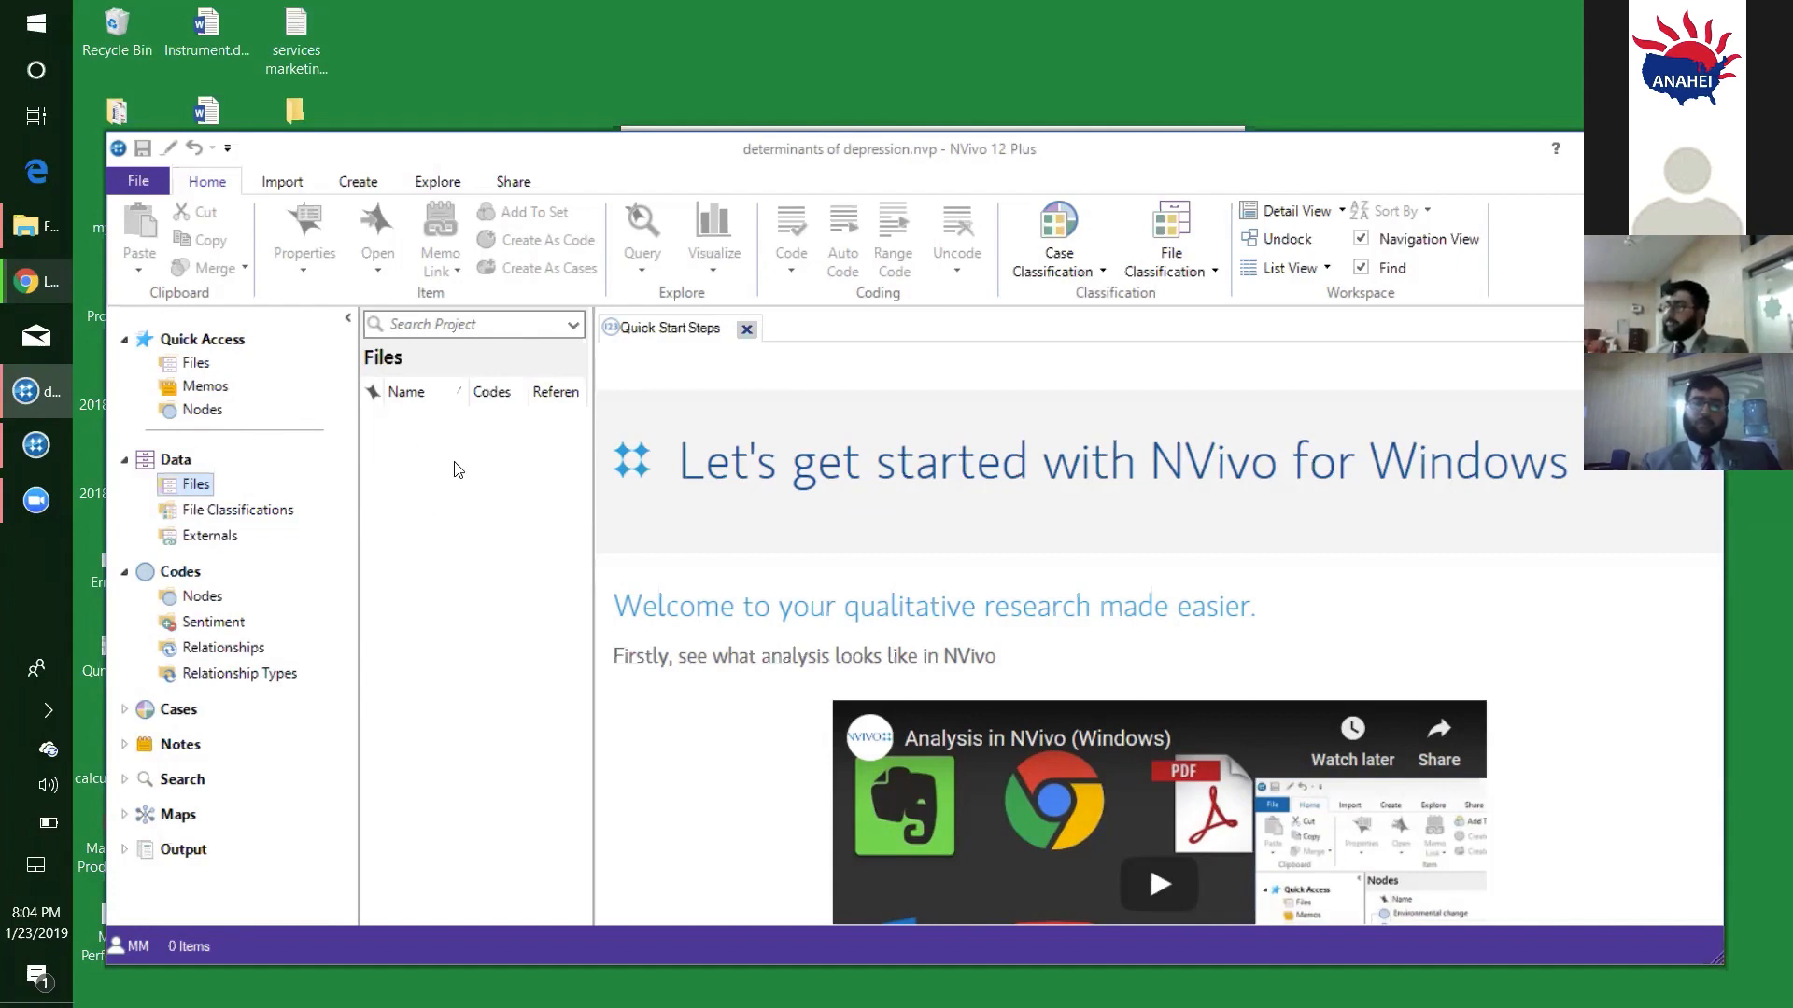
- View the File Classifications list, return to the project's Files list and close the Quick Start Steps page
click(235, 511)
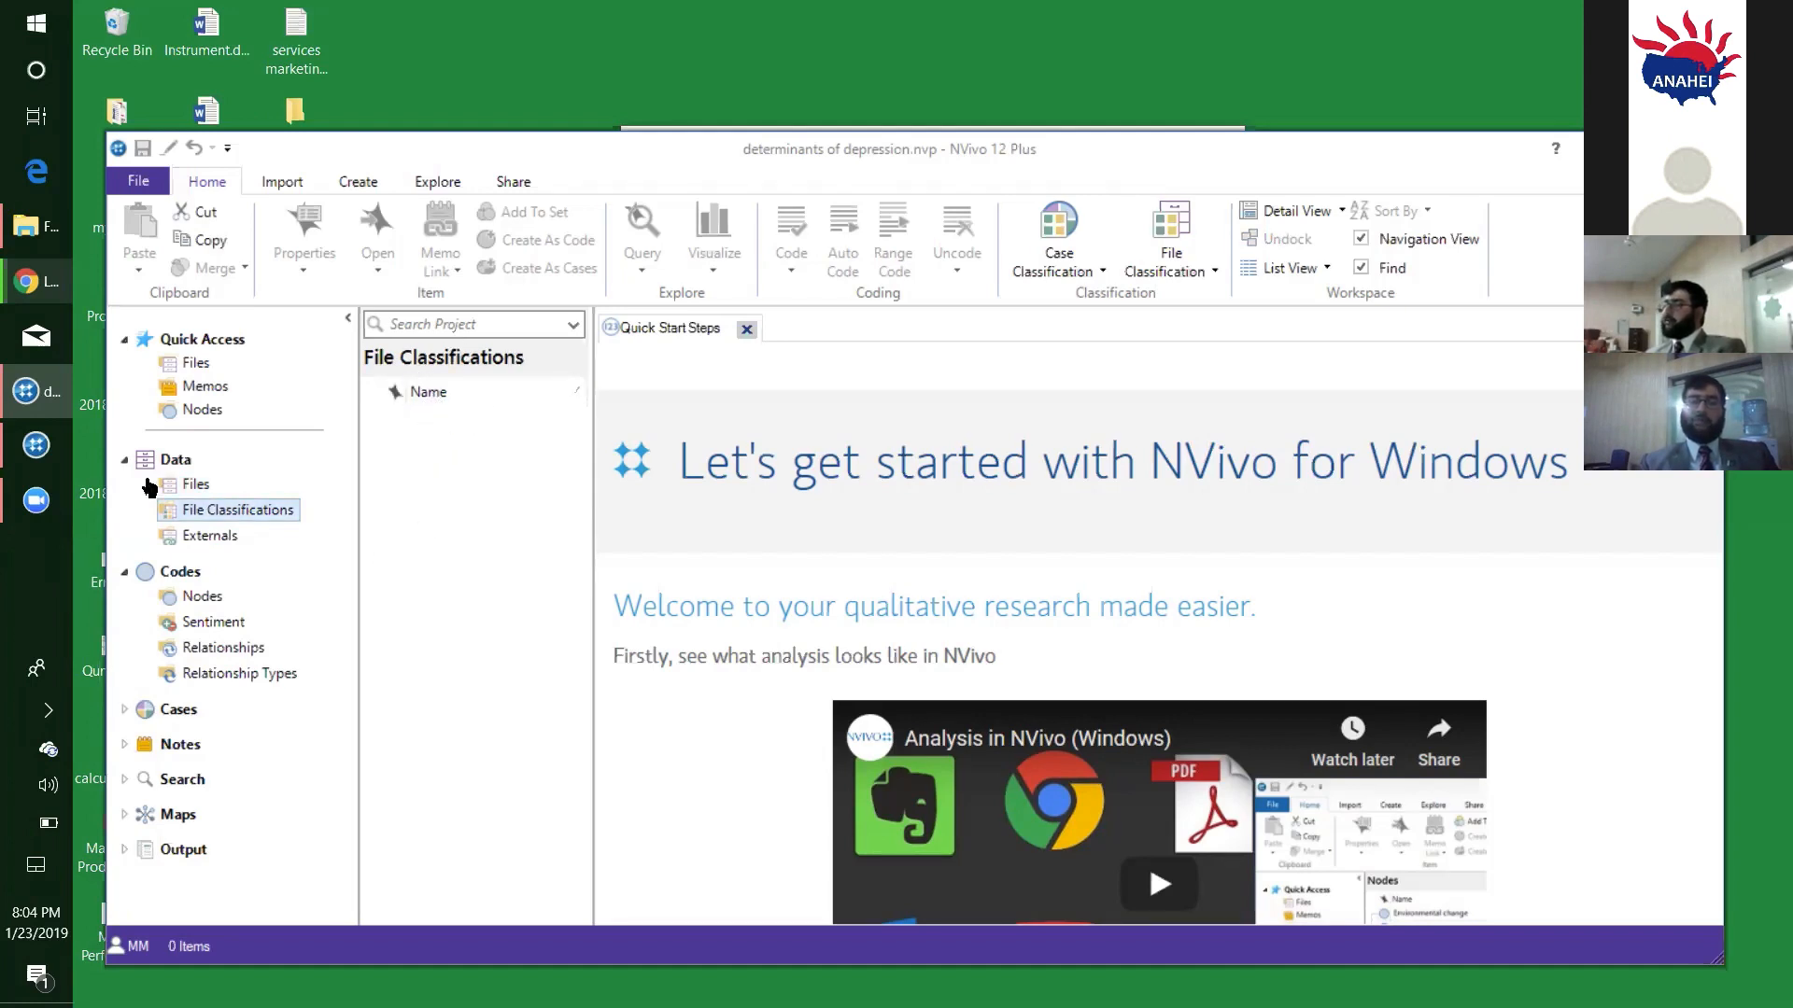
click(195, 486)
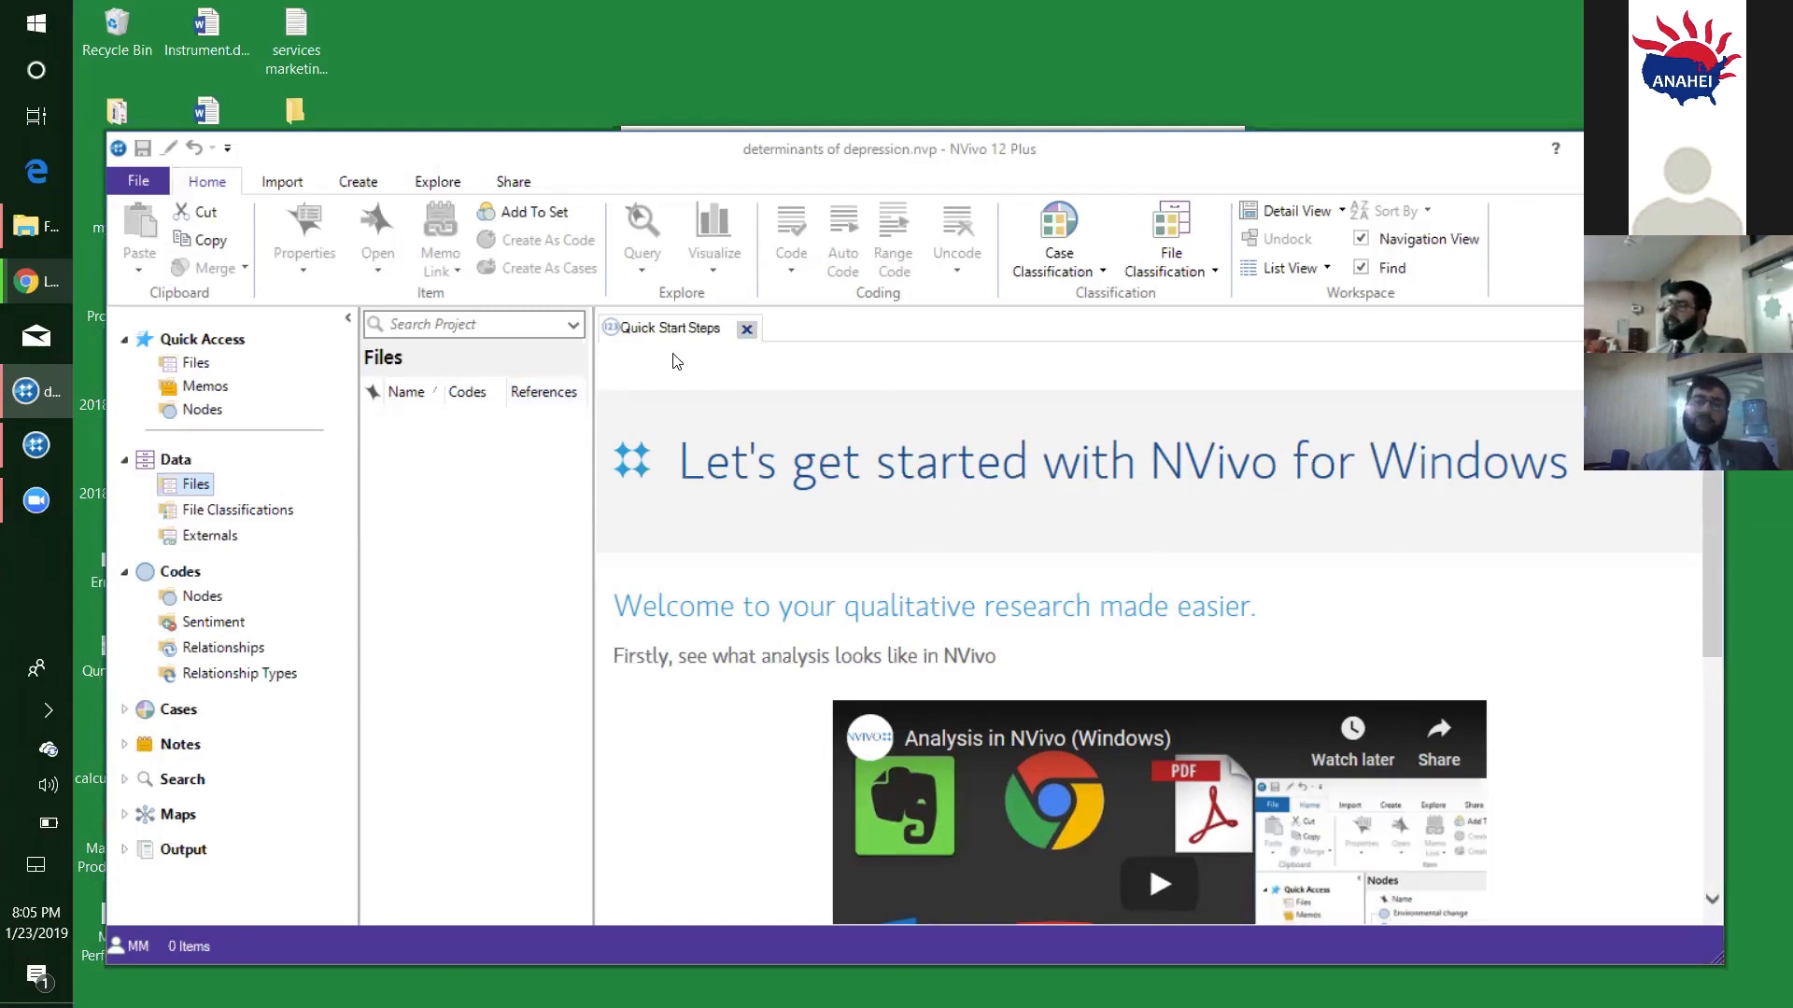
click(747, 331)
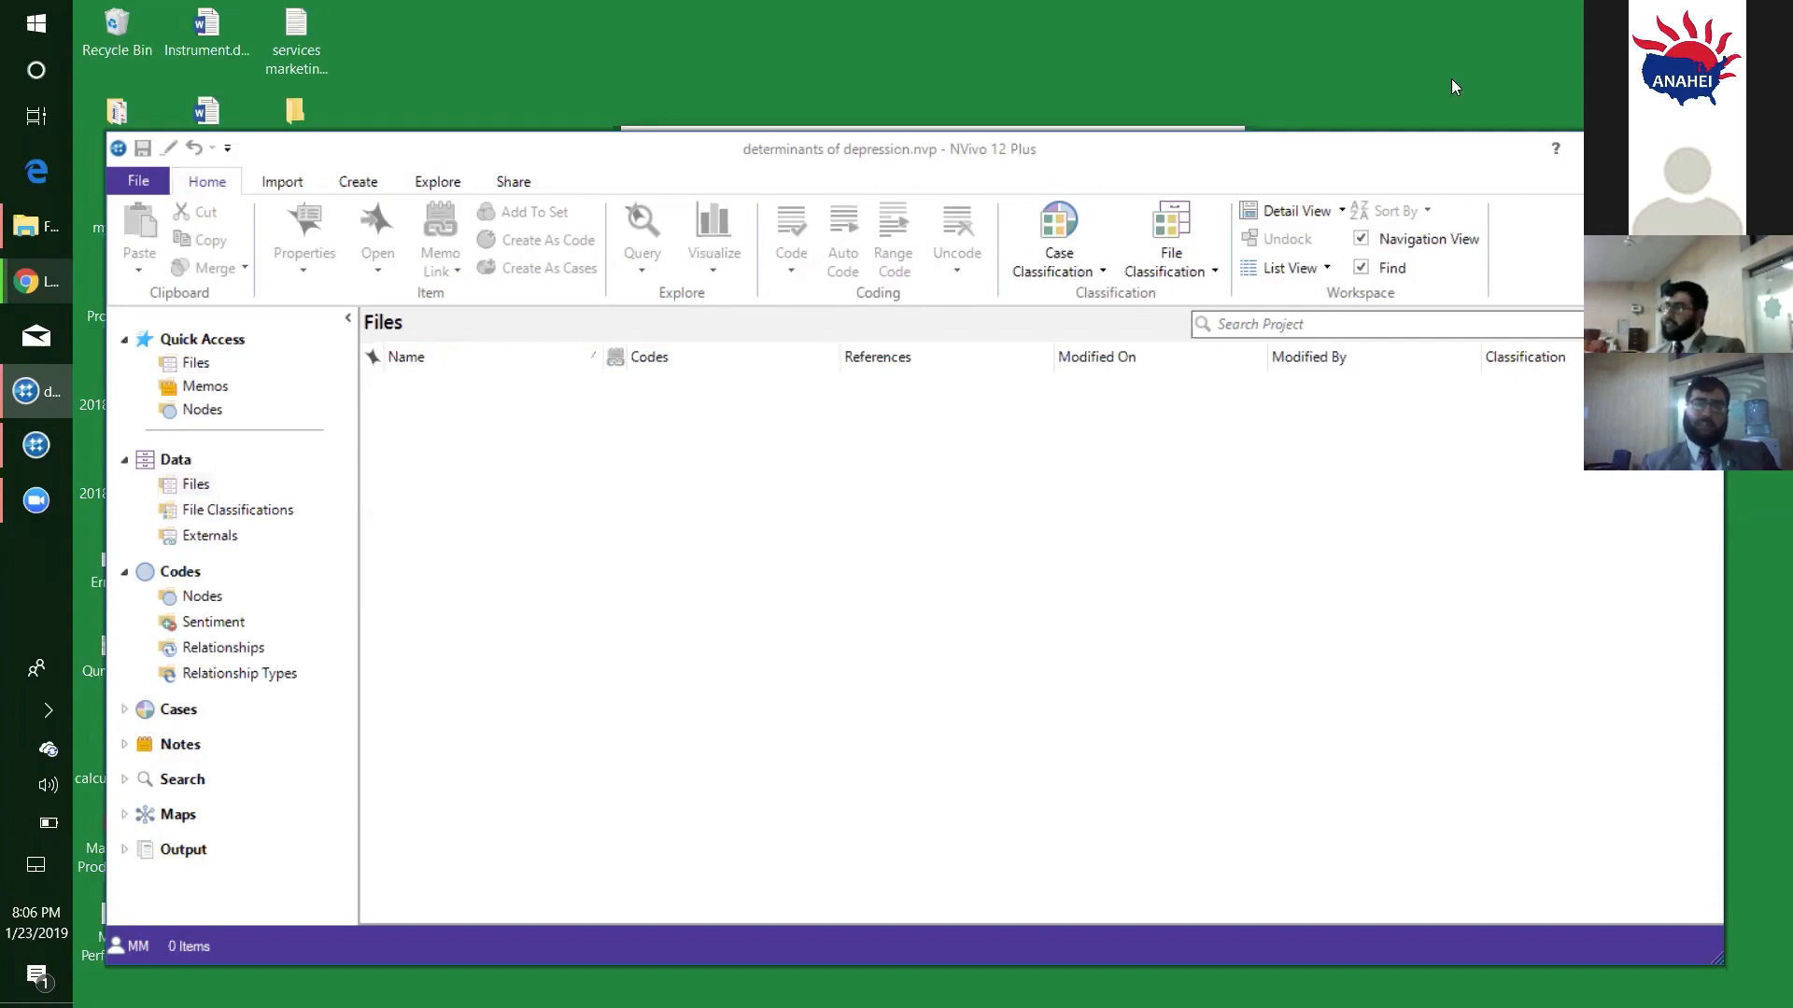
- Move the project window aside and search the desktop for items whose names begin with "n"
drag(877, 157, 1174, 78)
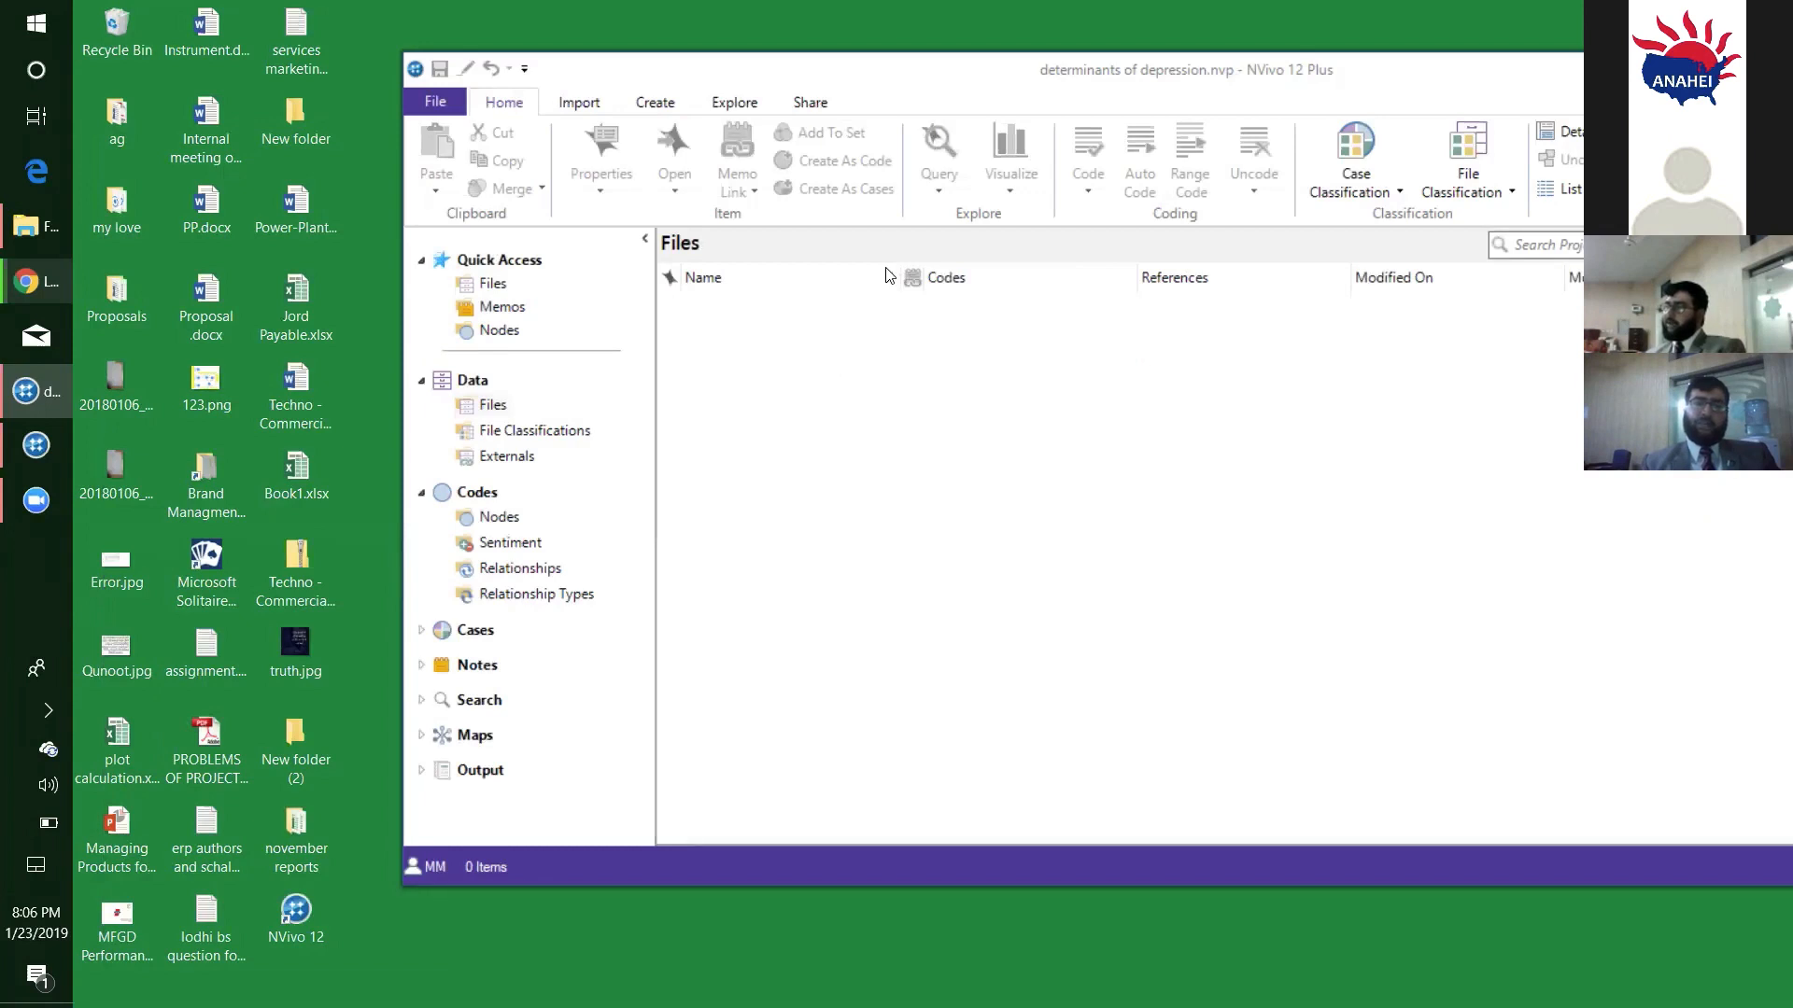
drag(1174, 78, 950, 192)
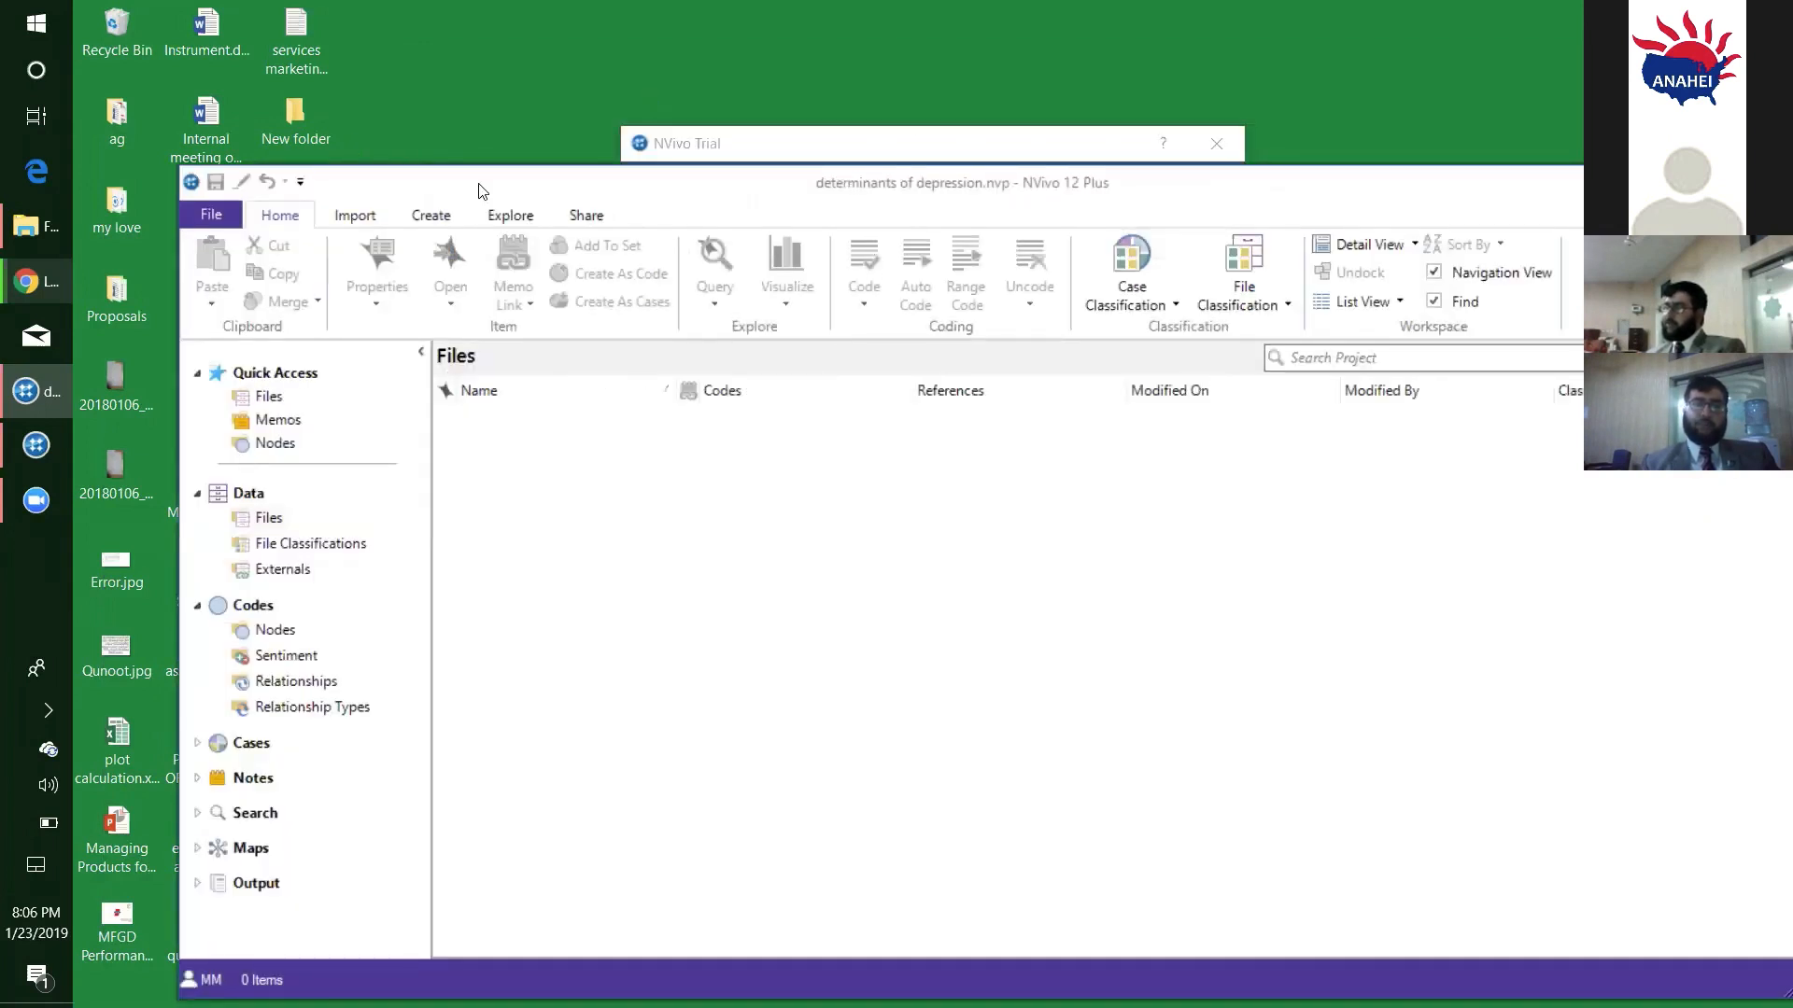
drag(570, 173, 685, 128)
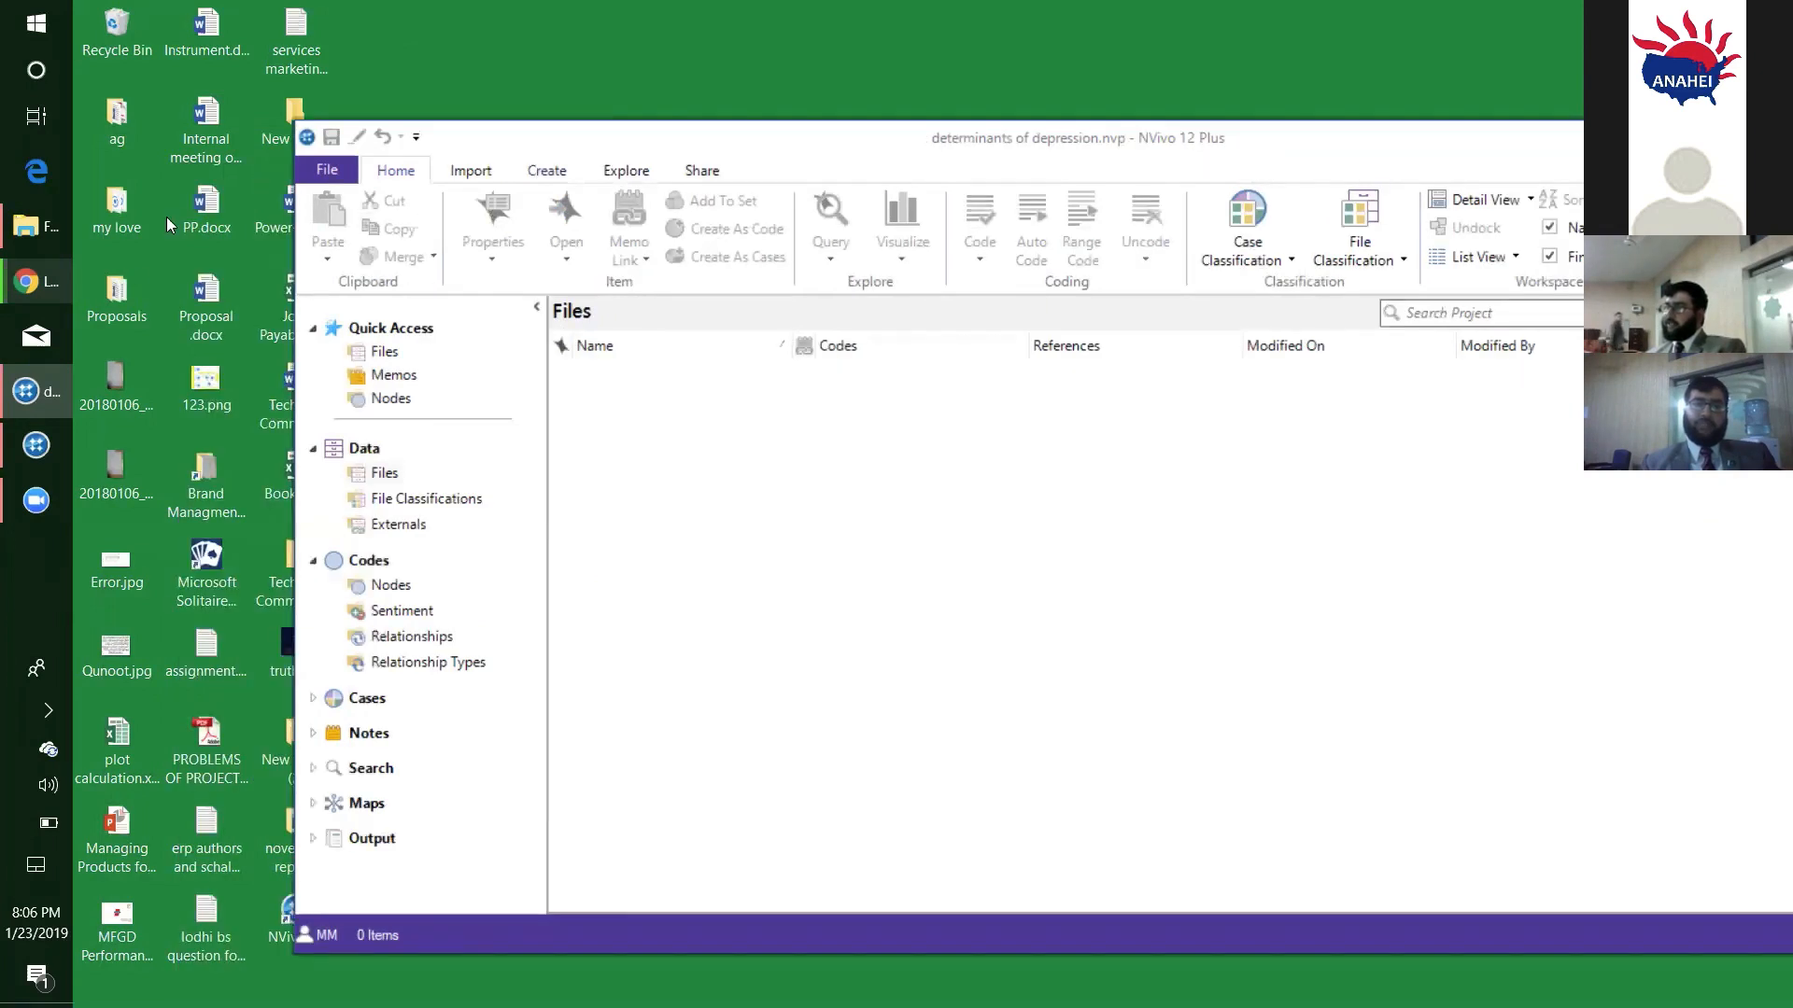
click(209, 232)
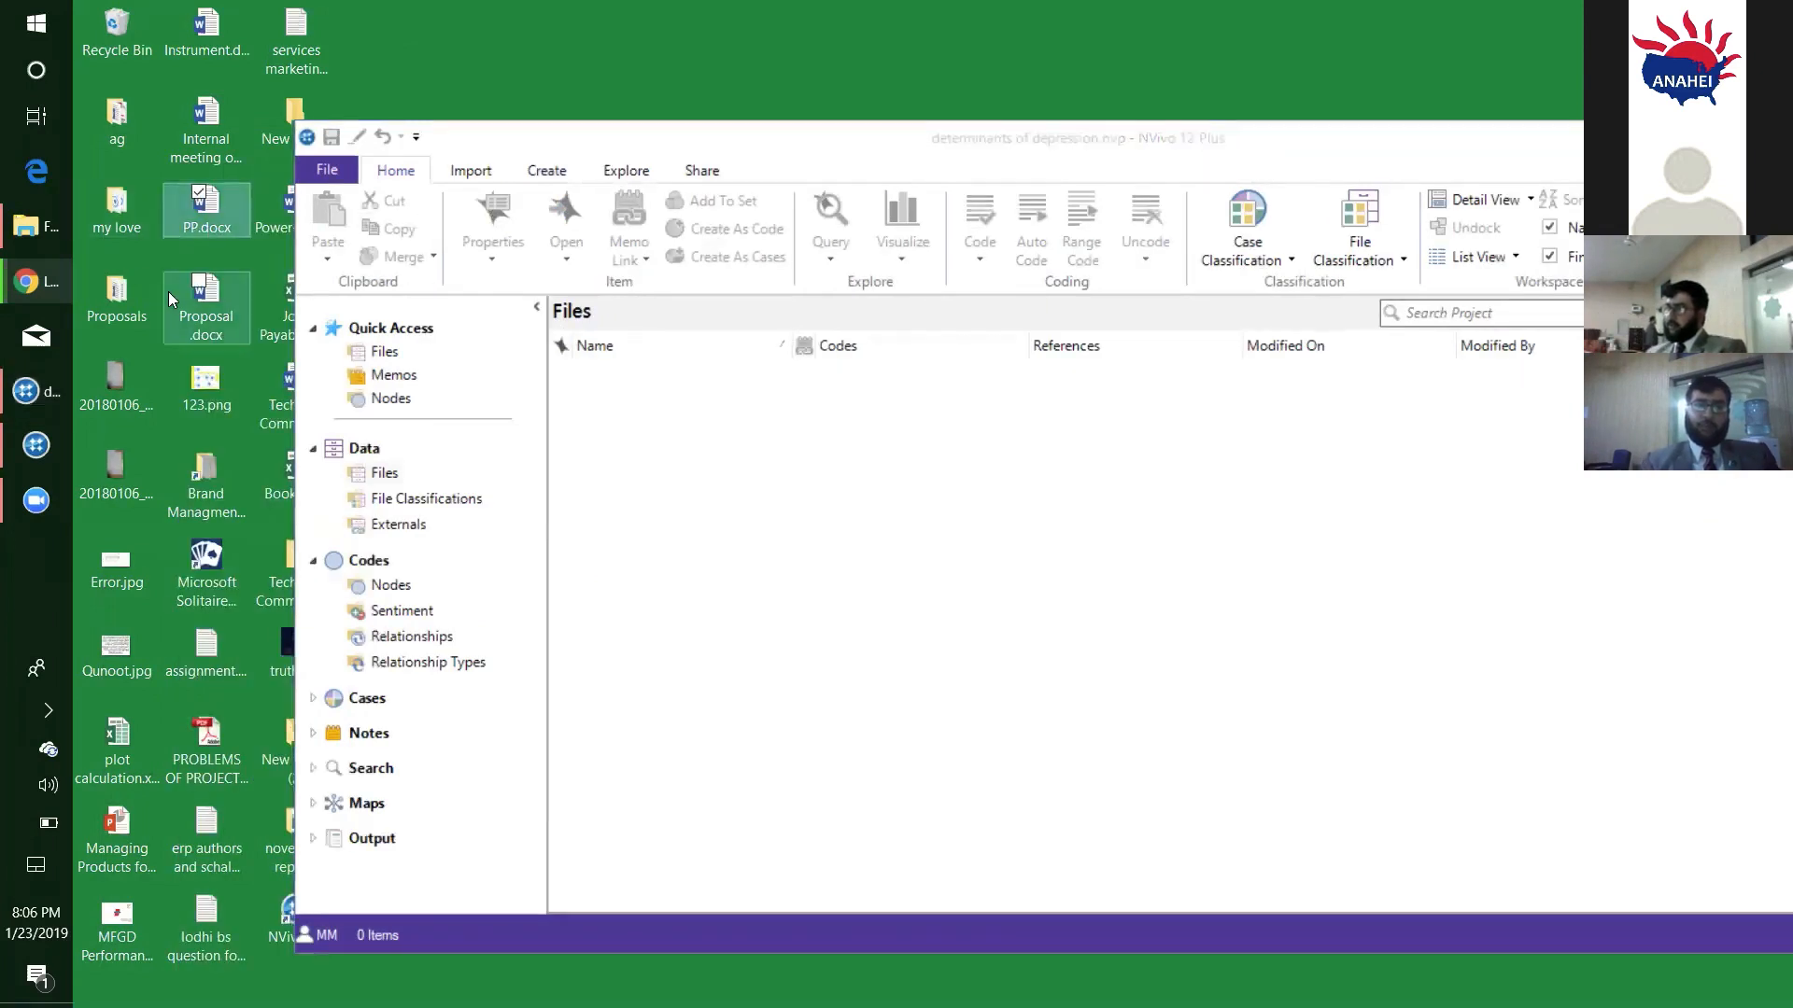
key(n)
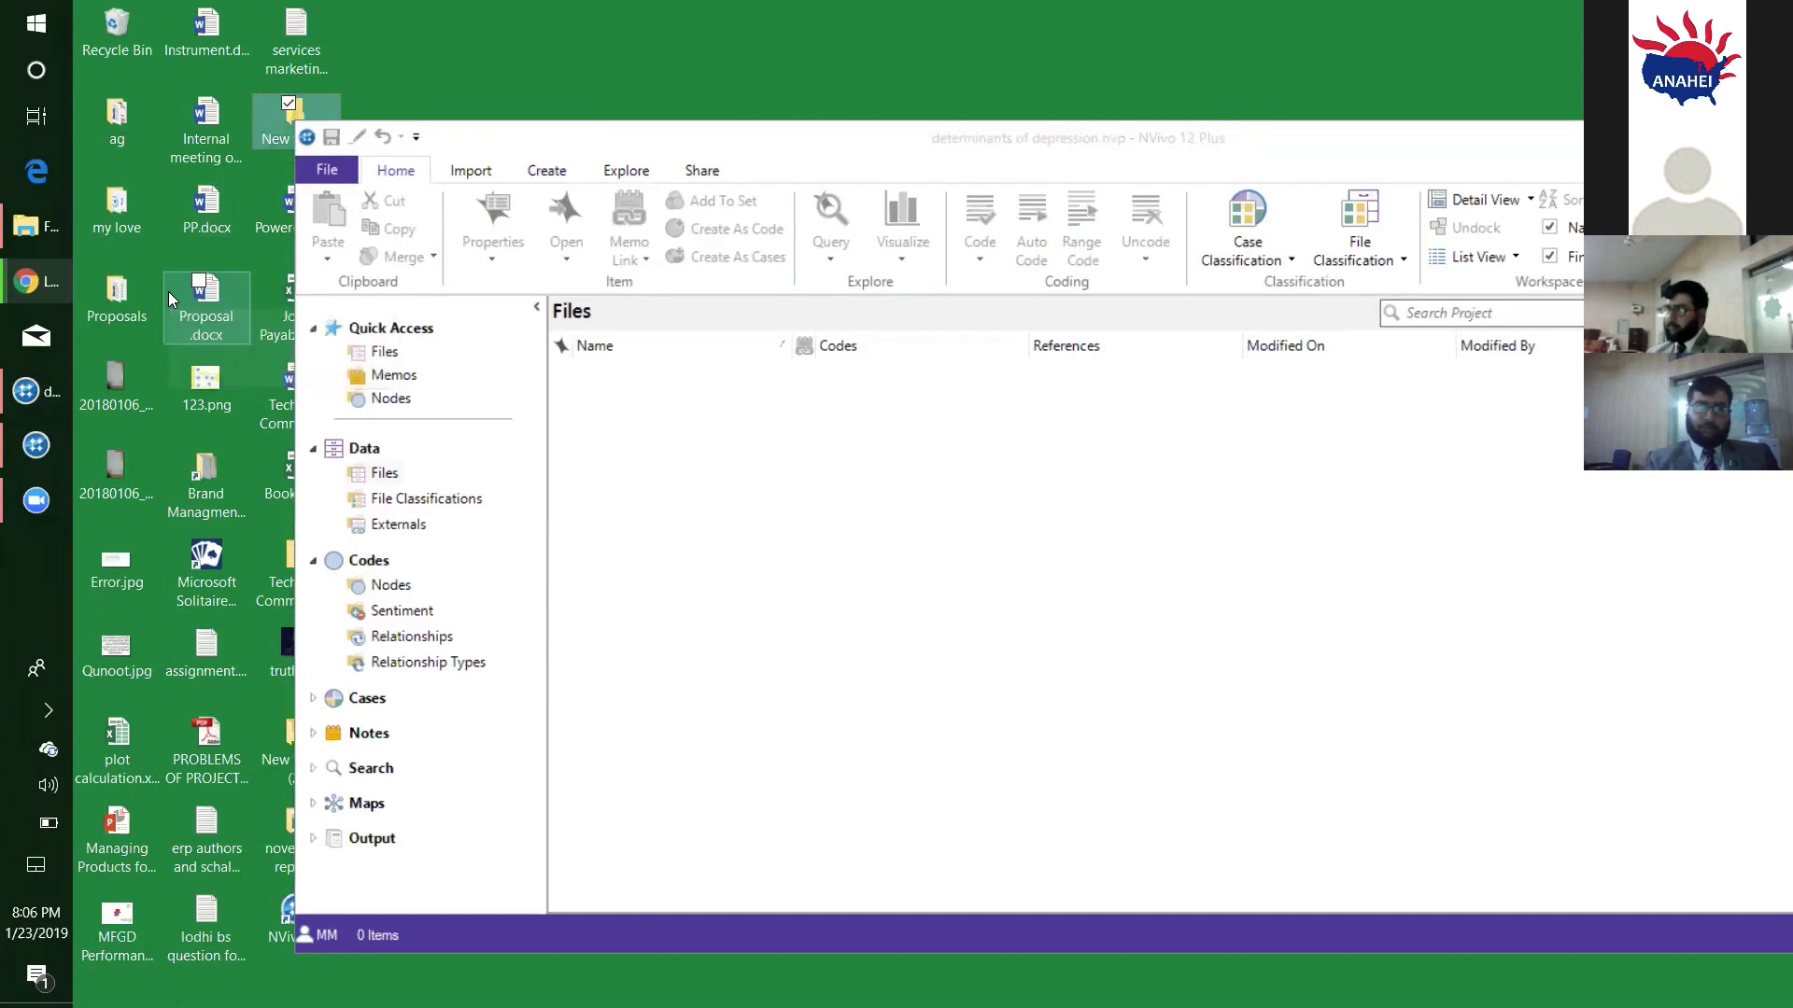
key(n)
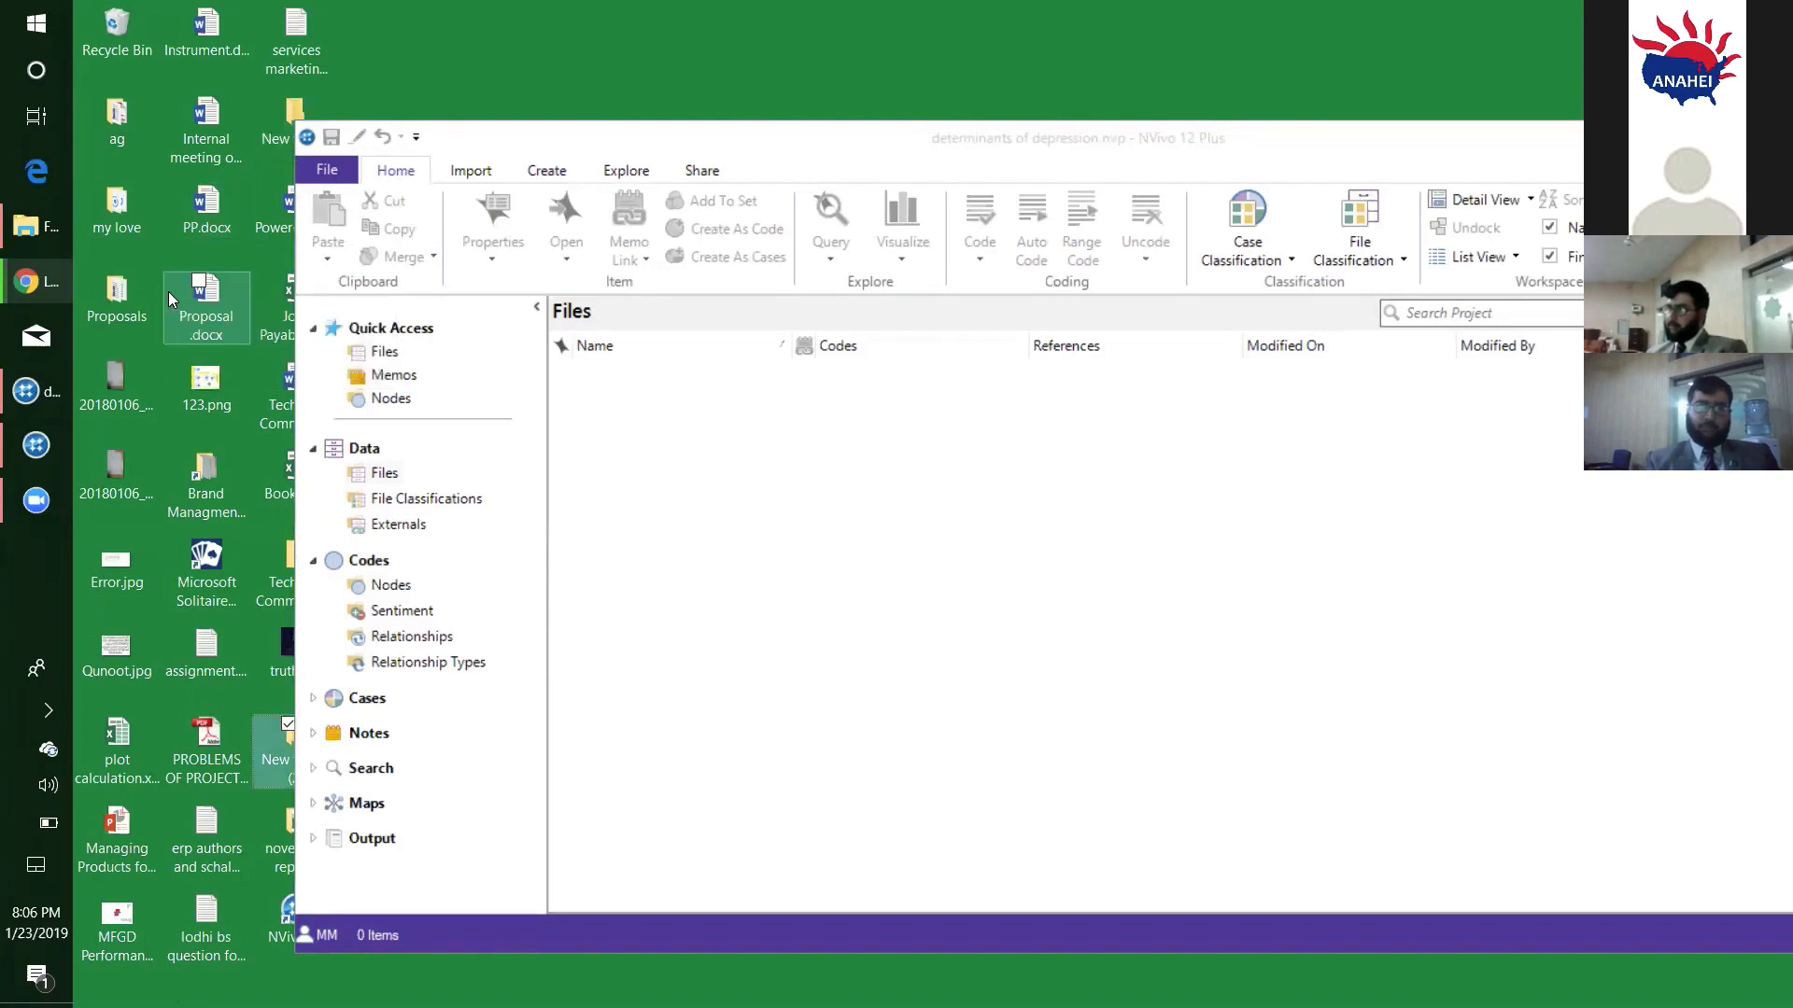
key(n)
key(n)
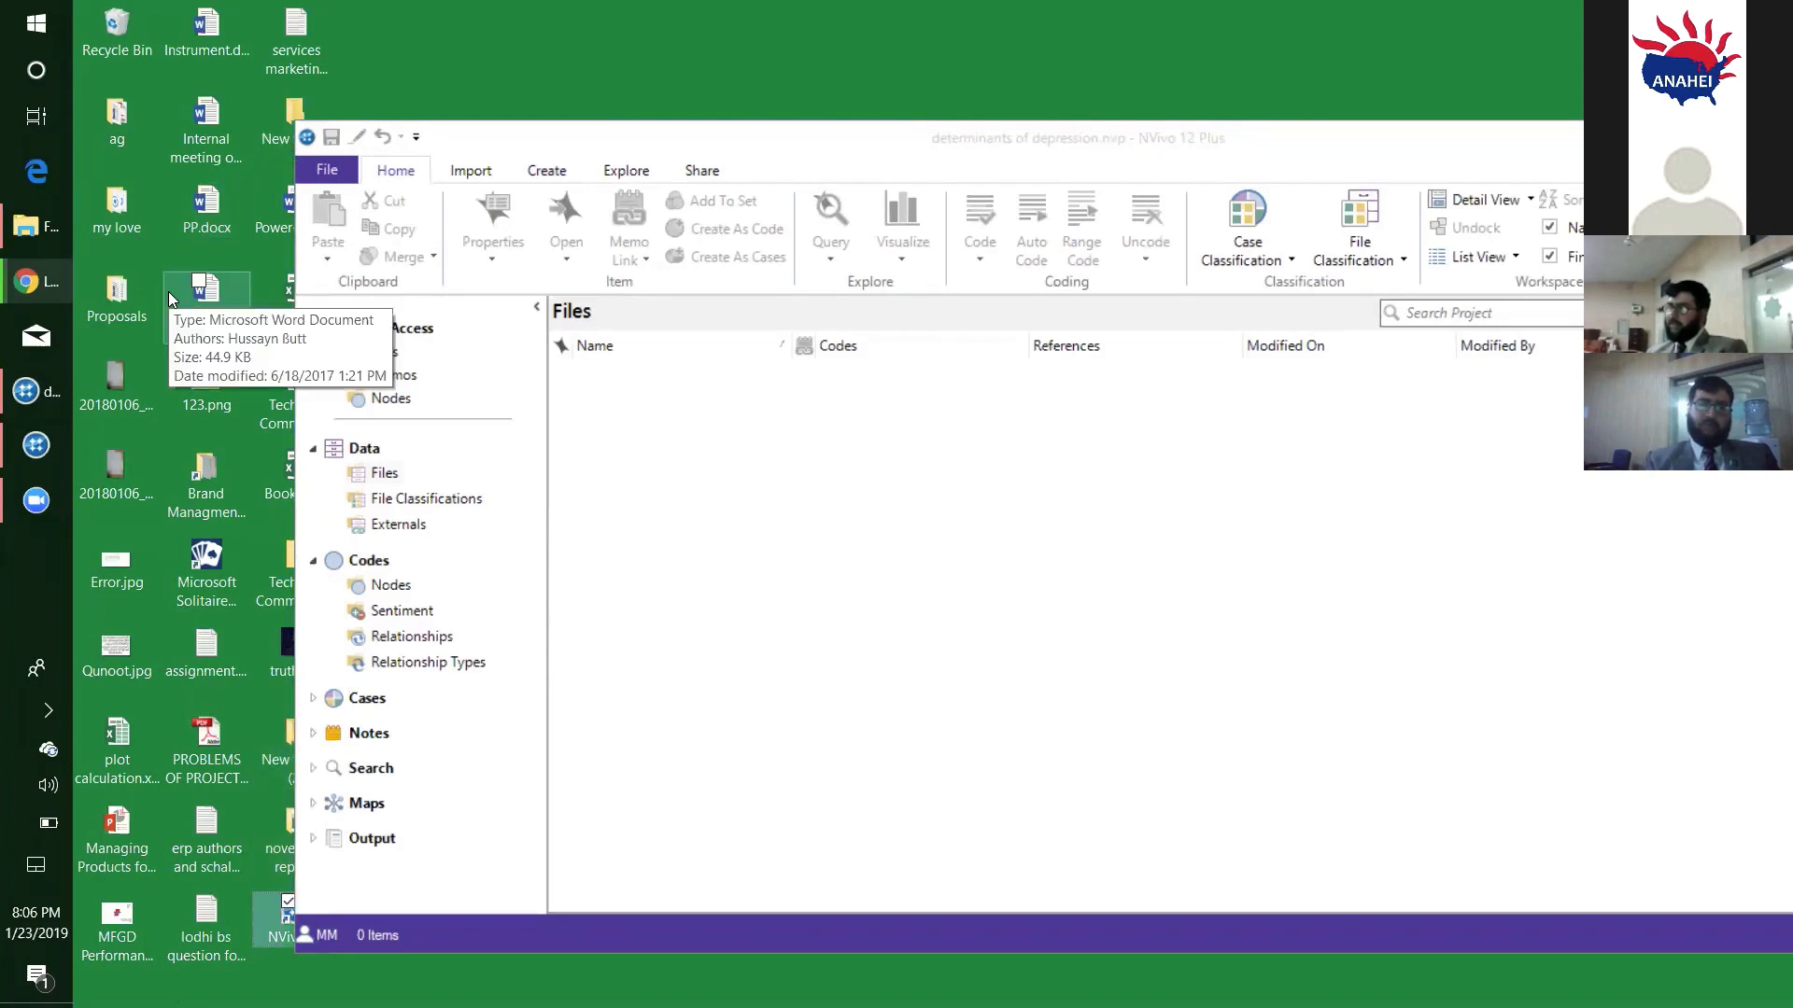
- Shift the project window clear of the desktop icons and repeat the search for names starting with "n"
click(651, 150)
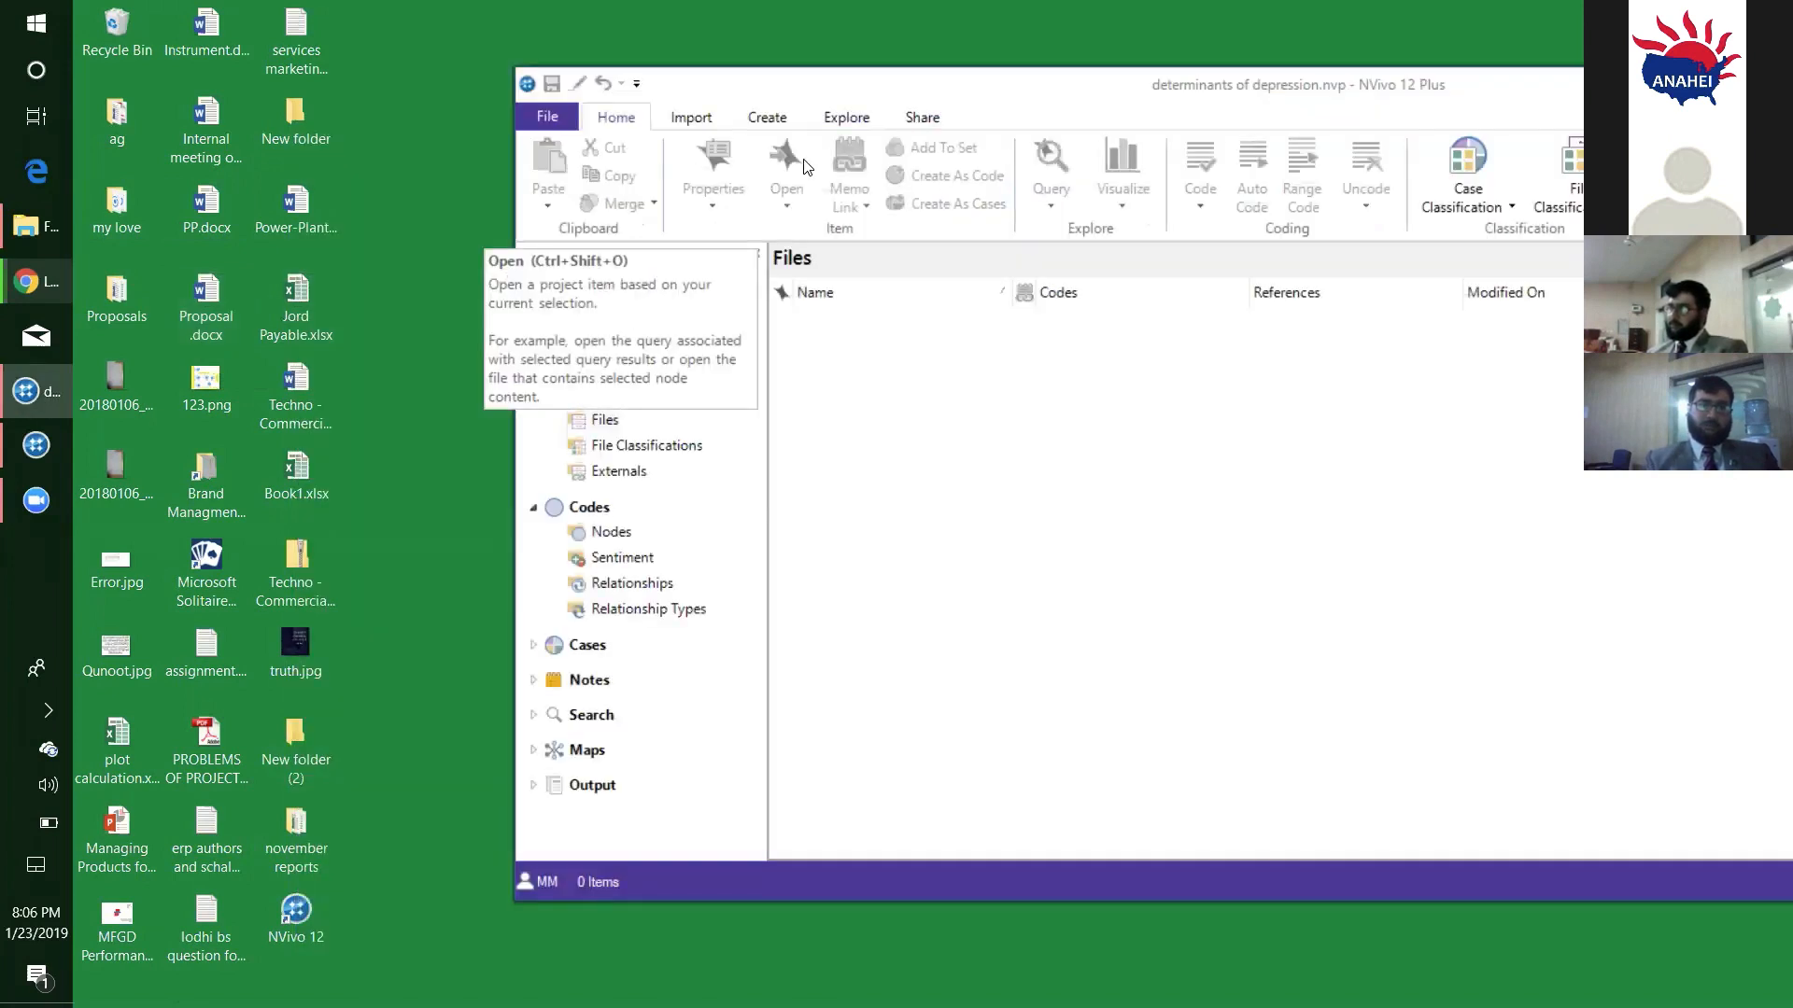
key(Return)
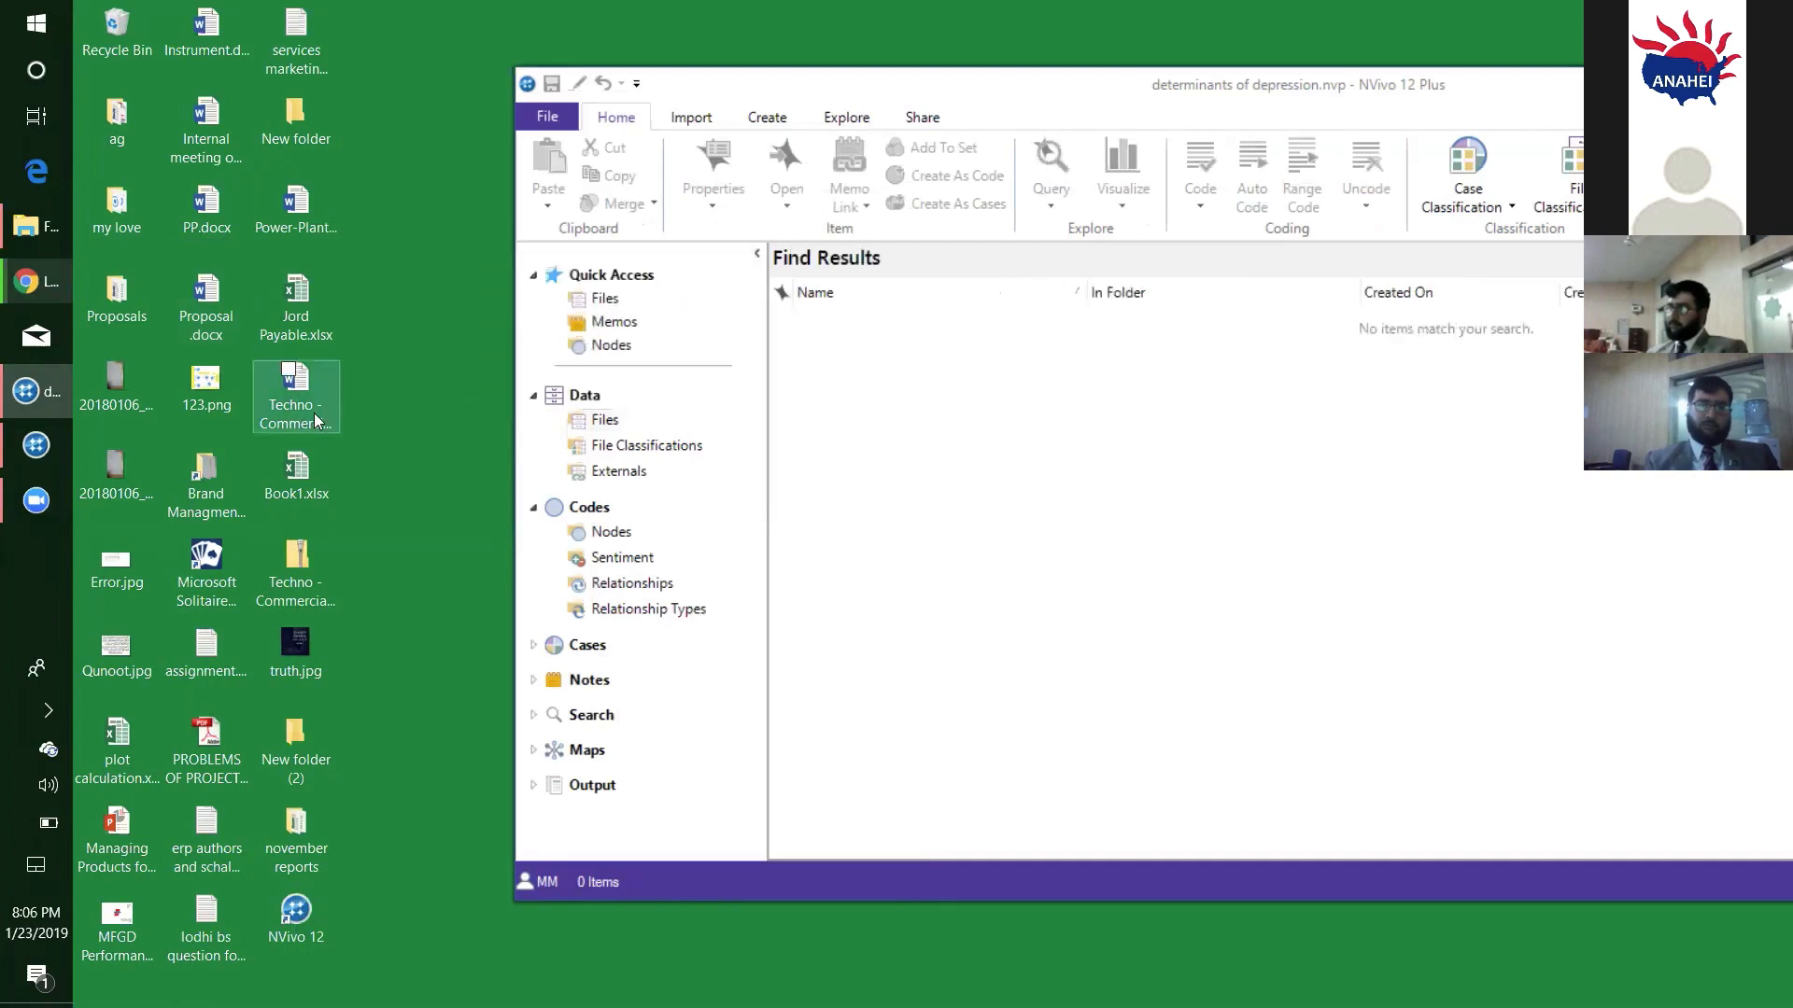
click(300, 442)
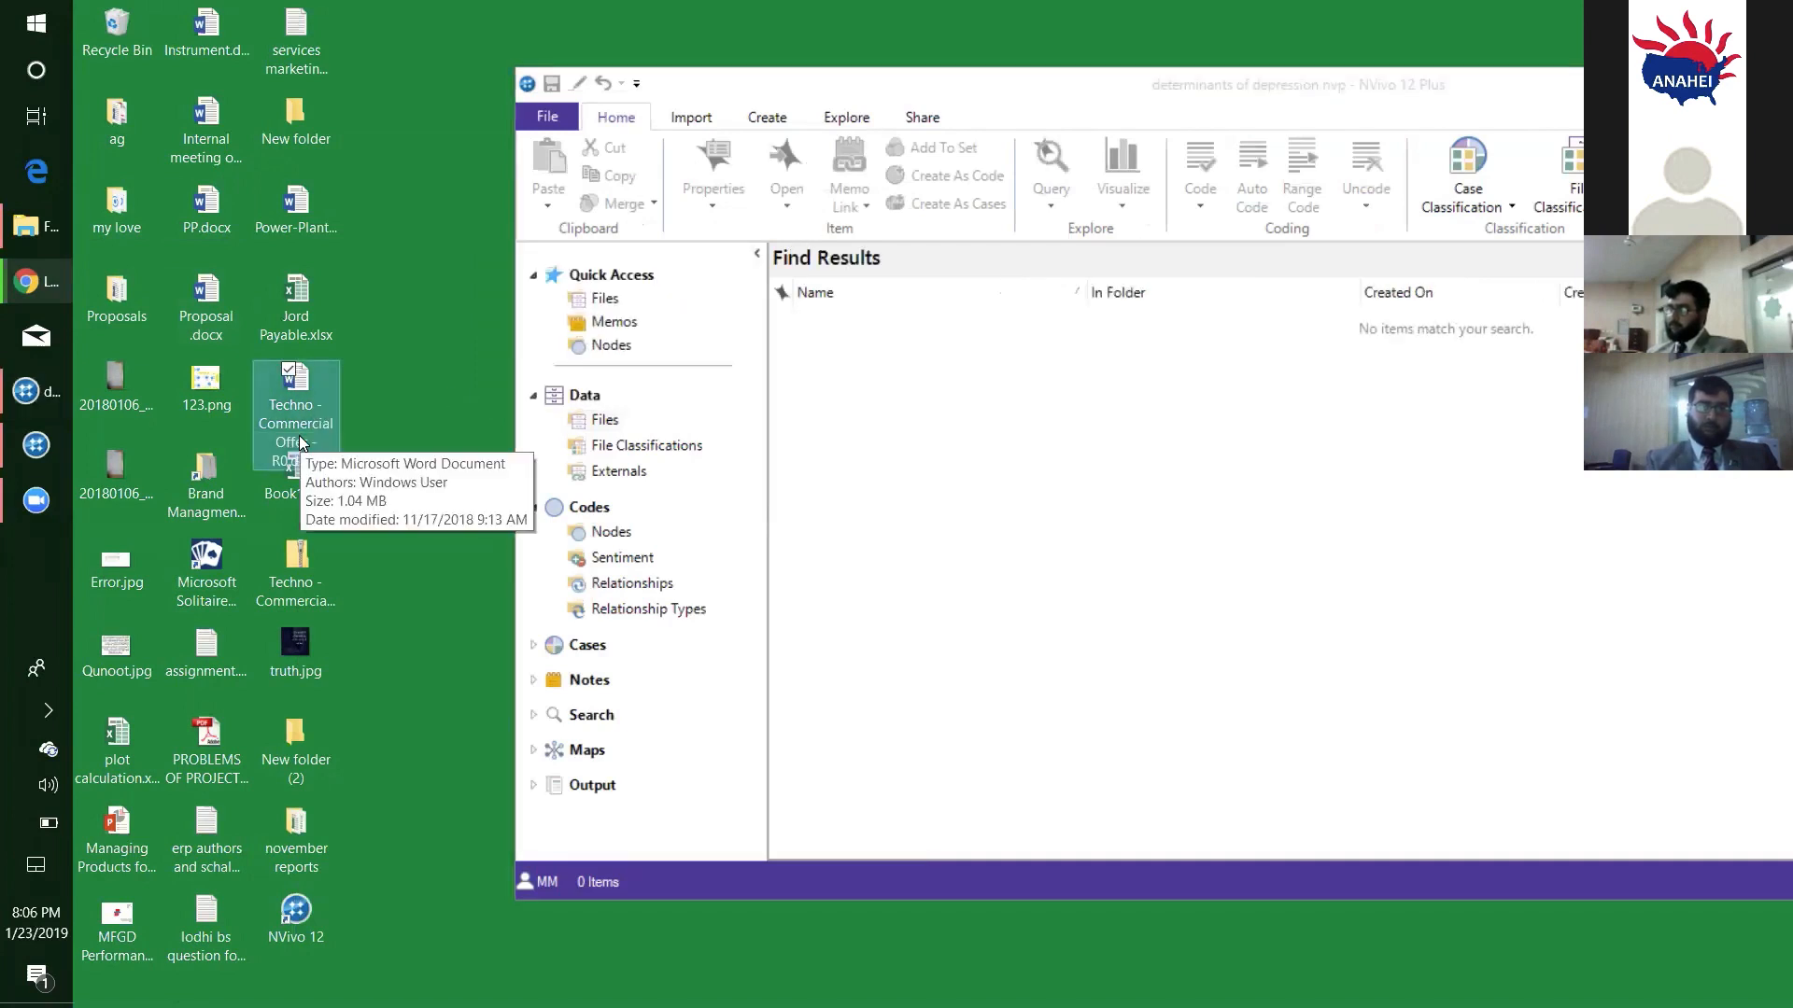
key(n)
key(n)
key(n)
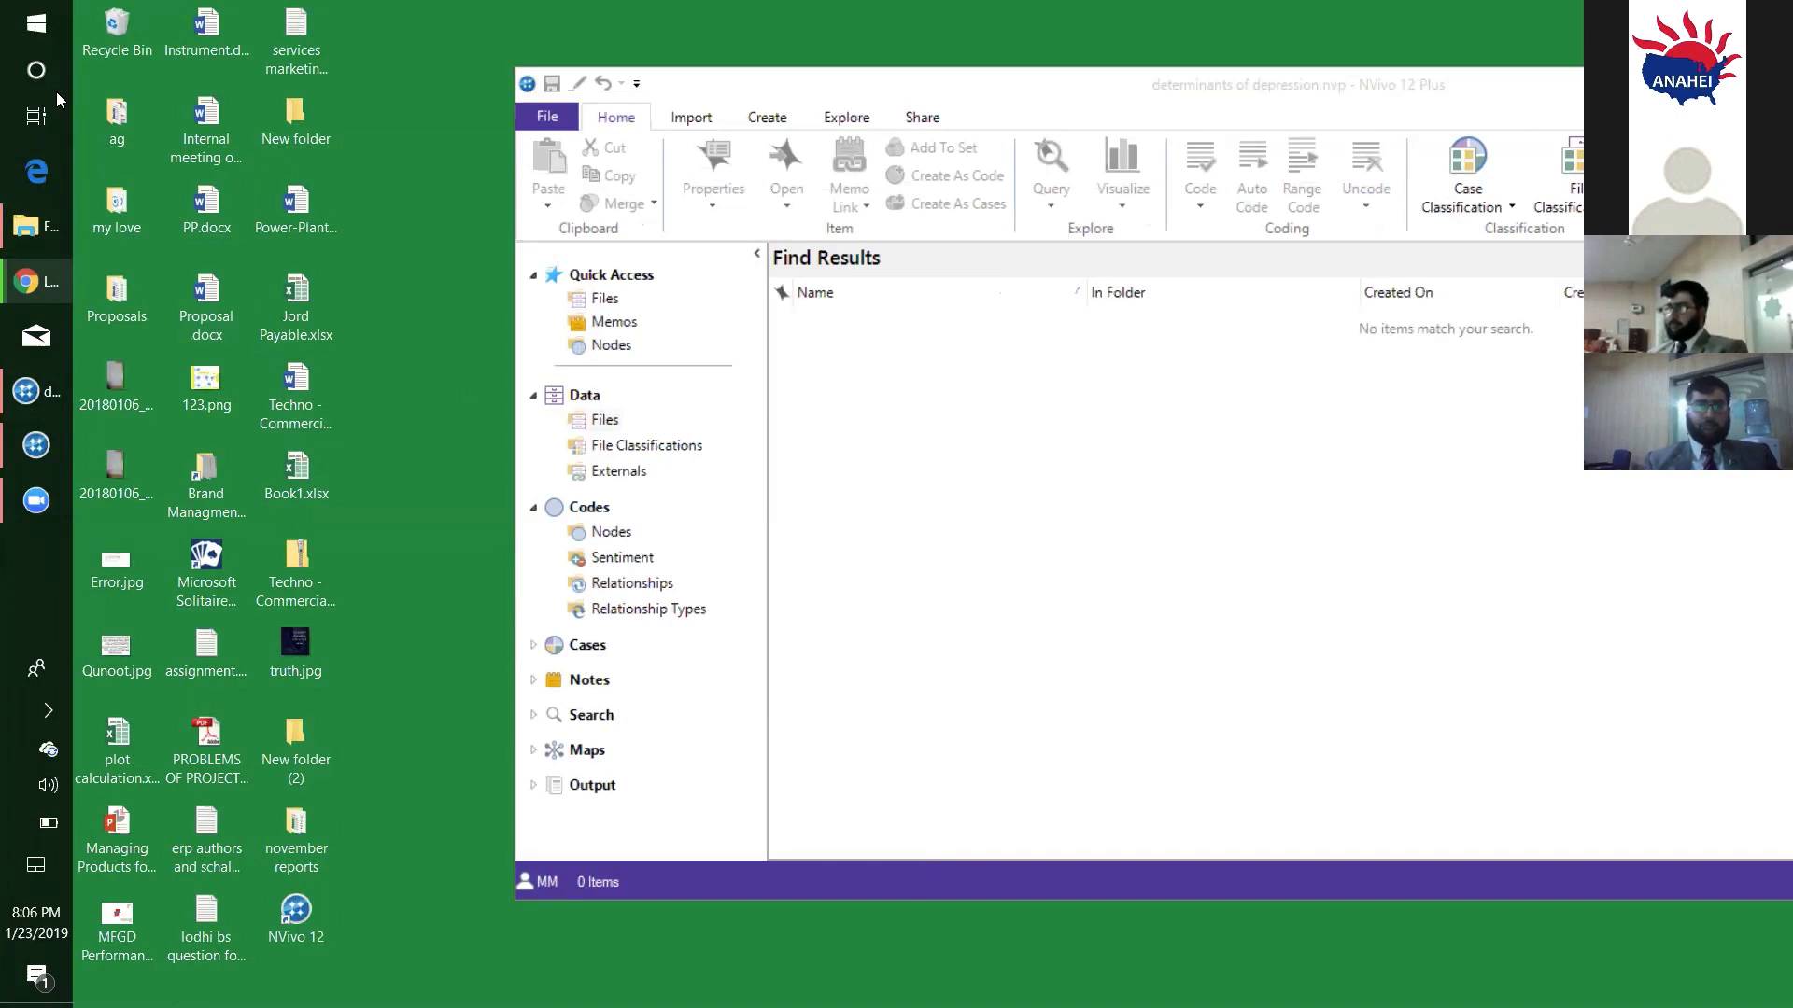
click(282, 118)
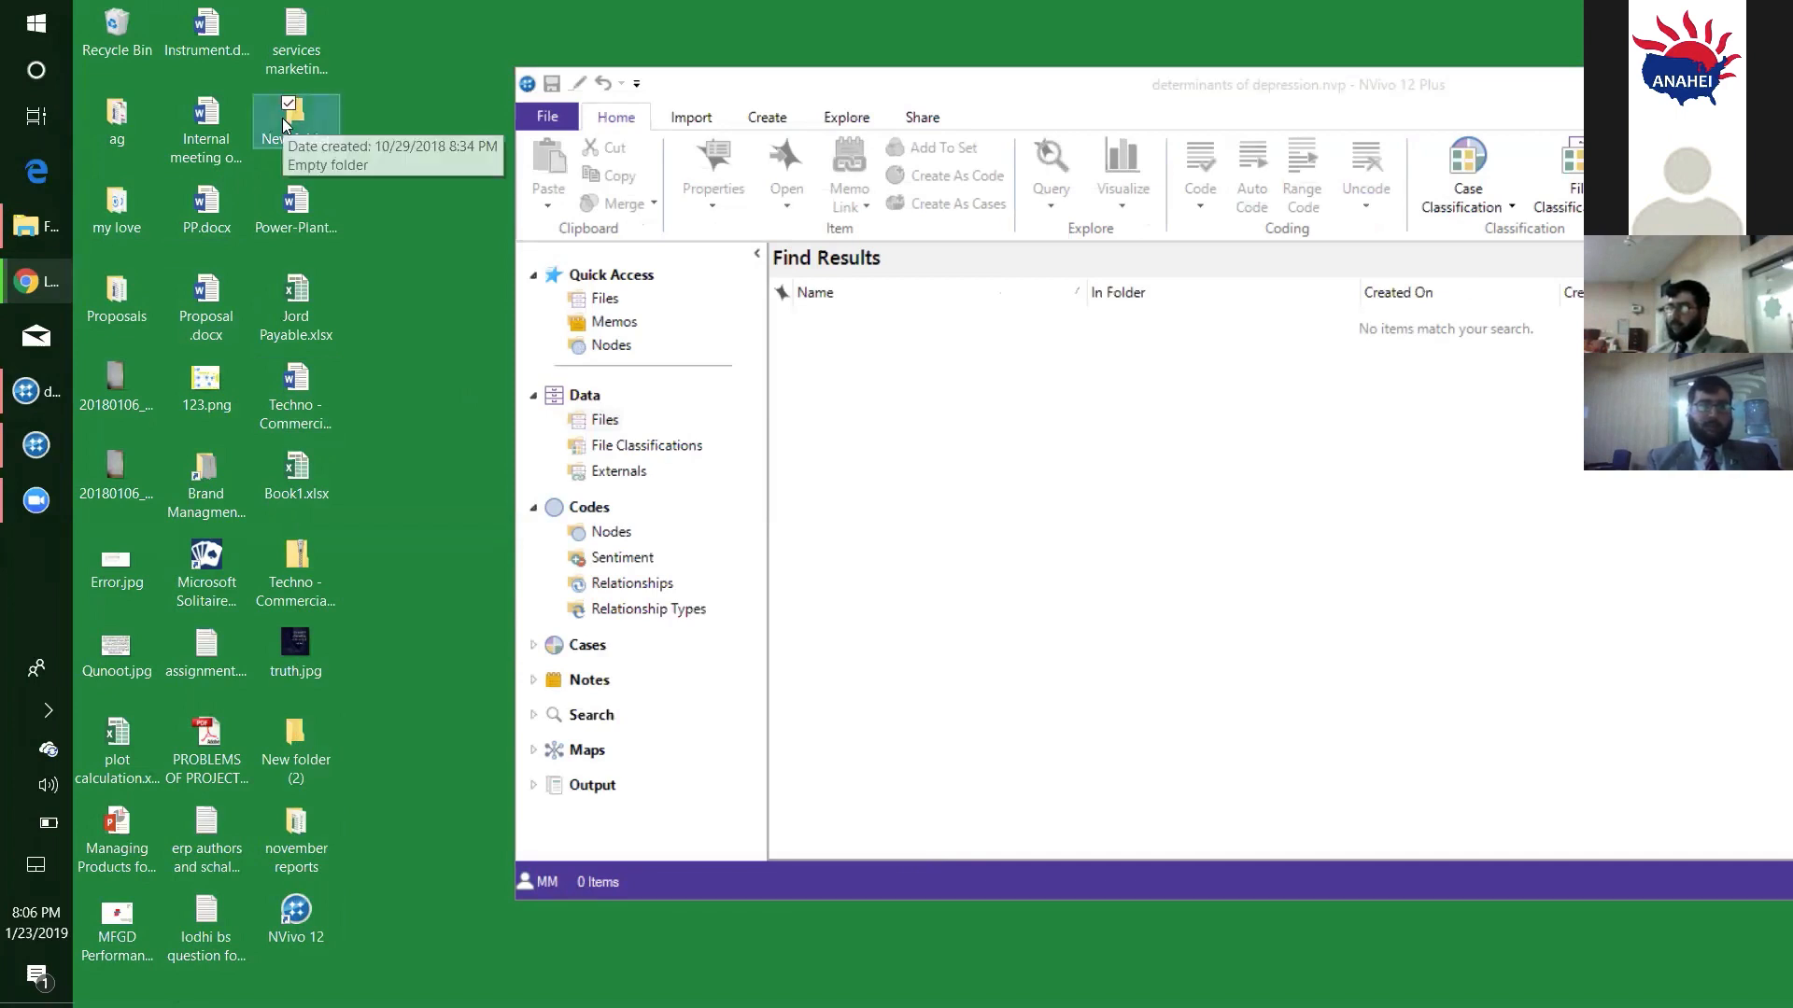
key(n)
key(n)
key(n)
key(n)
key(n)
key(n)
key(n)
key(n)
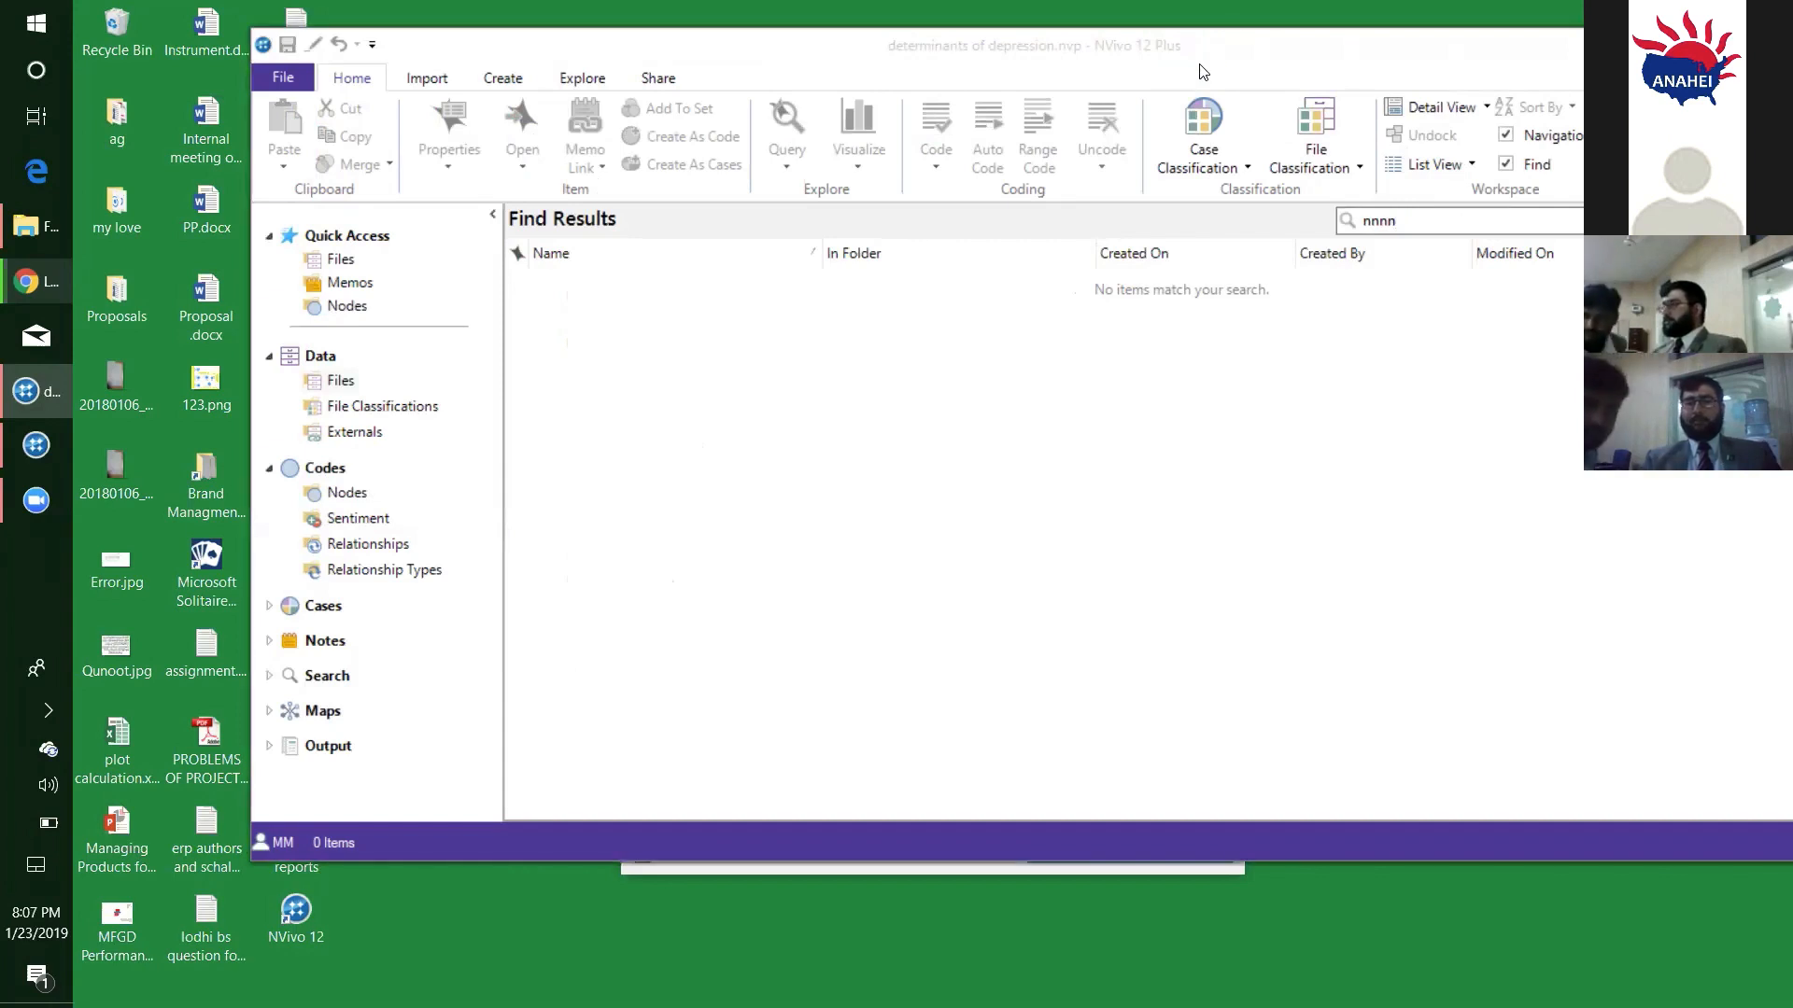
- Lower the project window on the desktop and cycle through the icons beginning with "n" once more
drag(1201, 66, 1140, 246)
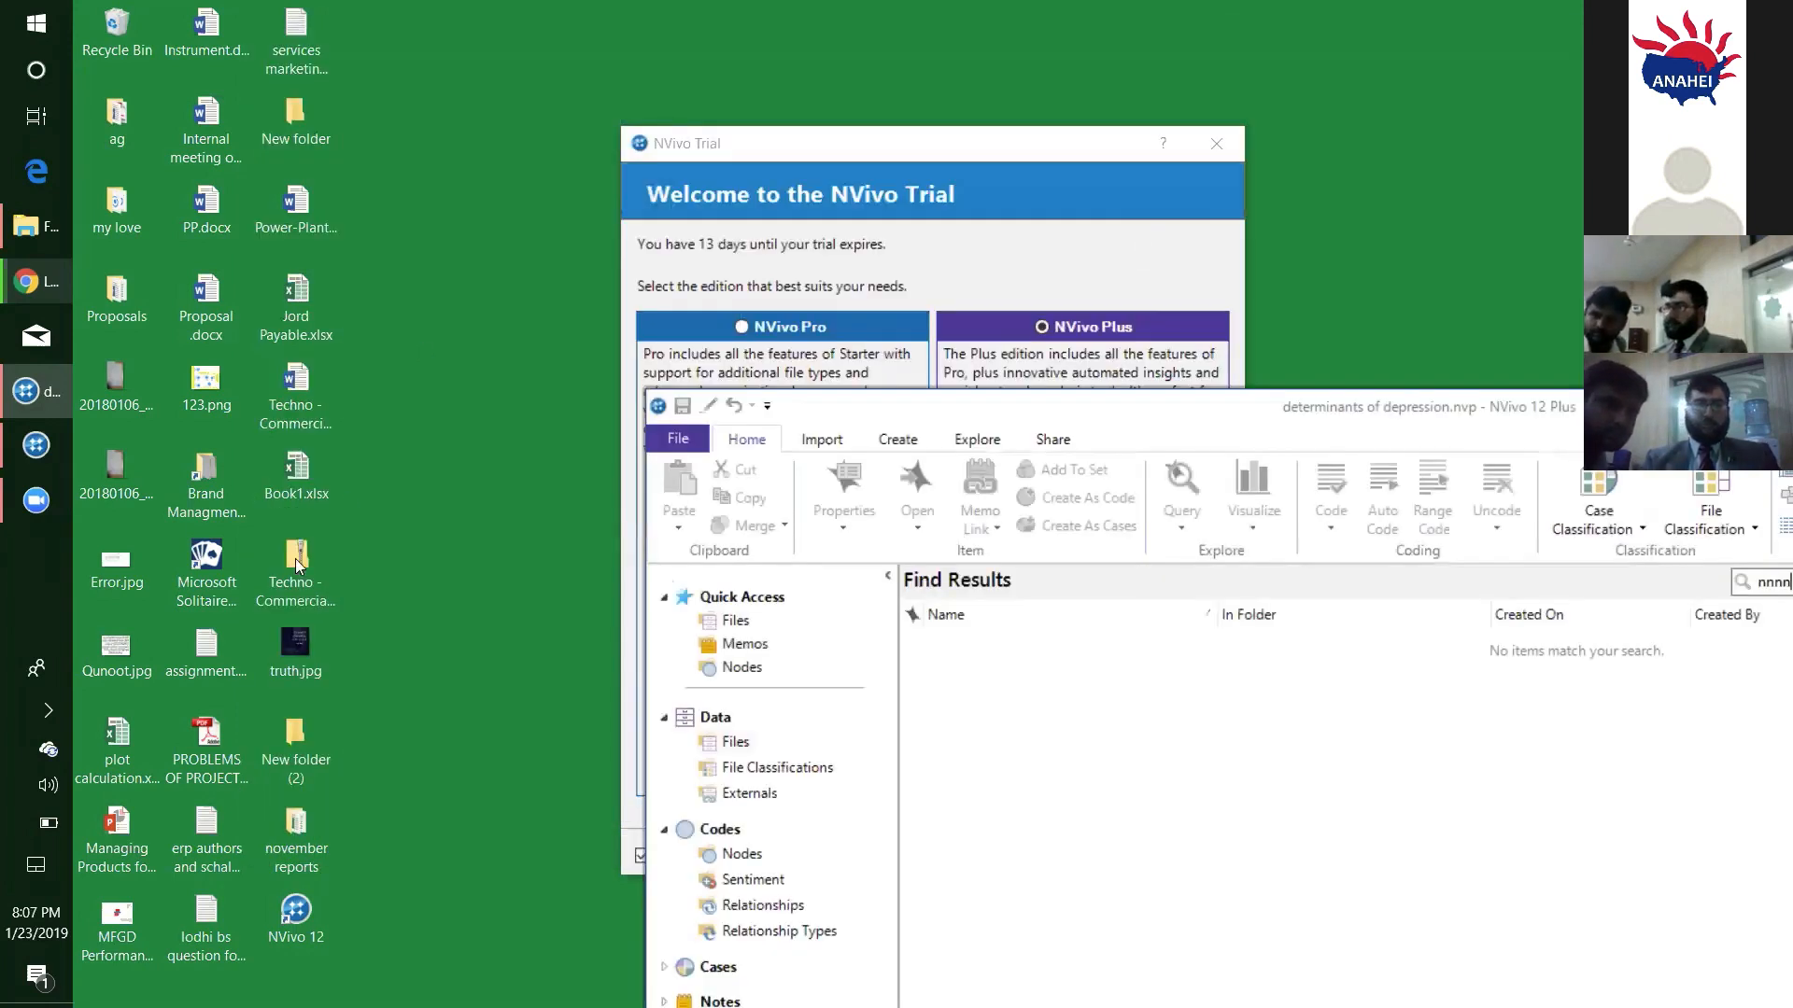
click(316, 603)
key(n)
key(n)
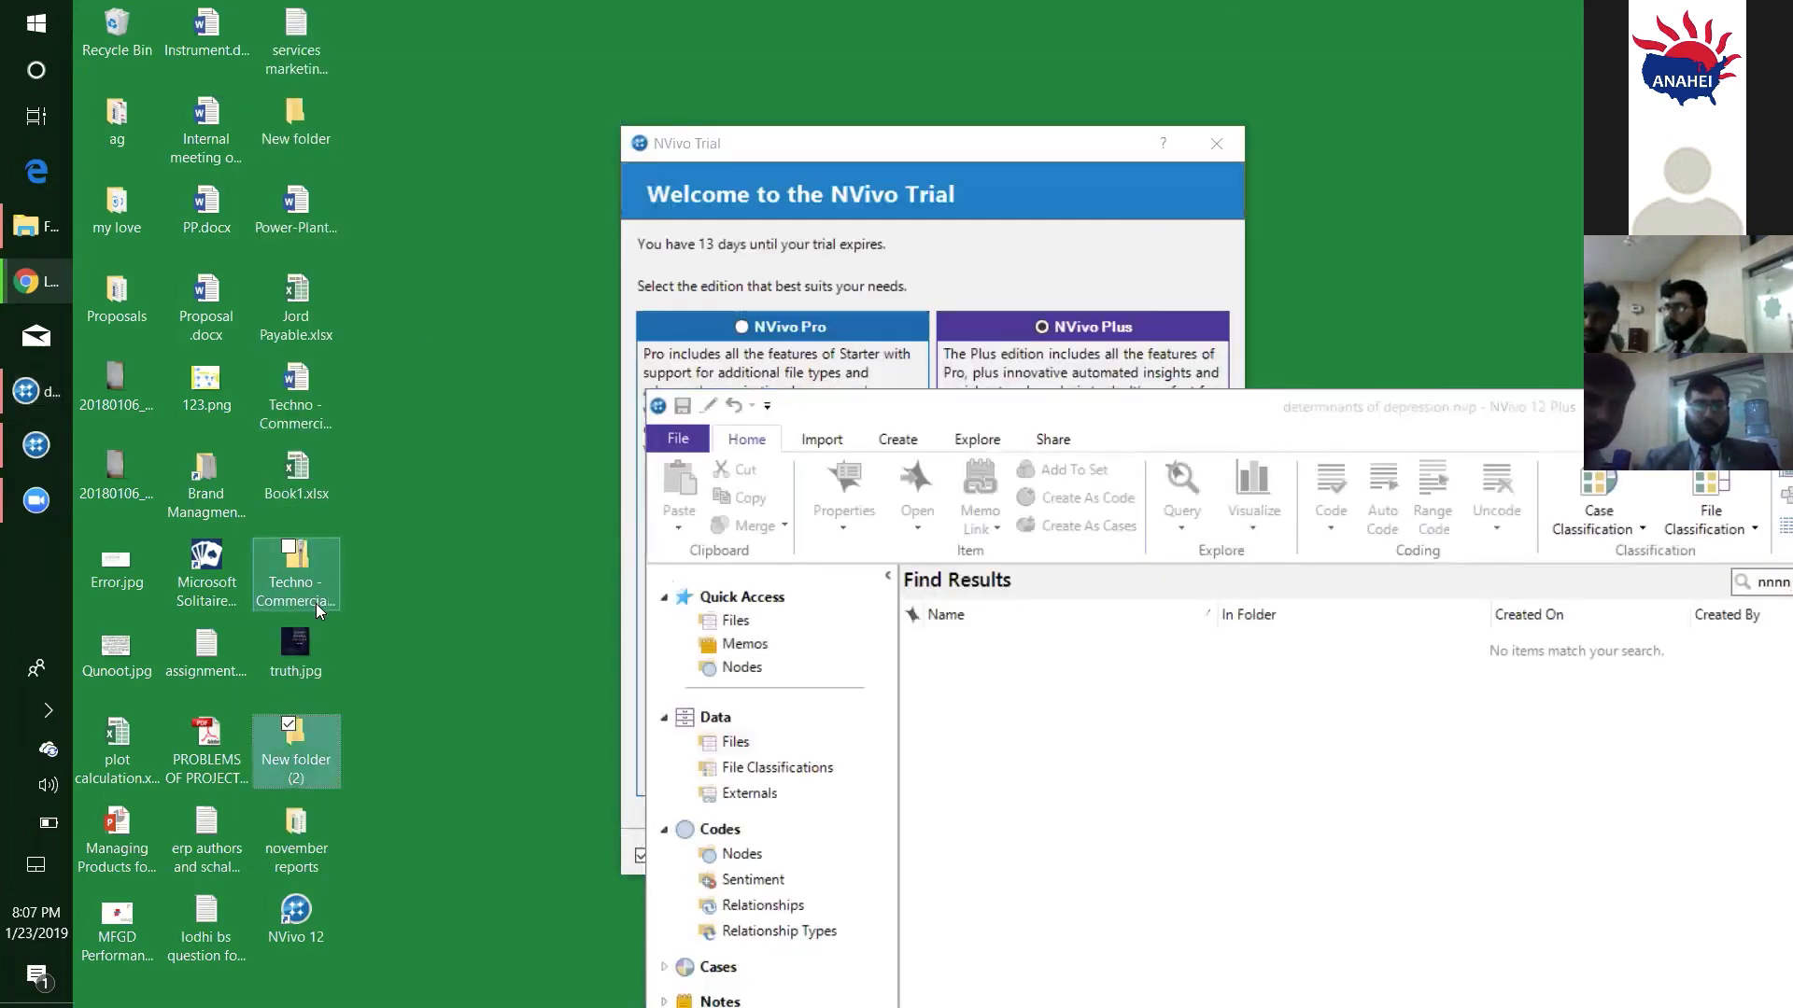
key(n)
key(n)
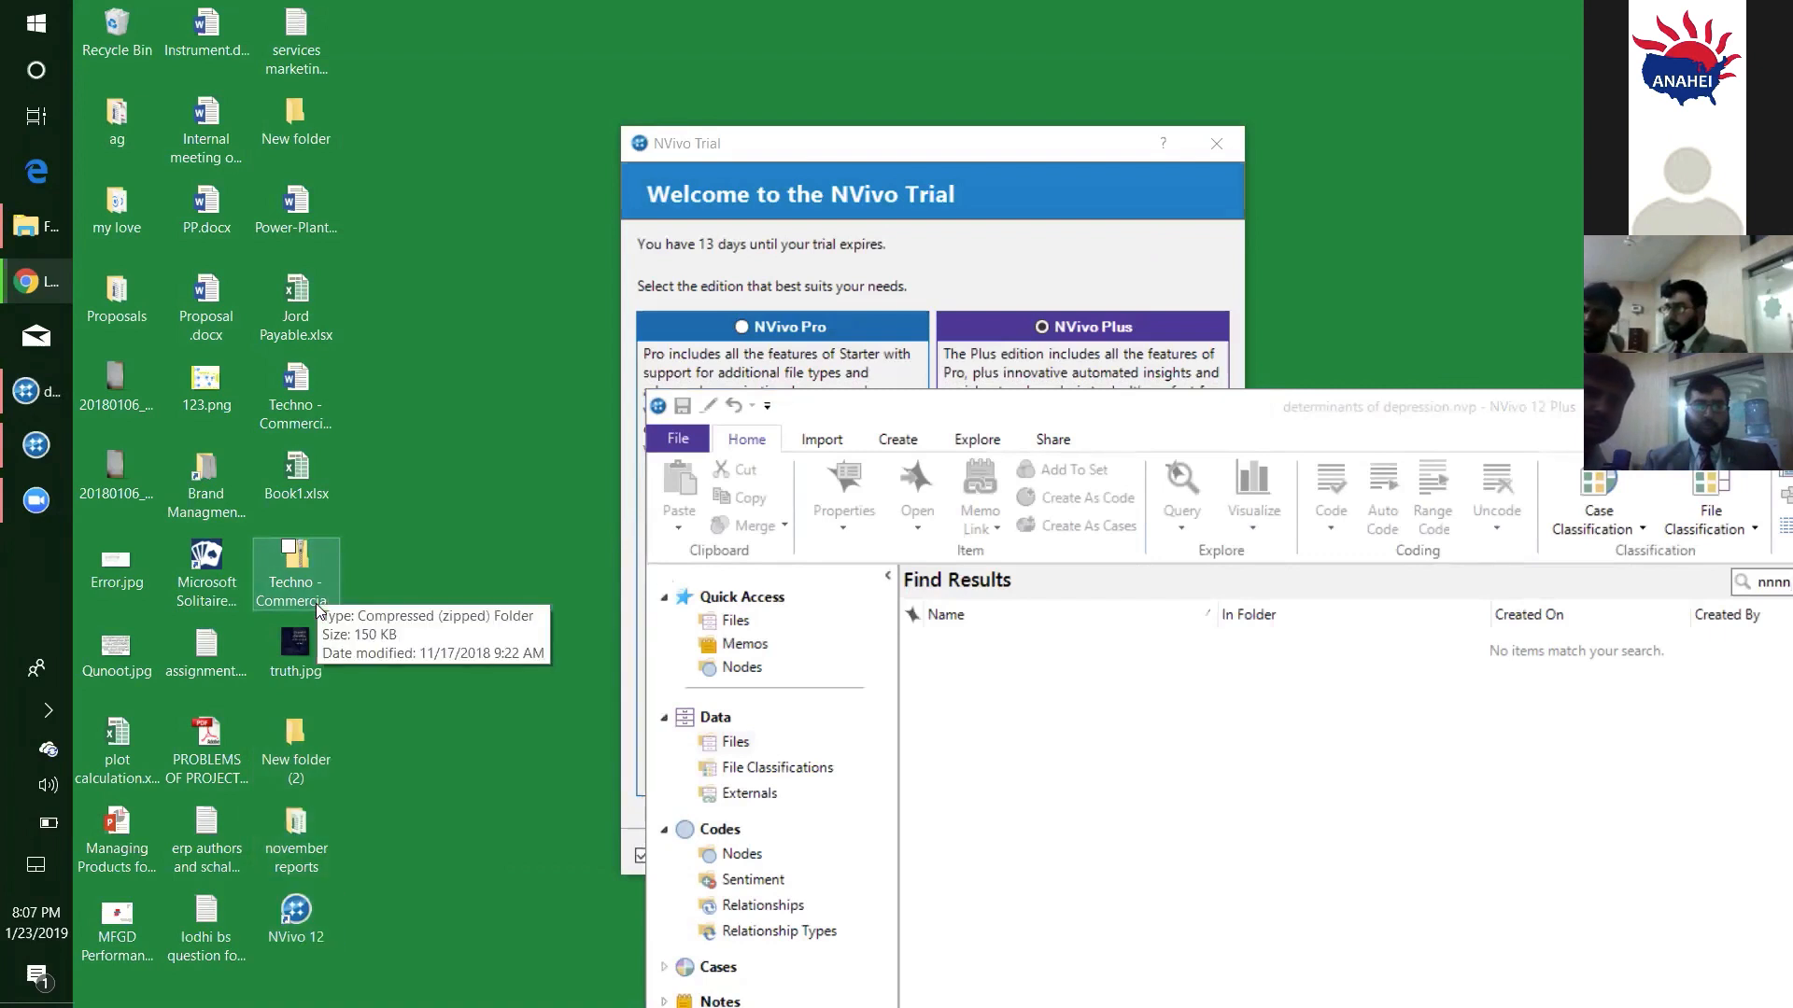
- Move the NVivo Trial window off the desktop's NVivo Data folder and open that folder
key(alt+Tab)
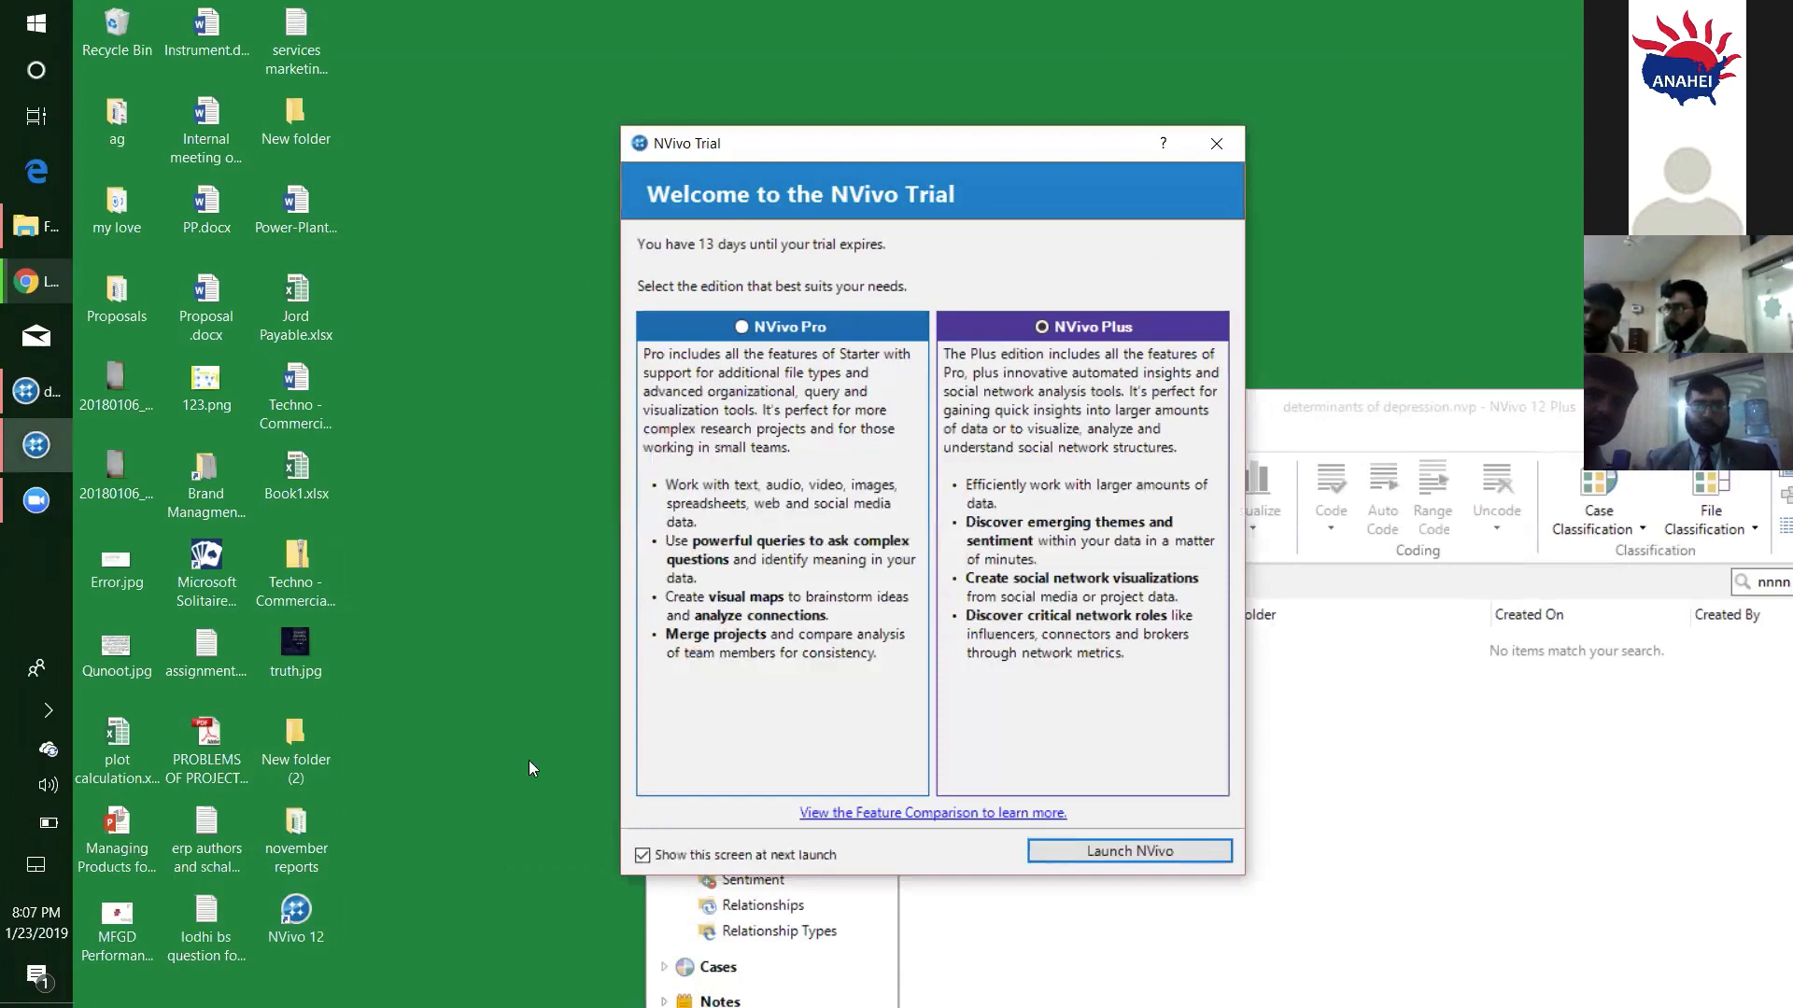
drag(651, 157, 528, 760)
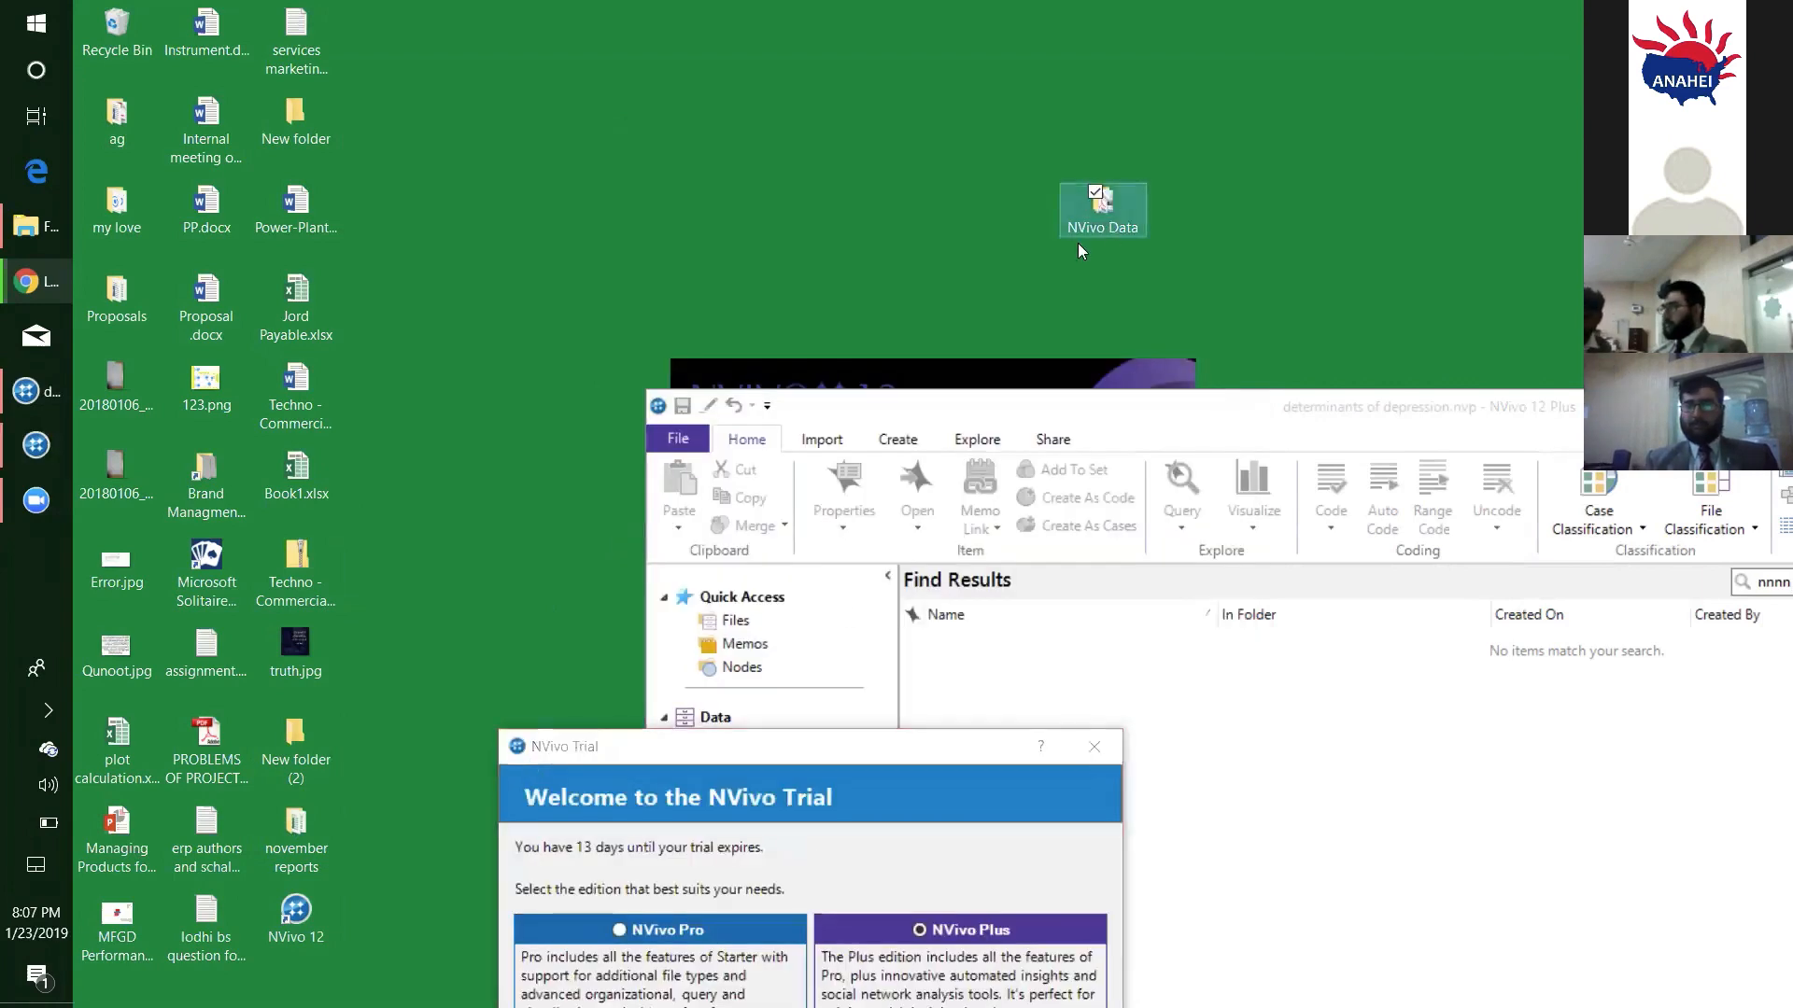
double_click(1094, 207)
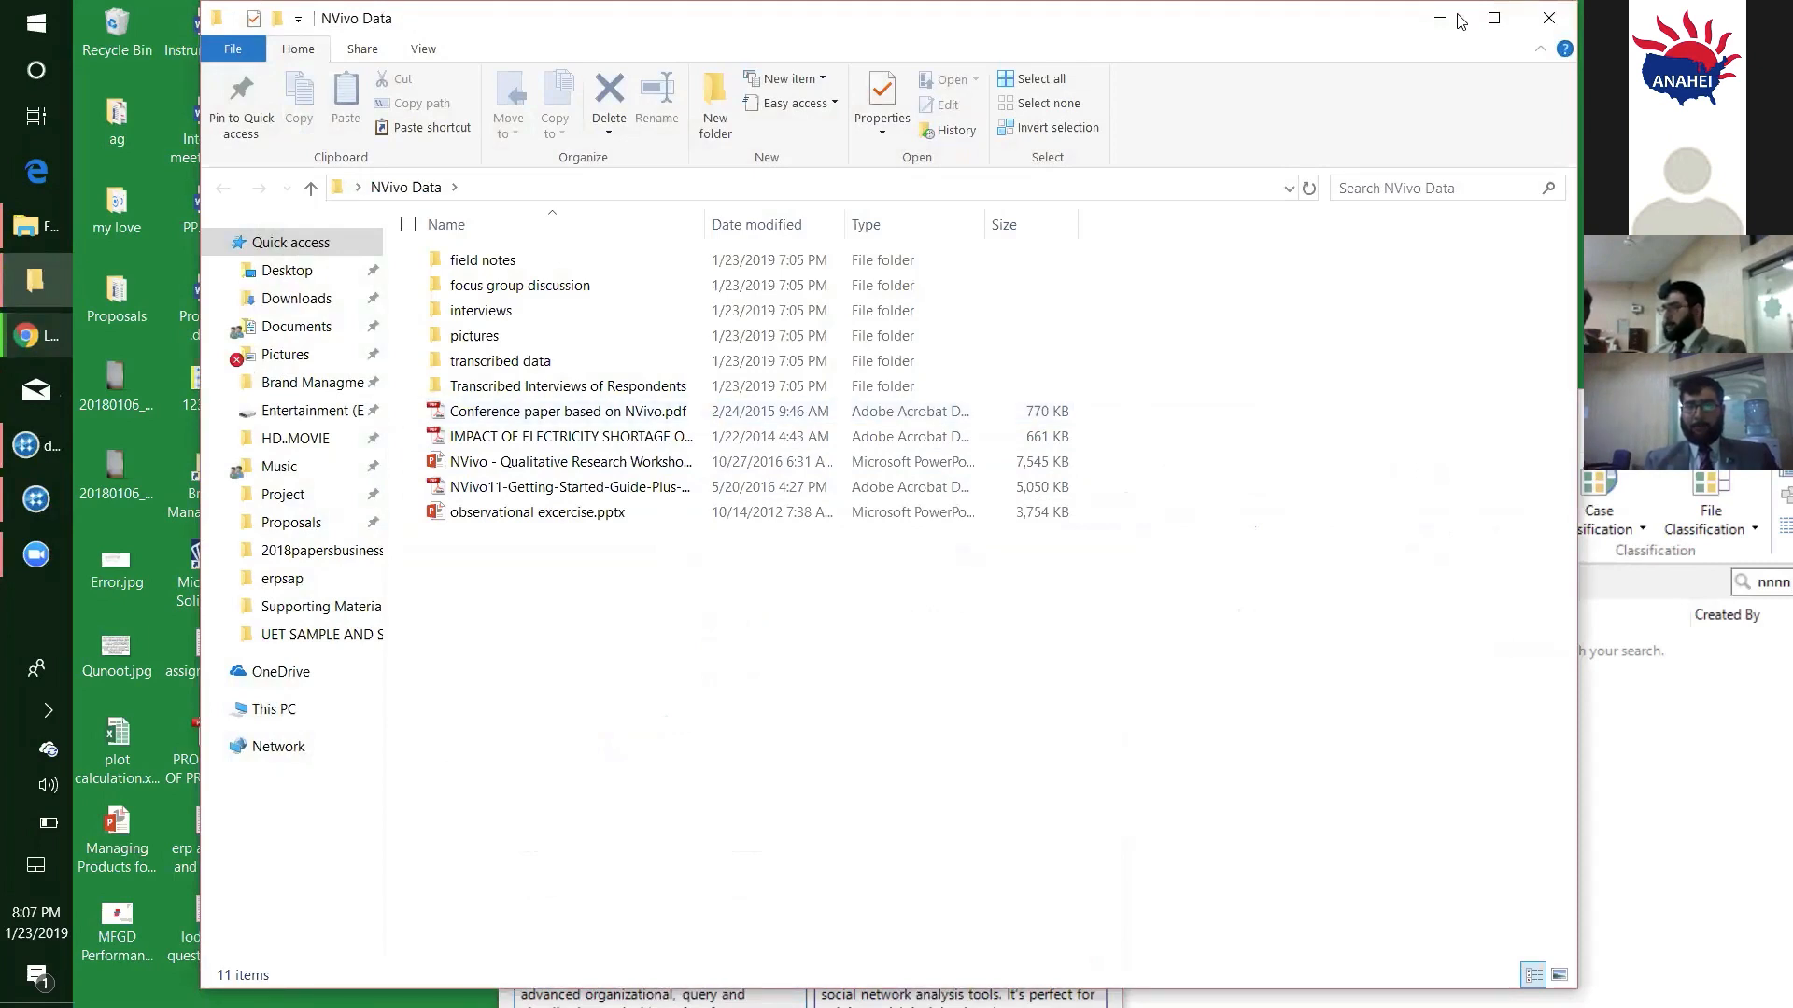
key(alt+F4)
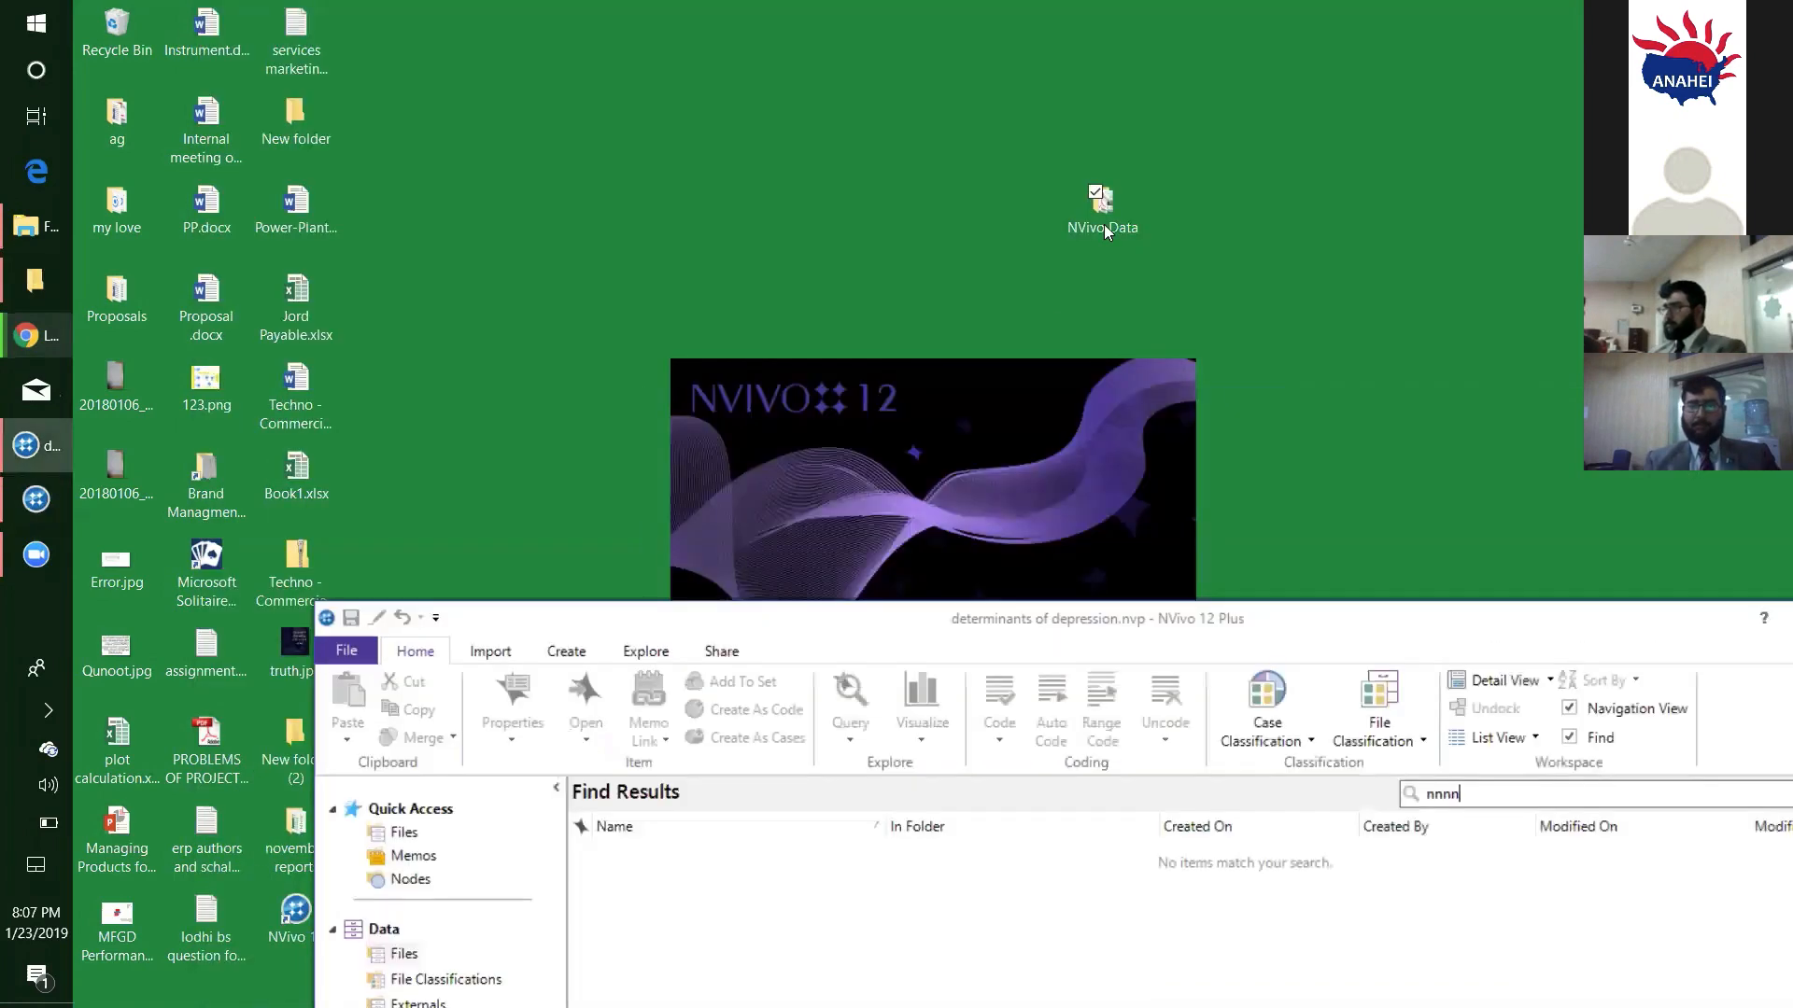
double_click(1103, 225)
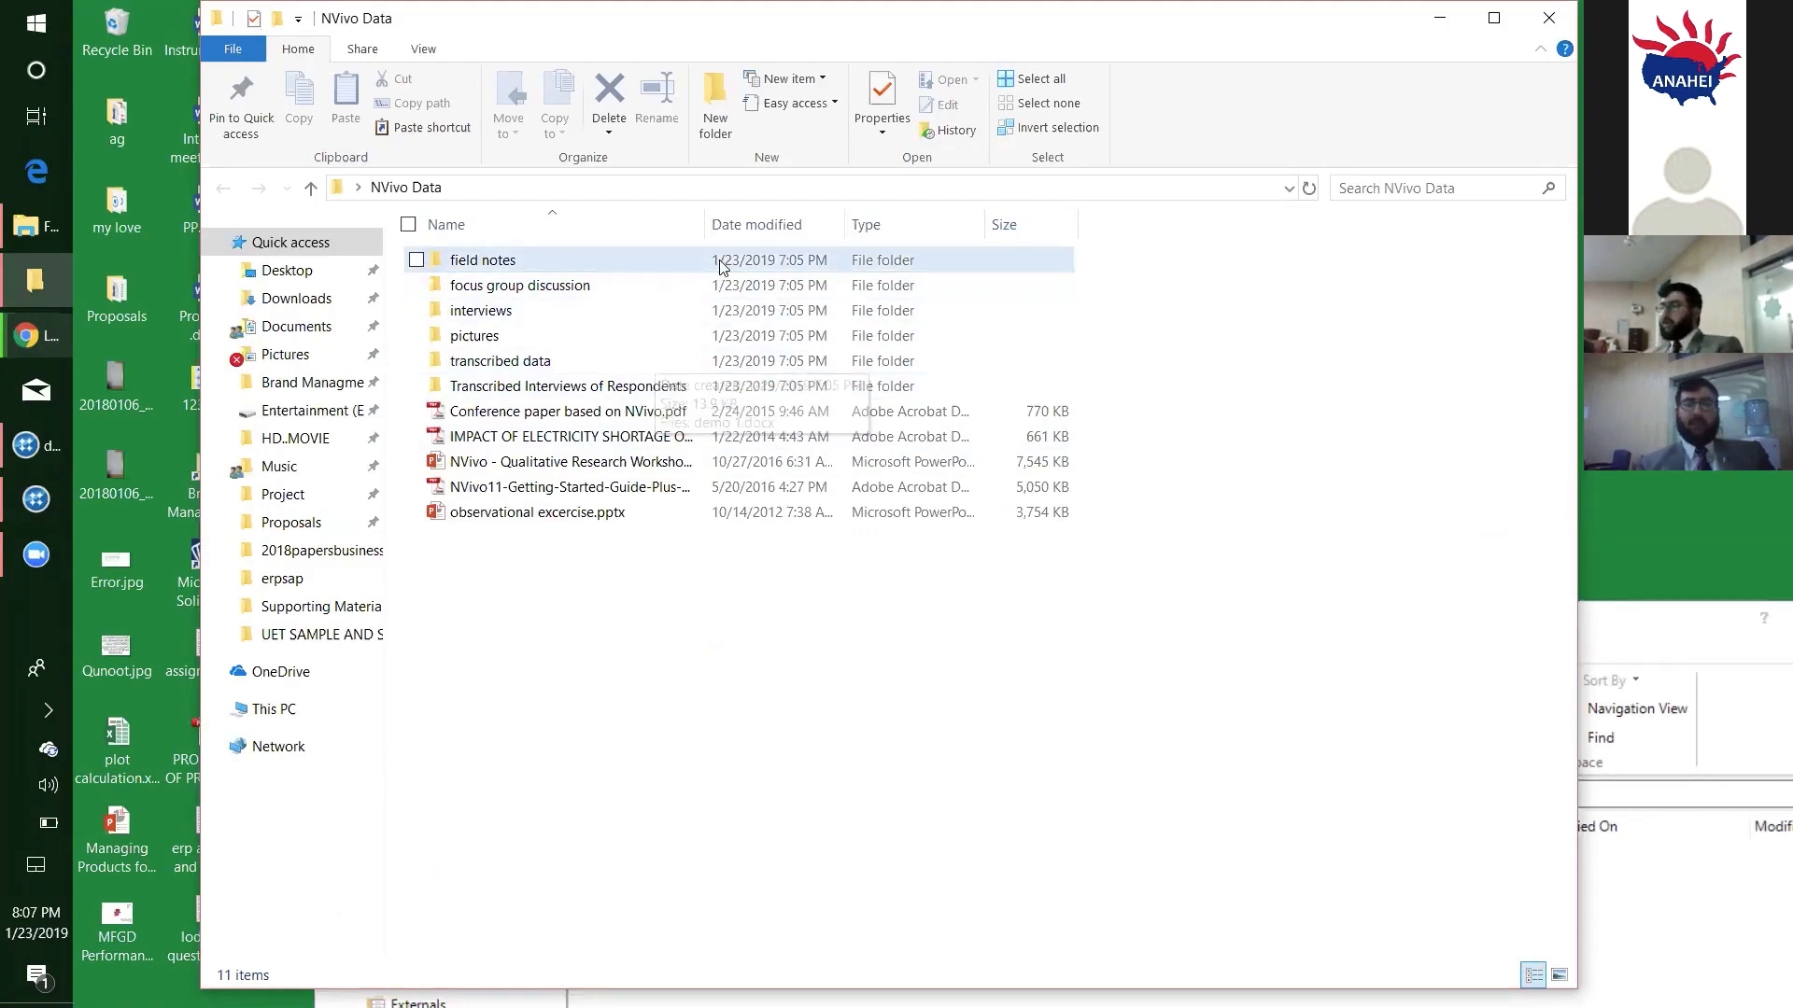
- Play Focus Group.wmv from the focus group discussion folder, pausing and resuming it, and close the video player
double_click(542, 290)
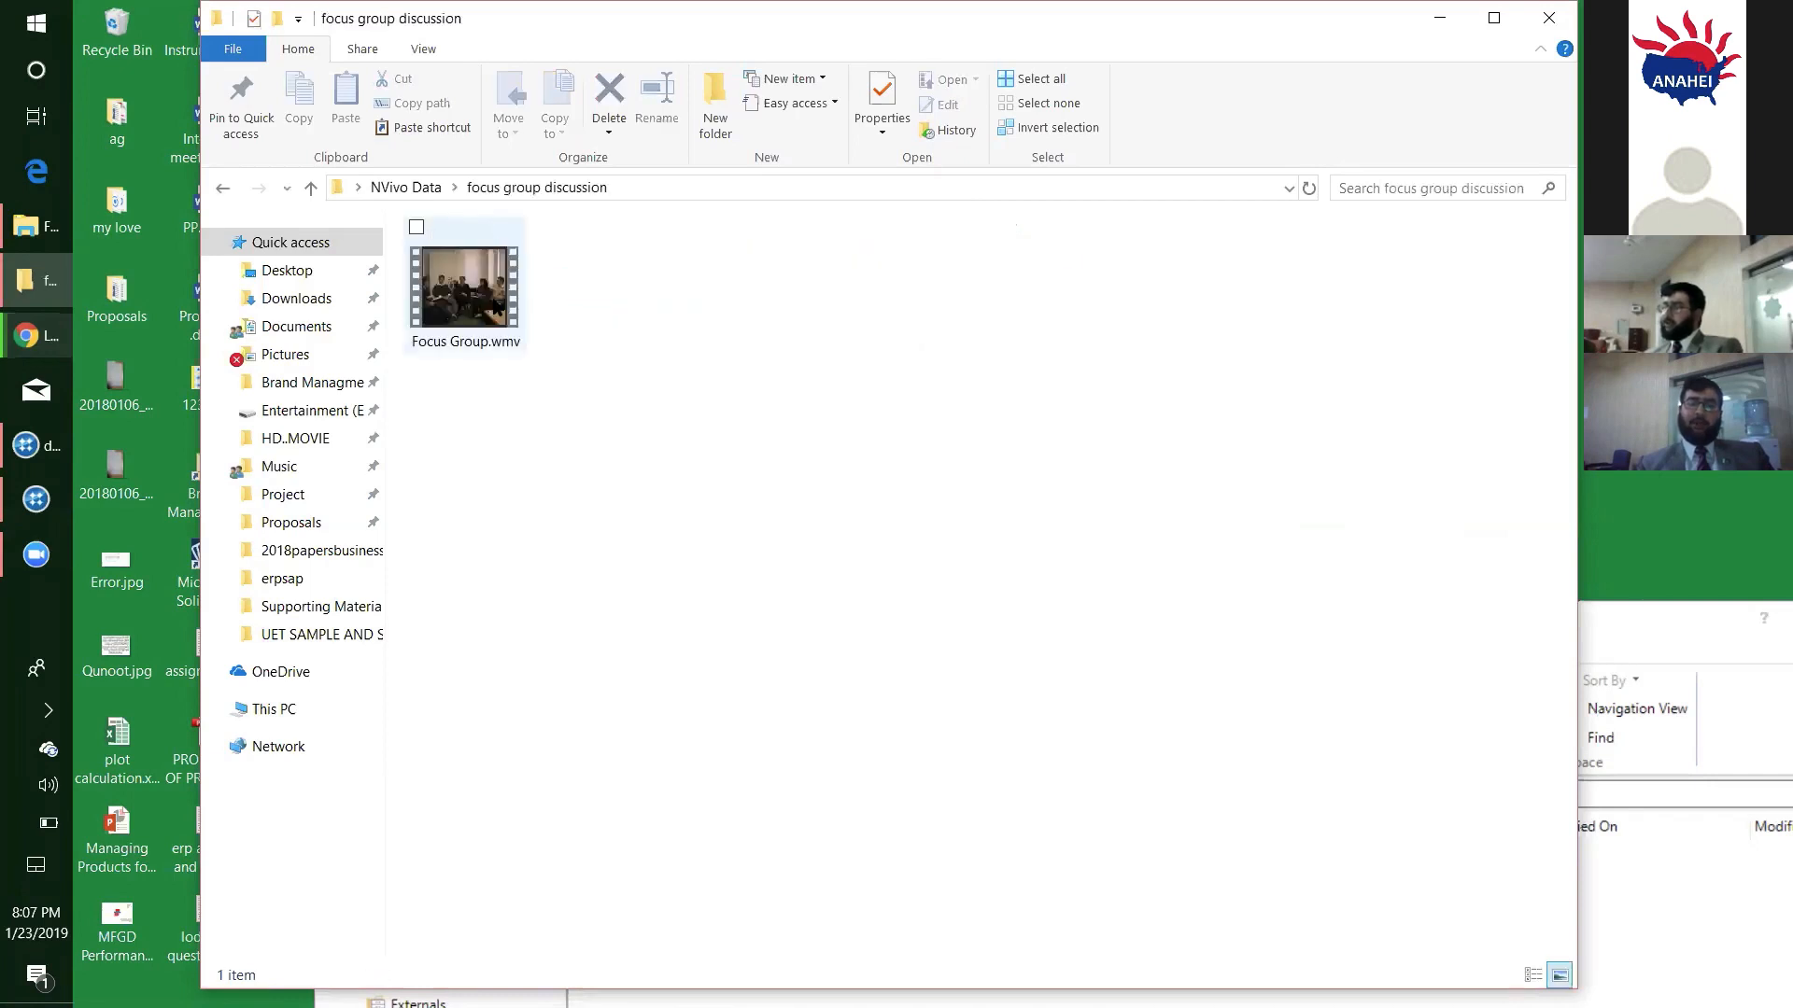
double_click(469, 336)
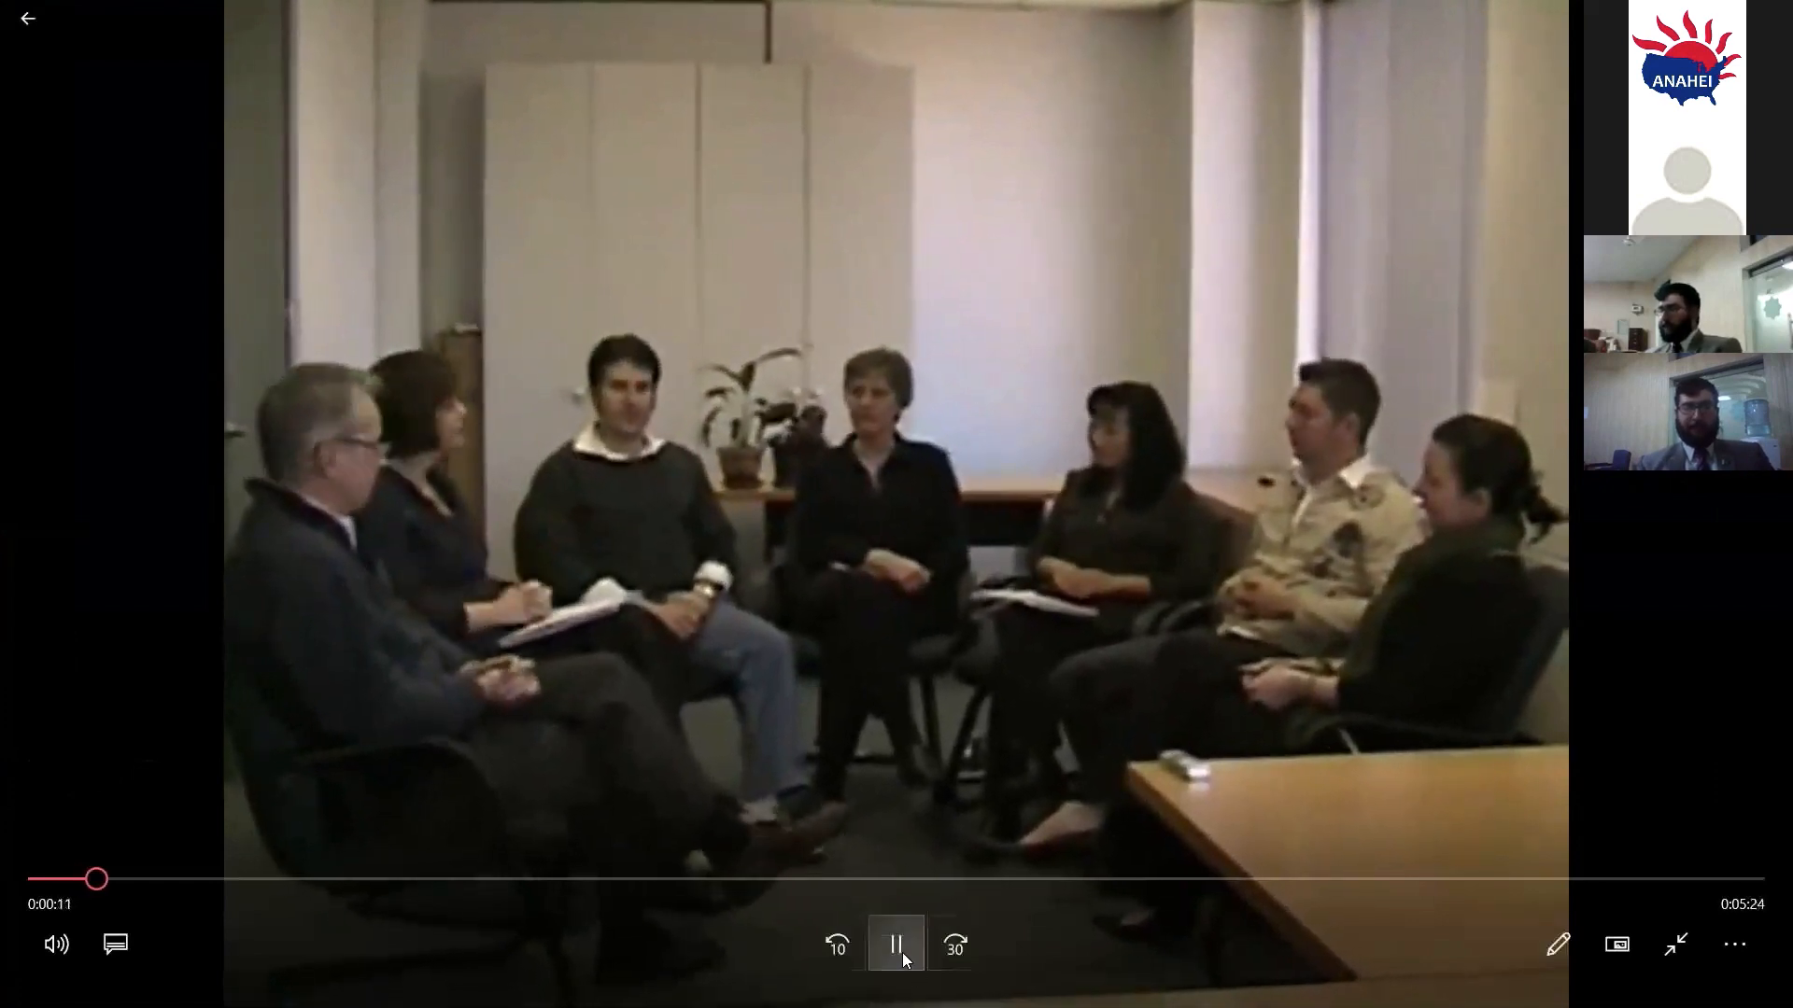
click(912, 943)
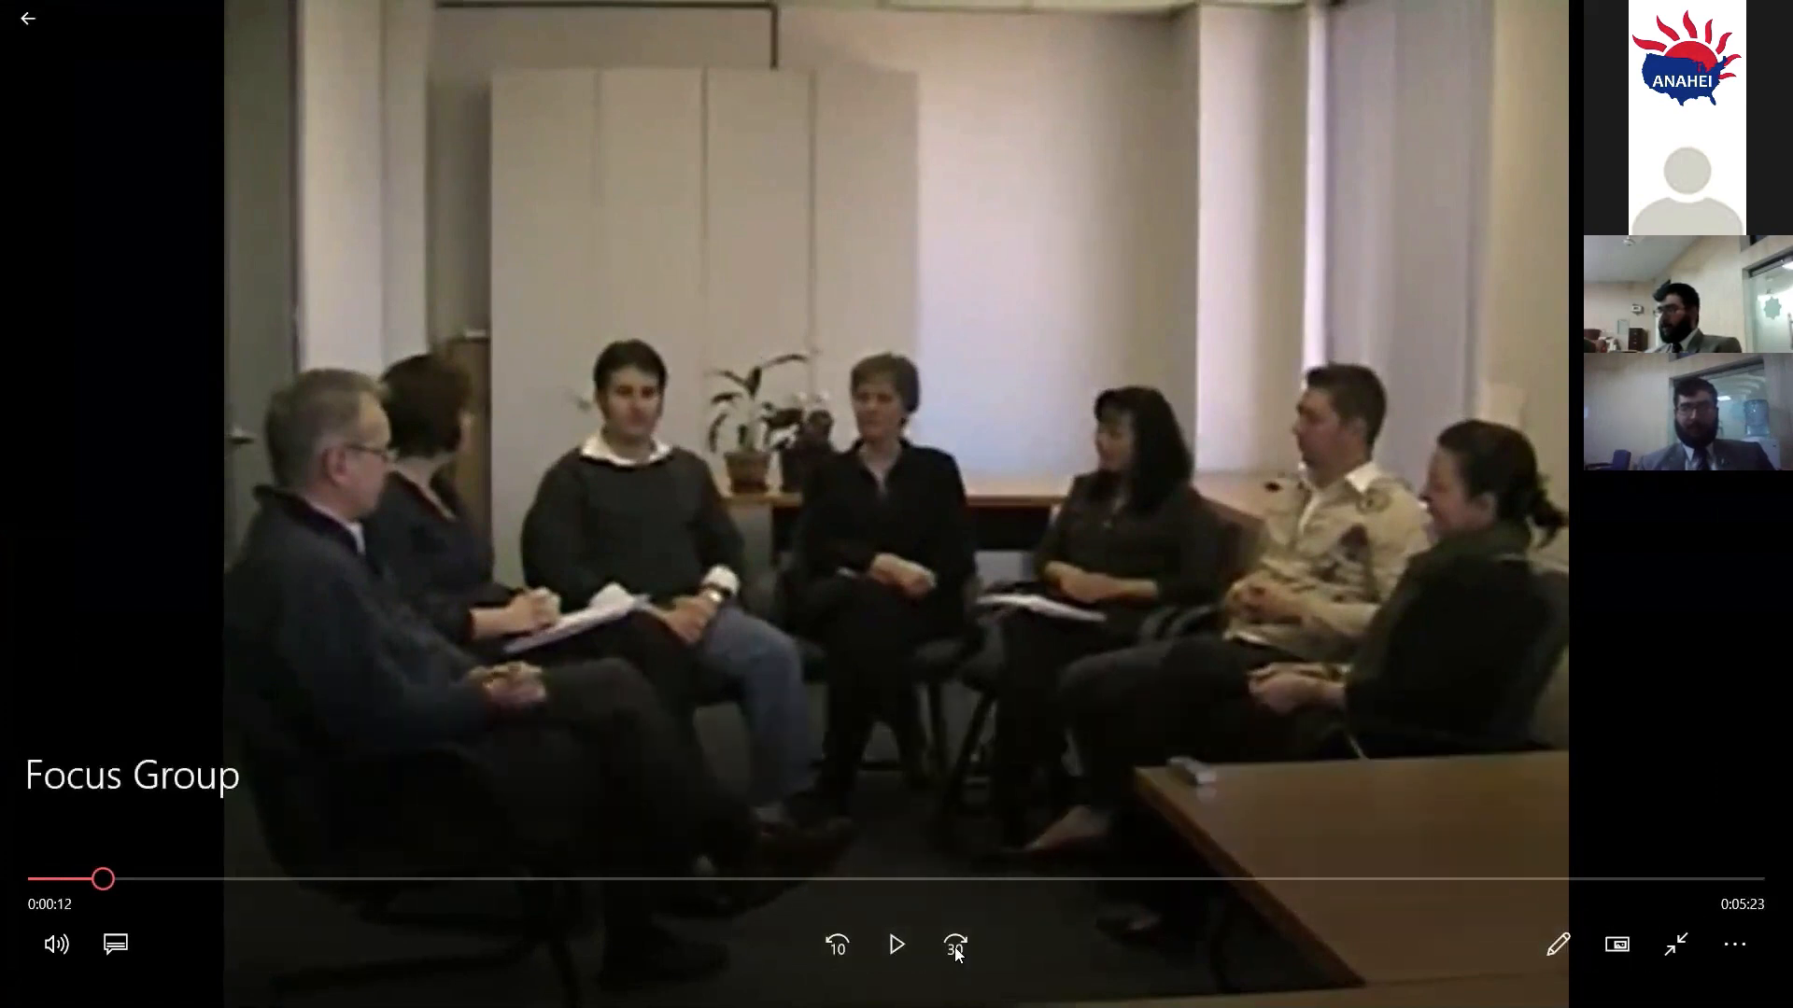
click(57, 945)
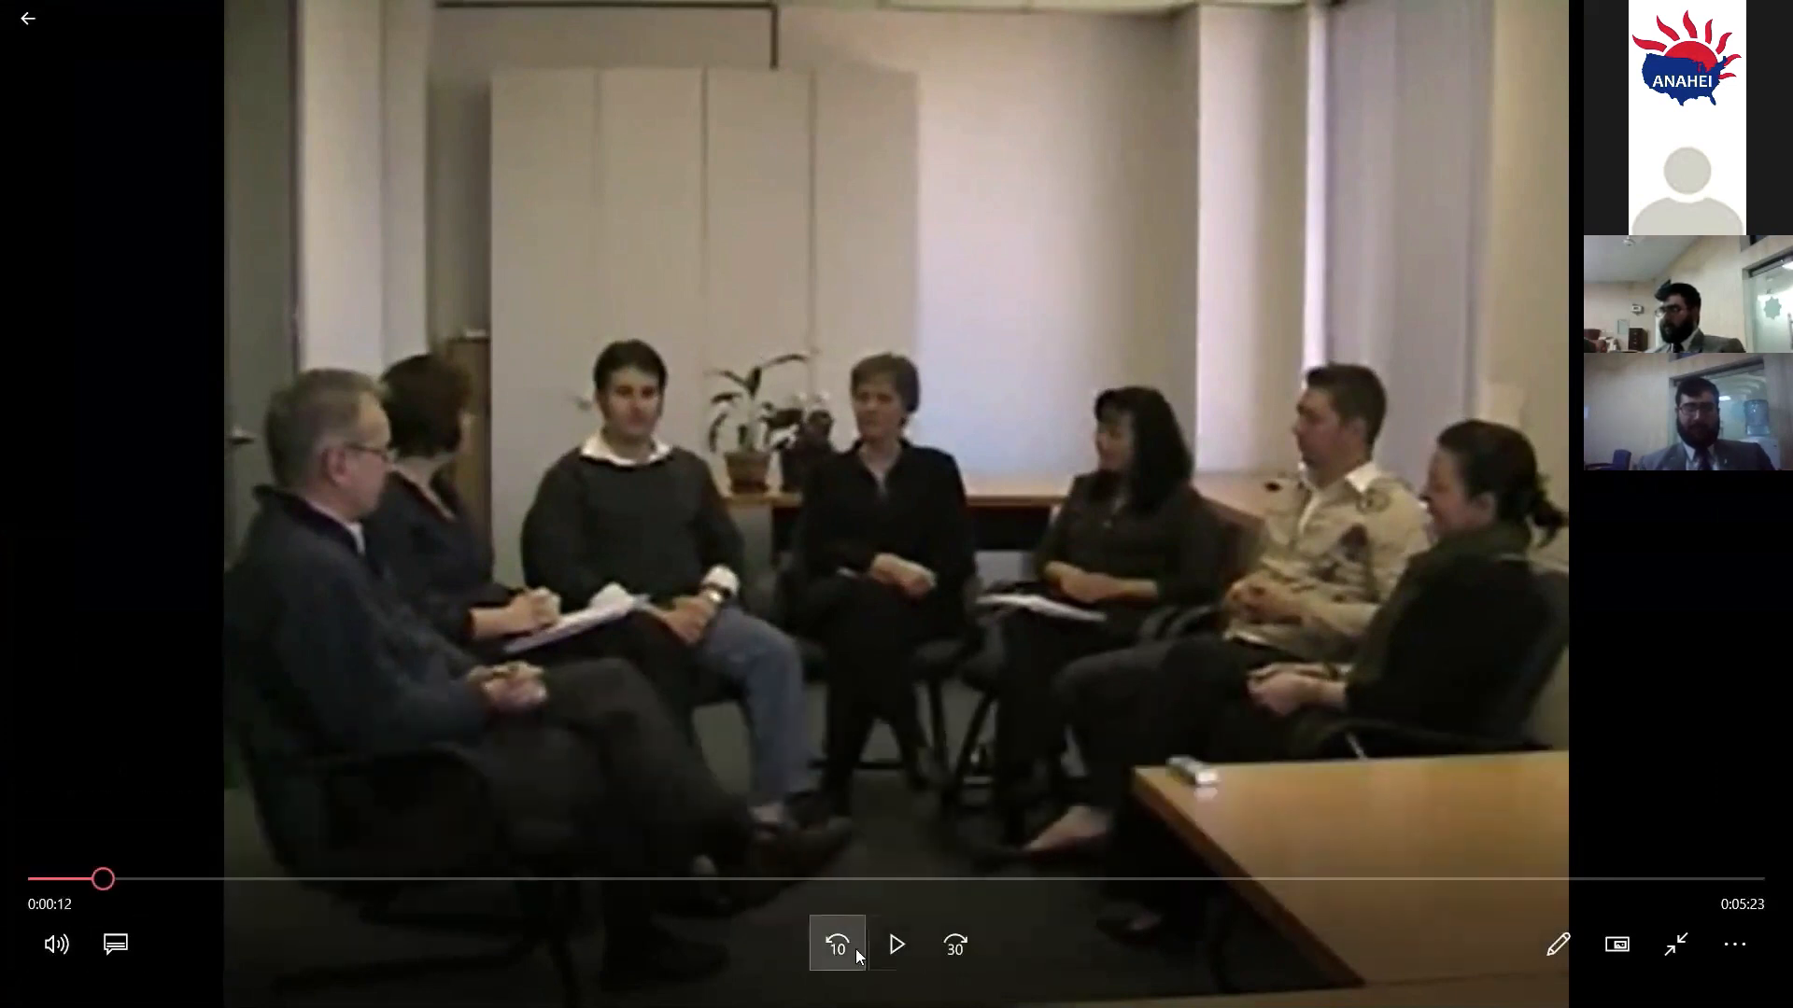
click(877, 950)
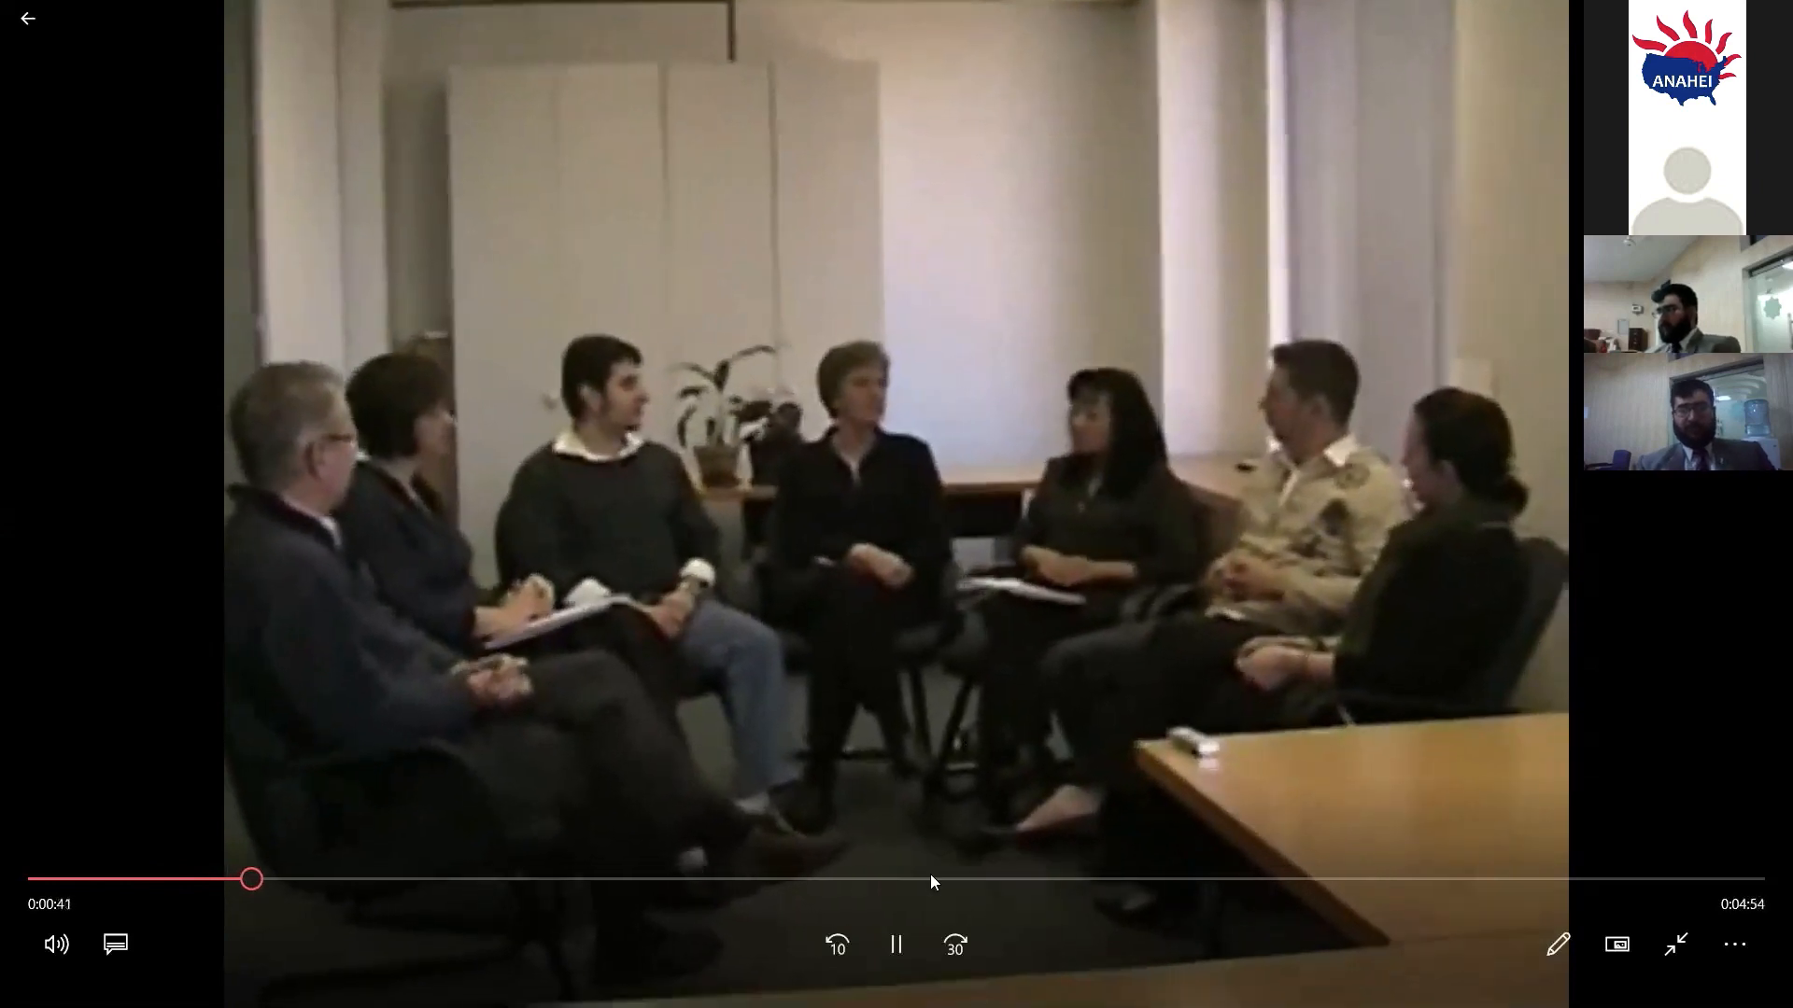
click(894, 934)
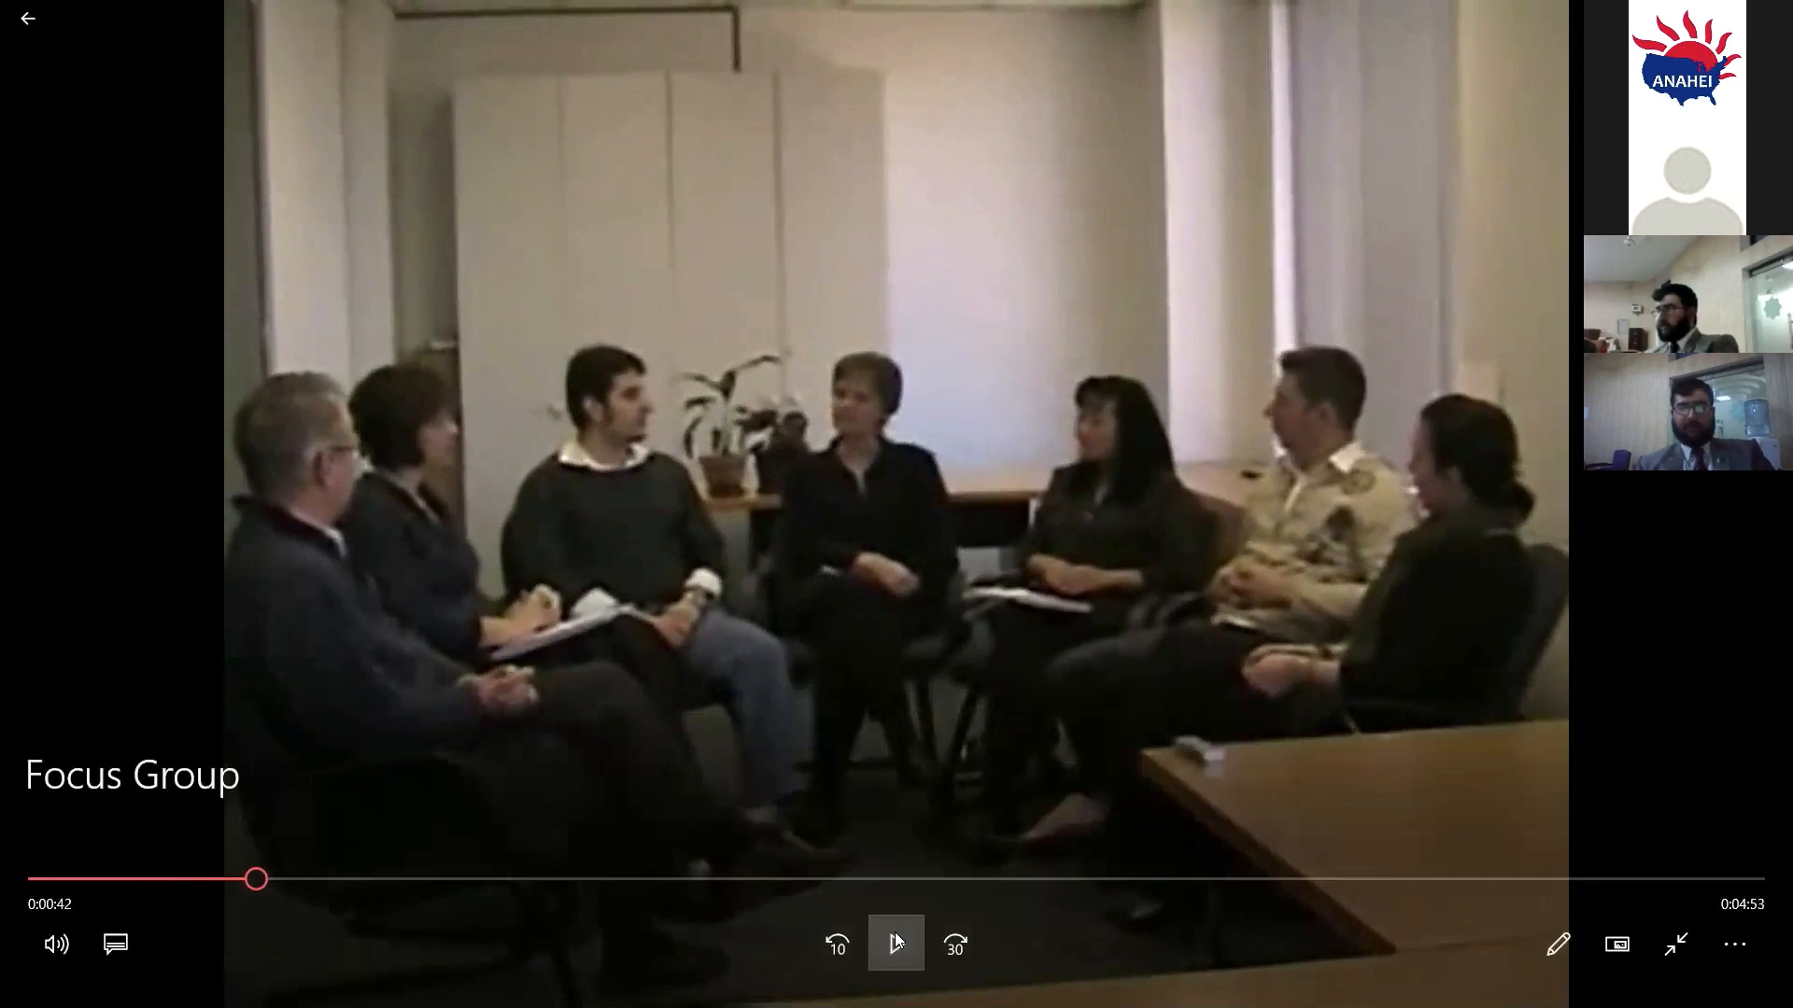
key(alt+F4)
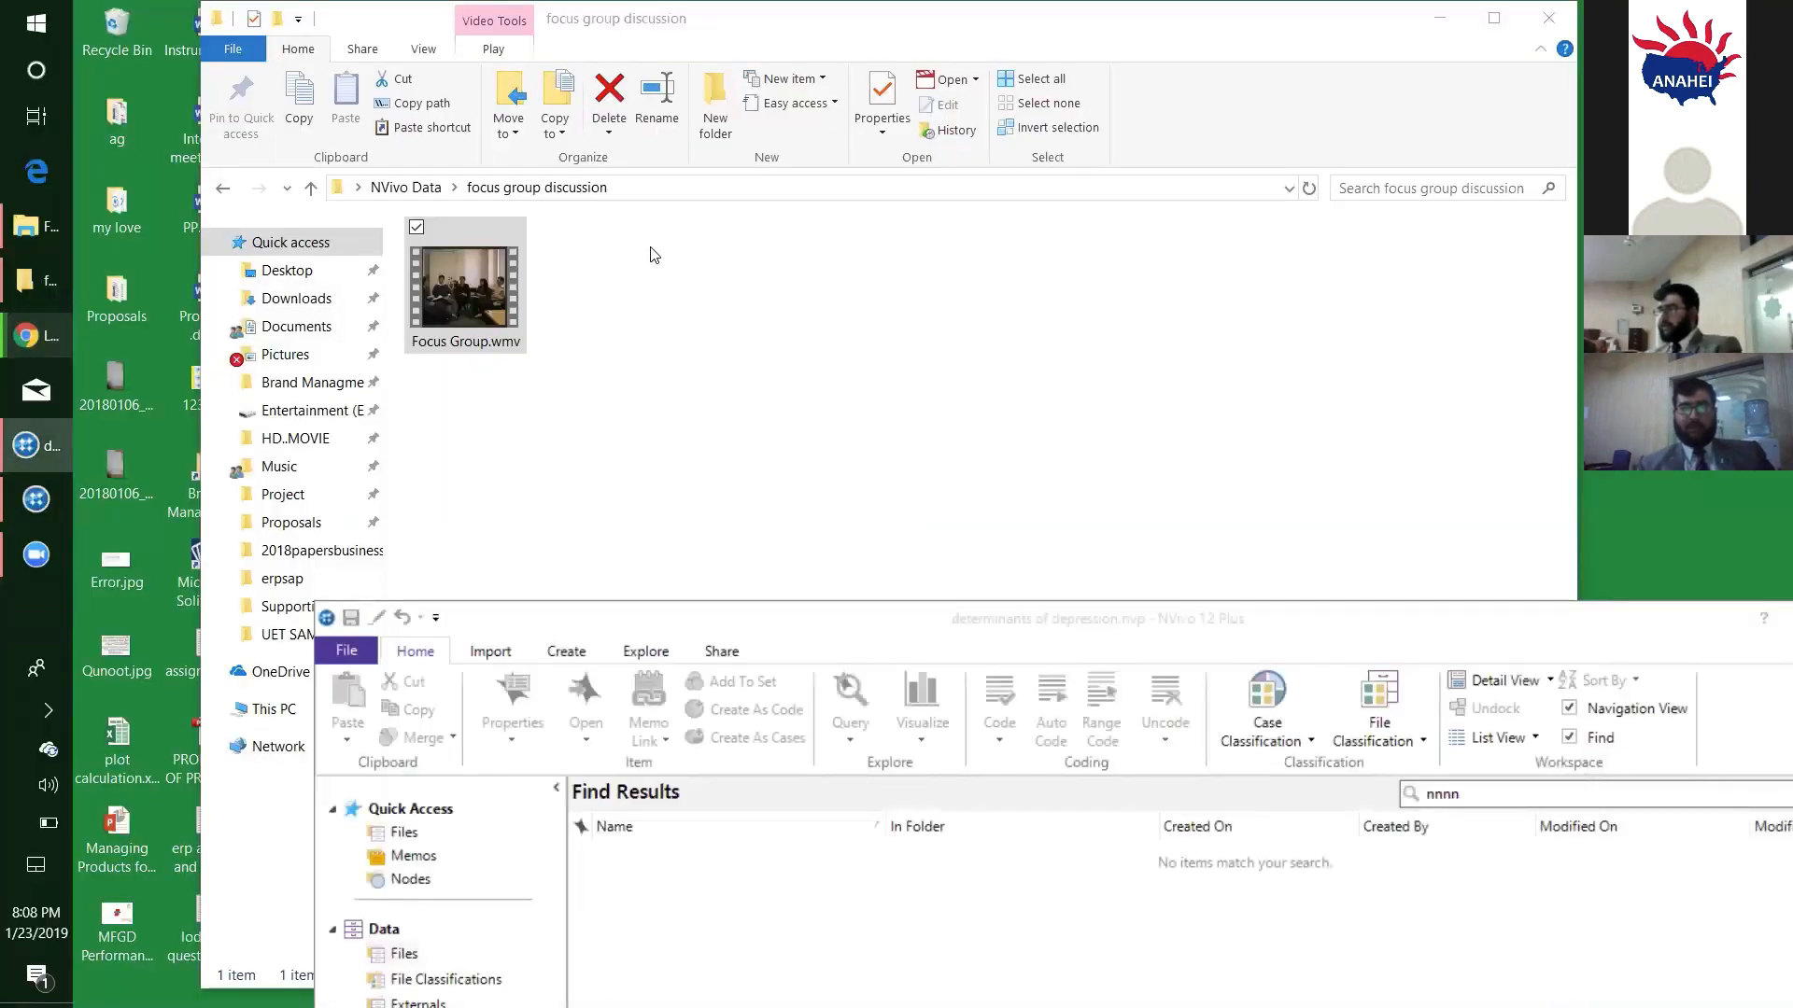
- Return to NVivo Data and preview R1.wmv from the interviews folder, skipping past its midpoint and pausing before closing the player
click(726, 296)
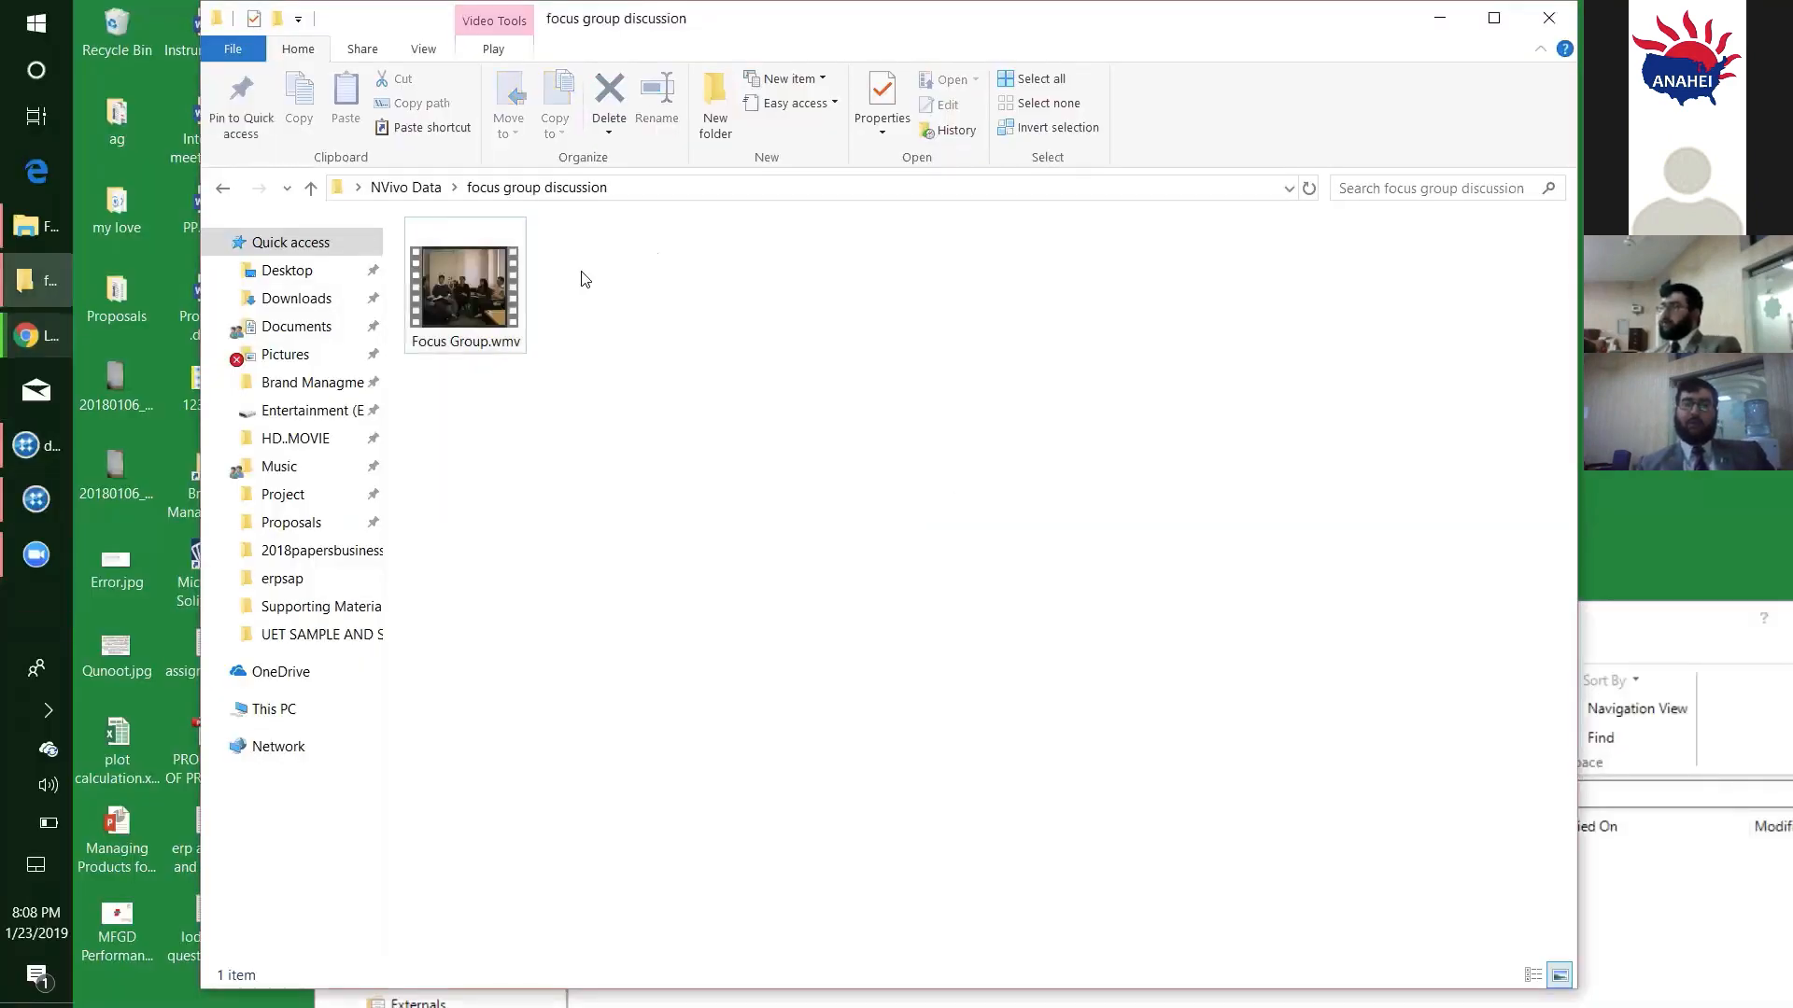
click(418, 187)
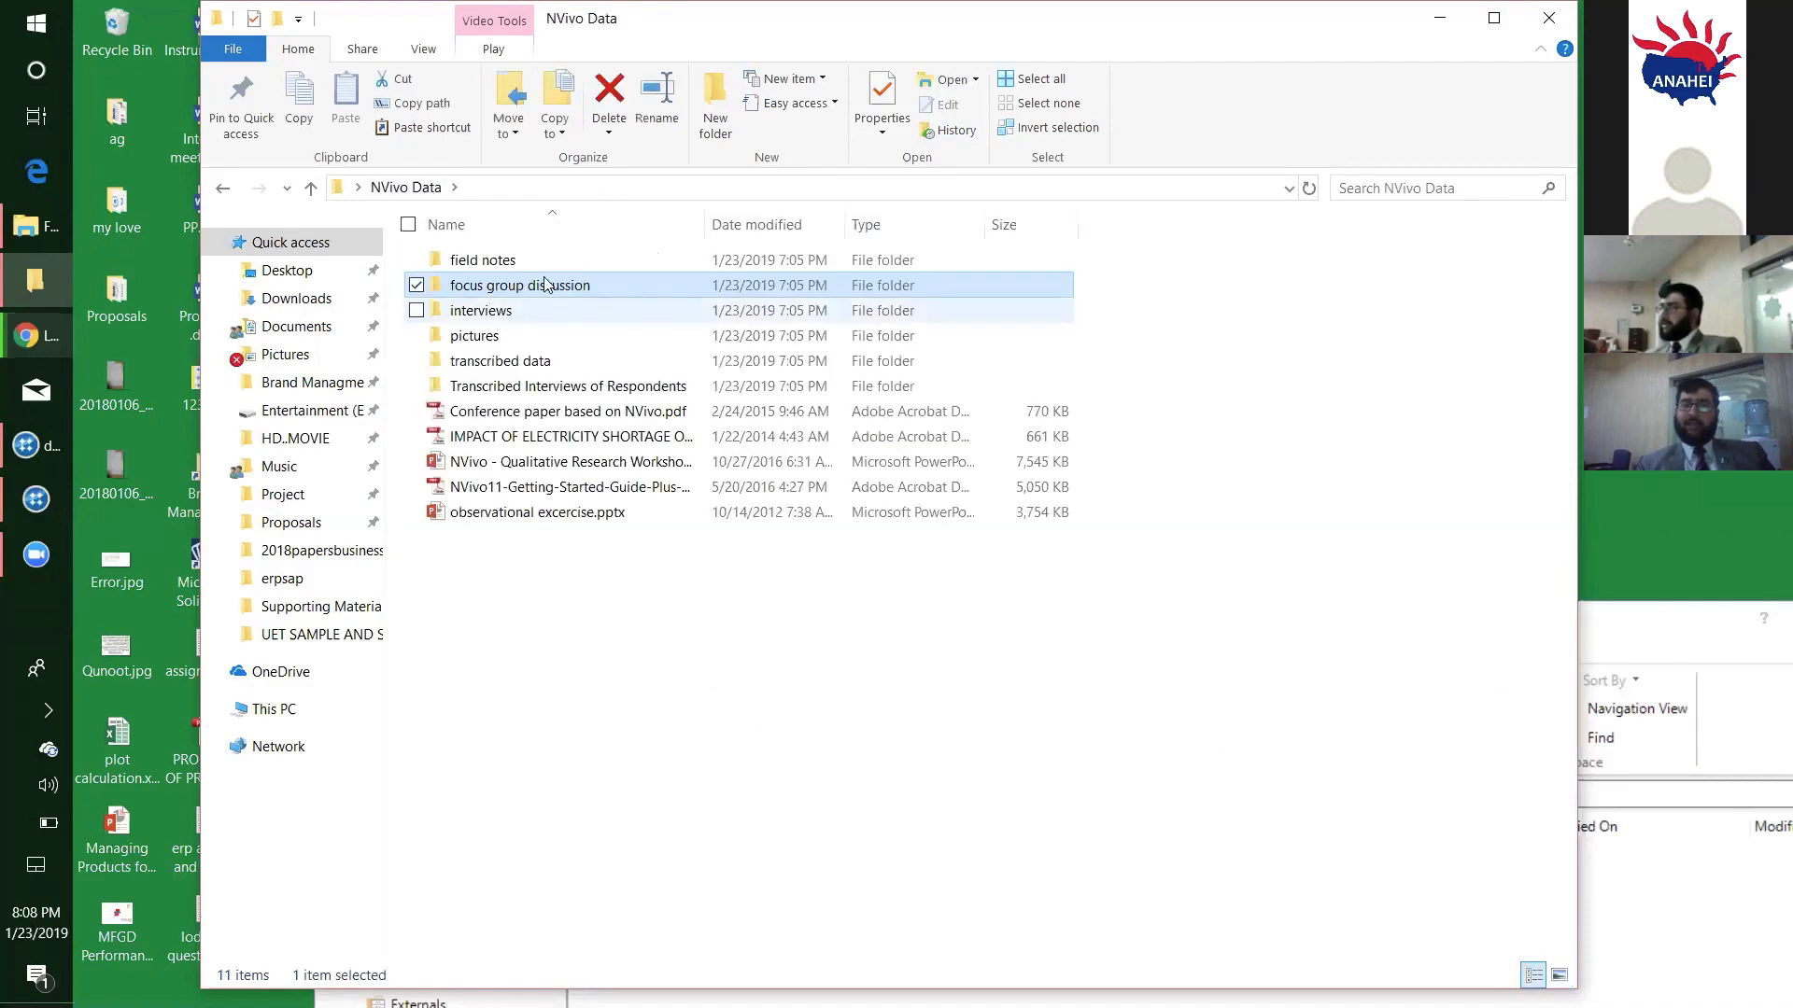
double_click(507, 313)
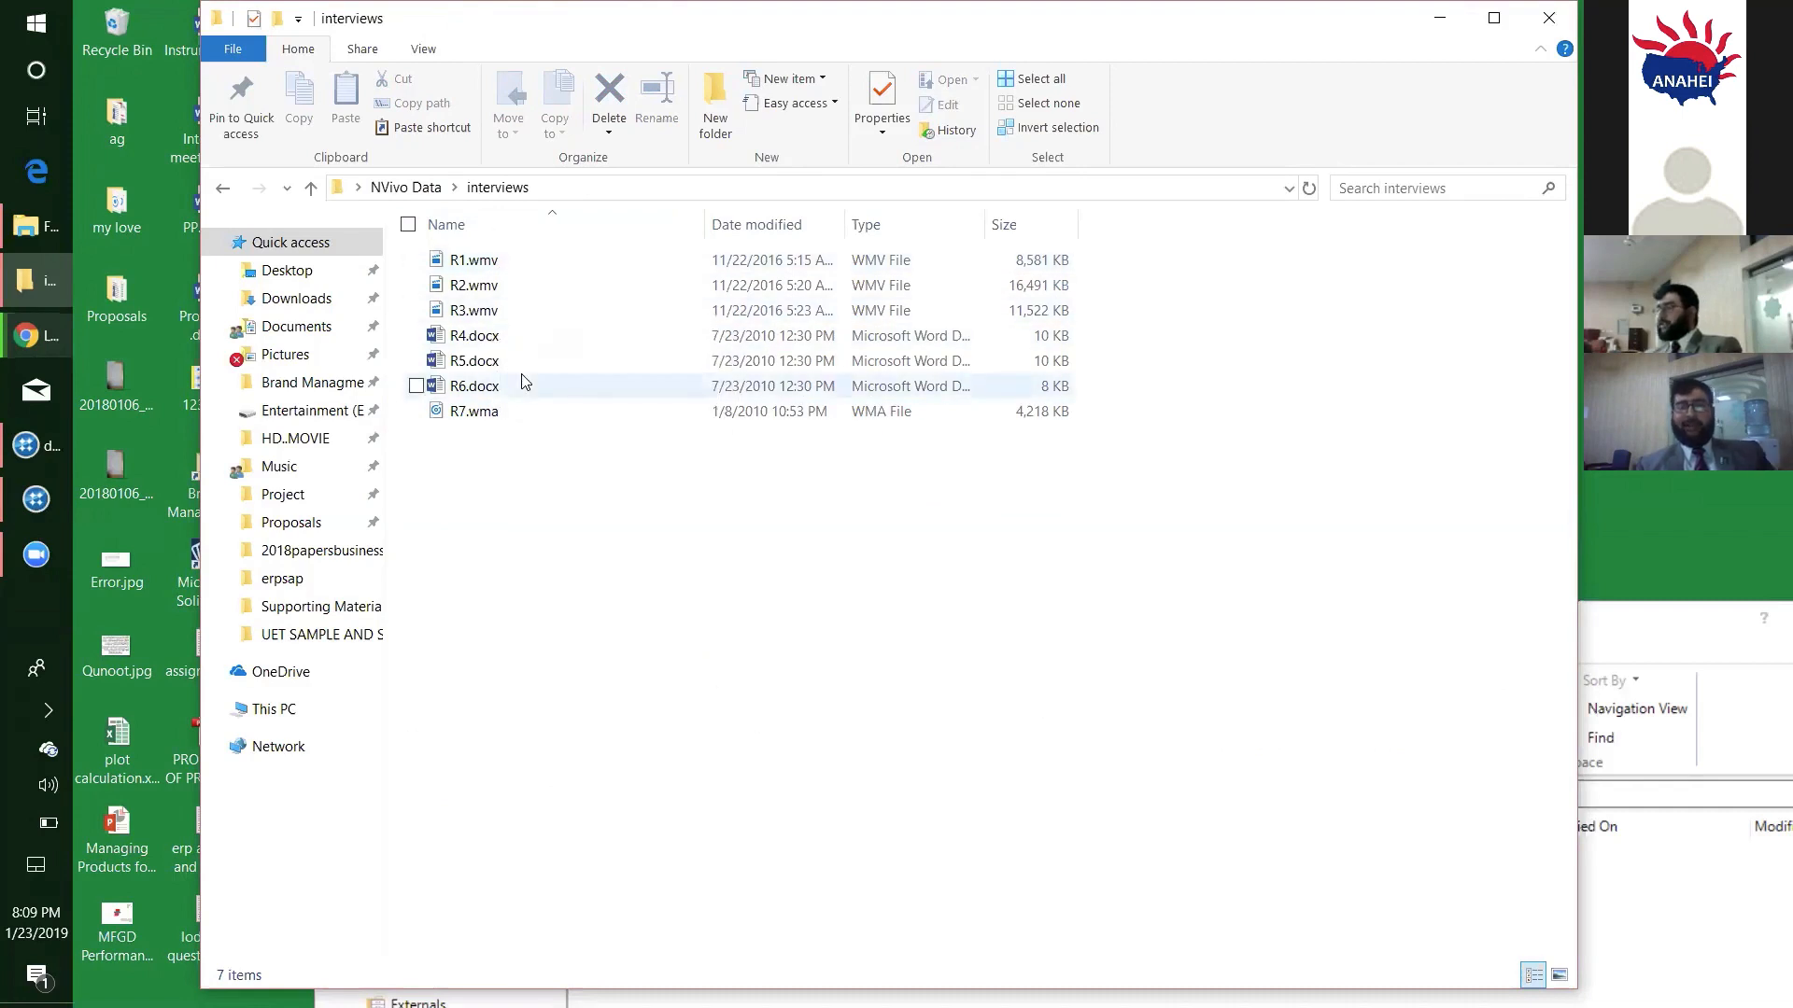
click(540, 259)
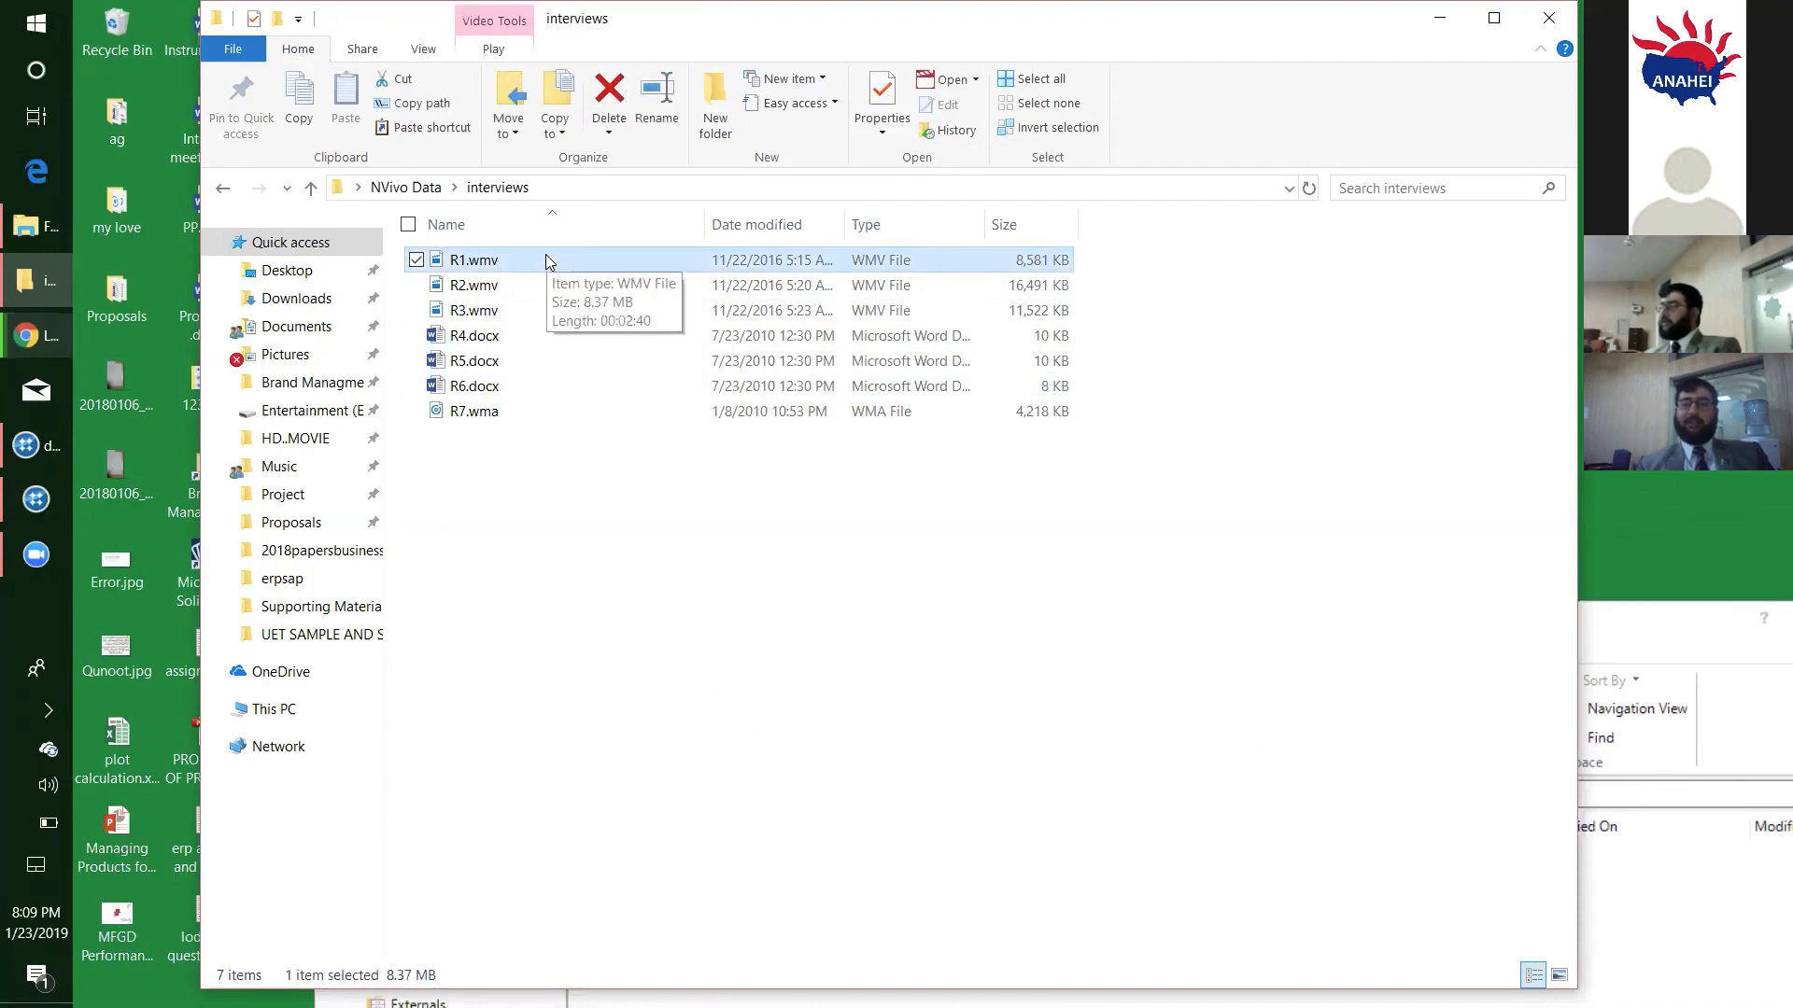
double_click(546, 260)
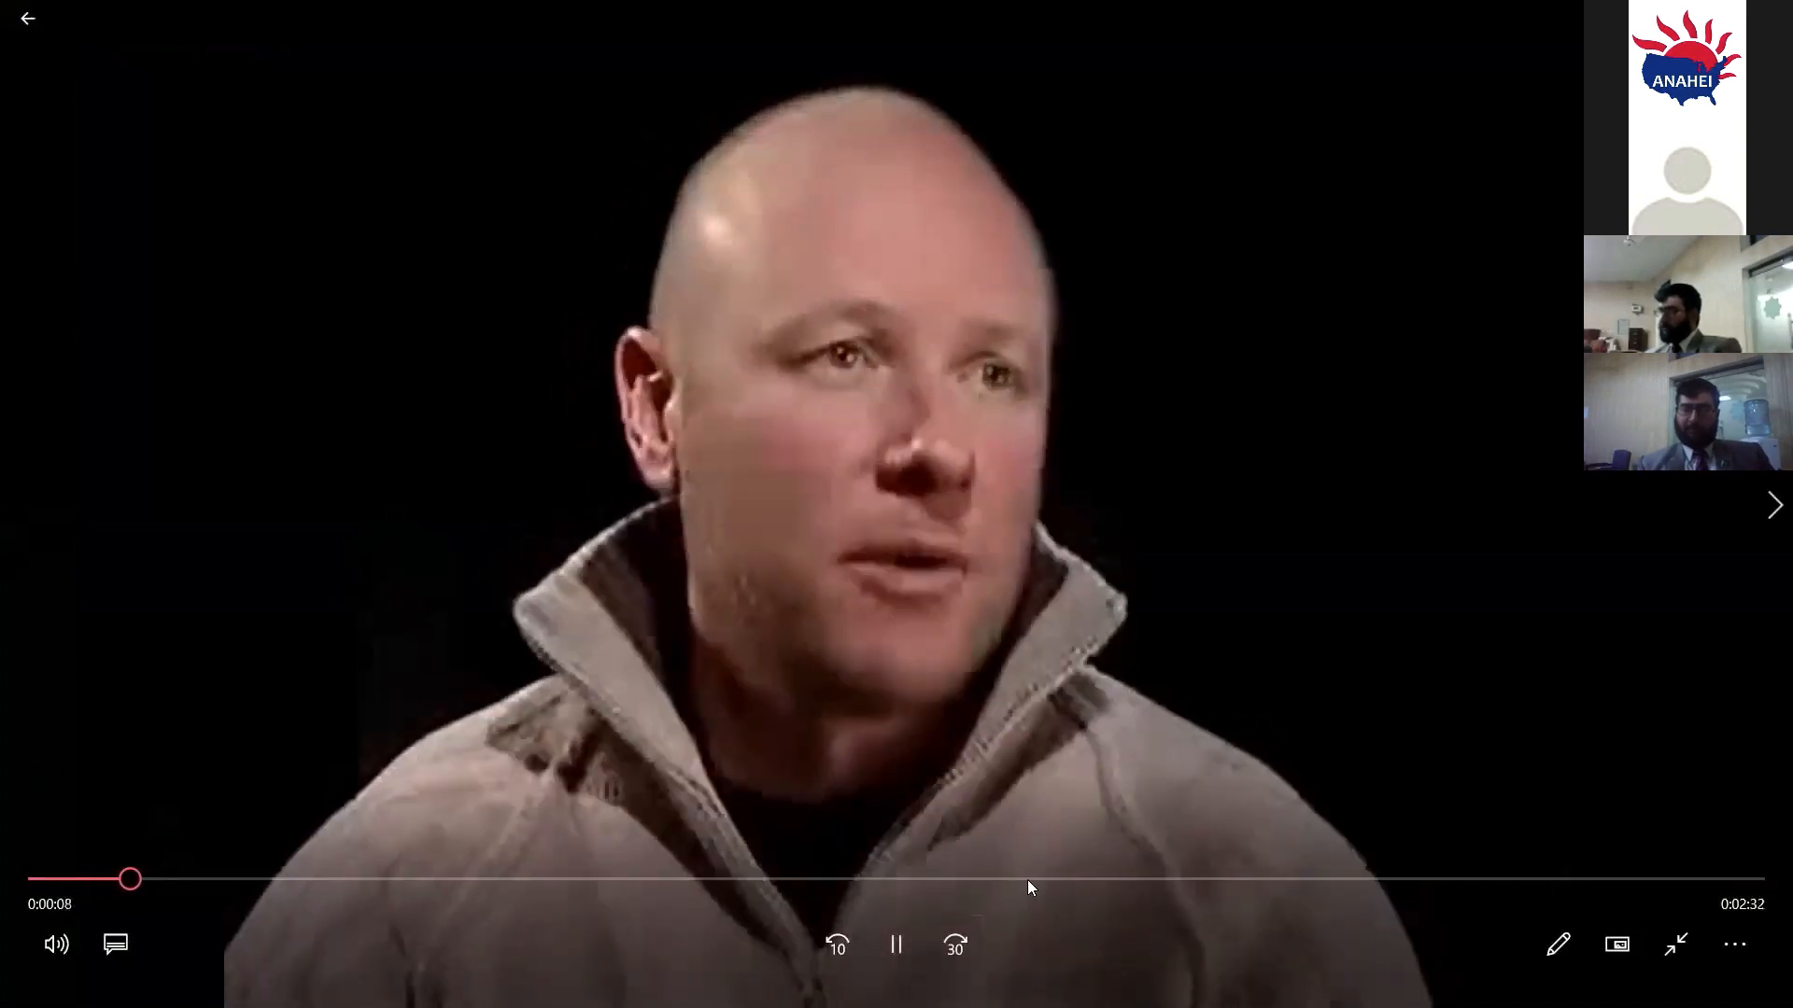
click(1027, 879)
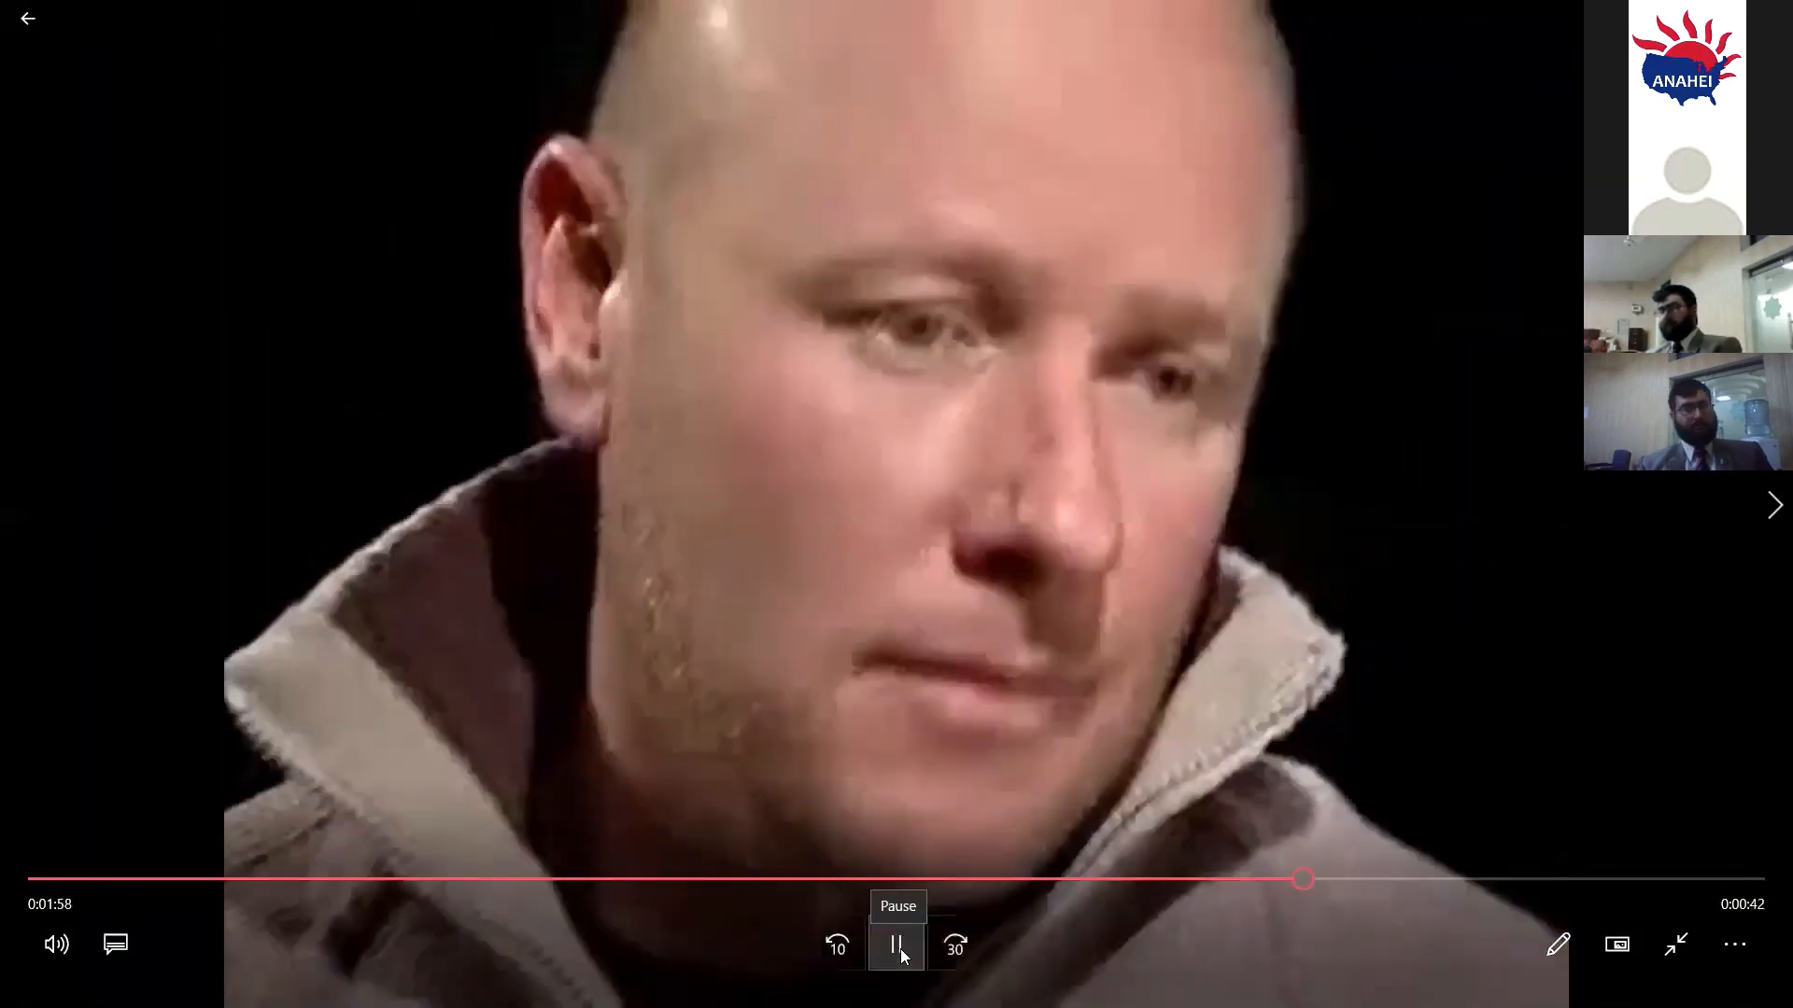
click(897, 946)
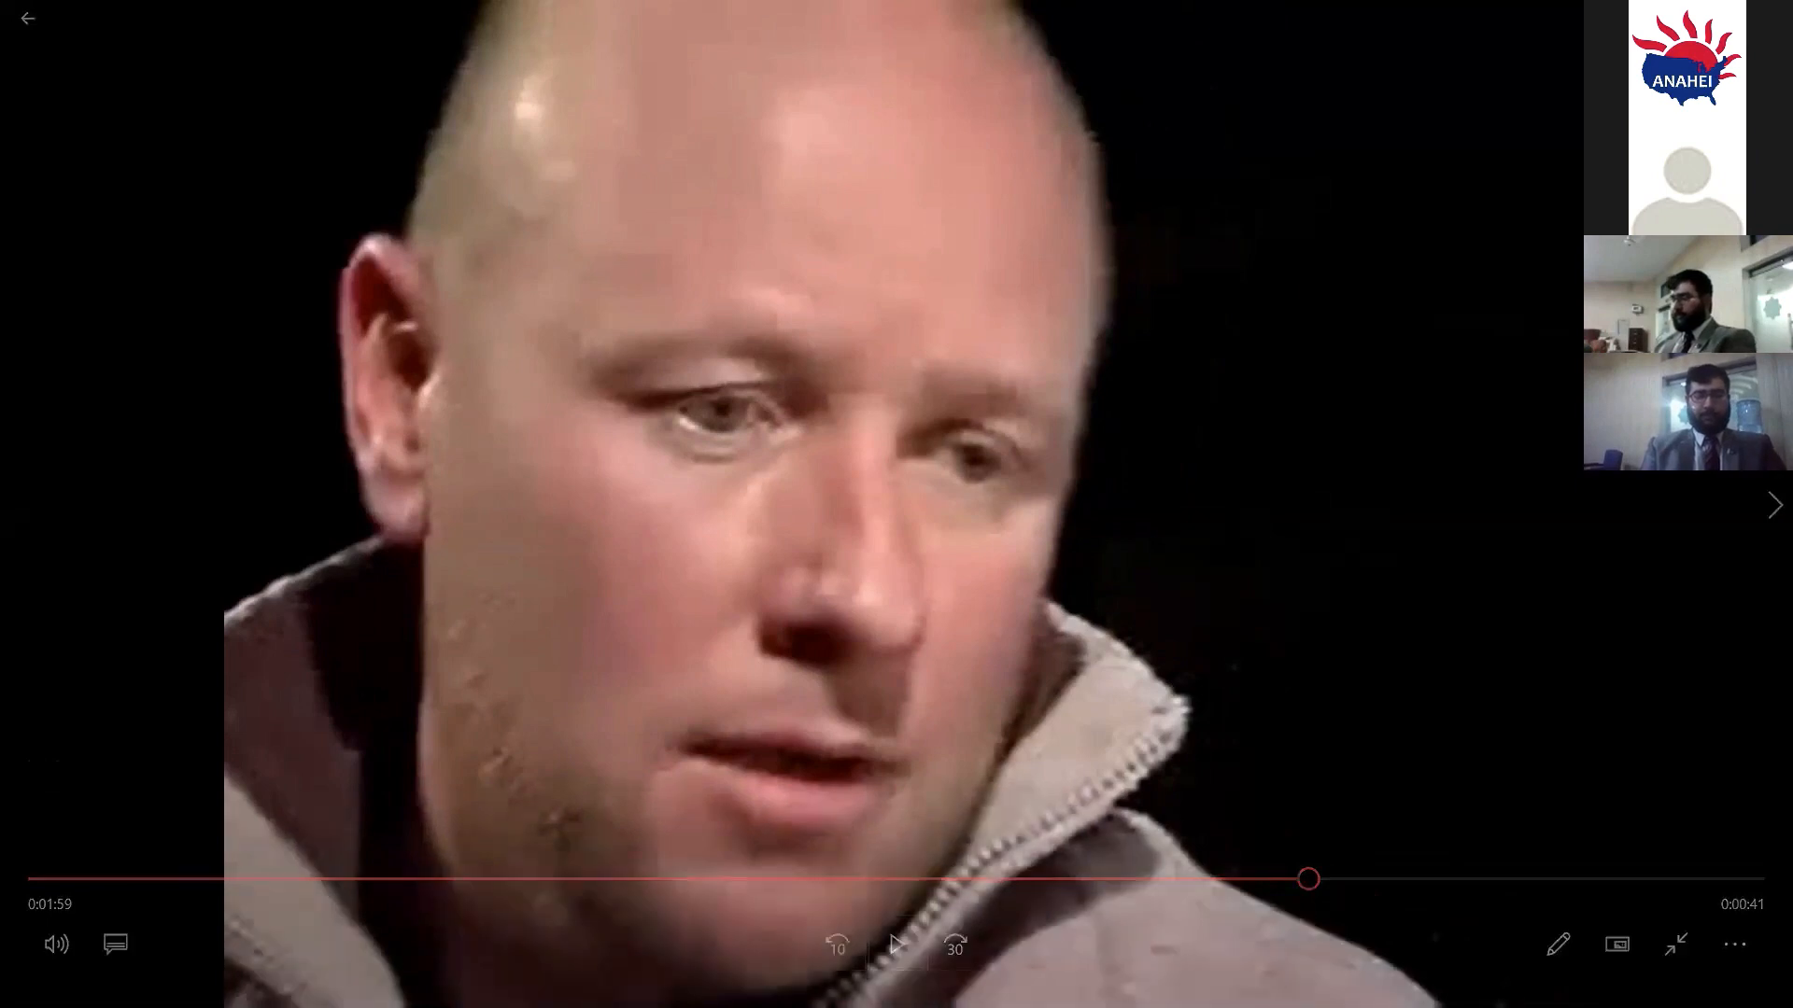
key(alt+F4)
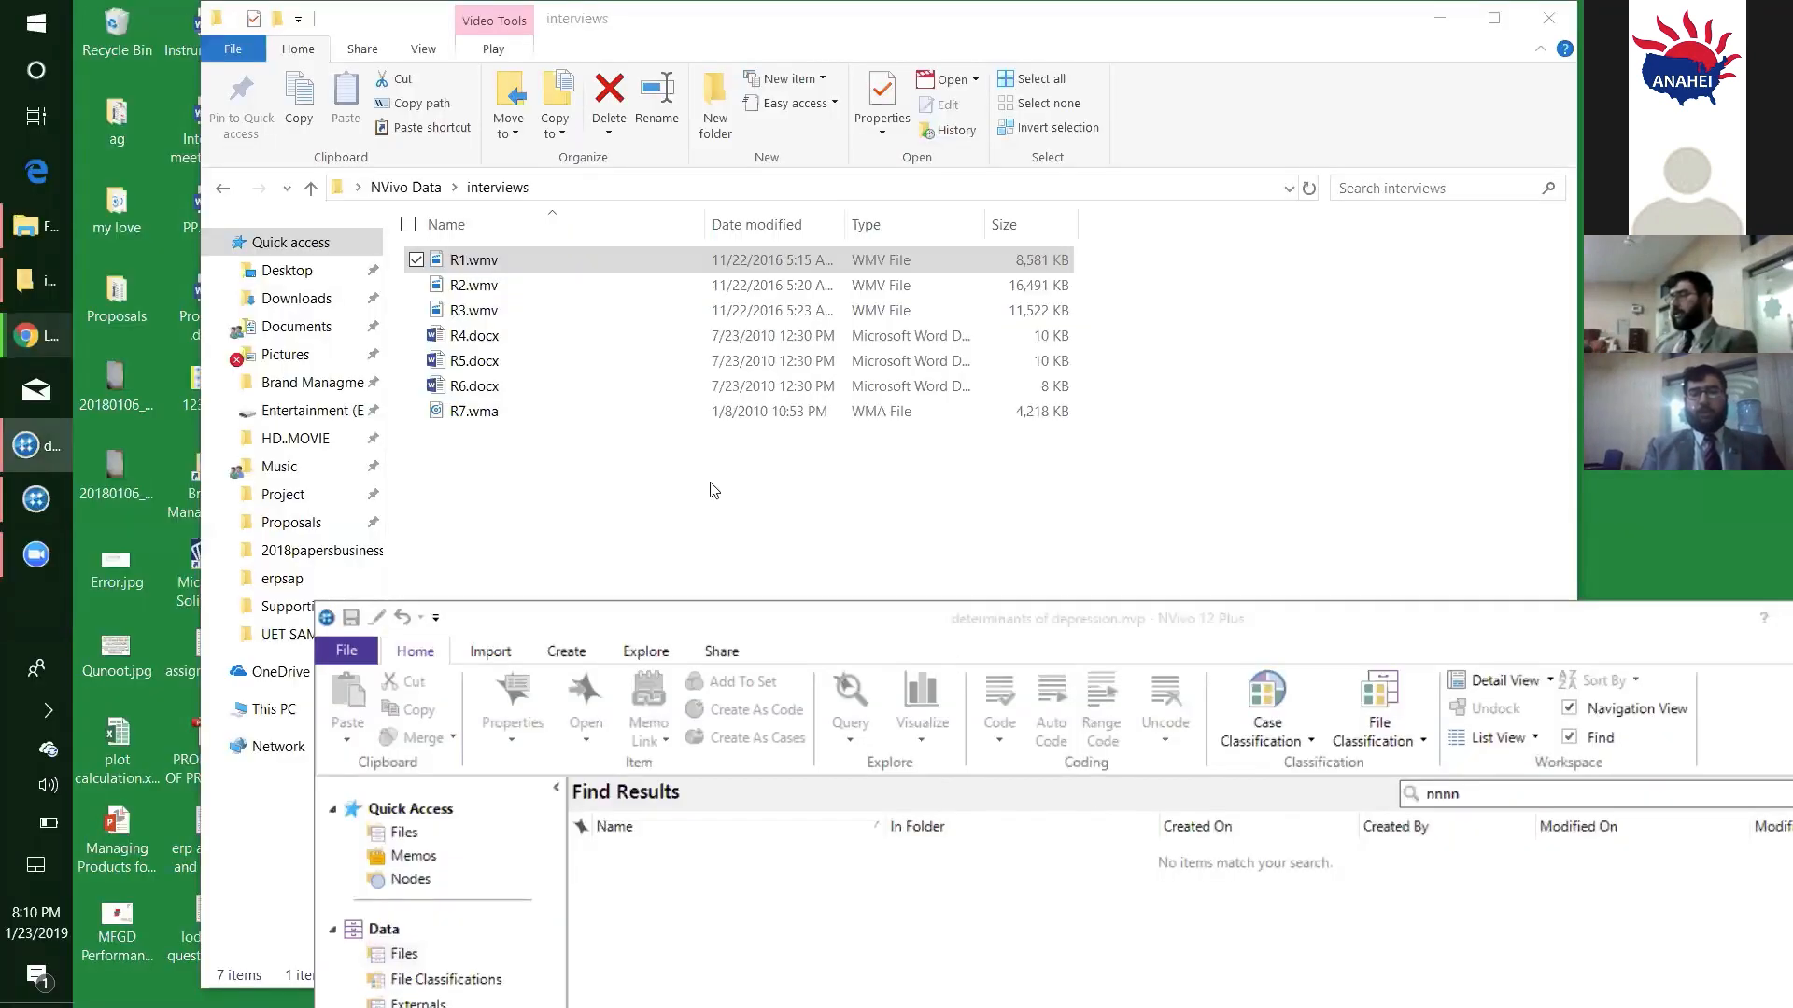
- Open the R4.docx interview transcript in a maximized Word window and dismiss the Office activation wizard
click(513, 347)
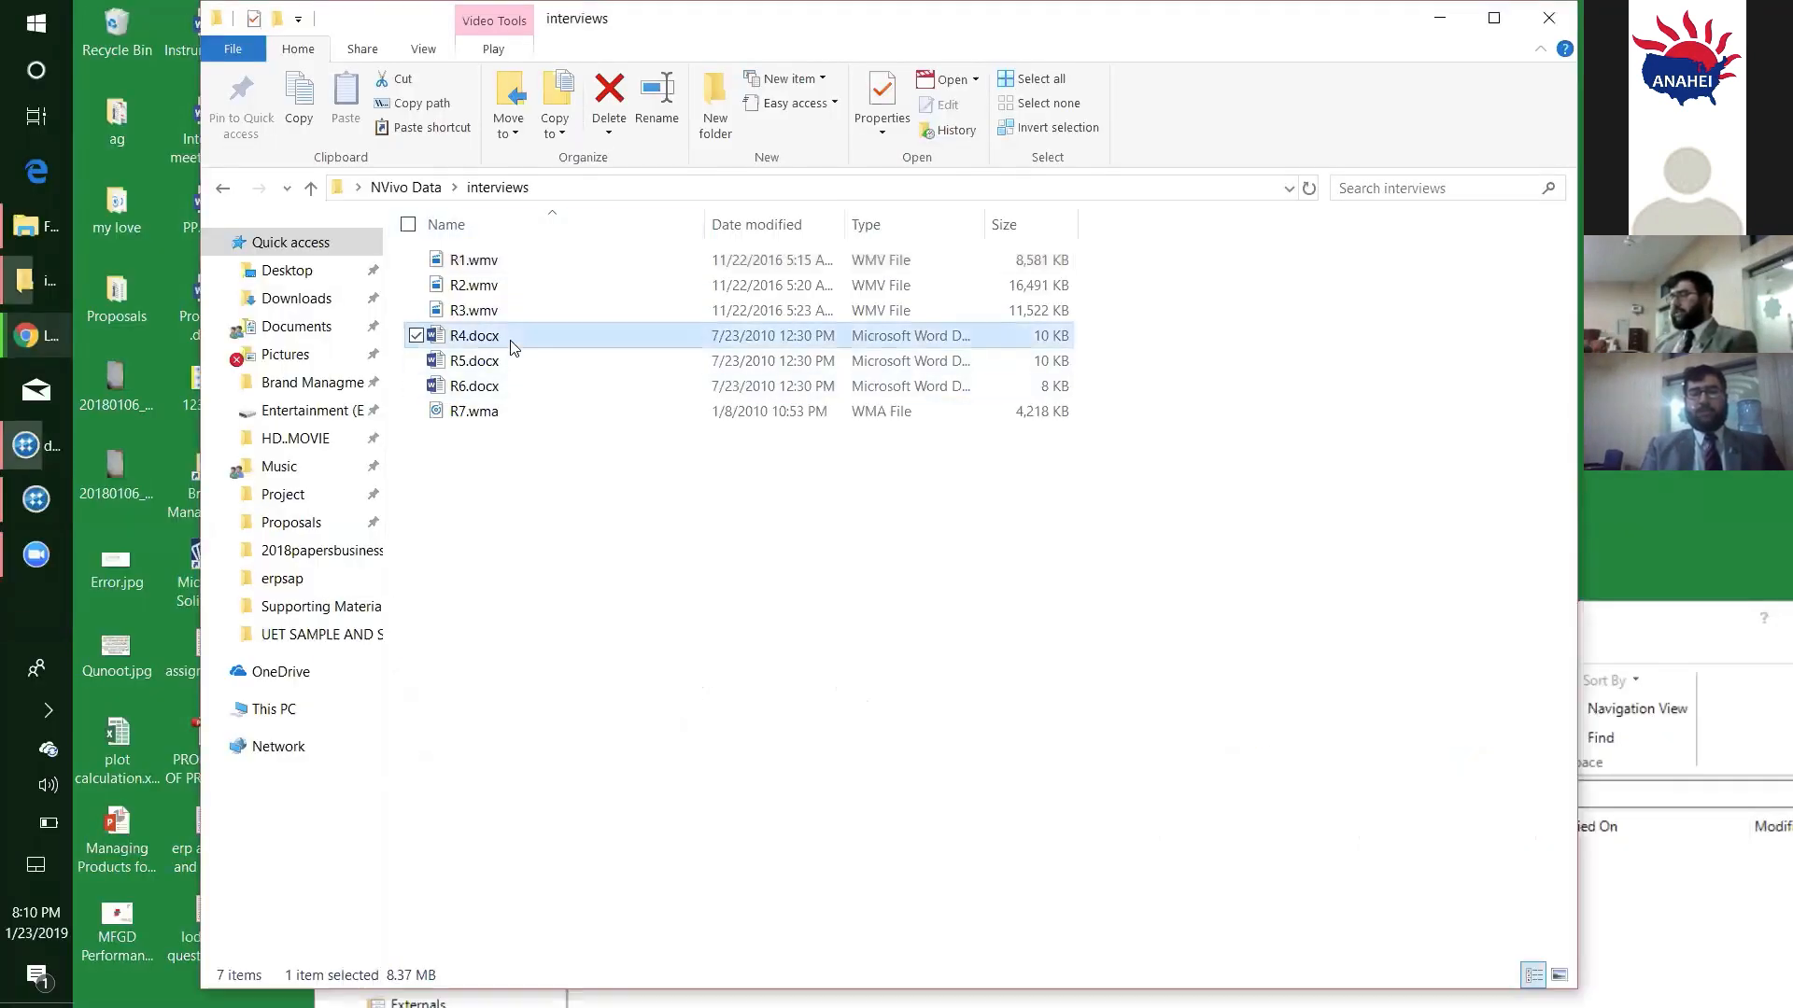
double_click(485, 337)
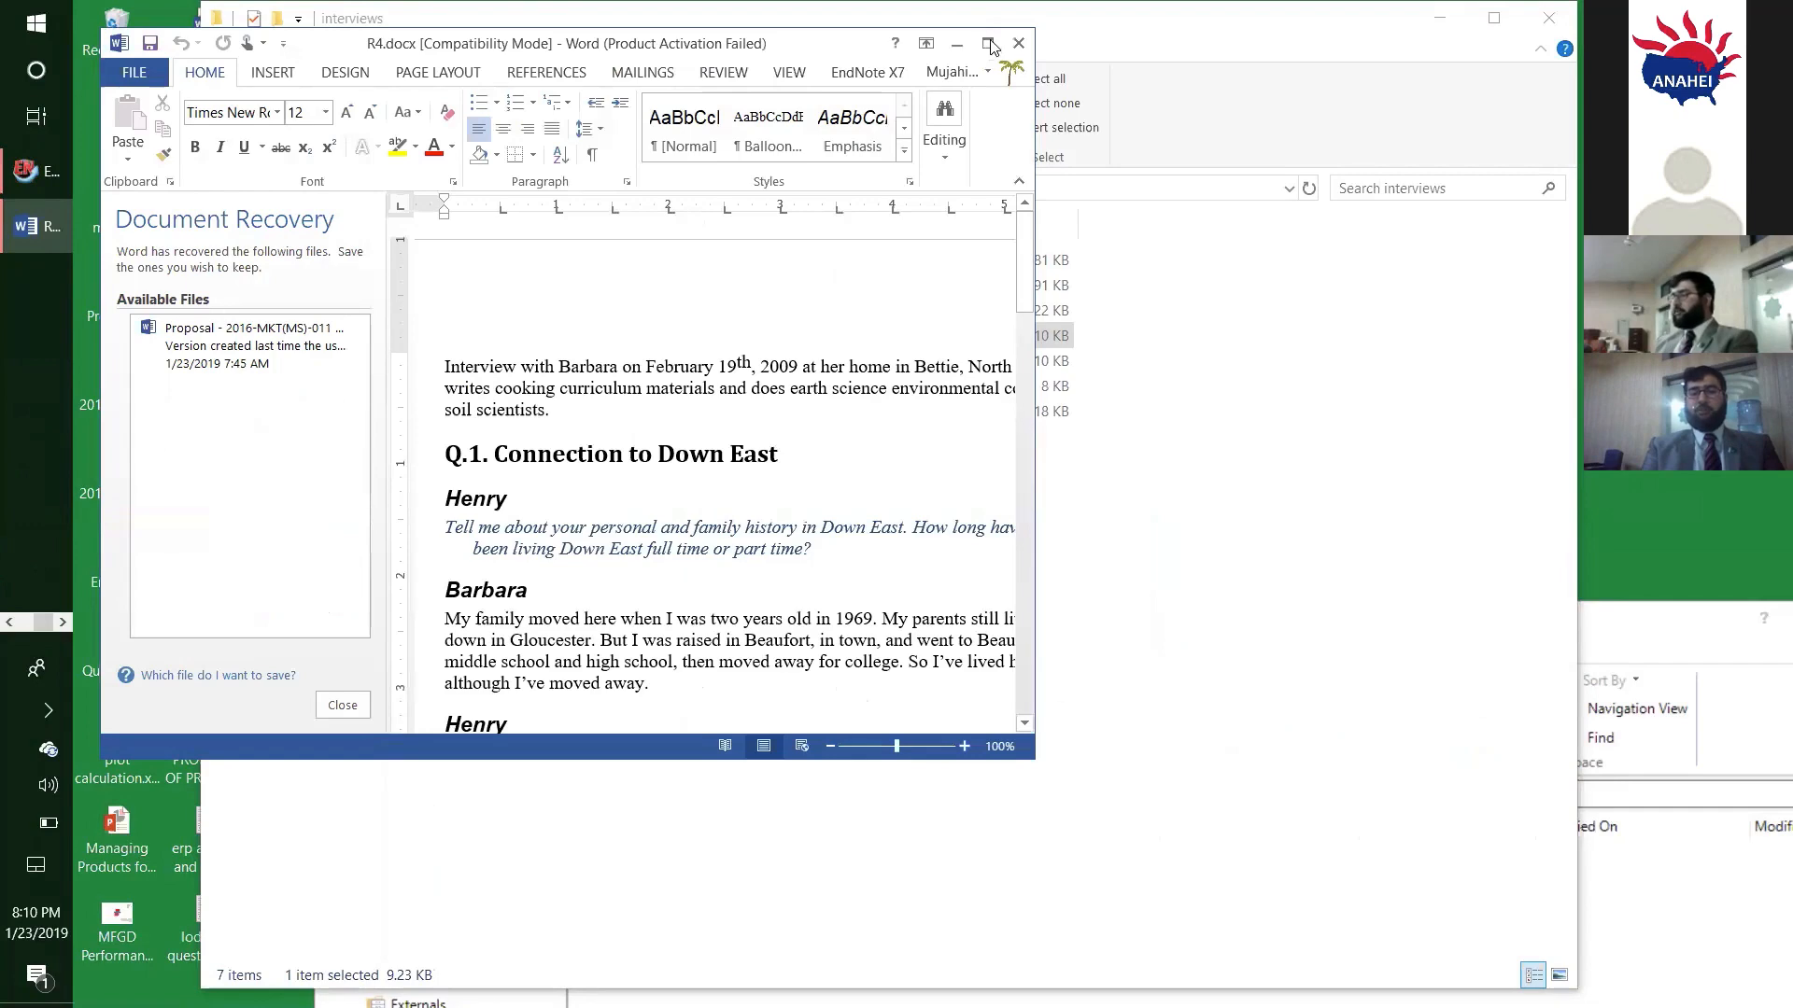
click(989, 42)
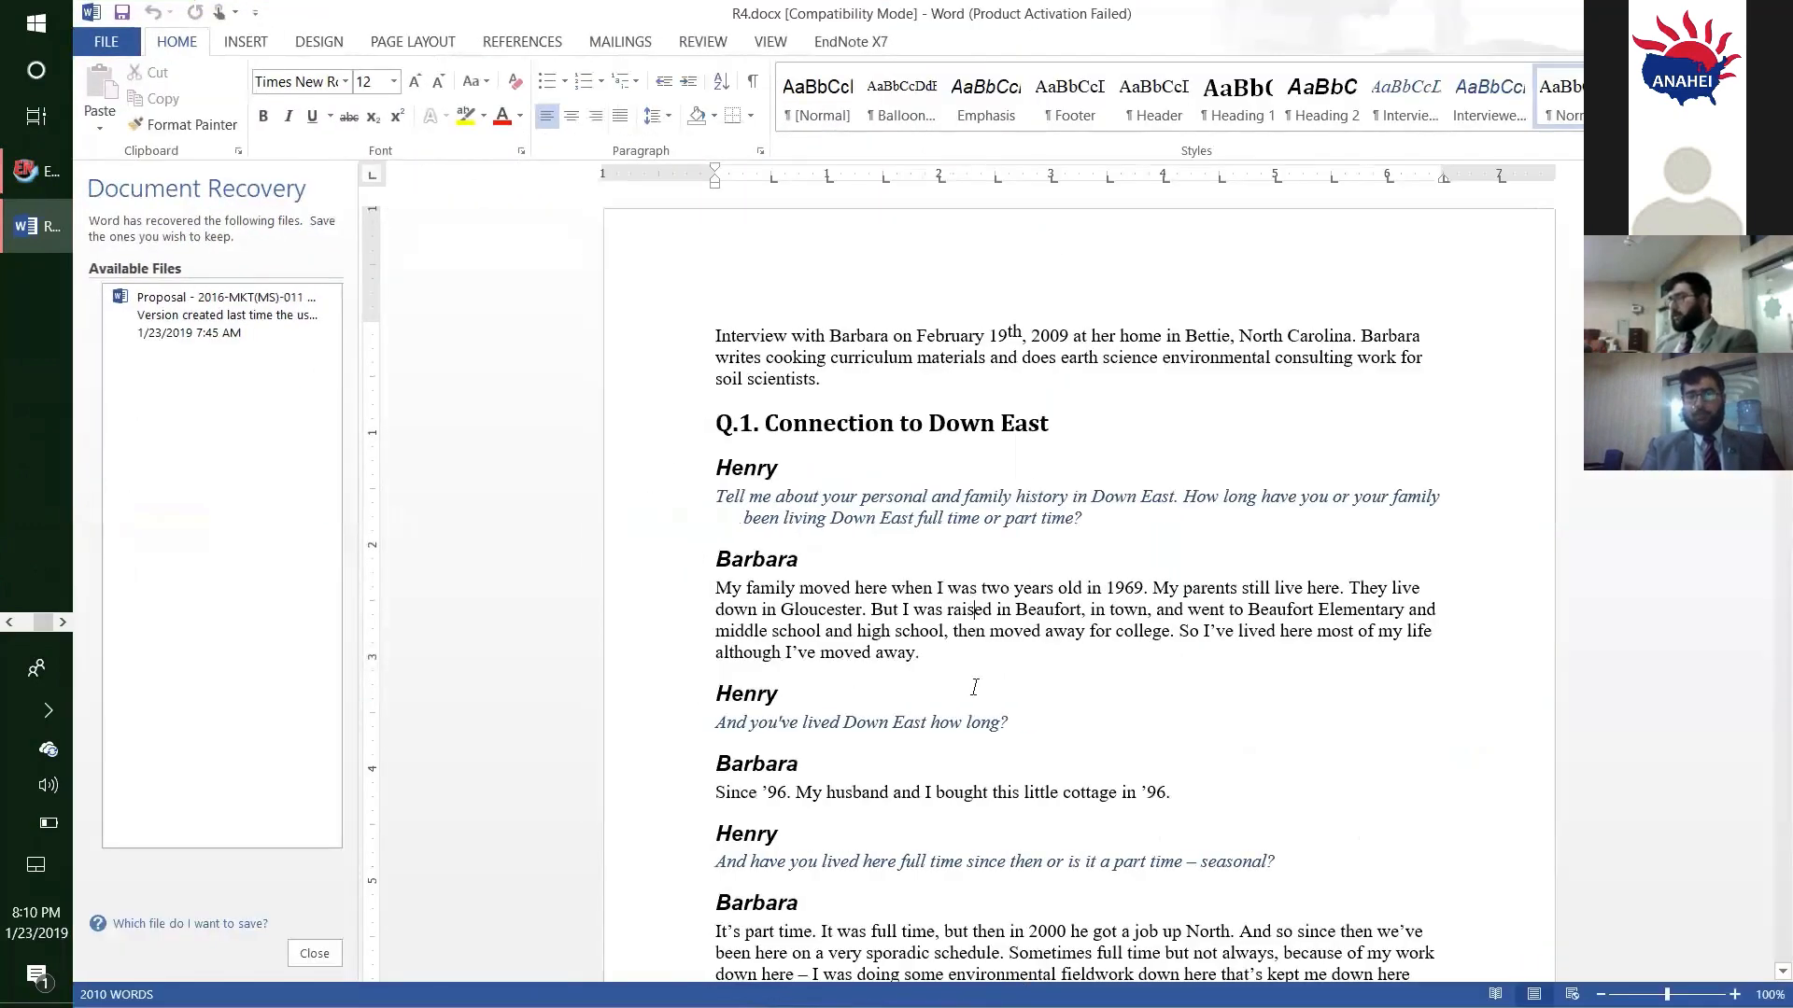
click(702, 464)
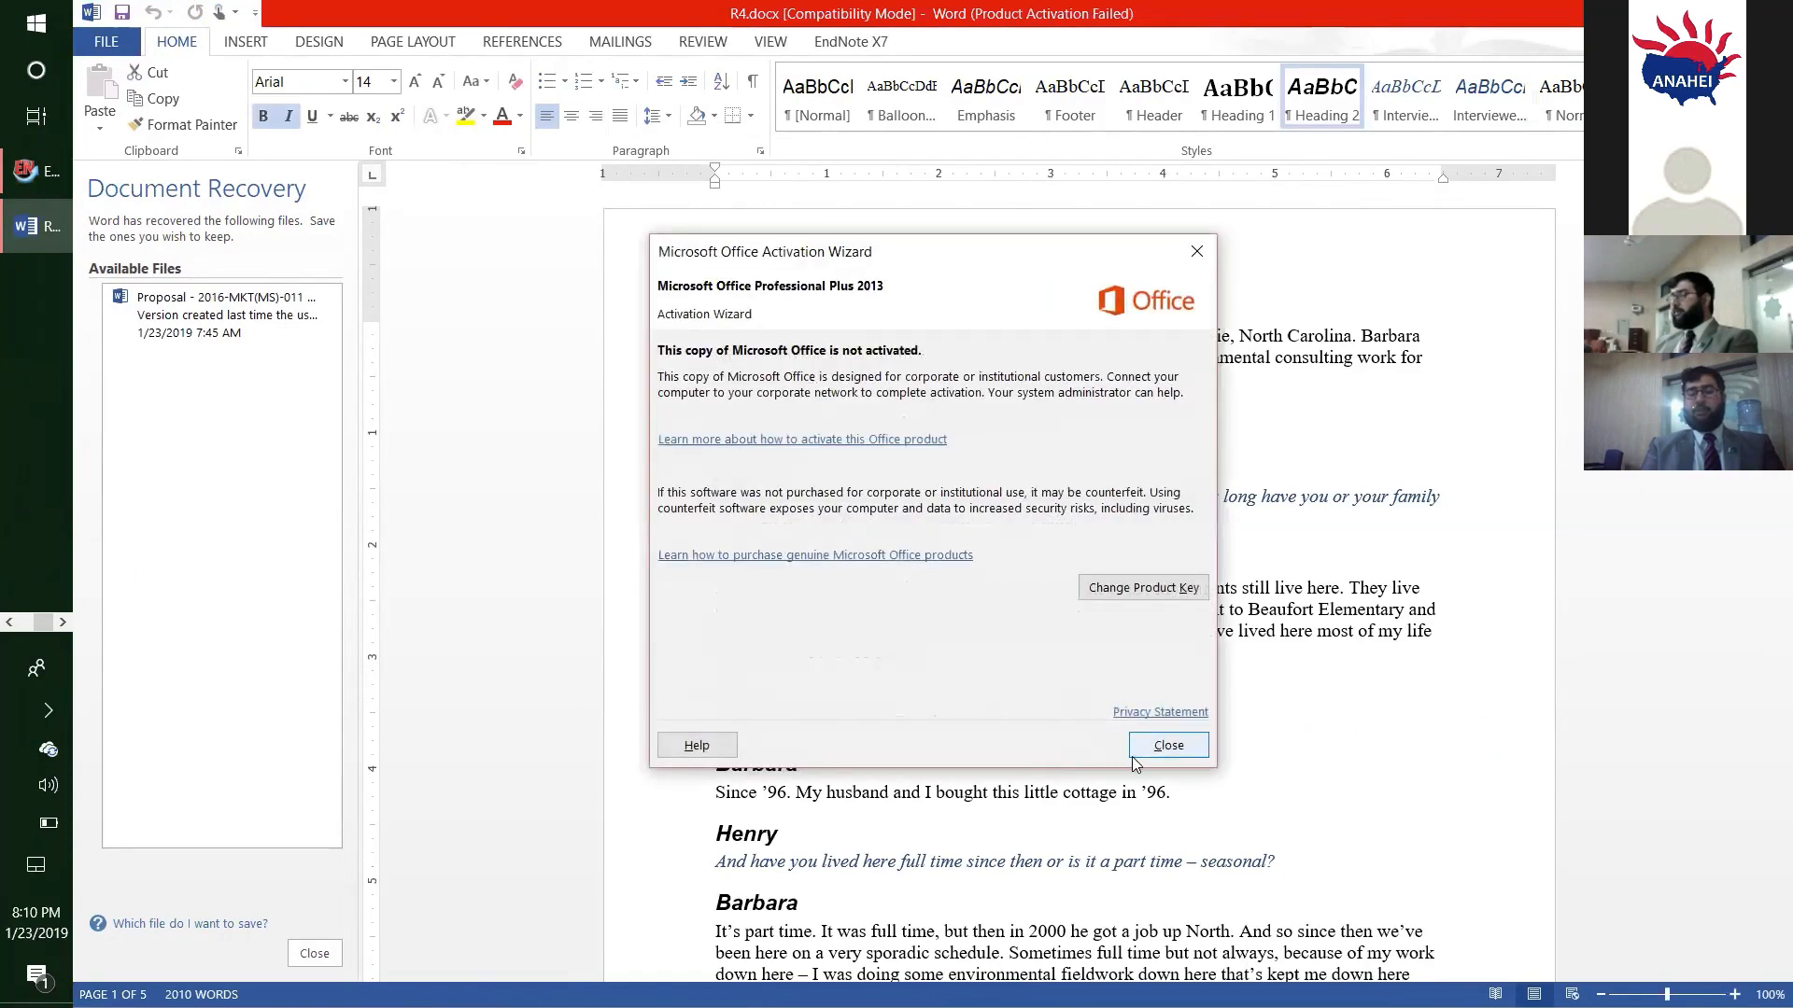
click(1157, 745)
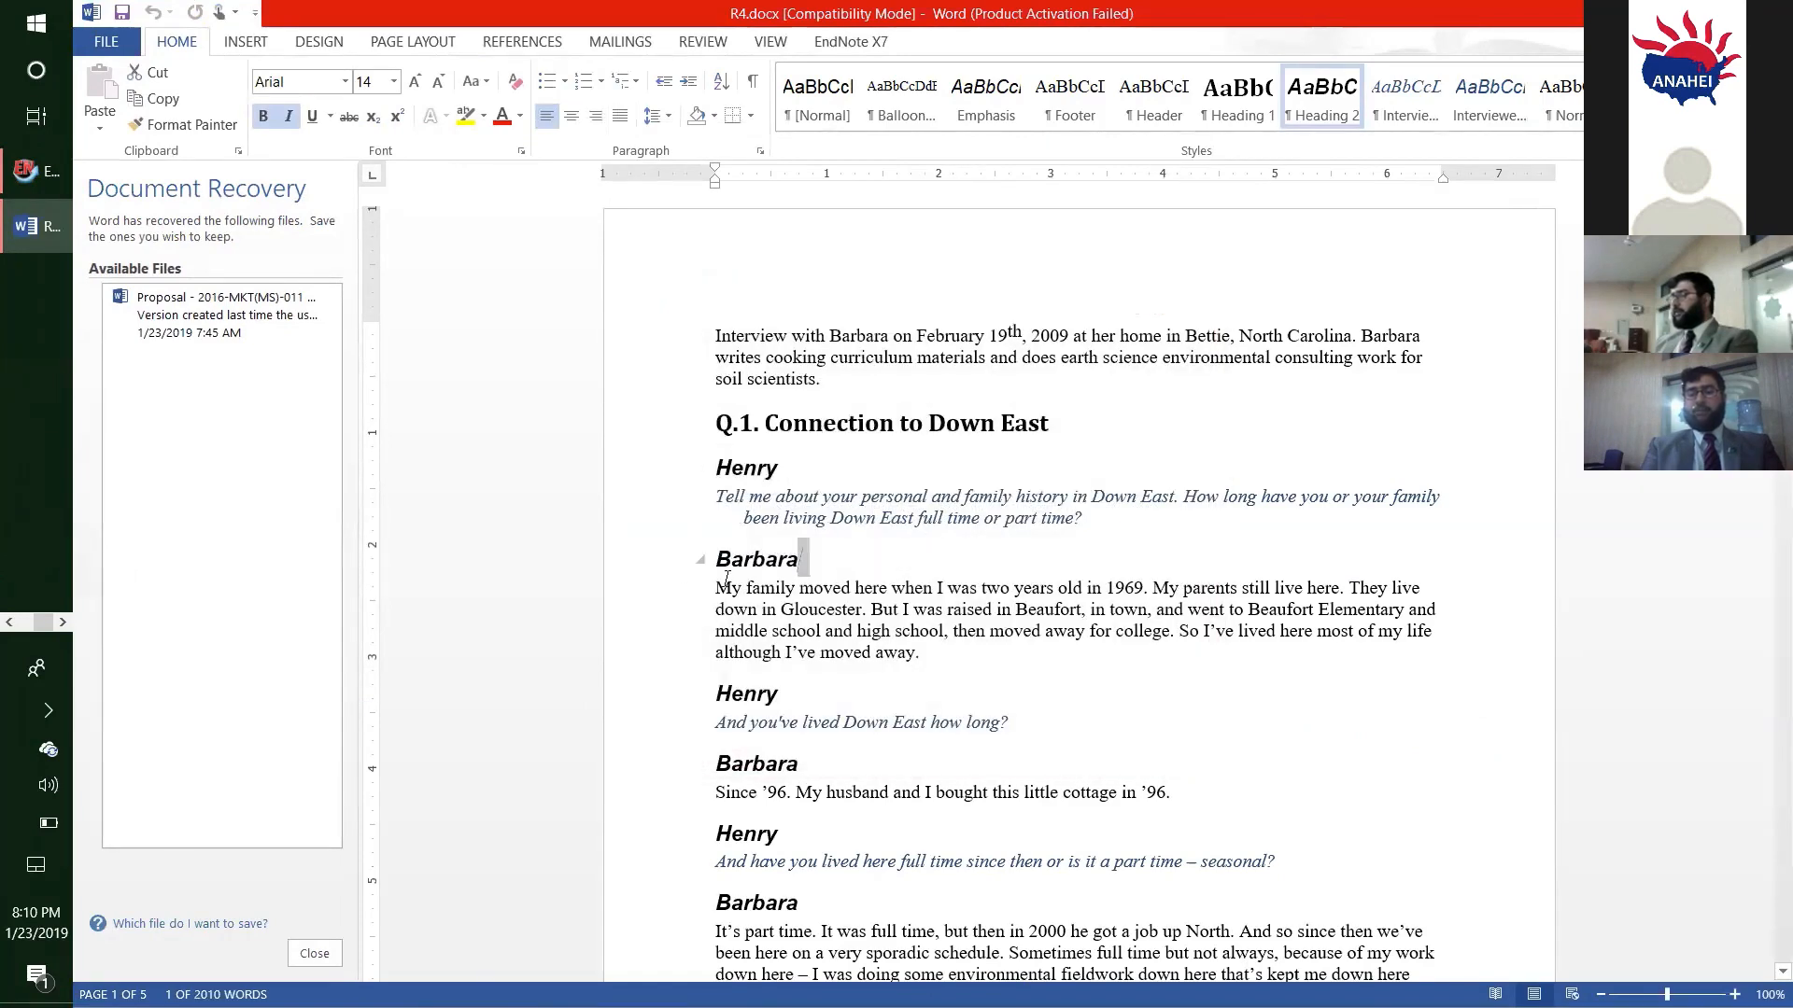
- Highlight the interviewee's name heading above the first answer to point out the speaker labels, and clear the selection
double_click(793, 560)
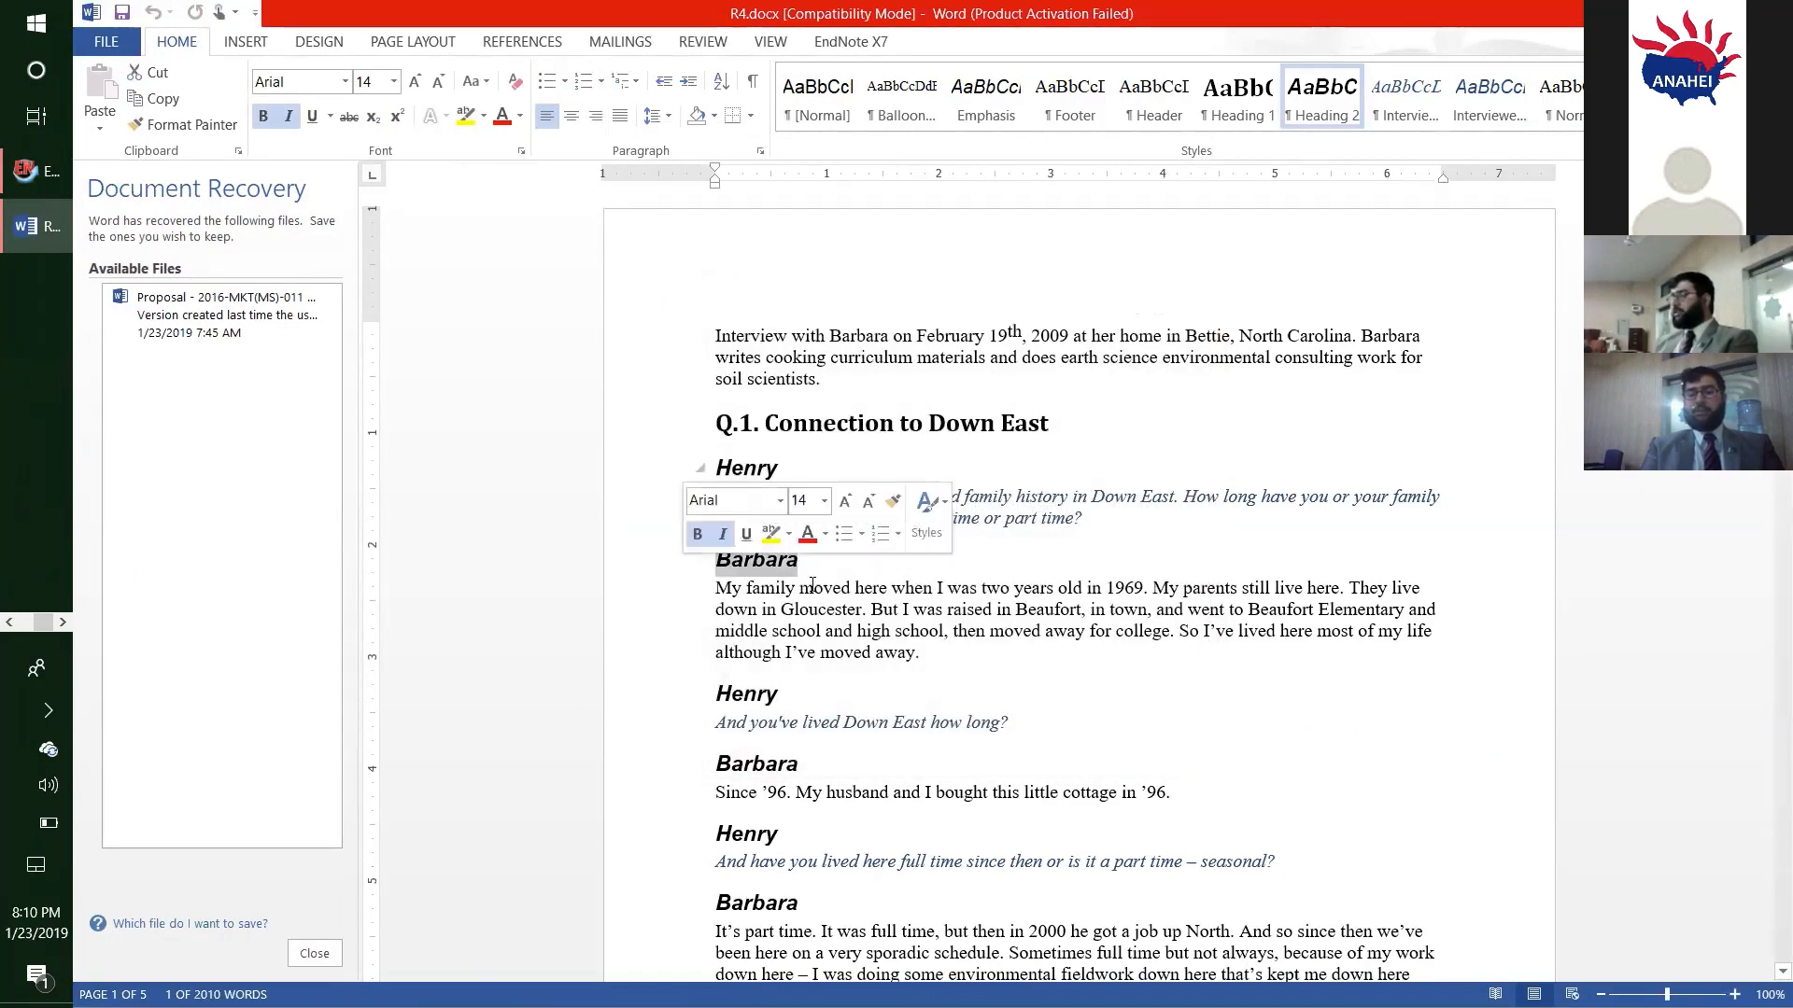
click(863, 561)
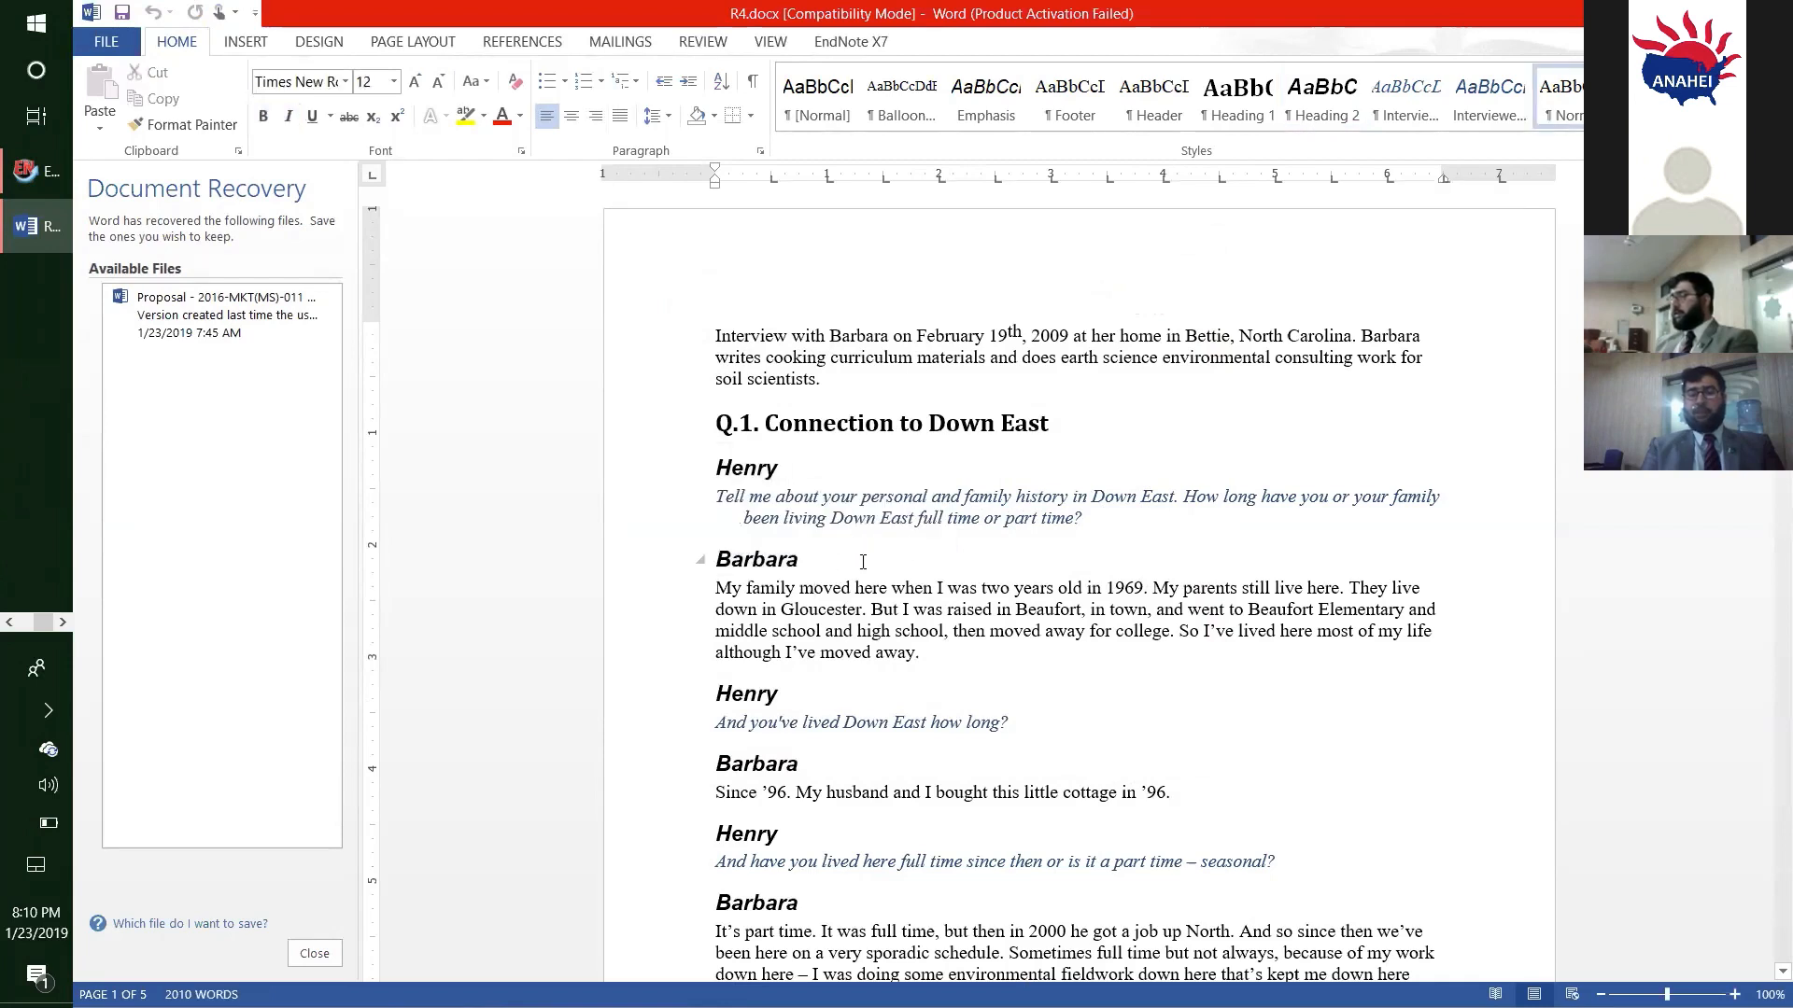
drag(863, 561, 660, 532)
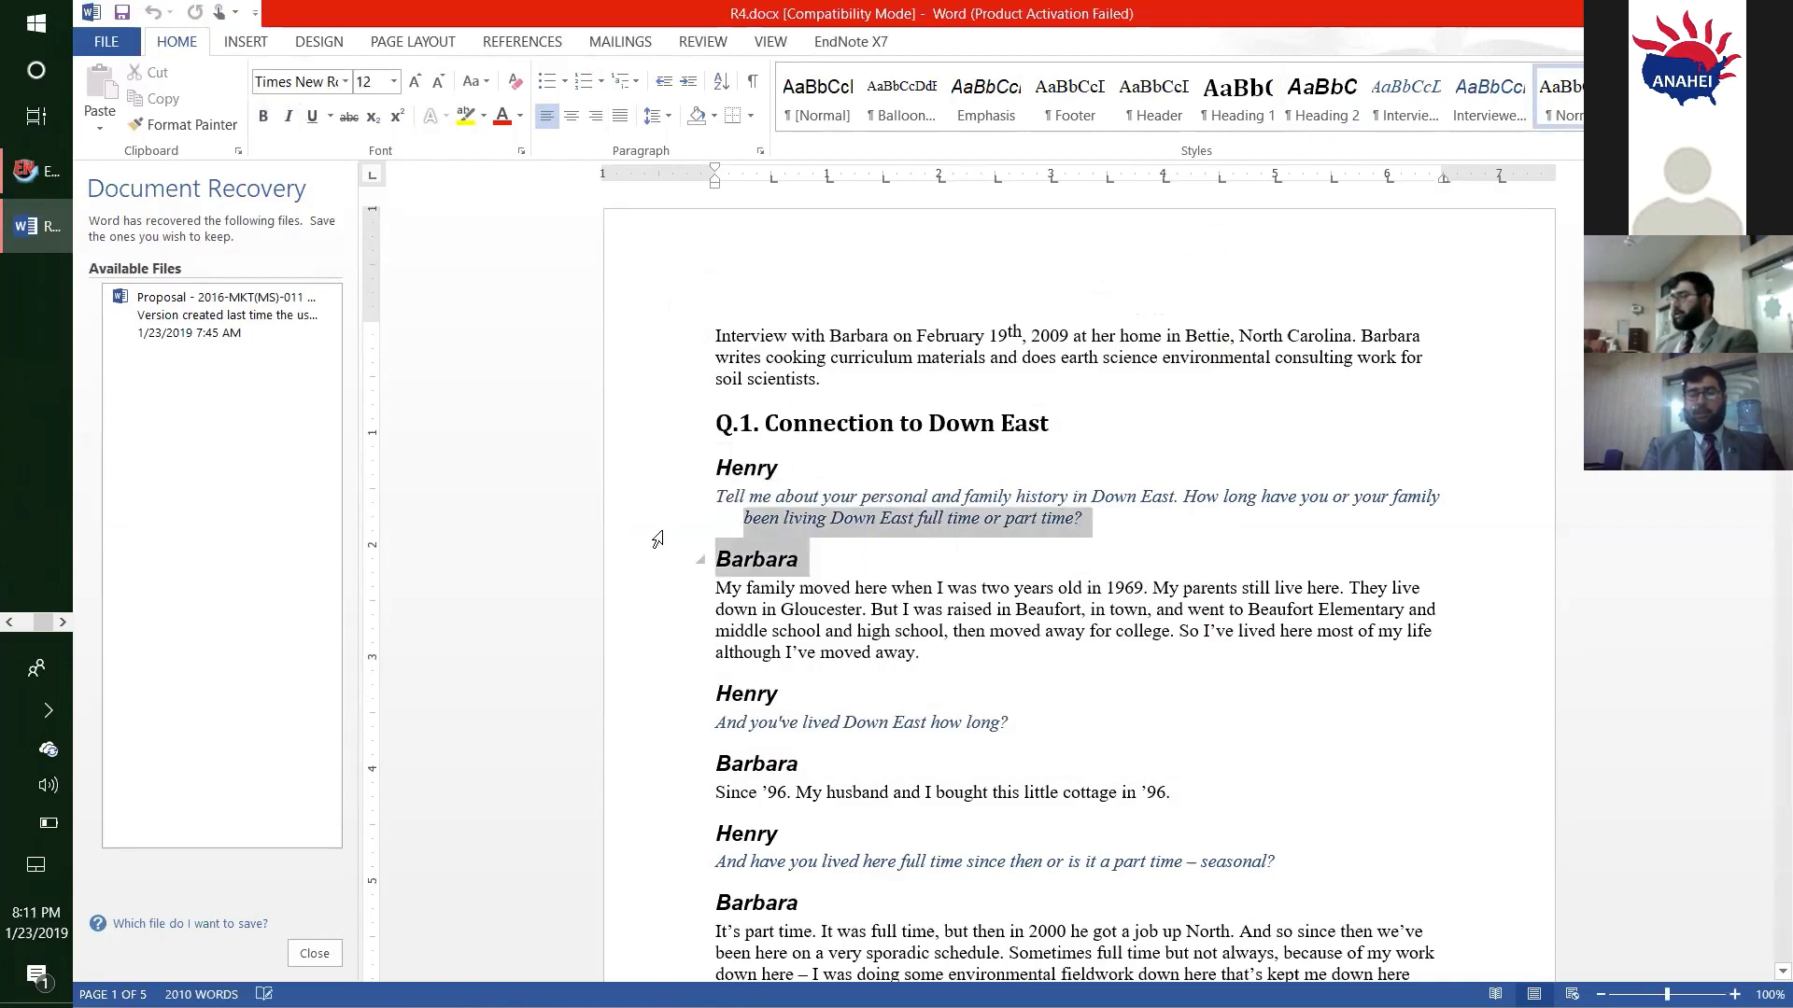
click(660, 532)
drag(800, 561, 733, 578)
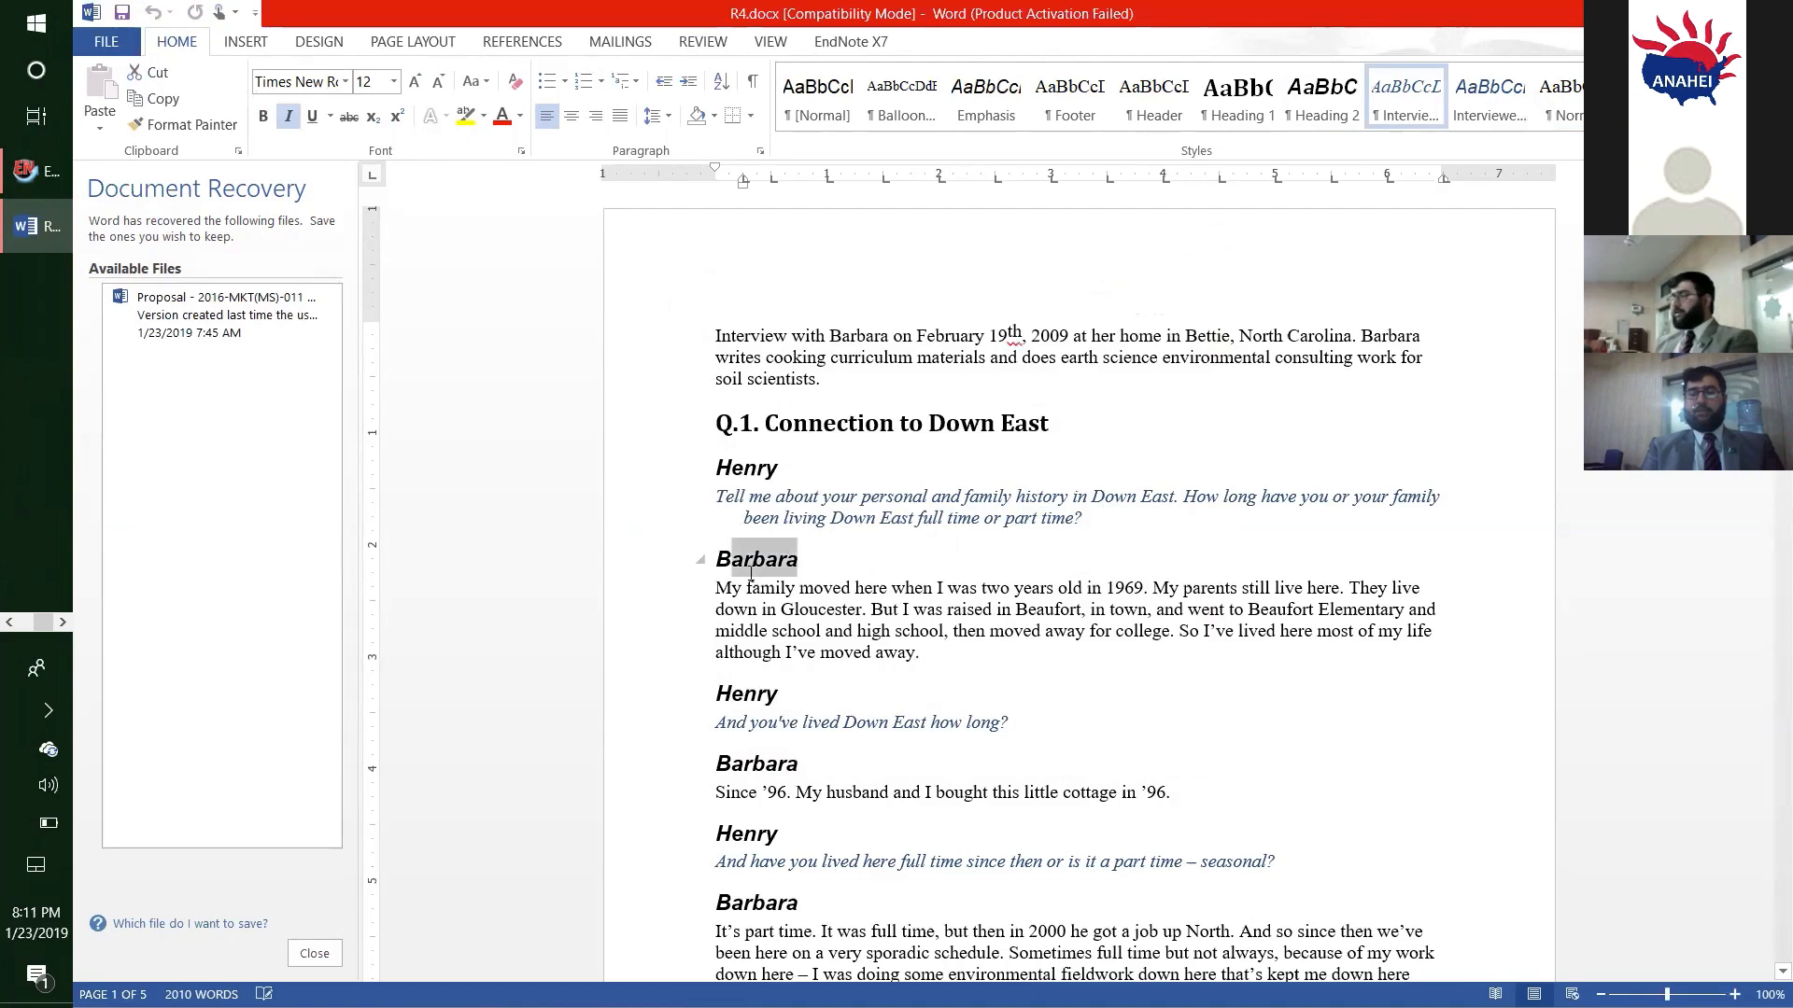
click(867, 632)
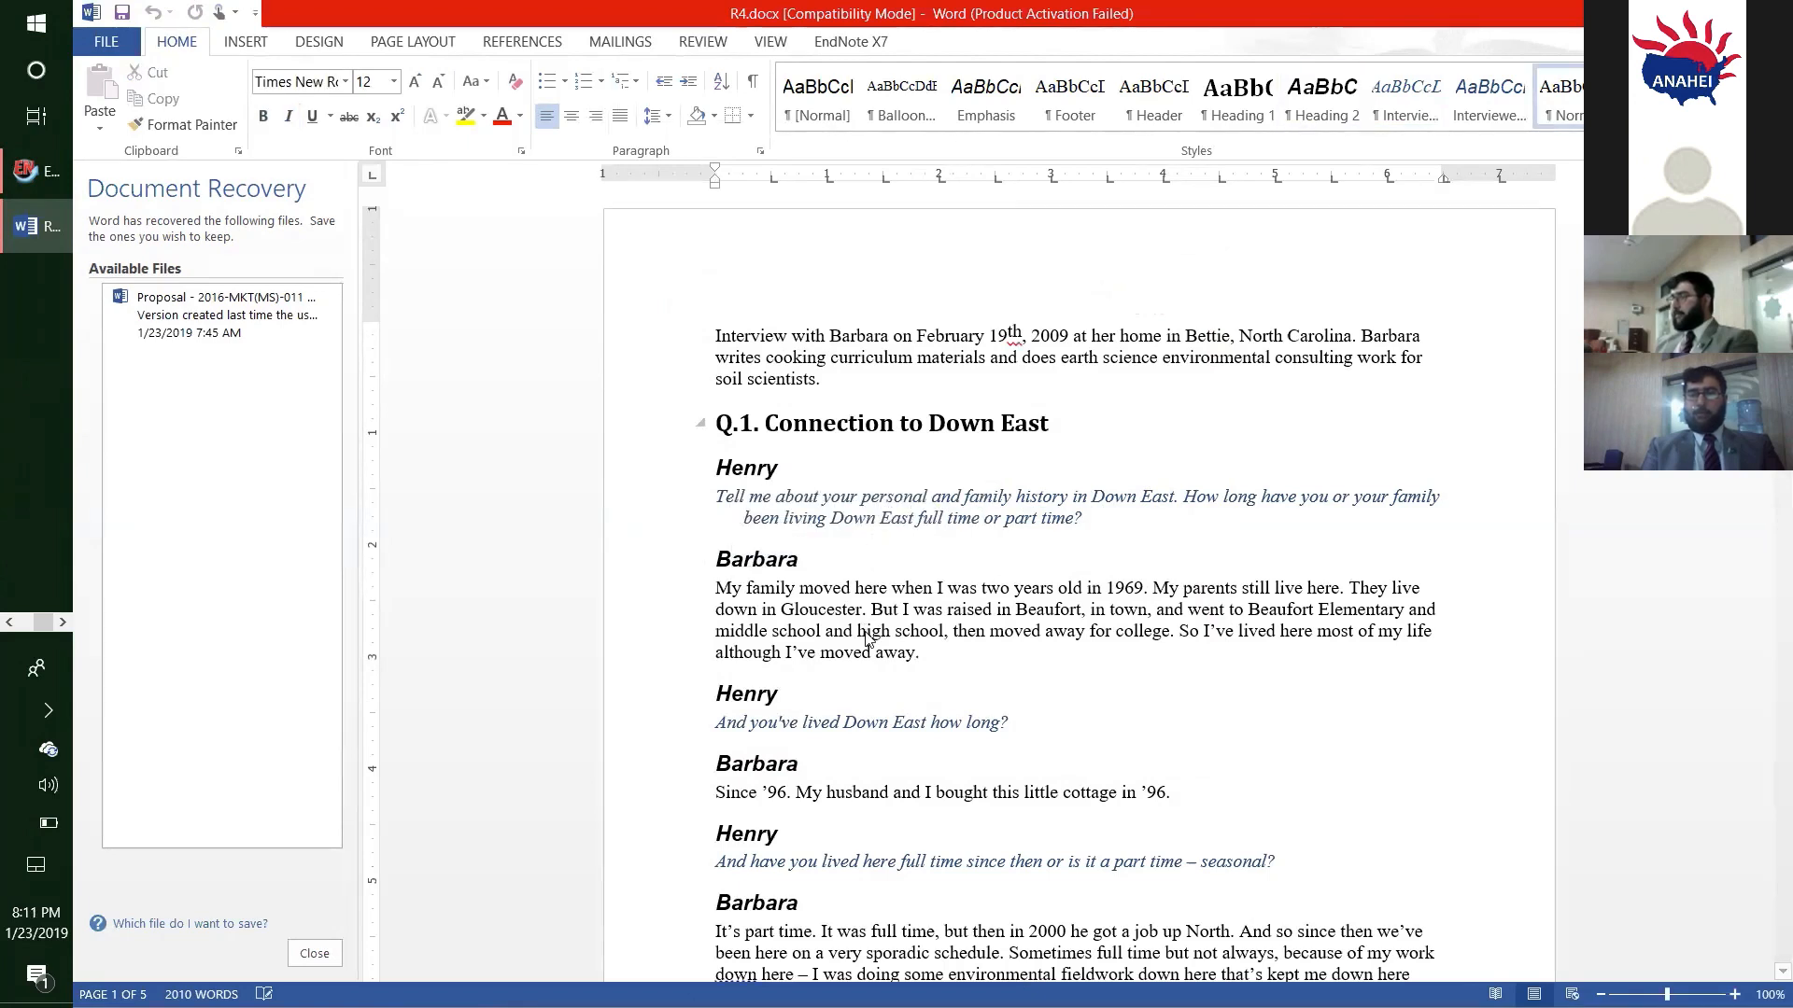
- Leave the transcript, minimize the interviews folder window, and shift and minimize the NVivo project window to uncover the desktop
key(alt+Tab)
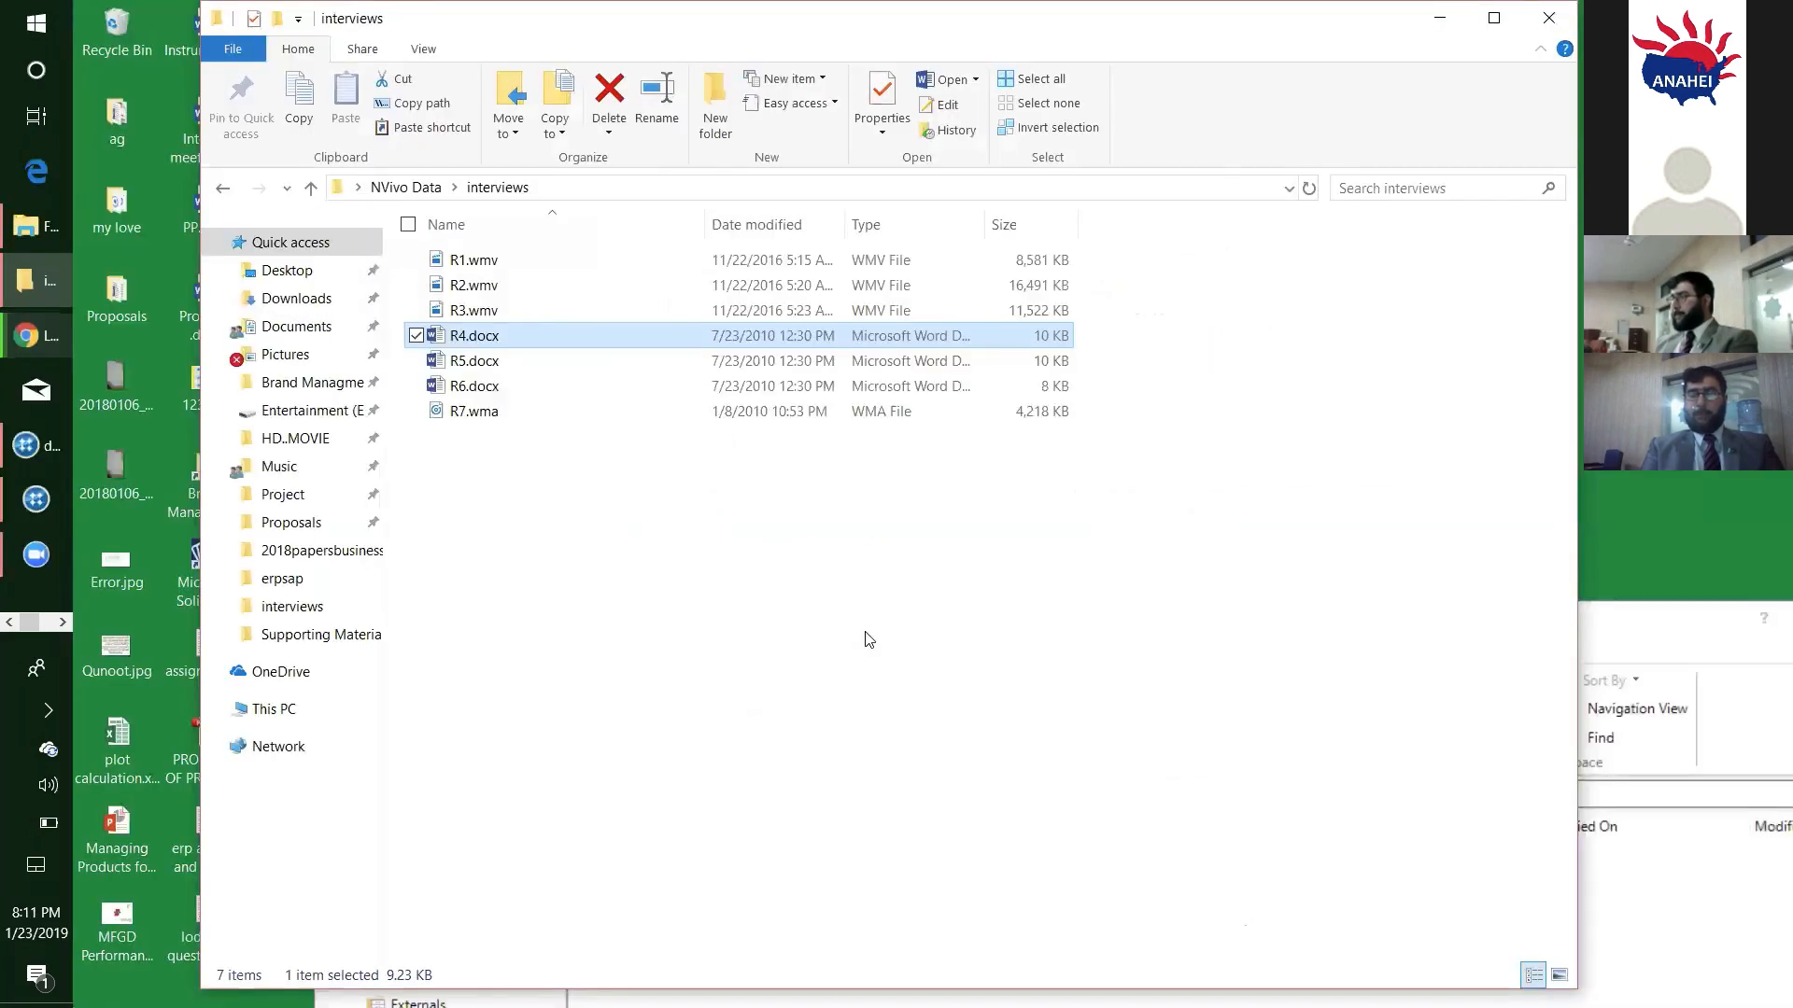
click(1442, 19)
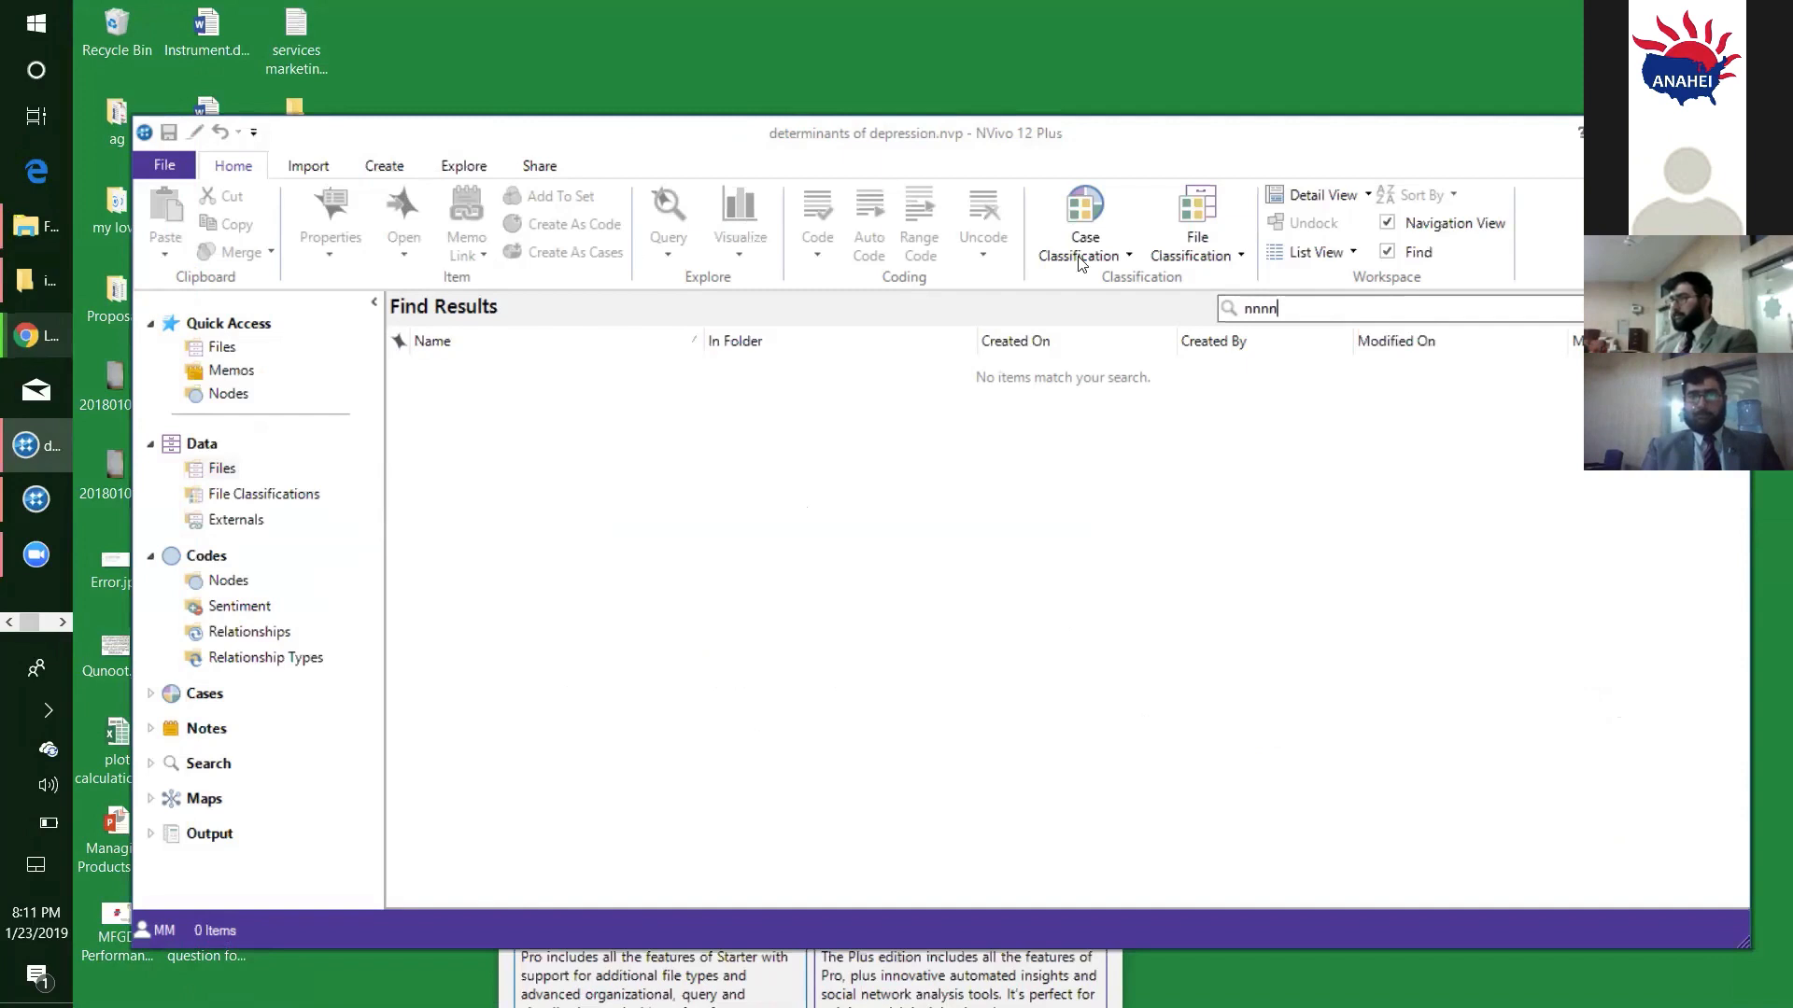
drag(1057, 141, 835, 240)
click(1434, 228)
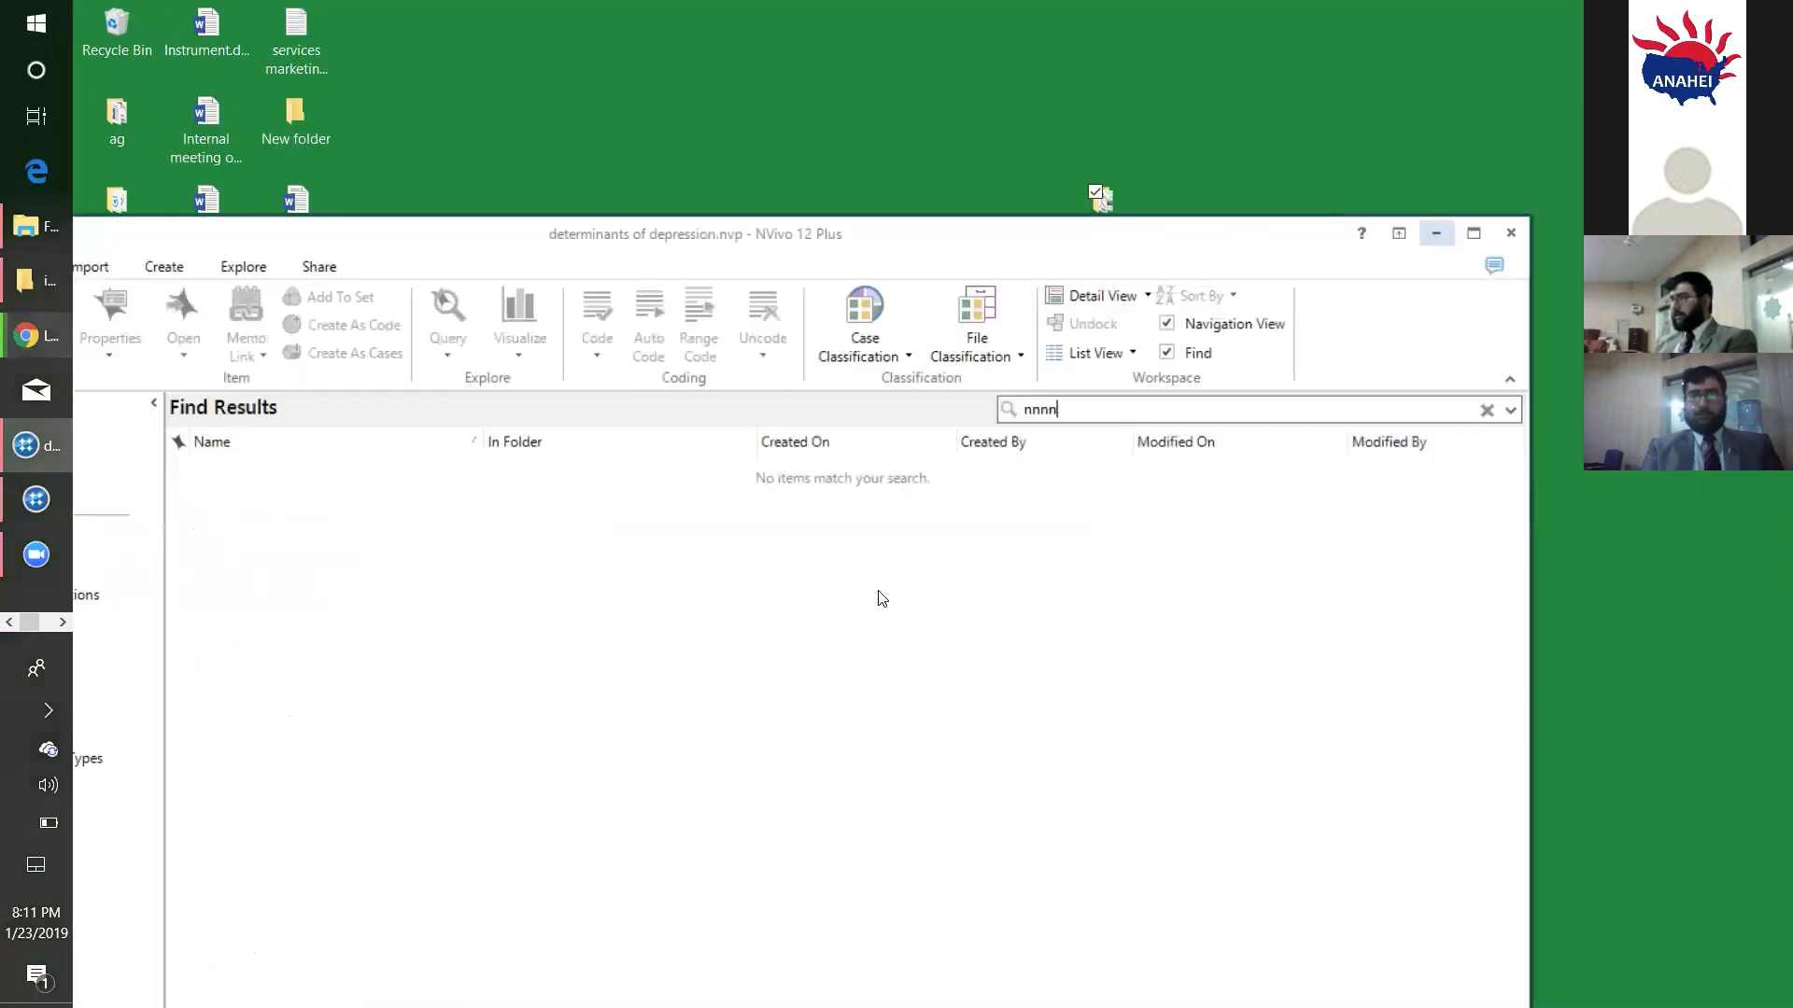
- Reopen the NVivo Data folder from the desktop and open the image 1.gif in its pictures folder
double_click(1126, 202)
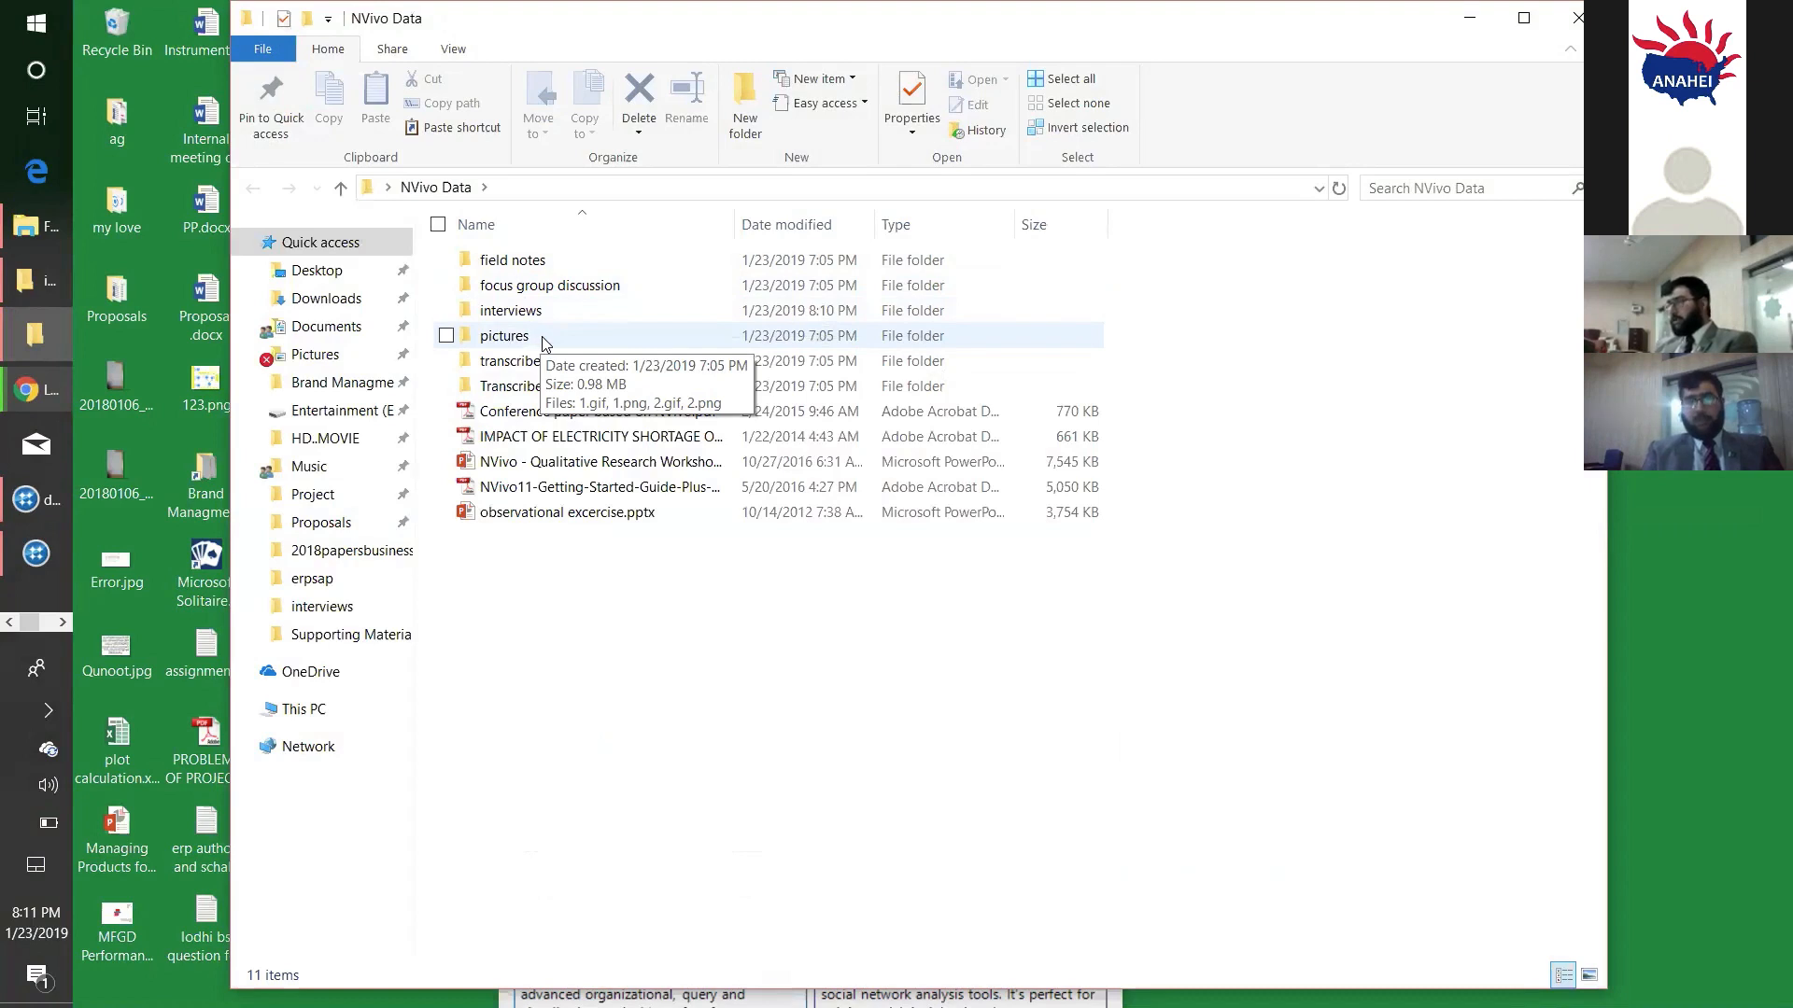
double_click(544, 342)
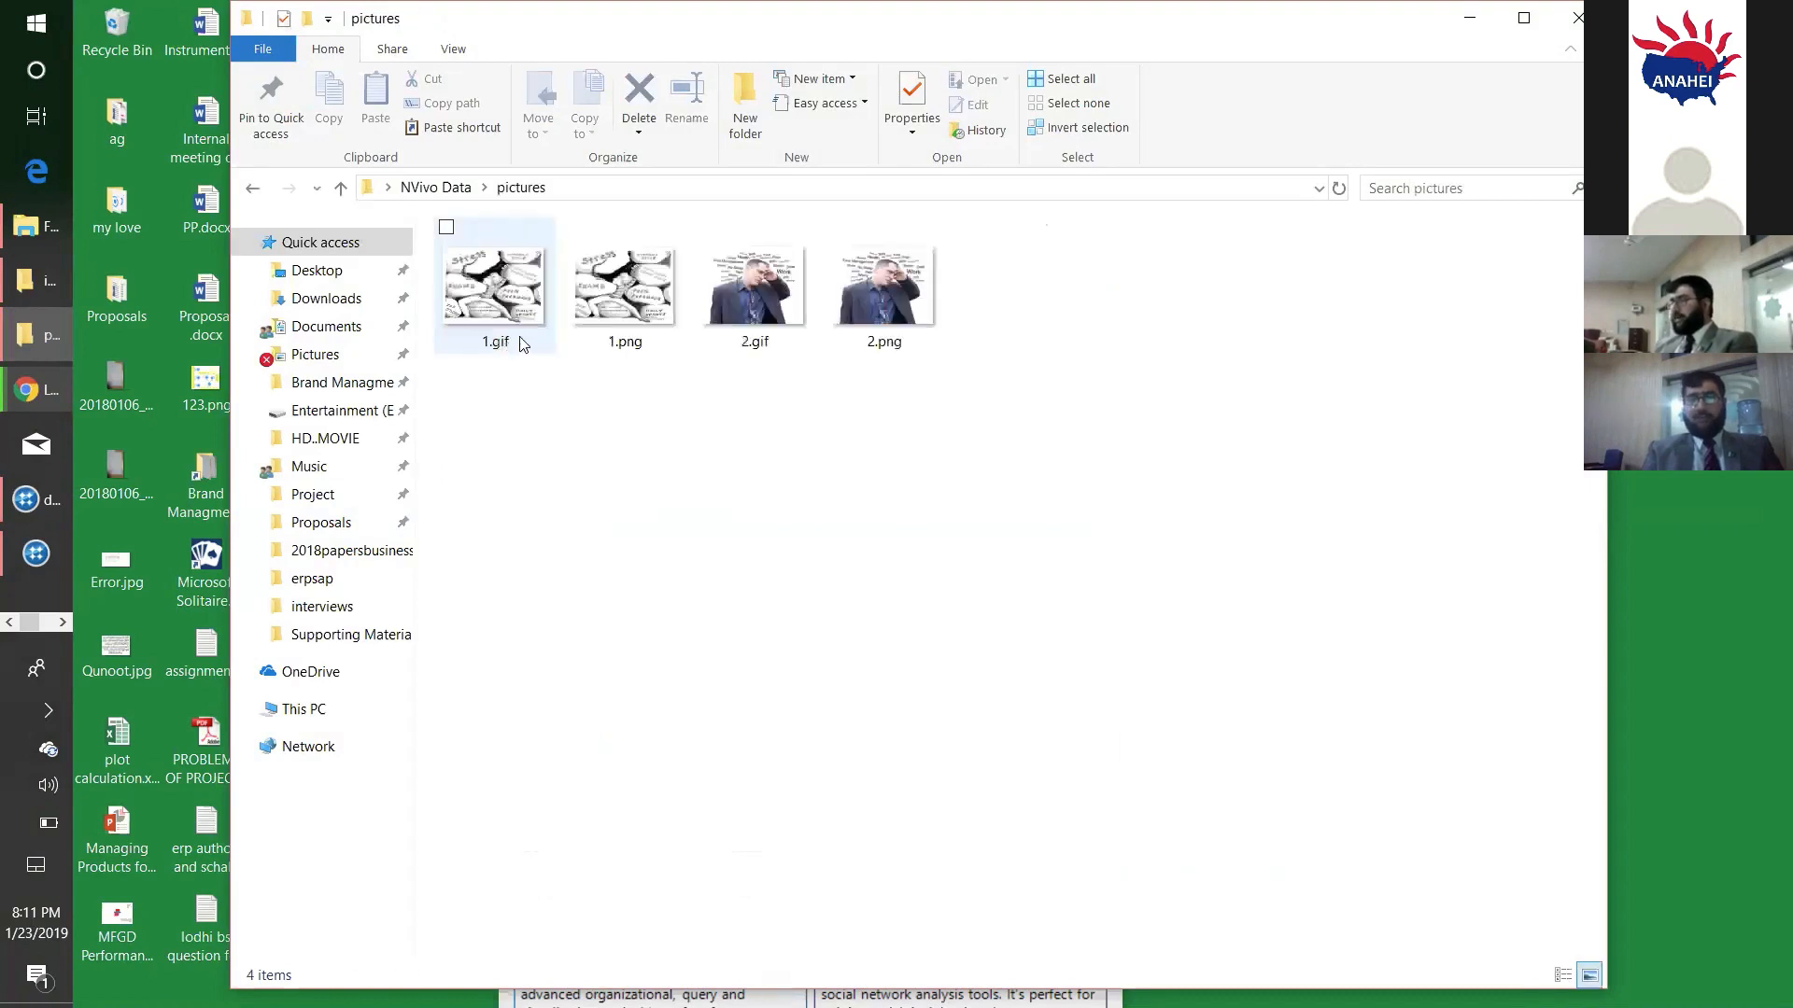
double_click(478, 313)
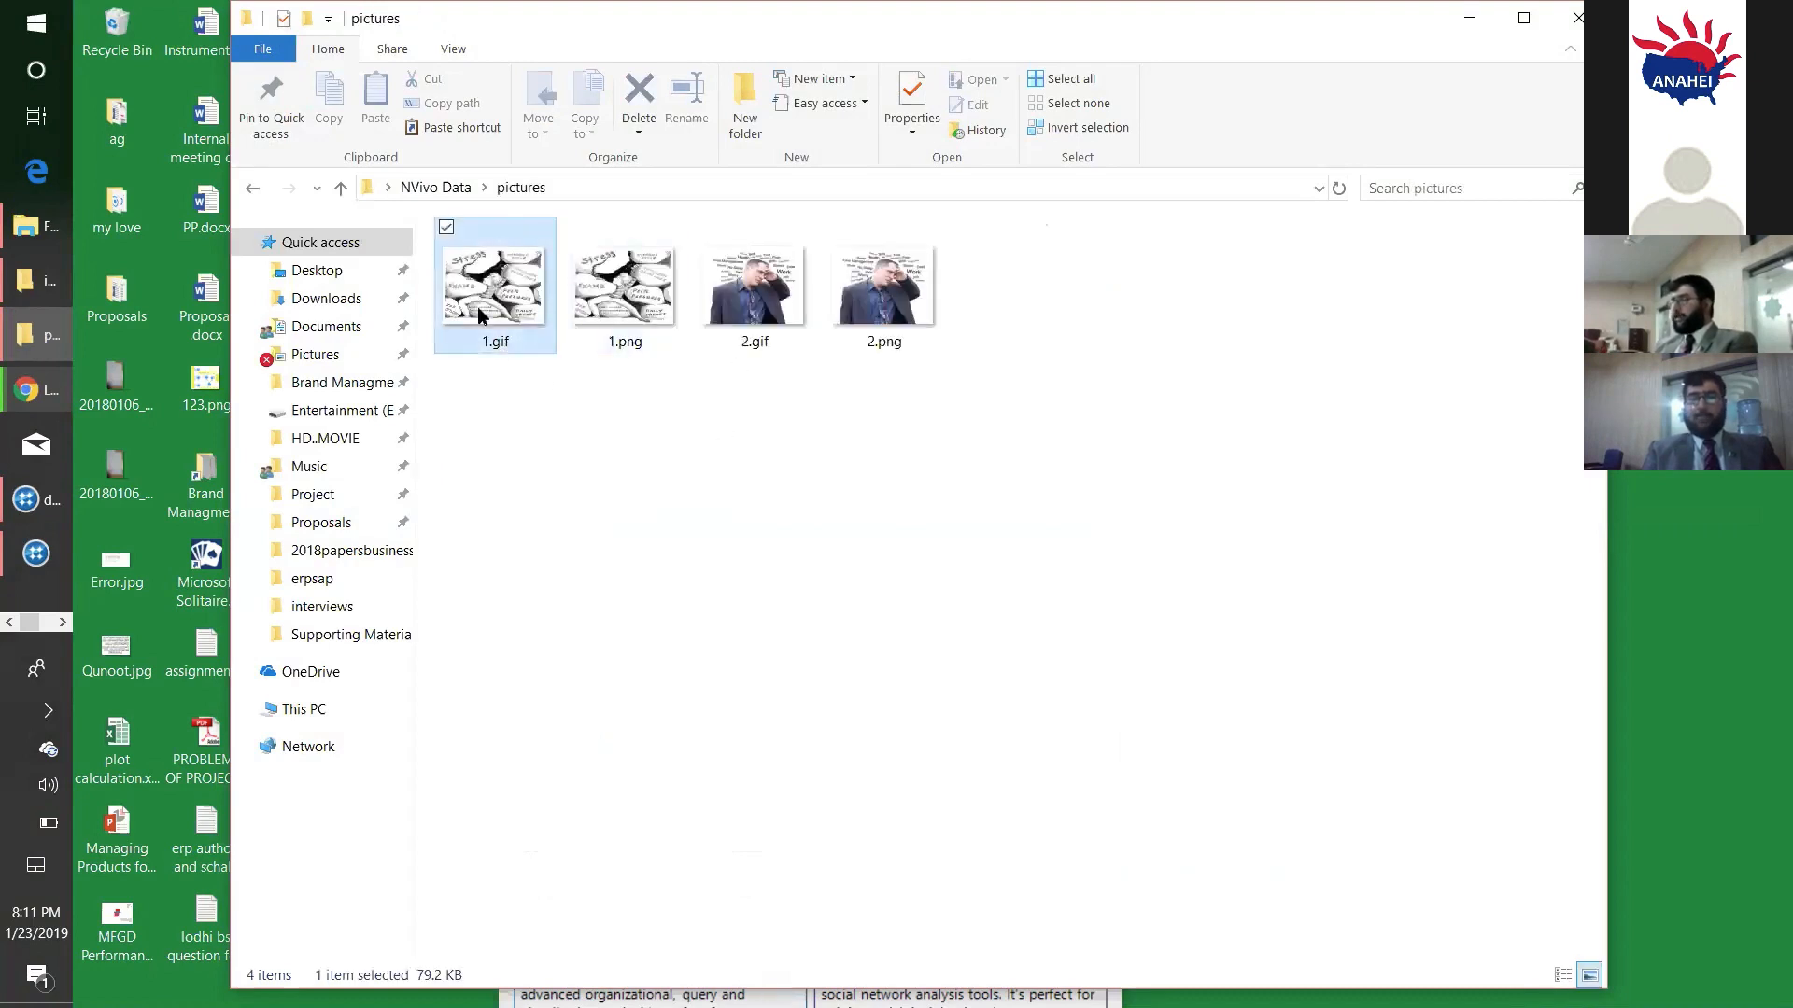
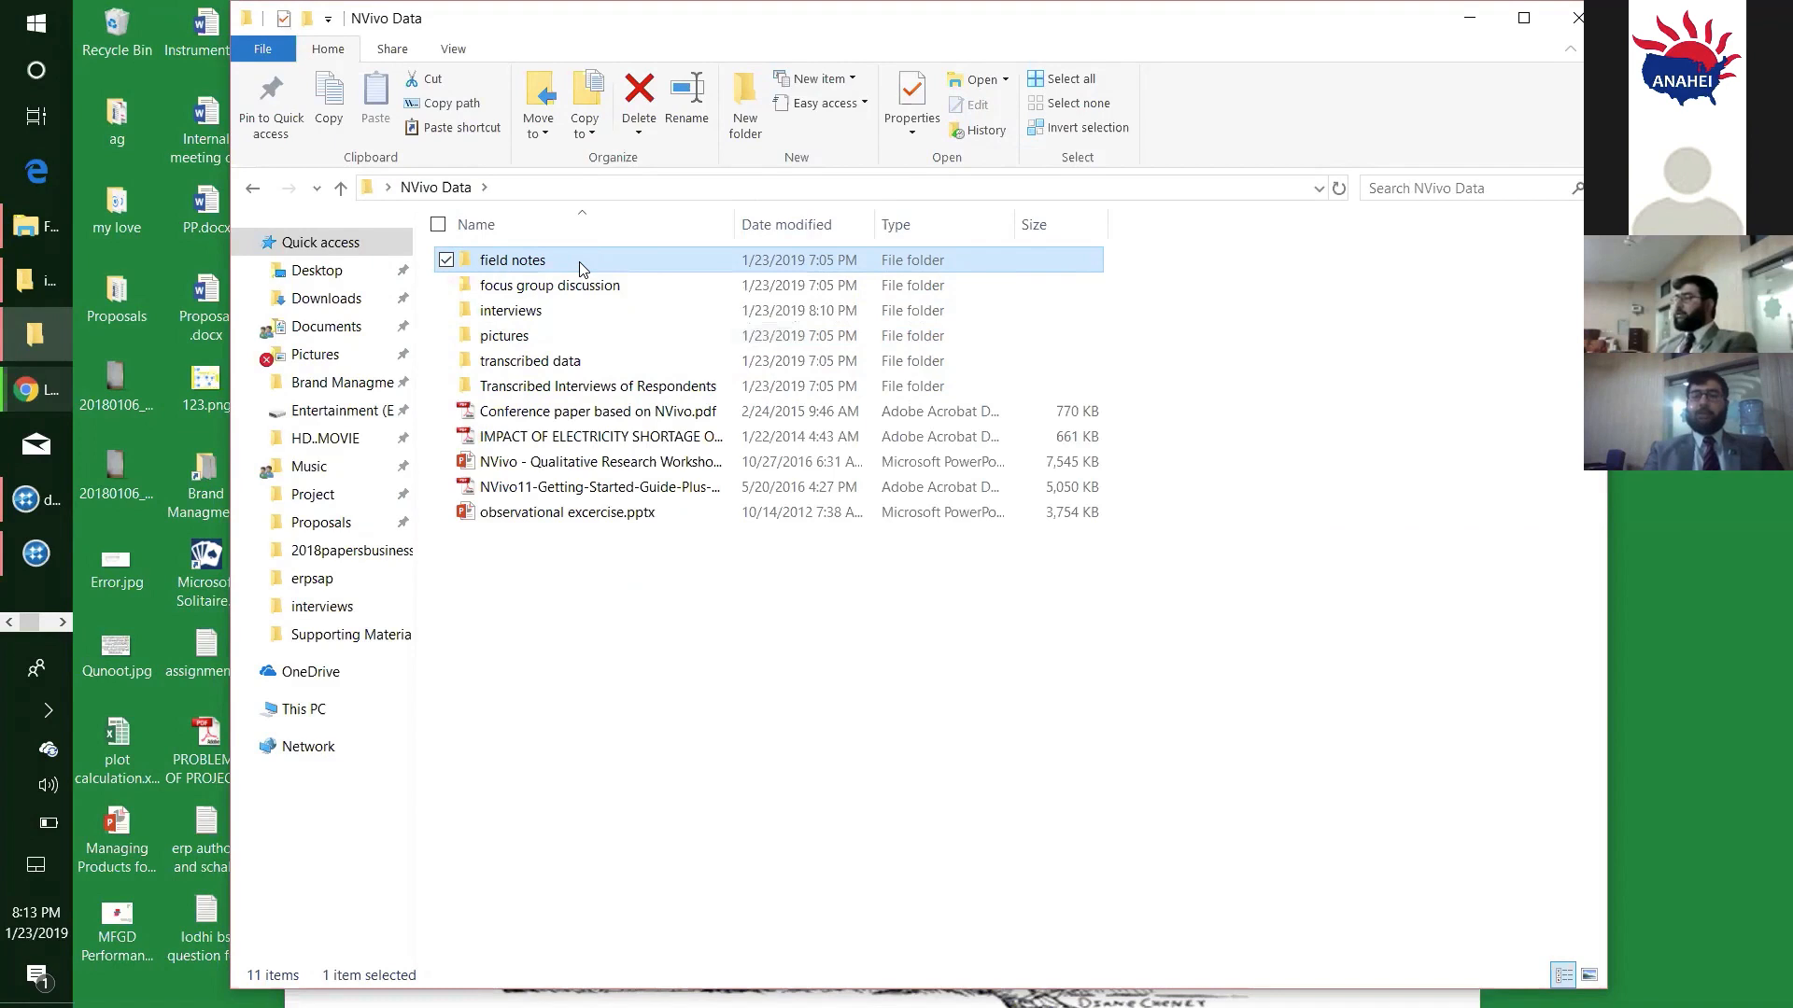
- View field notes (2).pdf from the field notes folder and return to the NVivo Data folder
double_click(579, 269)
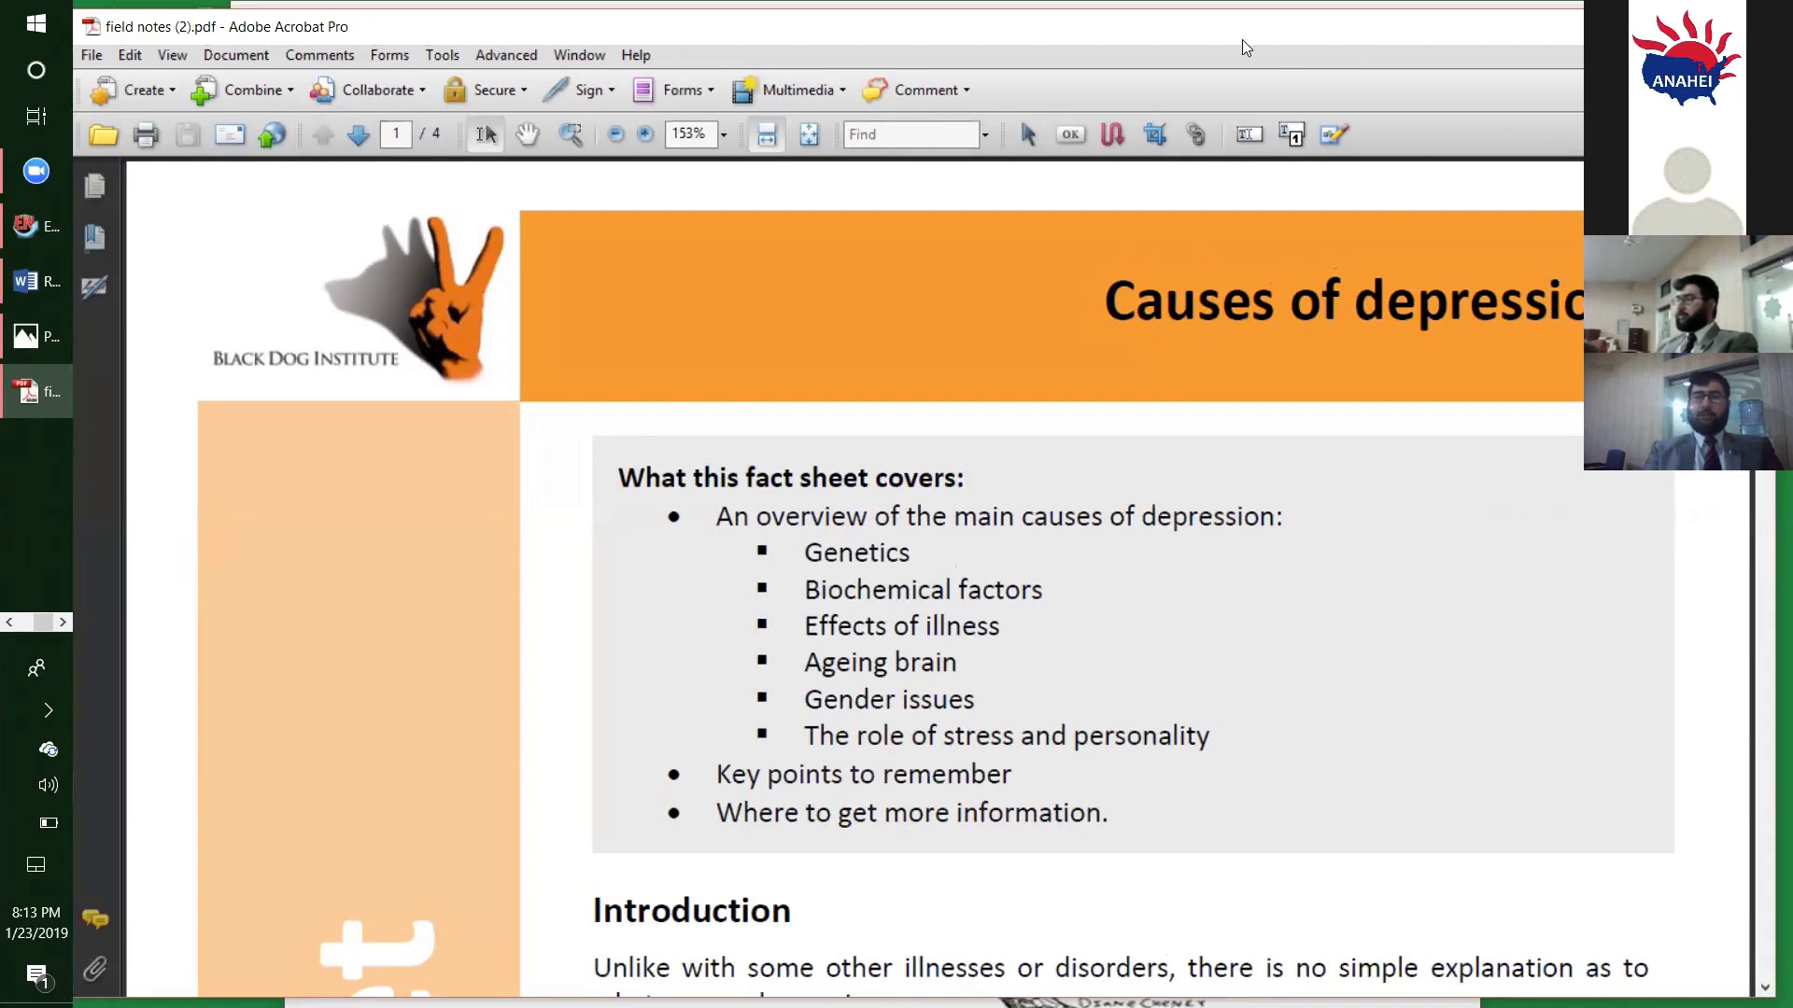
drag(1242, 39, 1150, 53)
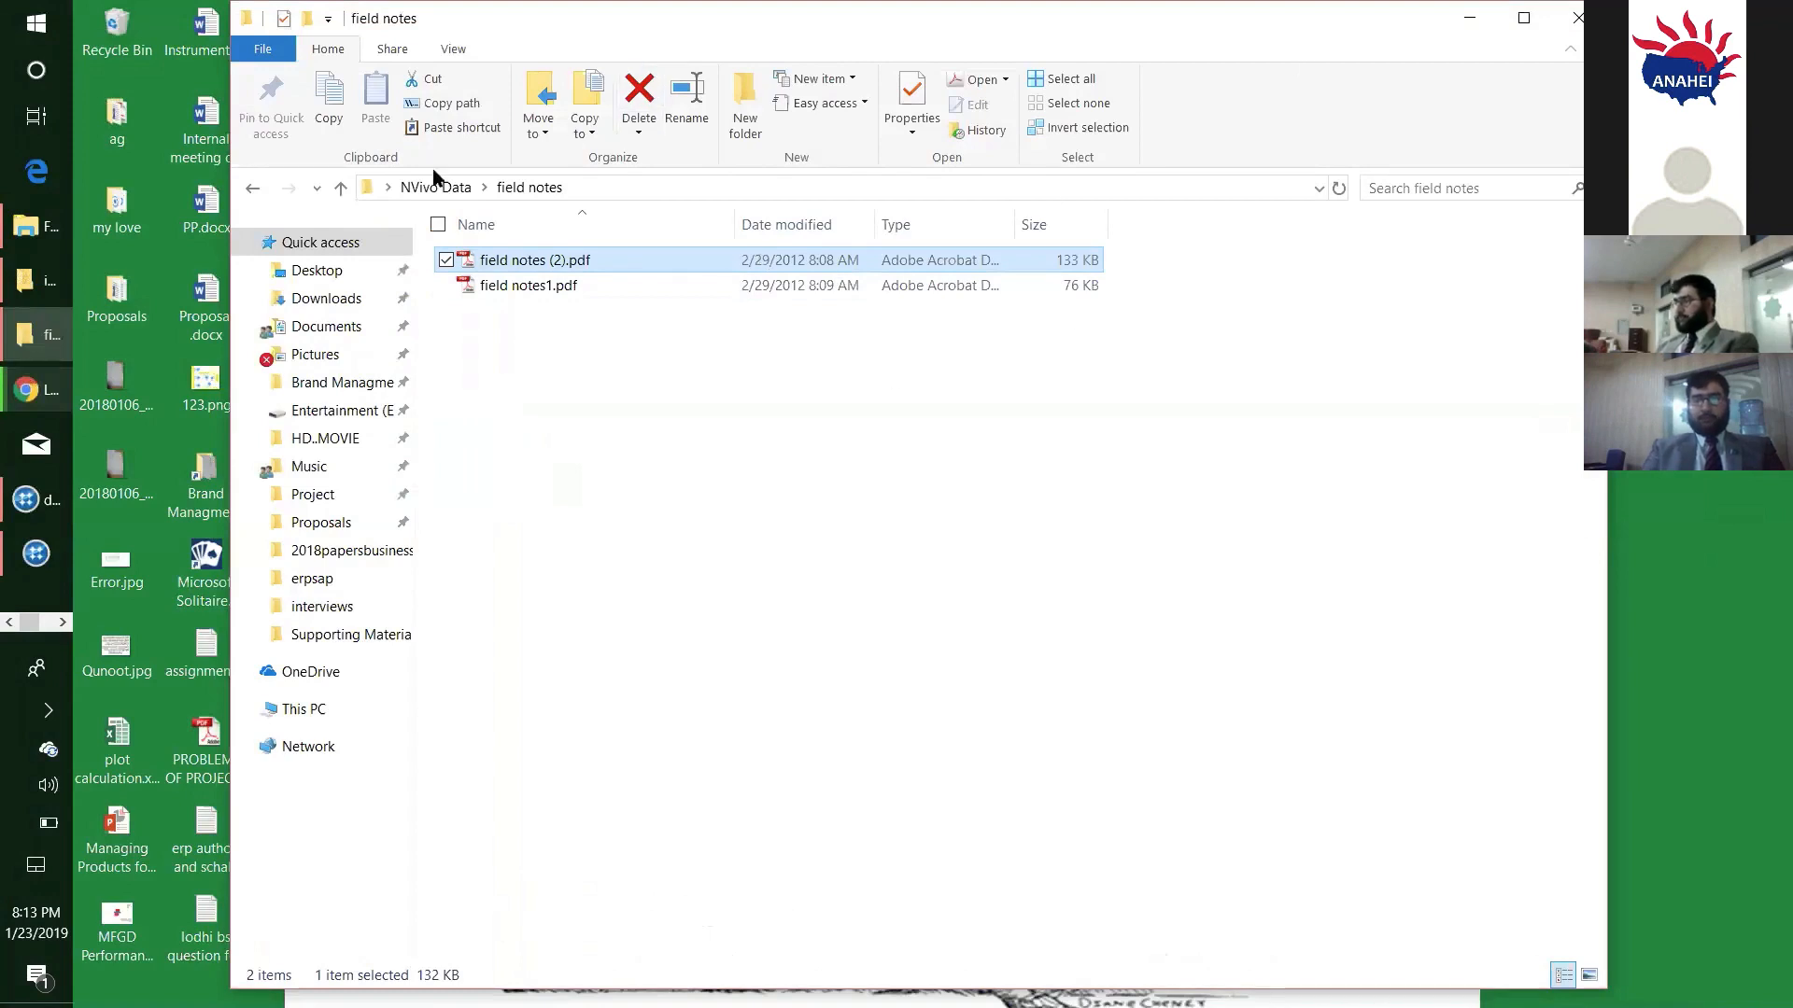
click(423, 190)
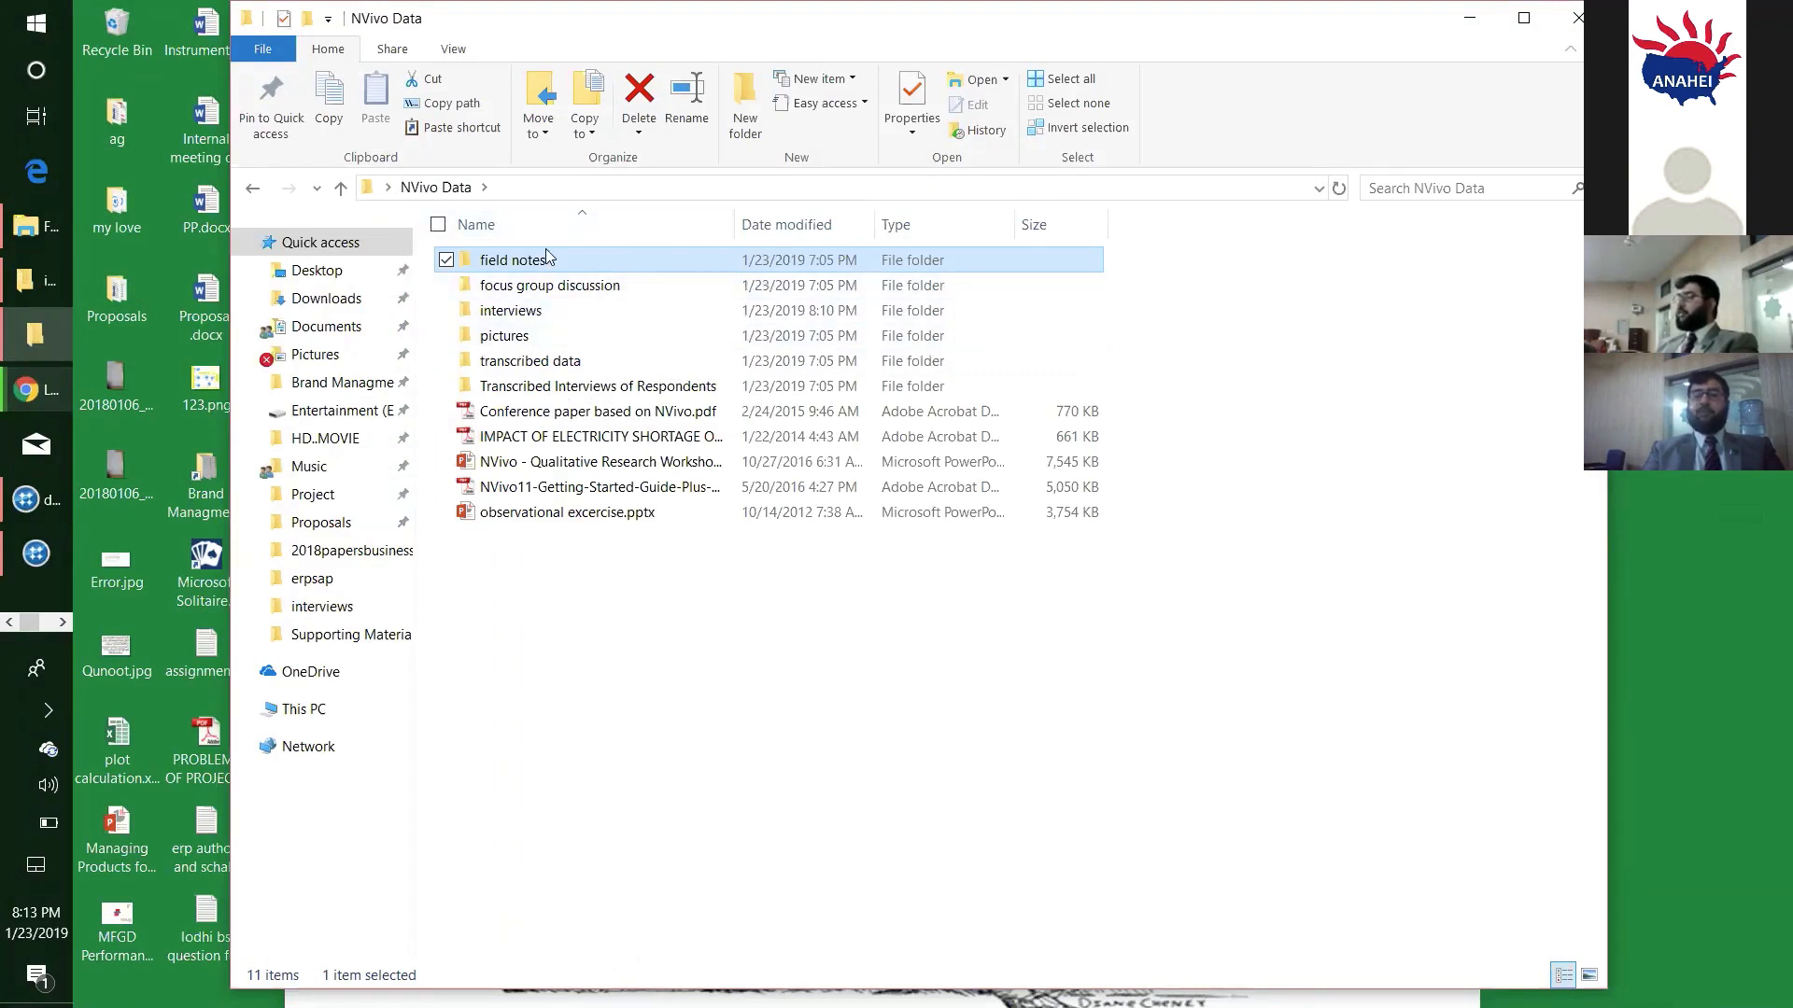
- Point out the focus group discussion, interviews and pictures folders by selecting each one in turn
click(538, 287)
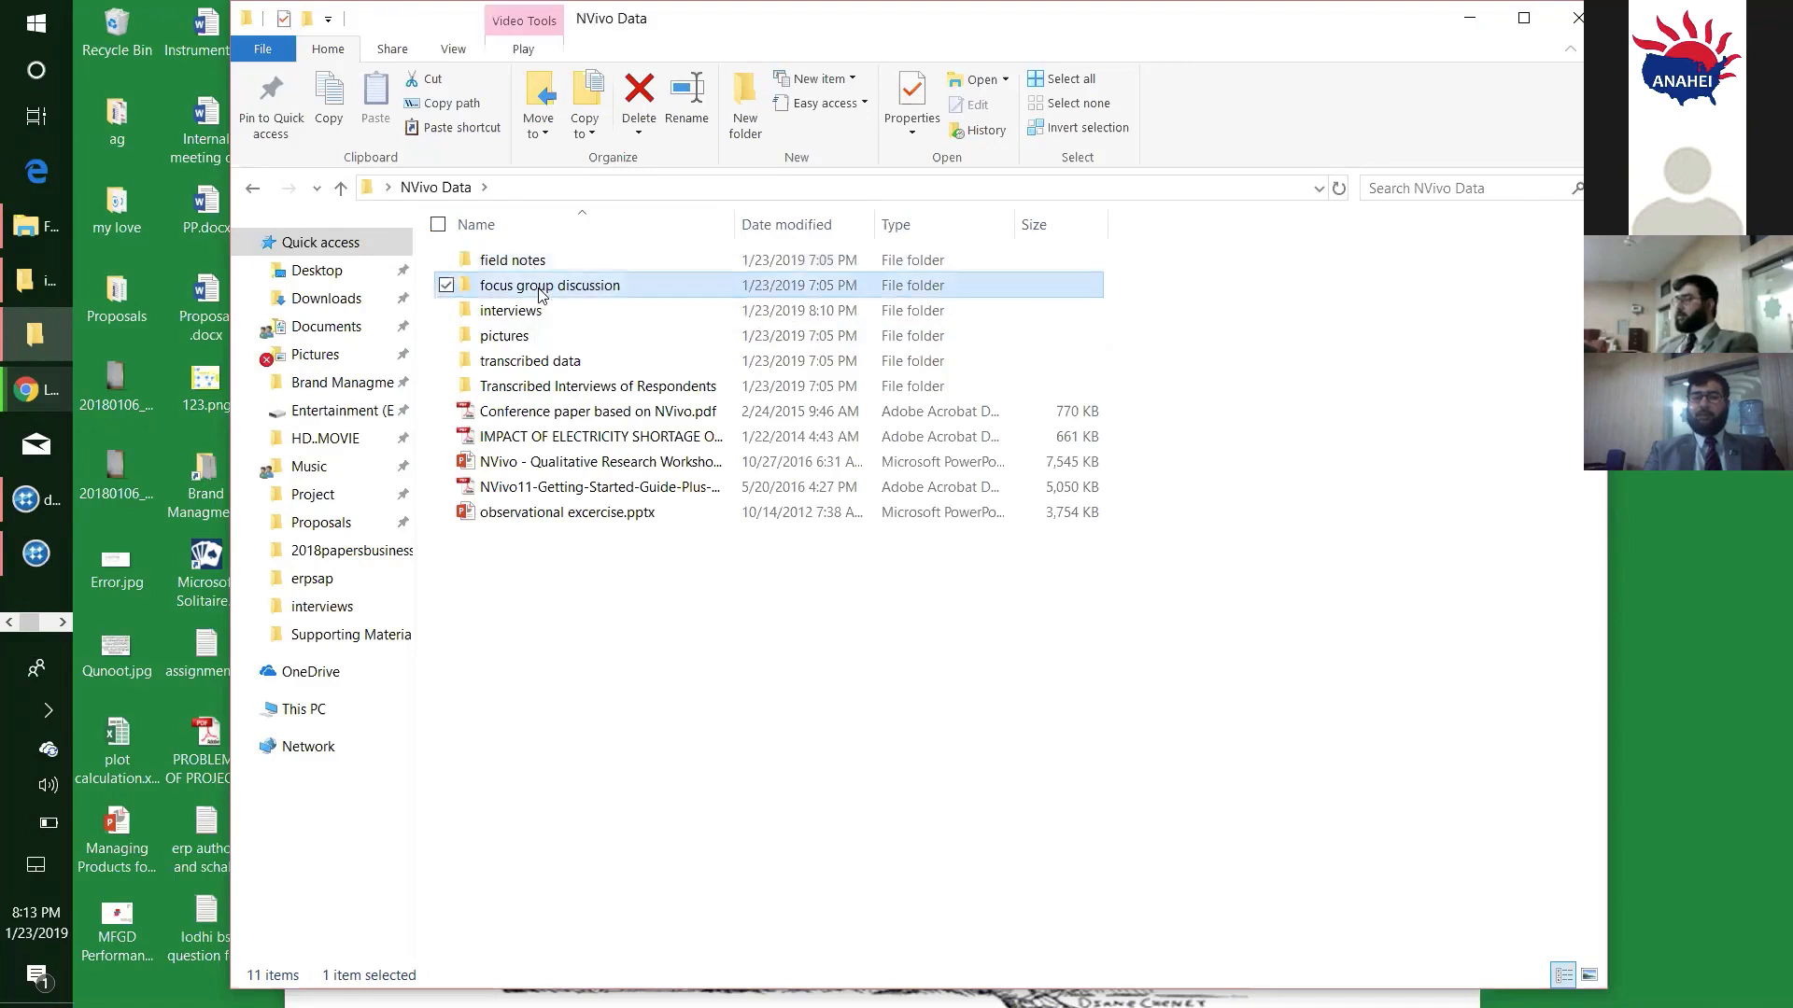
click(538, 312)
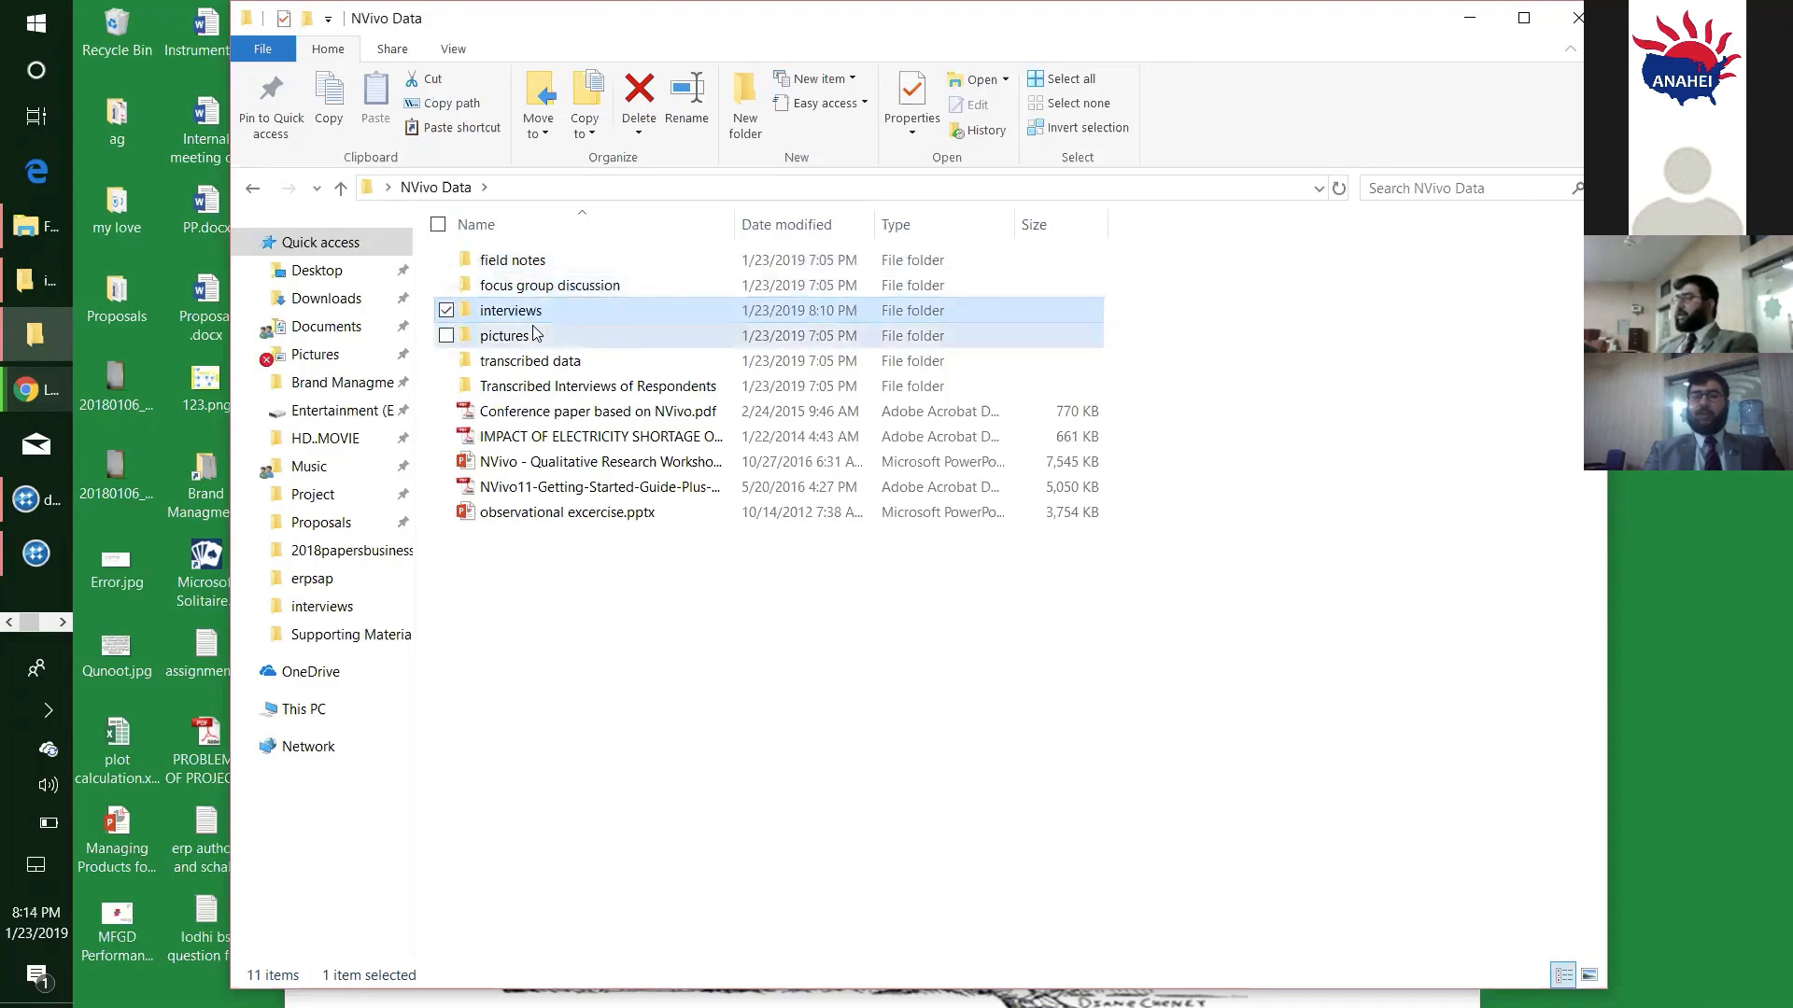
click(535, 334)
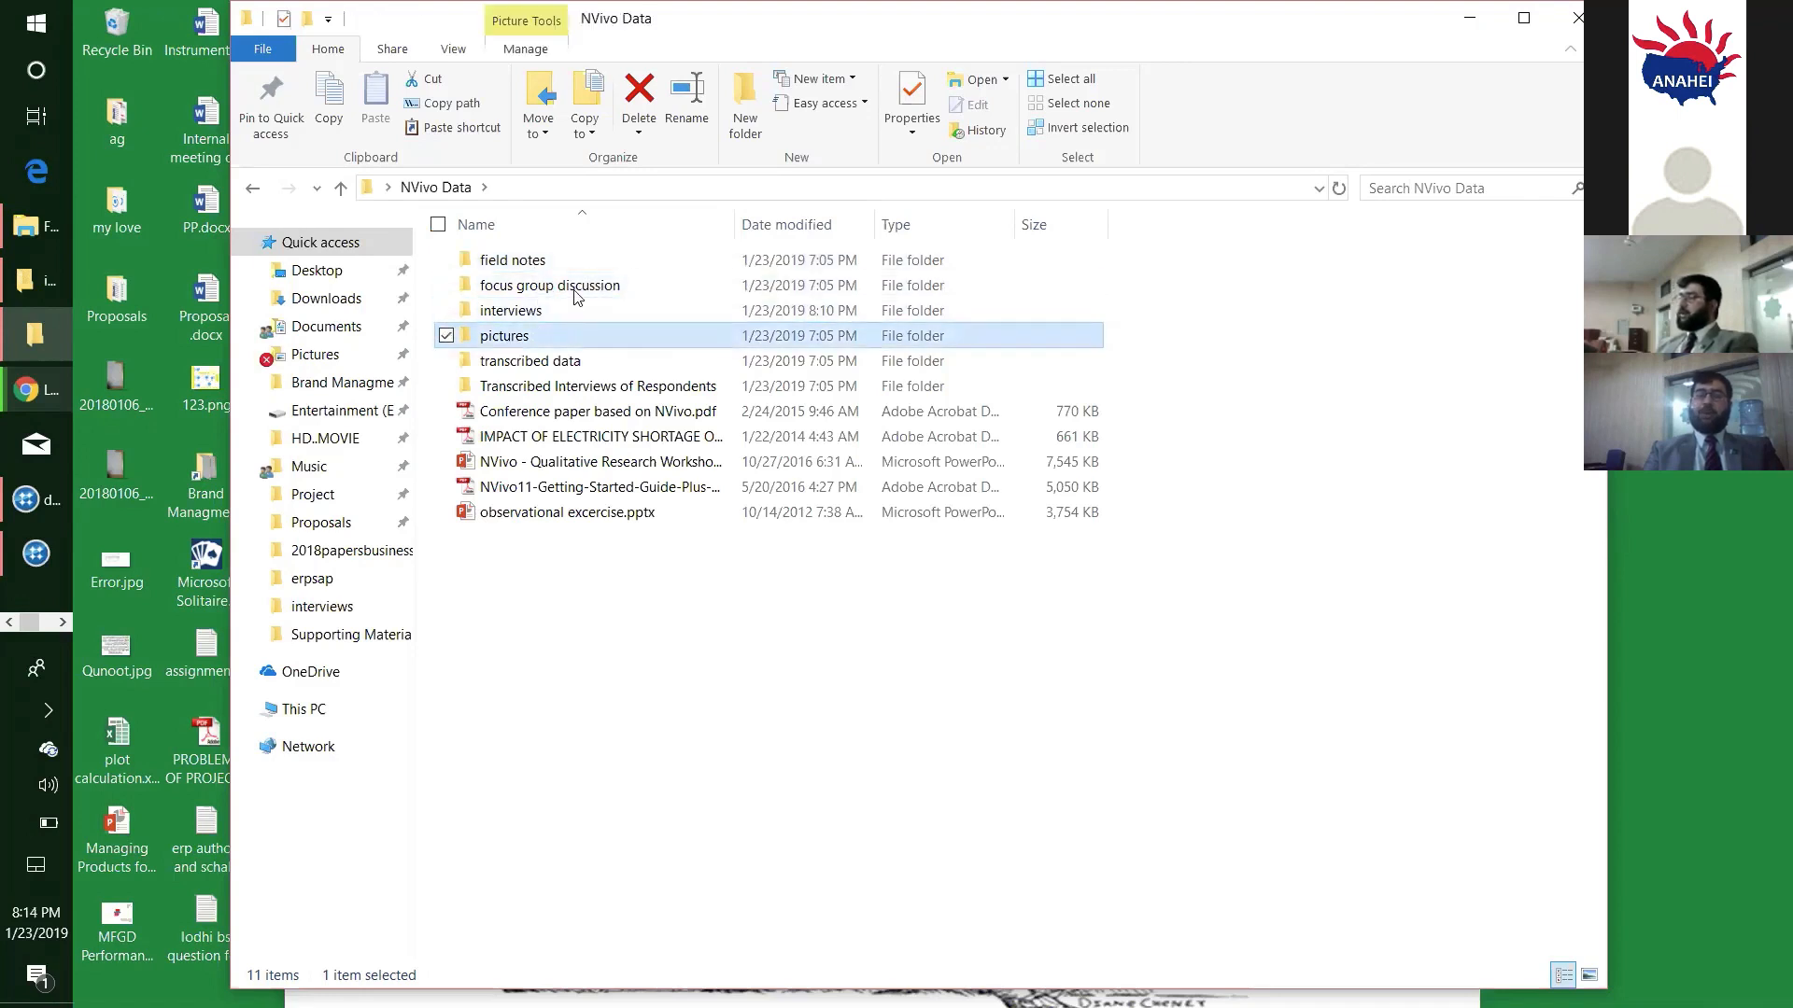
- Minimize the NVivo Data folder window and close the 1.gif image
click(1467, 21)
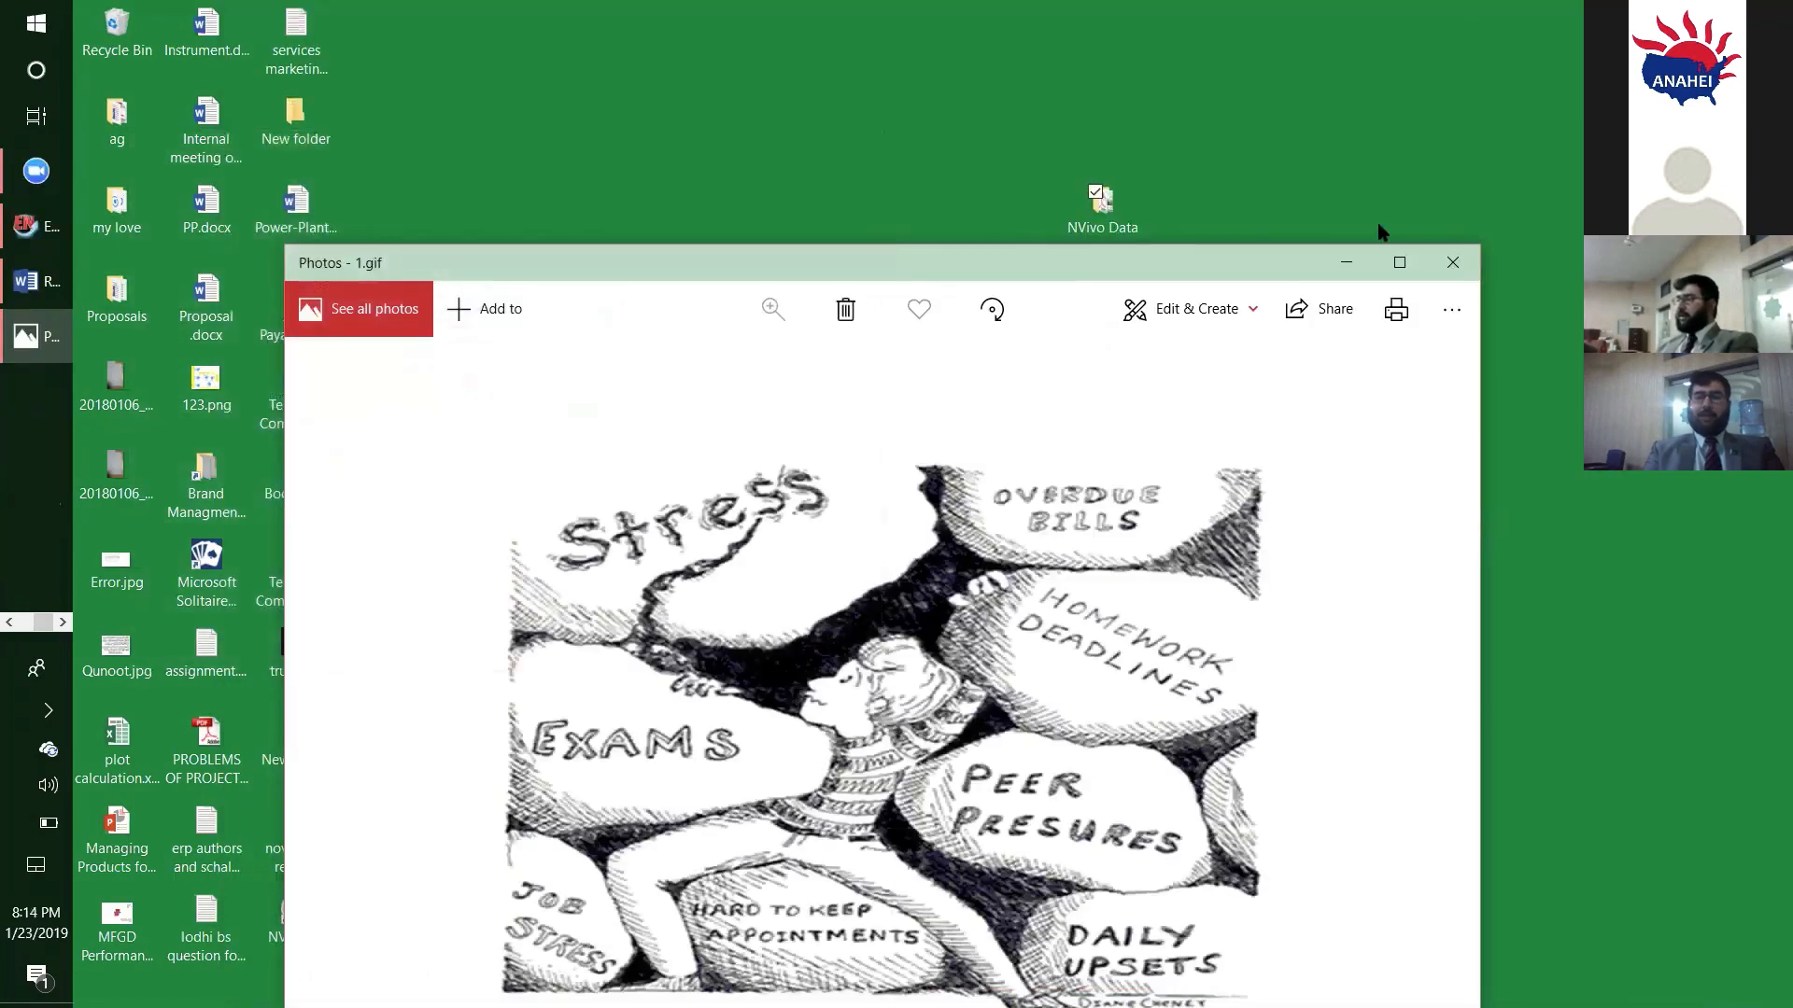
click(1474, 268)
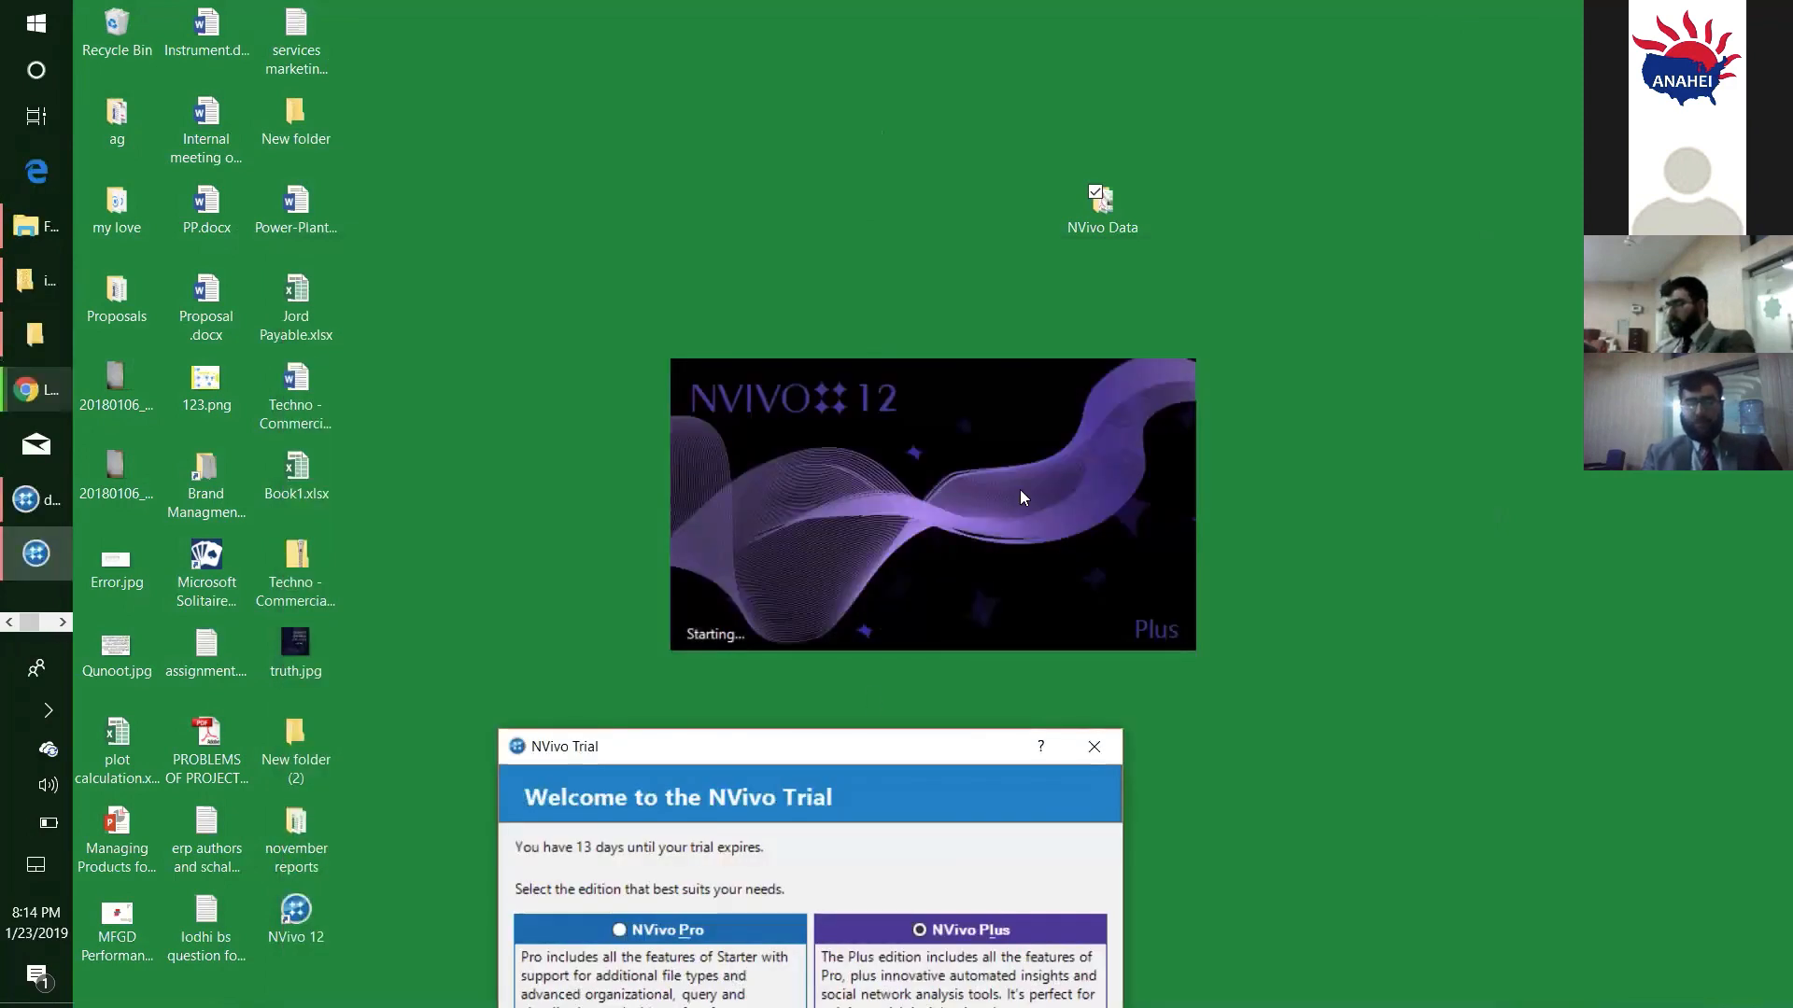
key(alt+Tab)
key(alt+Tab)
key(alt+Tab)
key(alt+Tab)
key(alt+Tab)
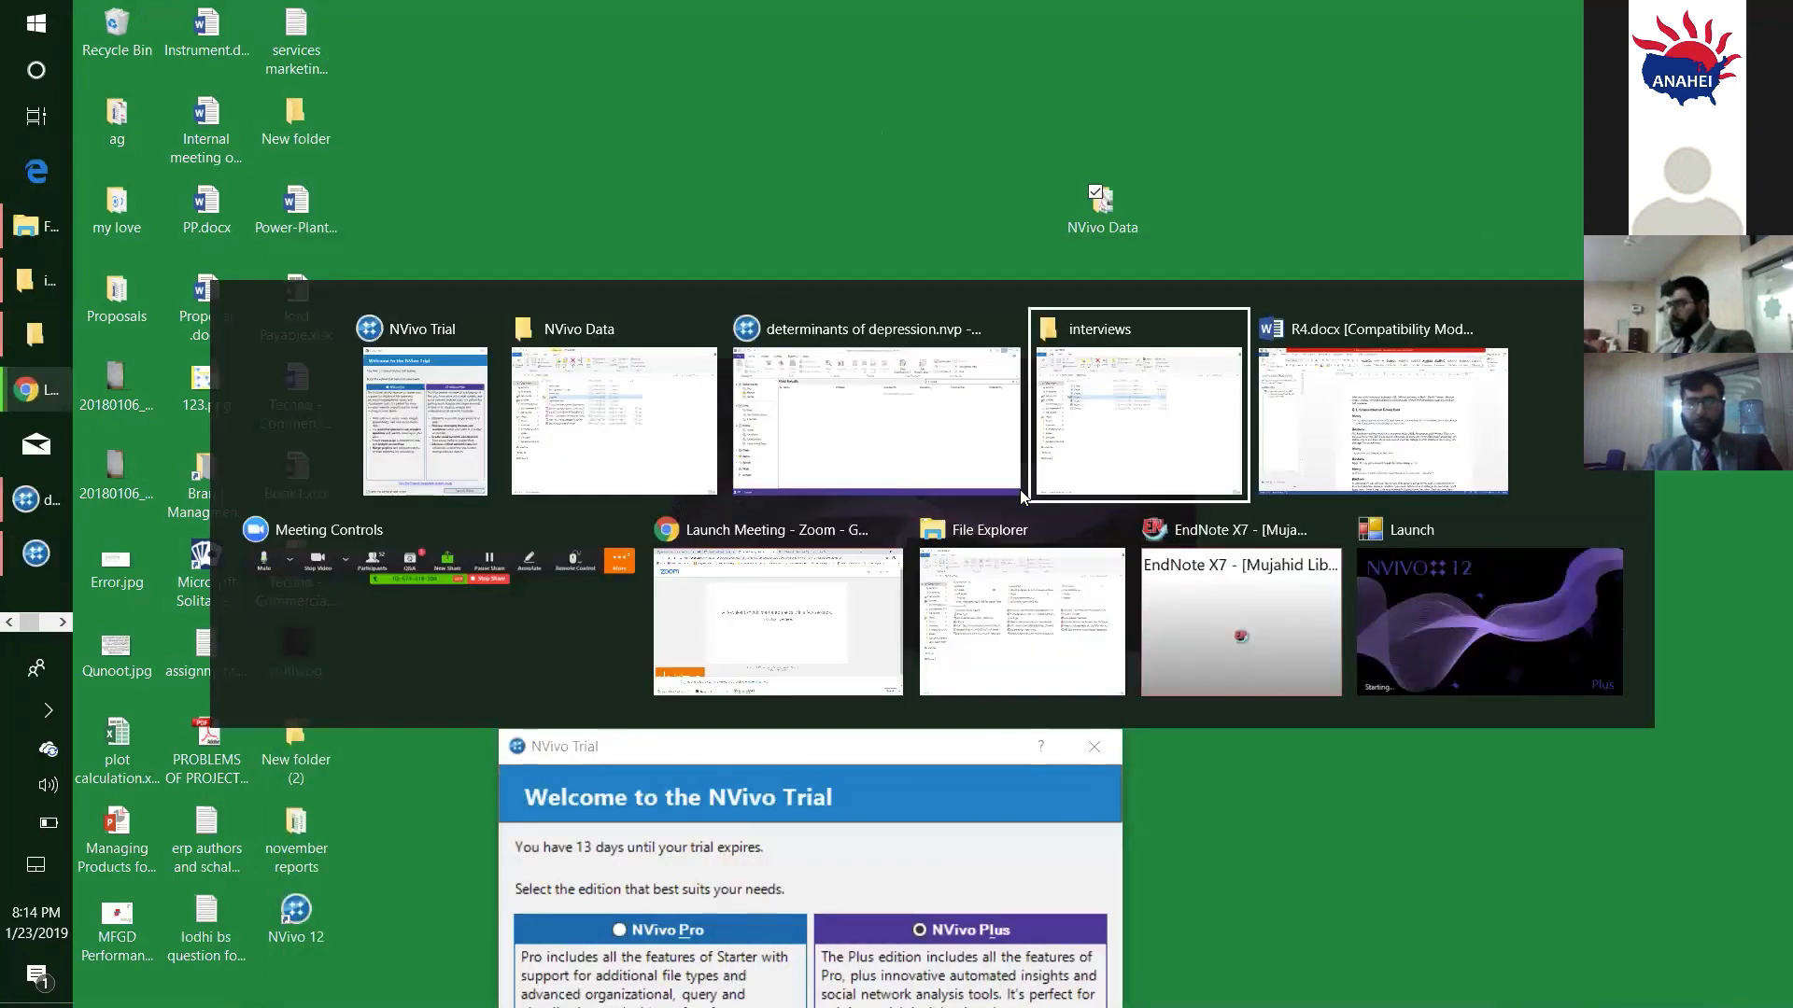
key(alt+Tab)
key(alt+Tab)
key(alt+Tab)
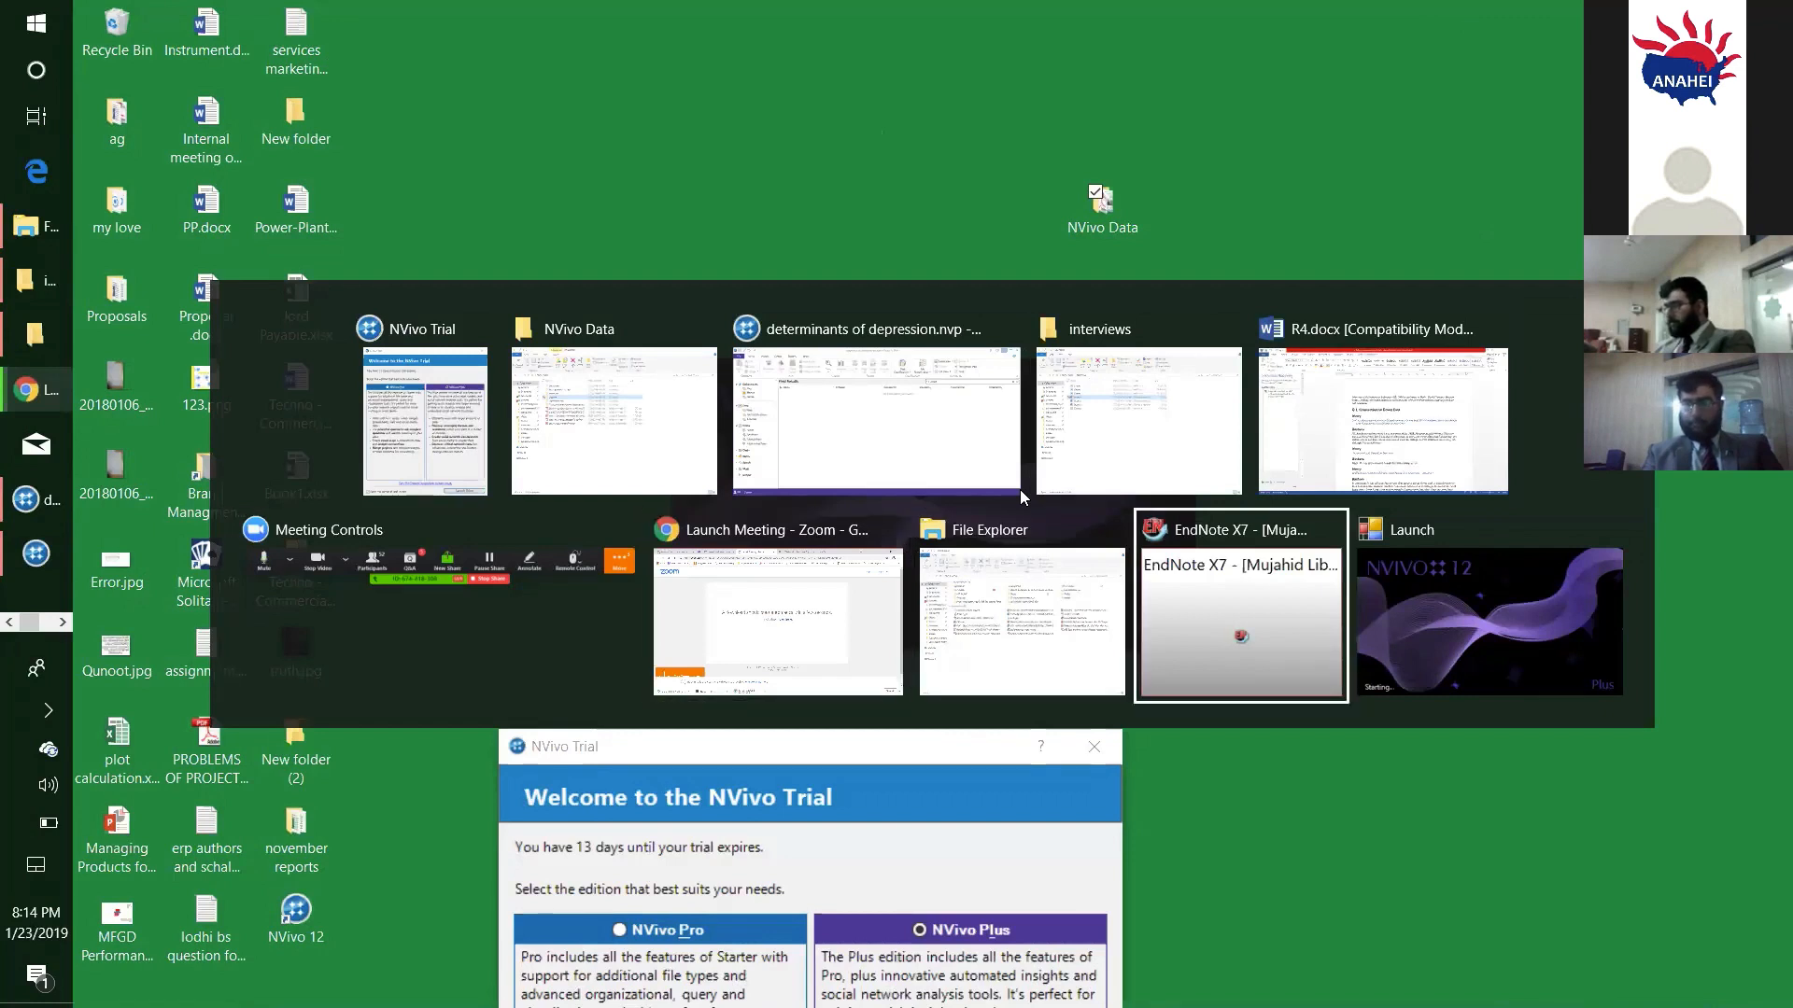
key(alt+Tab)
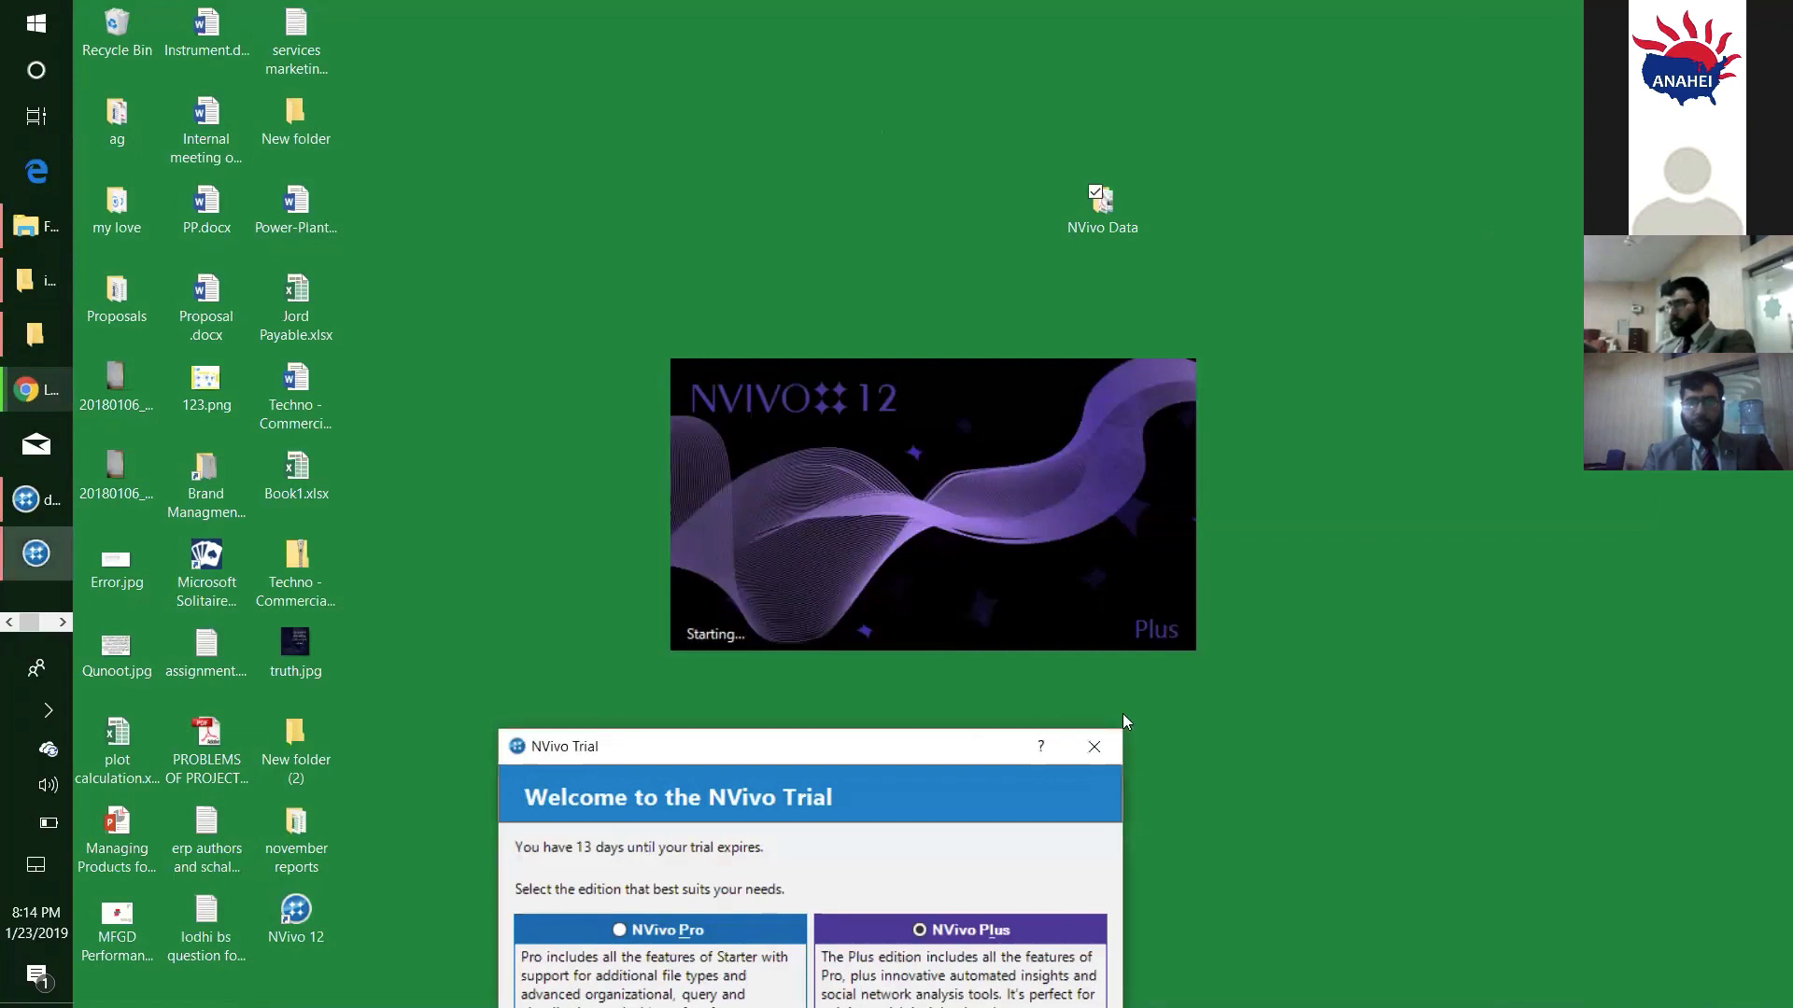
key(alt+Tab)
key(alt+Tab)
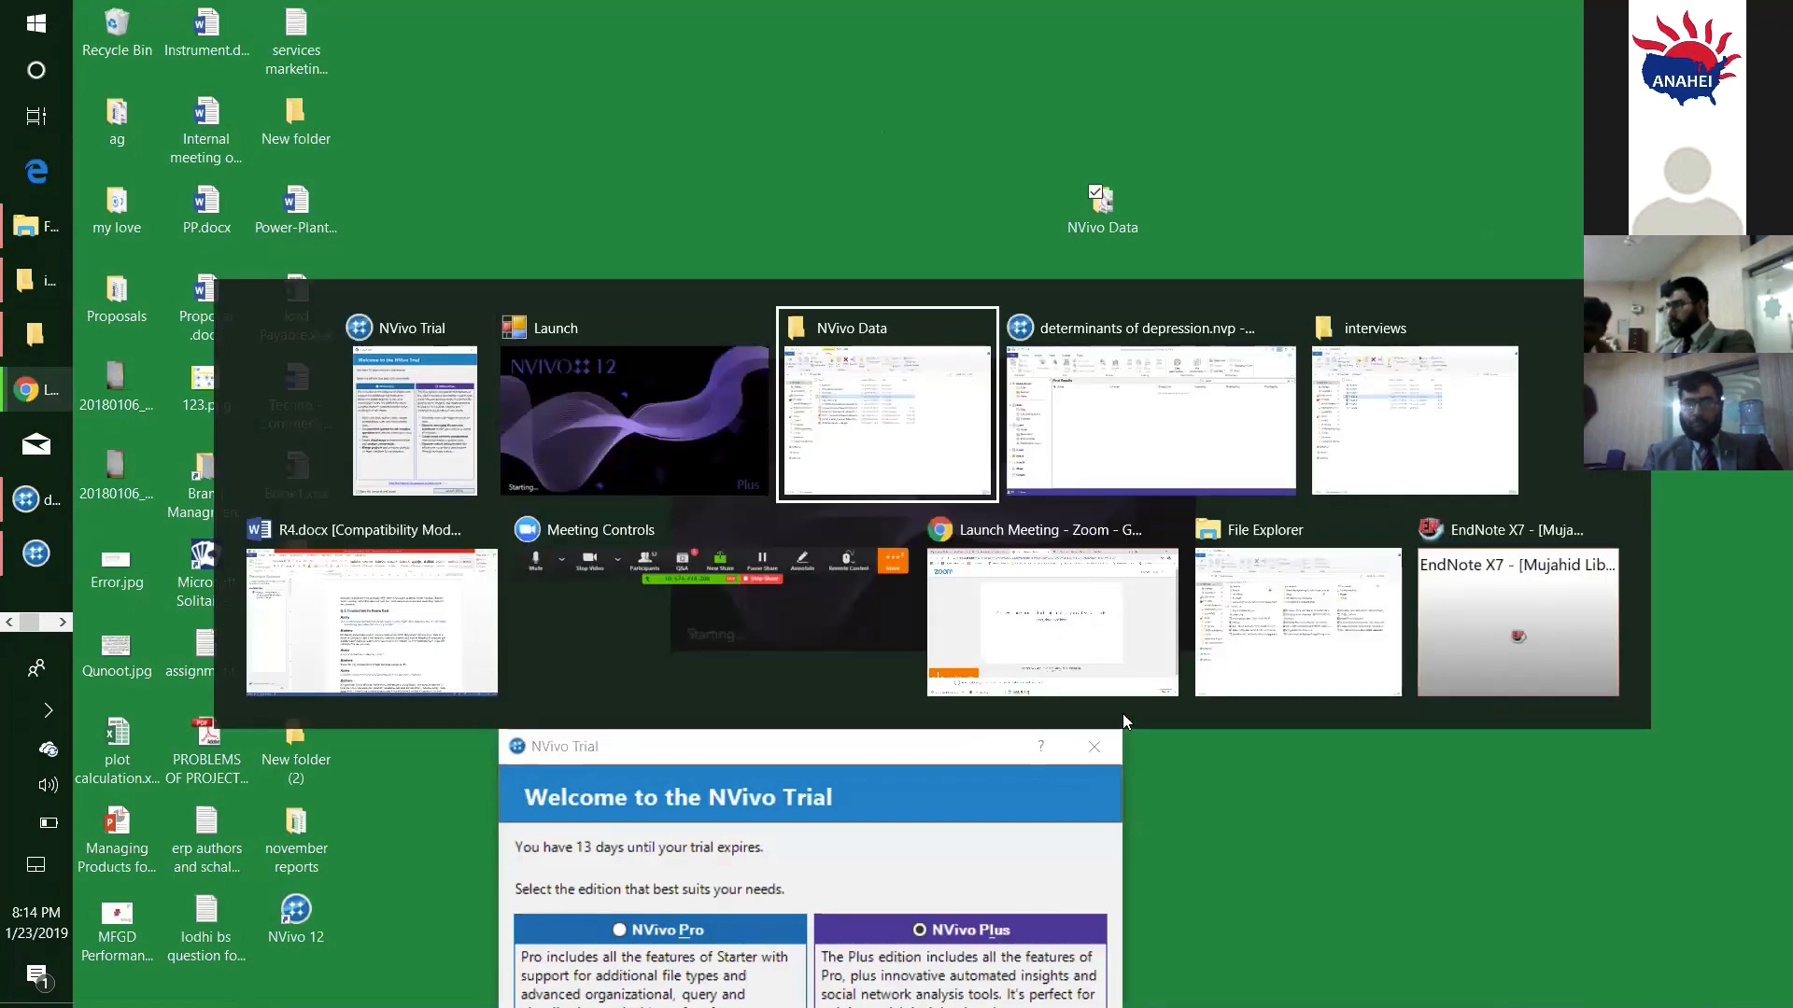
- Close the NVivo Trial welcome dialog and cancel the user profile setup of the extra NVivo launch
click(1097, 763)
click(1096, 757)
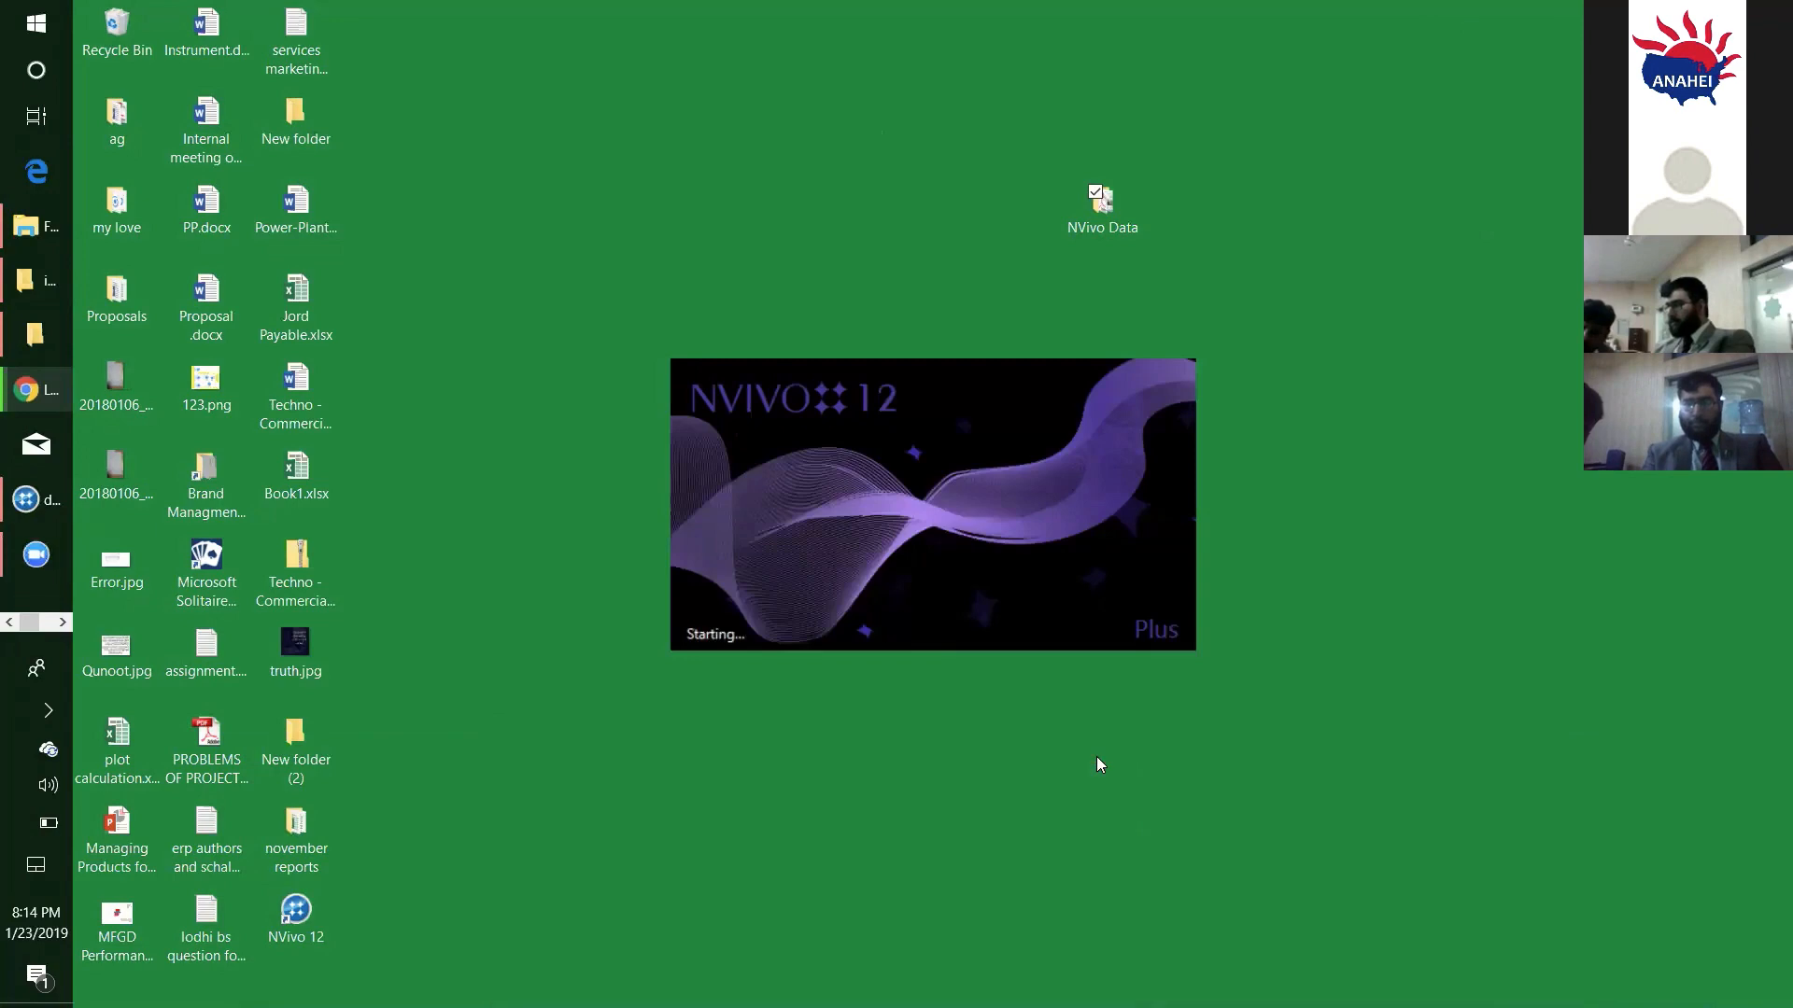
key(alt+Tab)
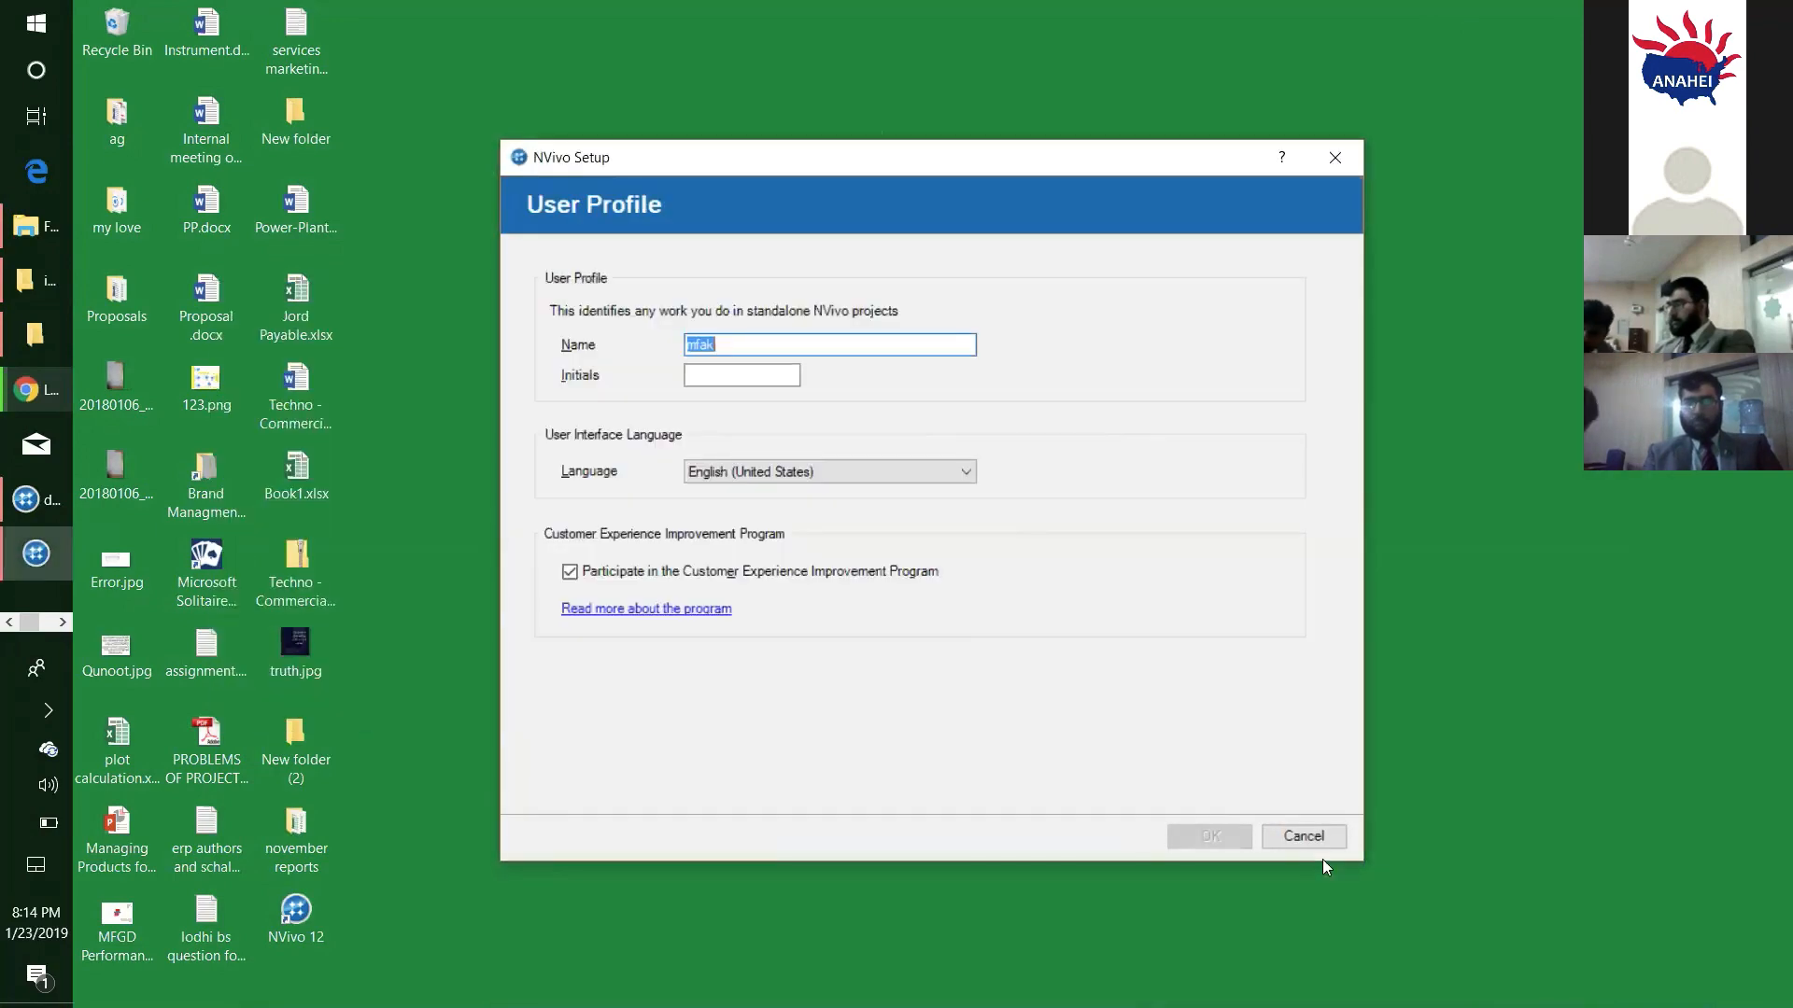
click(1312, 835)
- Switch to the "determinants of depression" project in NVivo and move its window so the navigation view is visible
key(alt+Tab)
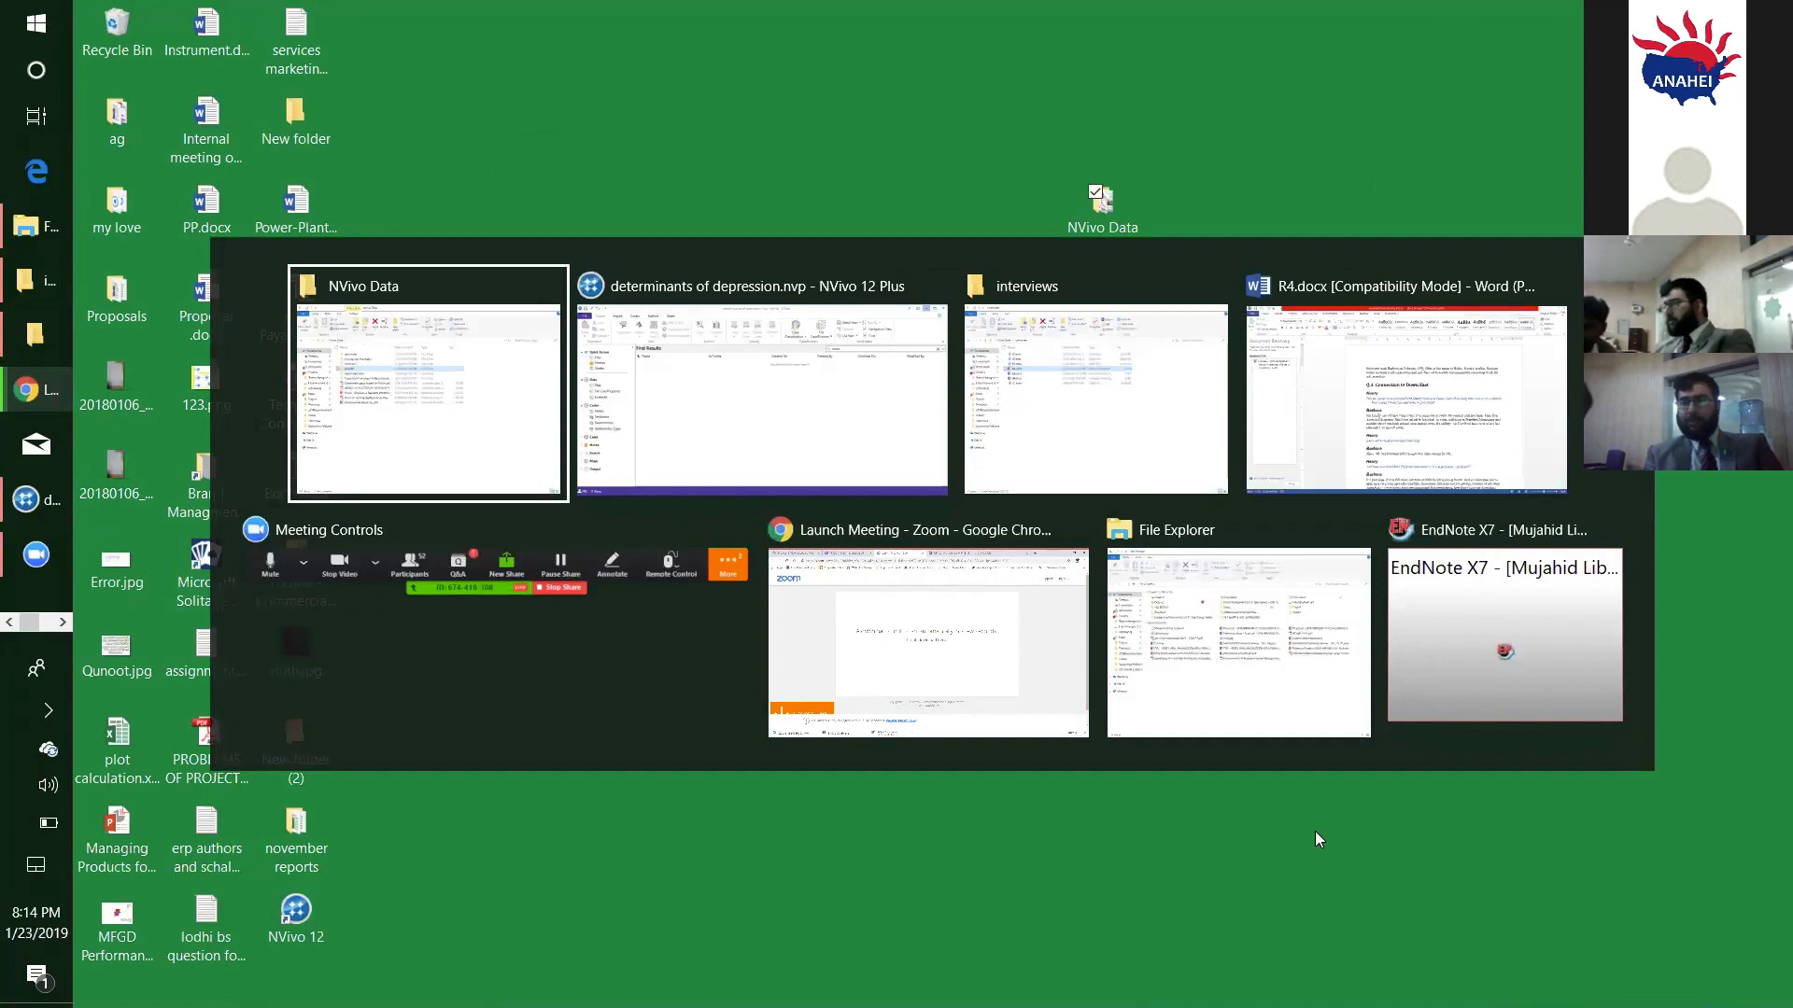
click(804, 387)
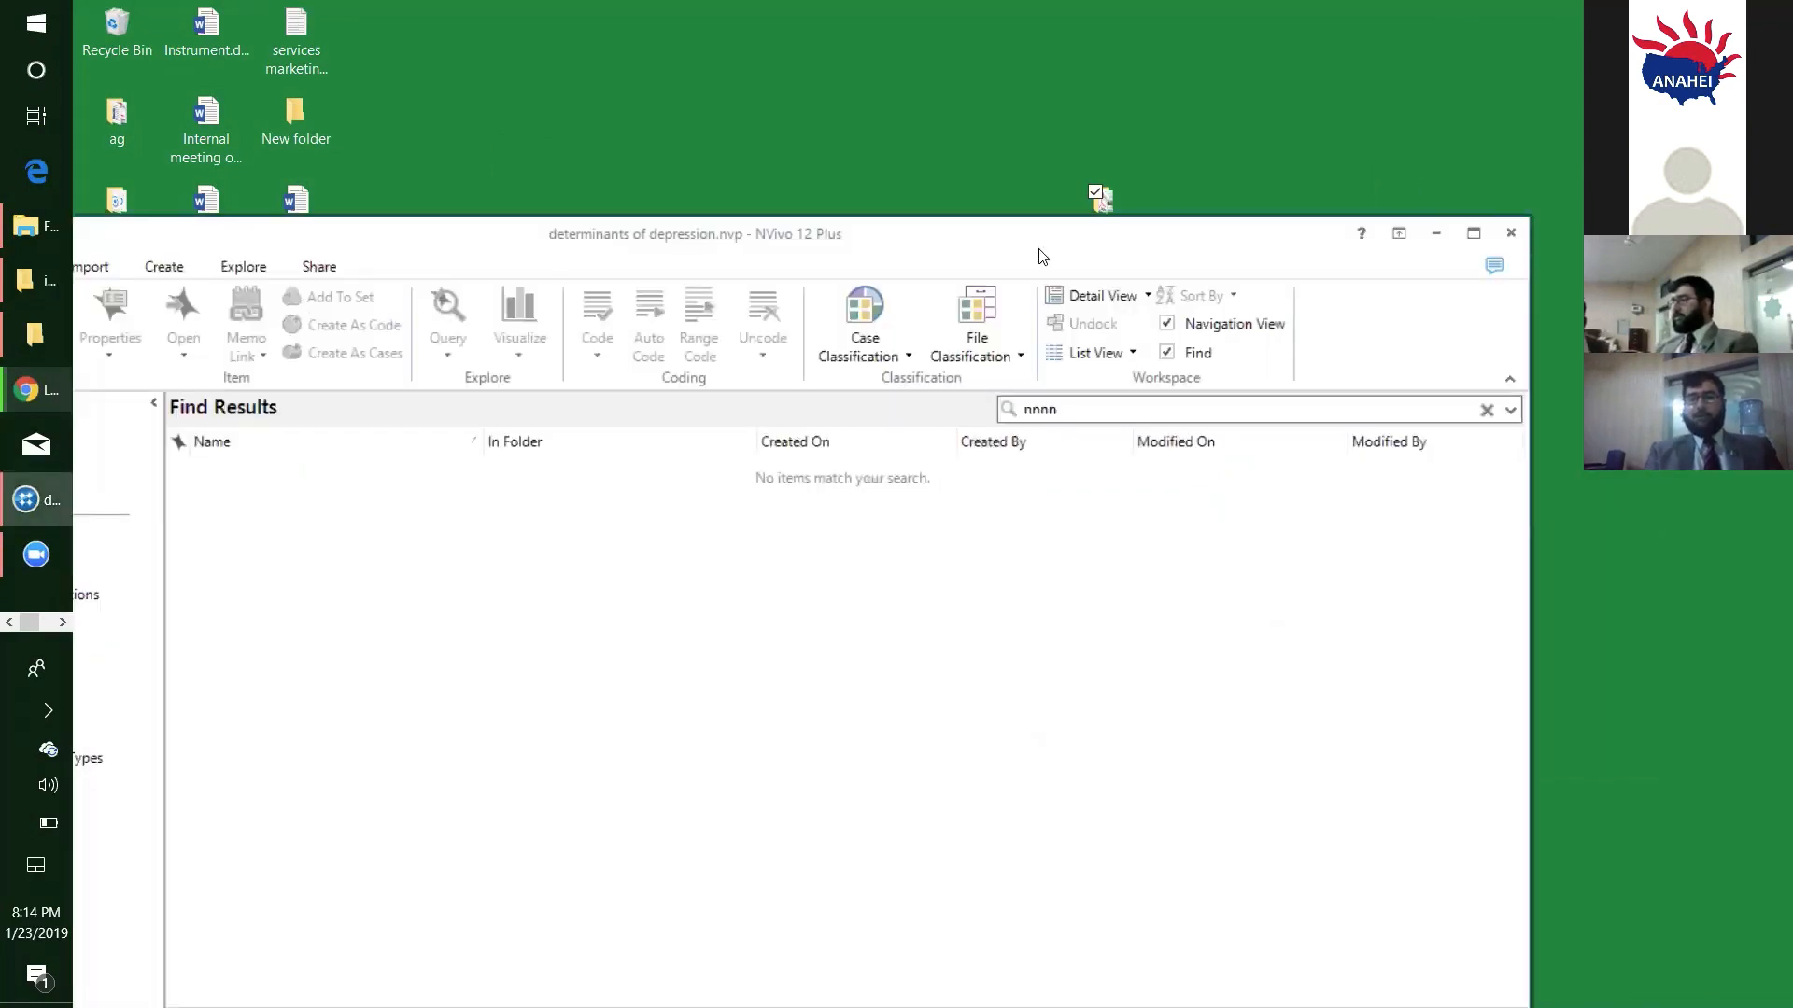
drag(1043, 256, 1242, 186)
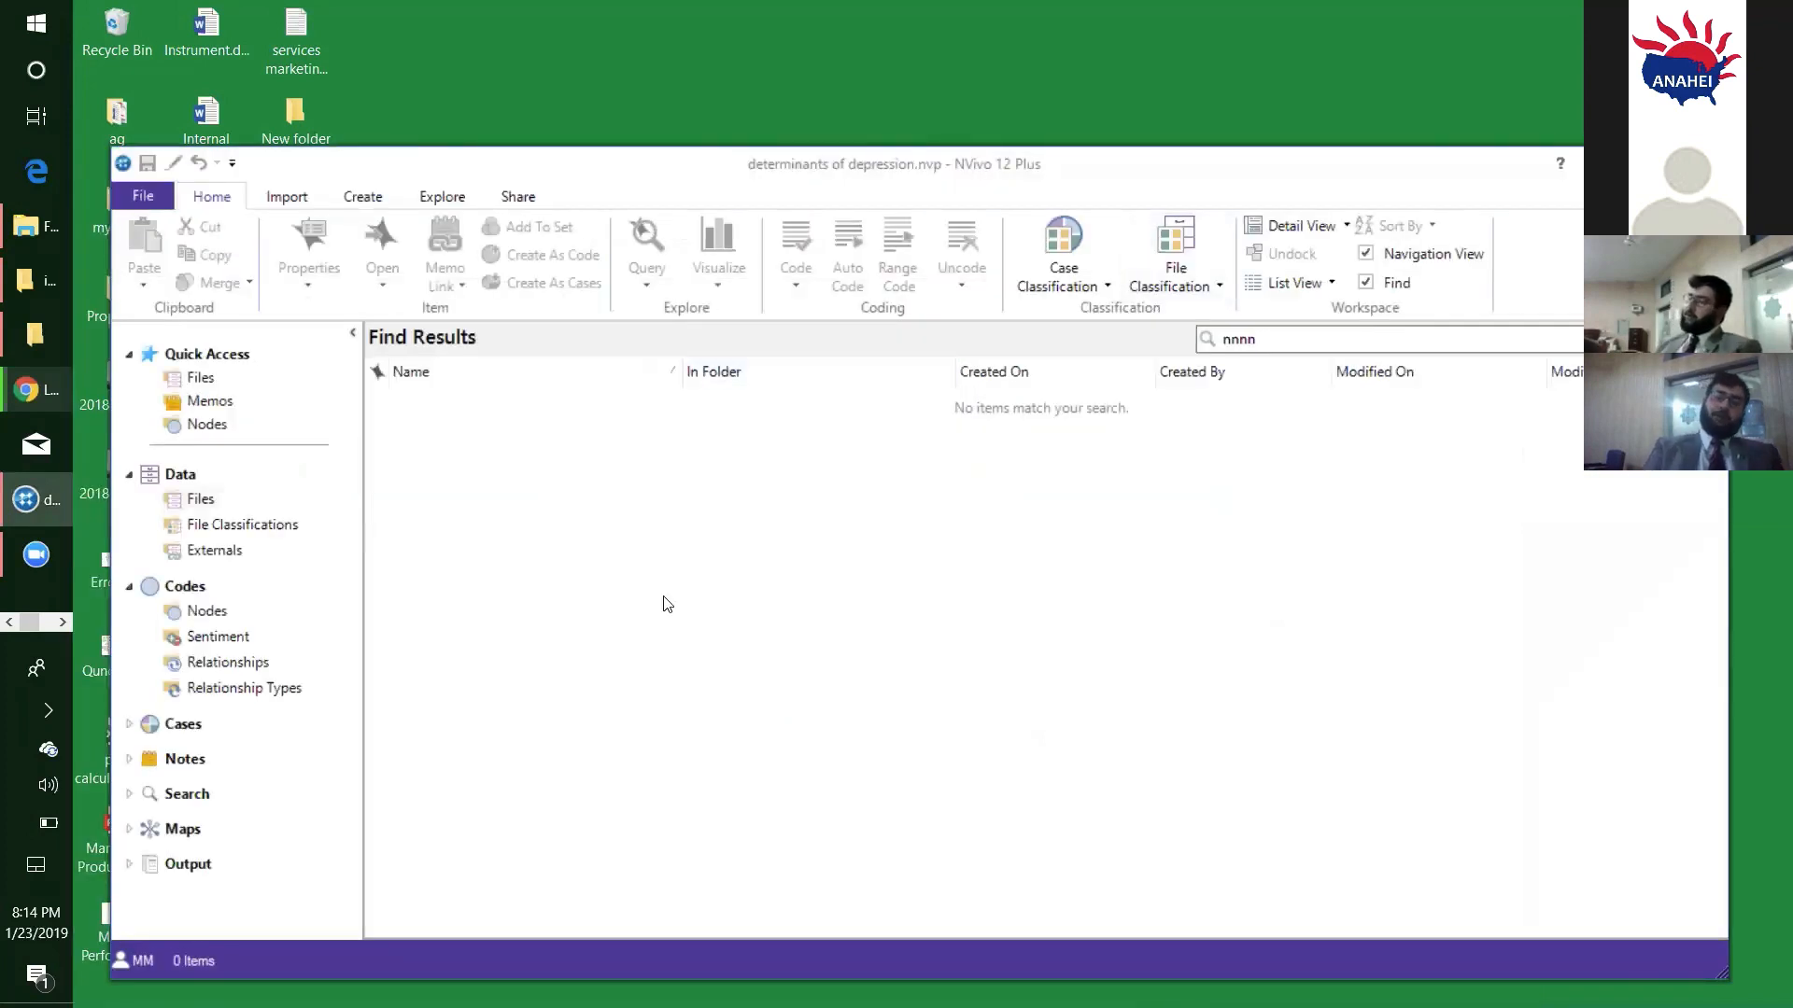
- Create a folder named "Field Notes" under Files in the project's Data section
right_click(200, 505)
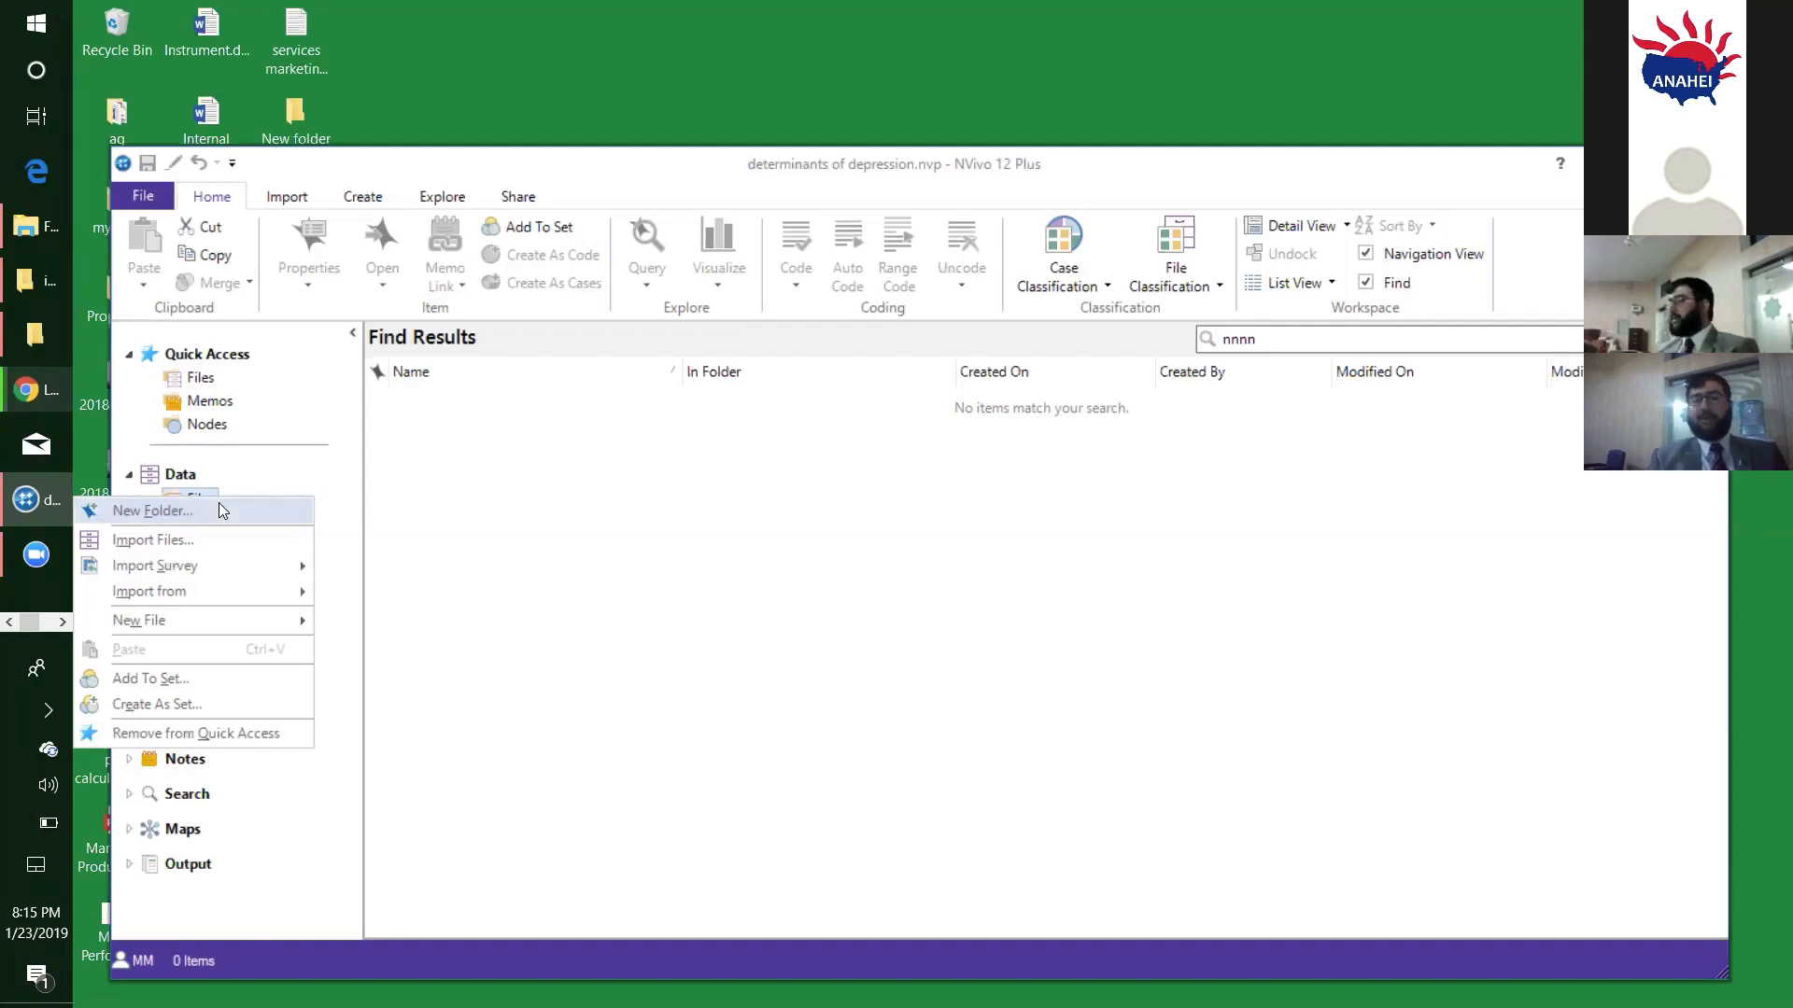
click(218, 511)
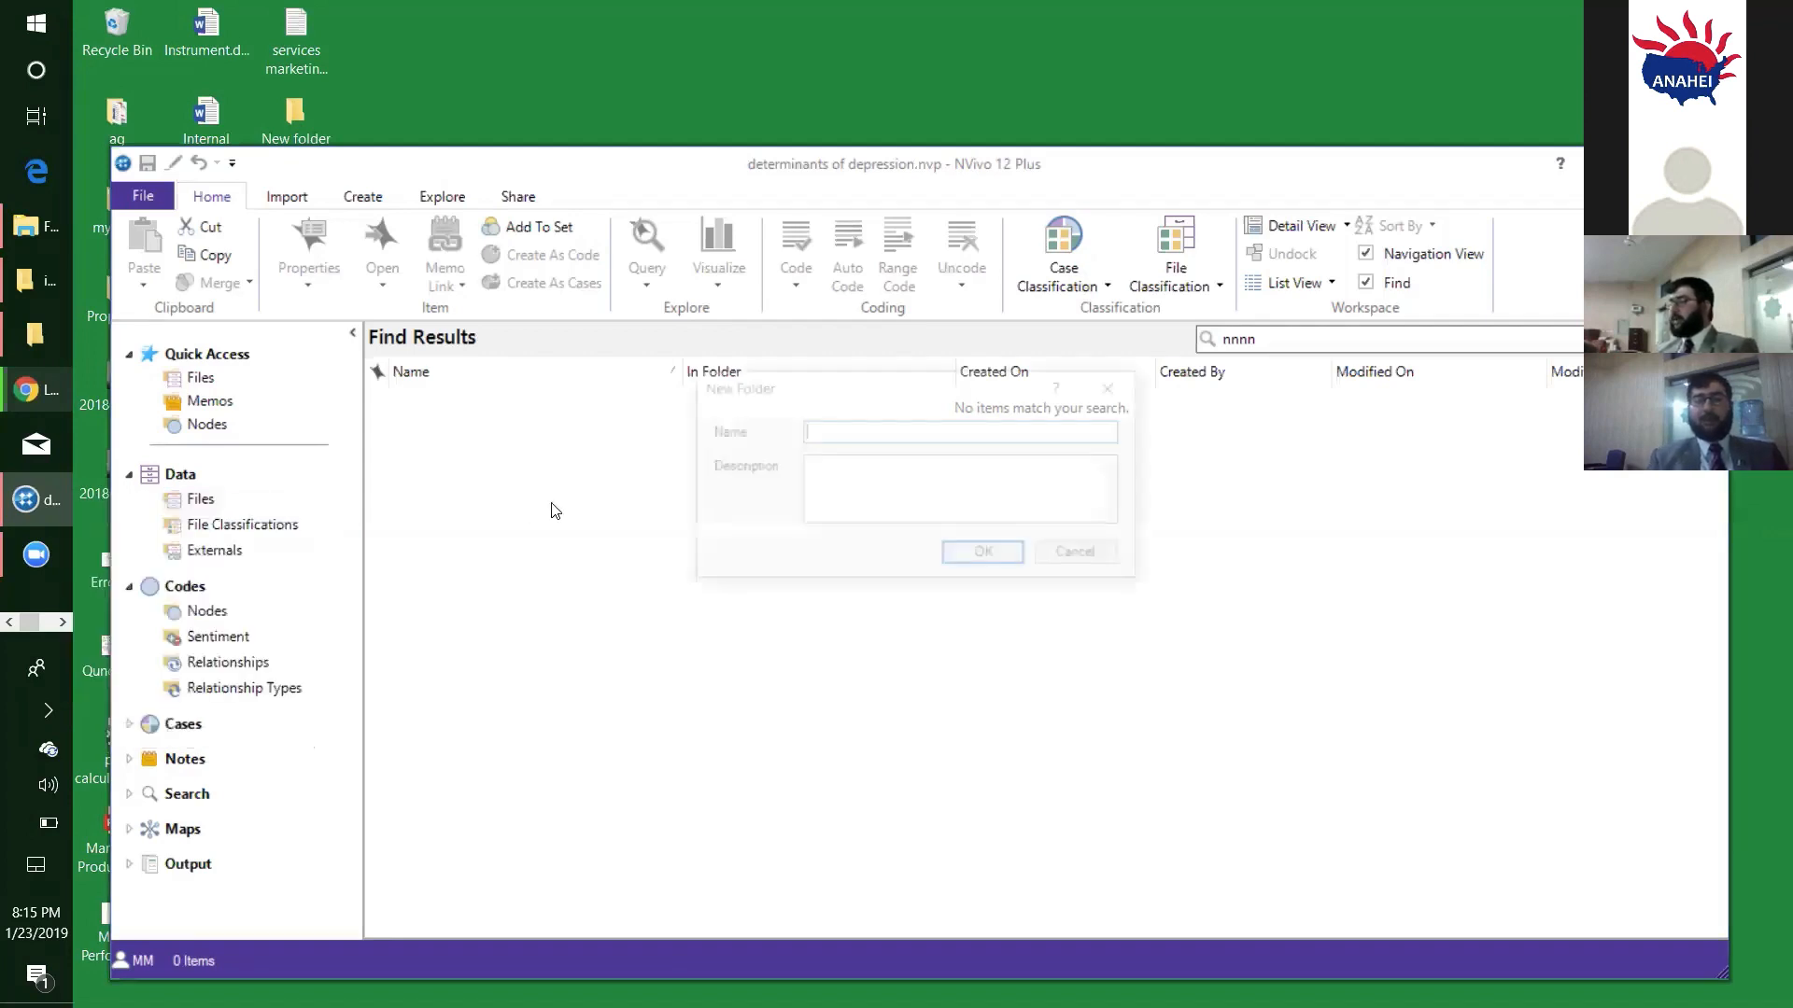
drag(761, 403, 640, 420)
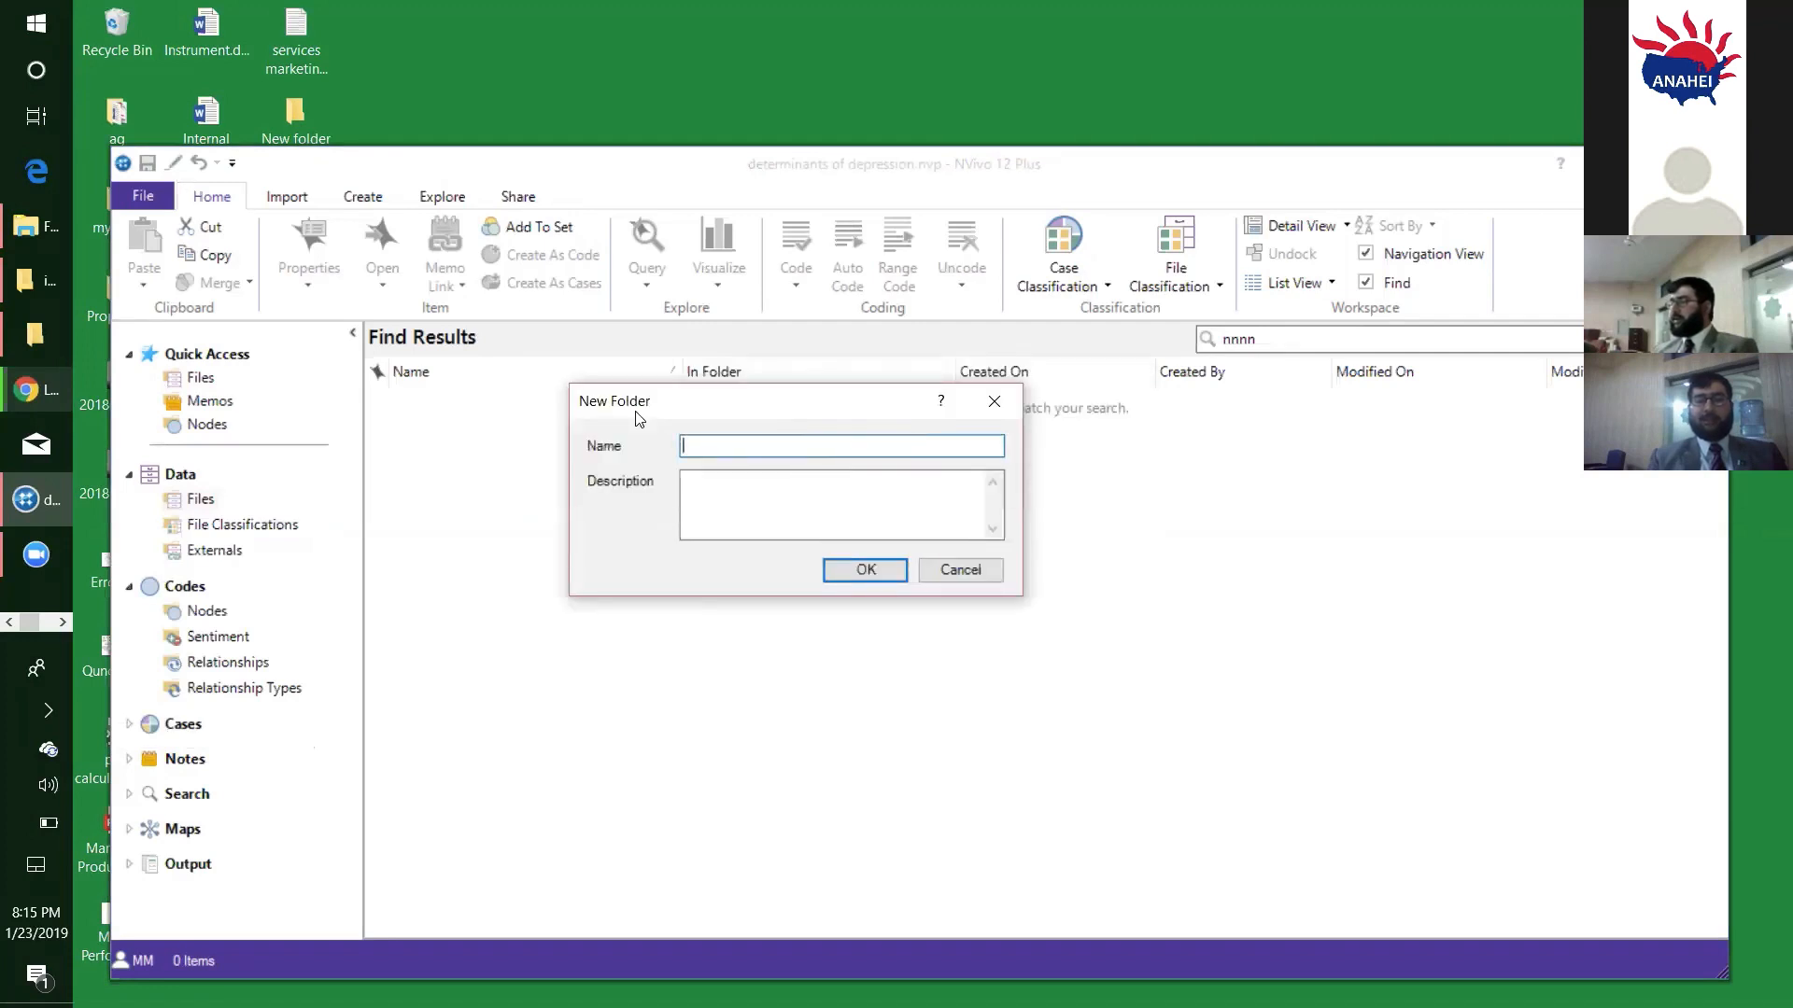
drag(638, 404, 642, 452)
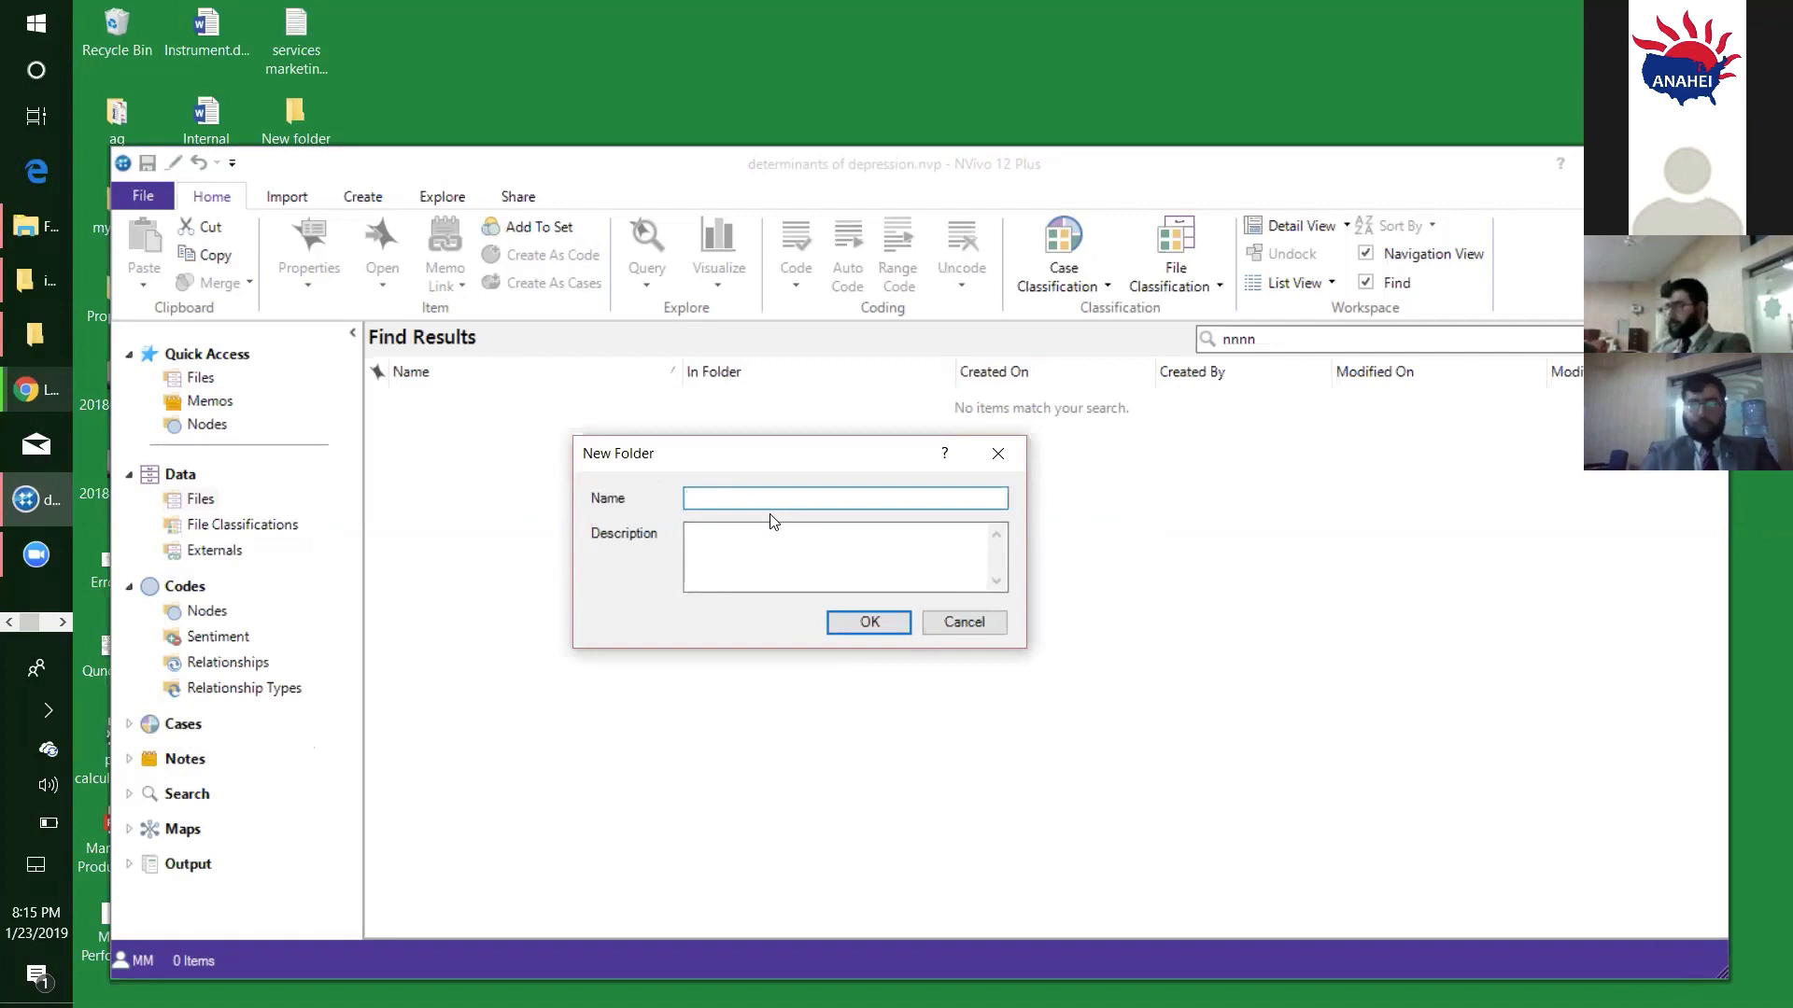
text(Note)
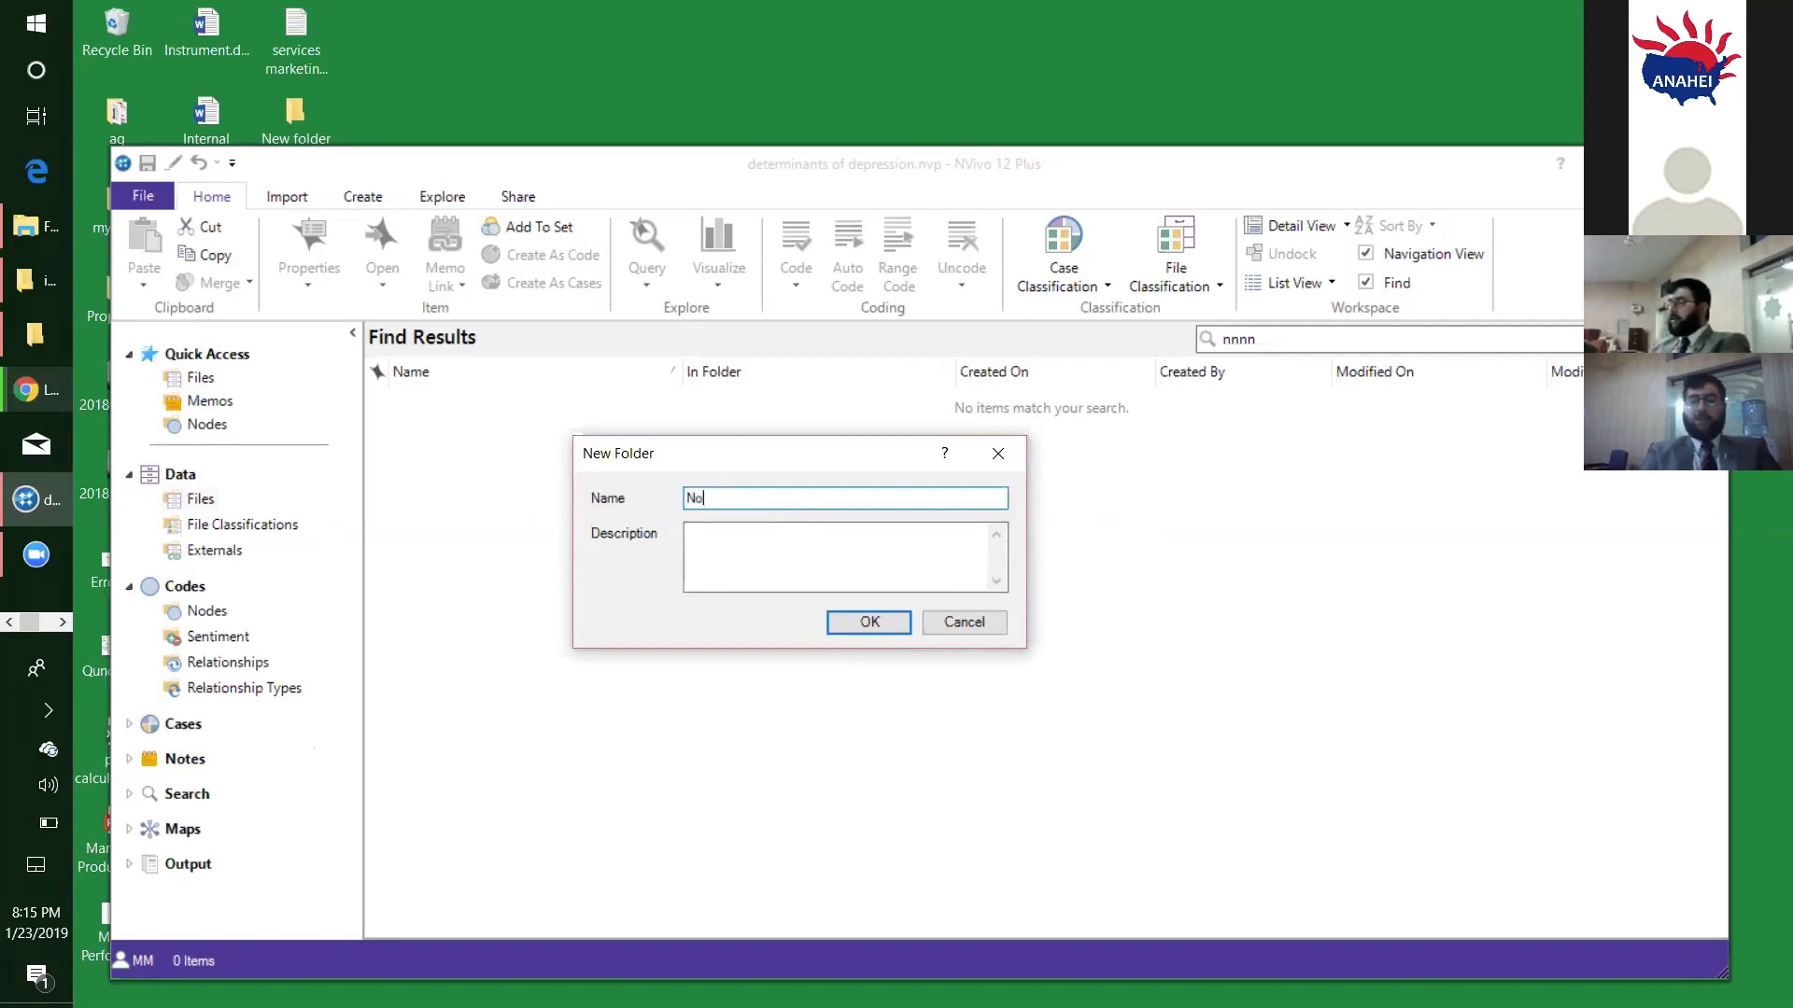
key(BackSpace)
key(BackSpace)
key(BackSpace)
key(BackSpace)
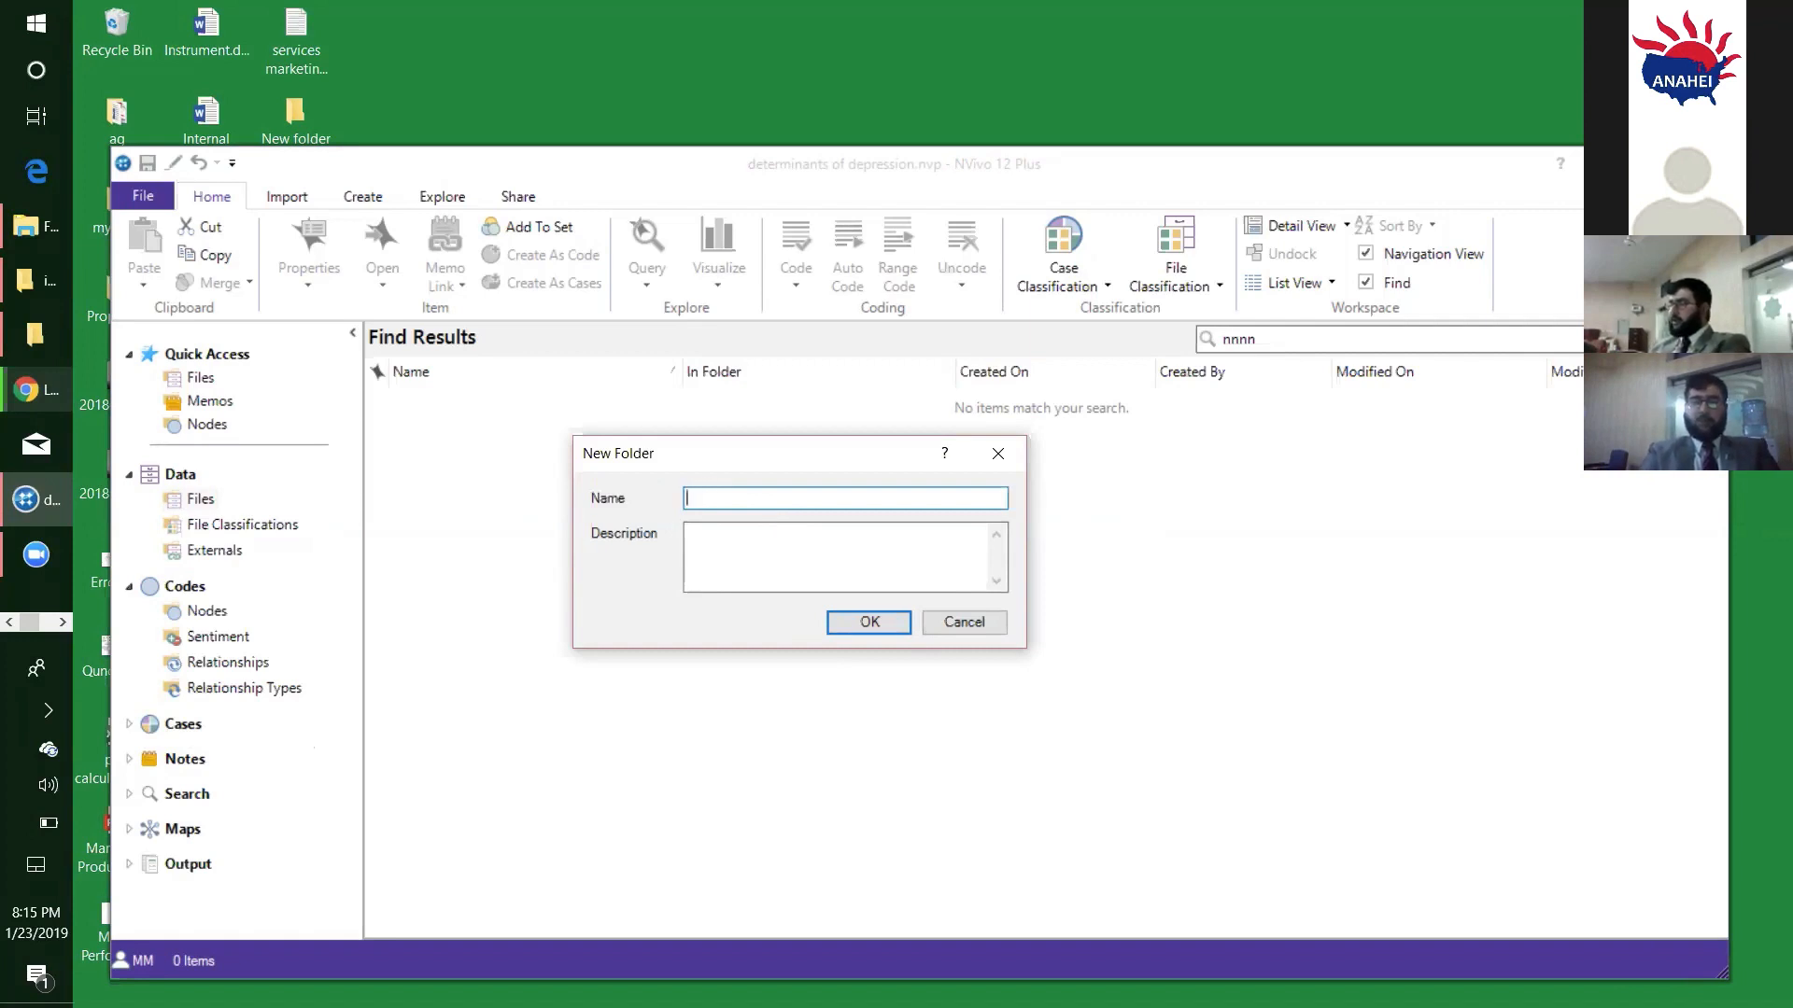
text(Field Notes)
click(851, 631)
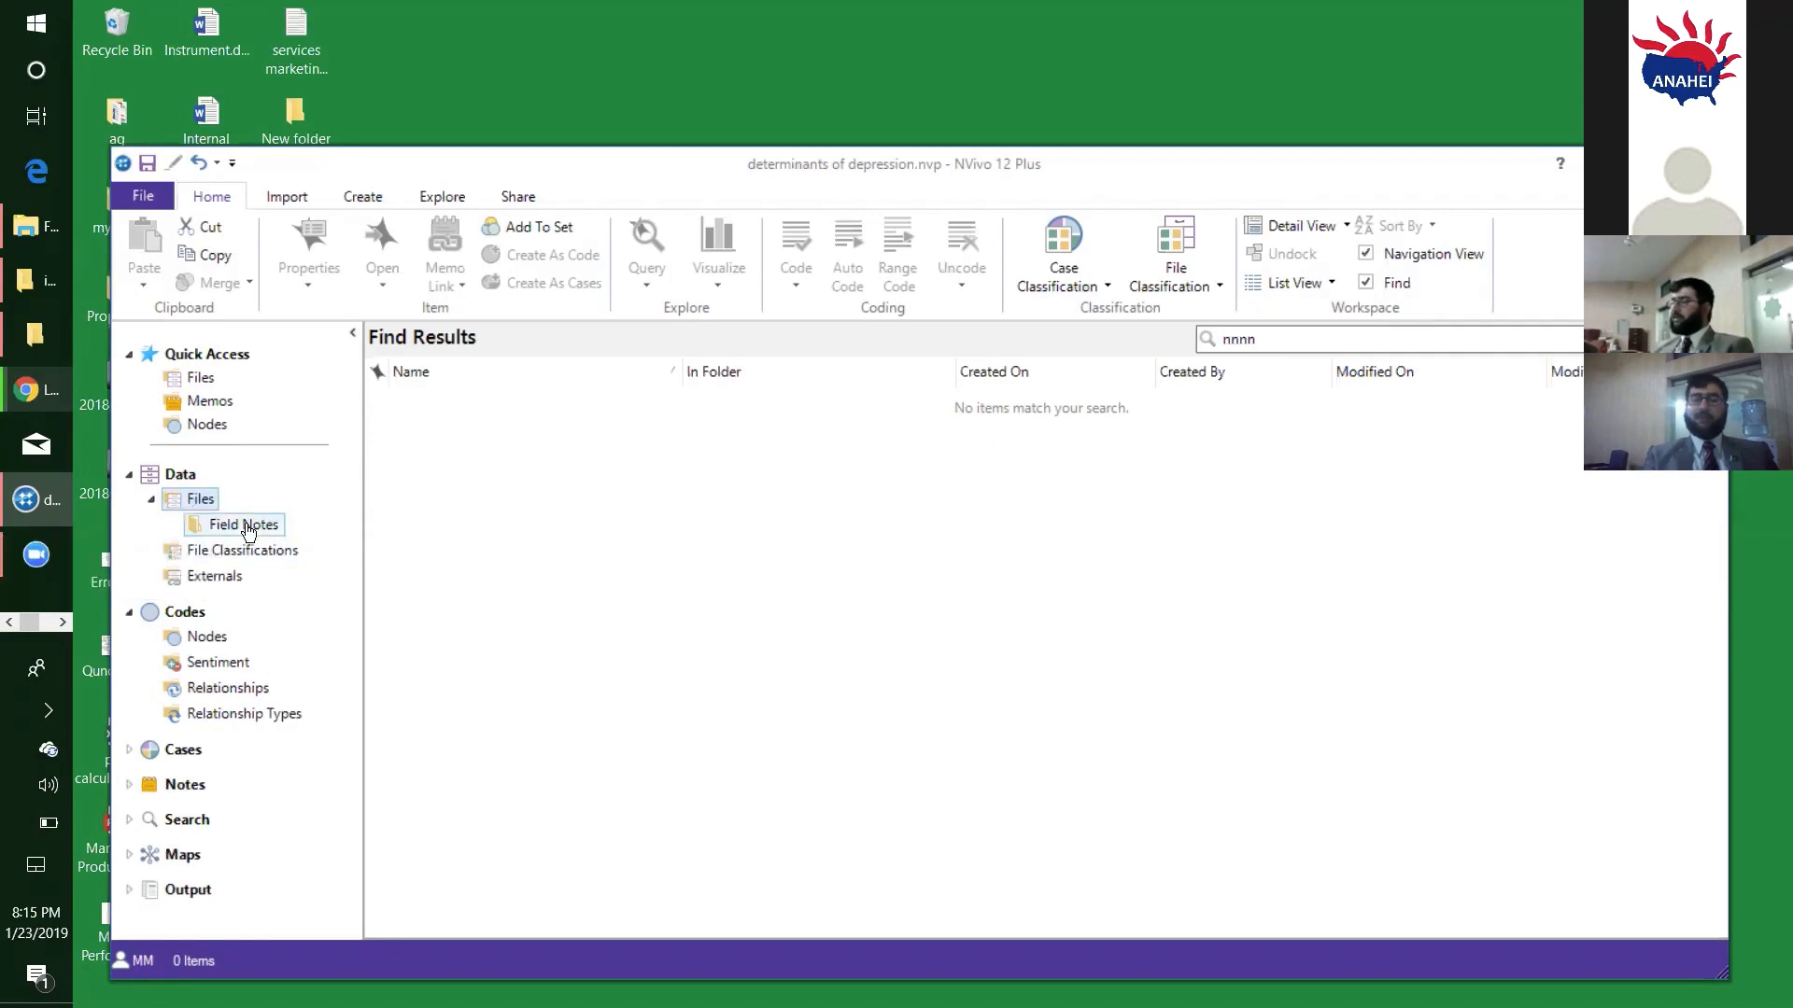
- Create a folder named "Interviews" under Files in the Data section
right_click(191, 500)
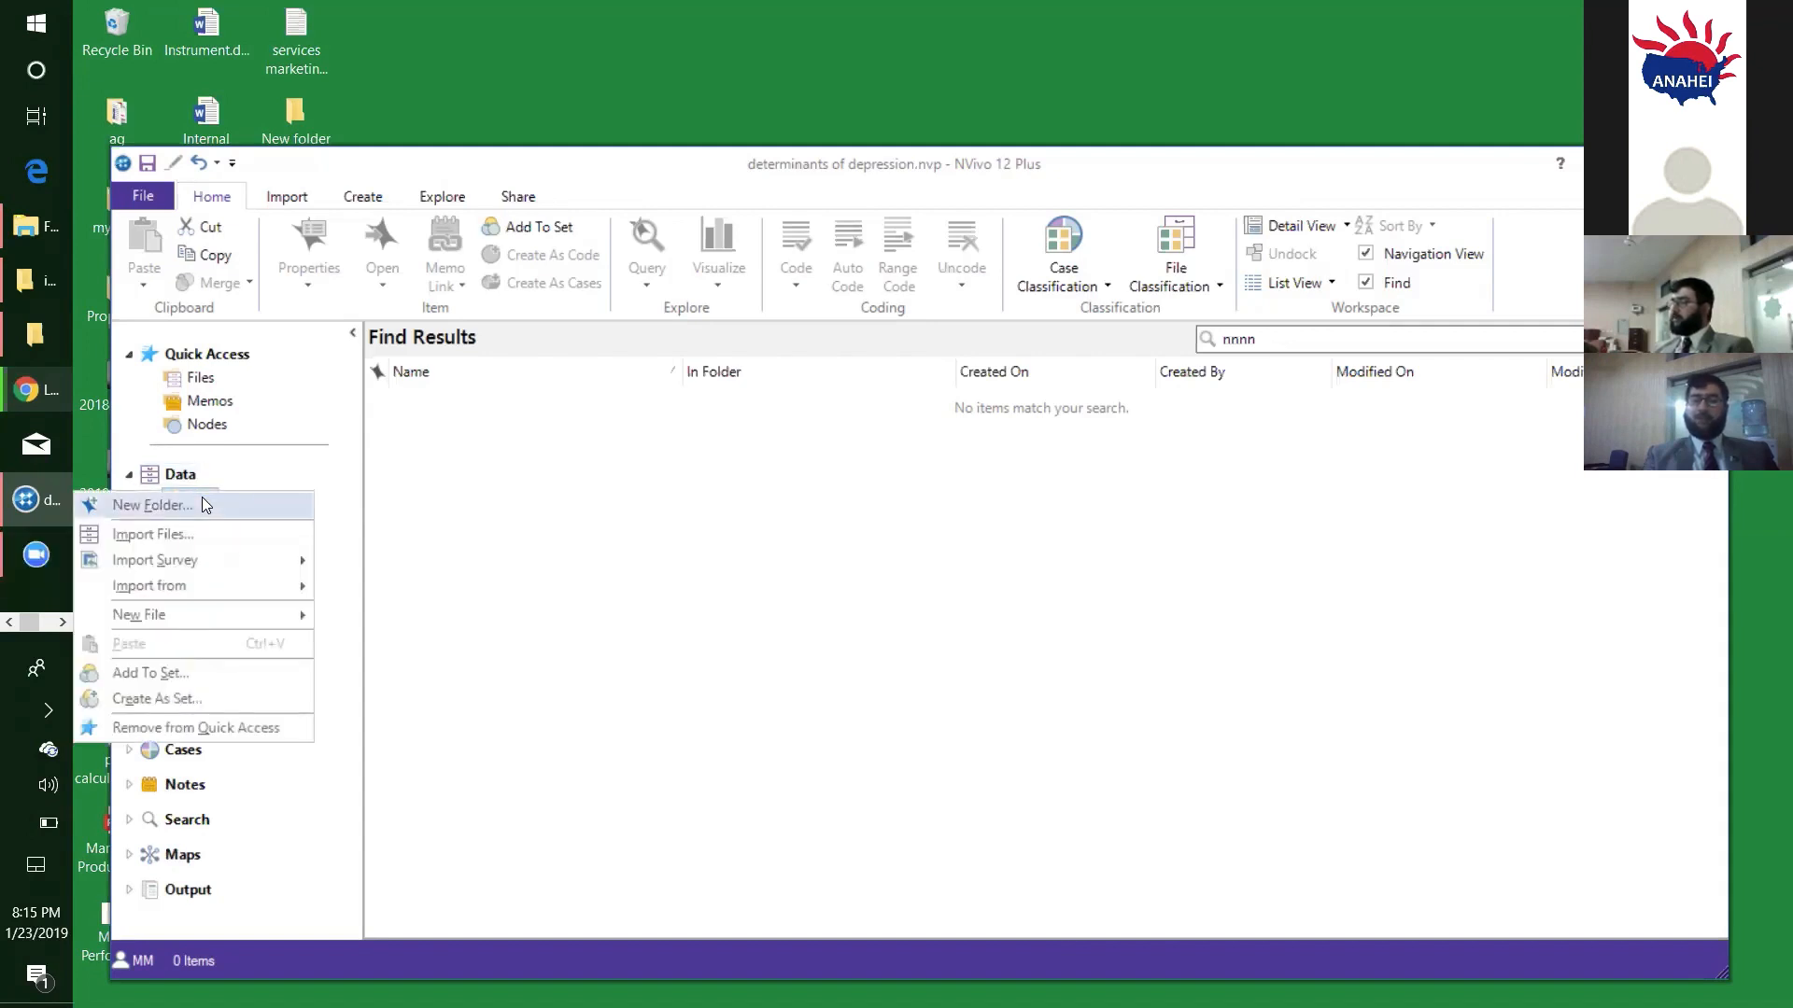
click(205, 506)
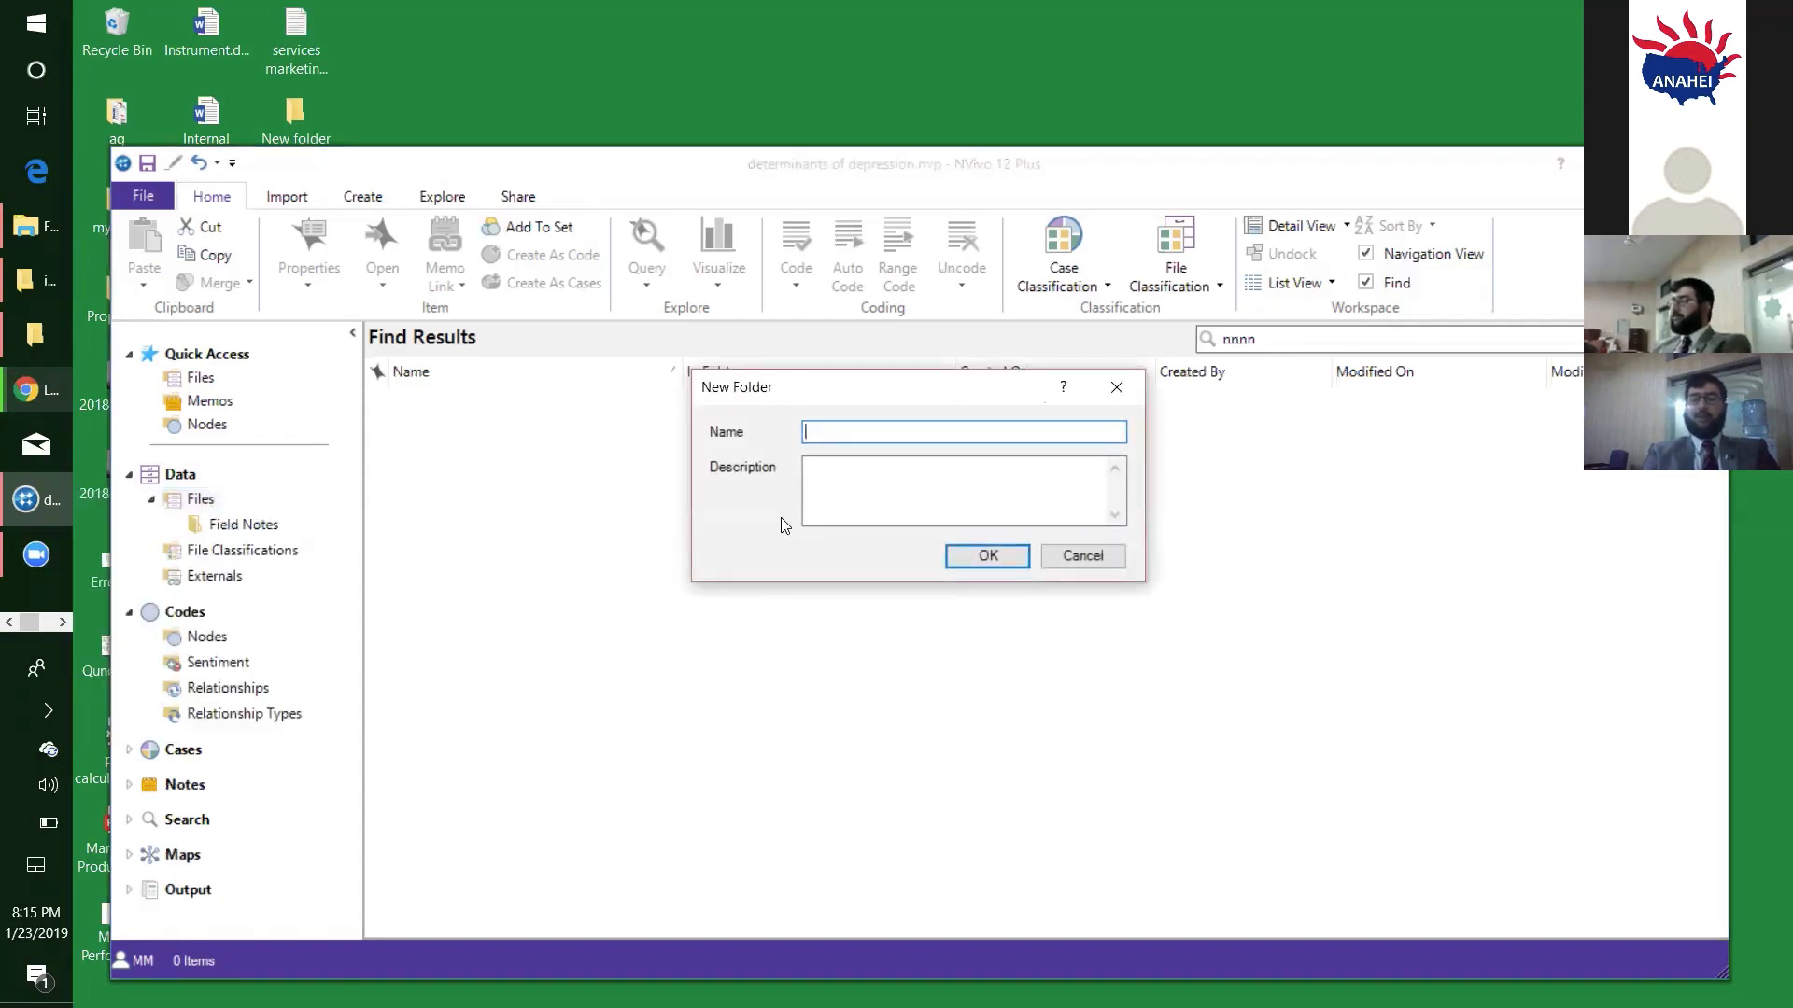
text(Interviews)
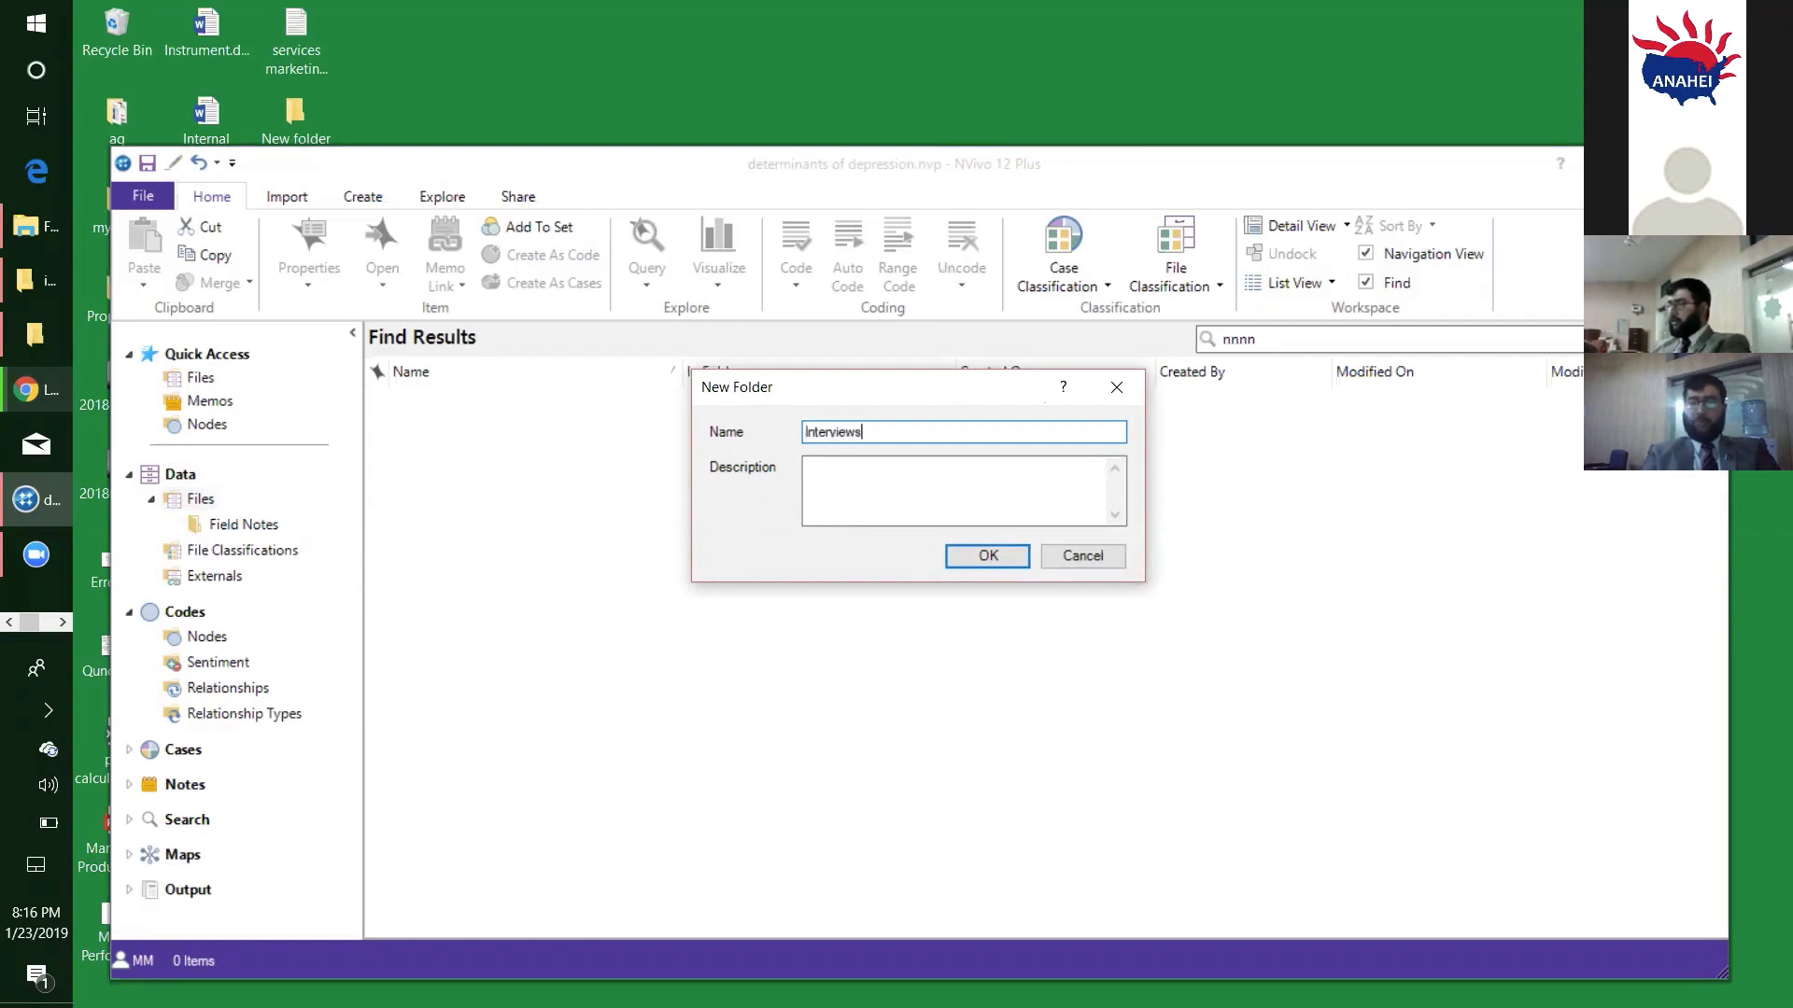
click(979, 558)
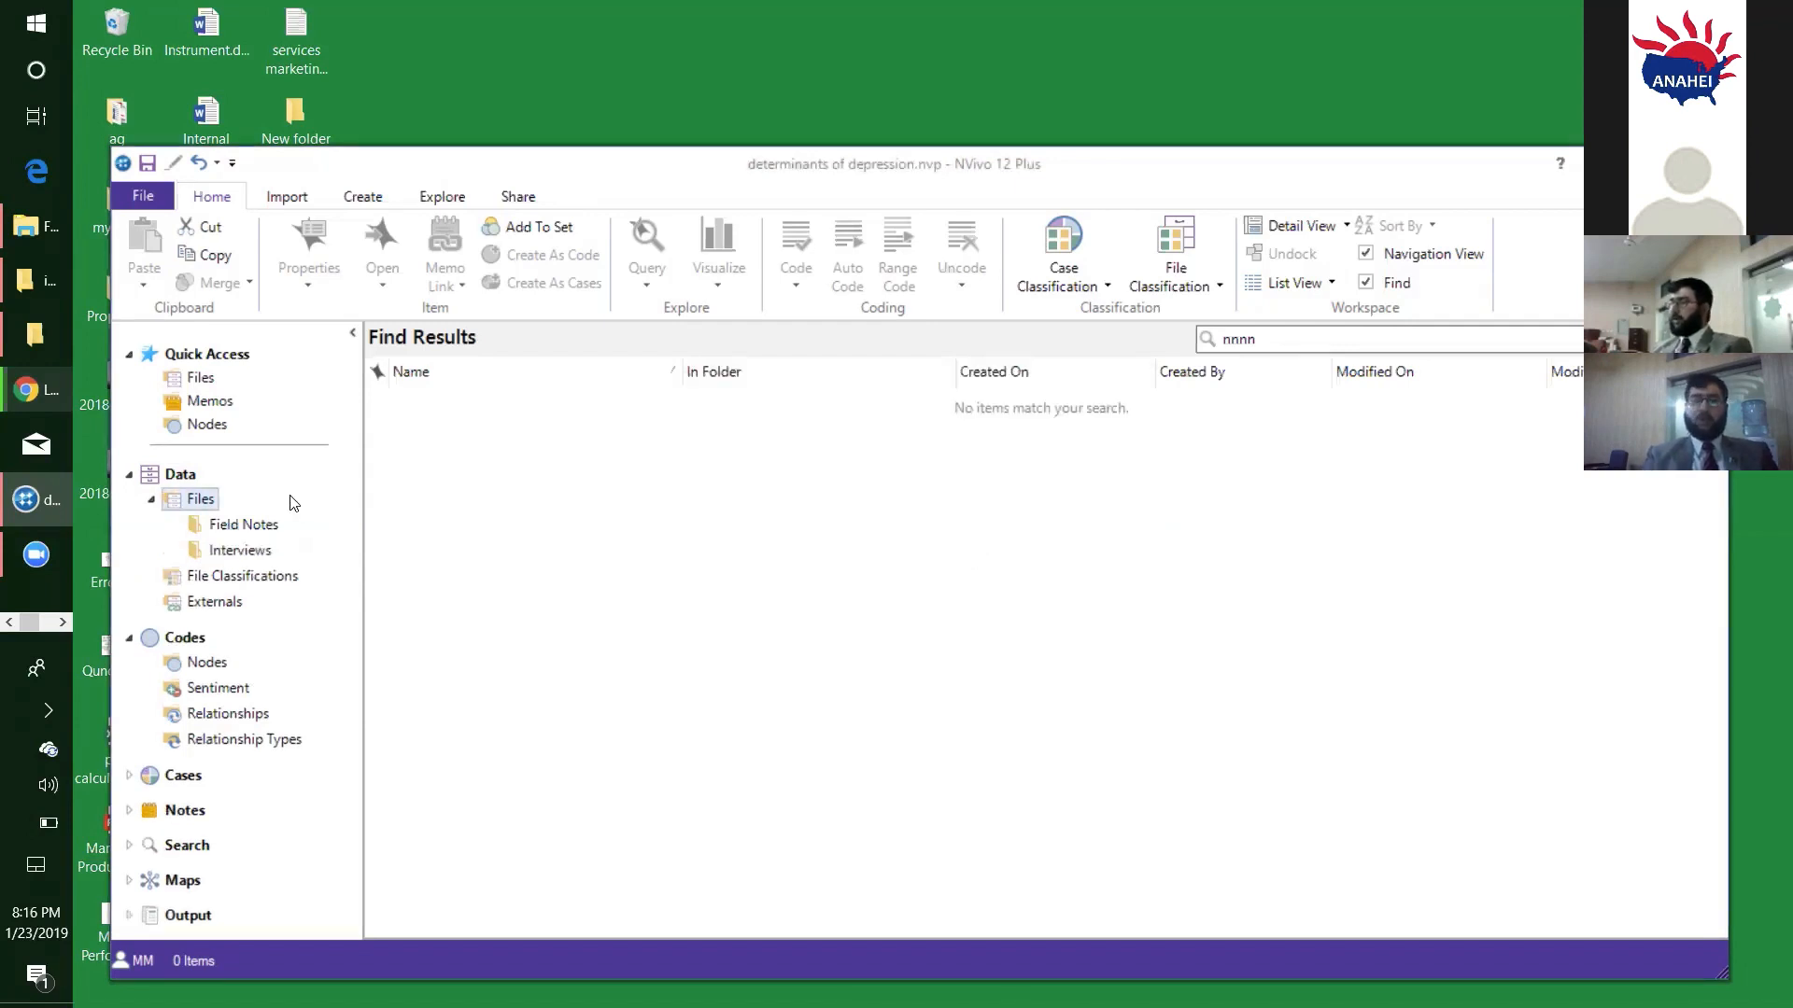
- Create a folder named "Pictures" under Files in the Data section
right_click(206, 505)
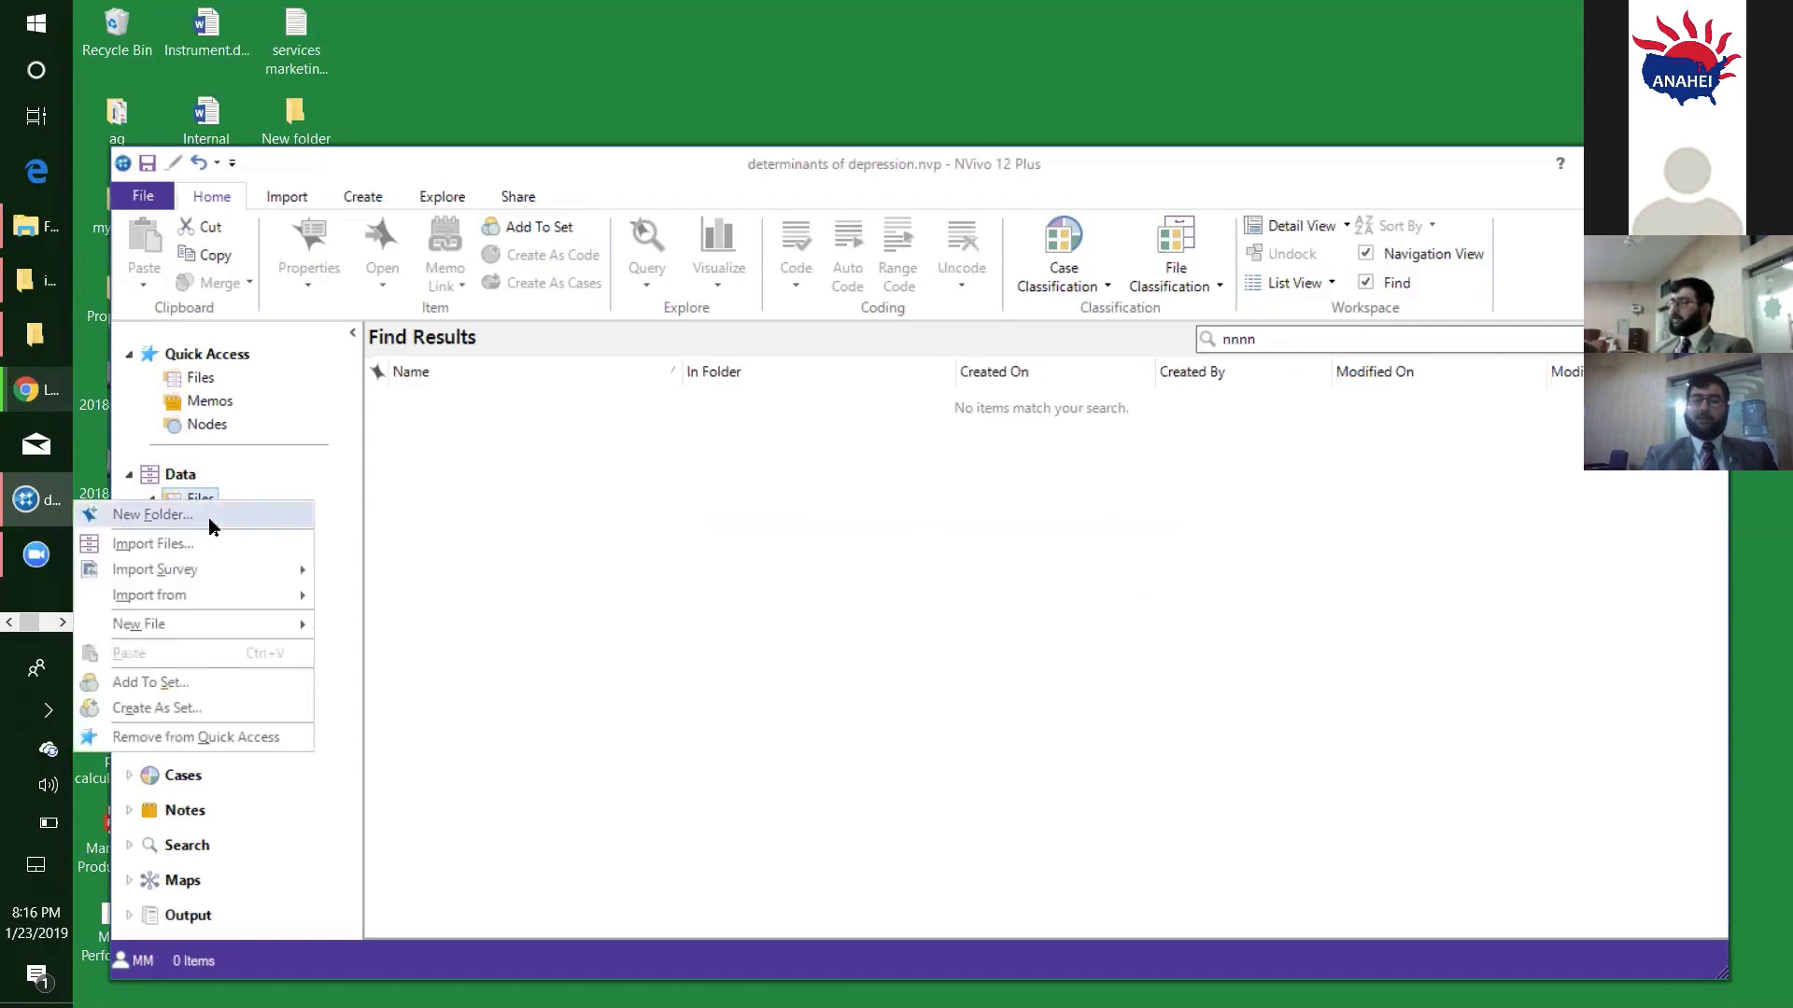
click(215, 523)
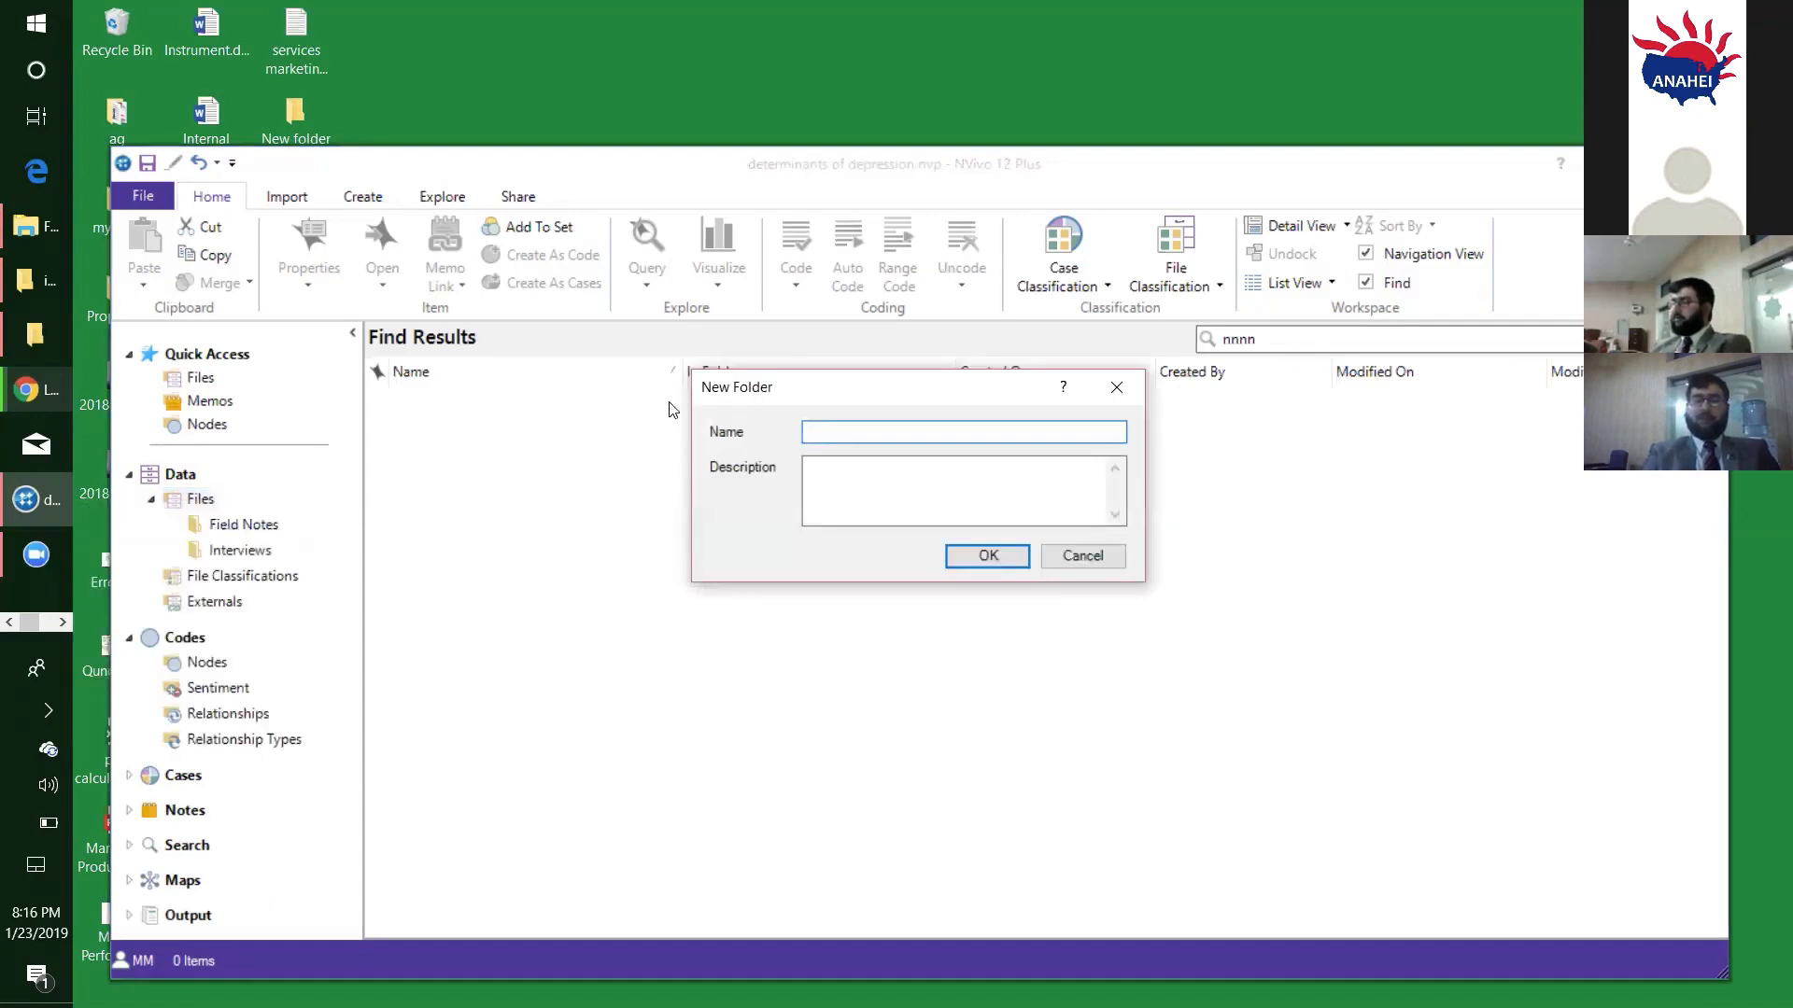
text(Pic)
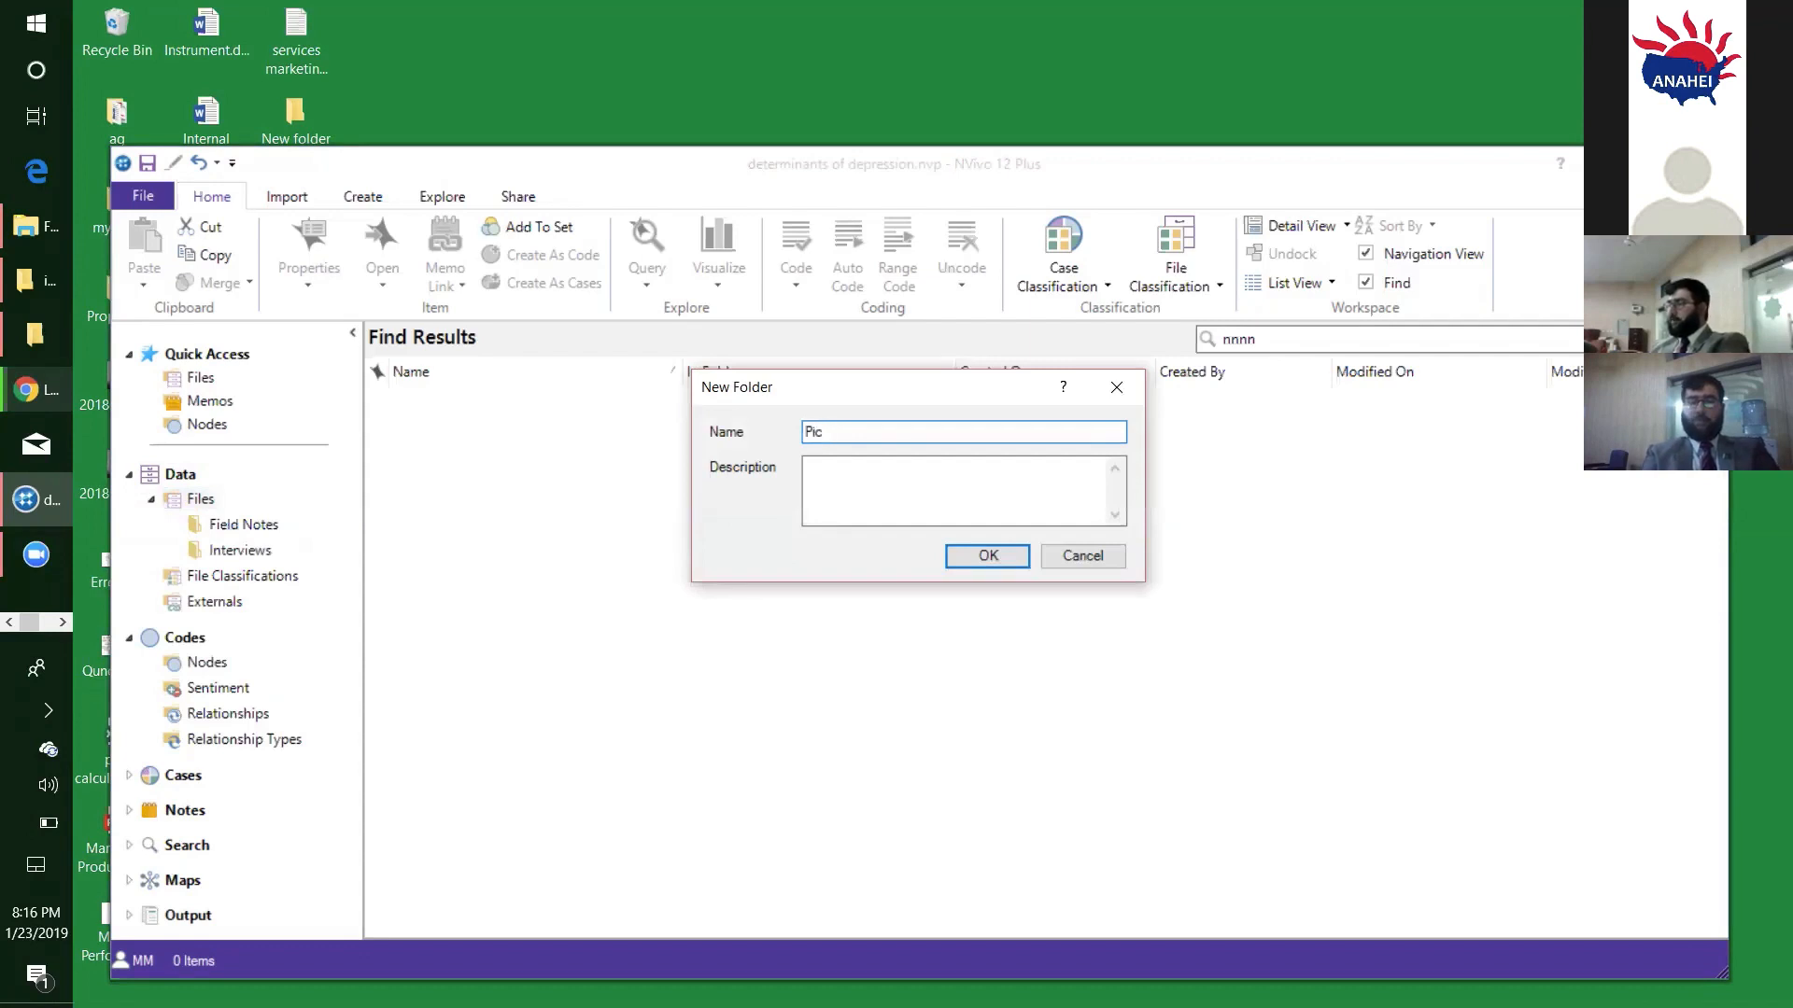
text(tures)
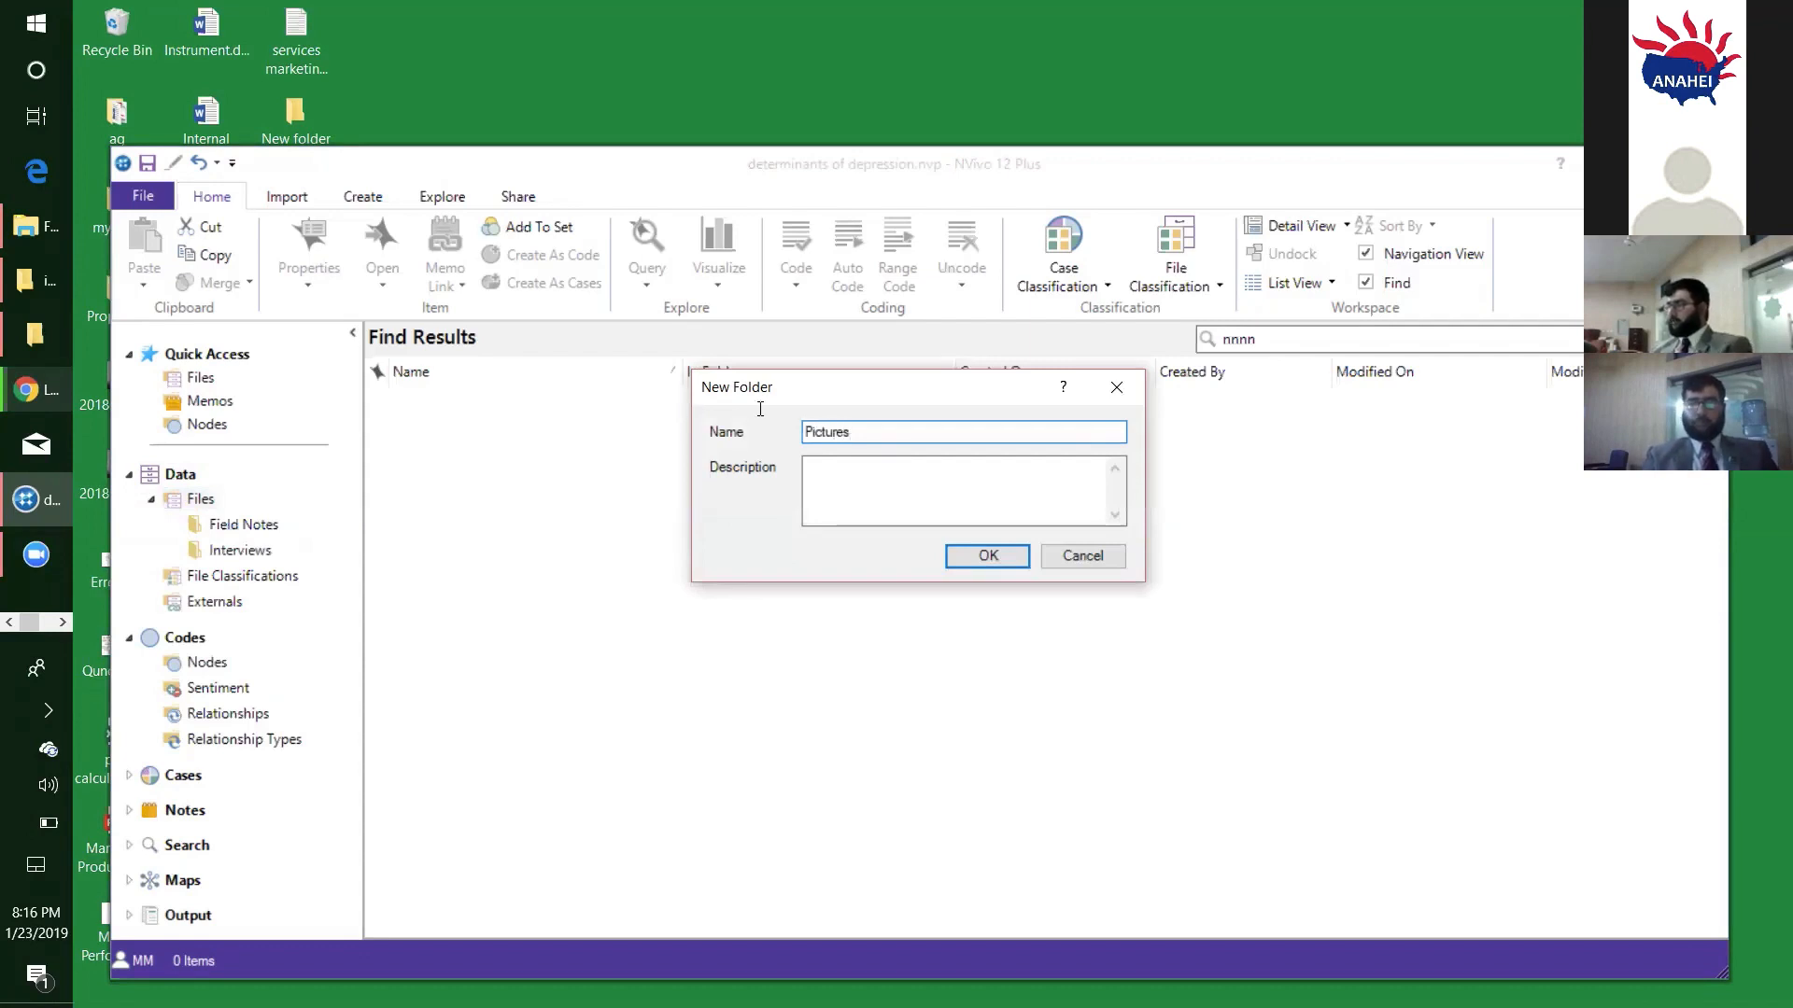
click(976, 556)
- Create a folder named "Focus Group" under Files in the Data section
right_click(186, 508)
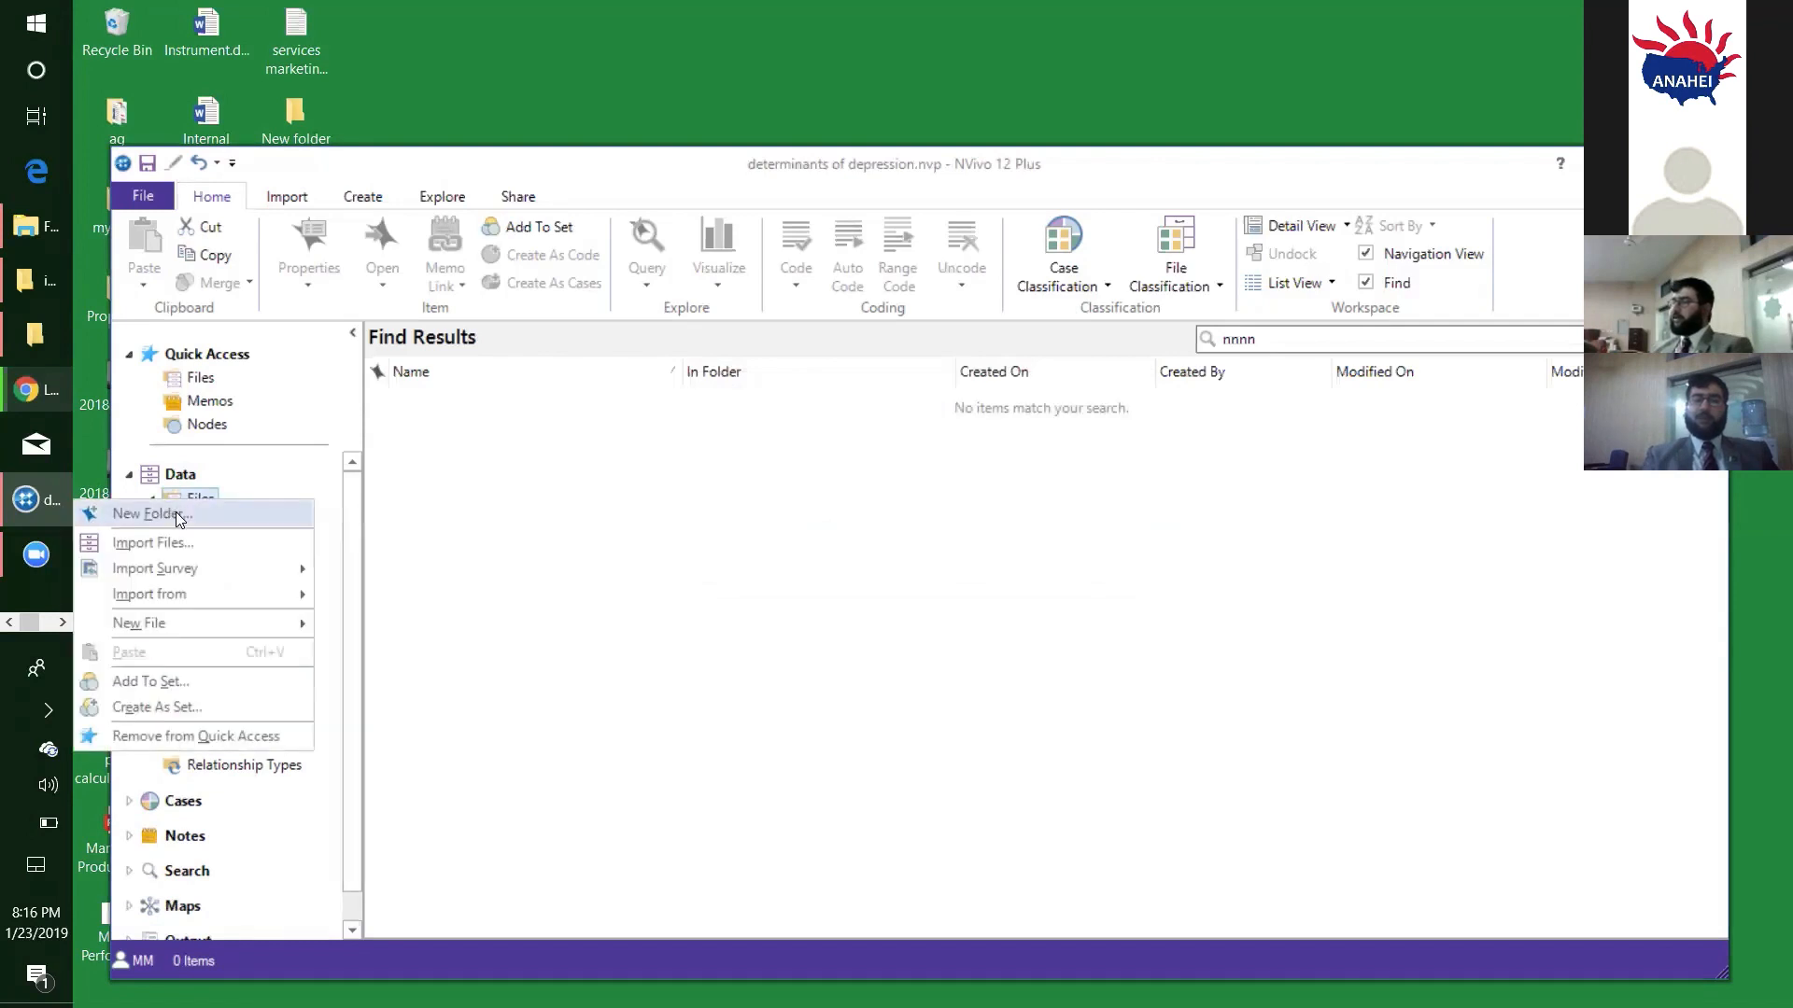
click(176, 514)
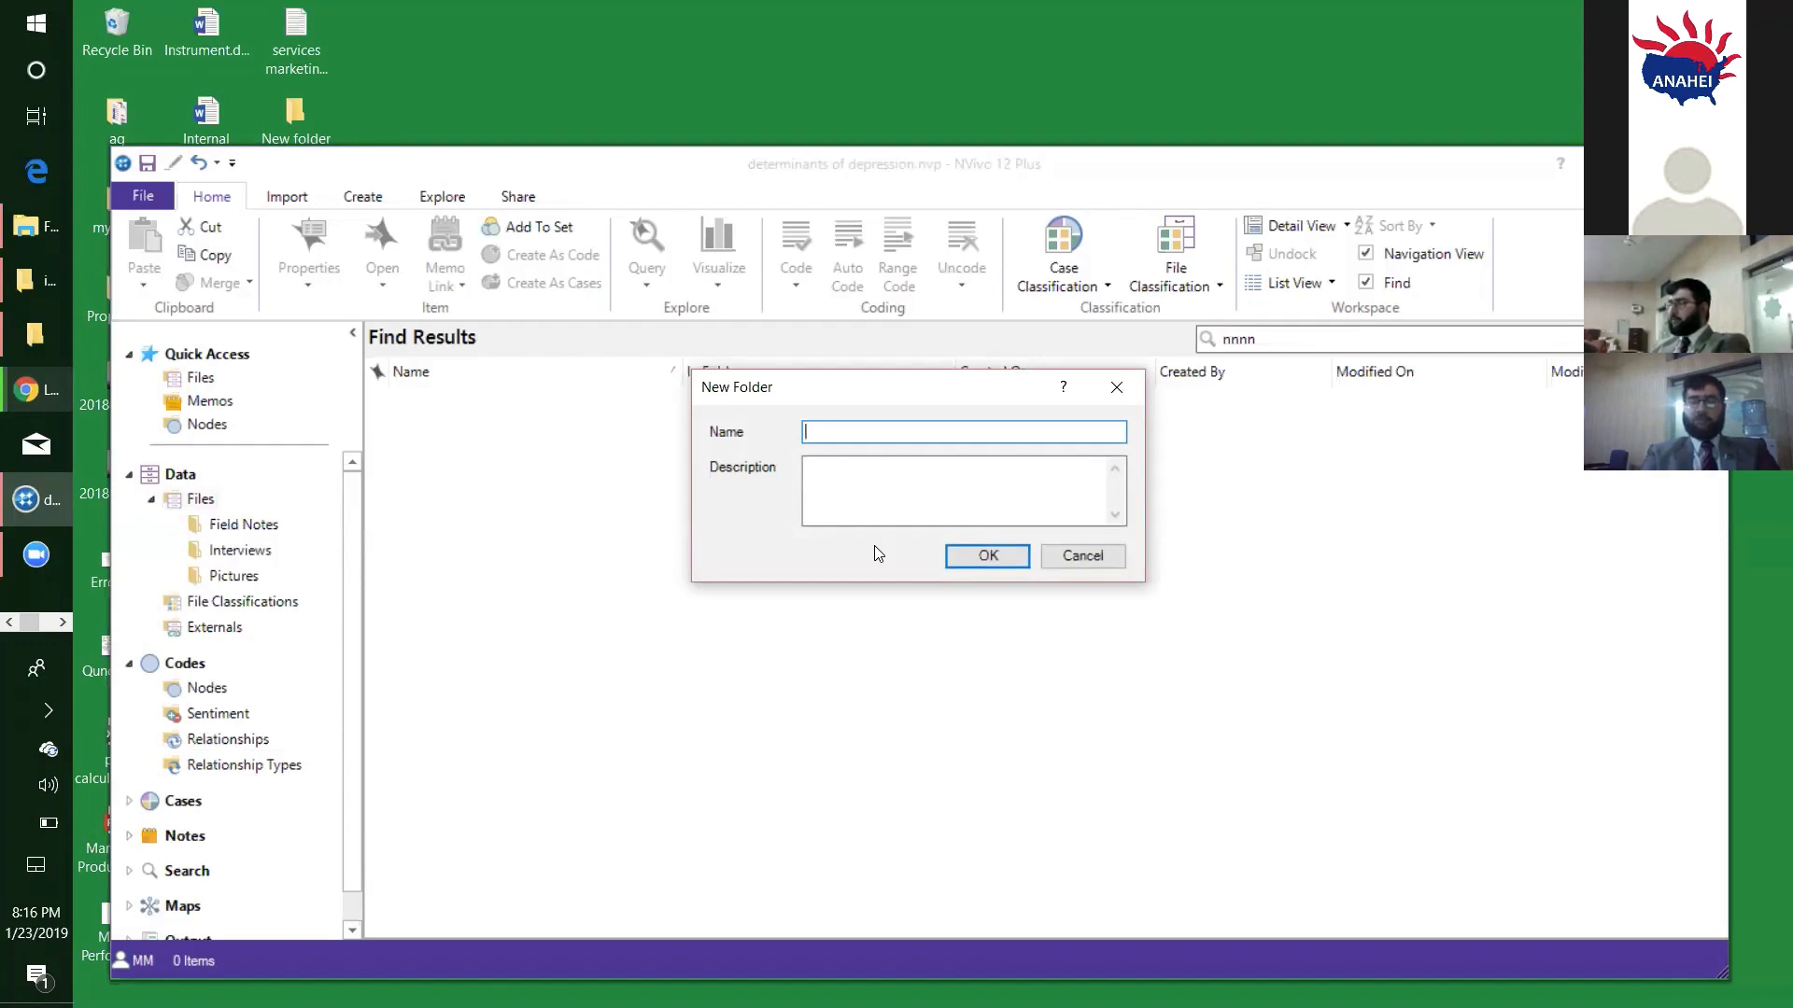
text(Focs)
key(BackSpace)
text(us Group)
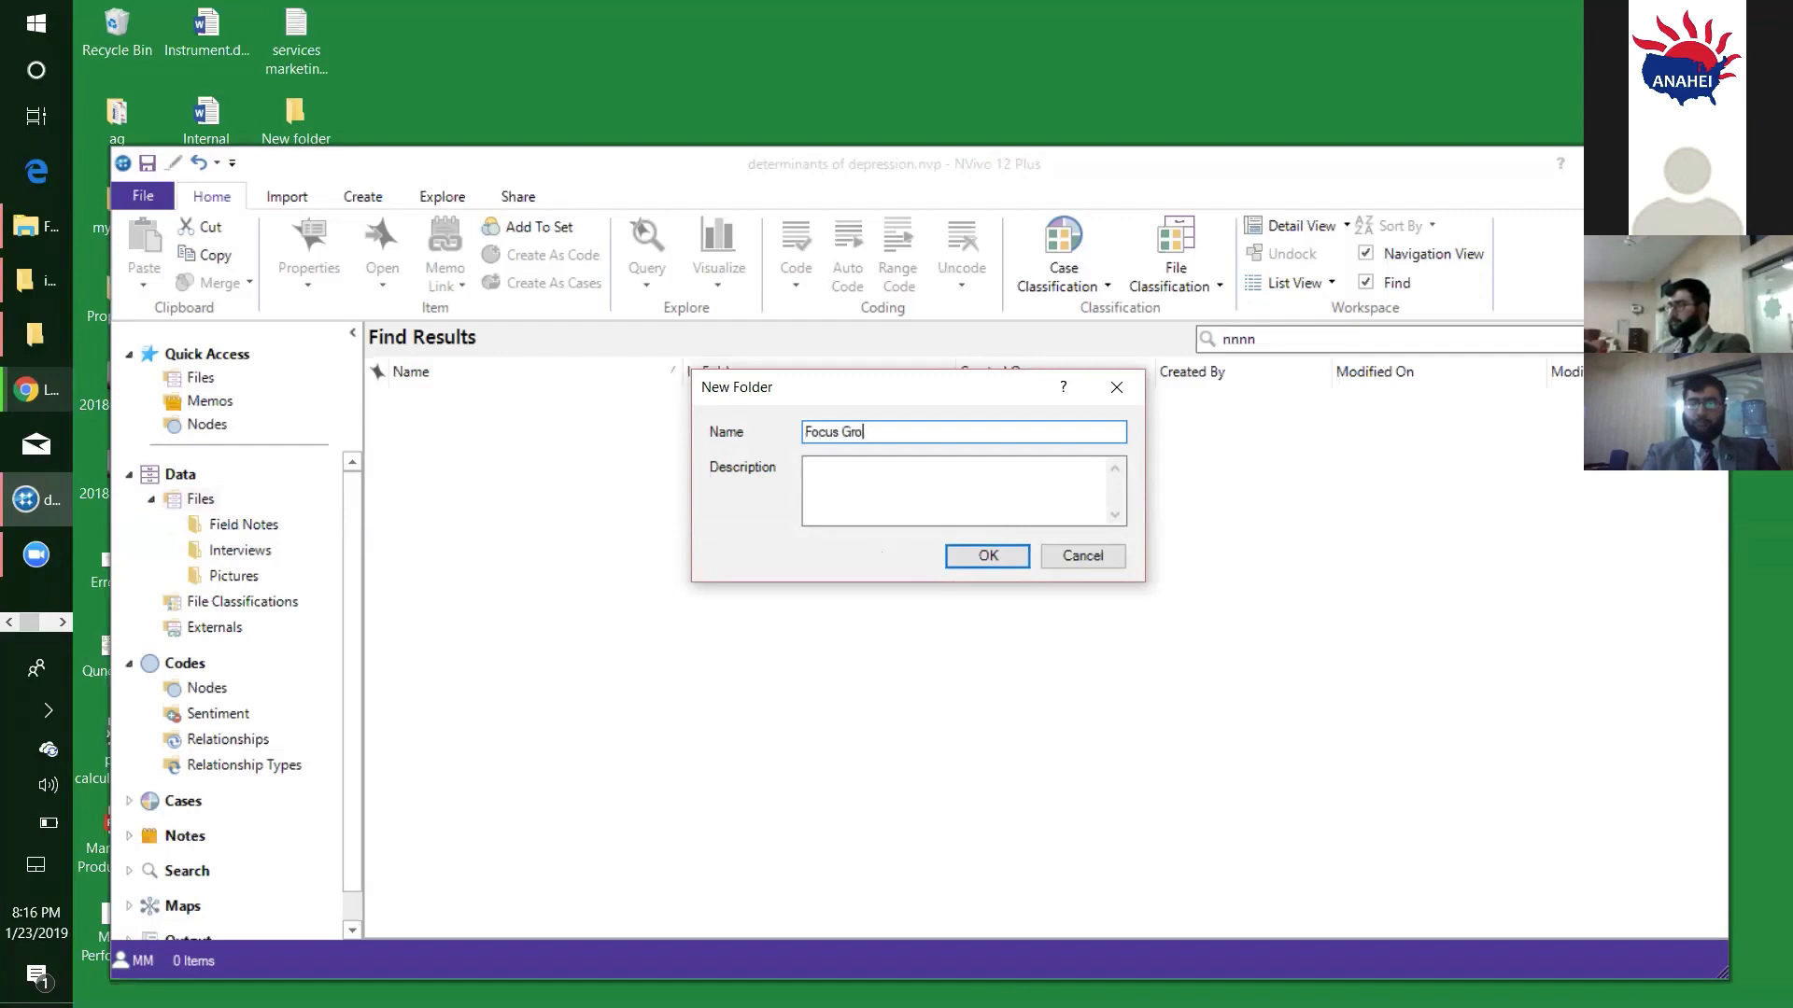
click(1004, 553)
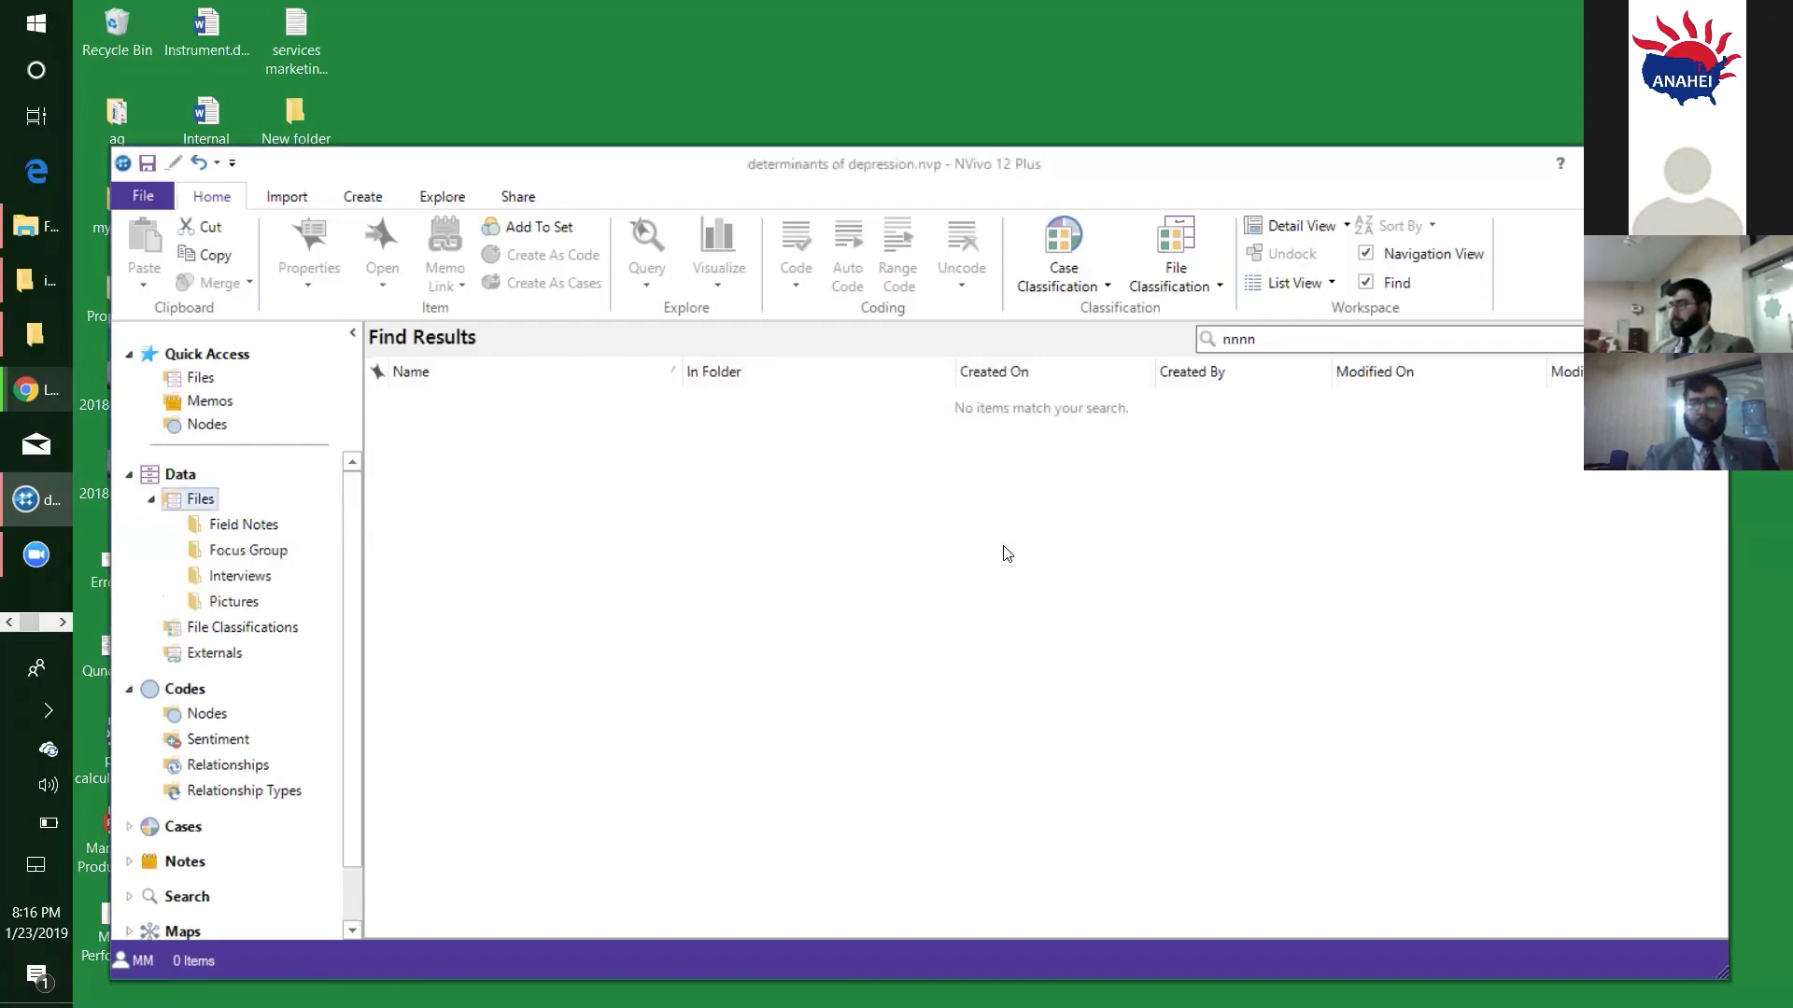
- Import the video Focus Group.wmv from the "focus group discussion" directory into the Field Notes folder, keeping its default properties
click(260, 529)
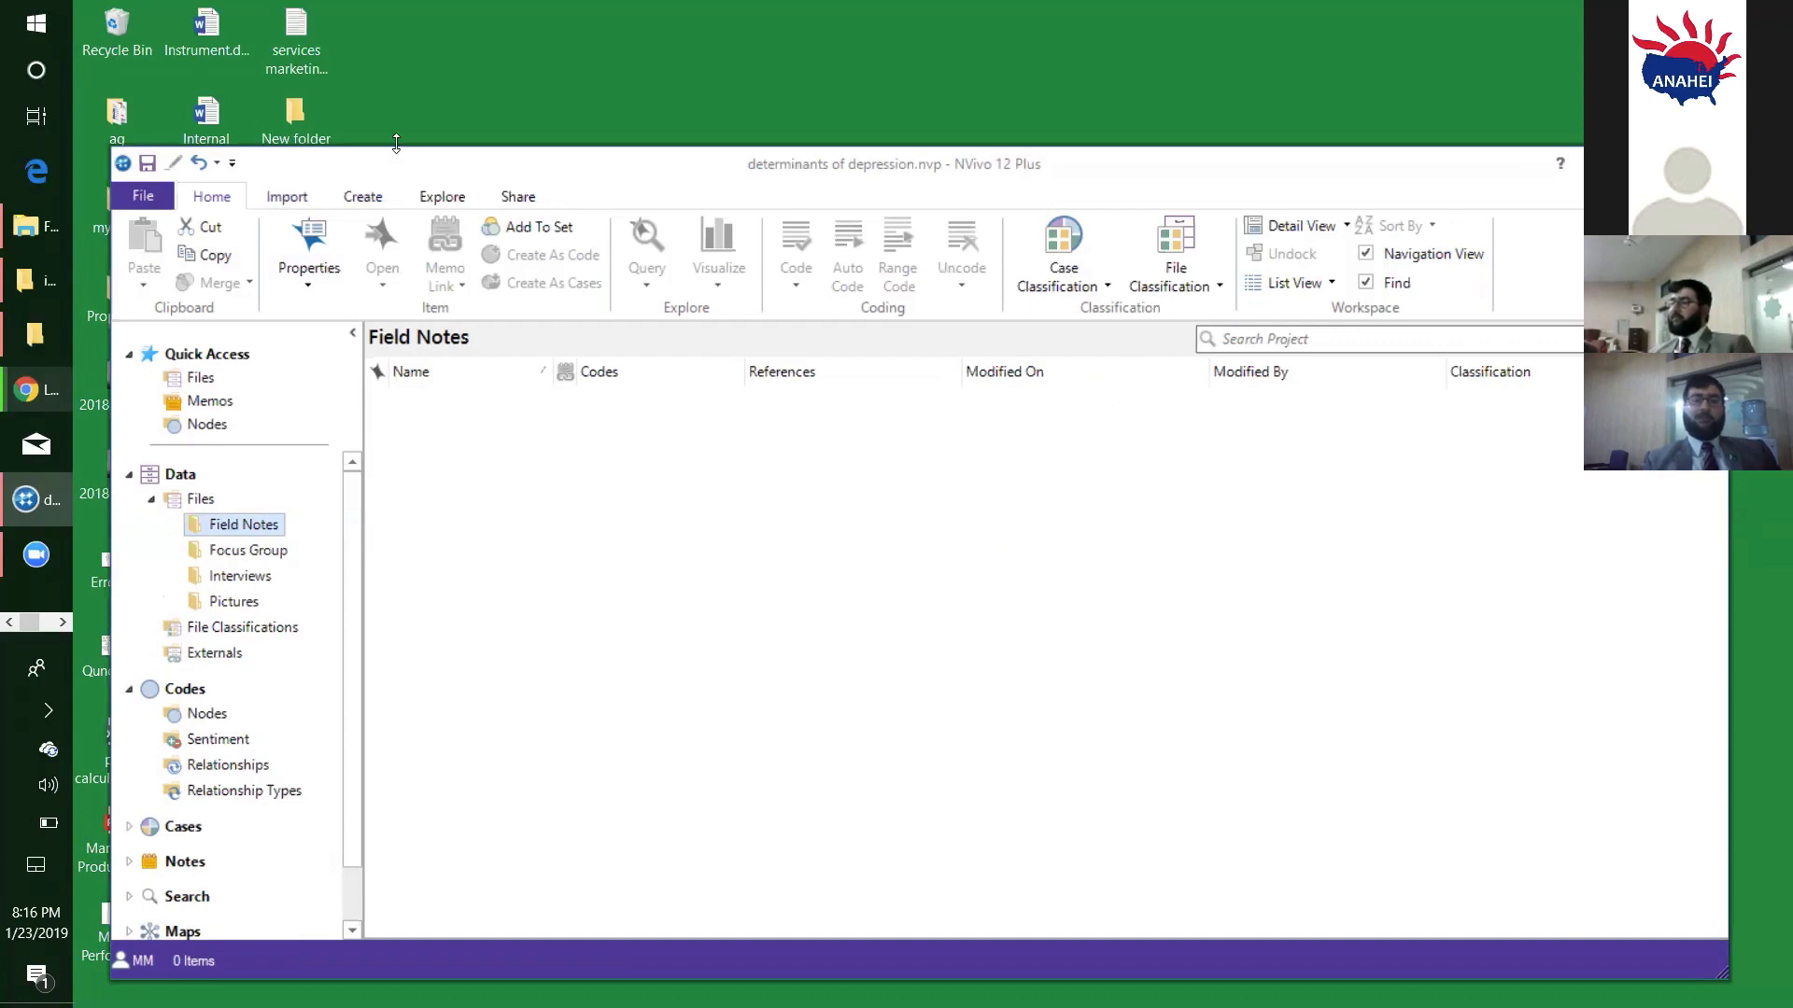
click(288, 198)
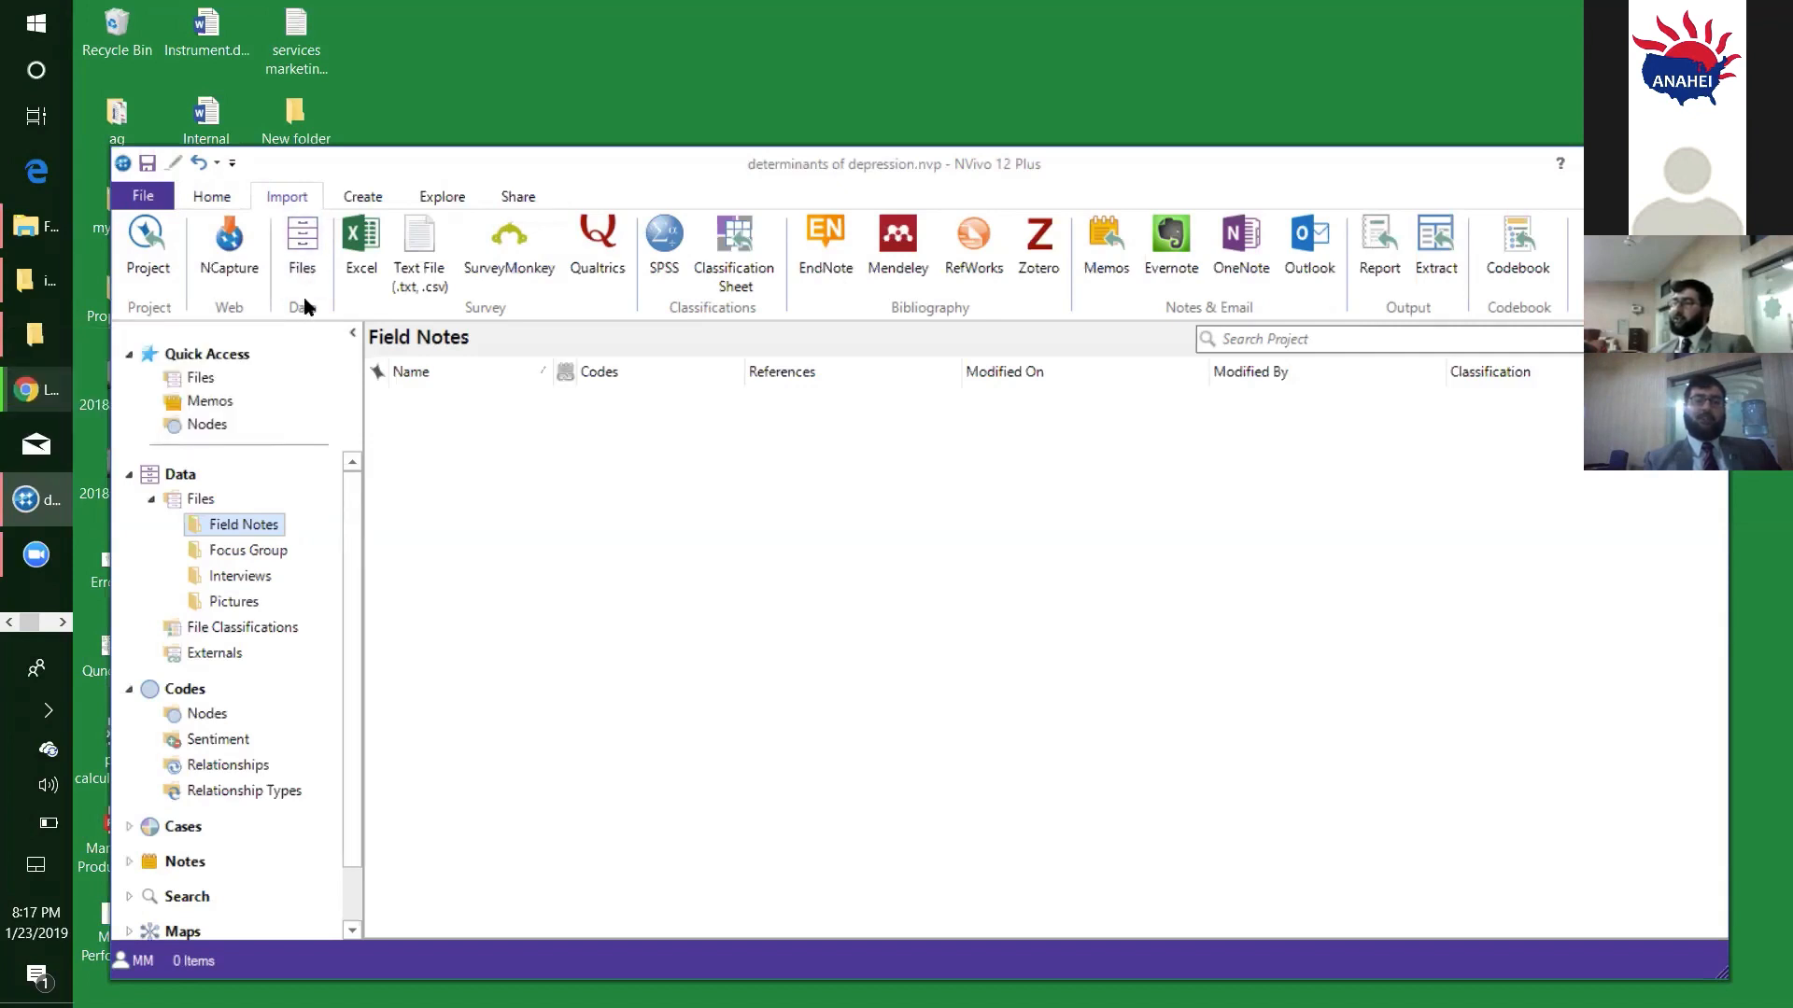
click(302, 237)
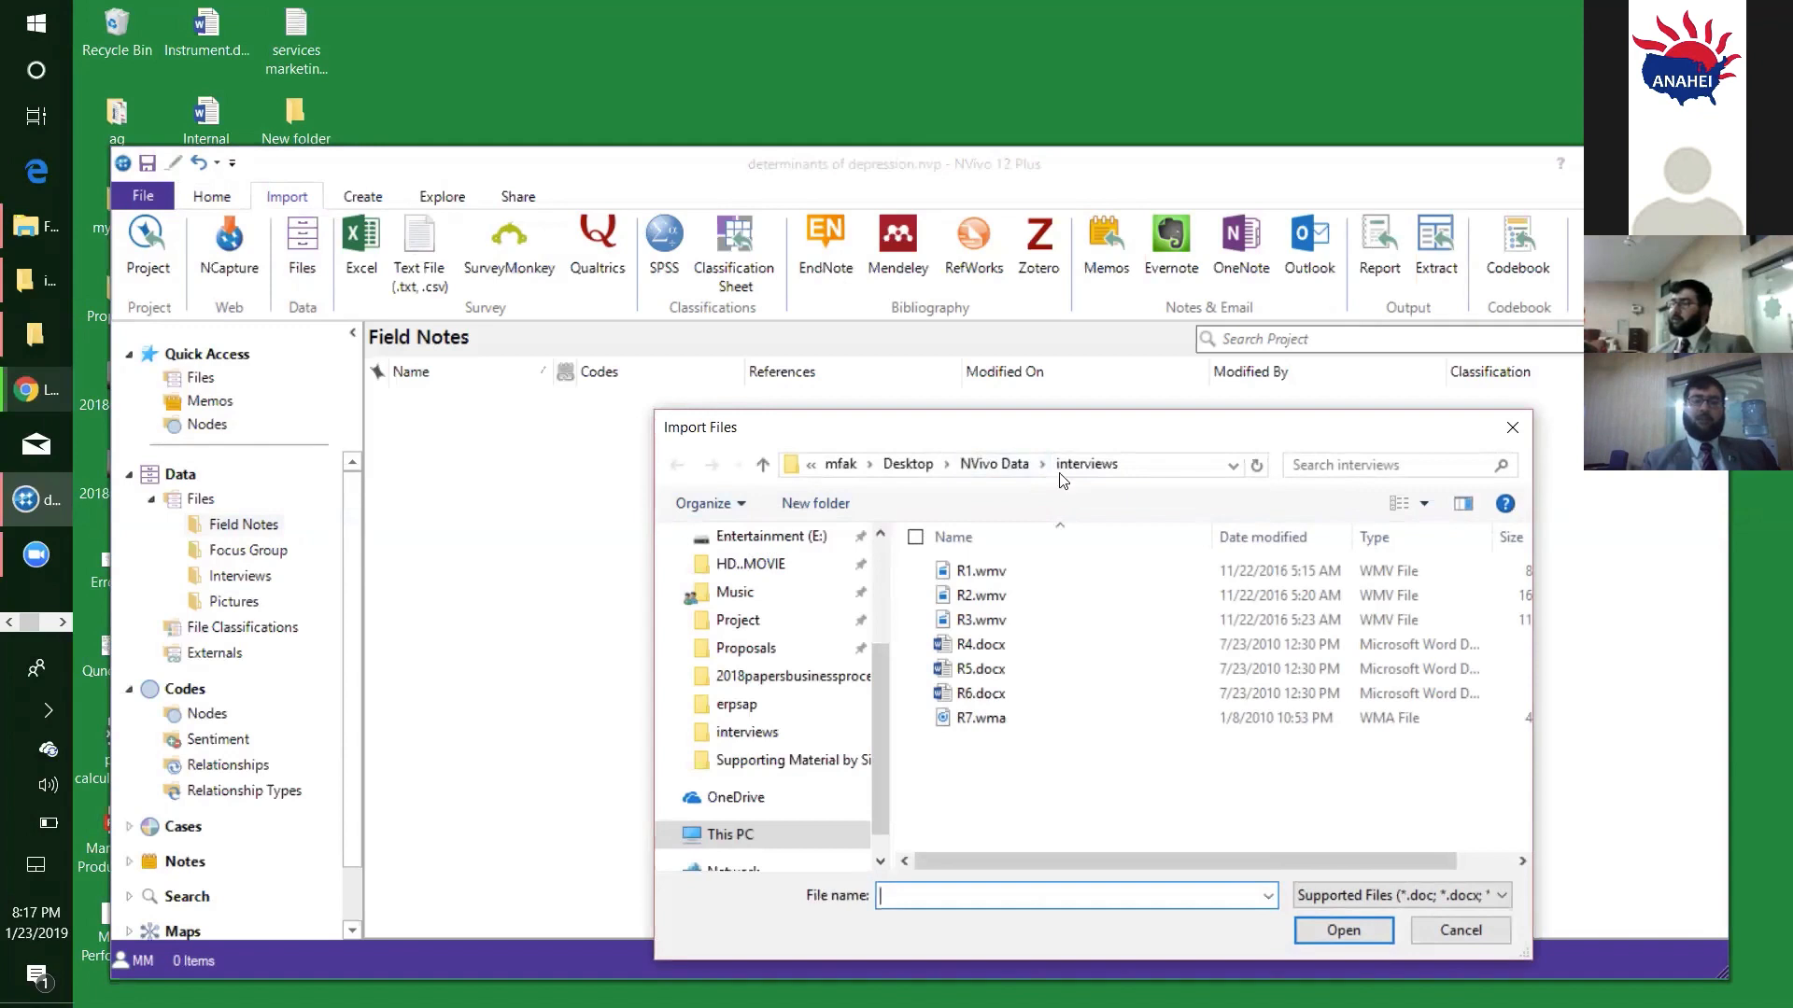
click(989, 465)
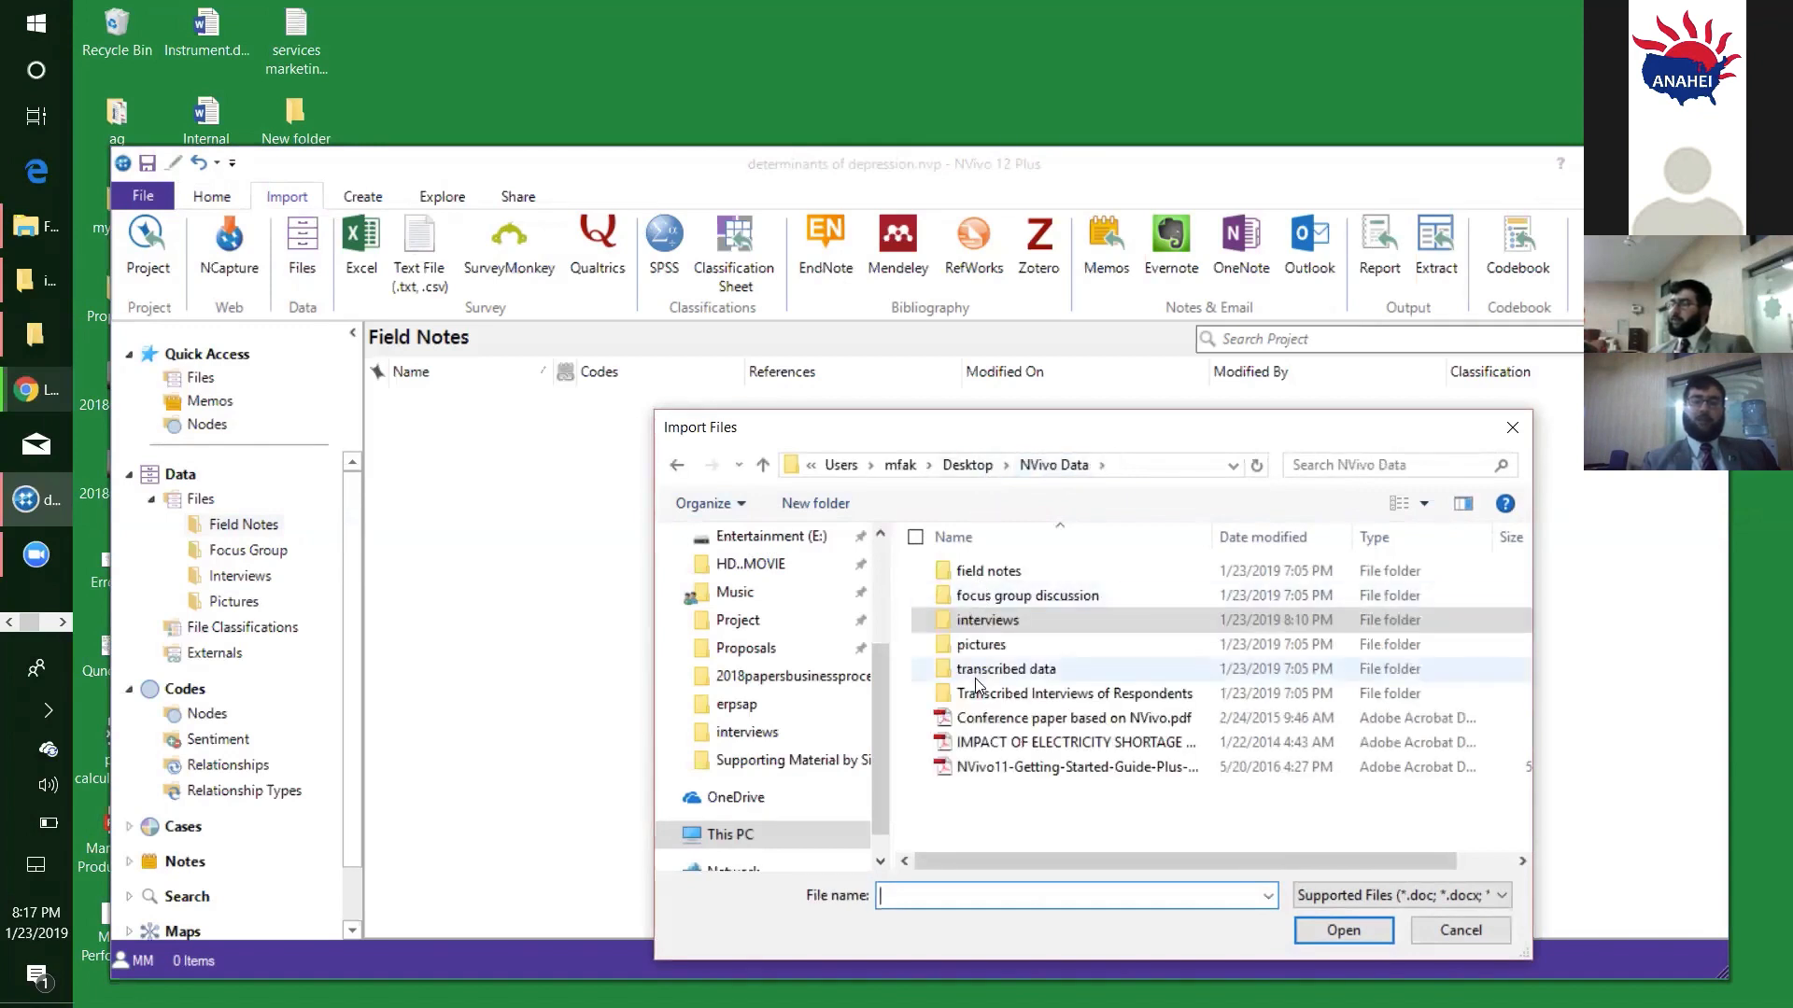
click(996, 598)
double_click(996, 599)
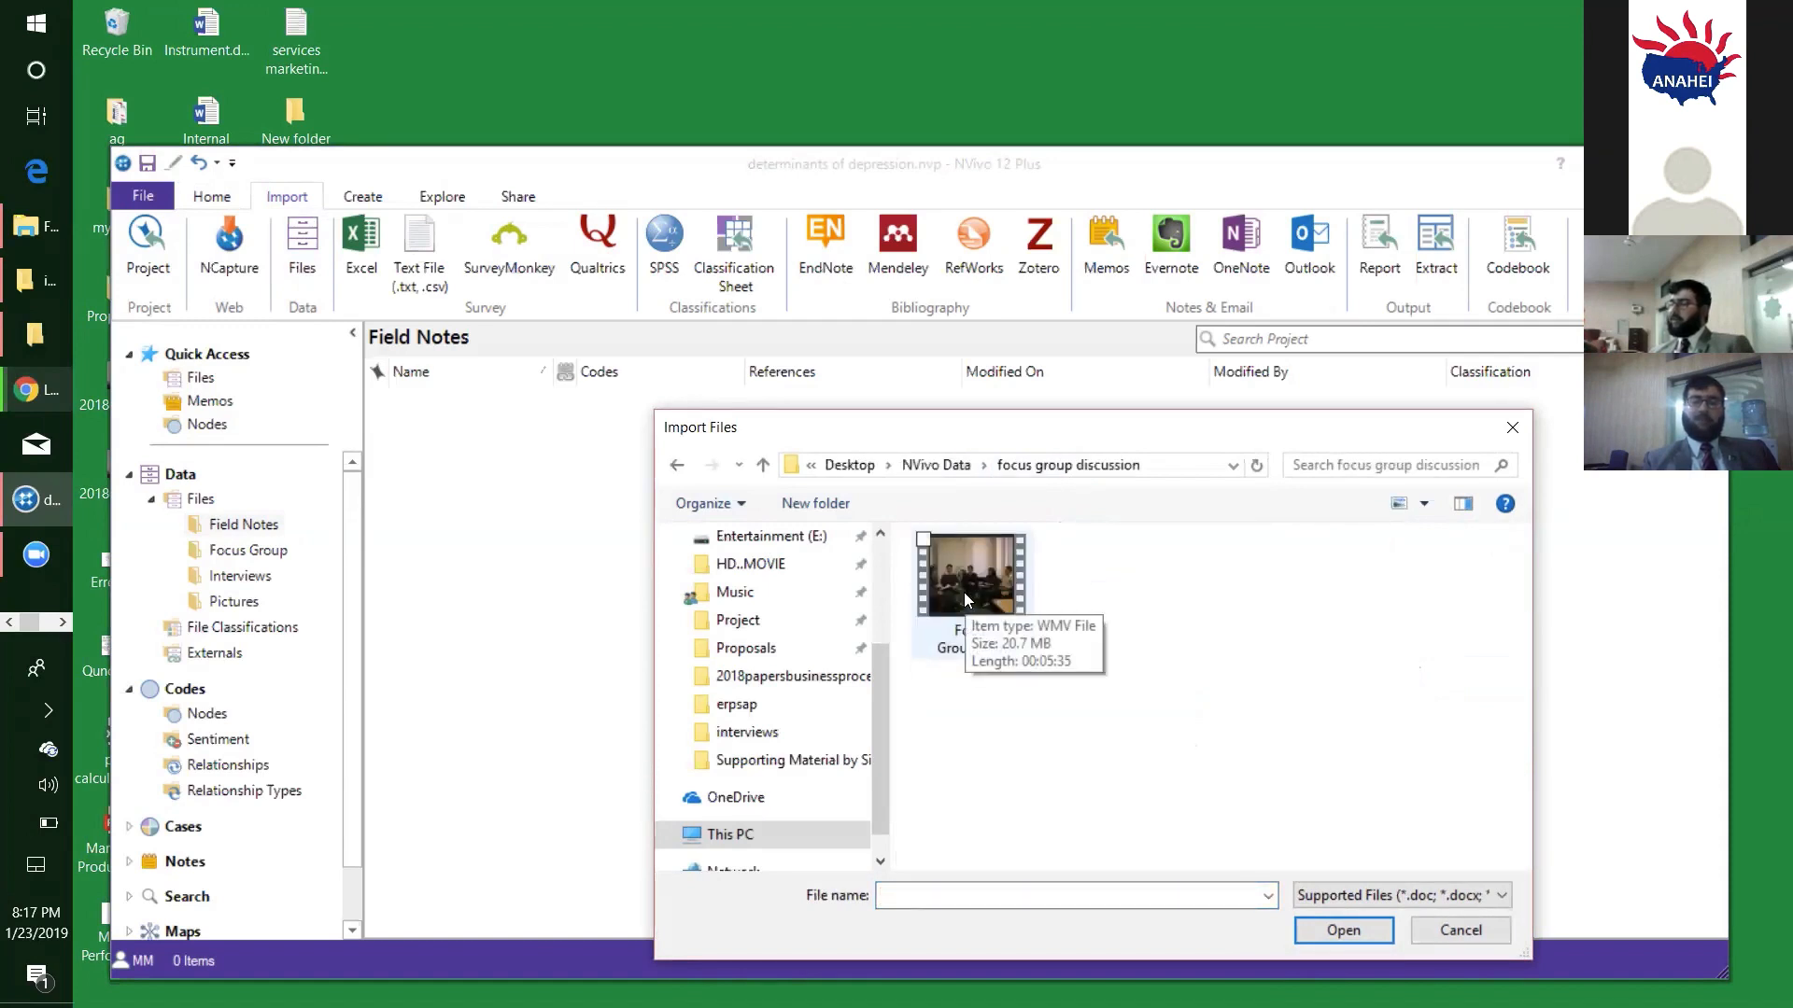
click(964, 598)
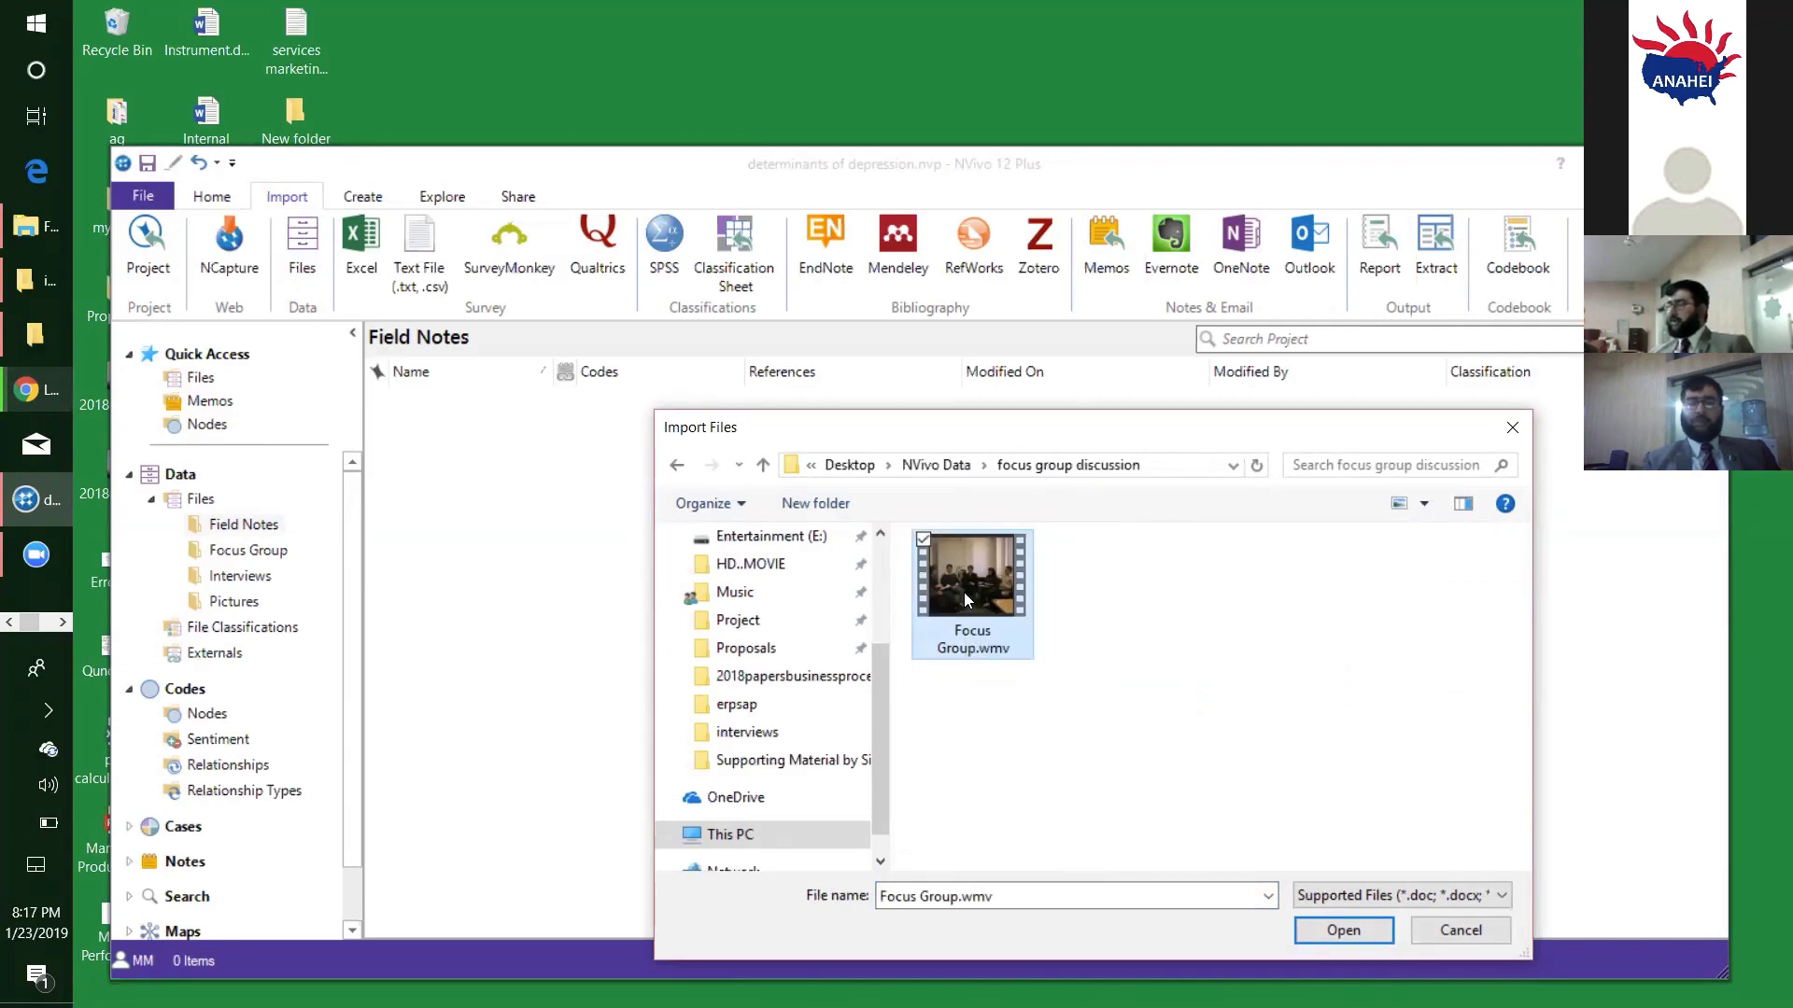
click(1328, 928)
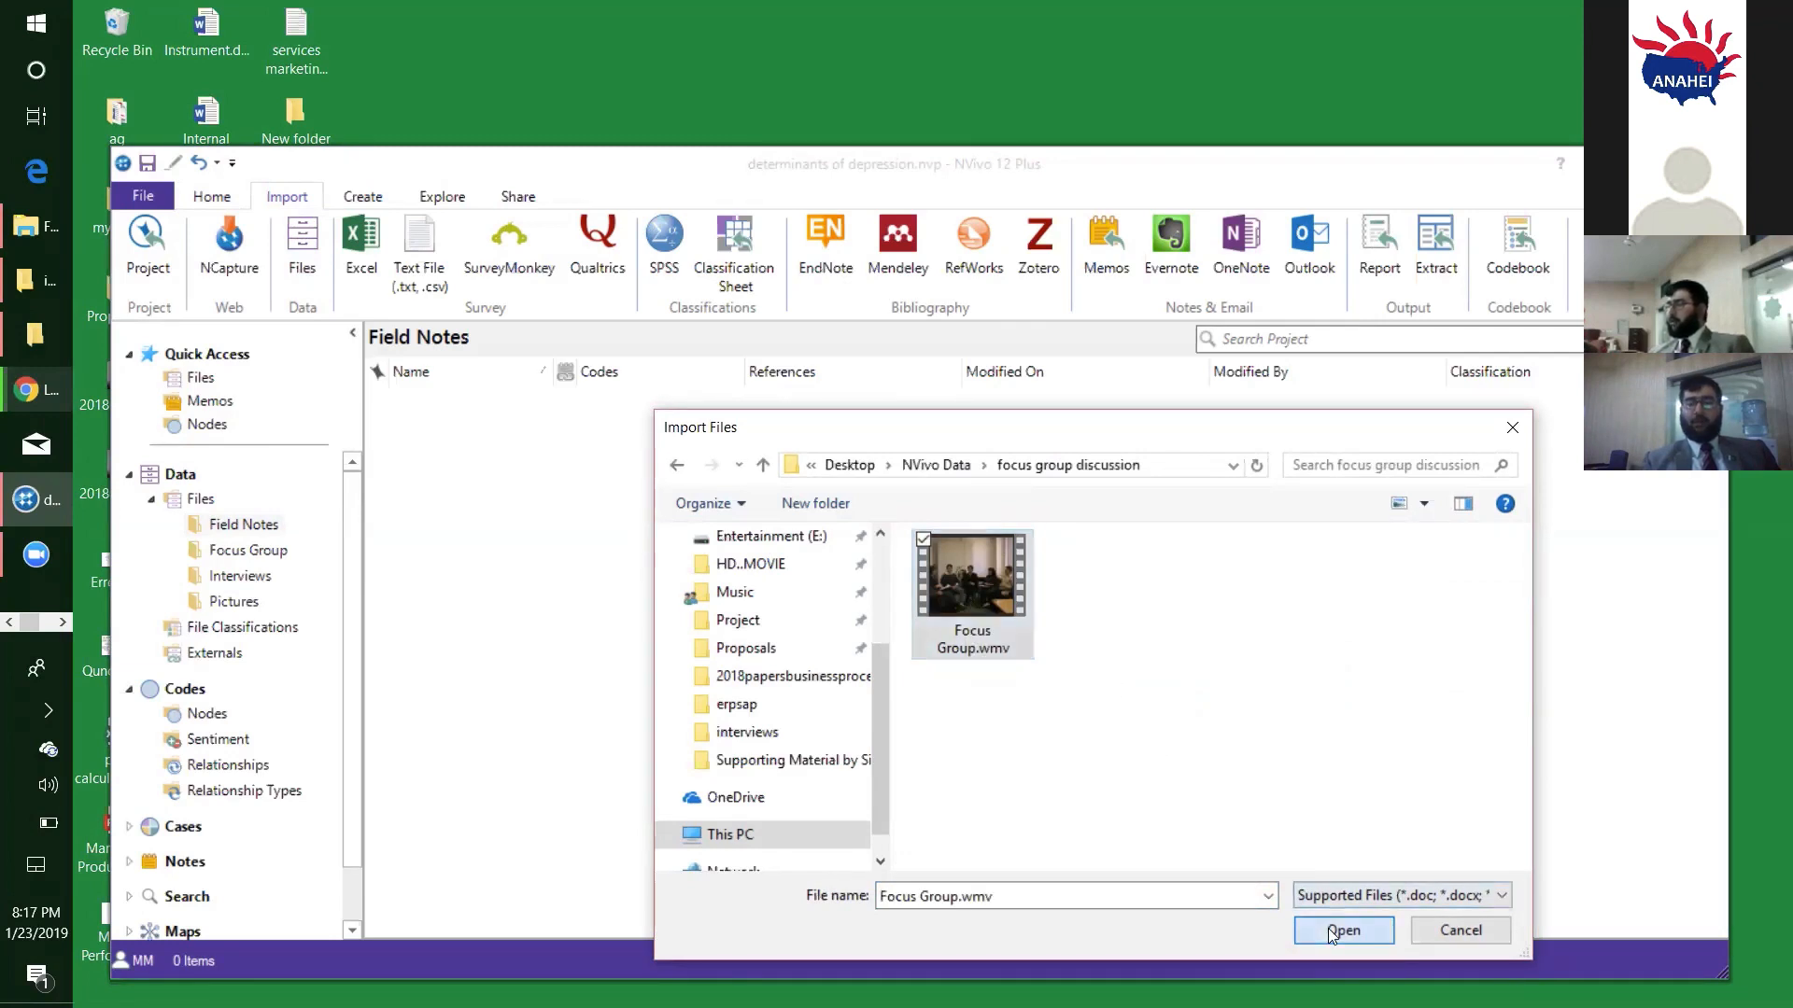
click(999, 523)
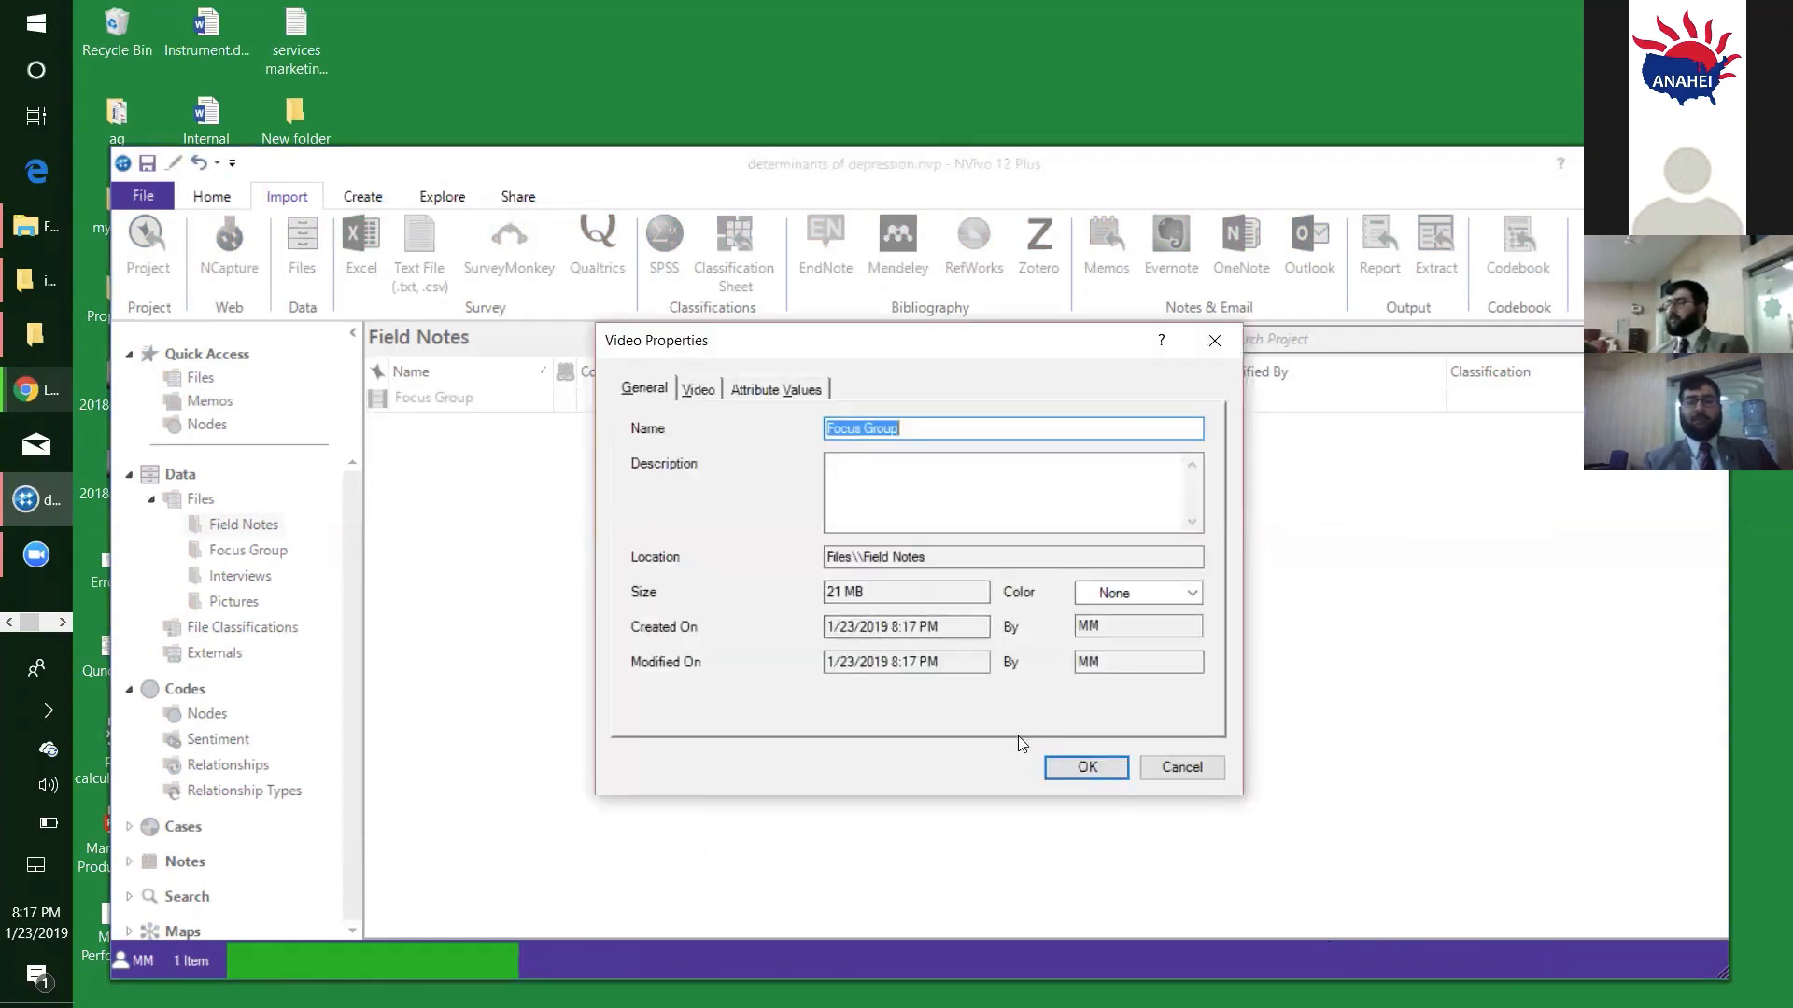
click(1085, 775)
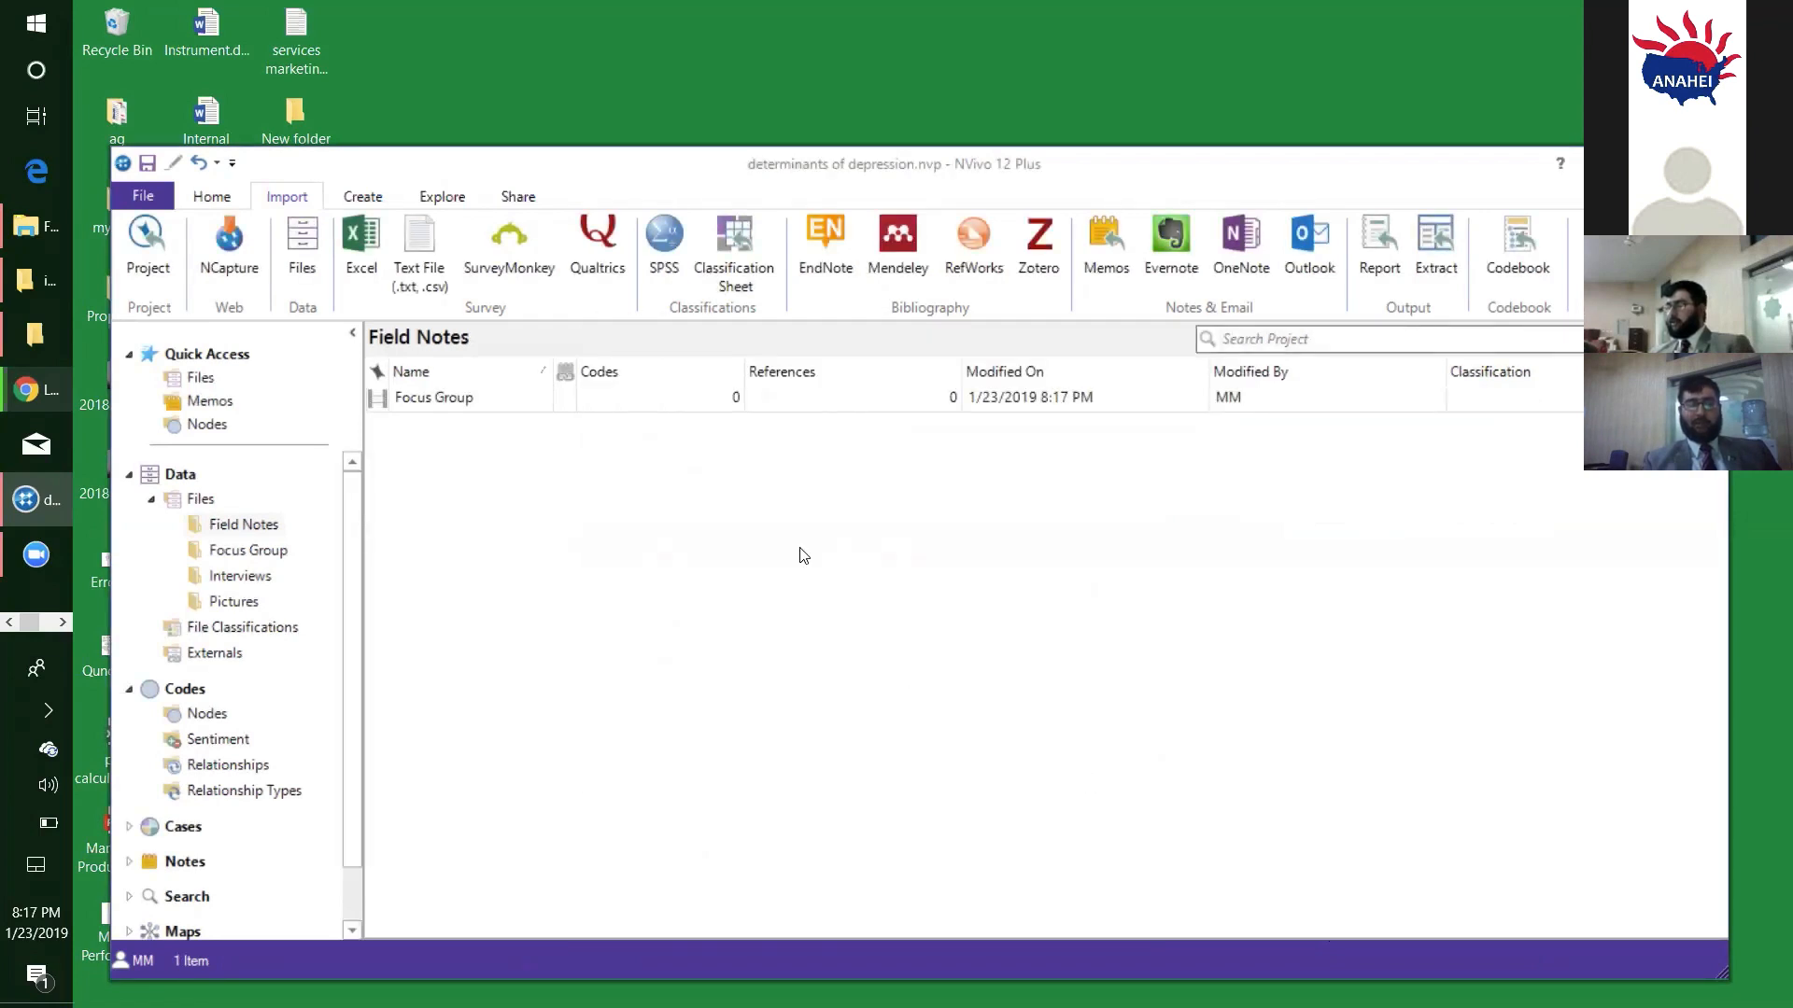
- Delete the Focus Group video from the Field Notes folder
click(458, 397)
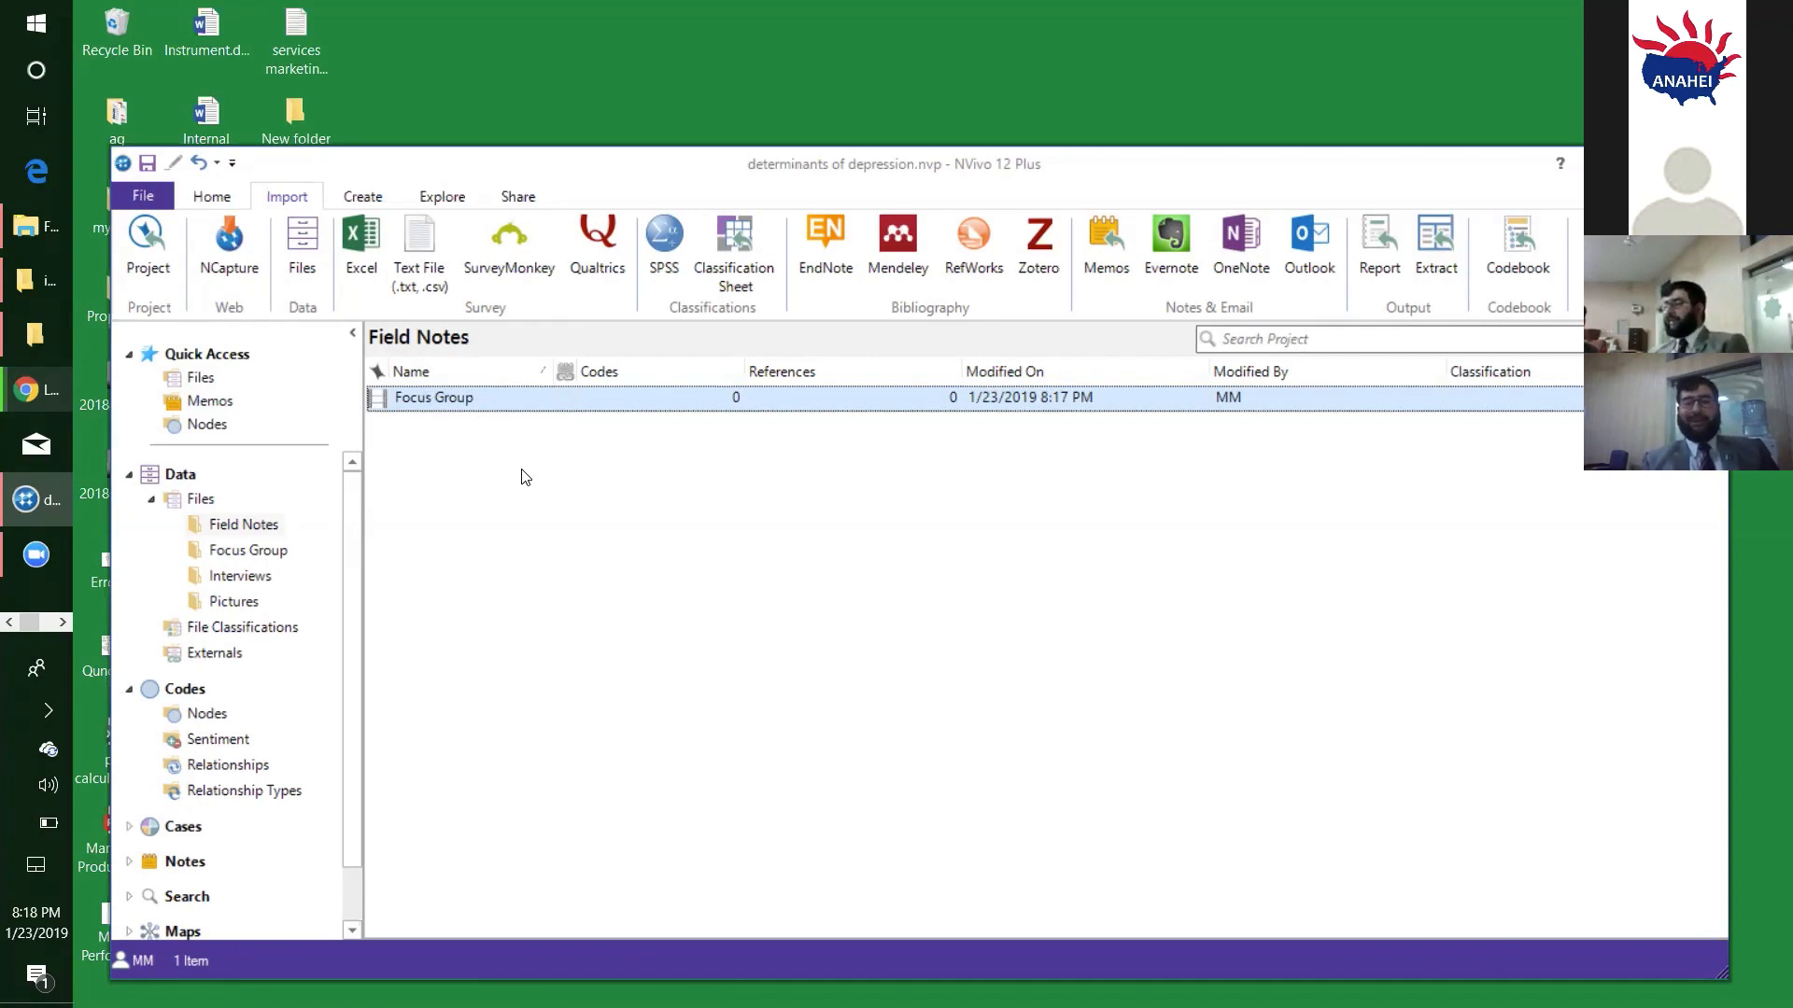
right_click(470, 396)
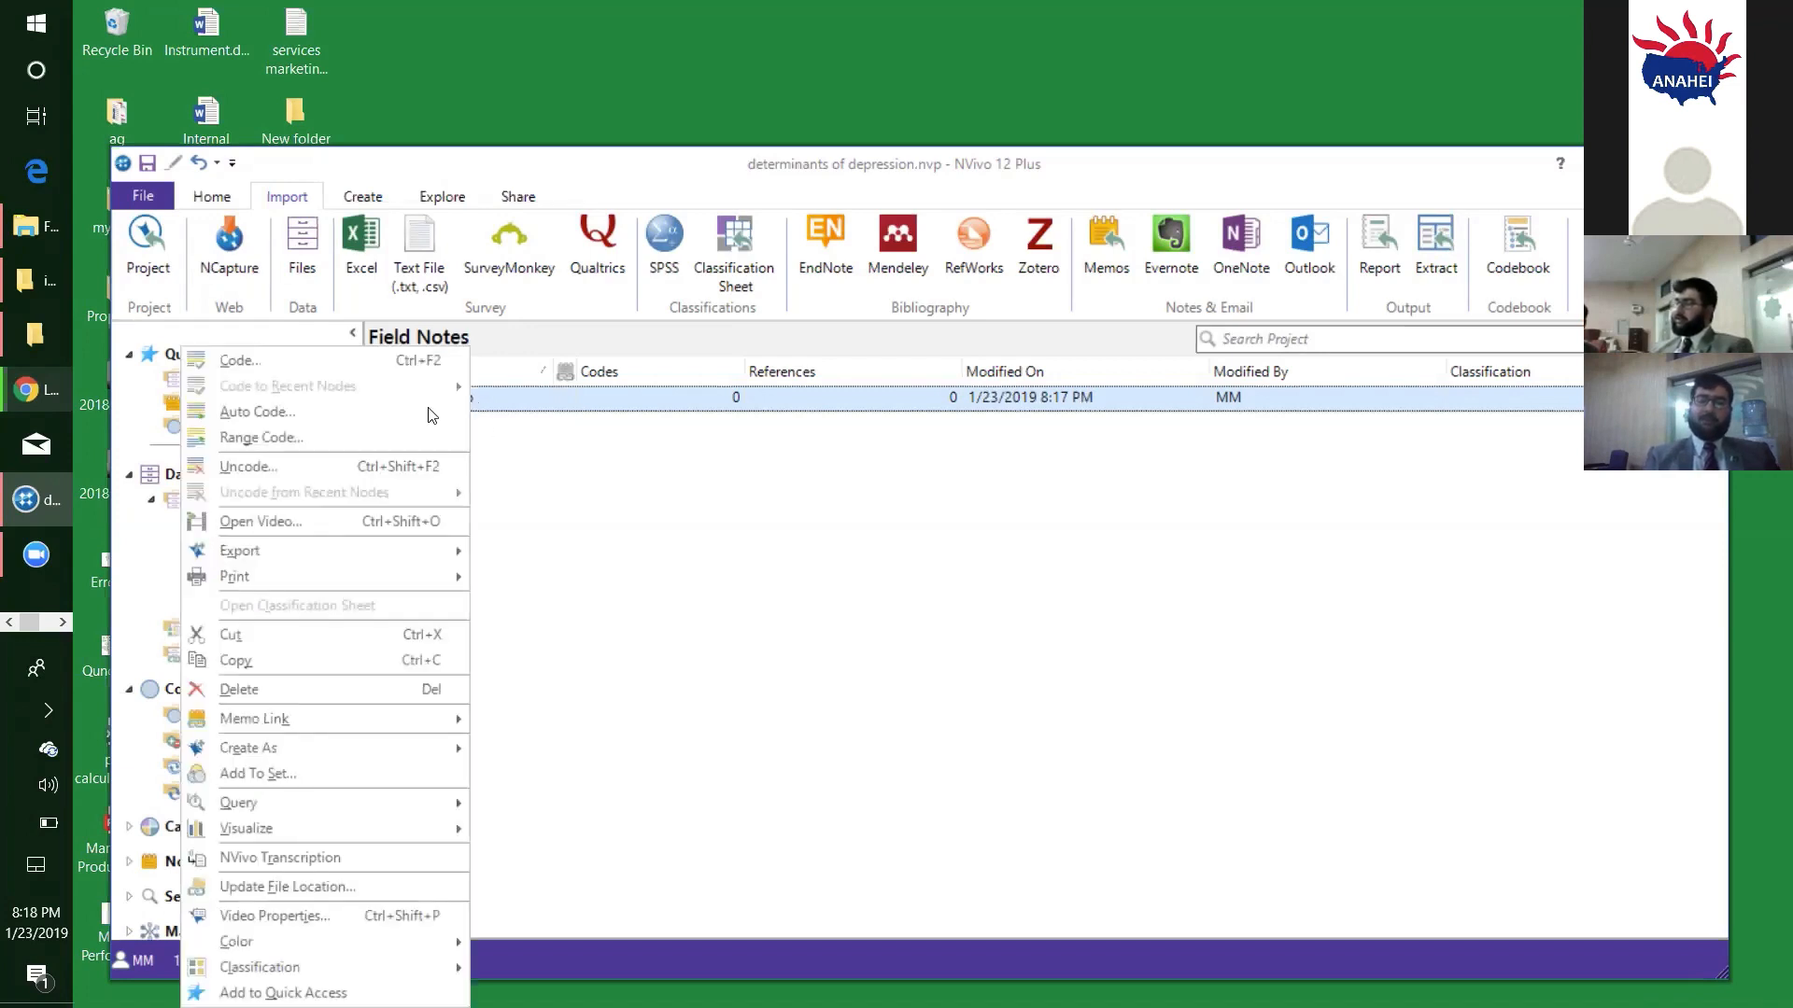
click(304, 691)
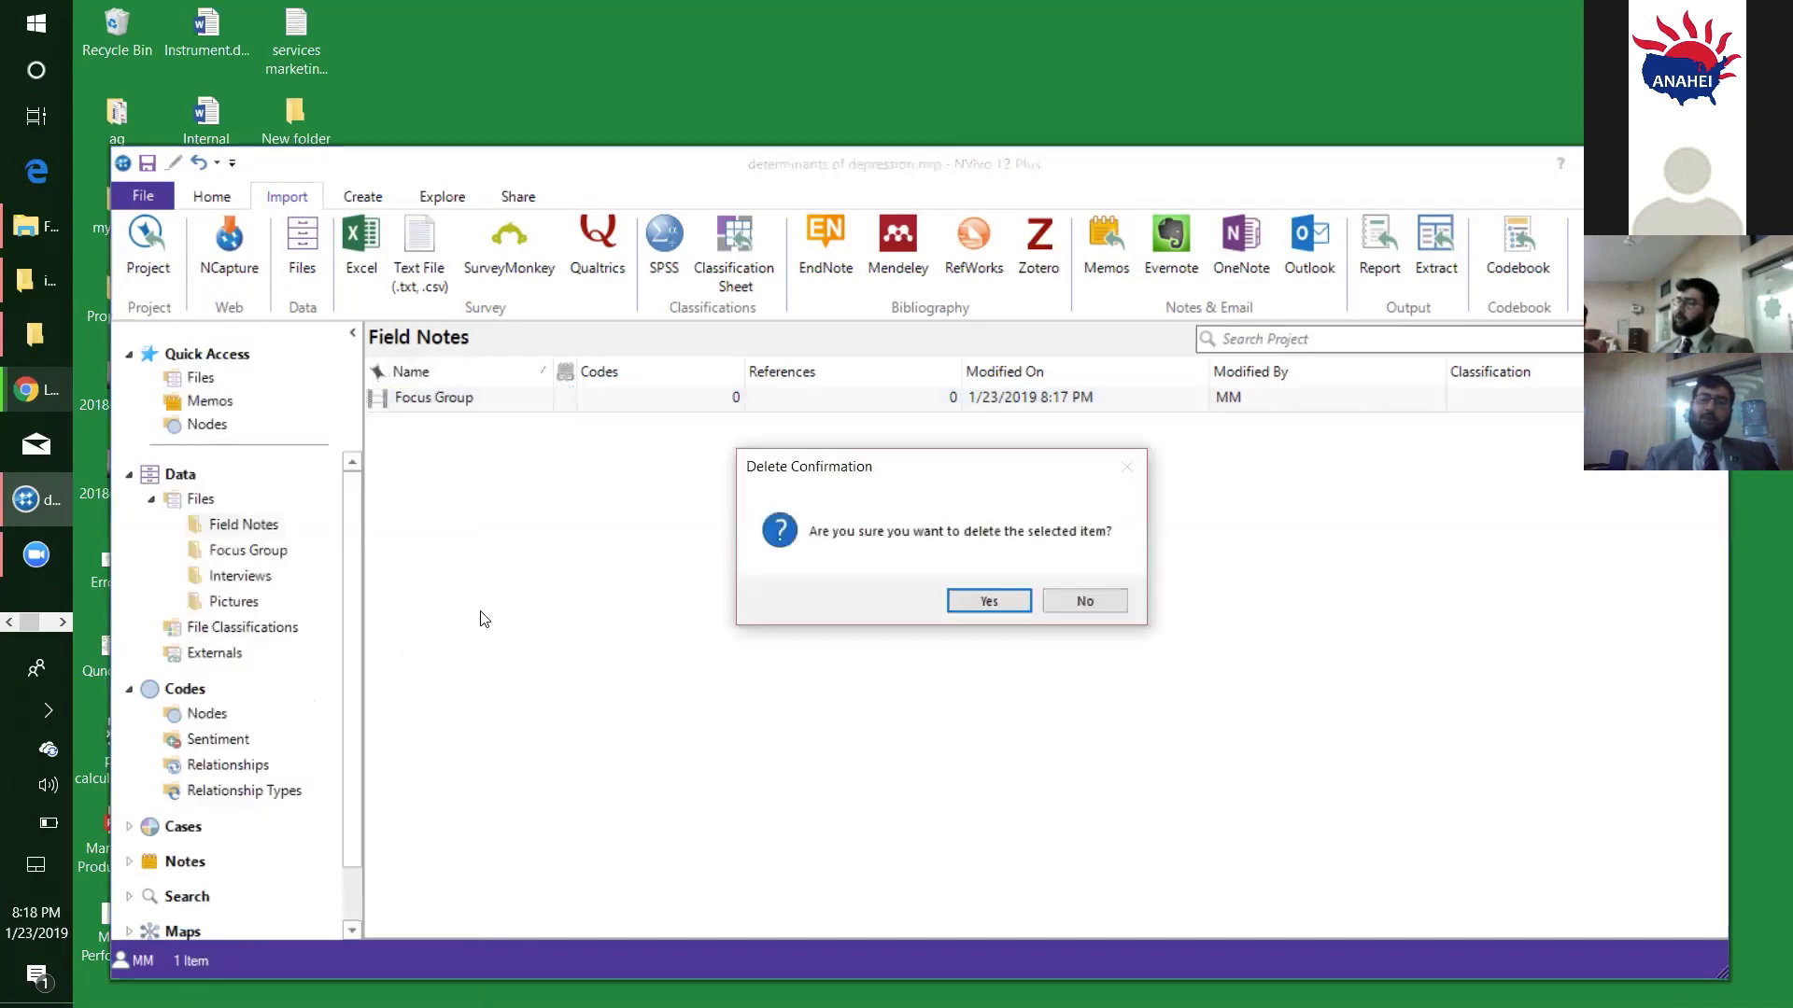
click(962, 601)
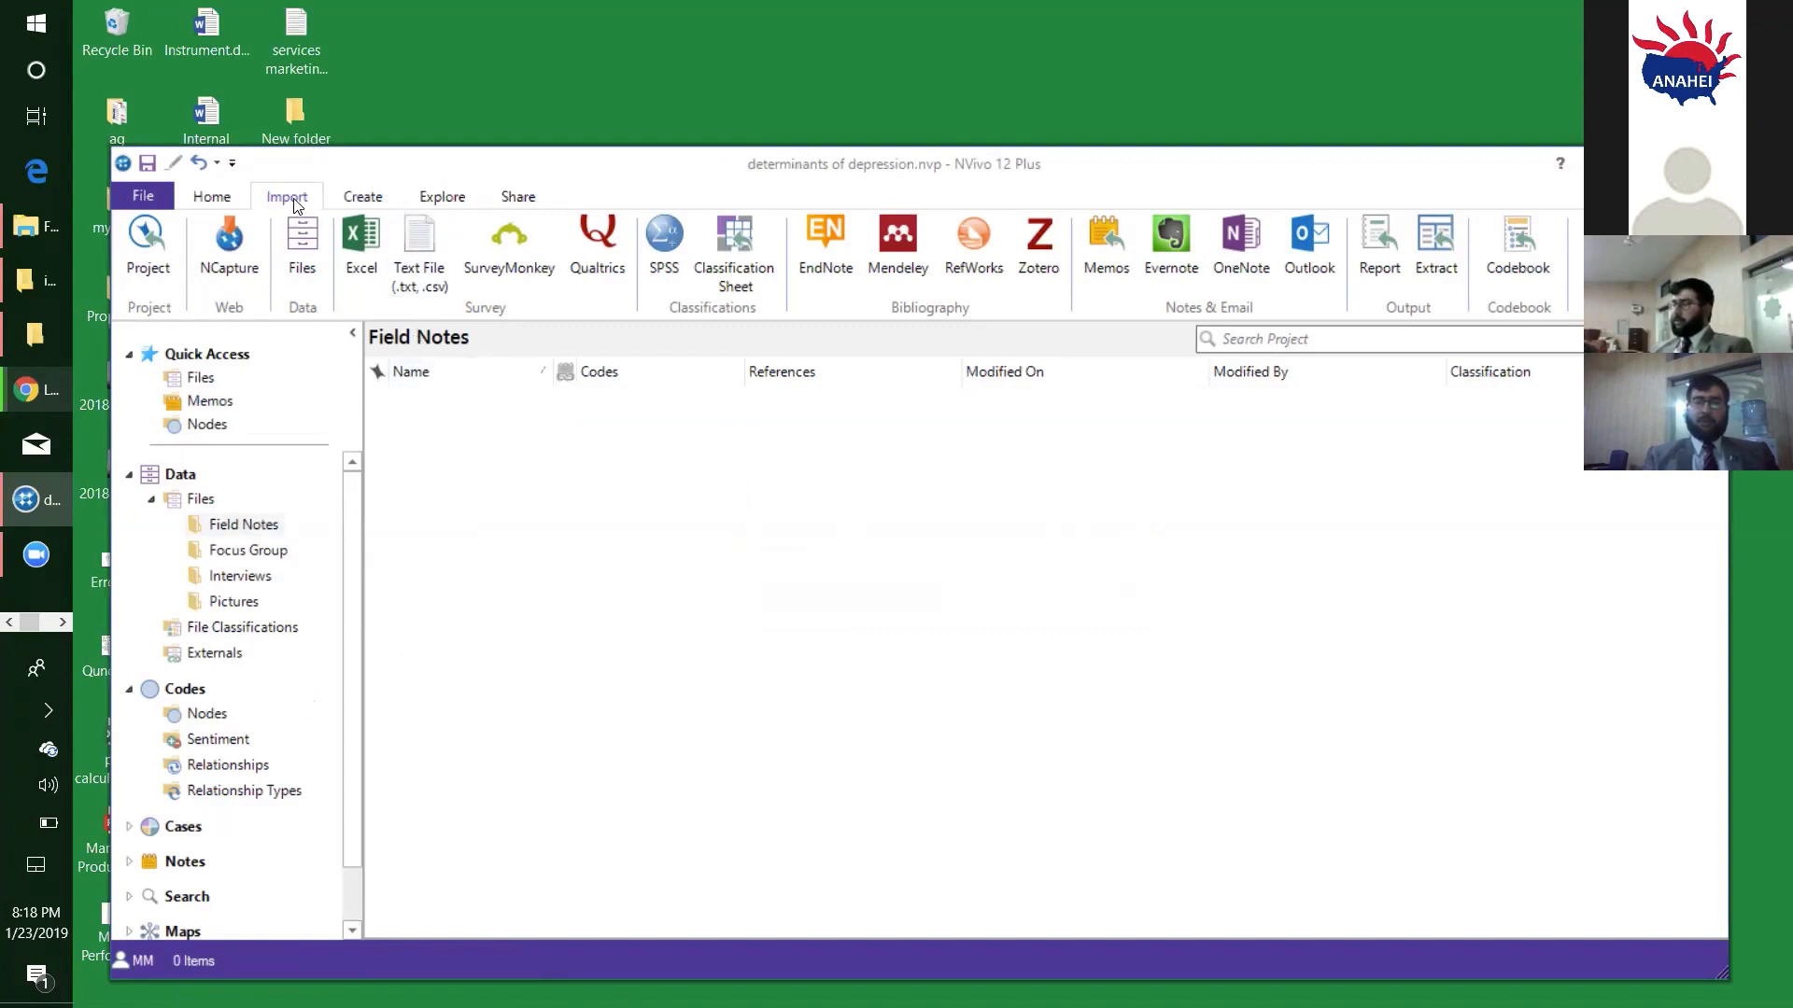
- Import "field notes (2).pdf" and "field notes1.pdf" from the NVivo Data "field notes" directory into the Field Notes folder
click(304, 261)
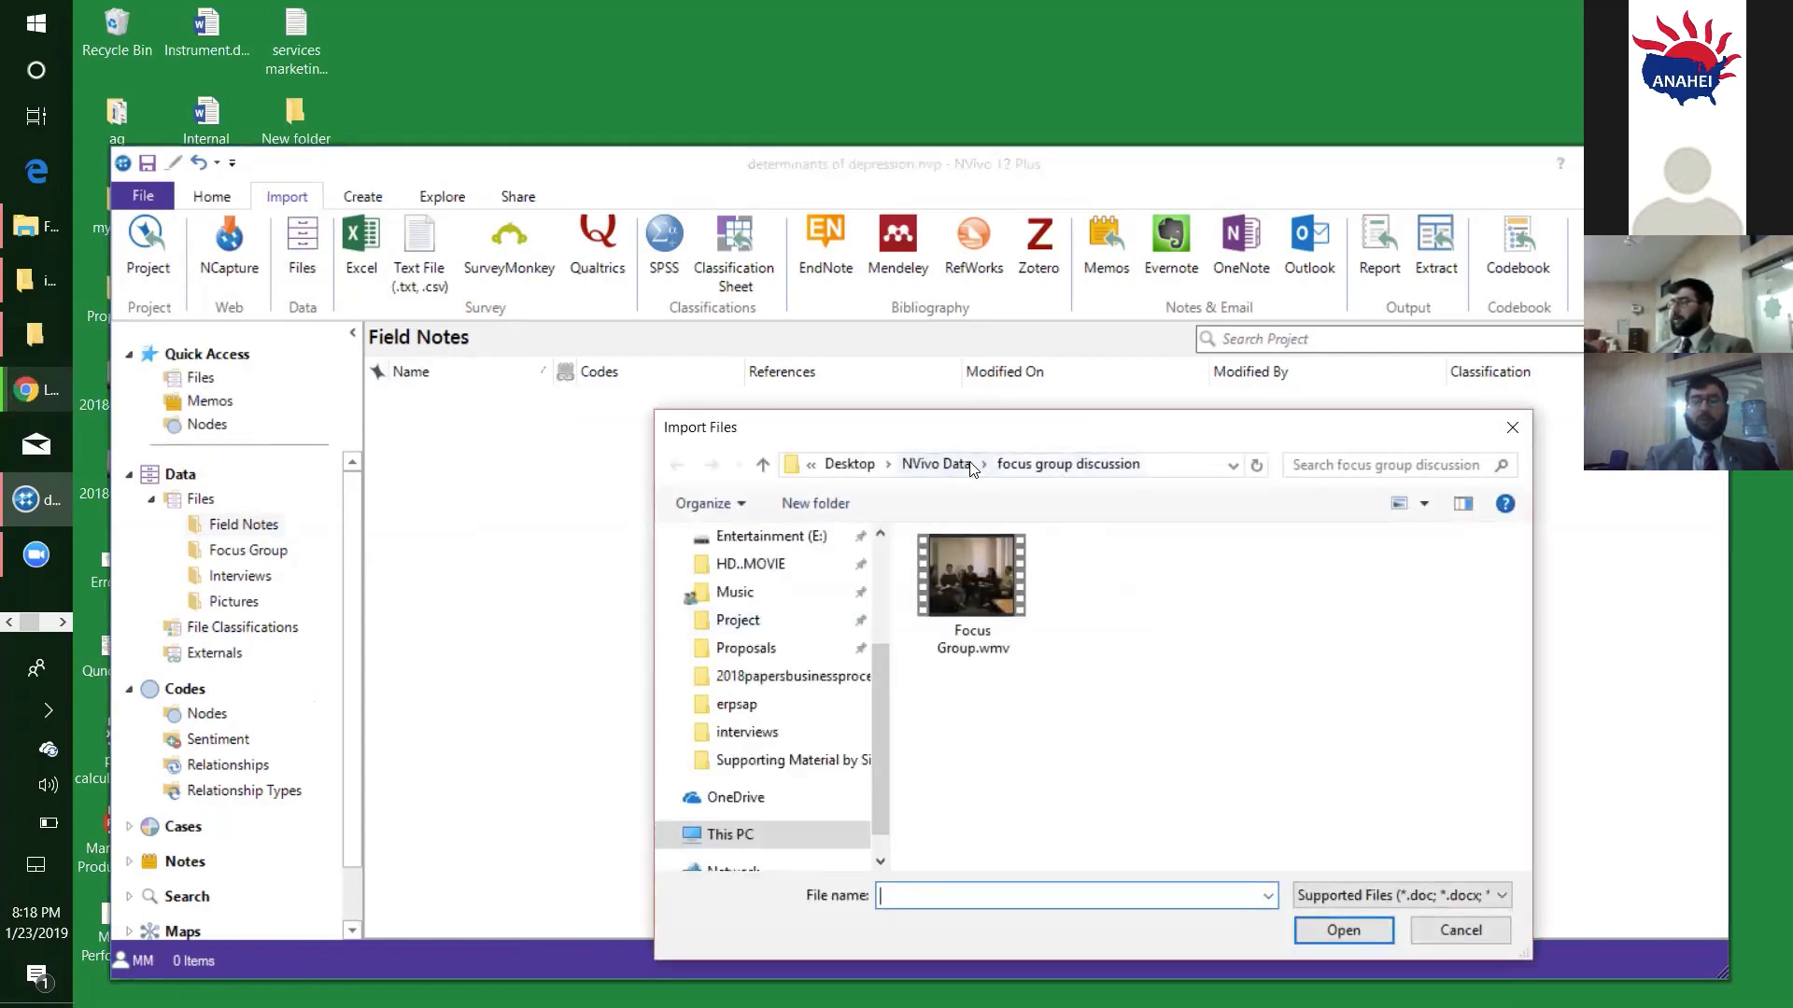
click(936, 464)
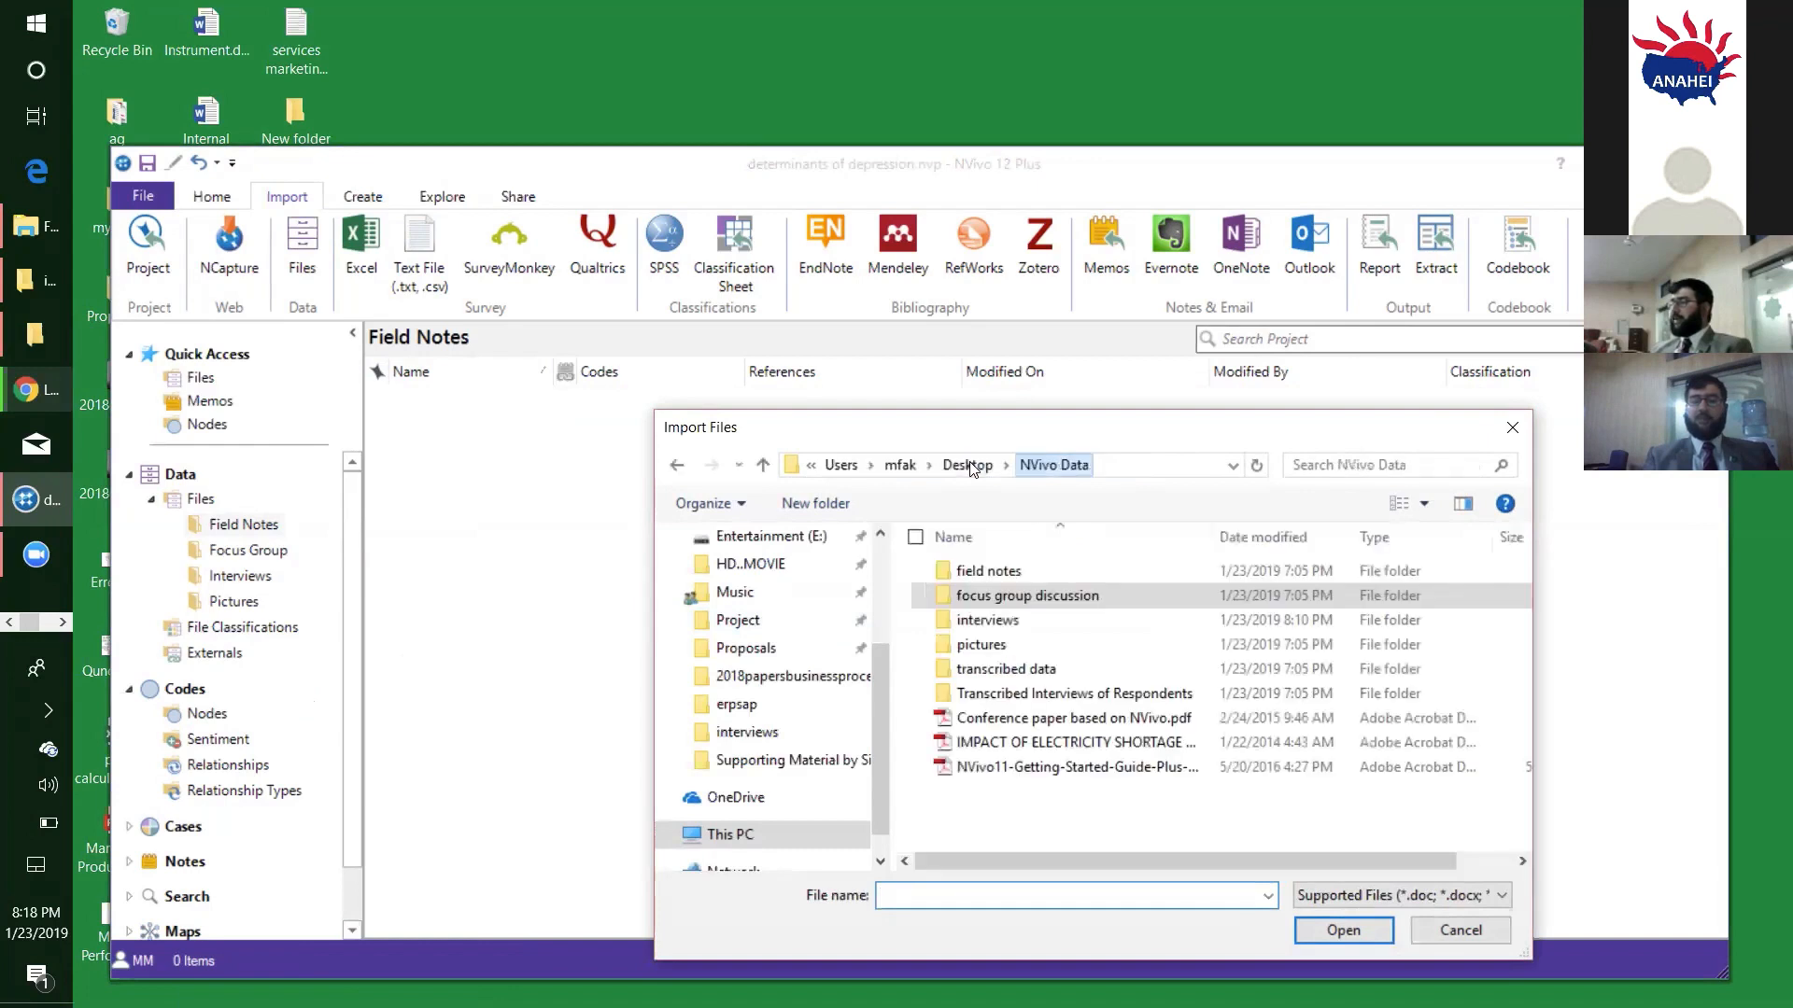
click(1000, 571)
double_click(1000, 570)
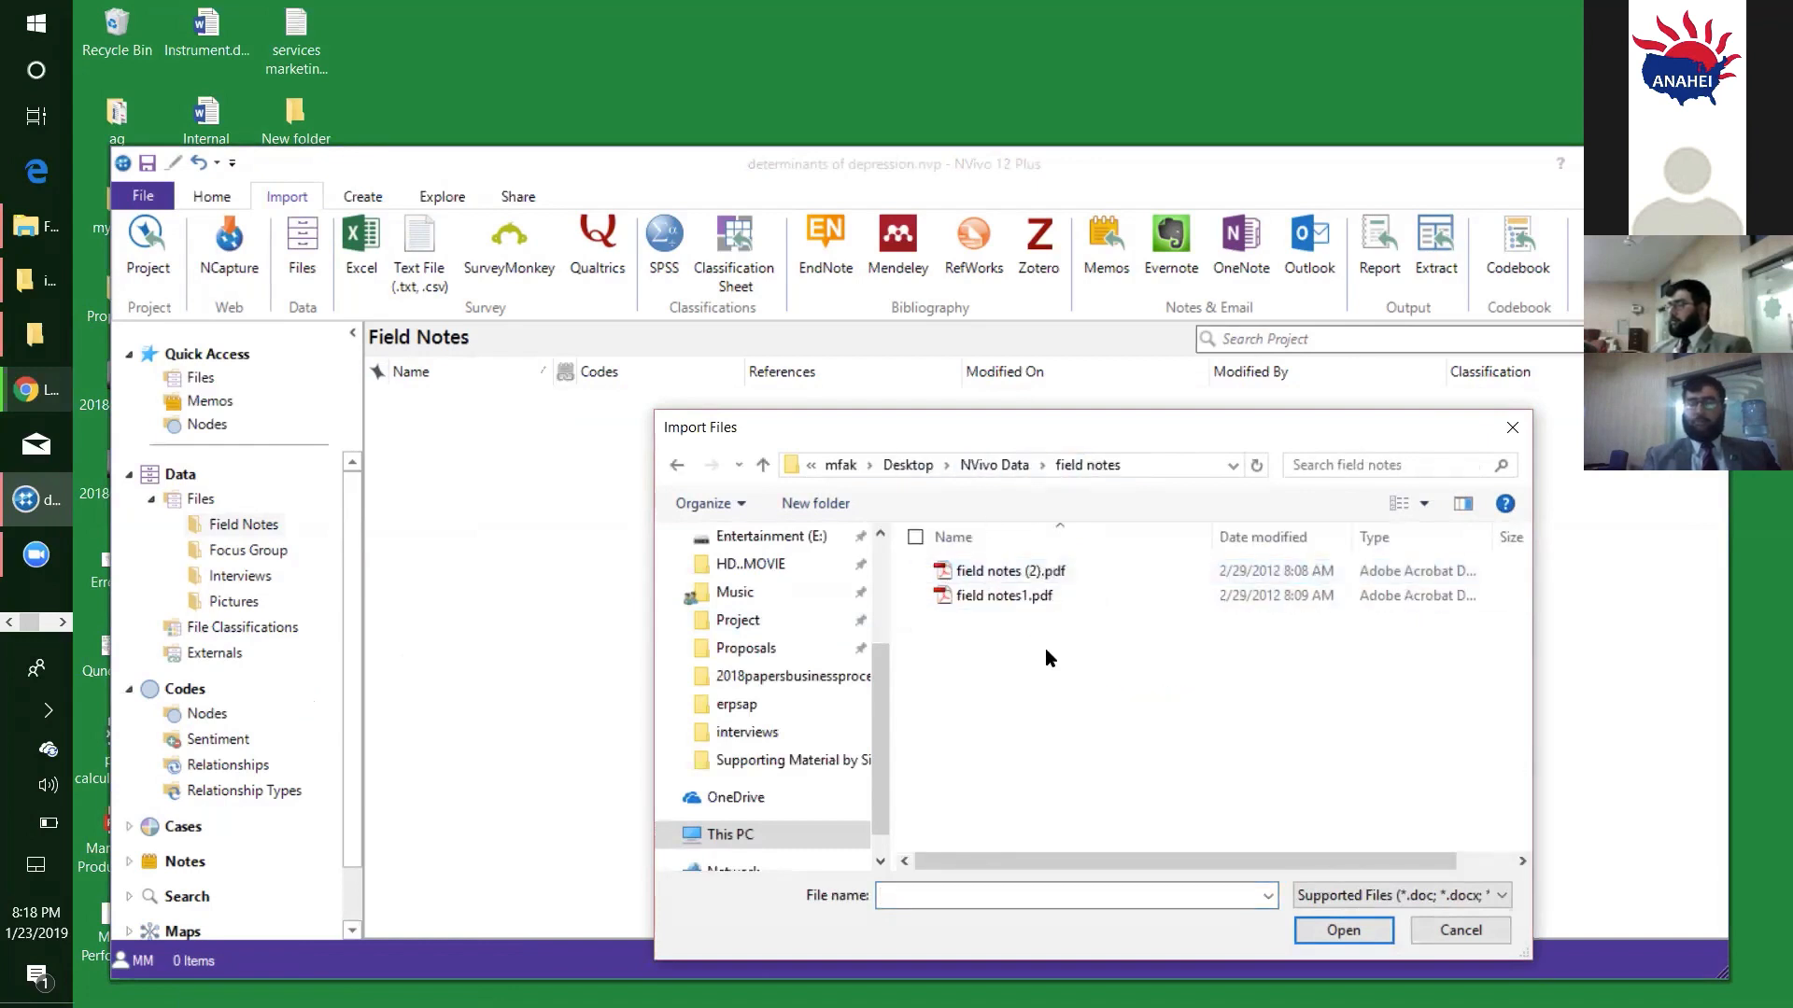
drag(1195, 706, 971, 504)
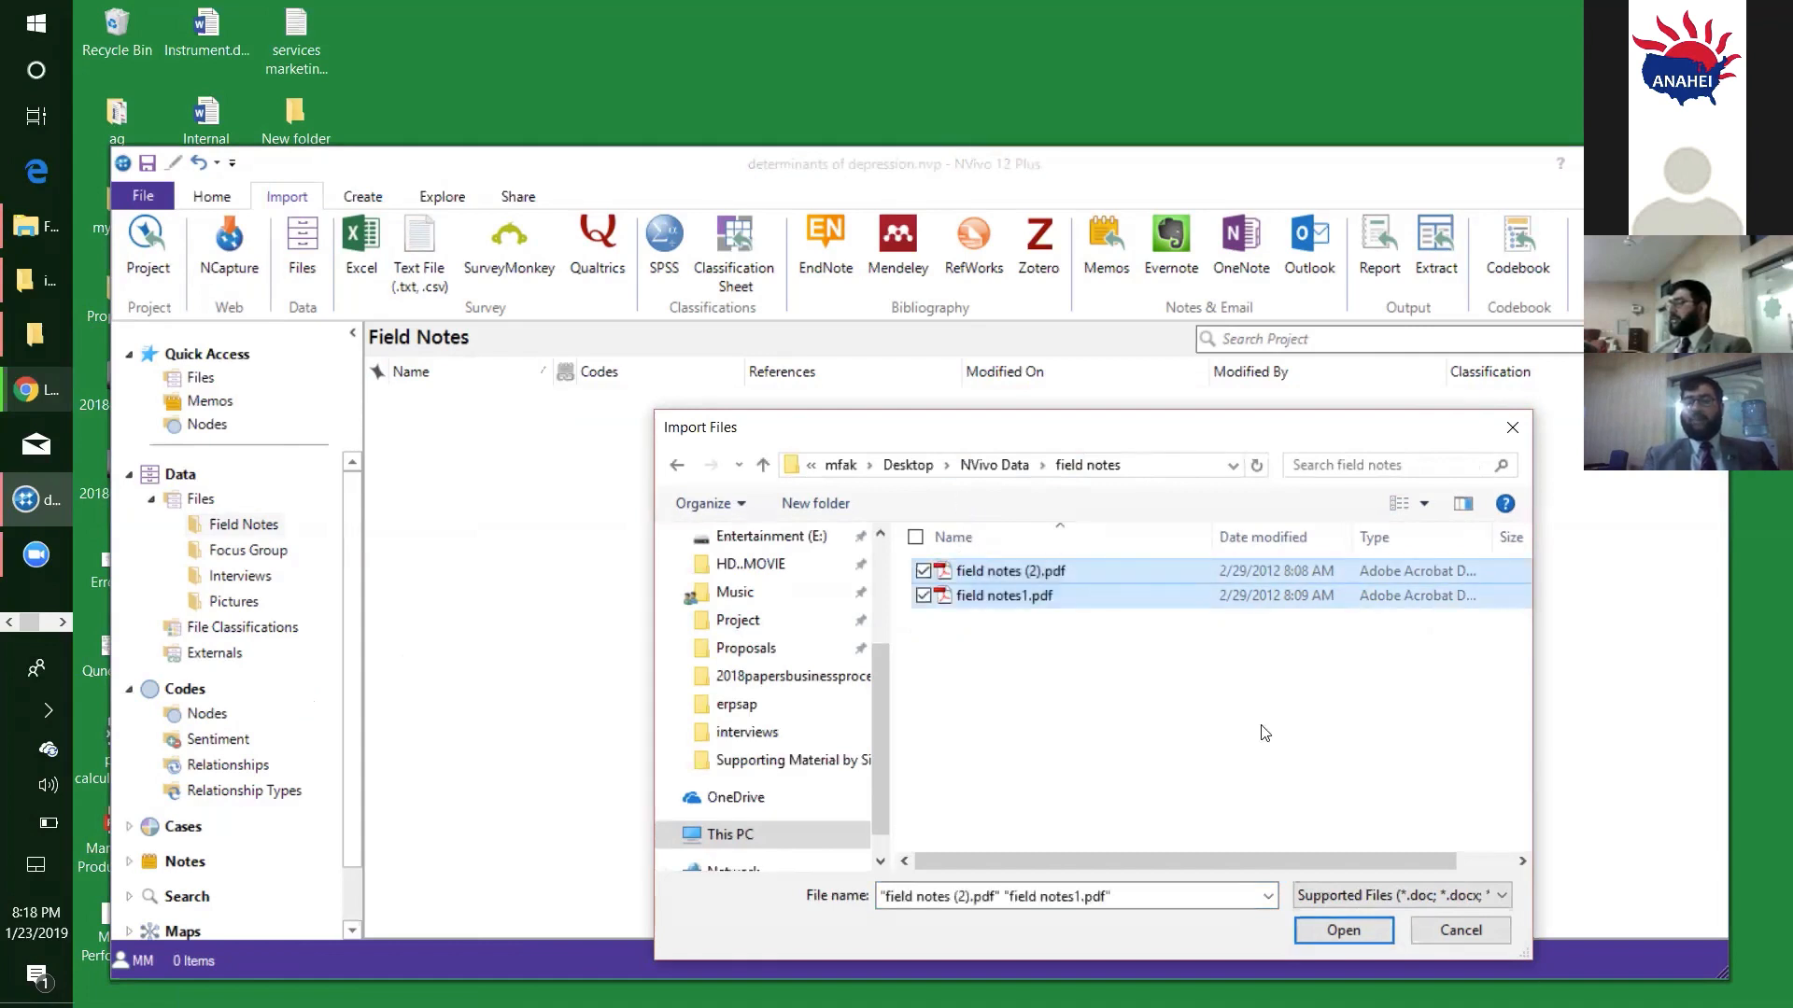
drag(1305, 759, 971, 529)
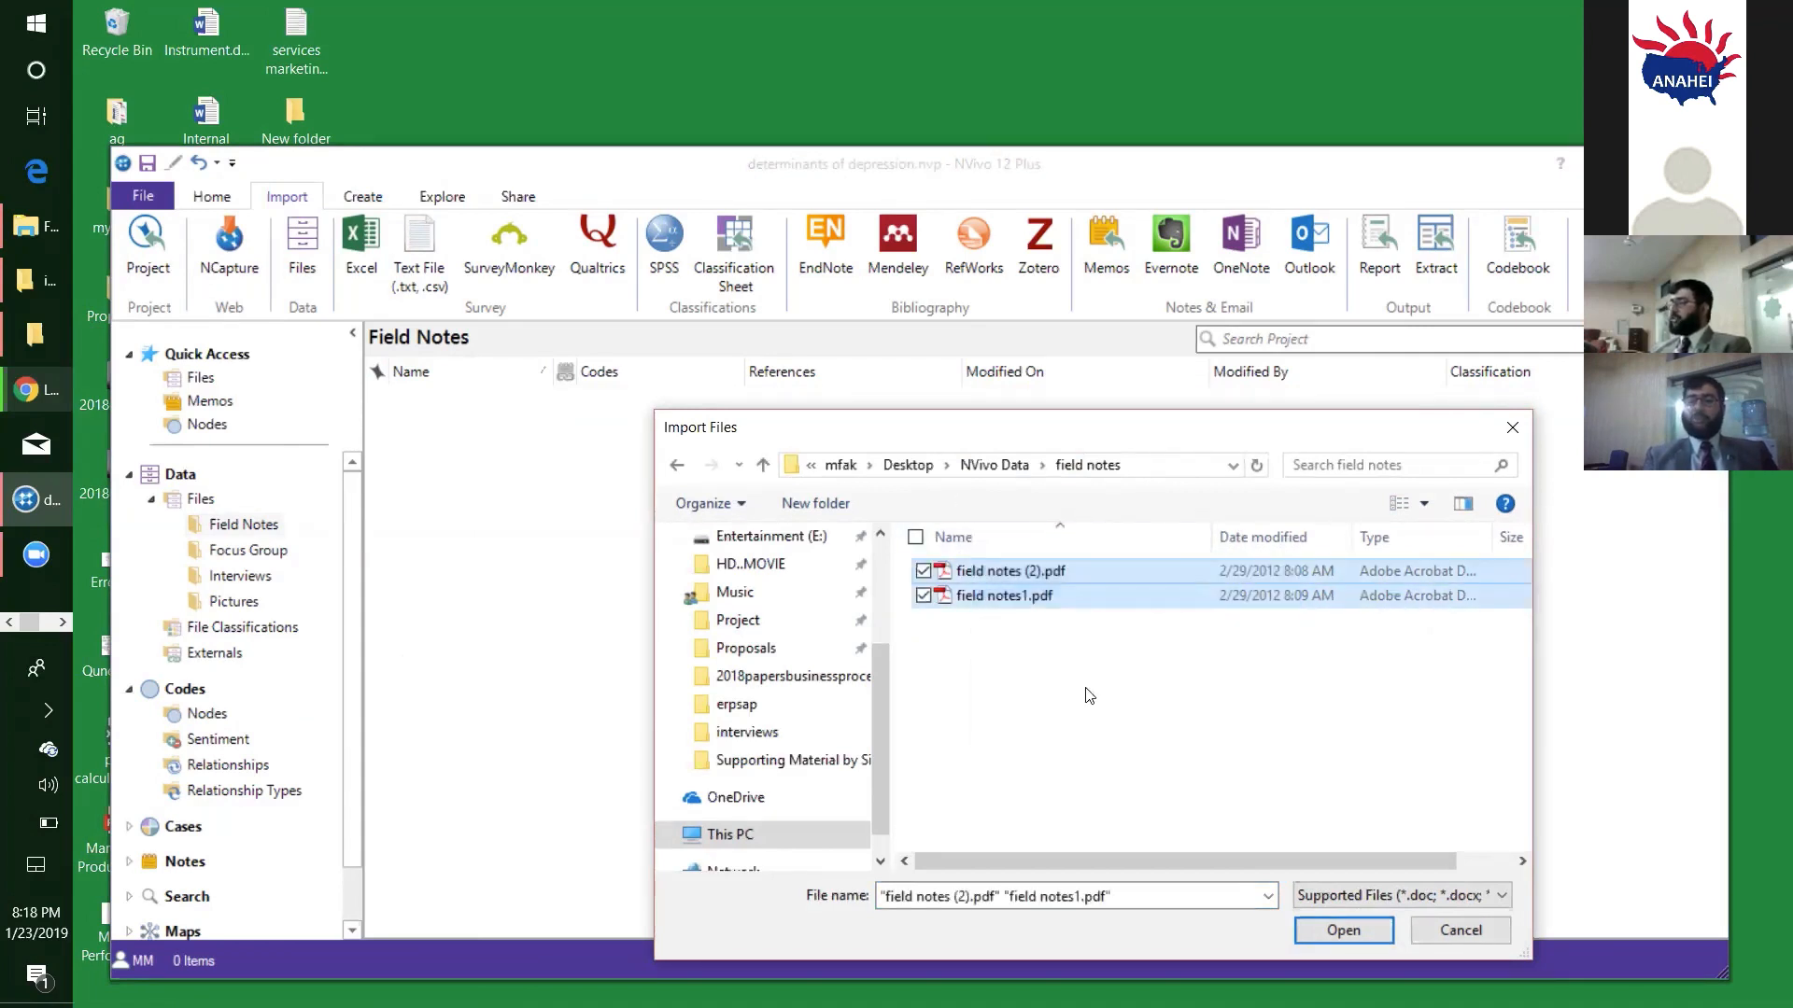
click(1330, 928)
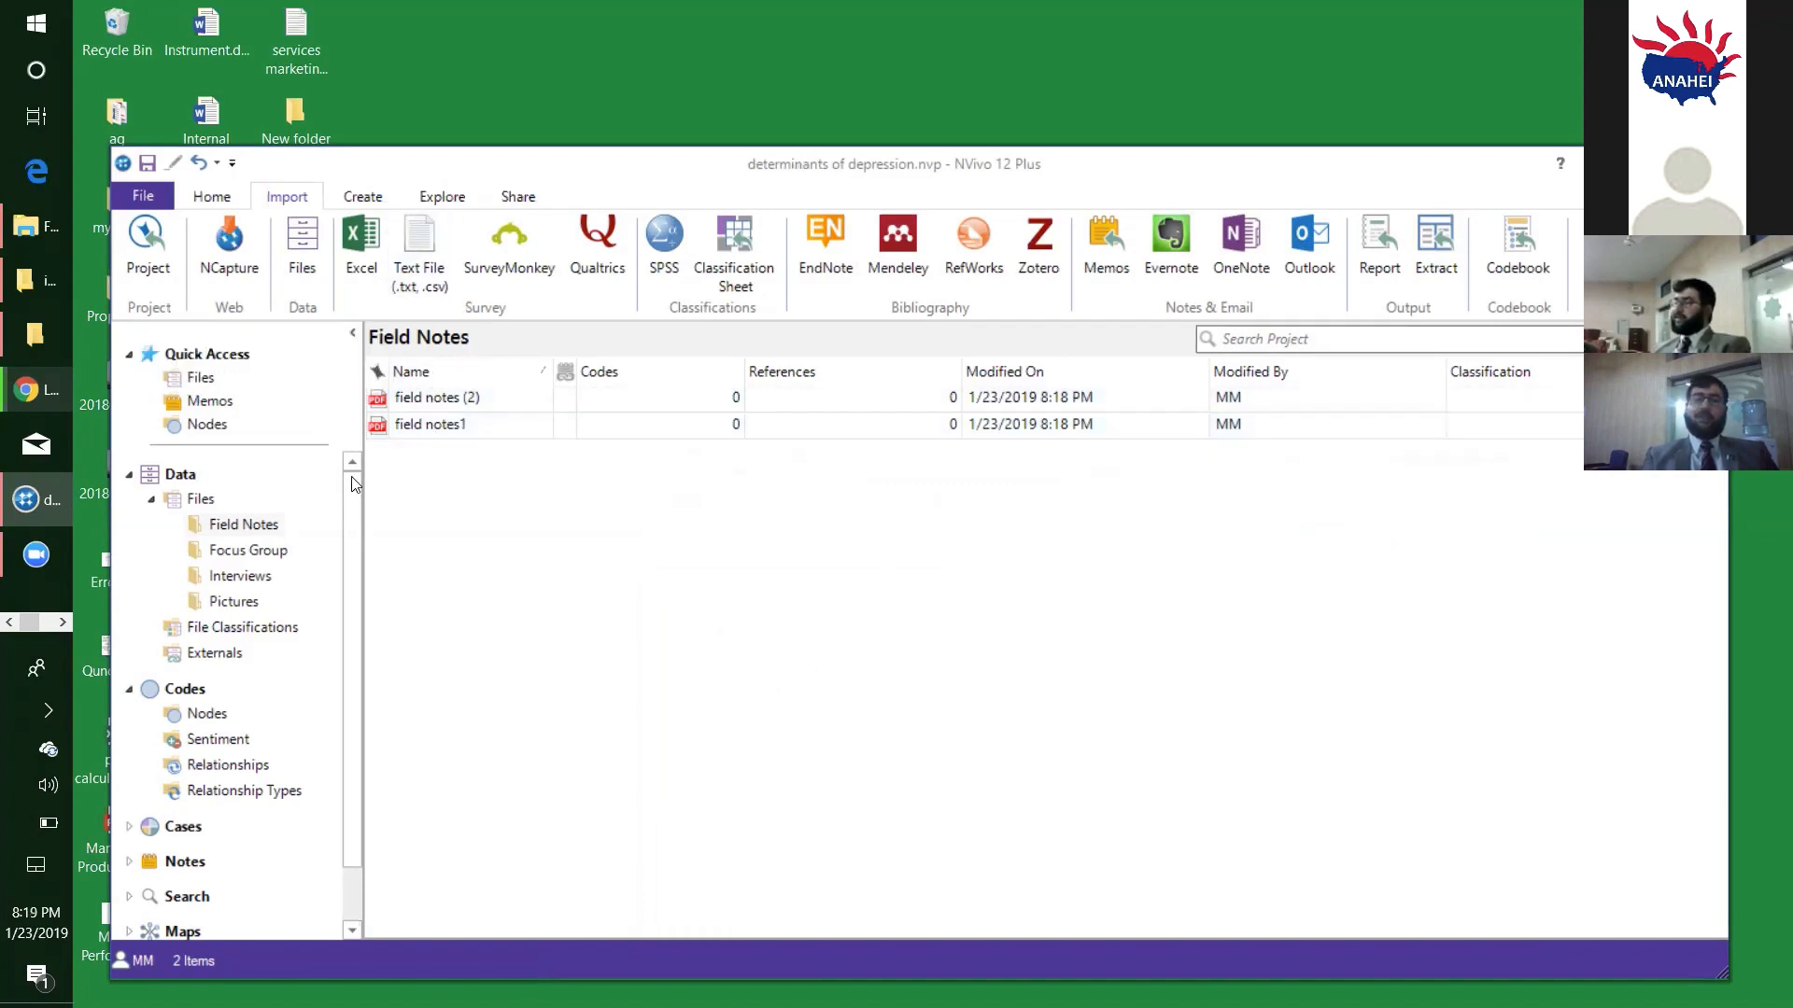
- Import Focus Group.wmv from the "focus group discussion" directory into the Focus Group folder, keeping its default video properties
click(278, 558)
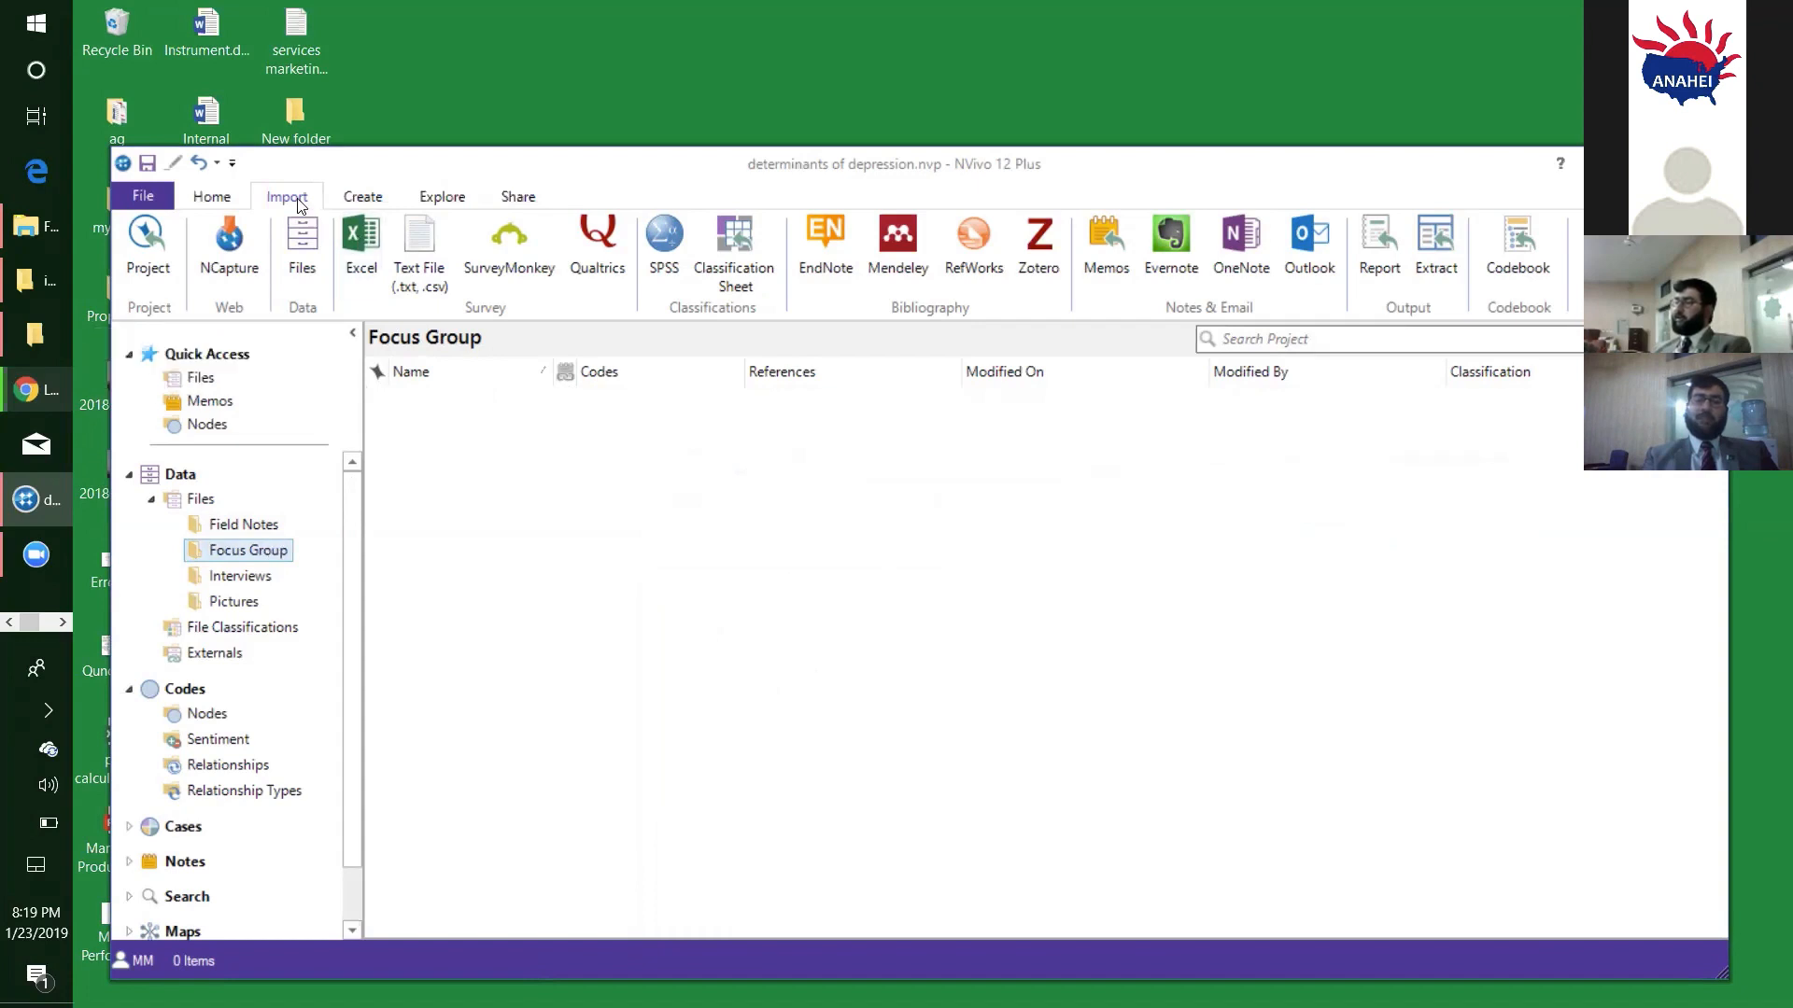
click(302, 268)
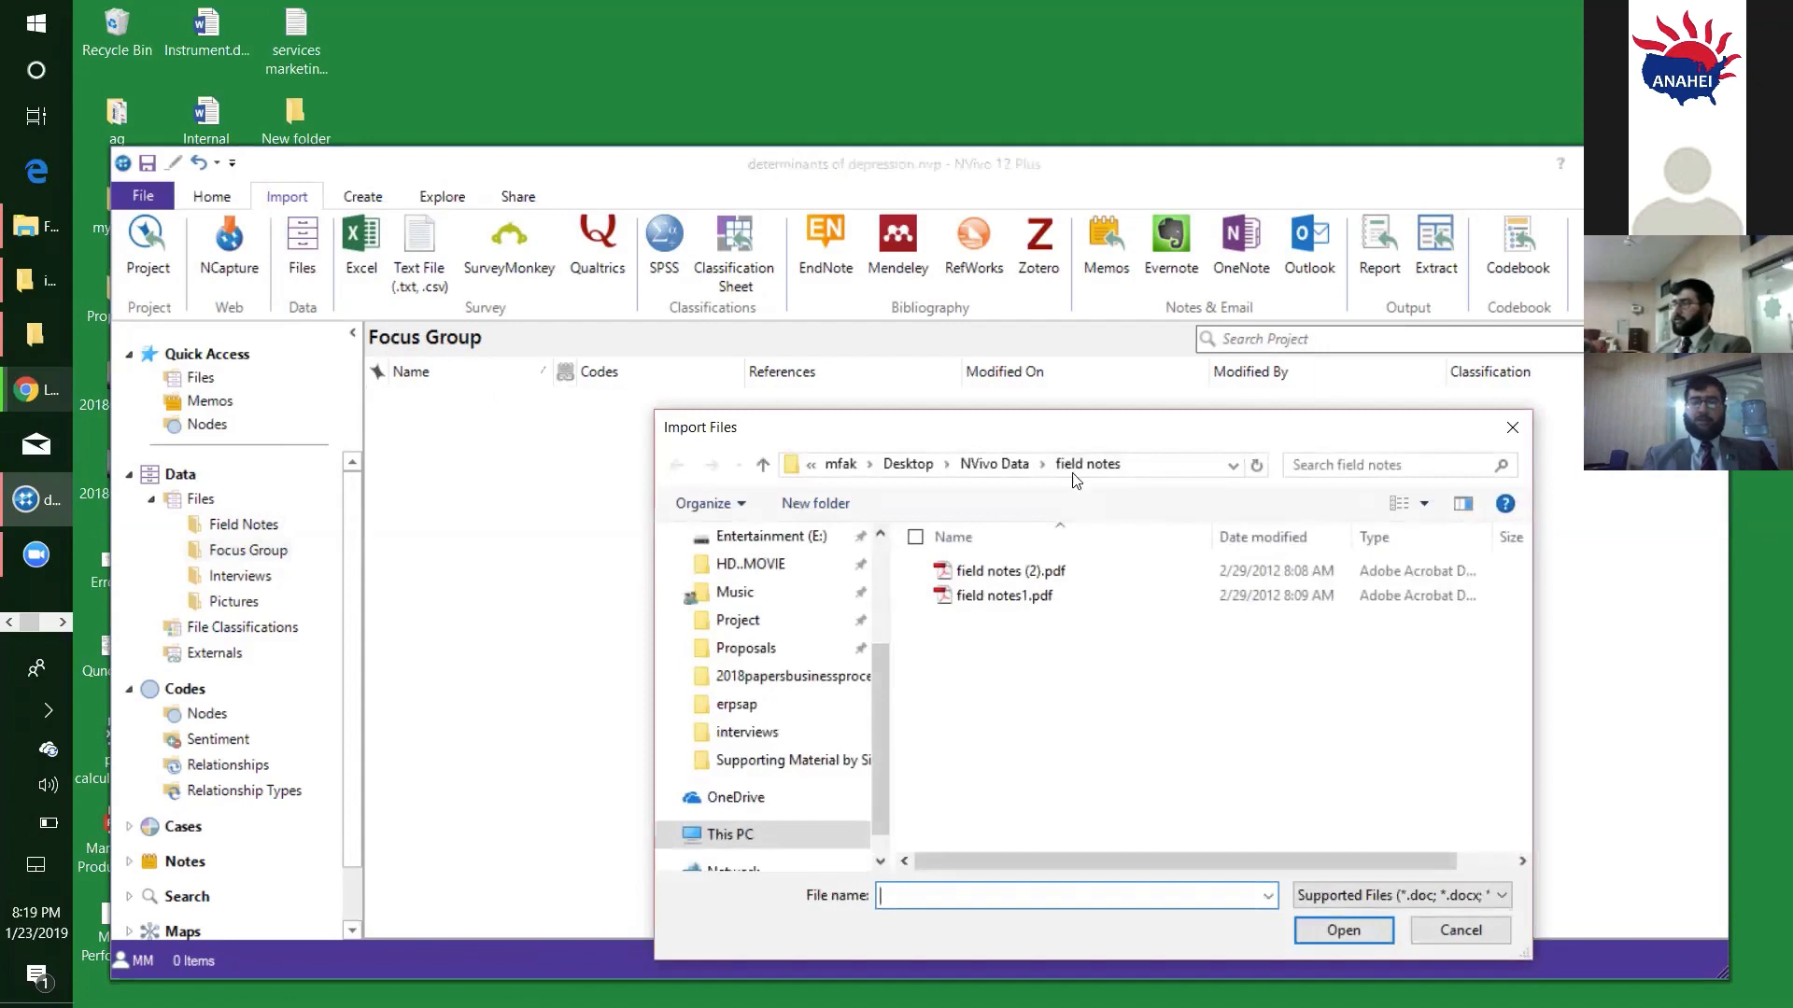
click(981, 466)
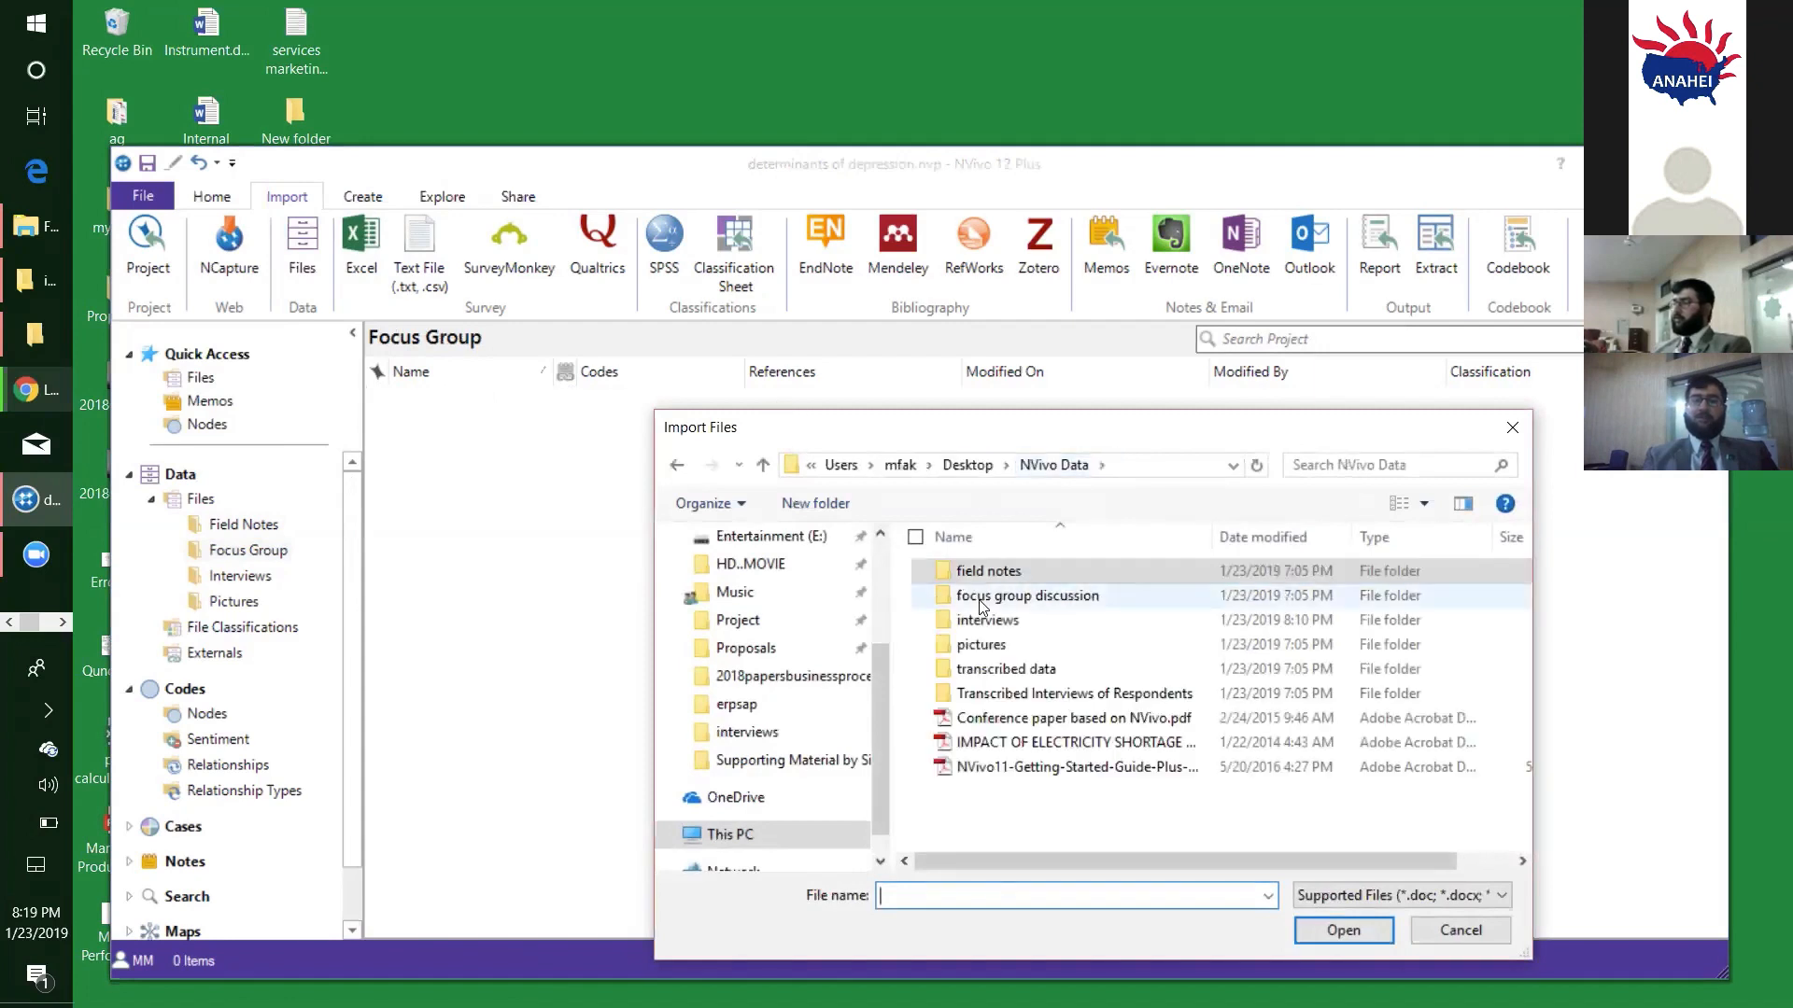
double_click(968, 602)
double_click(968, 607)
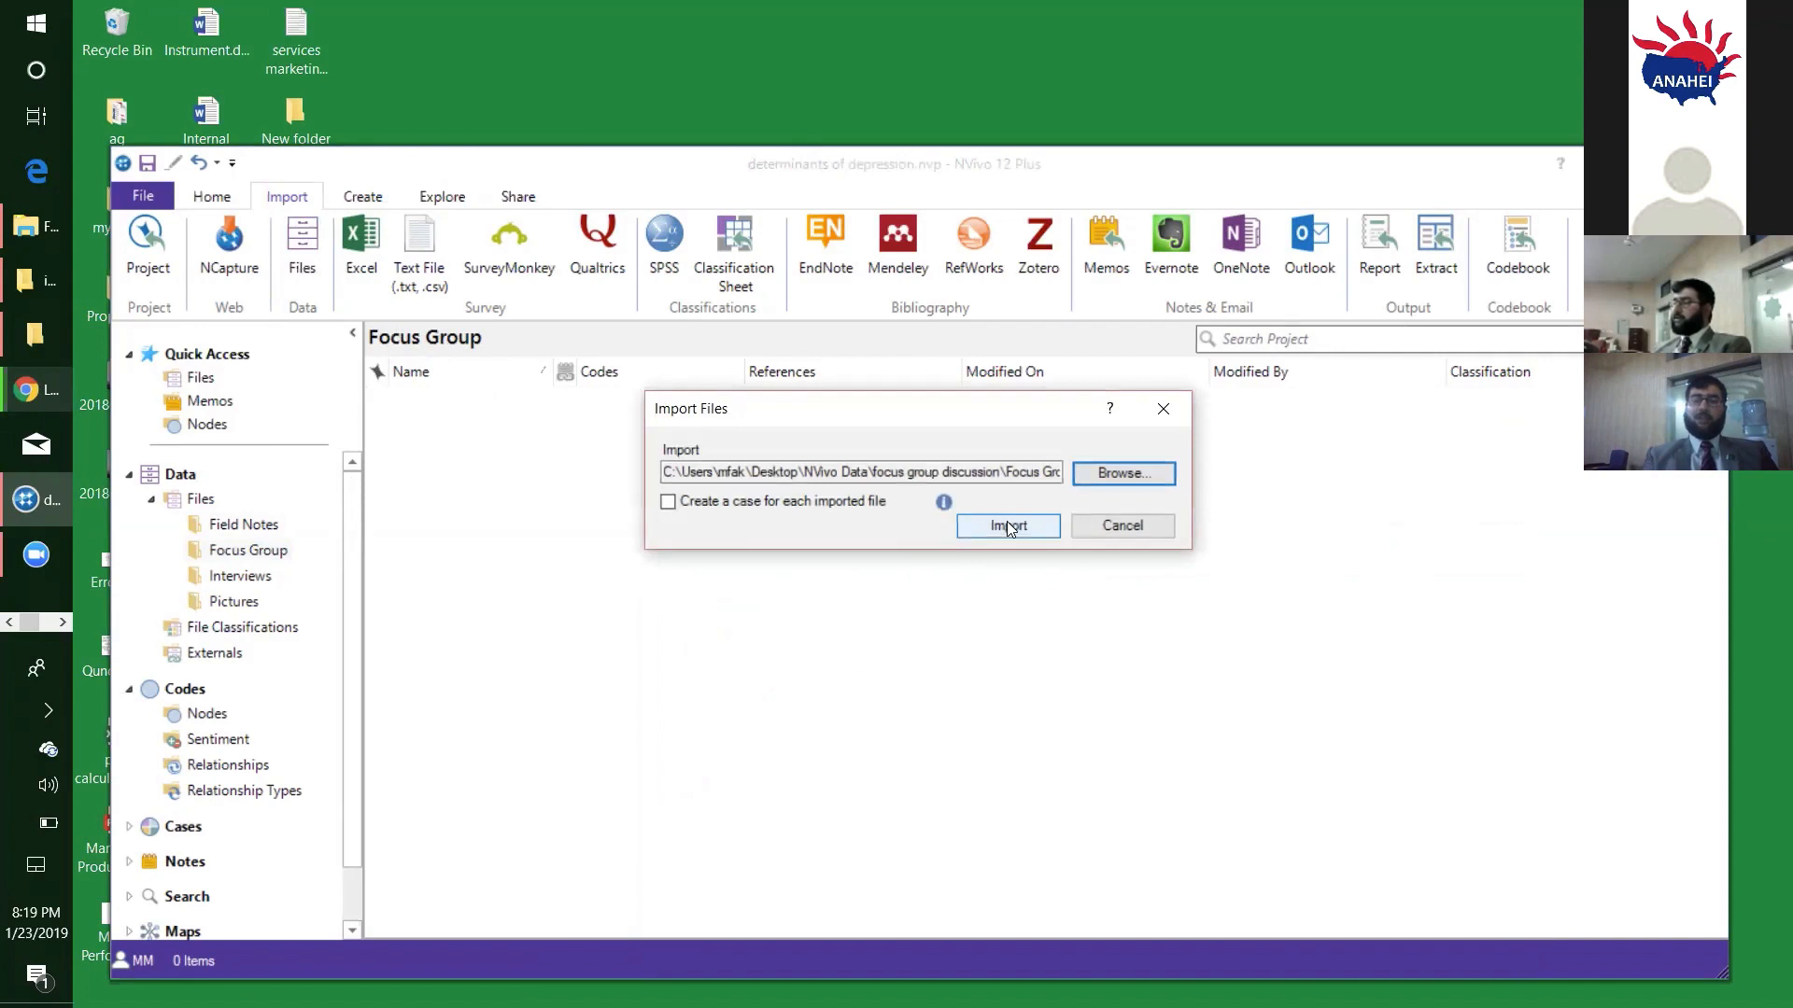
click(1008, 526)
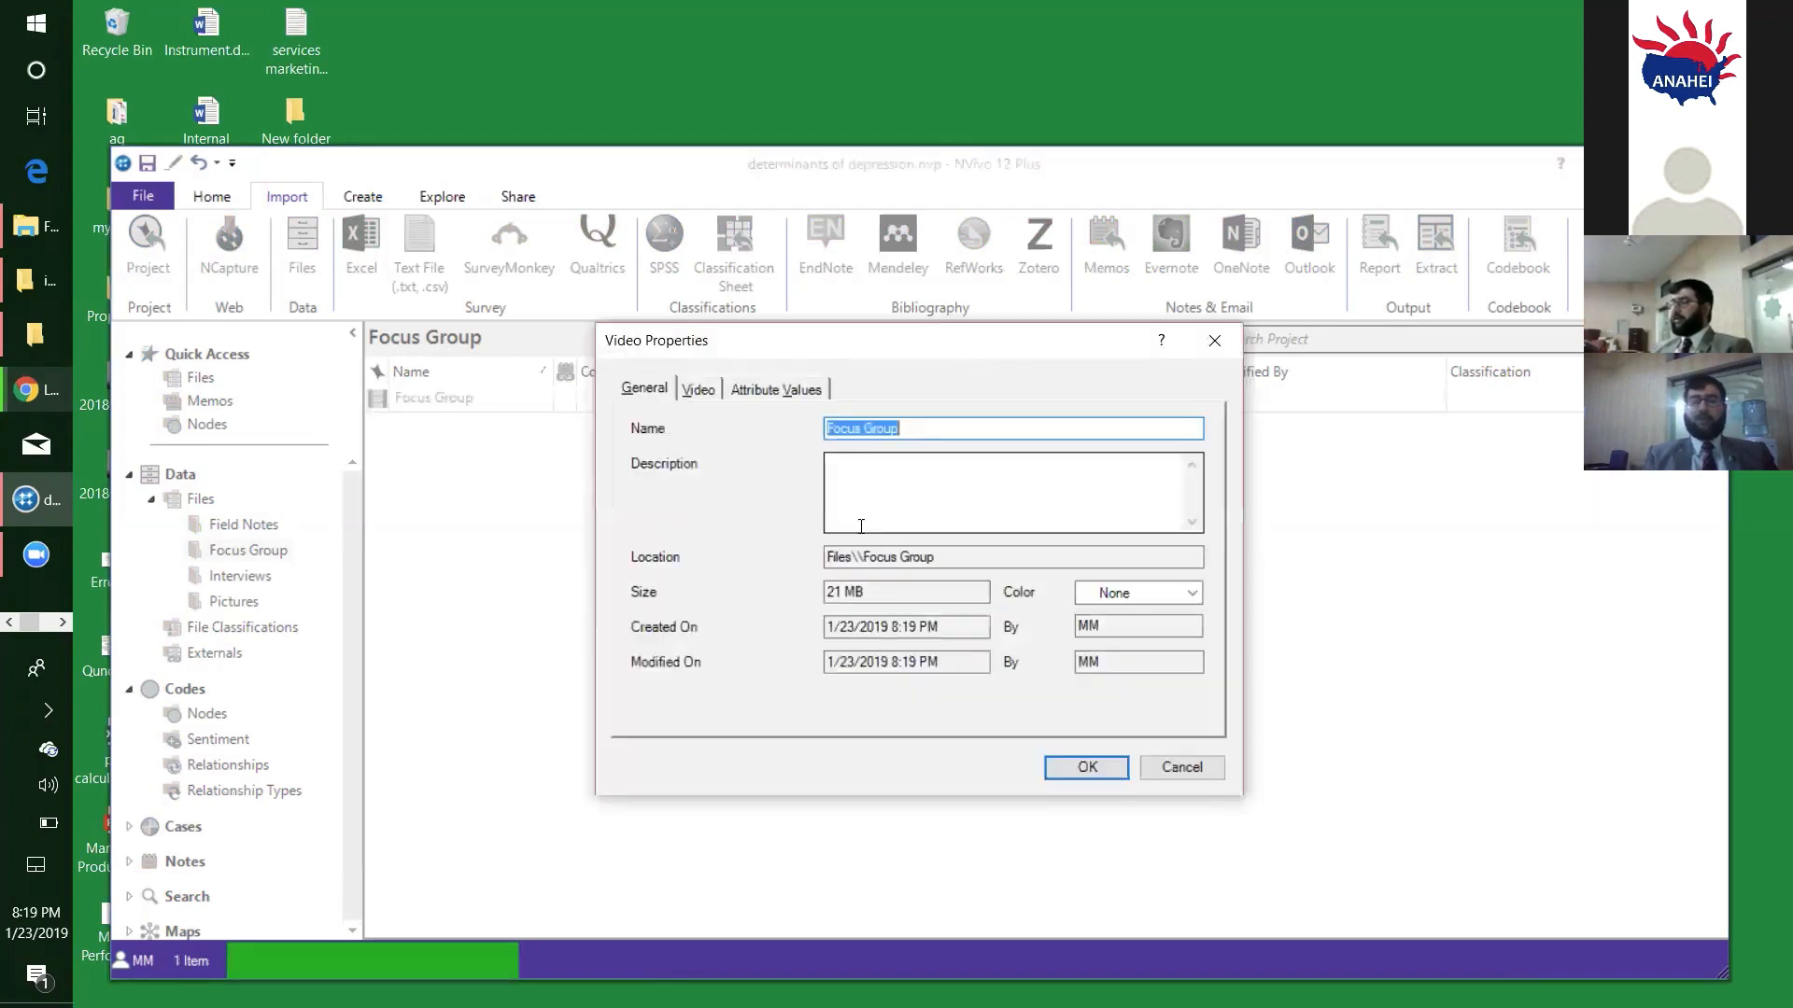
click(1086, 768)
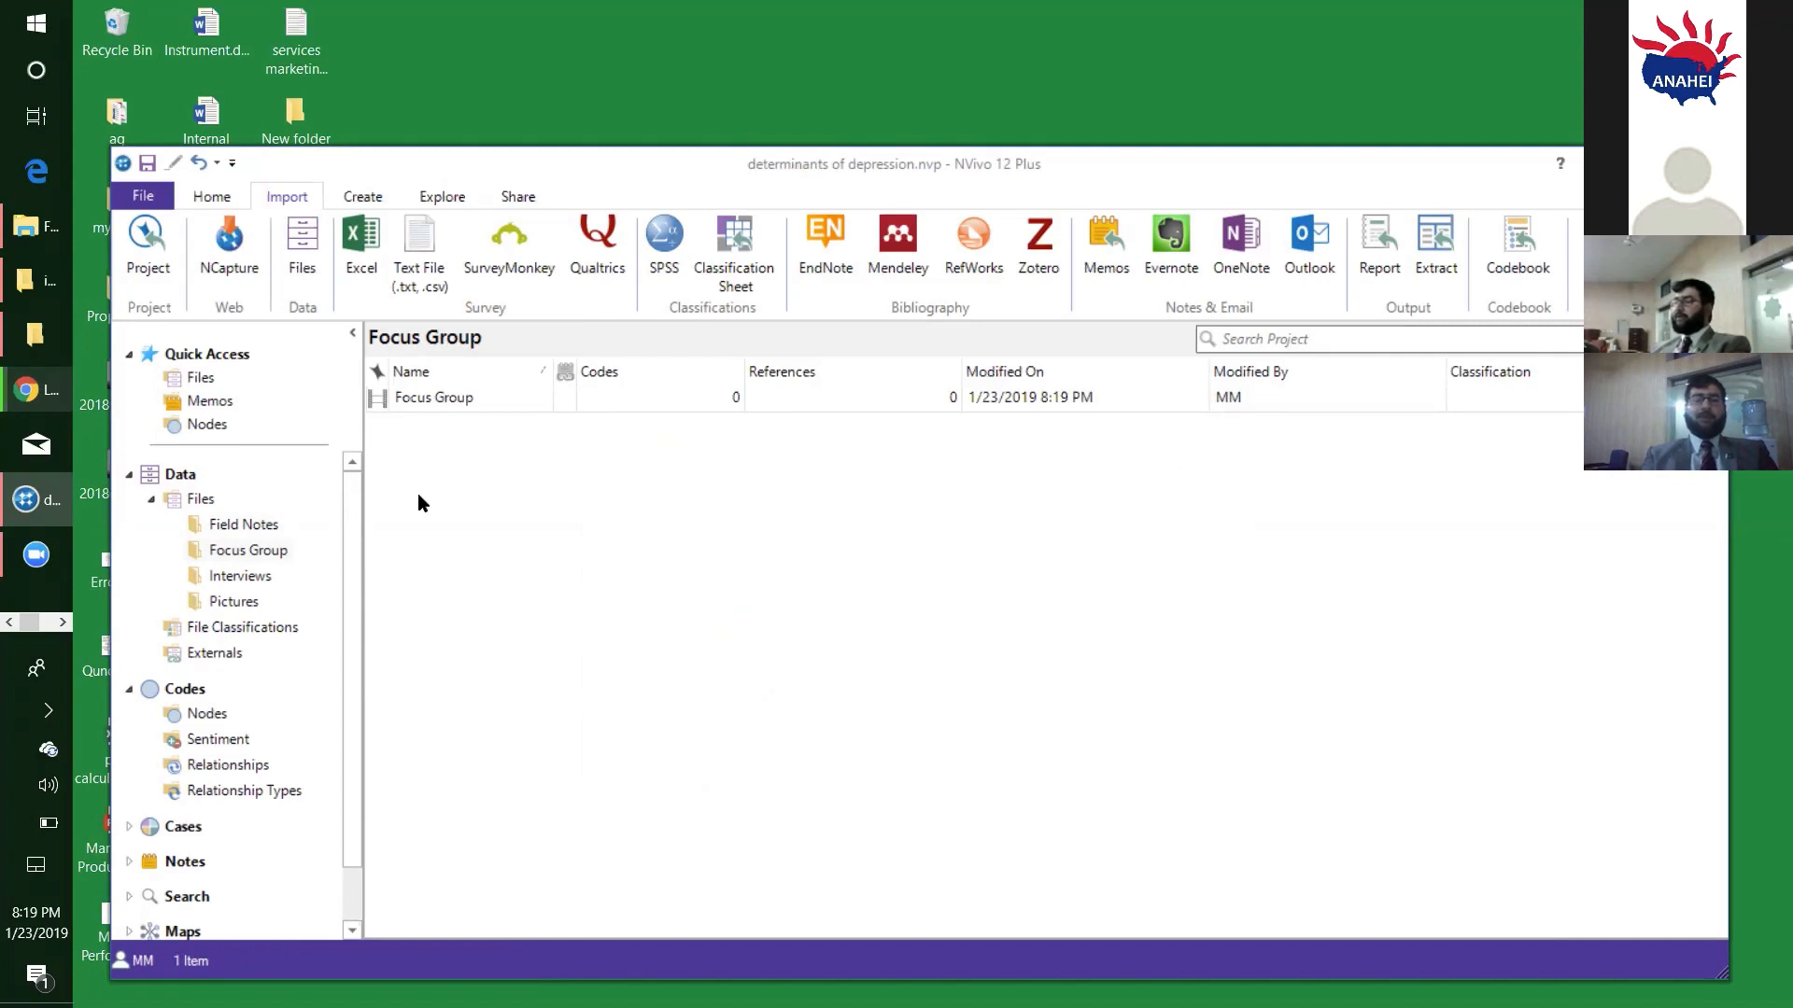
- Import all files from R1.wmv to R7.wma in the NVivo Data "interviews" directory into the Interviews folder, without creating cases
click(240, 576)
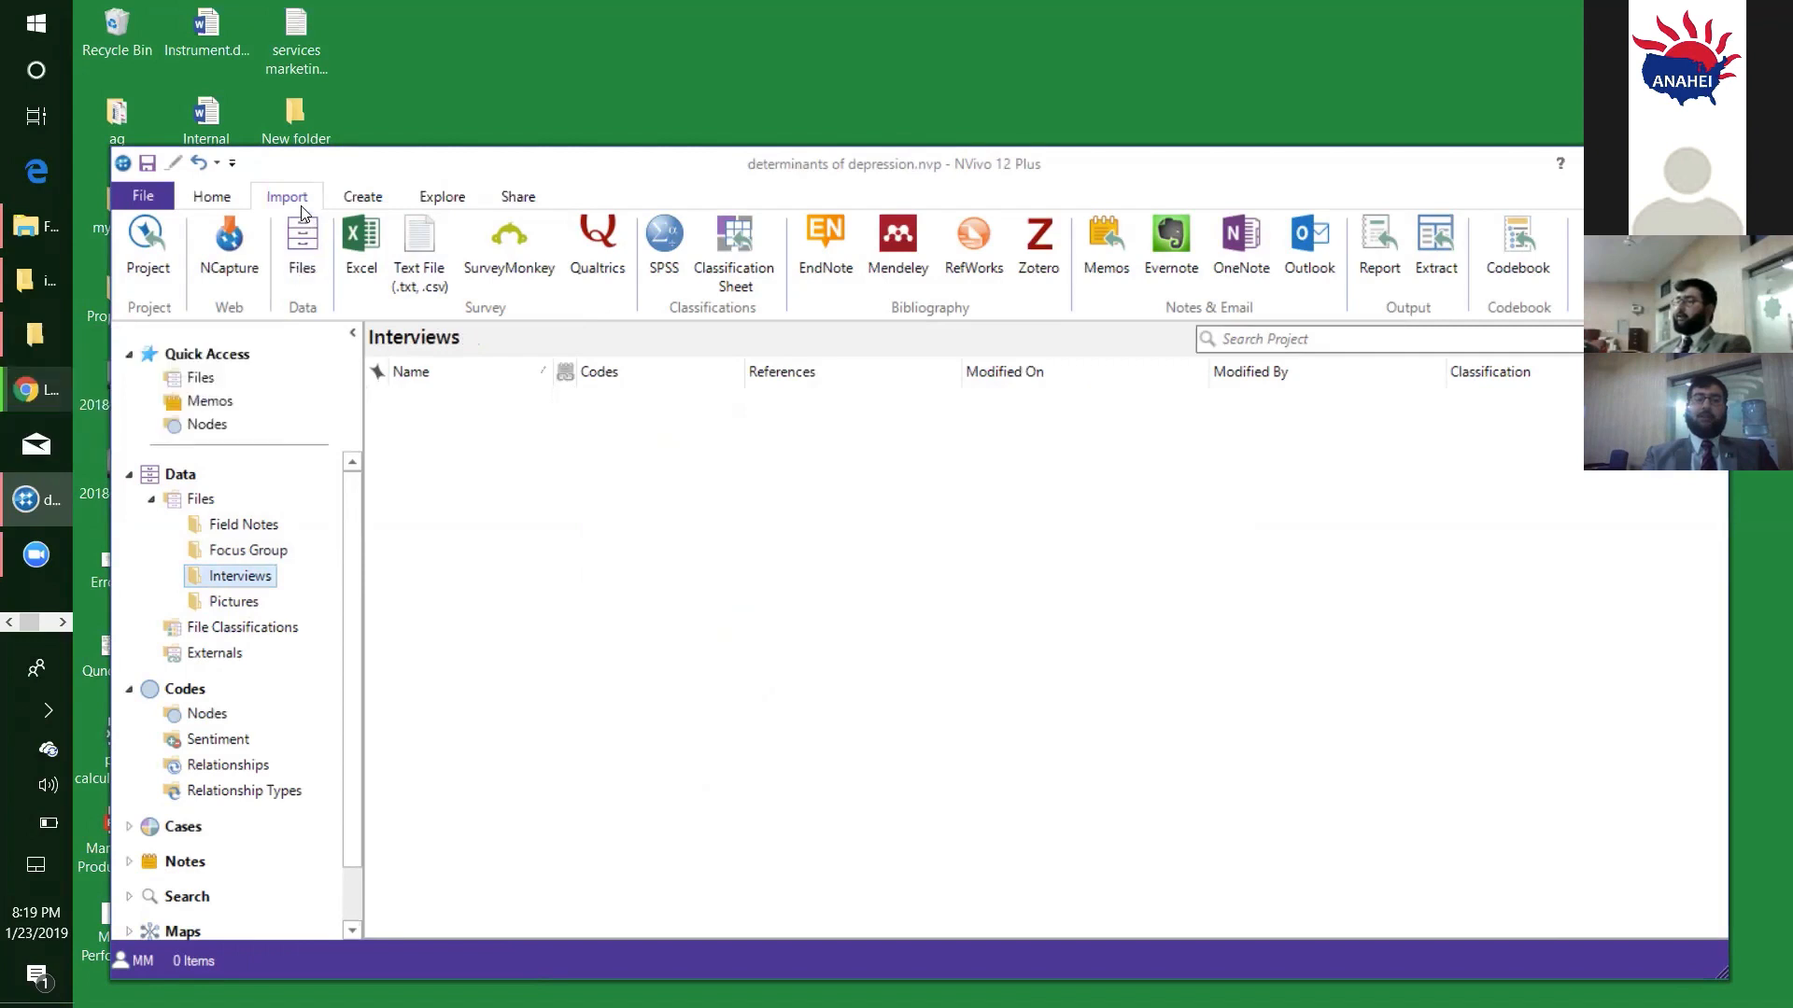
click(308, 272)
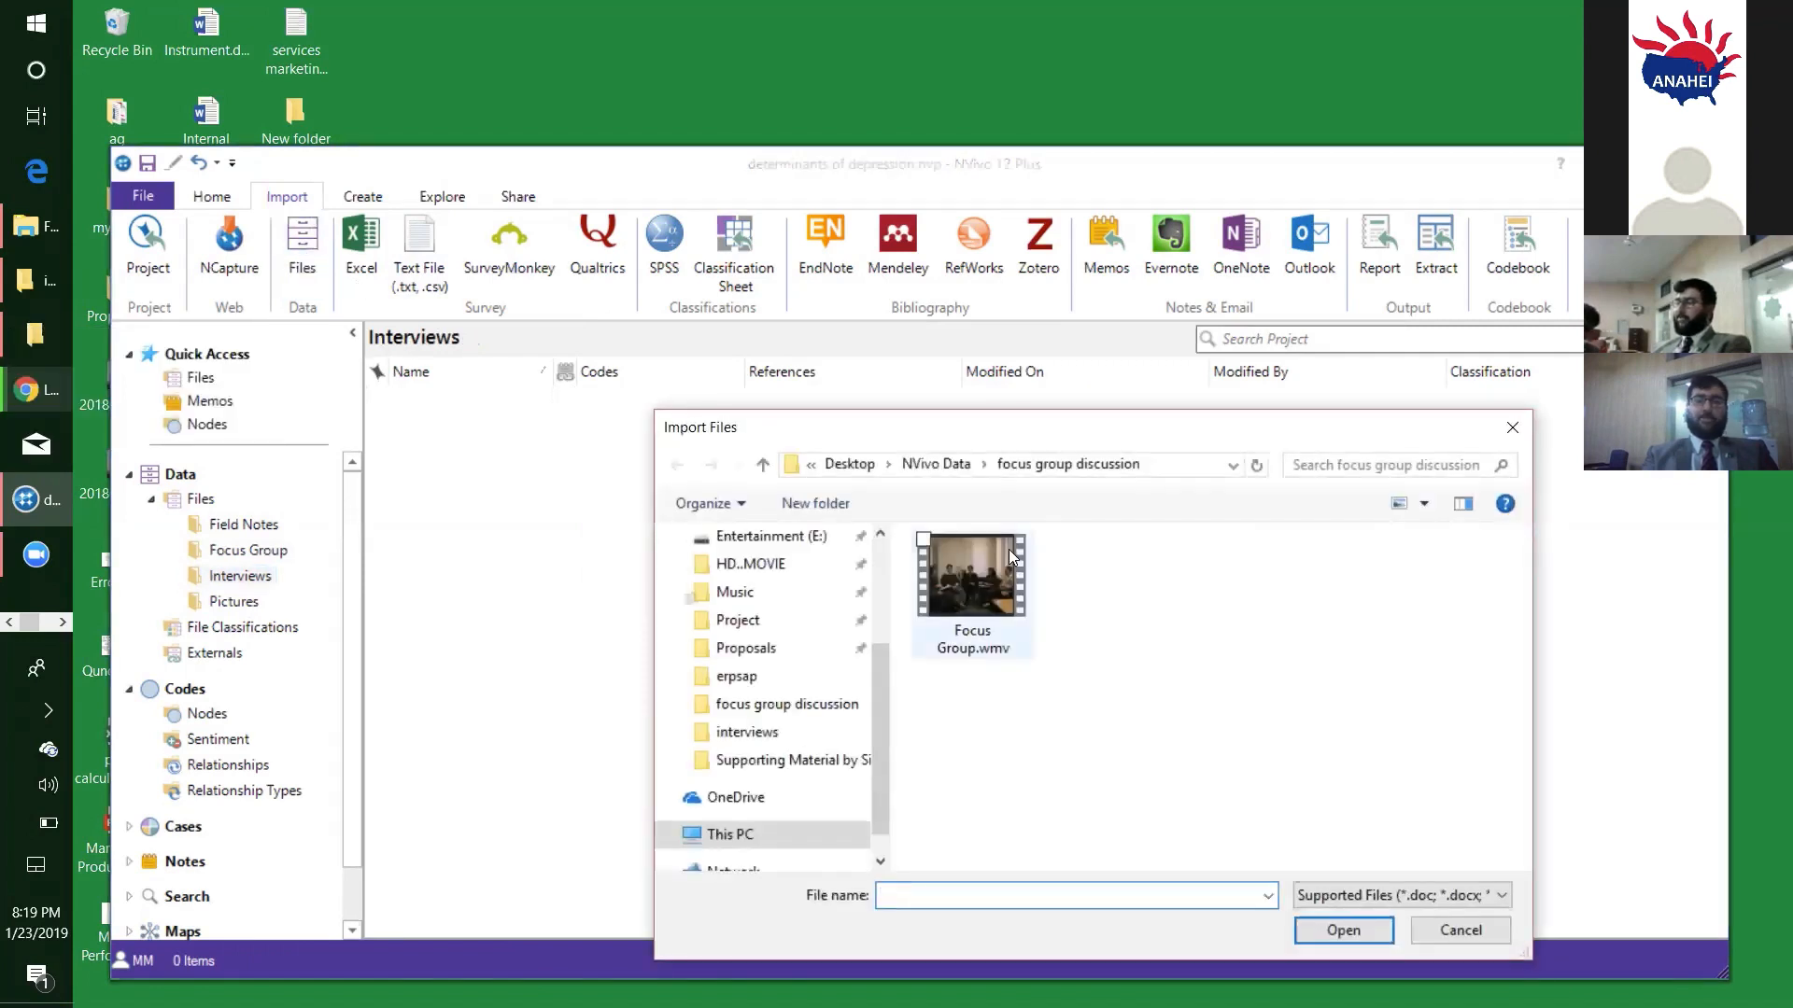
click(935, 464)
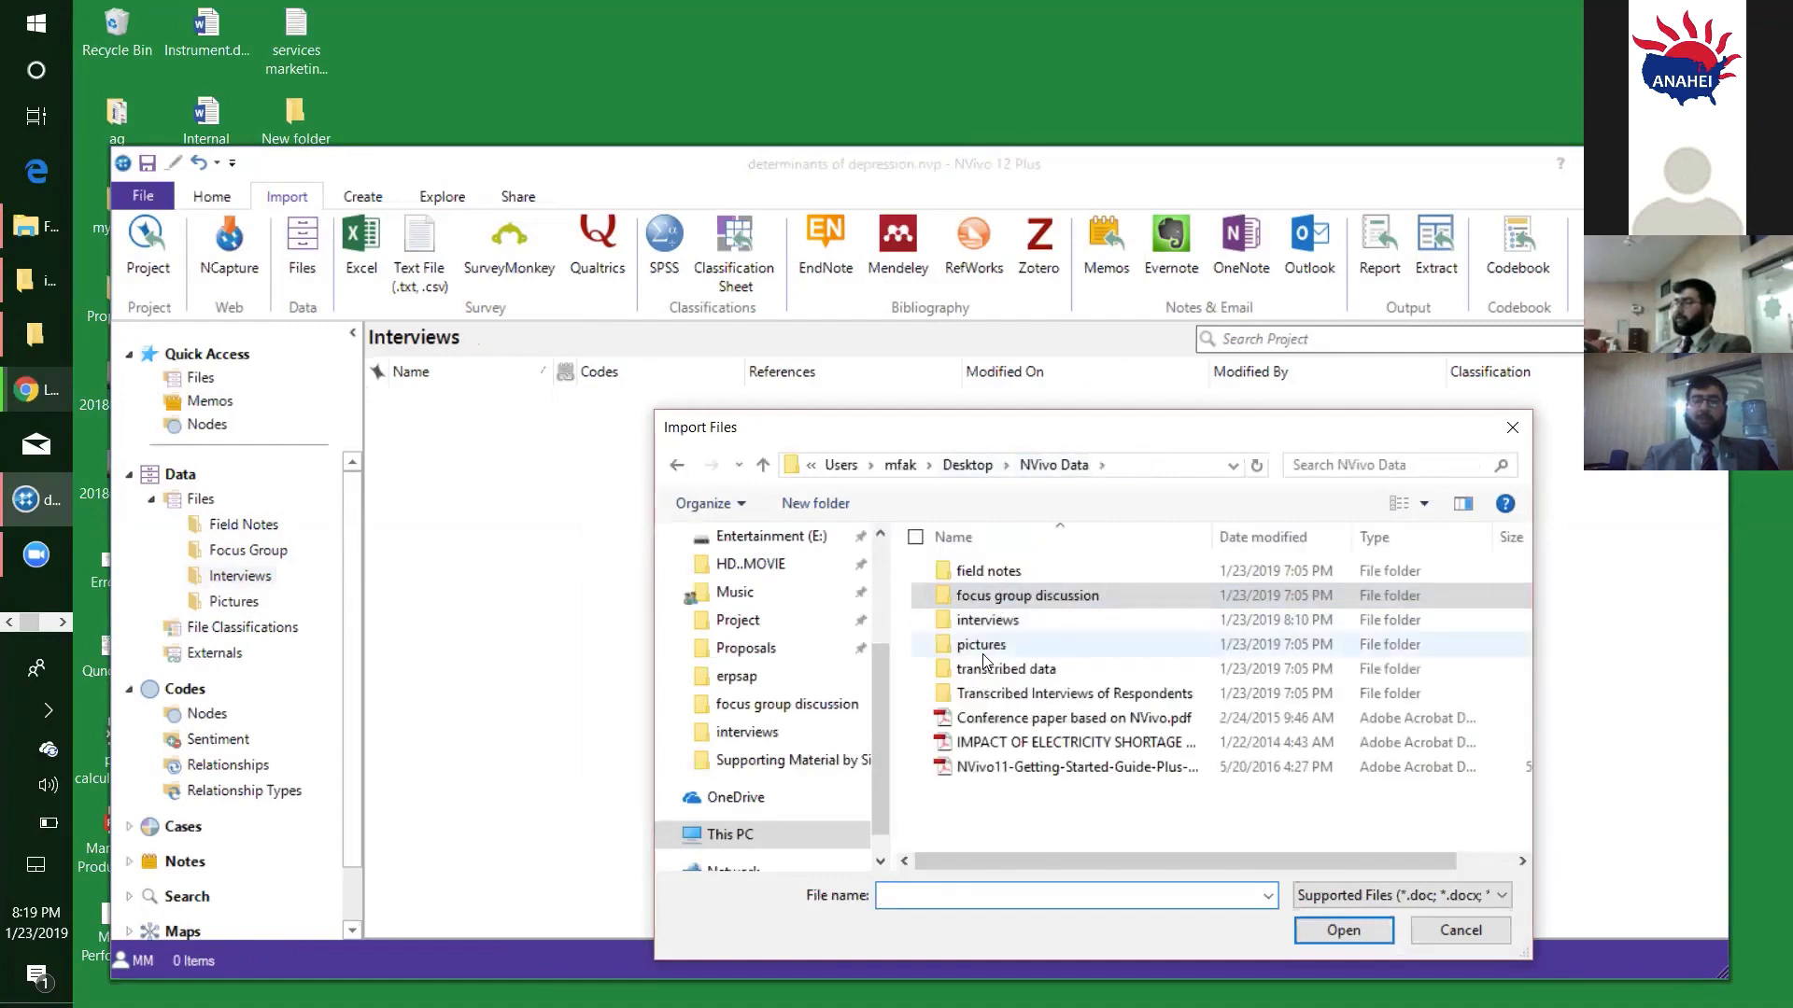
double_click(987, 622)
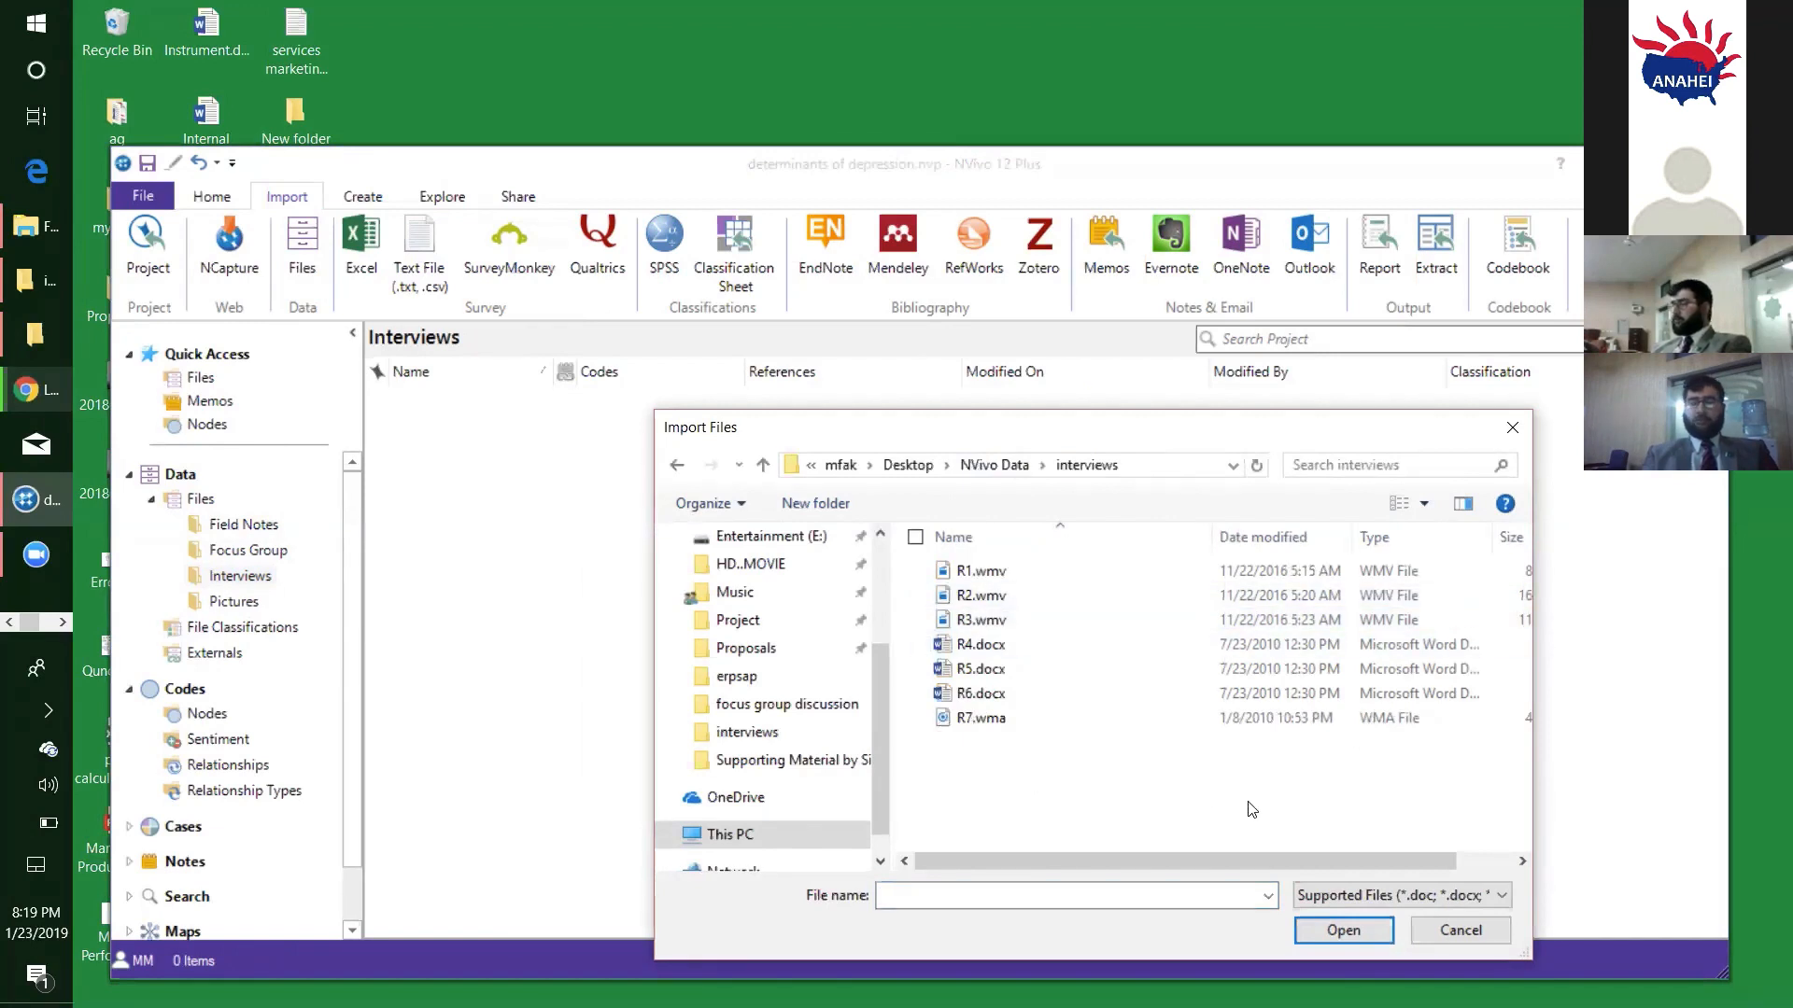
drag(1249, 802, 936, 527)
drag(938, 520, 938, 520)
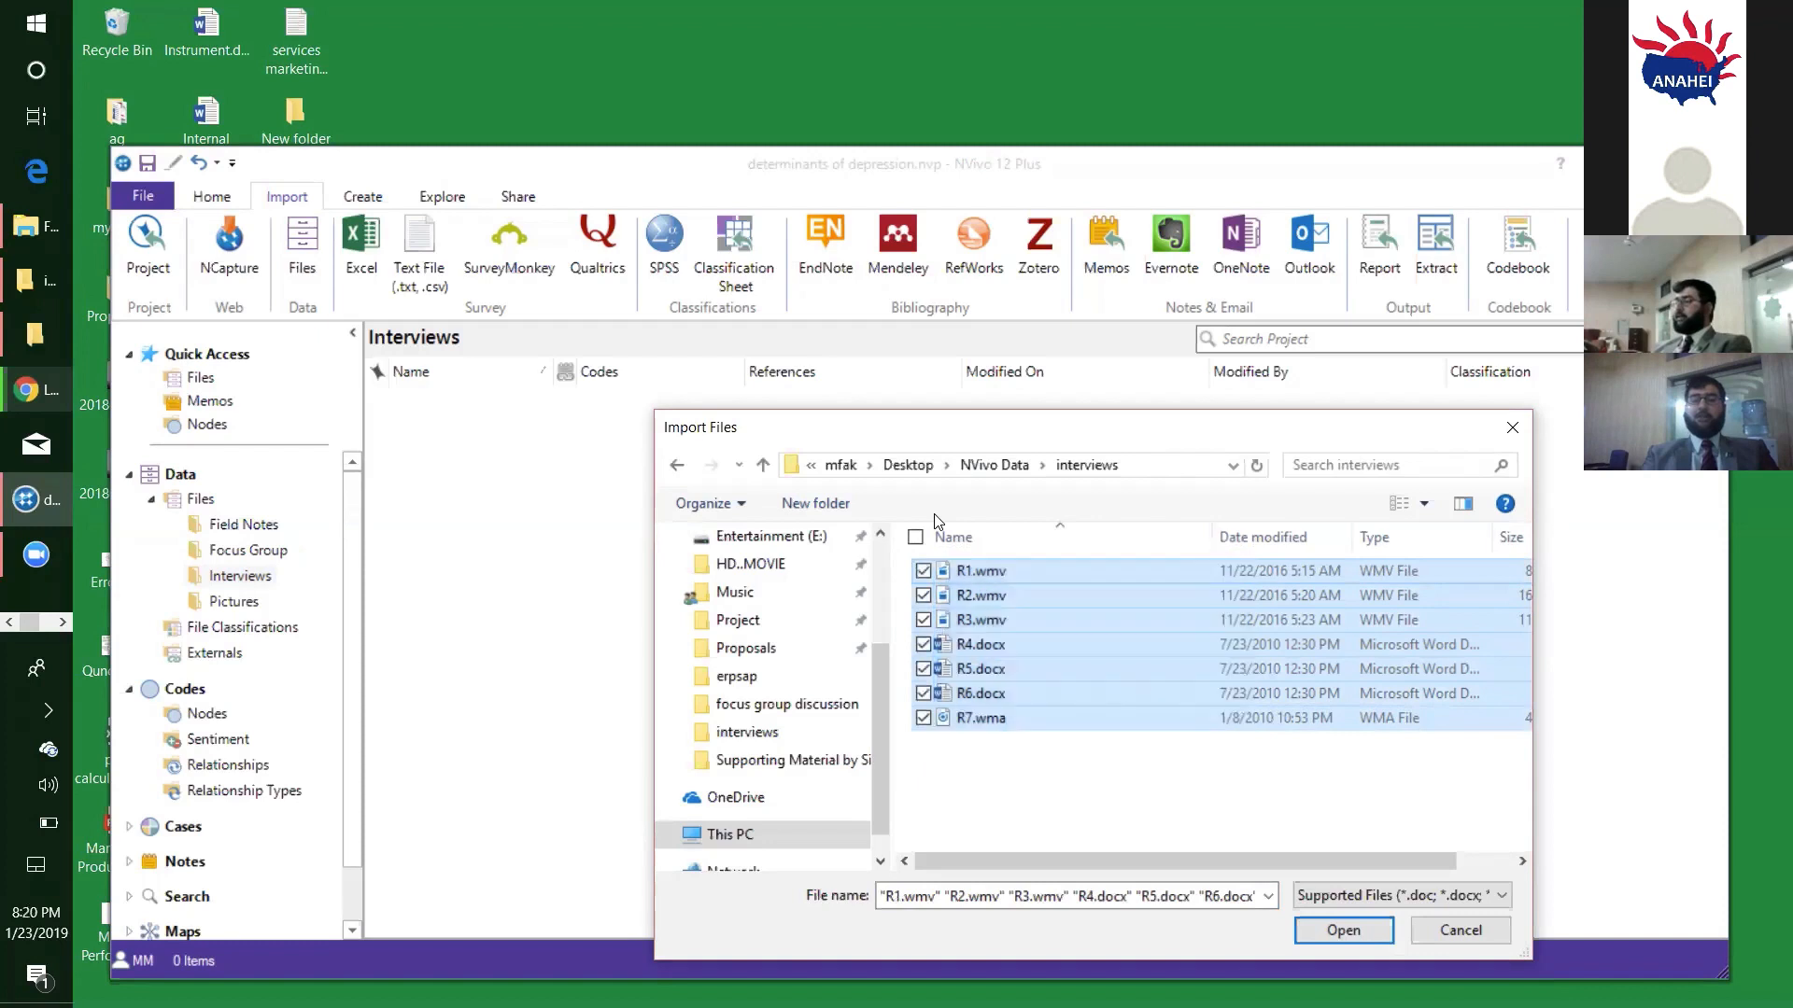
click(1317, 931)
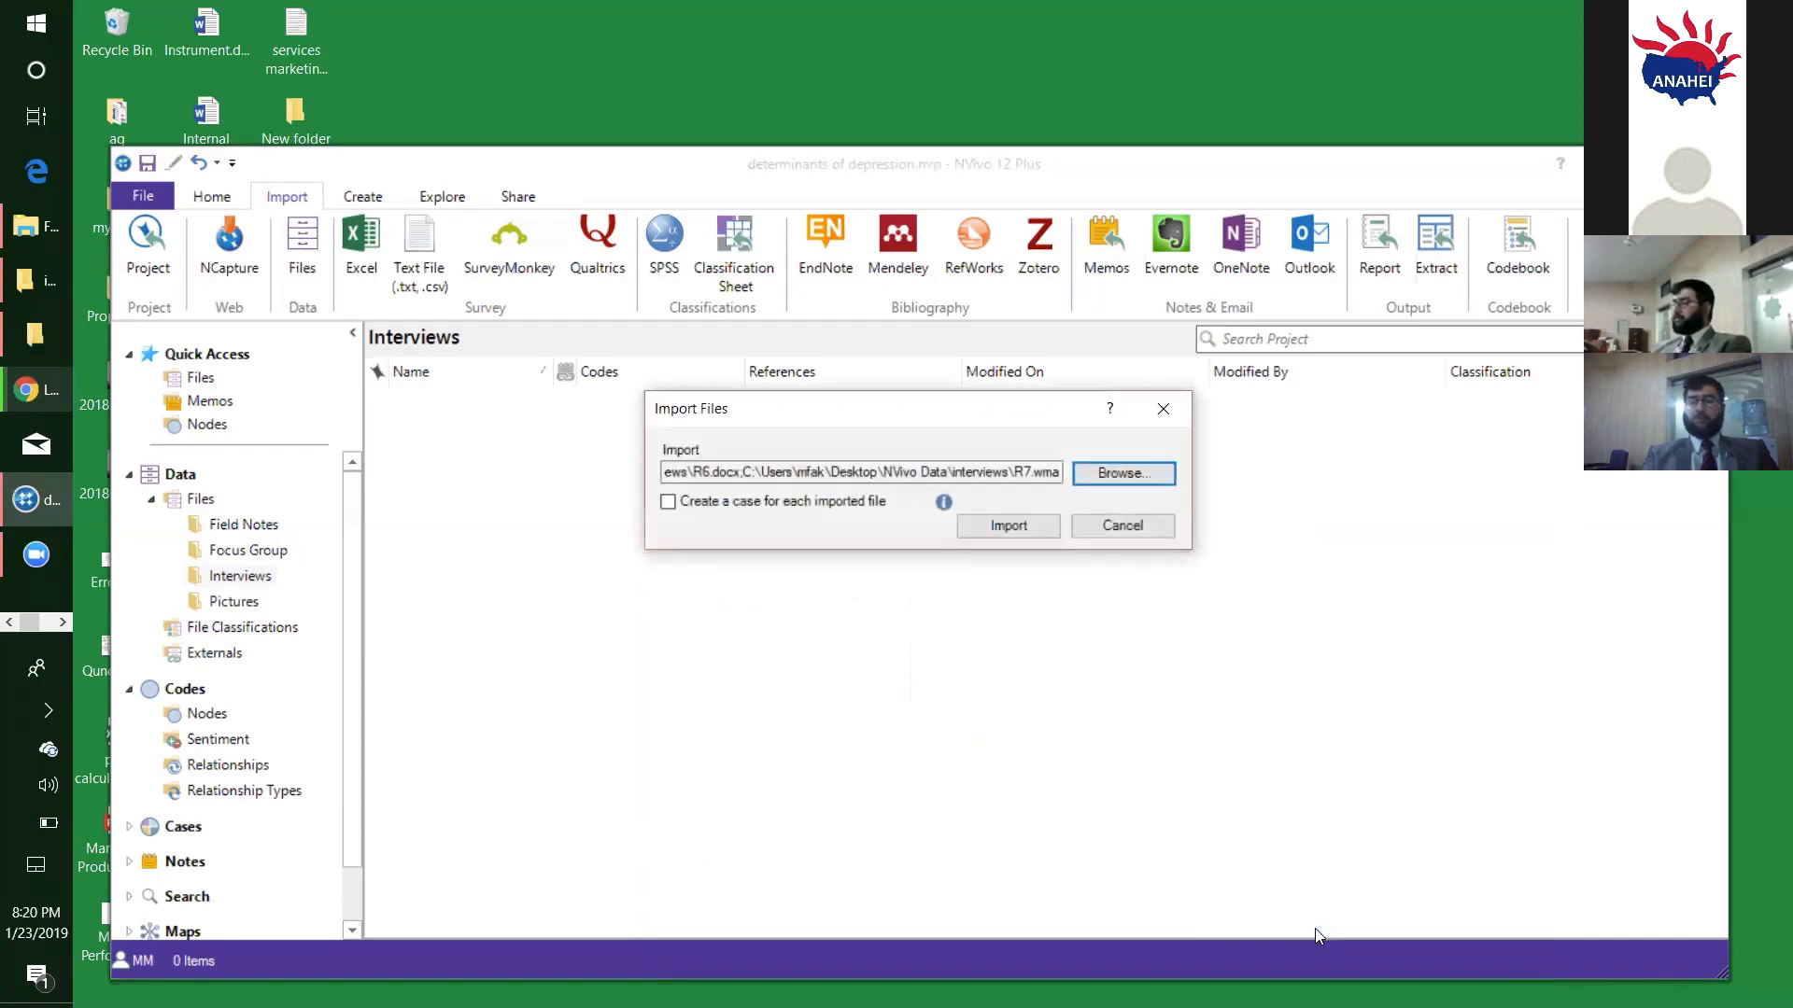
click(1007, 525)
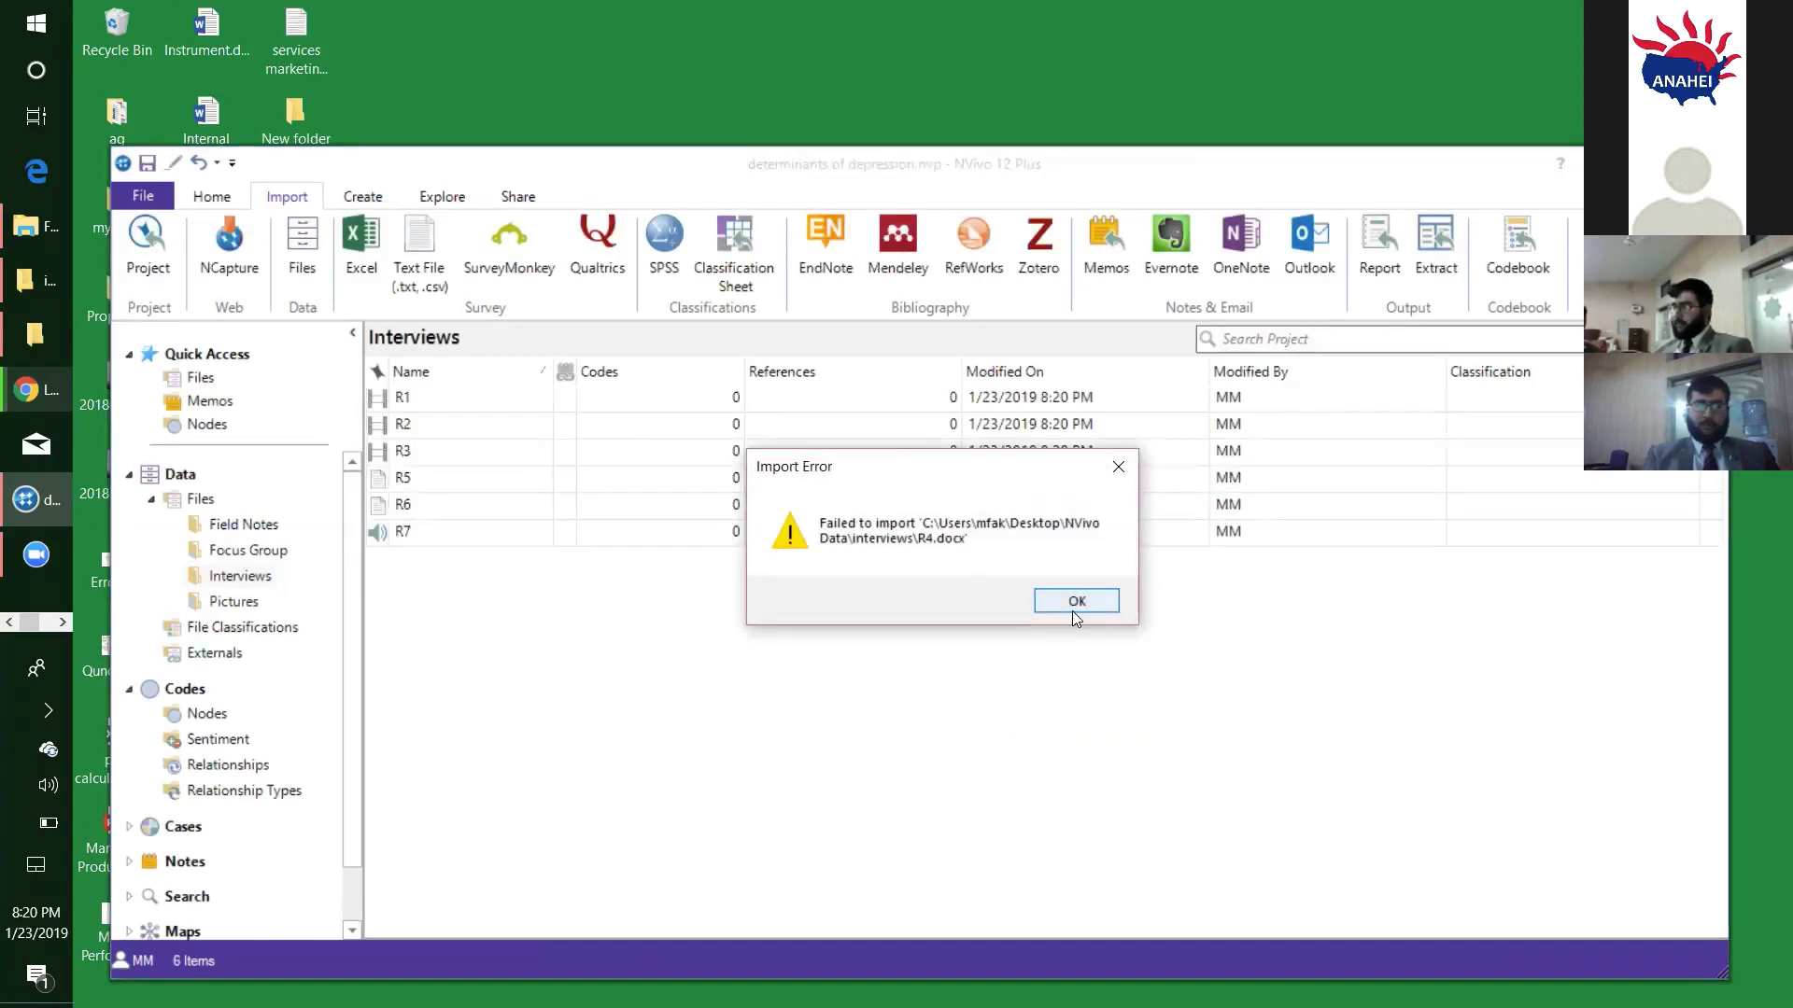
click(1076, 602)
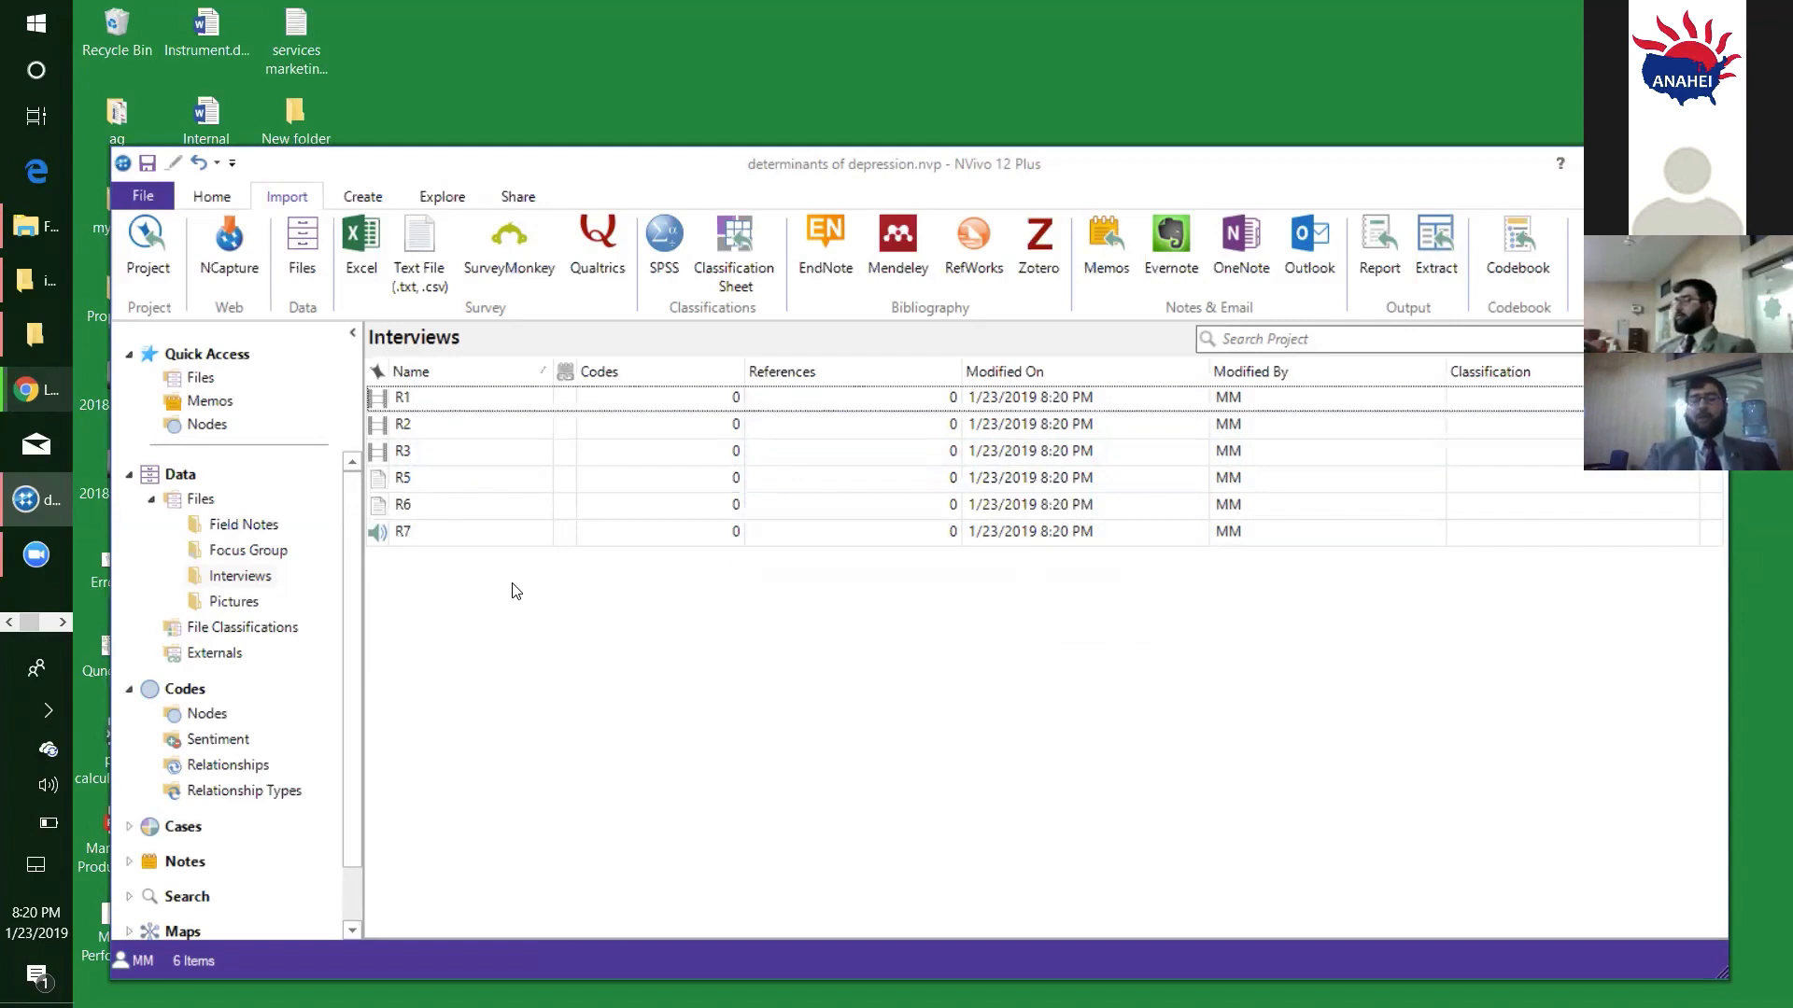
- Review the imported video, document and audio sources listed in the Interviews folder
click(433, 399)
click(427, 431)
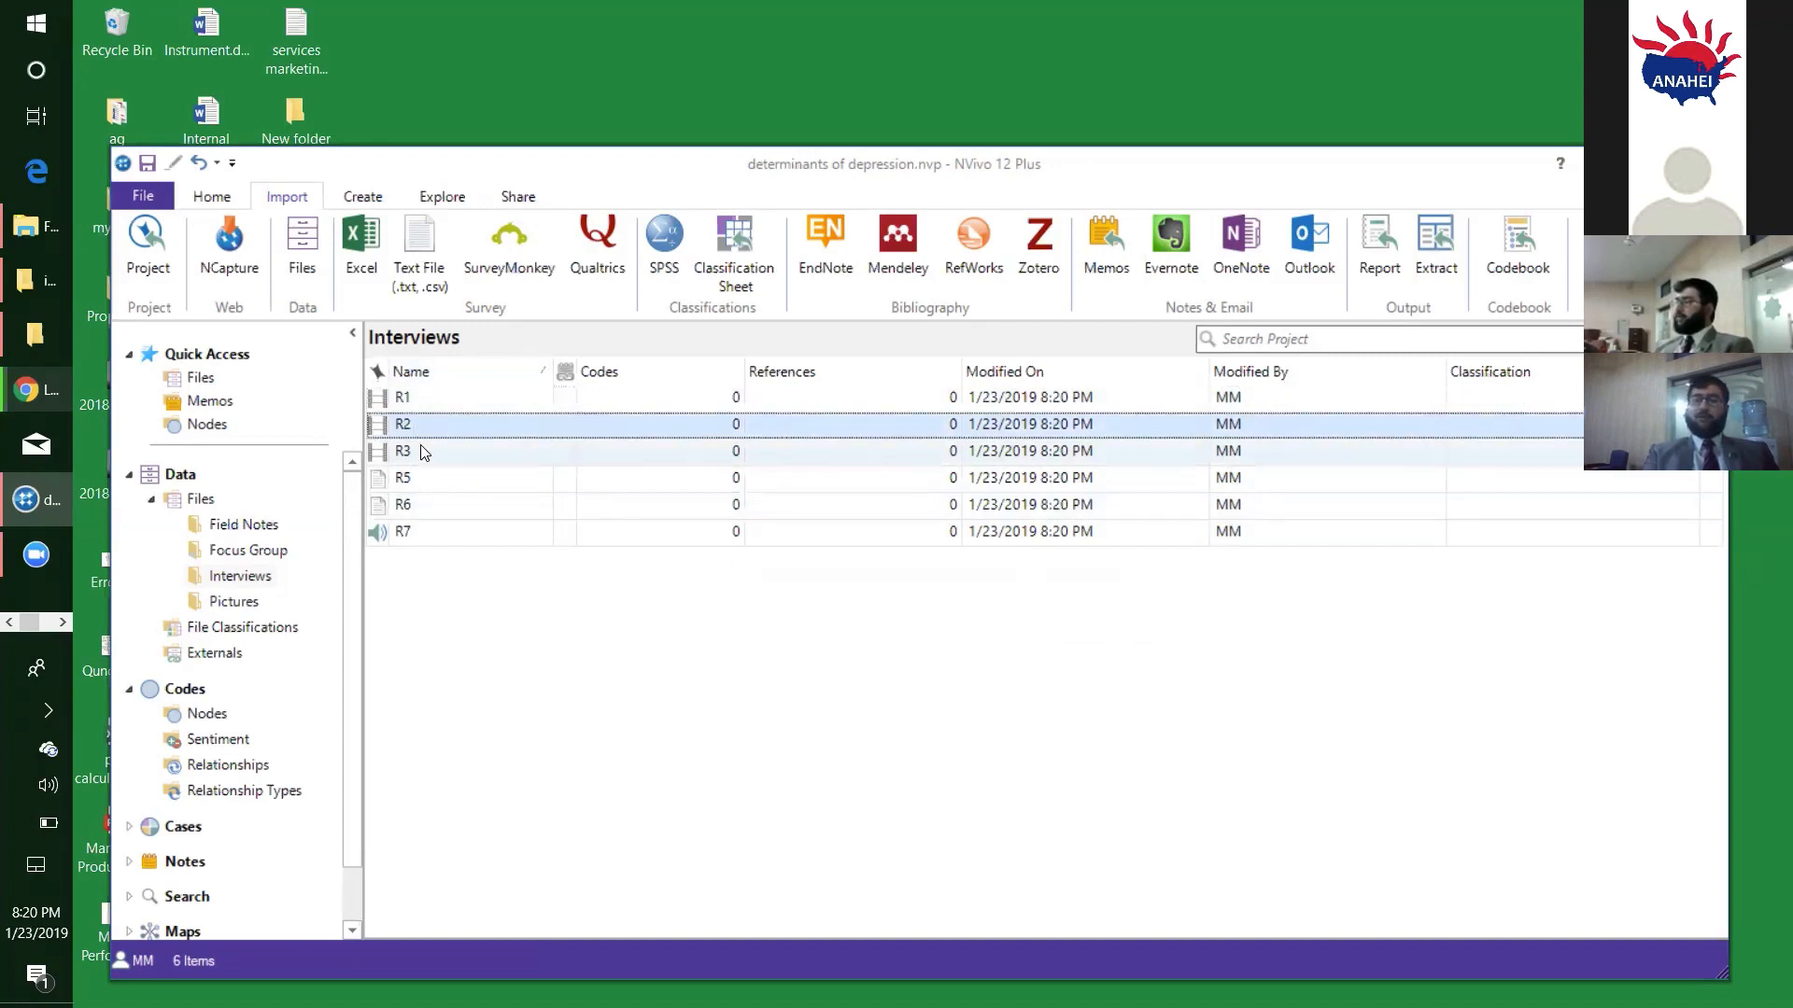
click(428, 491)
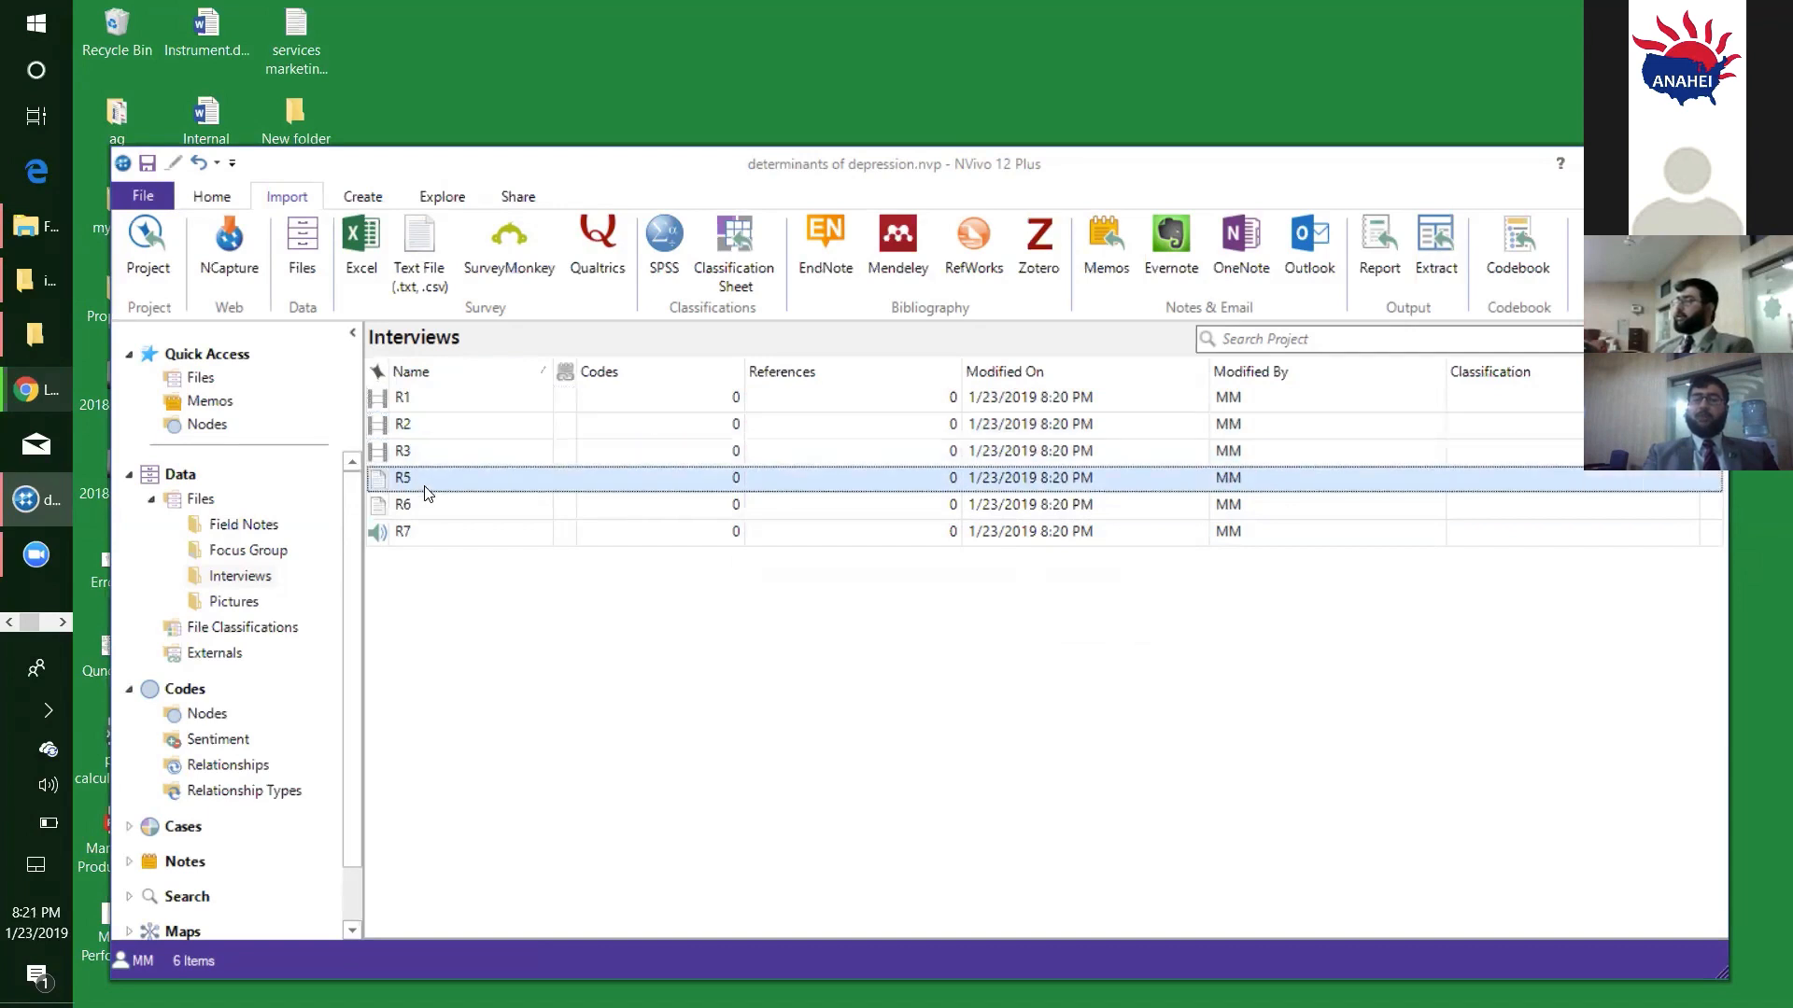
click(430, 506)
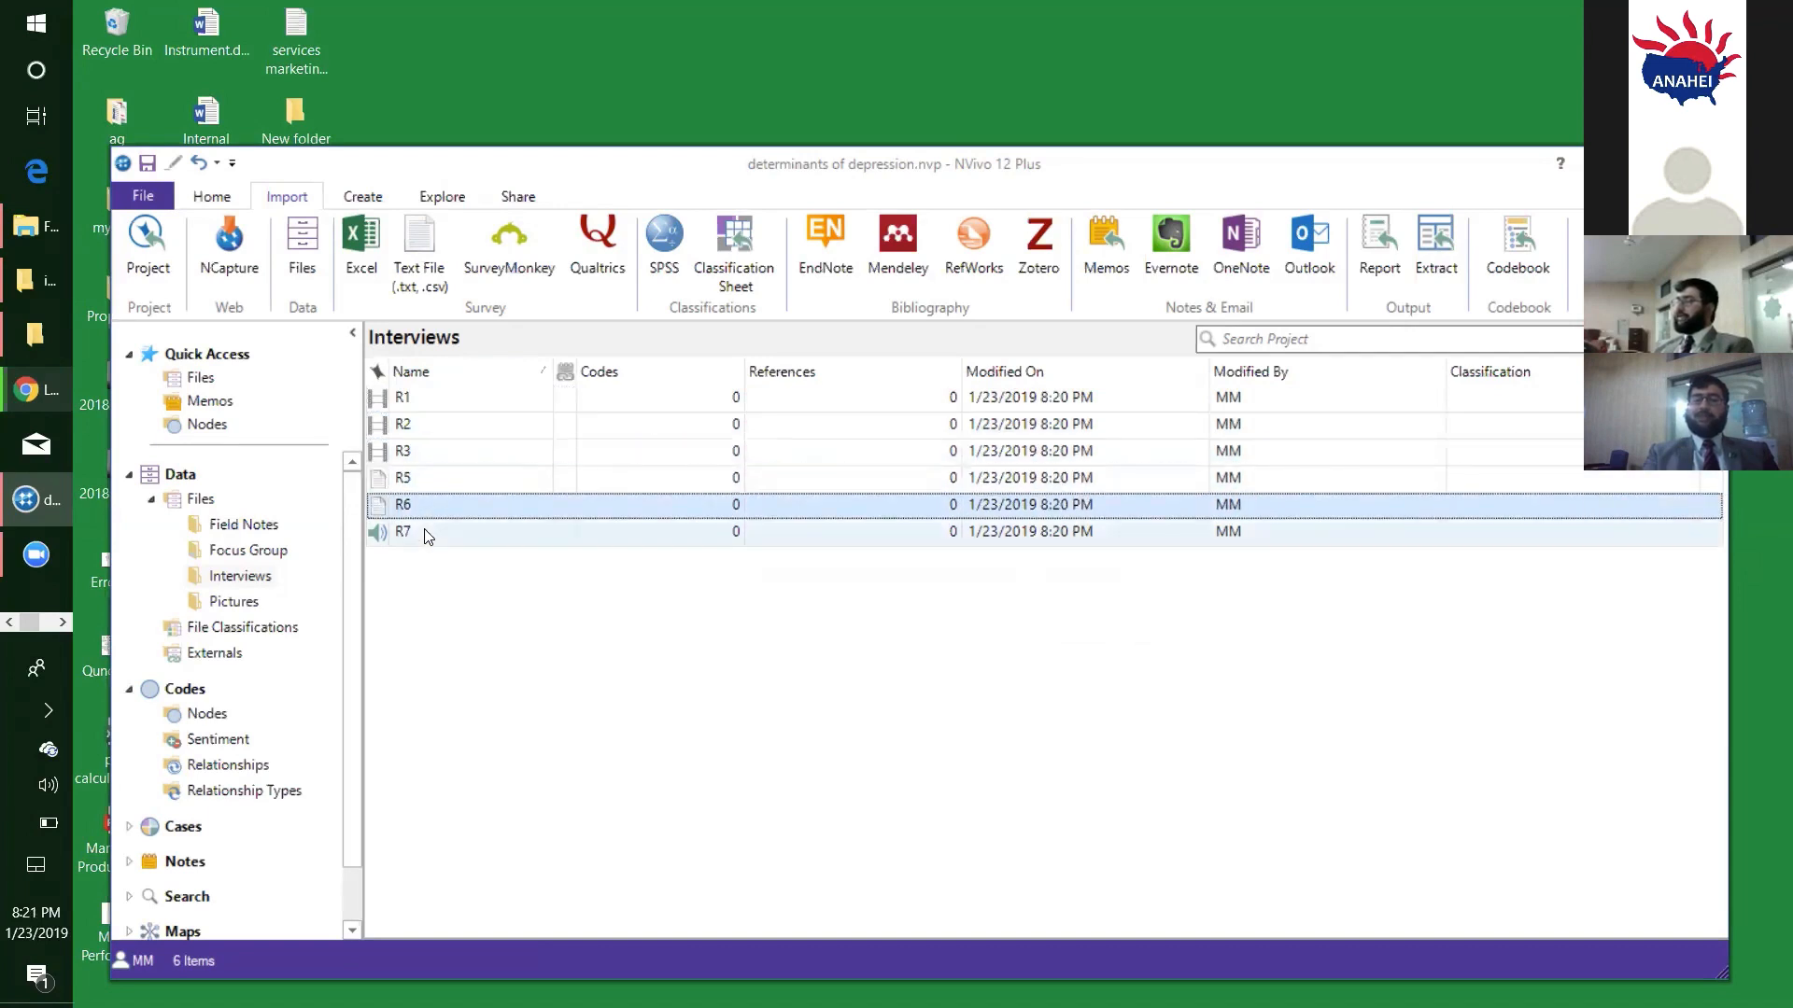
click(424, 530)
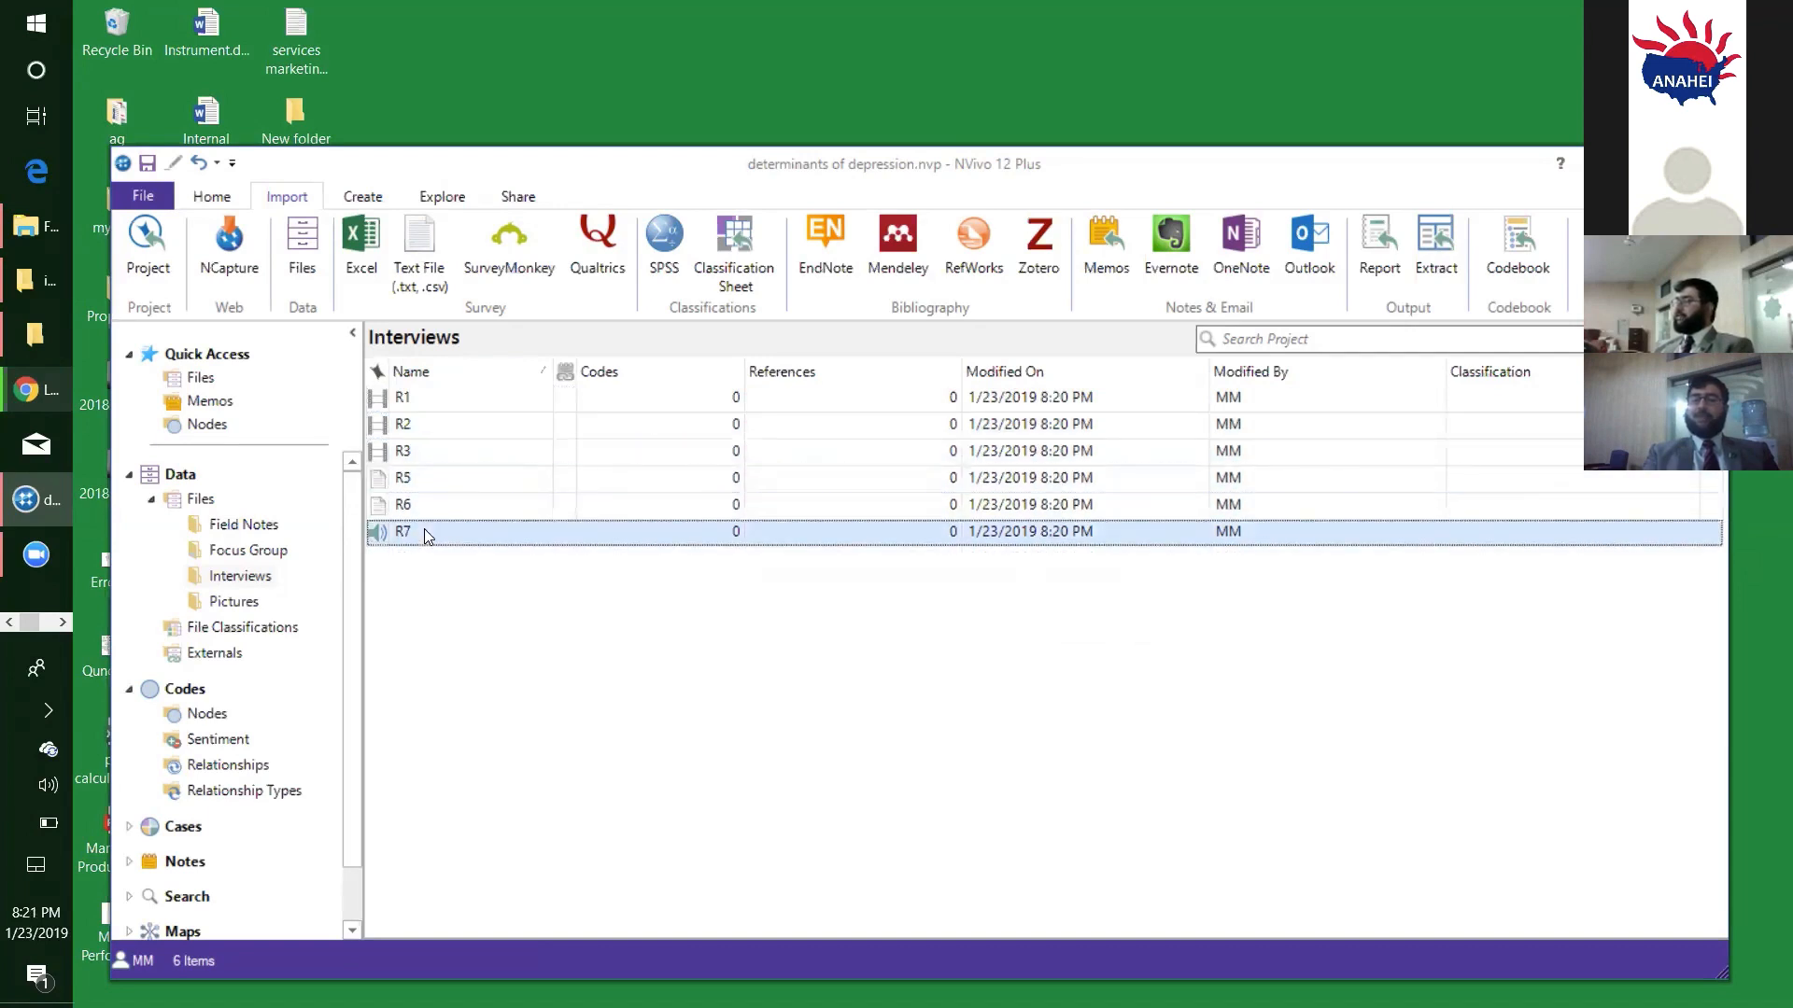
click(431, 395)
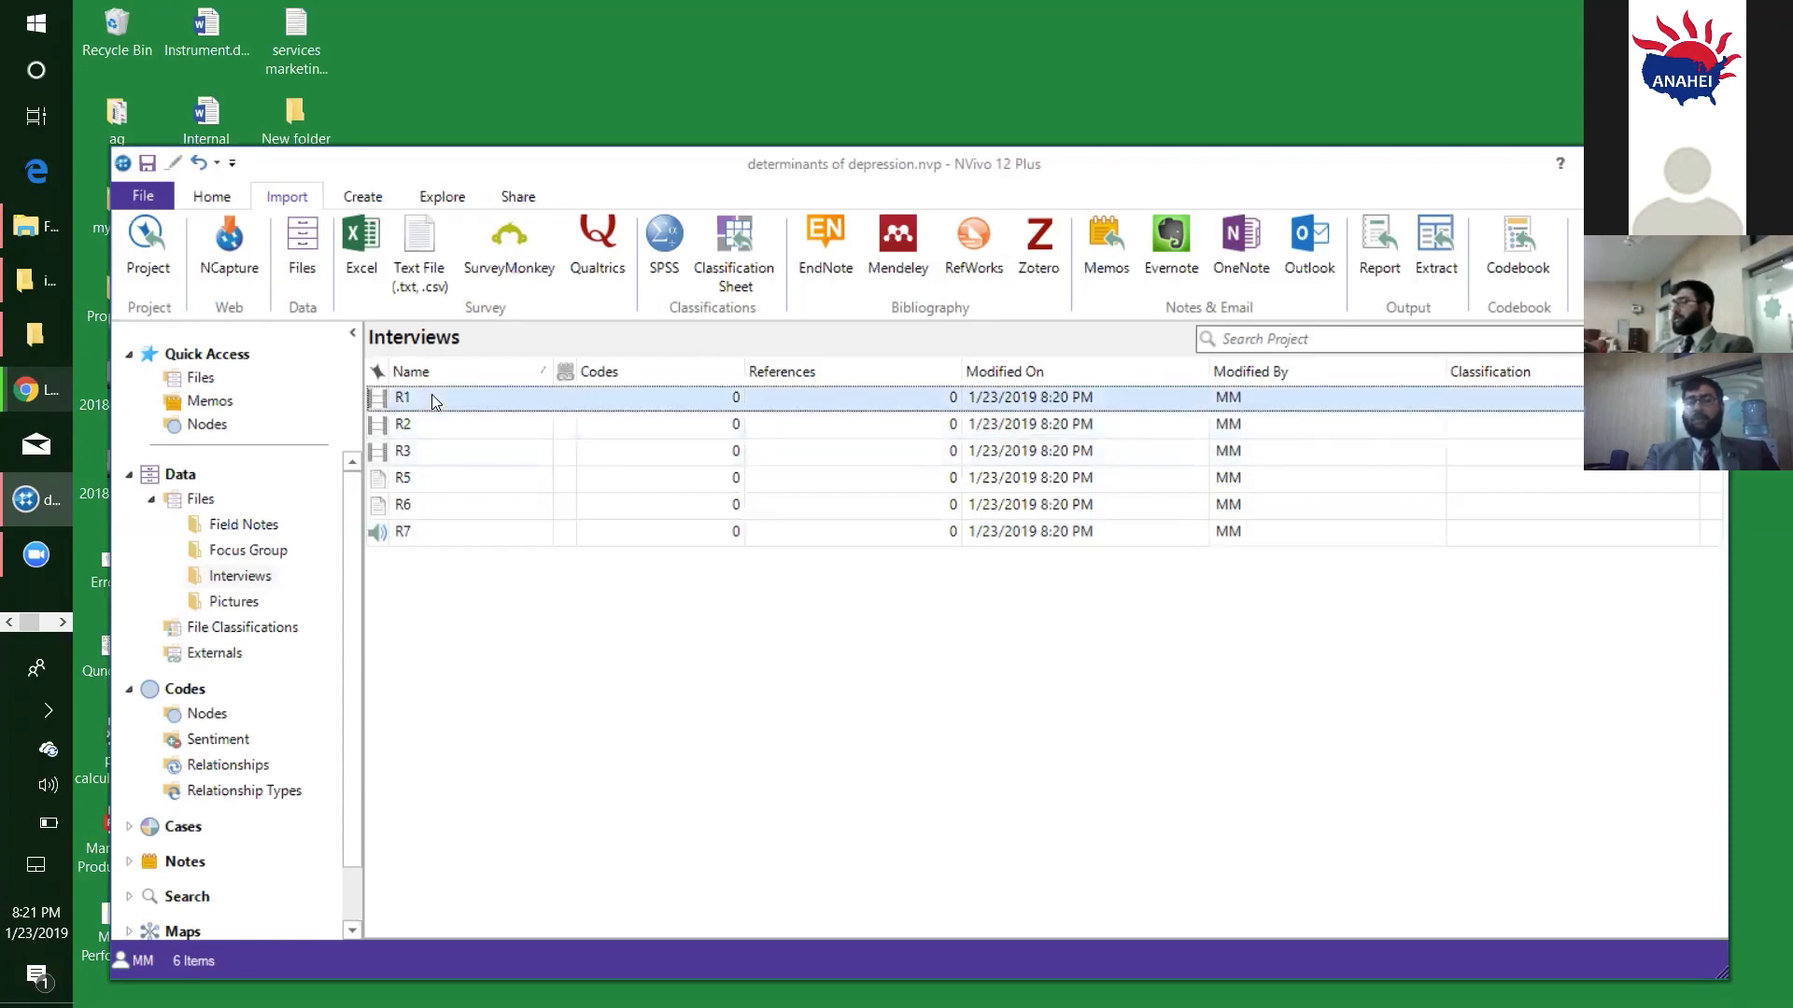
click(435, 452)
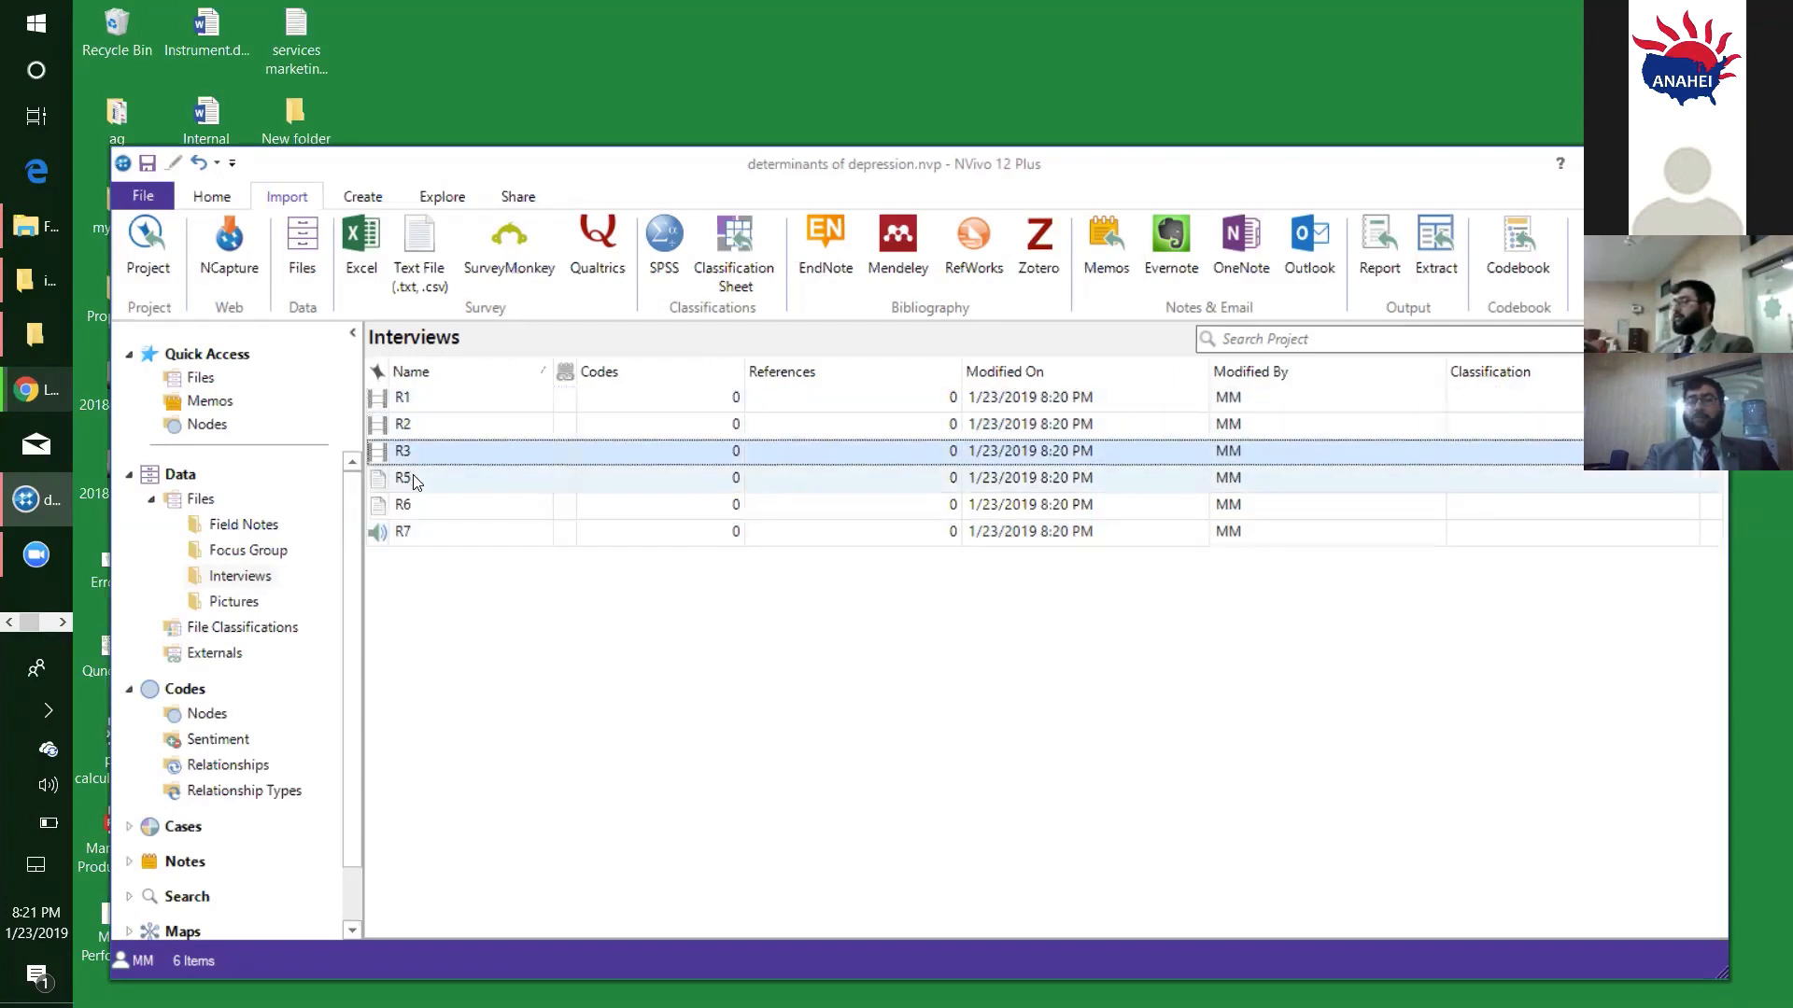
click(431, 483)
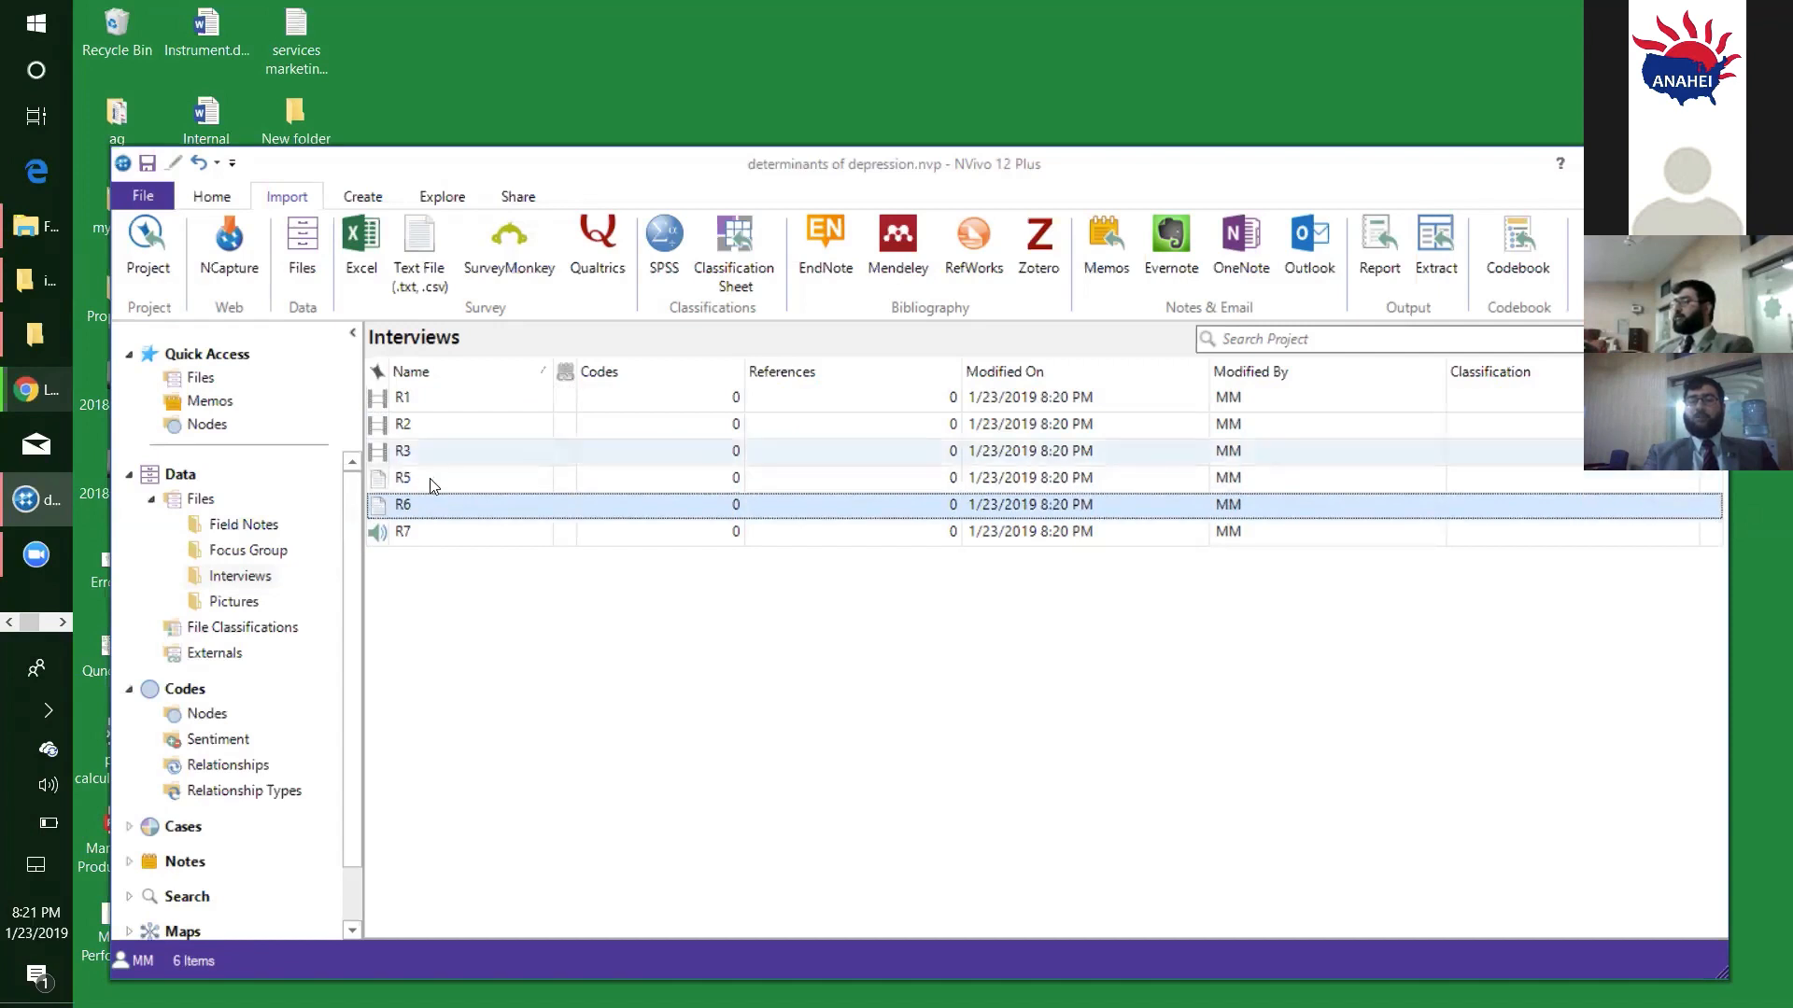
click(433, 534)
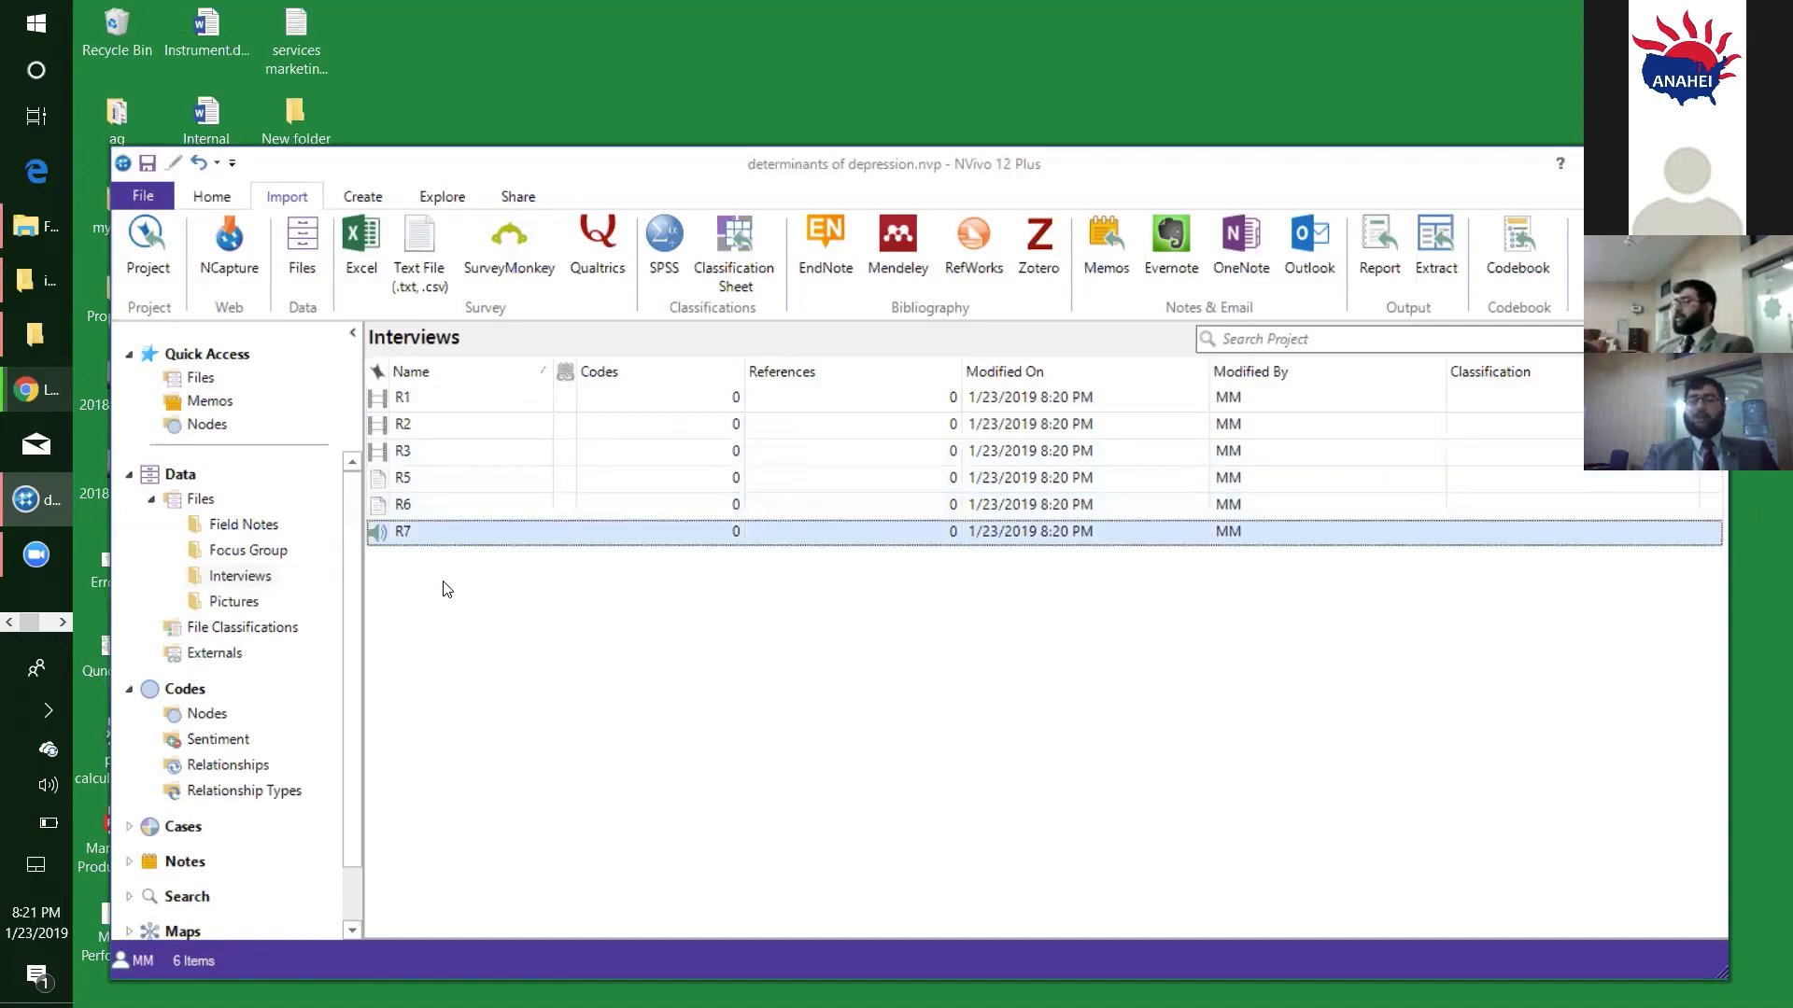
click(409, 626)
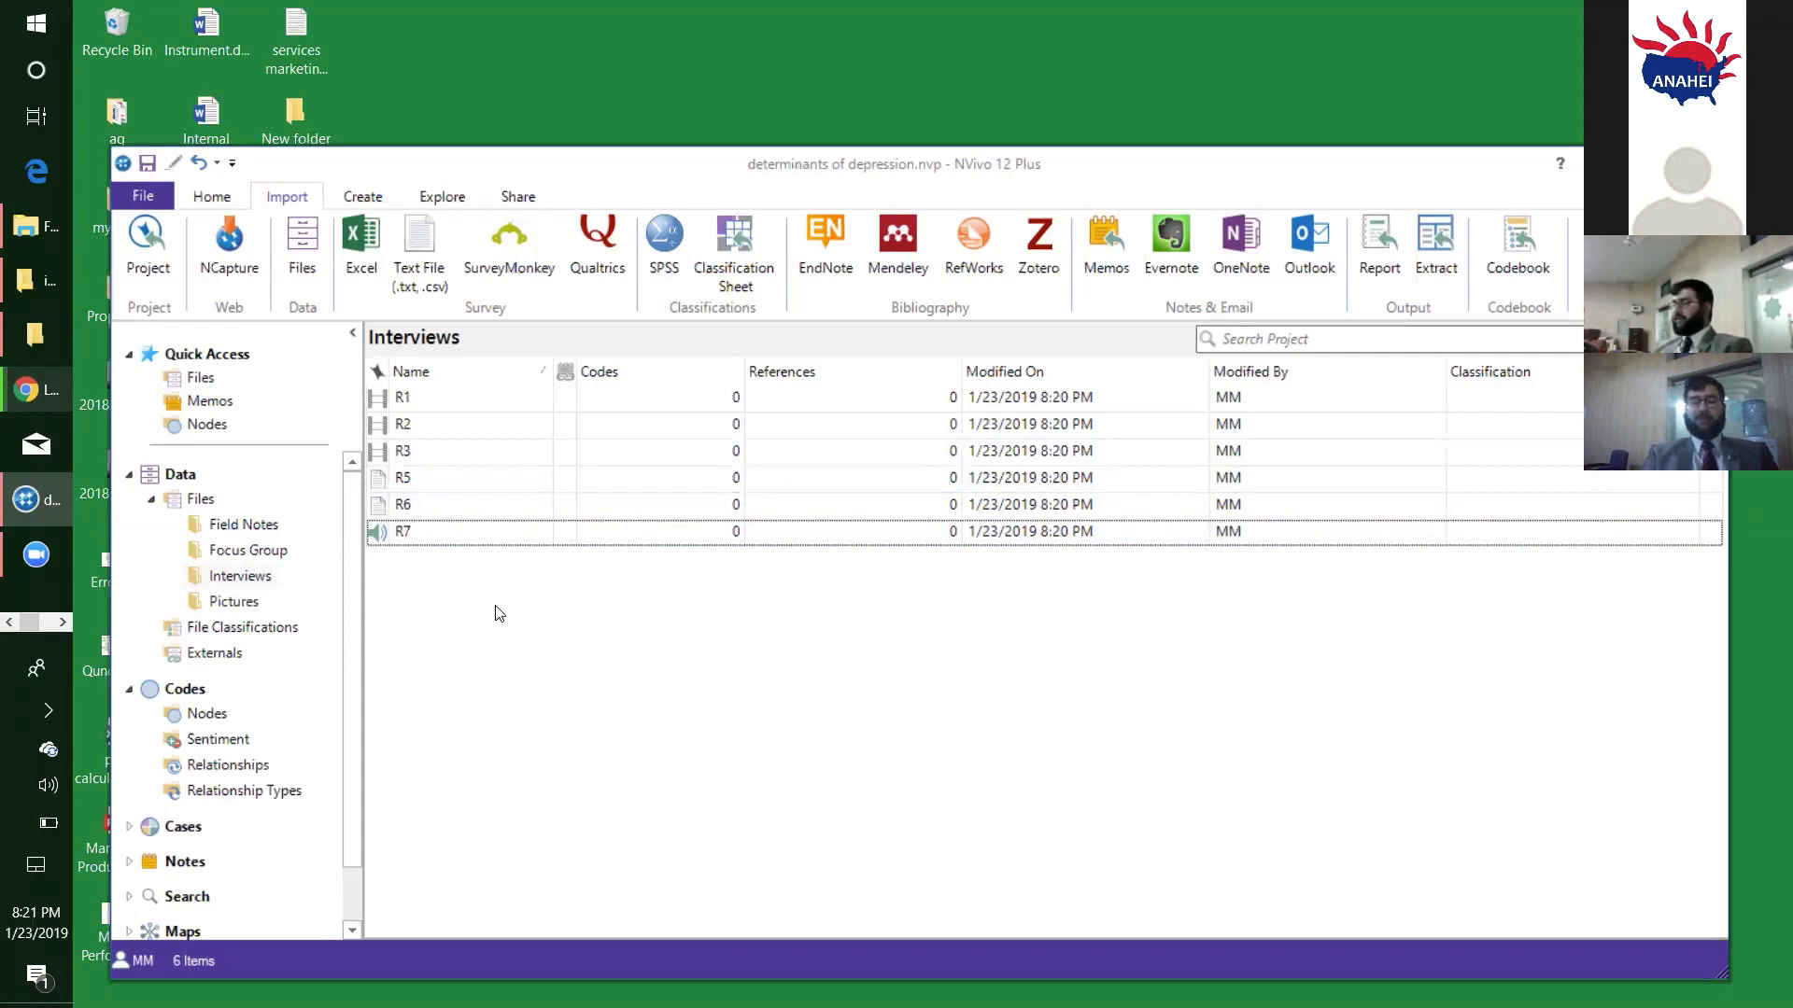
- Import 1.gif, 1.png, 2.gif and 2.png from the NVivo Data "pictures" directory into the Pictures folder, without creating cases
click(243, 606)
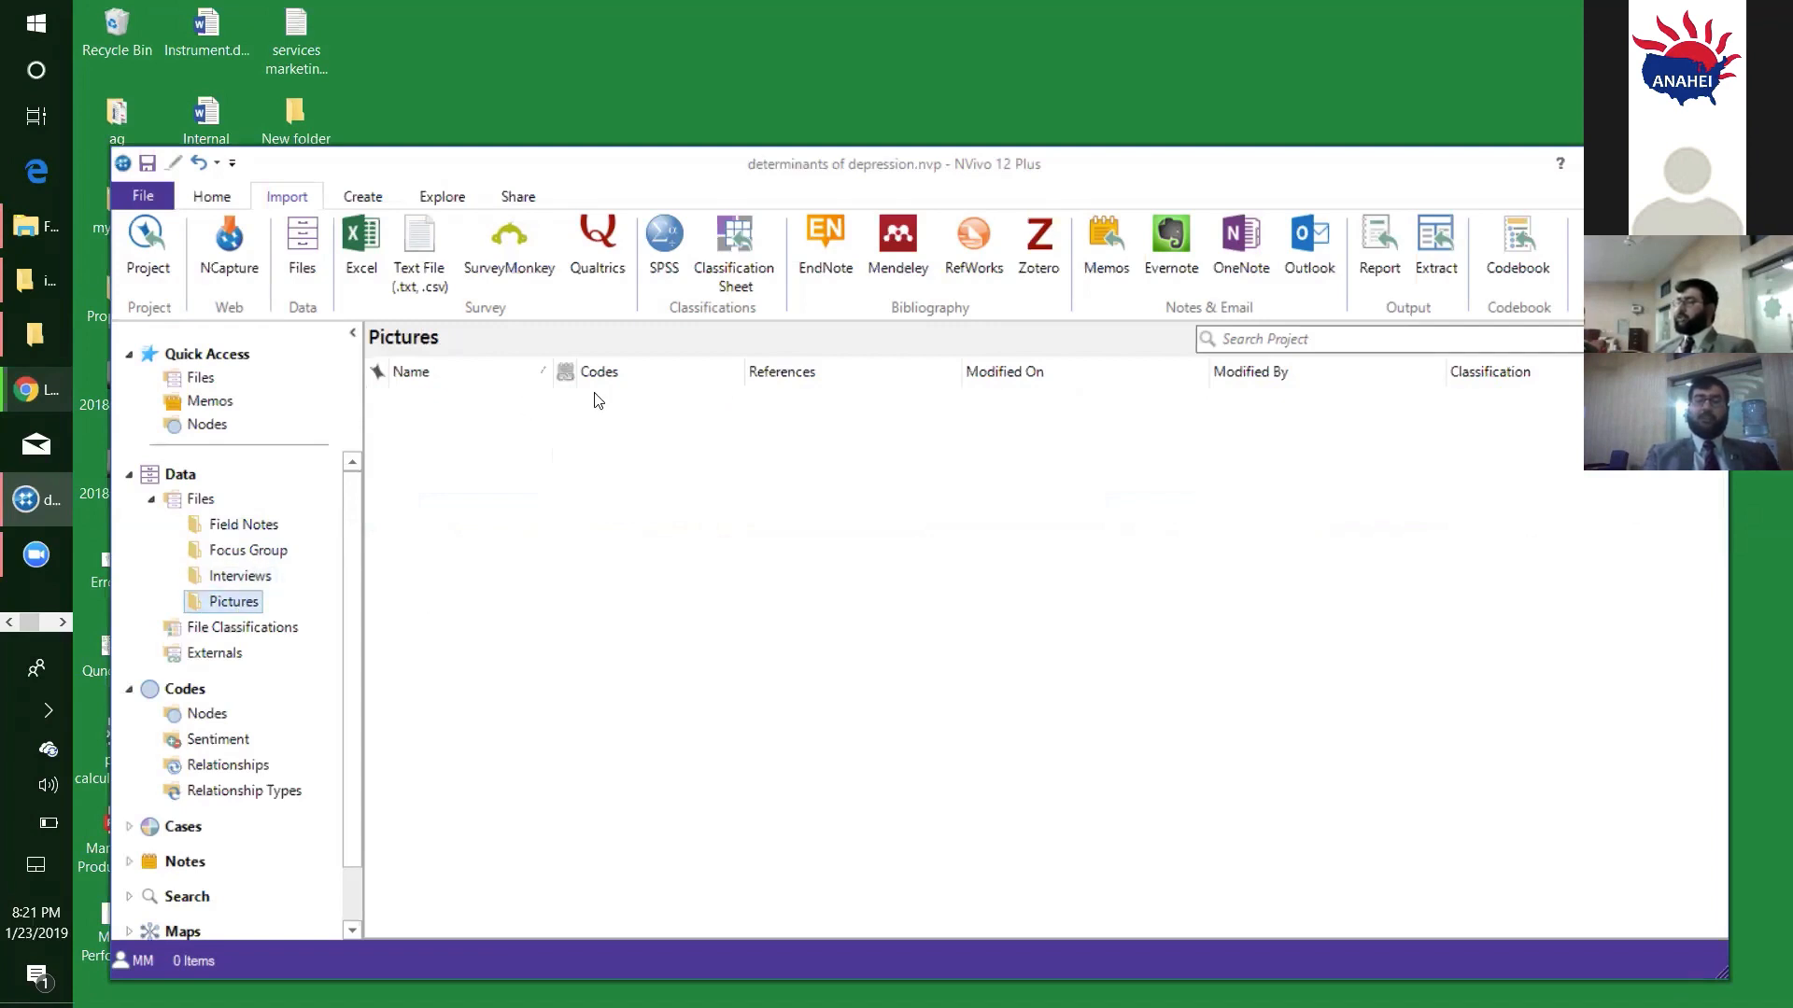
click(317, 243)
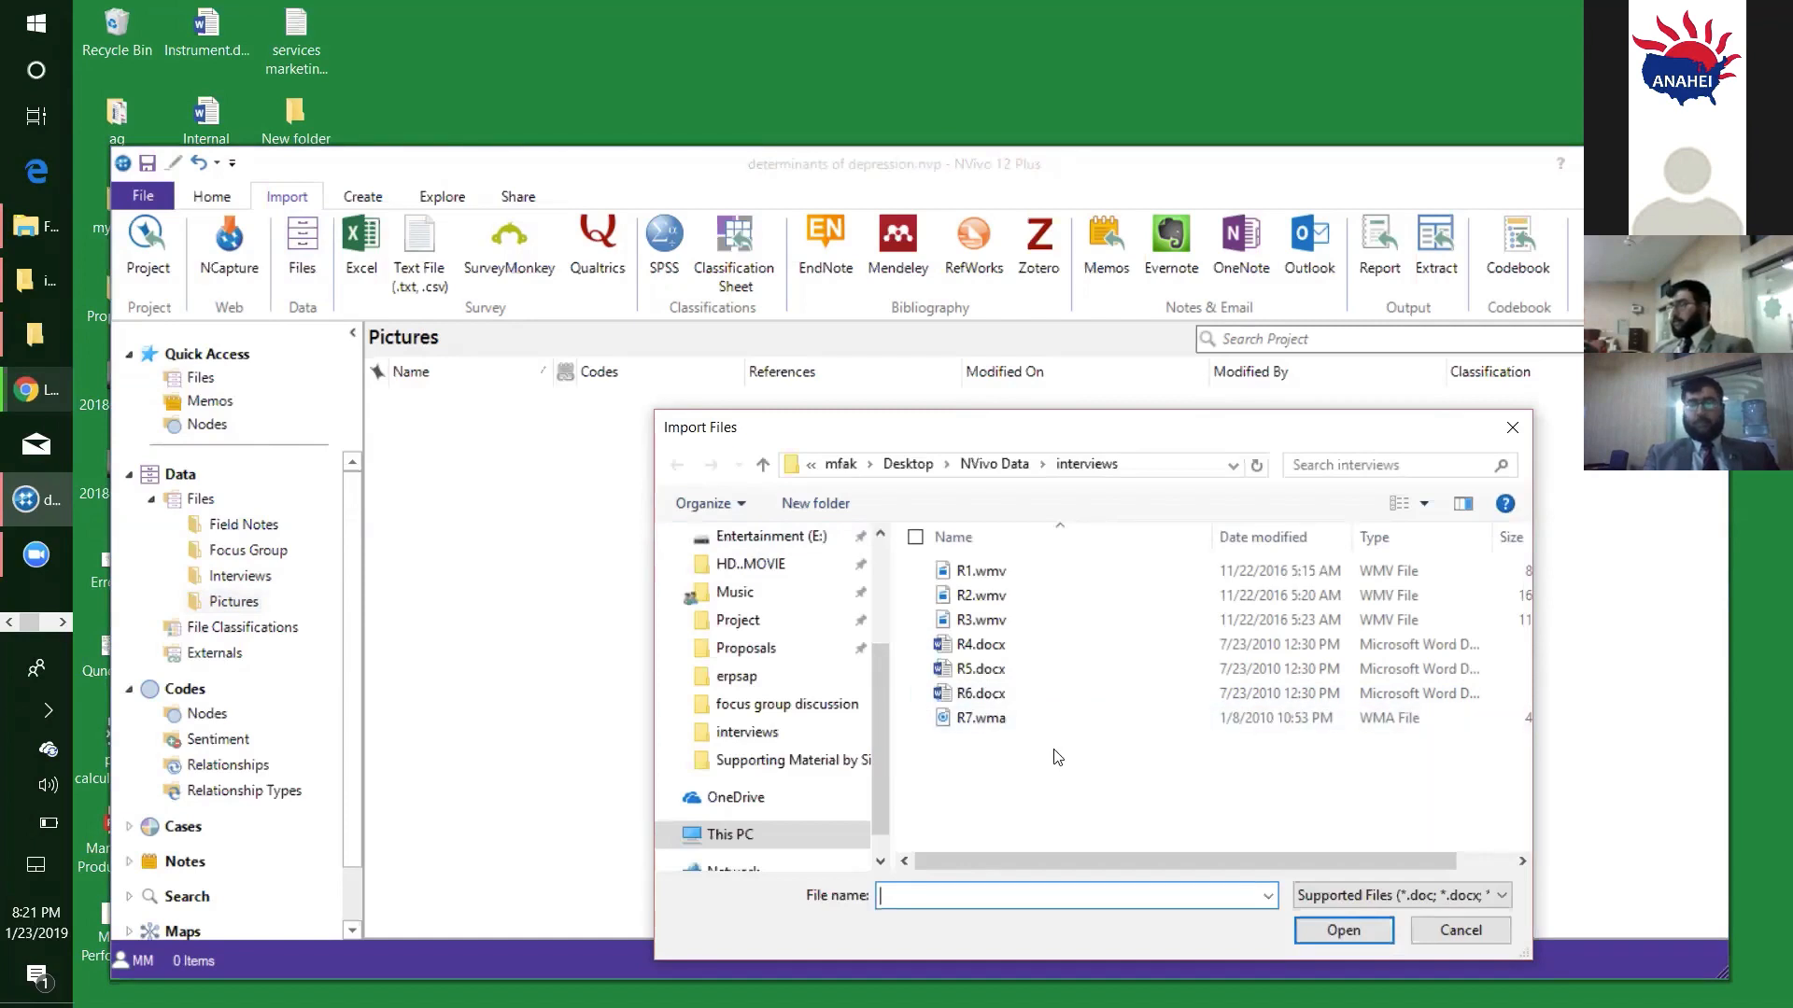
click(994, 465)
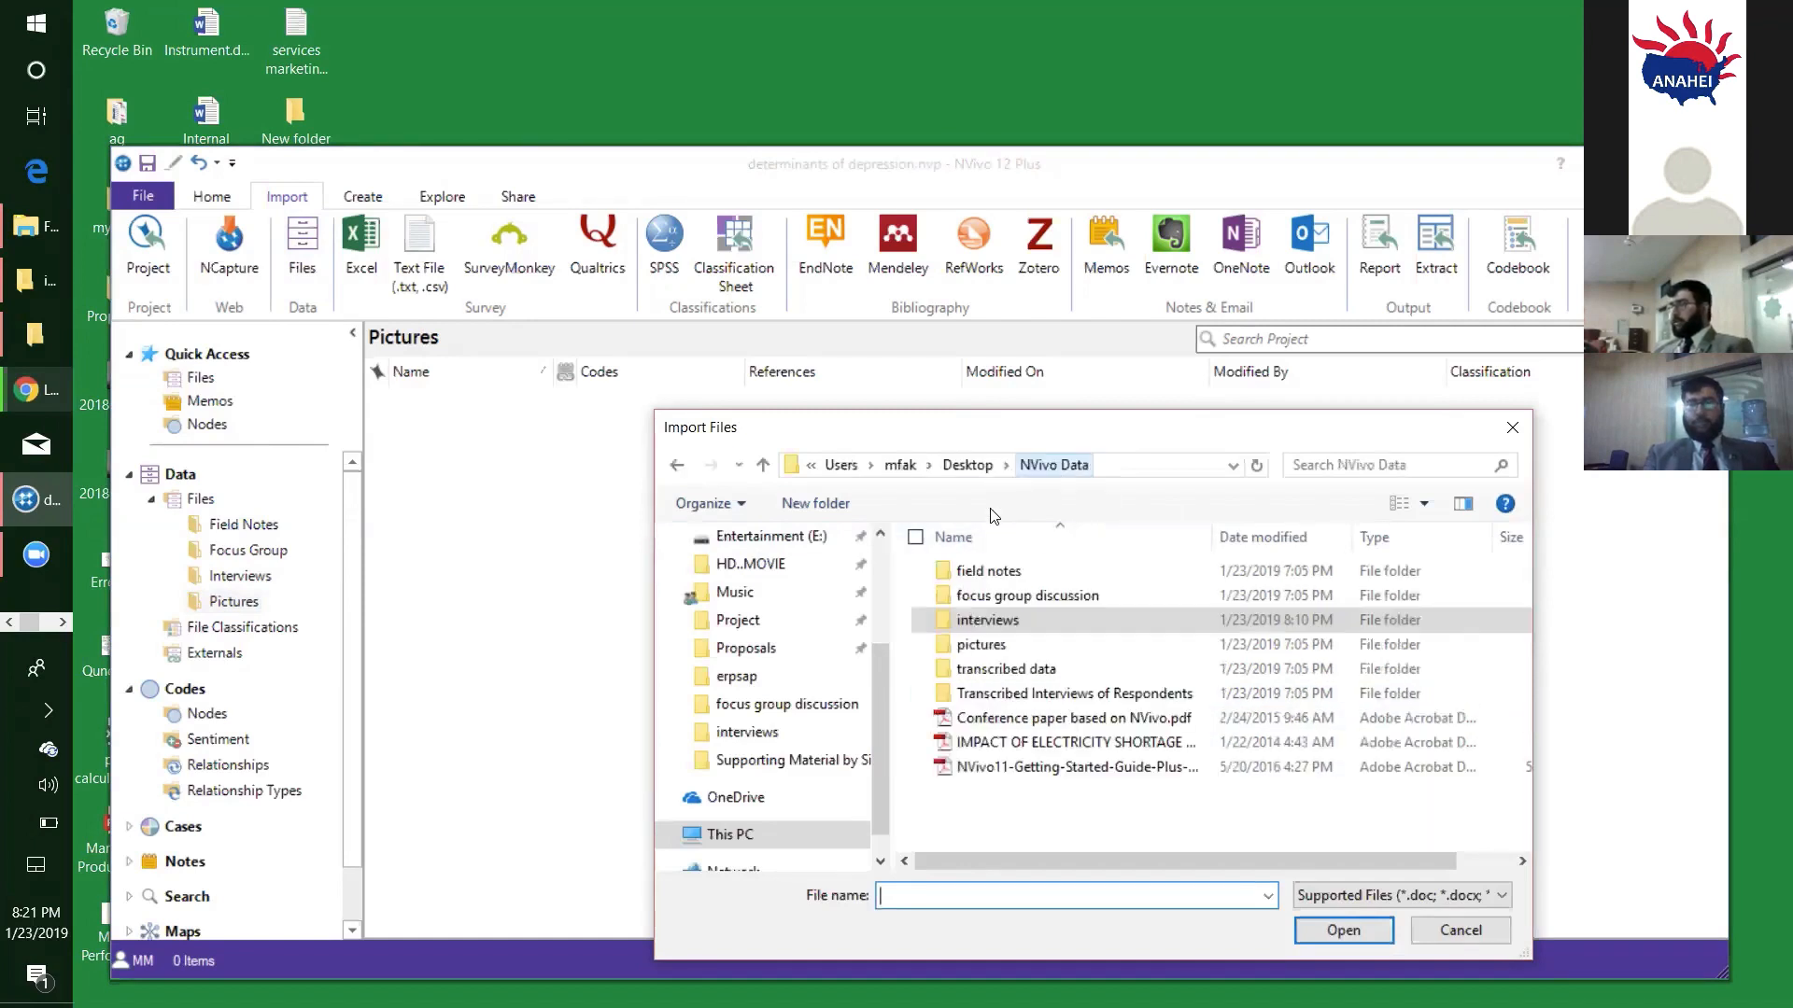
double_click(991, 642)
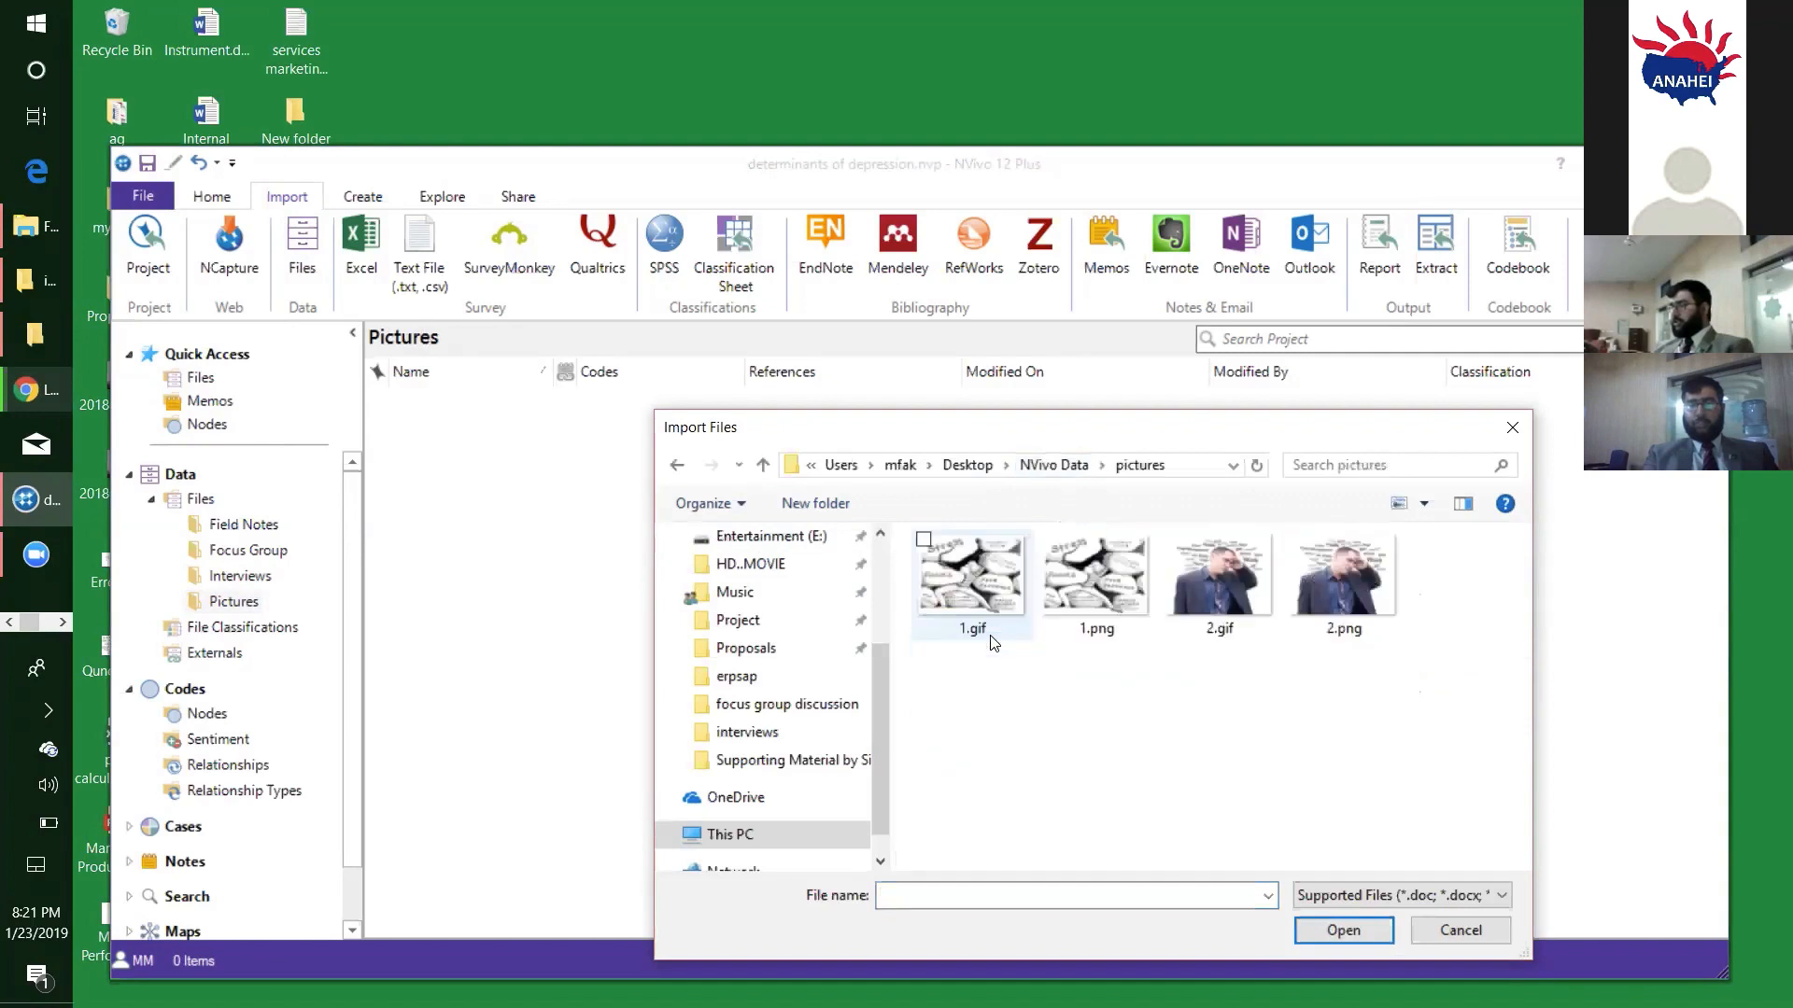
drag(1412, 692, 962, 586)
click(1098, 680)
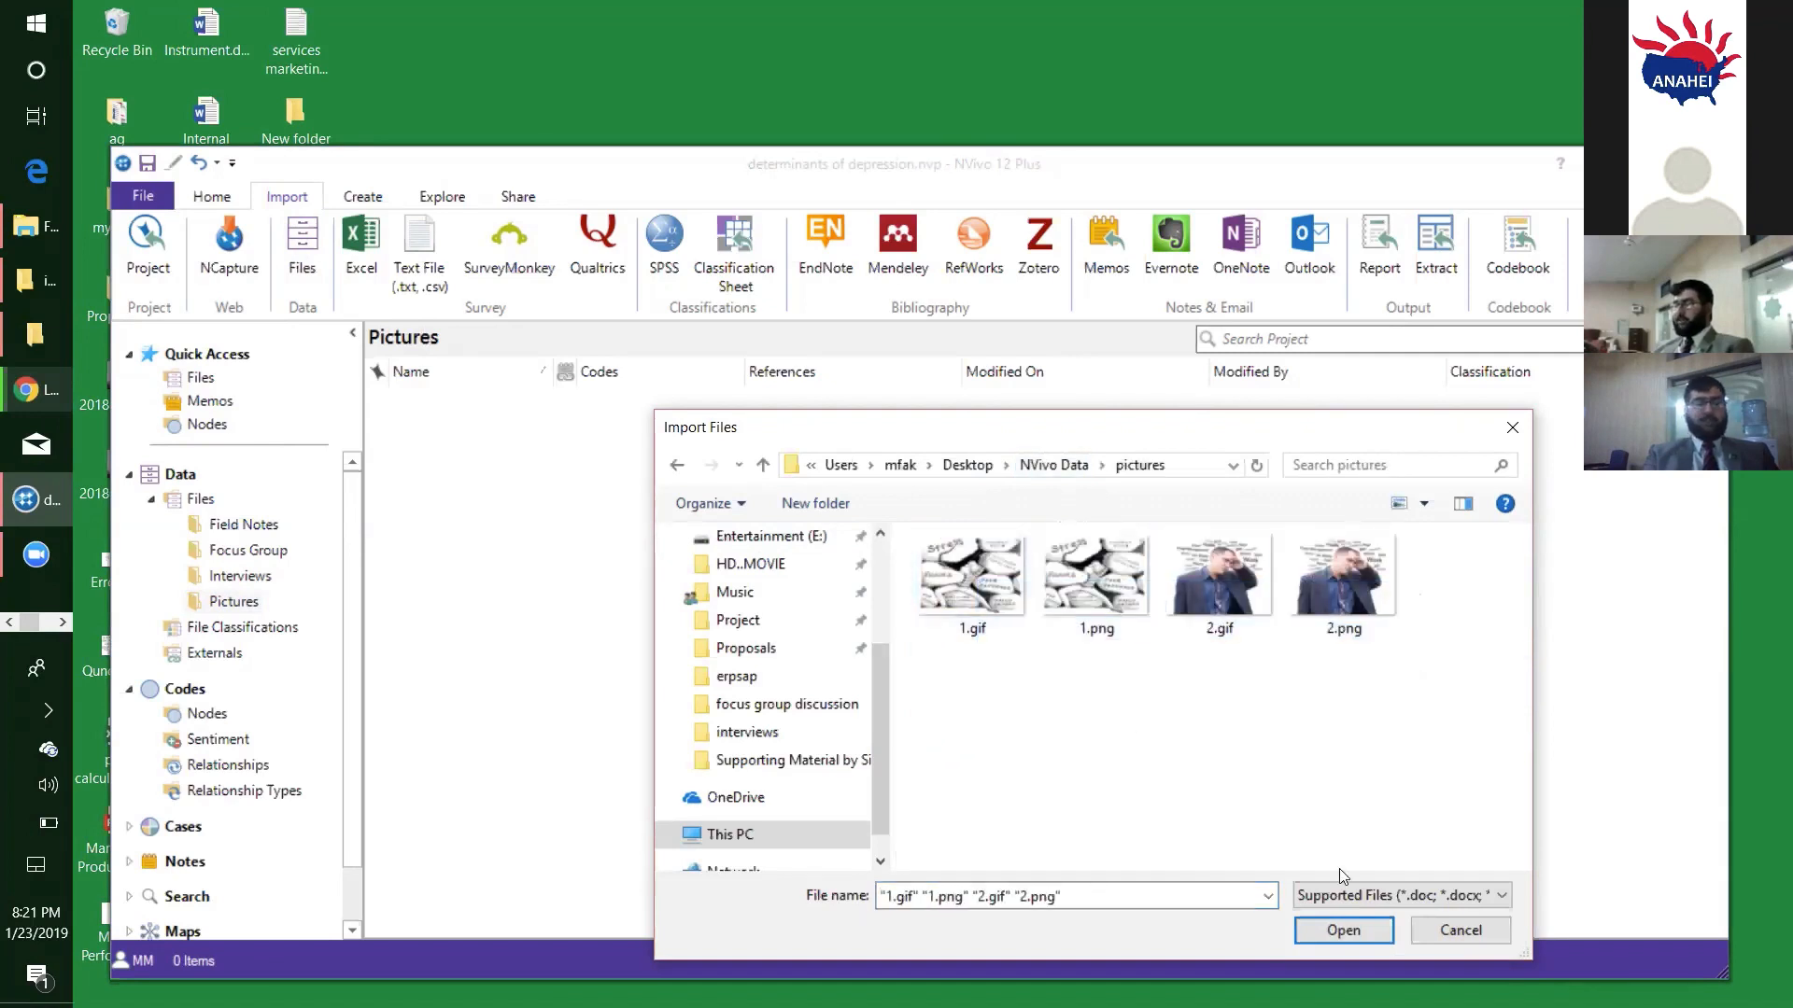
click(1335, 930)
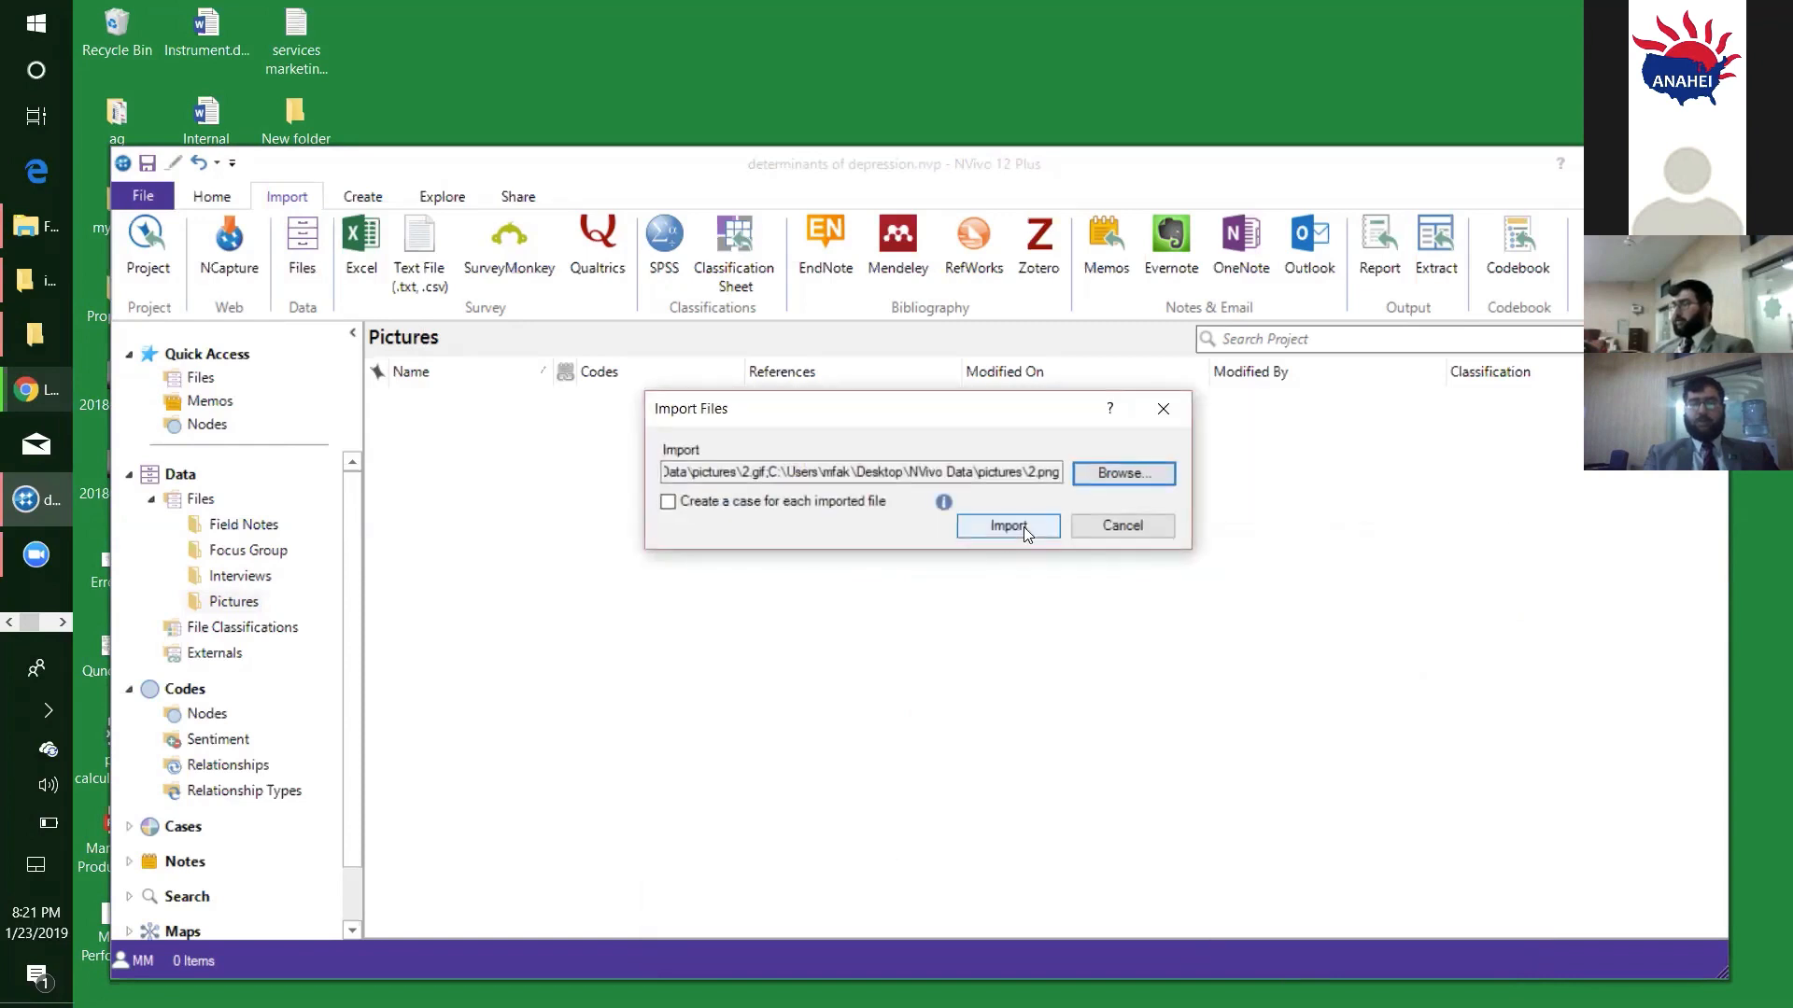
click(1021, 526)
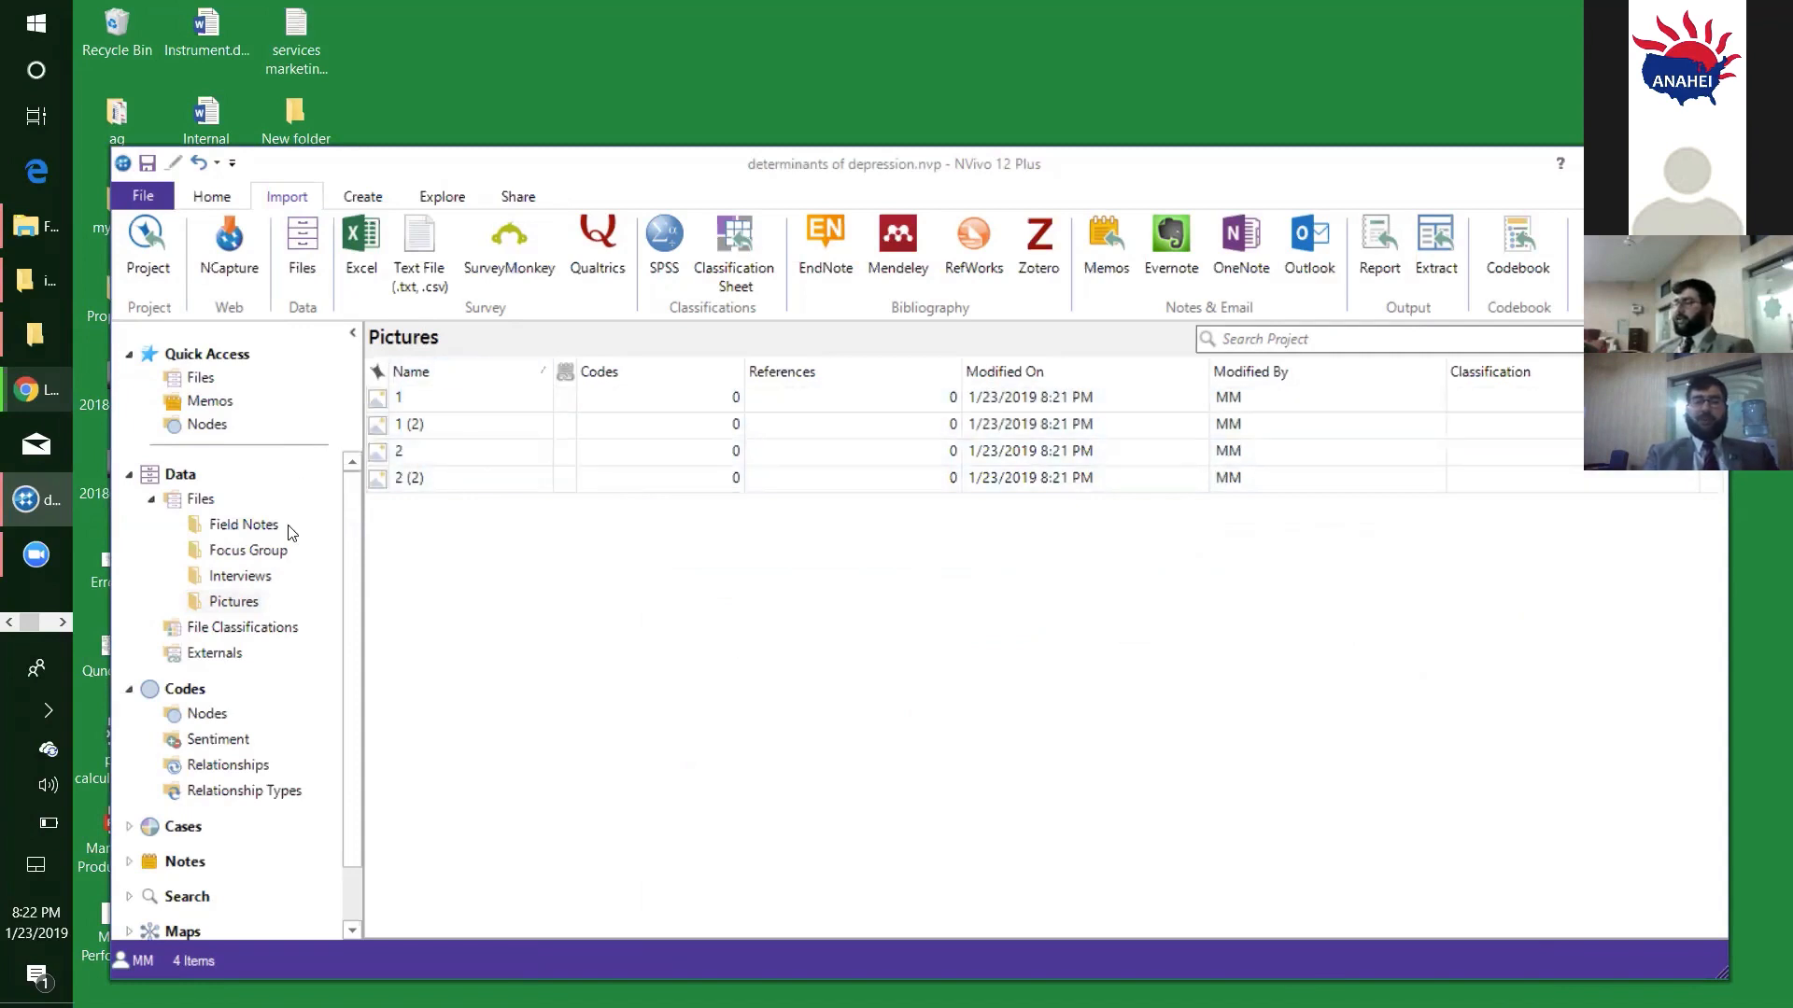
click(490, 672)
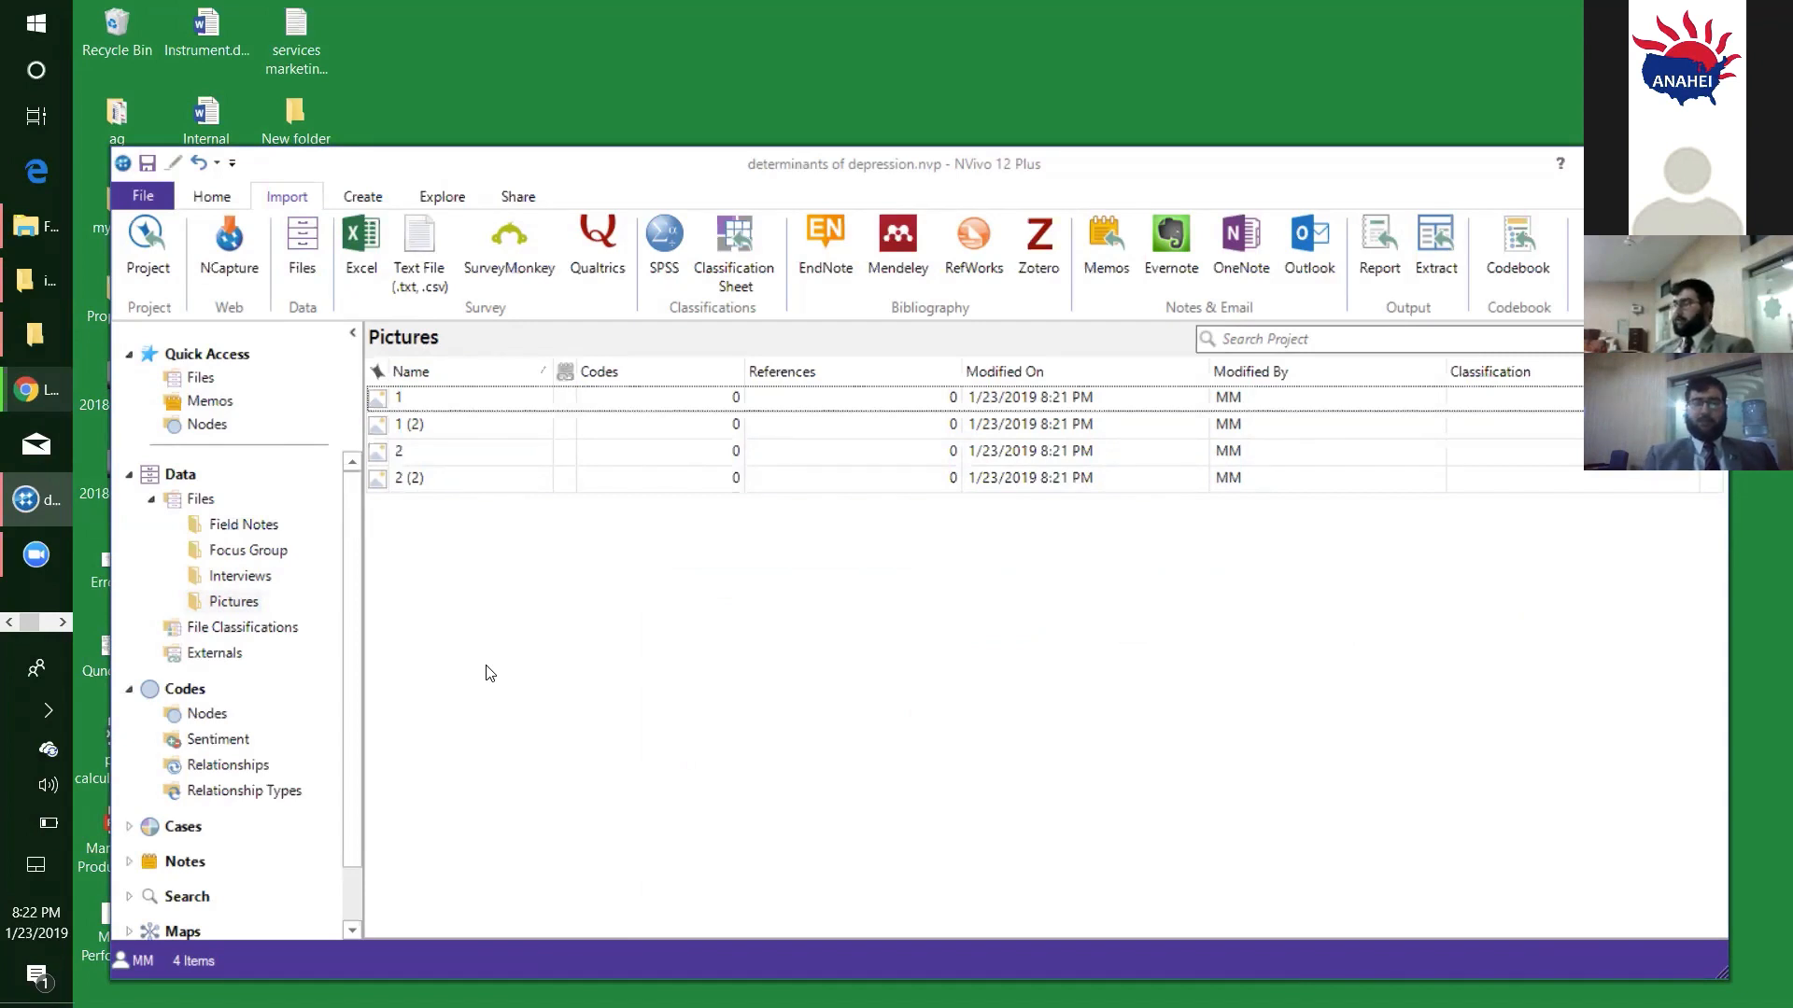
- Maximize the project window, open the R1 video from the Interviews folder and make its transcript editable
click(262, 579)
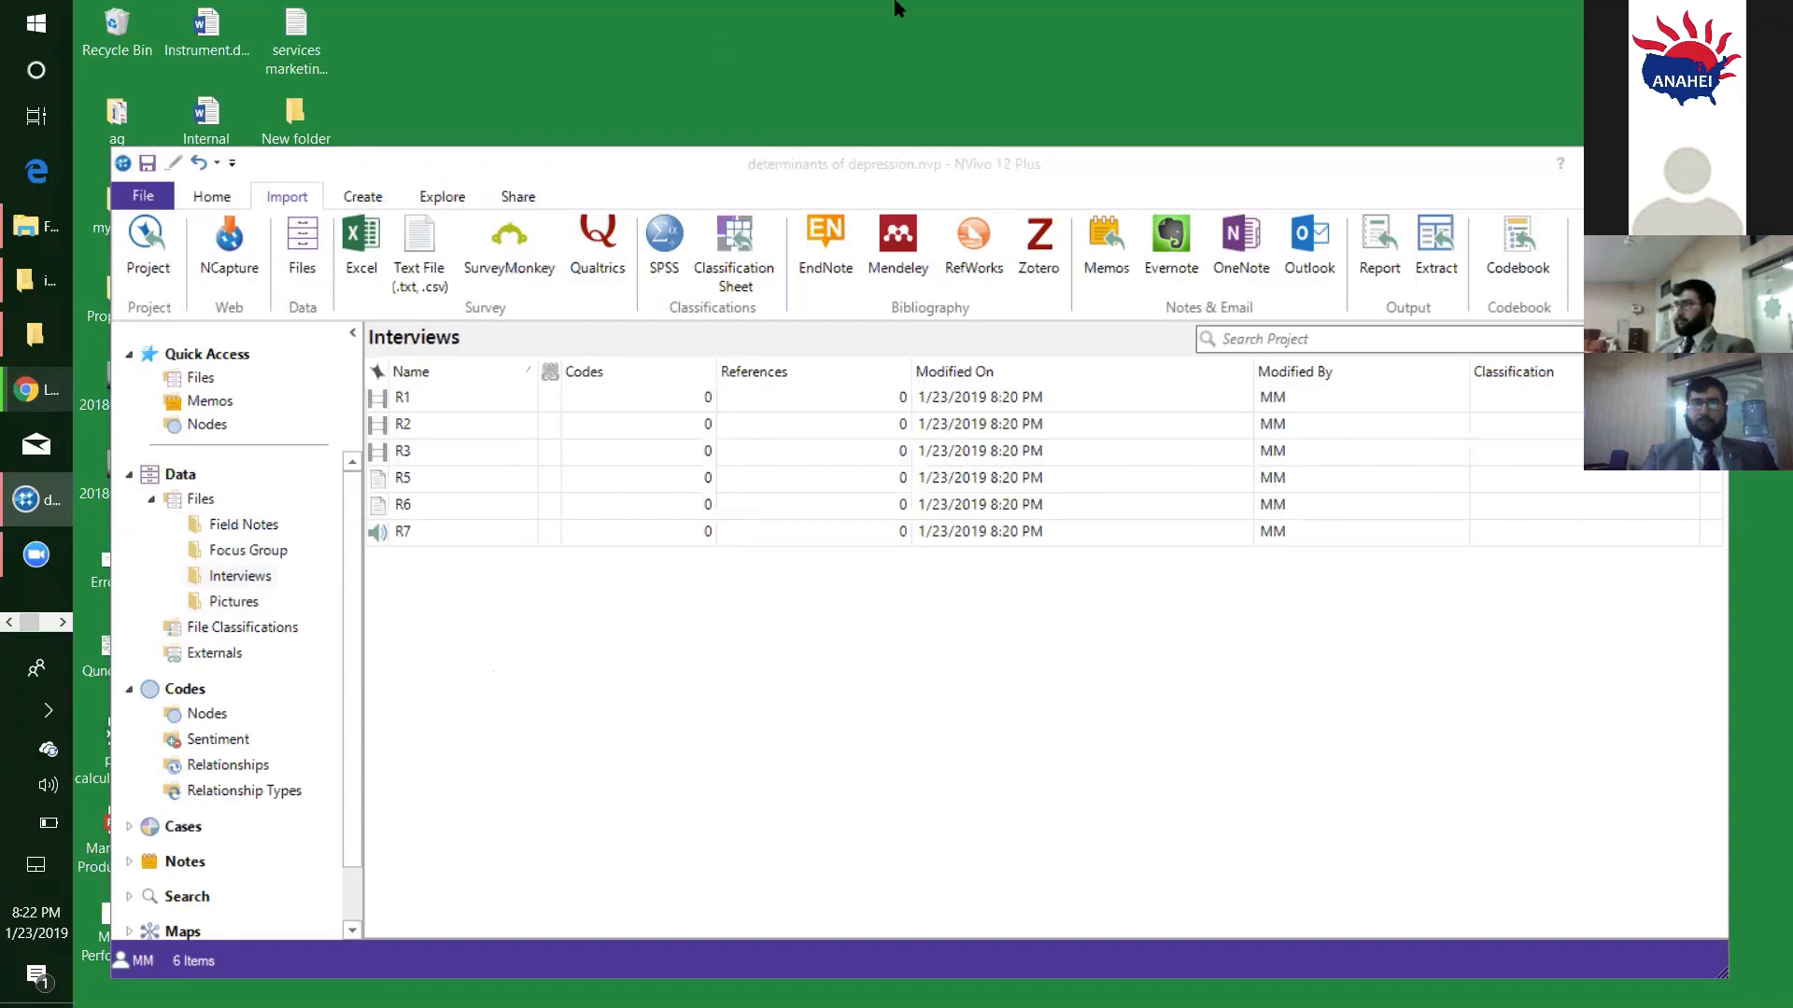
drag(932, 159, 893, 28)
click(1618, 31)
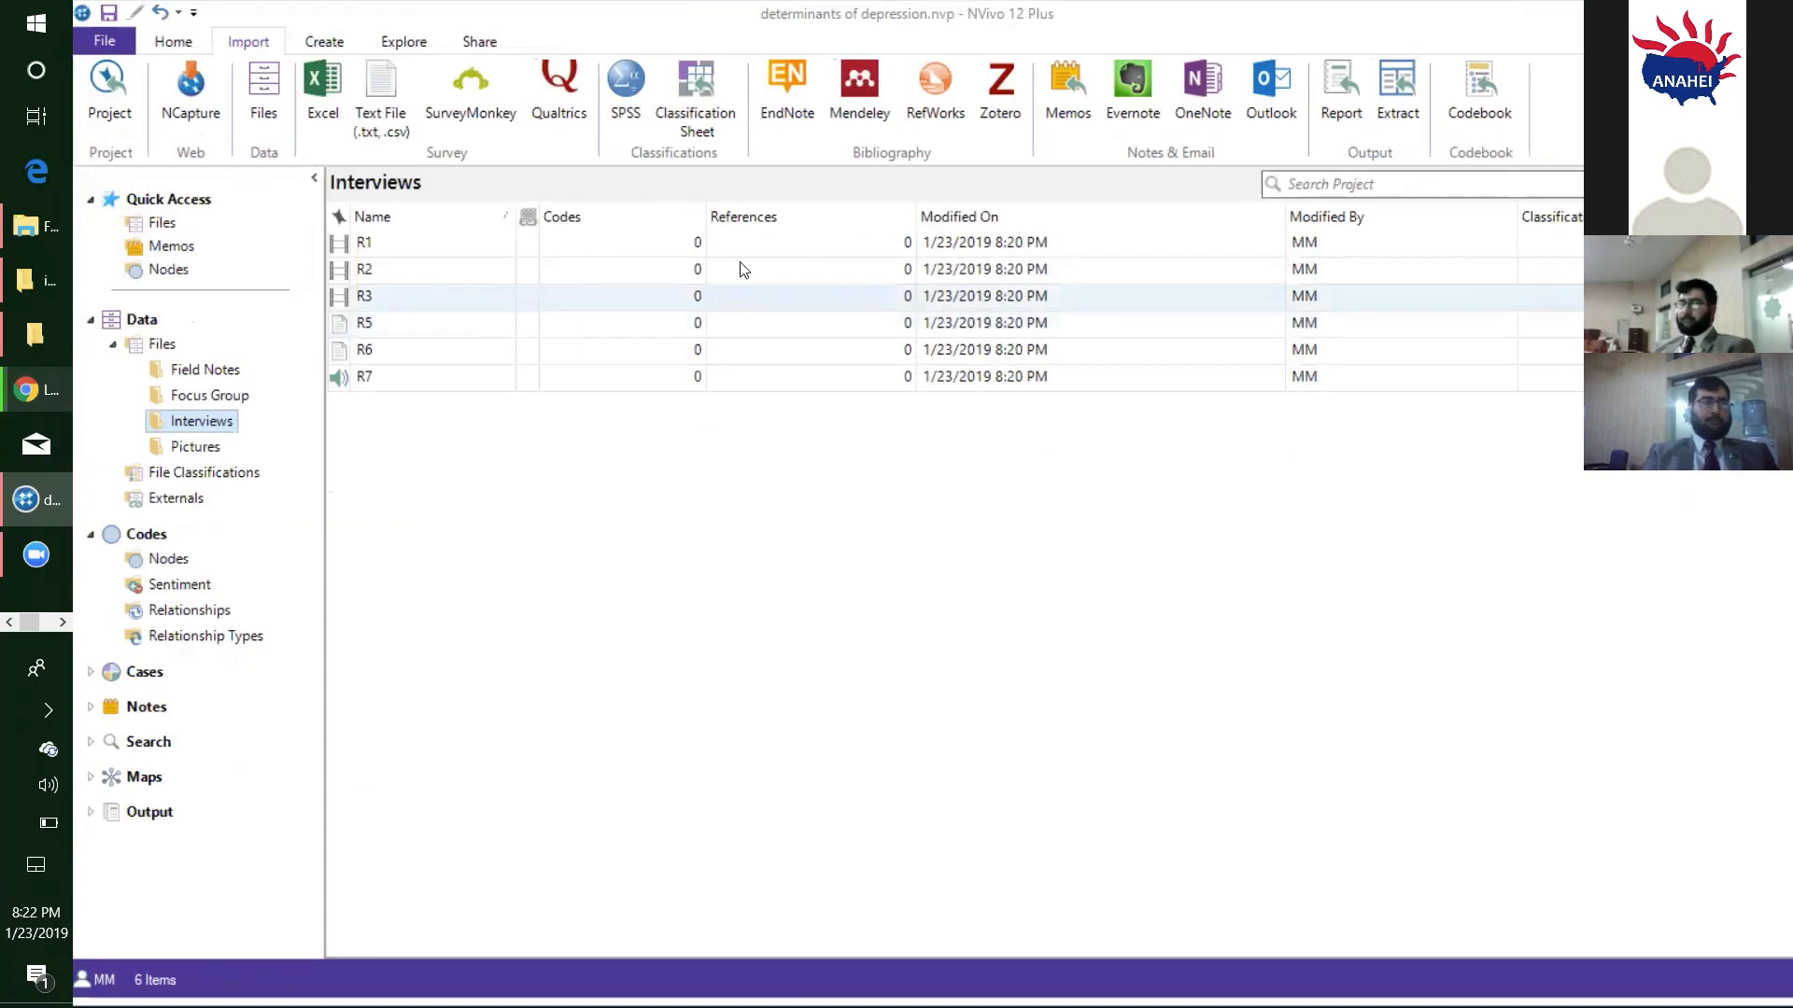
click(348, 243)
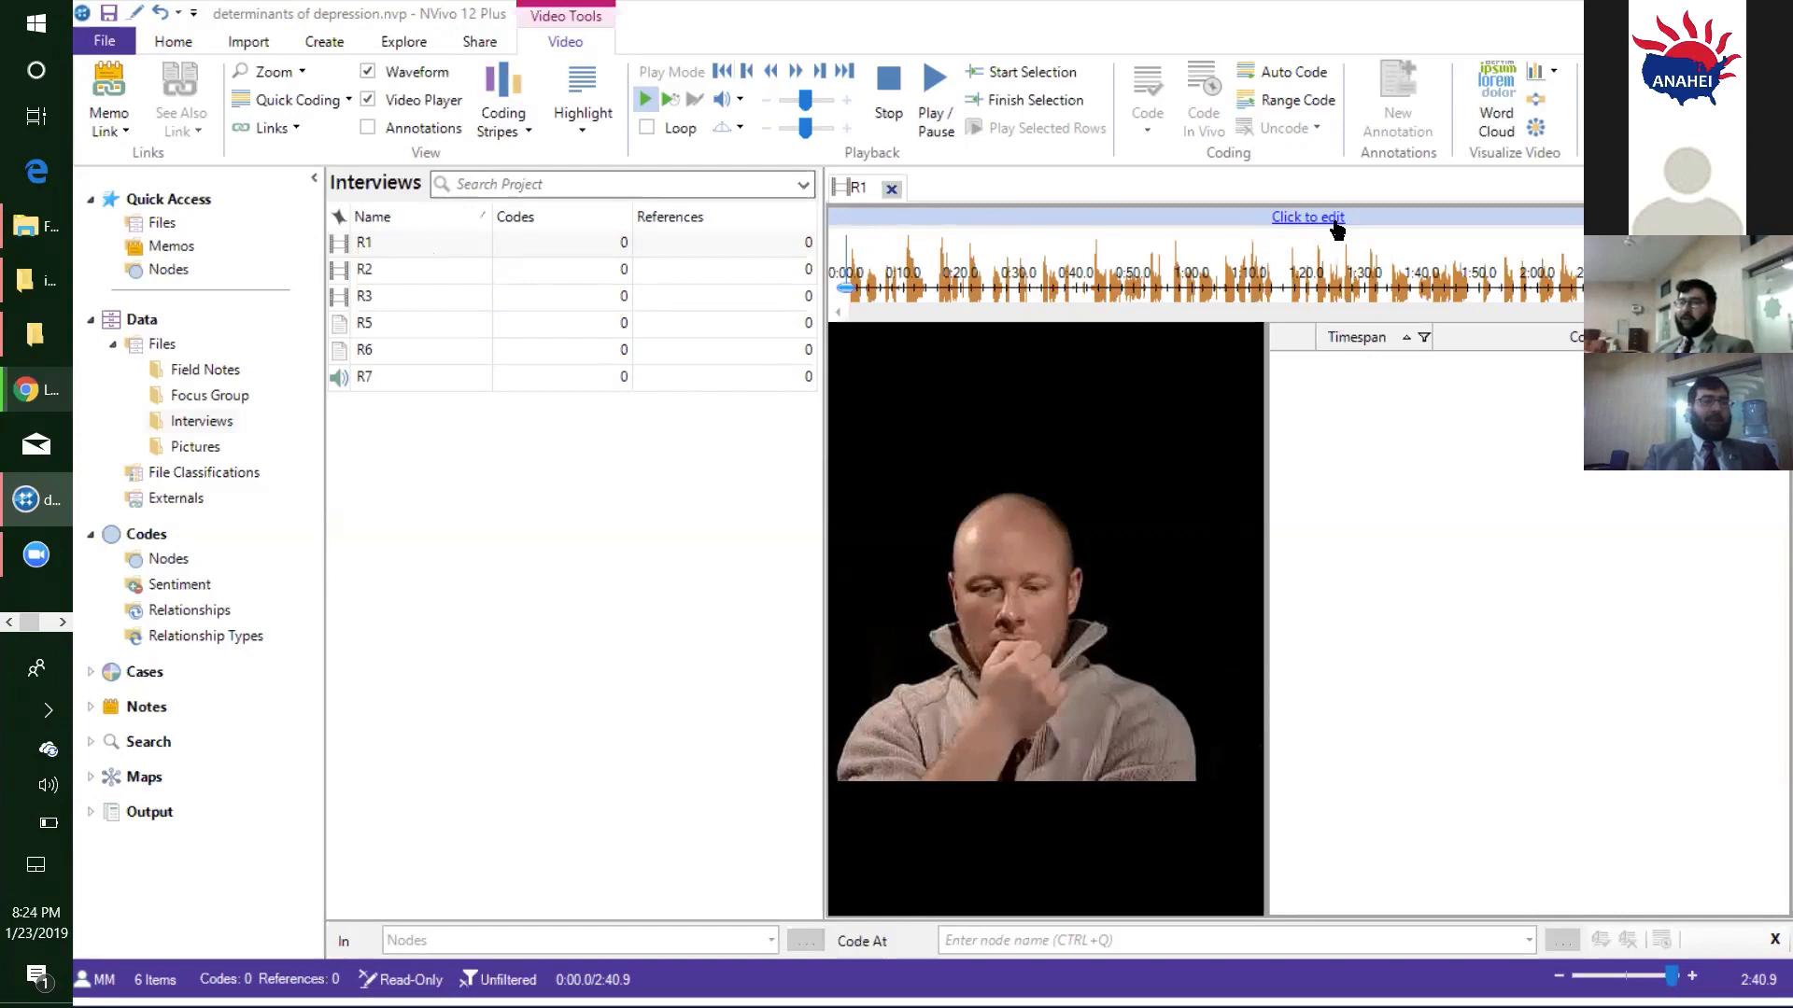
click(1284, 218)
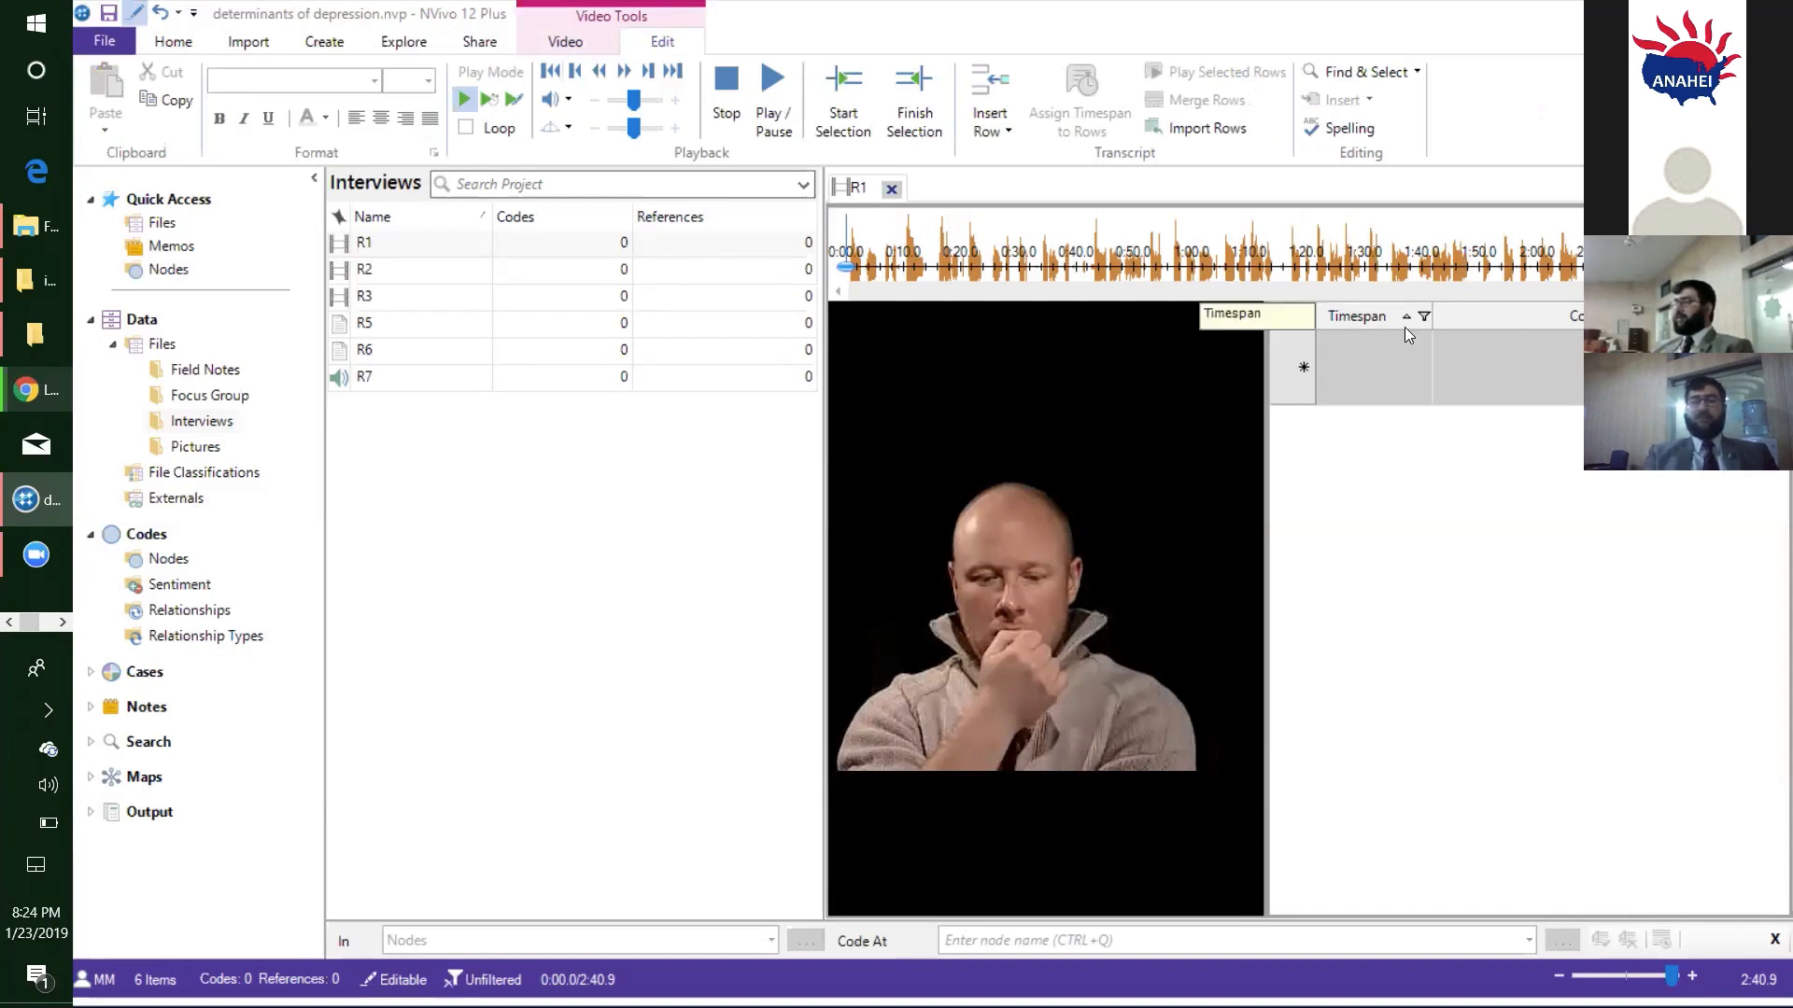
click(1398, 371)
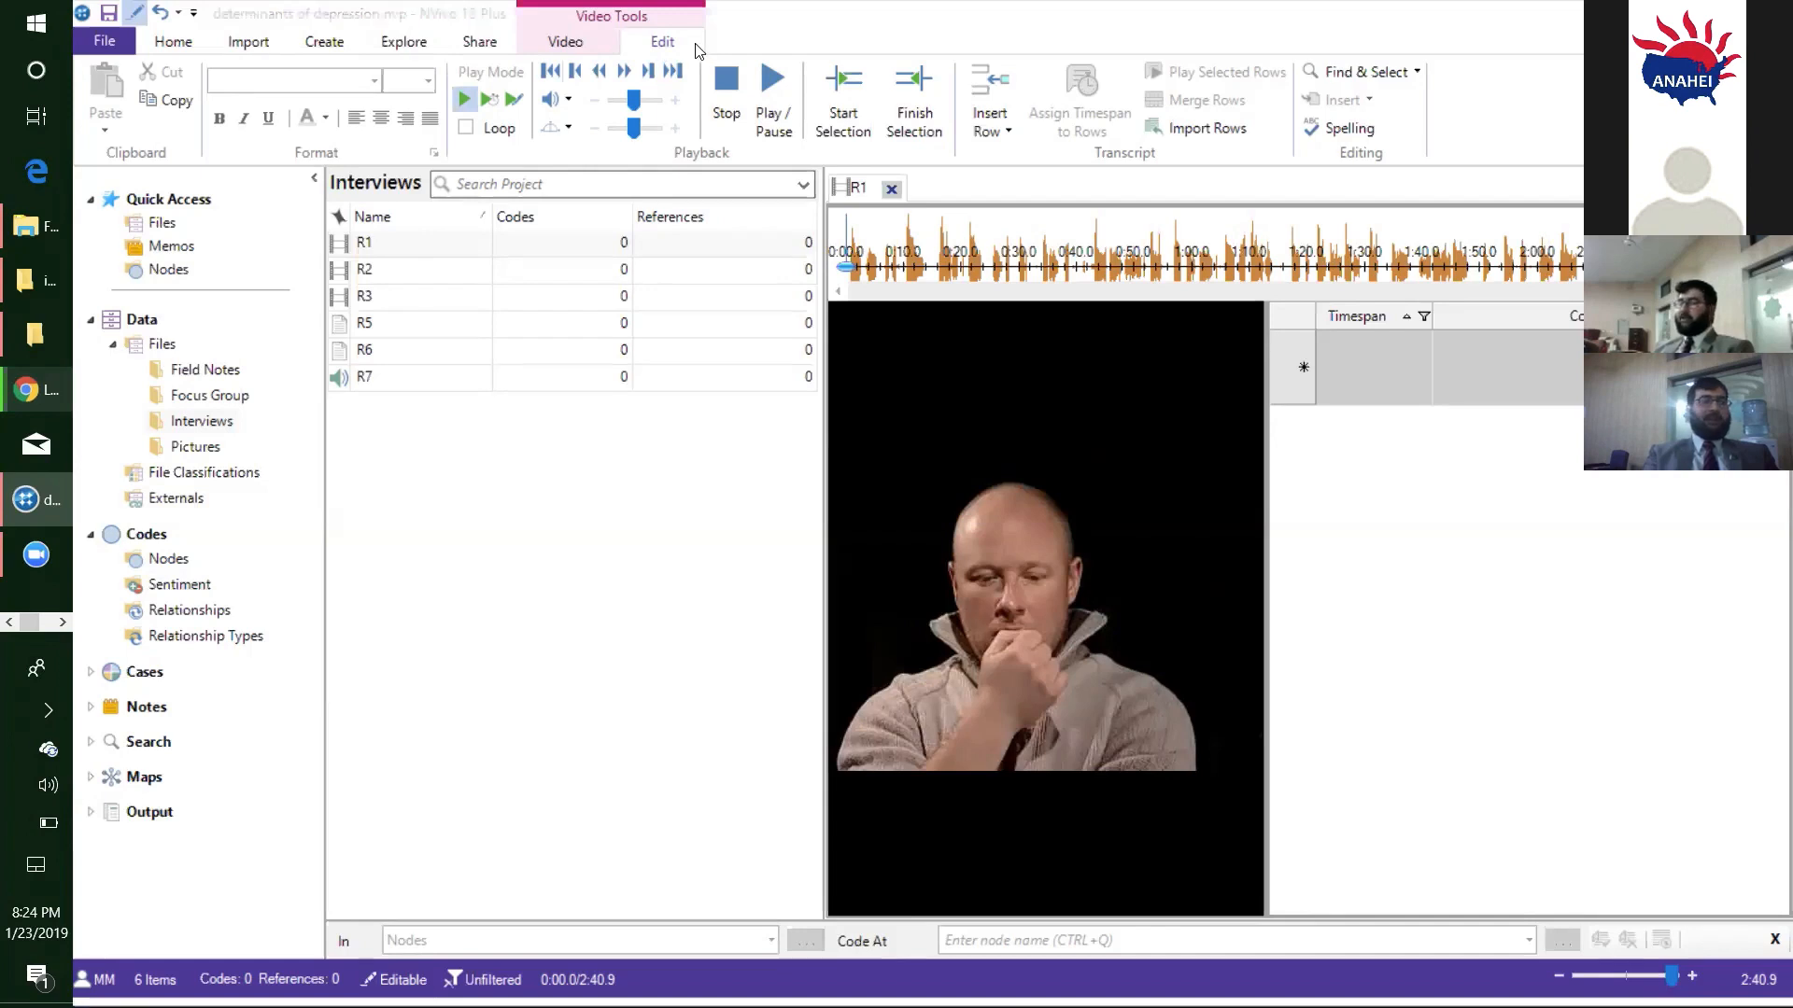
click(665, 43)
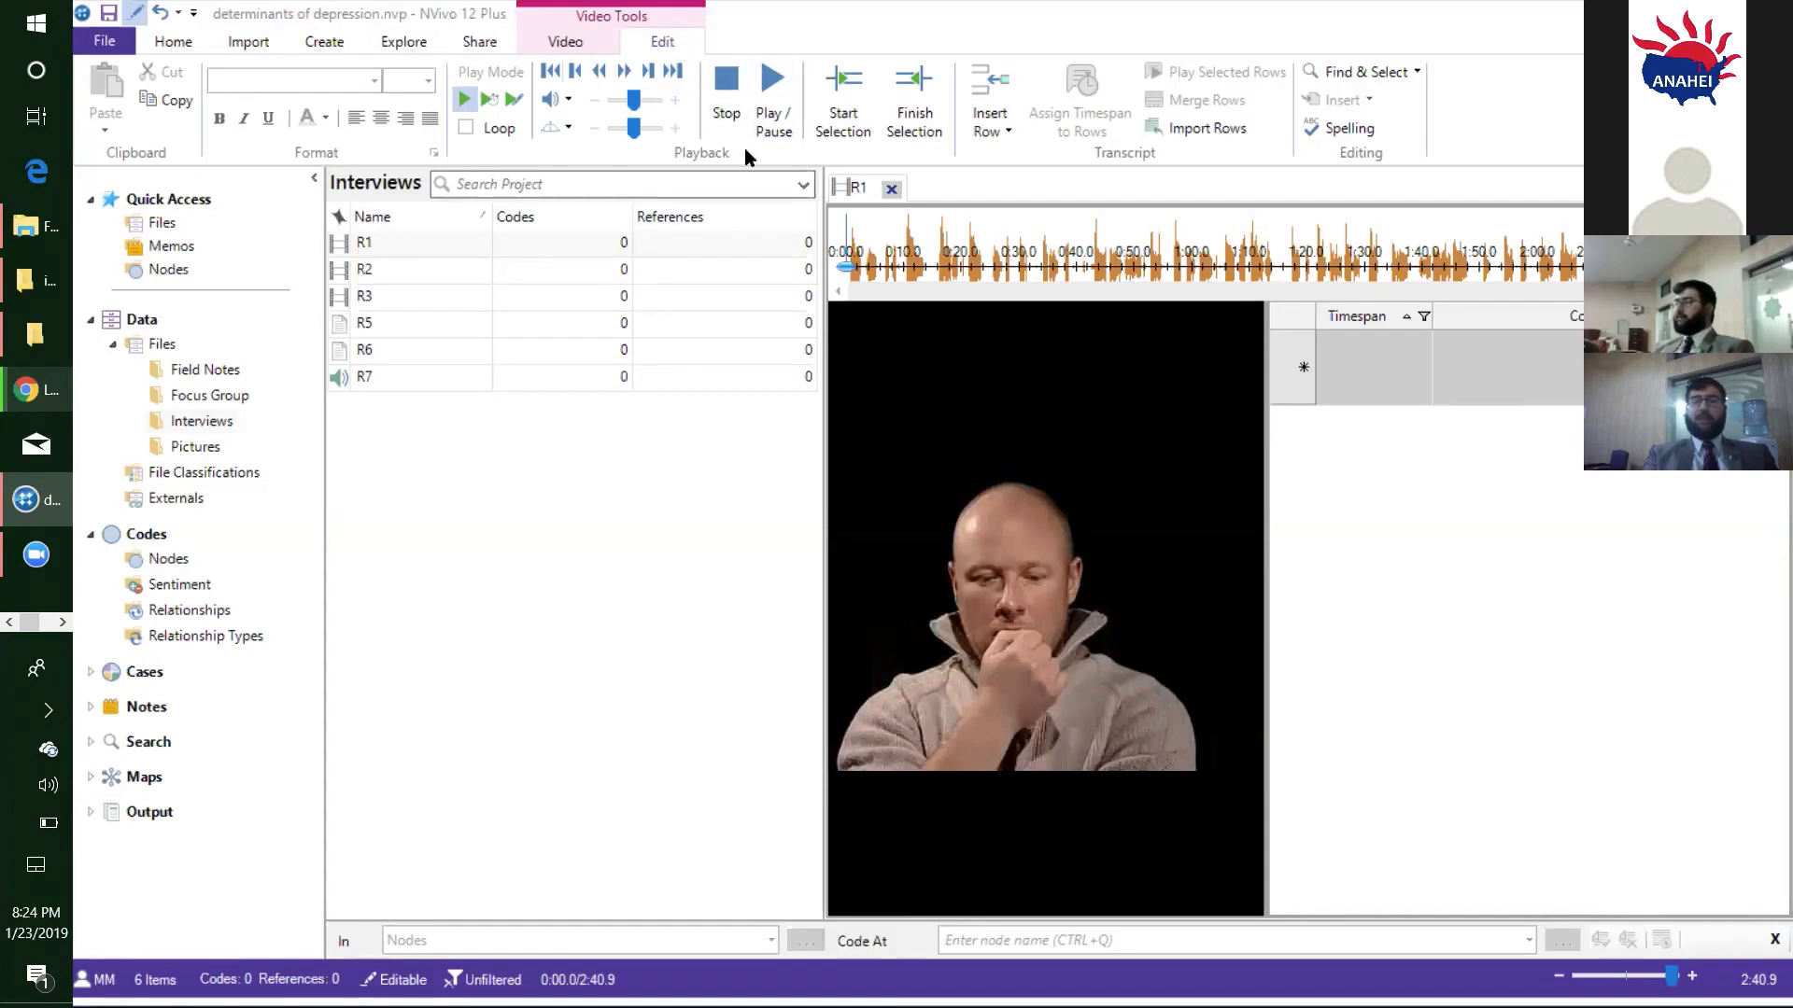
- Play the R1 video from the start in Transcribe mode to add a transcript entry, and pause it at about 0:28
click(512, 99)
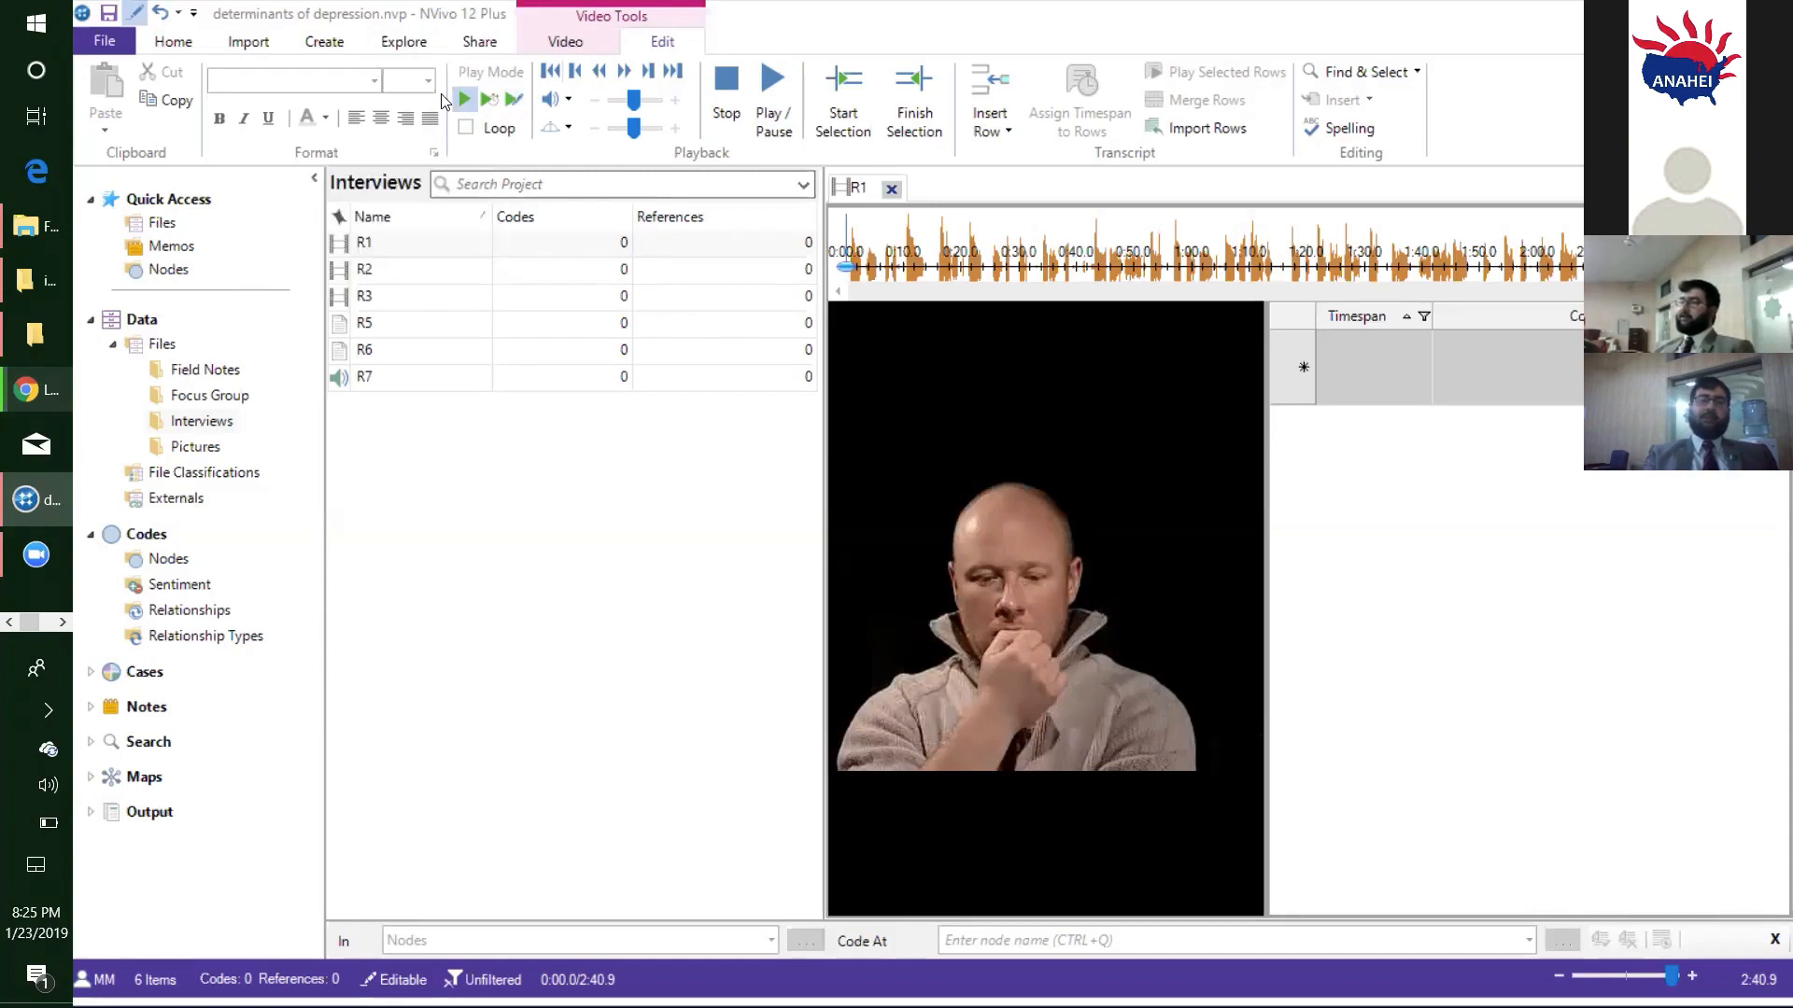
click(512, 104)
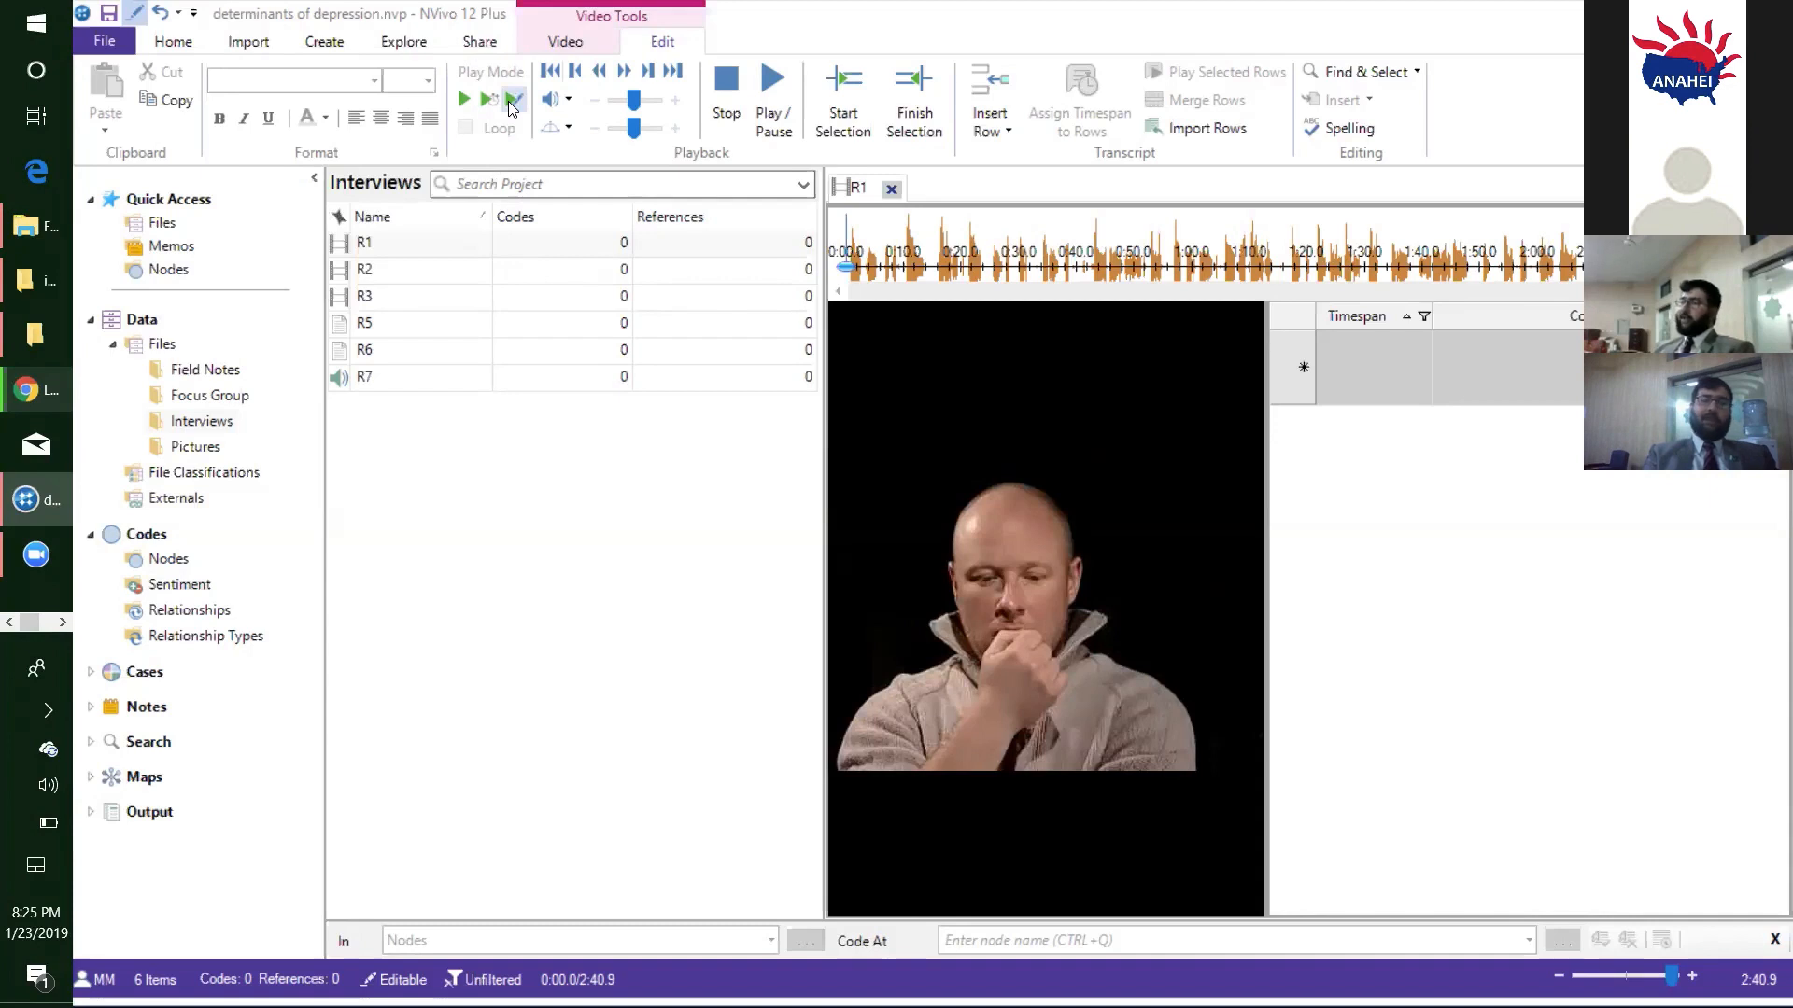
click(784, 113)
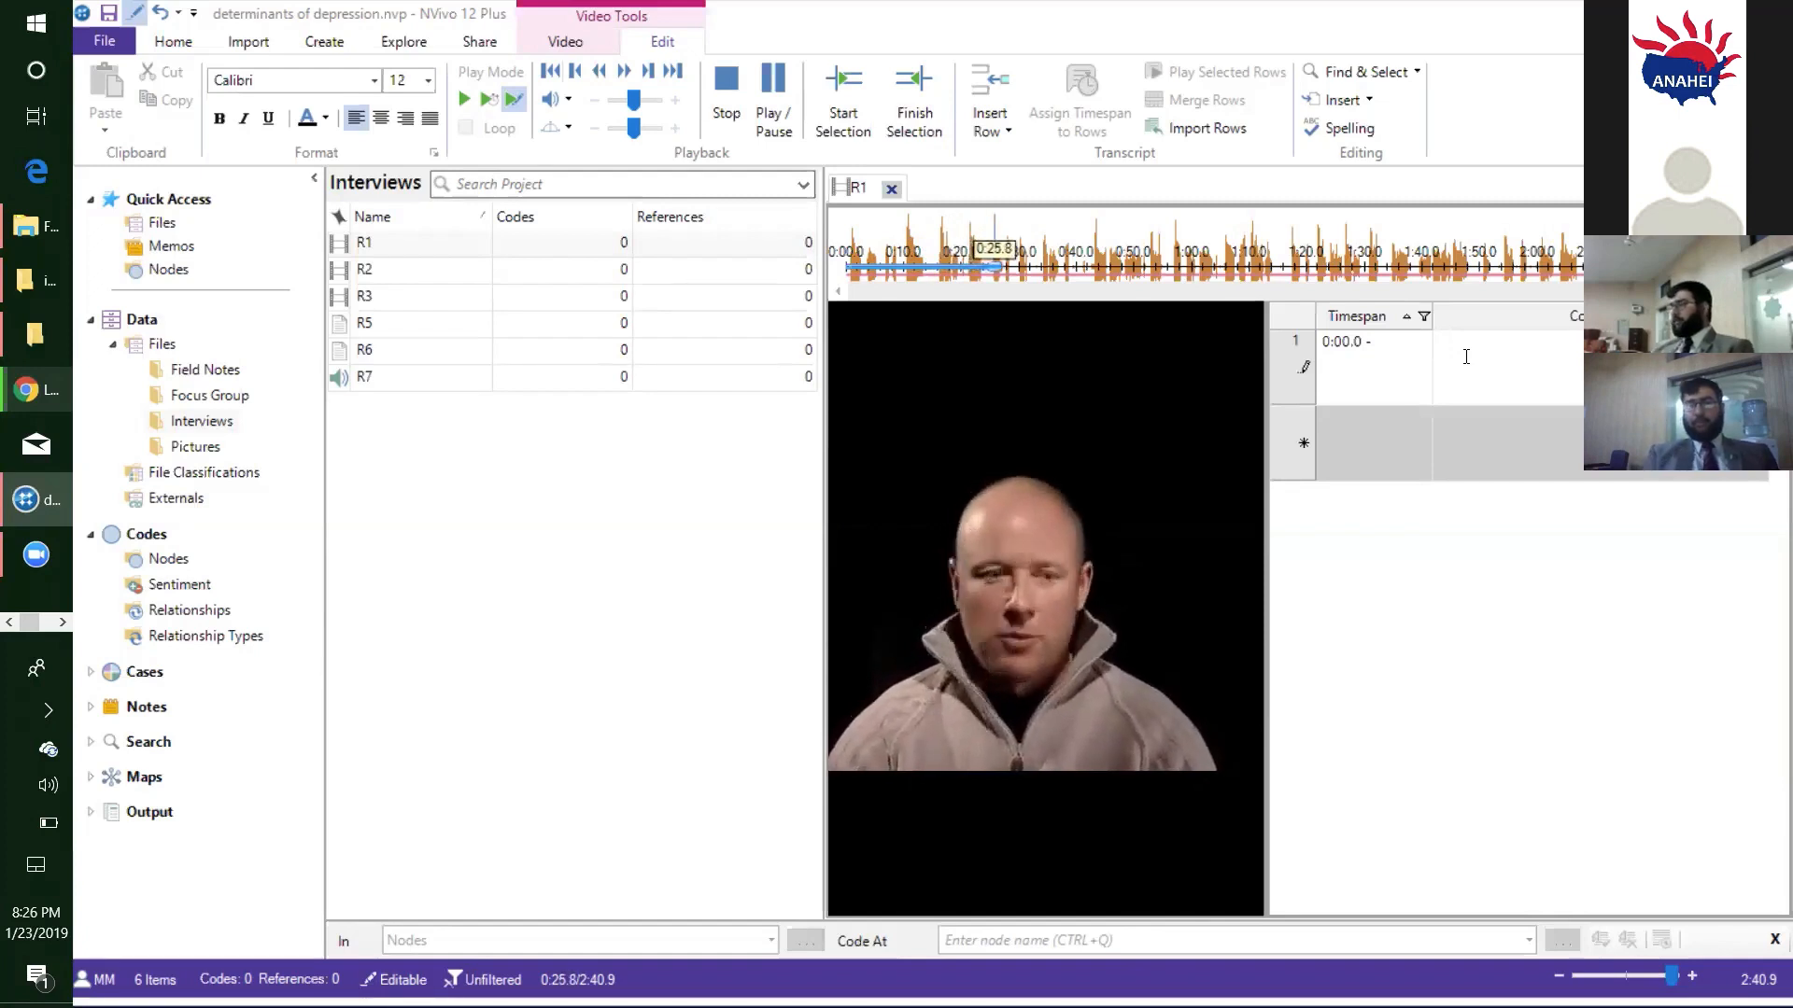
click(766, 114)
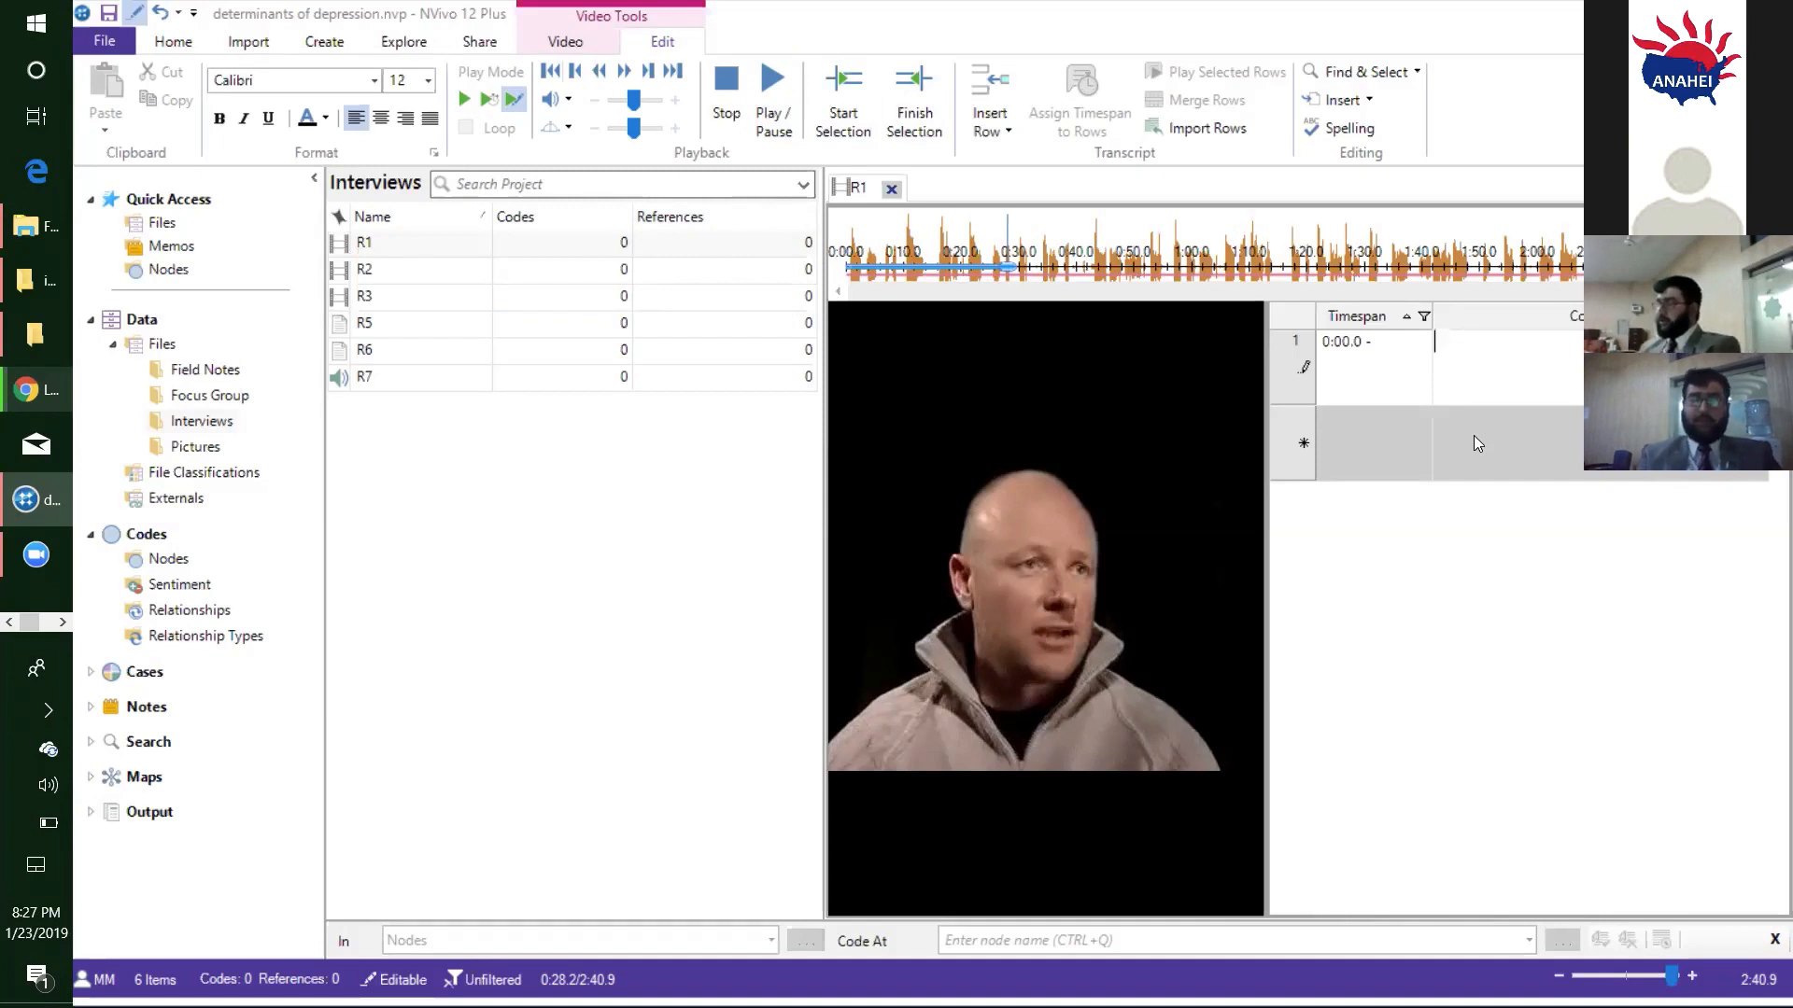
- Resume playing the R1 video and pause it at about 0:37
key(F4)
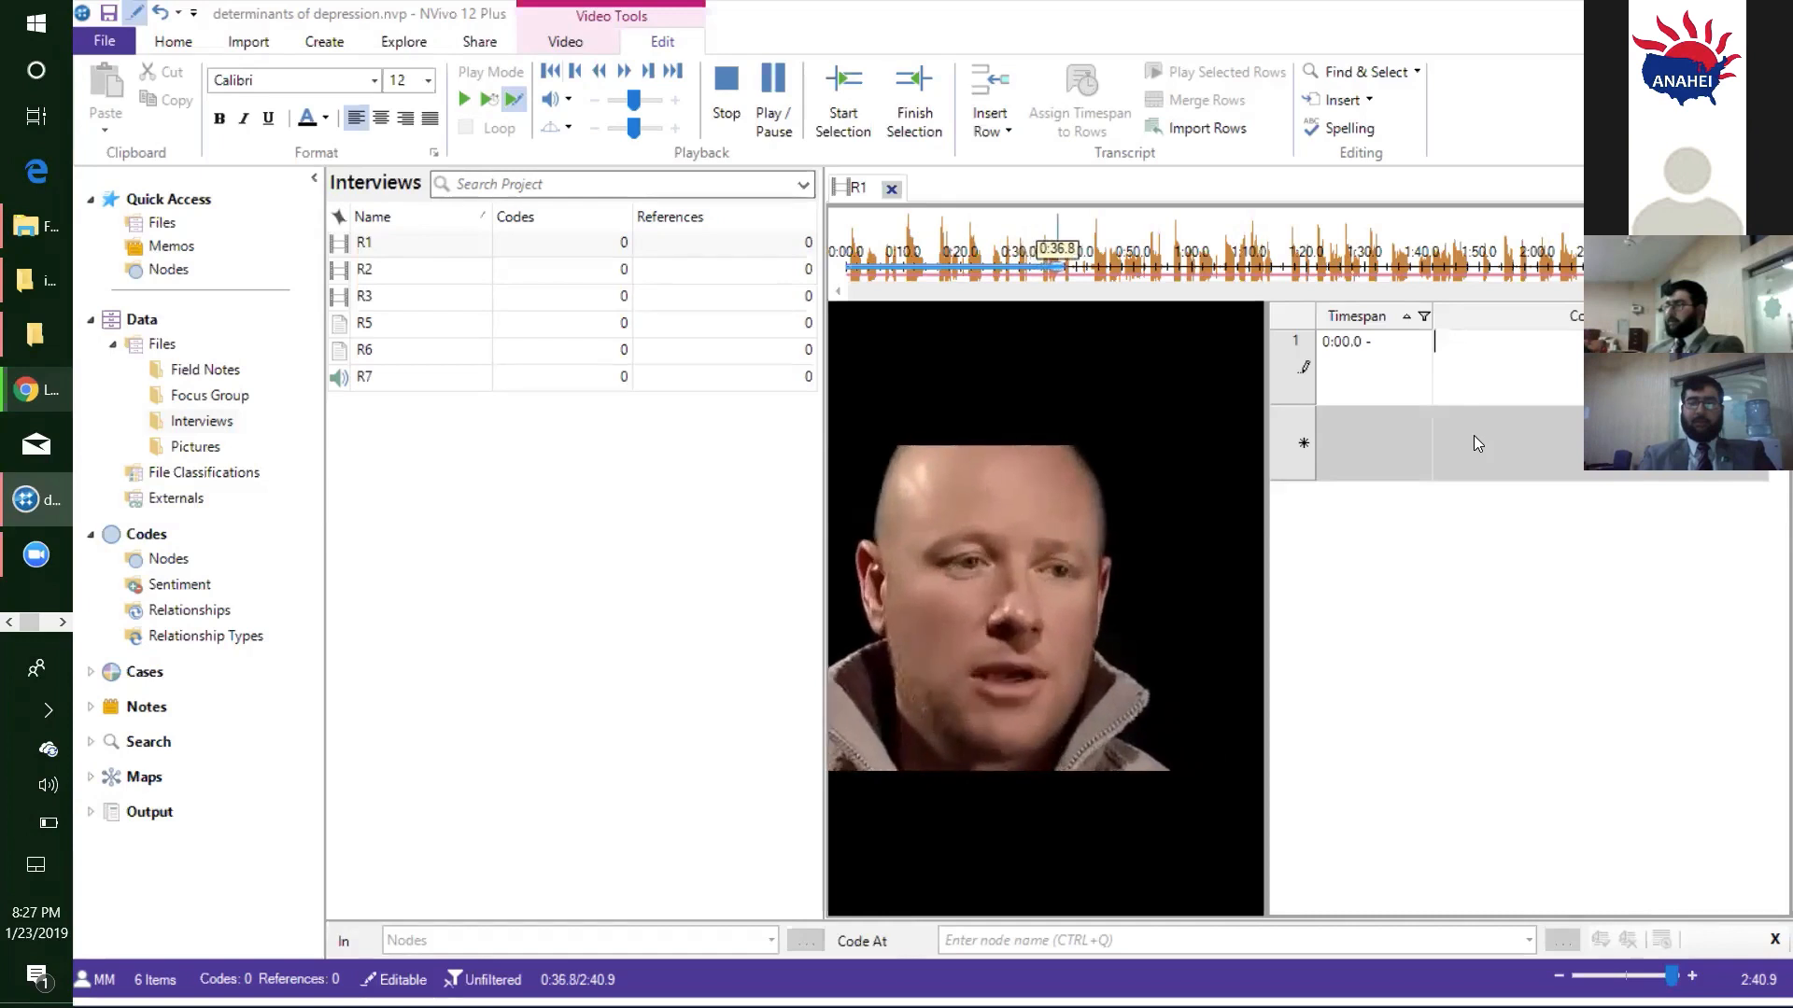
key(F4)
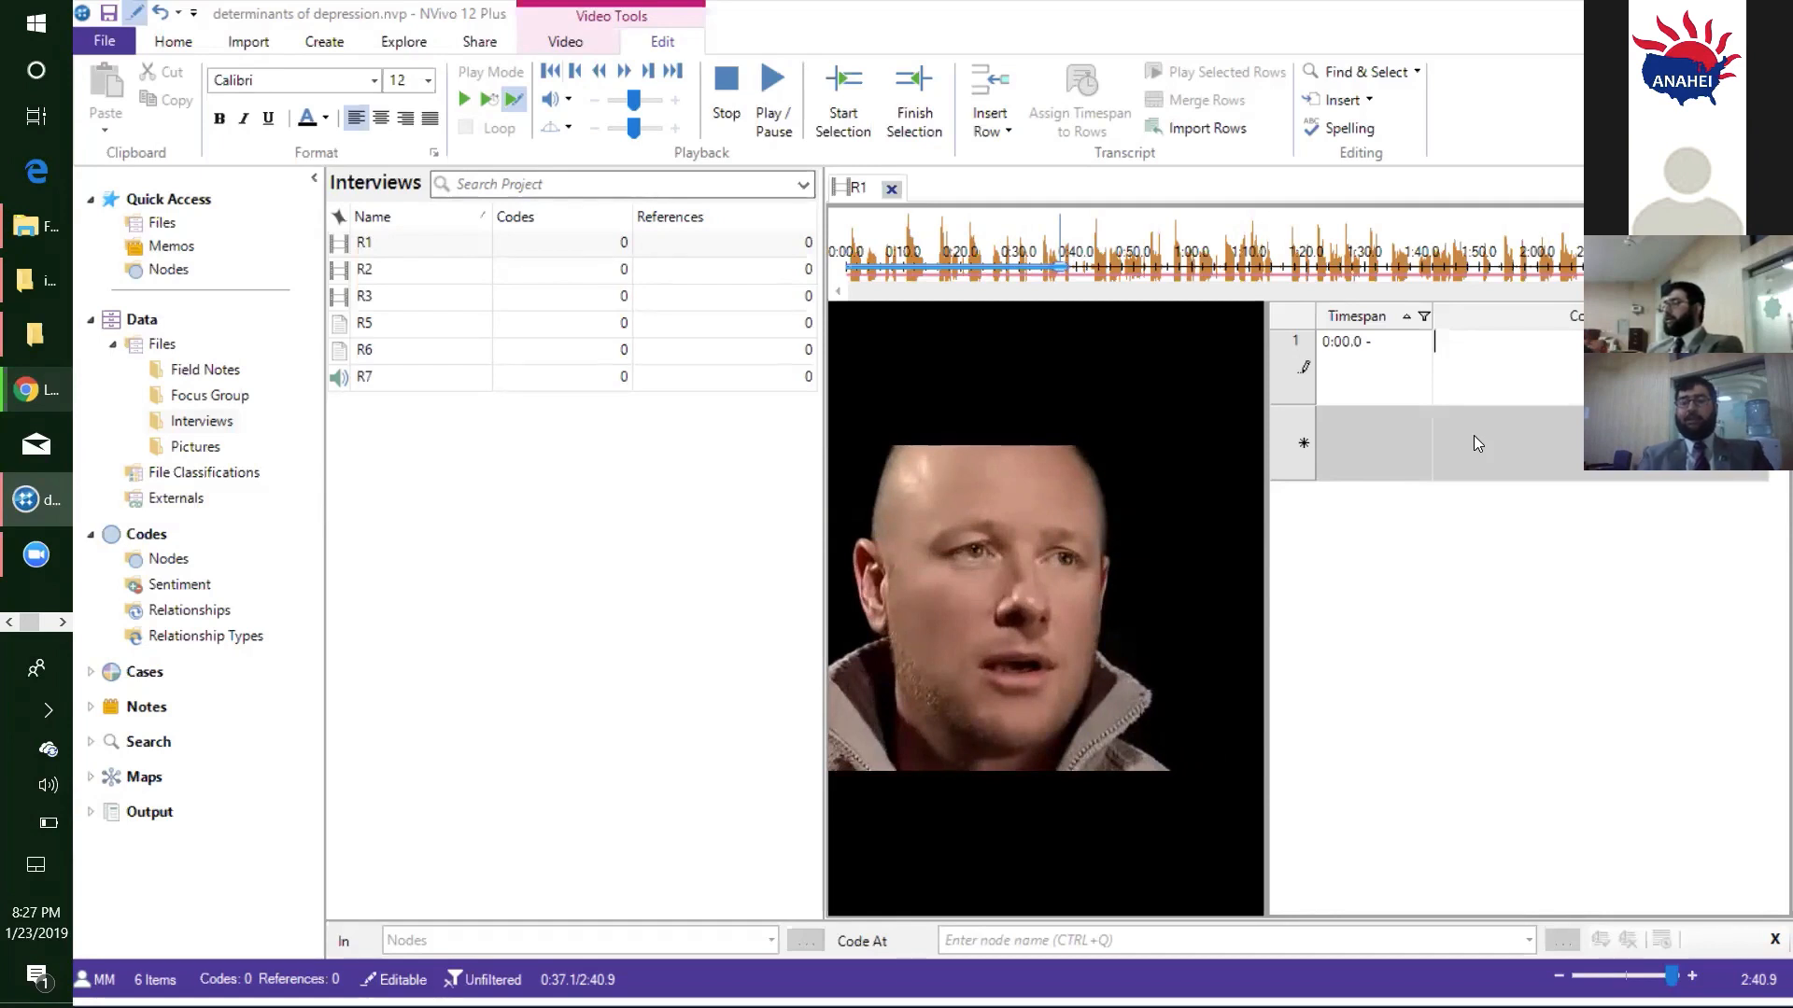
text(dfdk)
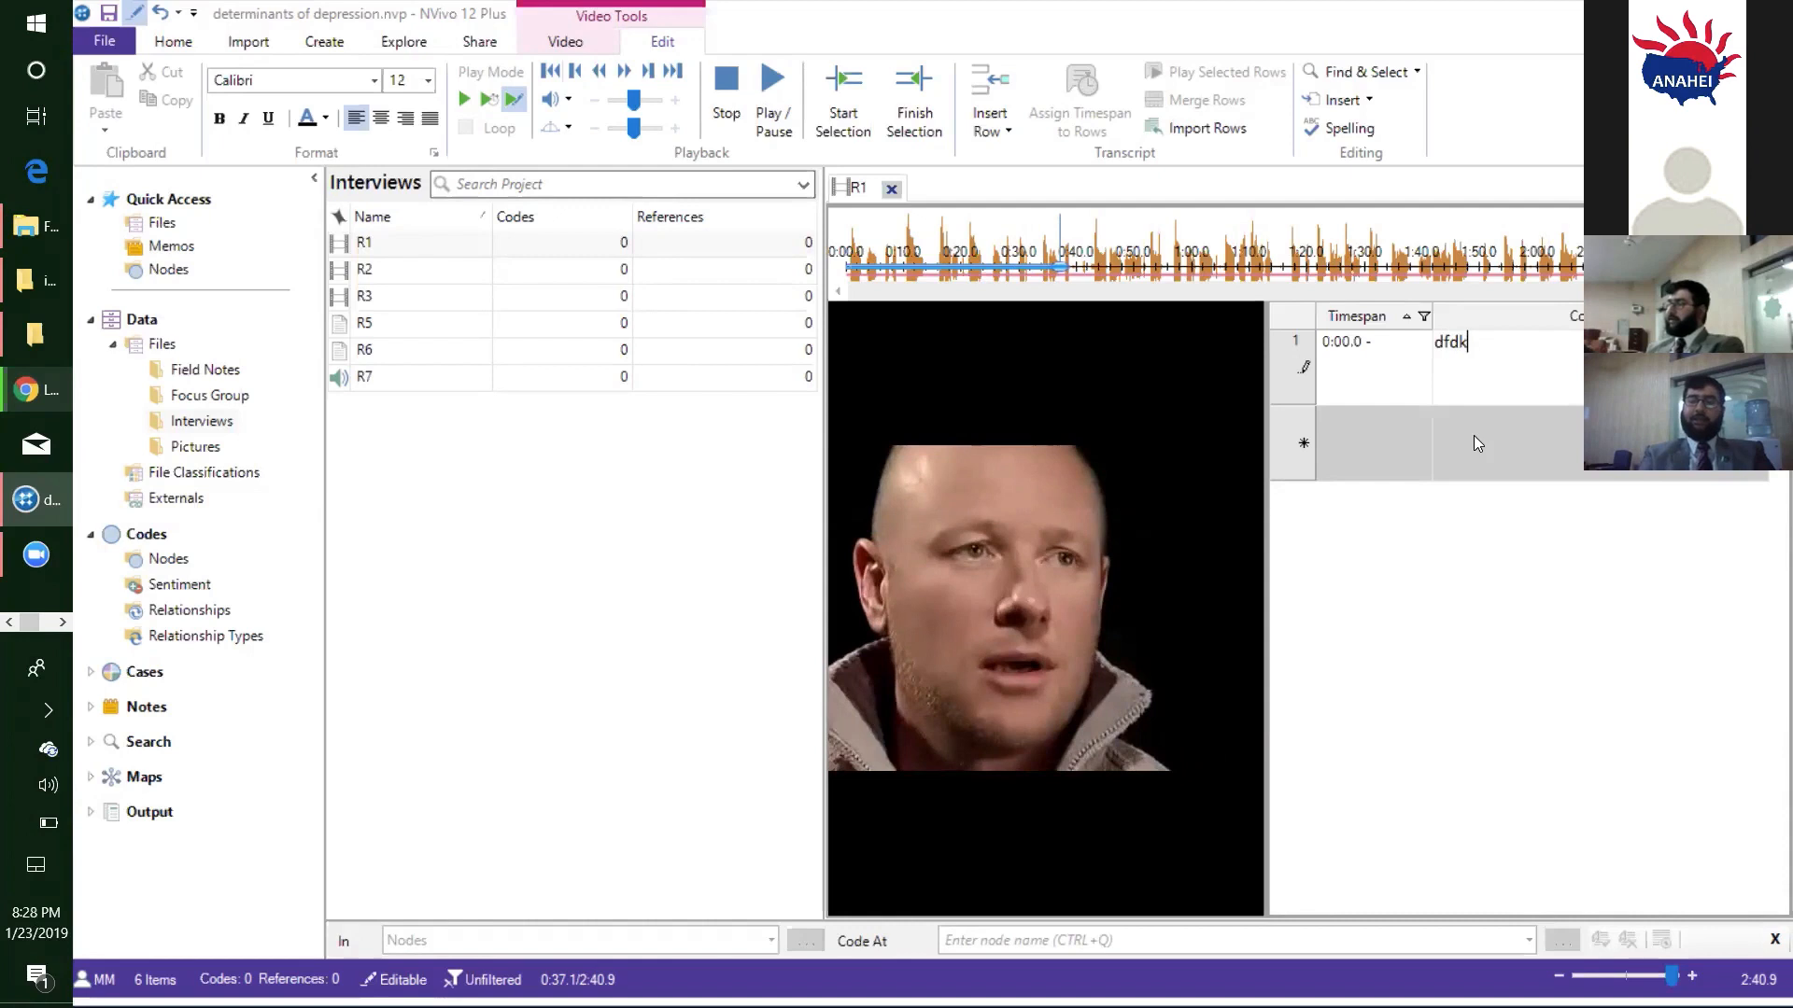
text(jfkdjfkdjfdkjdjfd)
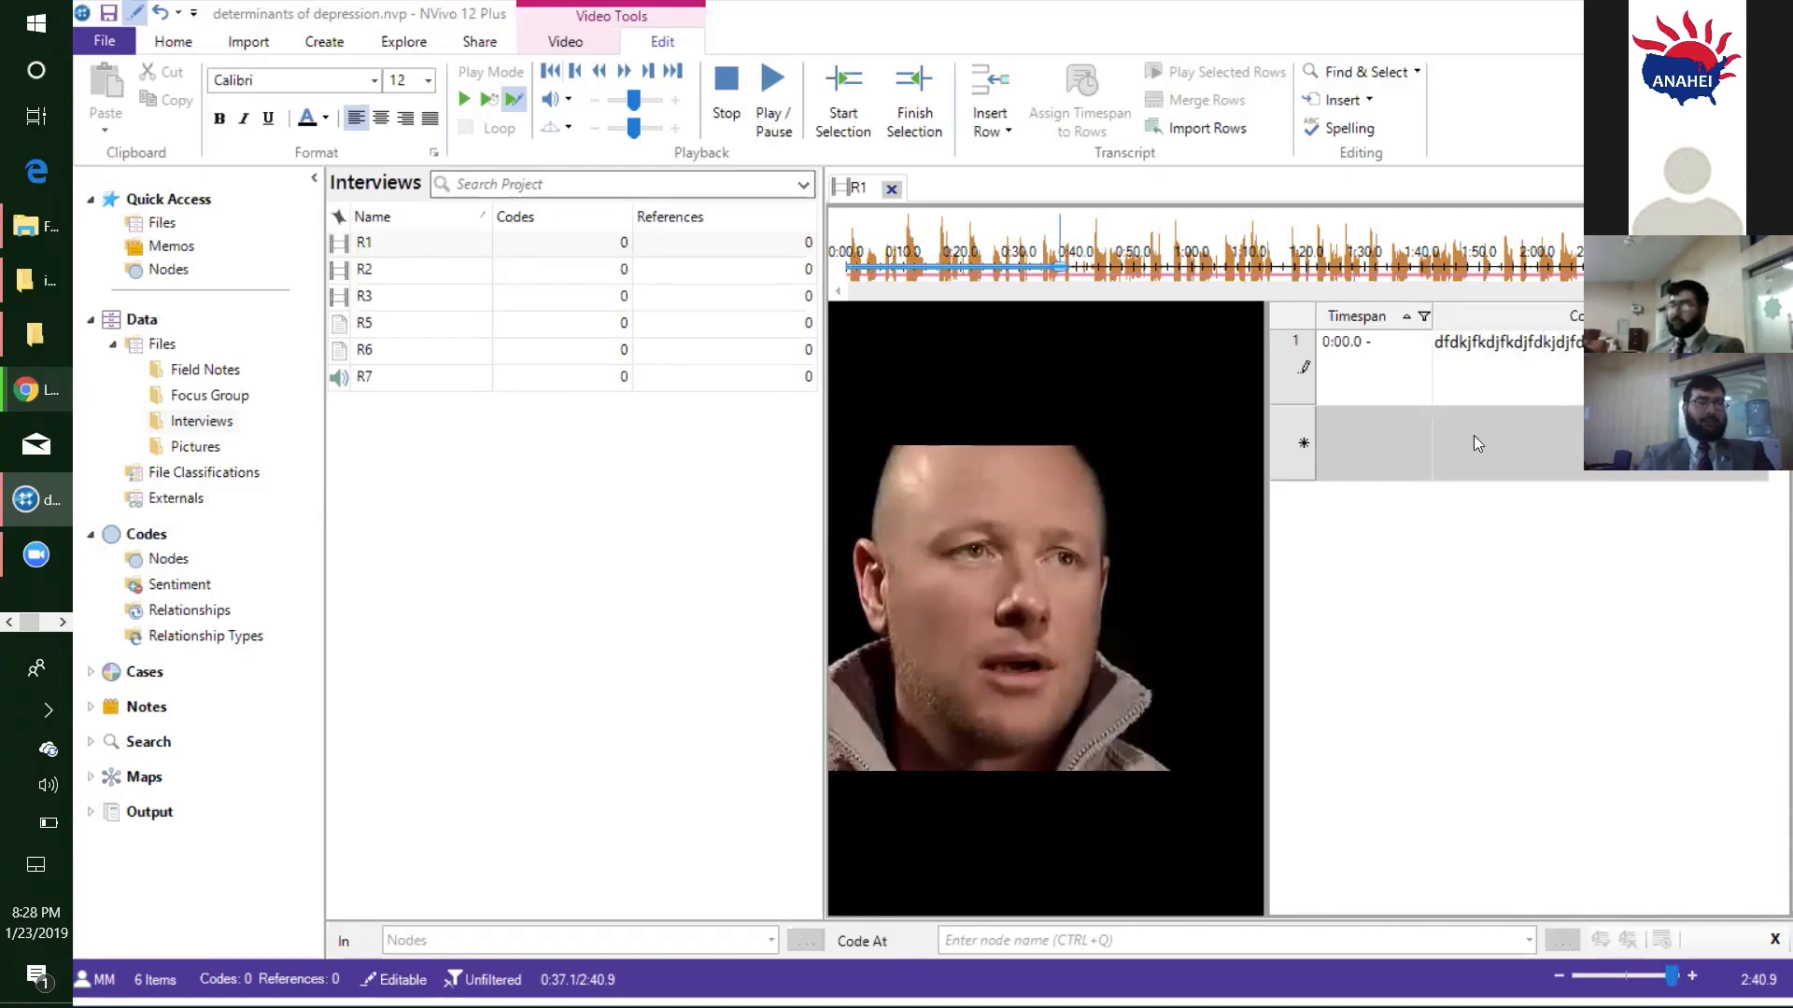
key(BackSpace)
key(BackSpace)
key(BackSpace)
key(BackSpace)
key(BackSpace)
key(BackSpace)
key(BackSpace)
key(BackSpace)
key(BackSpace)
key(BackSpace)
key(BackSpace)
key(BackSpace)
key(BackSpace)
key(BackSpace)
key(BackSpace)
key(BackSpace)
key(BackSpace)
key(BackSpace)
key(BackSpace)
key(BackSpace)
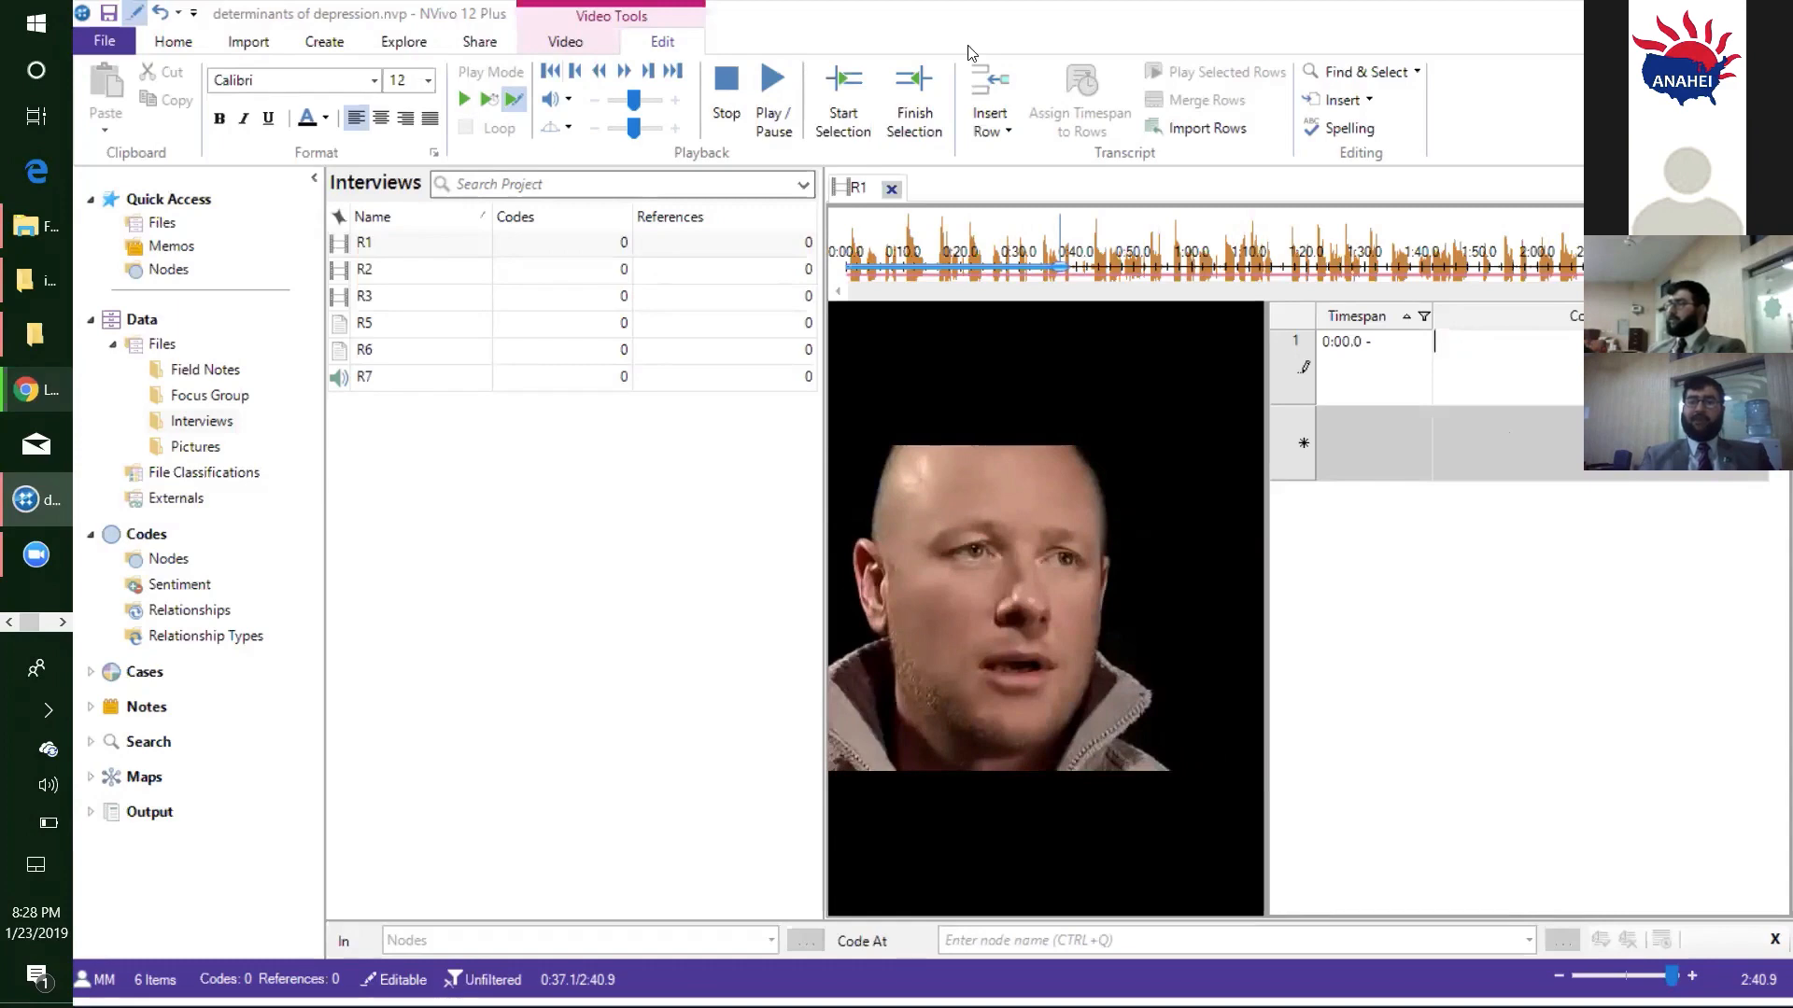
- Minimize the project window and open demo 1.docx from the "transcribed data" folder inside the desktop's NVivo Data folder
key(super+Down)
key(super+Down)
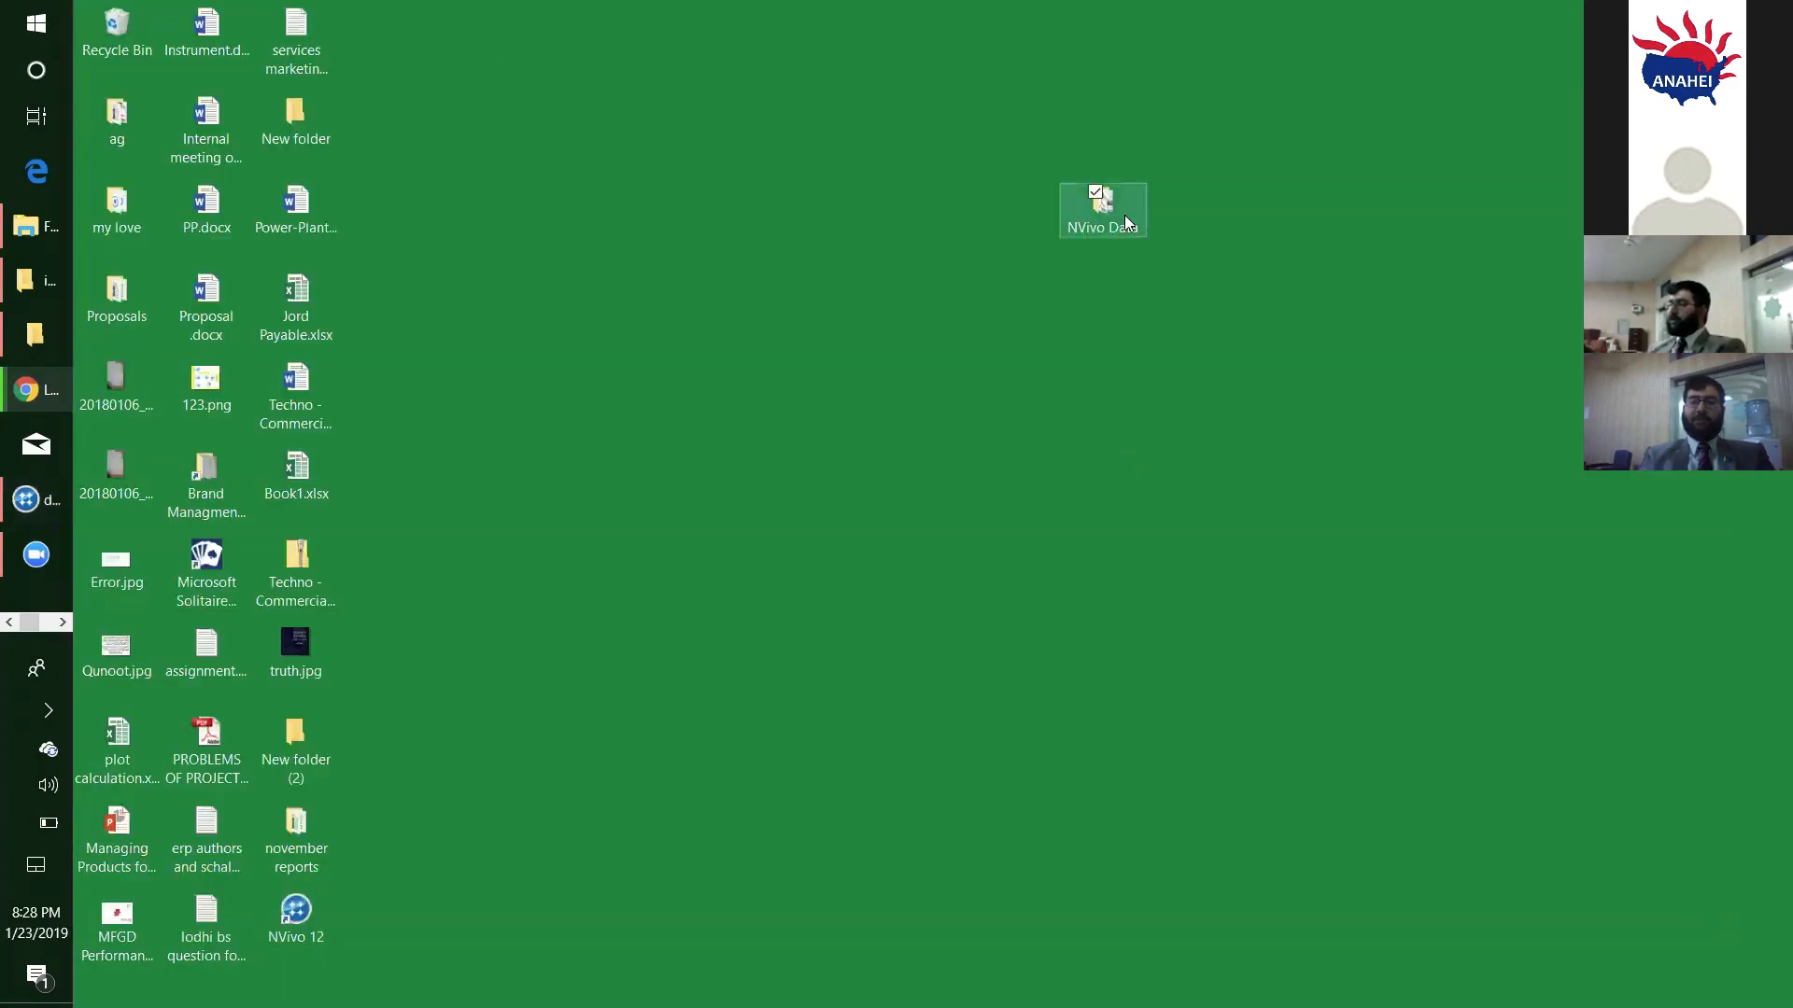
double_click(1125, 219)
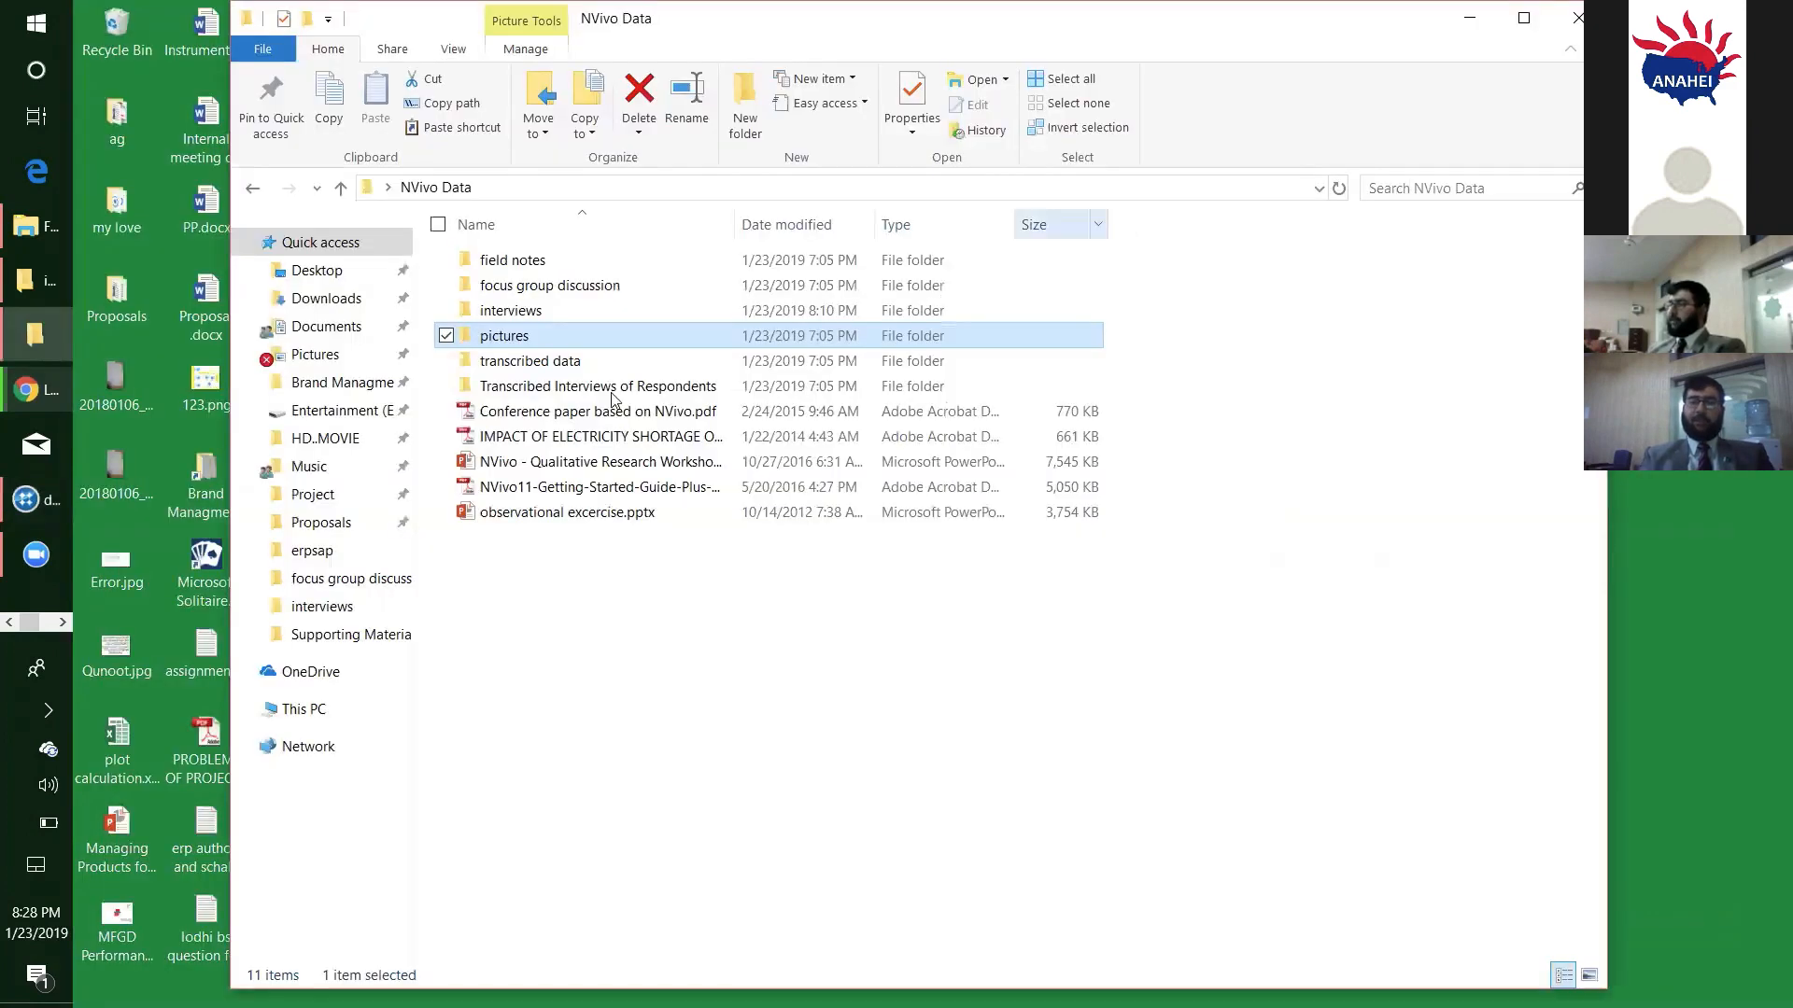
click(551, 370)
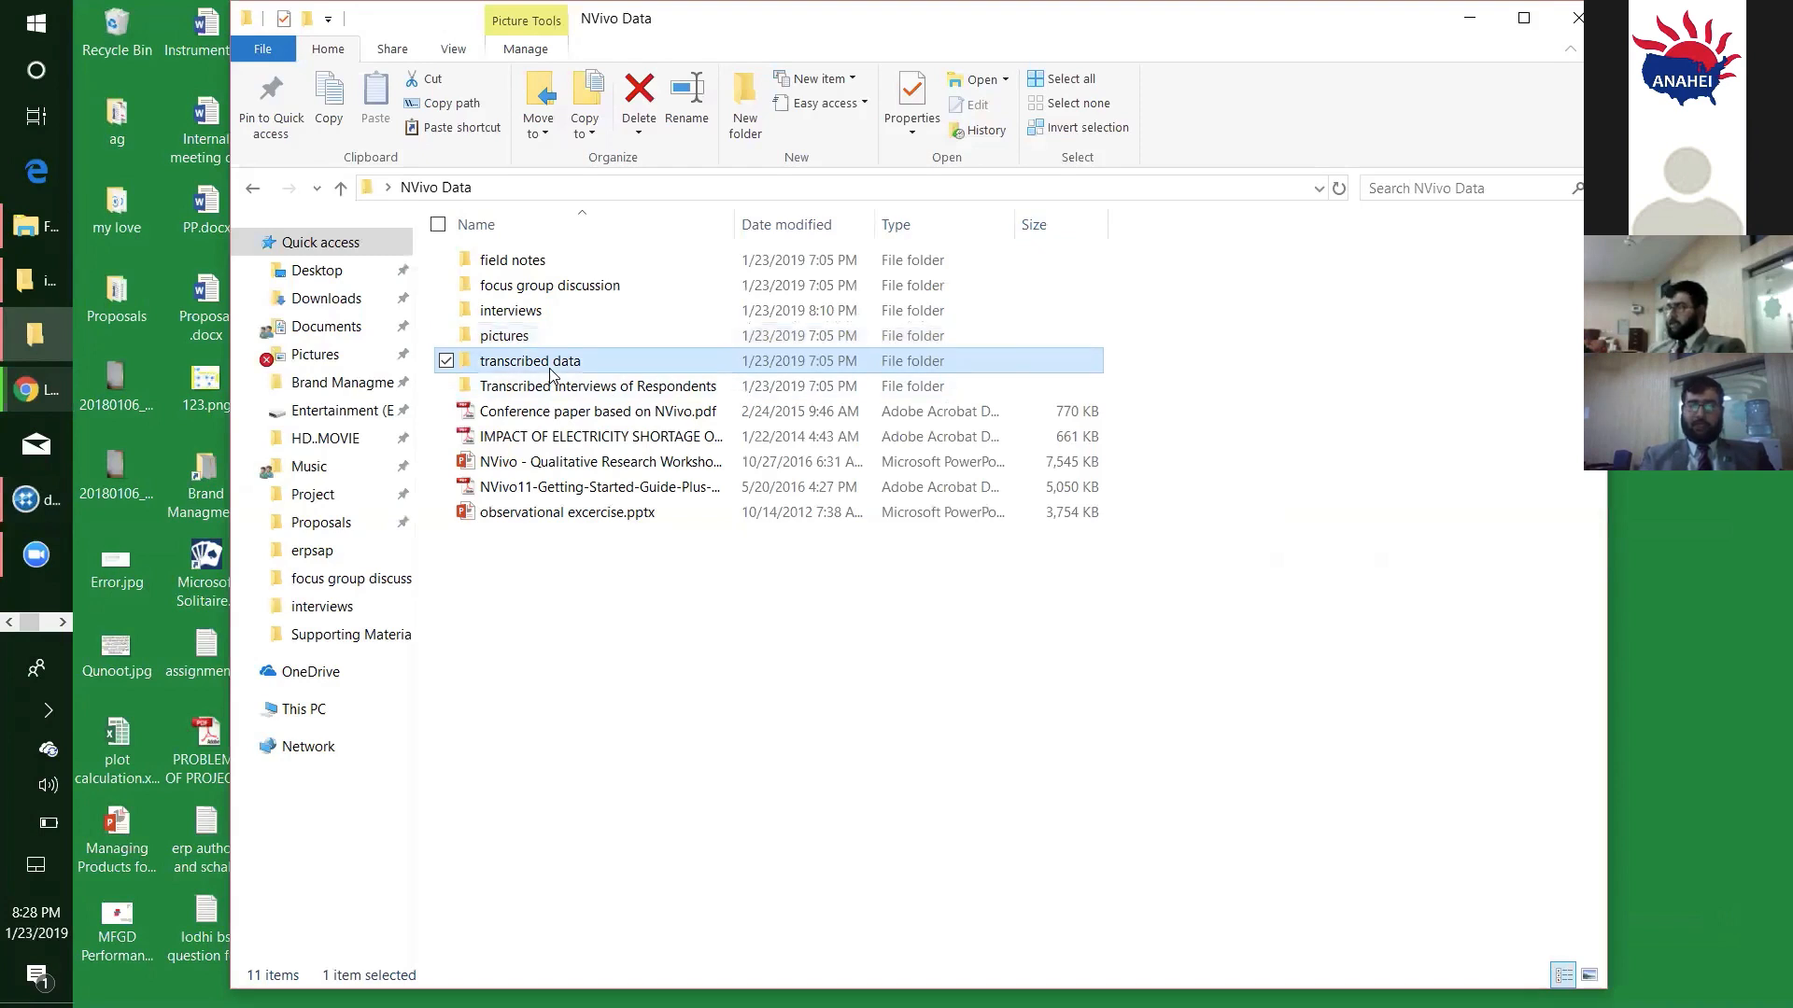
double_click(604, 370)
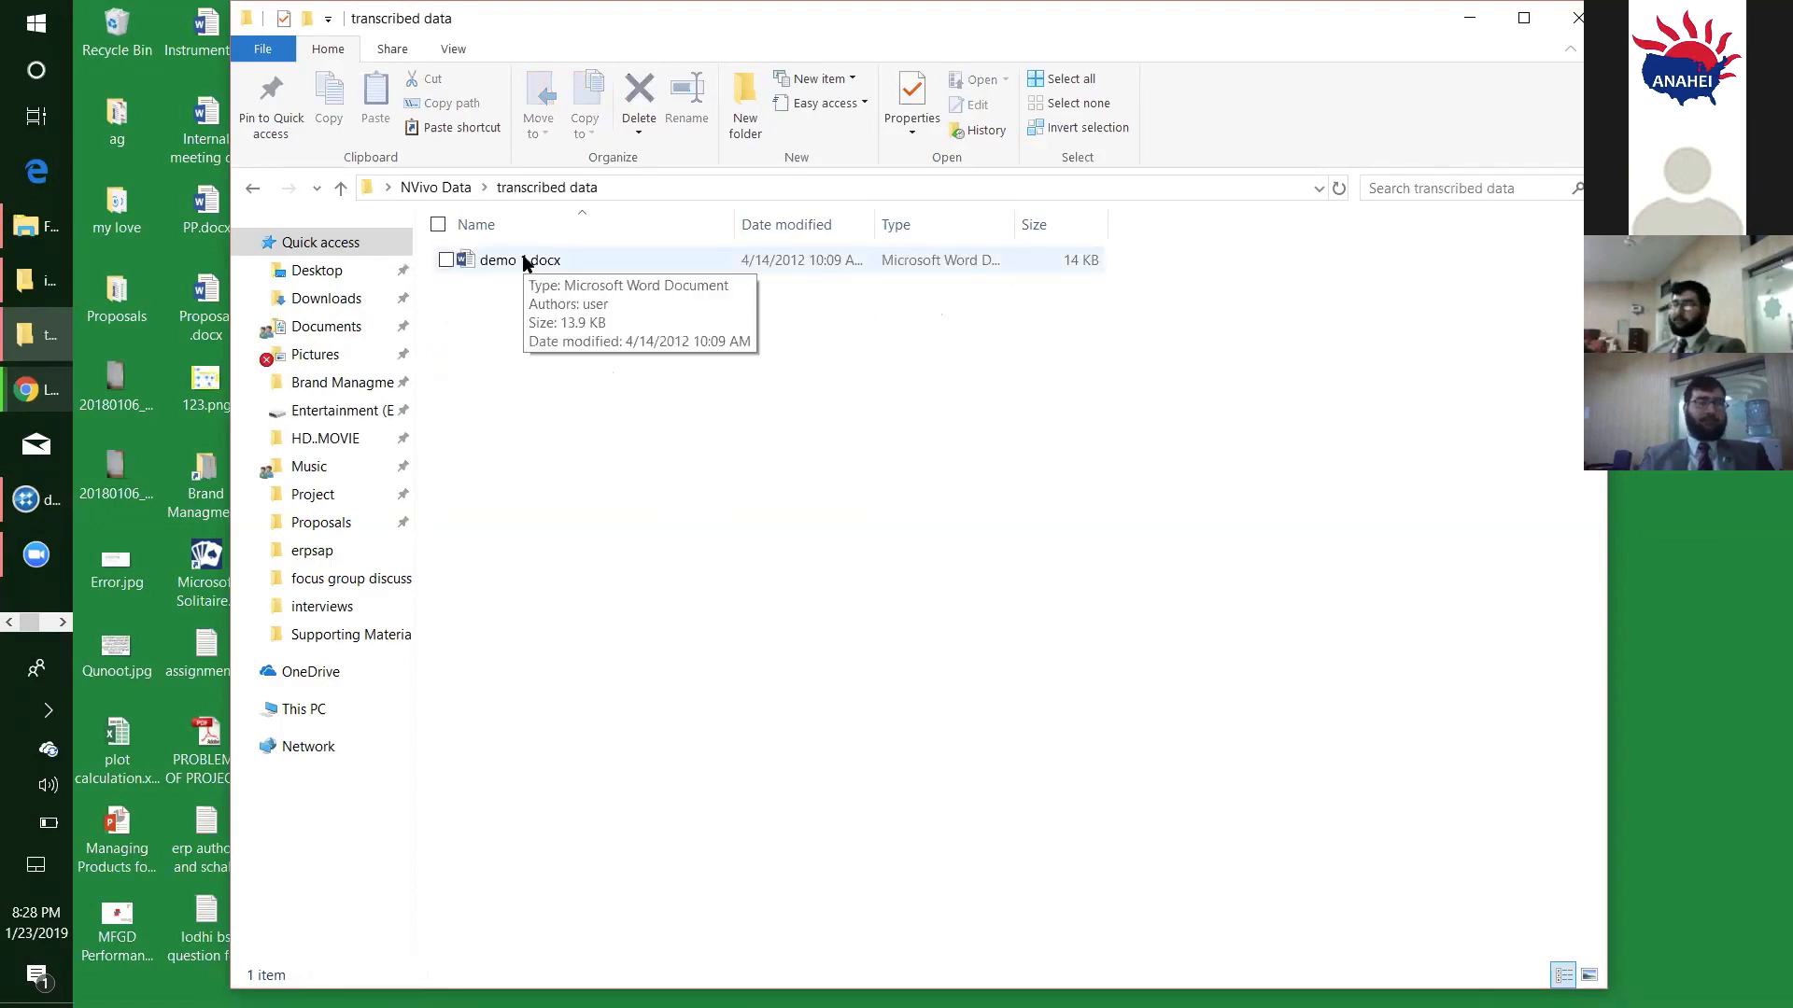
click(445, 194)
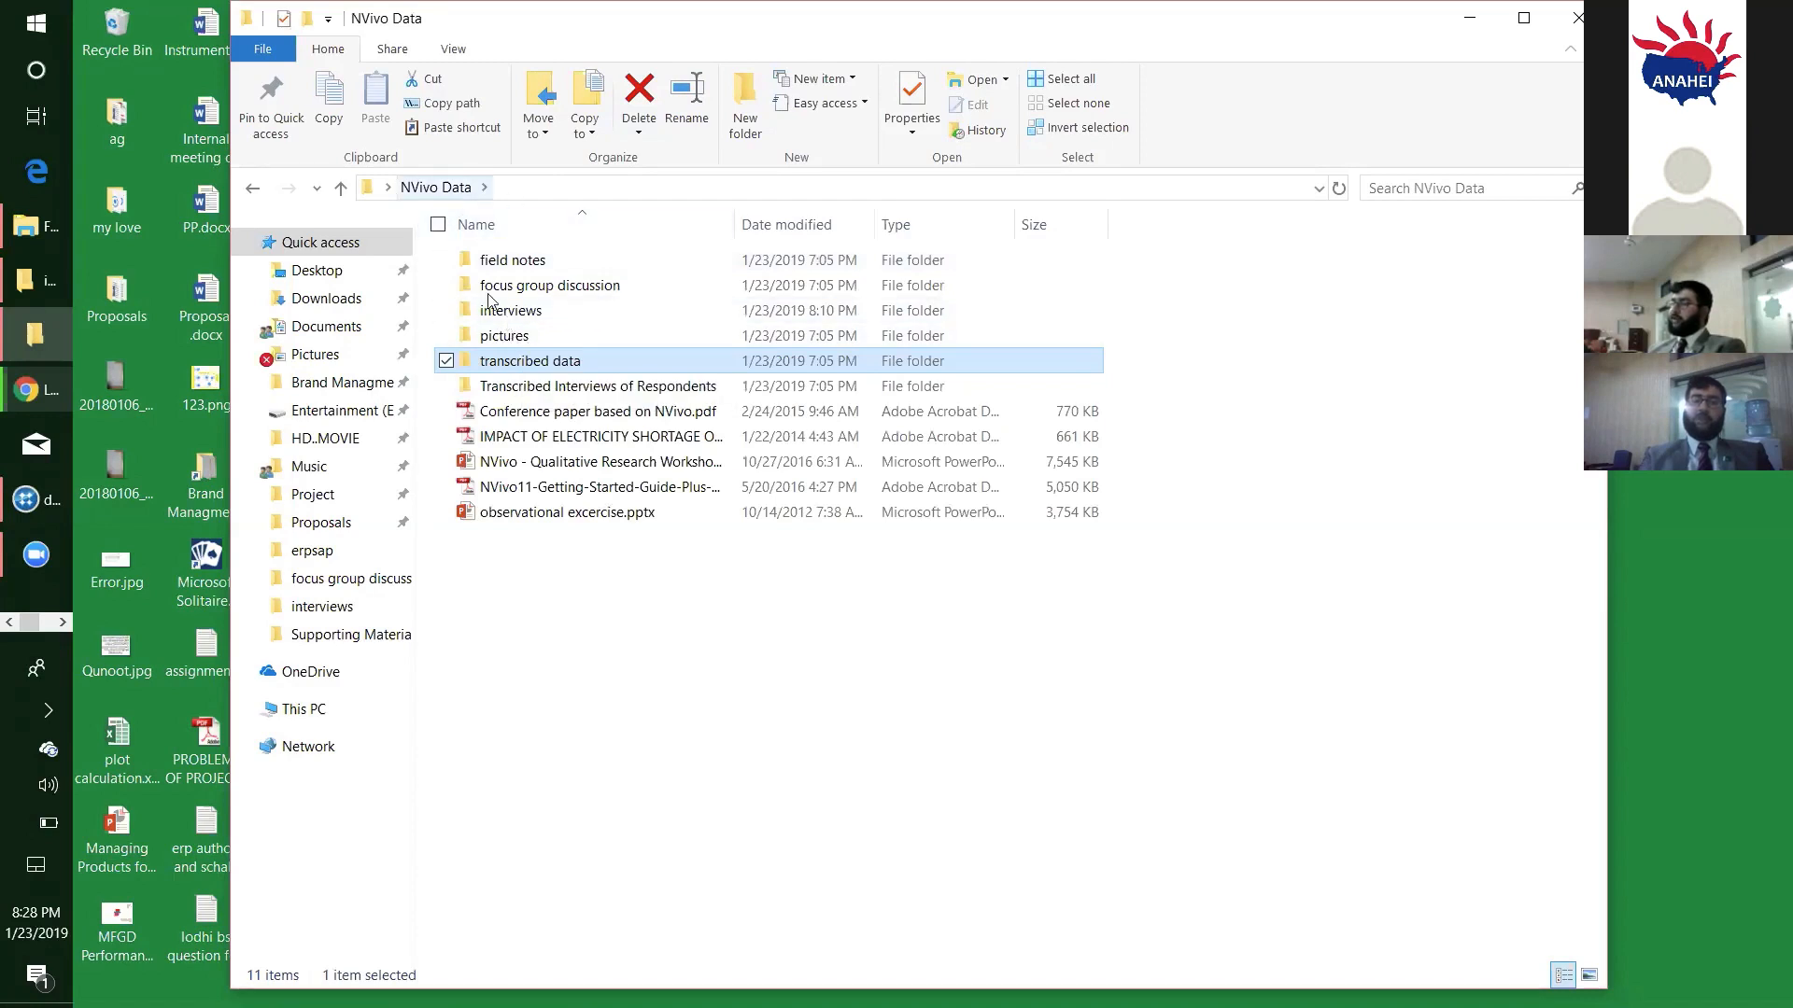
double_click(533, 364)
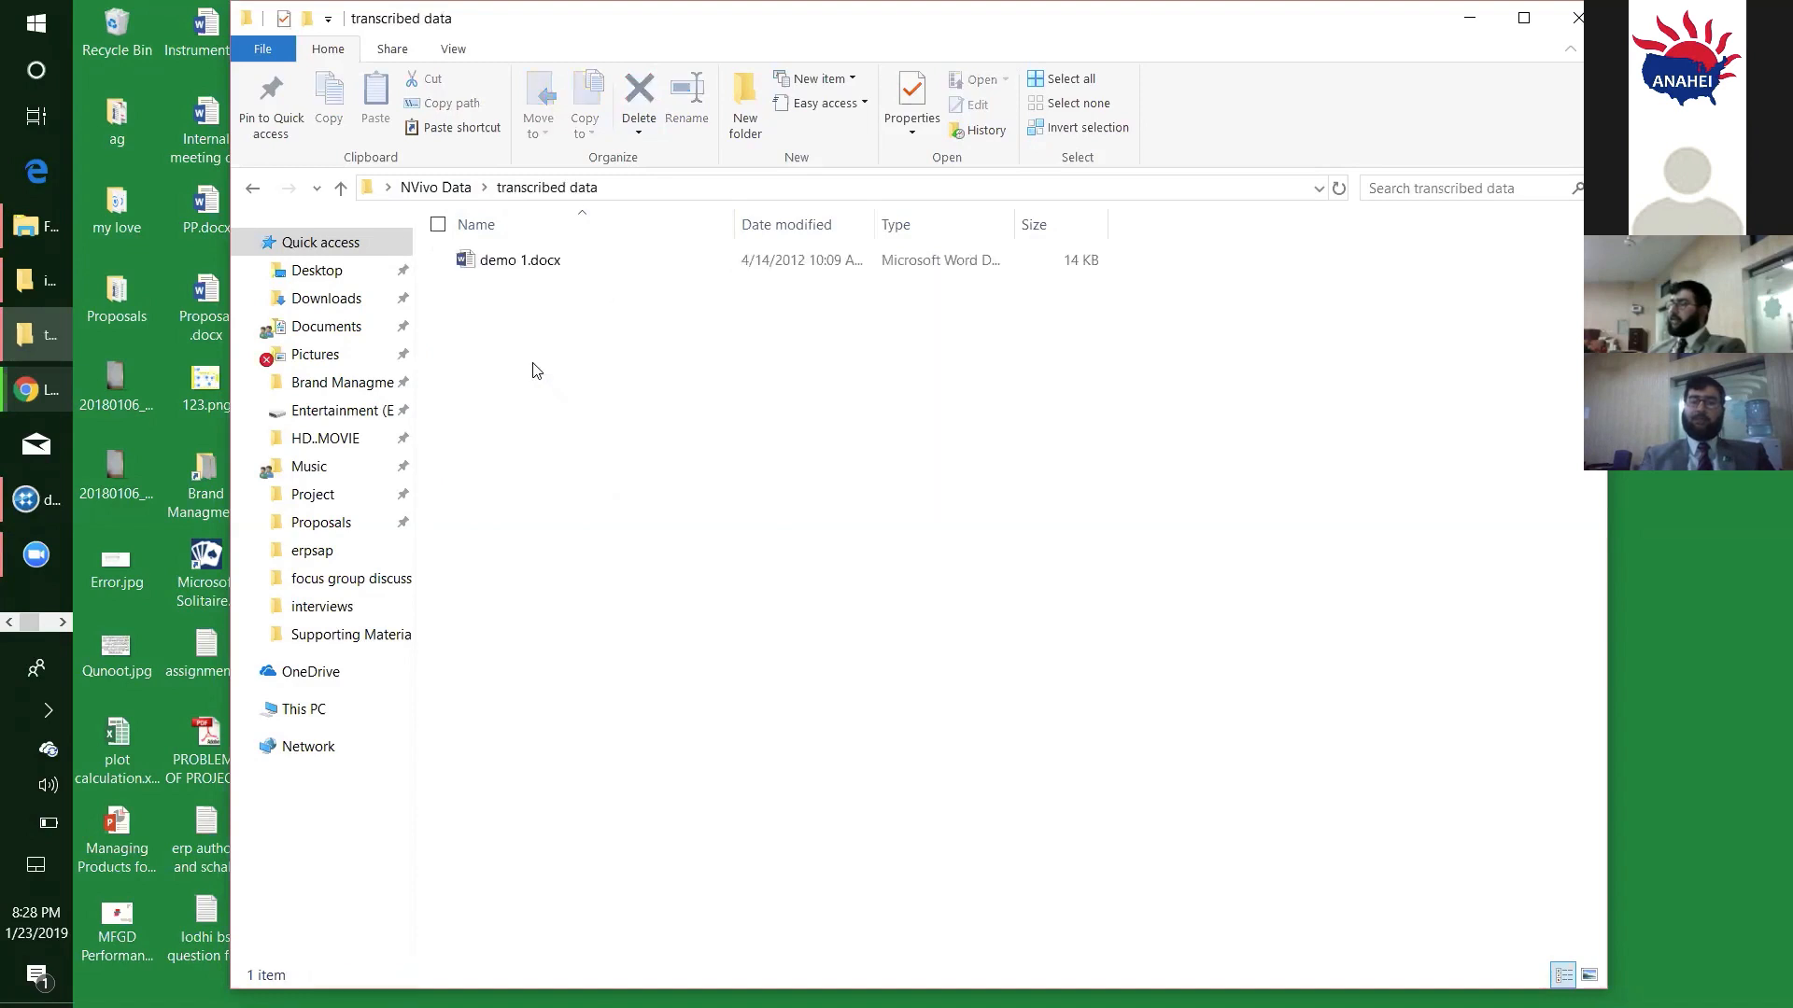
click(548, 270)
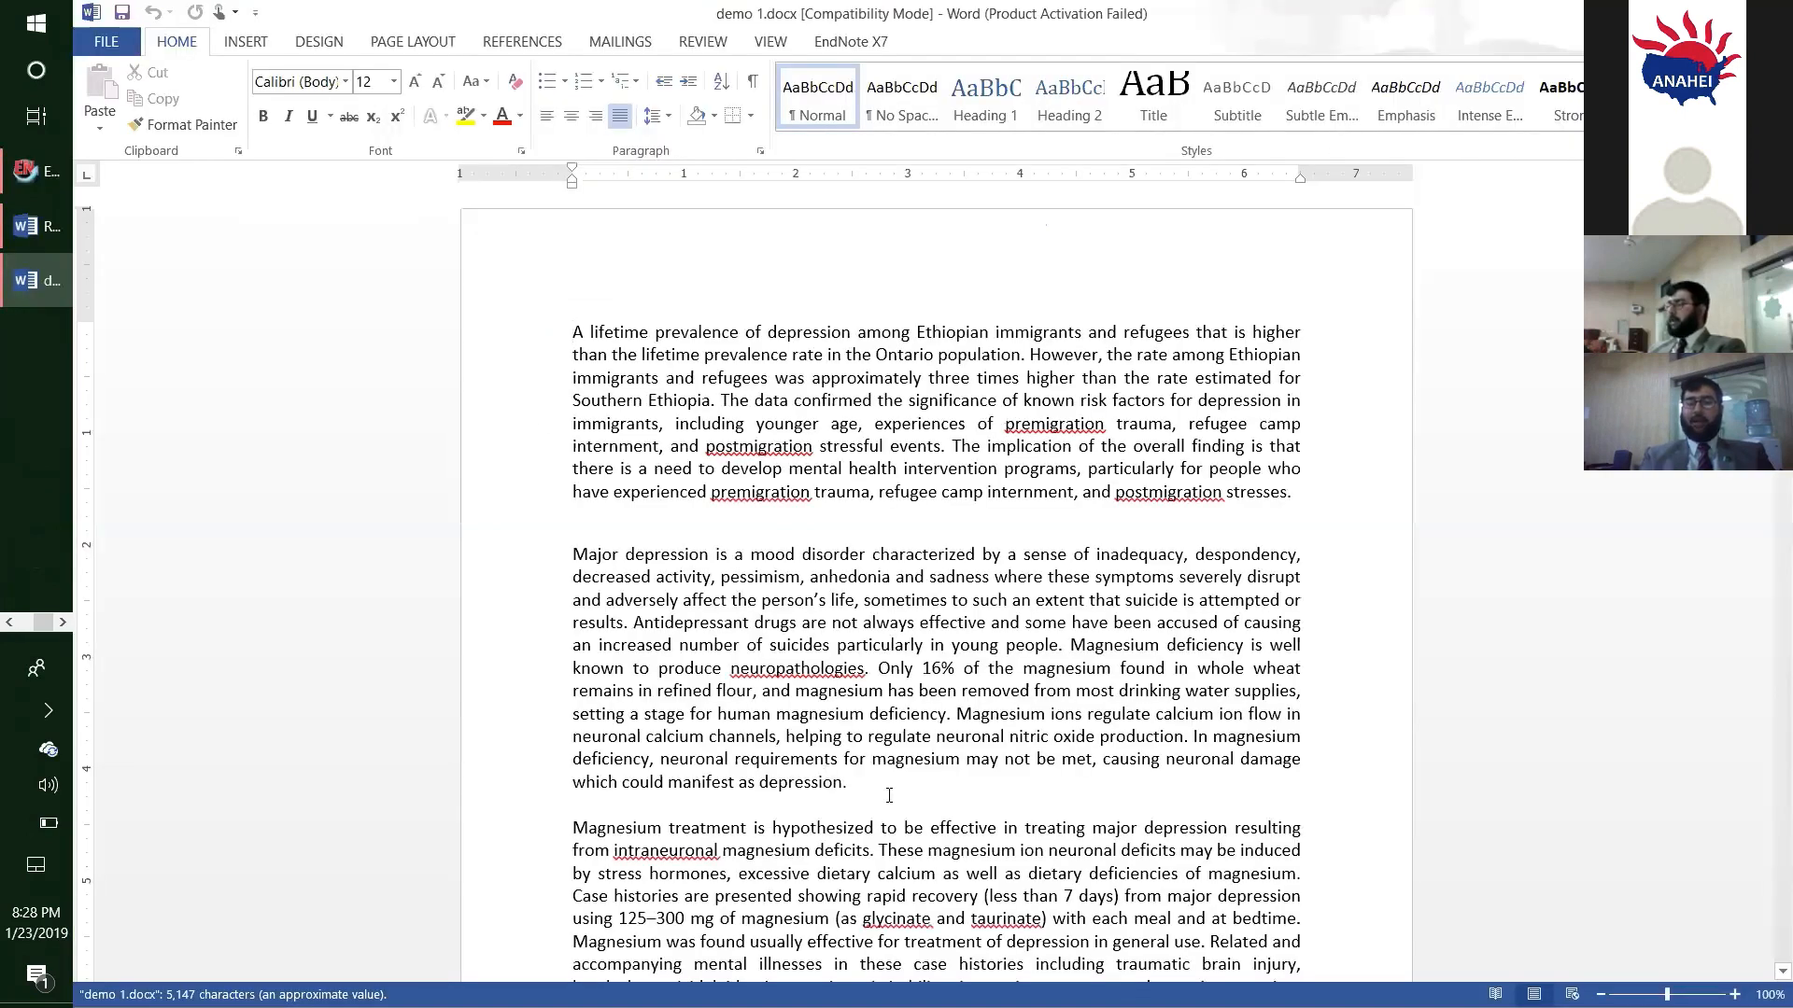
- Cut the first two paragraphs of demo 1.docx, from "A lifetime prevalence" to "manifest as depression", and minimize the Word windows
drag(889, 796, 715, 586)
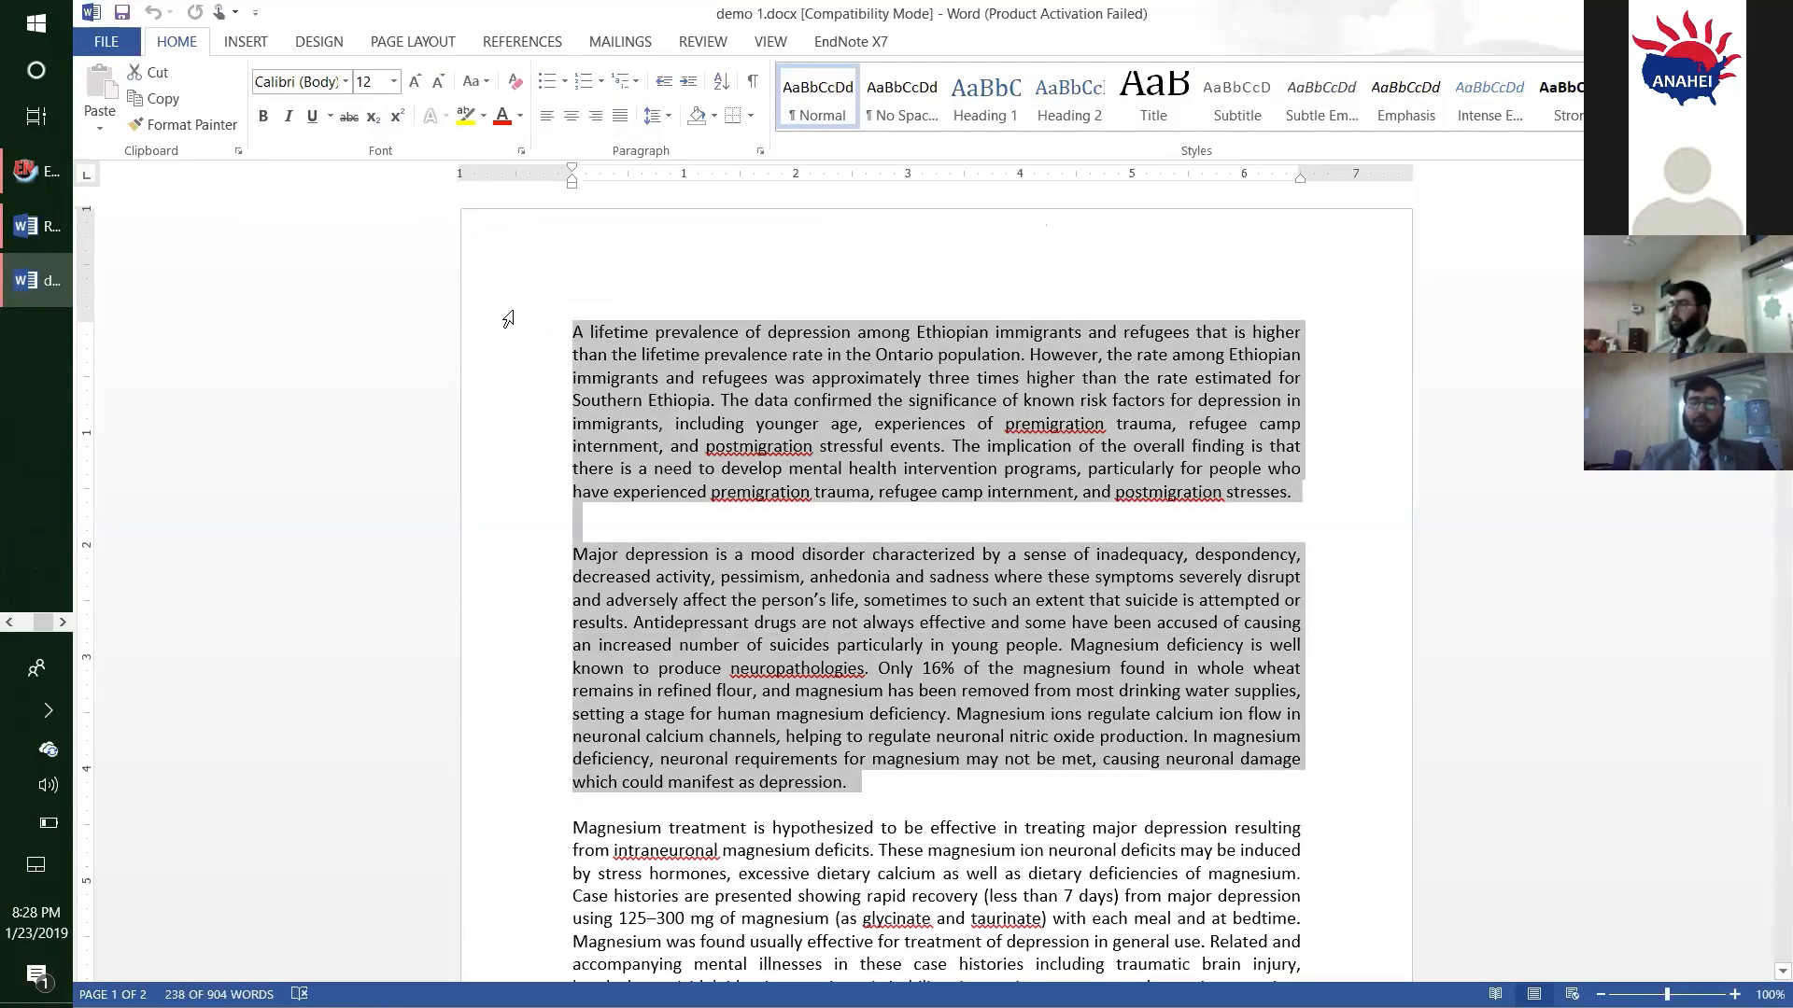
key(Delete)
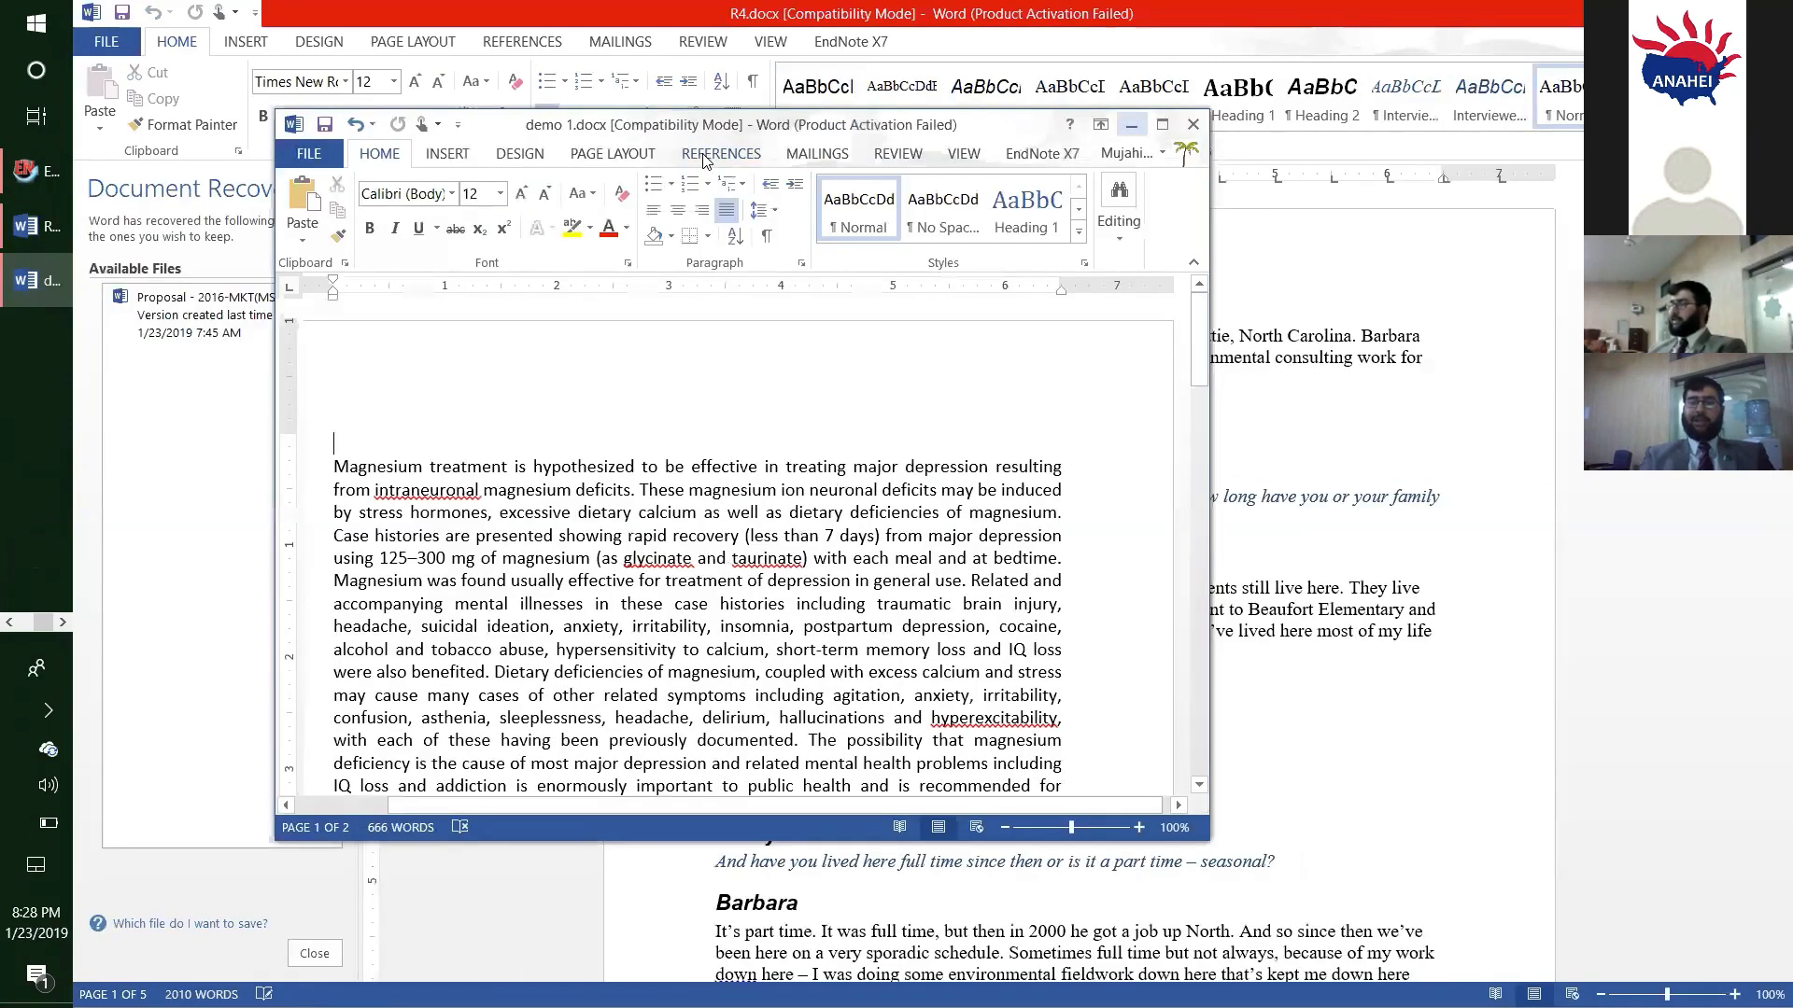
click(1119, 126)
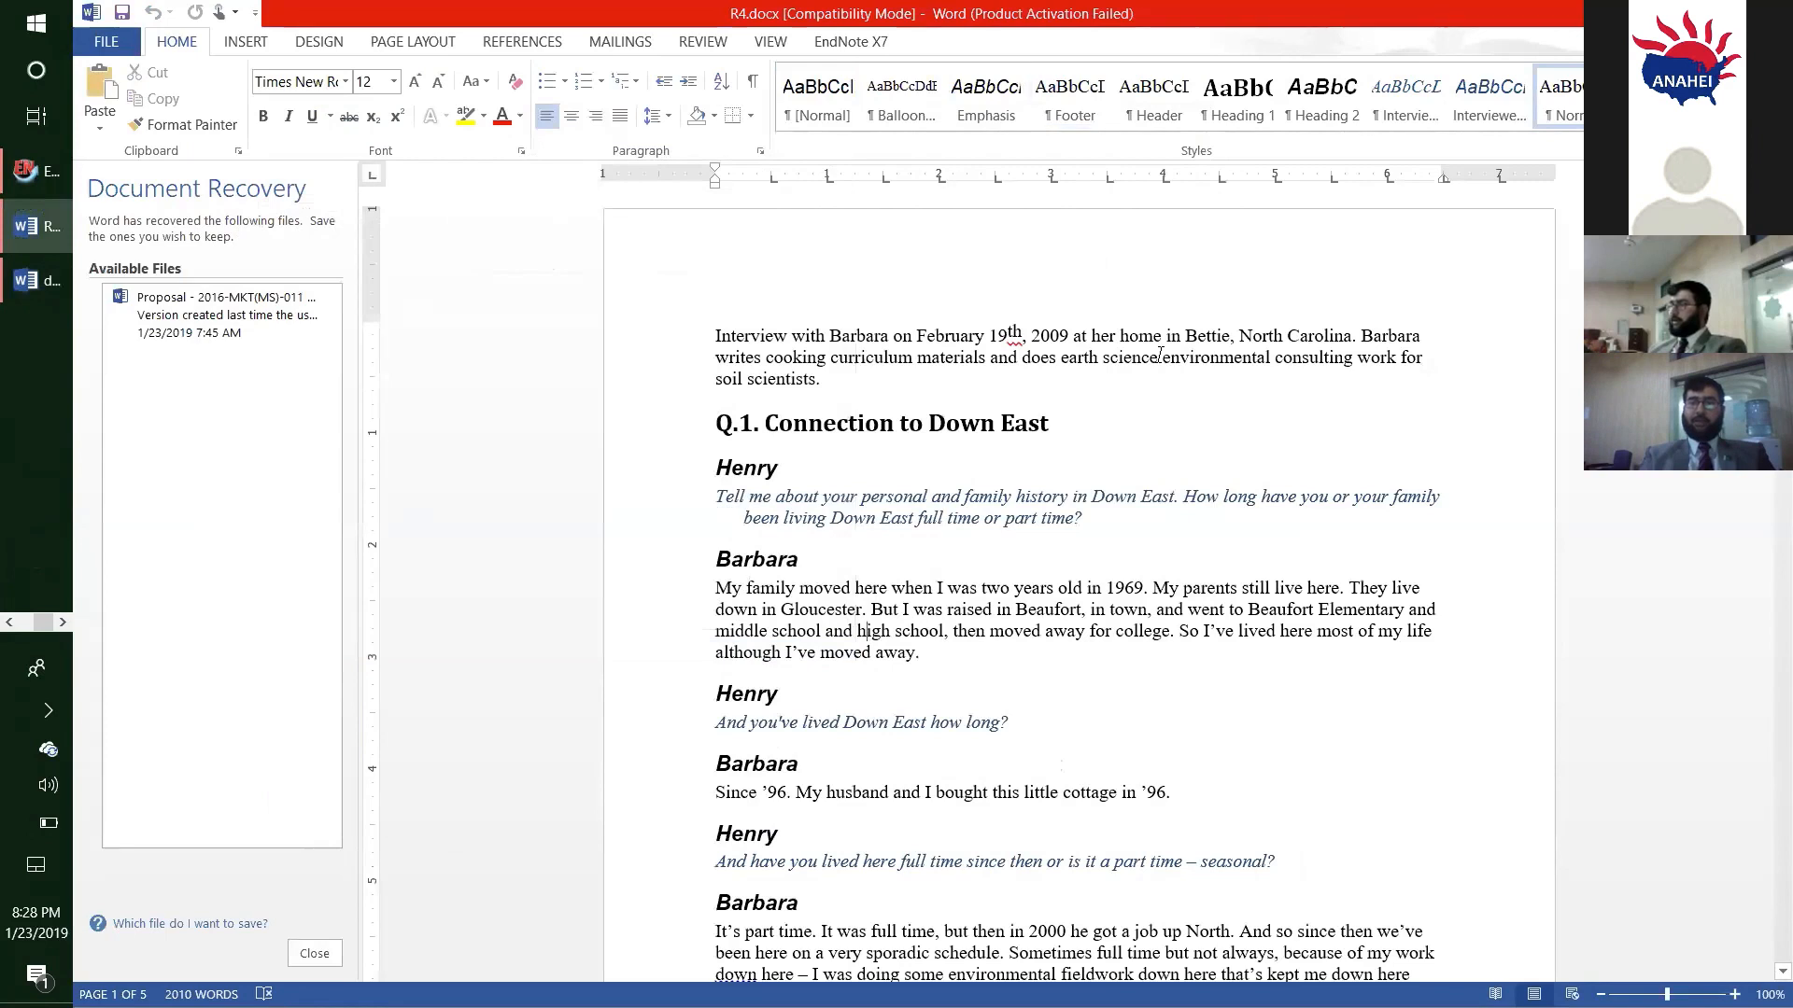
click(812, 42)
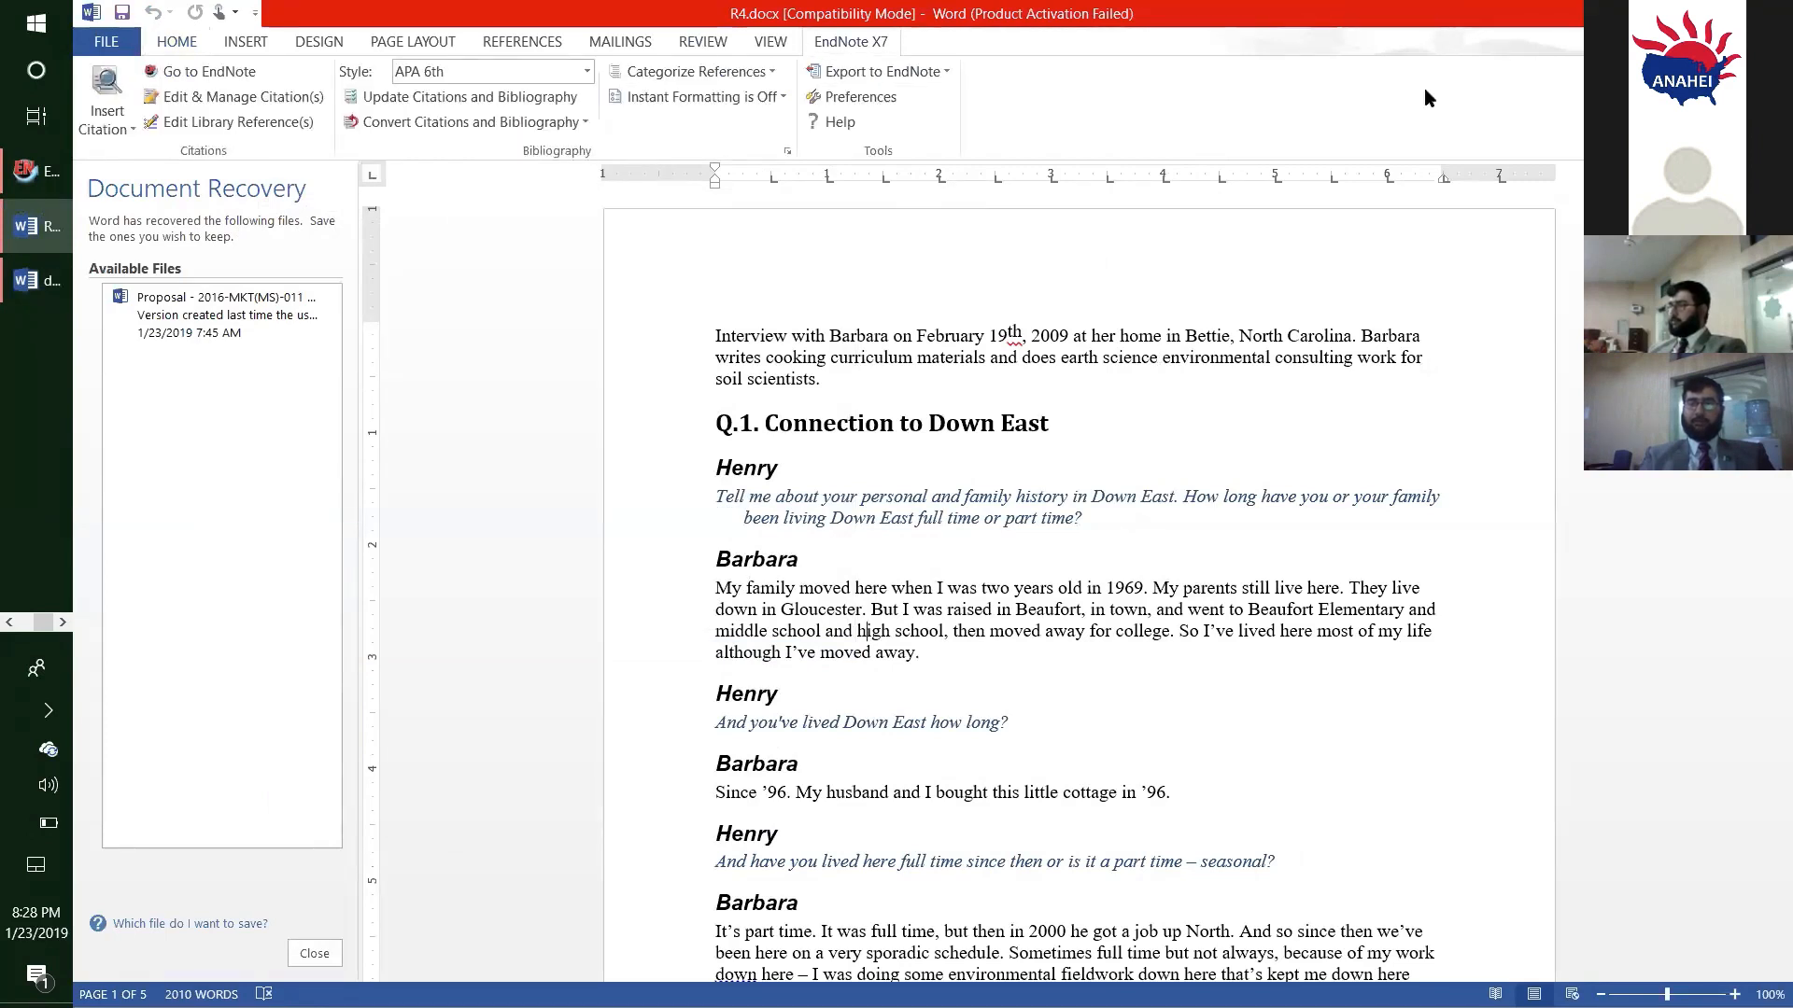
key(super+Down)
key(super+Down)
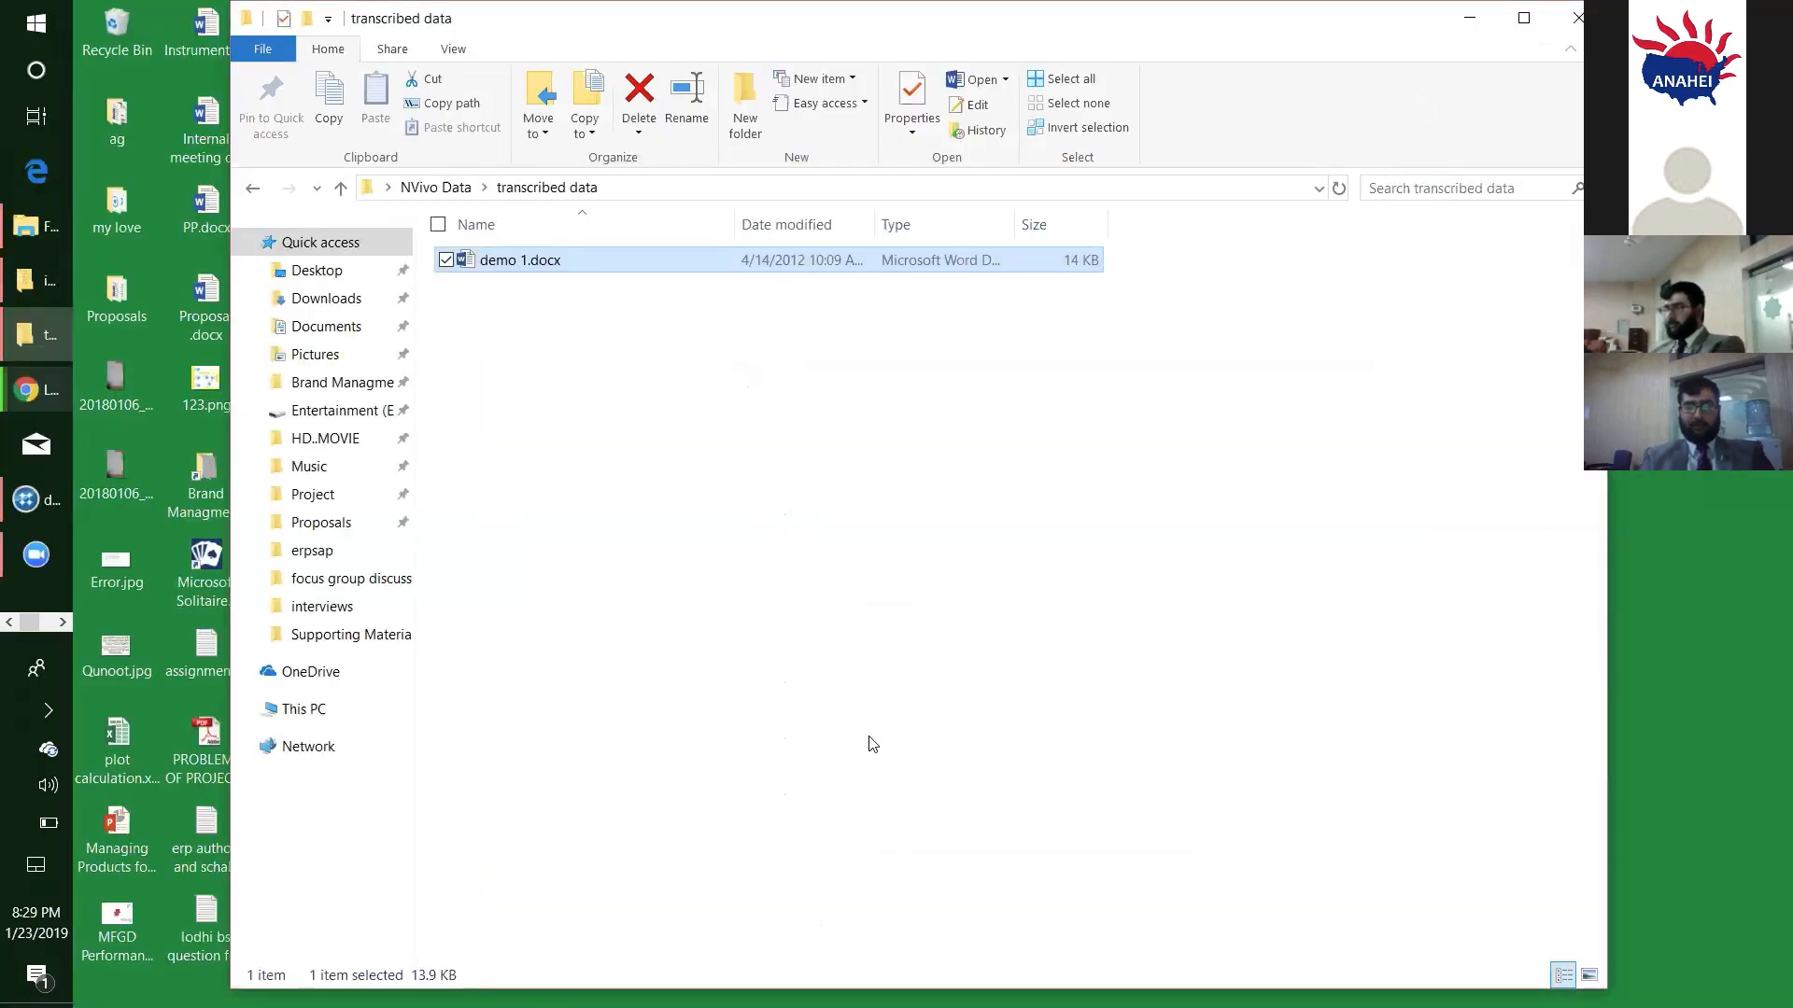
- Switch to NVivo, paste the cut paragraphs into the content of R1's first transcript row, and stop playback to close its timespan
key(alt+Tab)
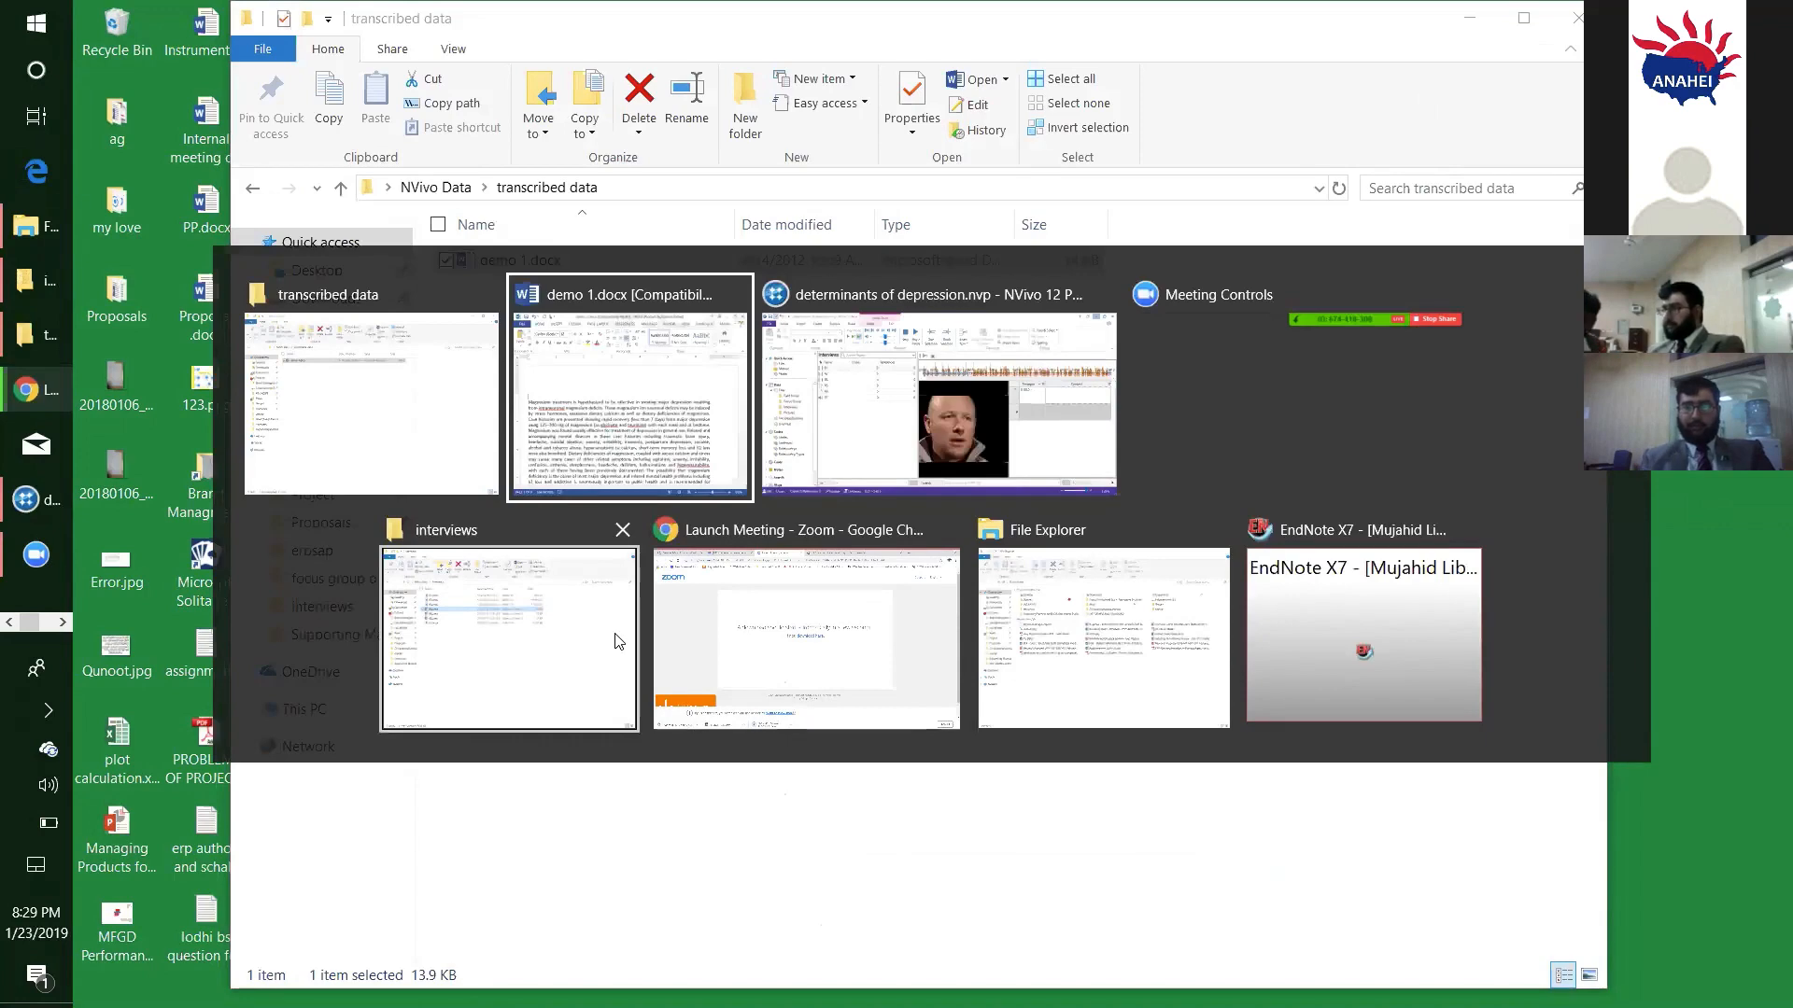
click(892, 359)
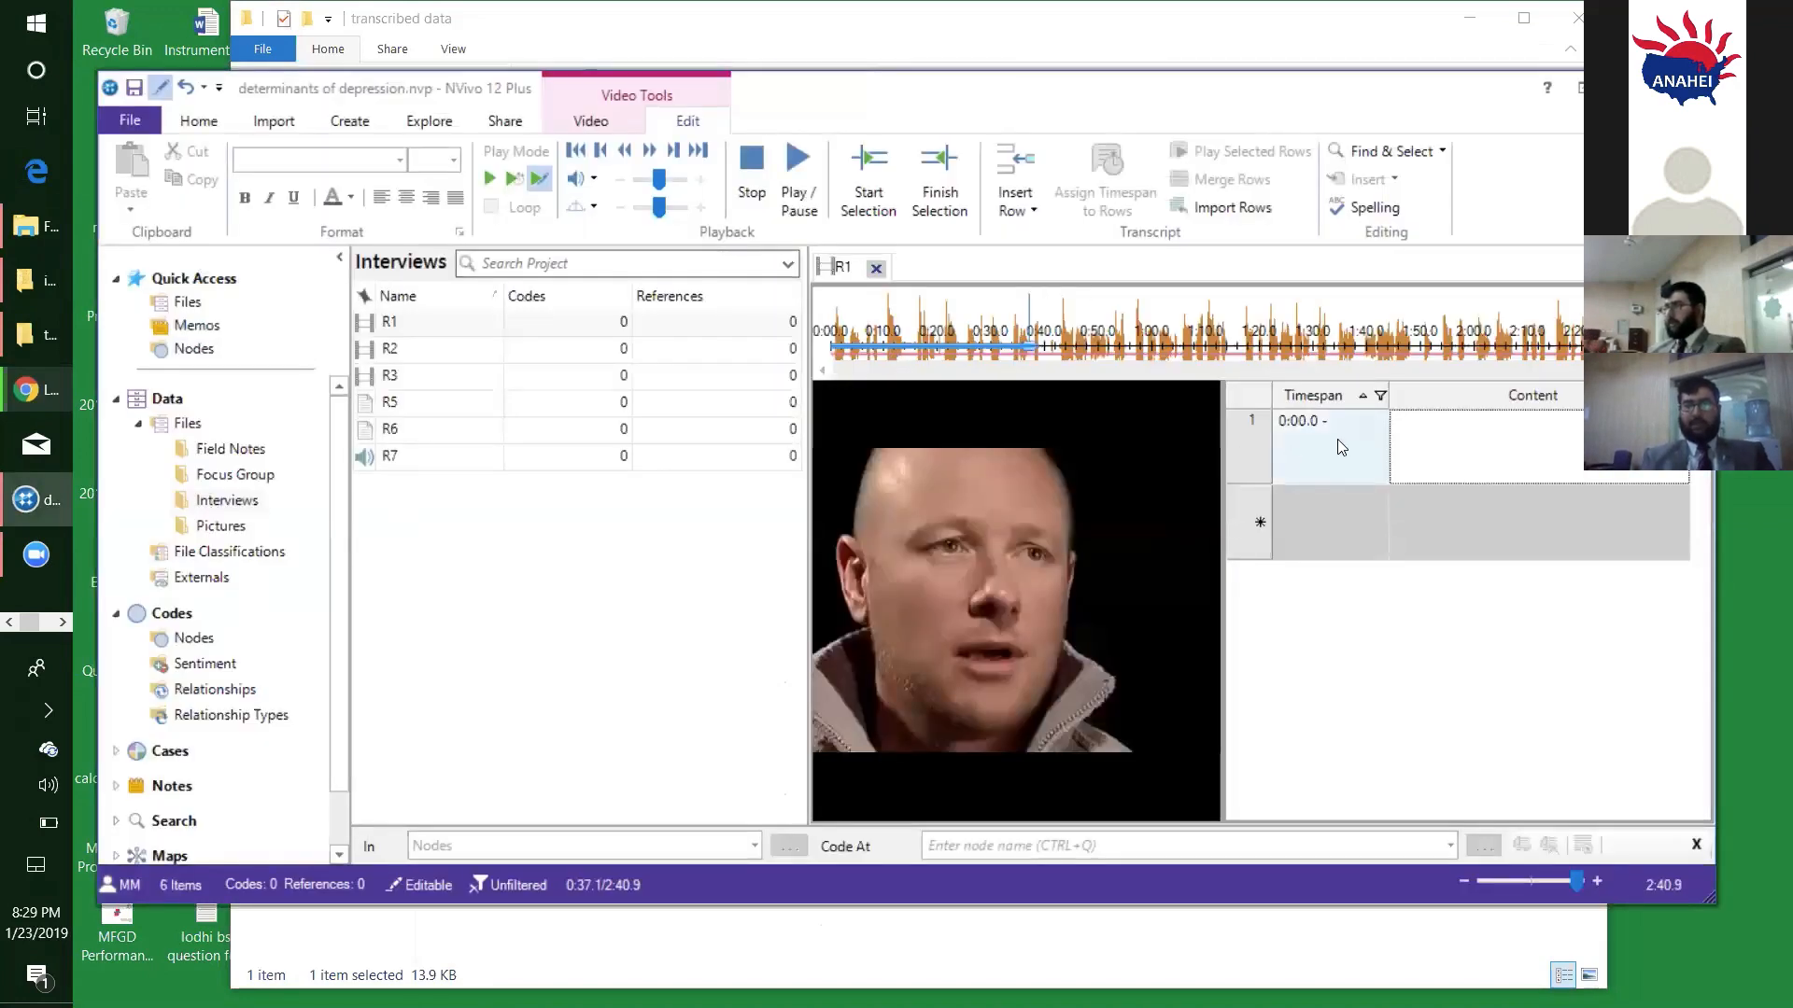
click(1445, 431)
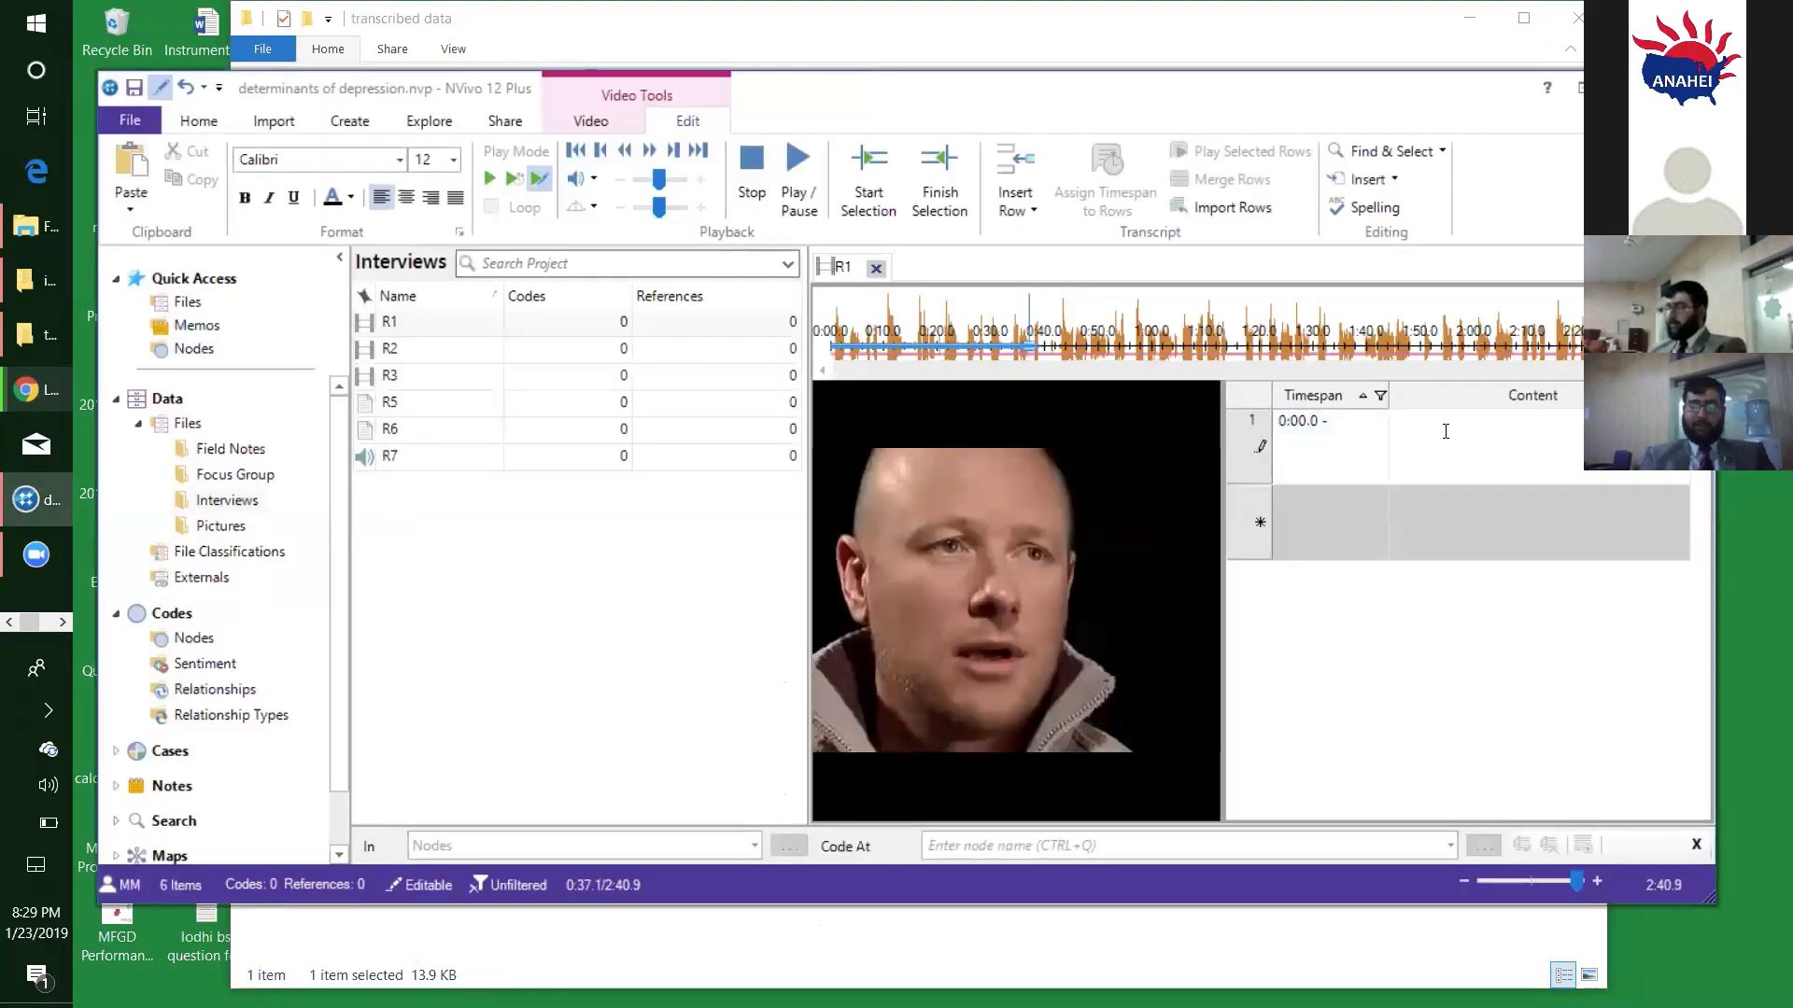
key(ctrl+v)
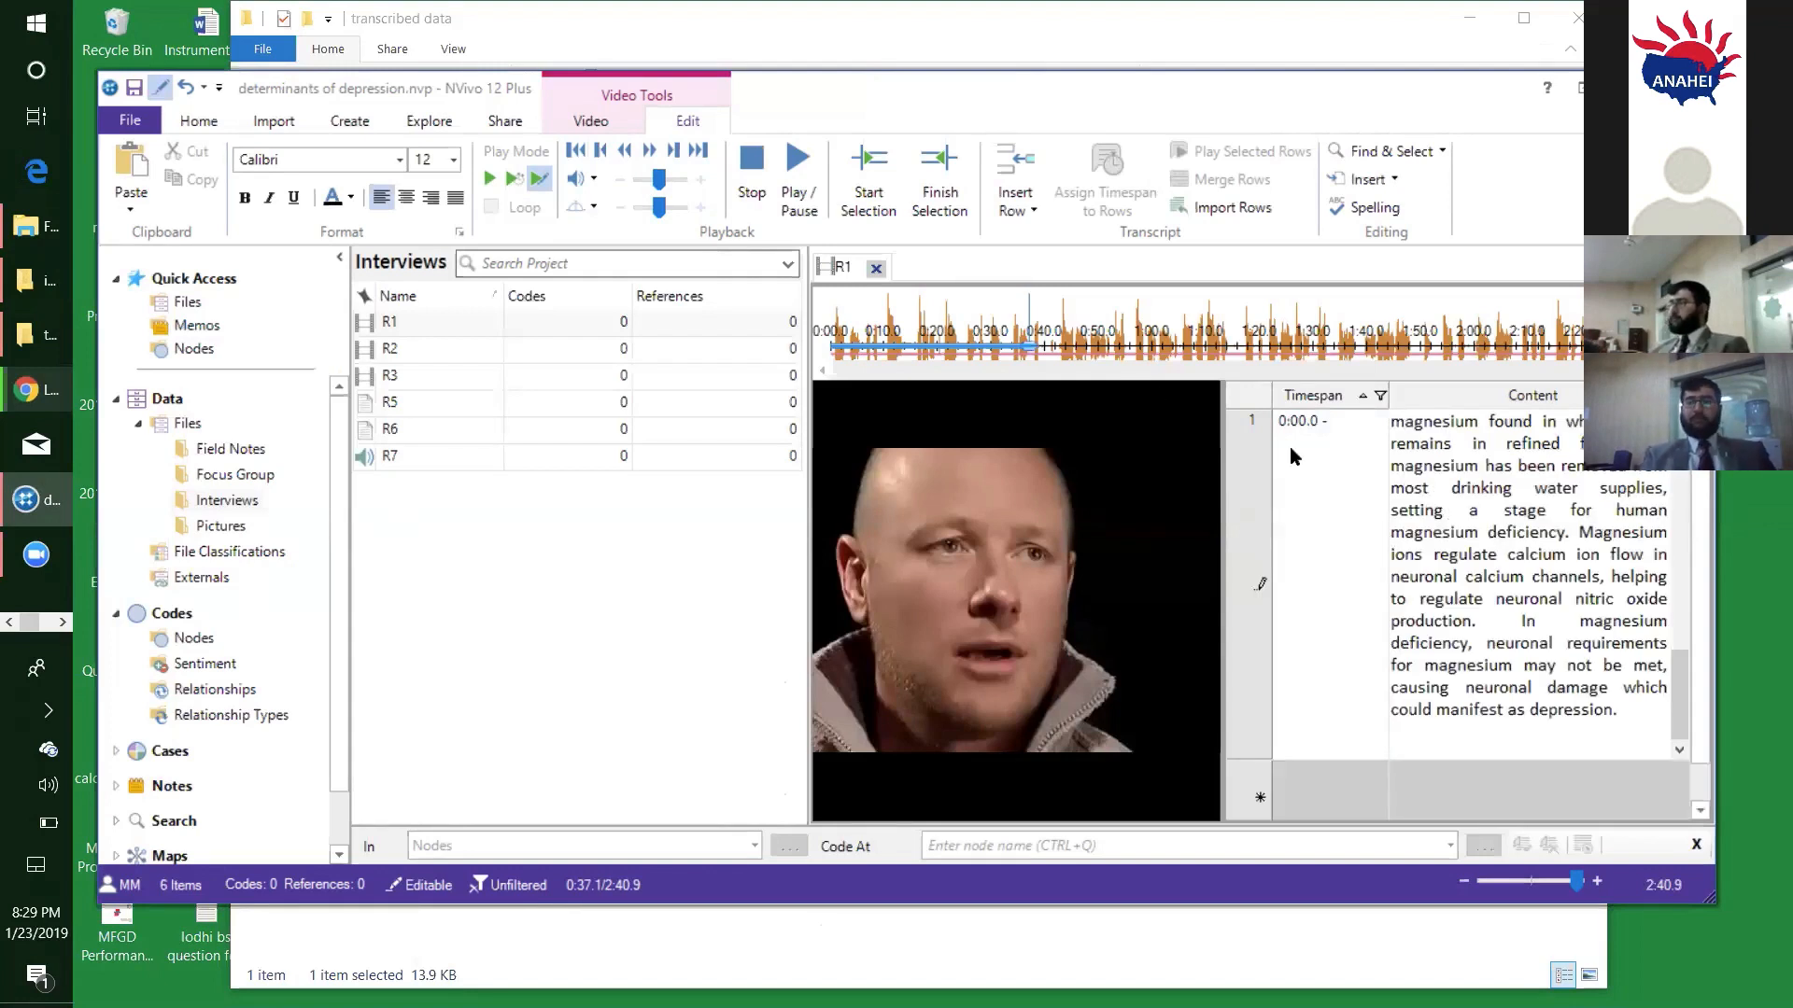
click(758, 221)
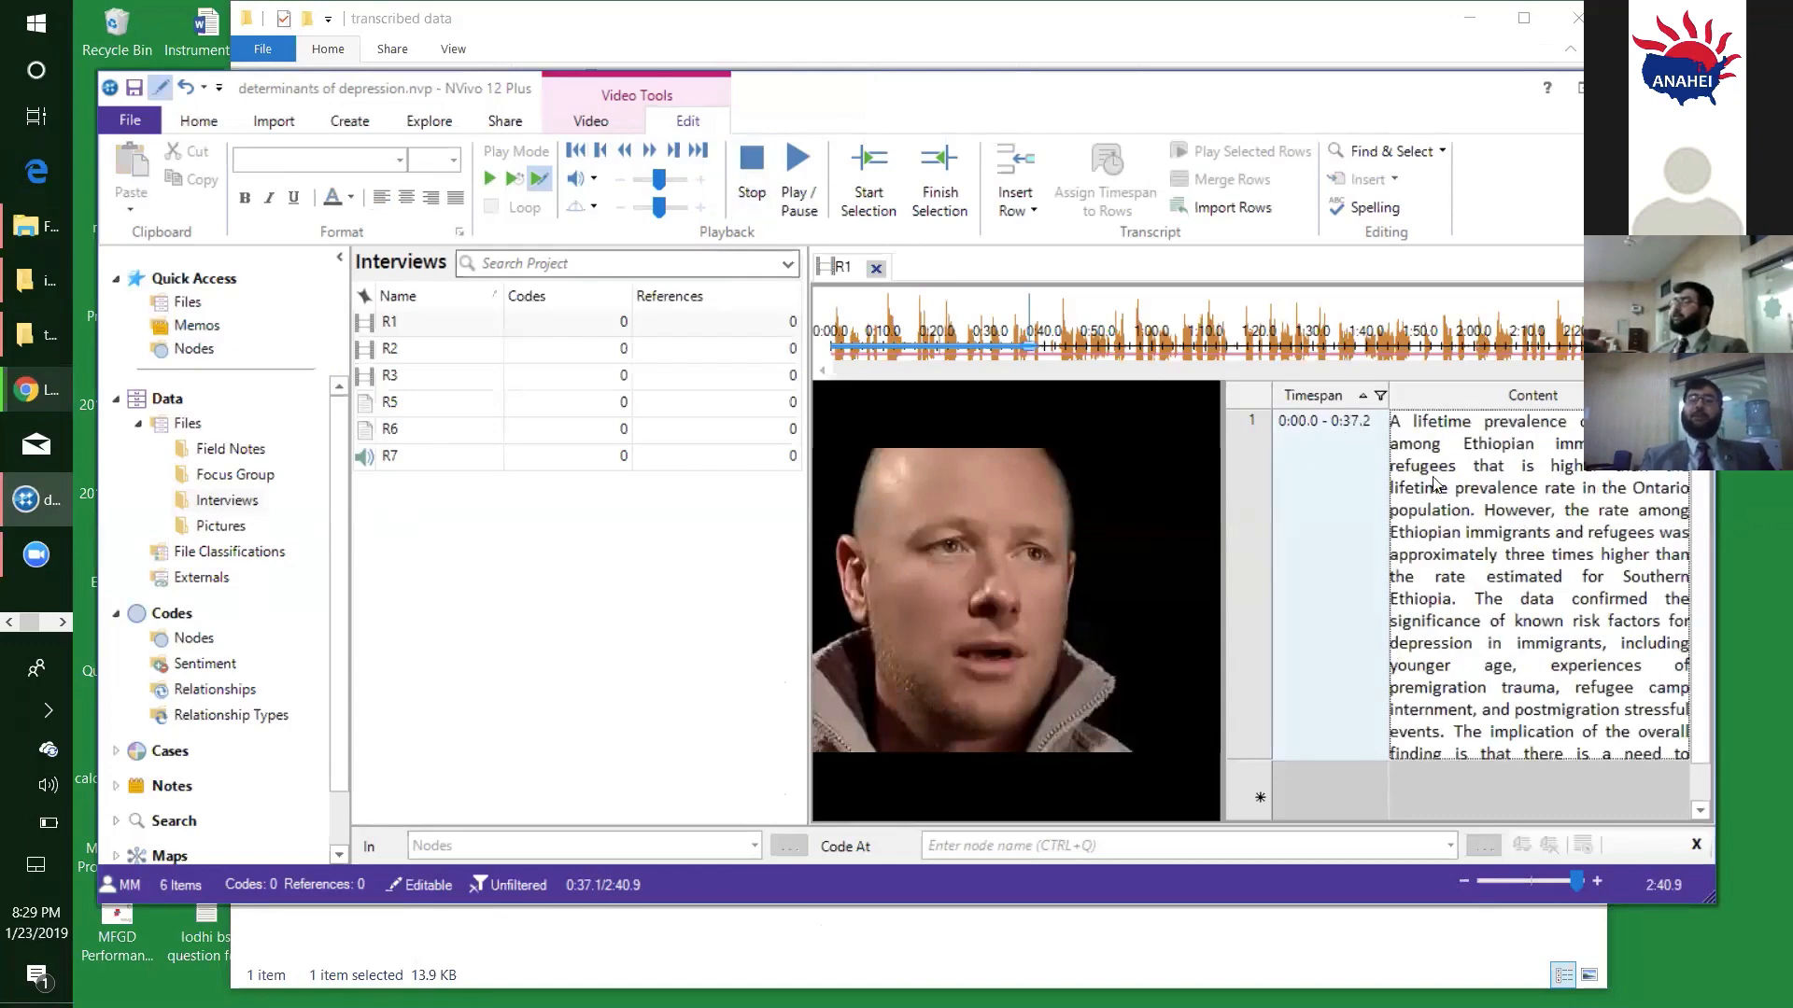
- Review the pasted content in R1's first transcript row and close the R1 video
click(1477, 493)
drag(1397, 420, 1469, 497)
click(1482, 548)
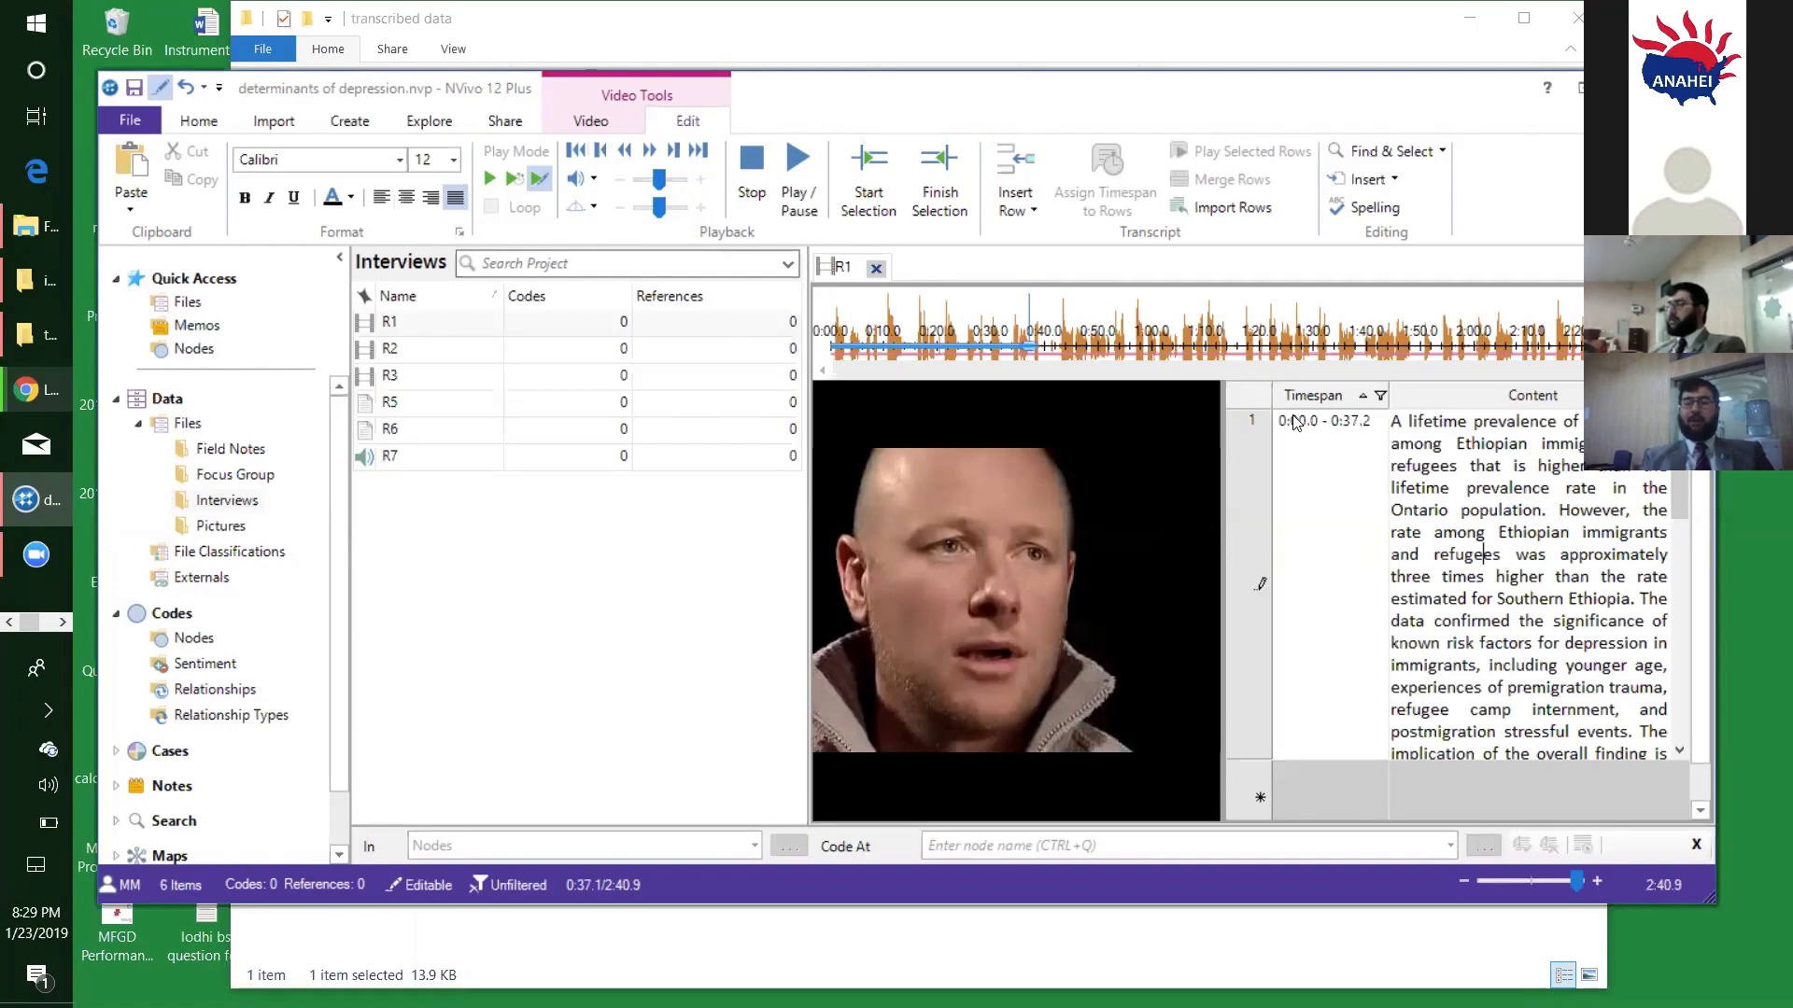
click(878, 267)
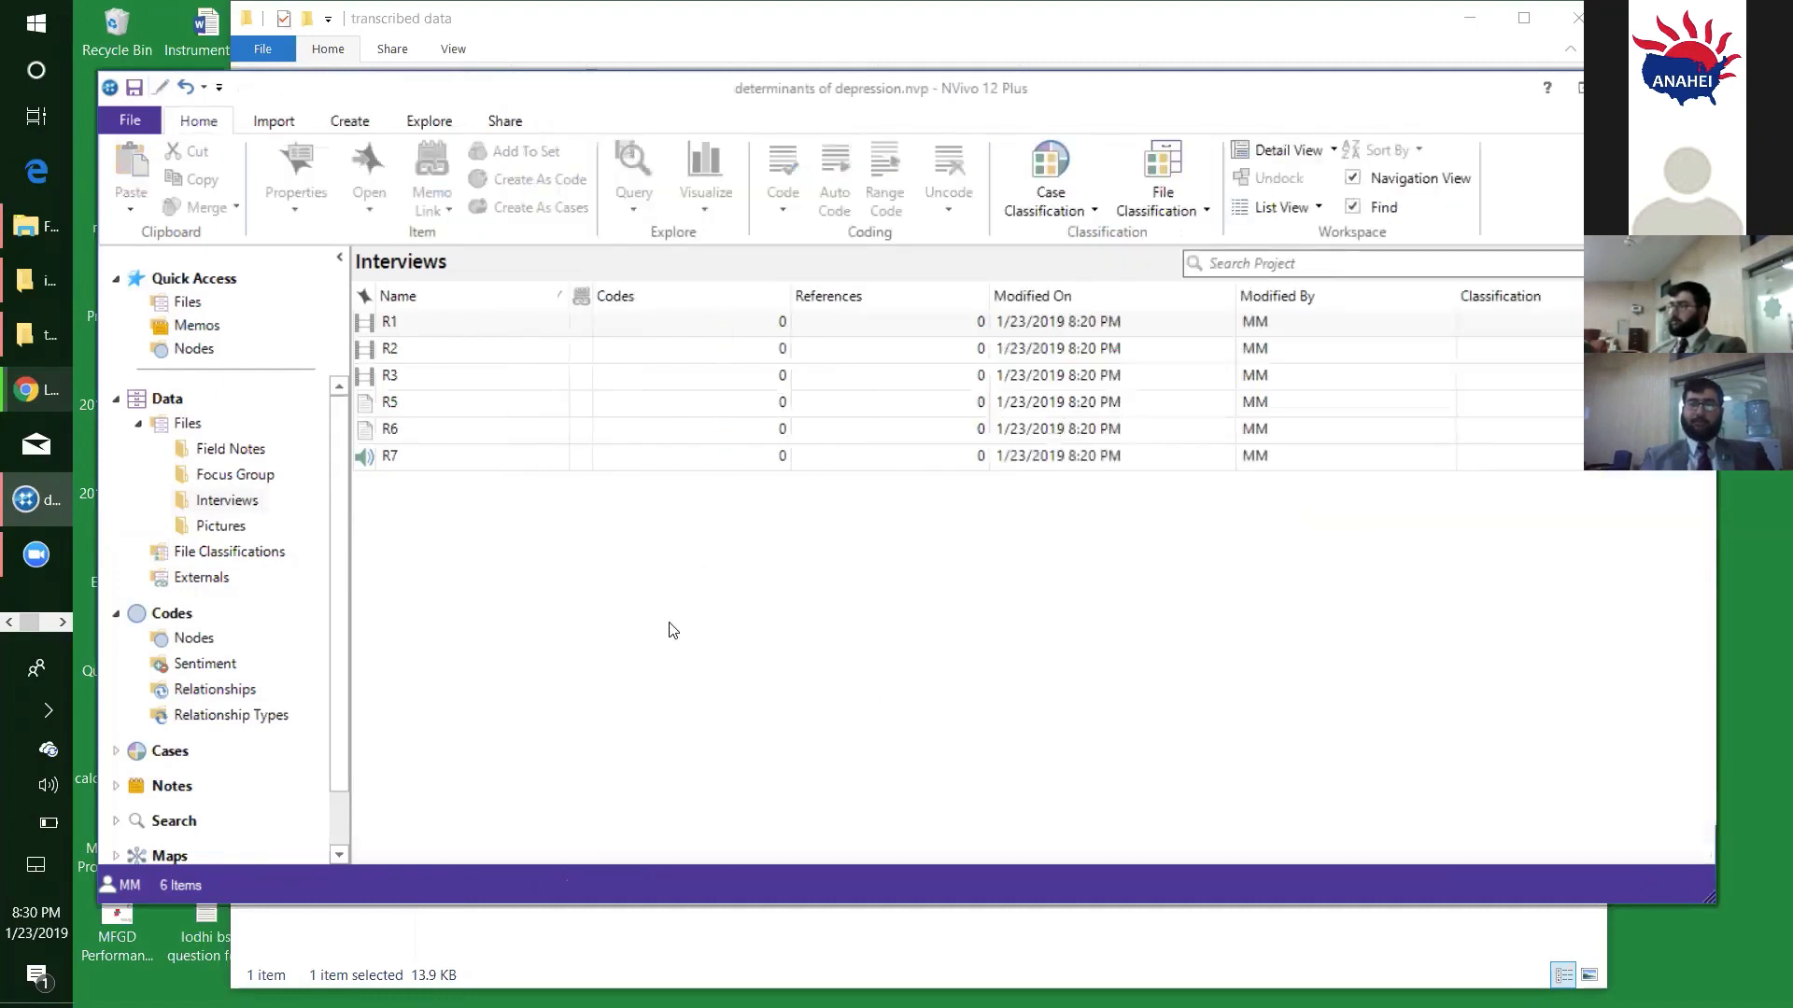
- Open the R2 video from the Interviews folder, make its transcript editable, and start playing it in Transcribe mode
double_click(432, 351)
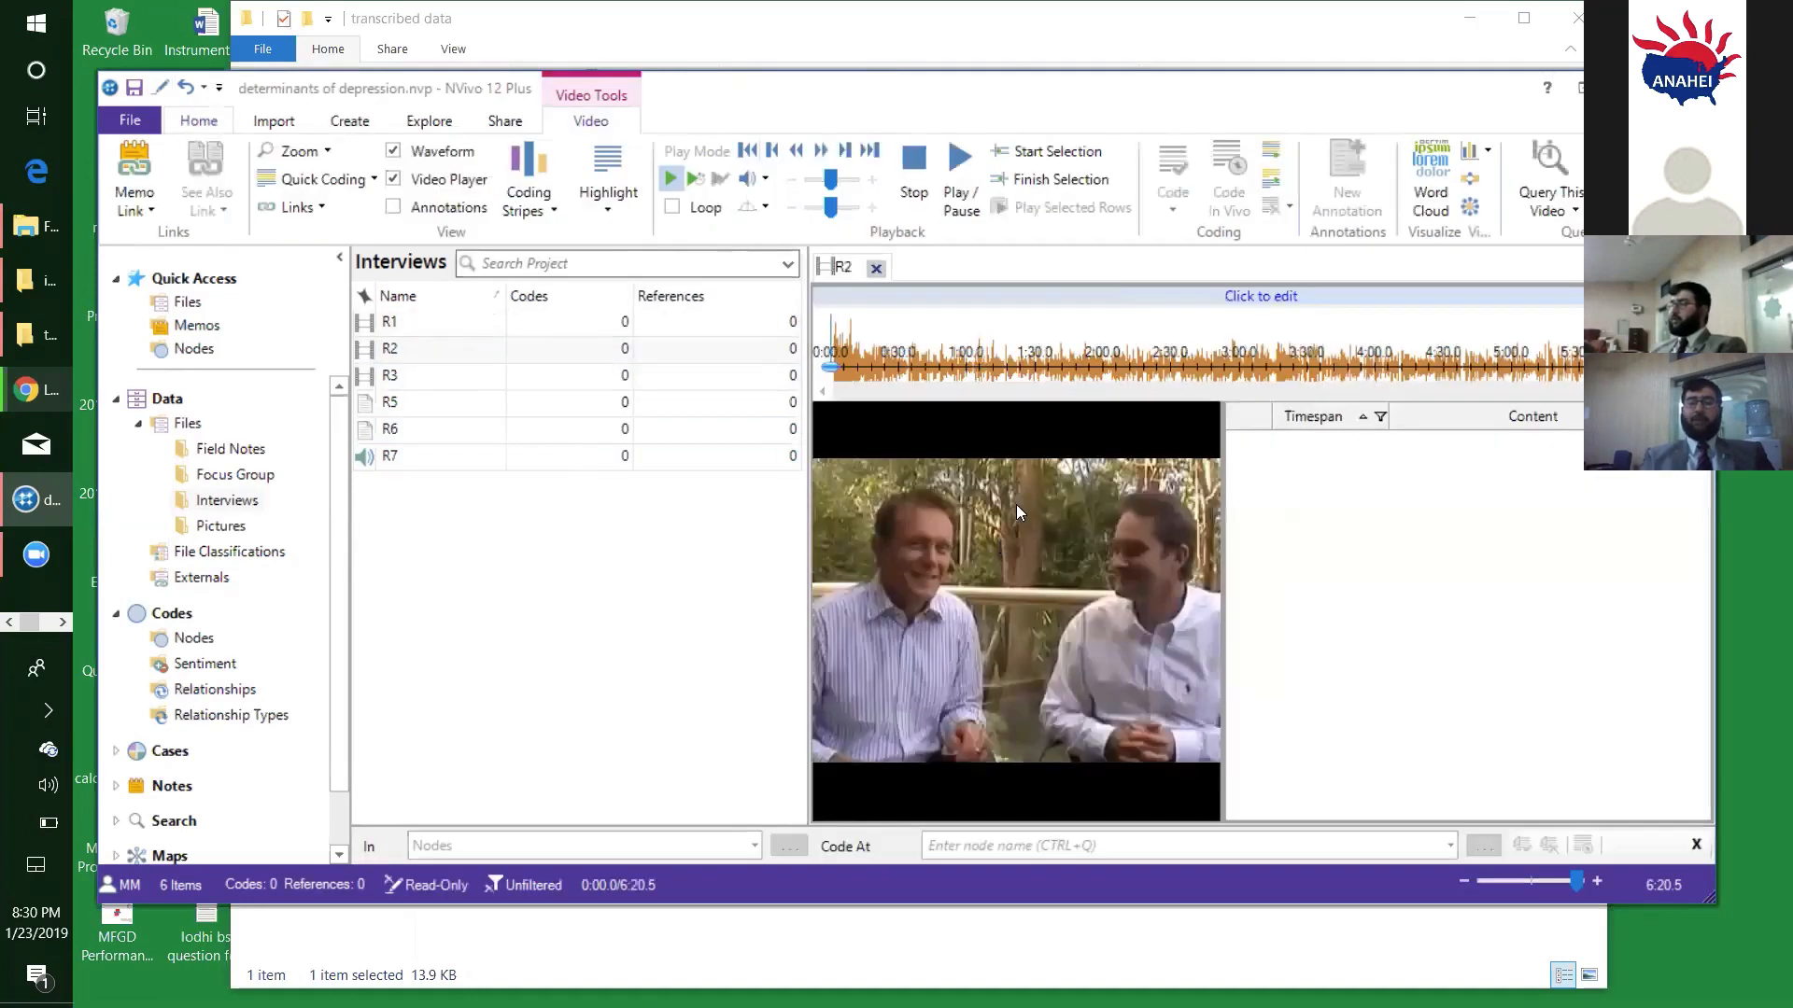
click(1253, 297)
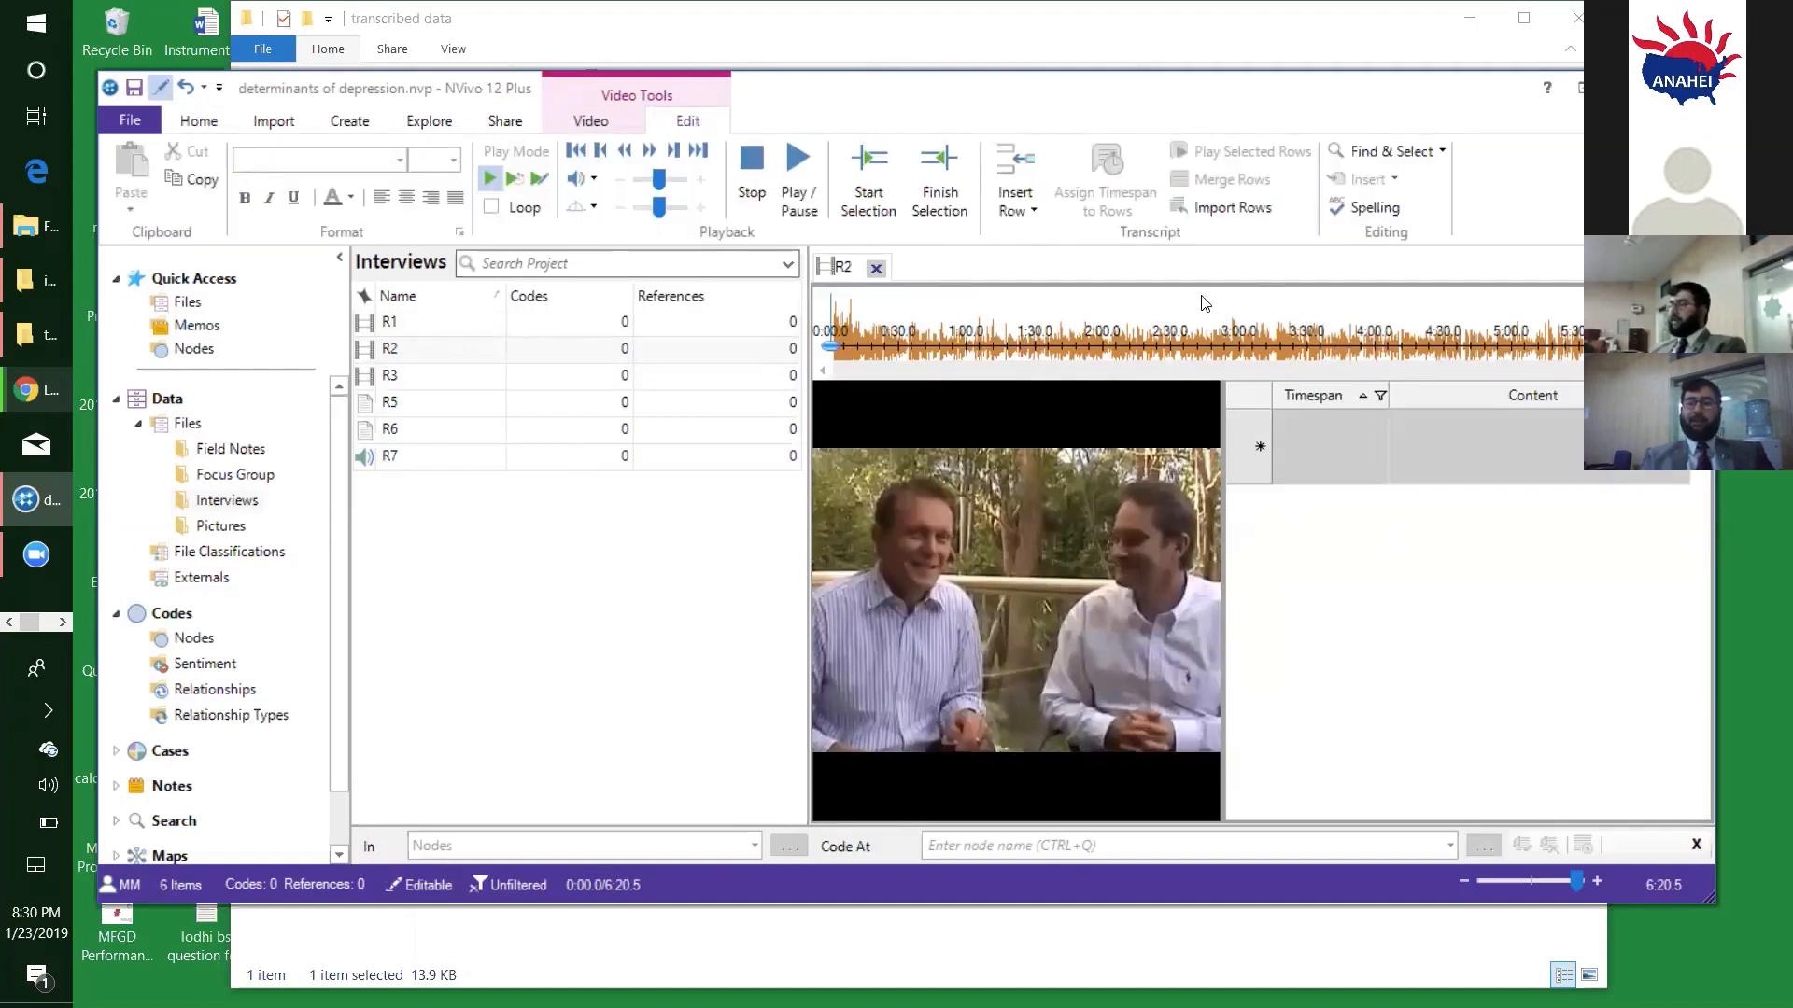
click(535, 184)
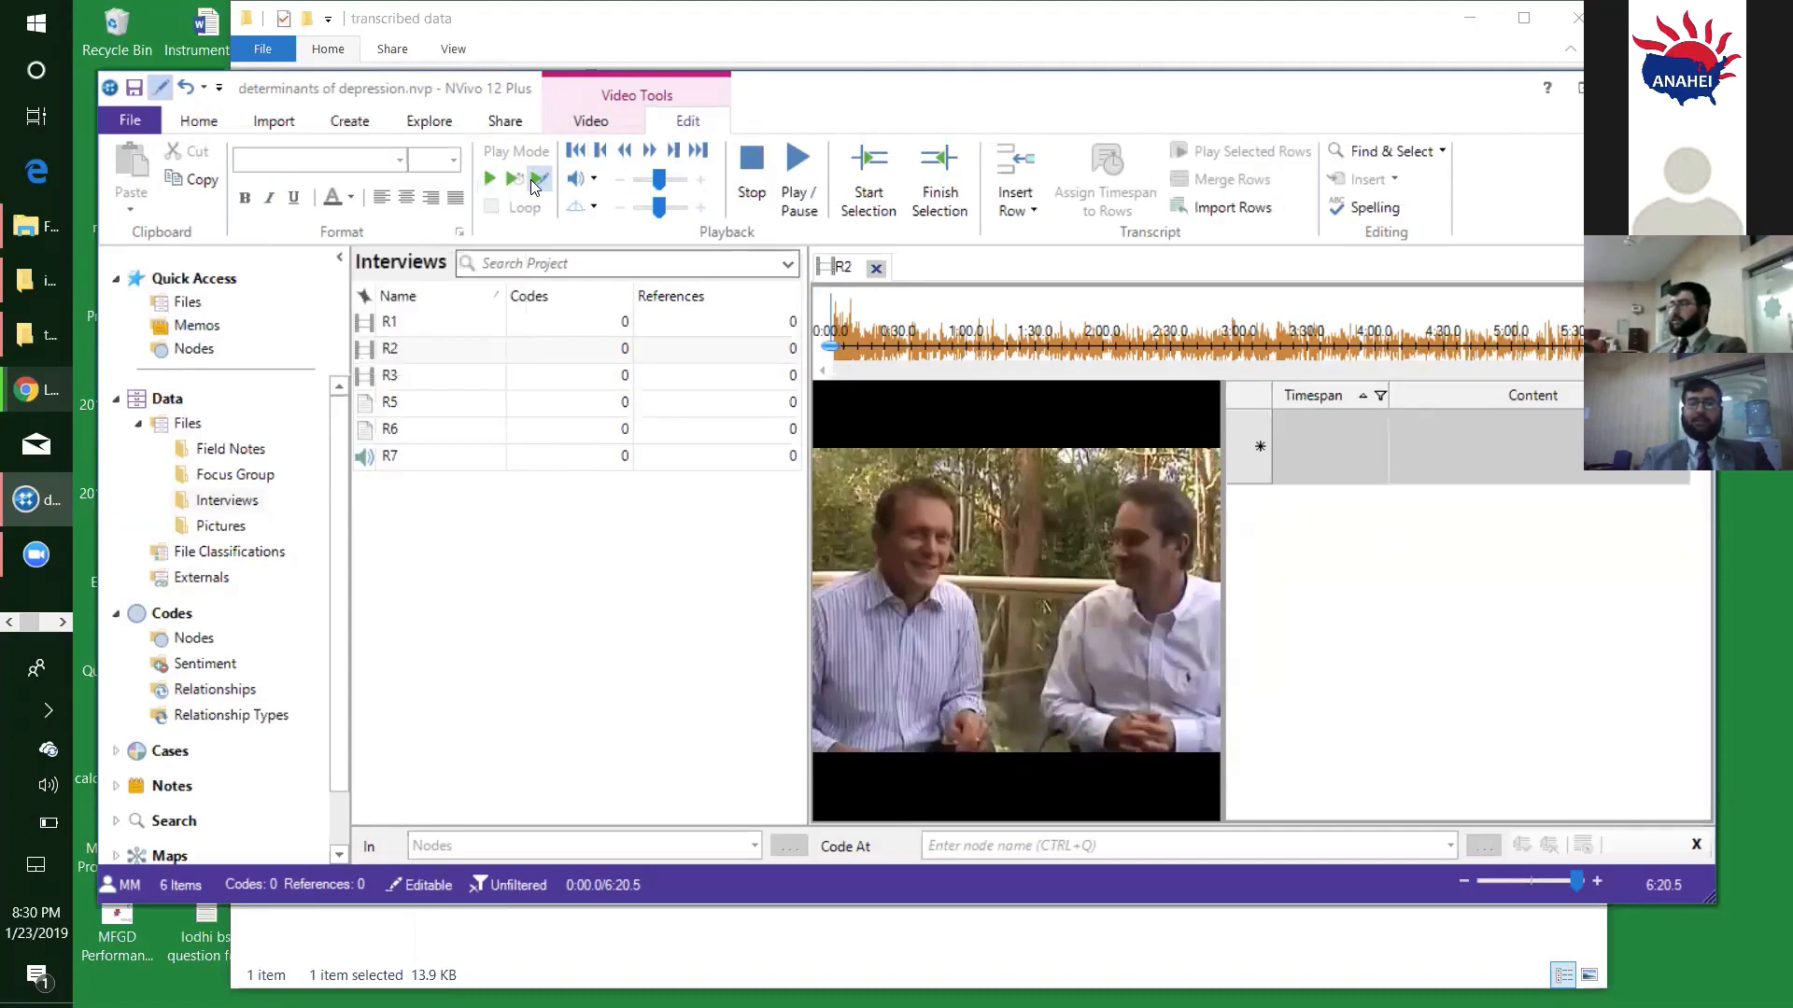
click(817, 172)
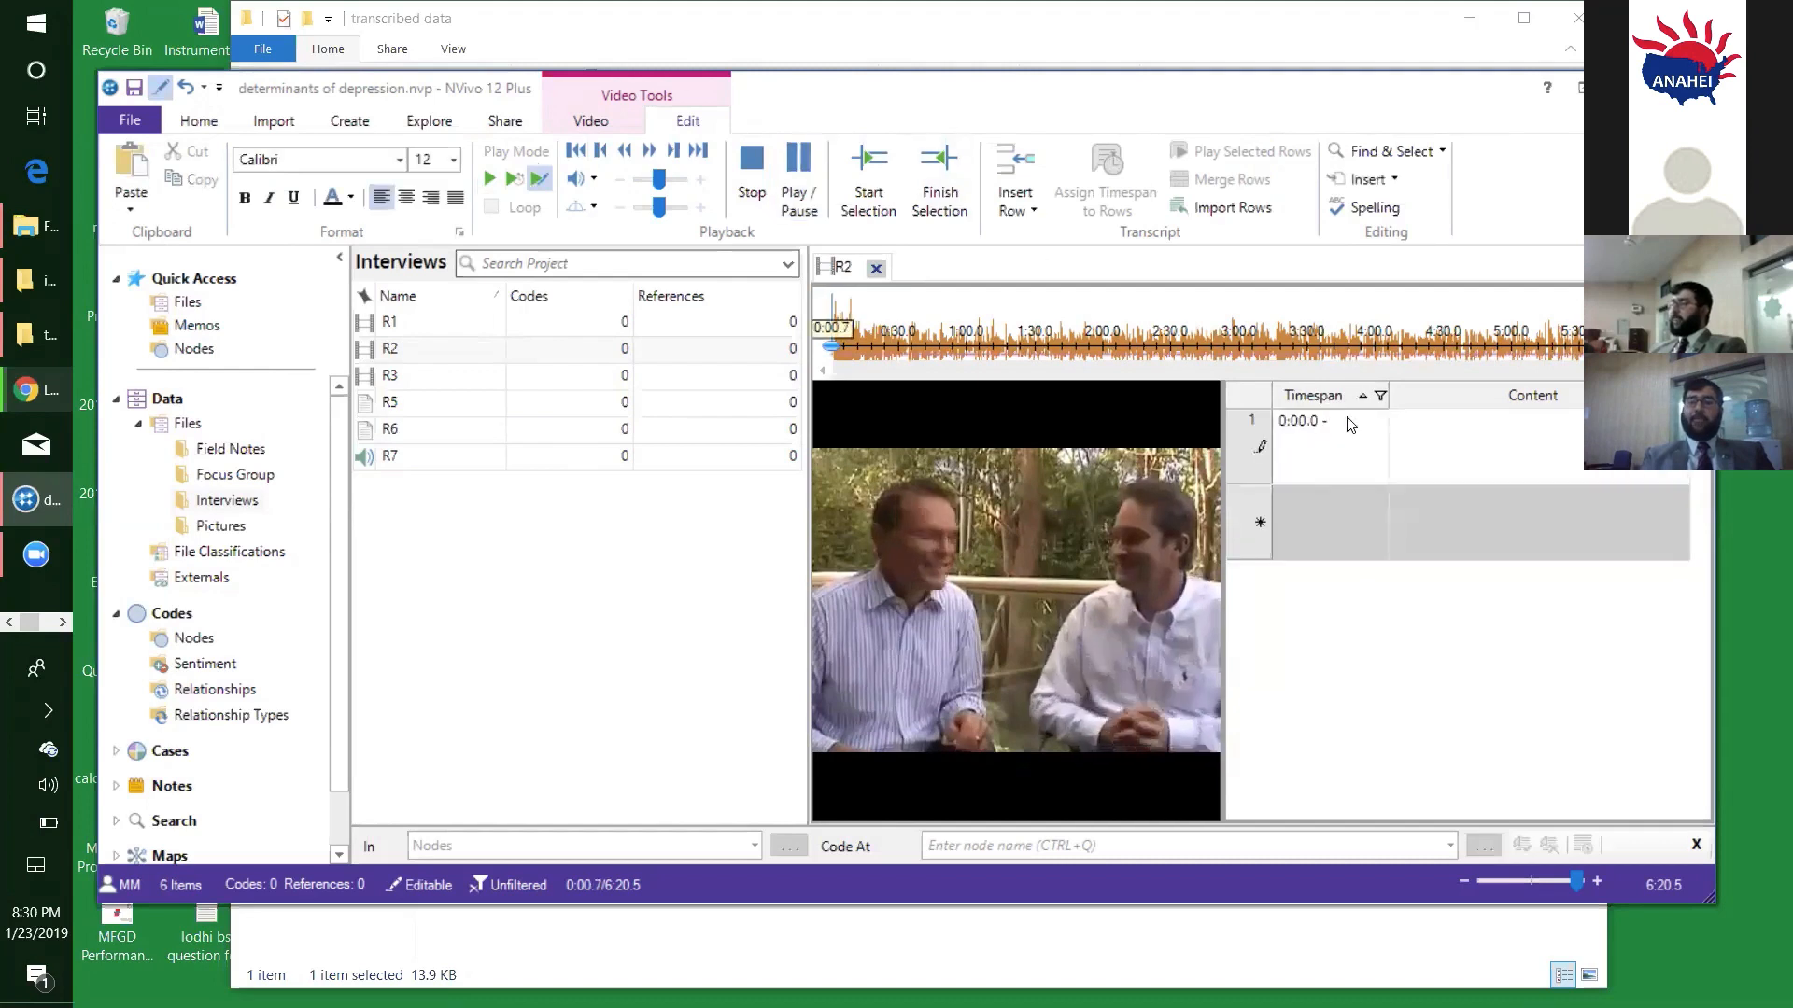
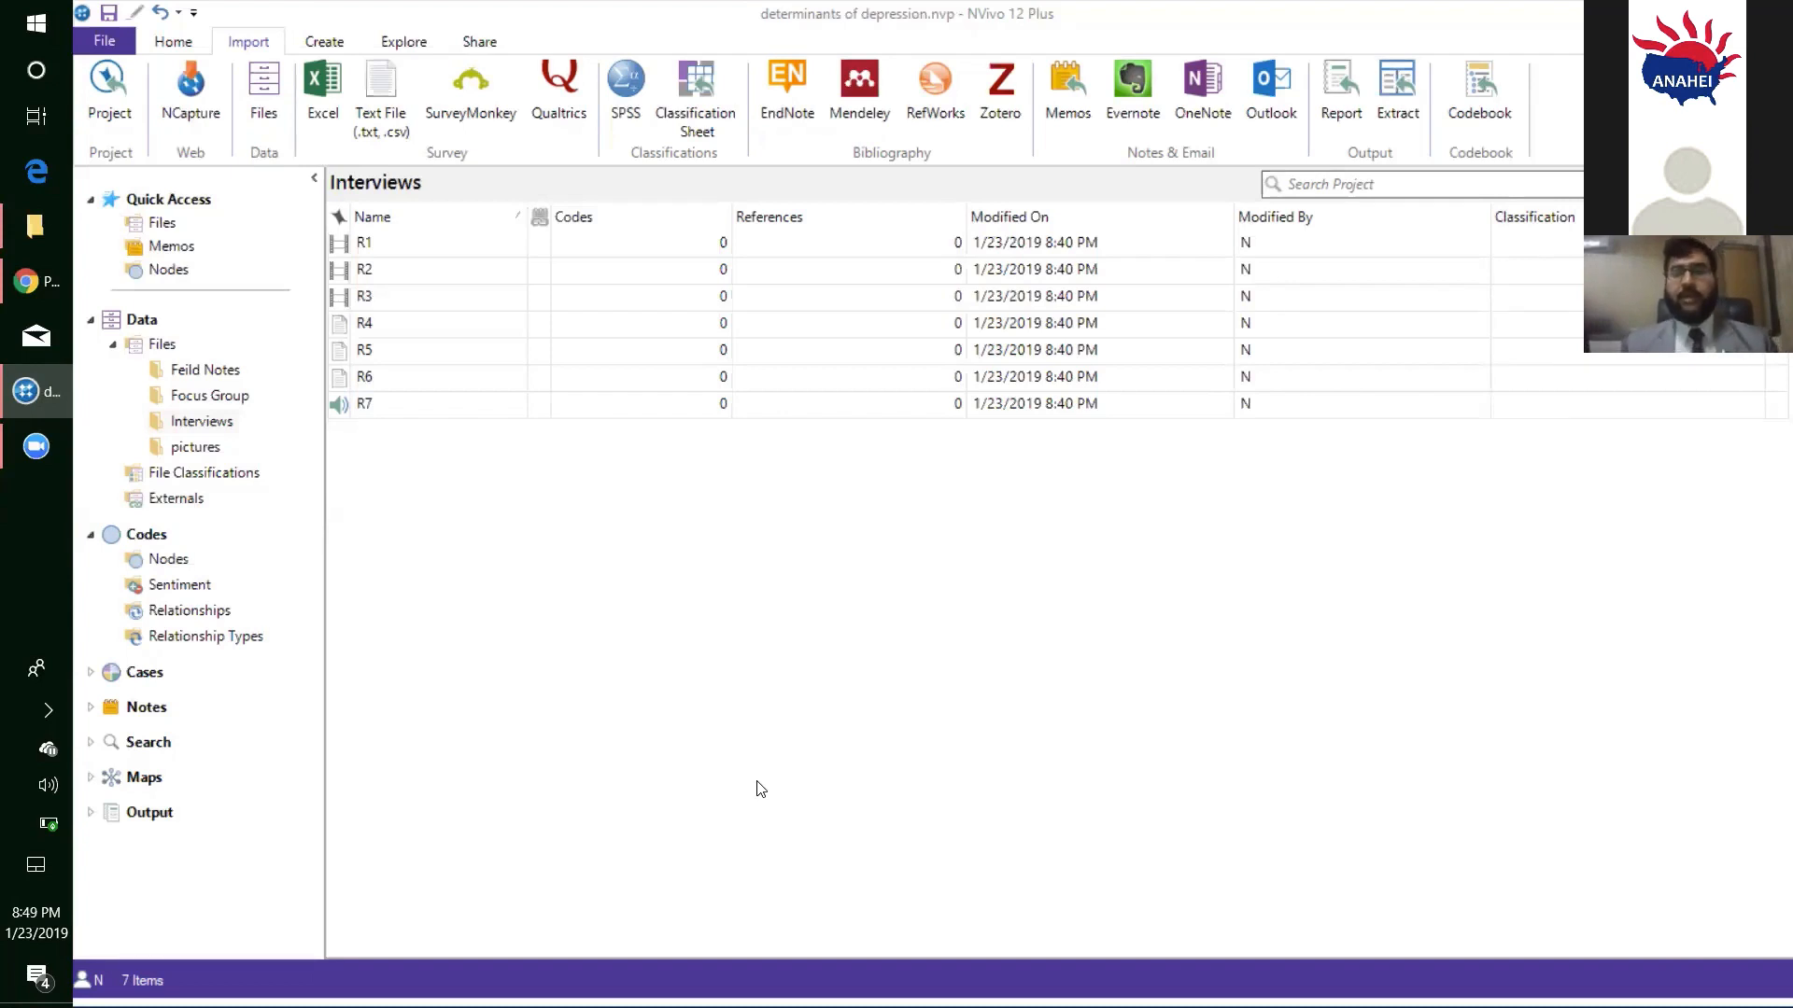
- Open the R1 video from the Interviews folder, make its transcript editable, and start playing it in Transcribe mode
double_click(414, 243)
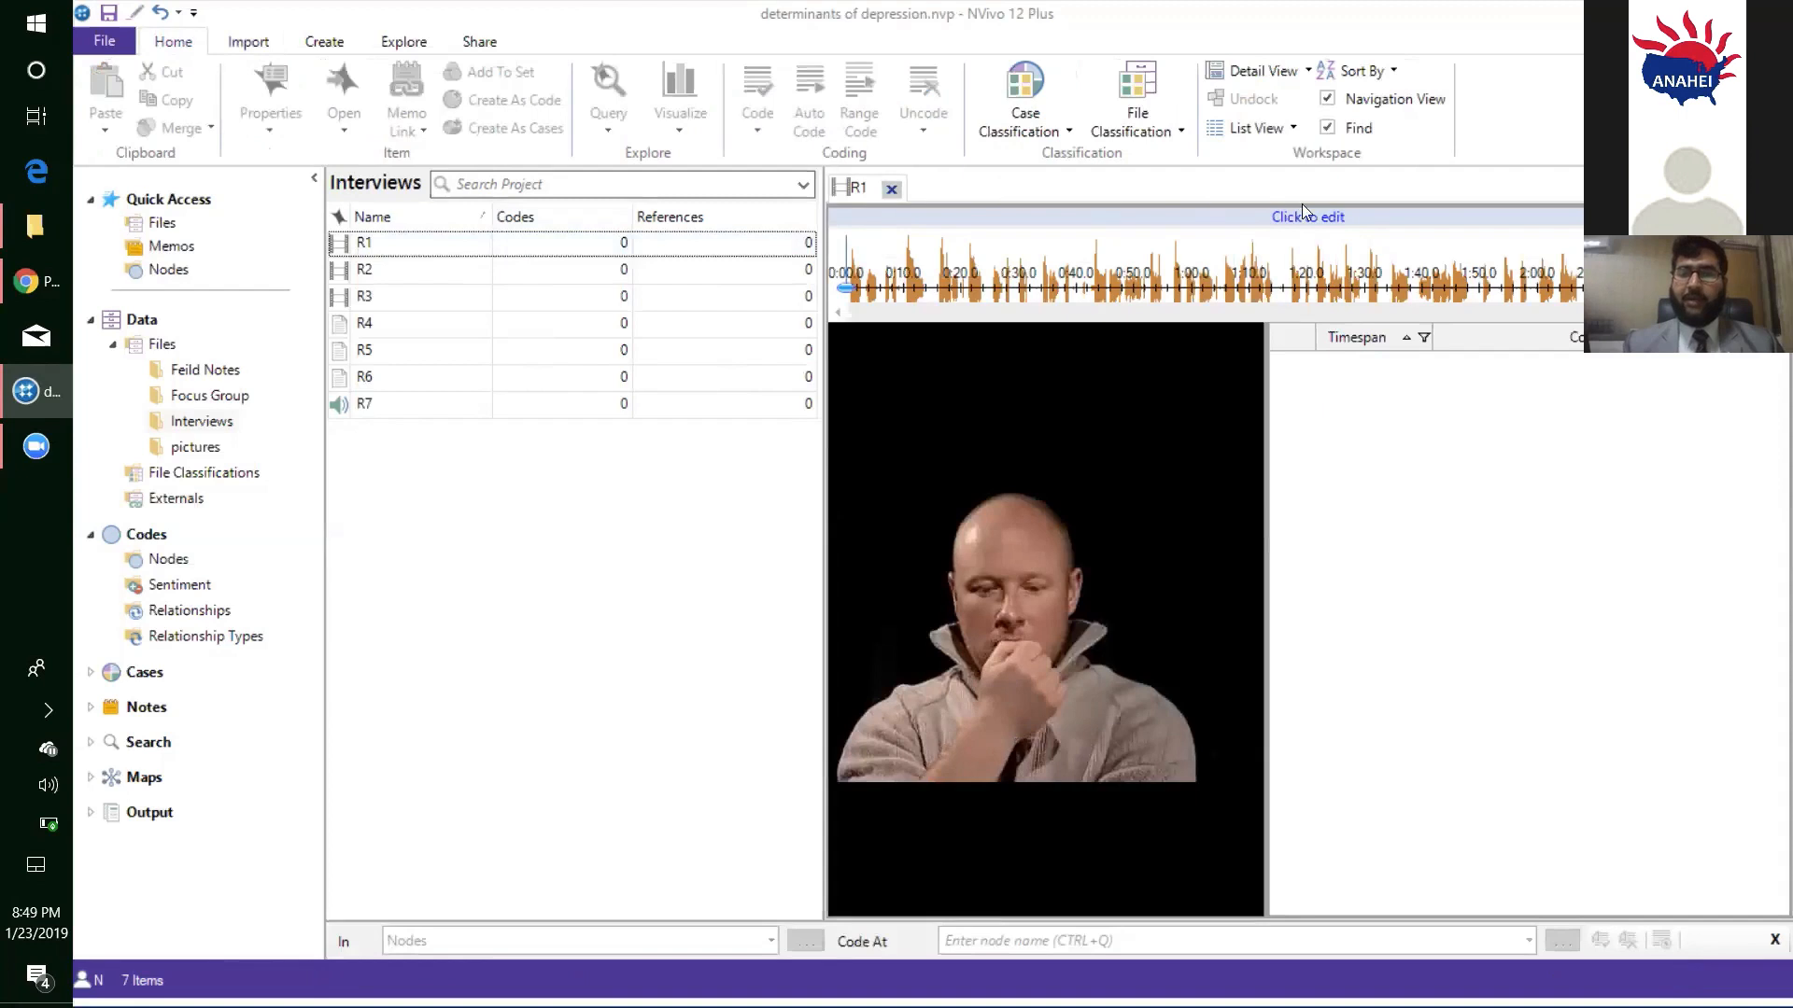
click(1332, 217)
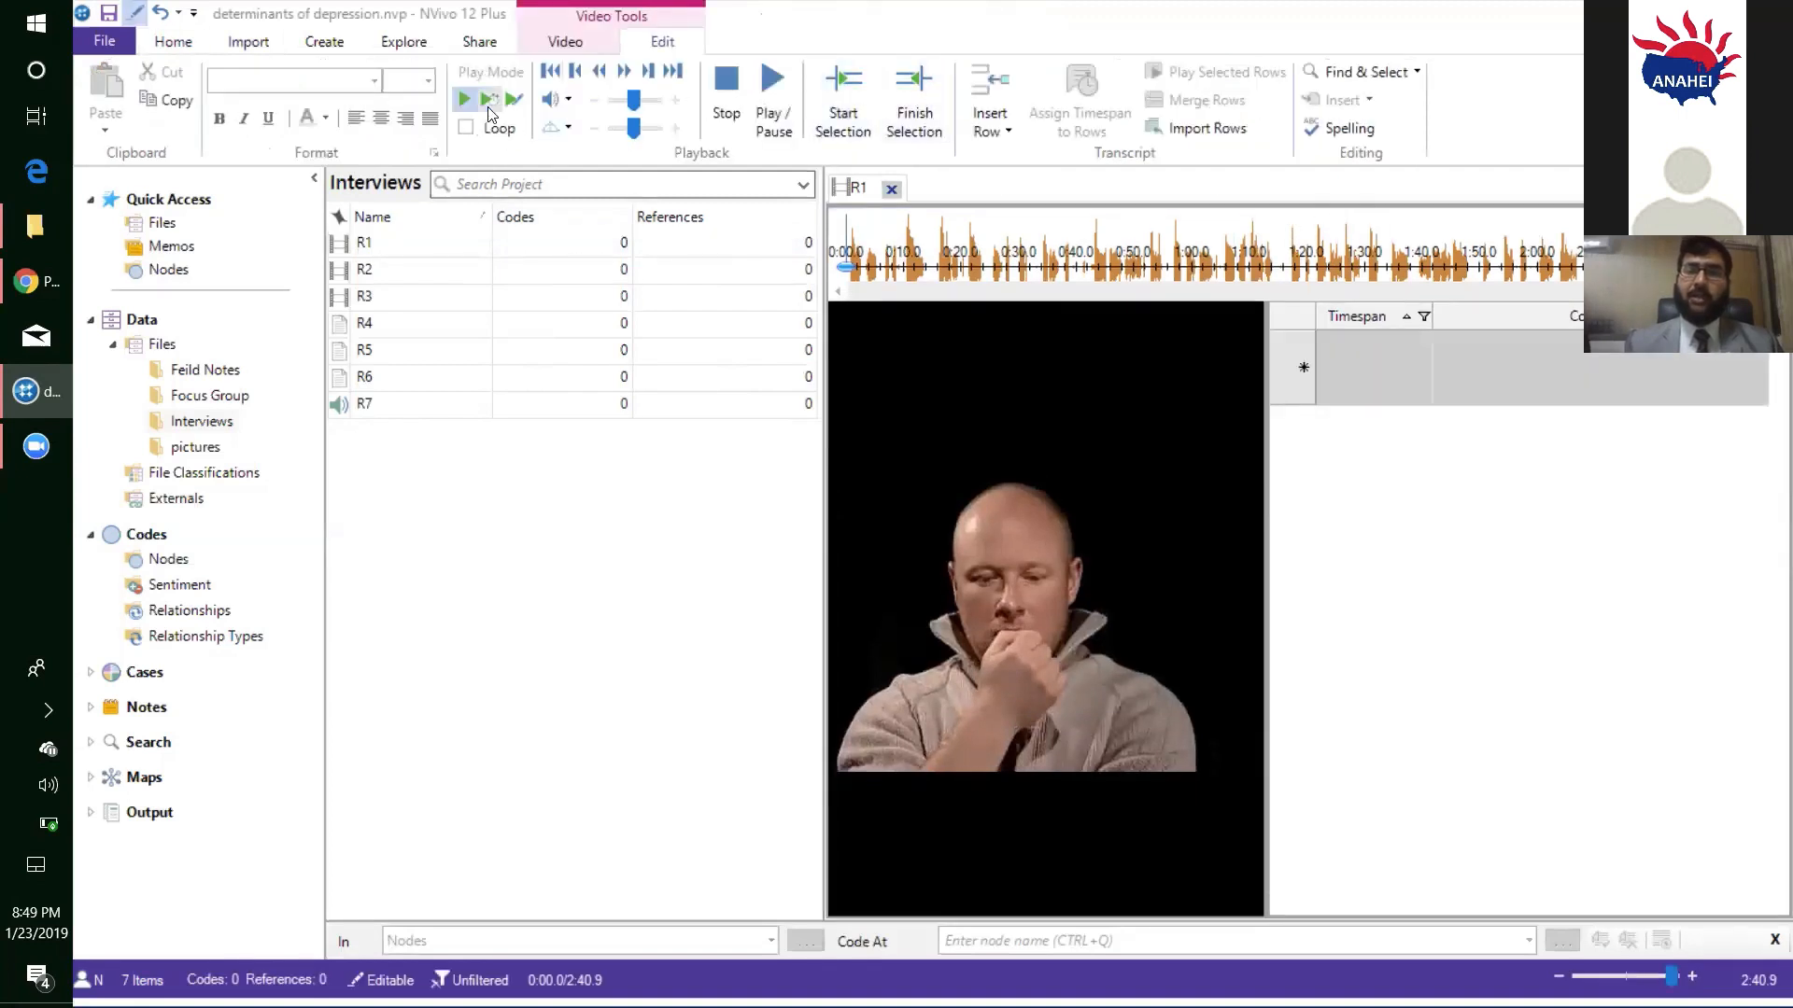
click(514, 99)
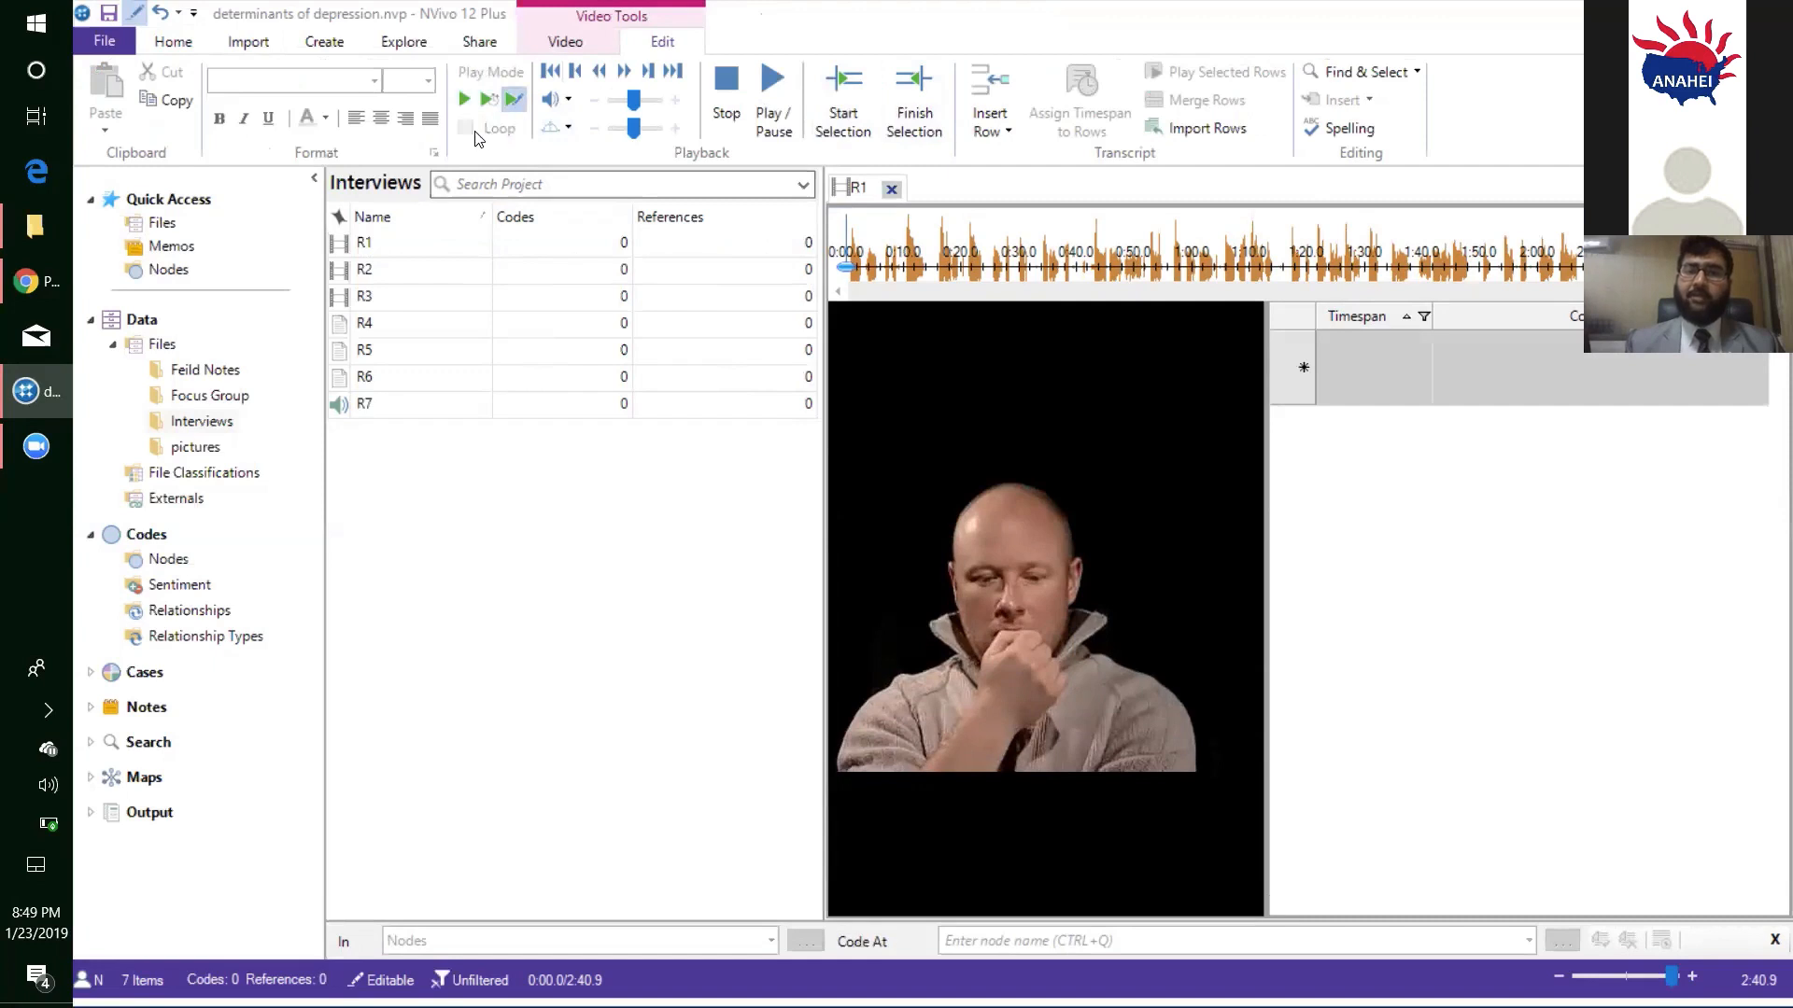
click(766, 134)
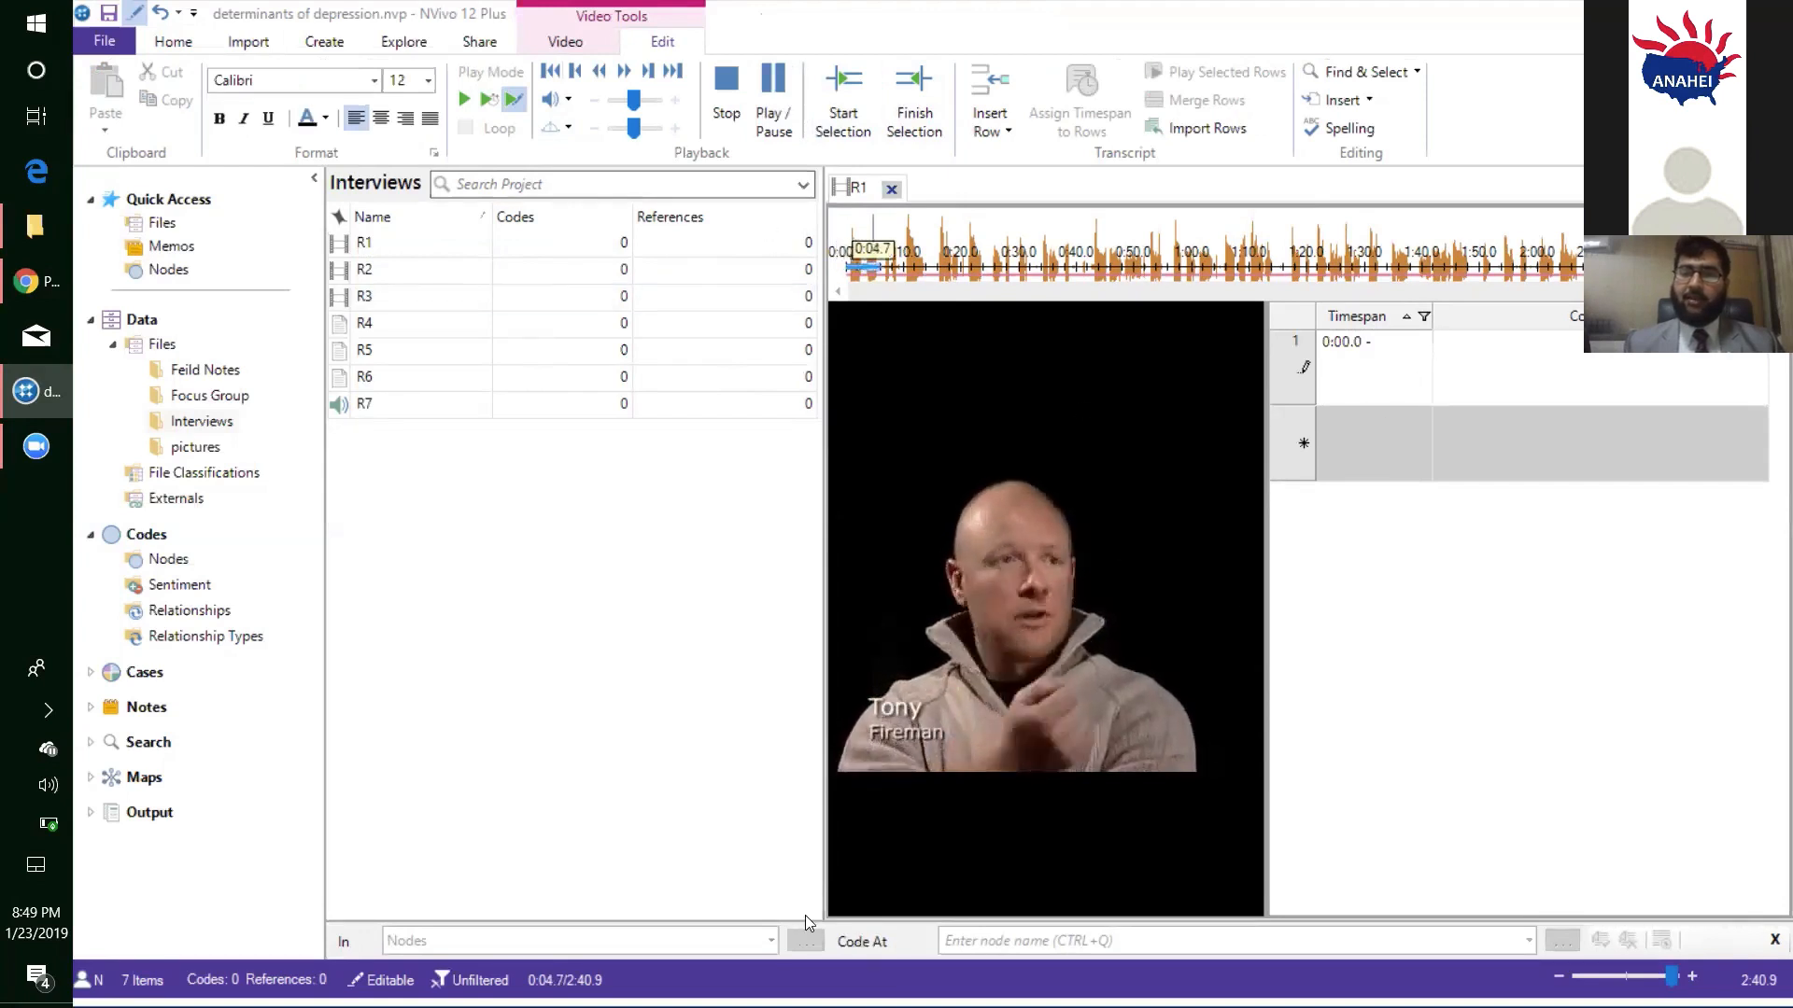
- Switch to File Explorer, open demo 1.docx from the transcribed data folder in NVivo Data, and maximize its Word window
key(alt+Tab)
key(alt+Tab)
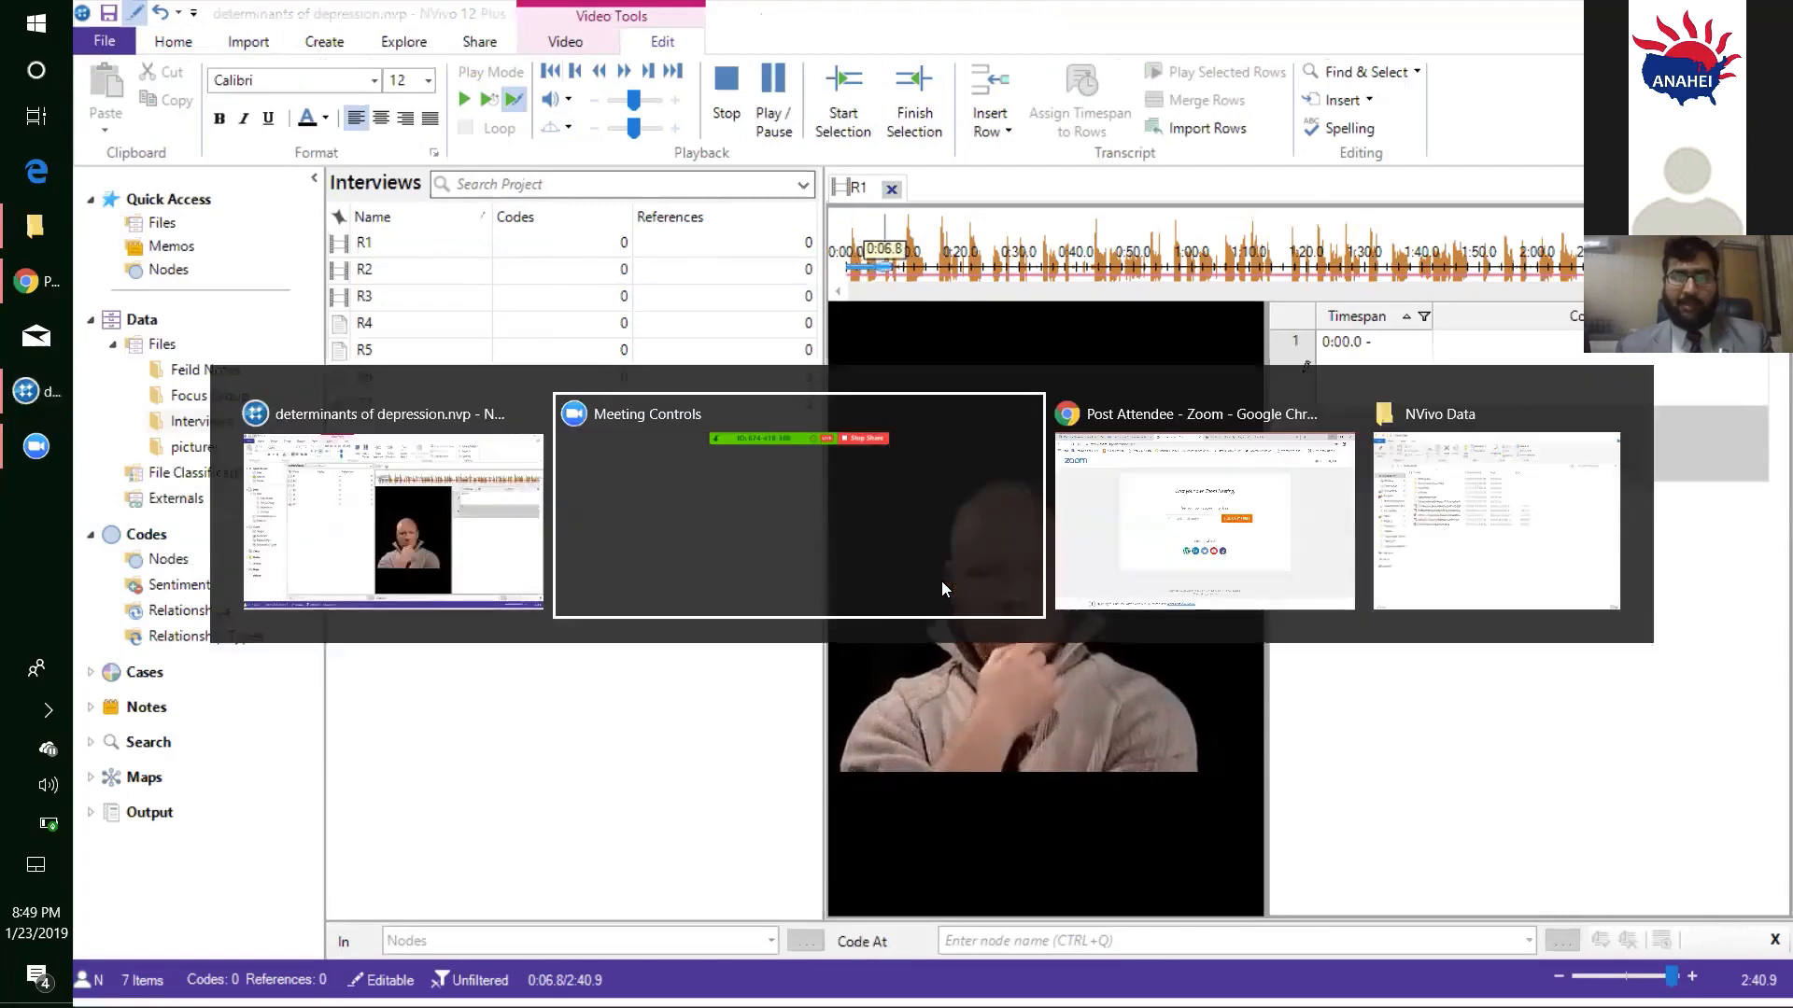
key(alt+Tab)
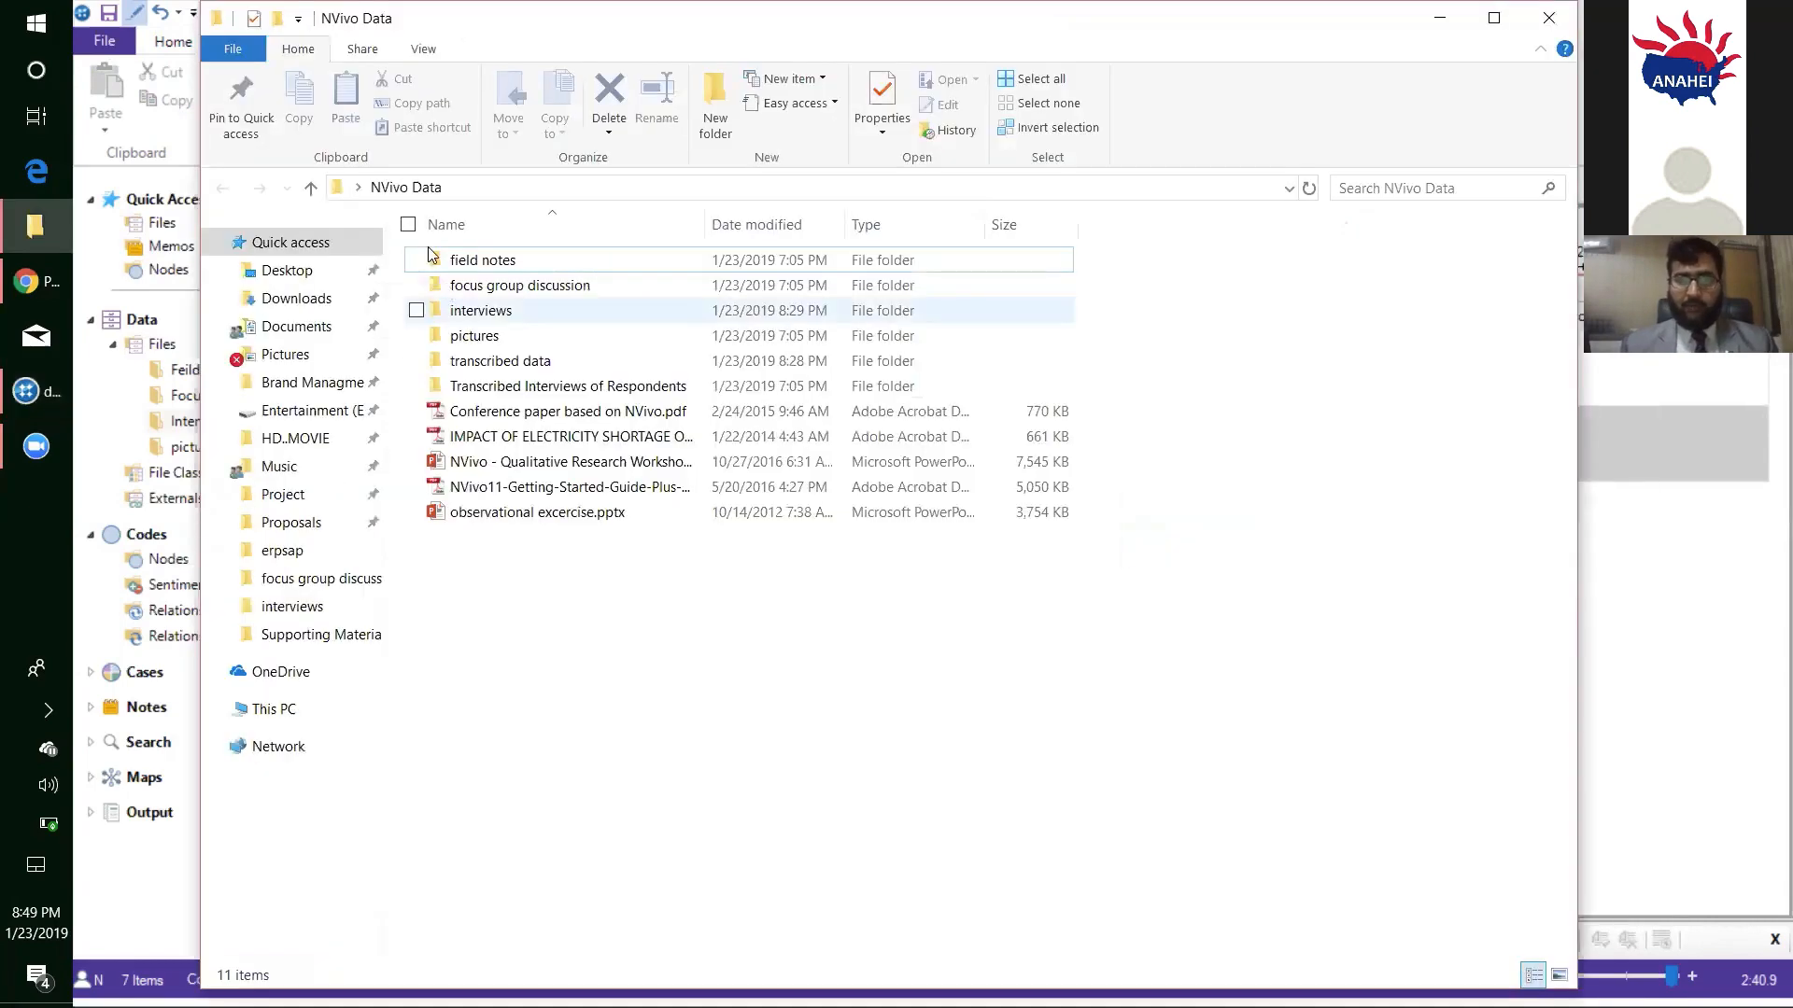
double_click(520, 360)
double_click(534, 265)
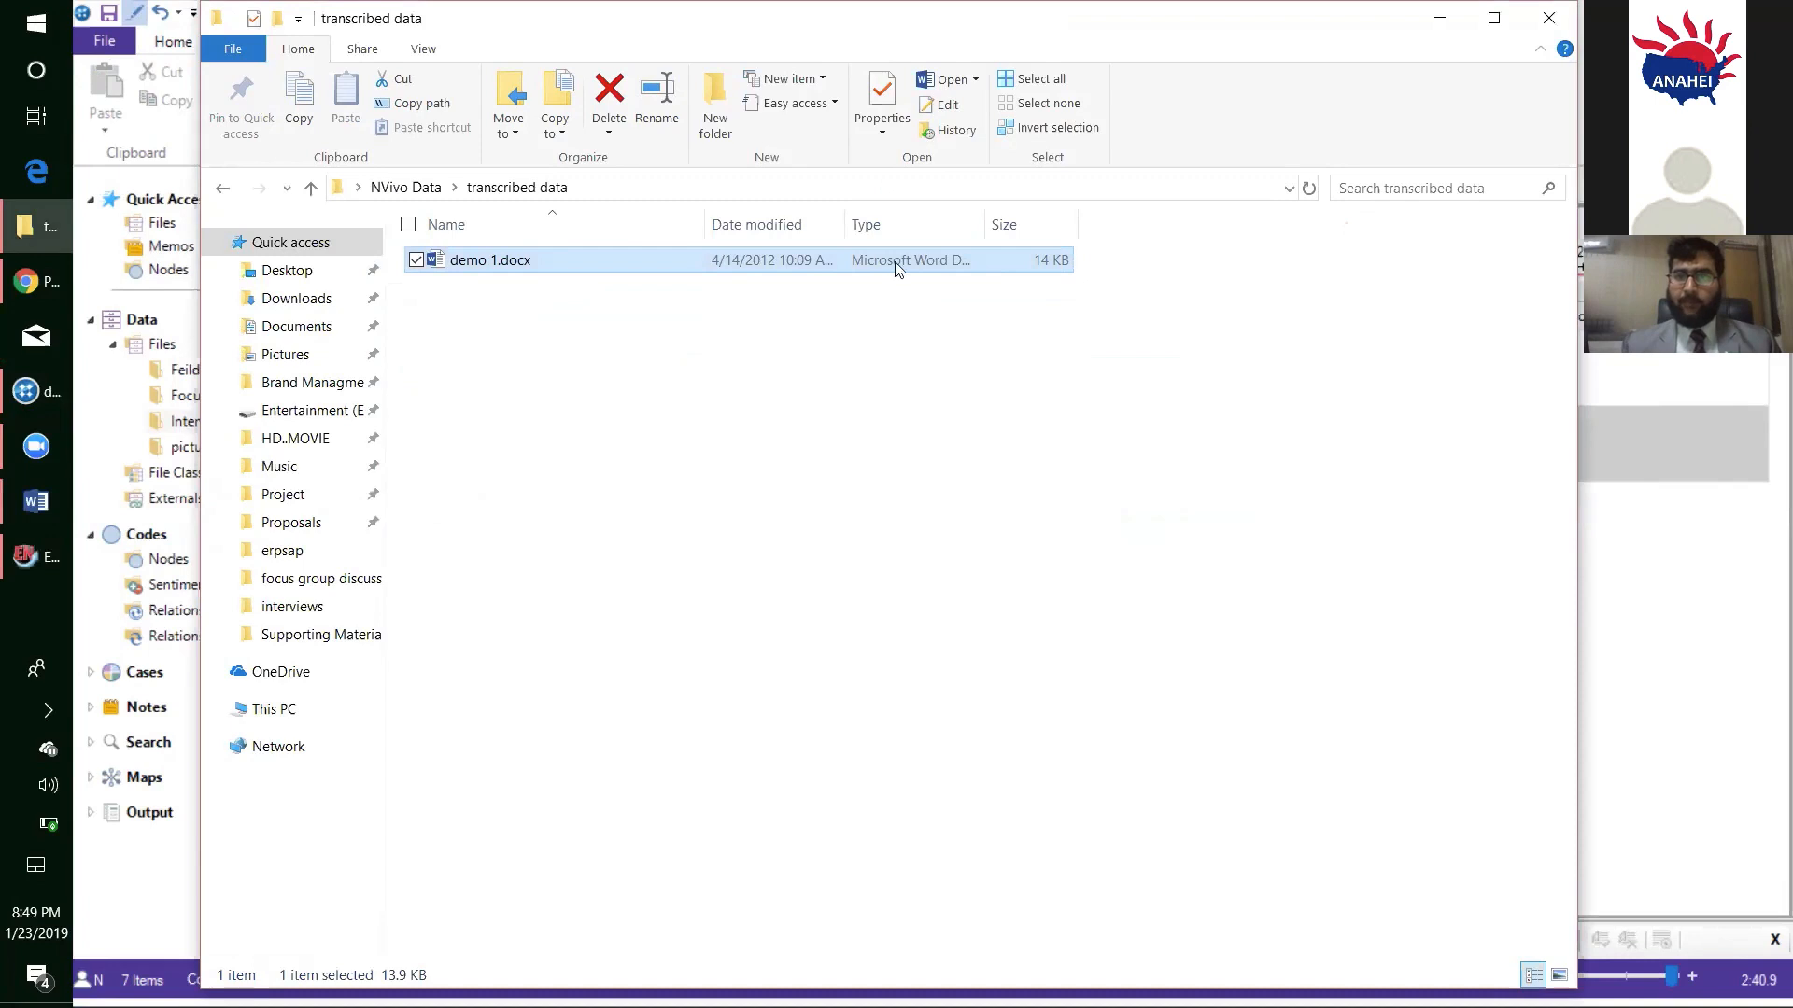
drag(882, 23, 894, 261)
click(1454, 256)
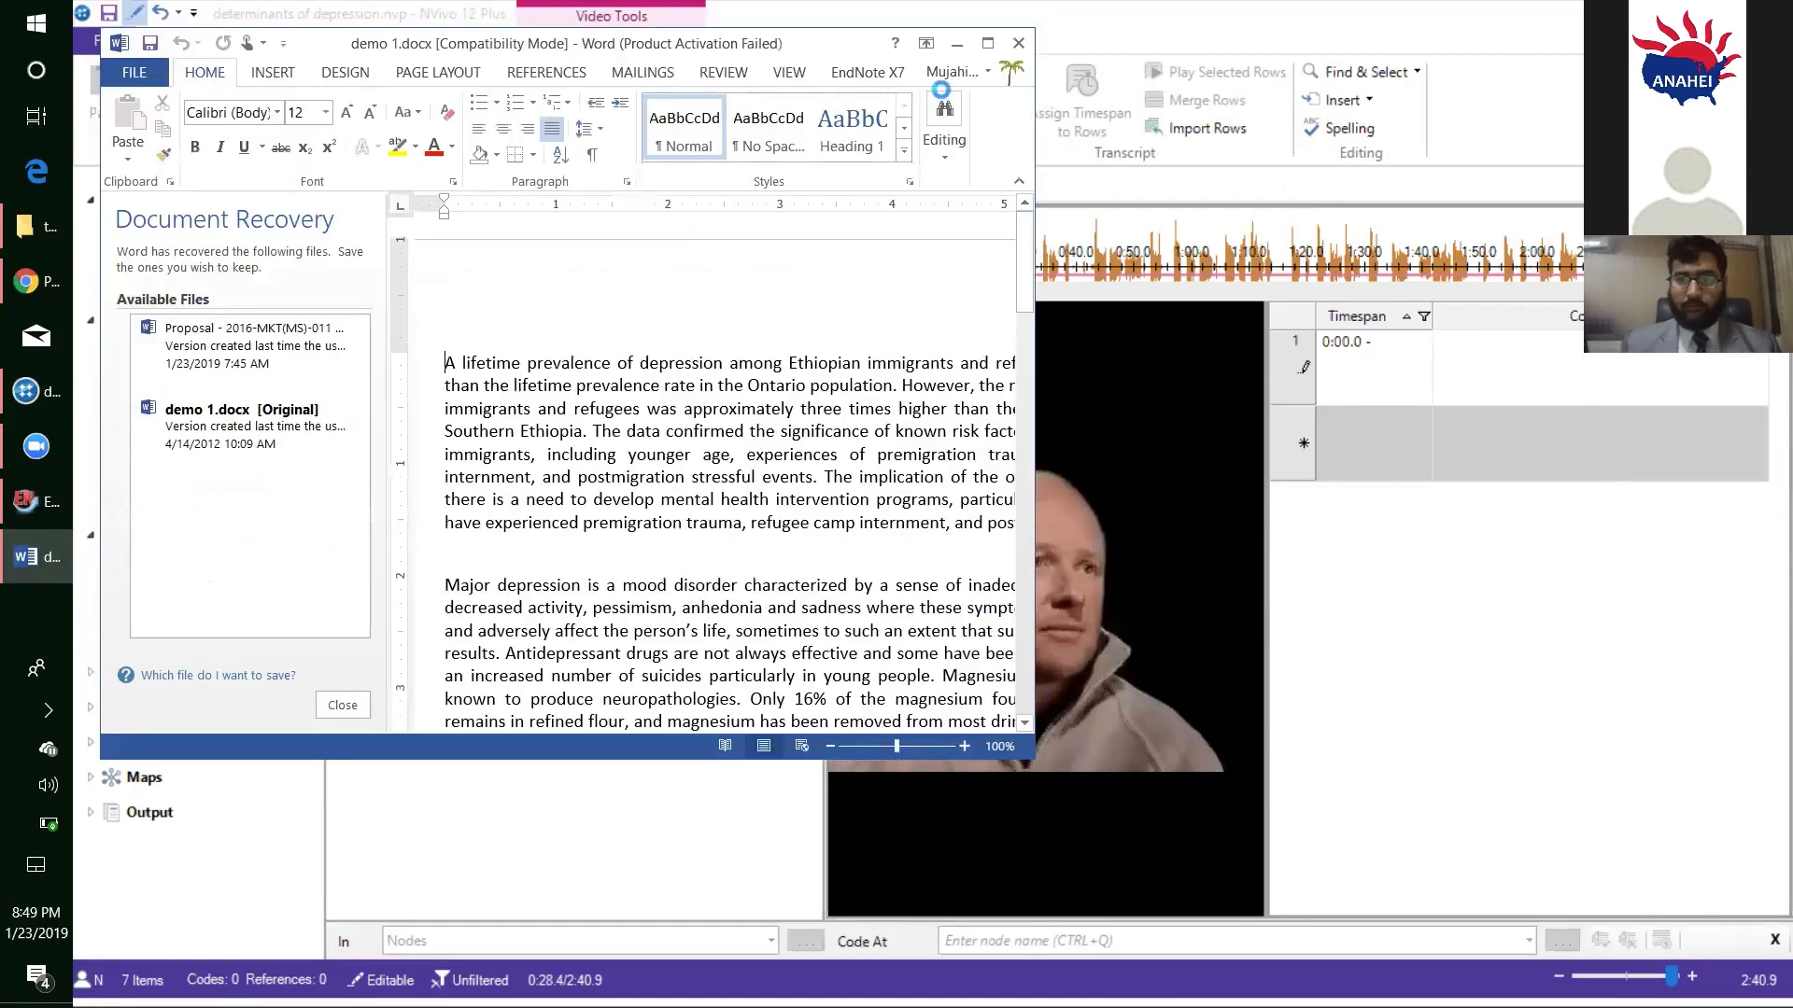
click(987, 44)
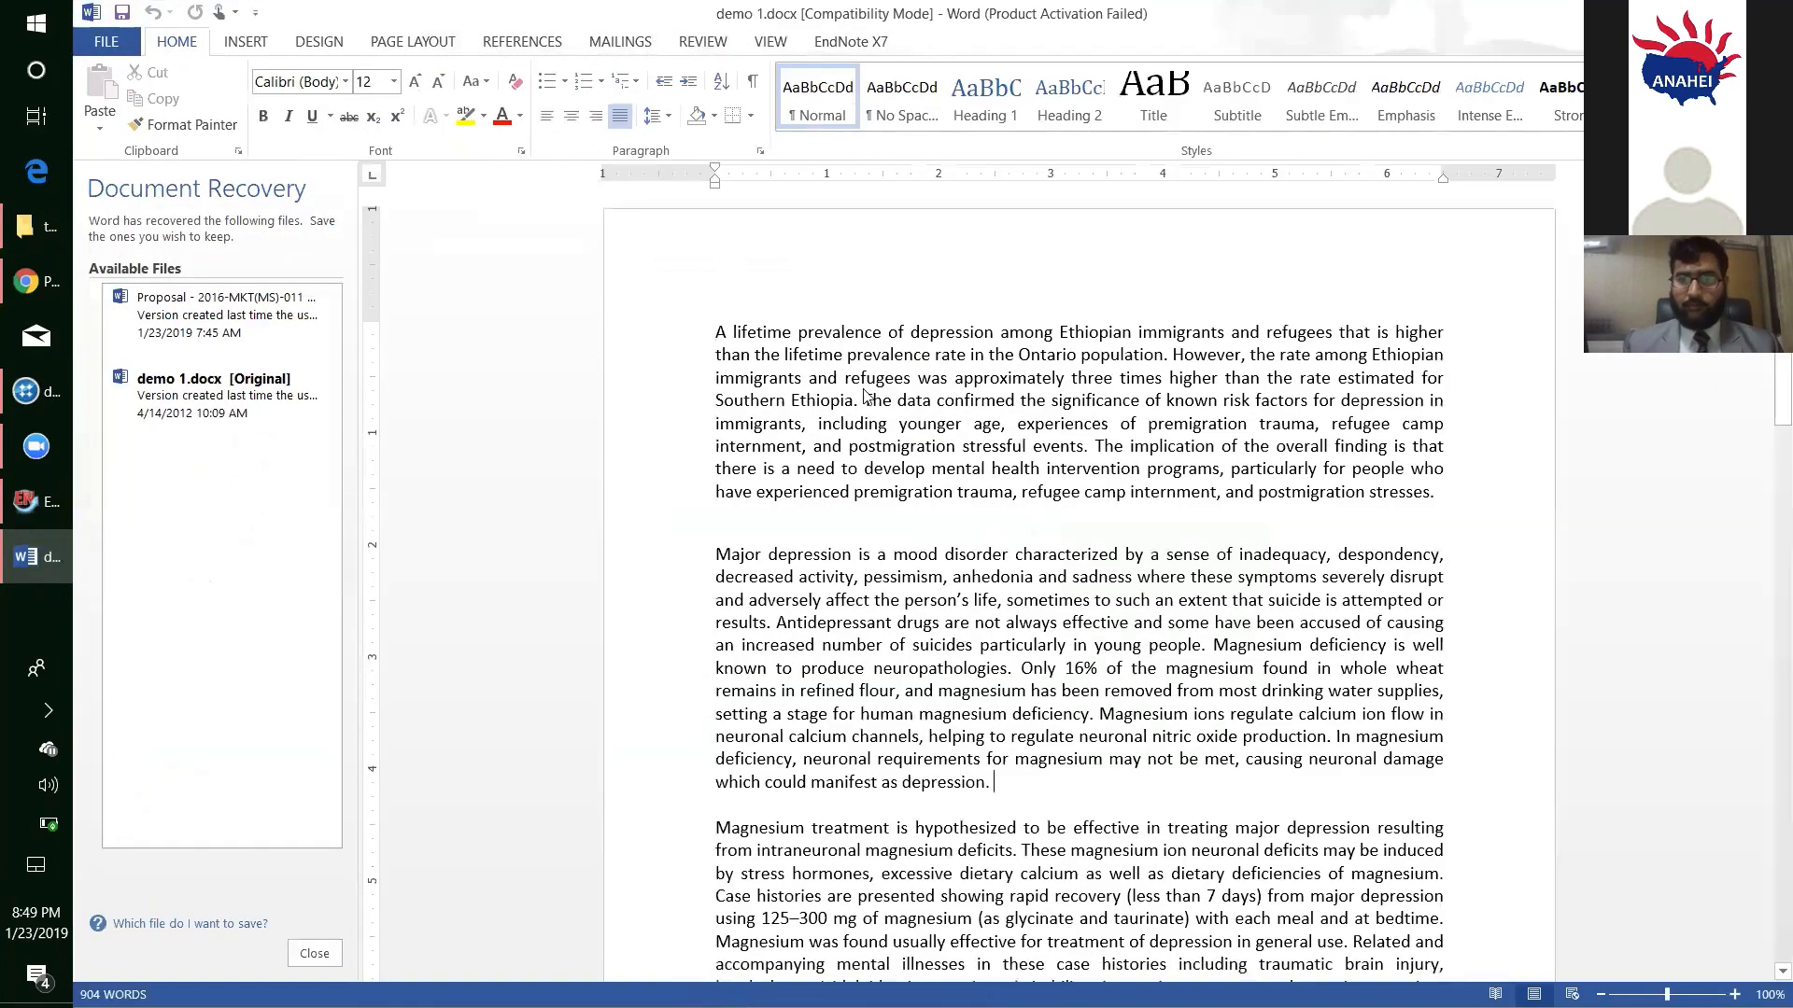
- Cut the first two paragraphs of demo 1.docx, from "A lifetime prevalence" to "manifest as depression", dismissing the Office activation wizard
drag(864, 390, 703, 324)
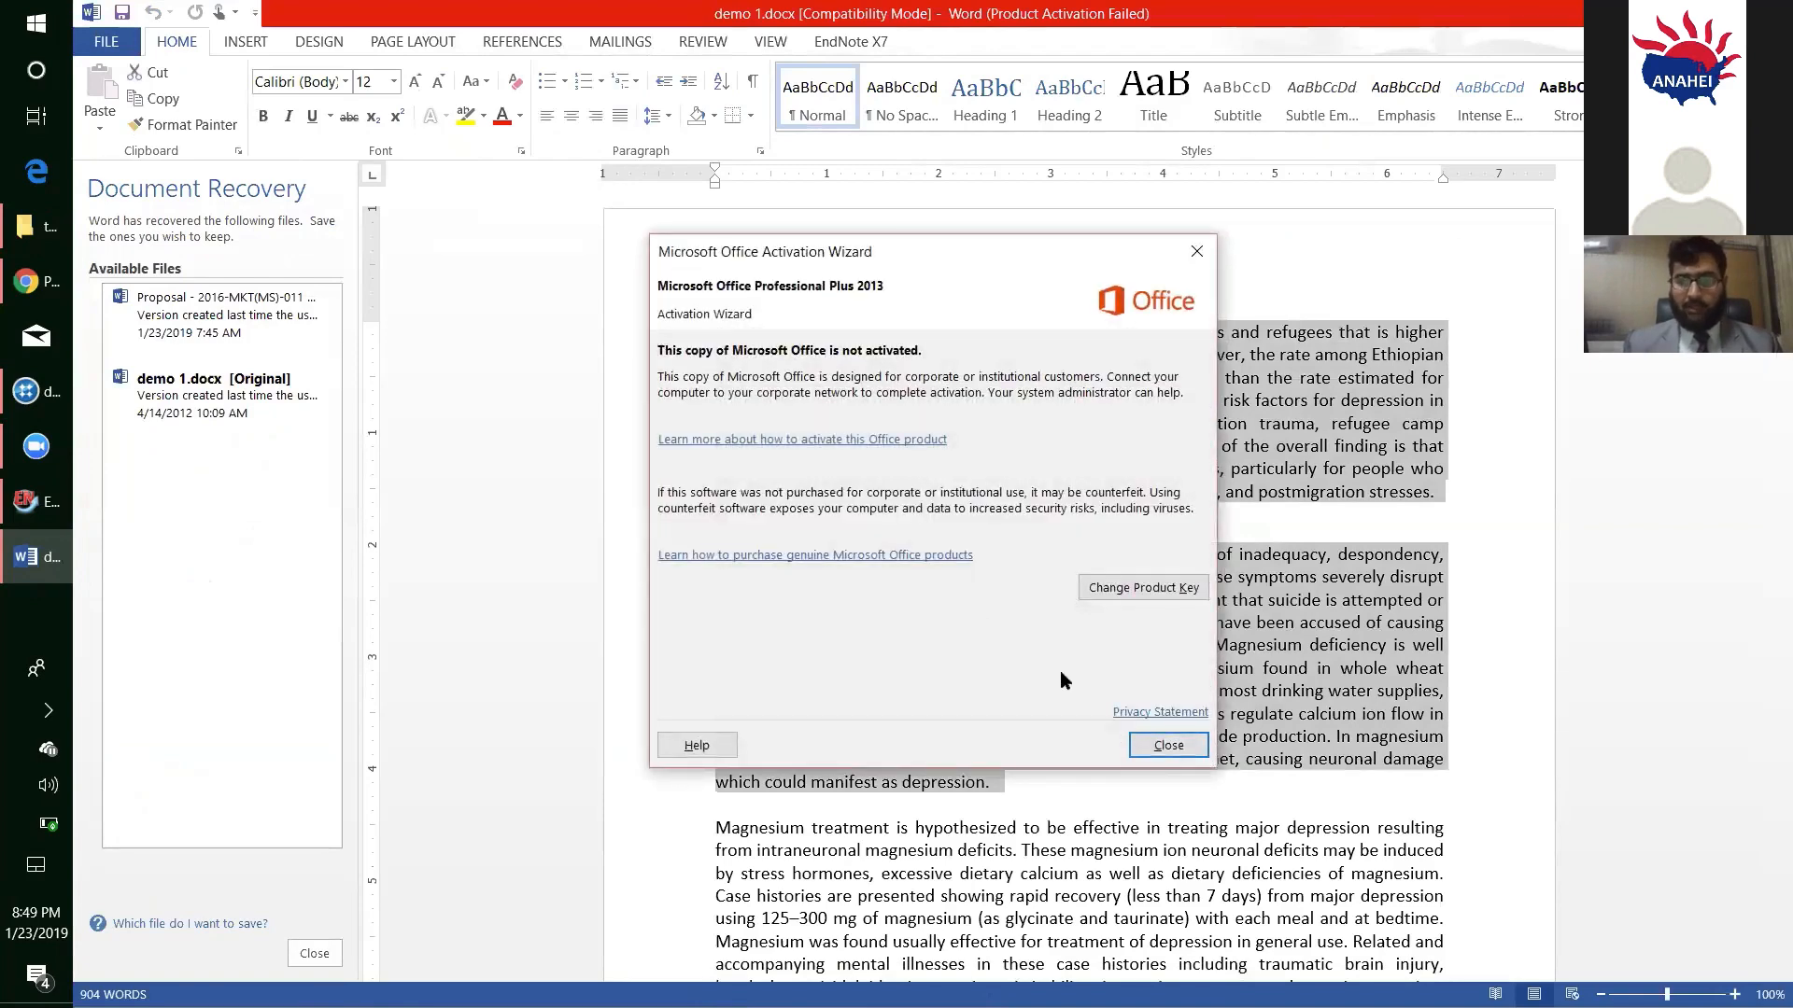
click(1163, 746)
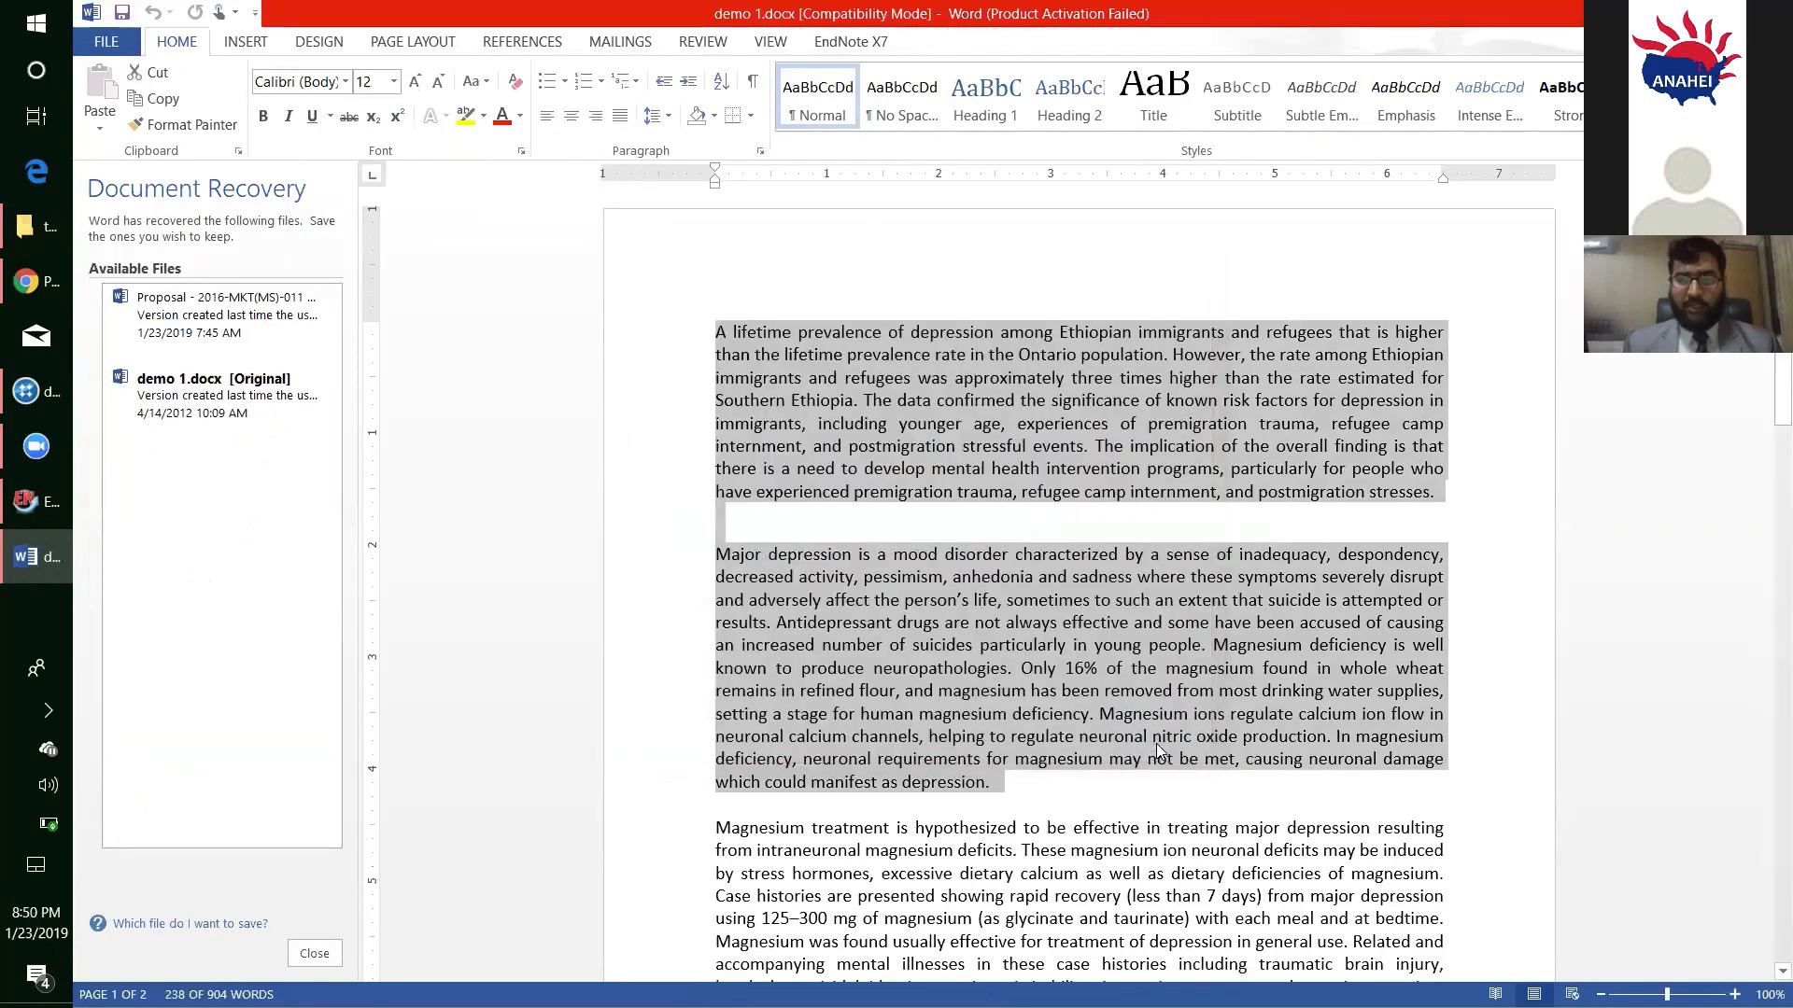
key(Delete)
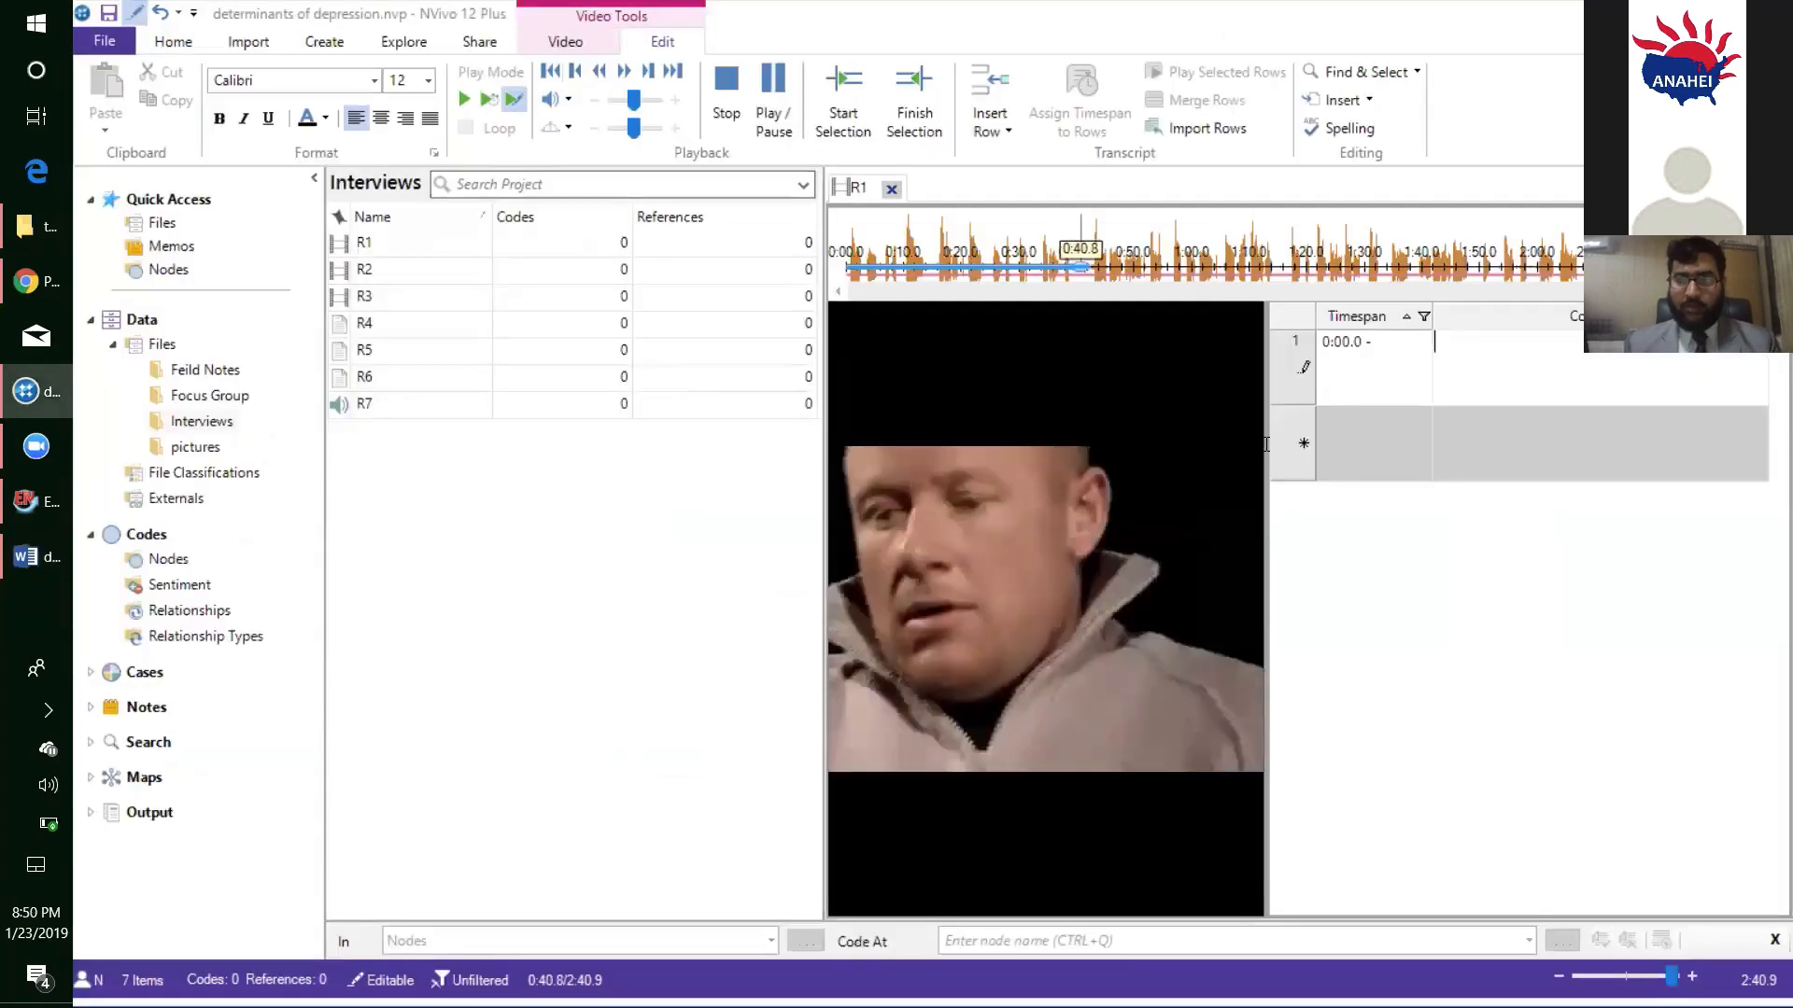
click(1473, 354)
right_click(1473, 351)
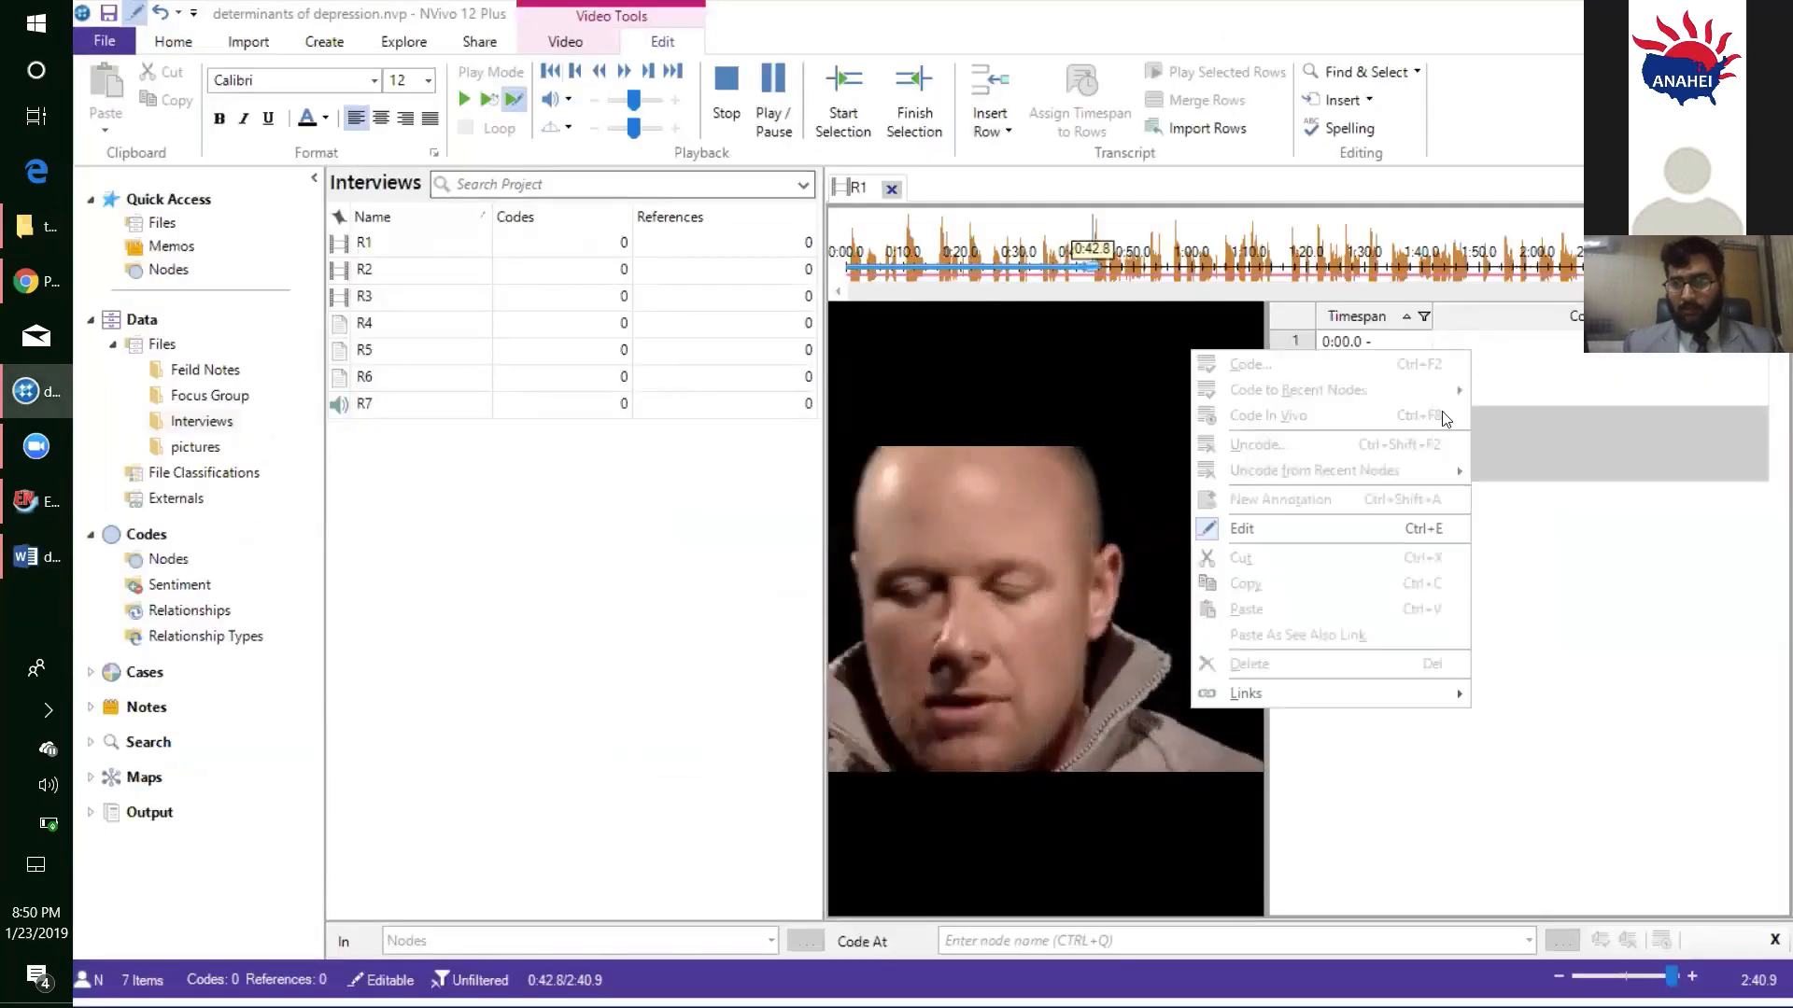
click(1352, 532)
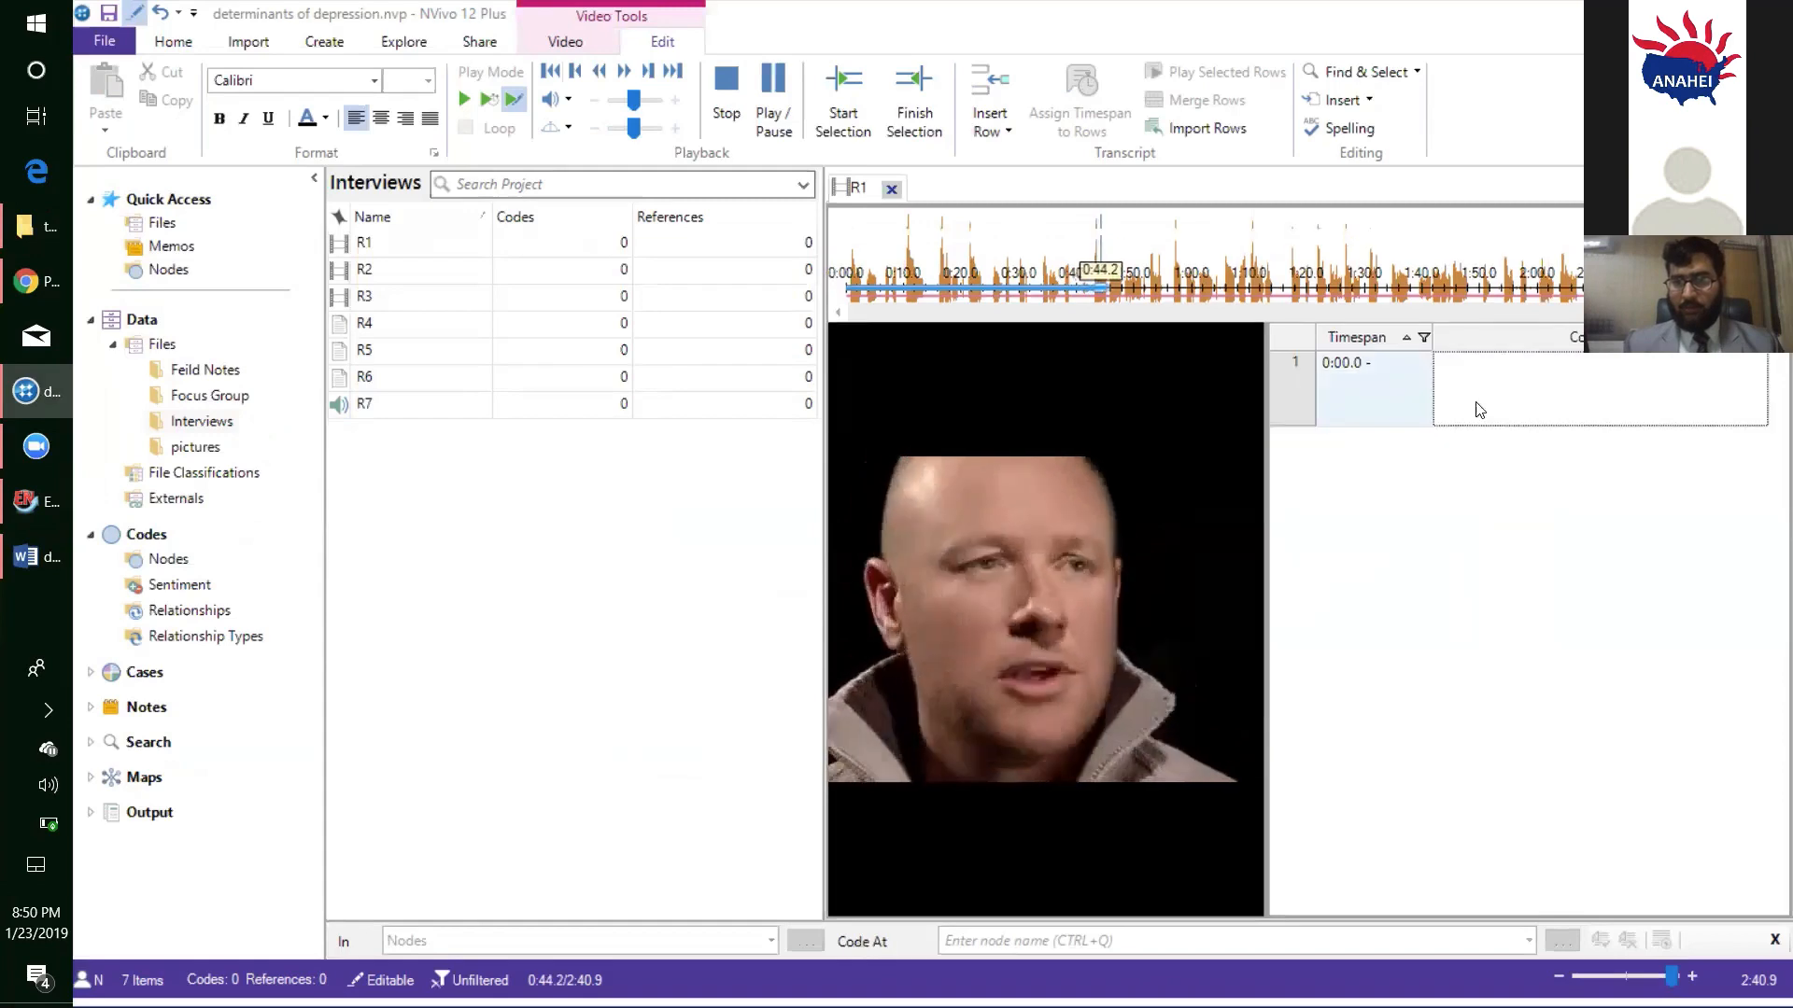
click(1475, 403)
click(1310, 219)
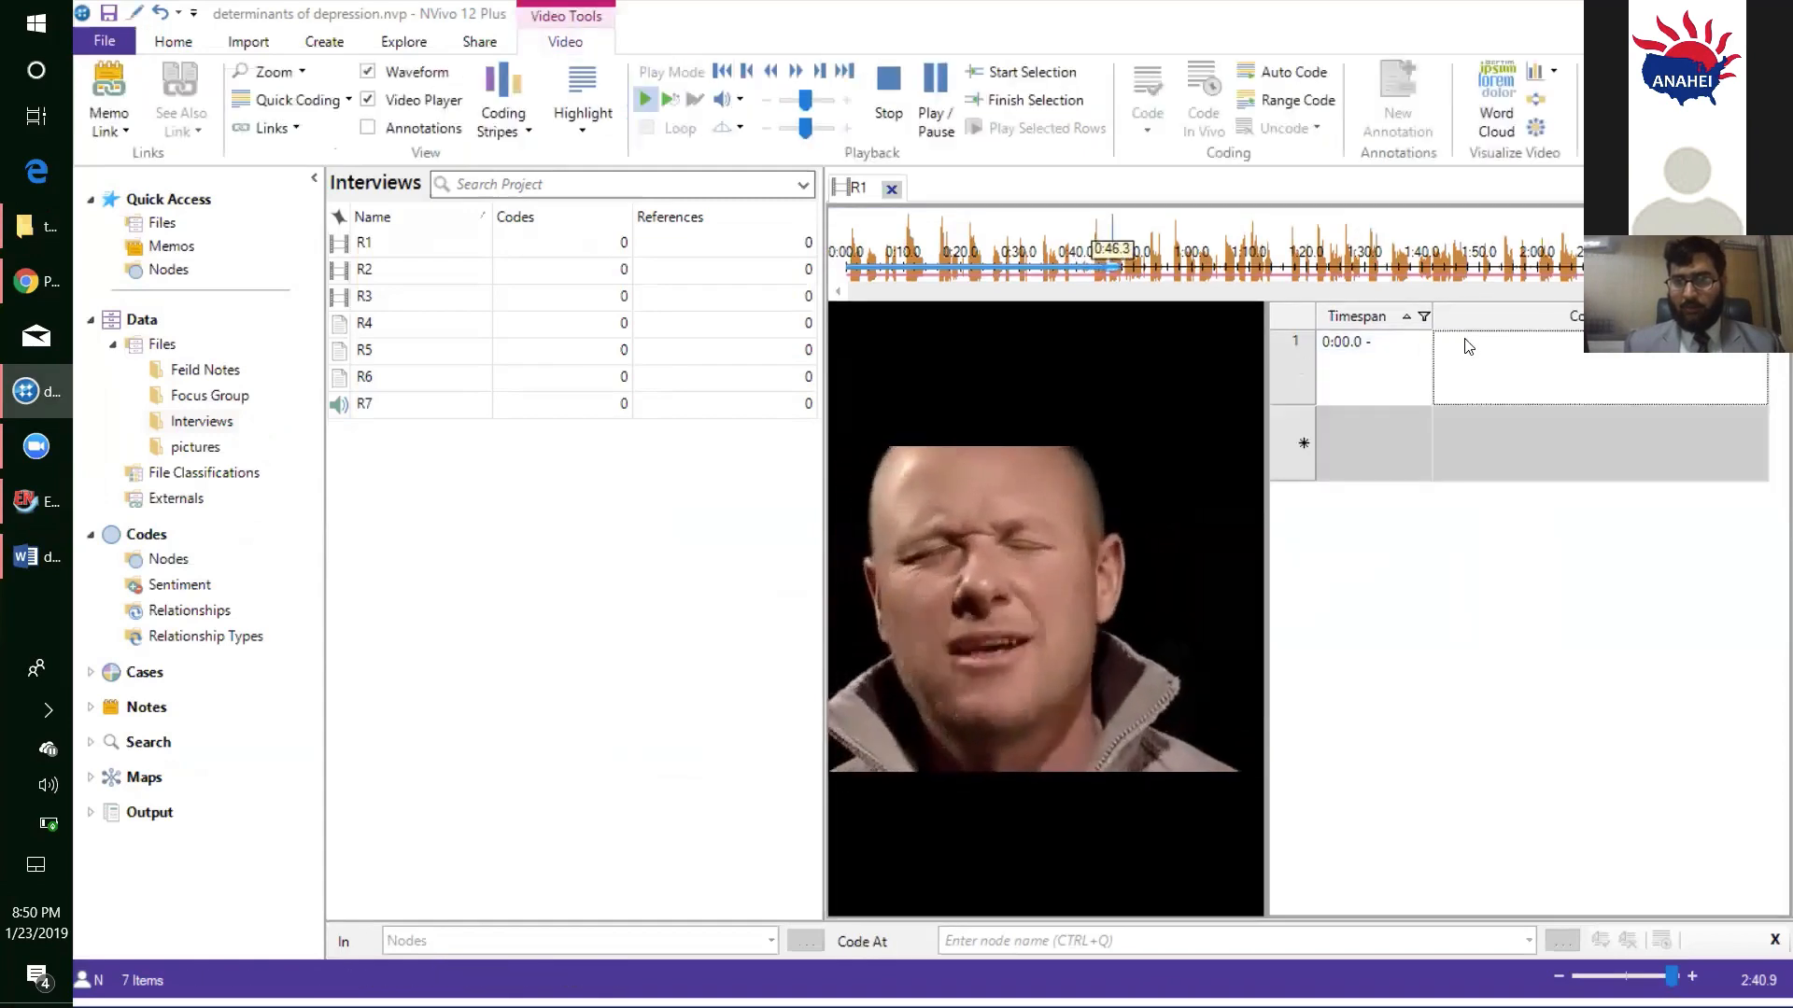
- Paste the cut paragraphs into the content of R1's first transcript row in NVivo and stop playback to close its timespan
right_click(1429, 349)
click(1401, 389)
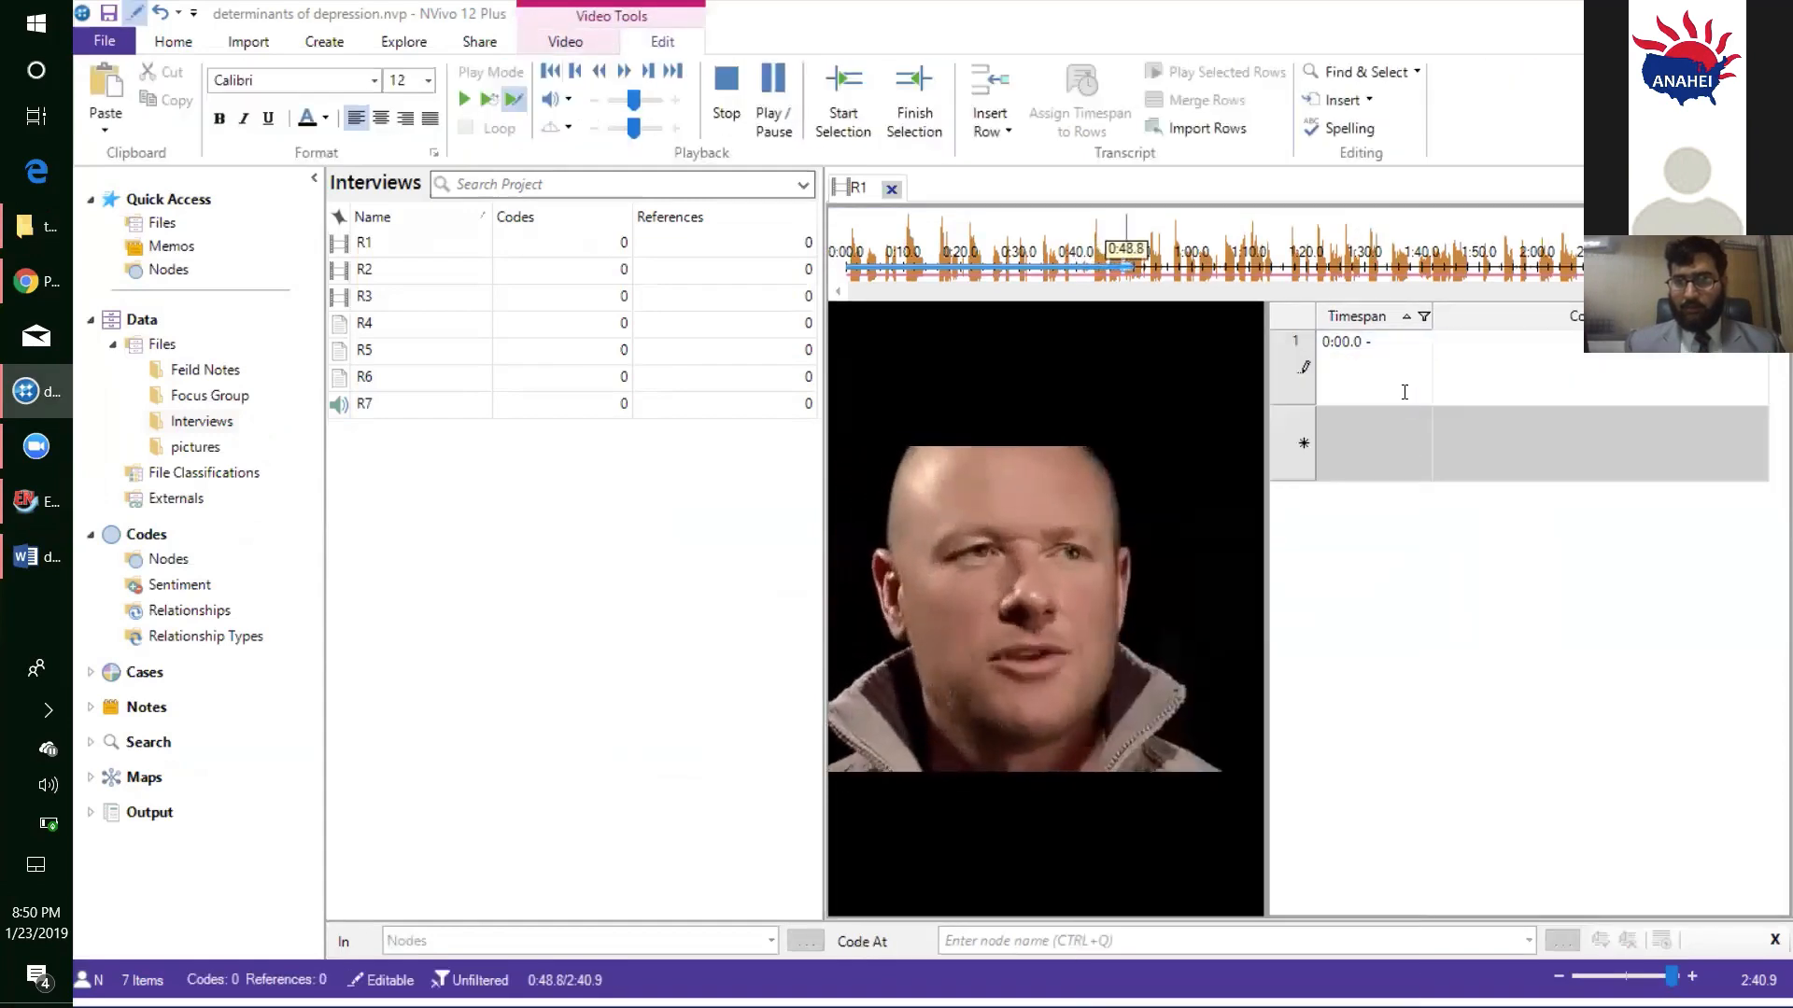
right_click(1493, 355)
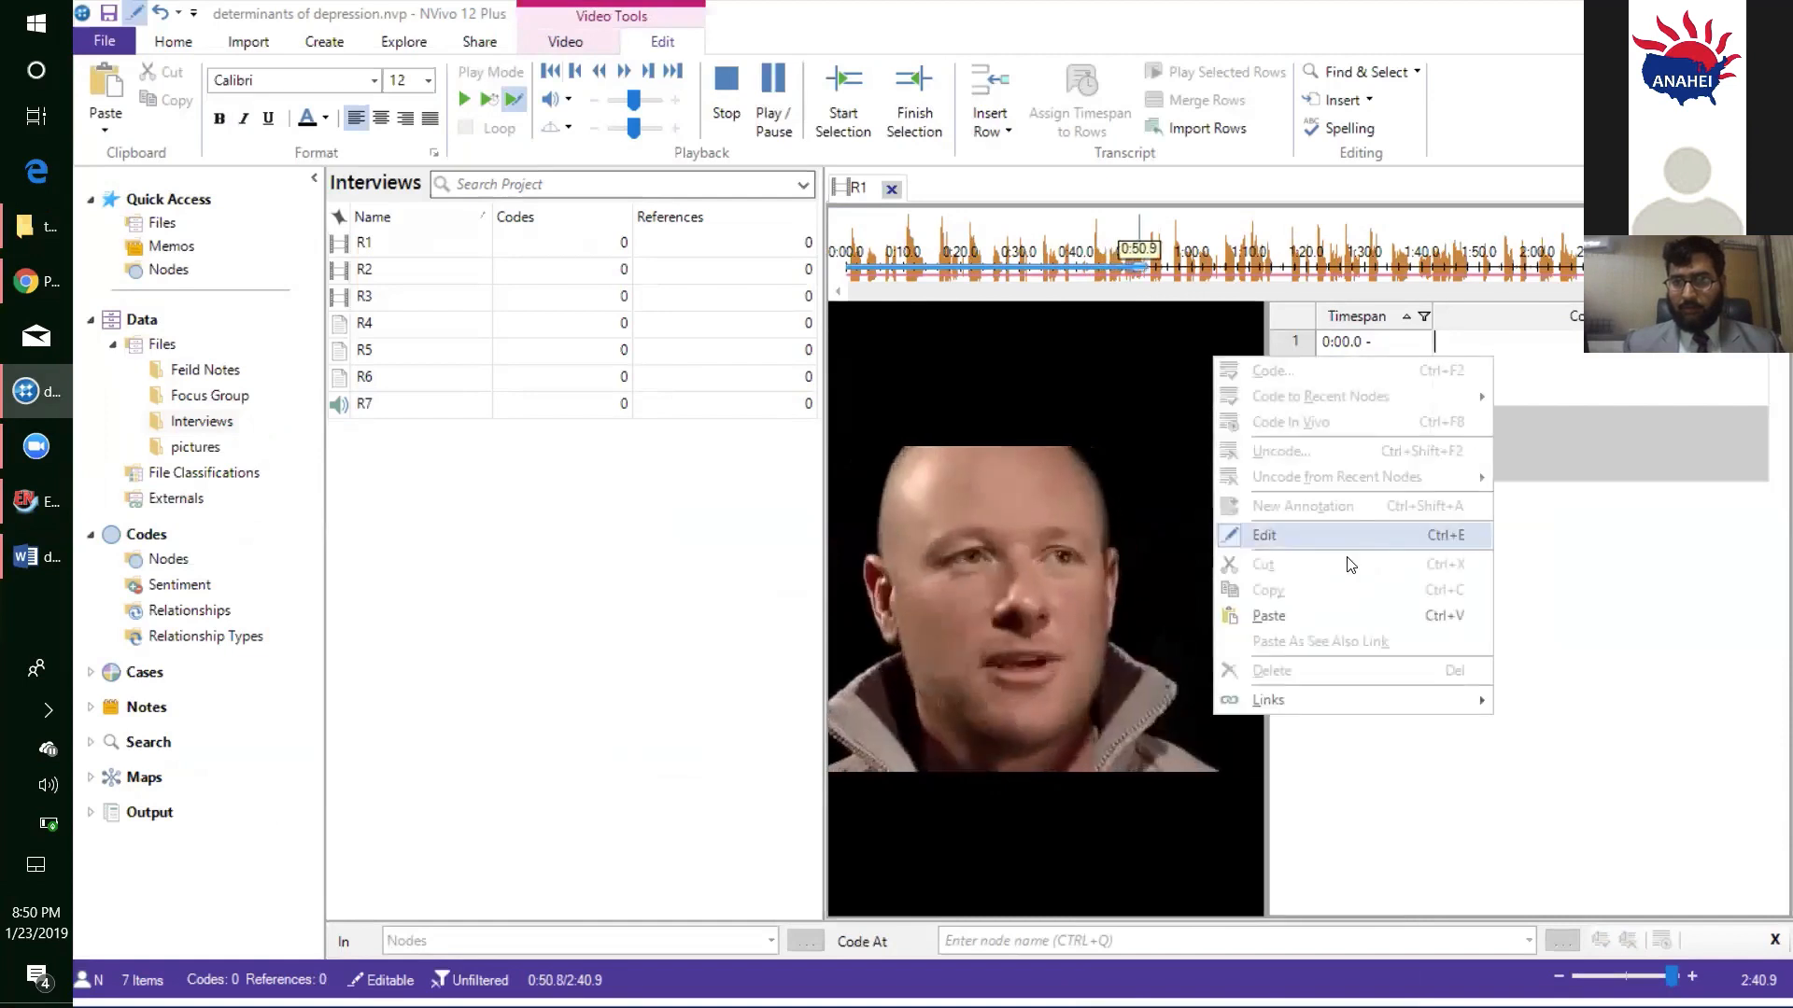
click(1327, 623)
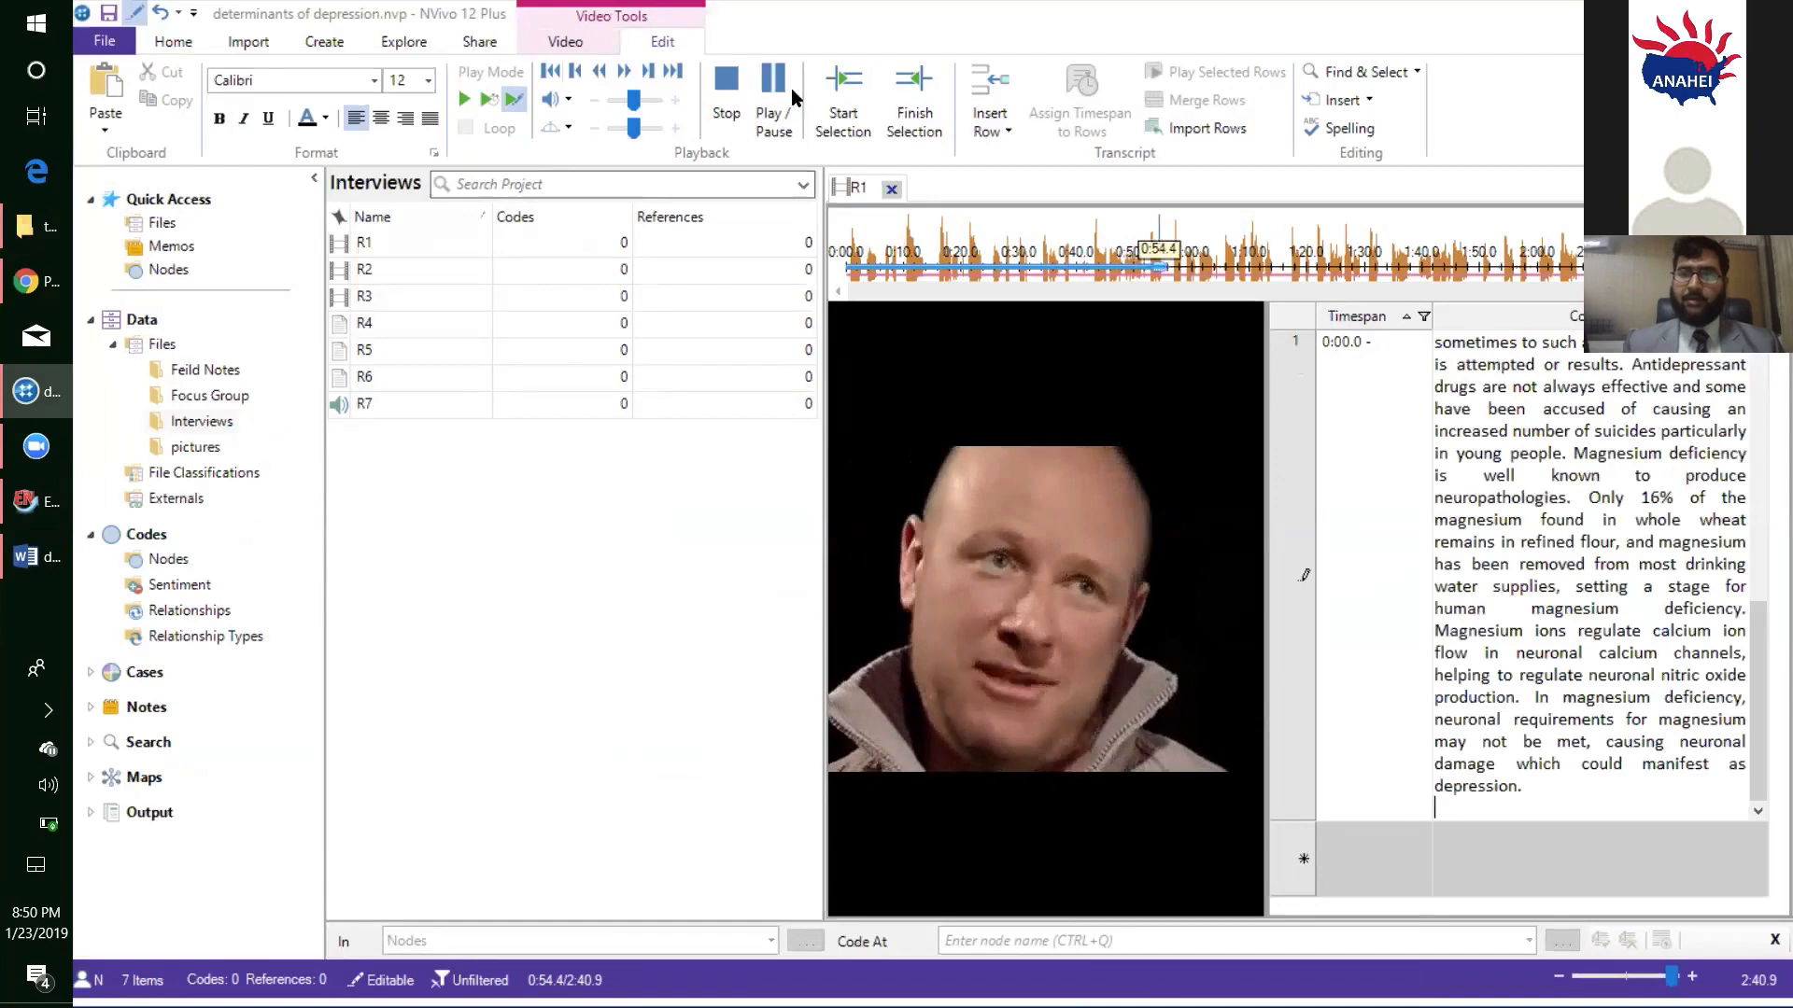
click(724, 100)
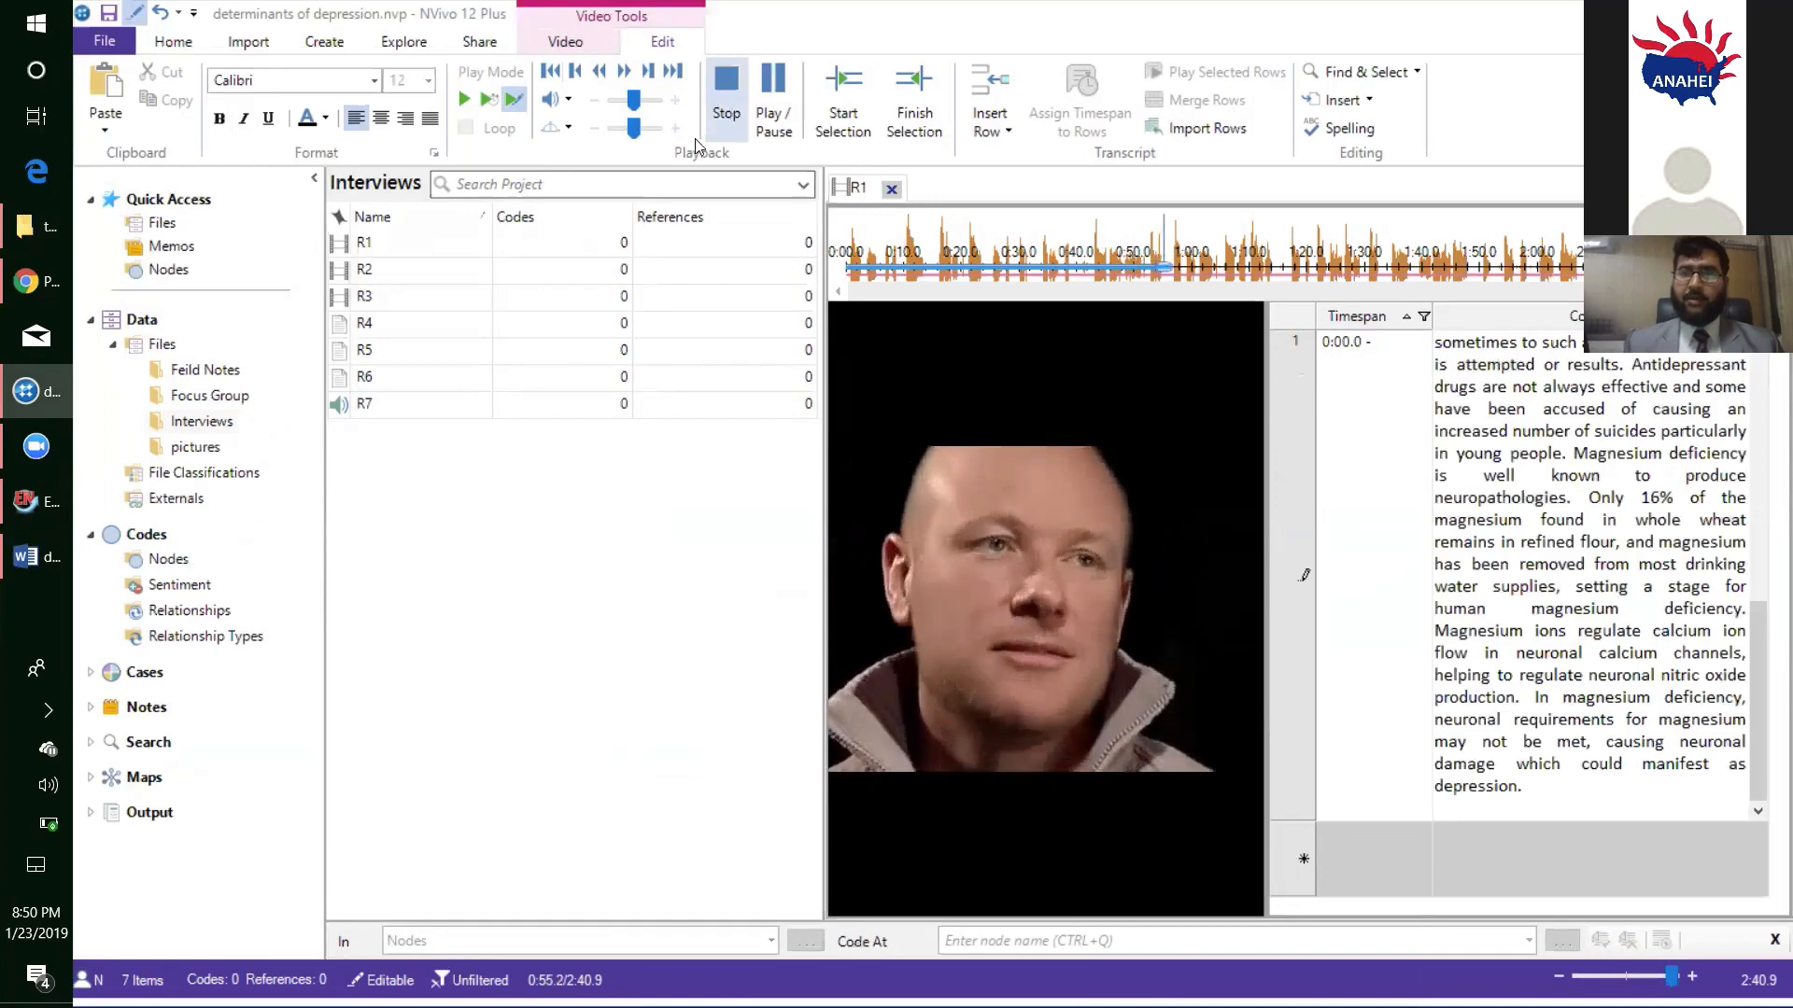
- Close the R1 video and save the project
click(892, 190)
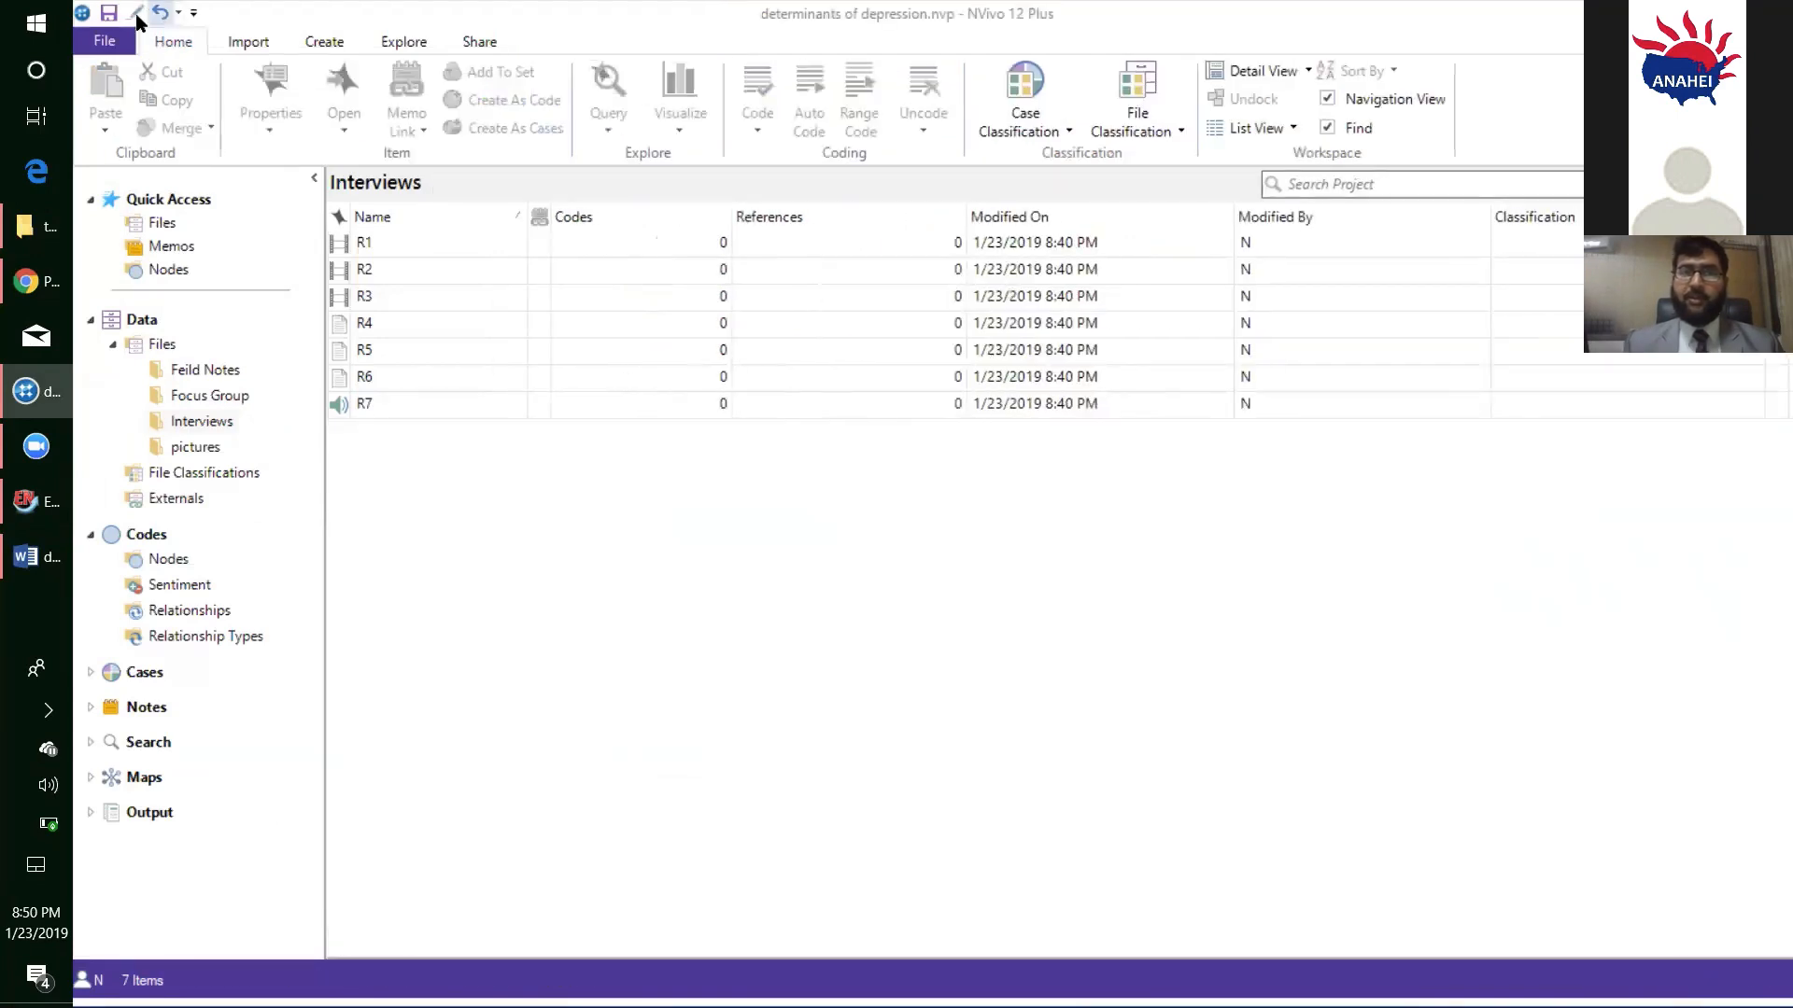
click(109, 13)
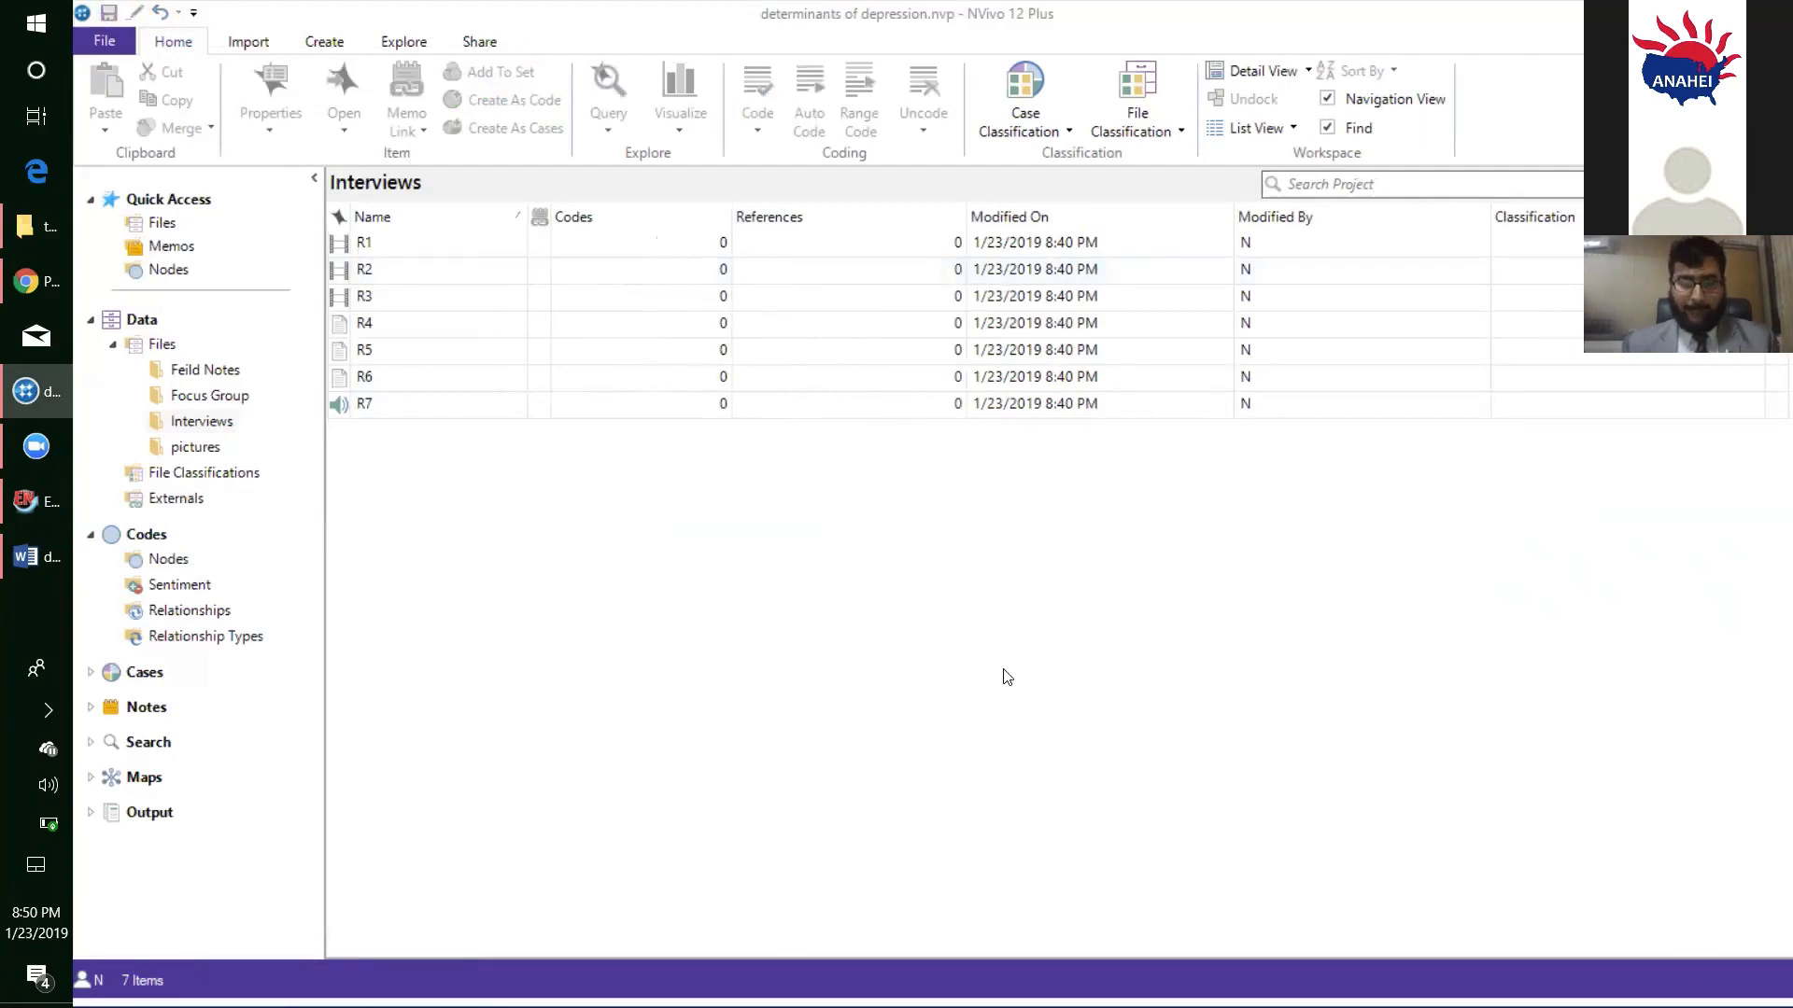
- Open the R2 video from the Interviews folder and make its transcript editable
key(alt+Tab)
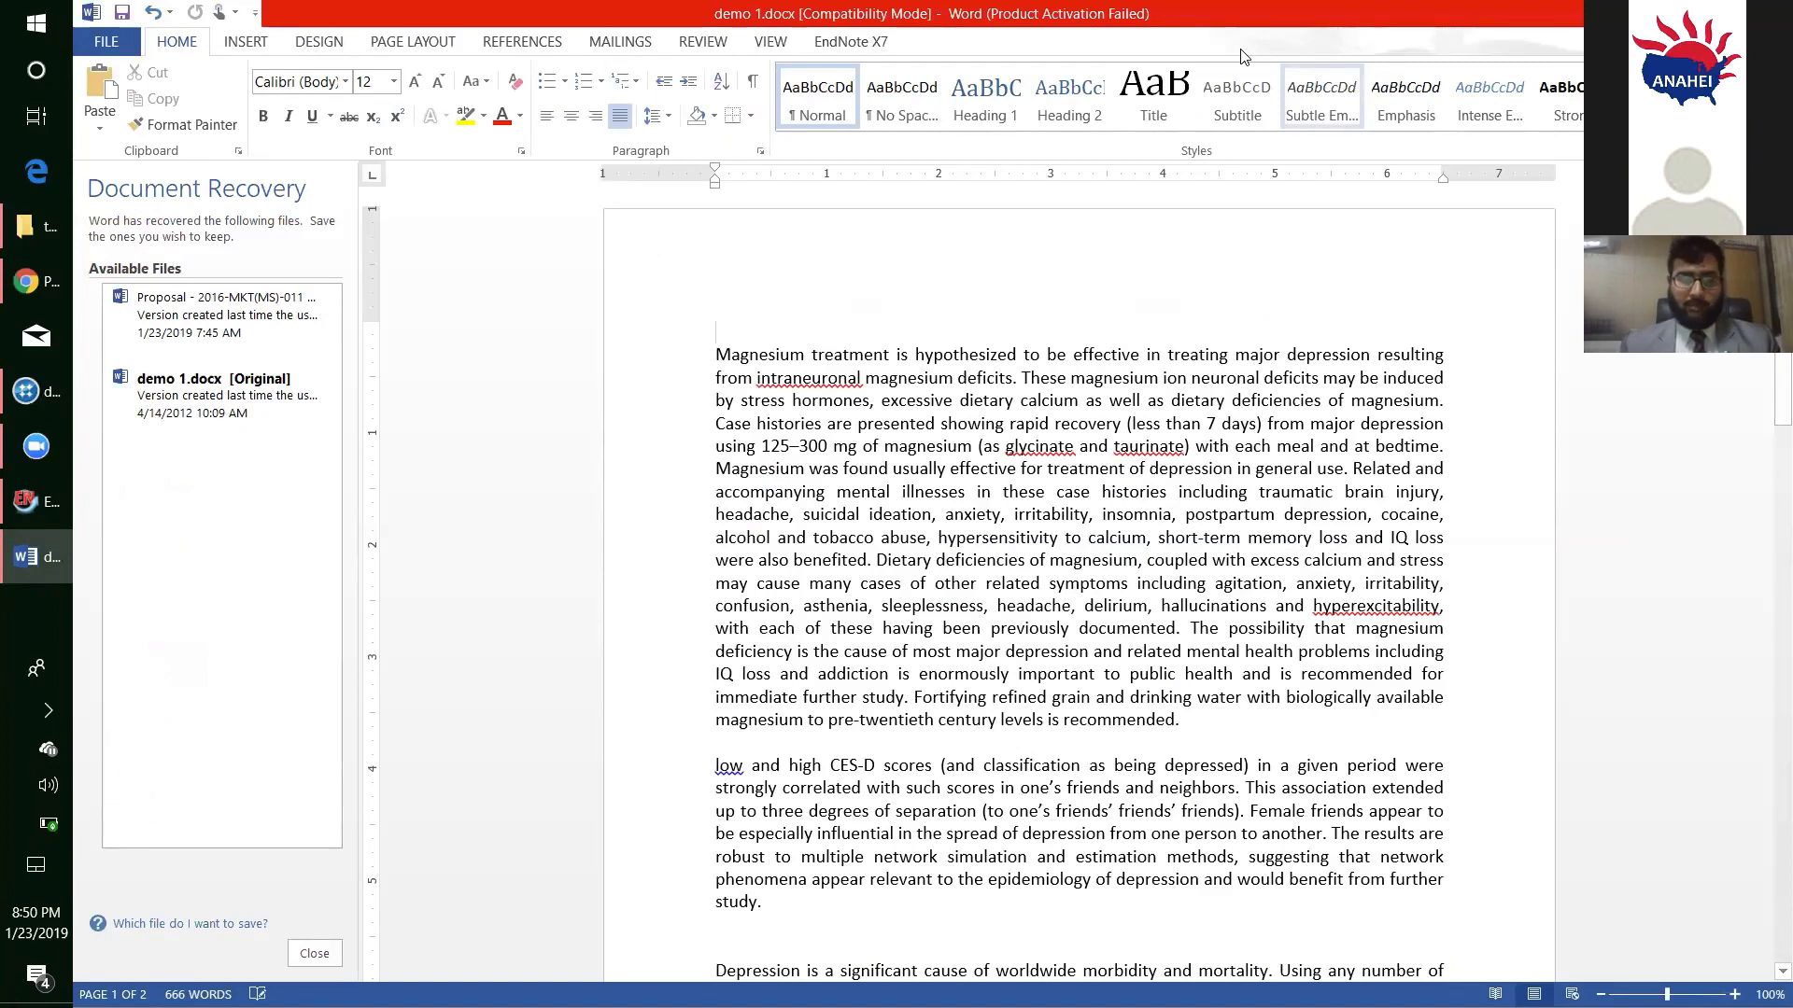
key(alt+Tab)
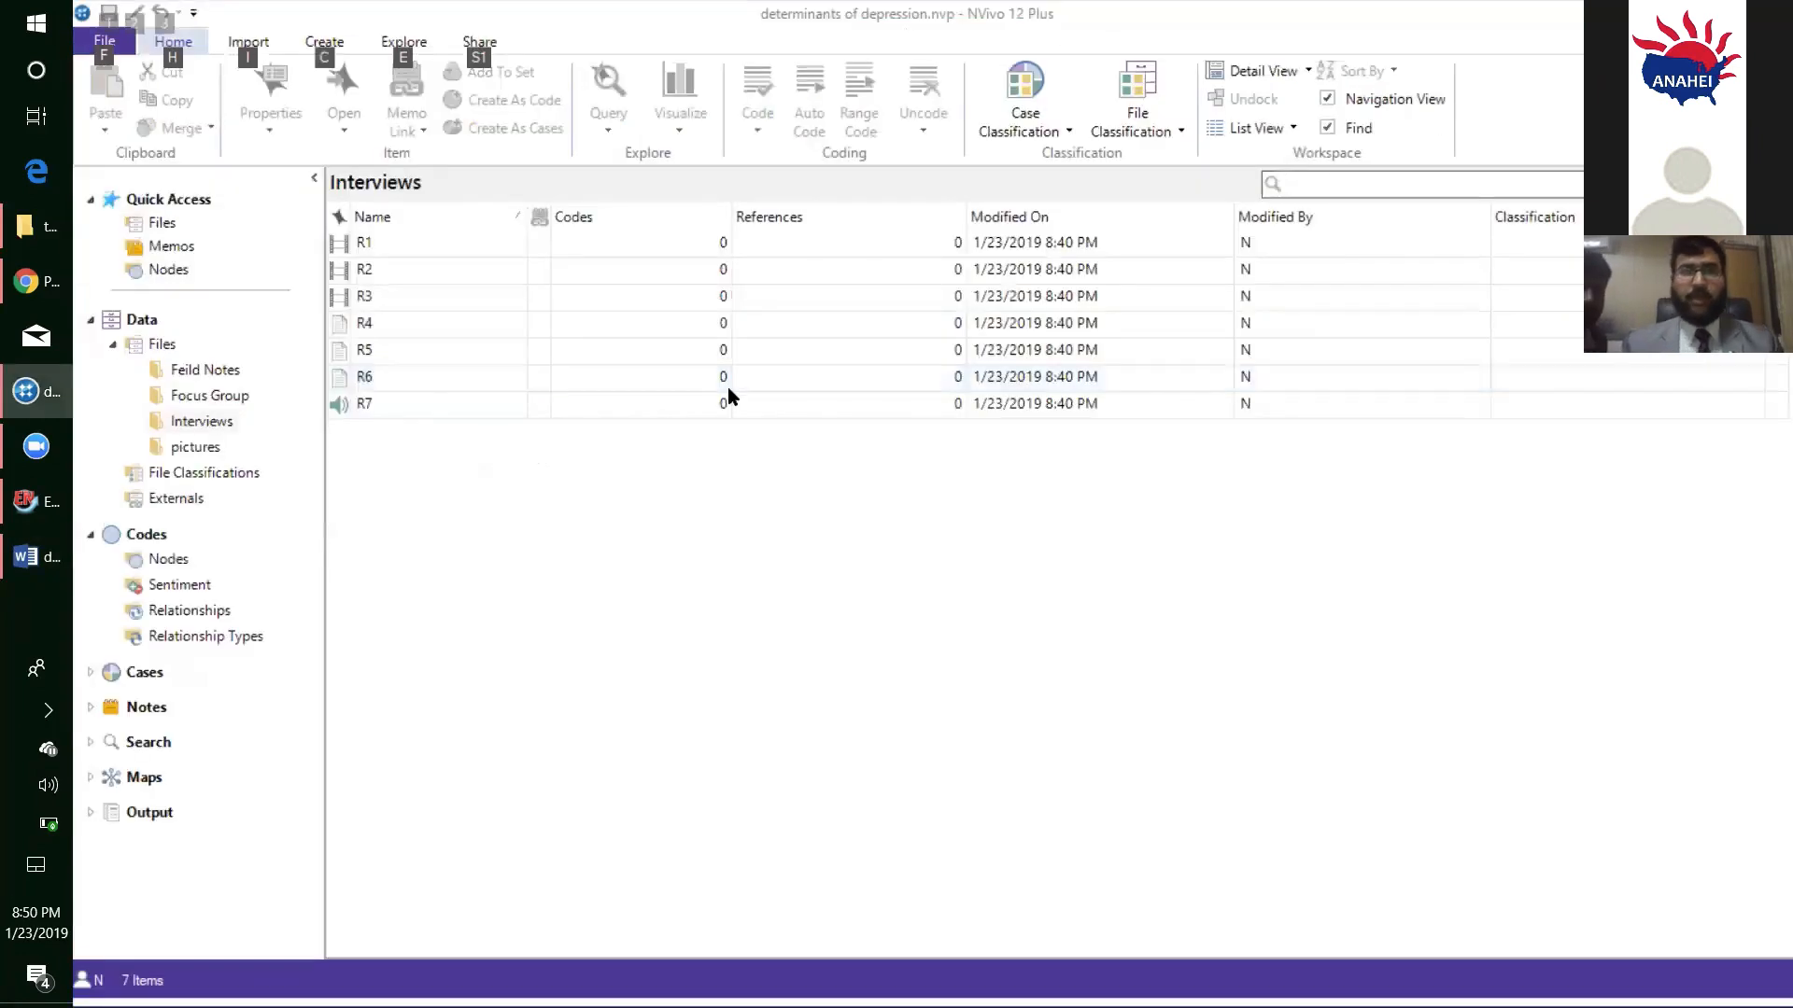
click(397, 271)
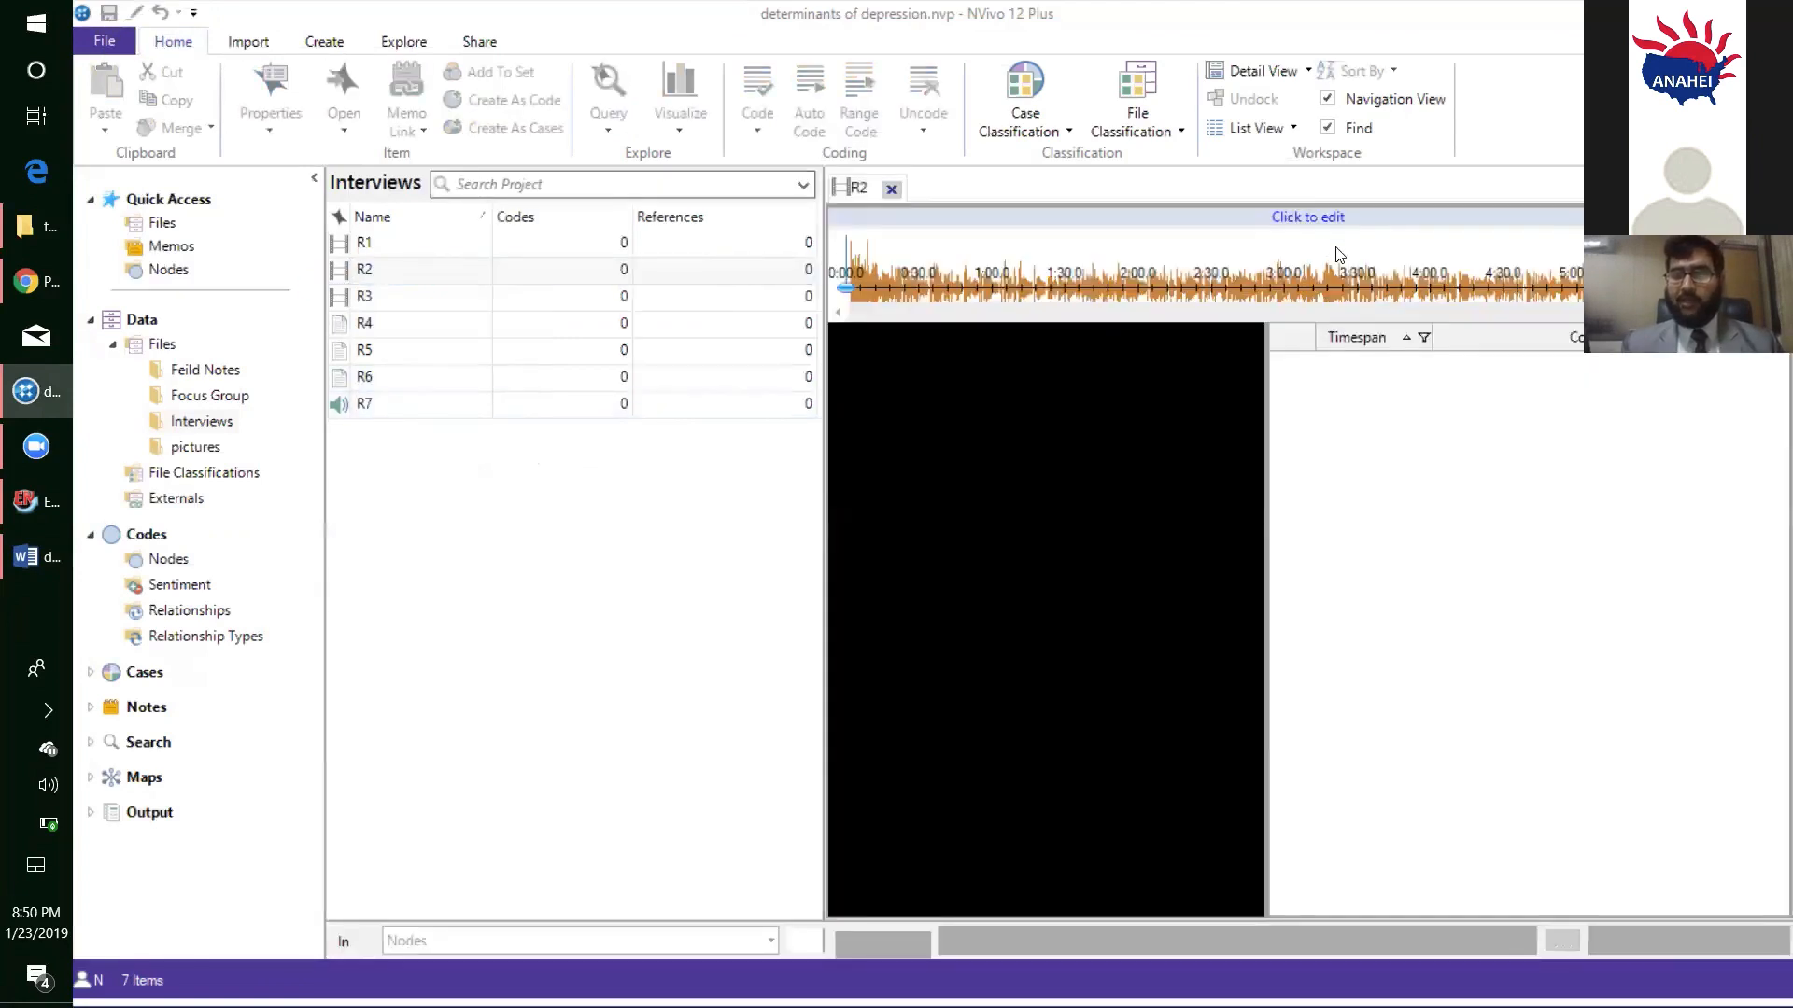
click(1313, 223)
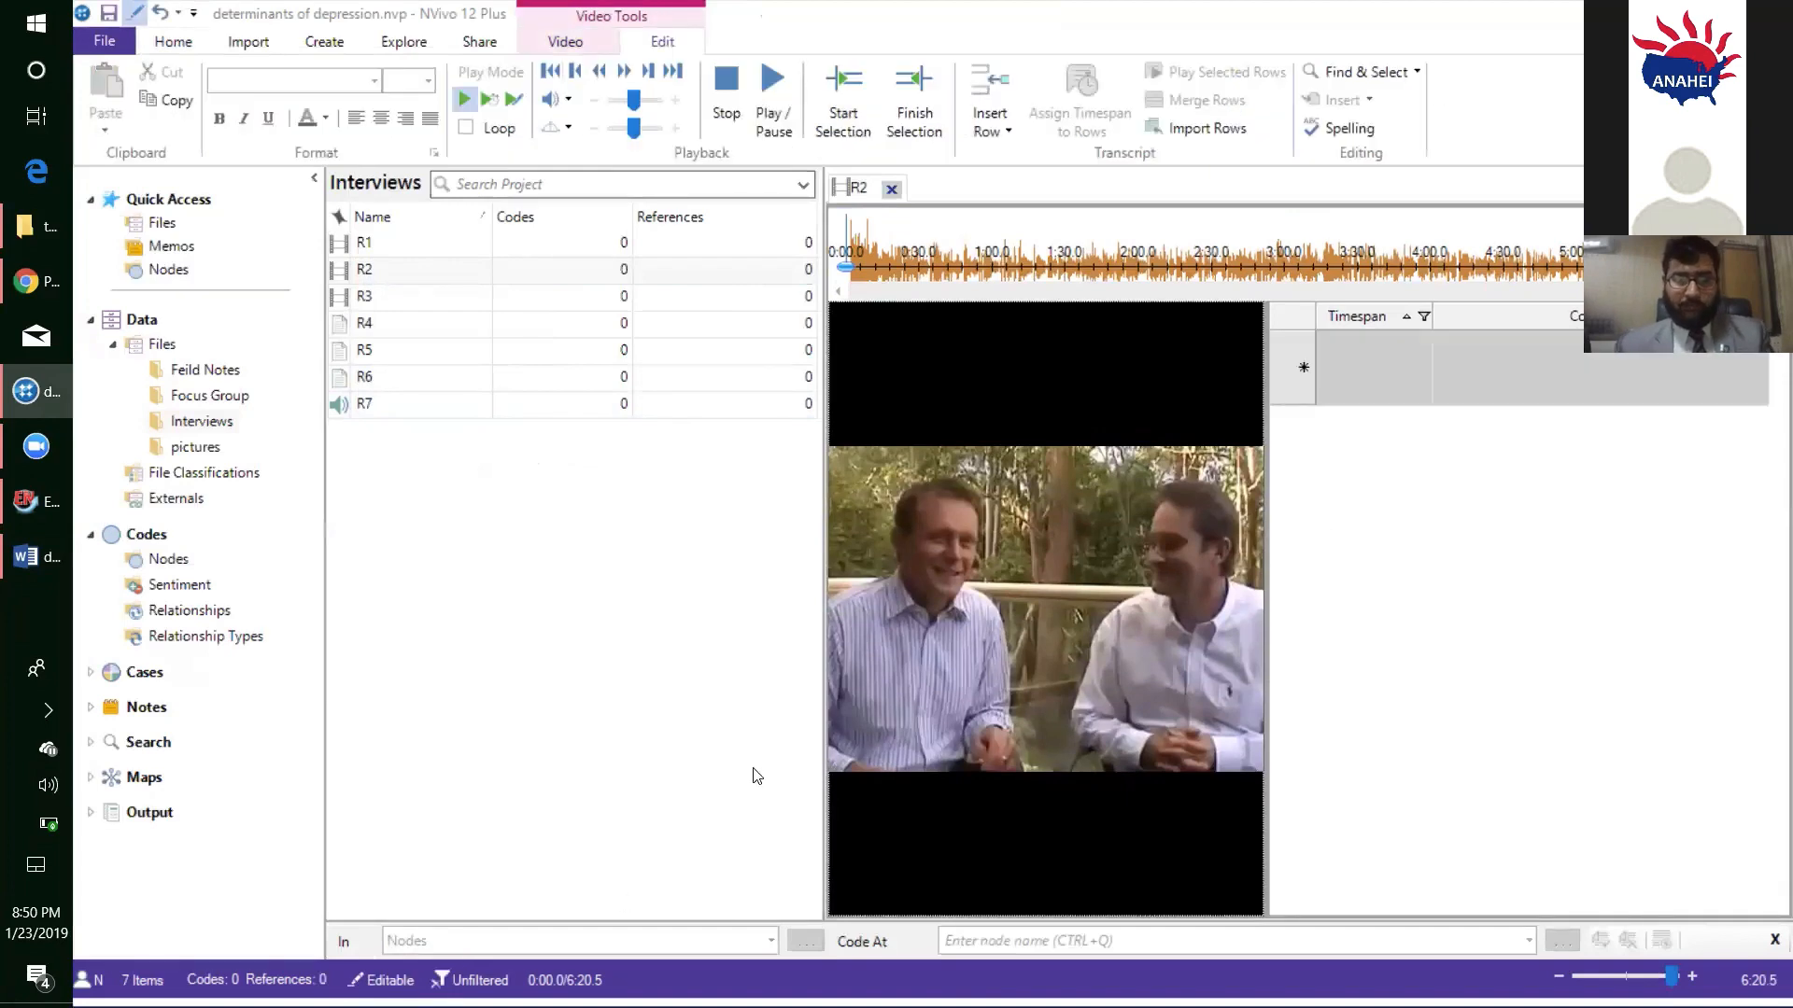
- Switch to demo 1.docx in Word, cut the paragraph starting "Magnesium treatment is hypothesized", and move the Word window out of the way
key(alt+Tab)
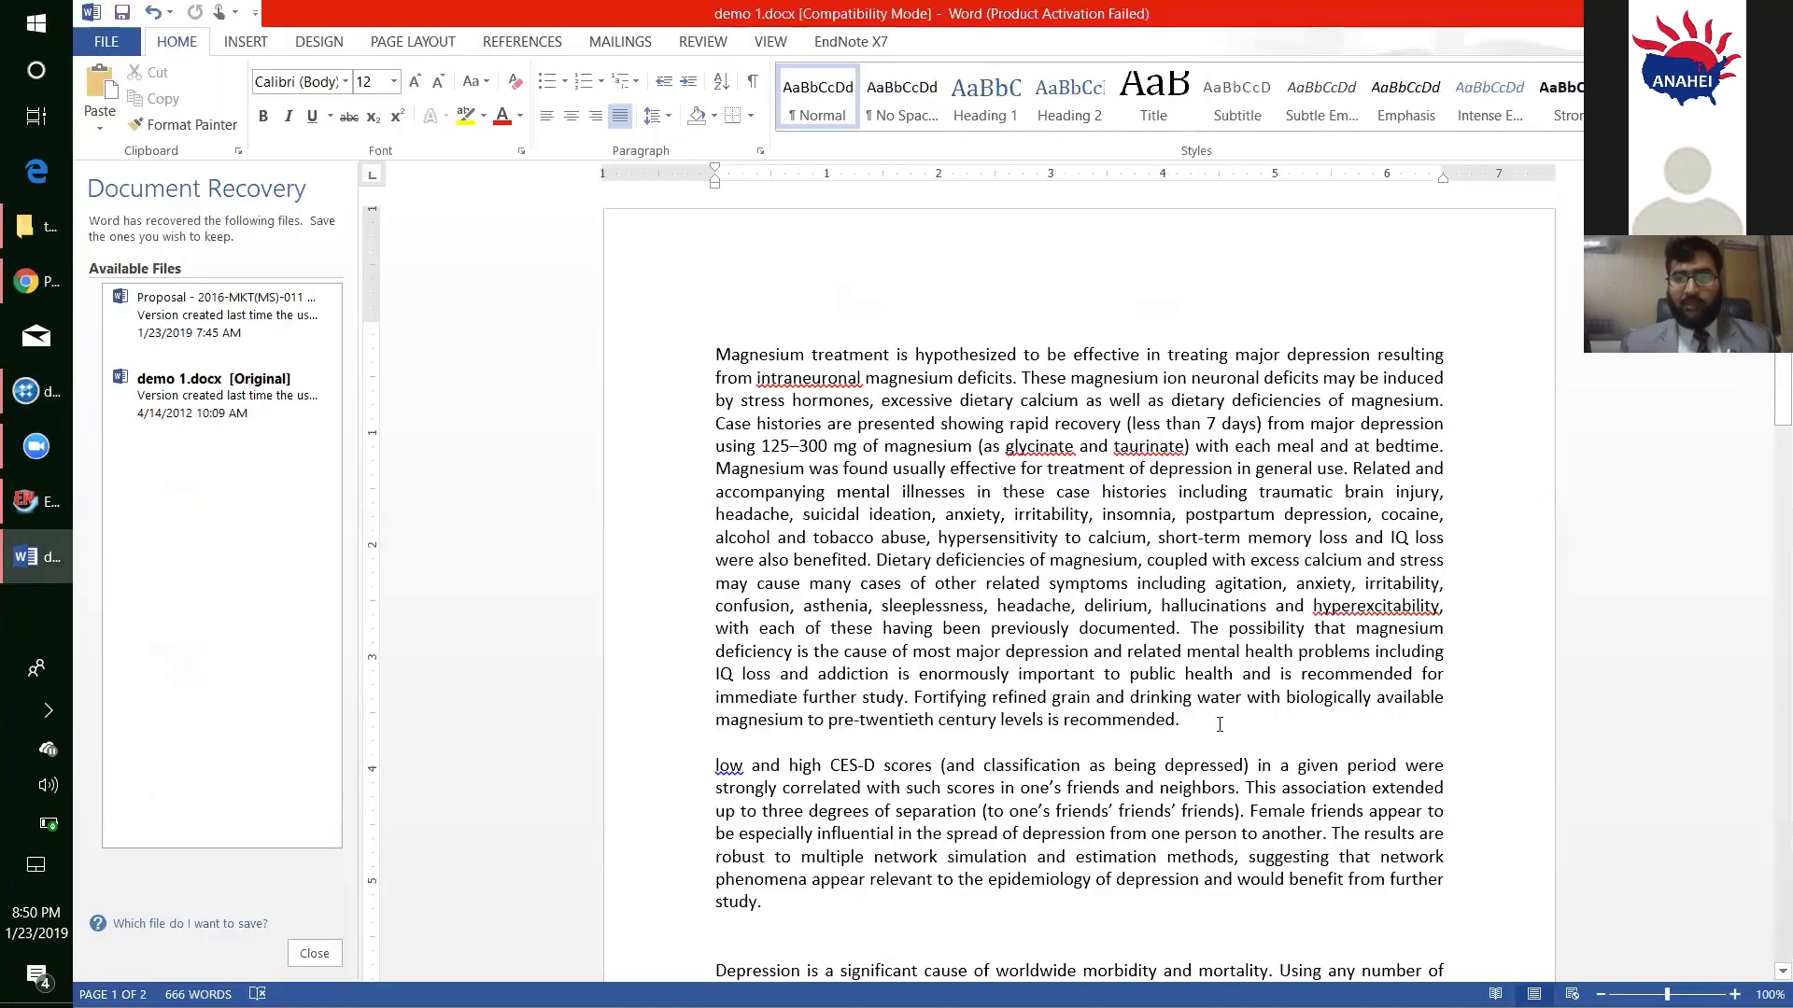
drag(871, 431, 689, 351)
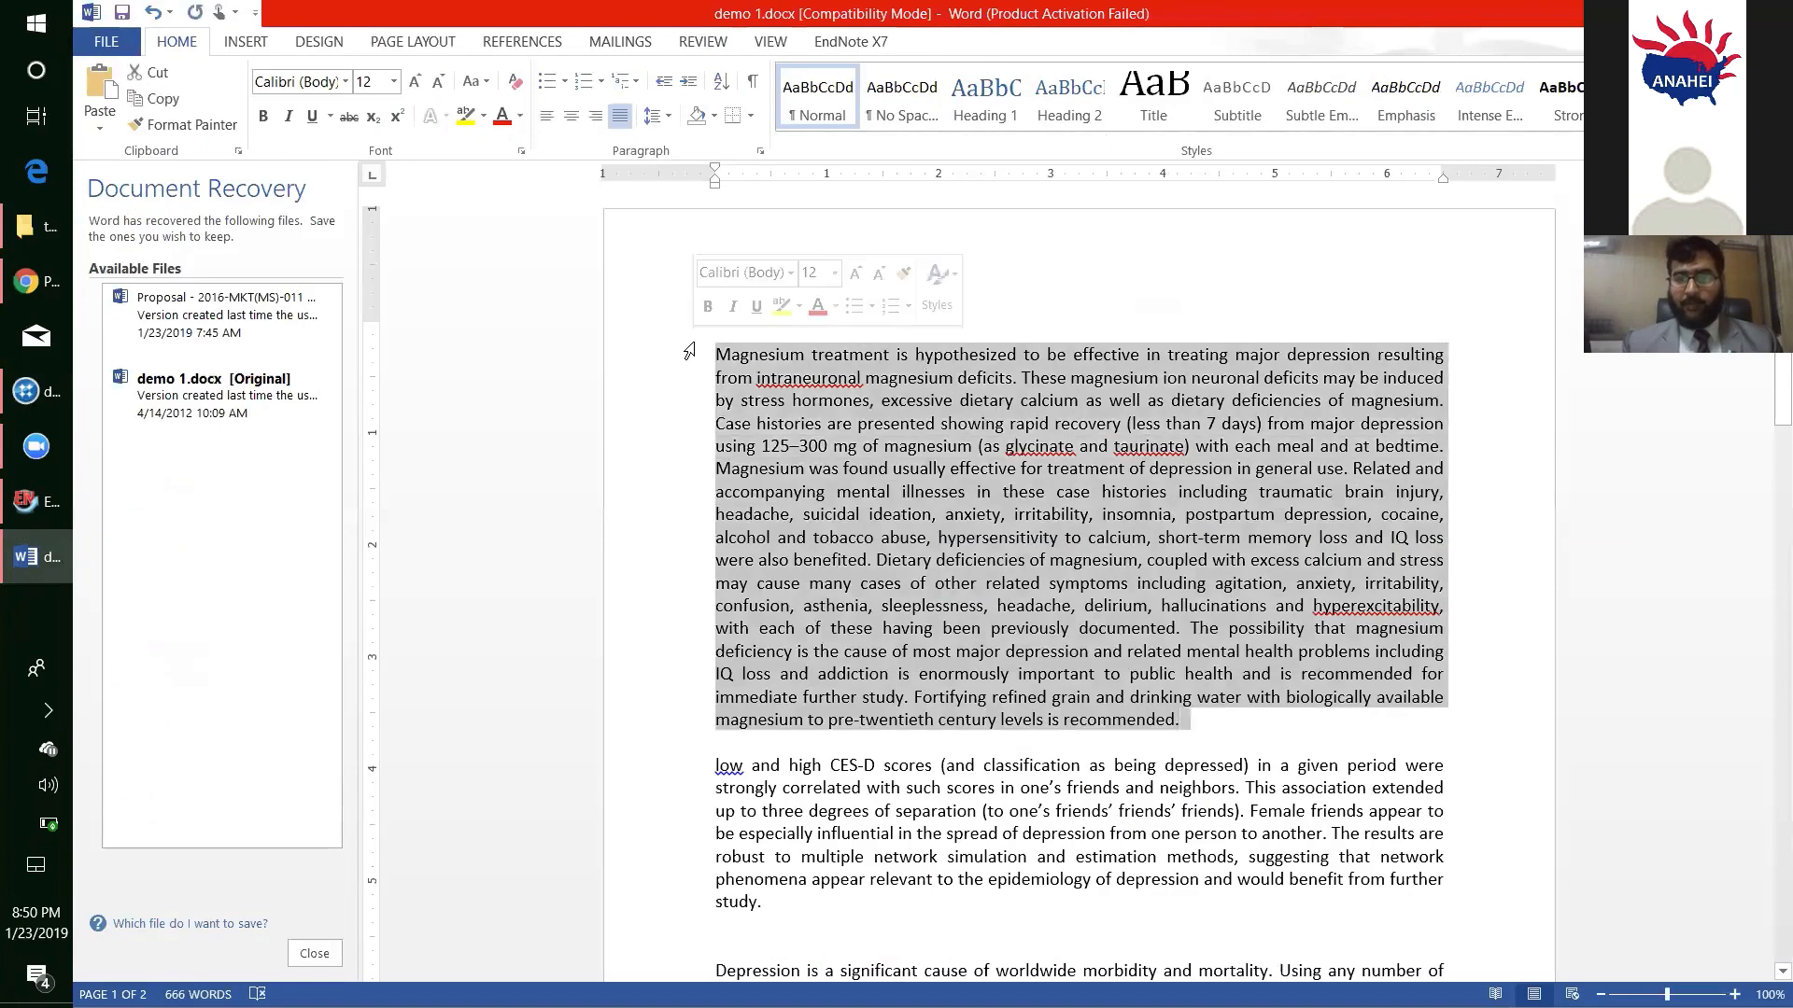
key(Delete)
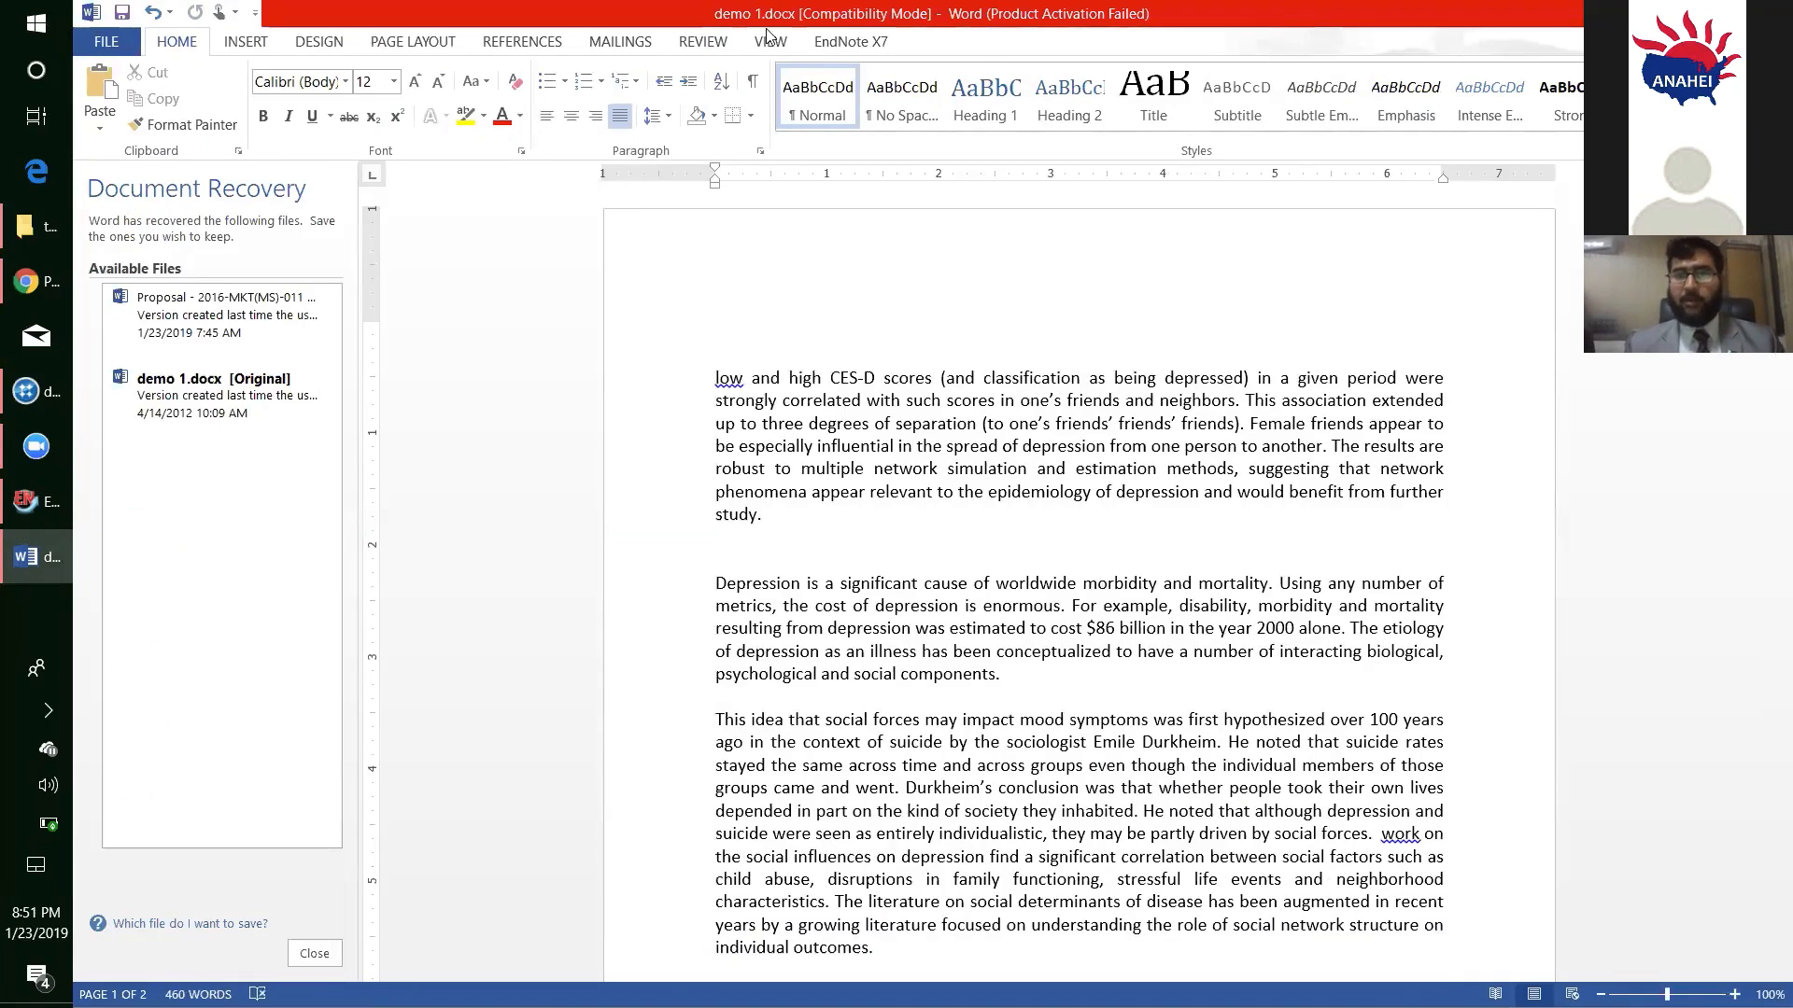
key(super+Down)
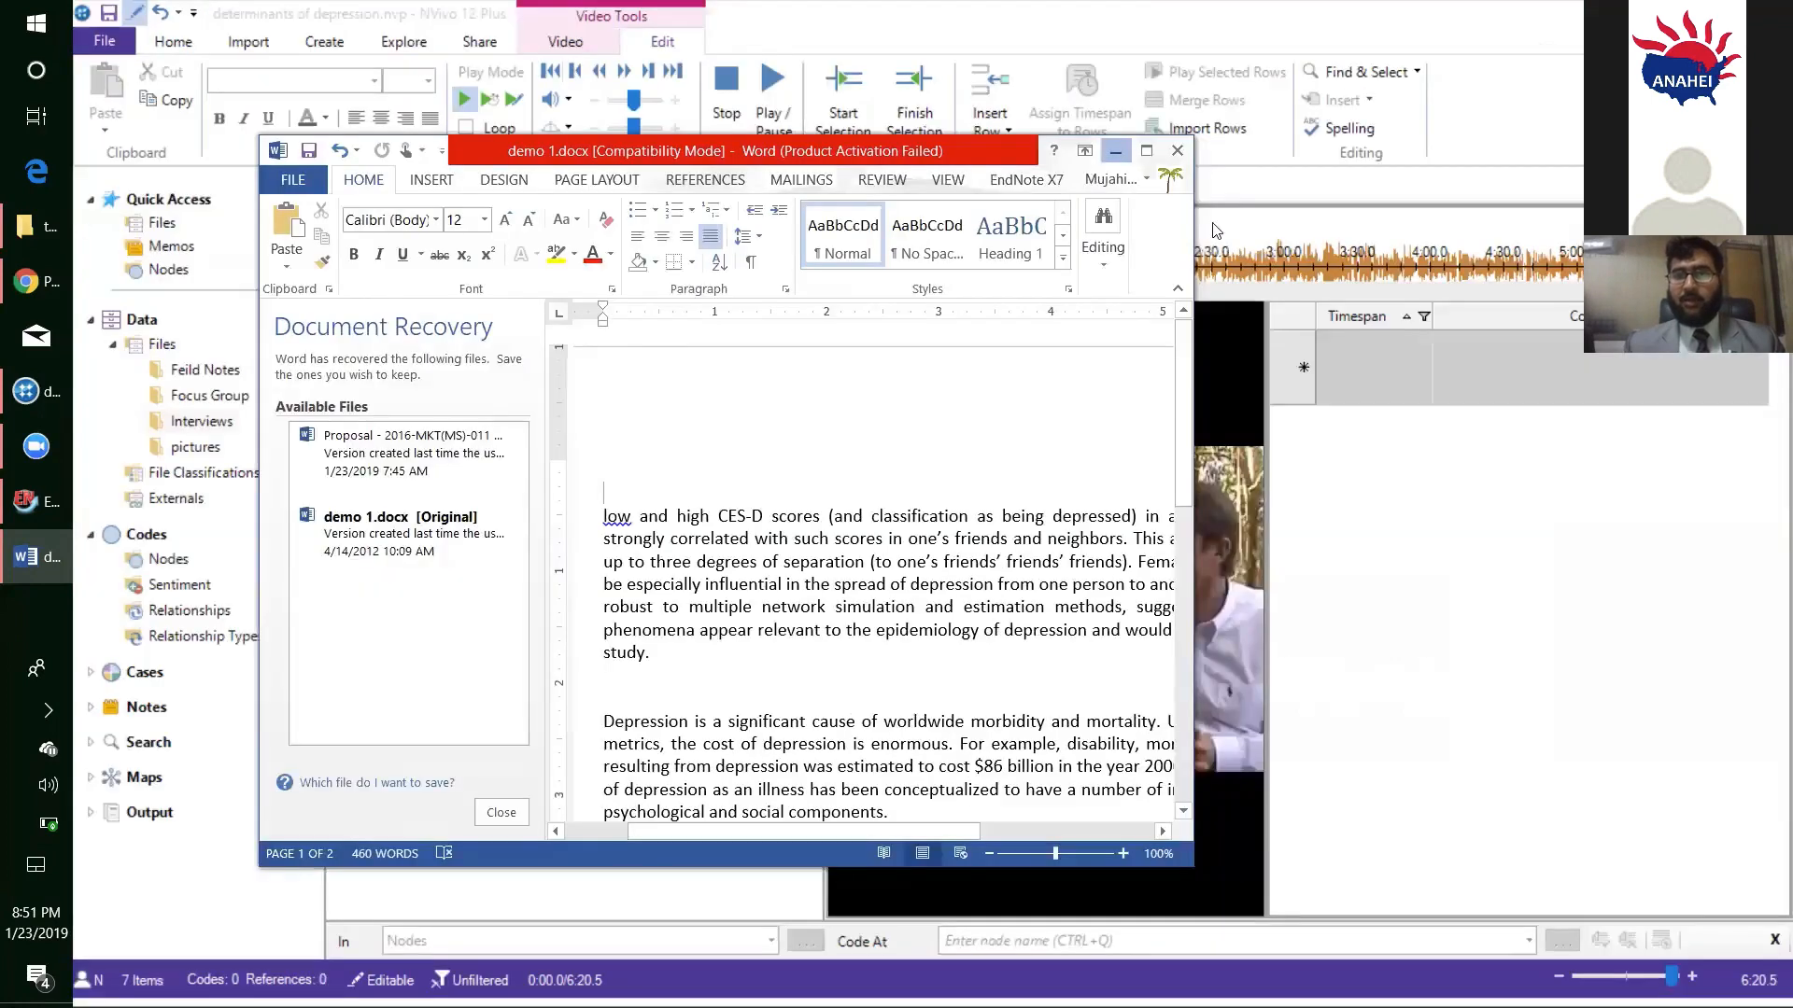
- Paste the magnesium treatment paragraph into the content of R2's first transcript row in NVivo and close the R2 video
click(1474, 364)
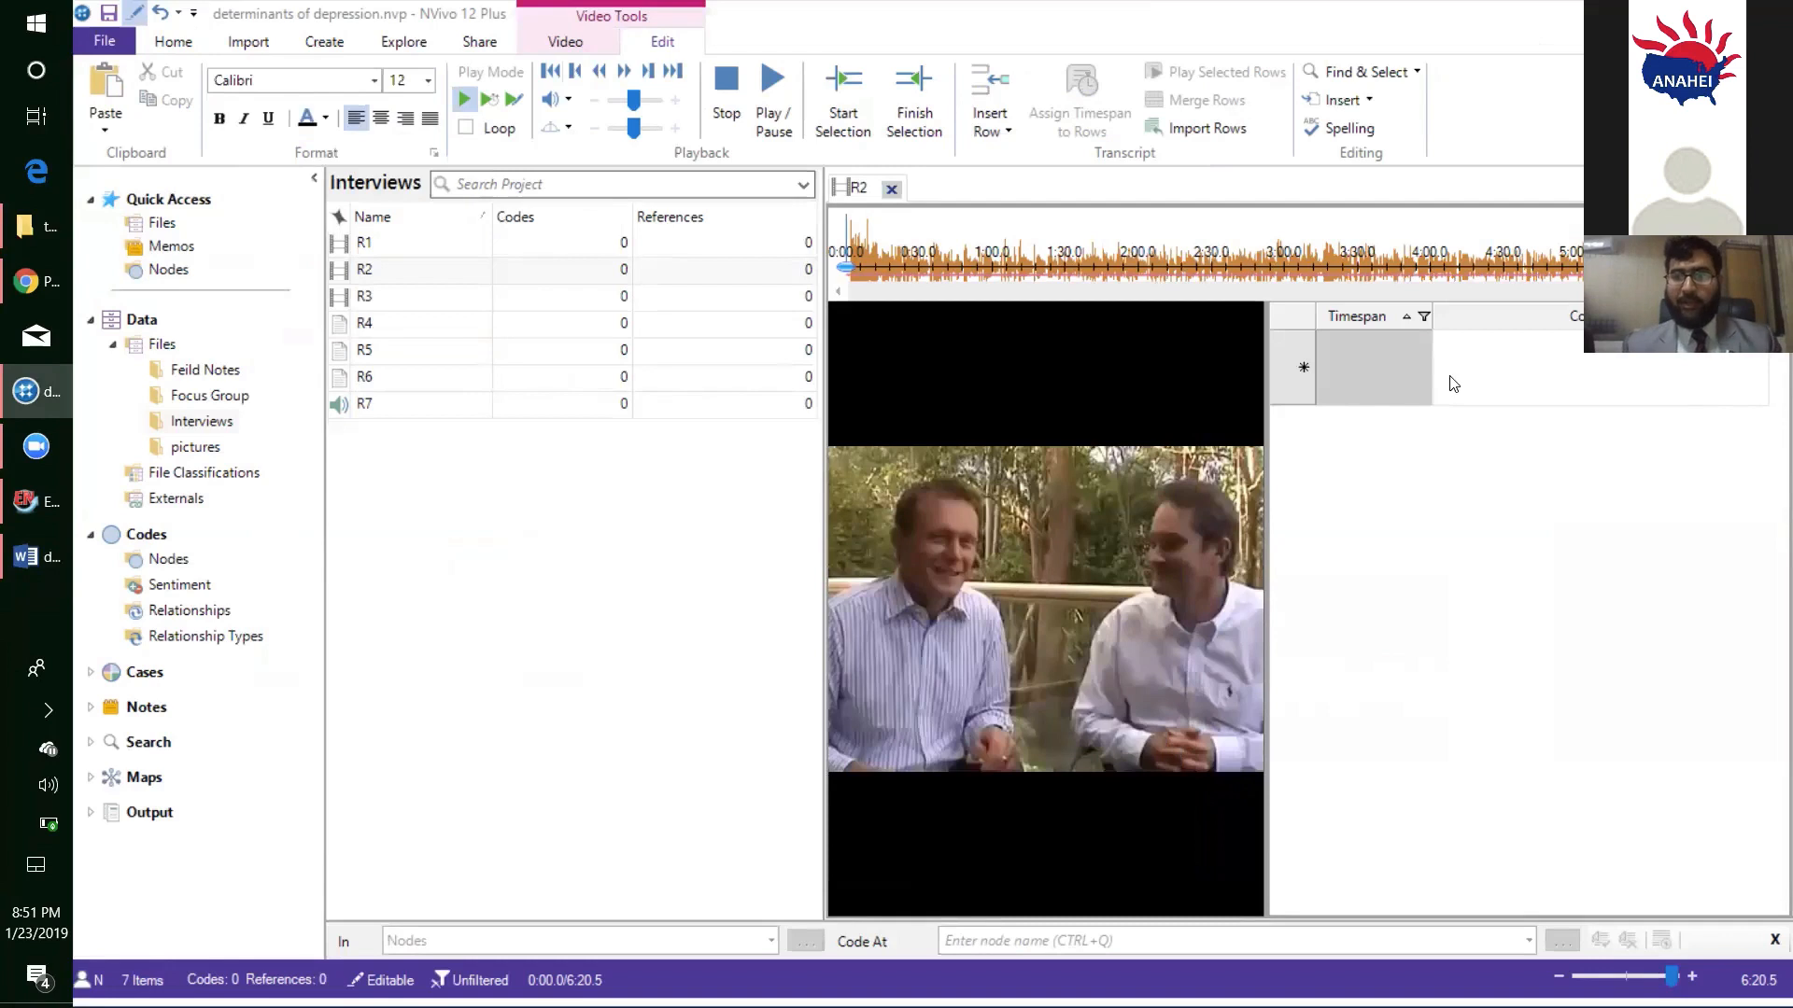
key(ctrl+v)
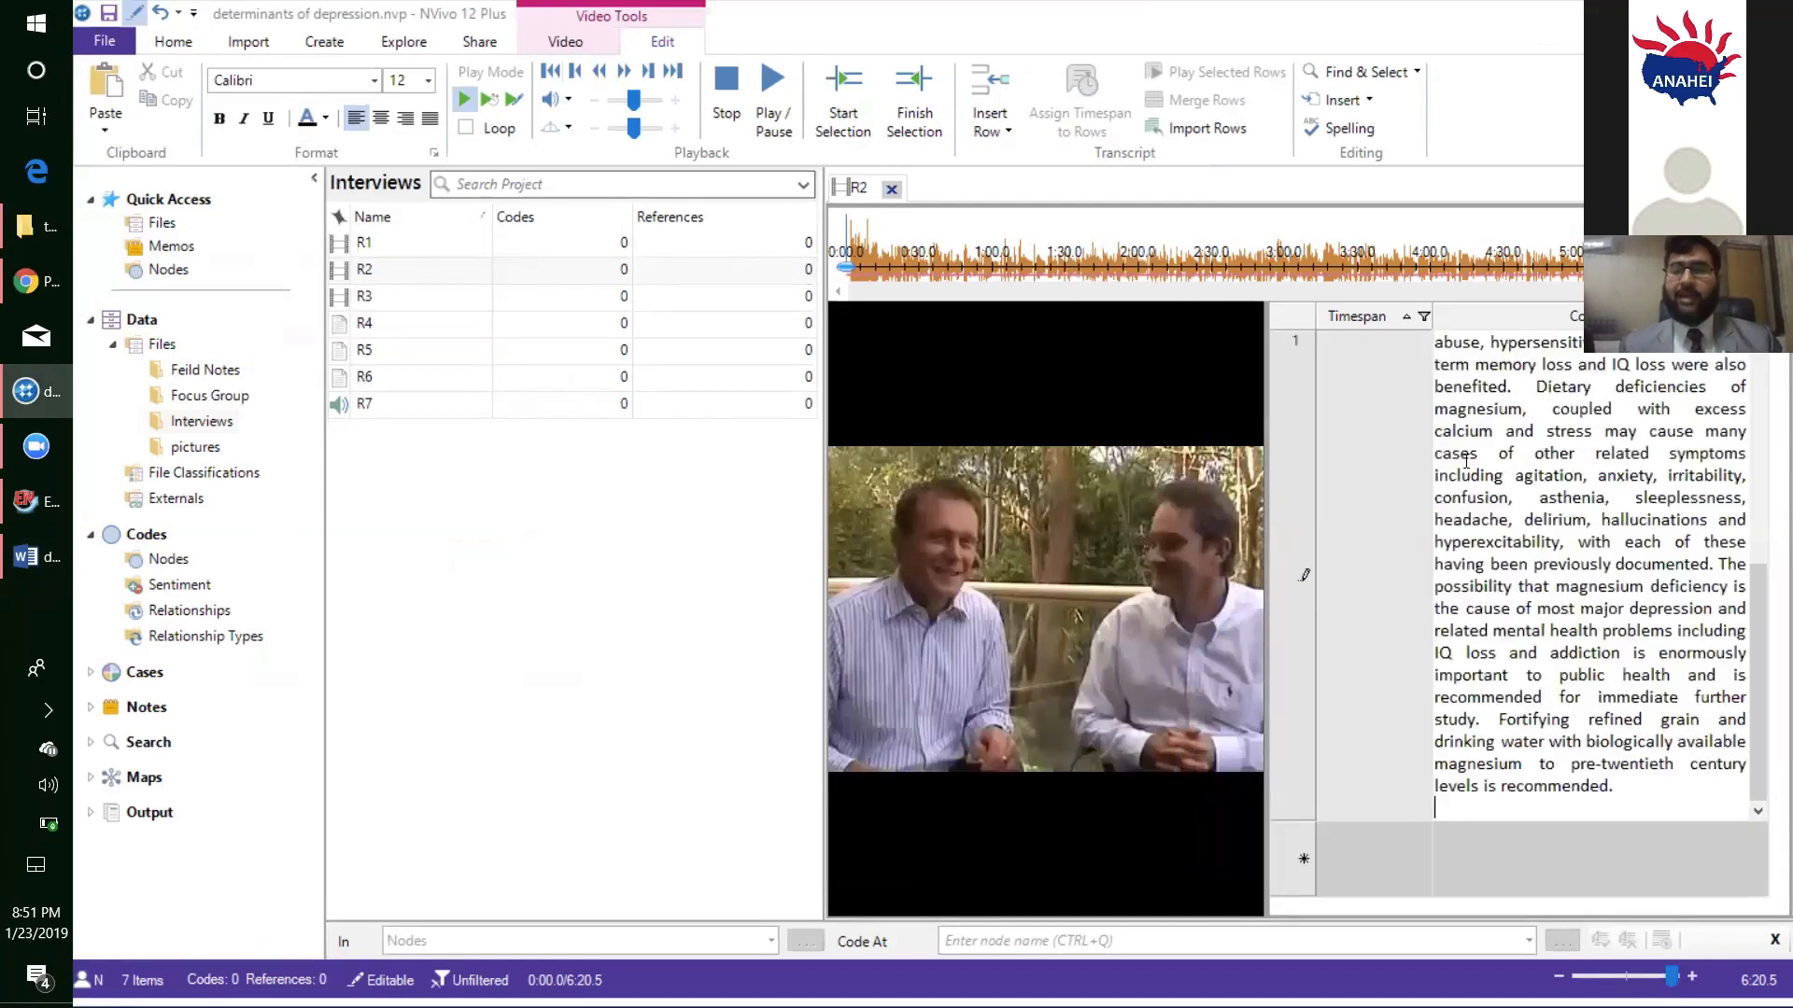
click(892, 189)
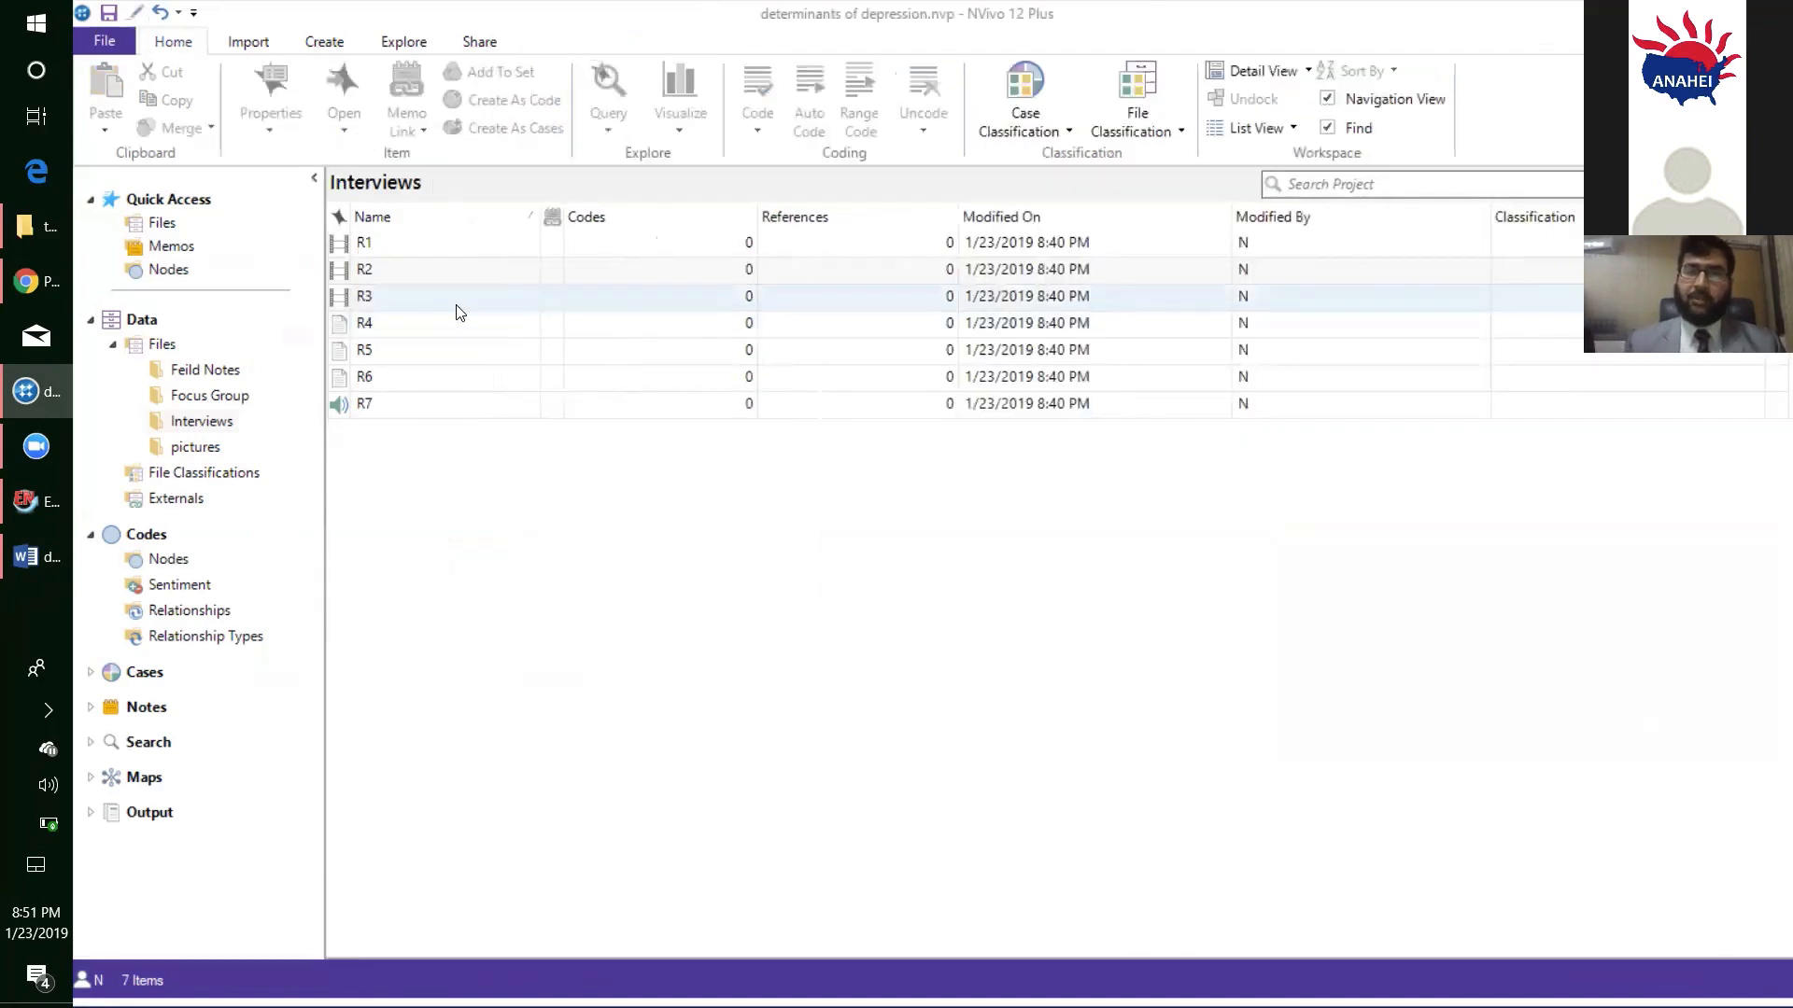
- Open the R3 video from the Interviews folder, make its transcript editable, and set the play mode to Transcribe
double_click(457, 311)
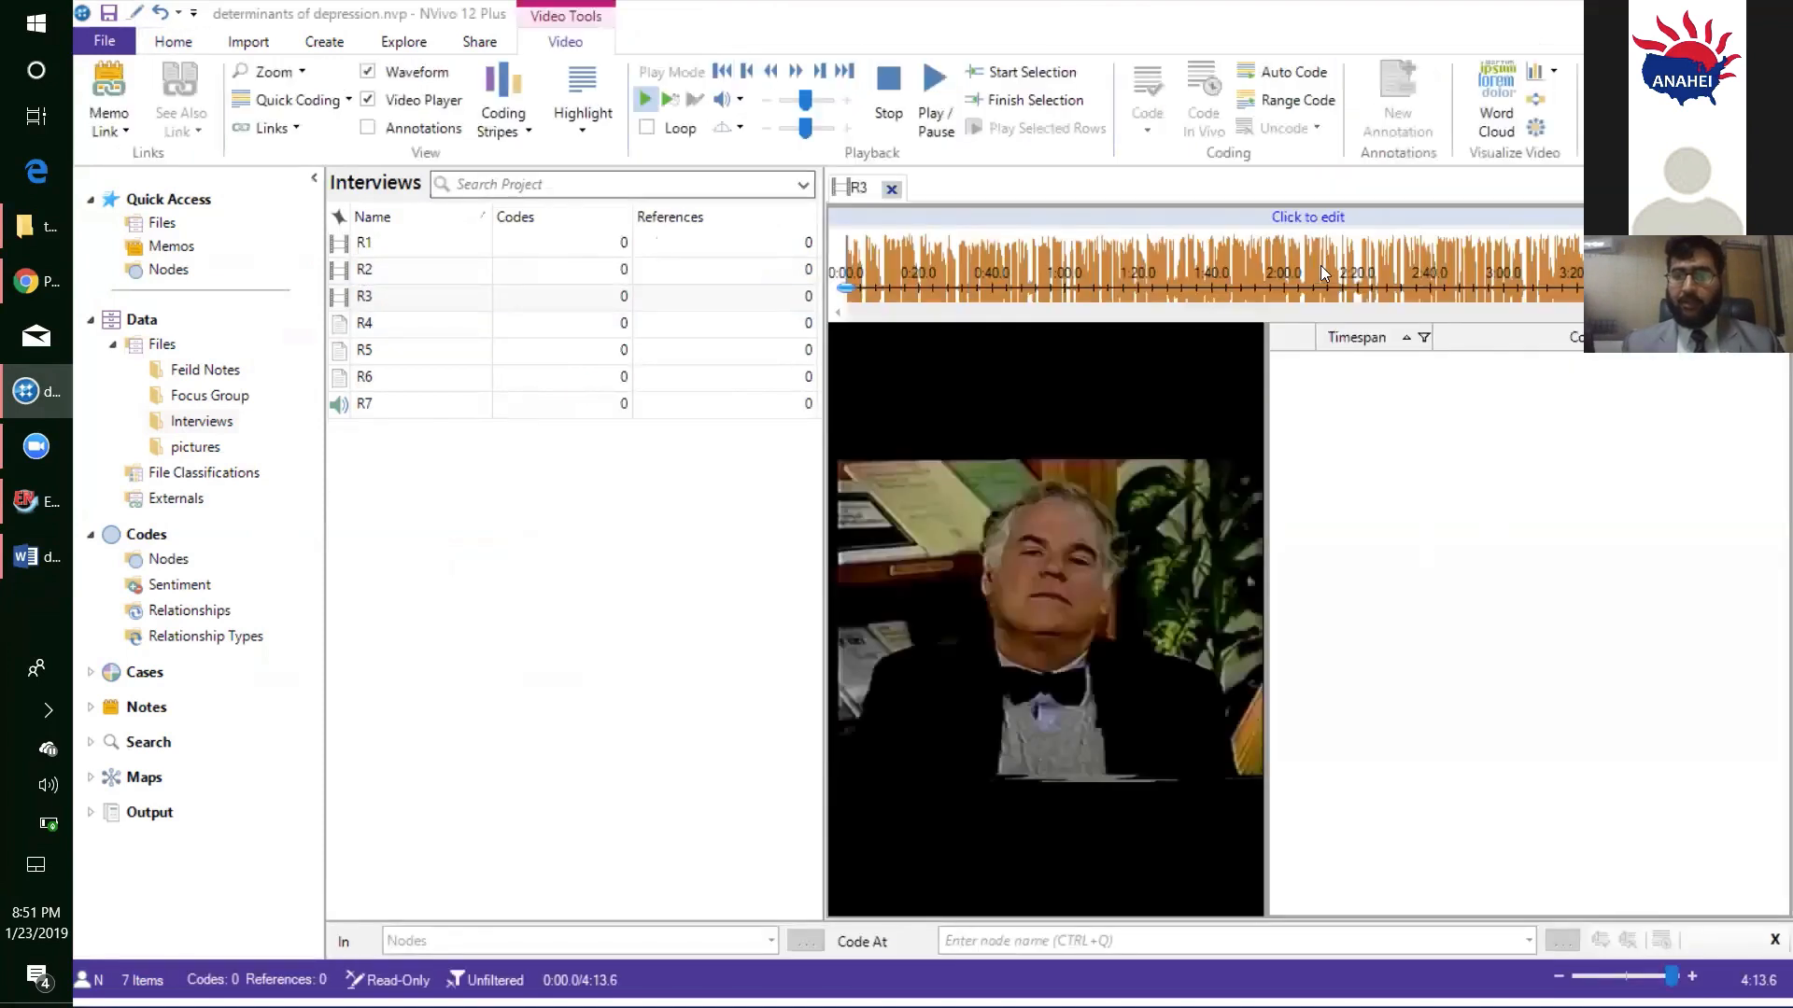
click(1314, 226)
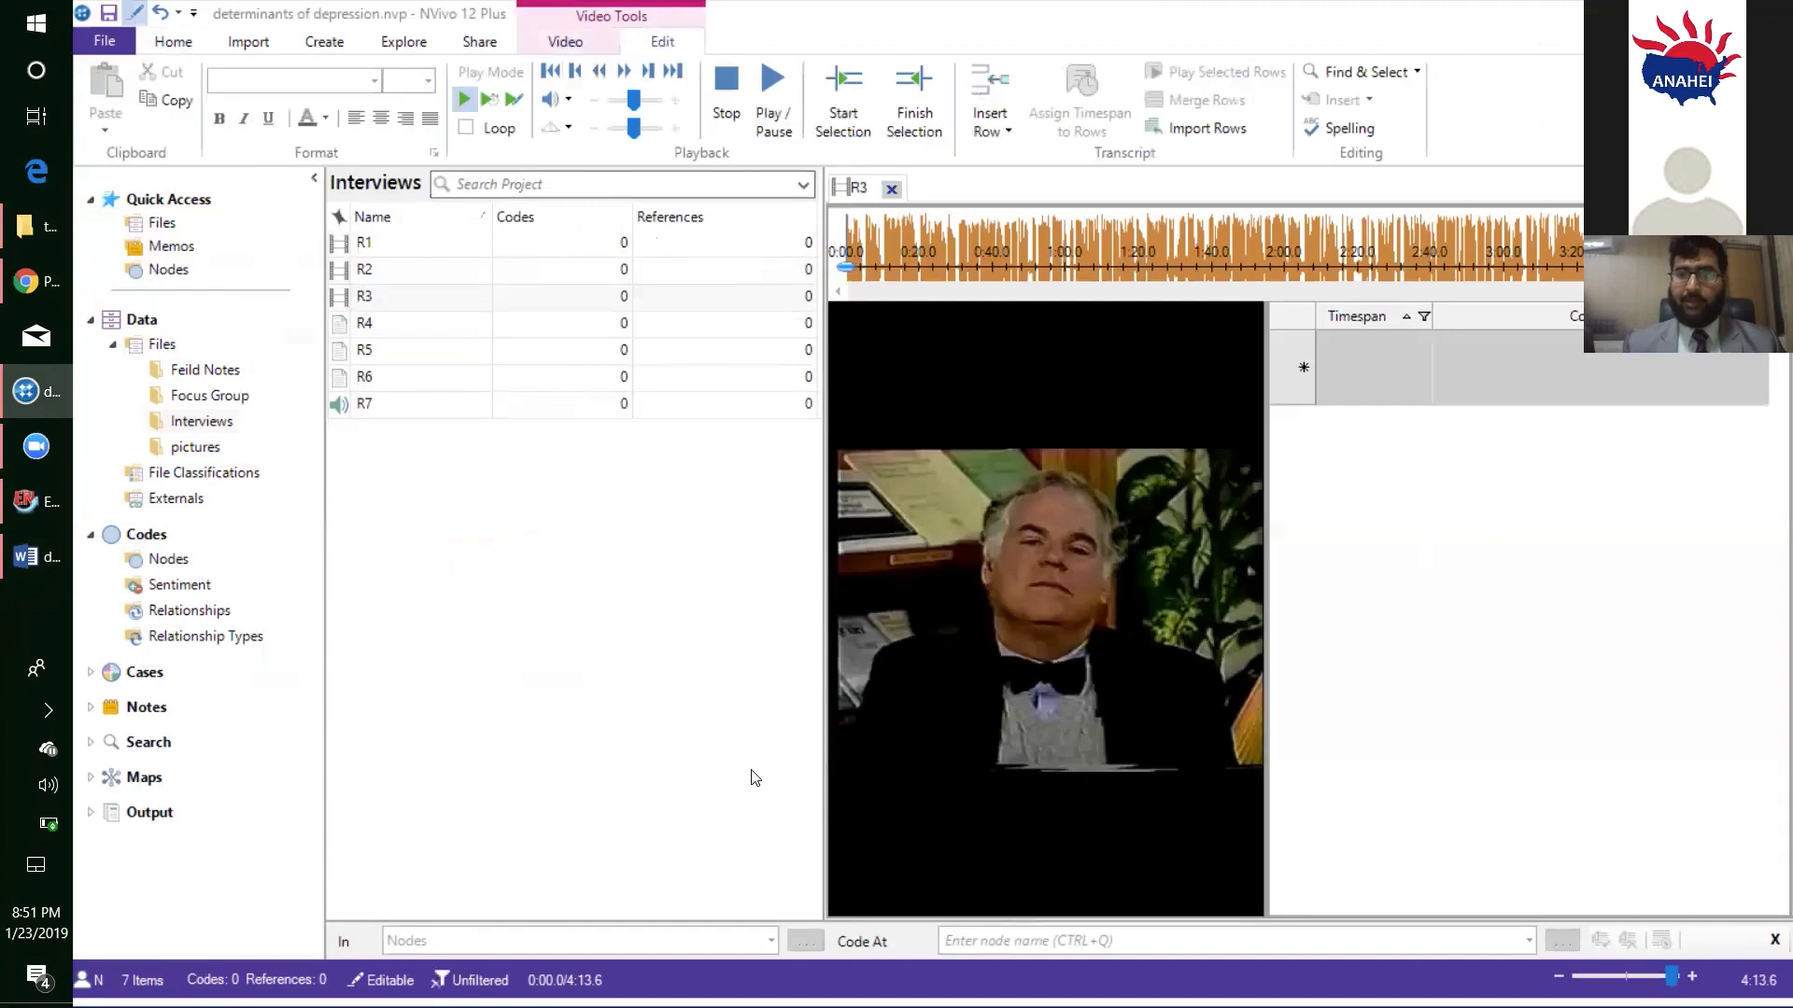
click(515, 98)
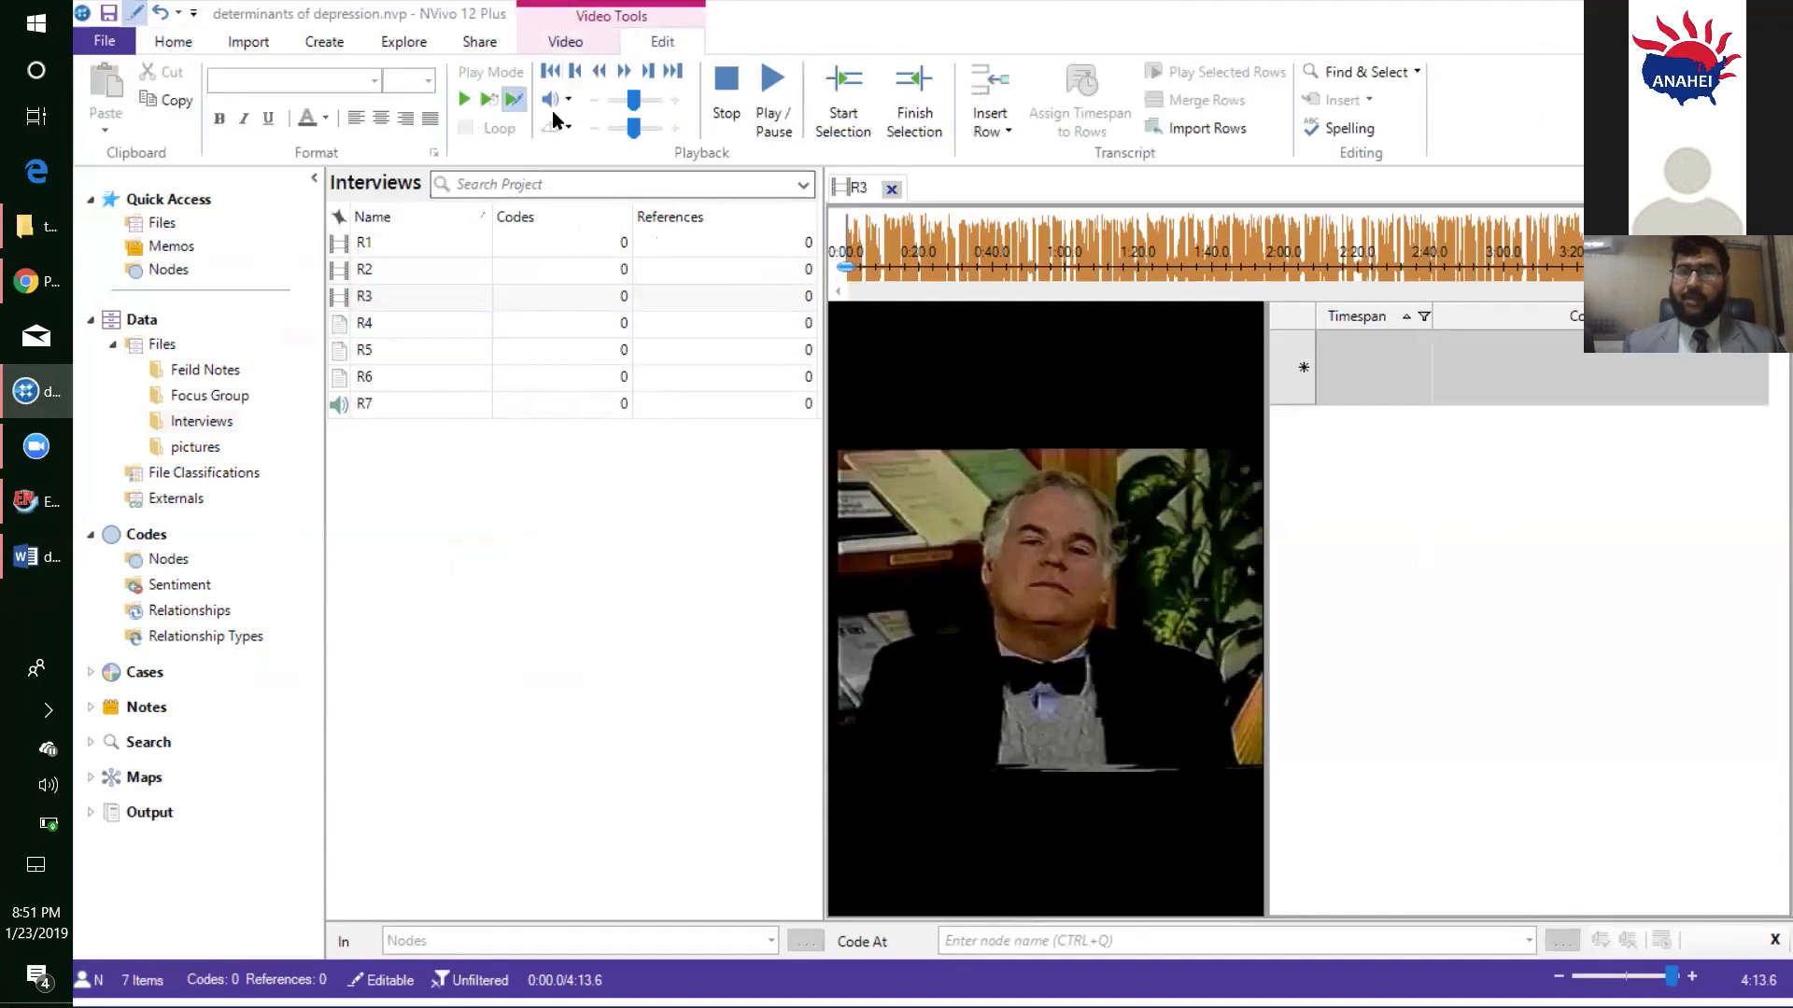
- Start playing R3, switch to demo 1.docx in Word, and cut the text from "low and high CES-D scores" through "individual outcomes."
click(772, 94)
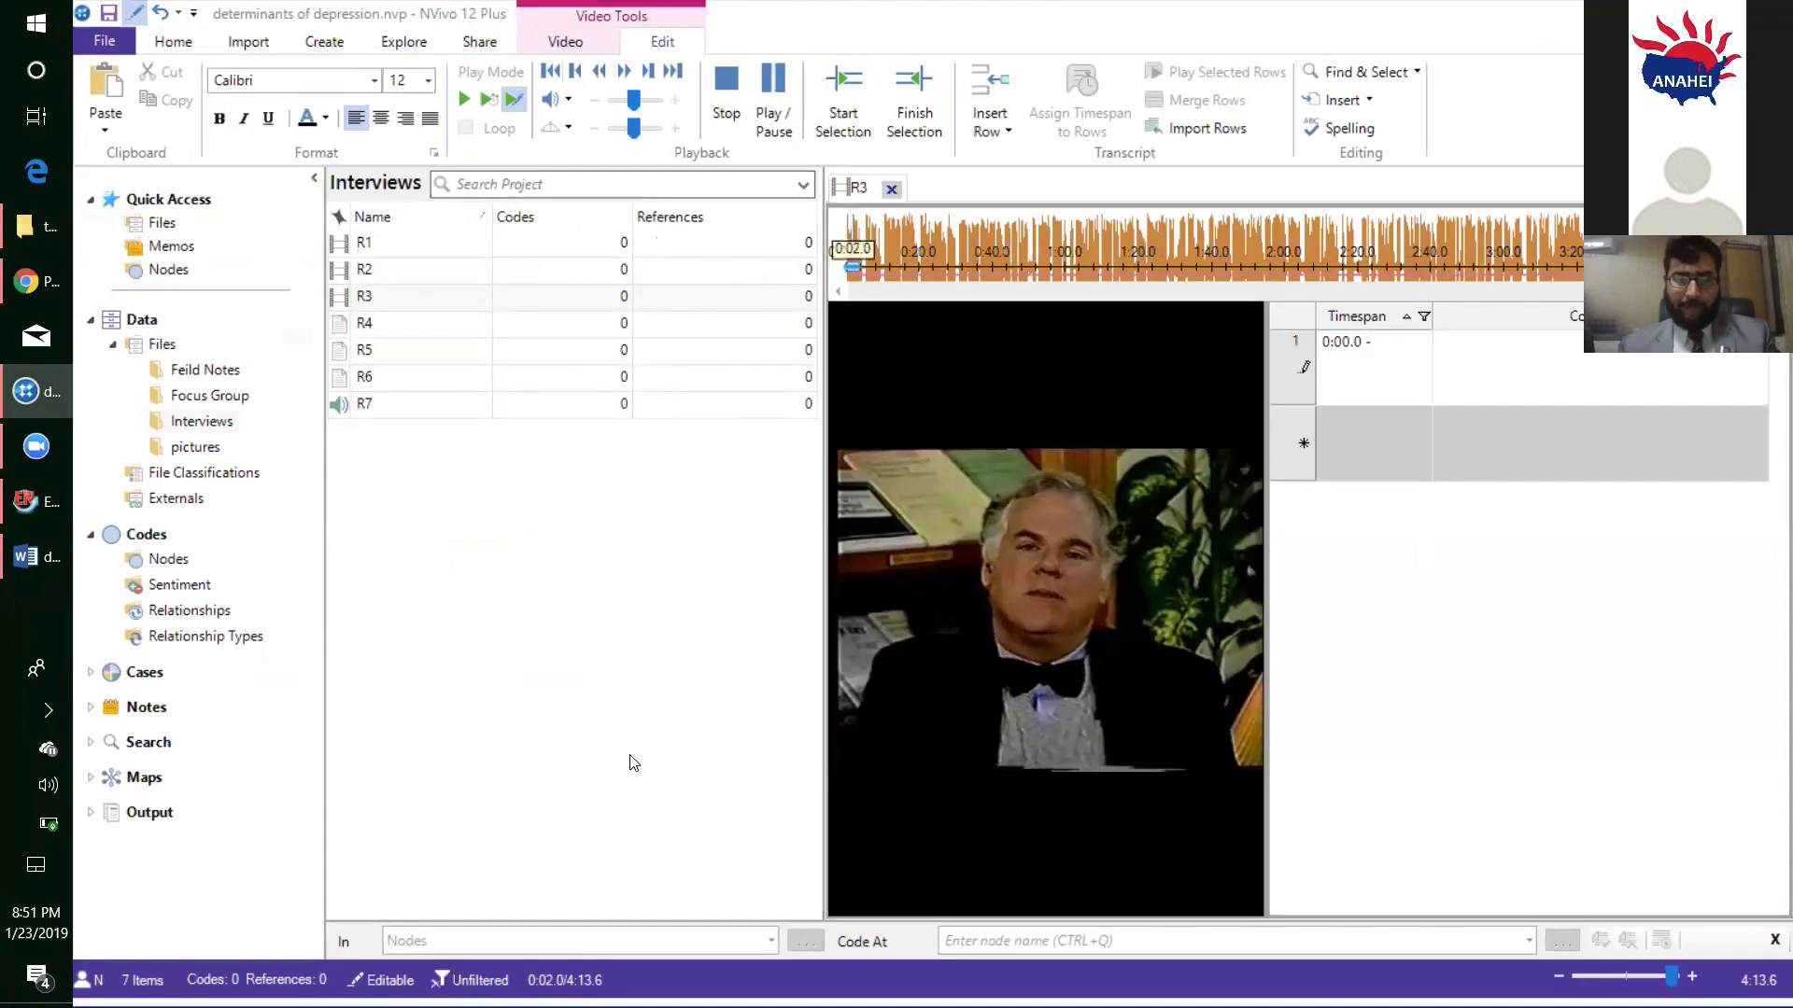
key(alt+Tab)
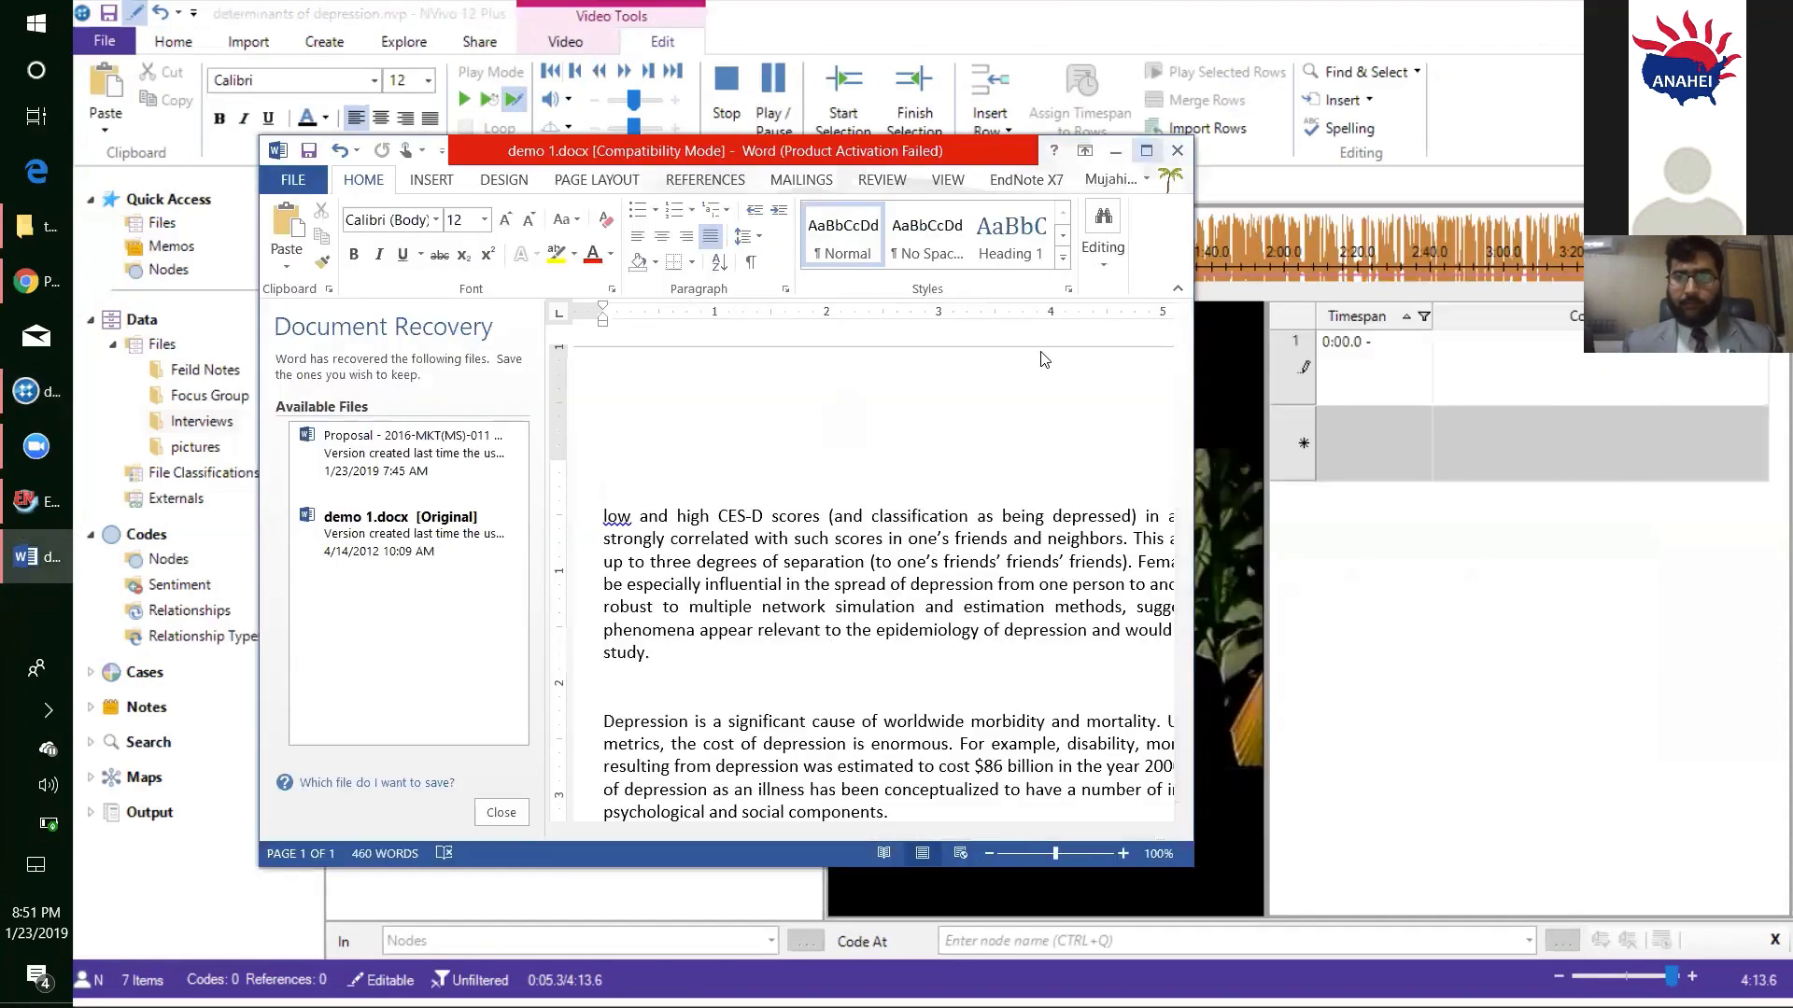
click(1141, 150)
drag(882, 949, 711, 354)
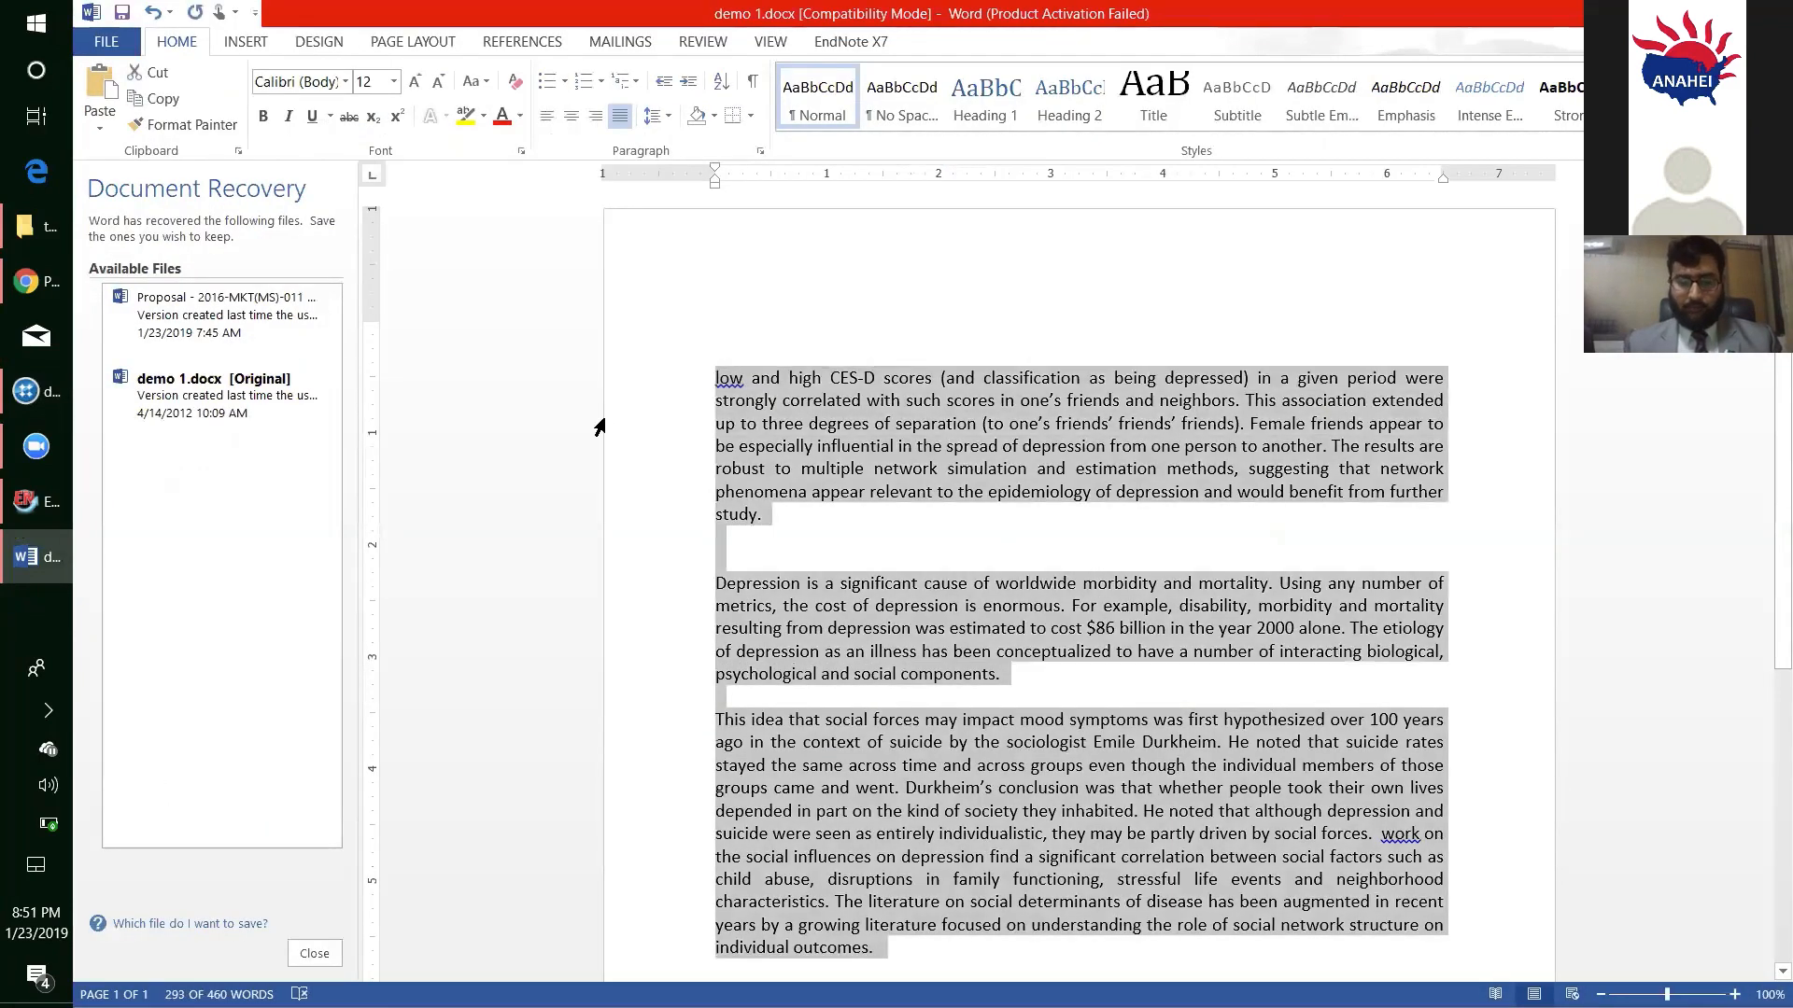
key(Delete)
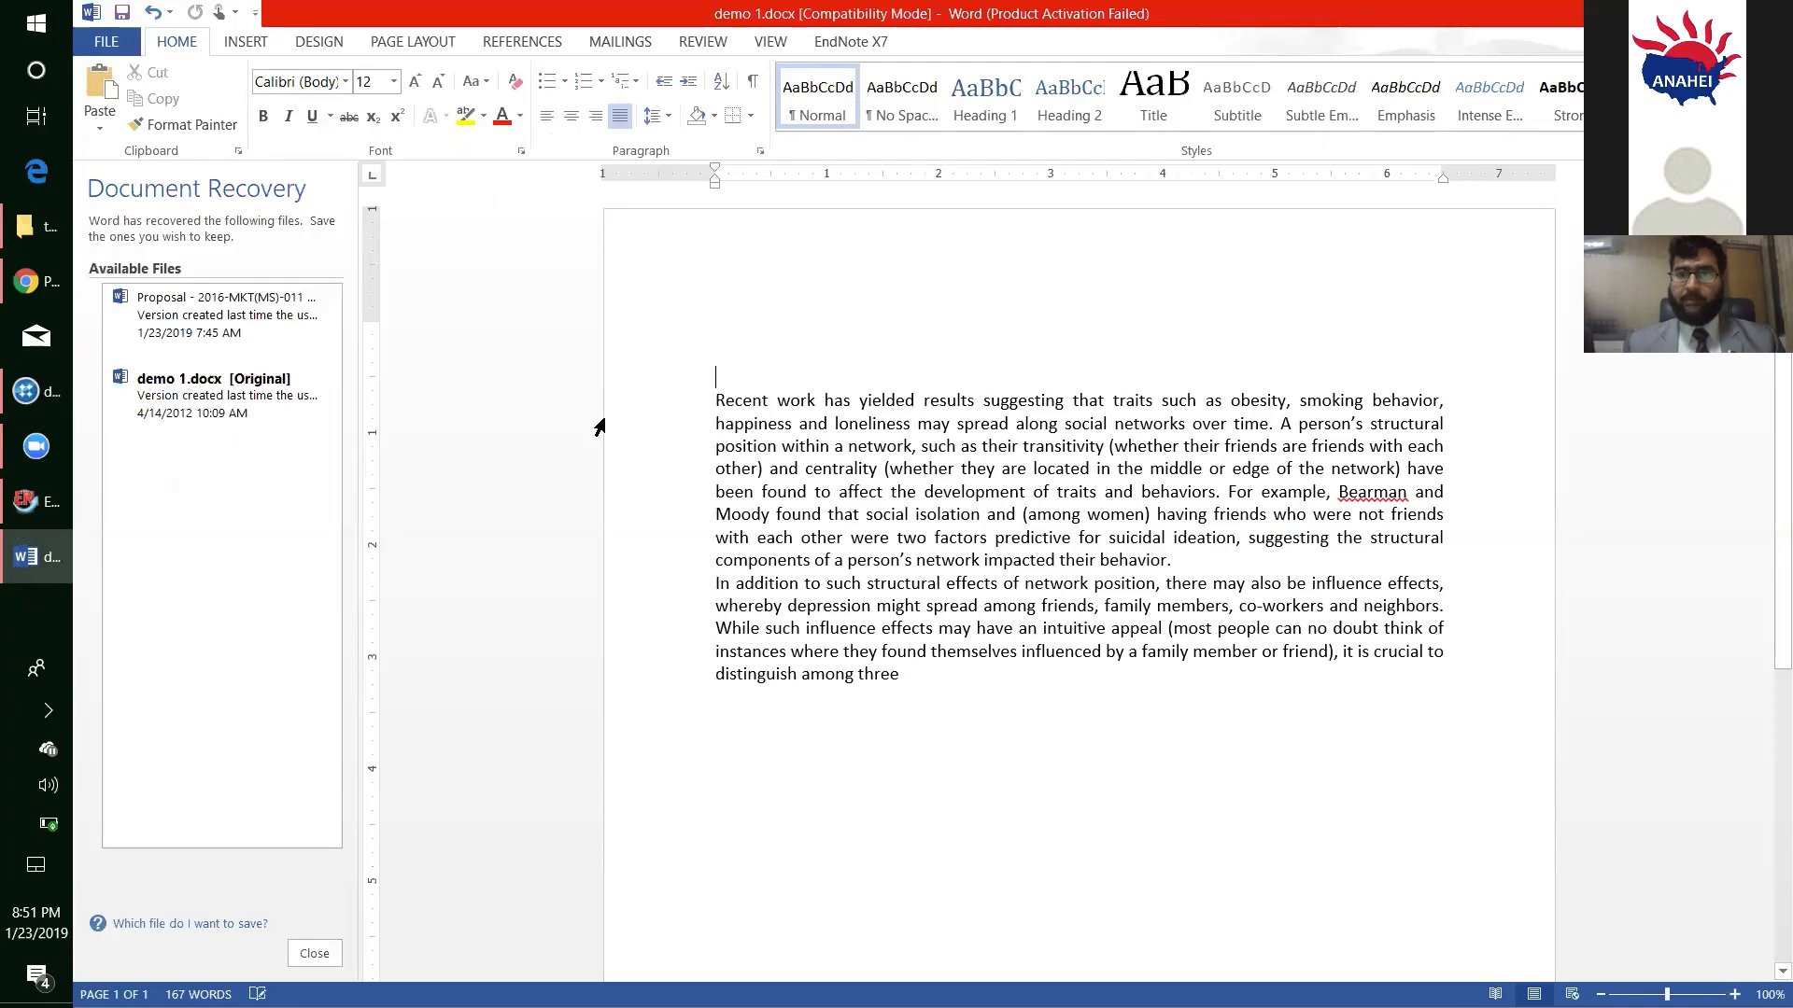
- Minimize Word, paste the cut text into the content of R3's first transcript row in NVivo, and close the R3 video
click(1746, 14)
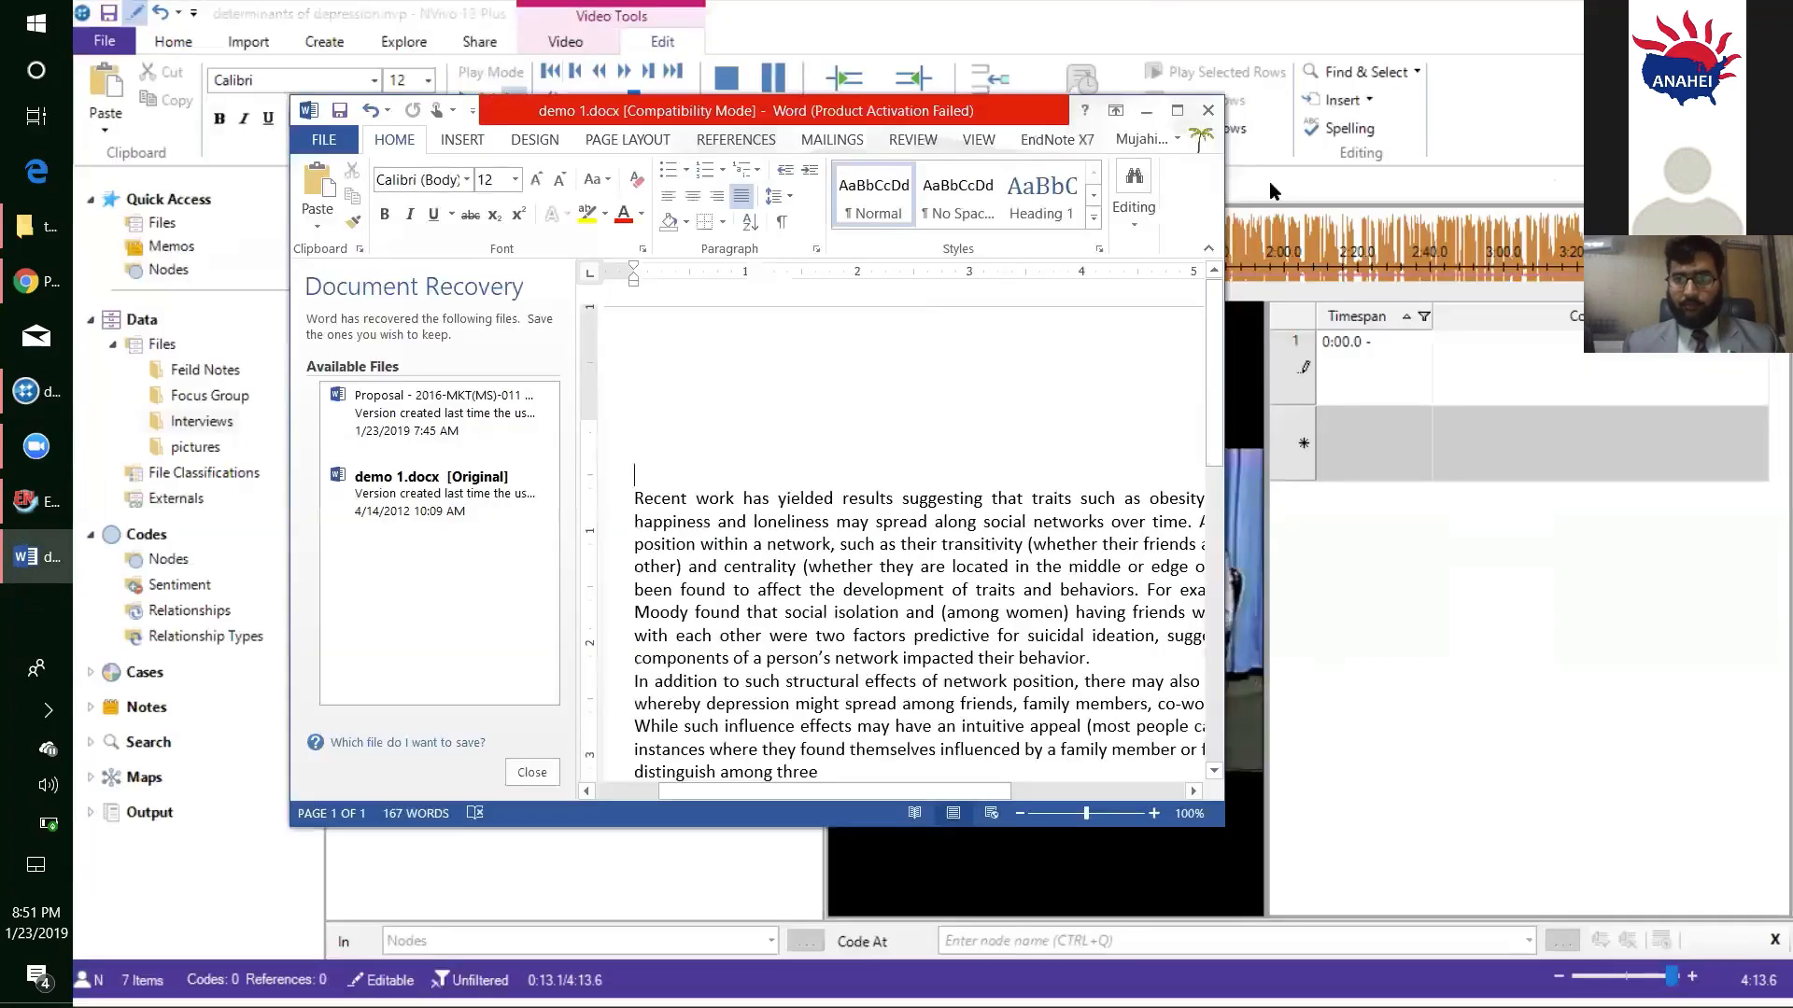
click(1146, 111)
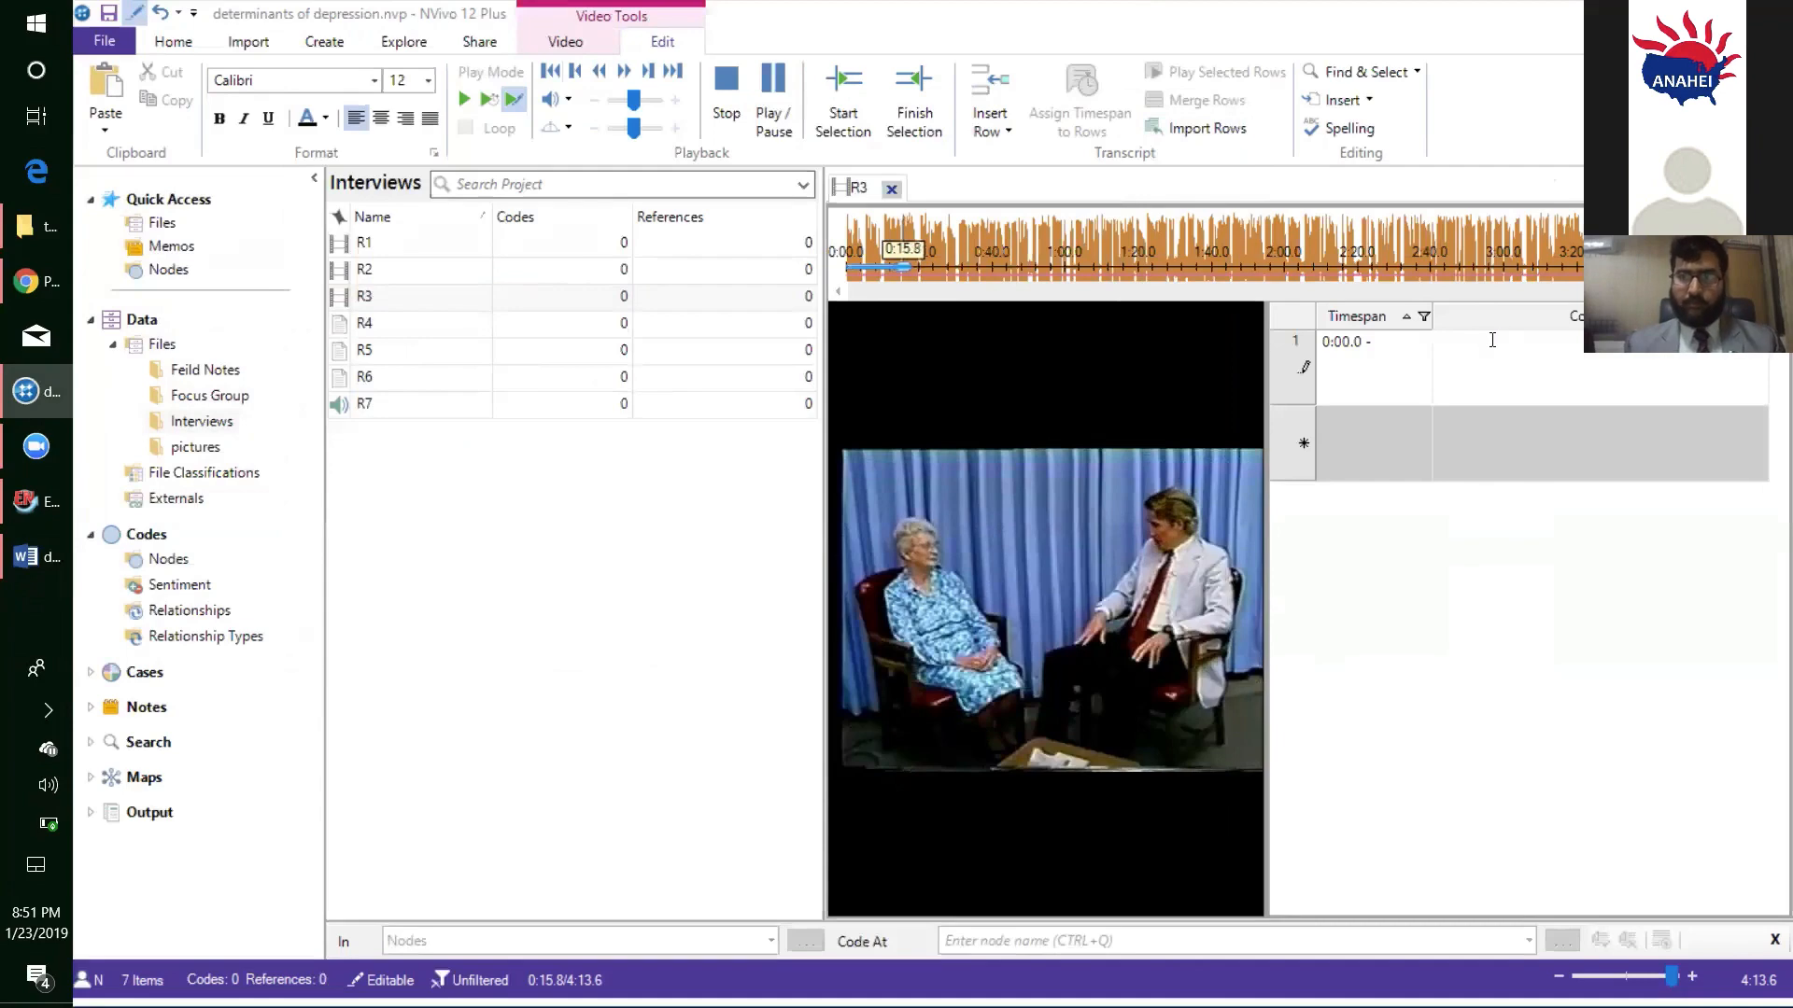
key(ctrl+v)
click(892, 189)
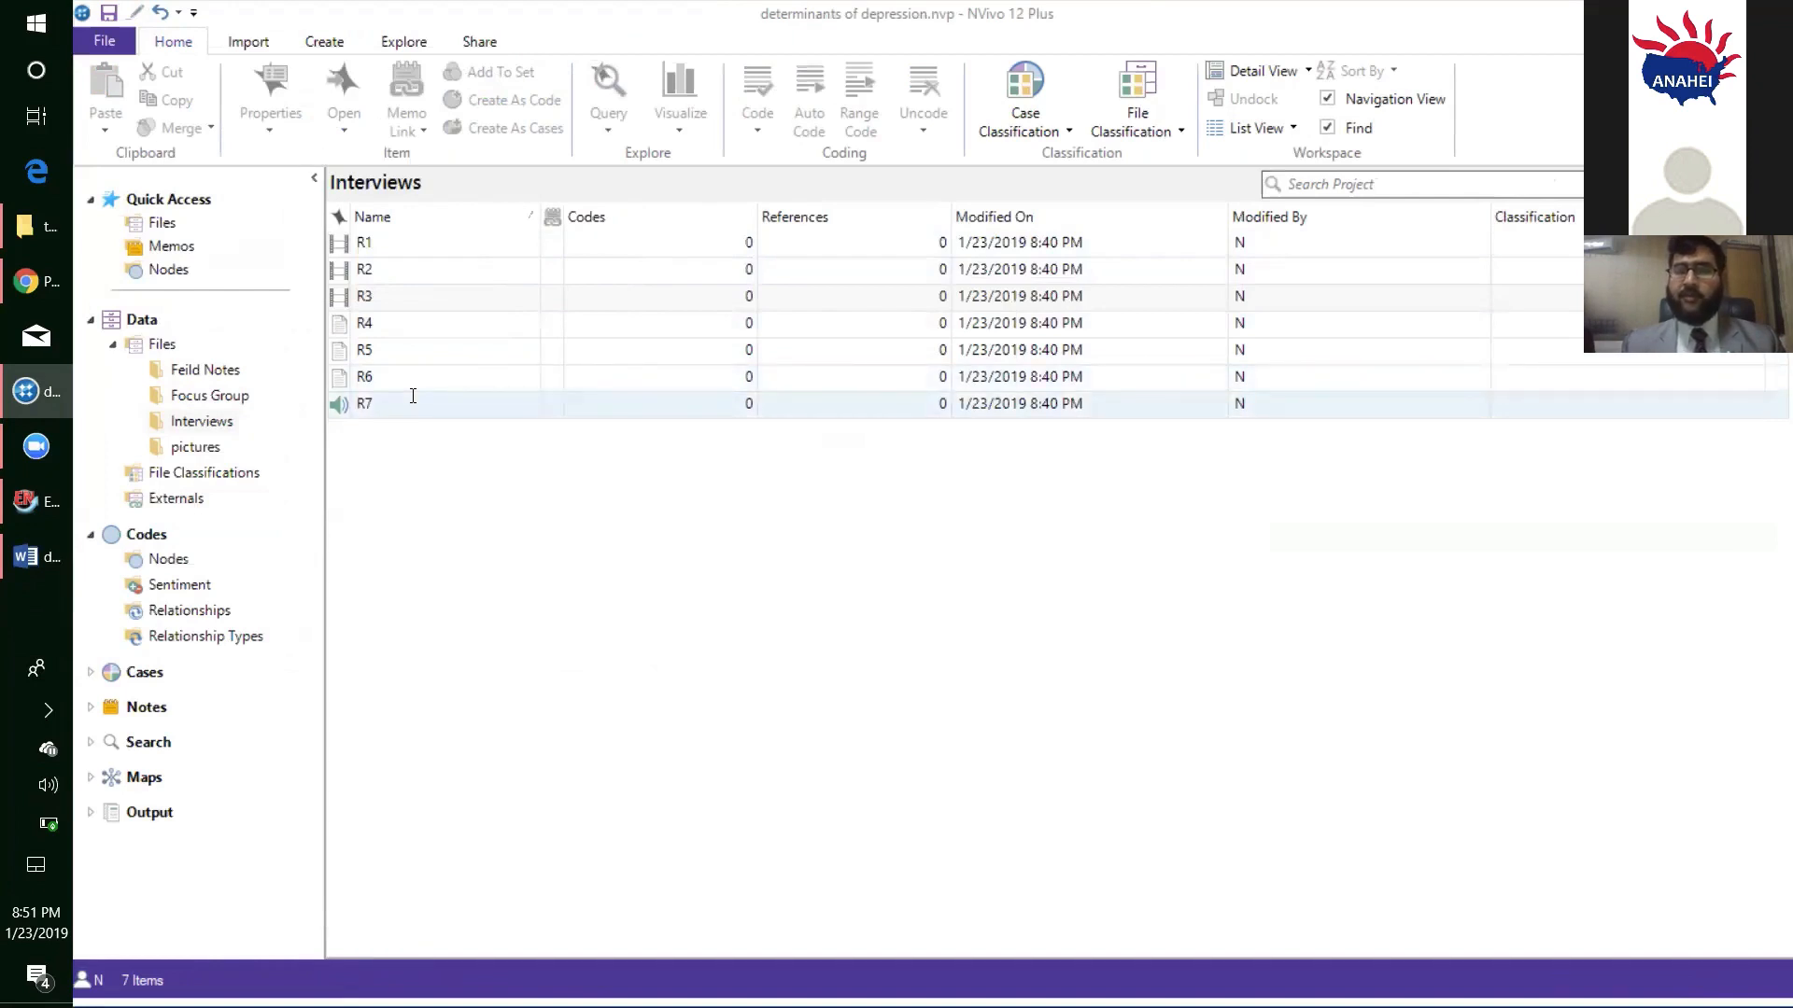
- Open the R4 interview document, dismiss the battery warning, look at the first answer, and close the document
click(412, 323)
click(409, 325)
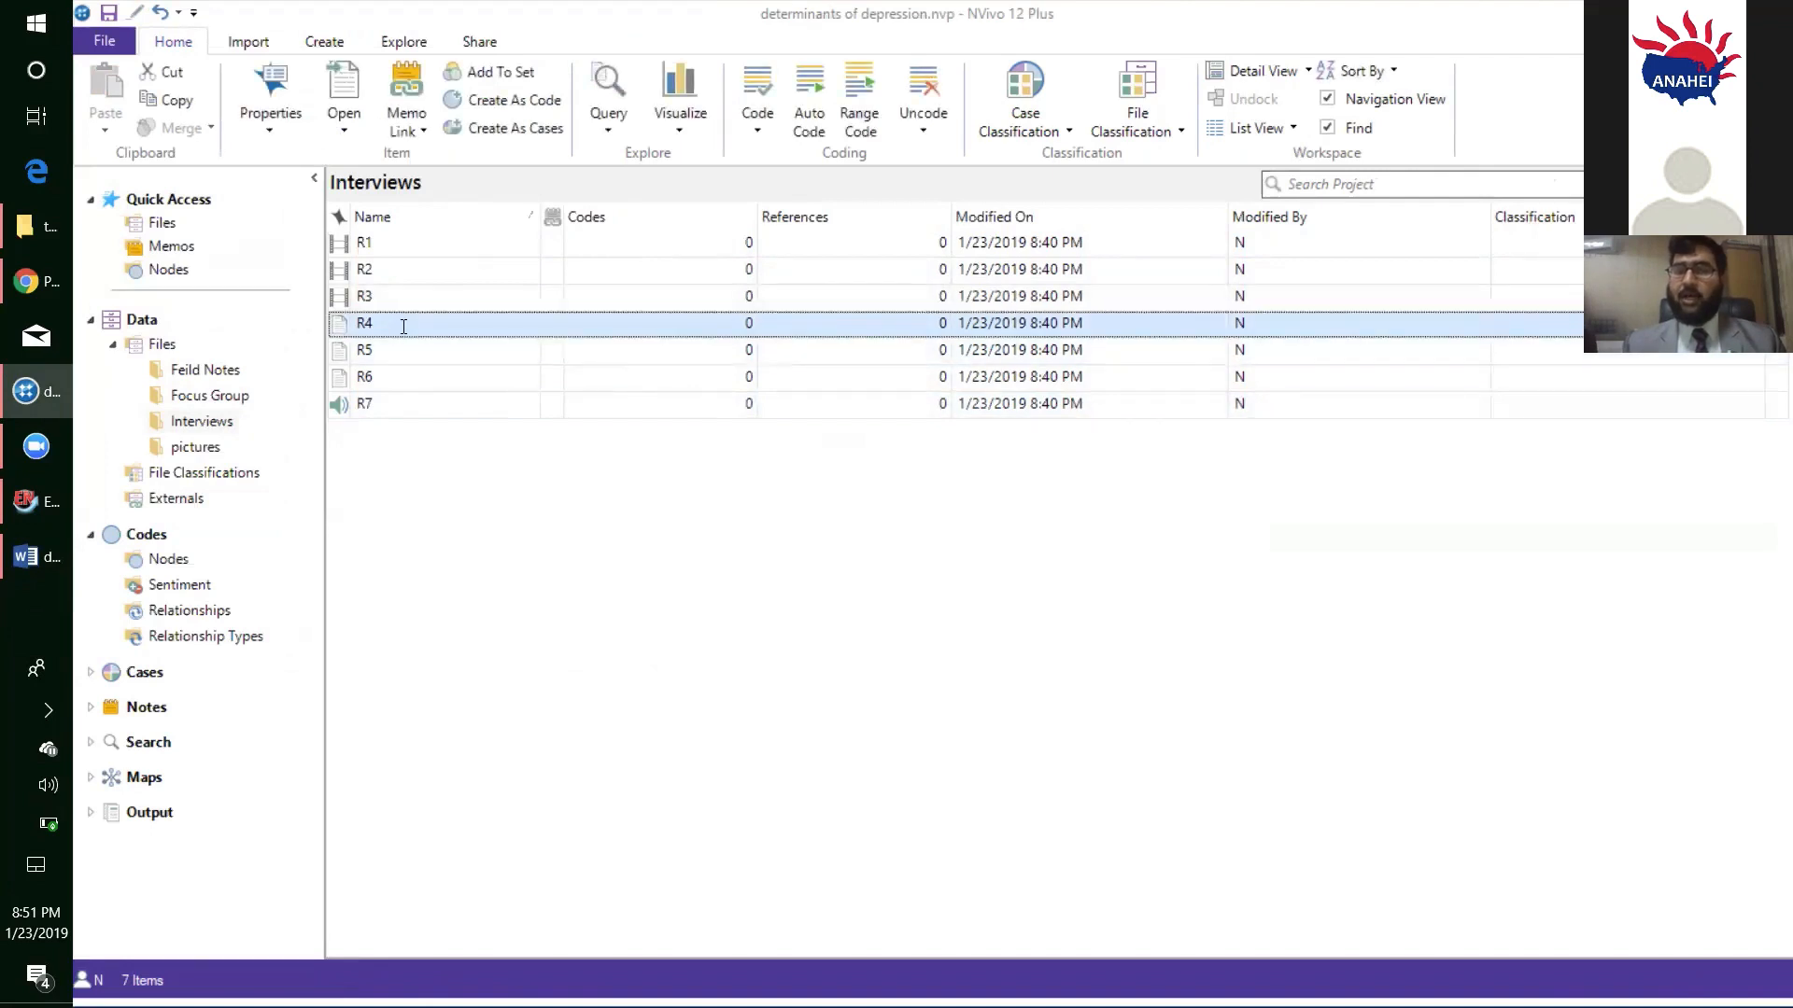
double_click(403, 326)
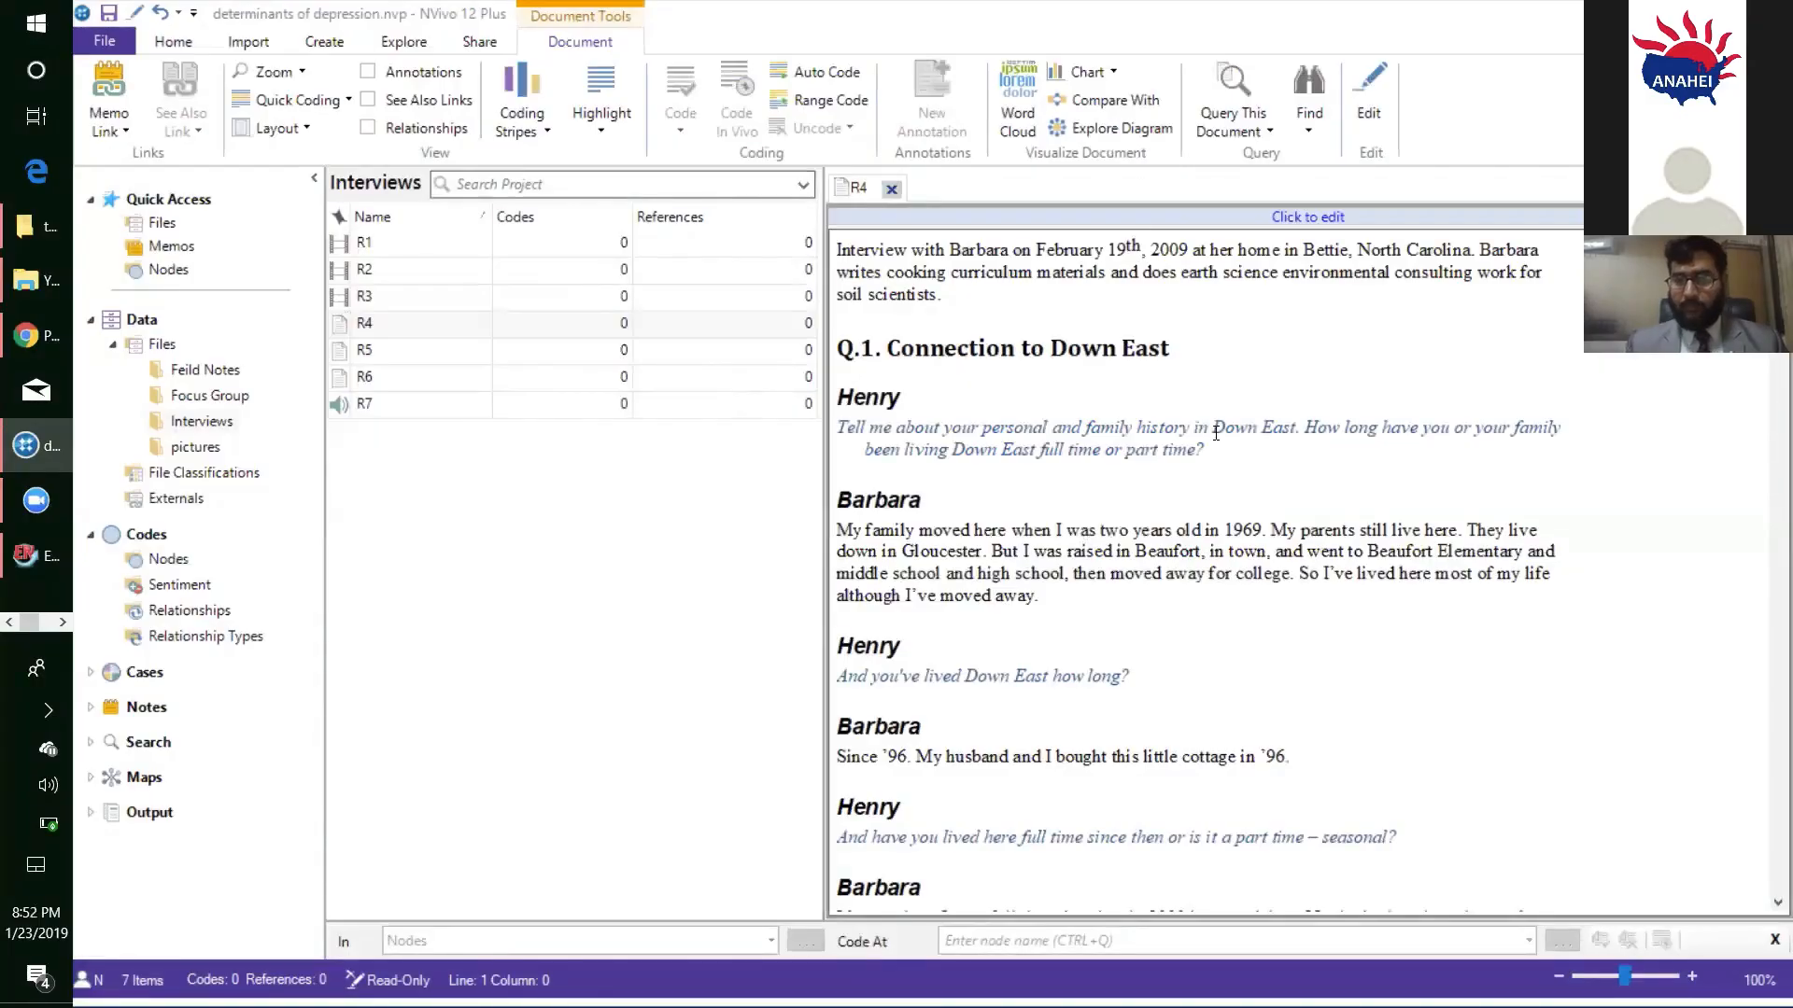
click(1216, 449)
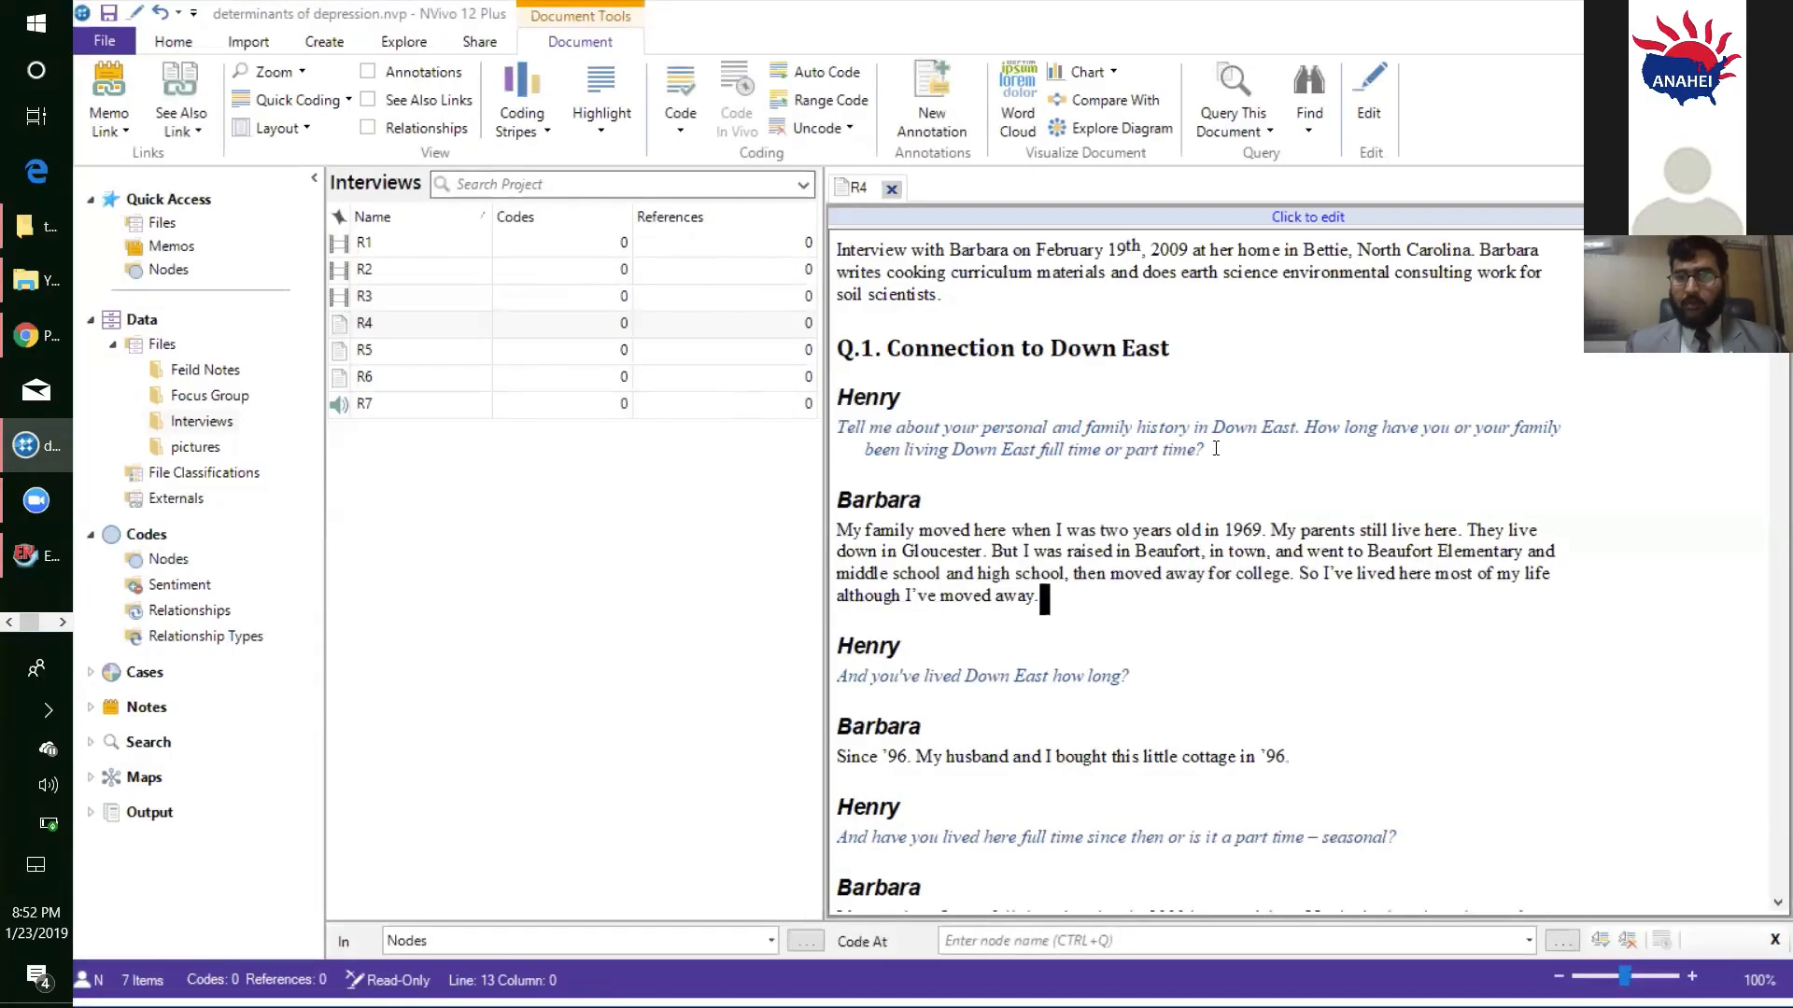
drag(972, 575, 801, 530)
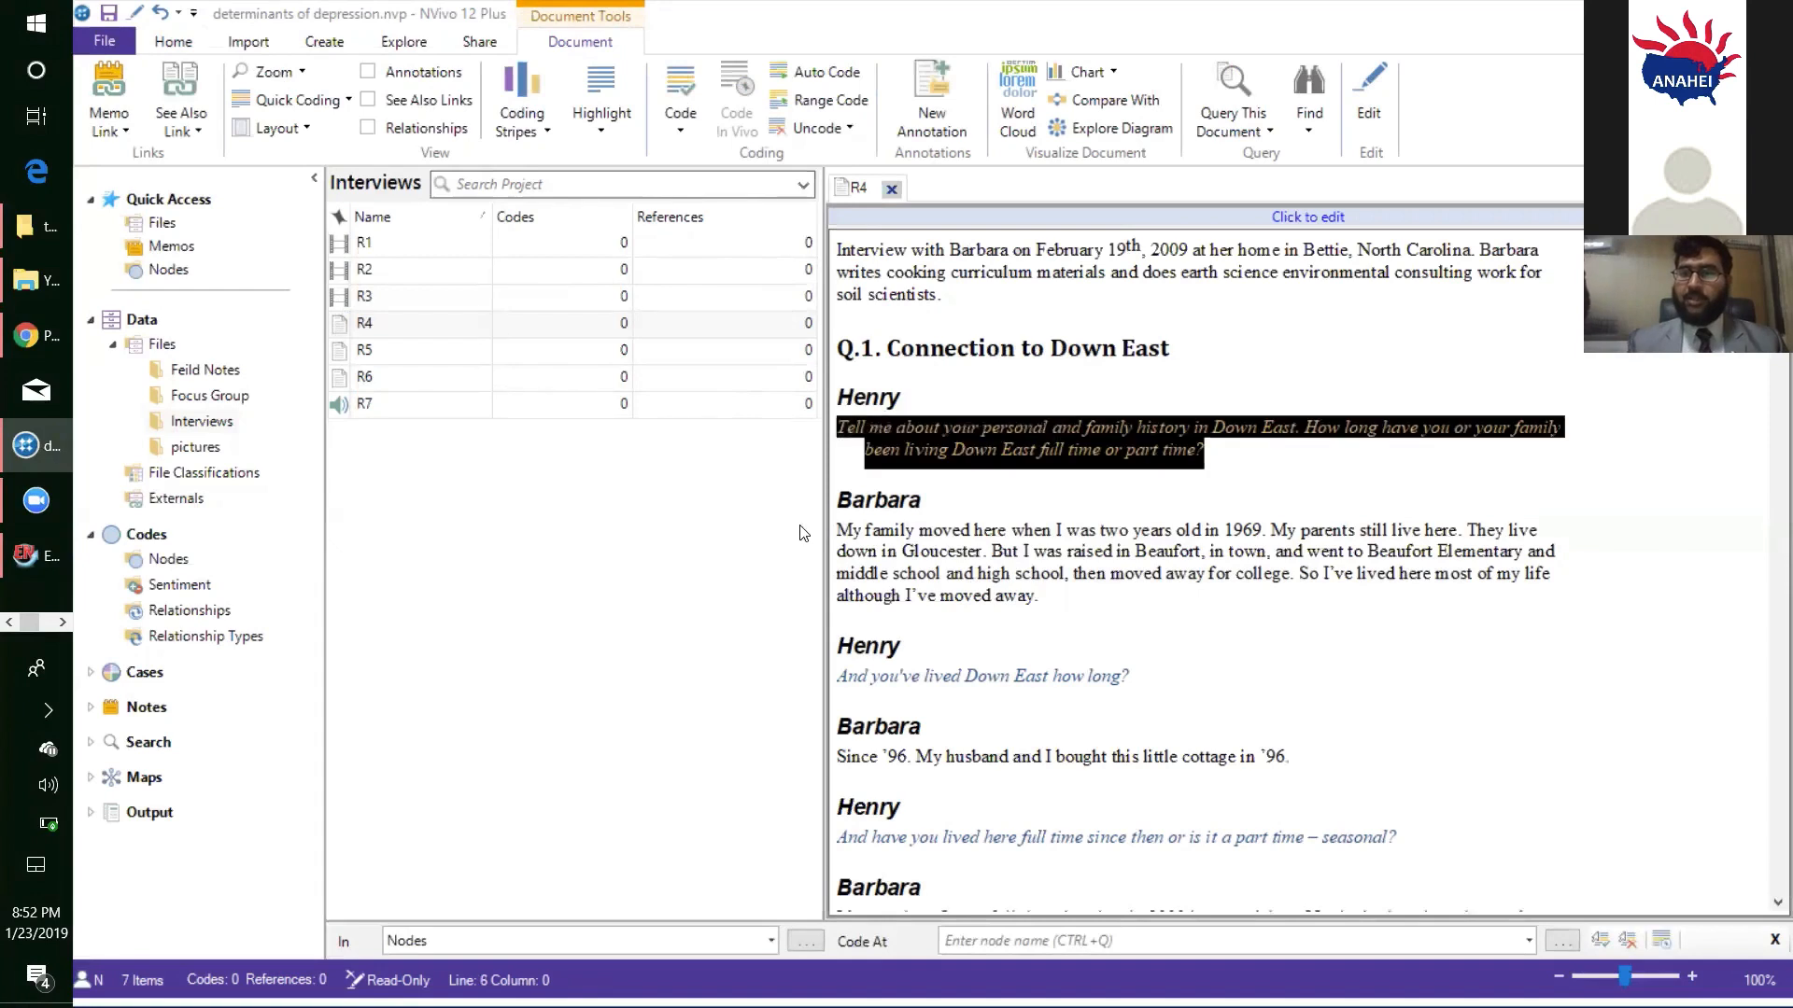
click(890, 191)
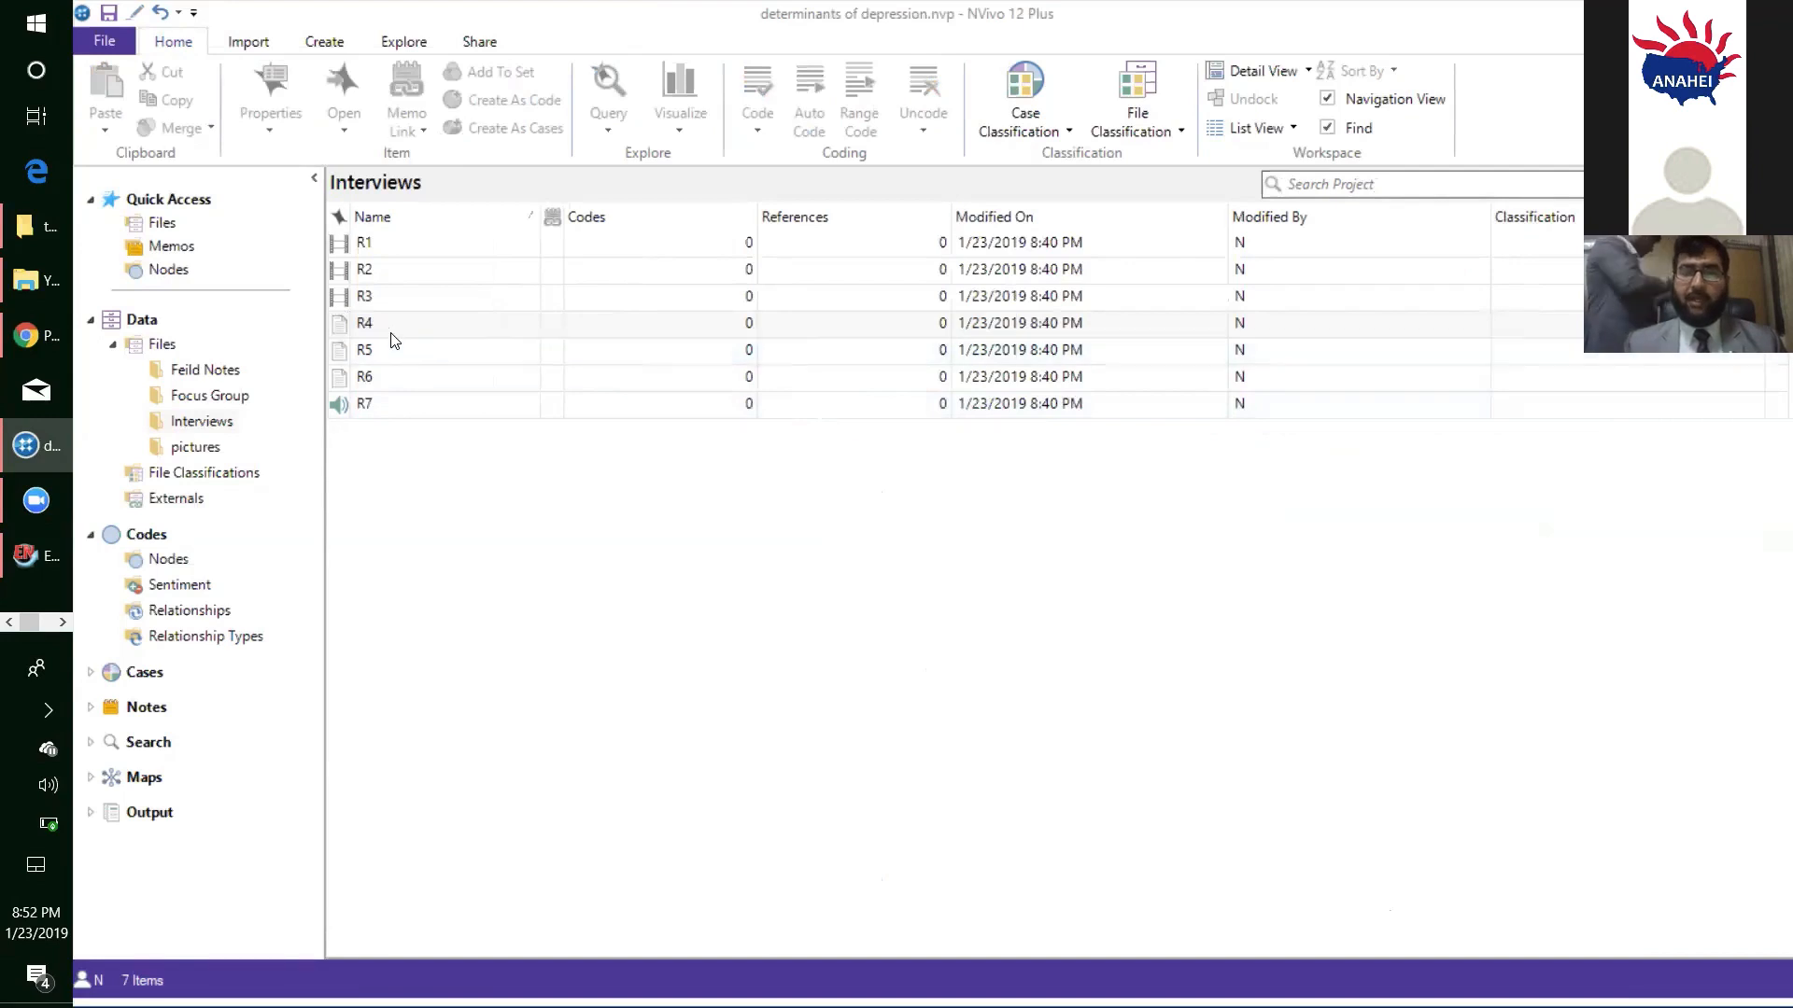
- Open the R7 audio file from the Interviews folder and make its transcript editable
click(418, 373)
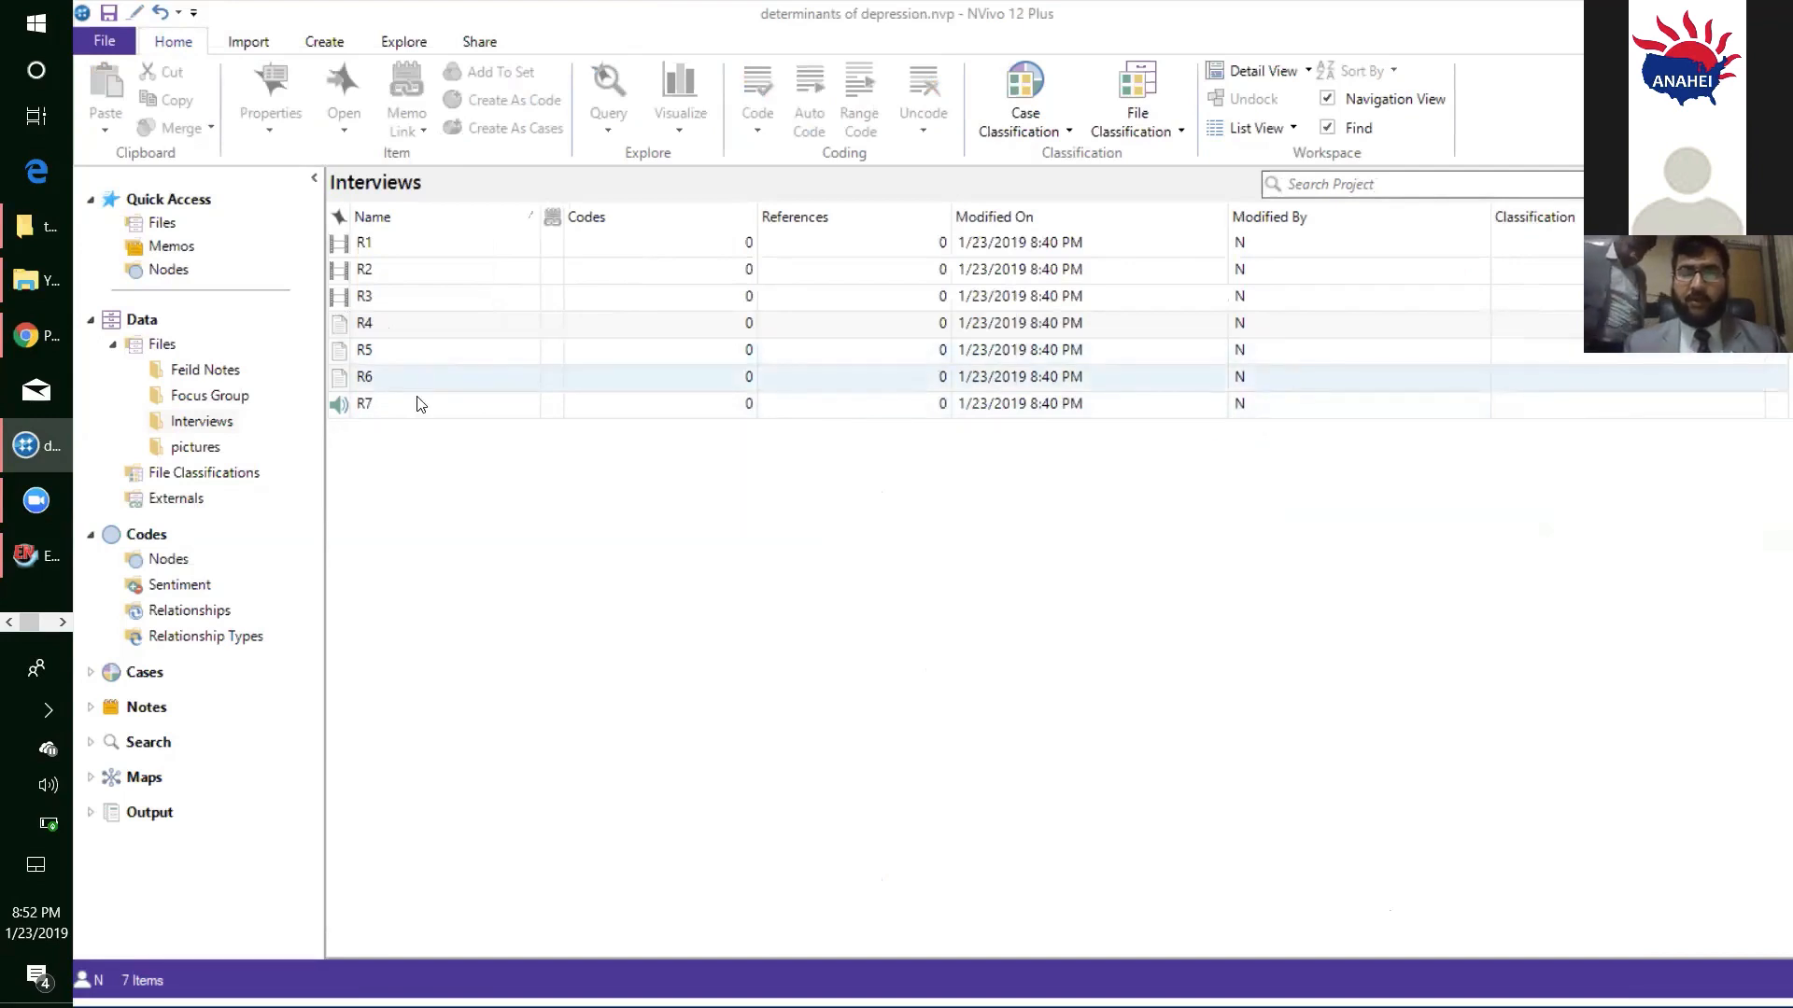
click(418, 405)
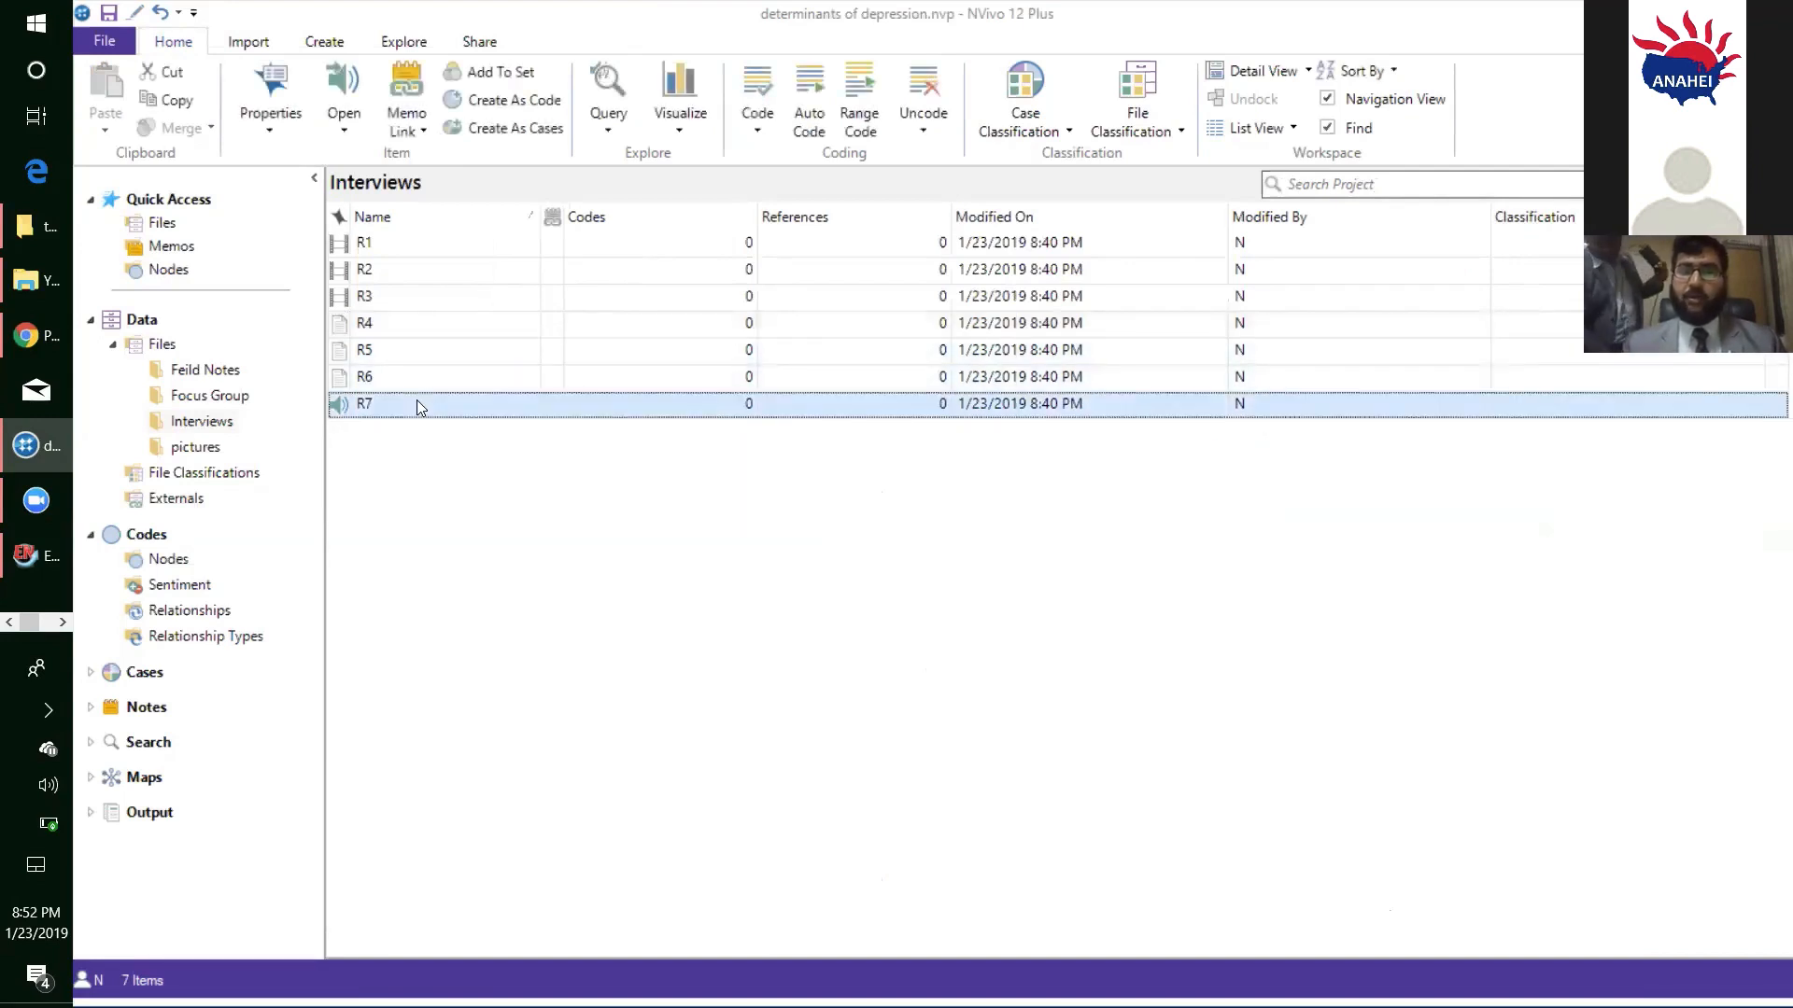
double_click(417, 404)
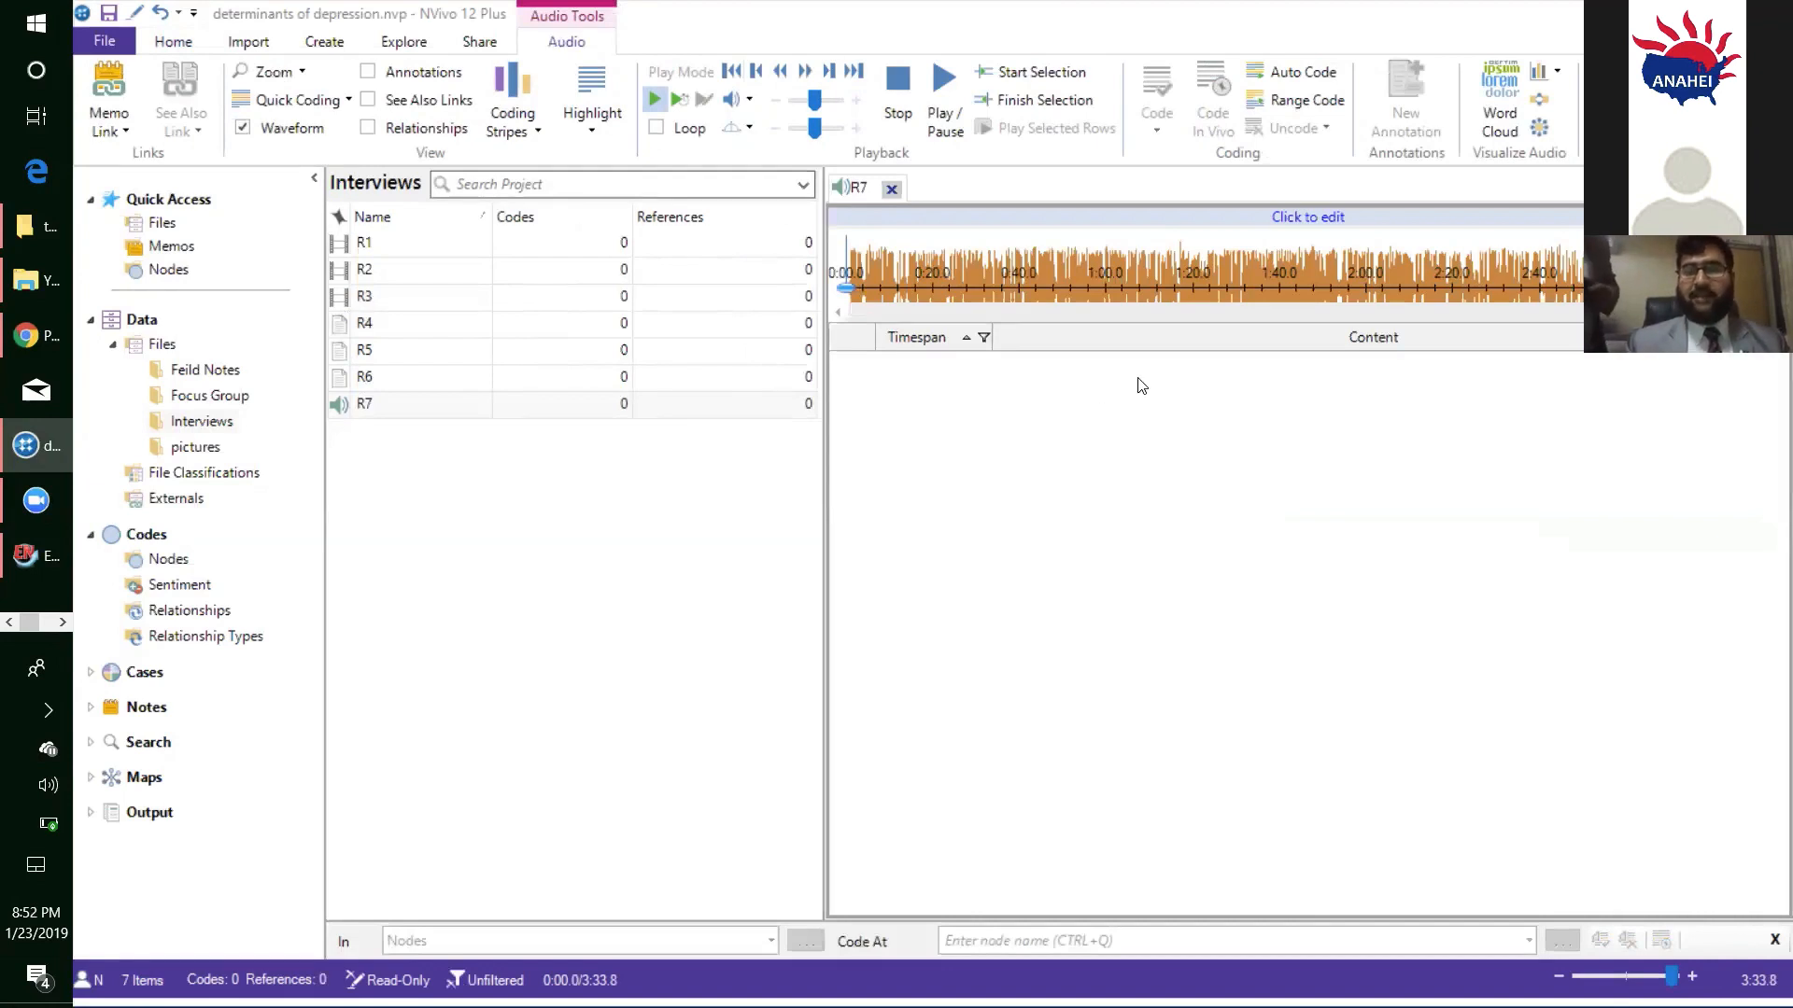
click(1333, 227)
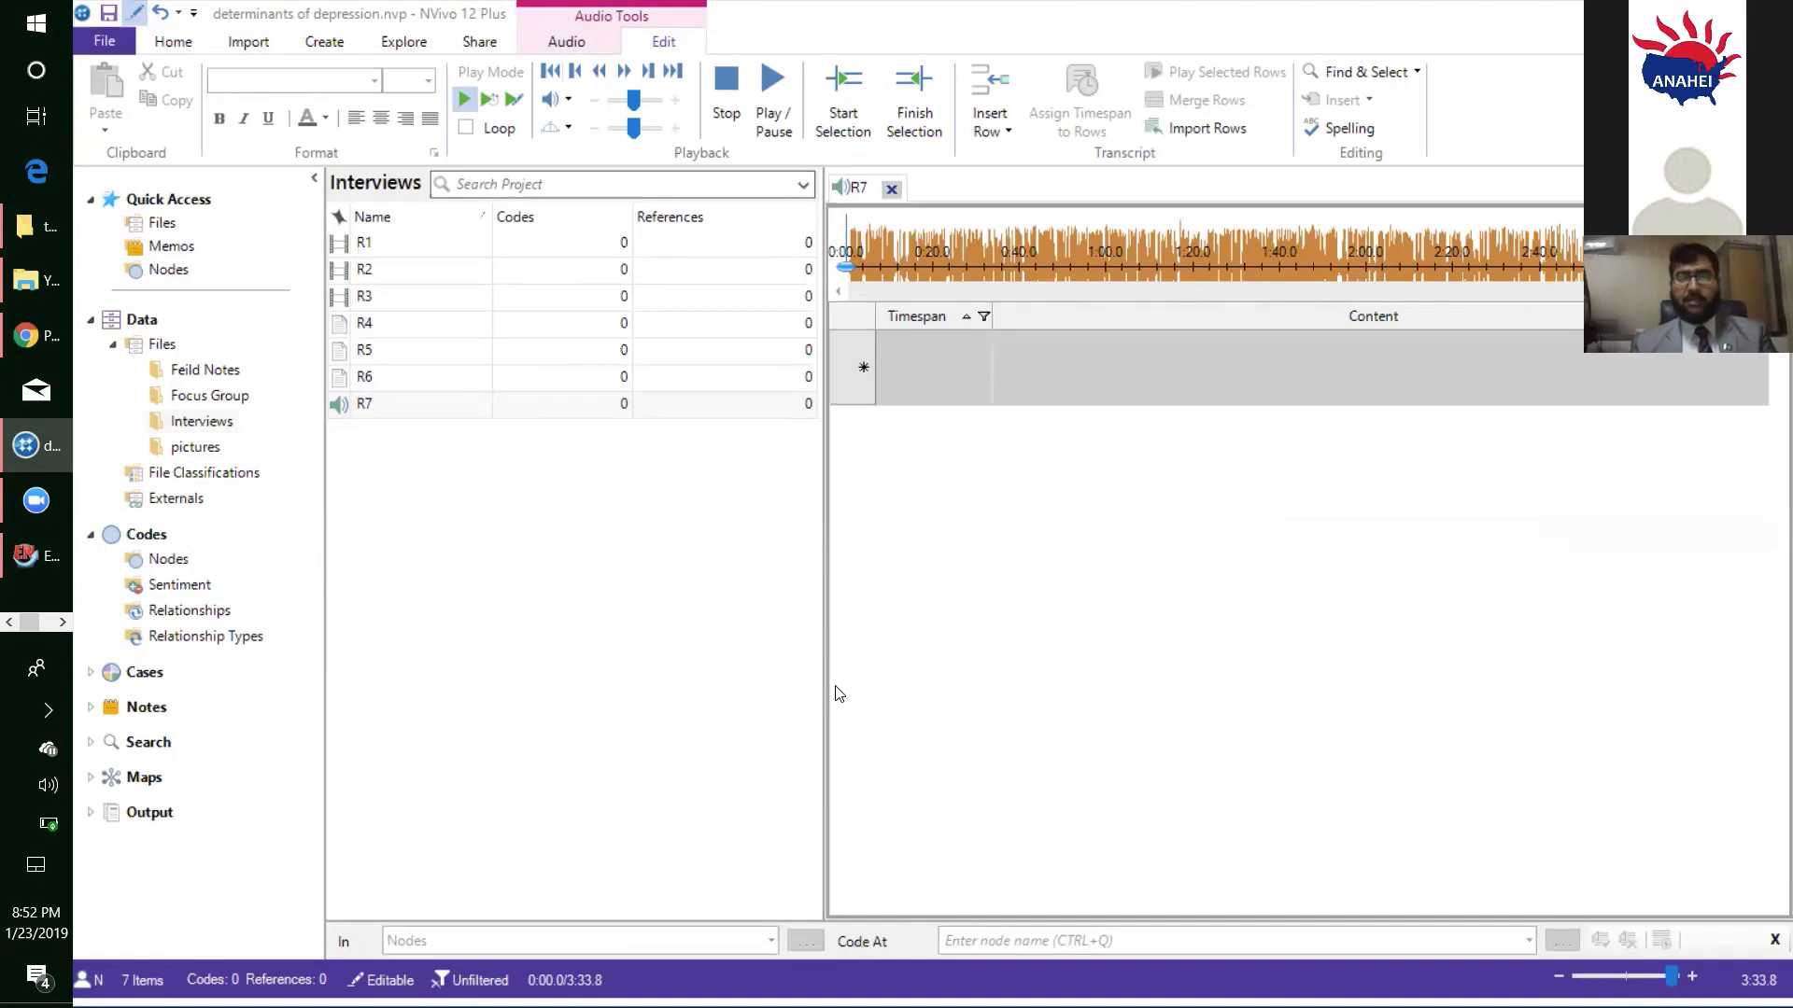
- Cut the two remaining paragraphs from demo 1.docx in Word and paste them into the content of R7's first transcript row in NVivo
key(alt+Tab)
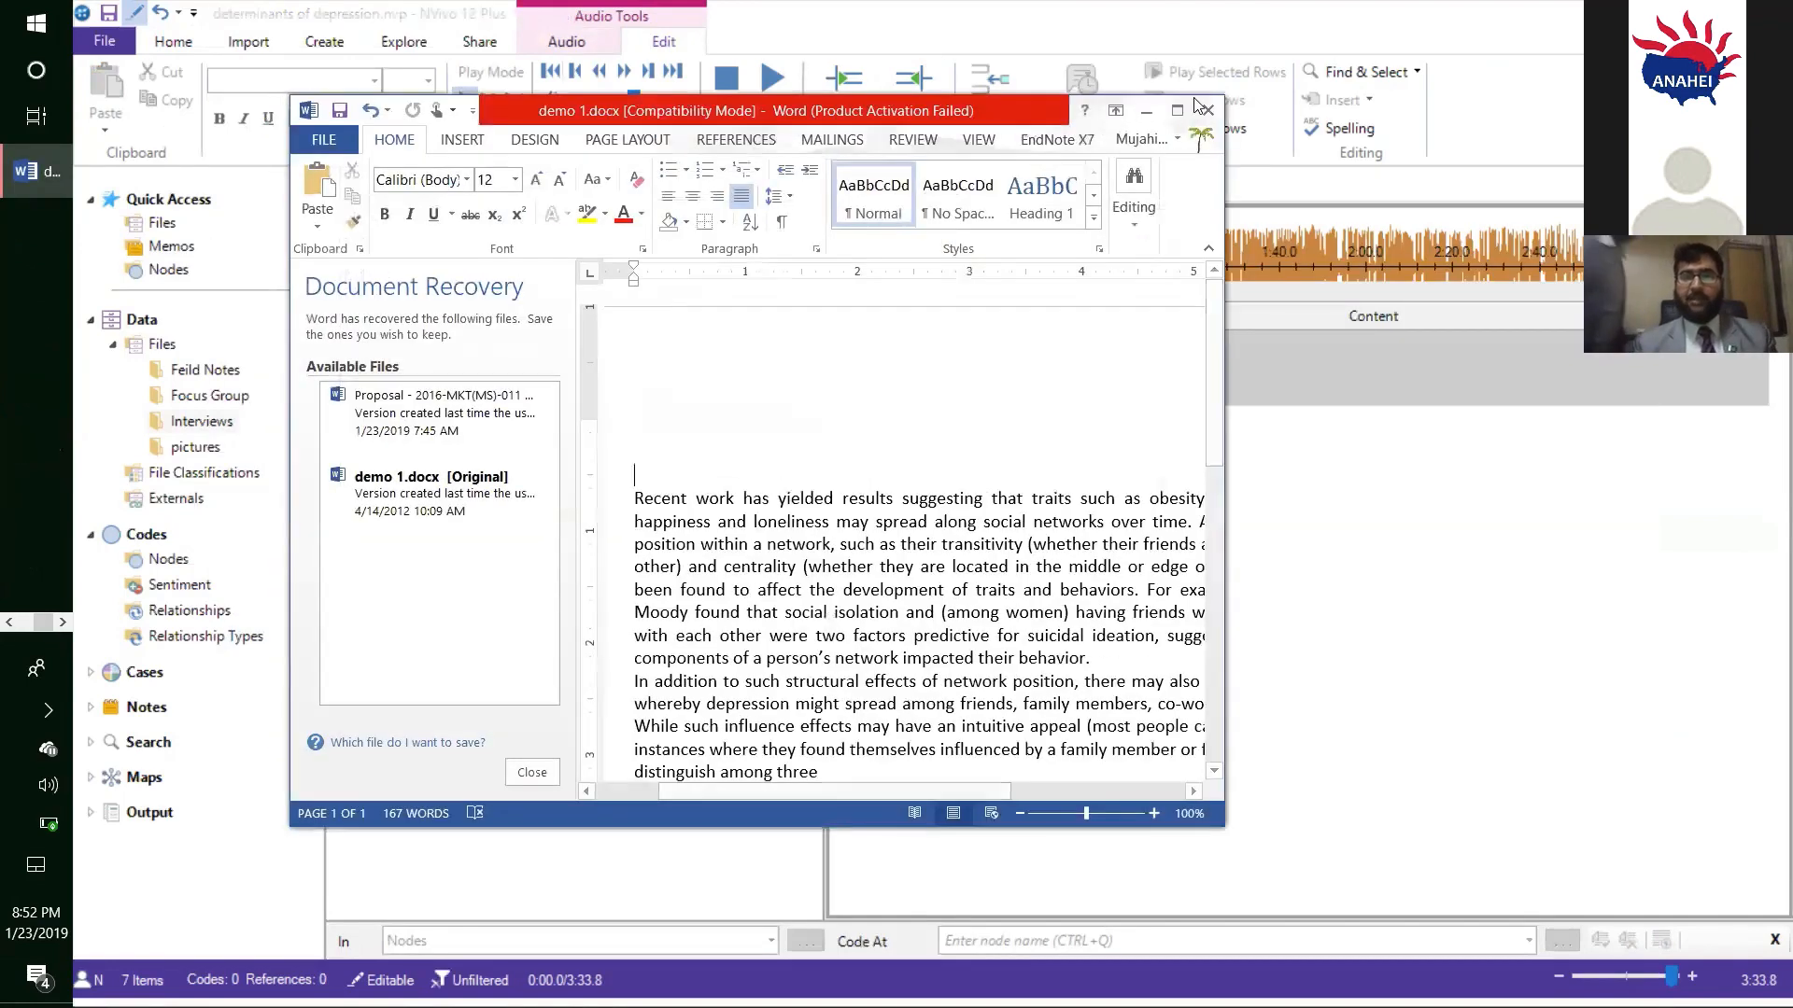
click(1177, 110)
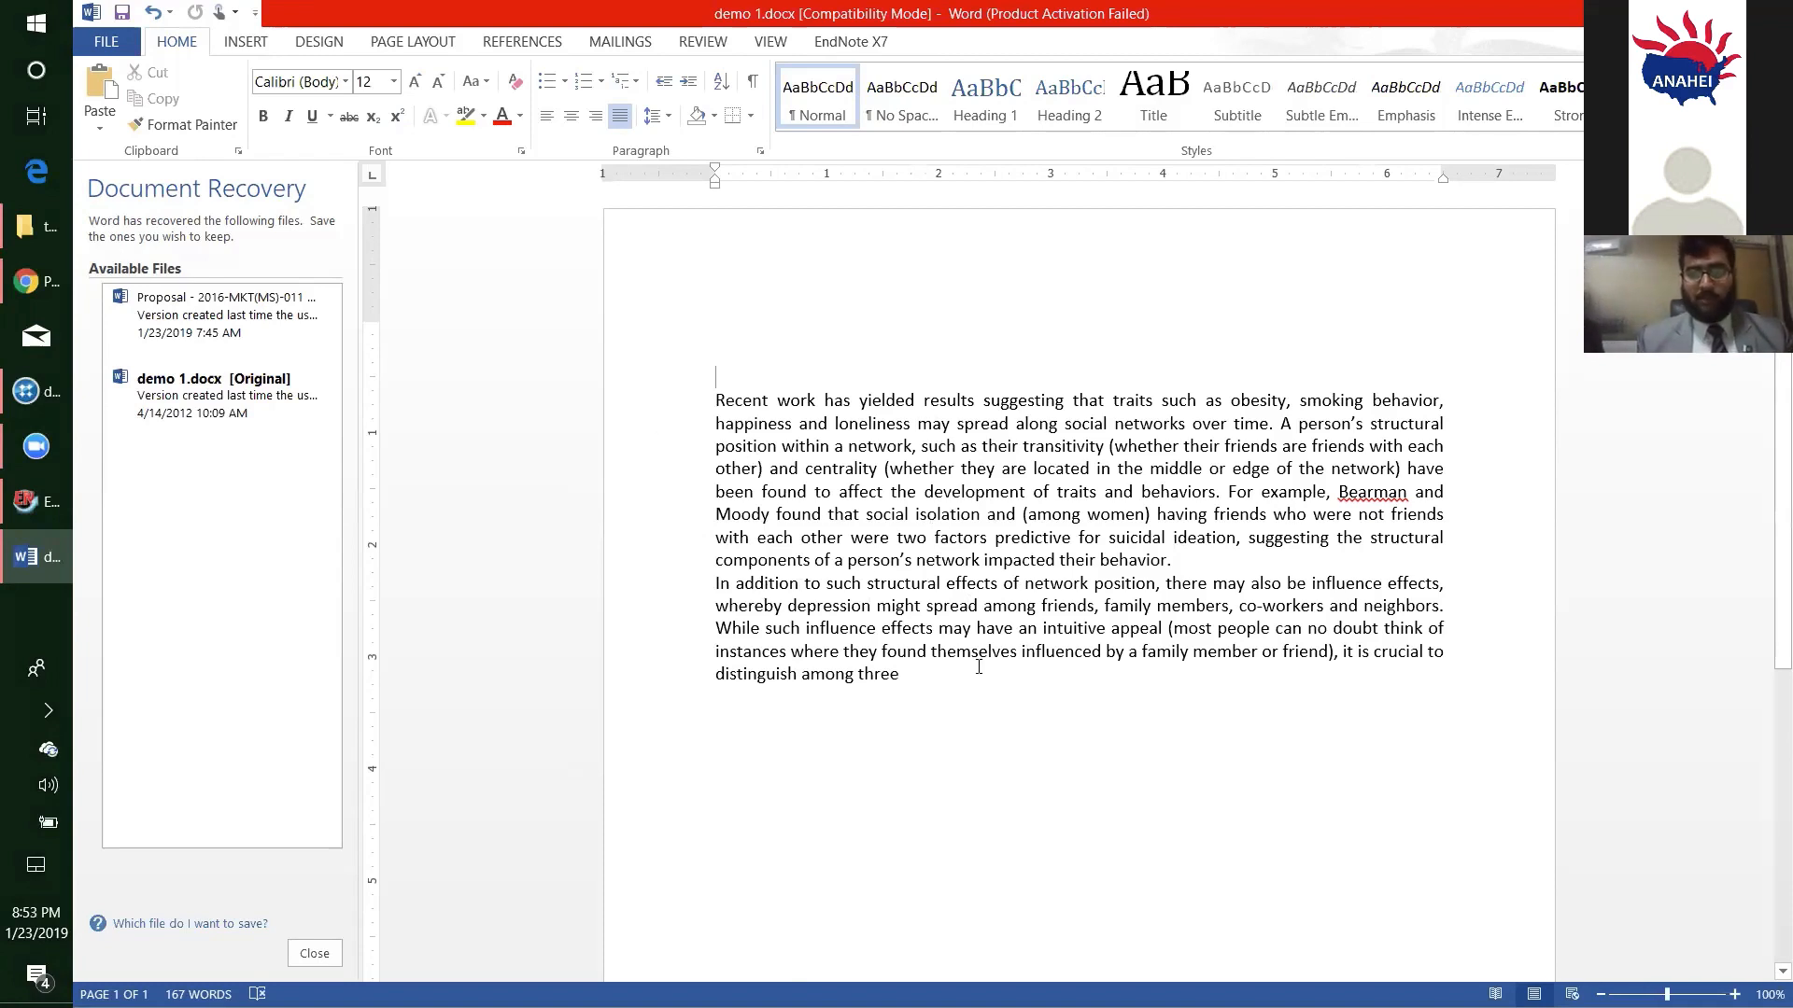
triple_click(663, 432)
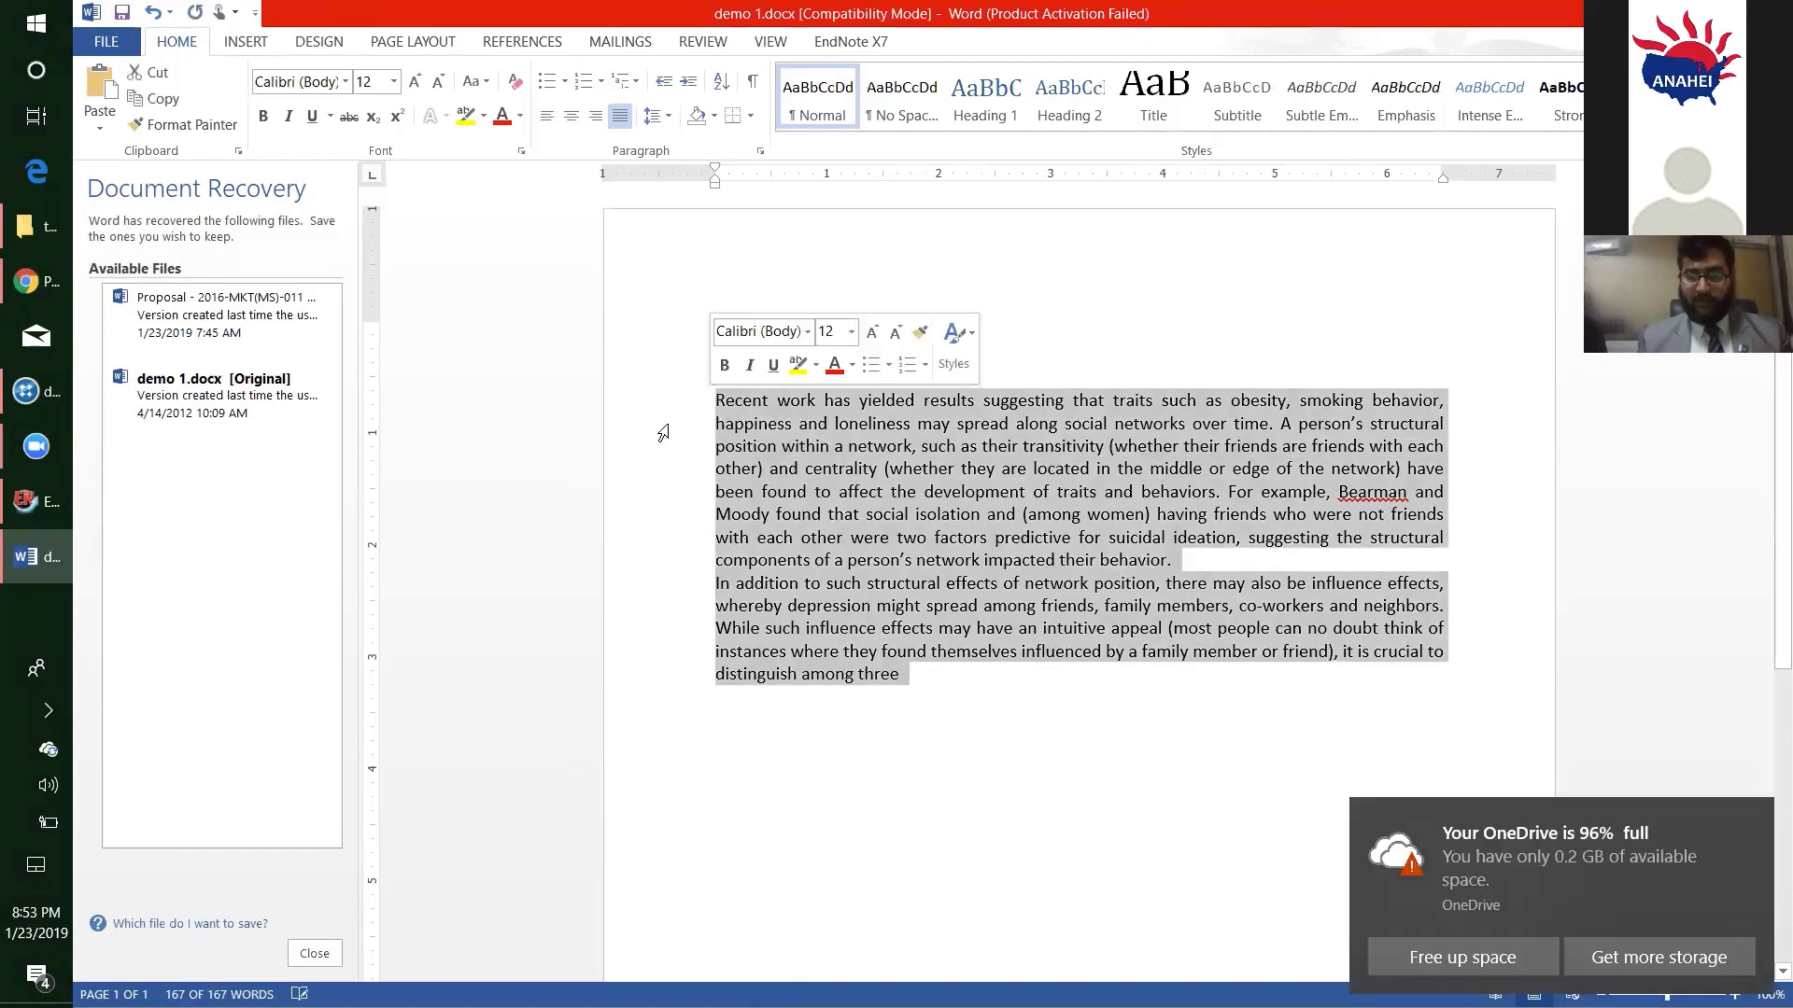
key(Delete)
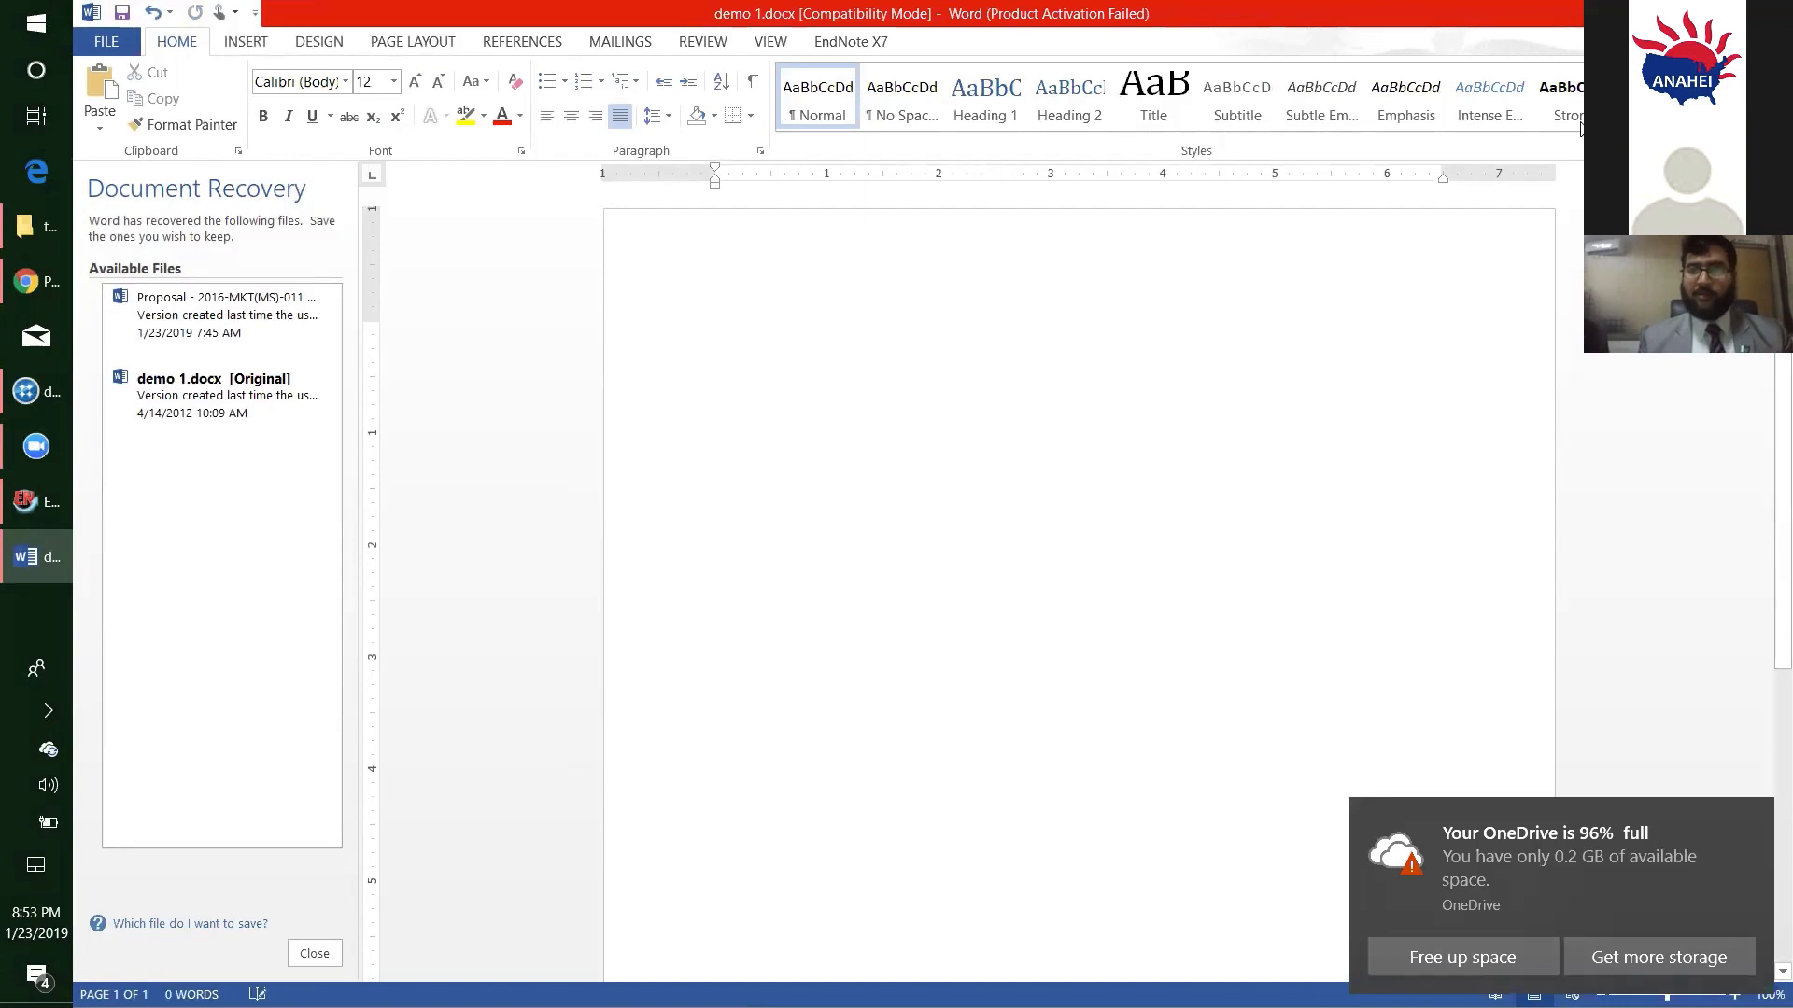
key(alt+Tab)
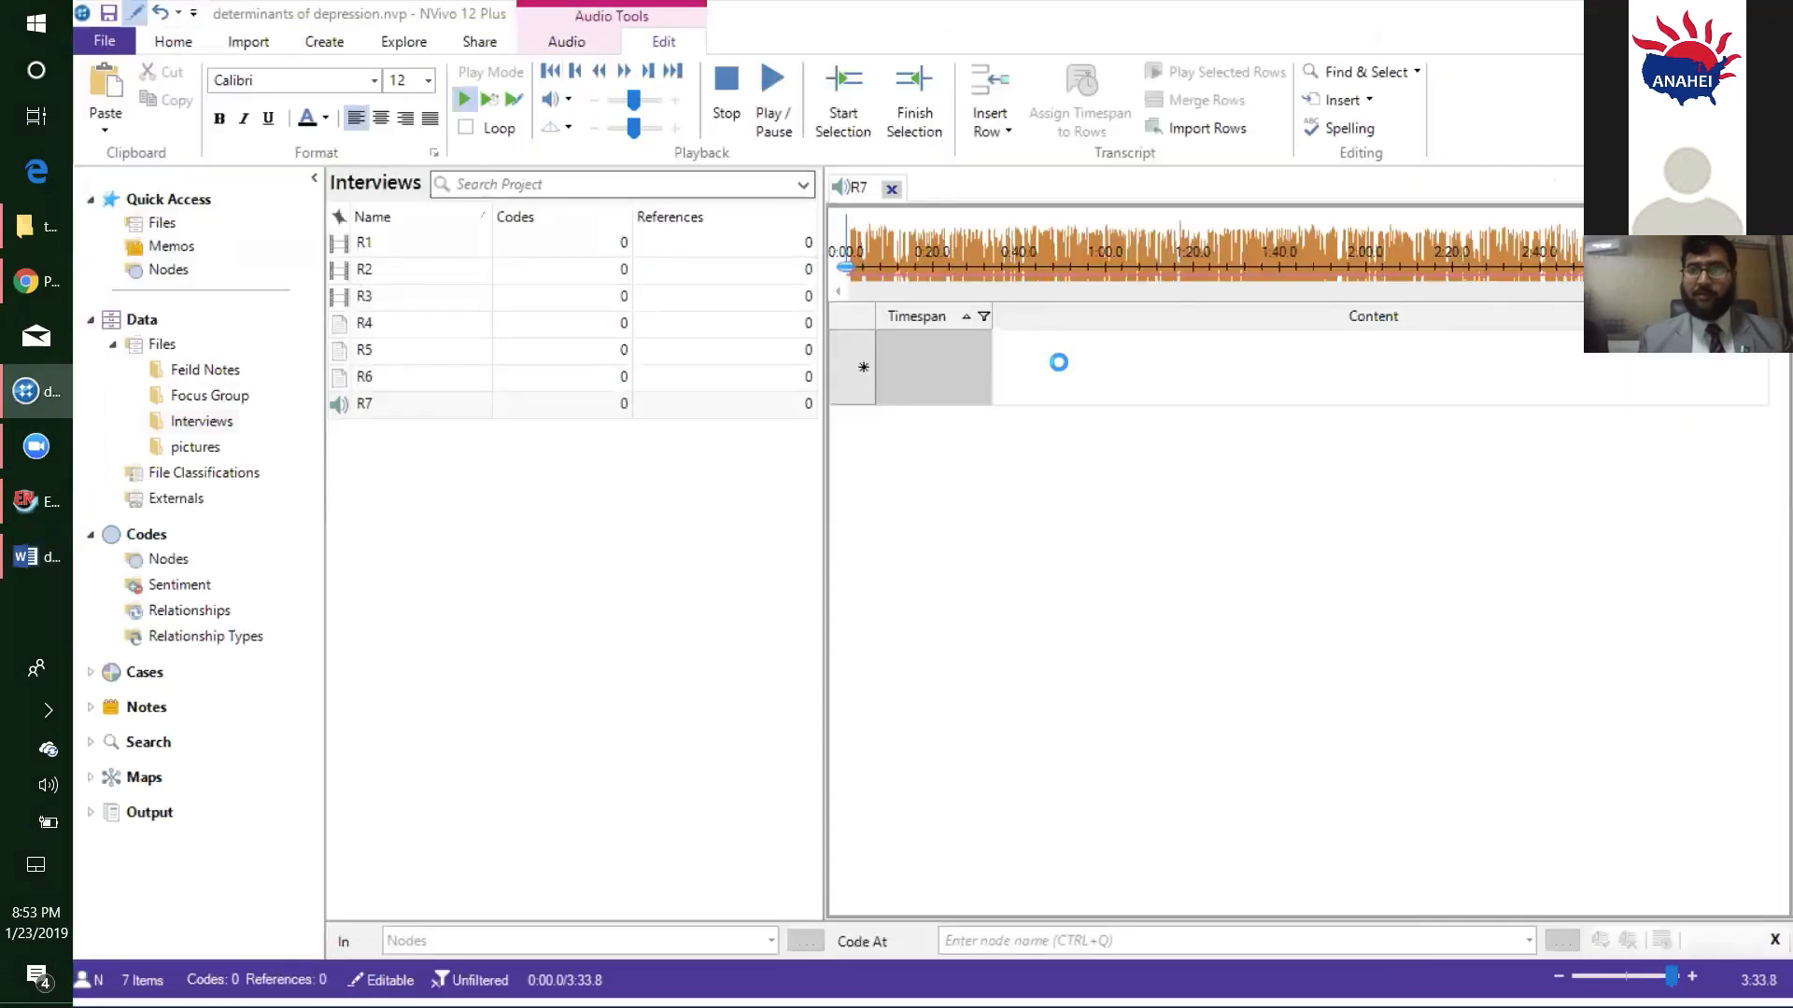
key(ctrl+v)
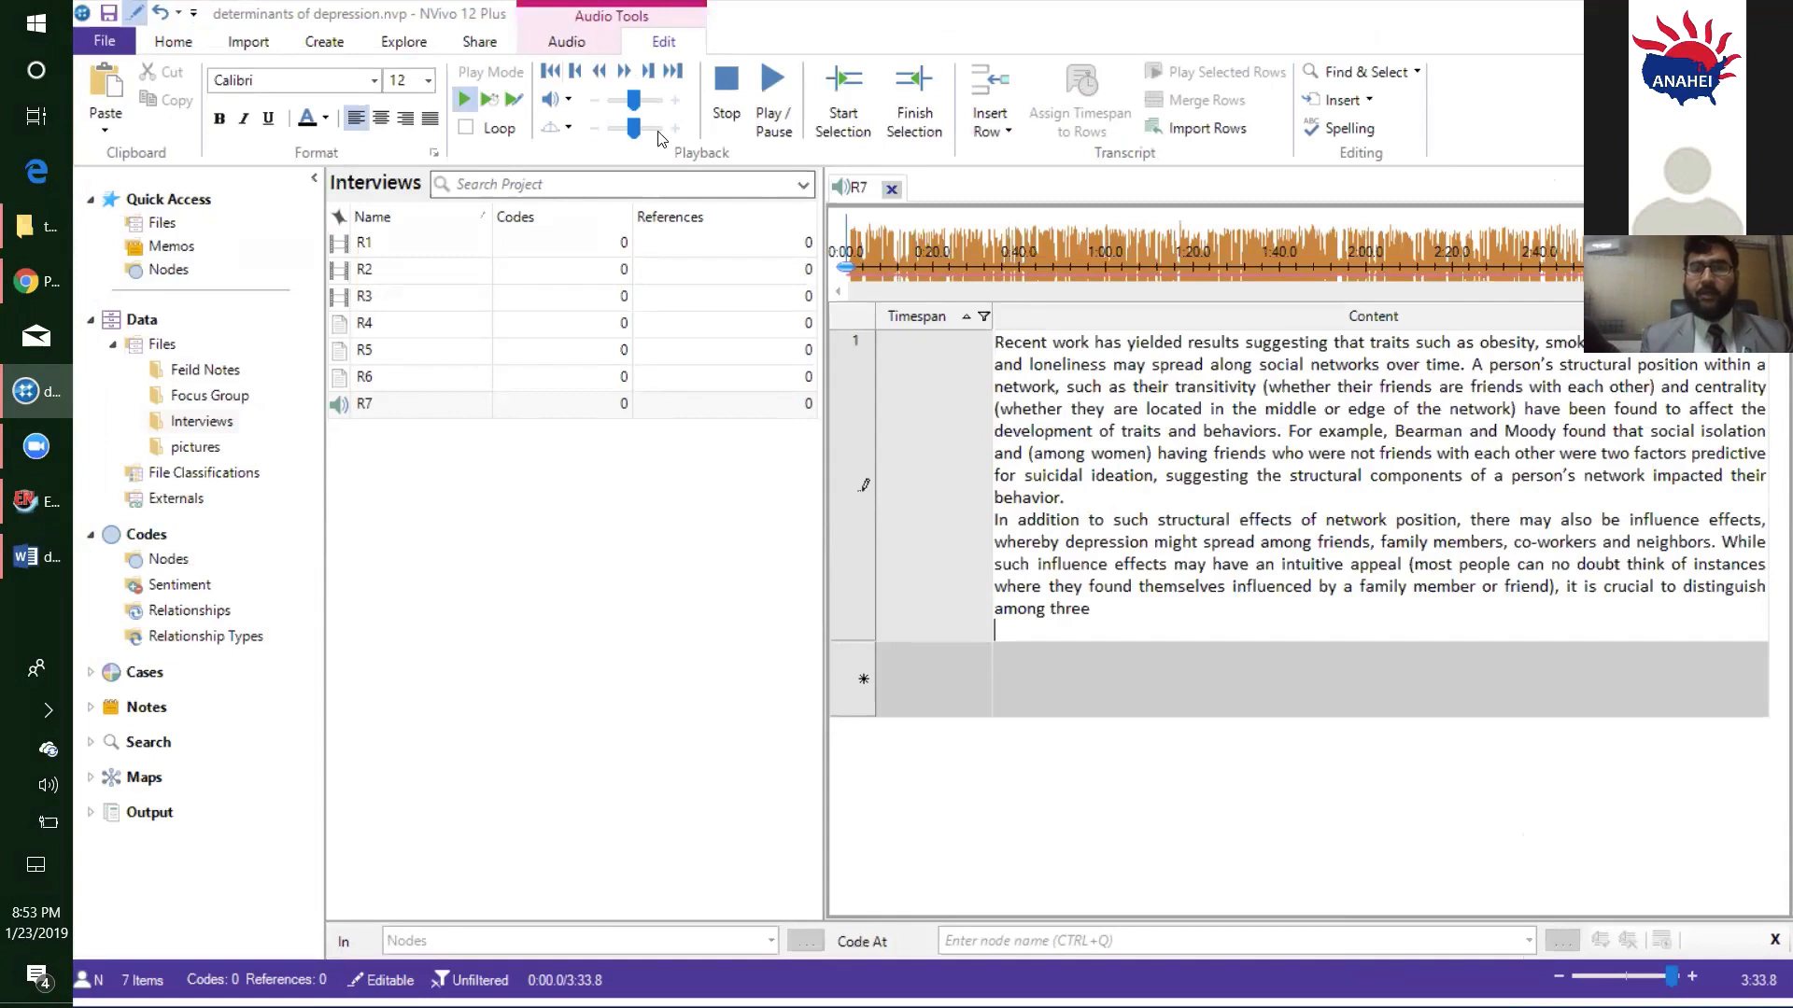
- Play R7 in Transcribe mode, stop it to create a second transcript row spanning 0:00.0 to 0:10.6, and close the audio
click(514, 99)
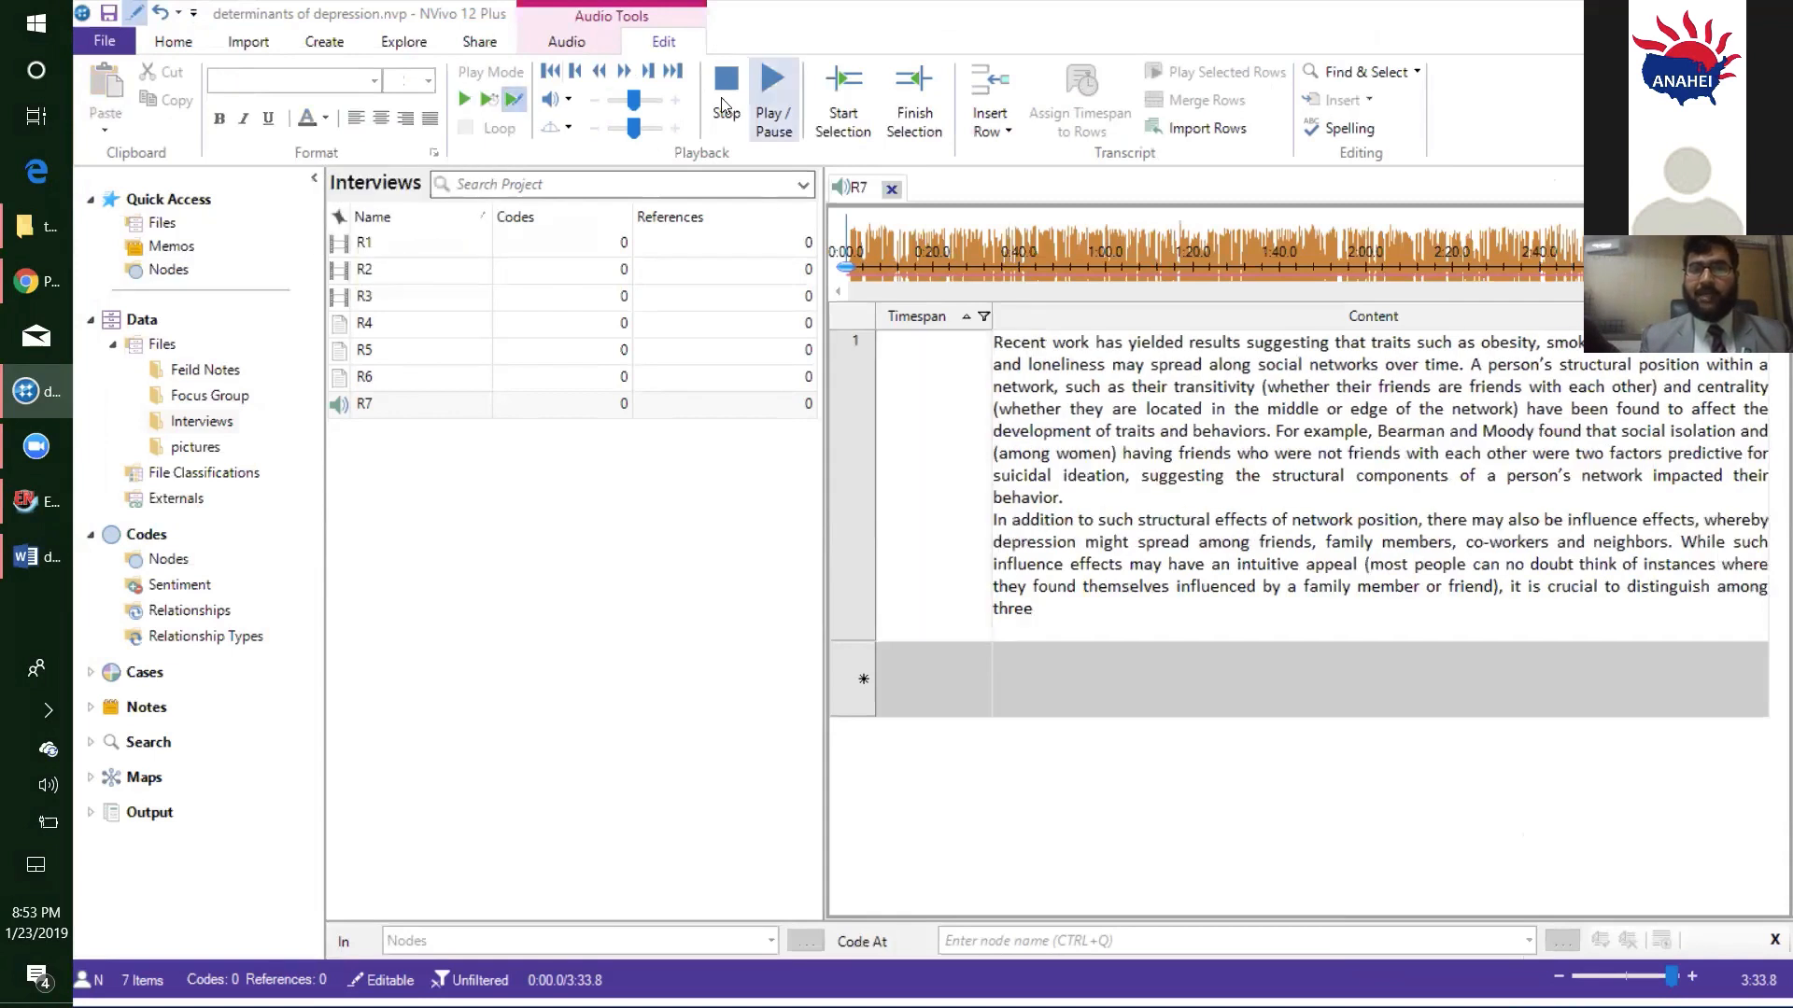
click(767, 105)
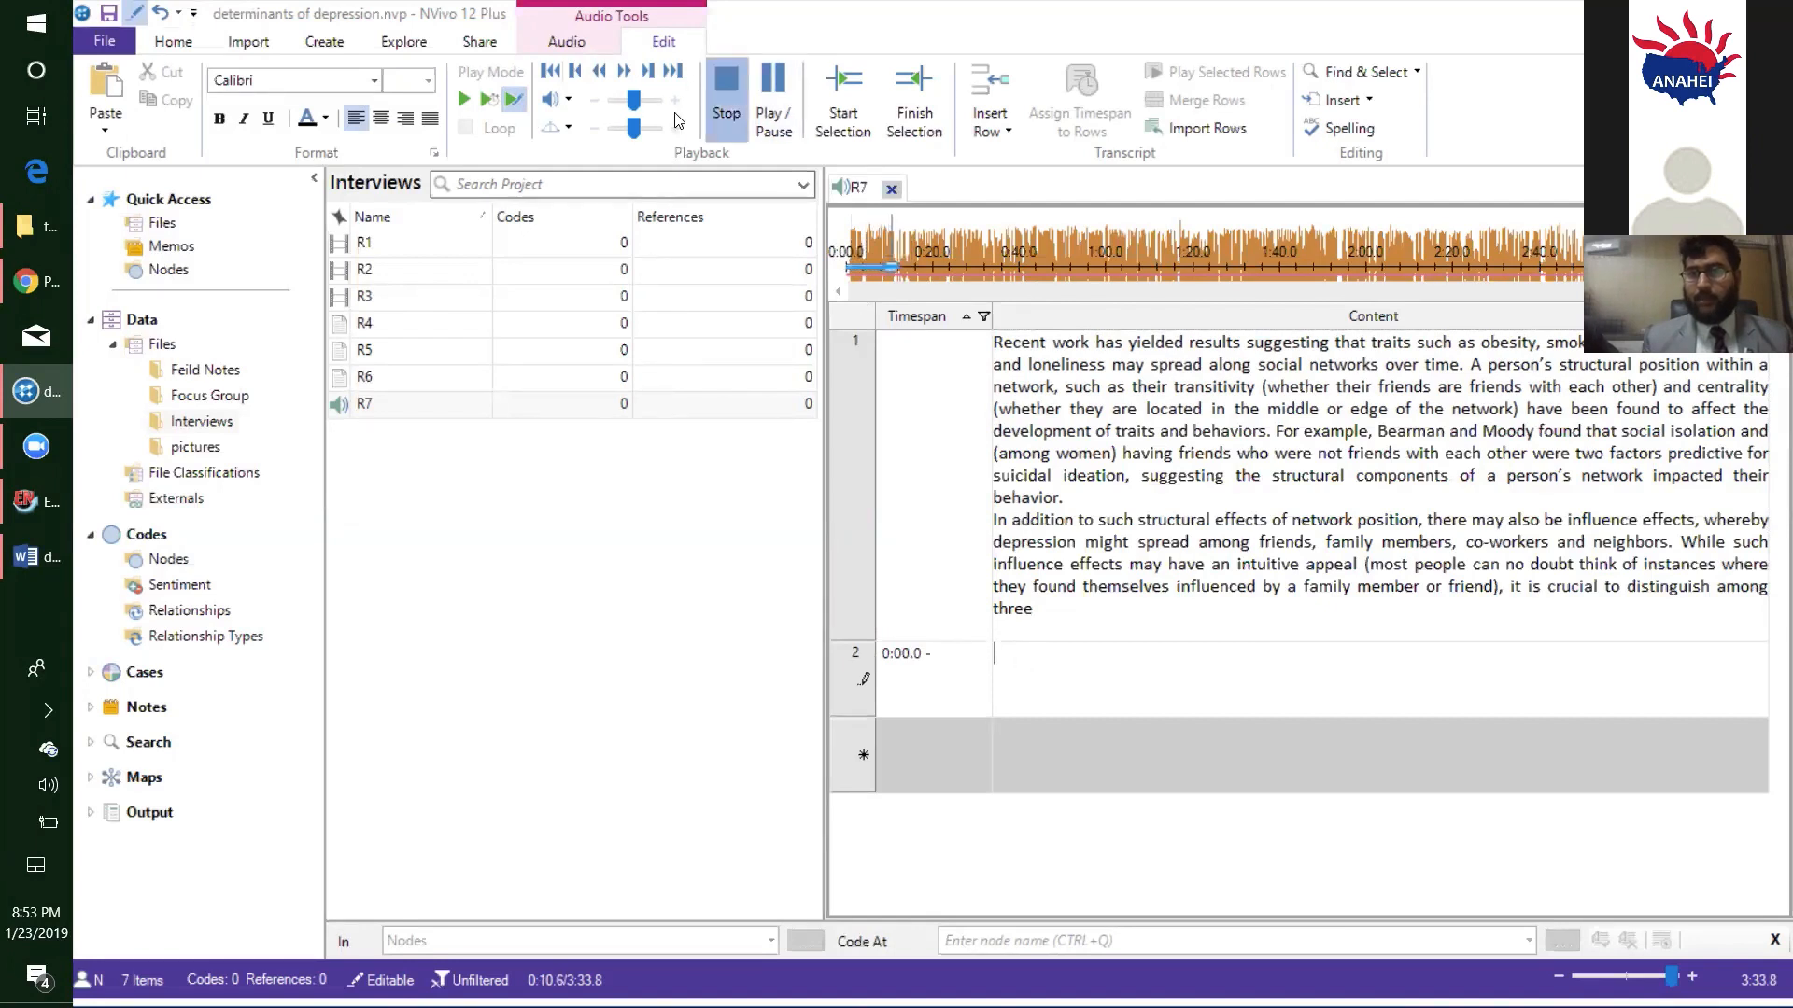
click(722, 113)
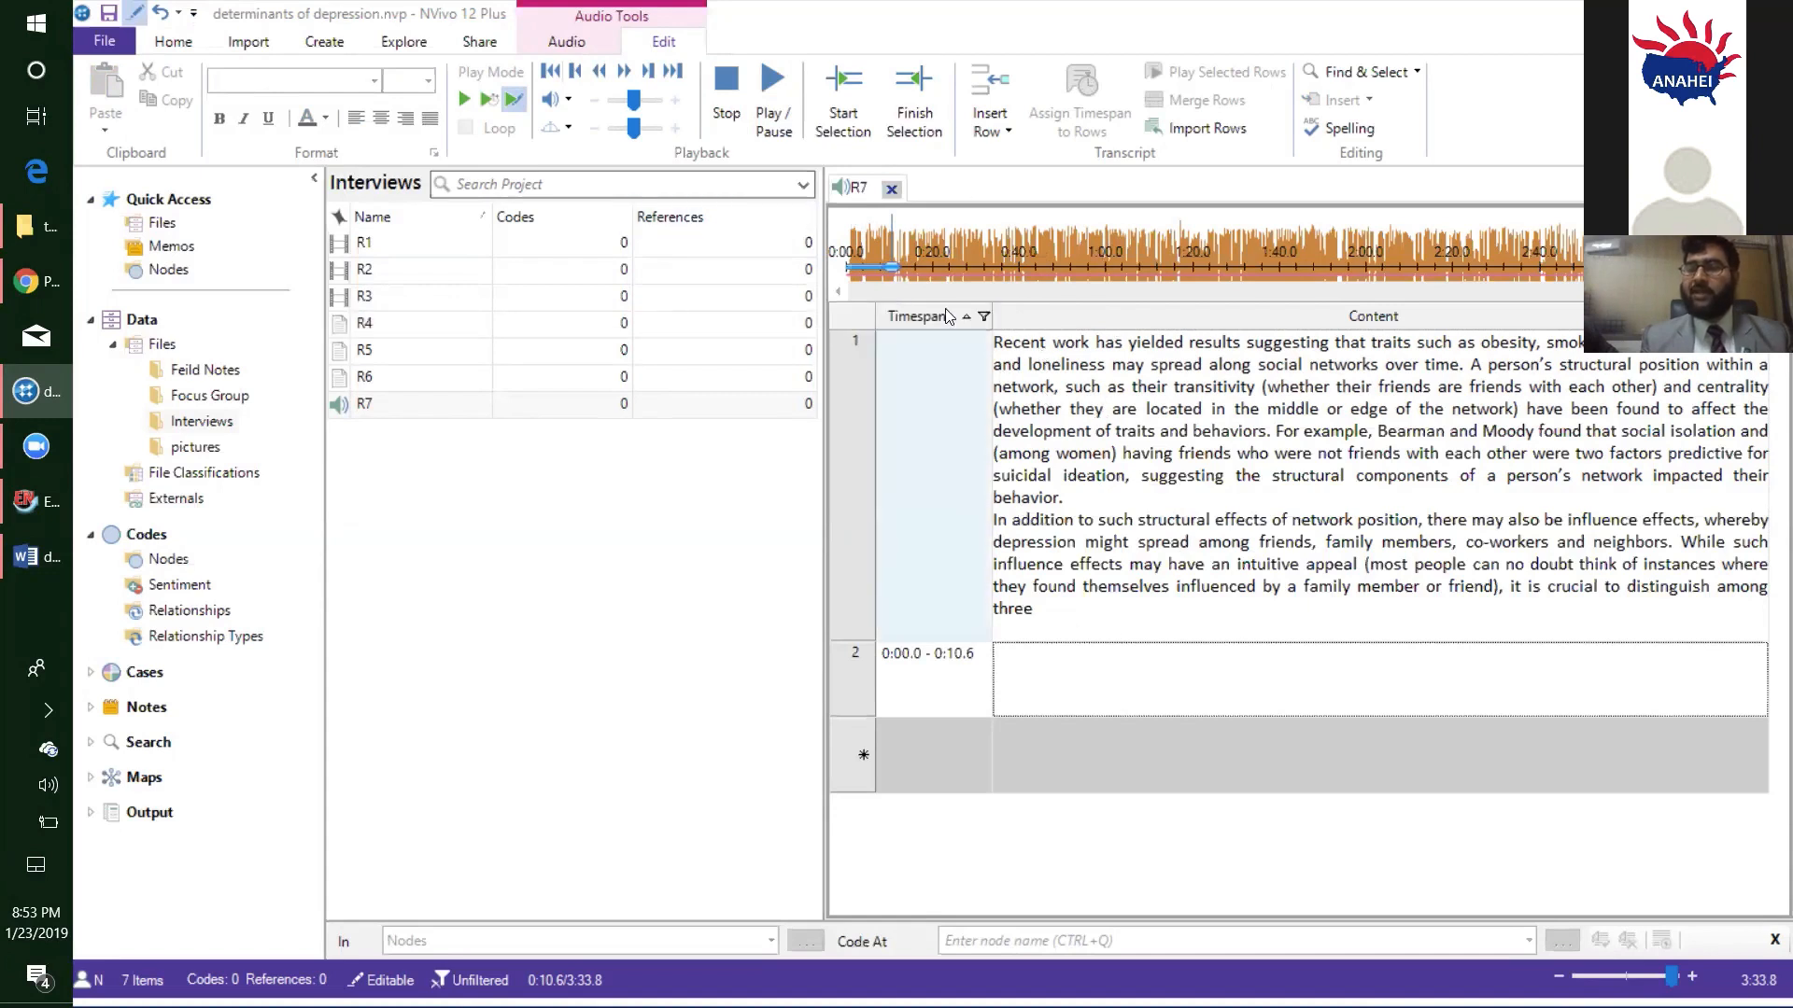
click(891, 190)
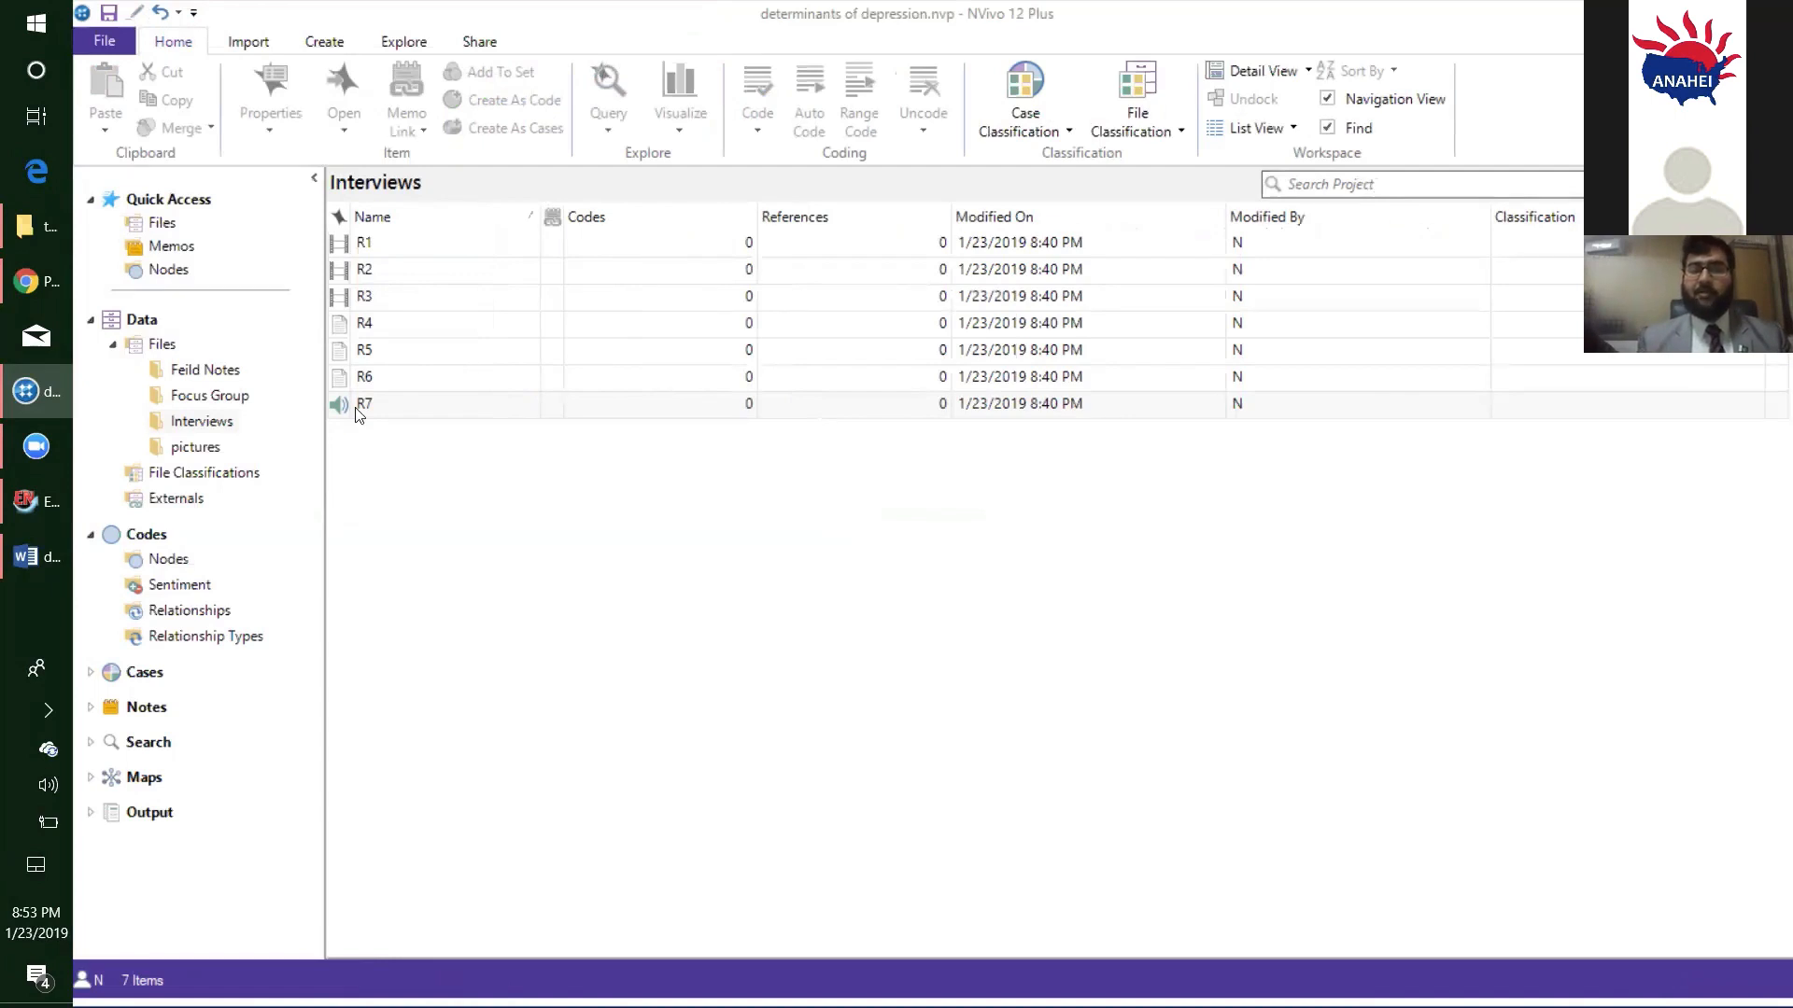
- Open the Focus Group video from the Focus Group folder and make its transcript editable
click(229, 398)
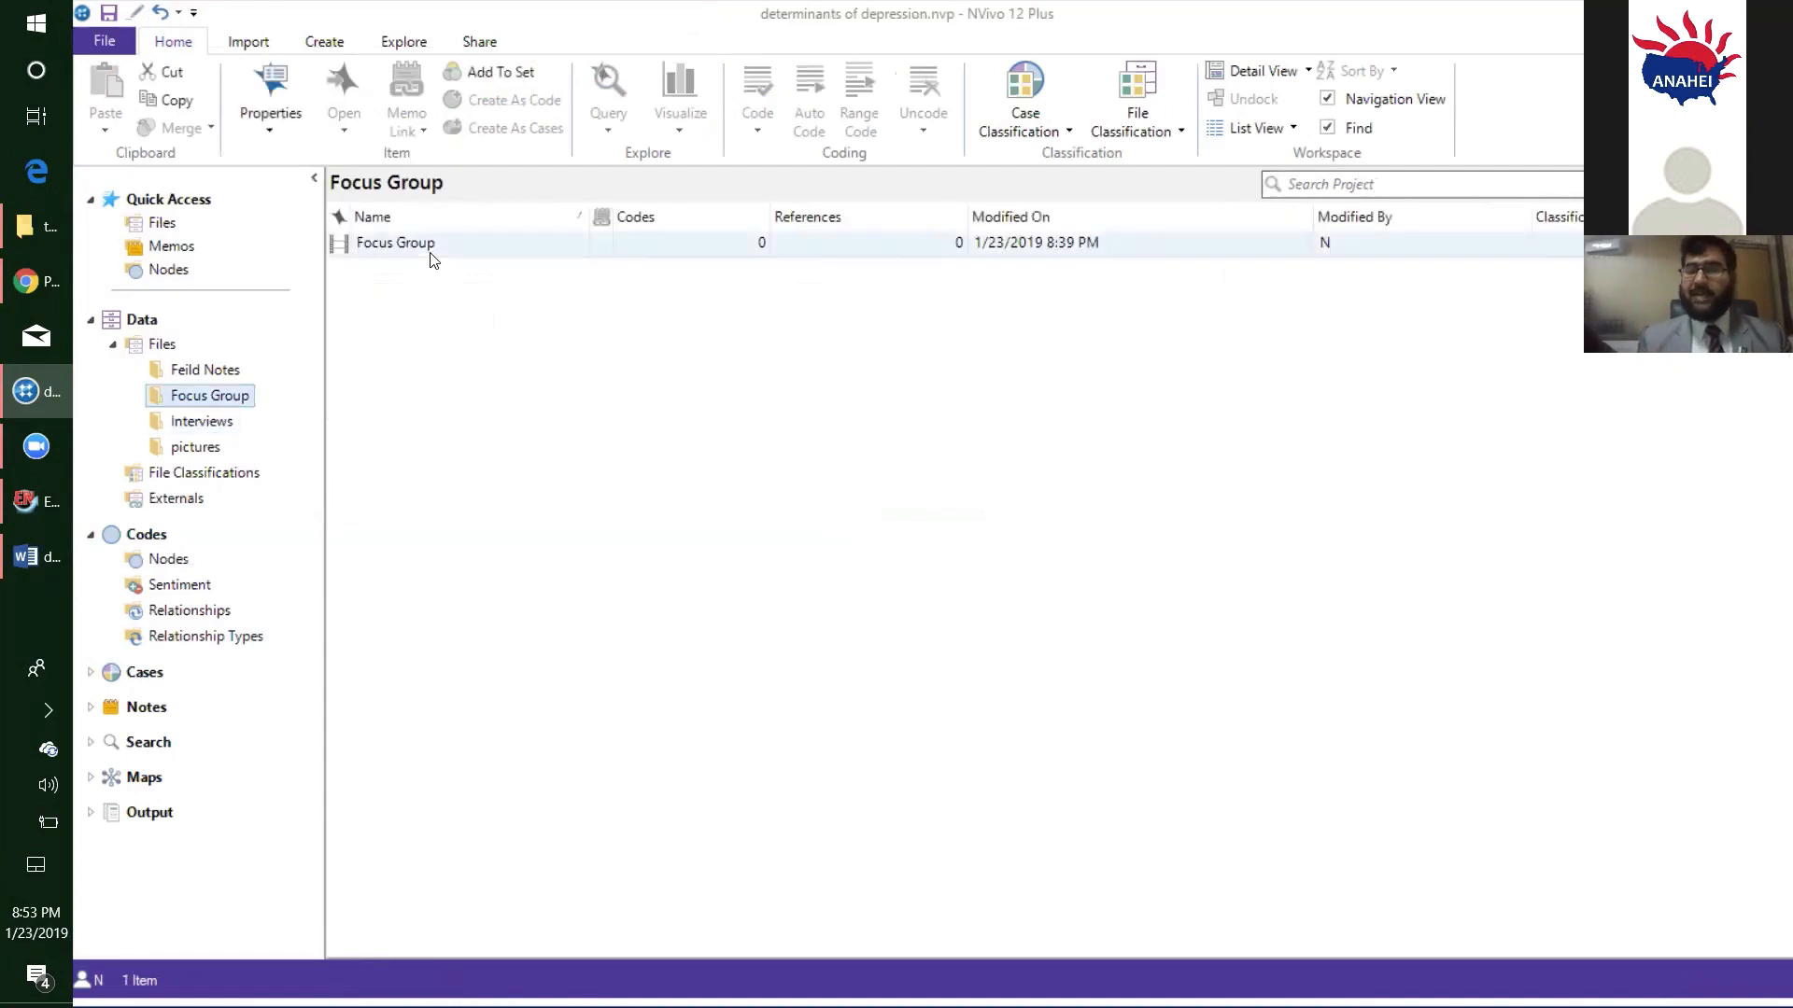
click(412, 250)
double_click(411, 252)
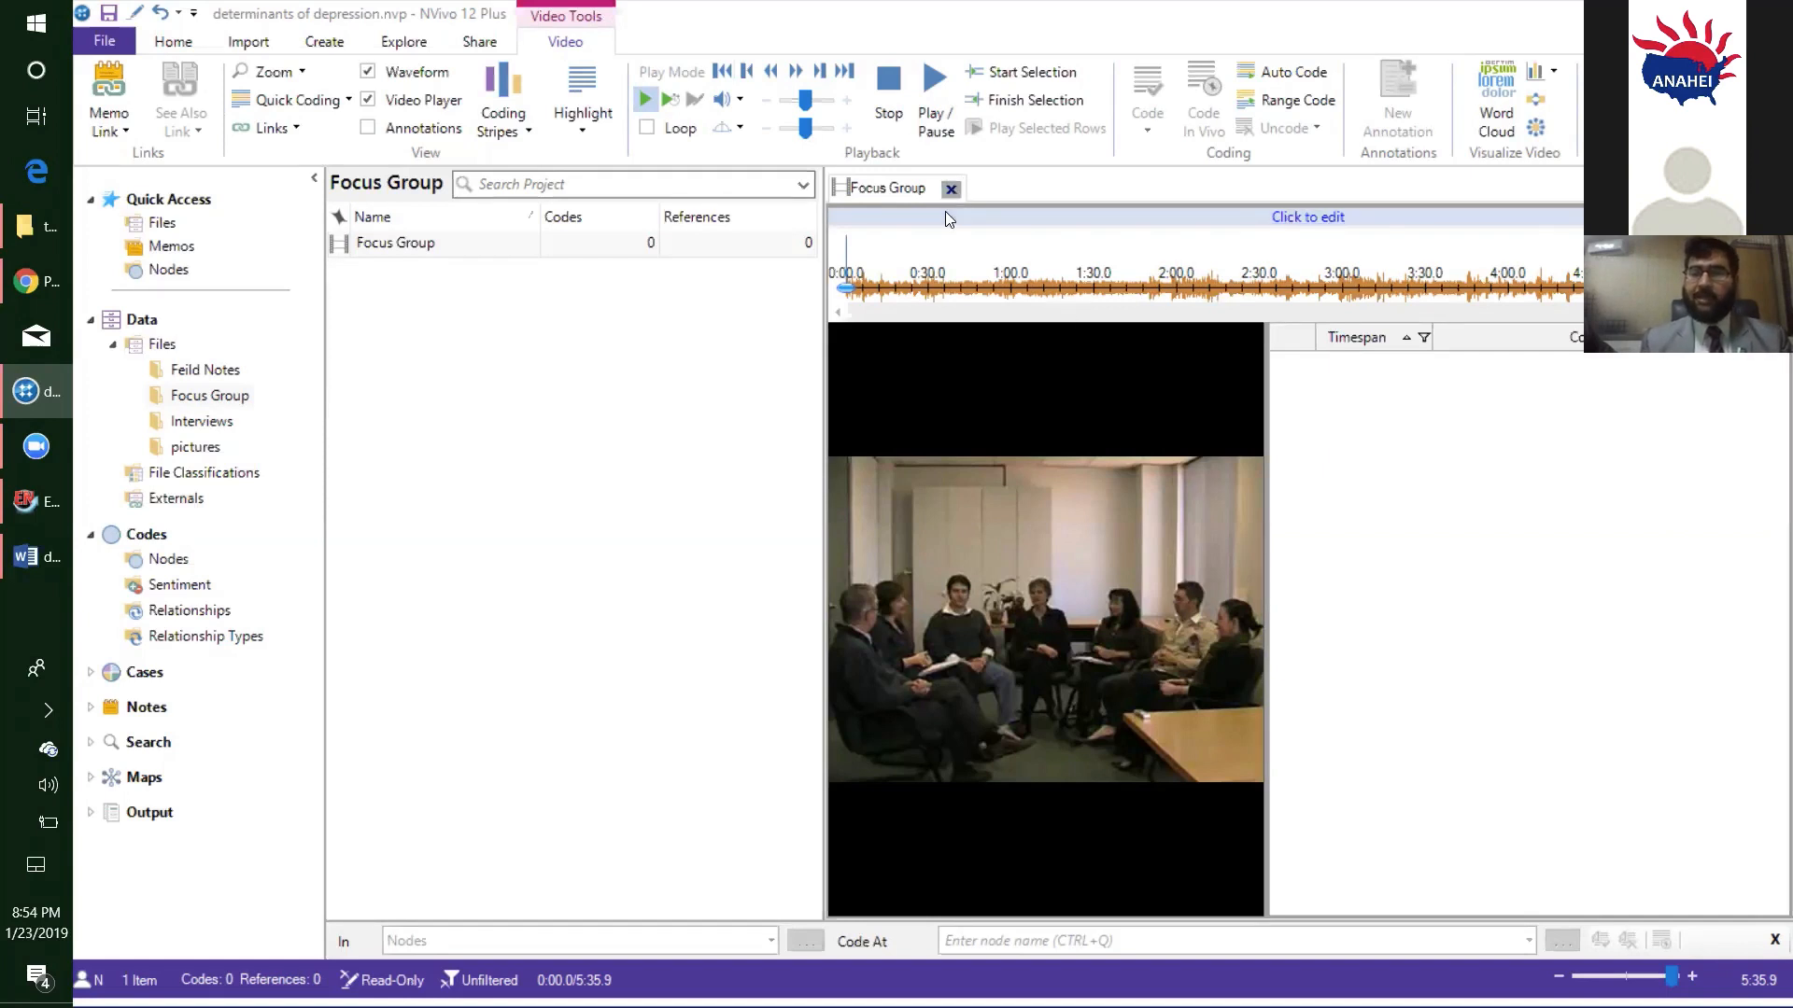
click(1305, 216)
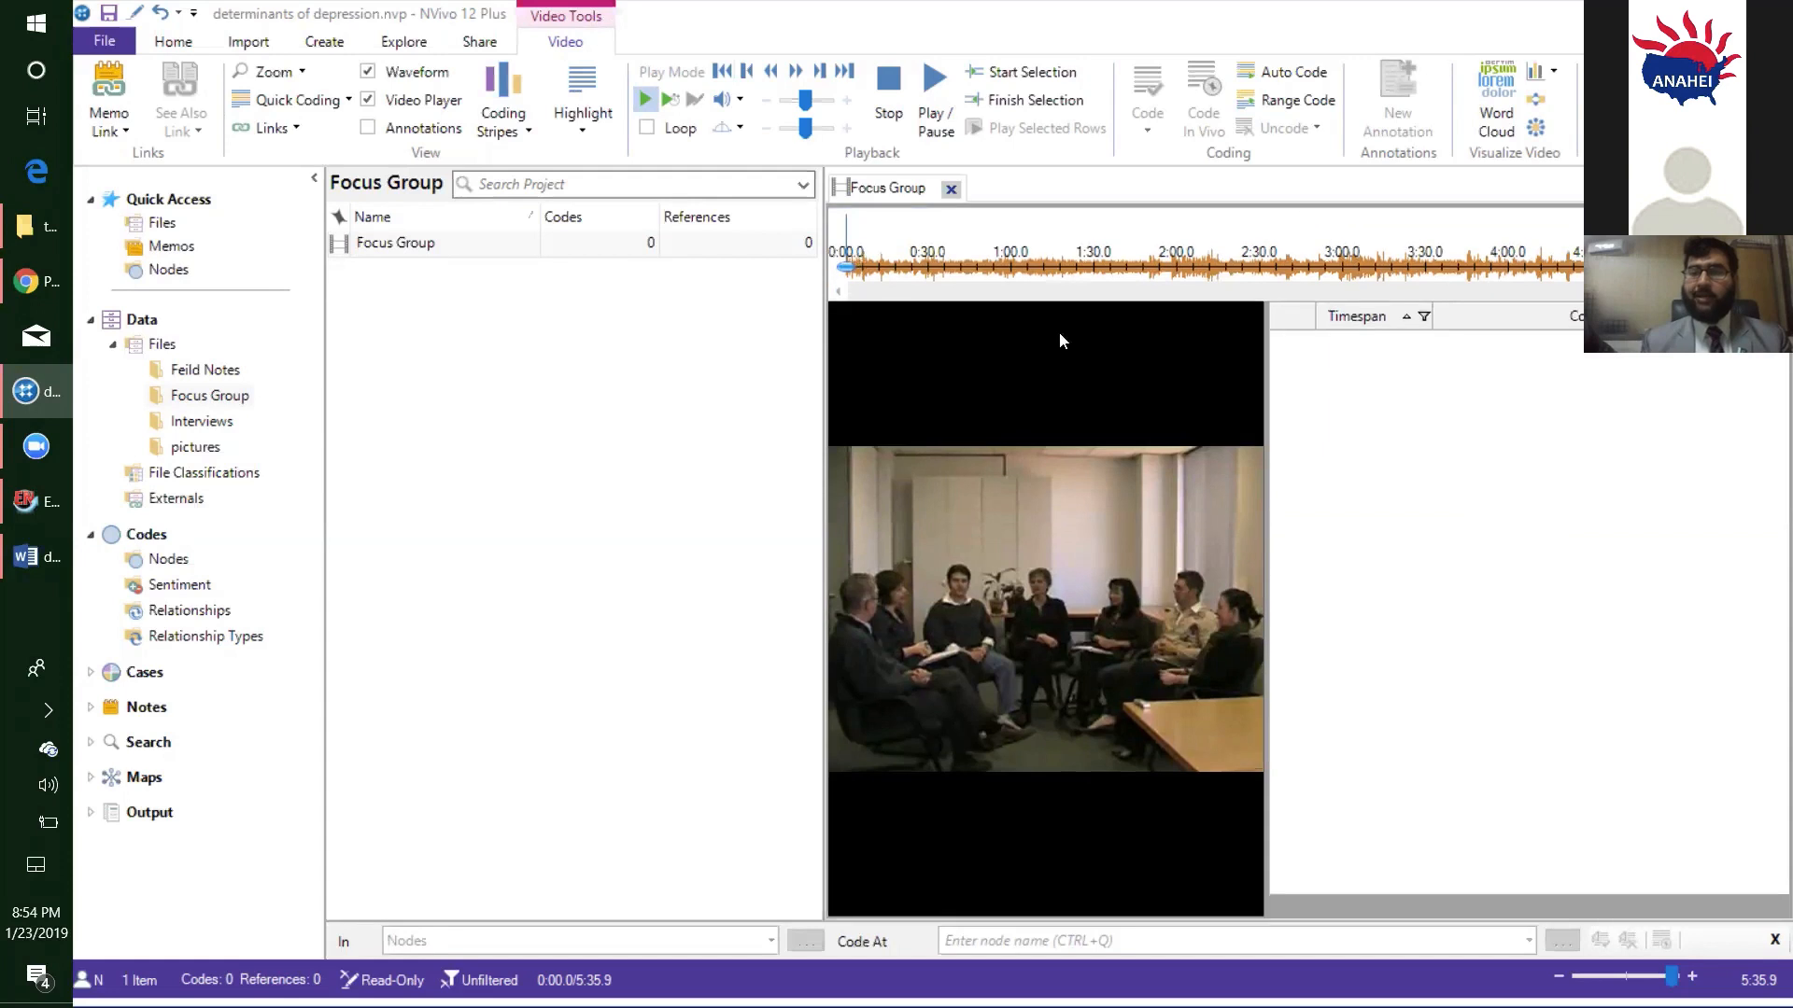
- Play the Focus Group video in Transcribe mode to start its first transcript row, and close the video
click(513, 99)
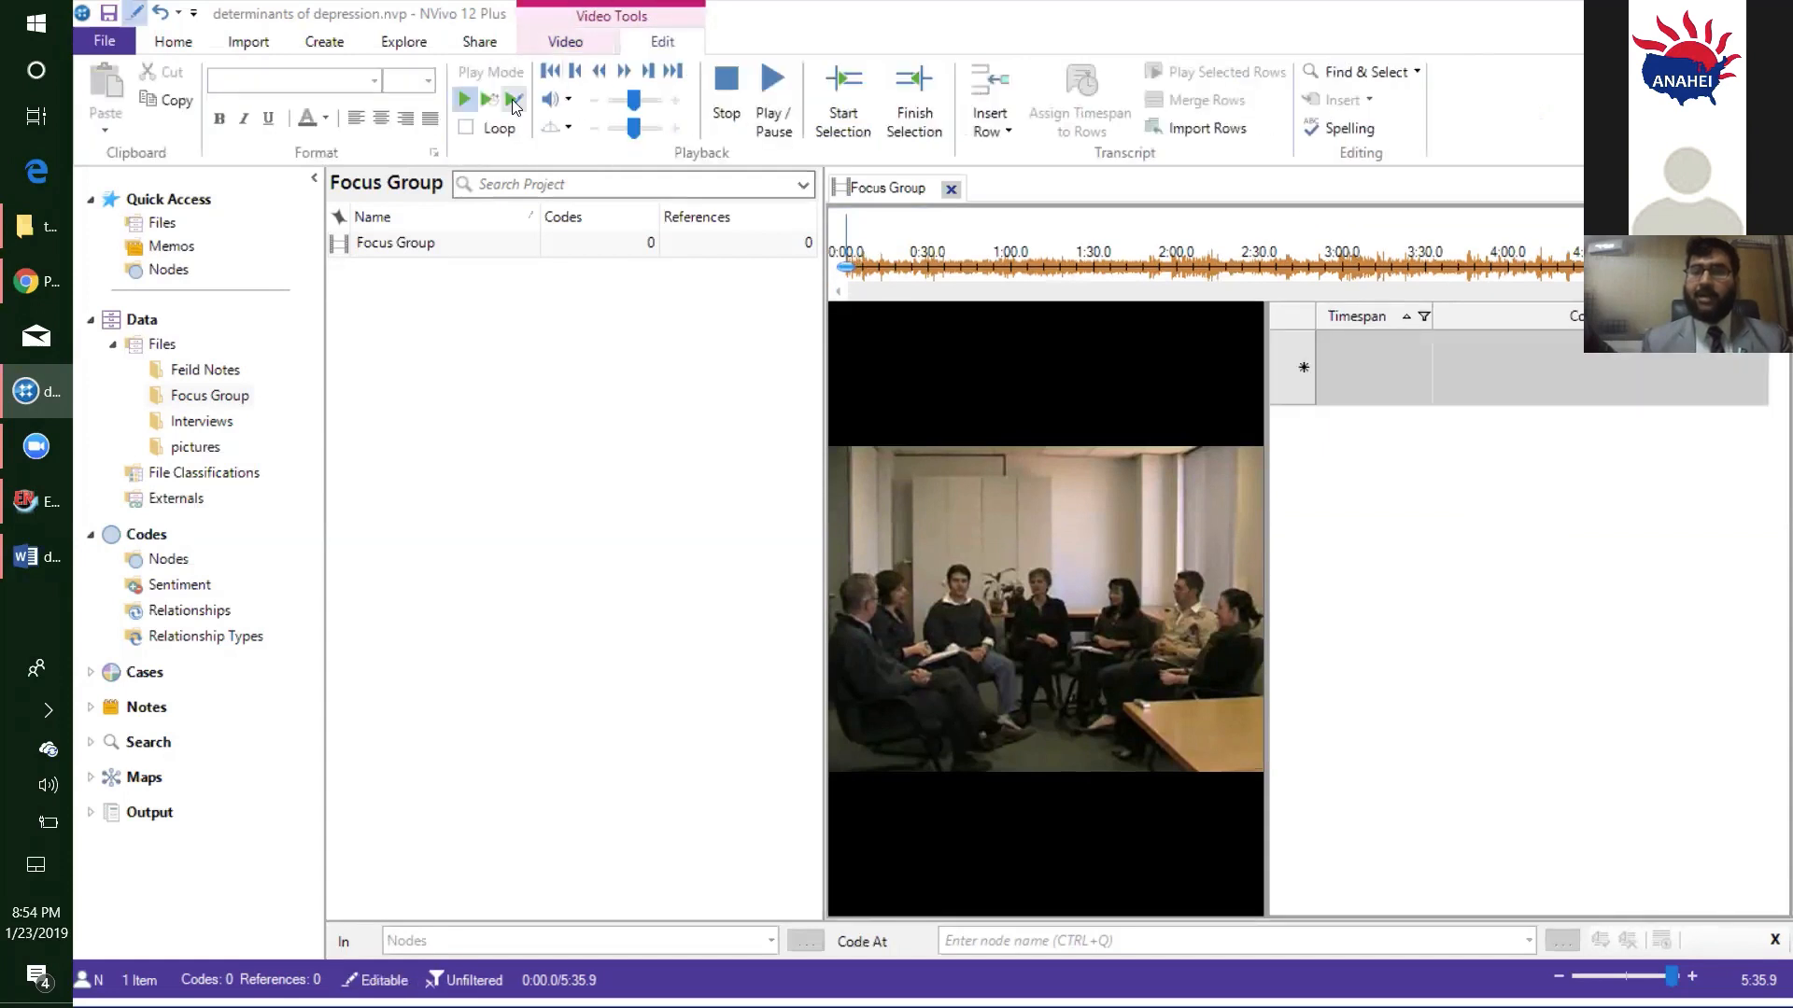
click(773, 103)
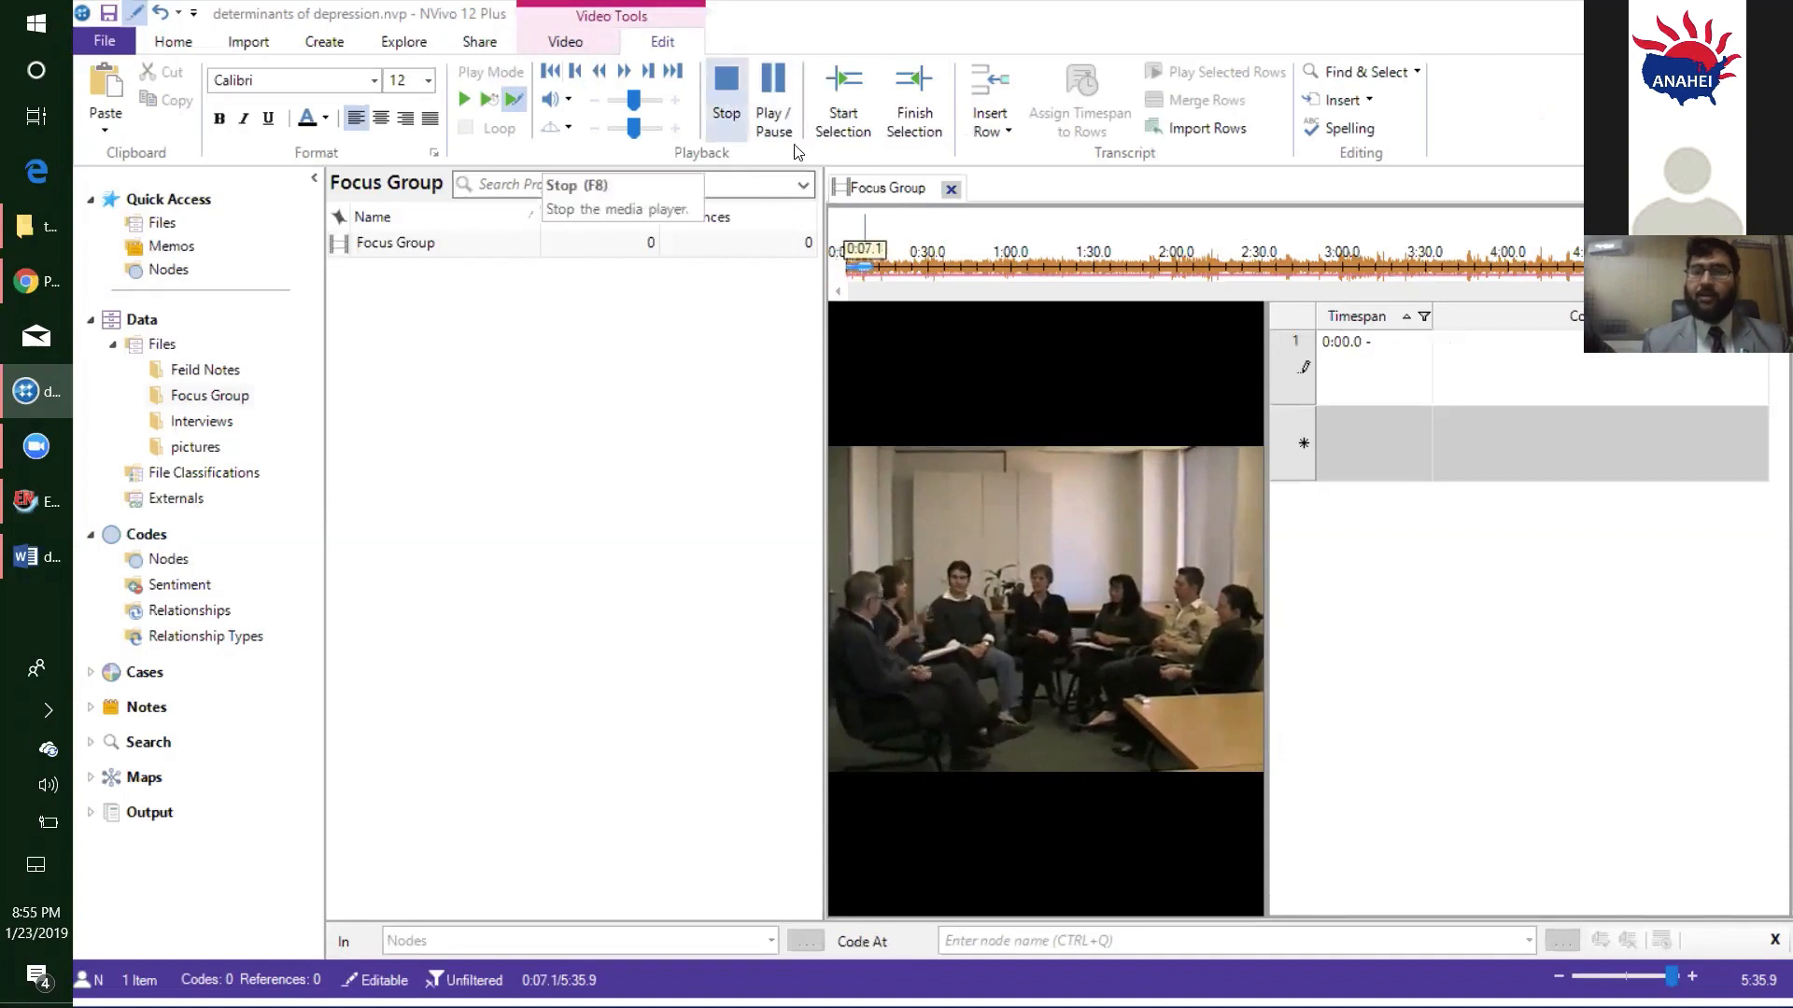
click(951, 190)
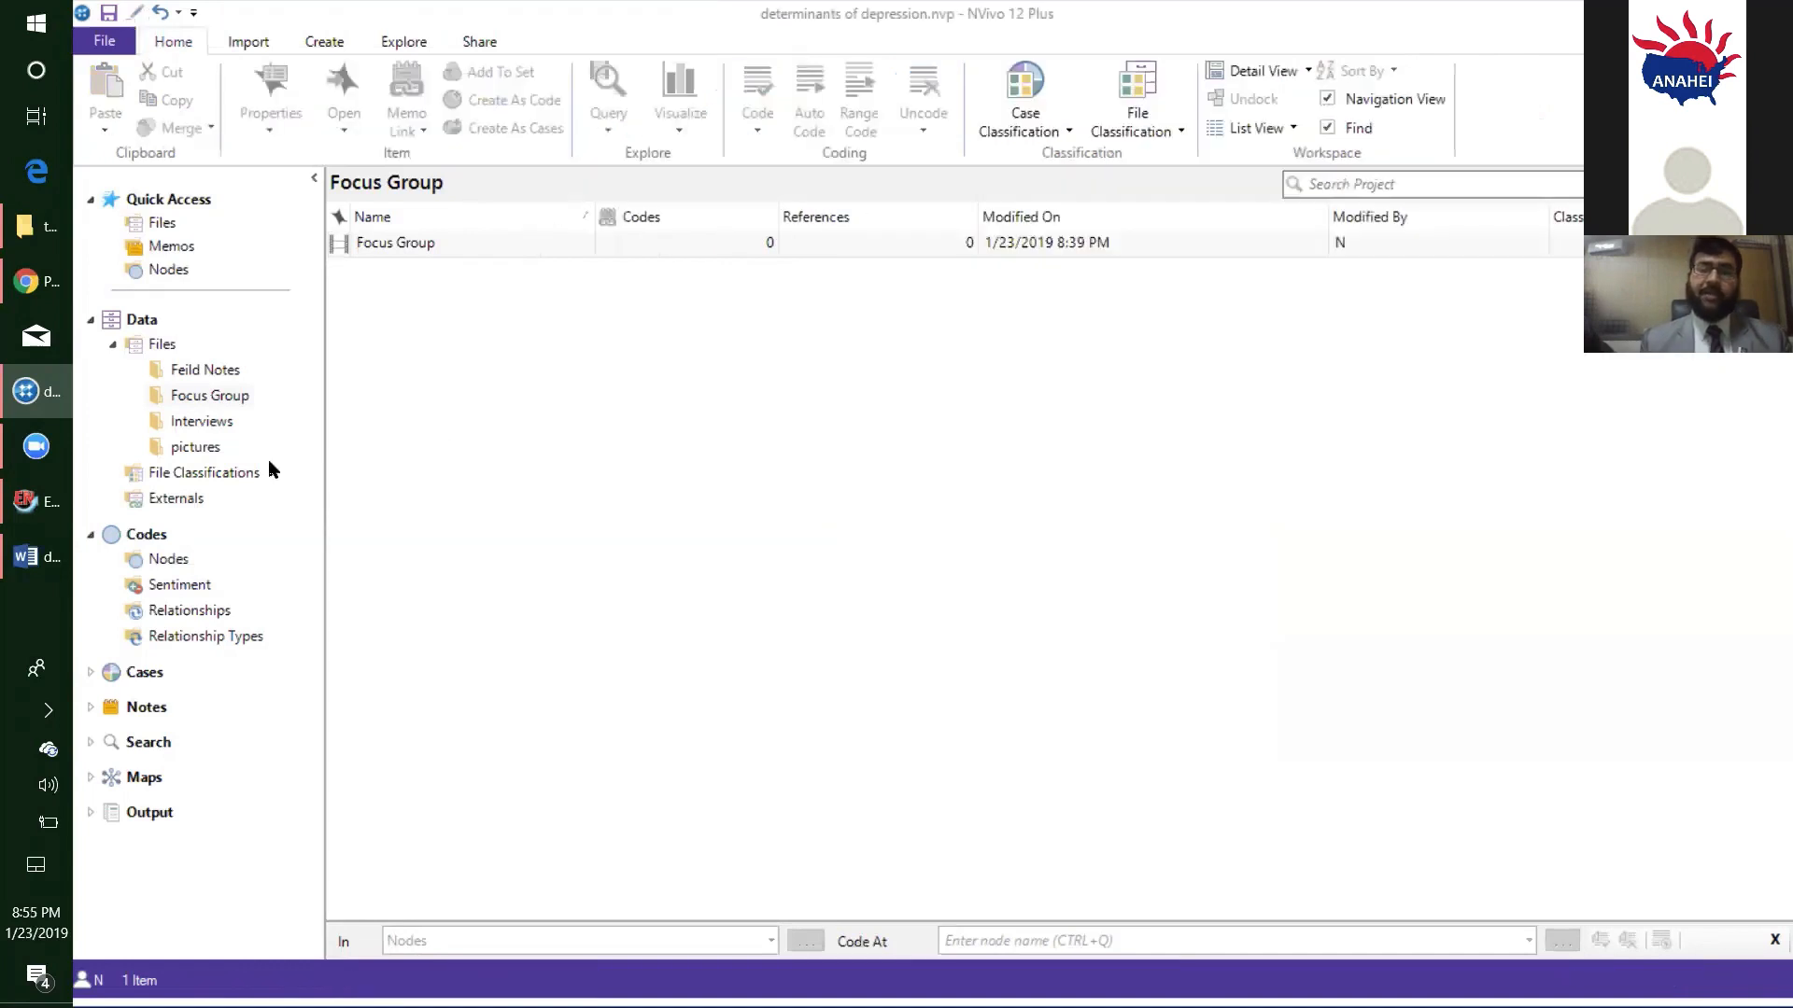
- Import 1.gif, 1.png, 2.gif and 2.png from the NVivo Data pictures folder into the project's pictures folder
click(204, 452)
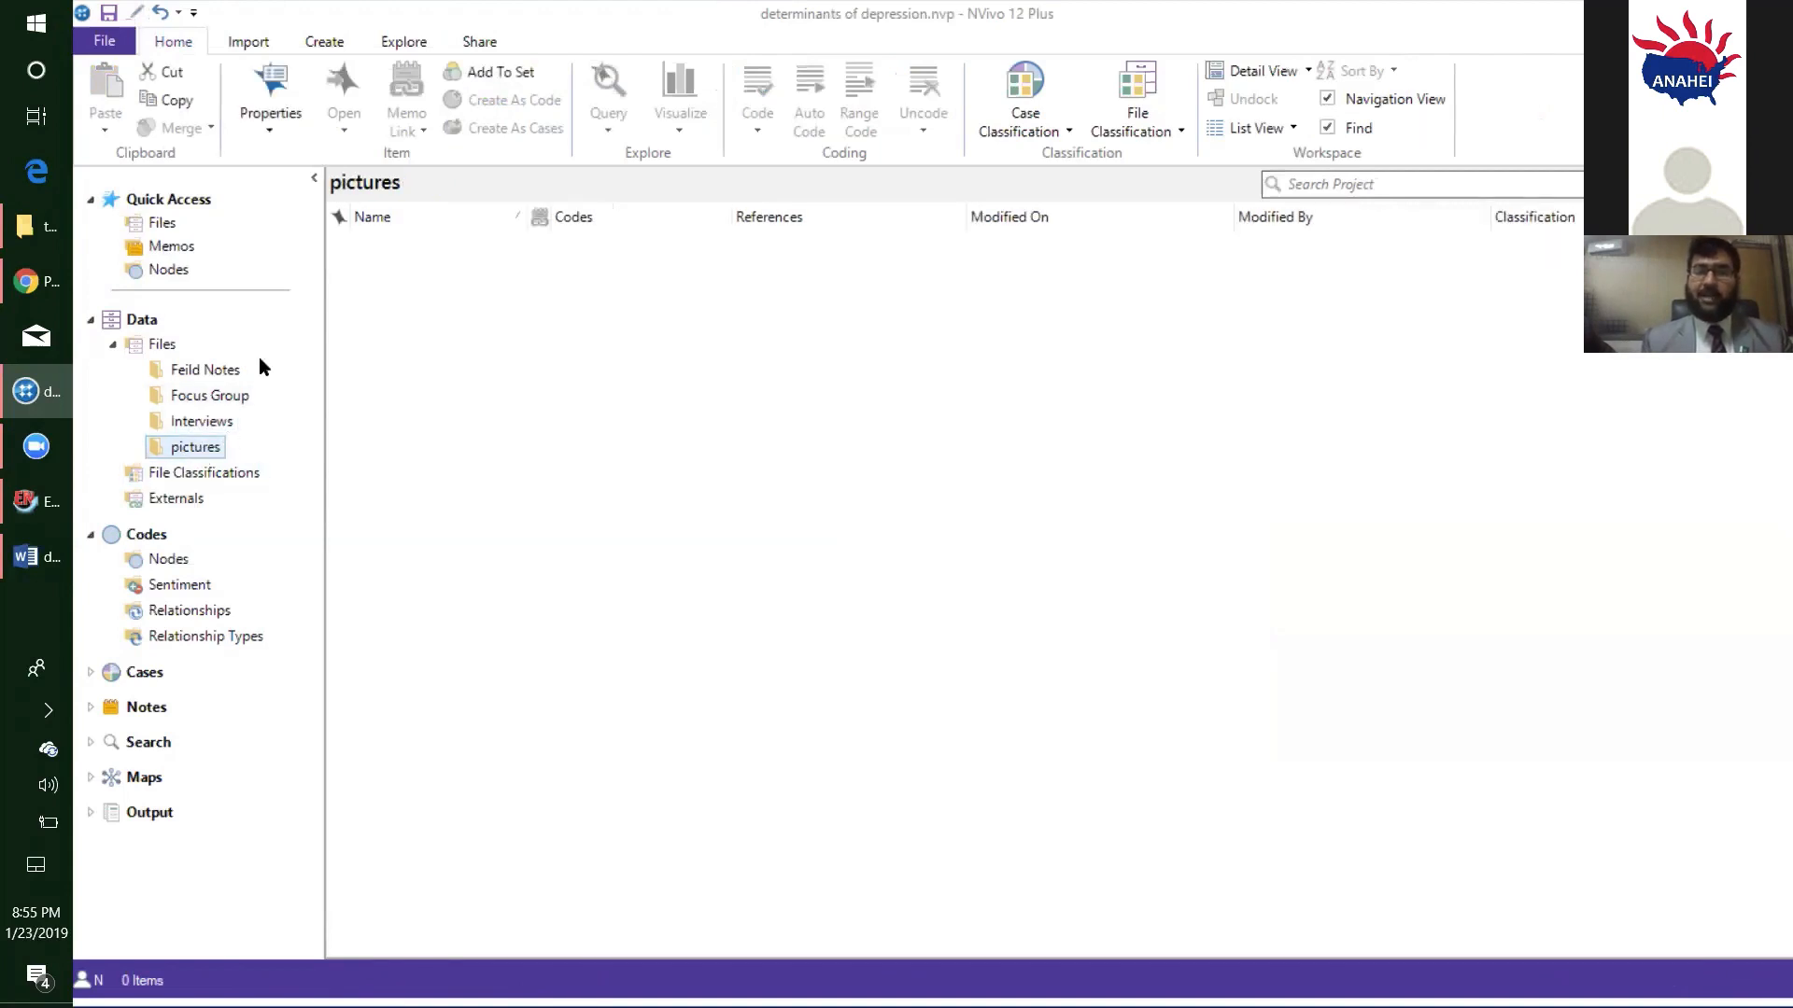
click(248, 42)
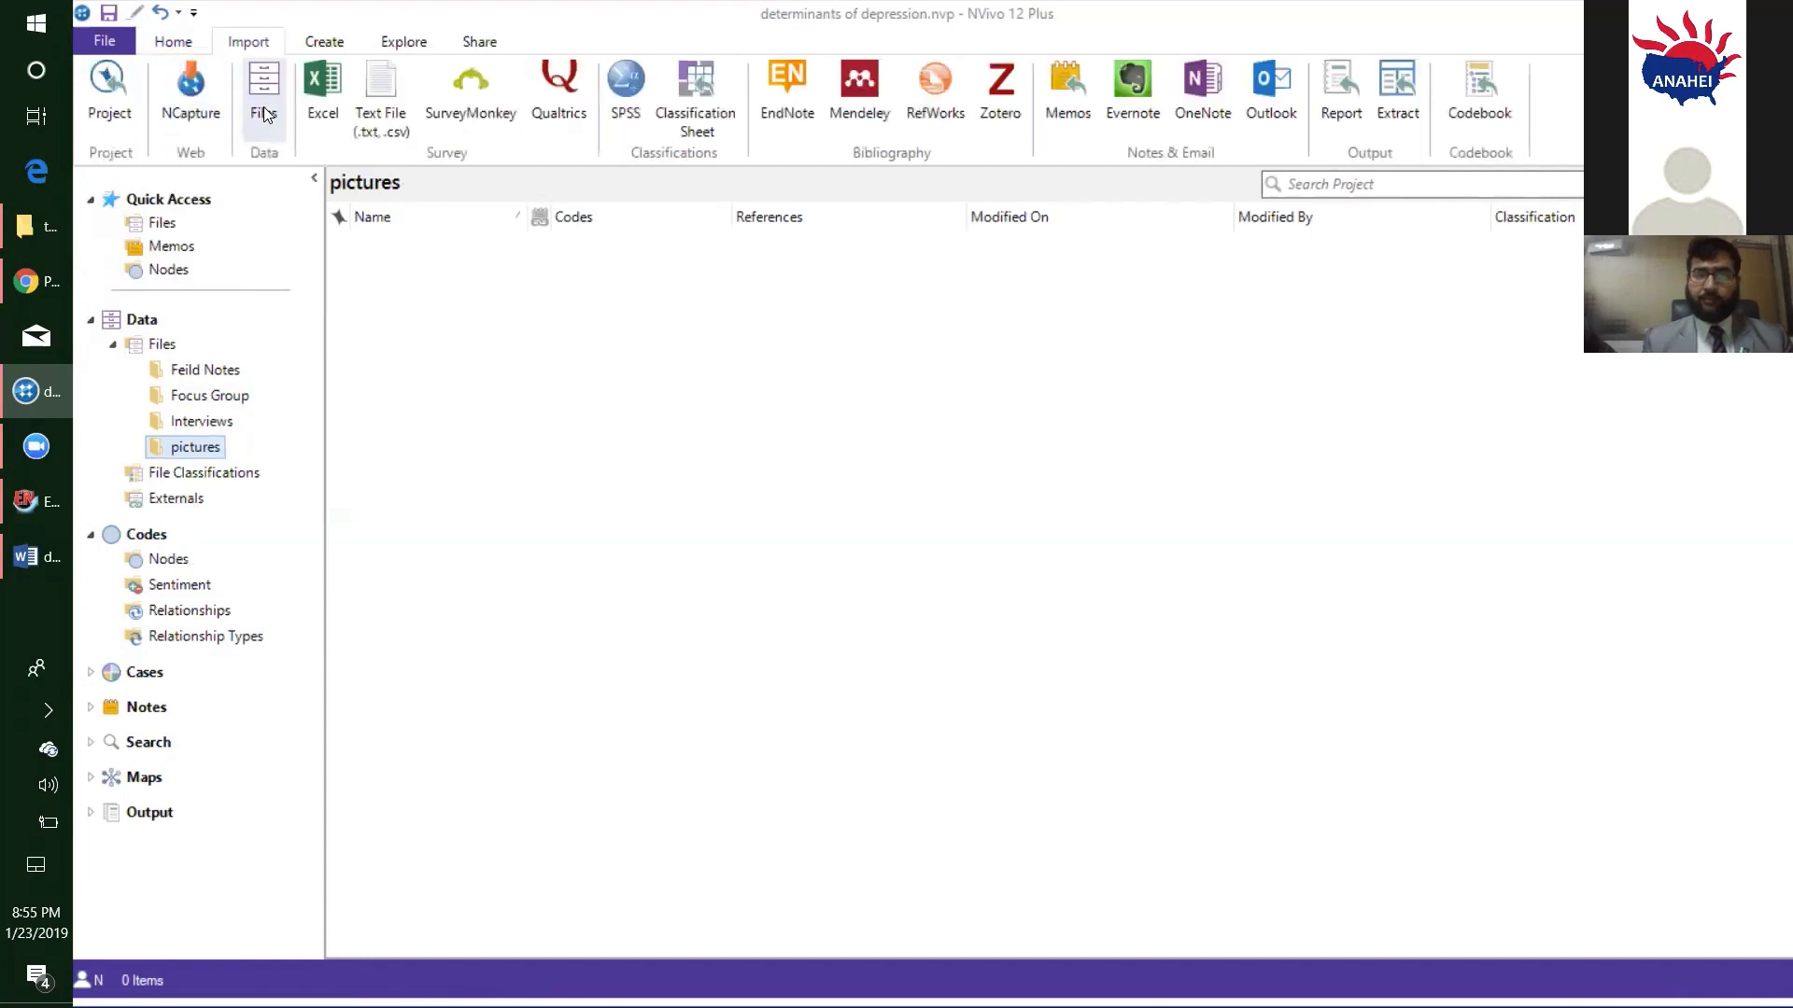
click(260, 89)
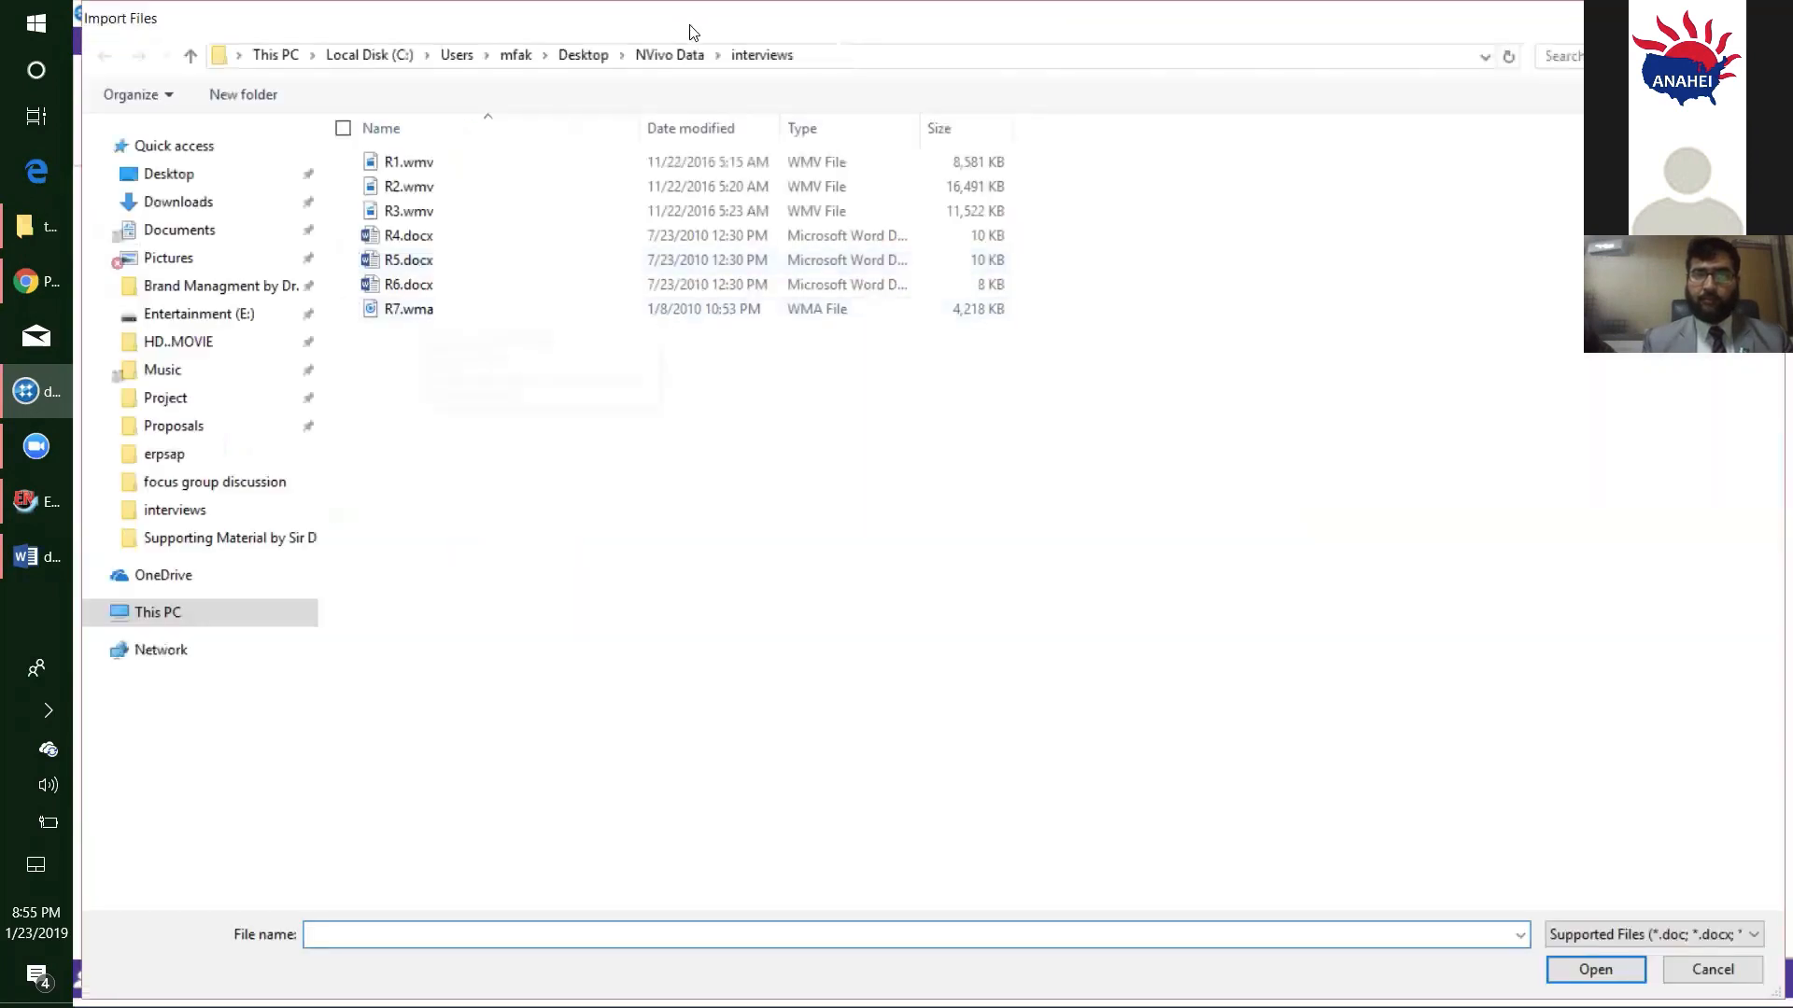
click(668, 55)
double_click(437, 237)
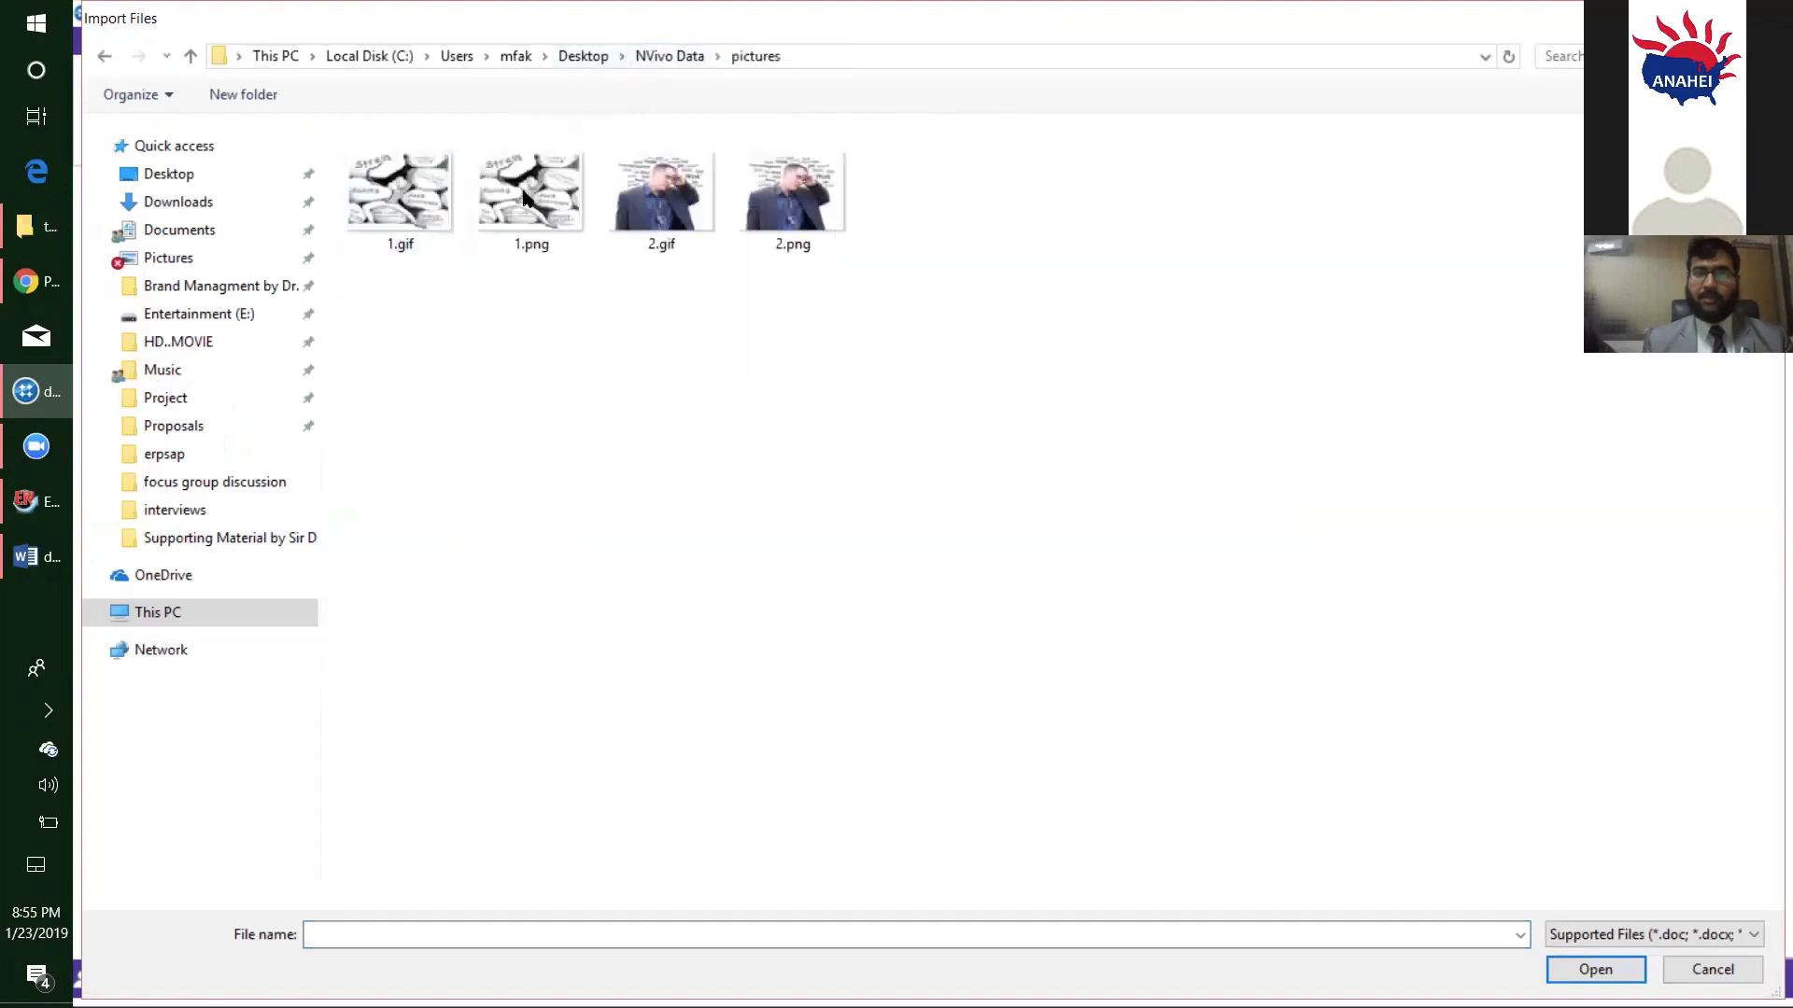
drag(927, 317, 353, 220)
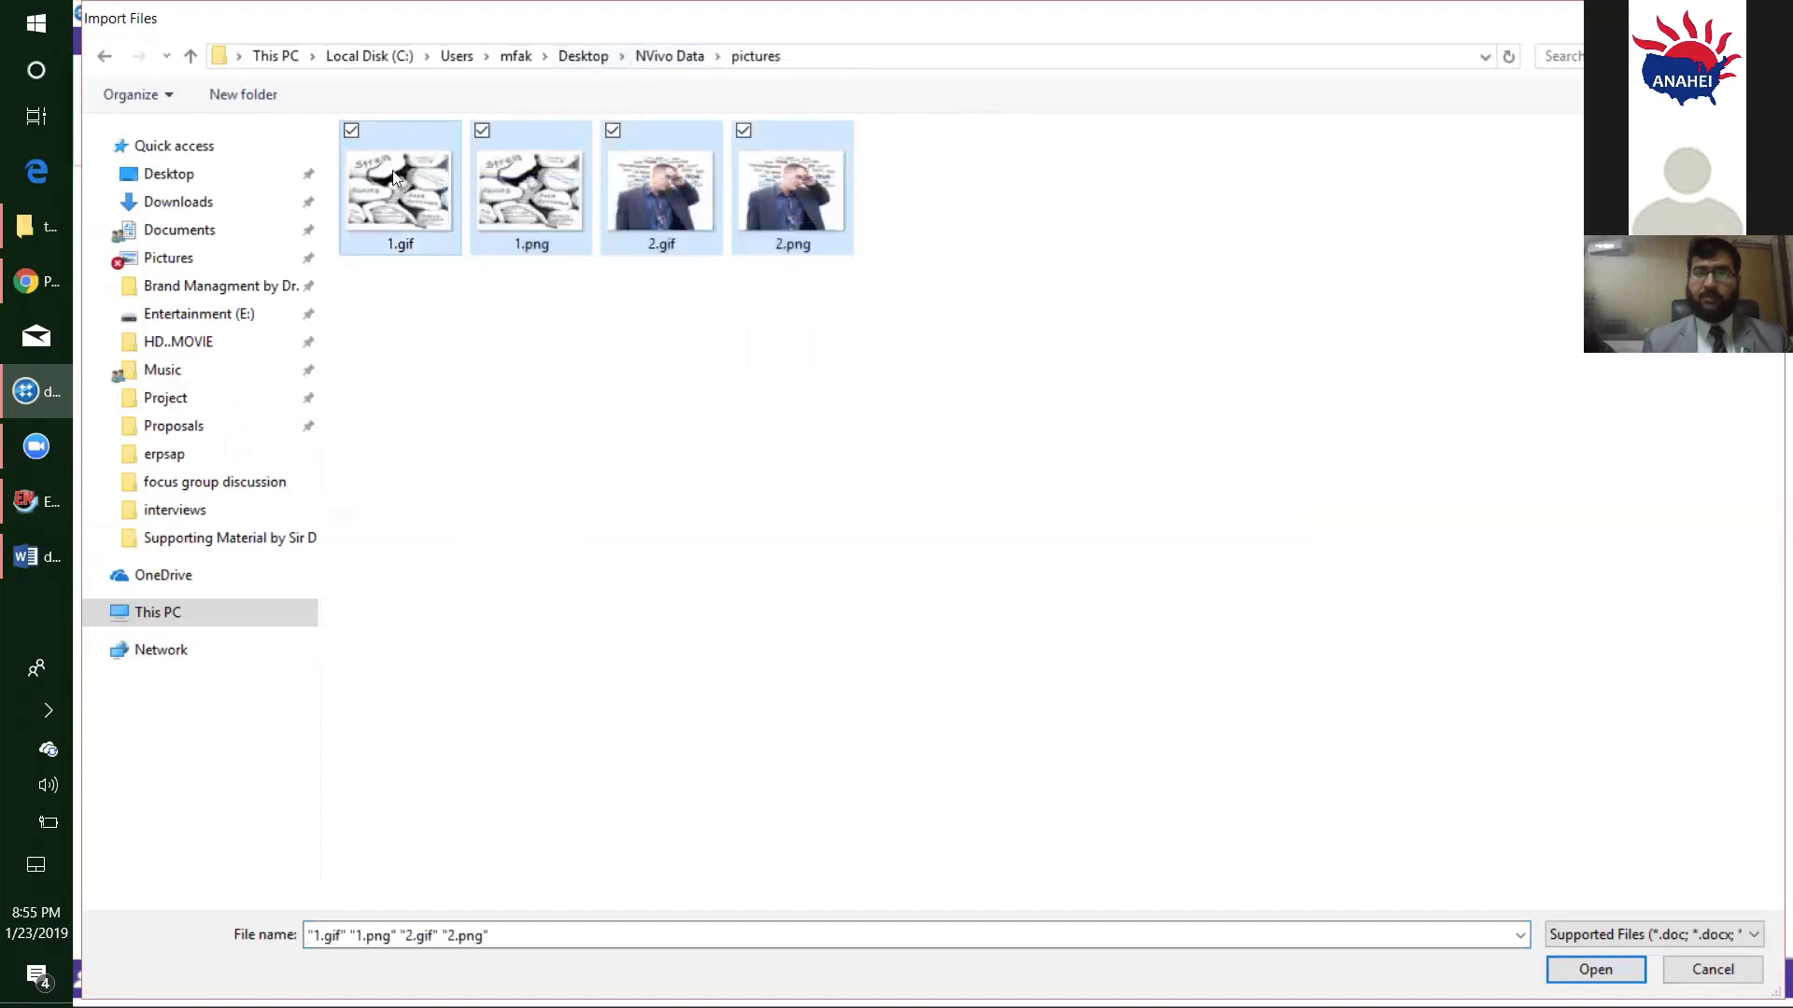
click(1569, 974)
click(1023, 466)
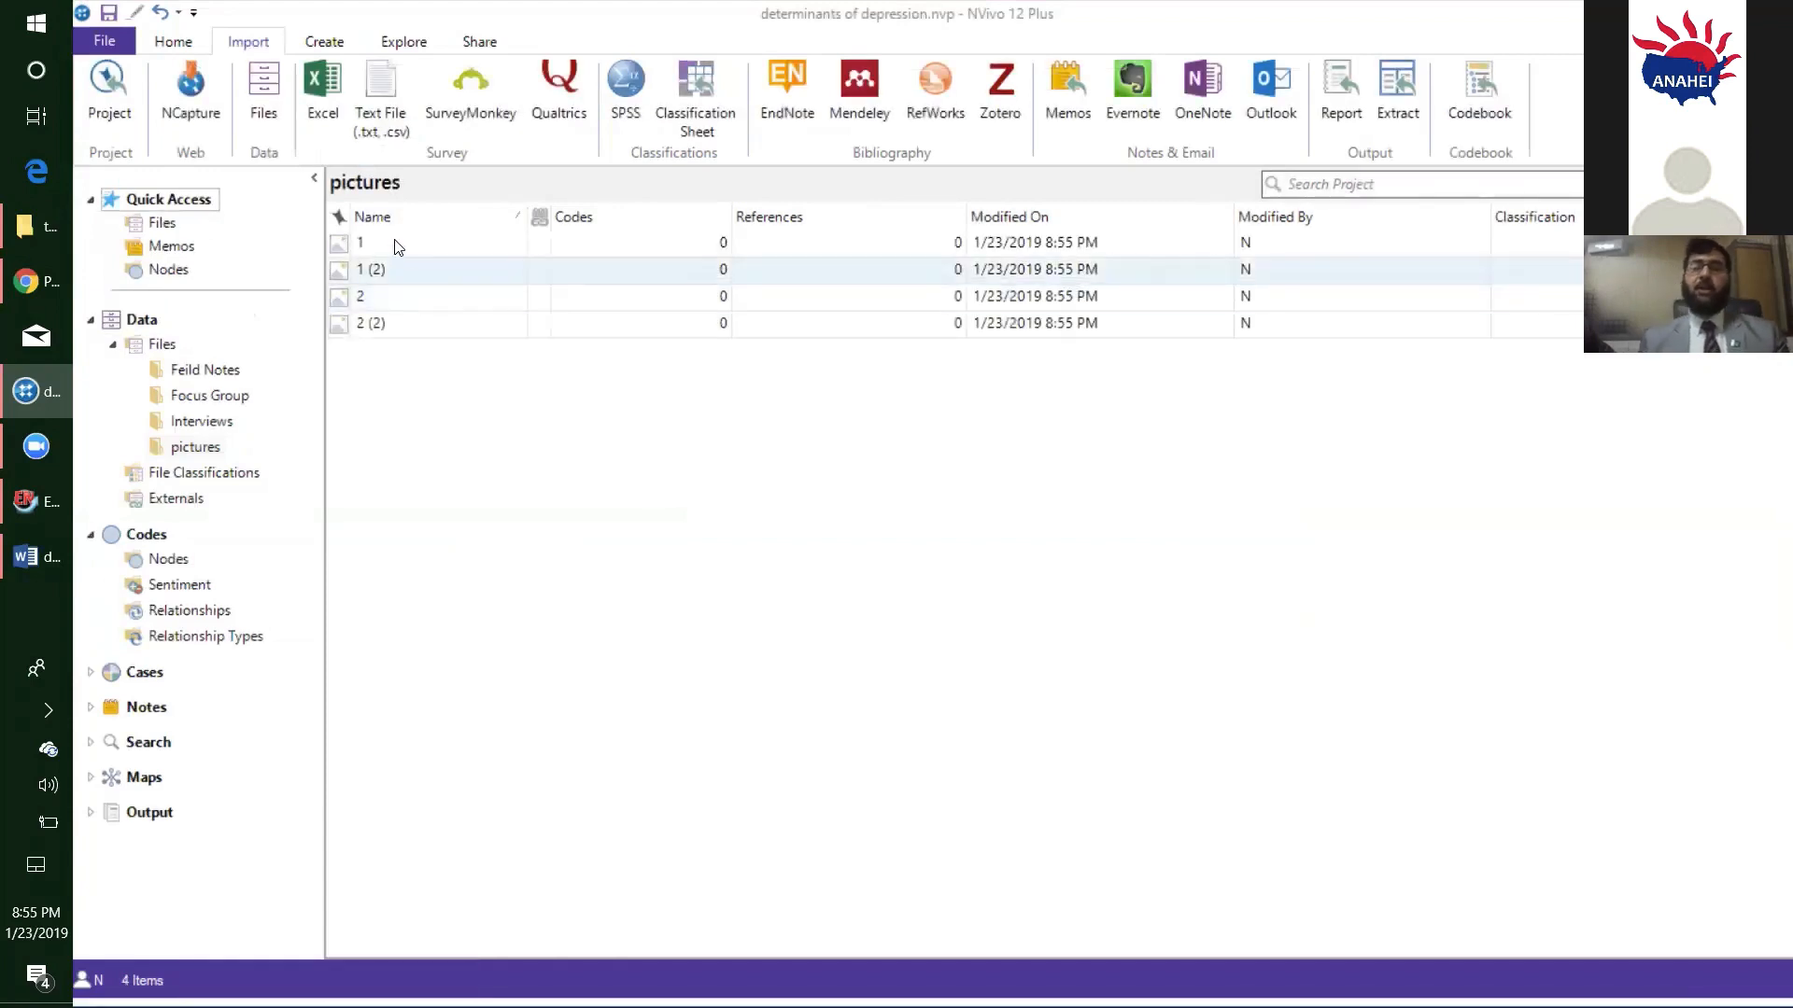
click(396, 245)
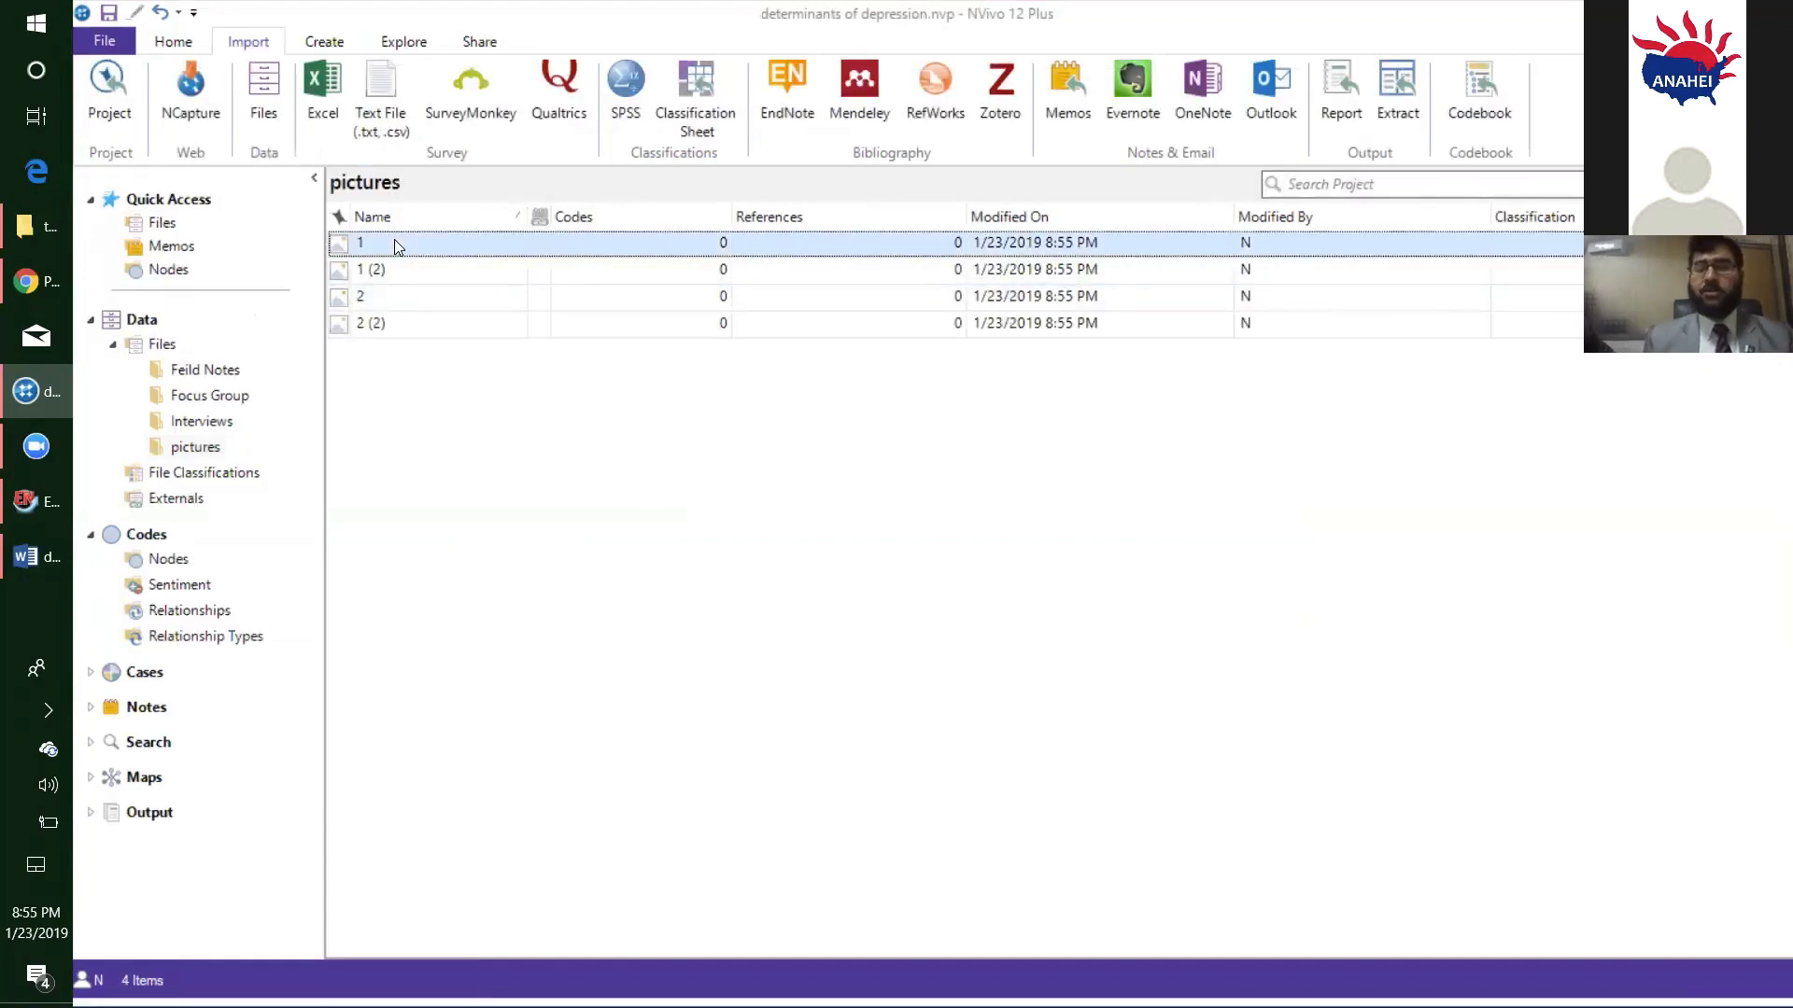
double_click(407, 250)
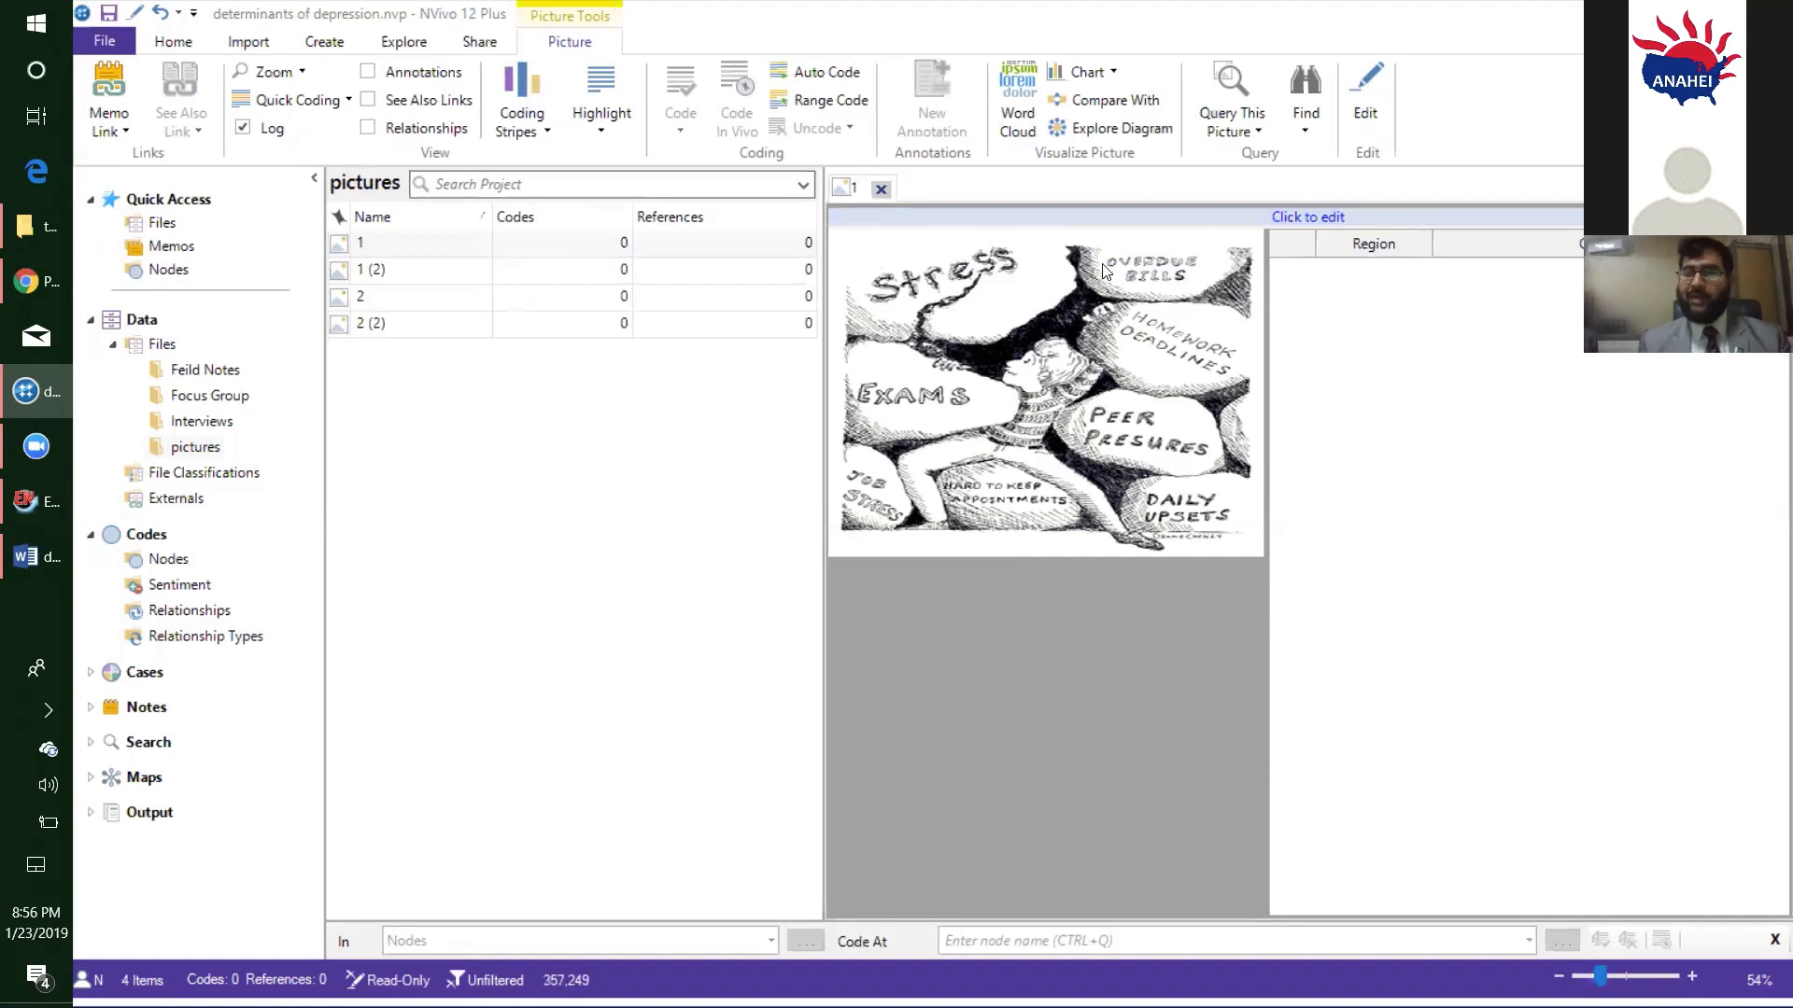
click(1312, 218)
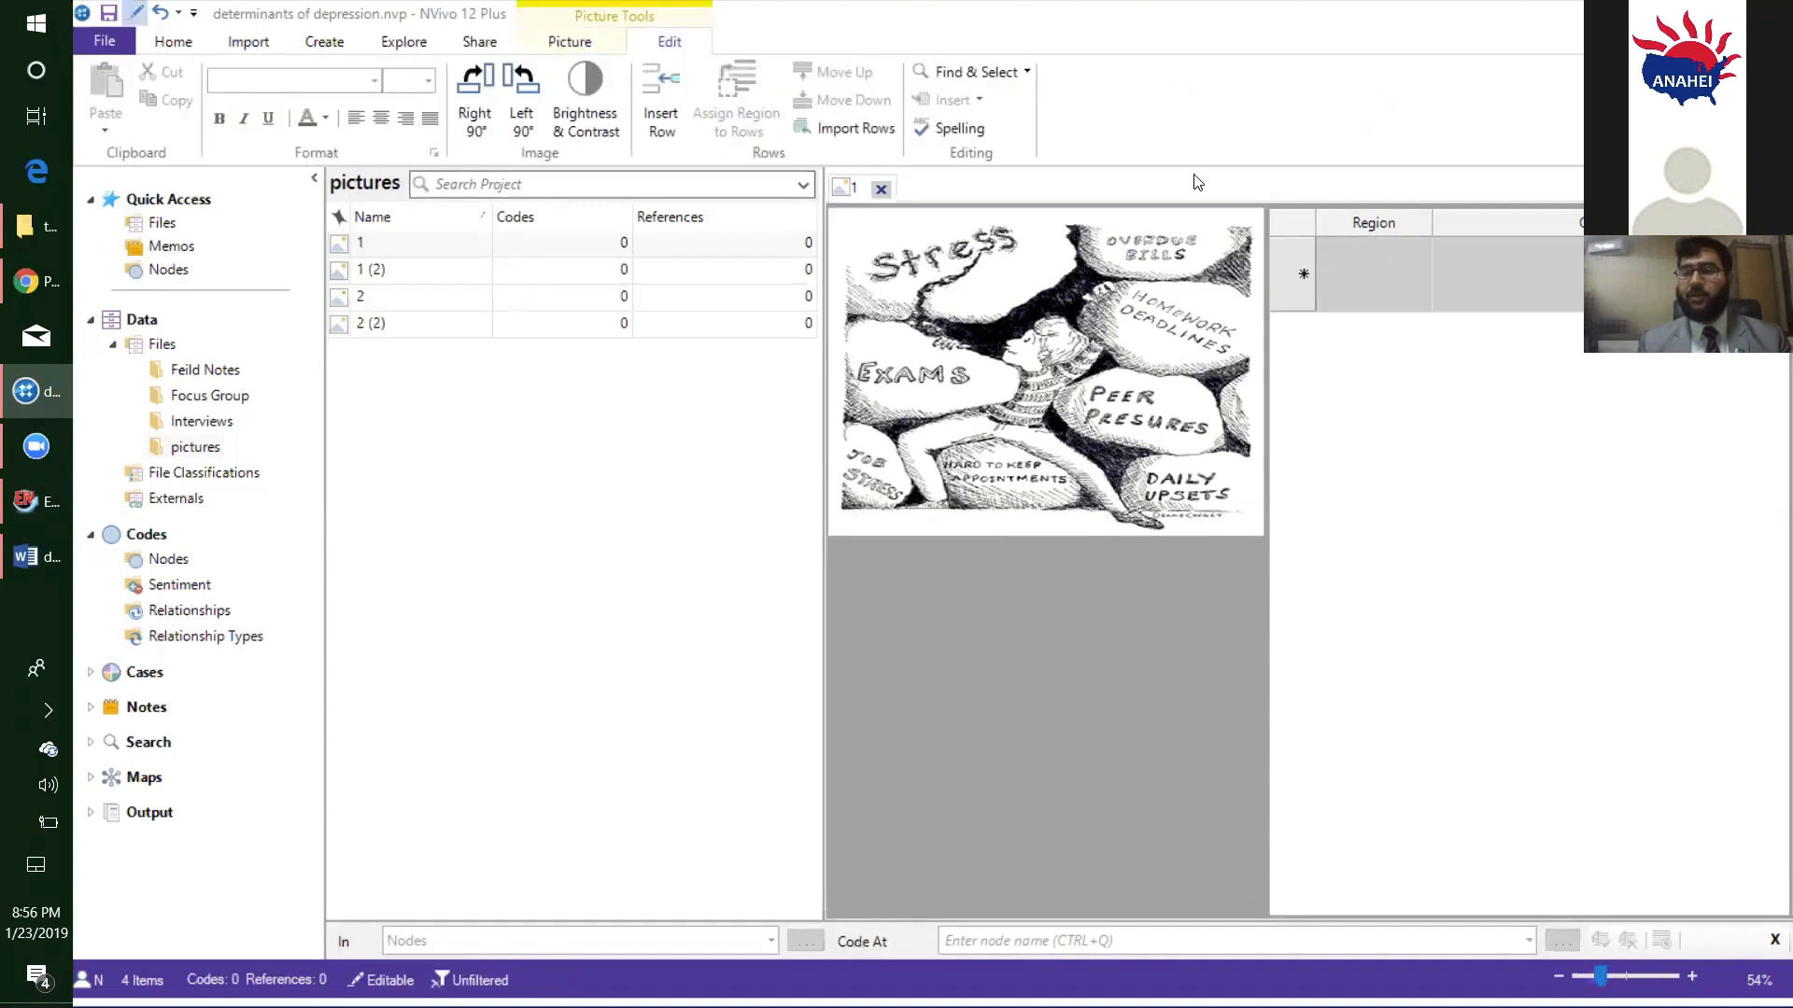
click(1350, 239)
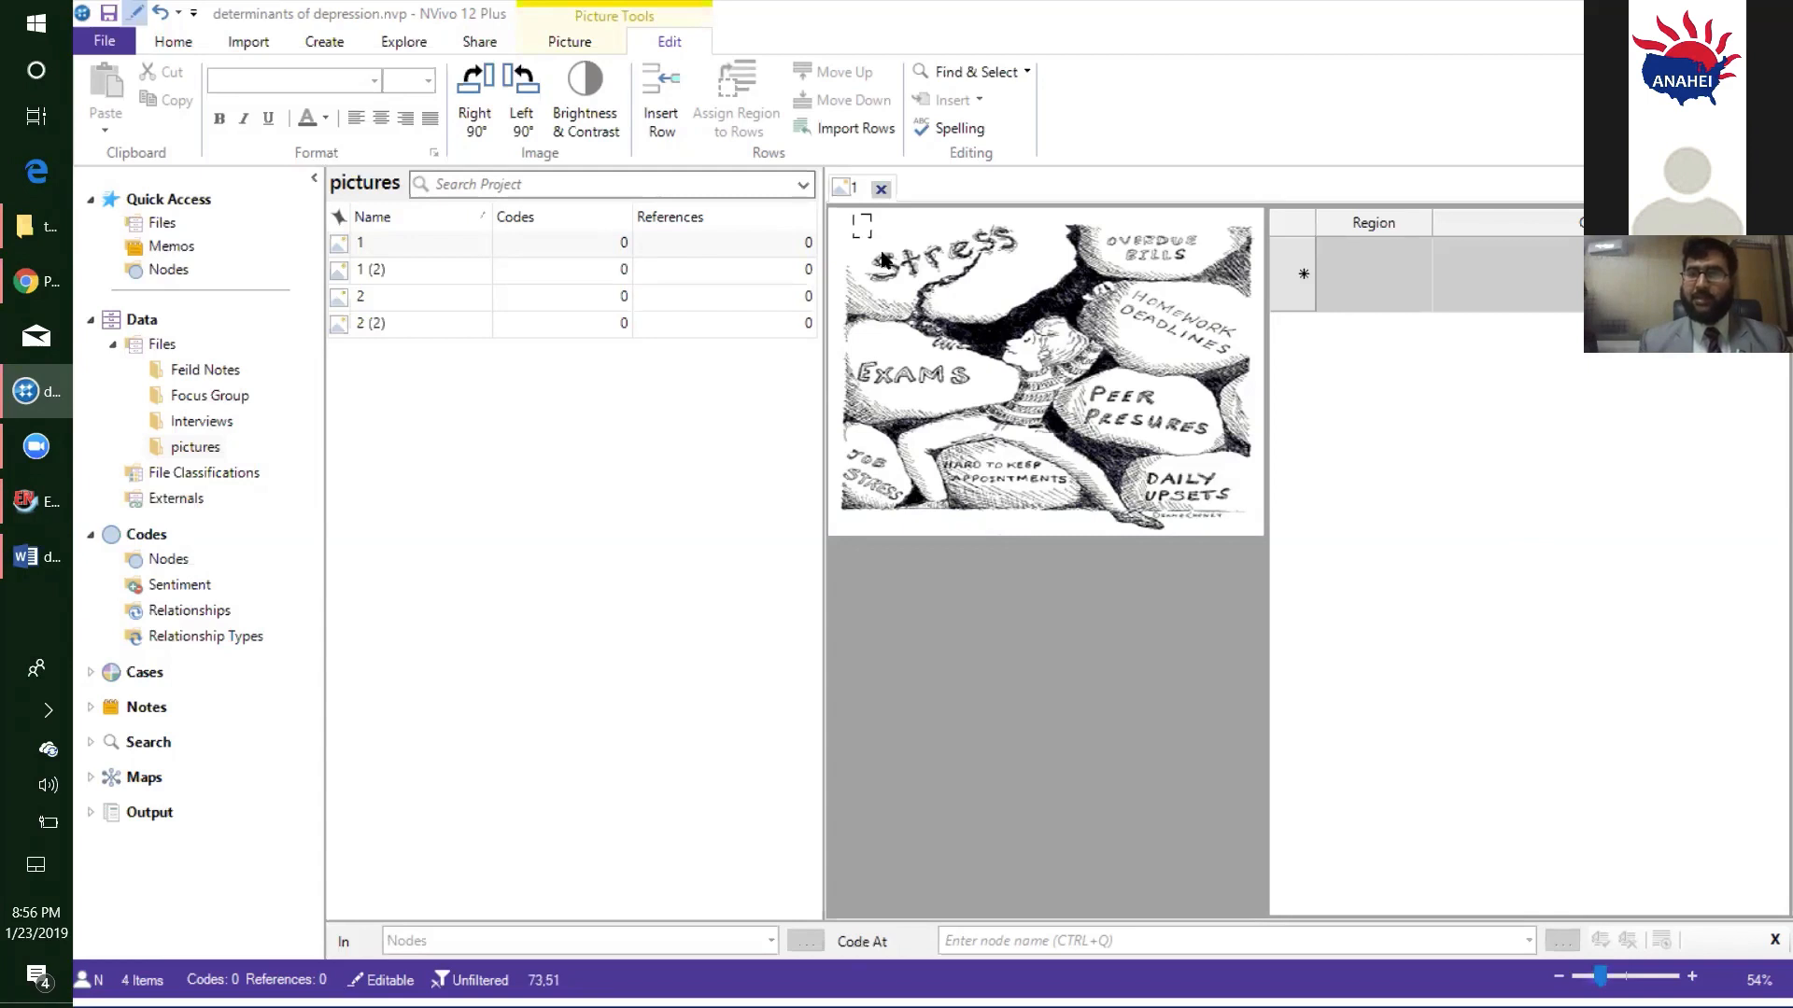
drag(853, 215, 885, 250)
drag(1015, 289, 1035, 307)
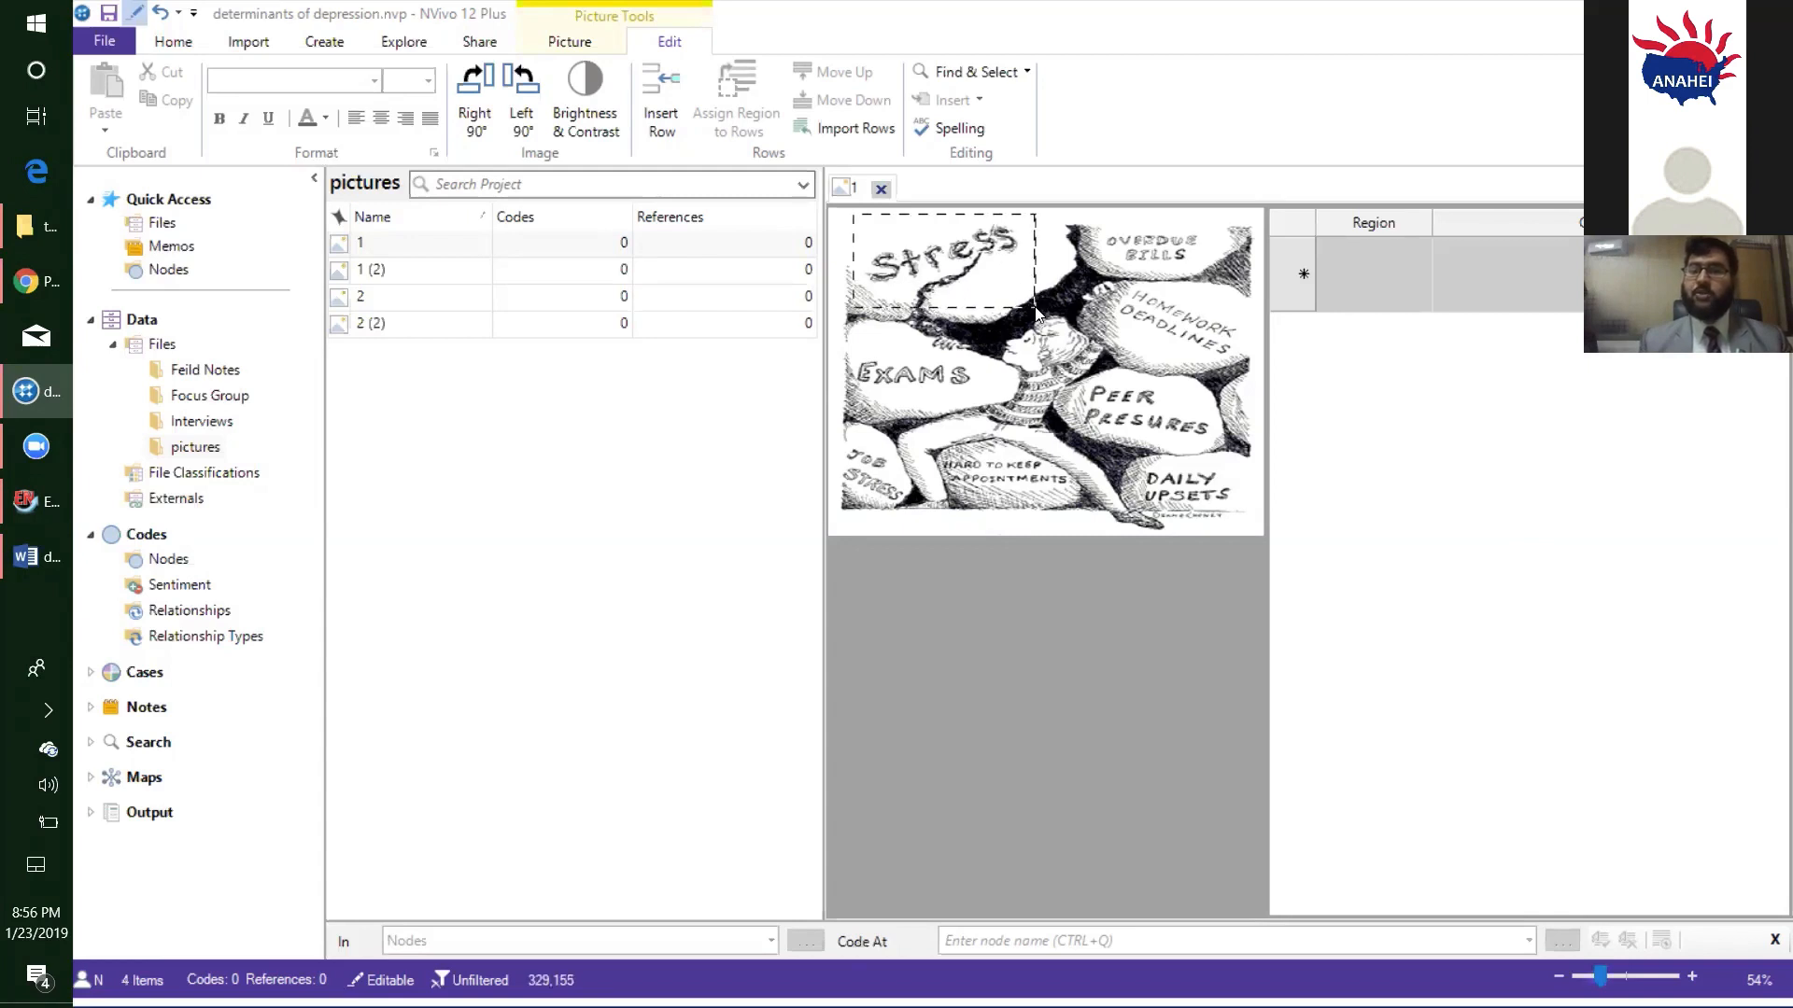
drag(878, 253, 1031, 312)
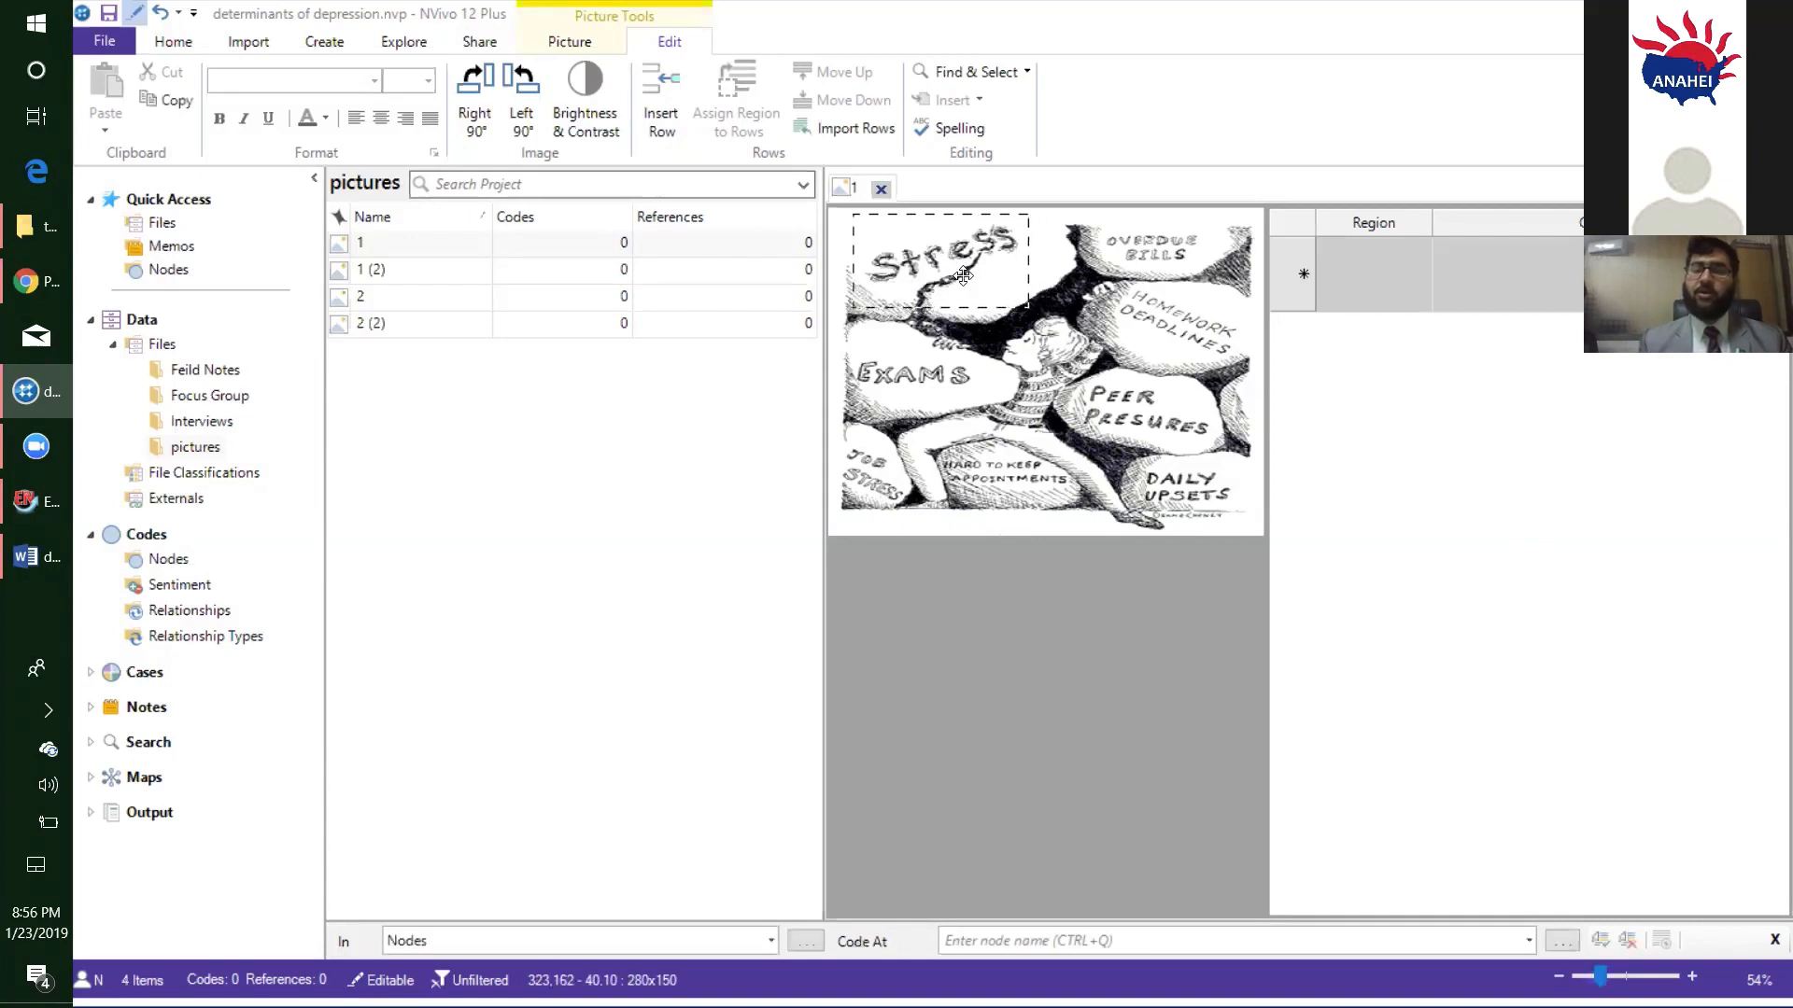
click(881, 188)
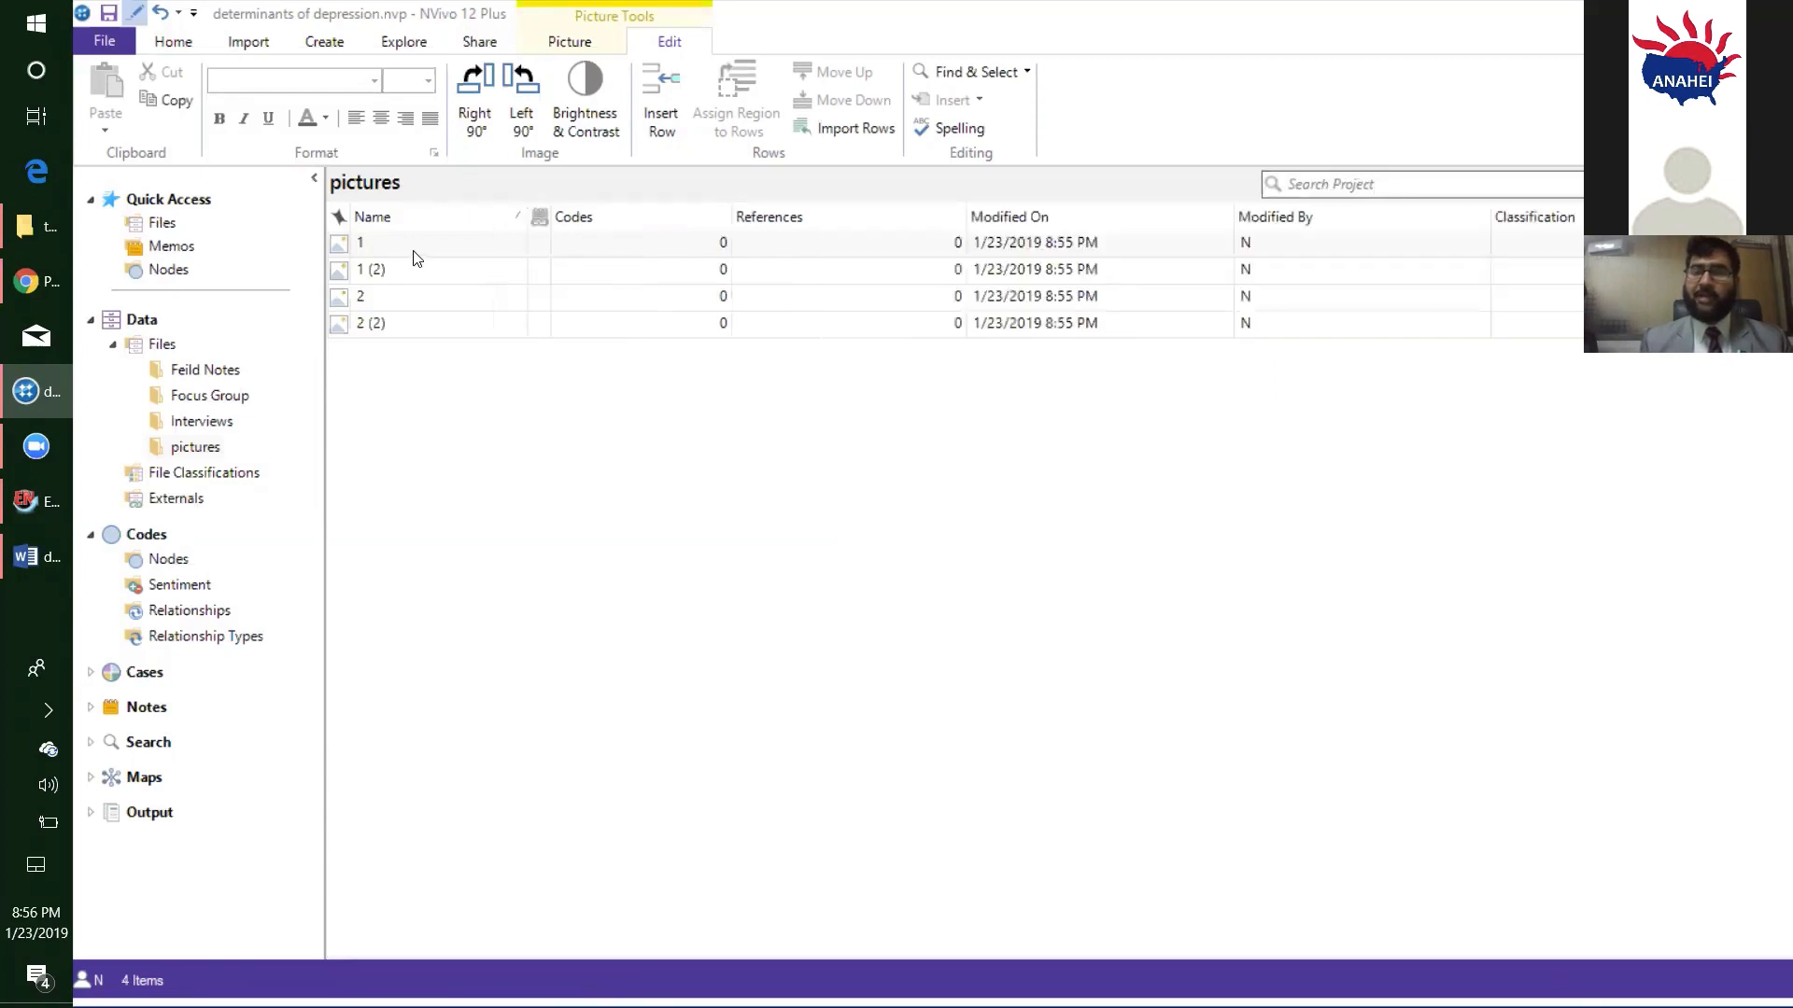
- Open picture 1 for editing and enter "Stress" as the content of its first log row
click(417, 243)
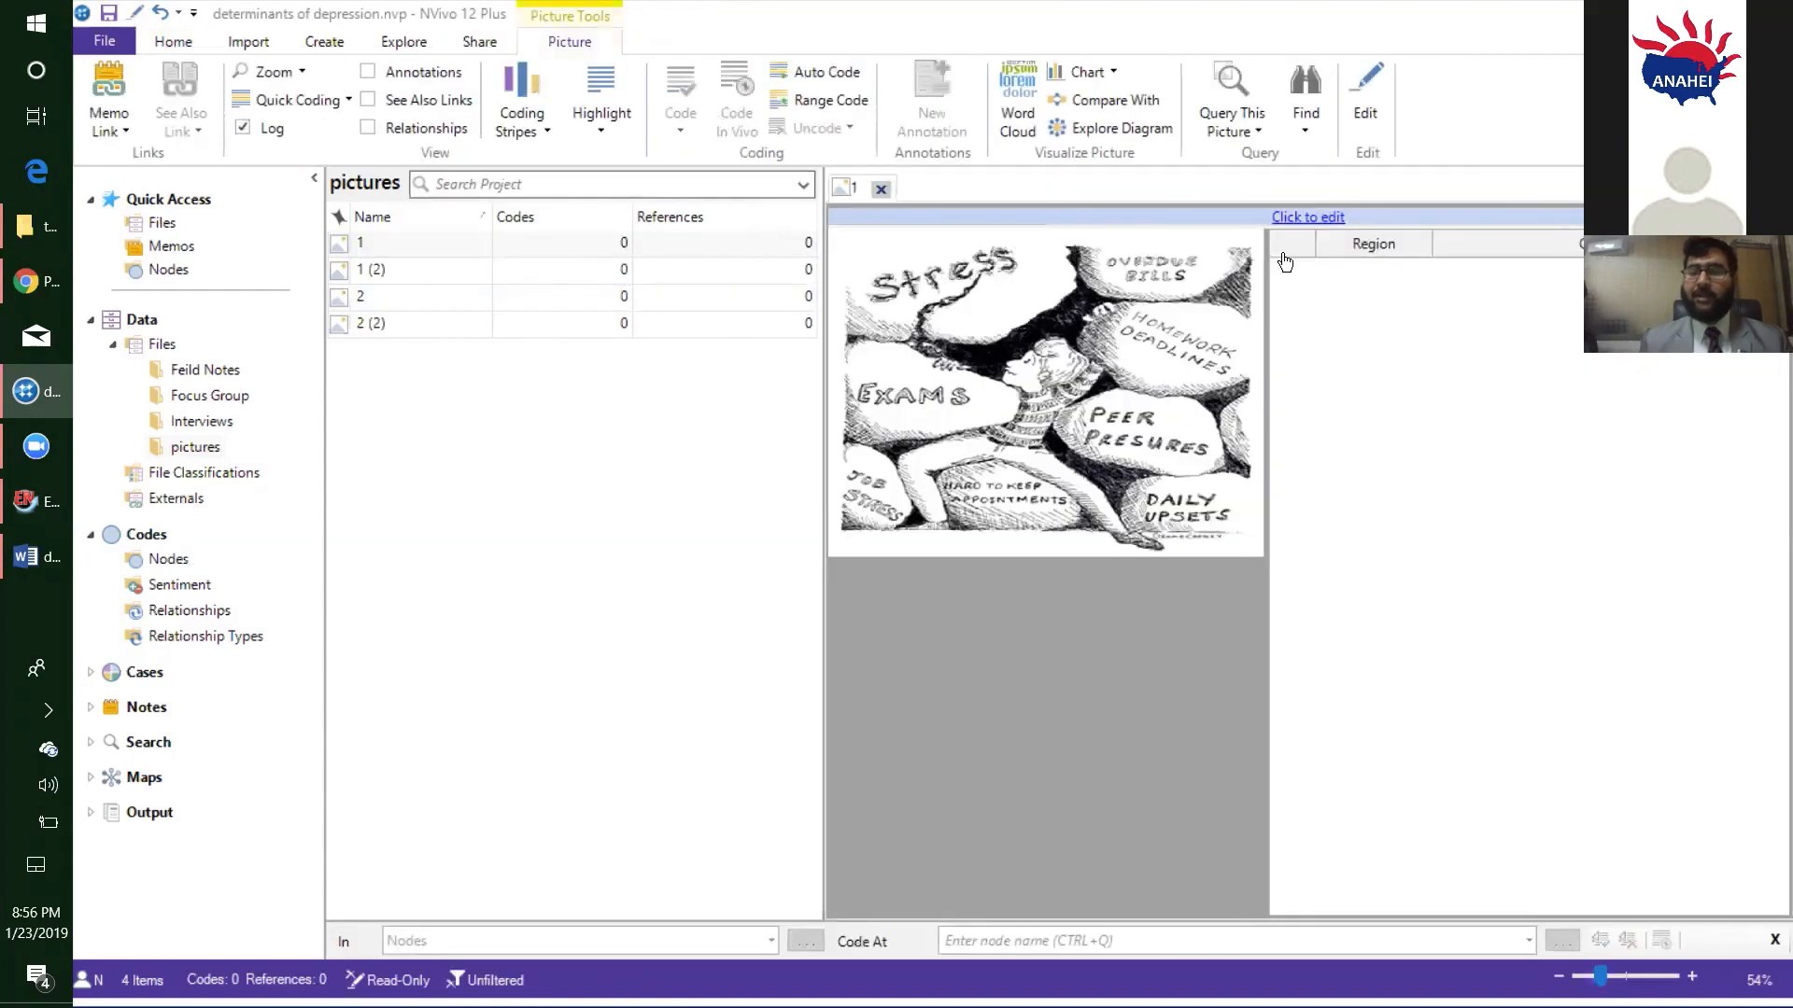
click(1319, 216)
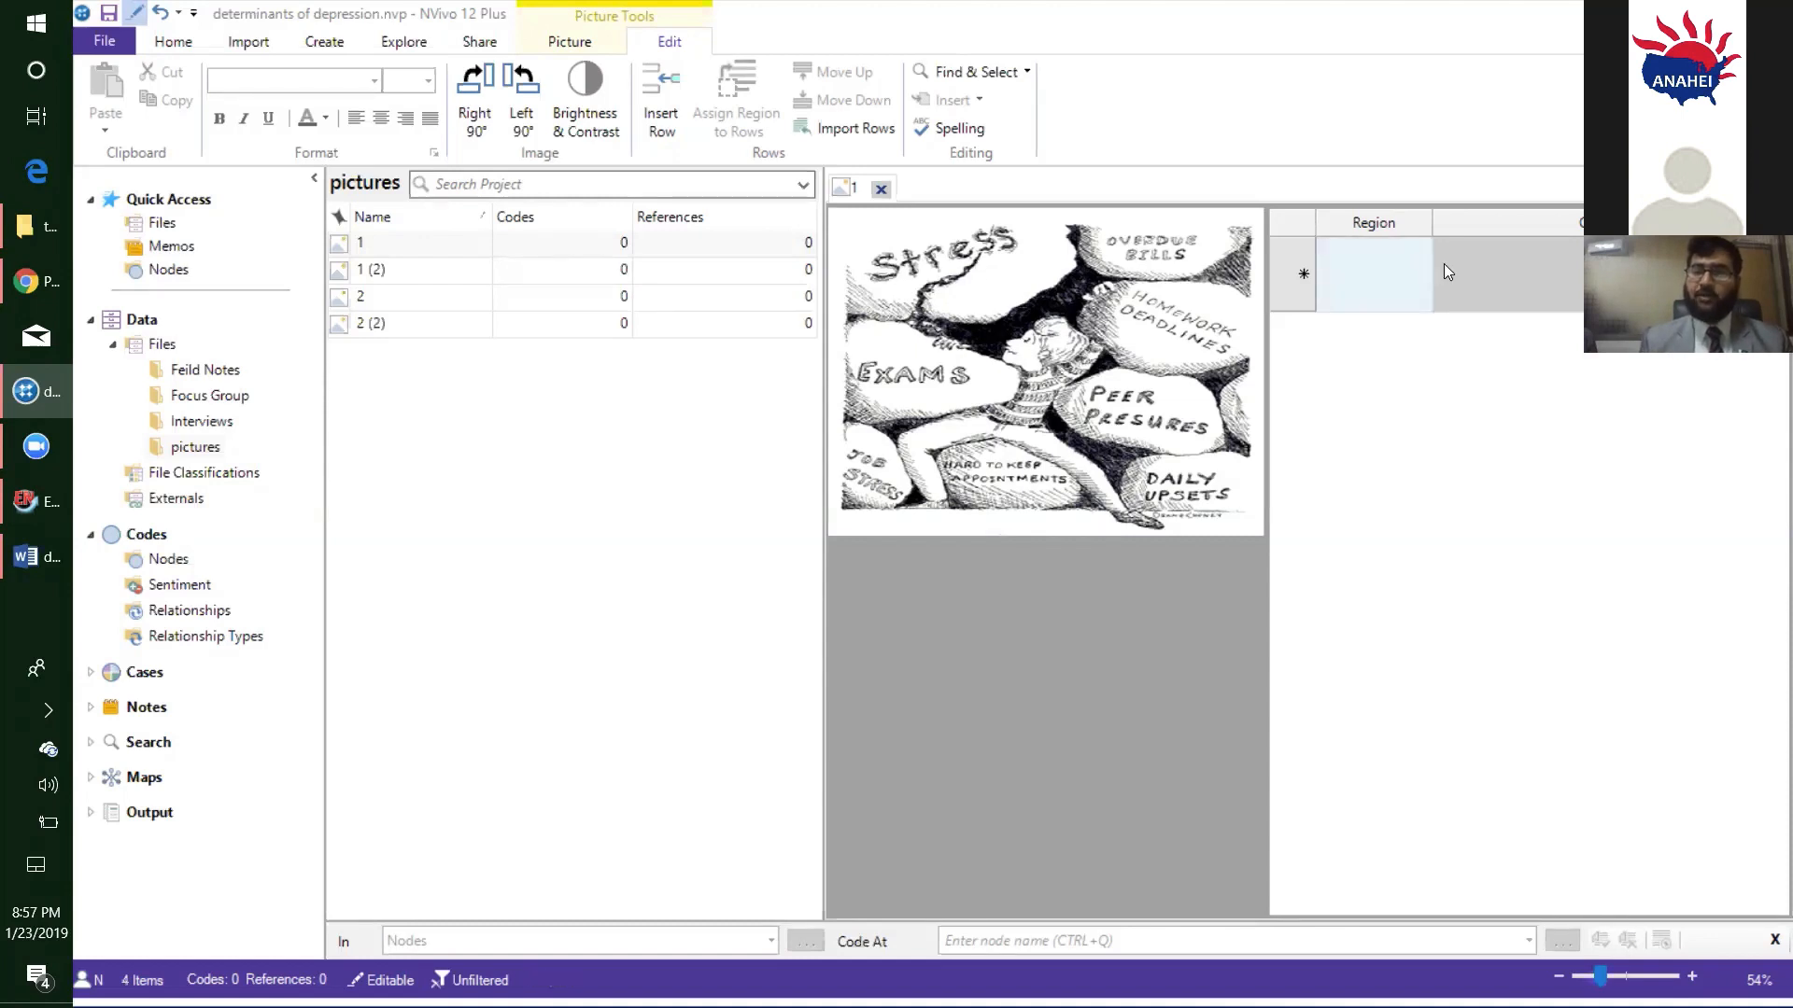
click(1491, 268)
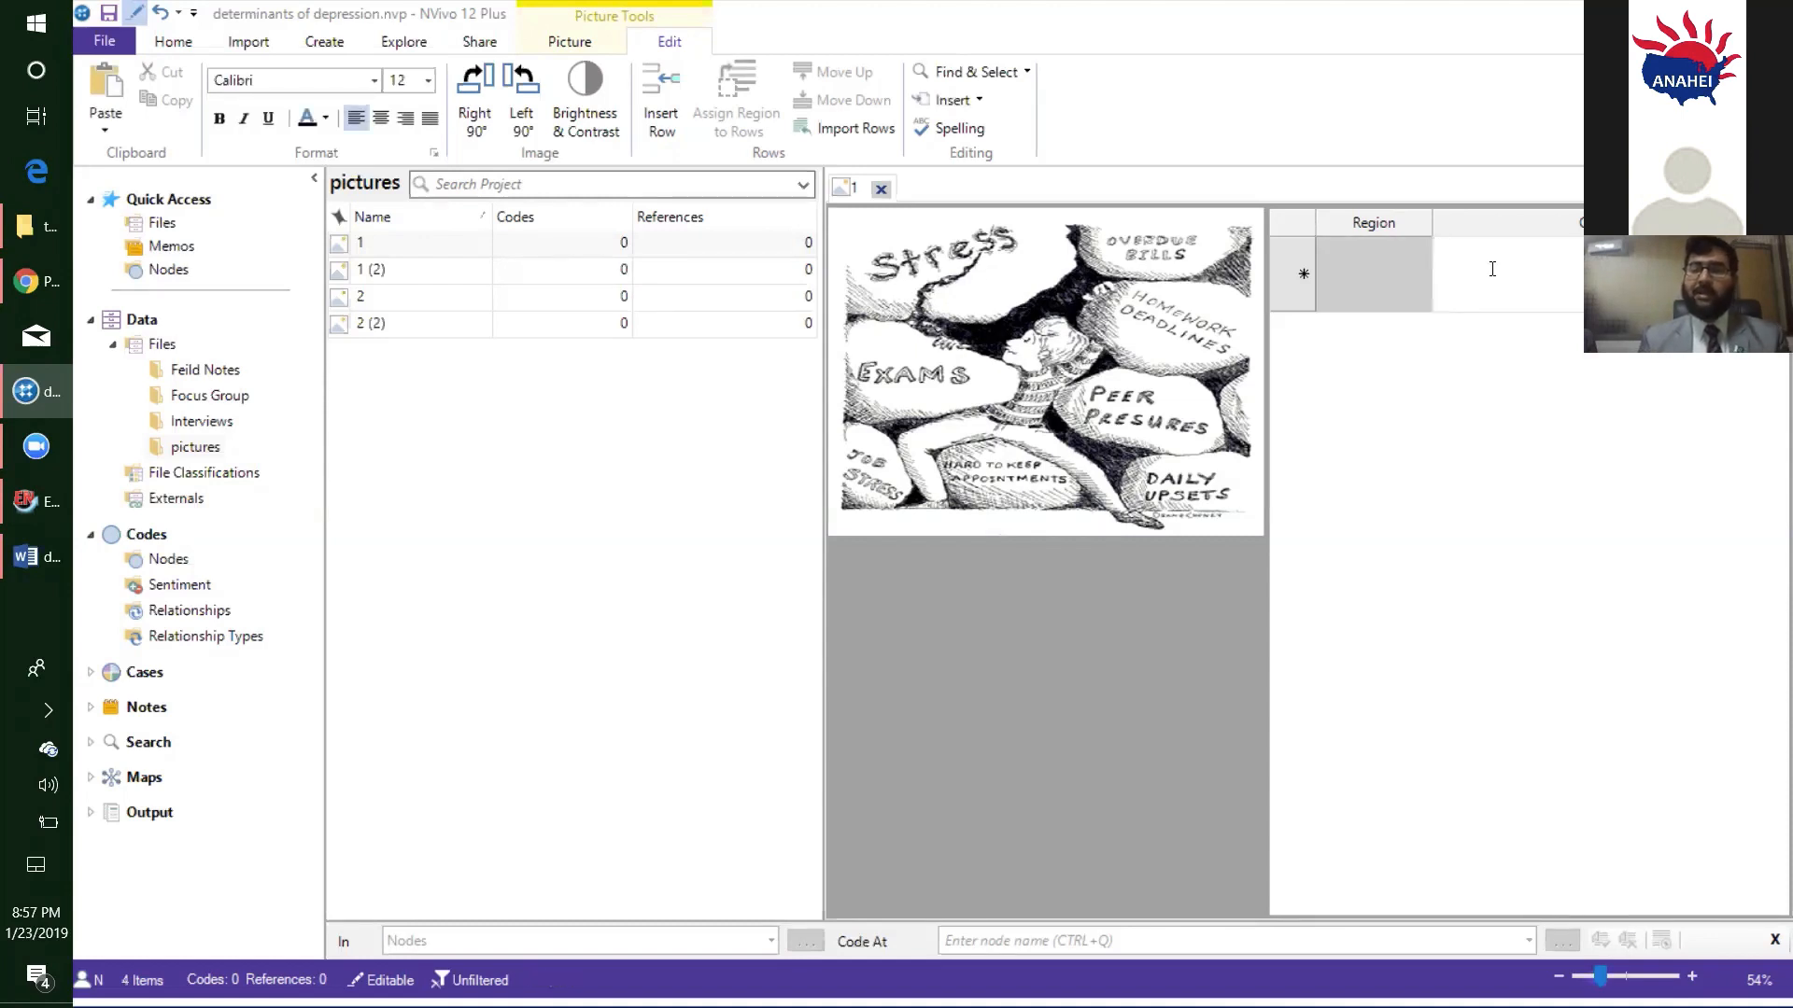
text(S)
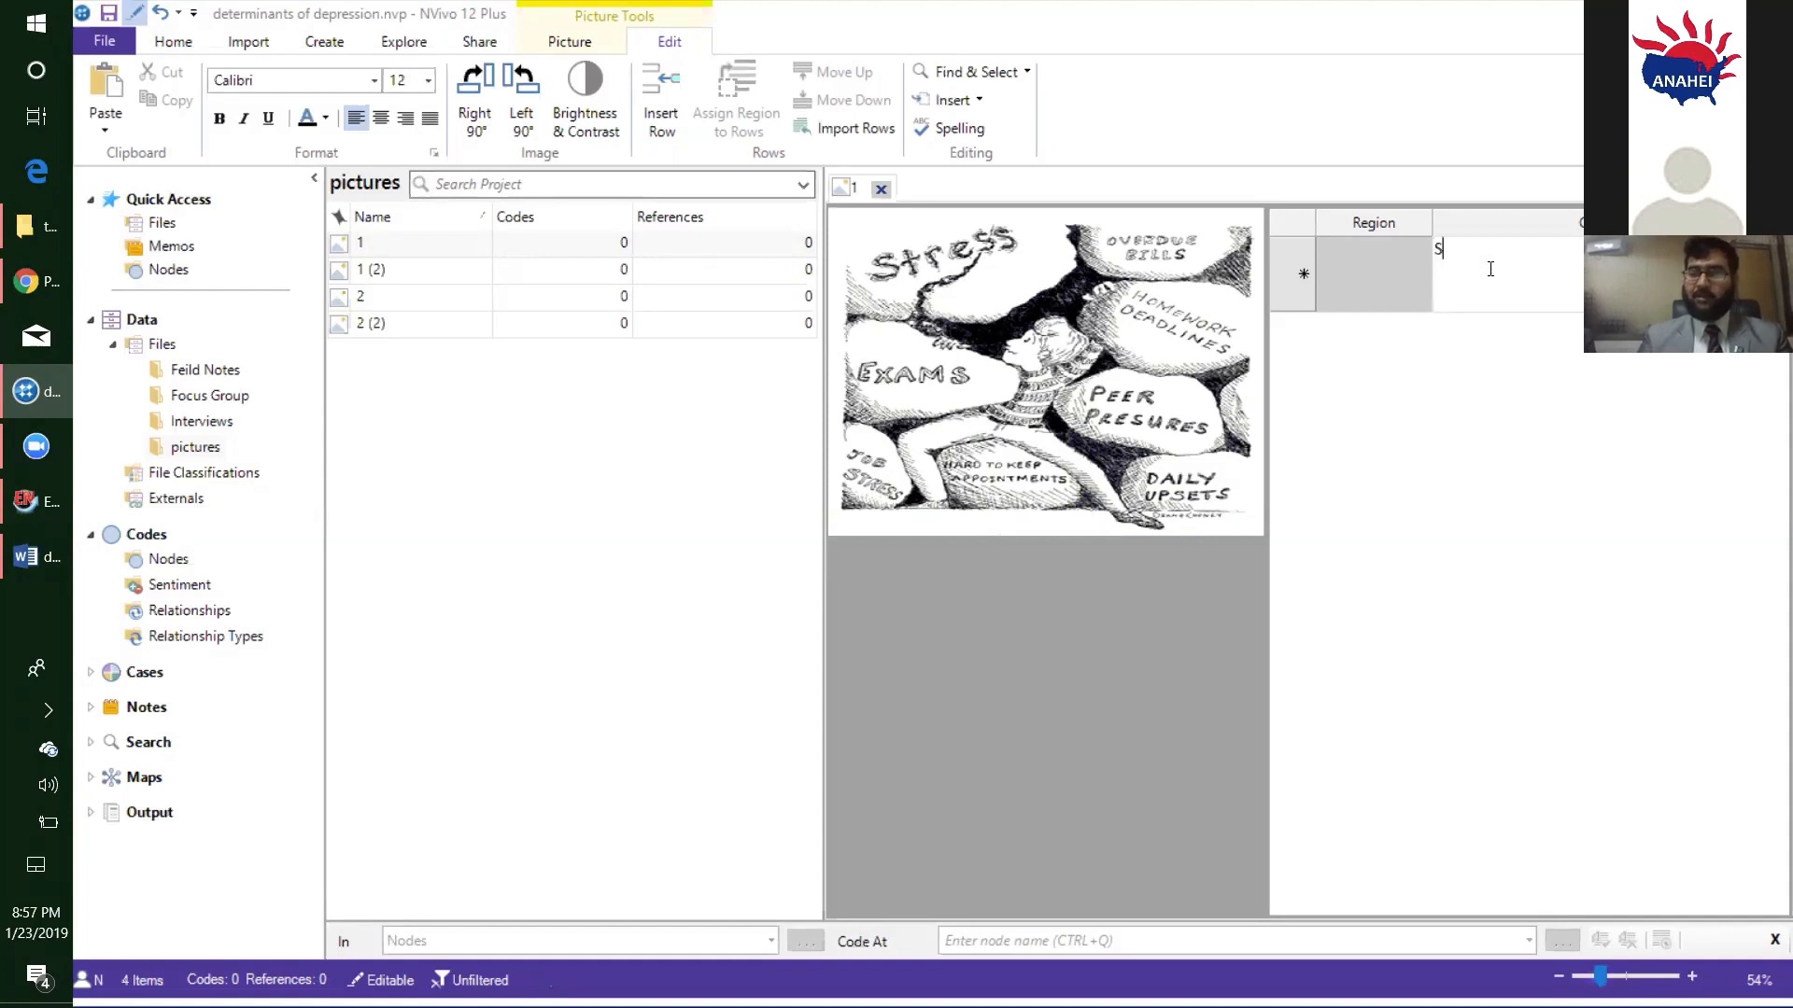
text(tress)
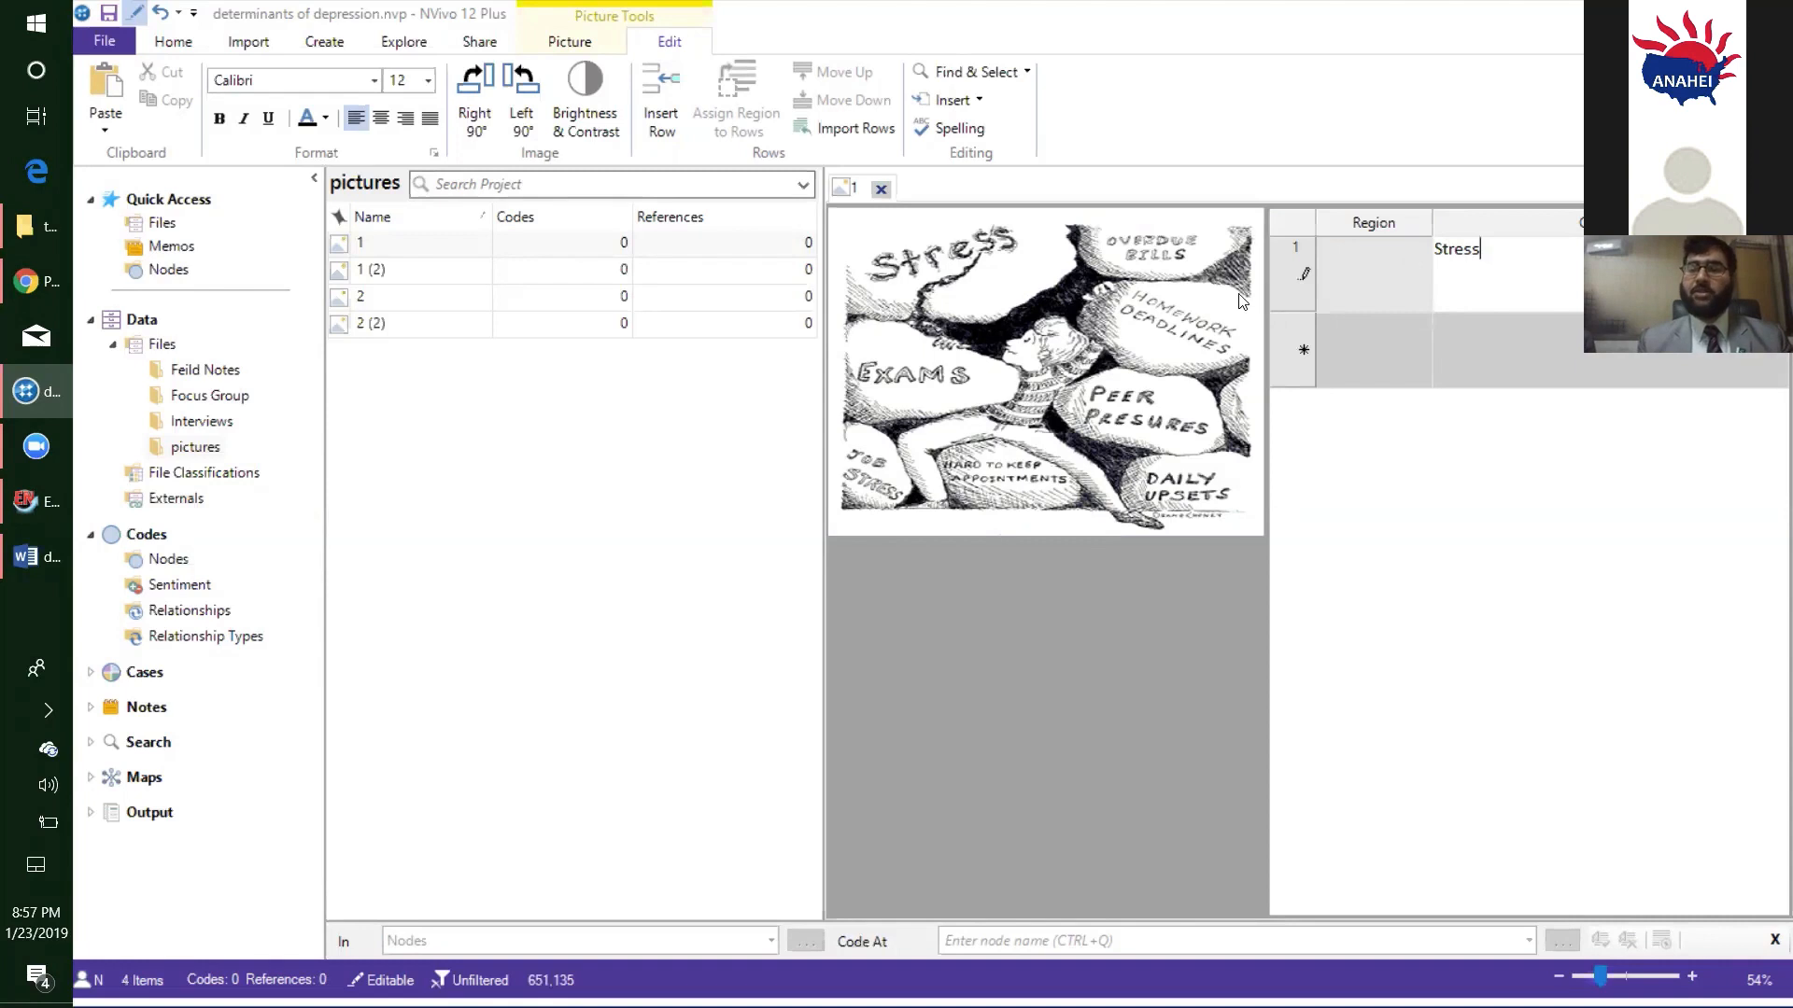
- Select a region about 290 x 130 around the word Stress, assign it to the first log row, and close the picture
mouse_move(860, 221)
mouse_down()
mouse_move(878, 273)
mouse_move(936, 305)
mouse_move(1041, 301)
mouse_up()
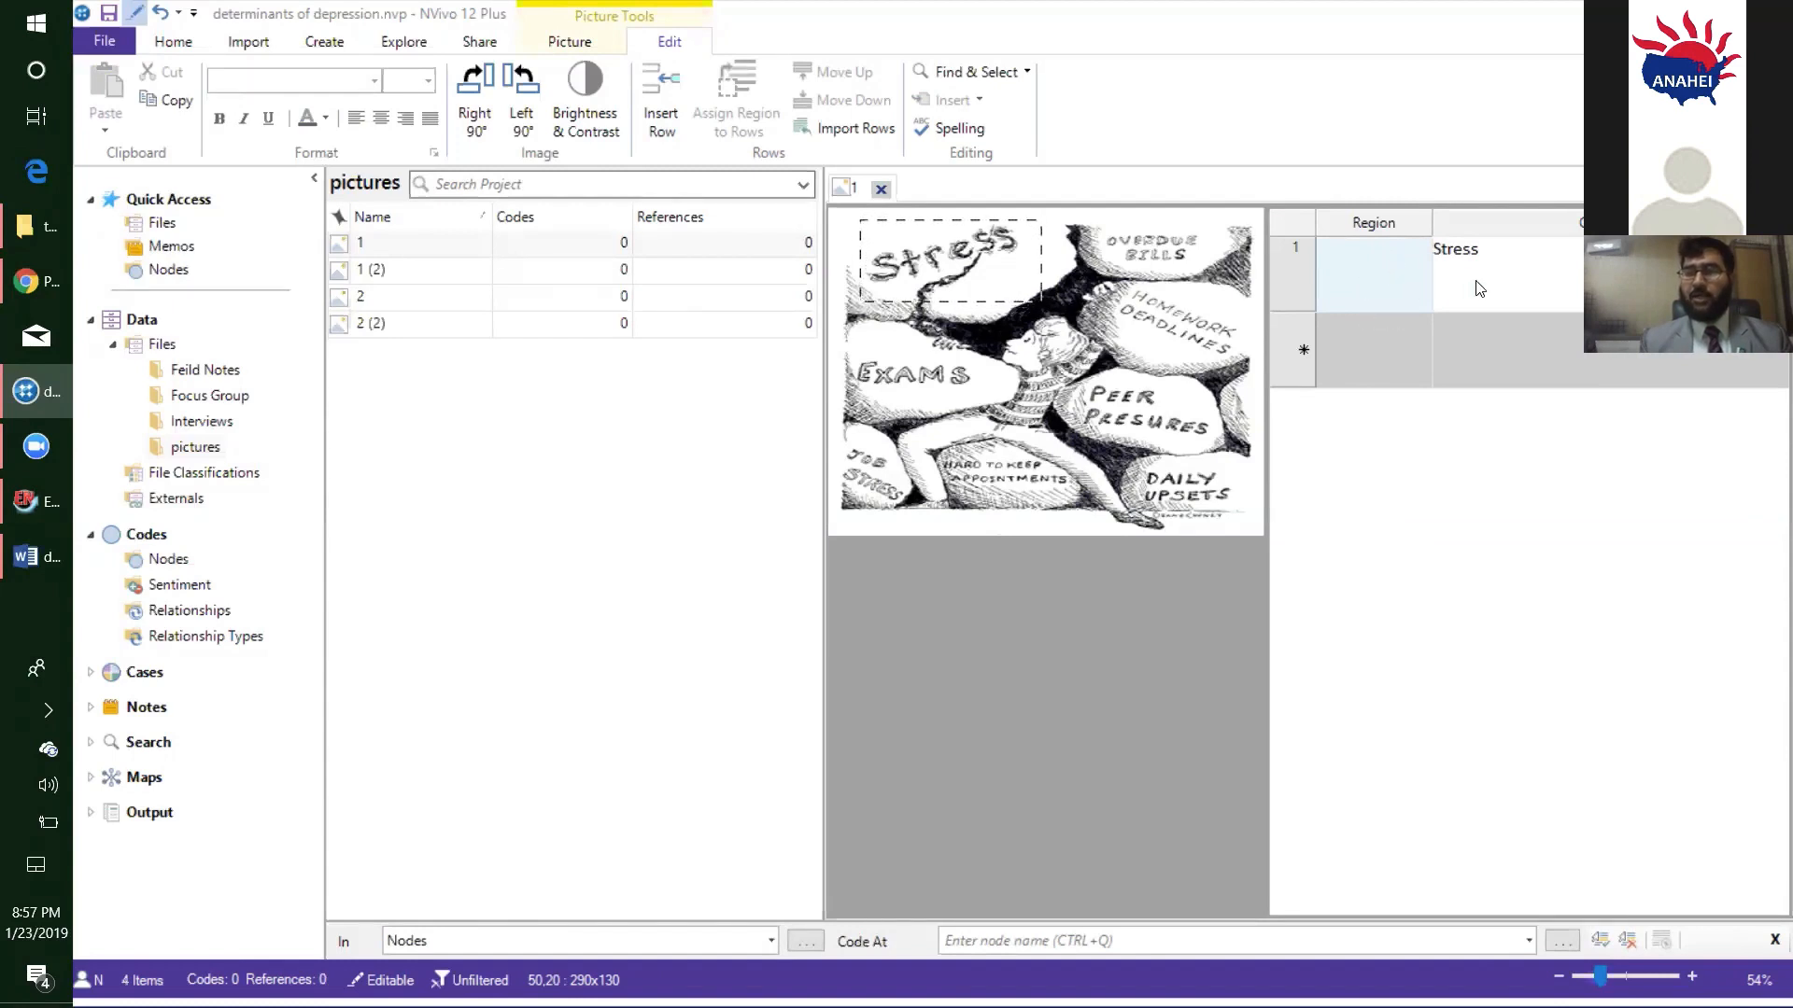
click(1363, 278)
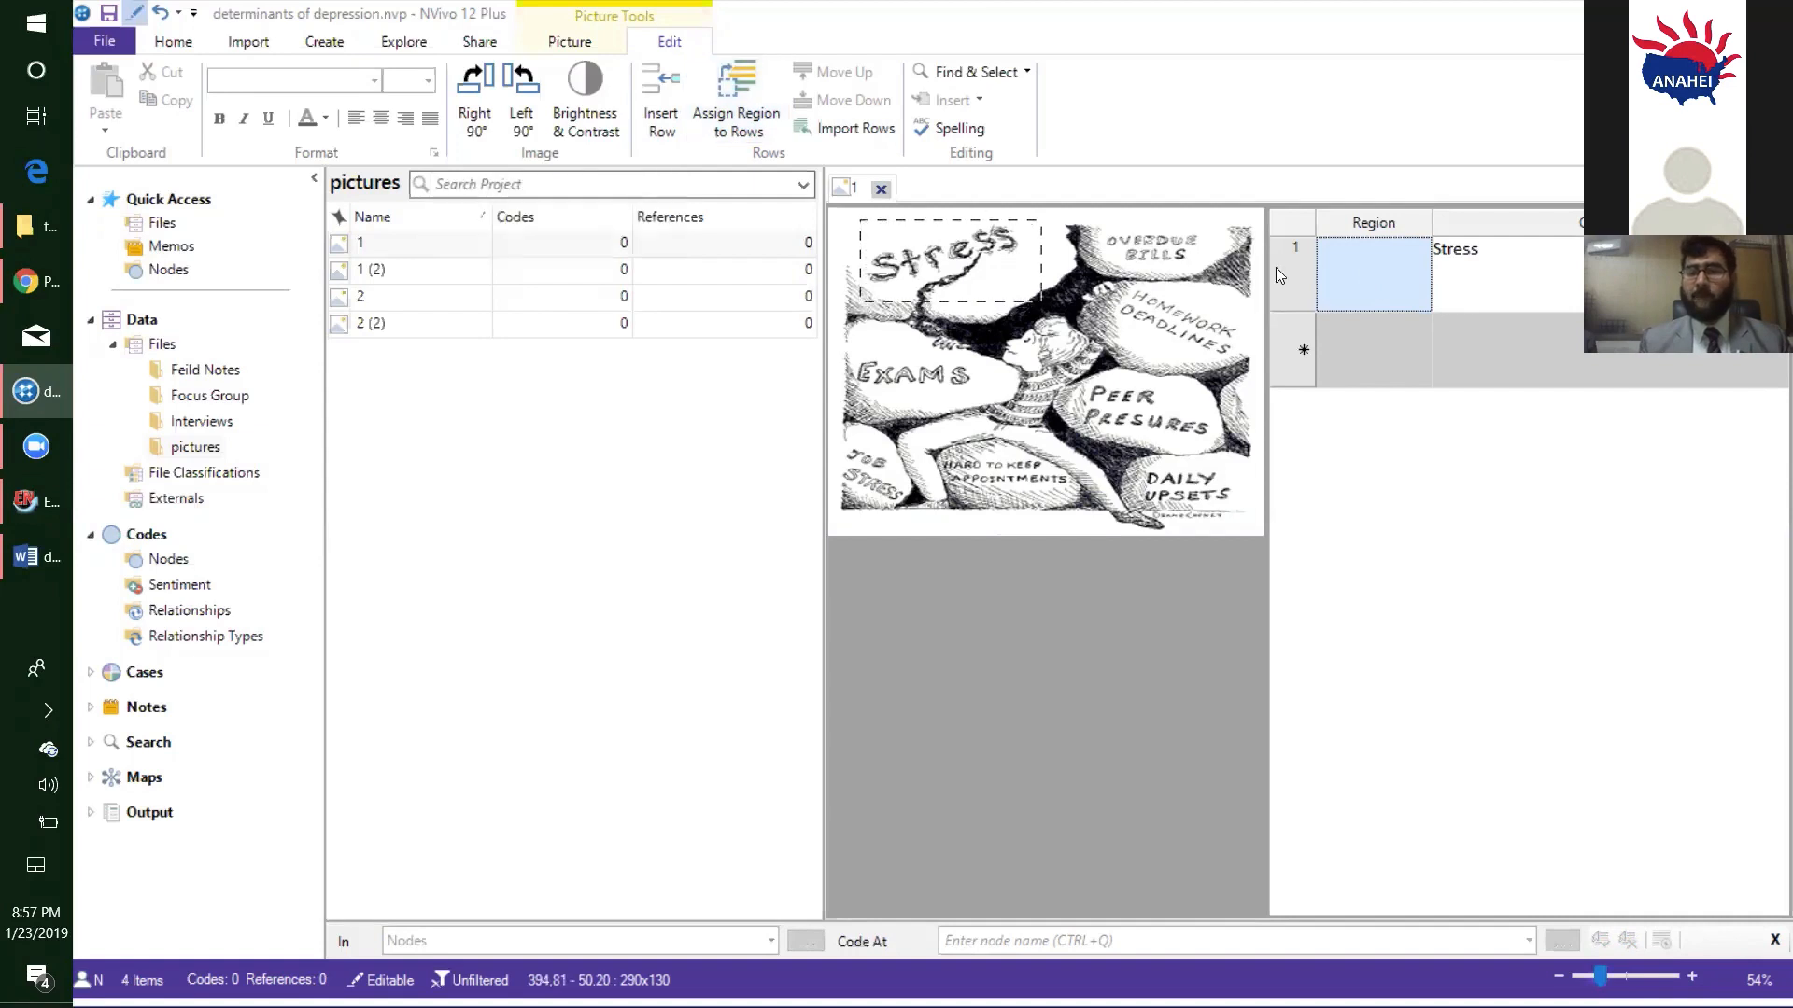
click(1503, 280)
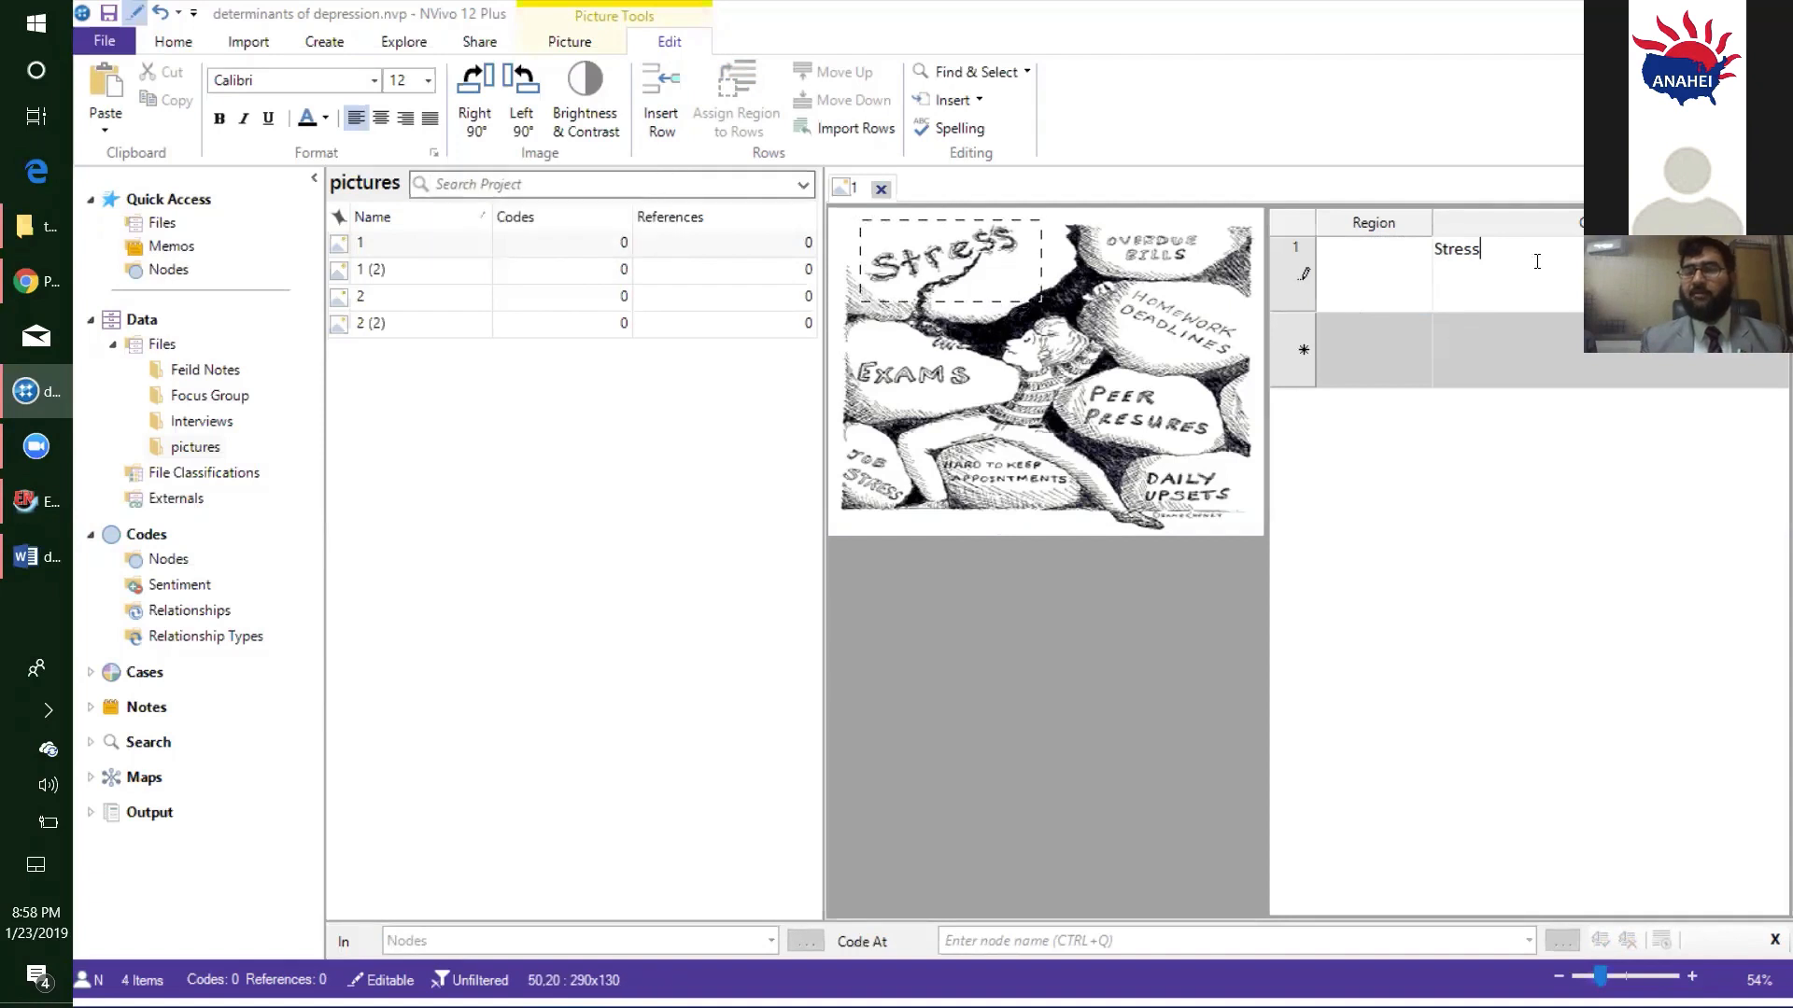
click(1385, 275)
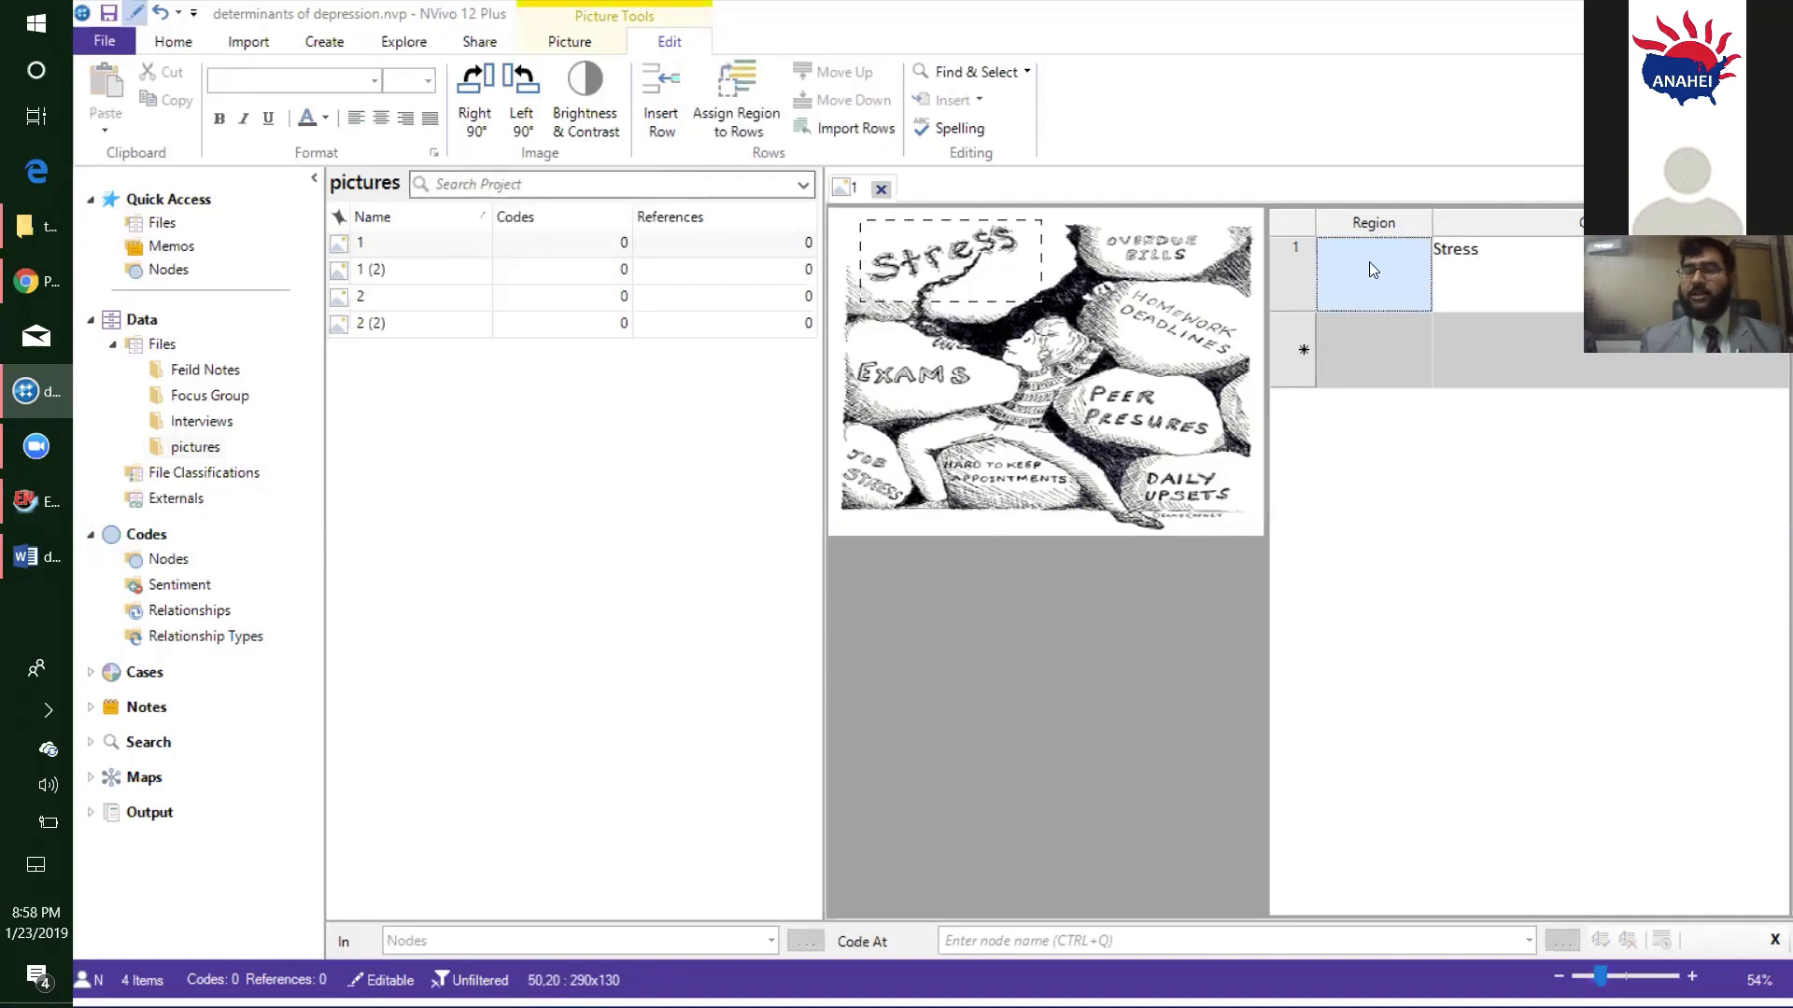
click(761, 113)
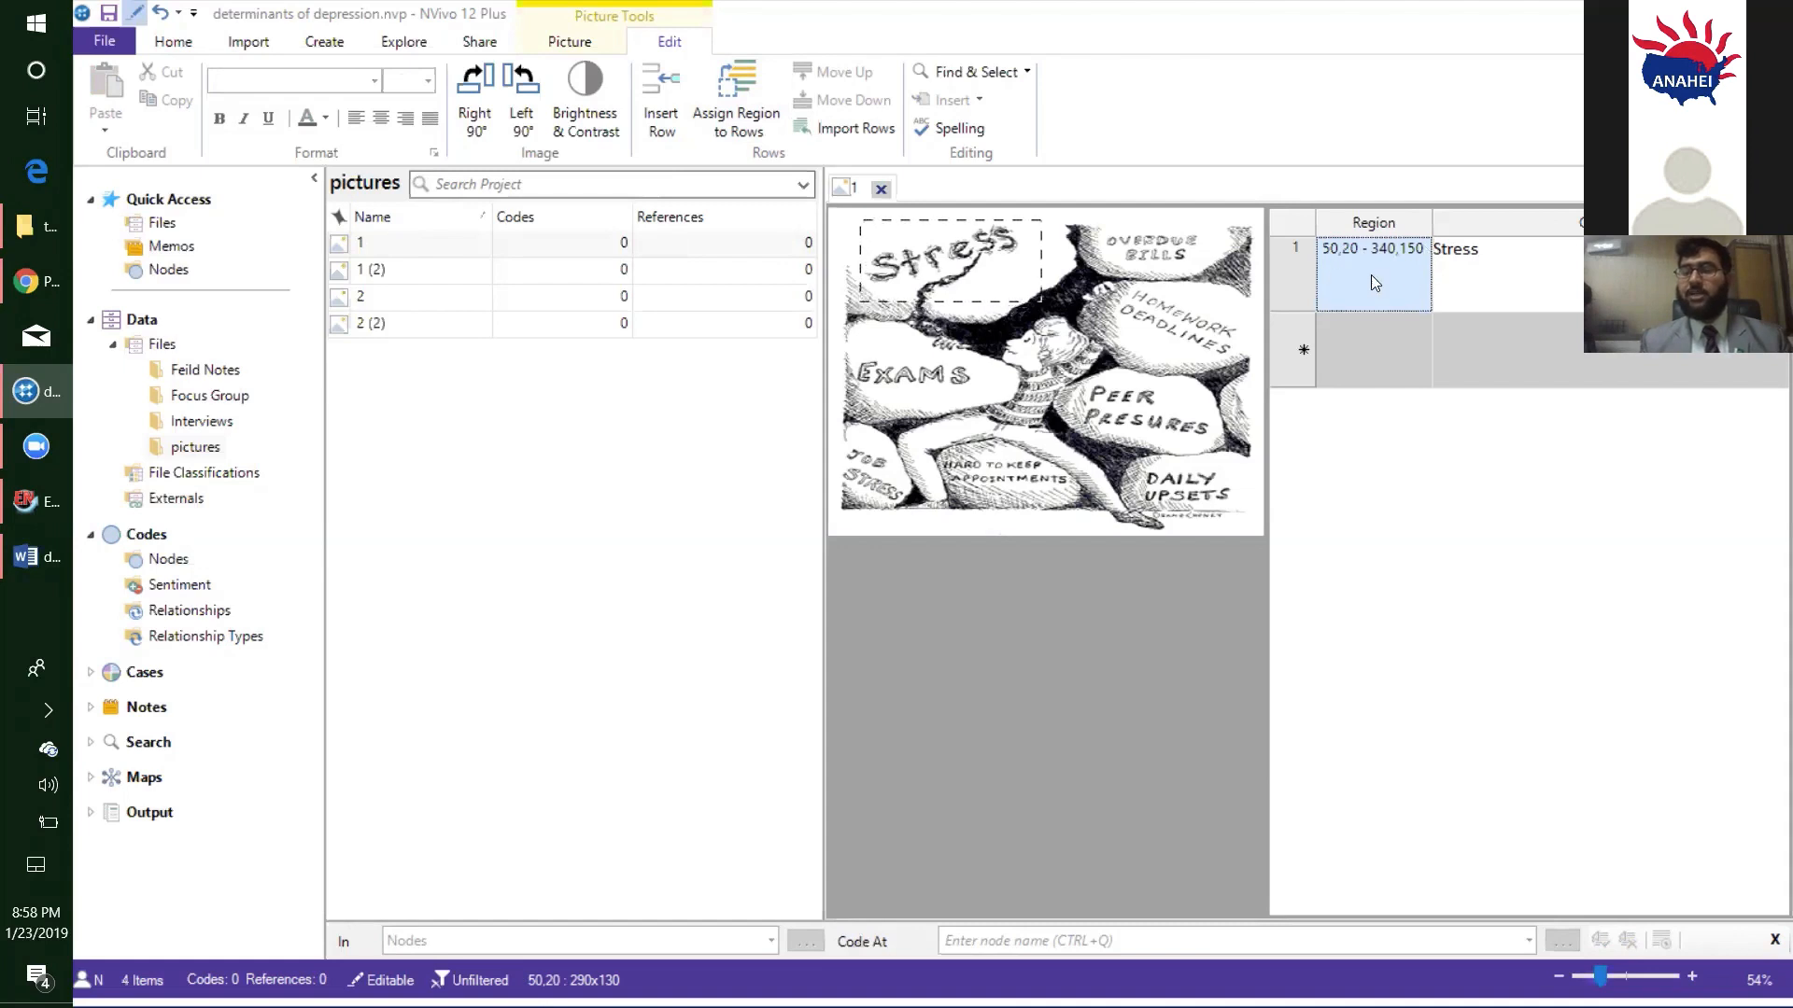
click(1492, 250)
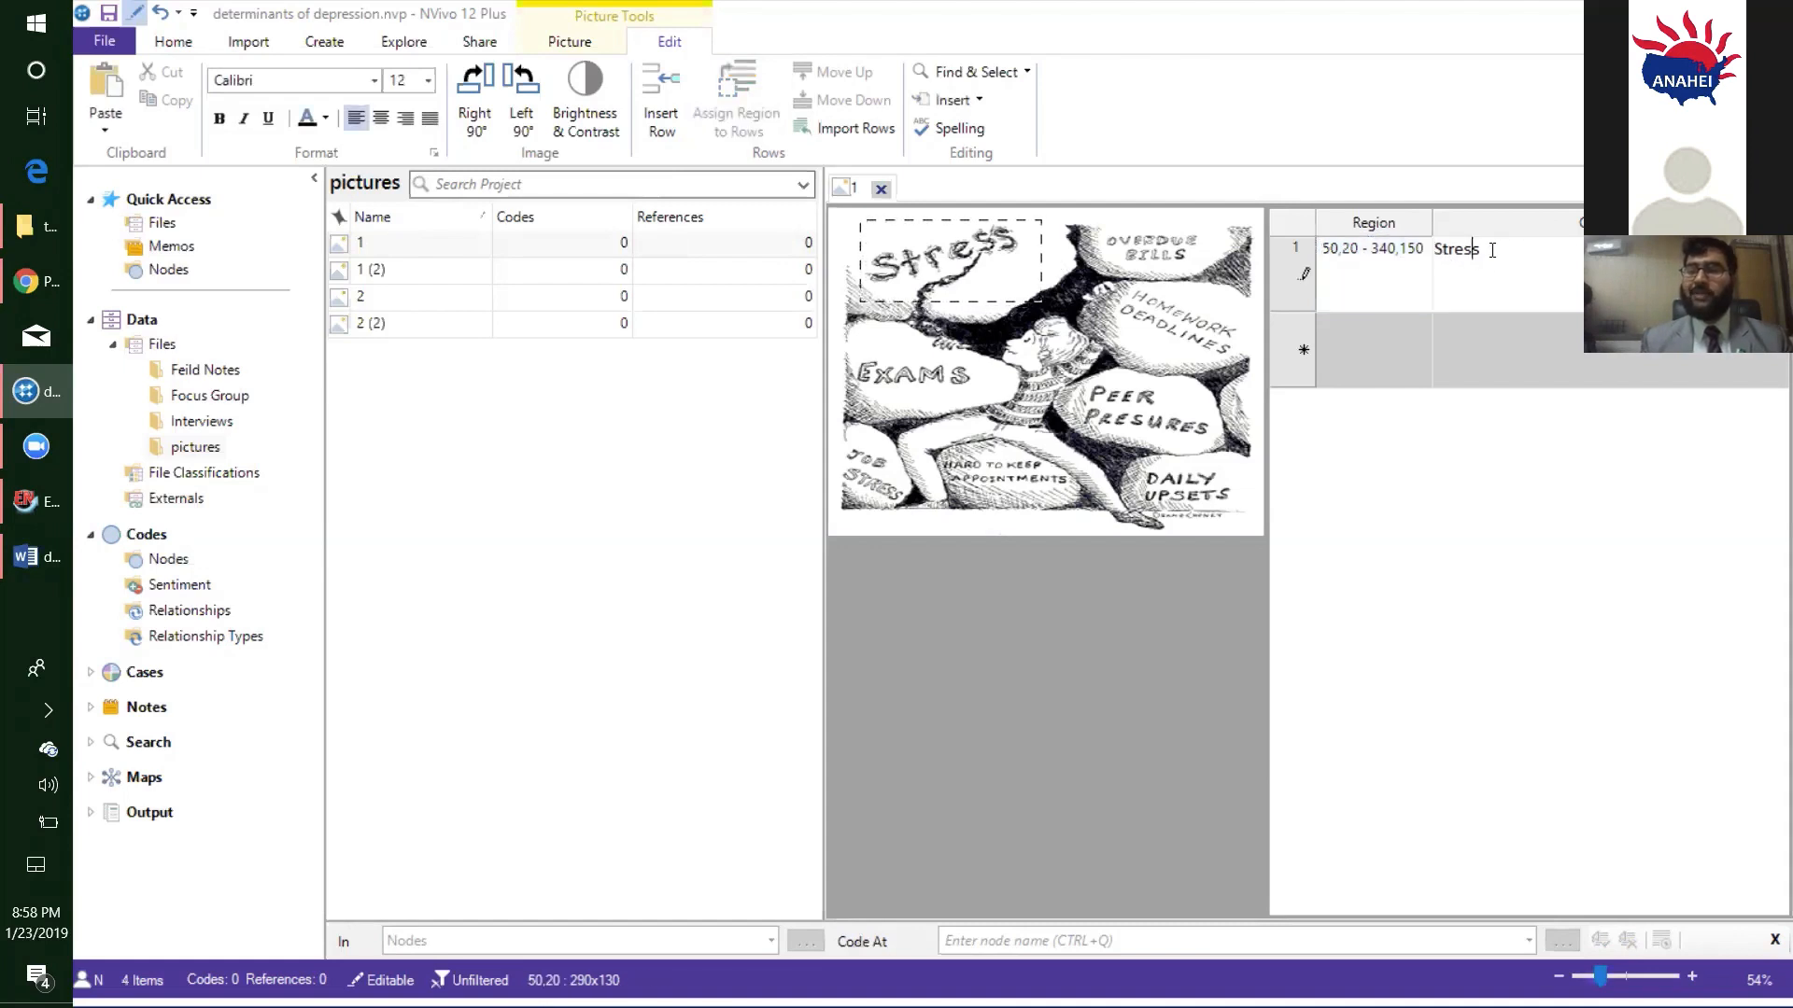
double_click(1460, 248)
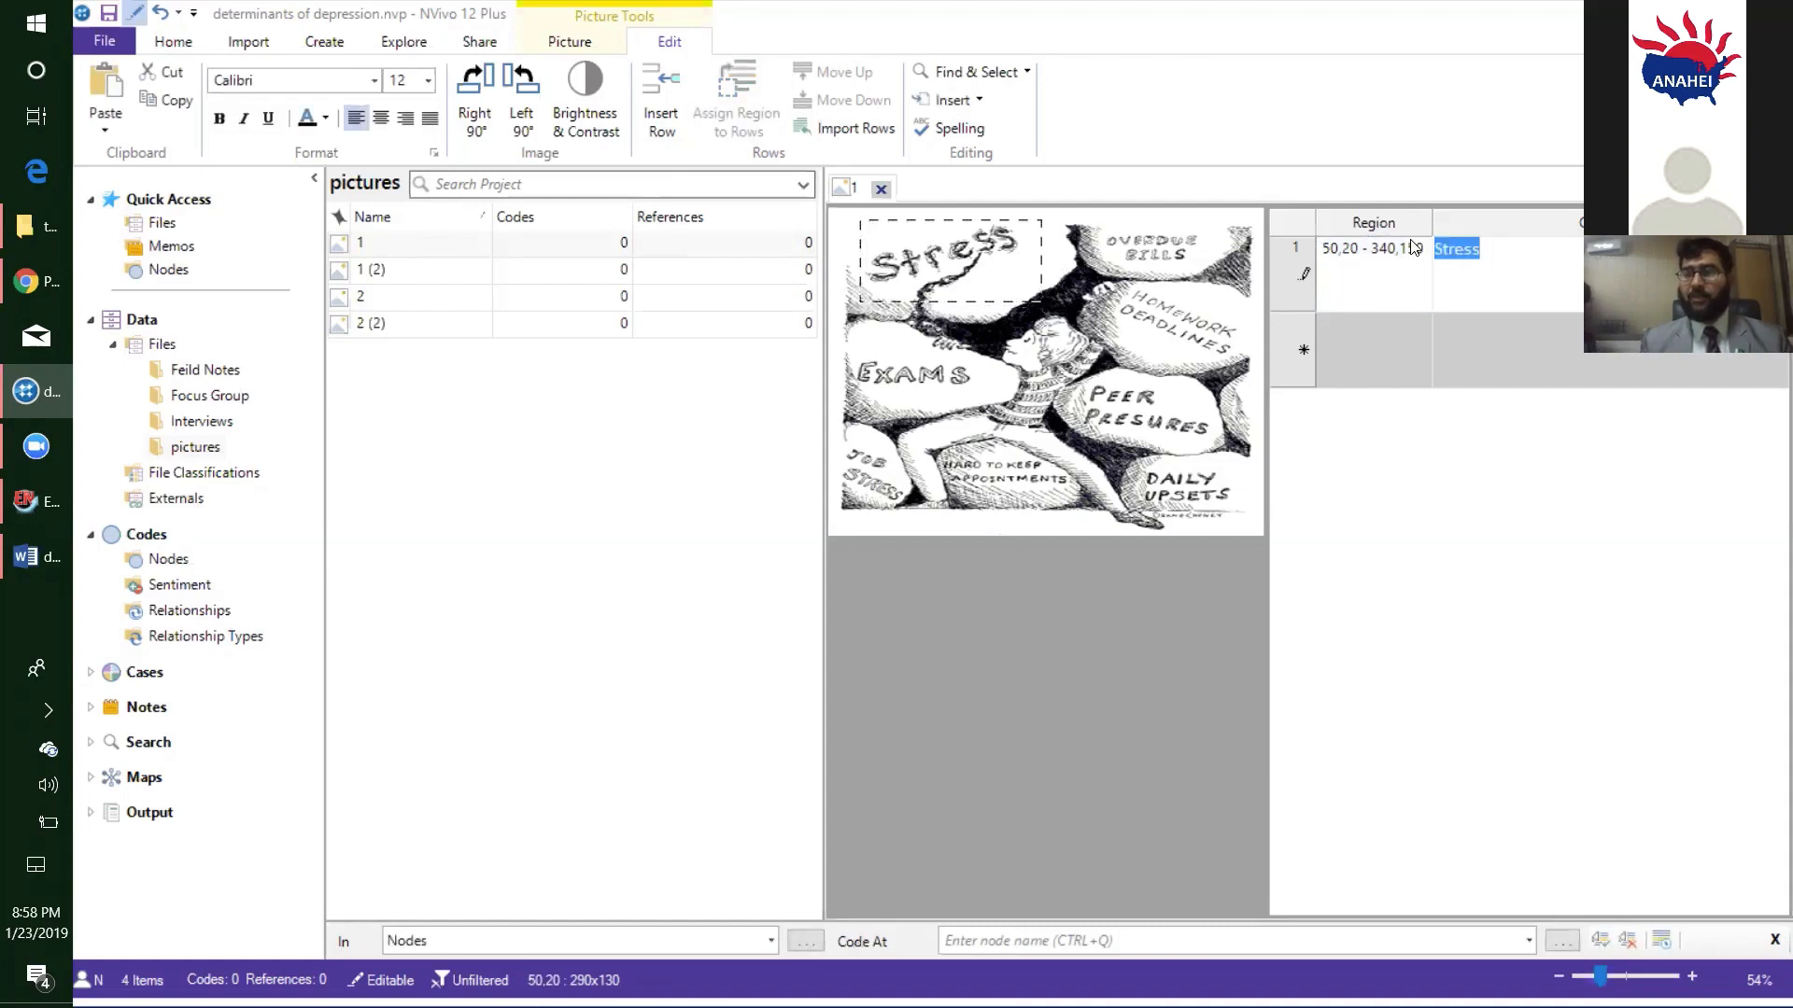
click(1507, 254)
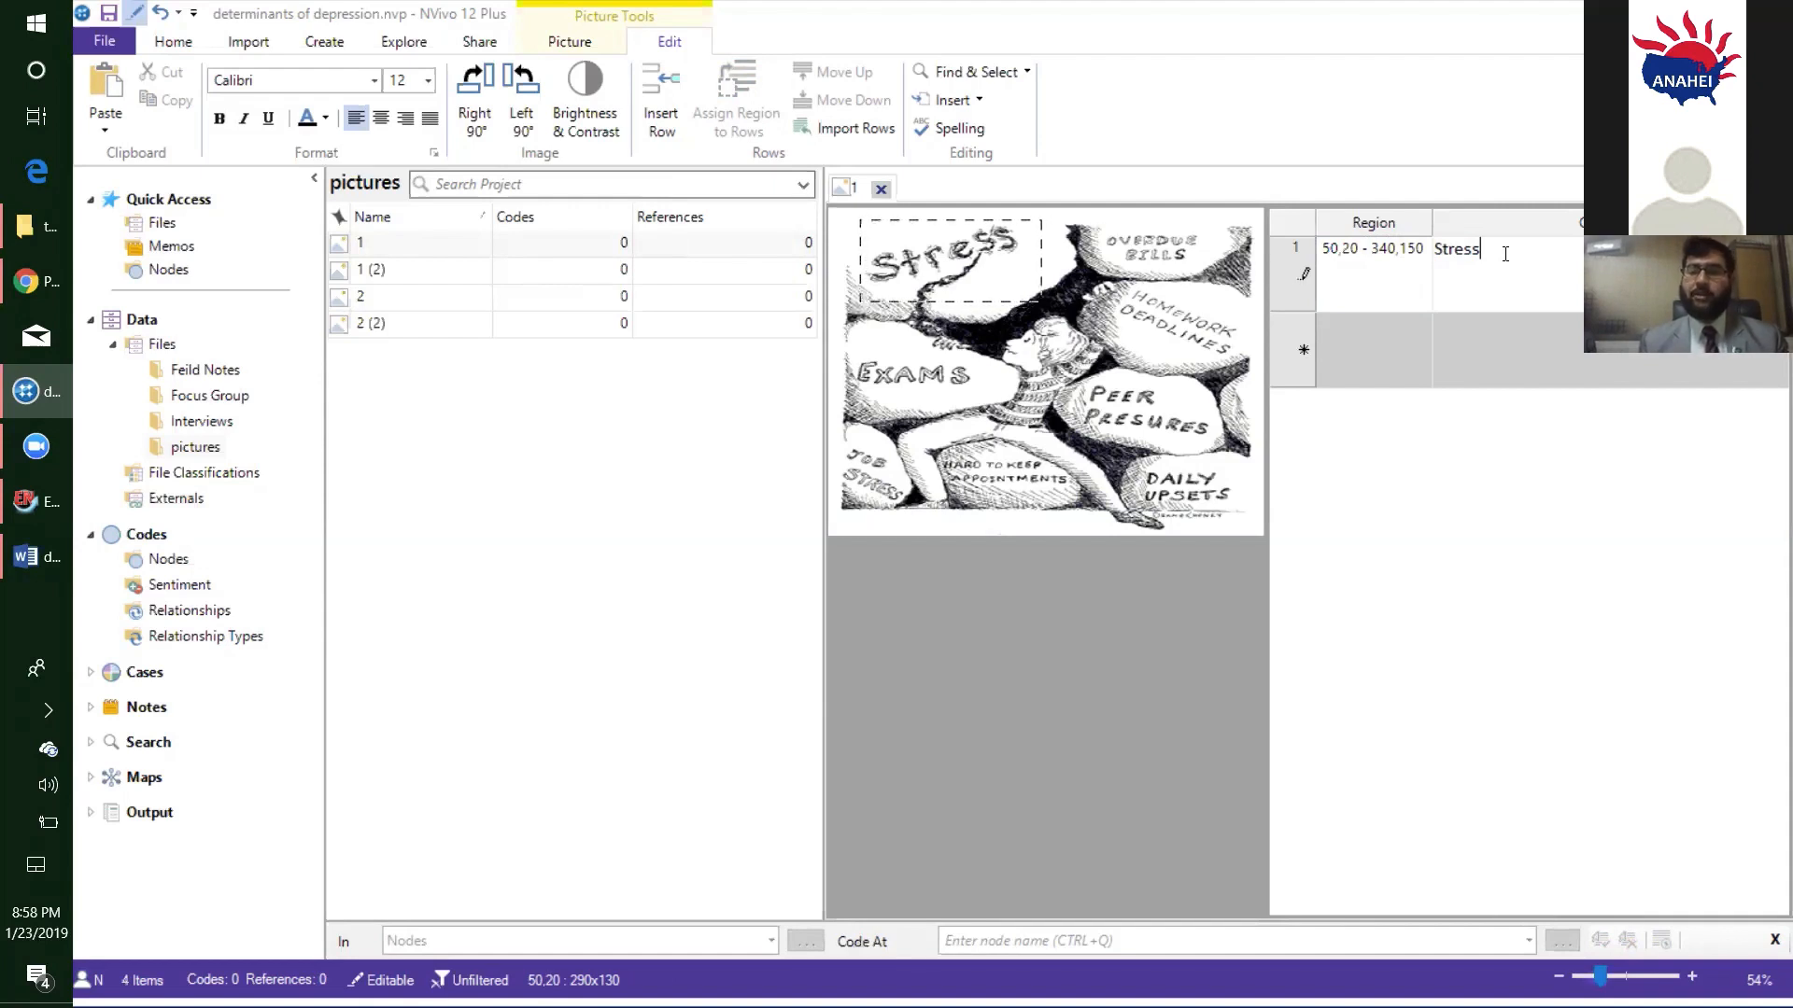
click(883, 188)
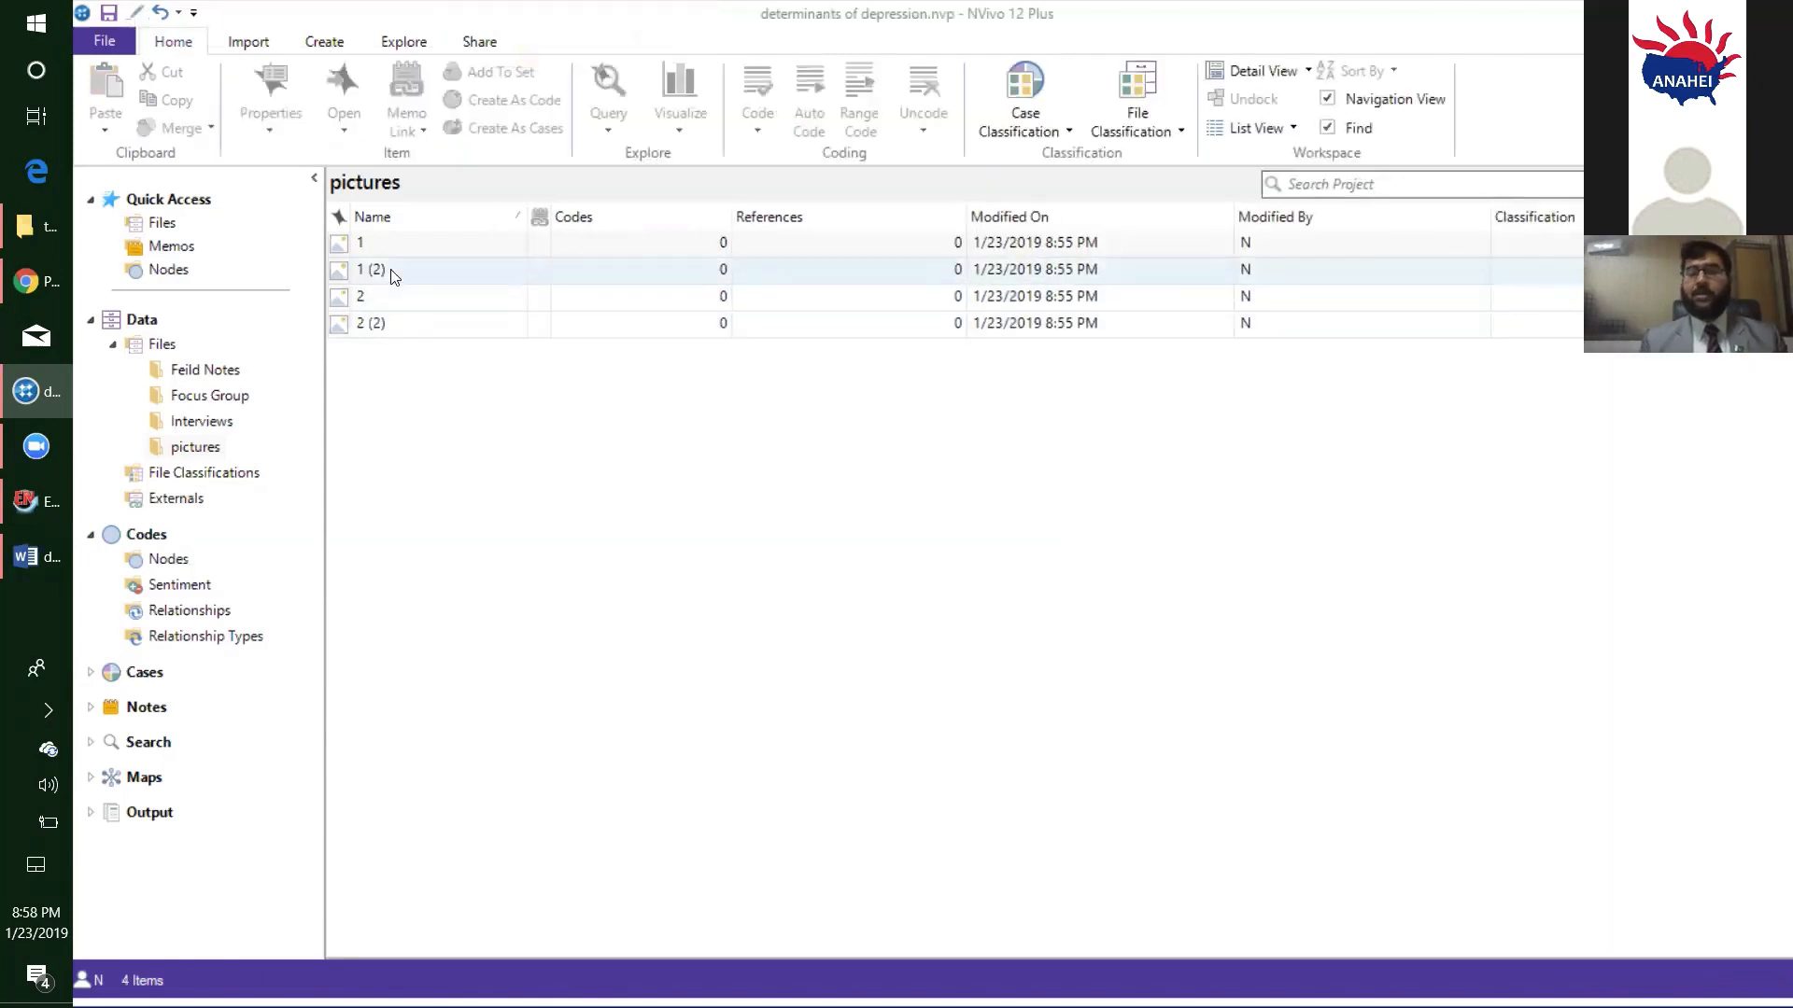
- Reopen picture 1 for editing and enter "Exam" as the content of a second log row
double_click(388, 244)
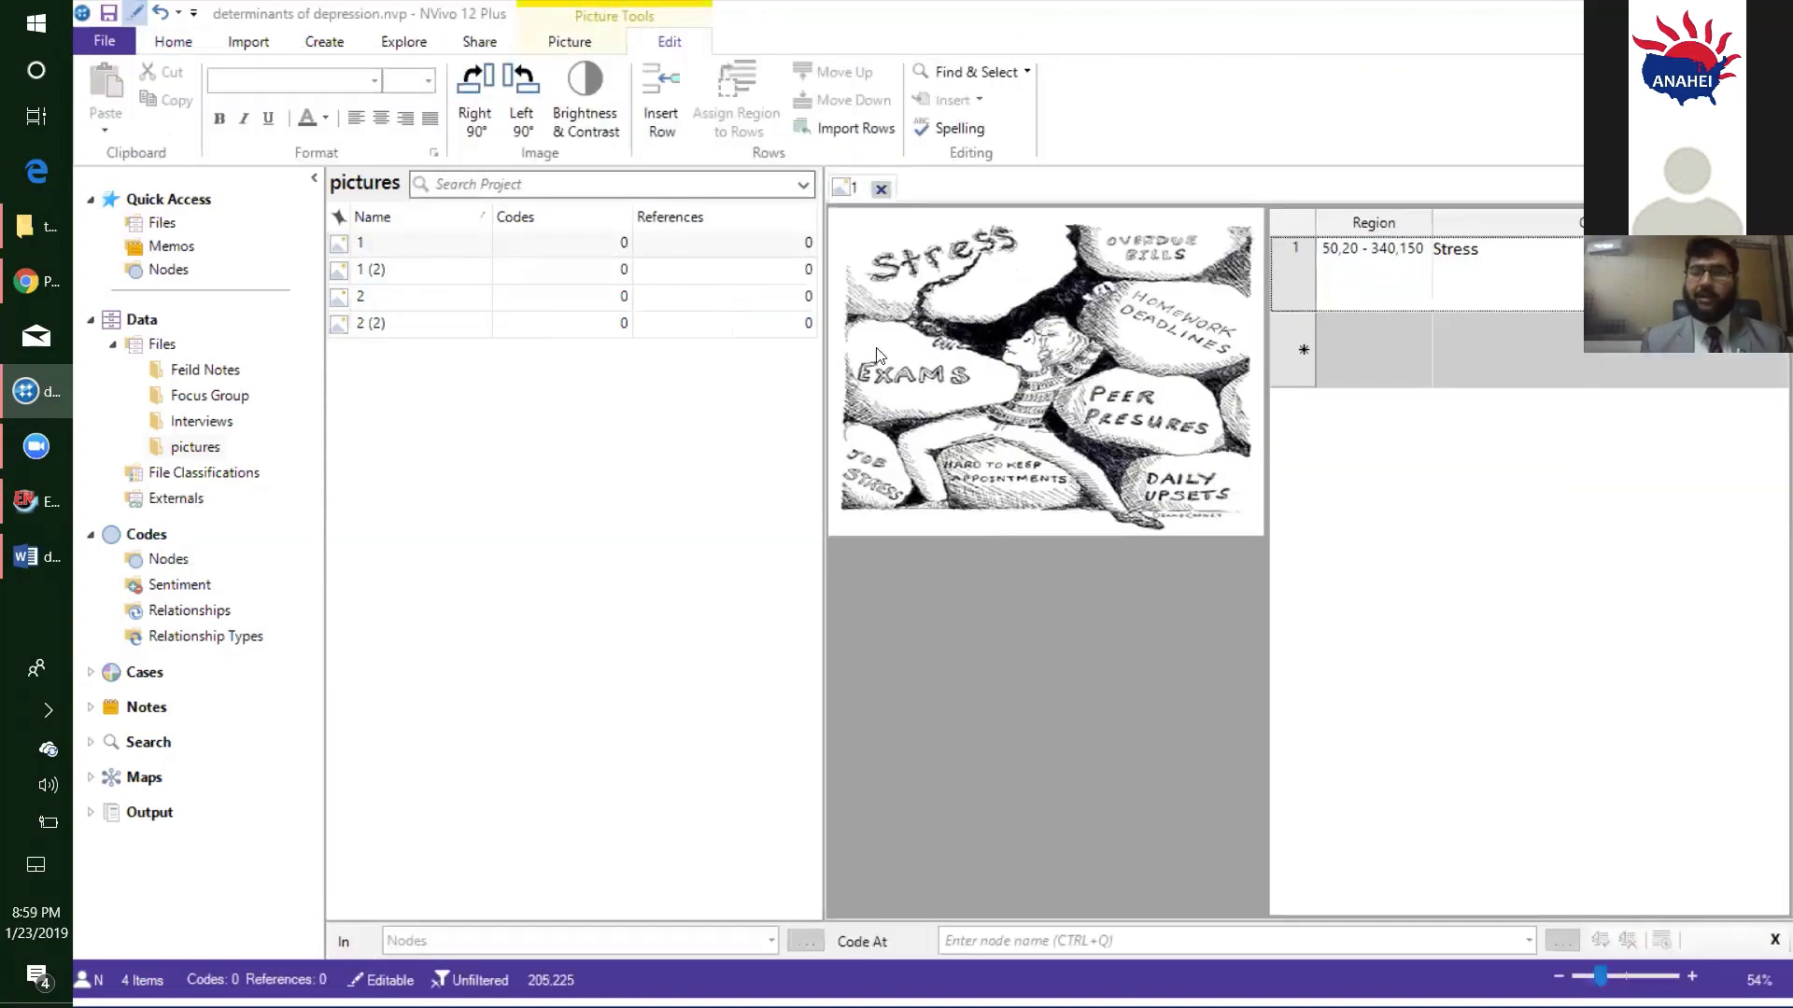
click(1455, 348)
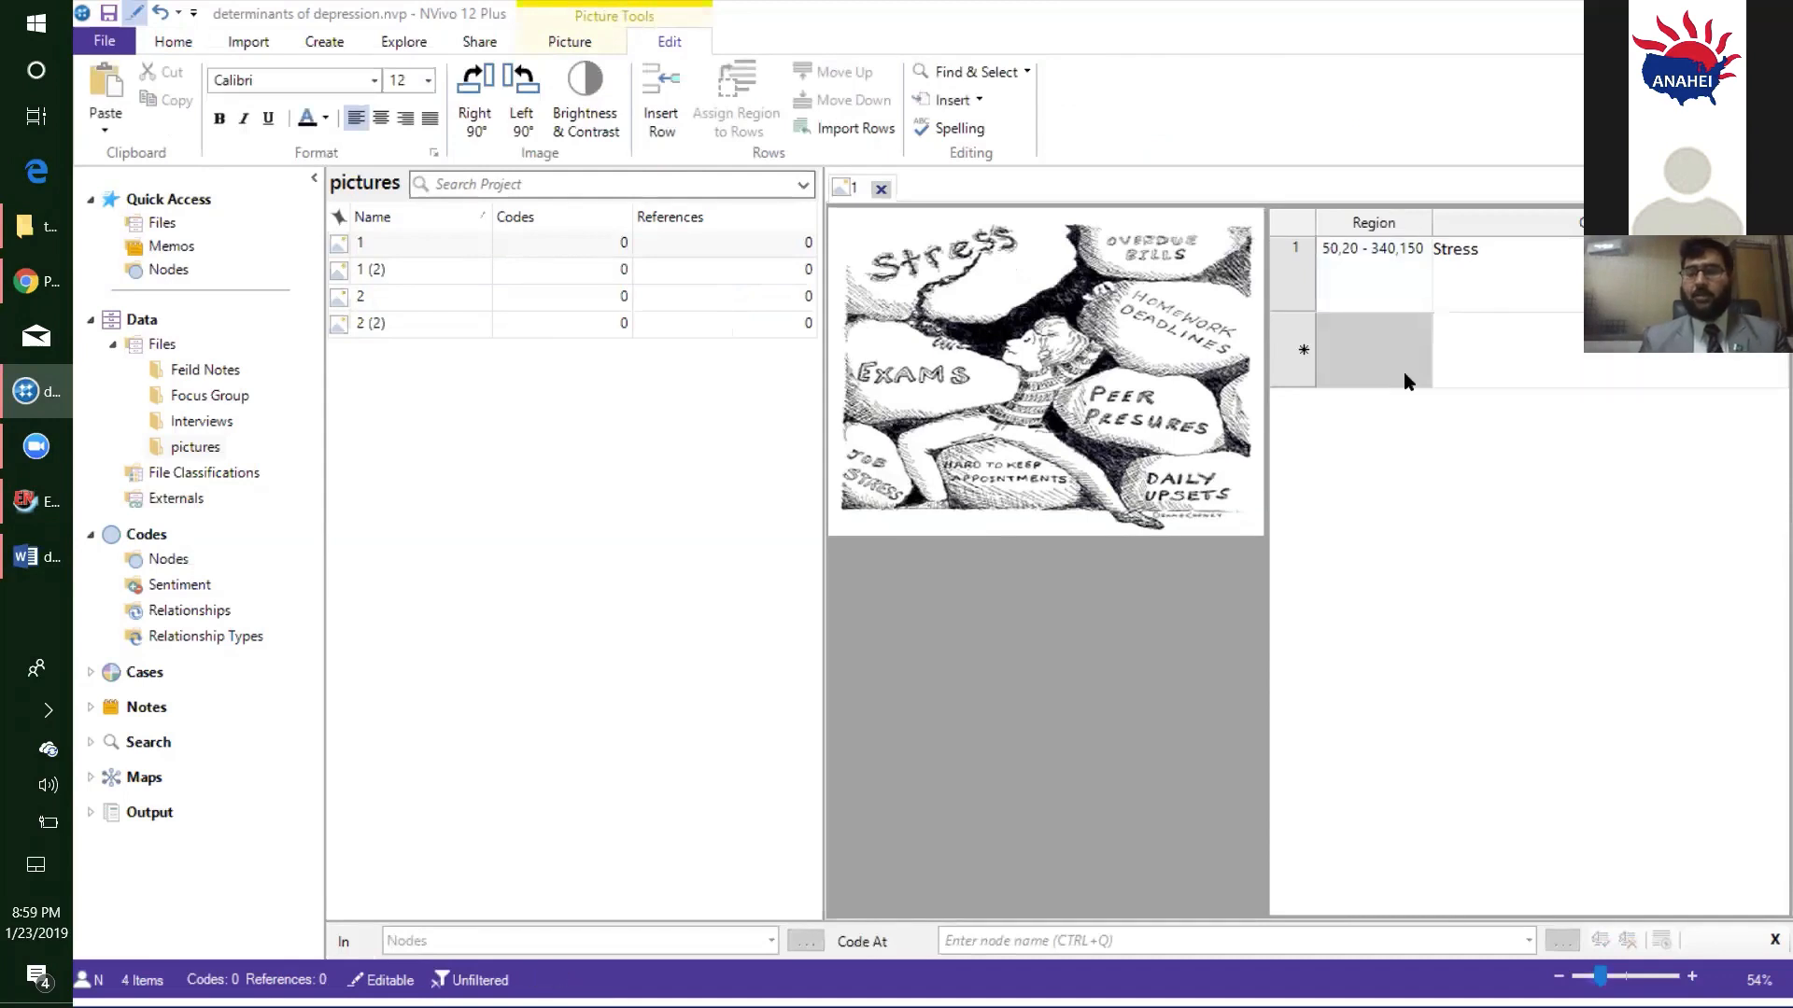
text(Exam)
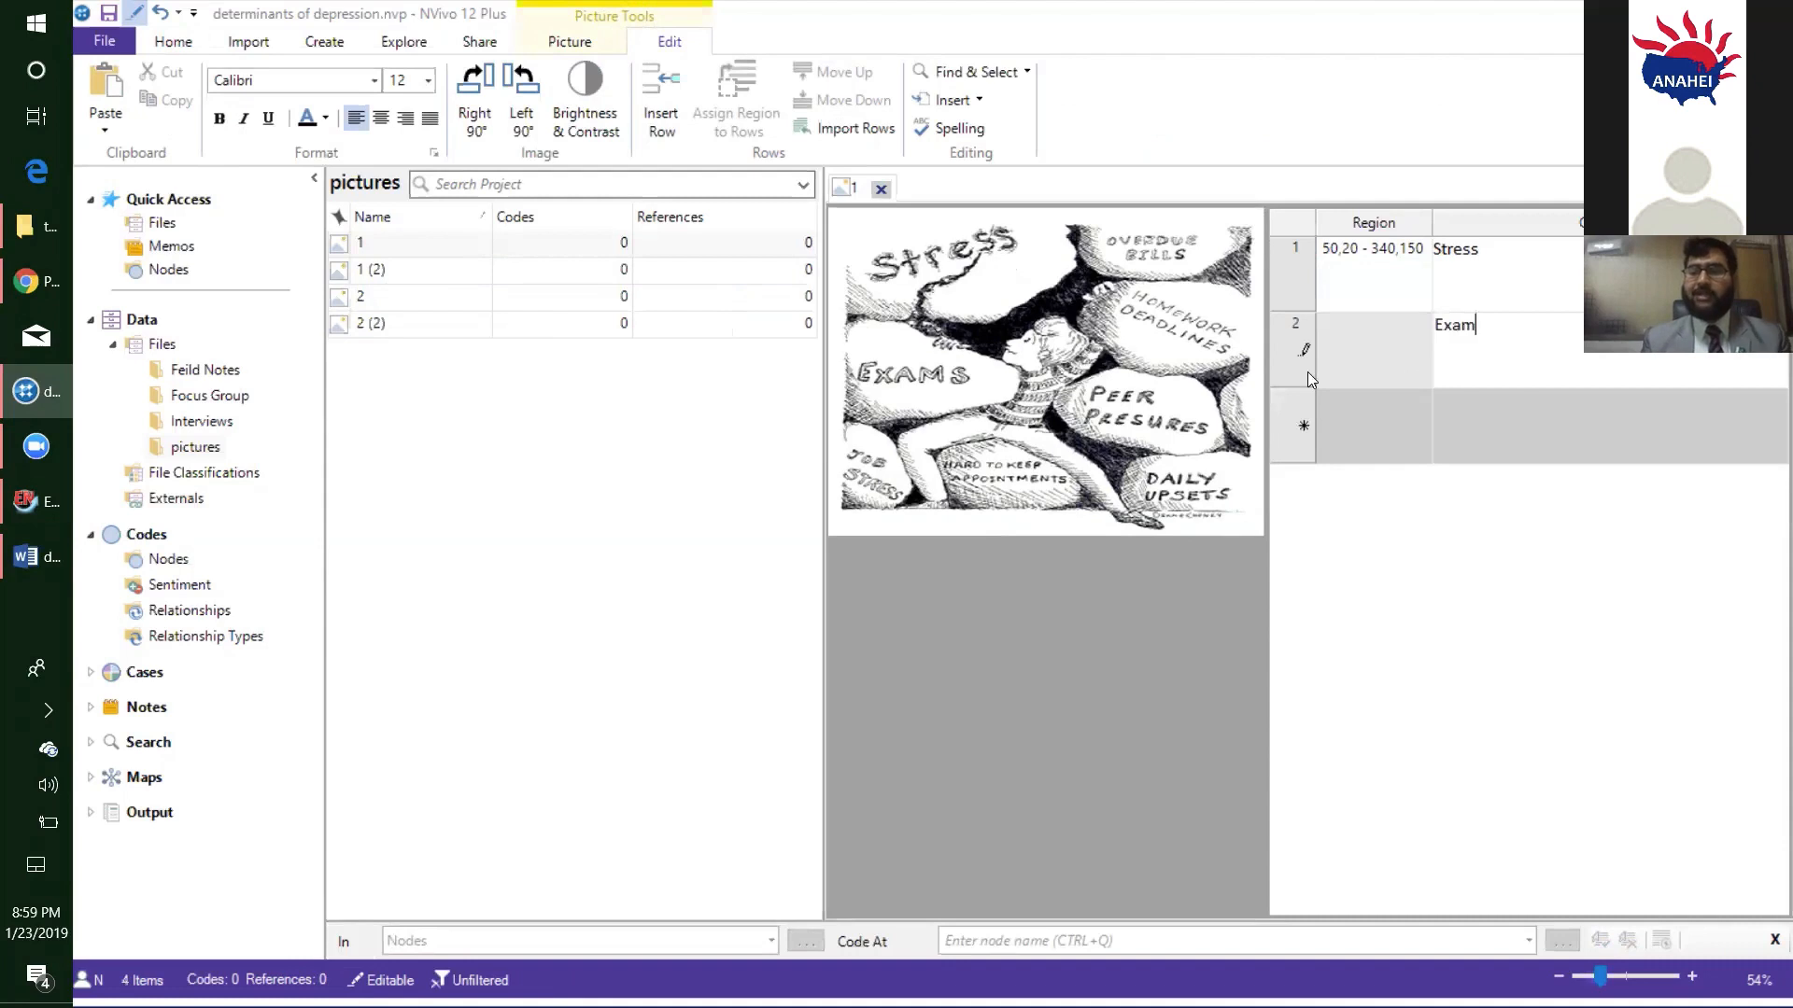
- Select a region about 240 x 130 around the word Exams, assign it to the second log row, and close the picture
drag(847, 333, 1002, 422)
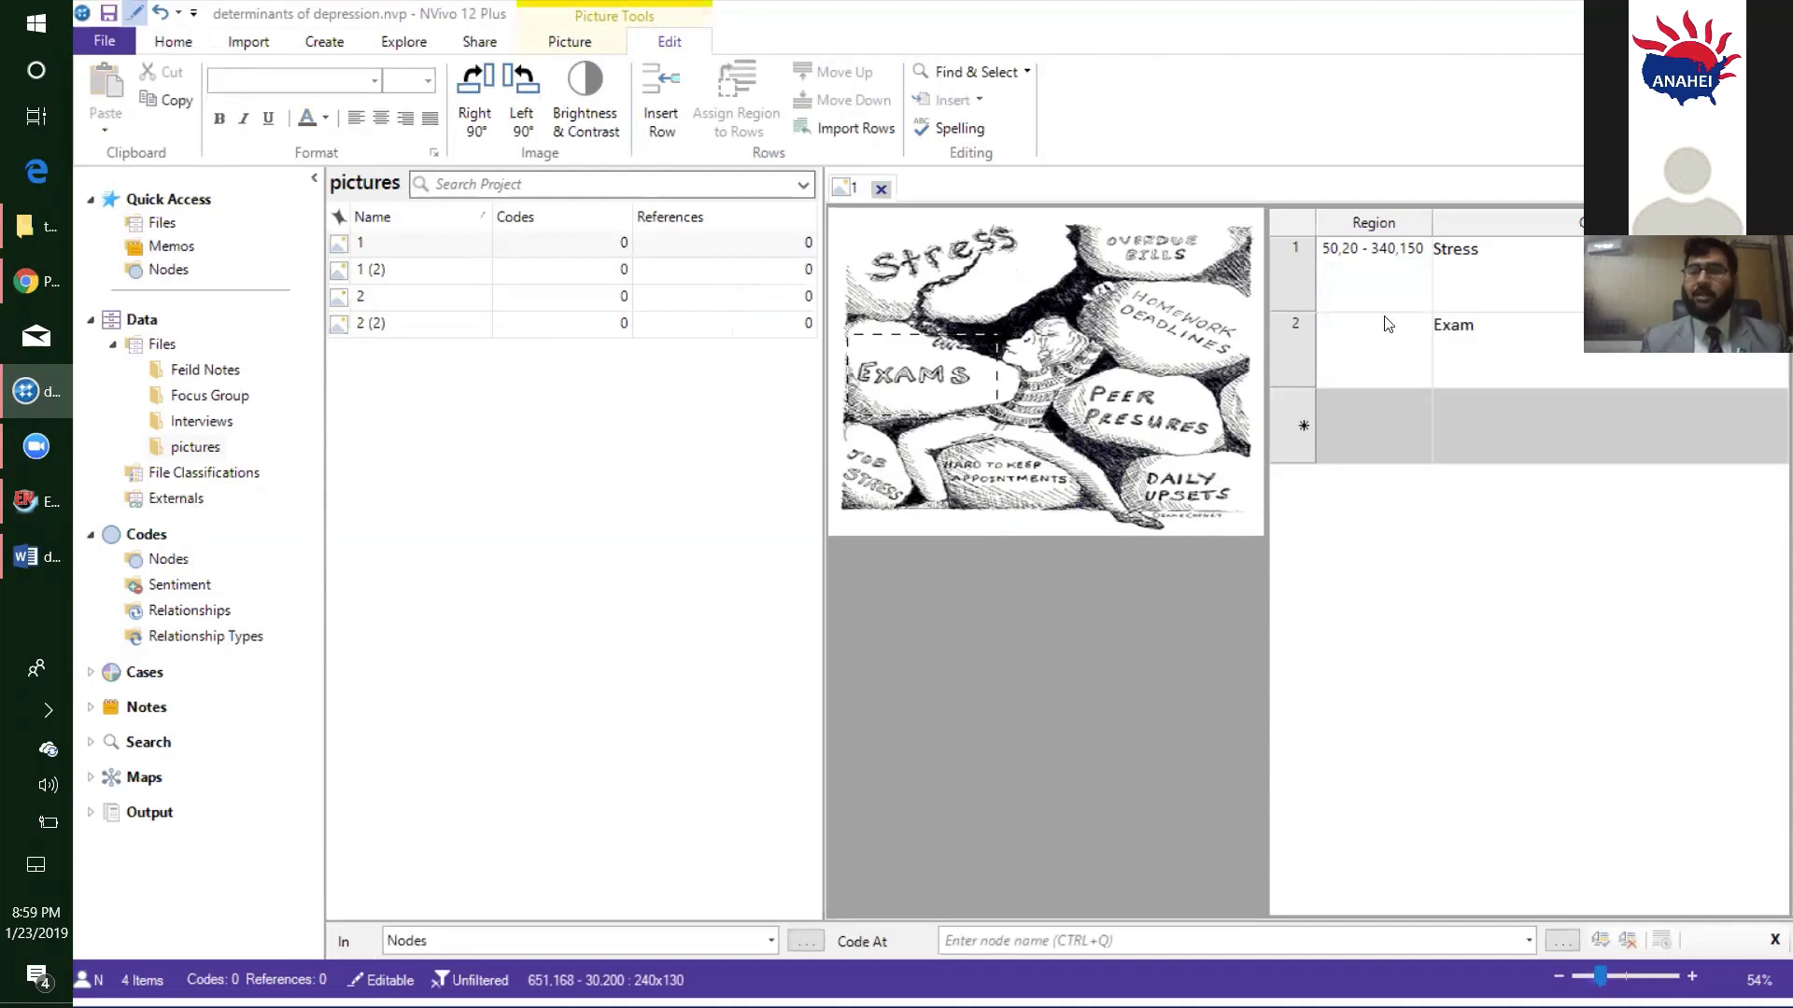
click(1399, 349)
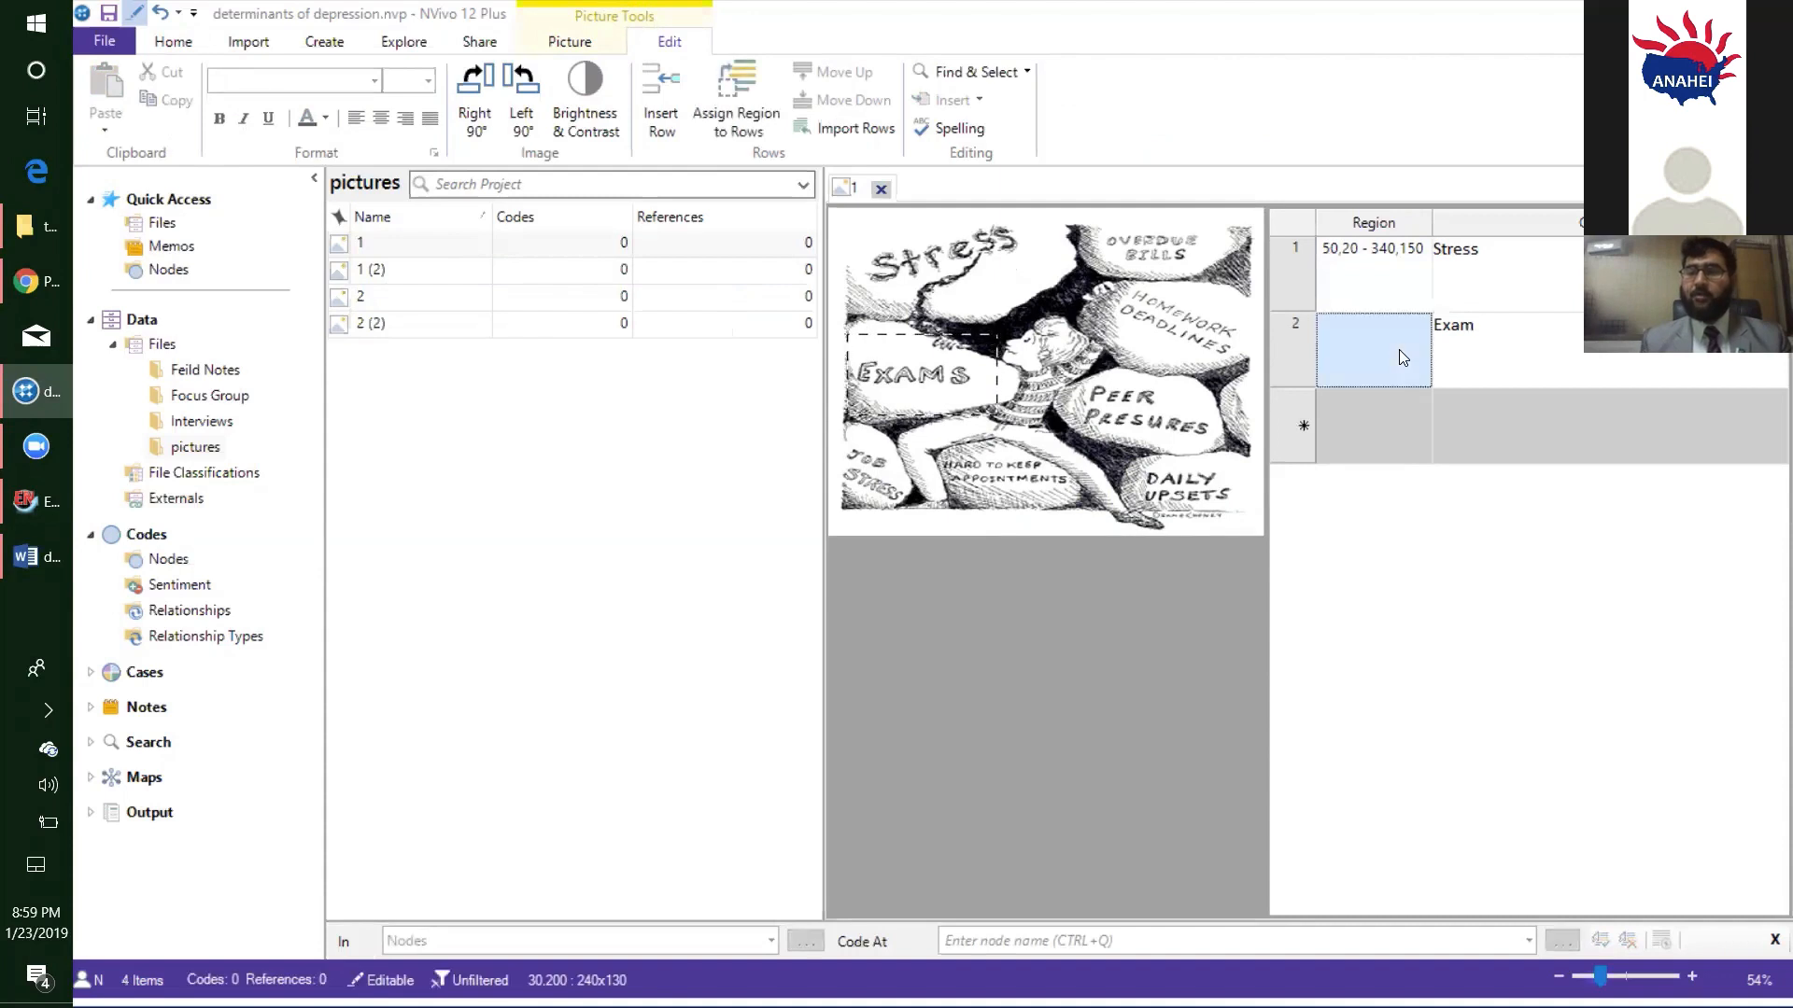
click(734, 133)
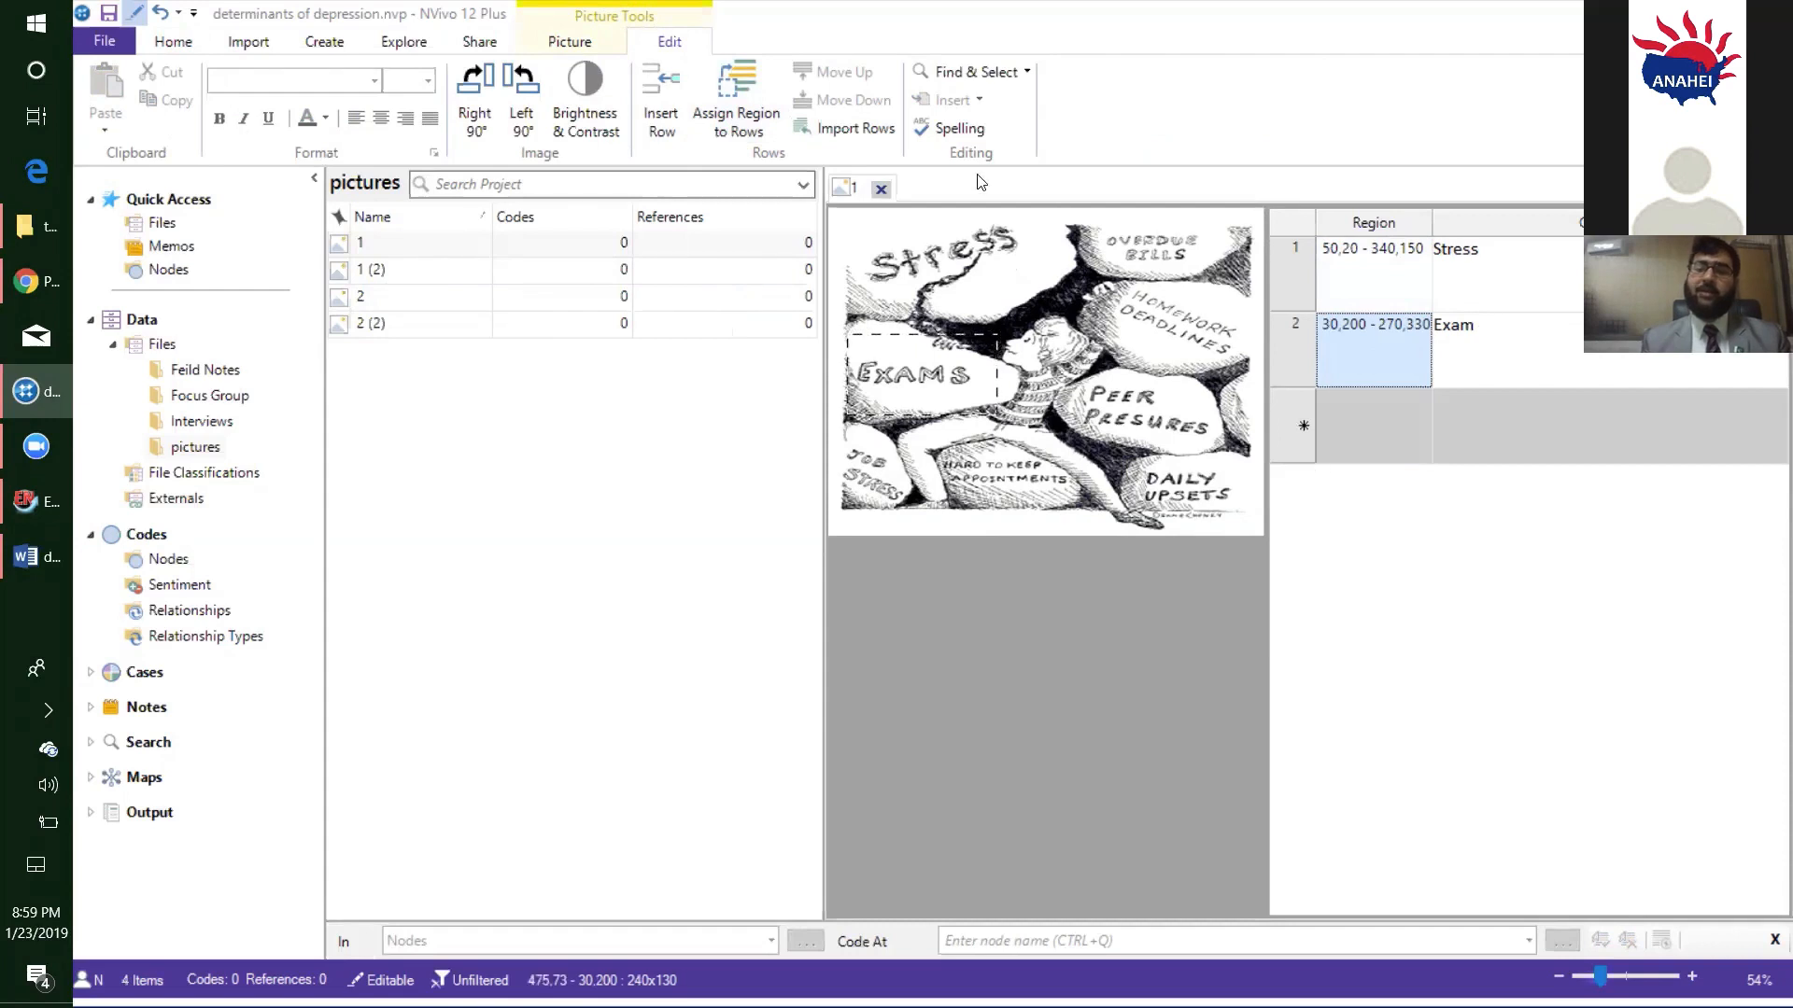
click(880, 188)
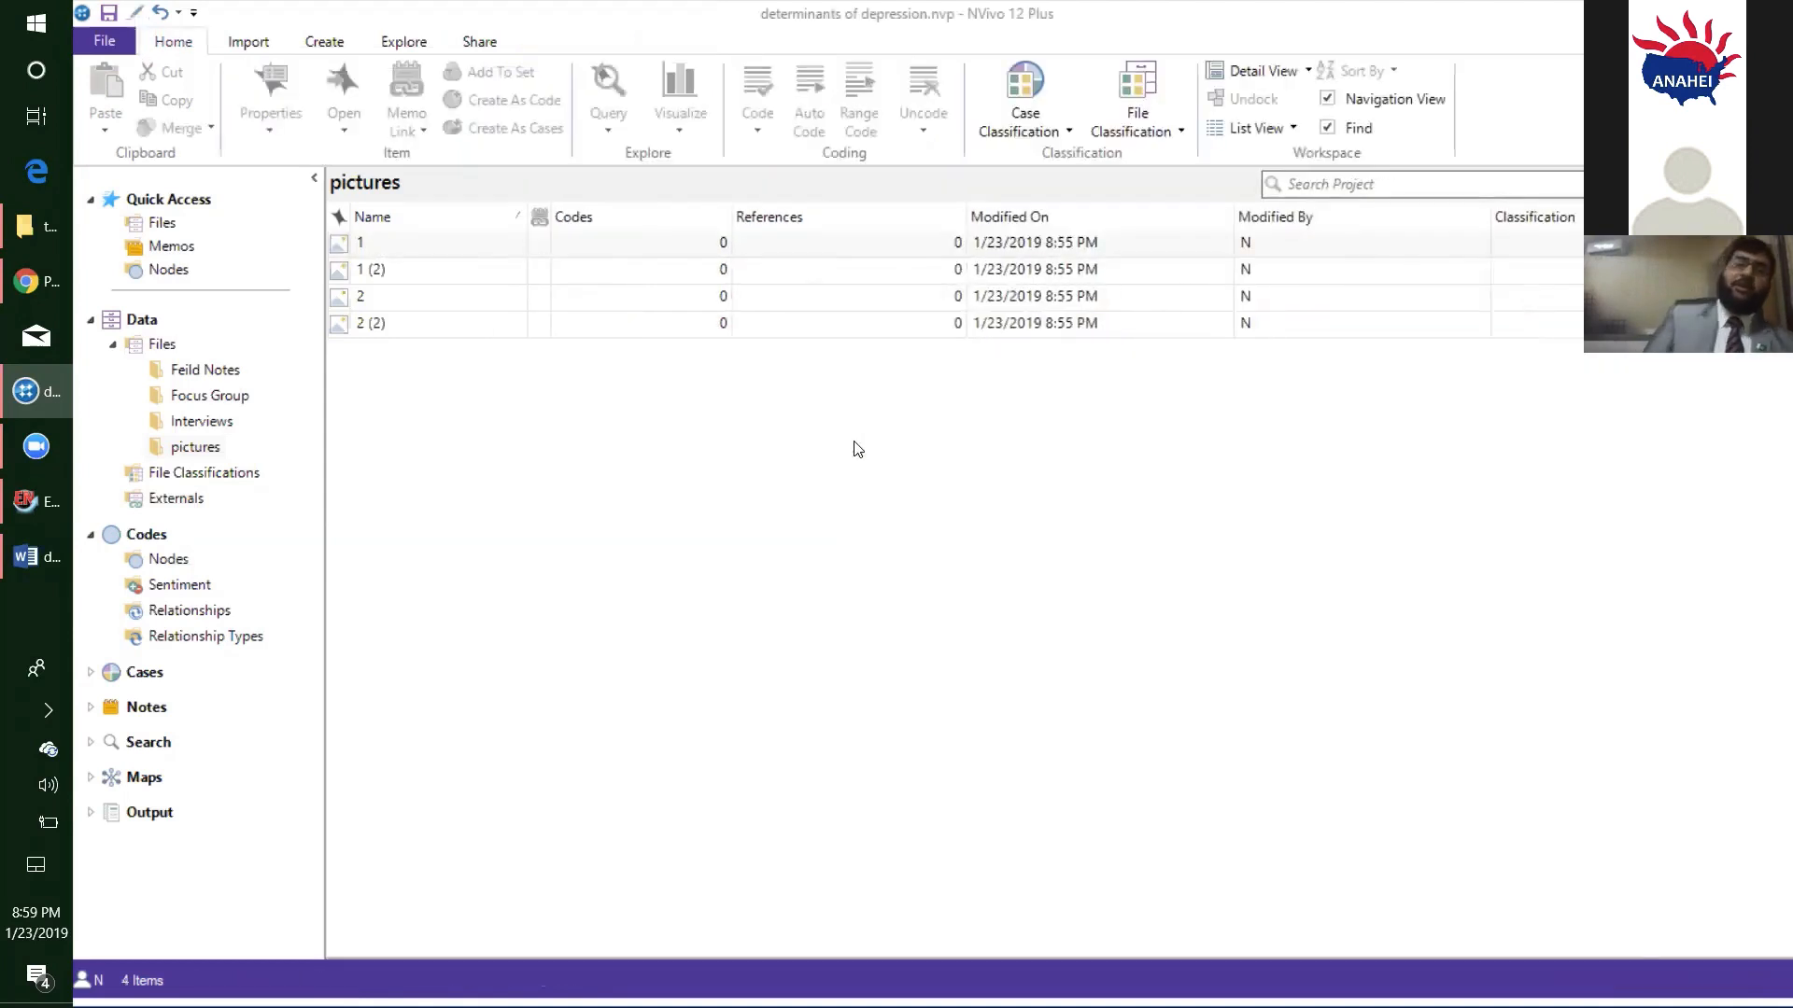
- Look through the contents of the Focus Group, Interviews, pictures and Feild Notes folders
click(219, 400)
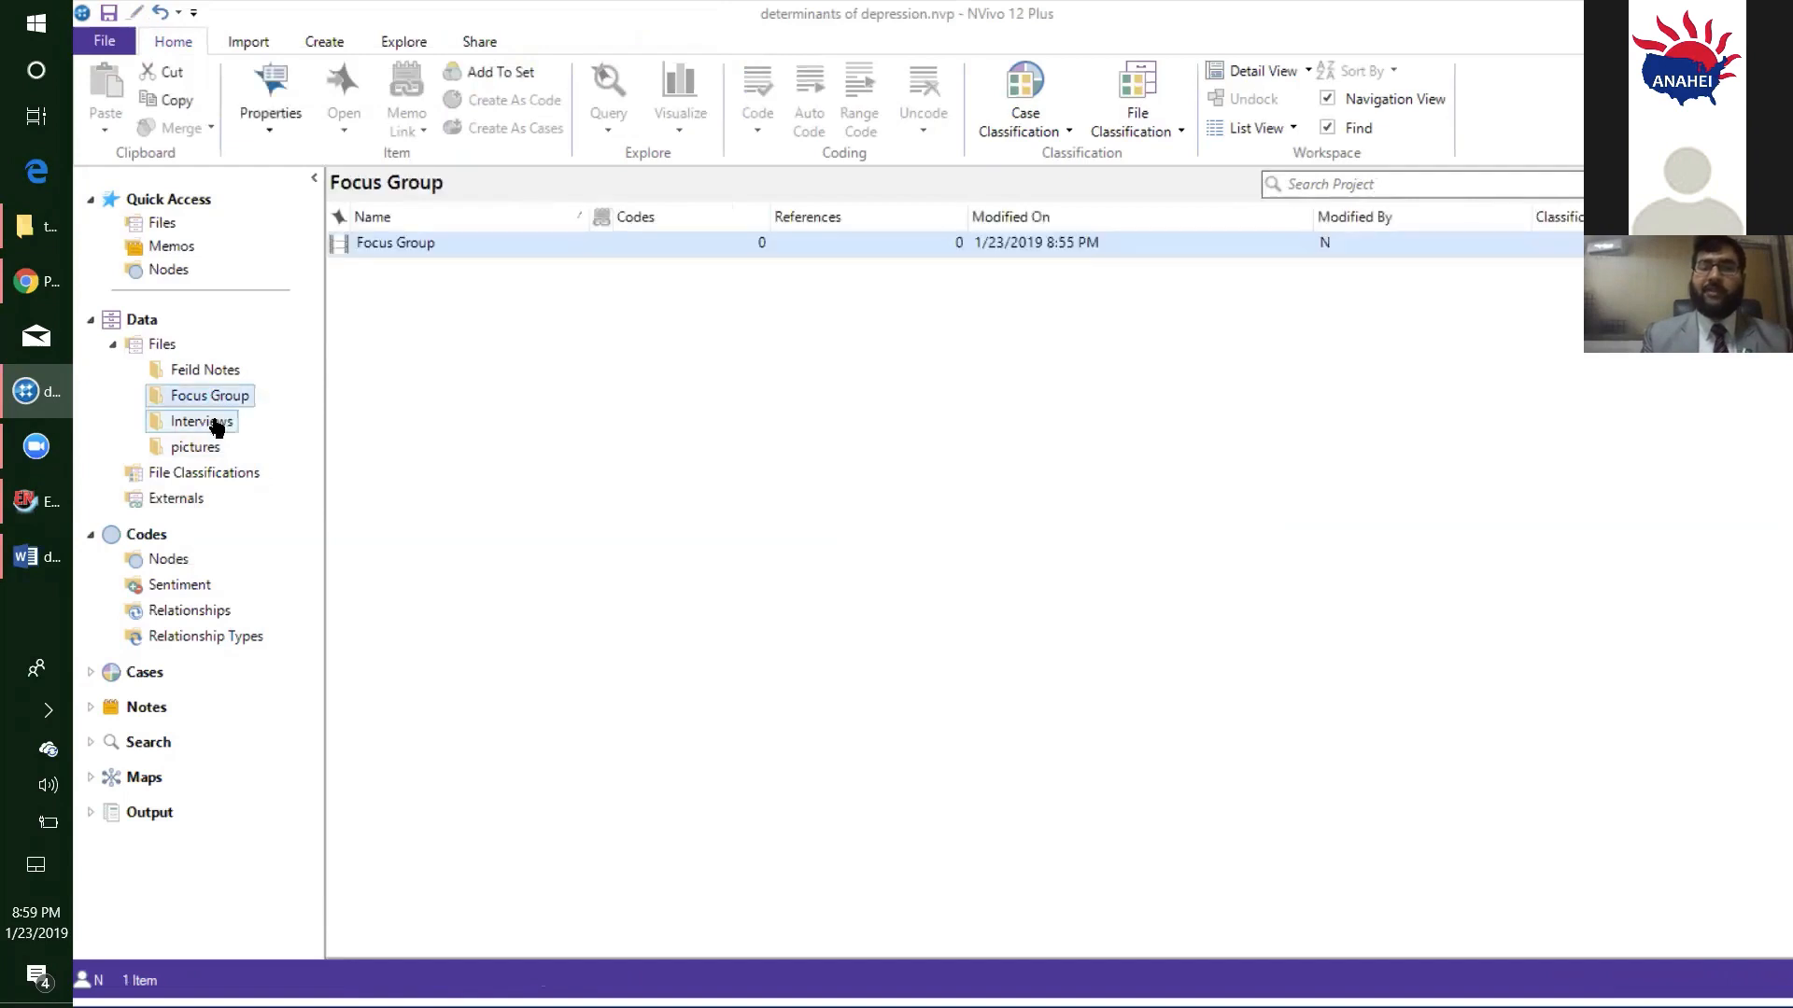
click(216, 426)
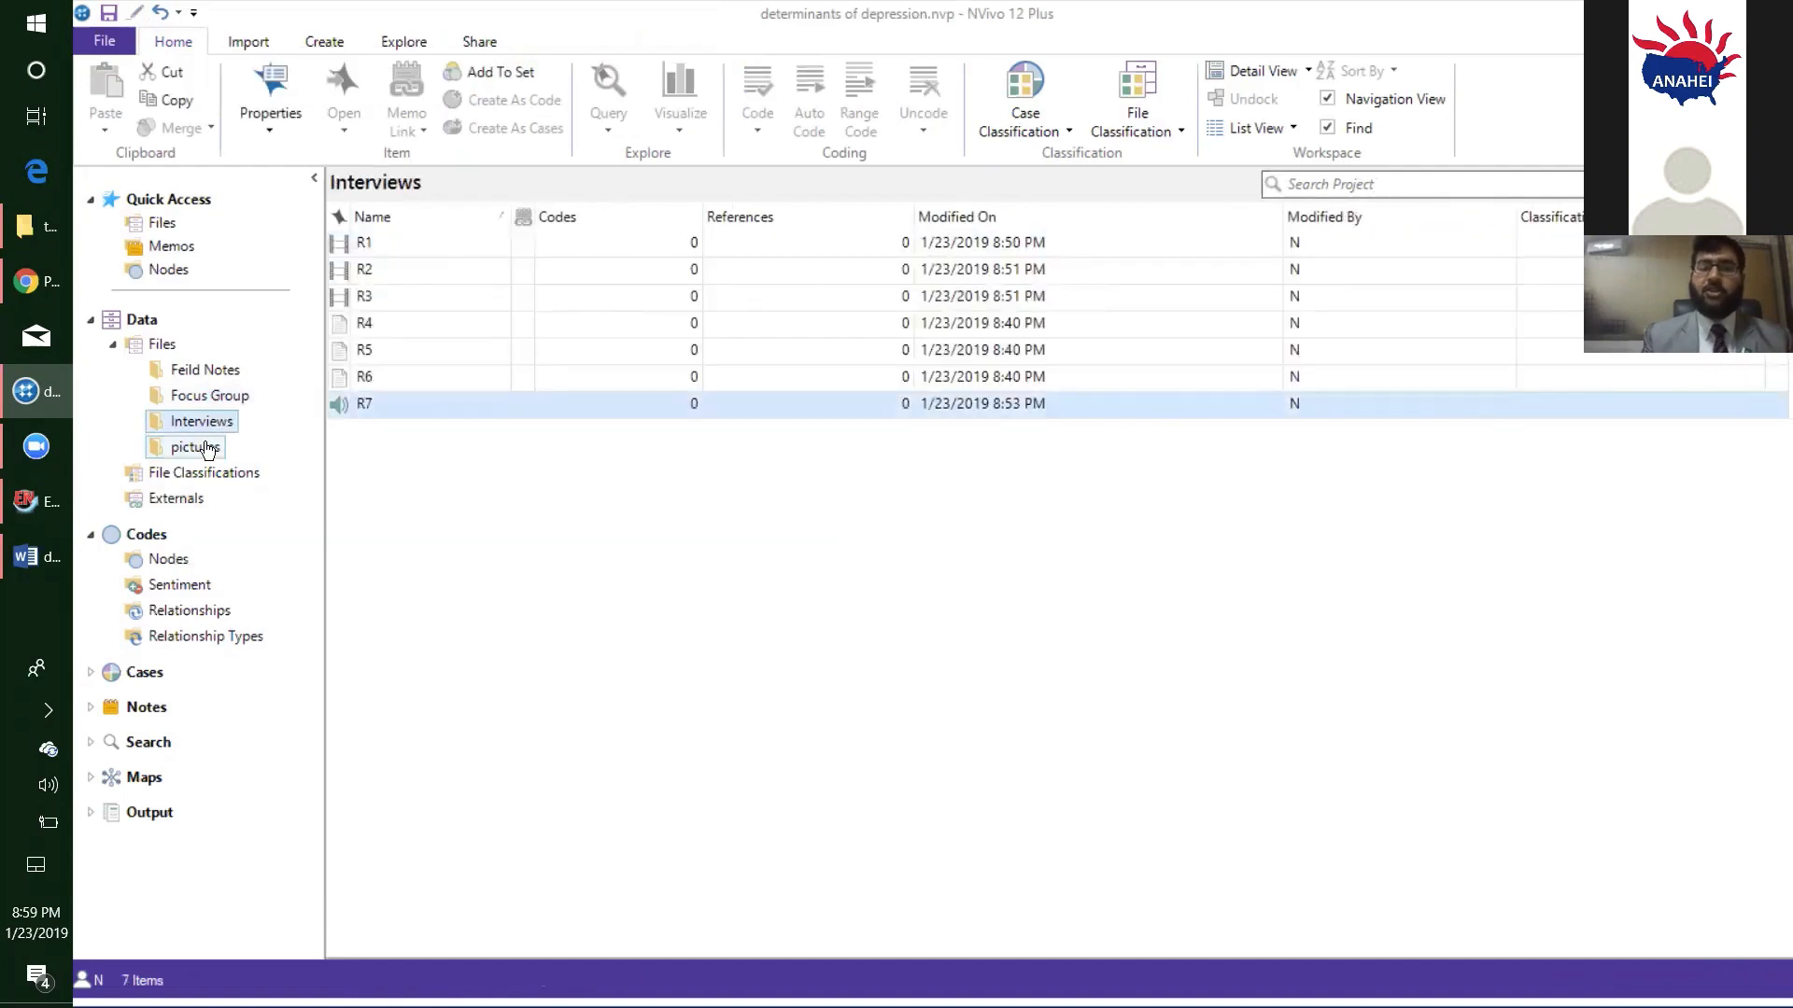
click(208, 449)
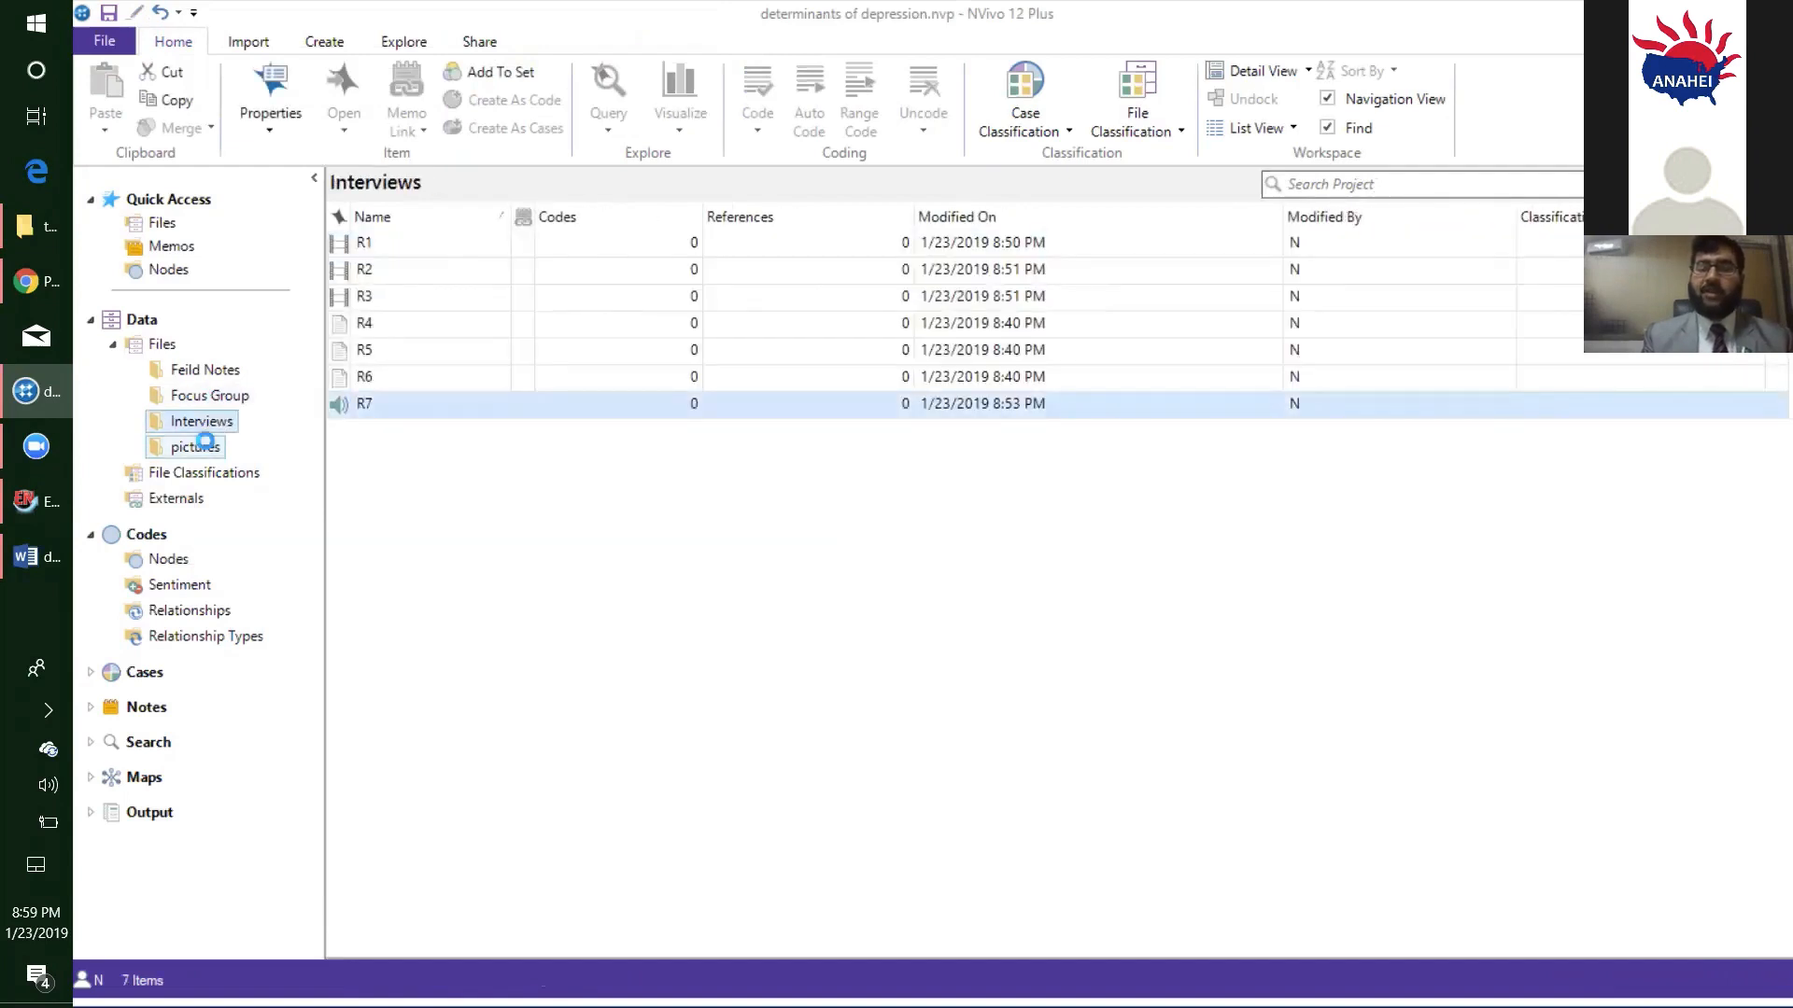
click(198, 370)
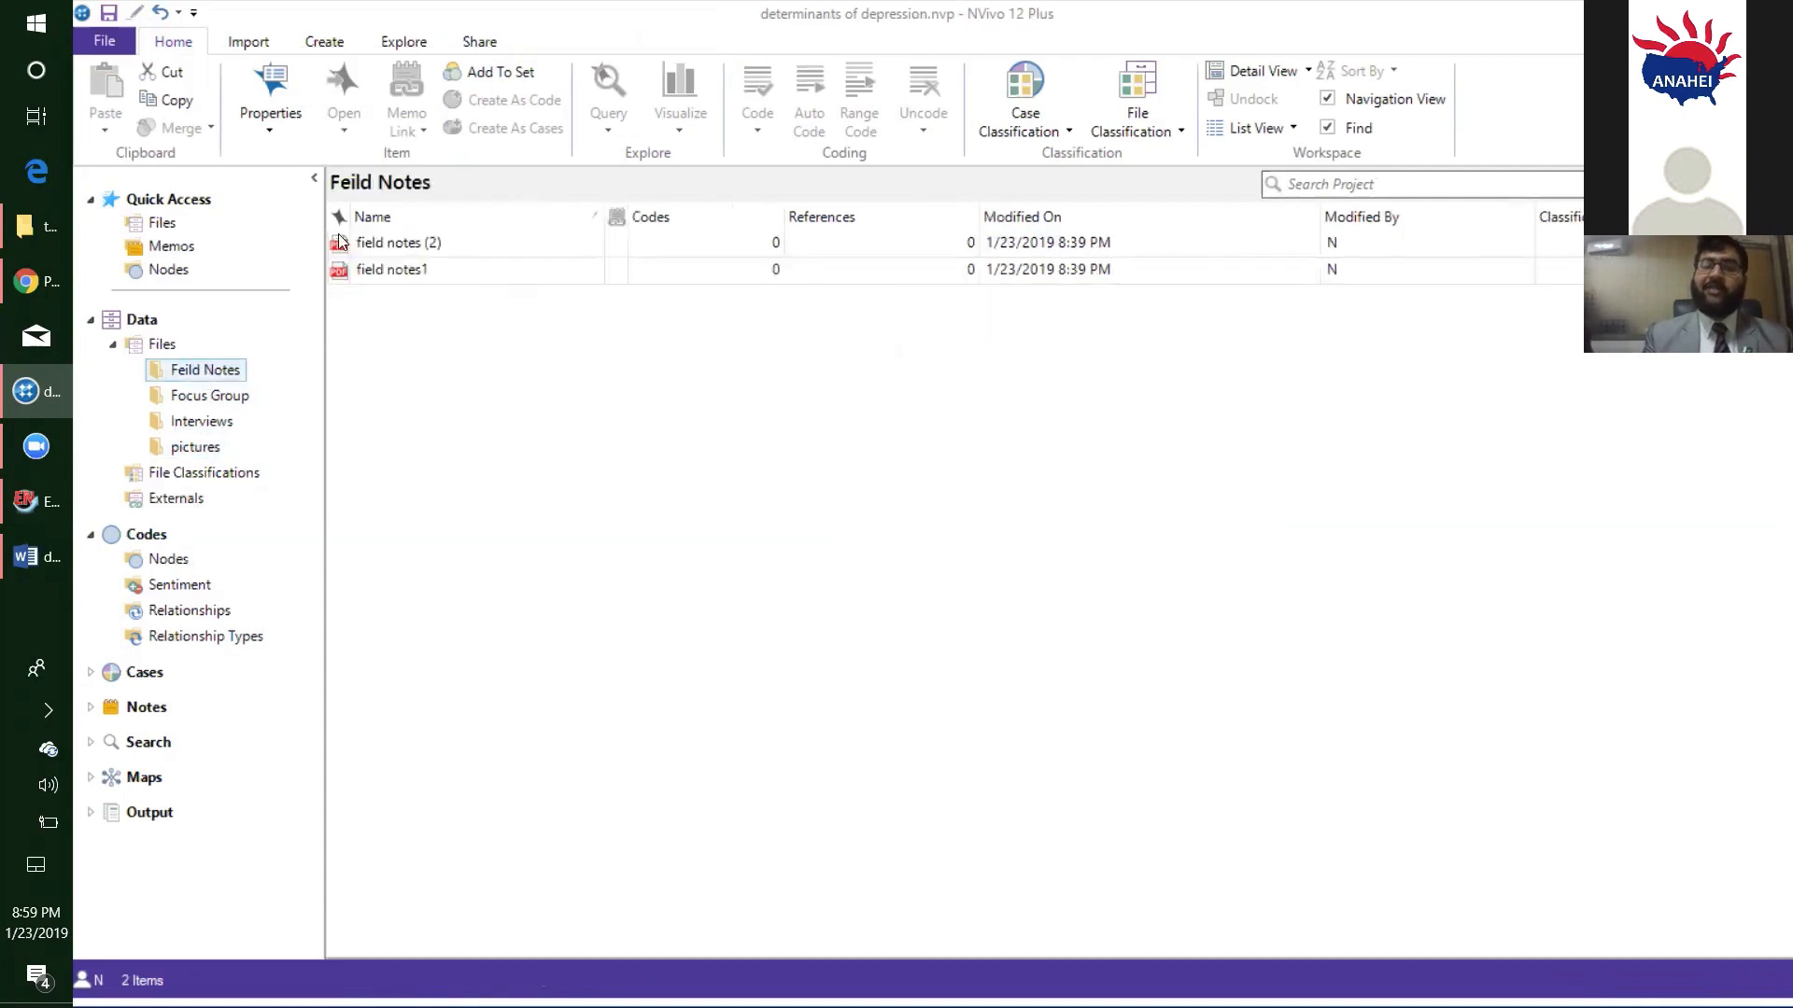
- Open field notes1, try selecting the introductory paragraph above Biological Factors, and close the document
click(407, 269)
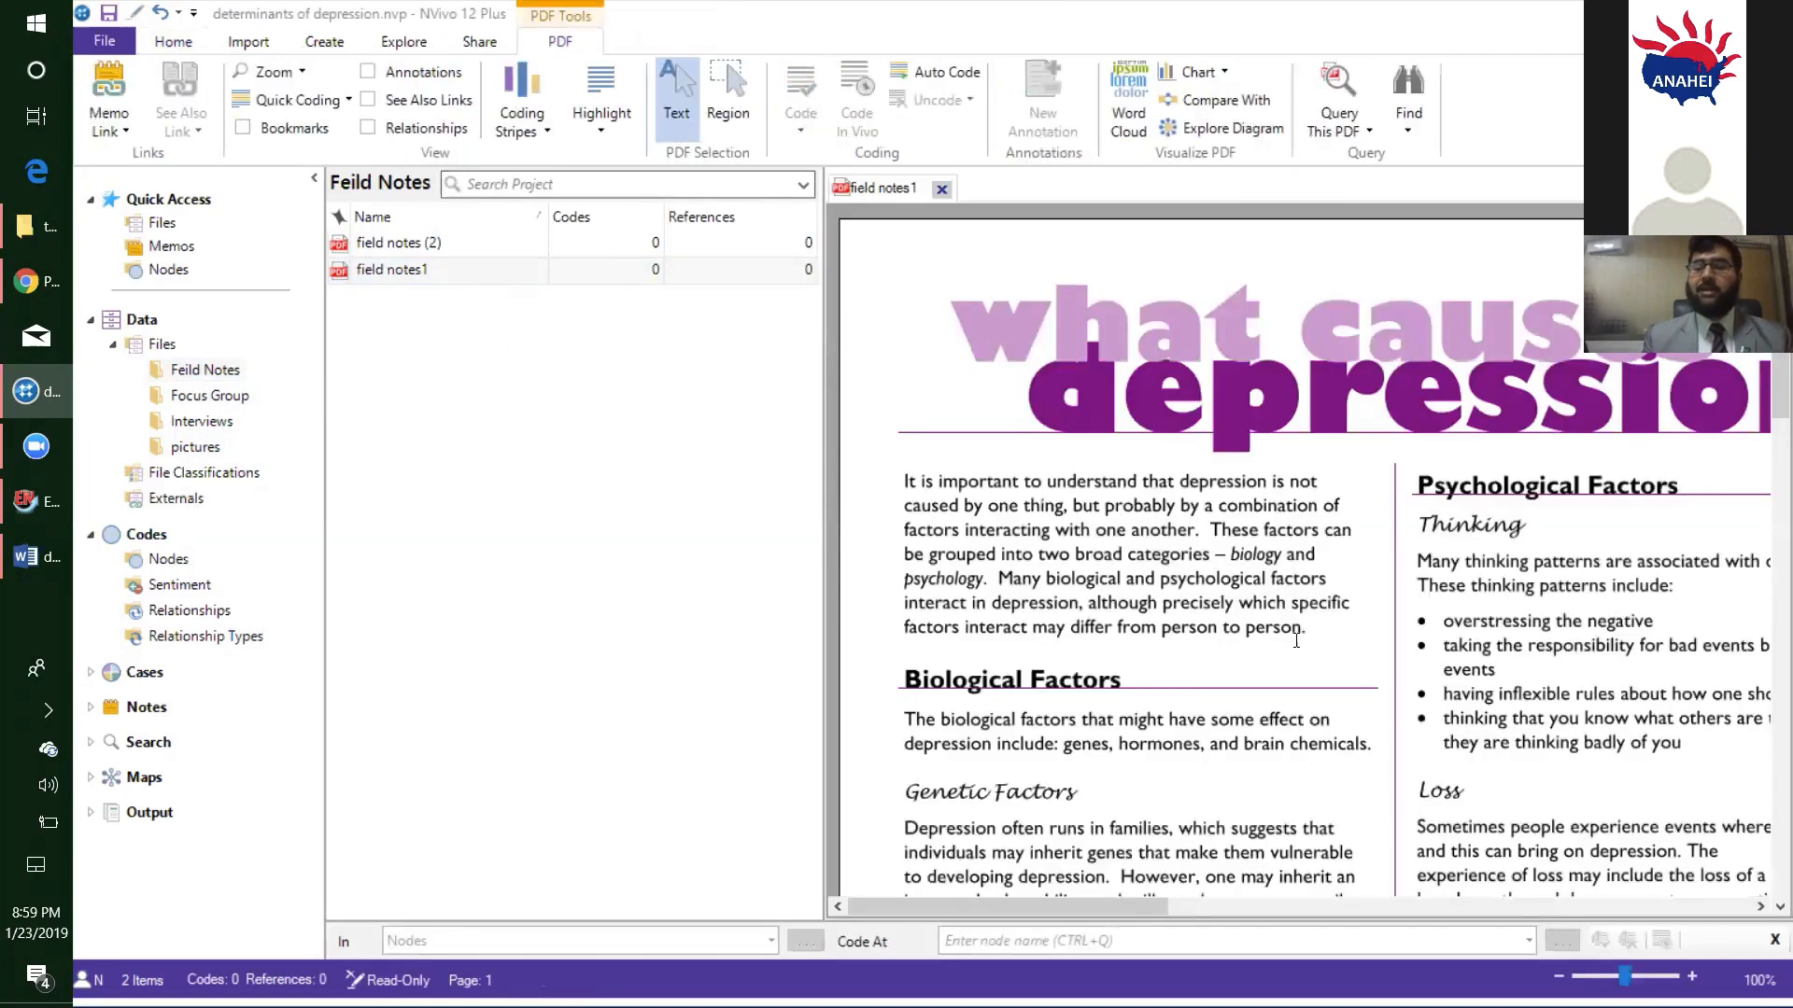
drag(1223, 618, 985, 505)
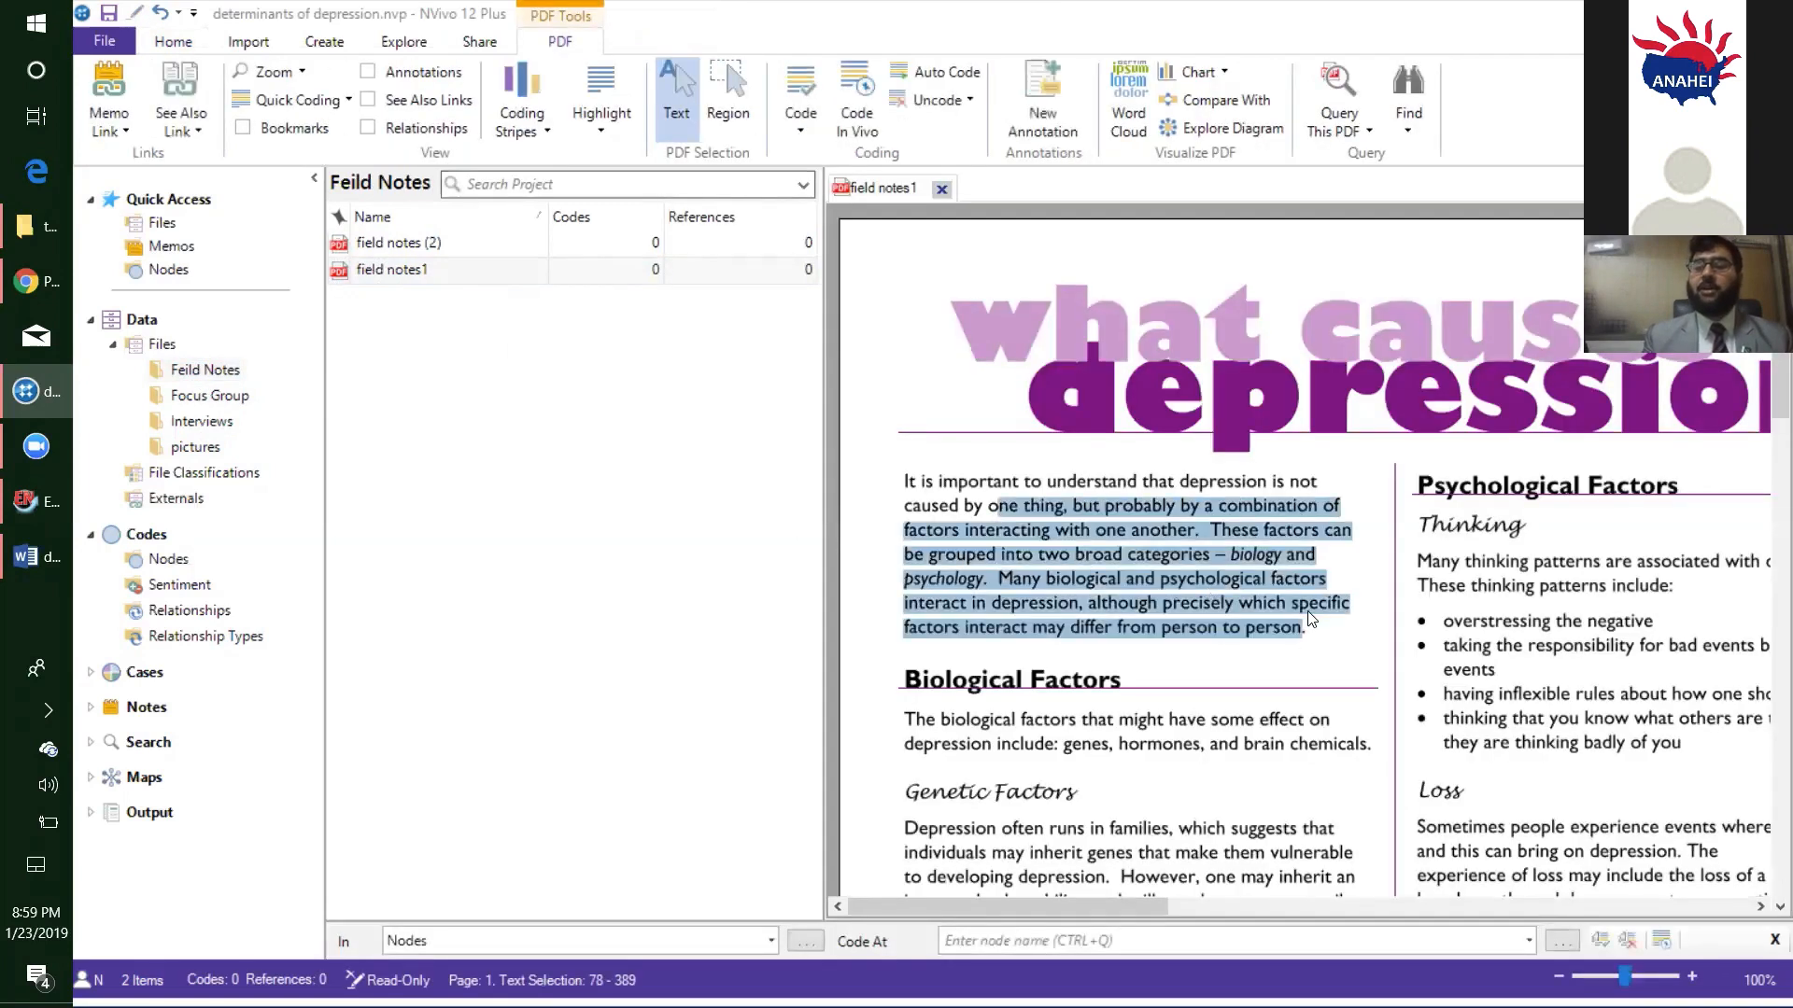
click(1317, 635)
drag(1316, 635, 930, 474)
click(1322, 648)
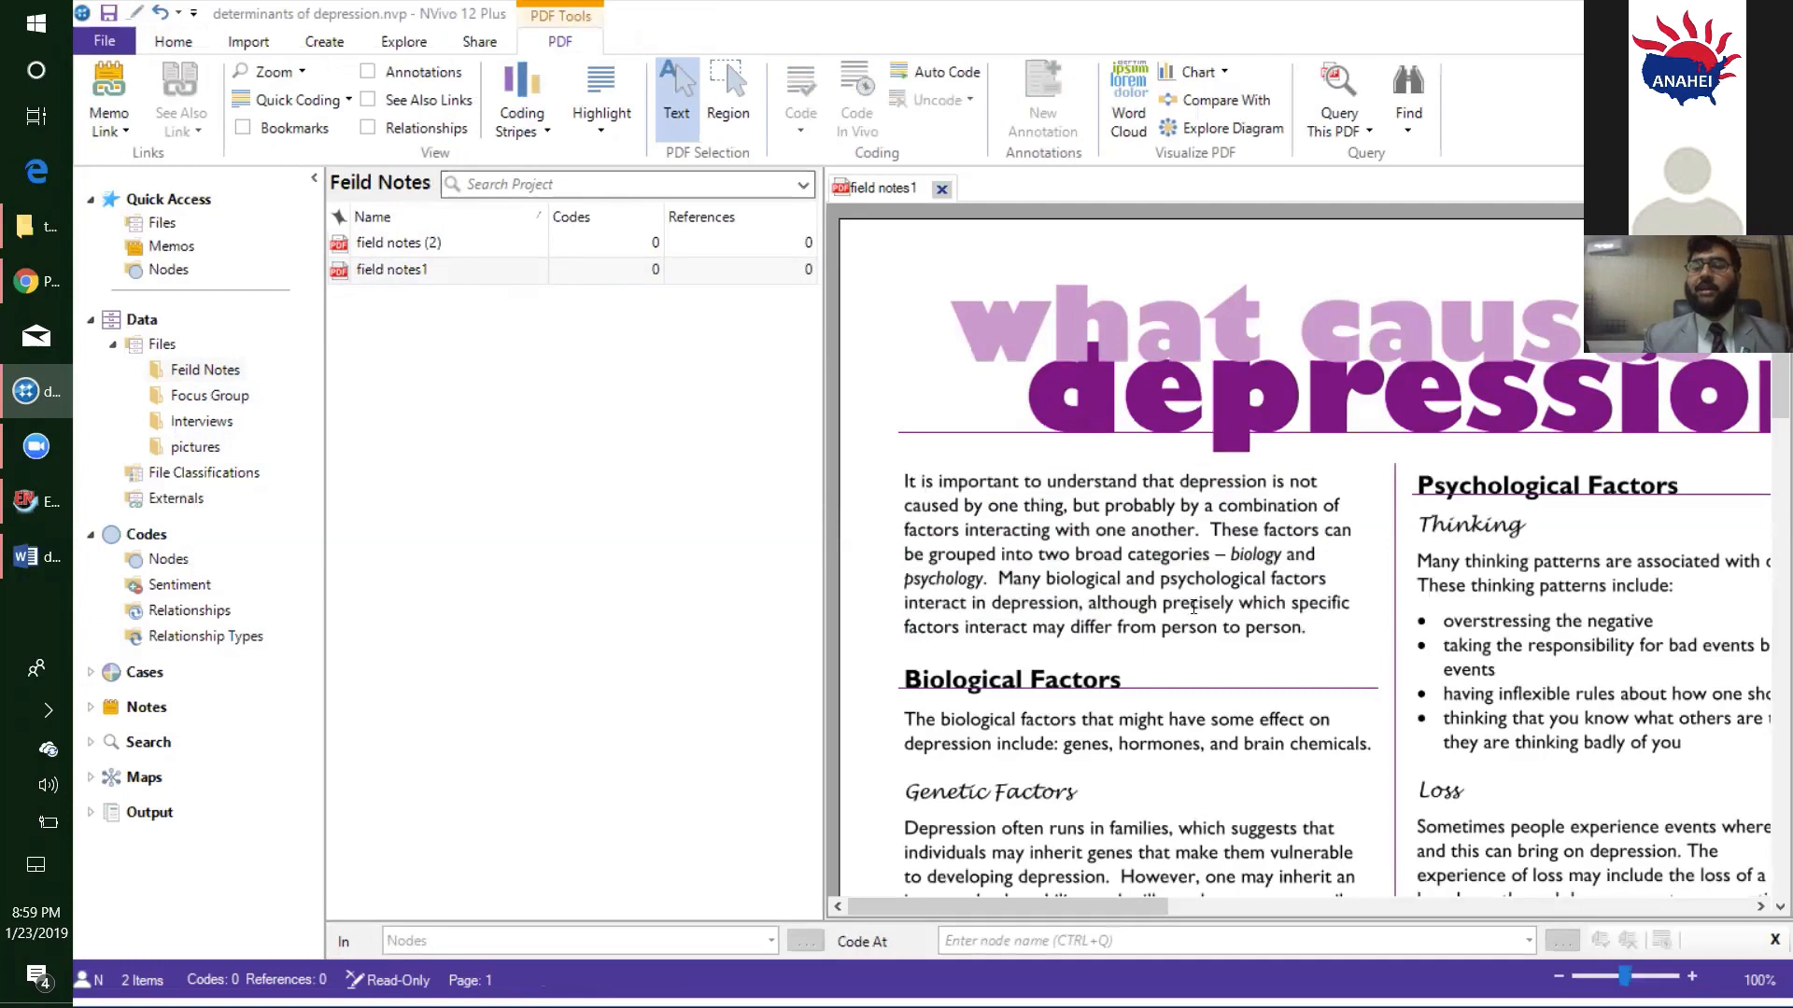
drag(1193, 607, 883, 480)
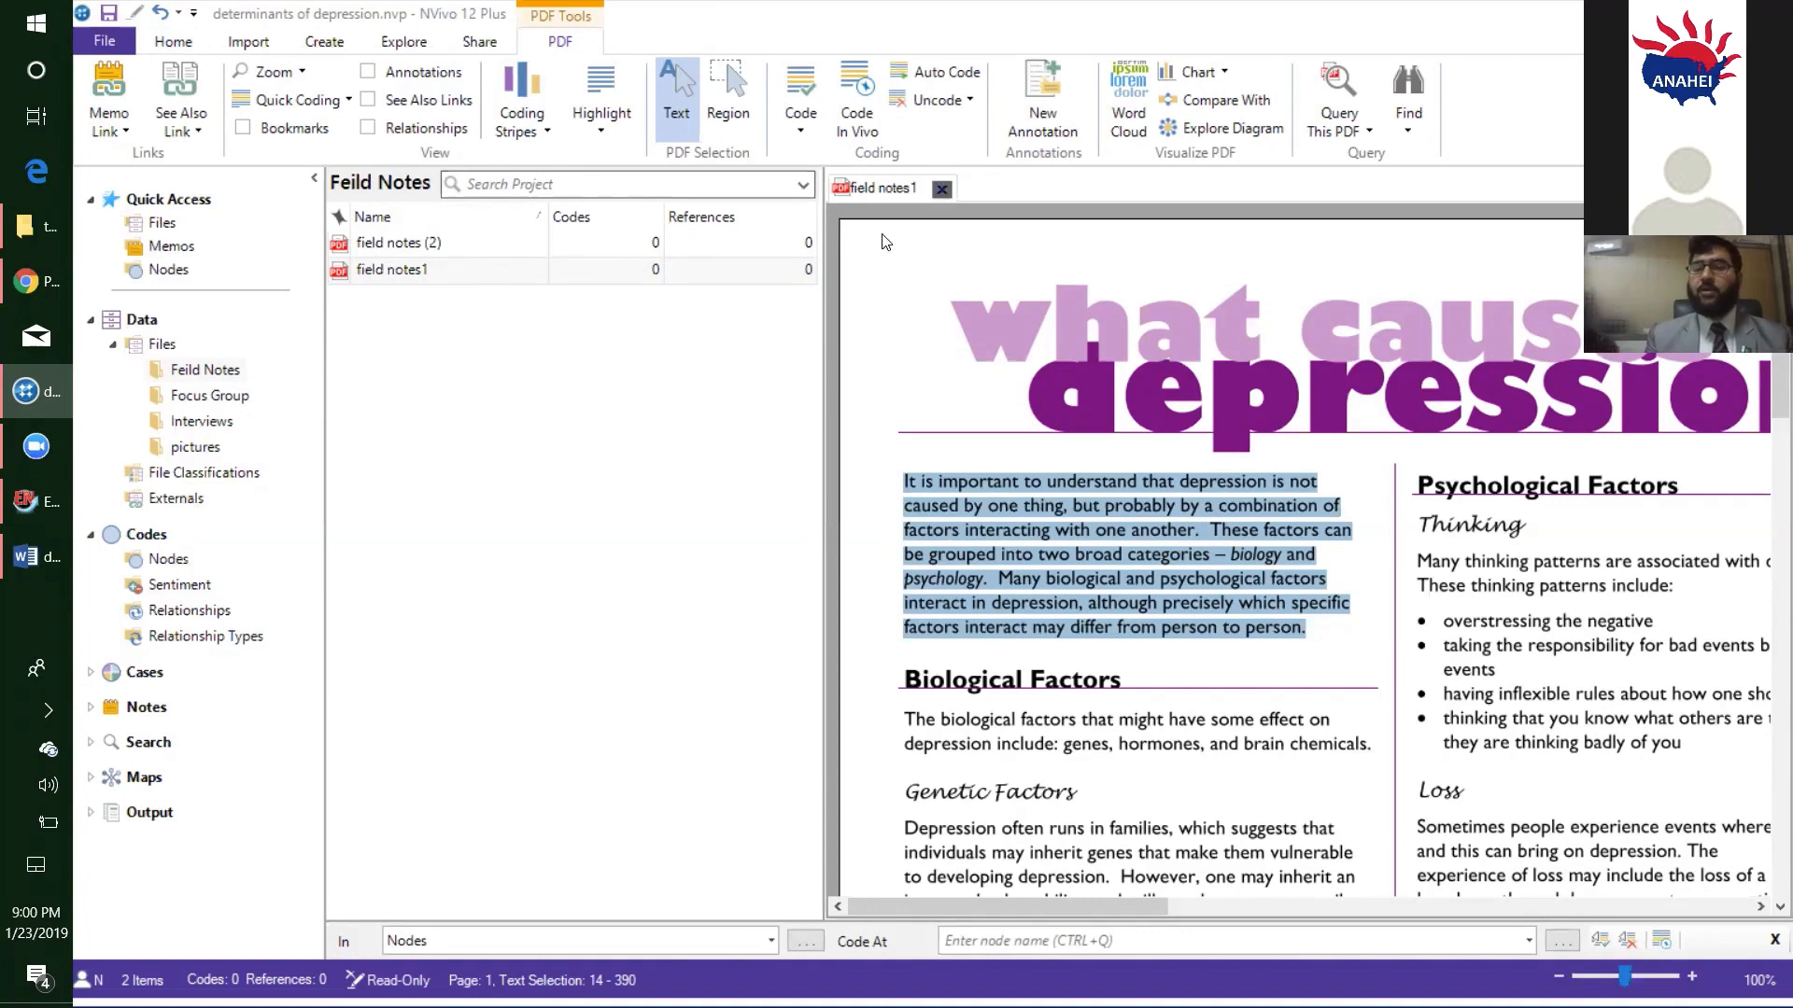
click(942, 189)
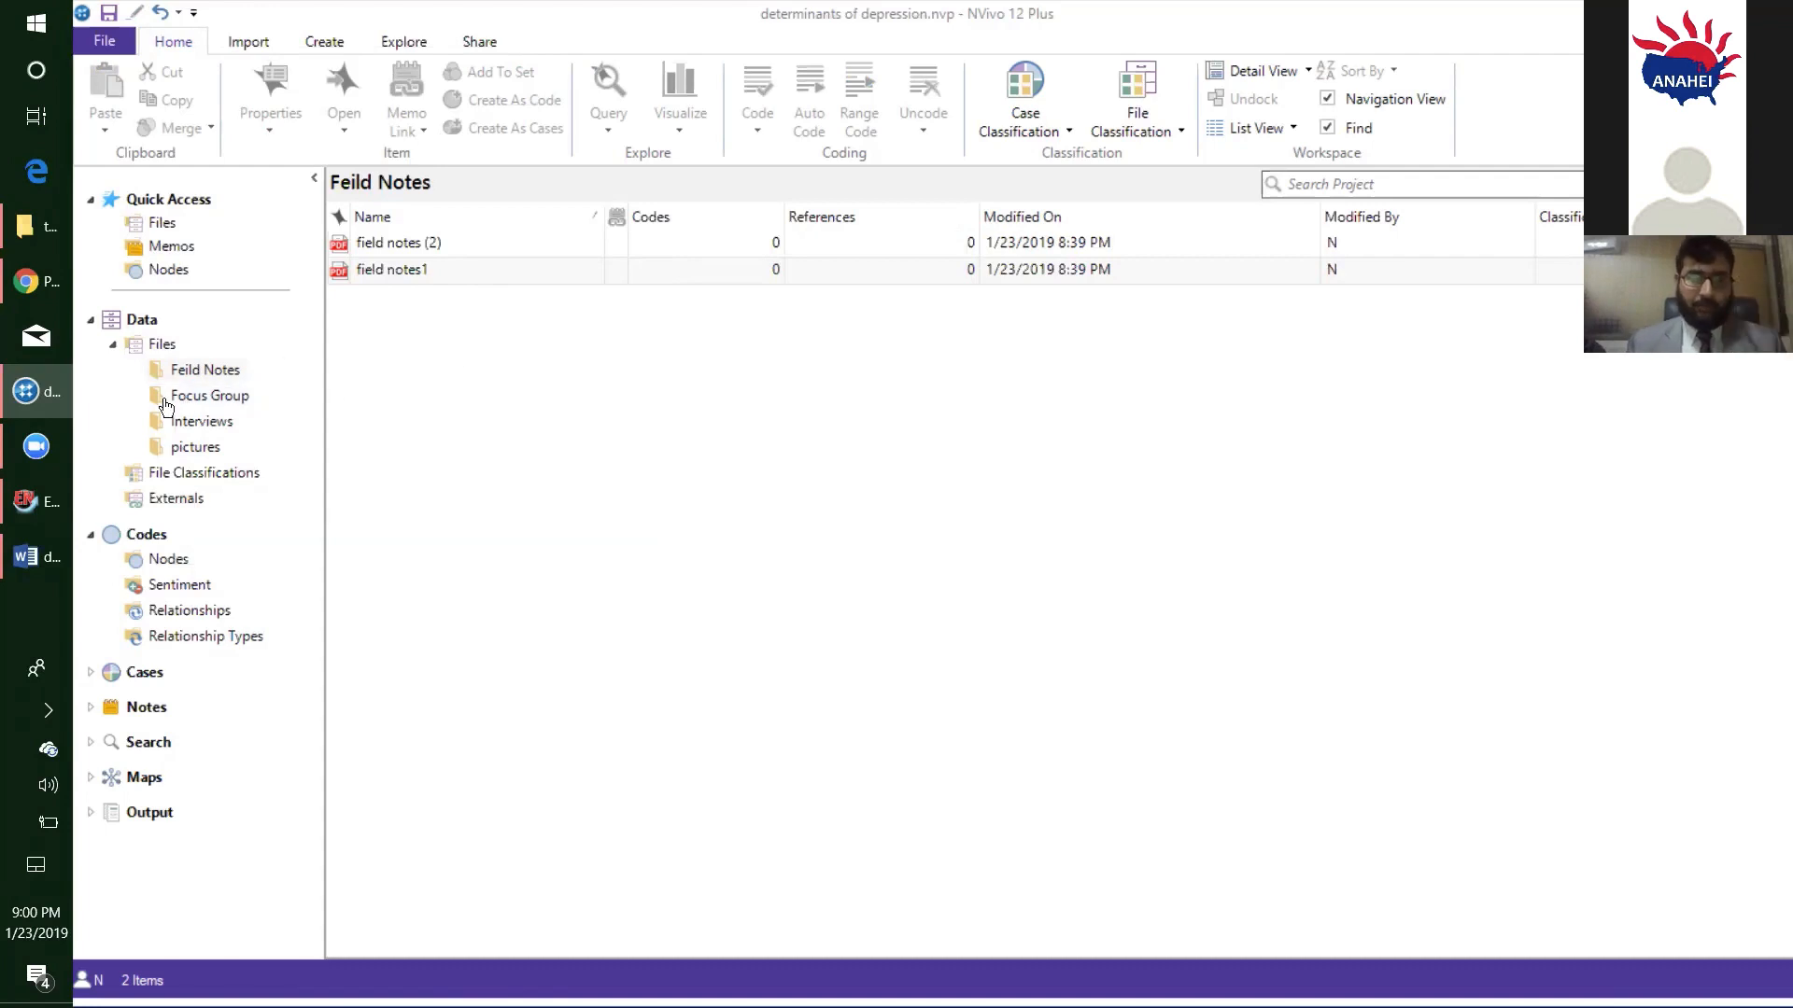
- Open interview R1 and select its transcript text from "A lifetime prevalence" through "Southern Ethiopia."
click(188, 427)
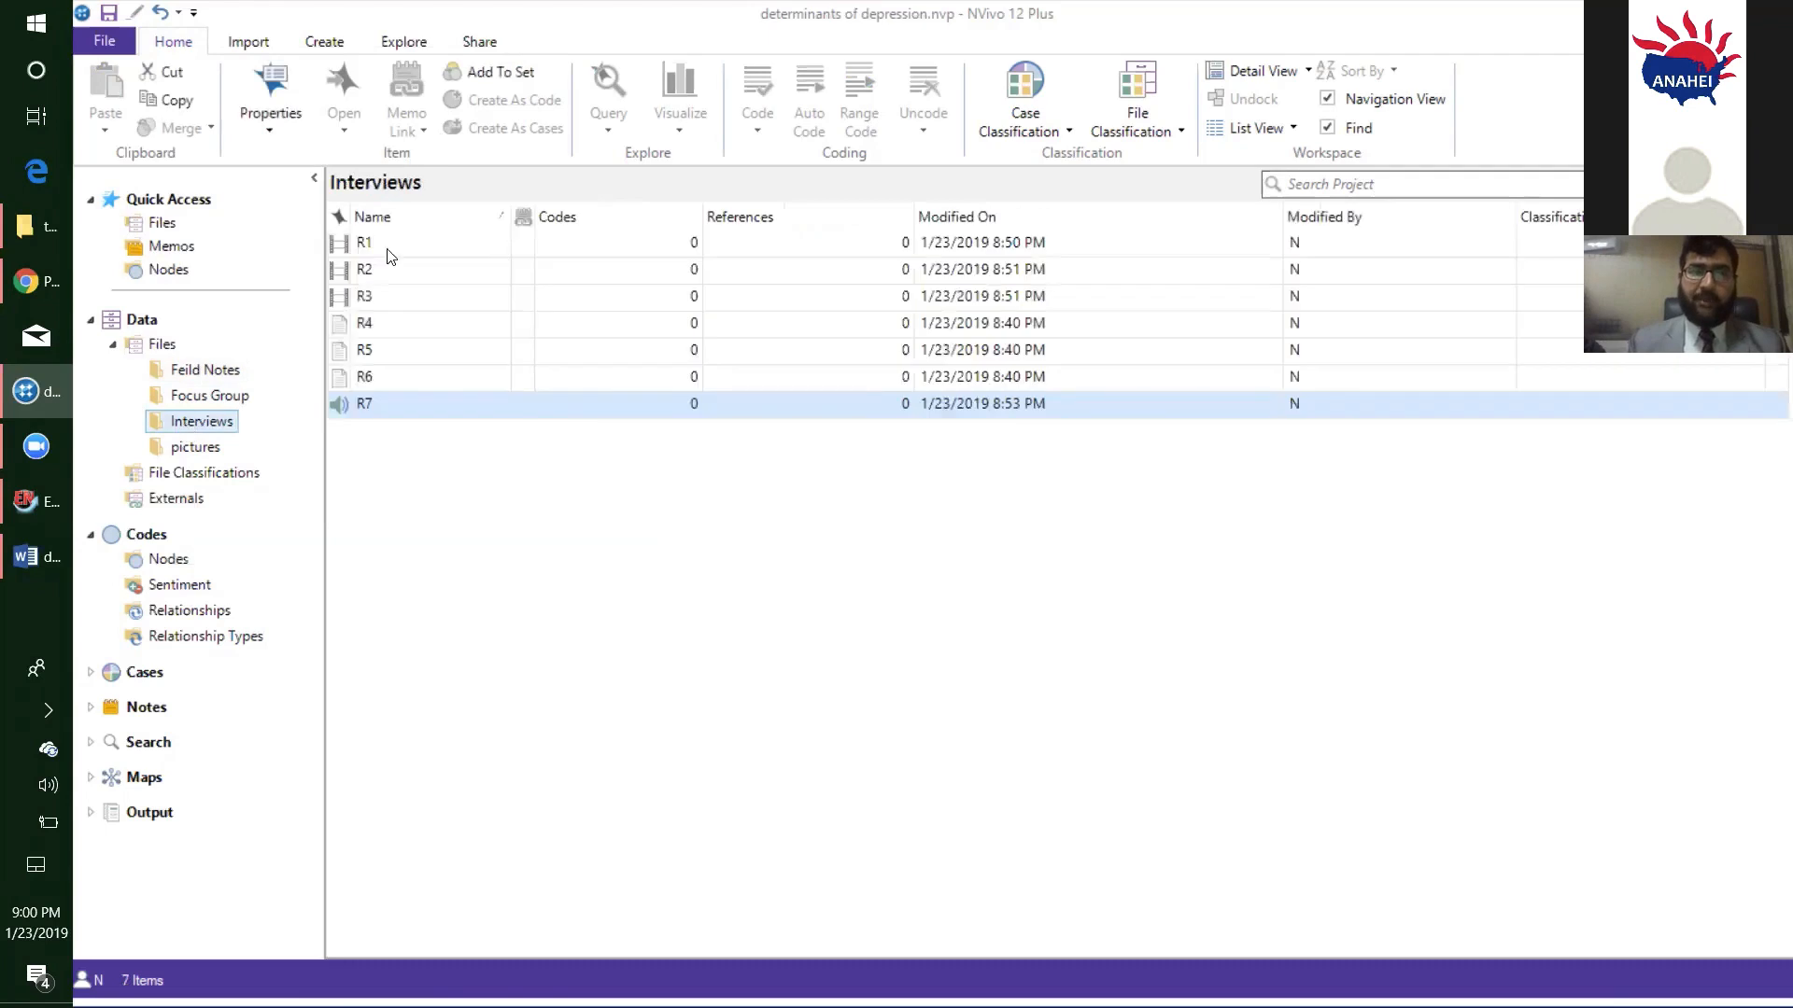
click(411, 243)
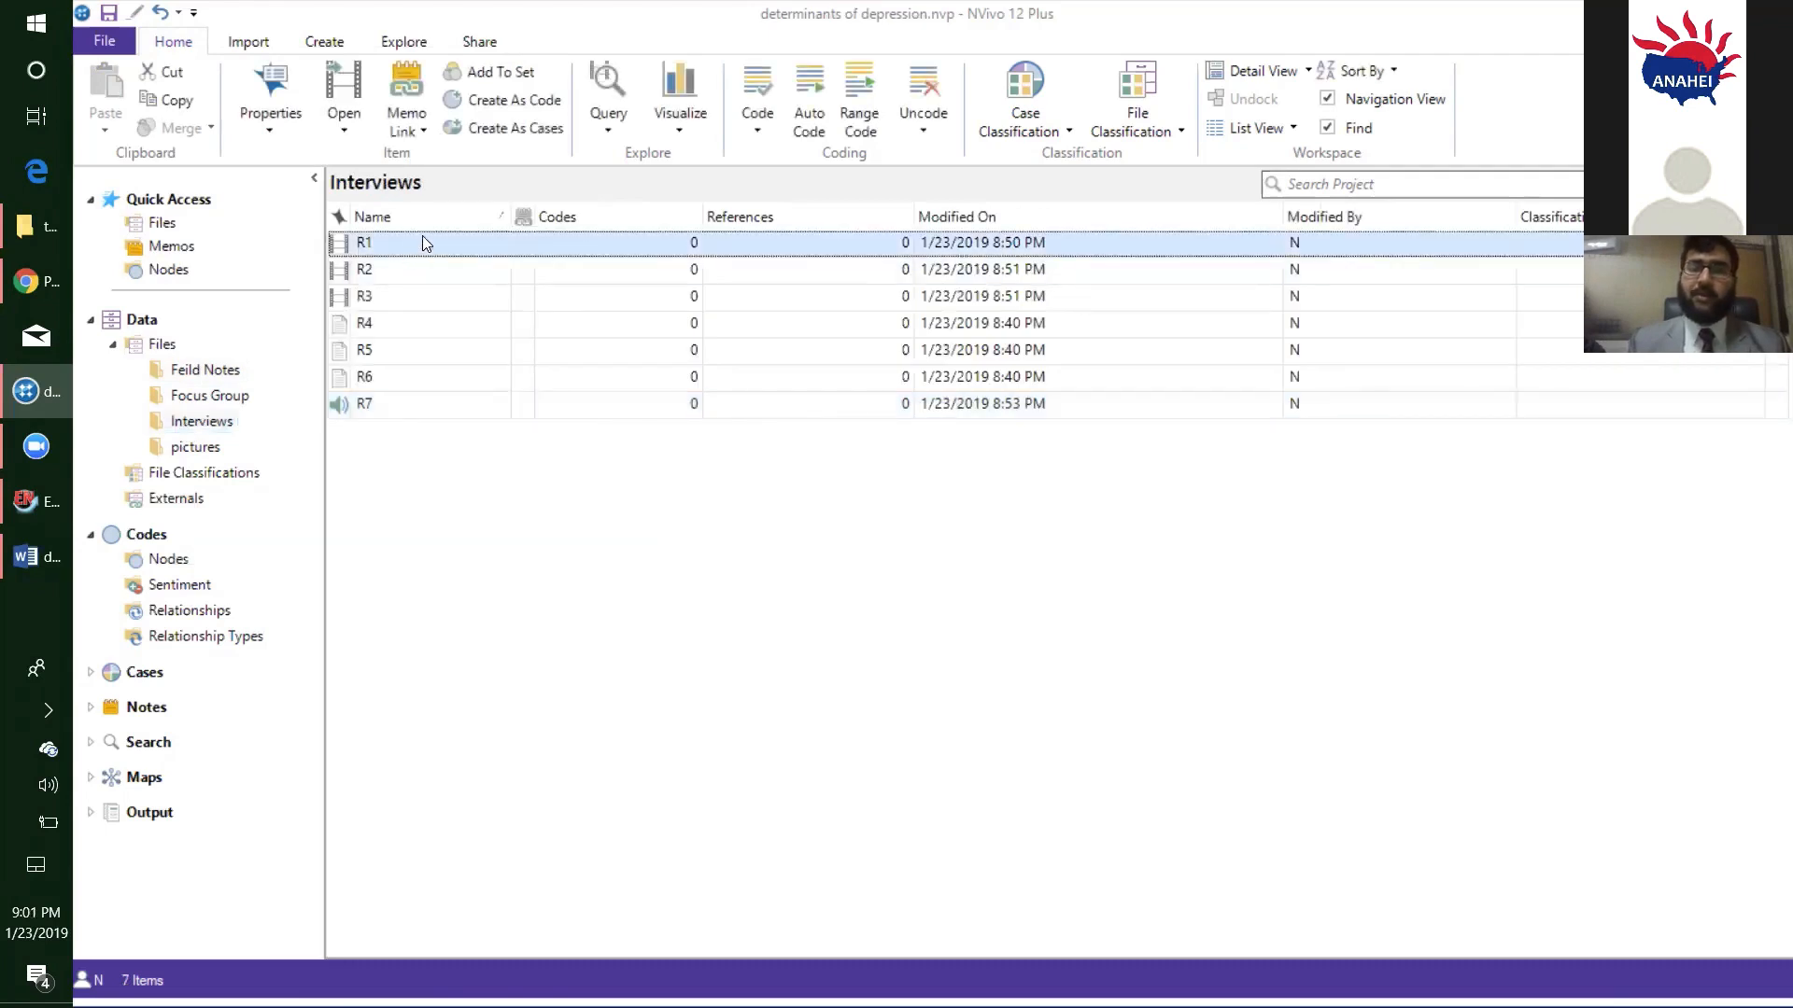
double_click(422, 243)
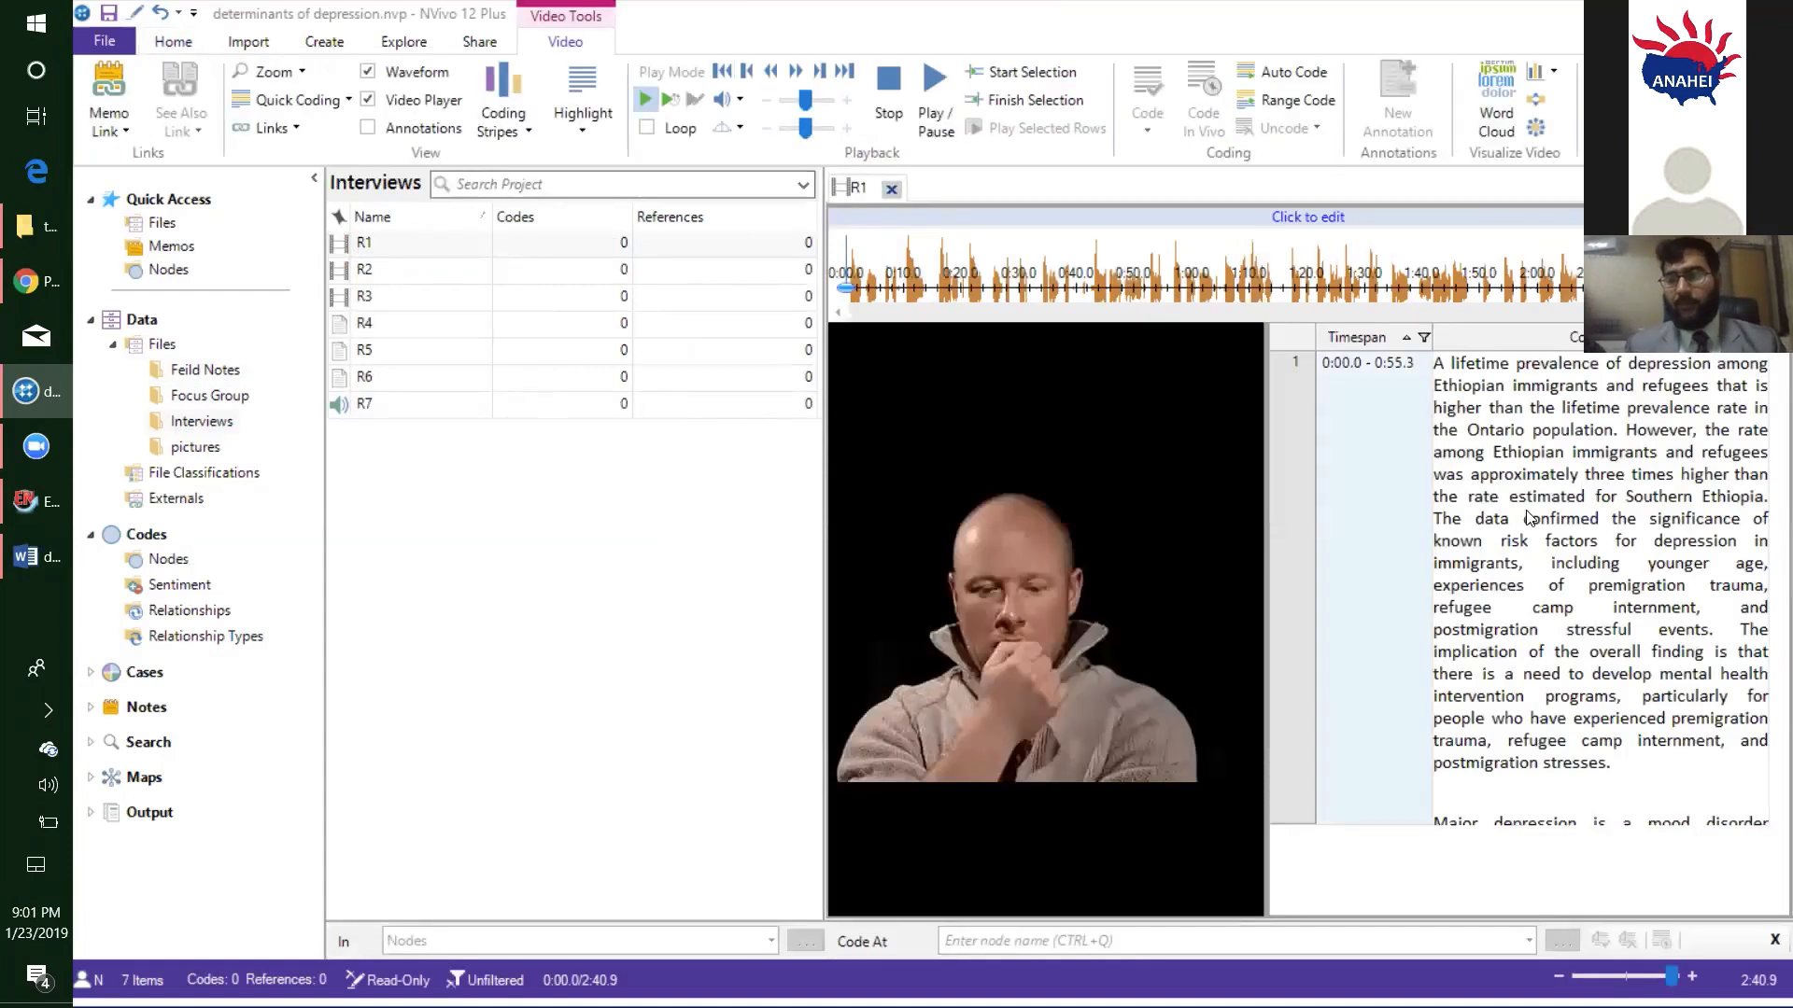
click(1765, 509)
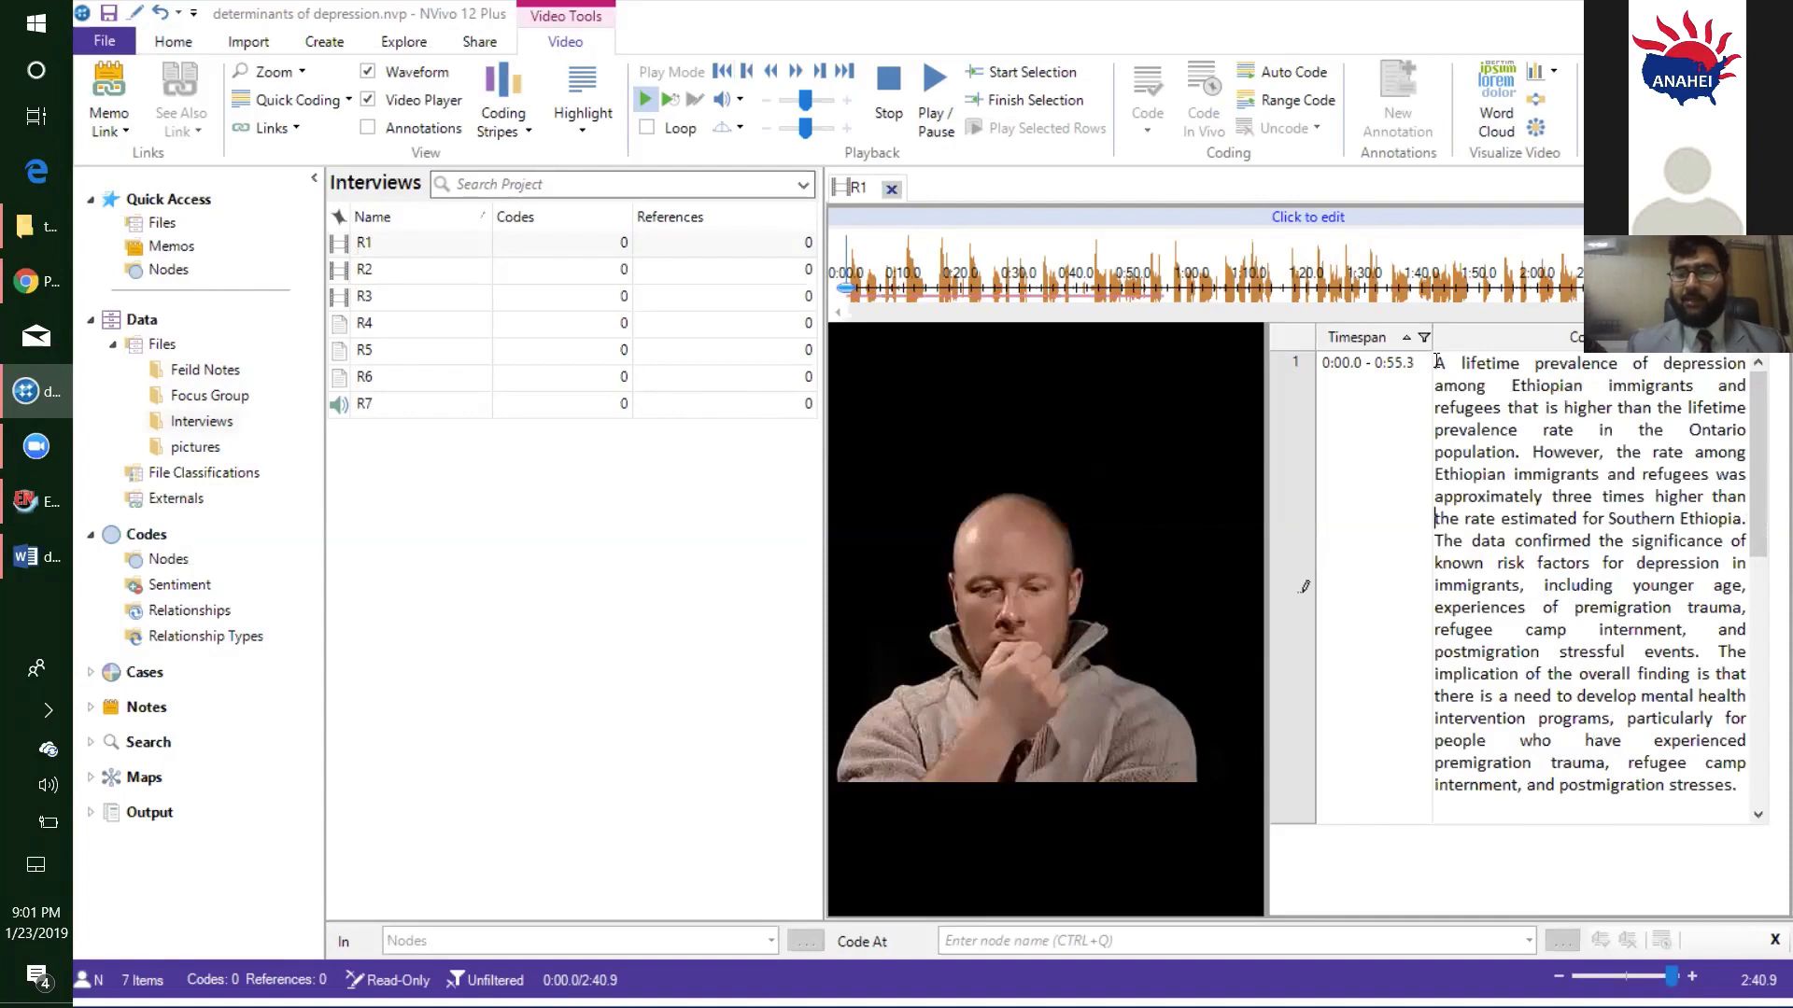
drag(1435, 364, 1750, 515)
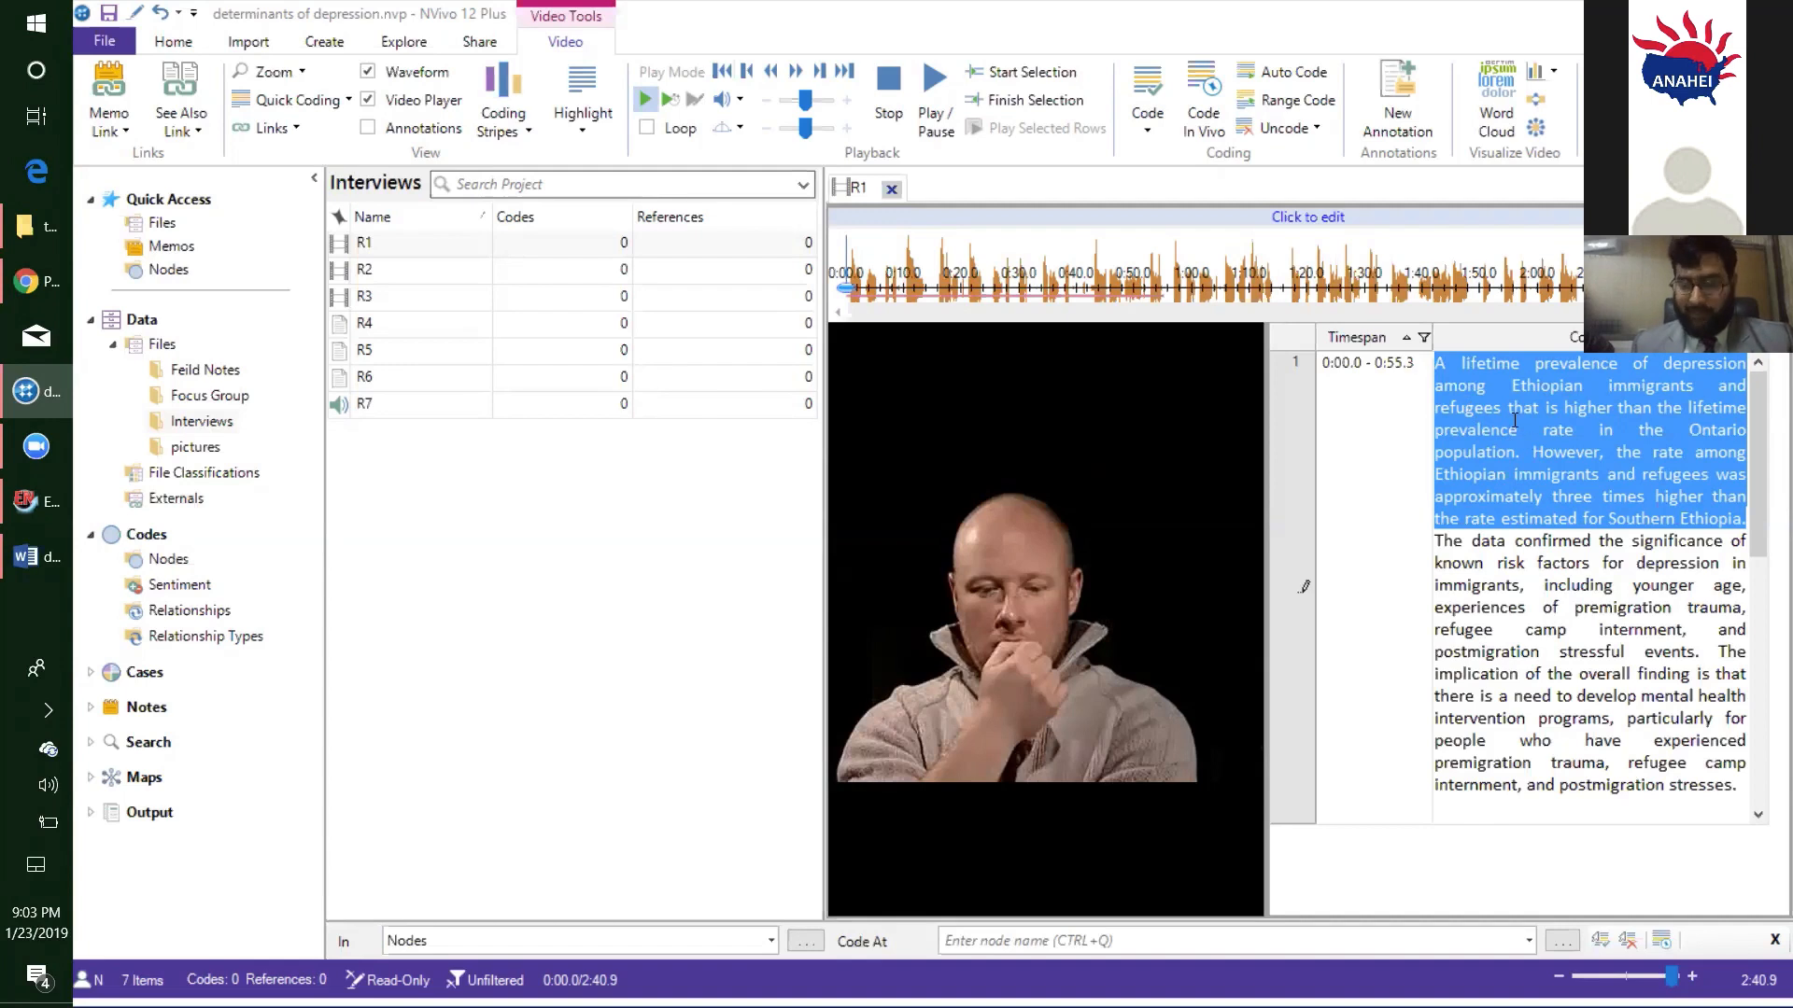
- Code the selected transcript passage at a new node named "Negative Thinking"
right_click(1515, 420)
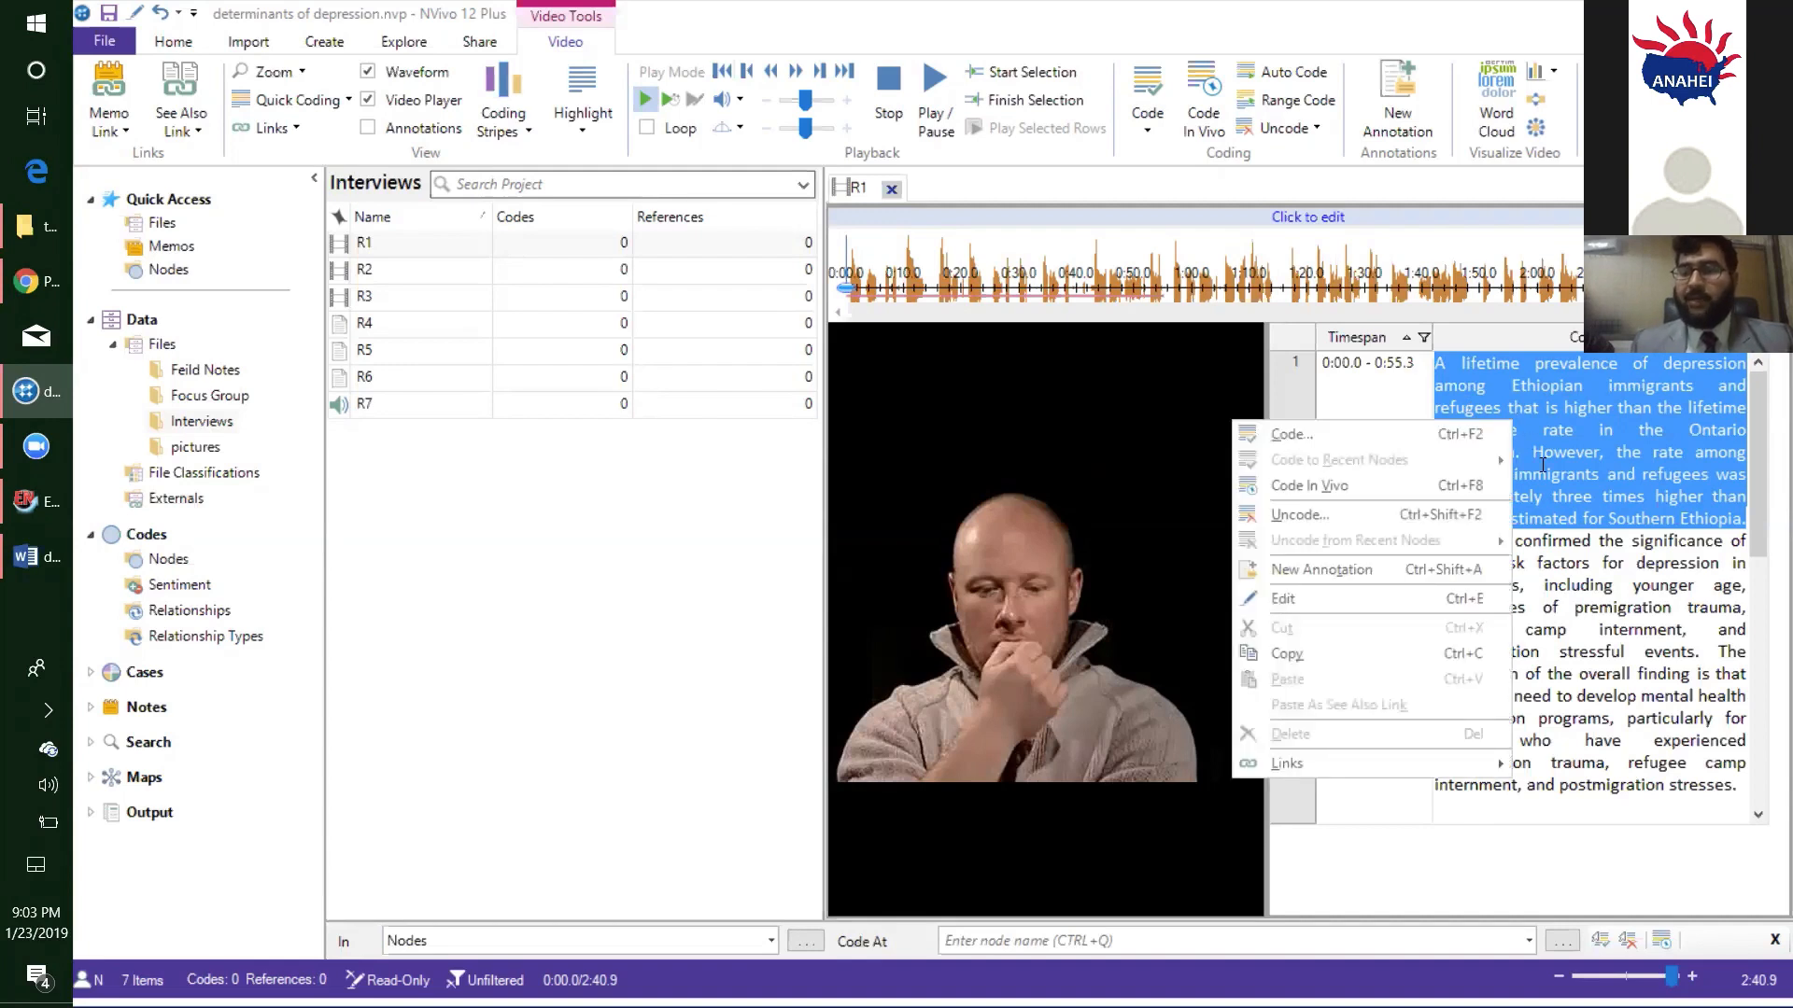
click(1443, 431)
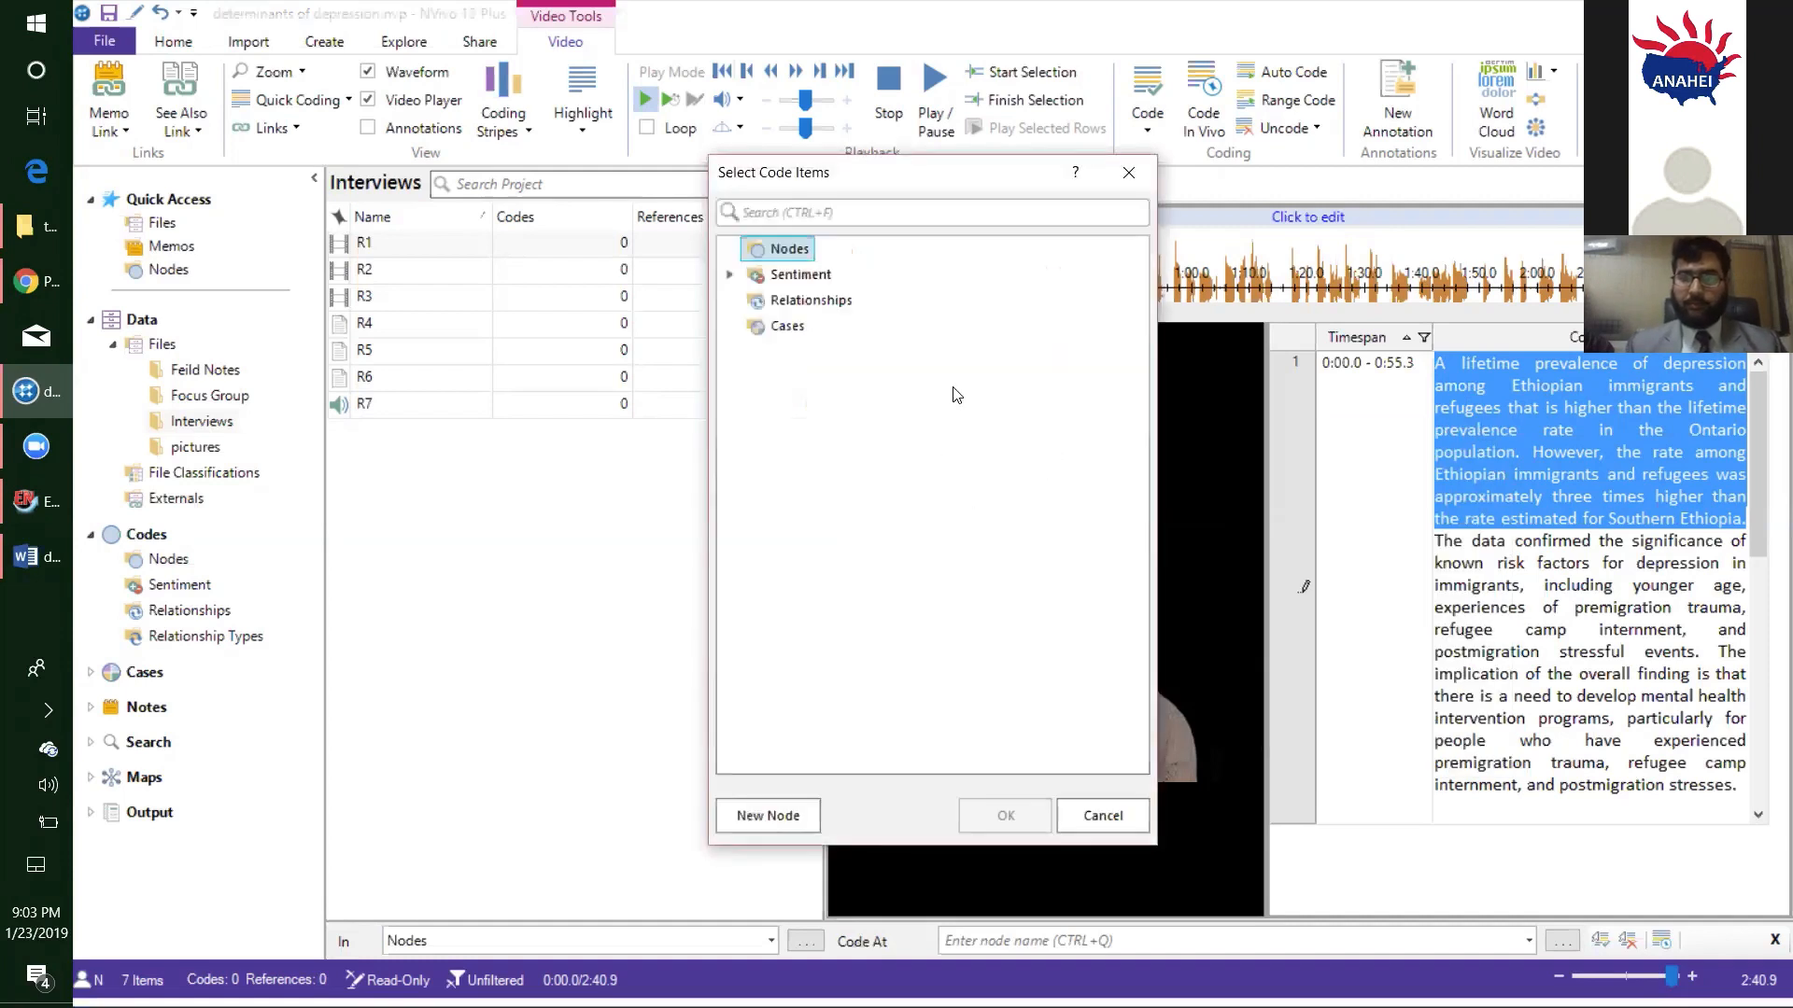
click(768, 817)
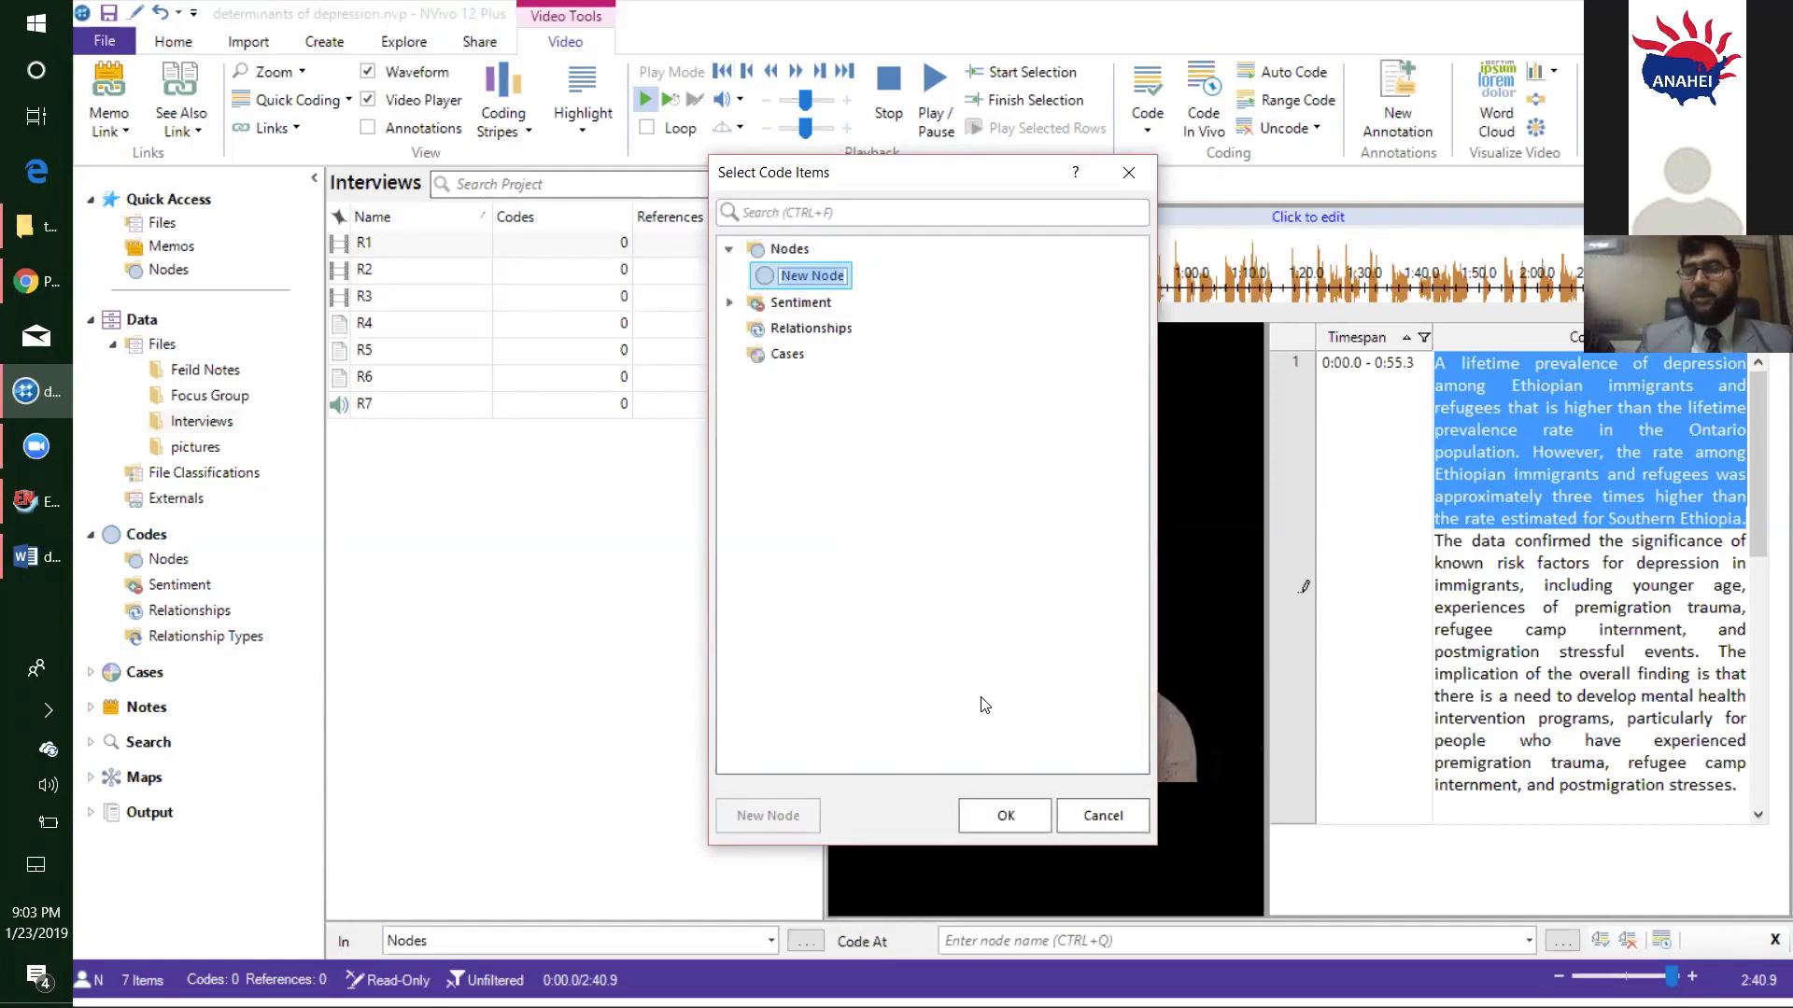
text(Nega)
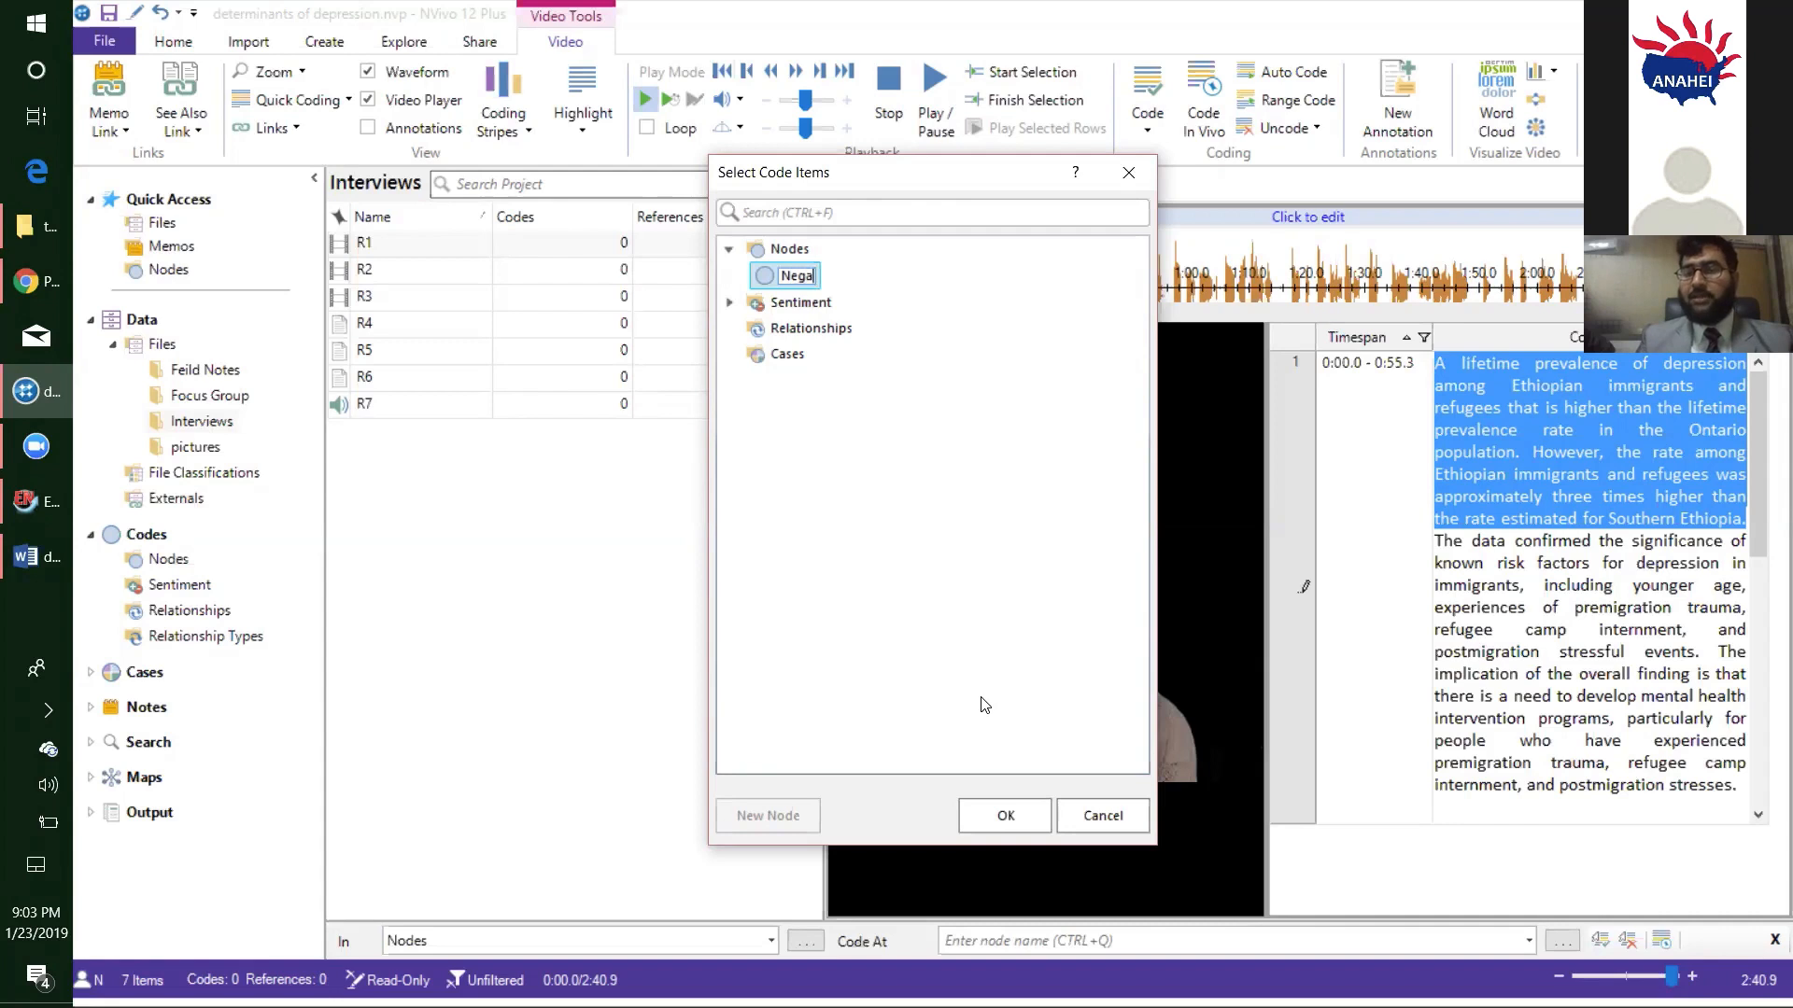
text(tive Th)
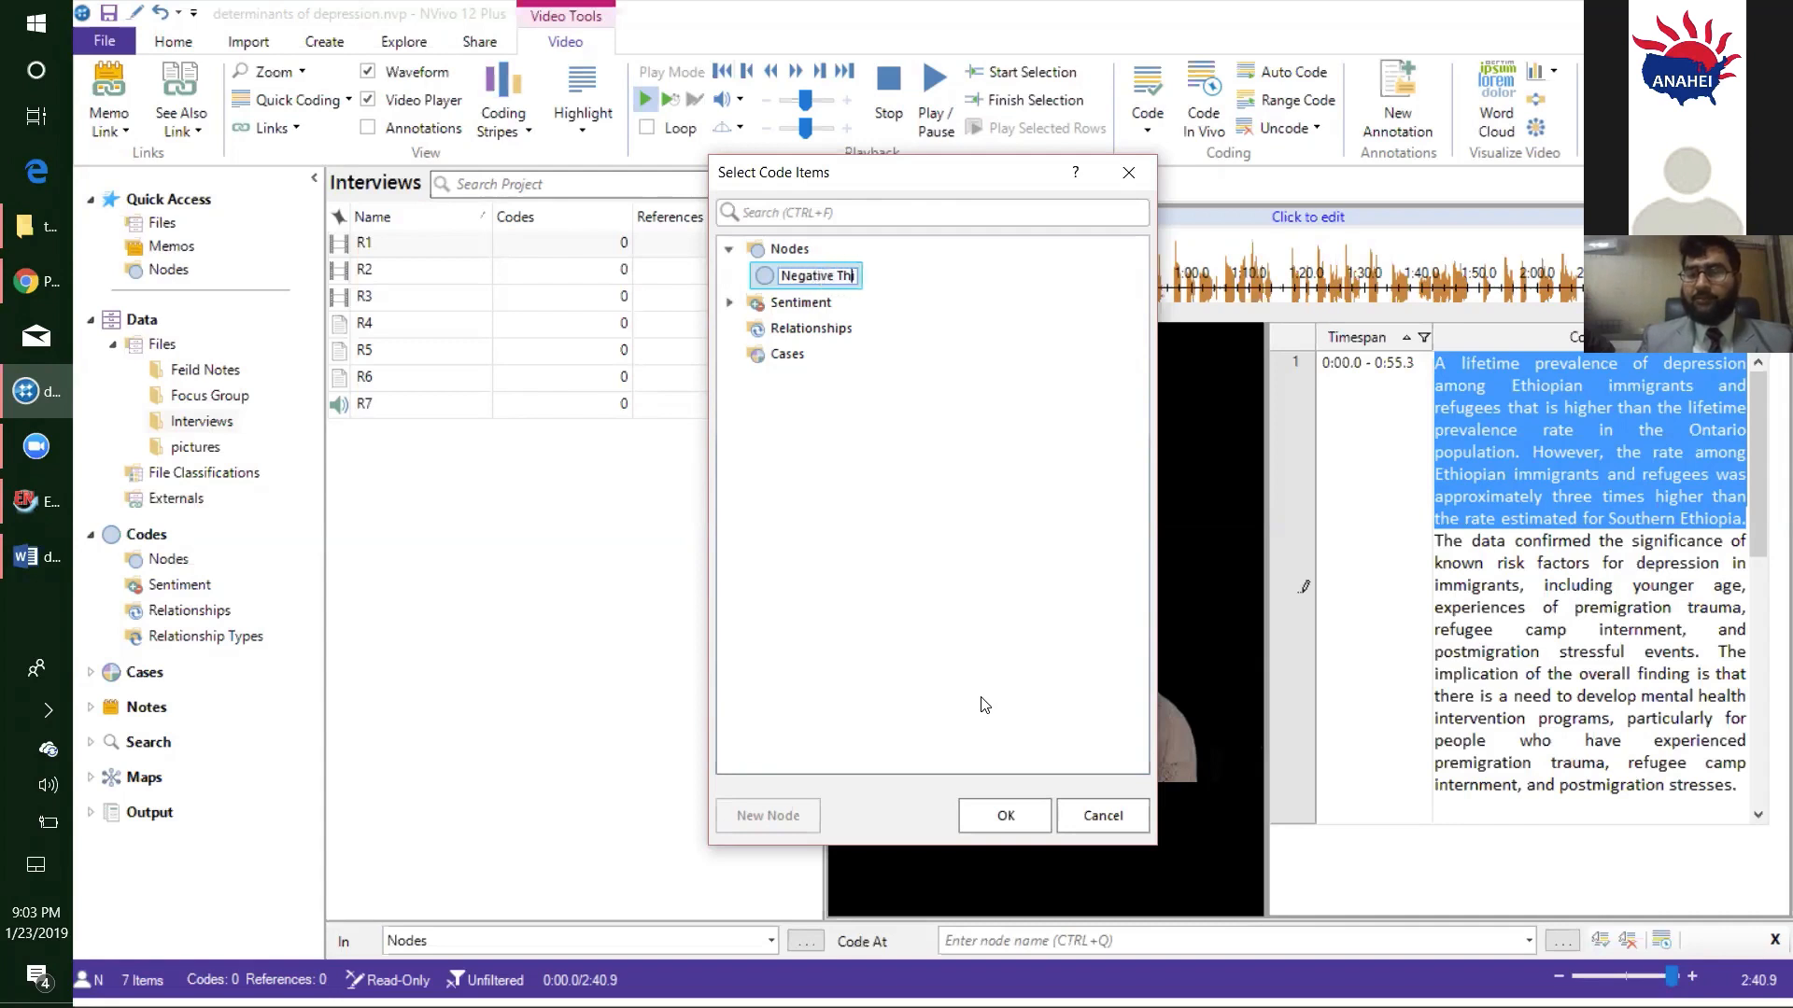
text(inking)
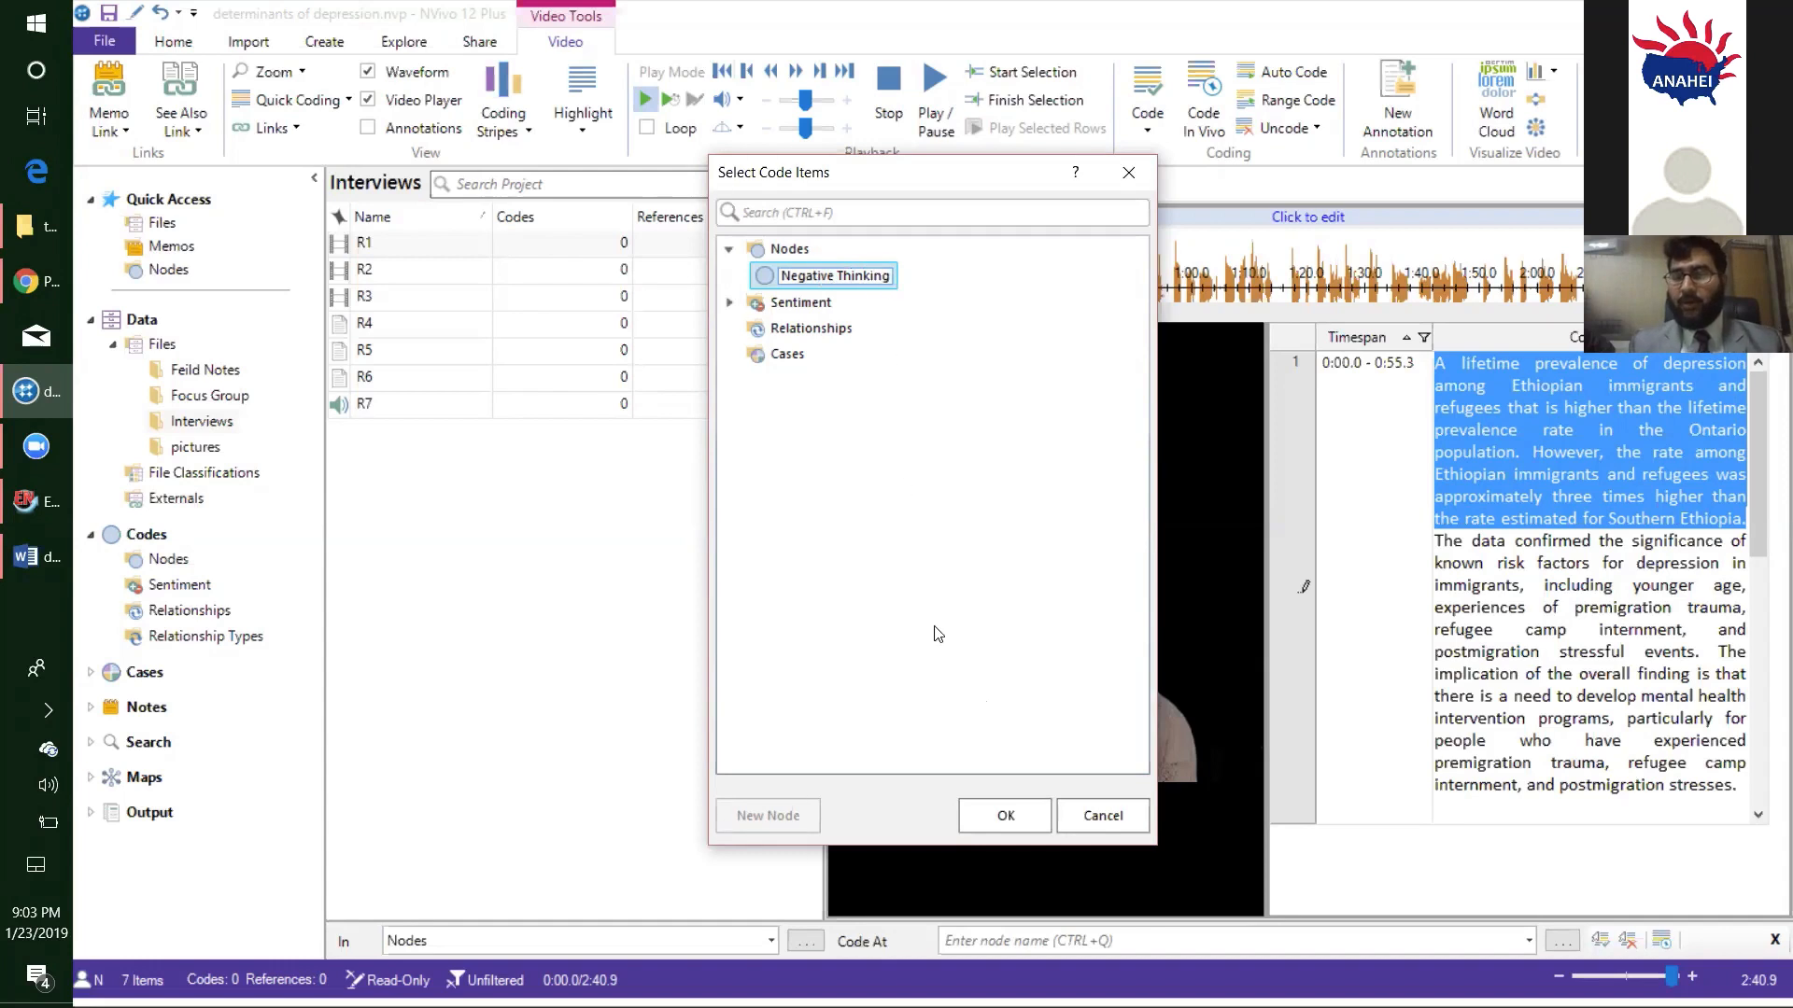
click(992, 816)
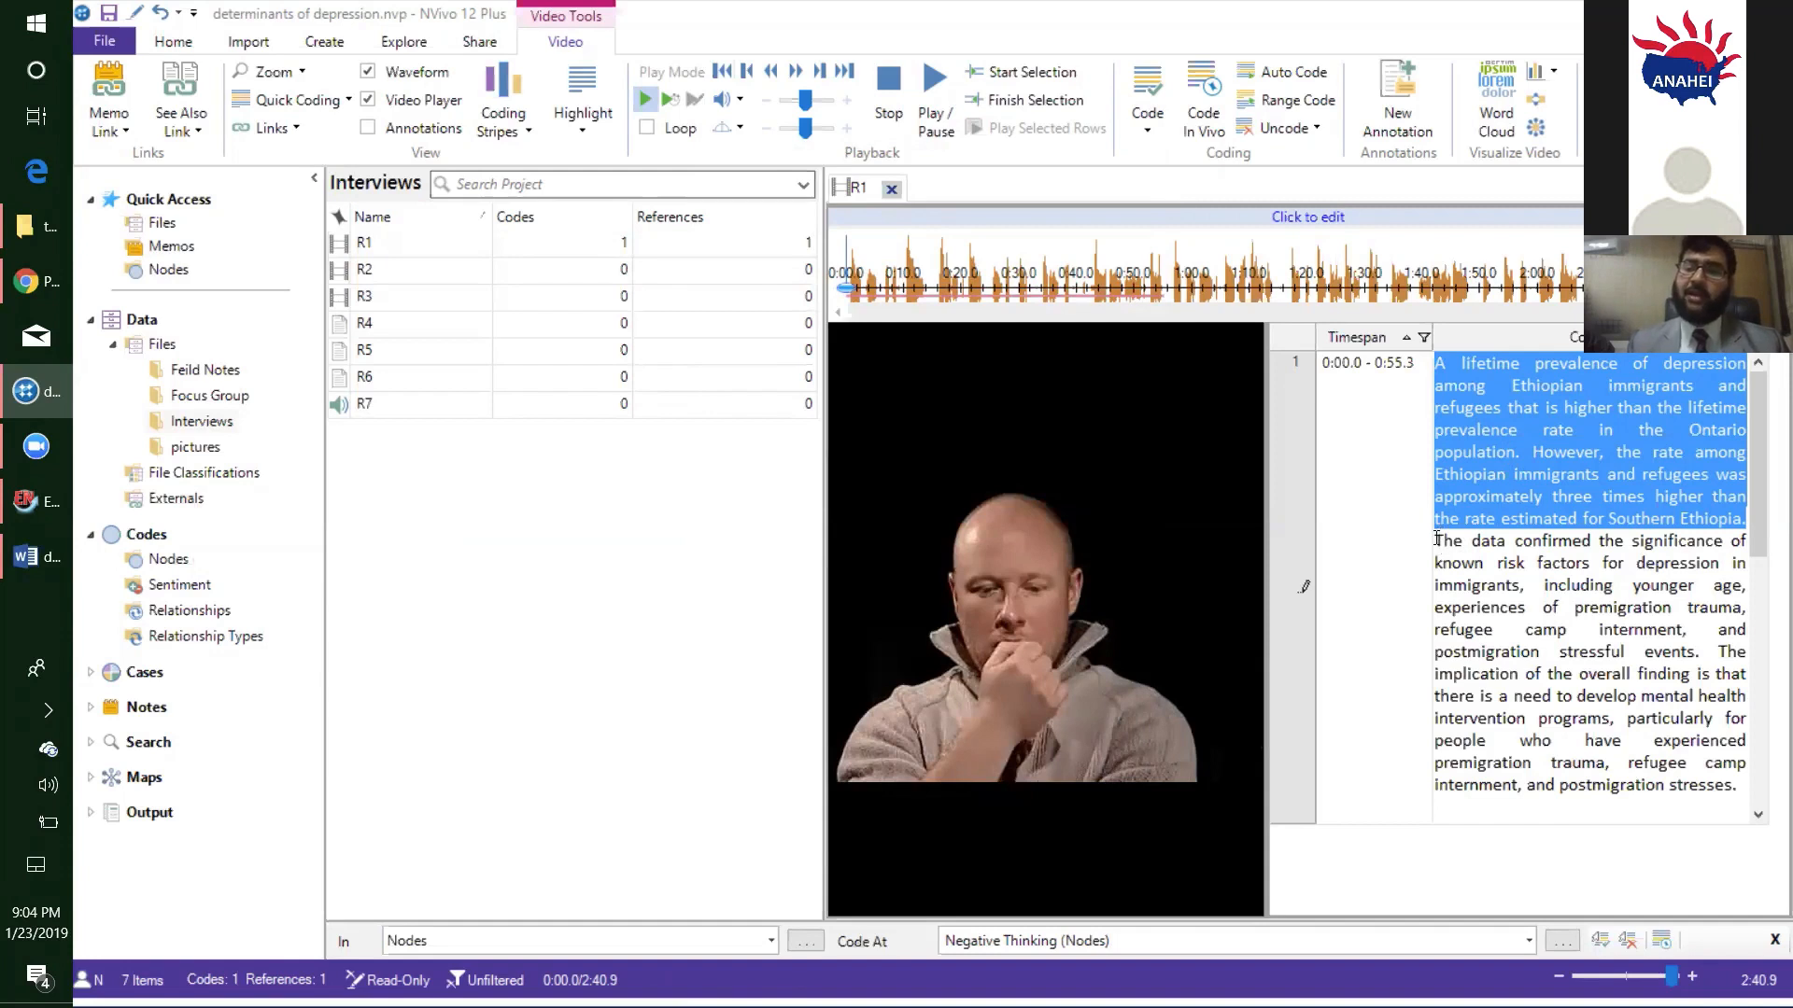
drag(1436, 539, 1707, 659)
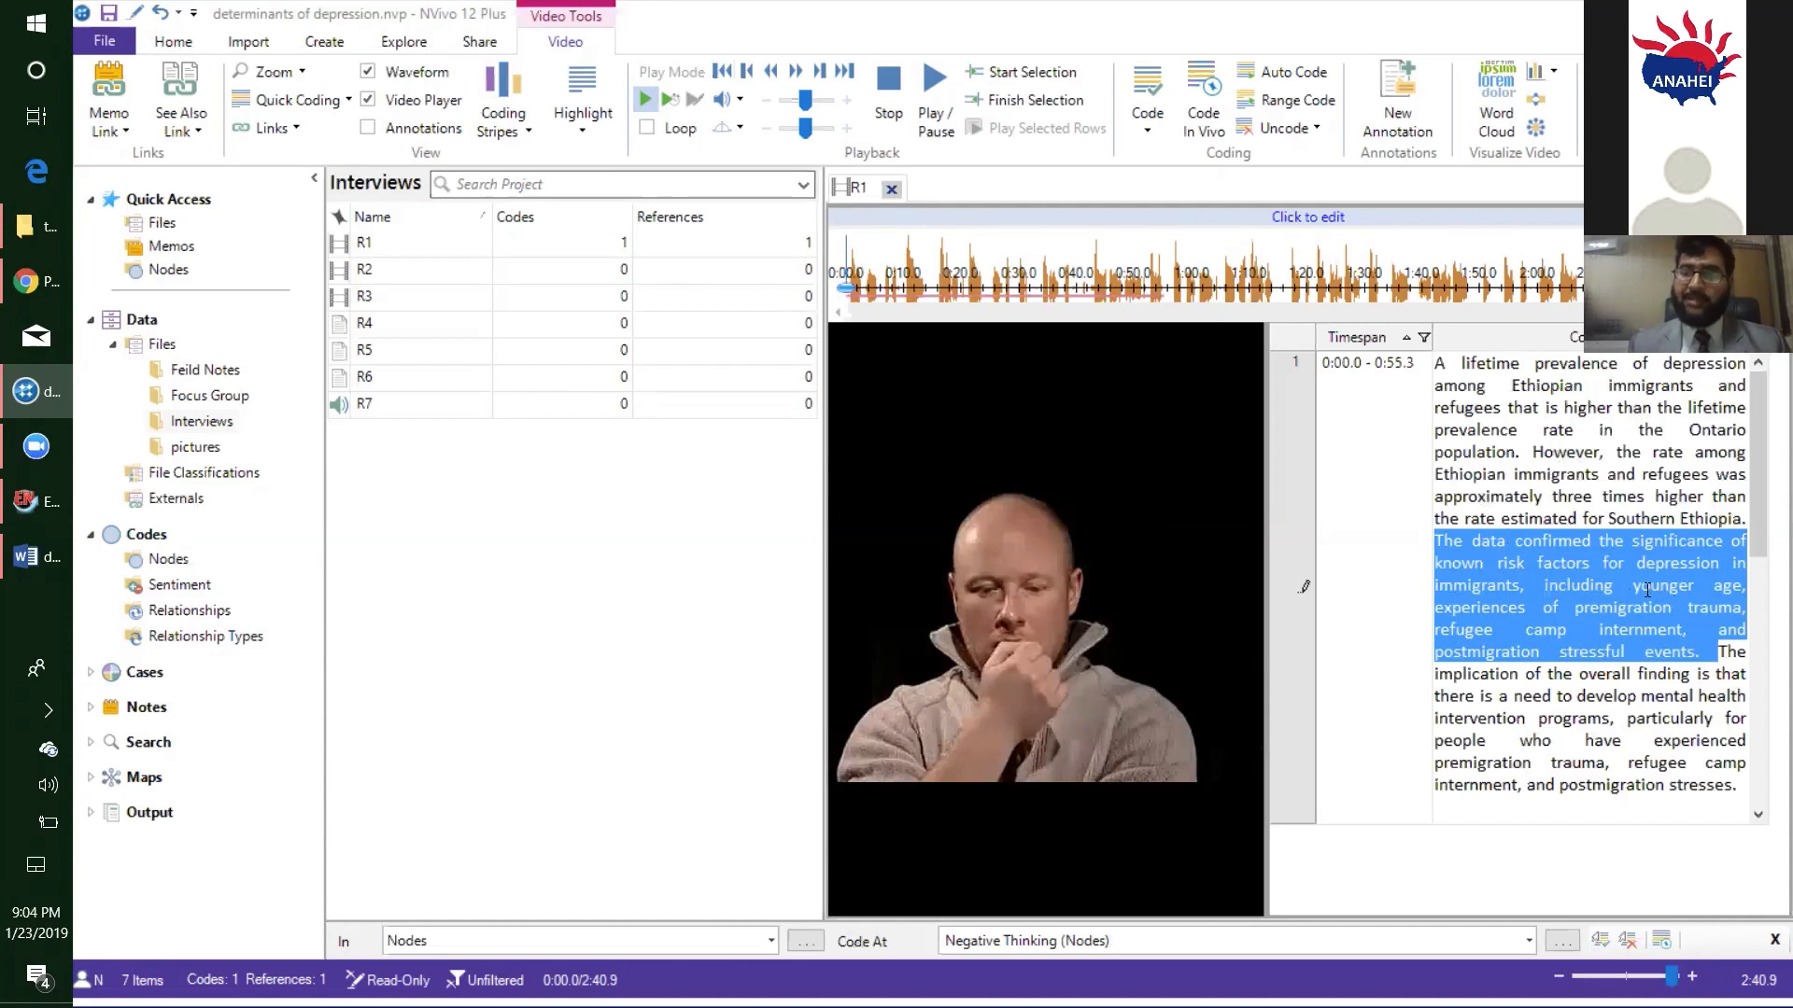
double_click(1670, 572)
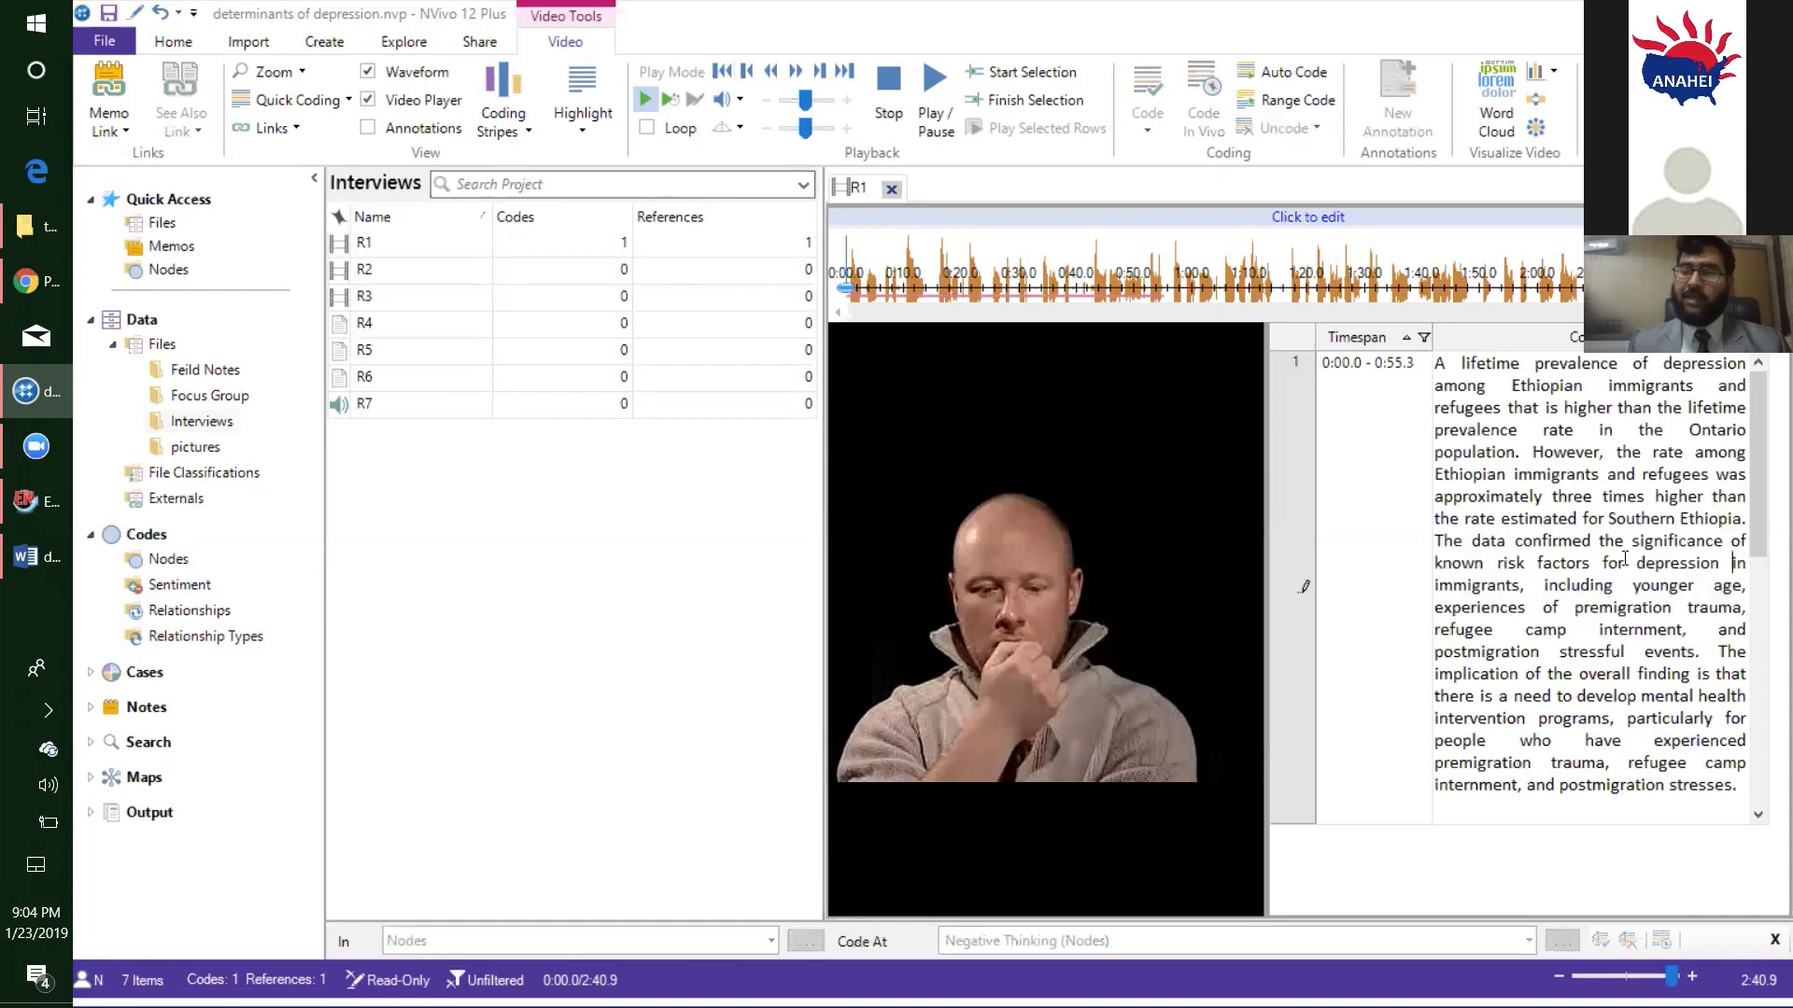
shift+click(1445, 540)
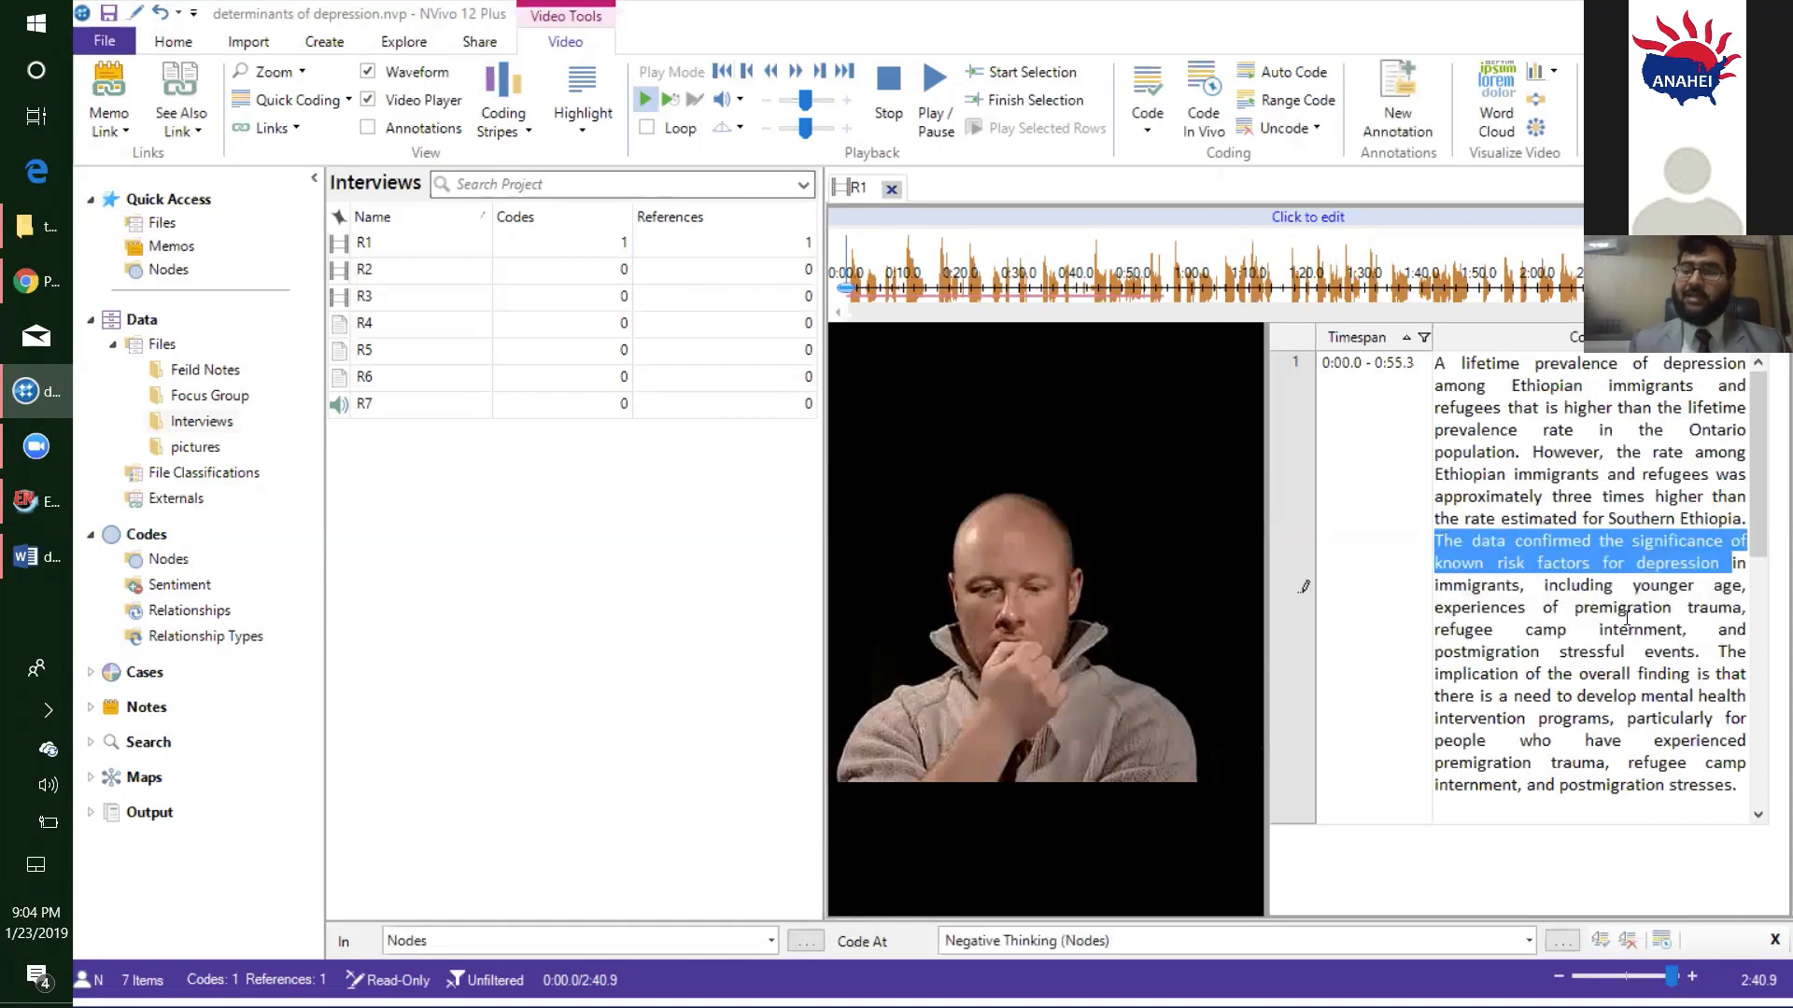
drag(1688, 625, 1458, 541)
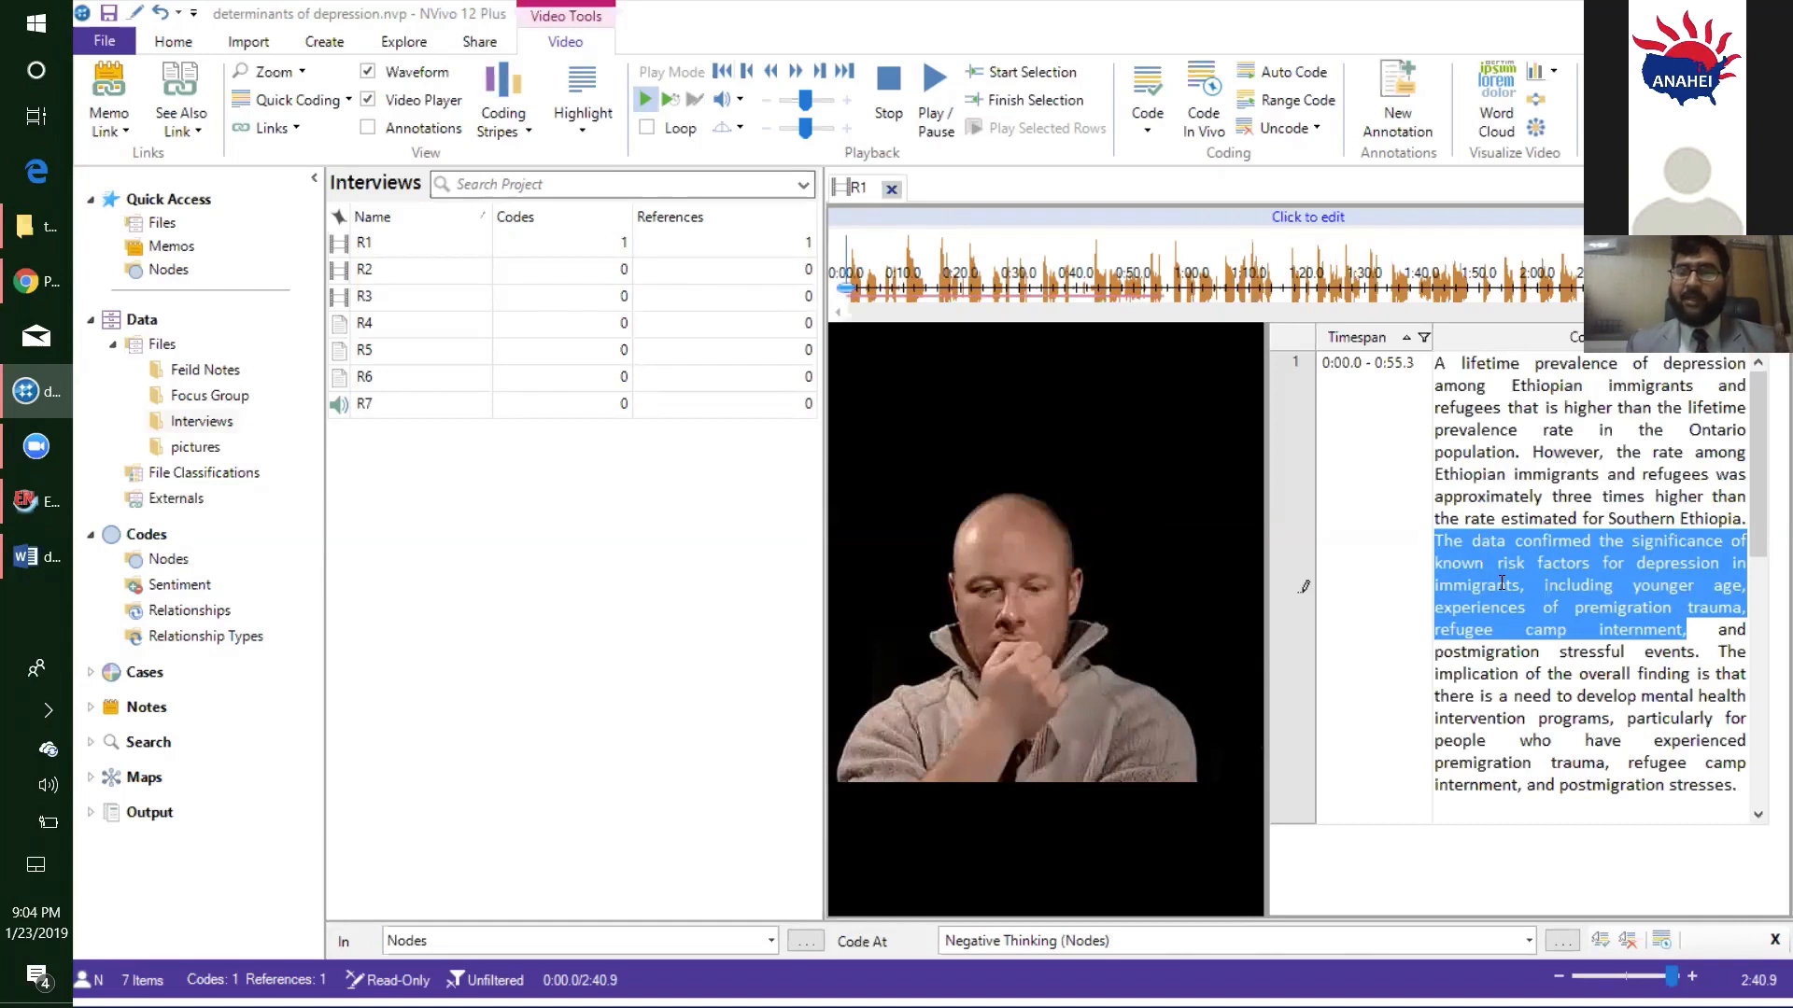
click(1580, 564)
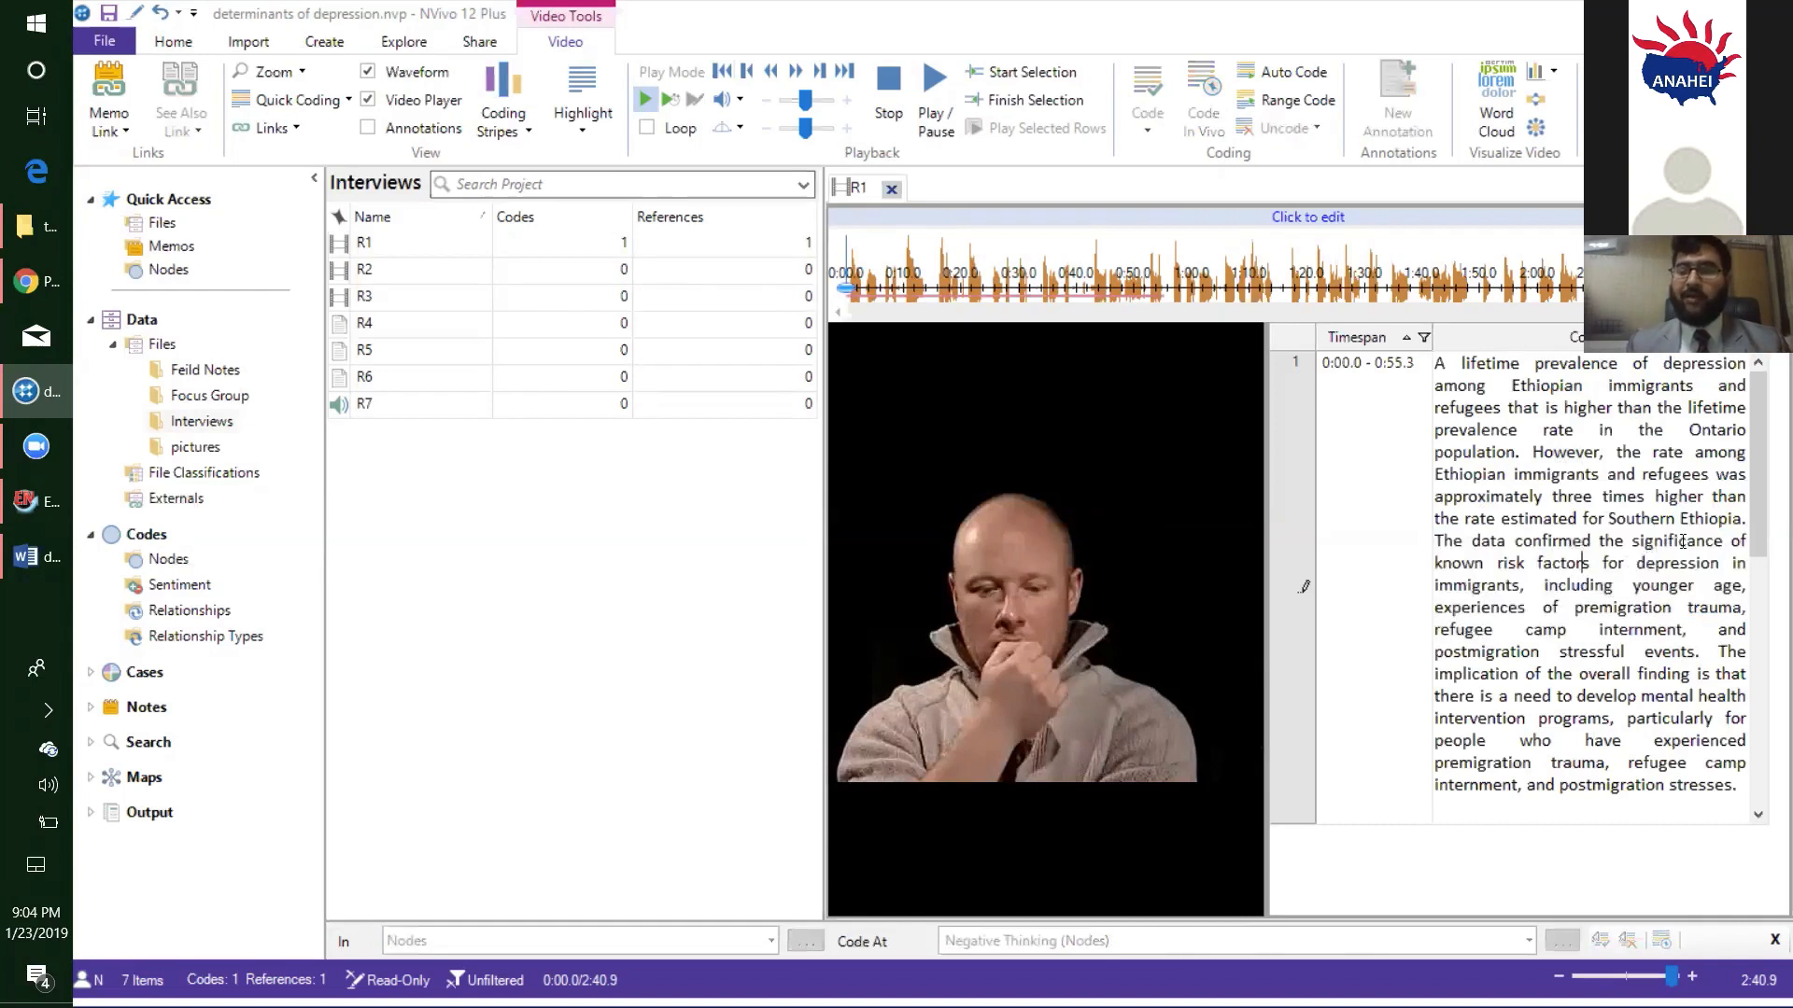
drag(1724, 542, 1458, 540)
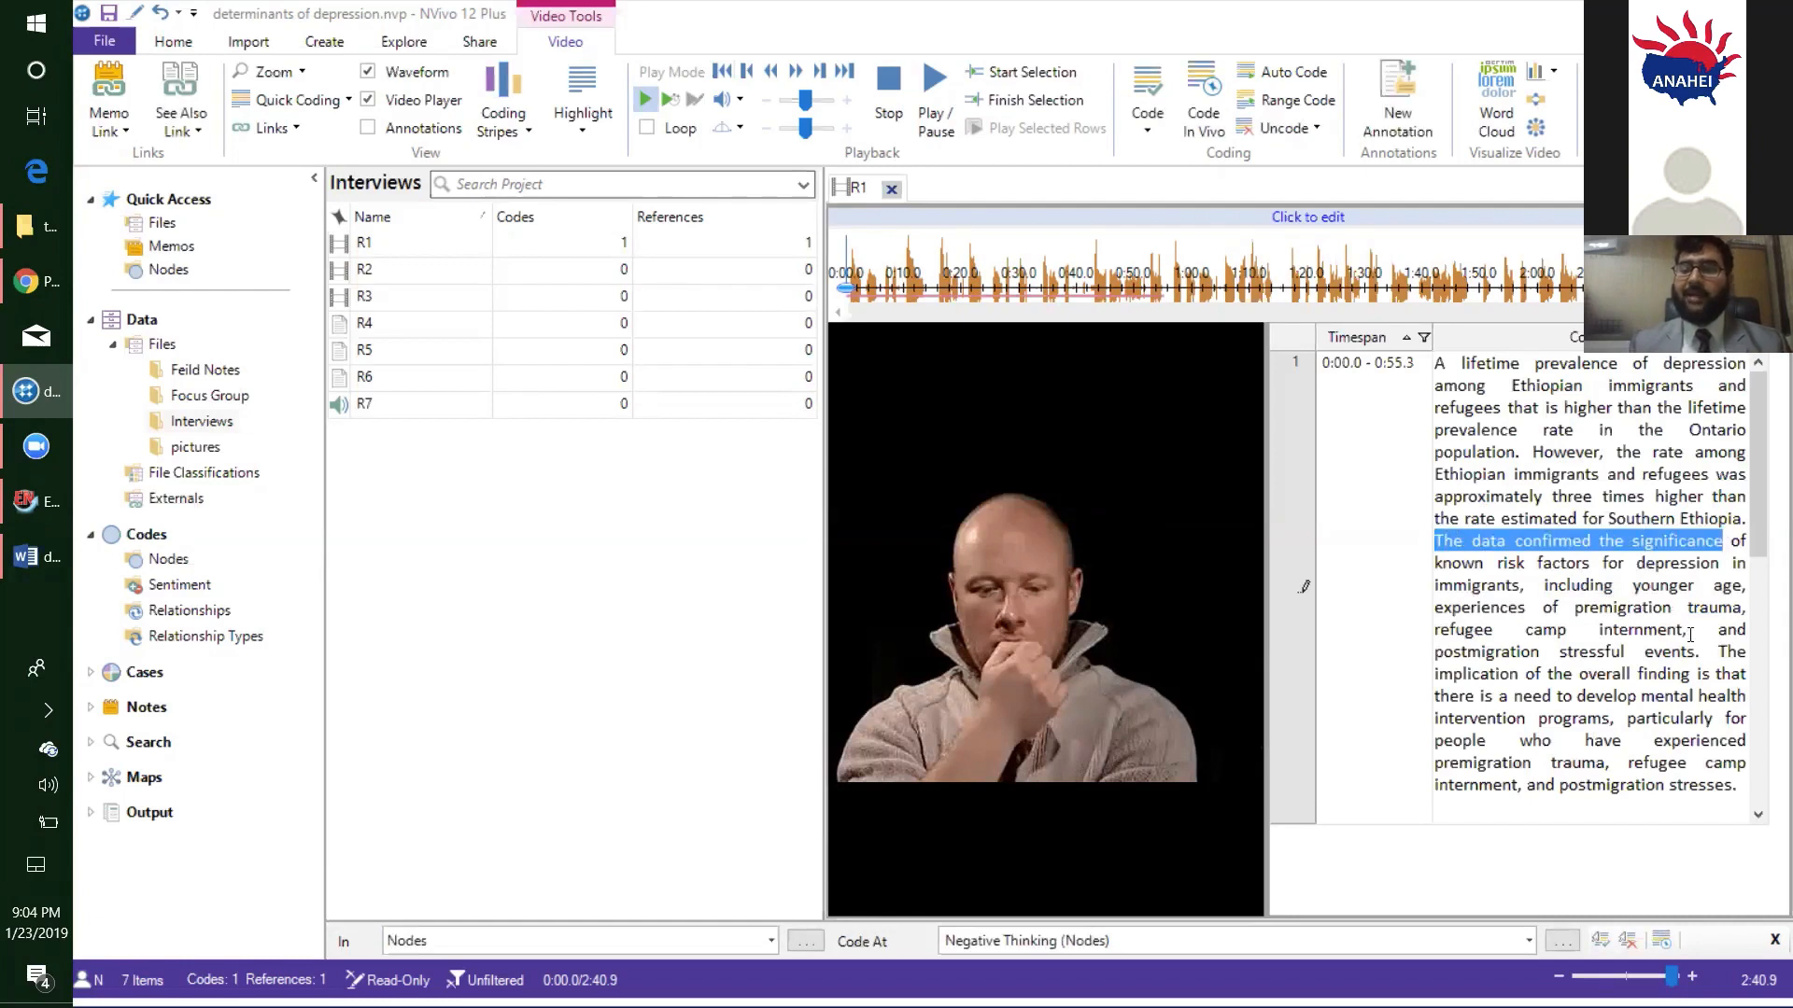
drag(1686, 627, 1462, 548)
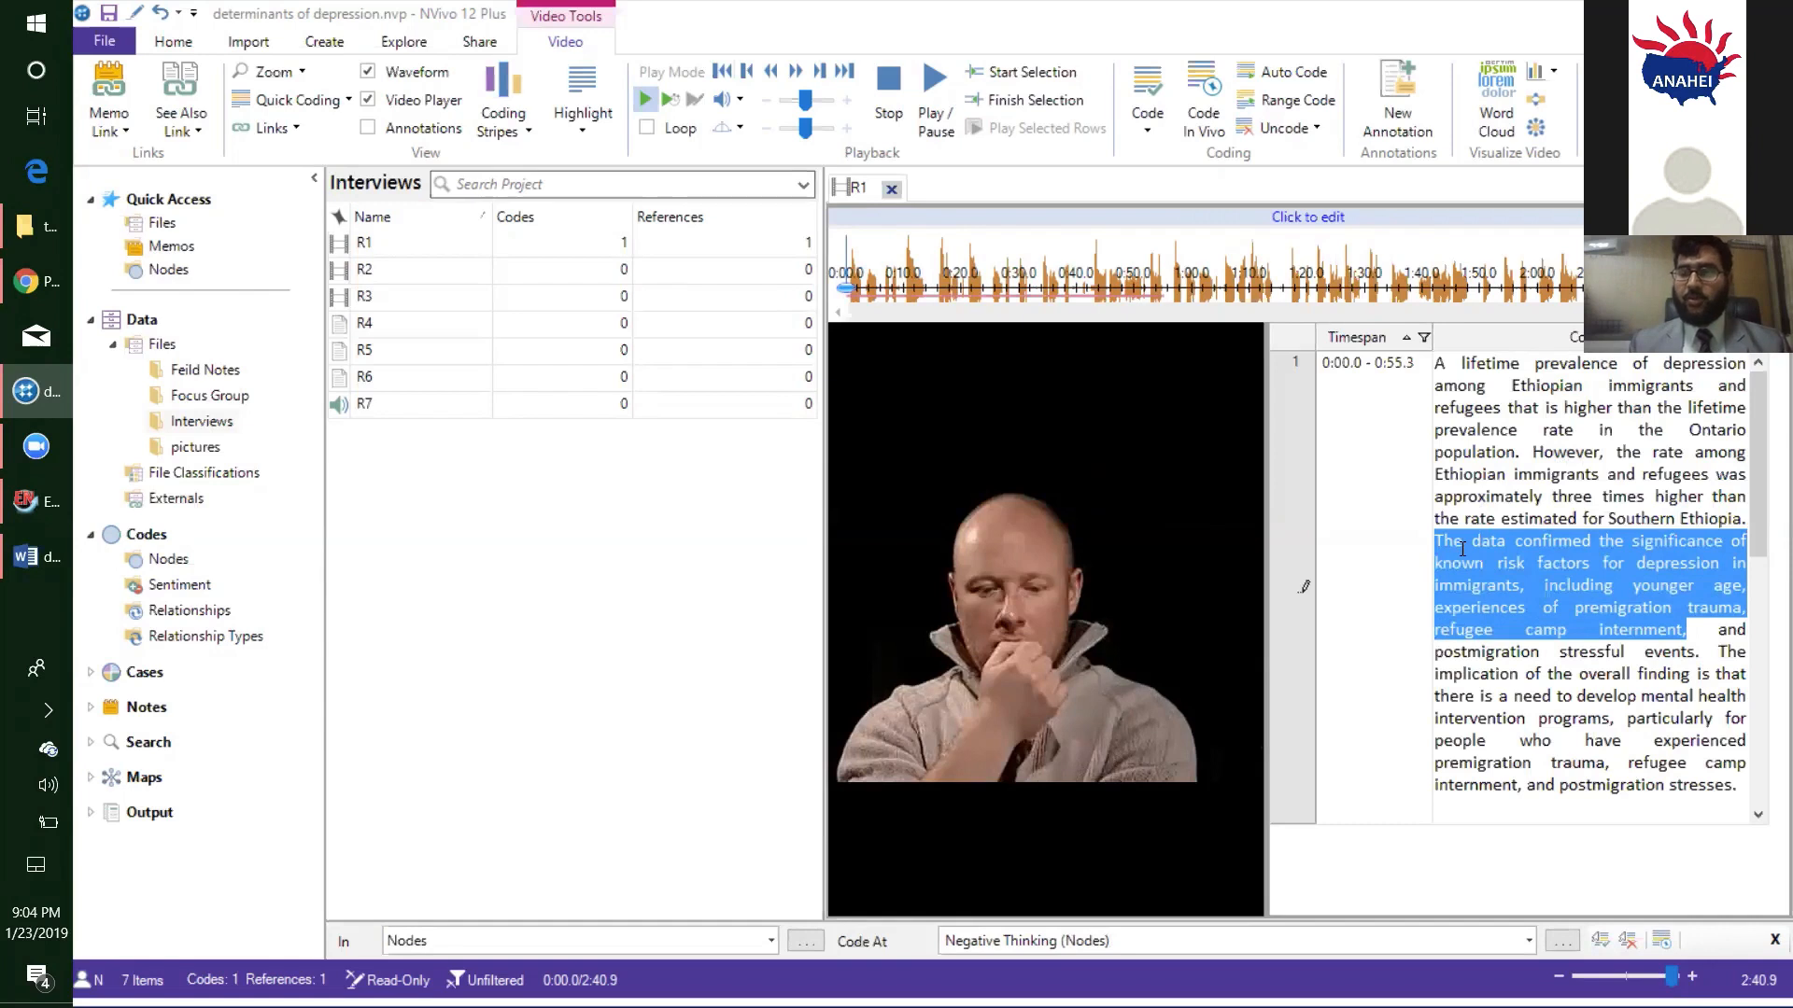
click(1518, 567)
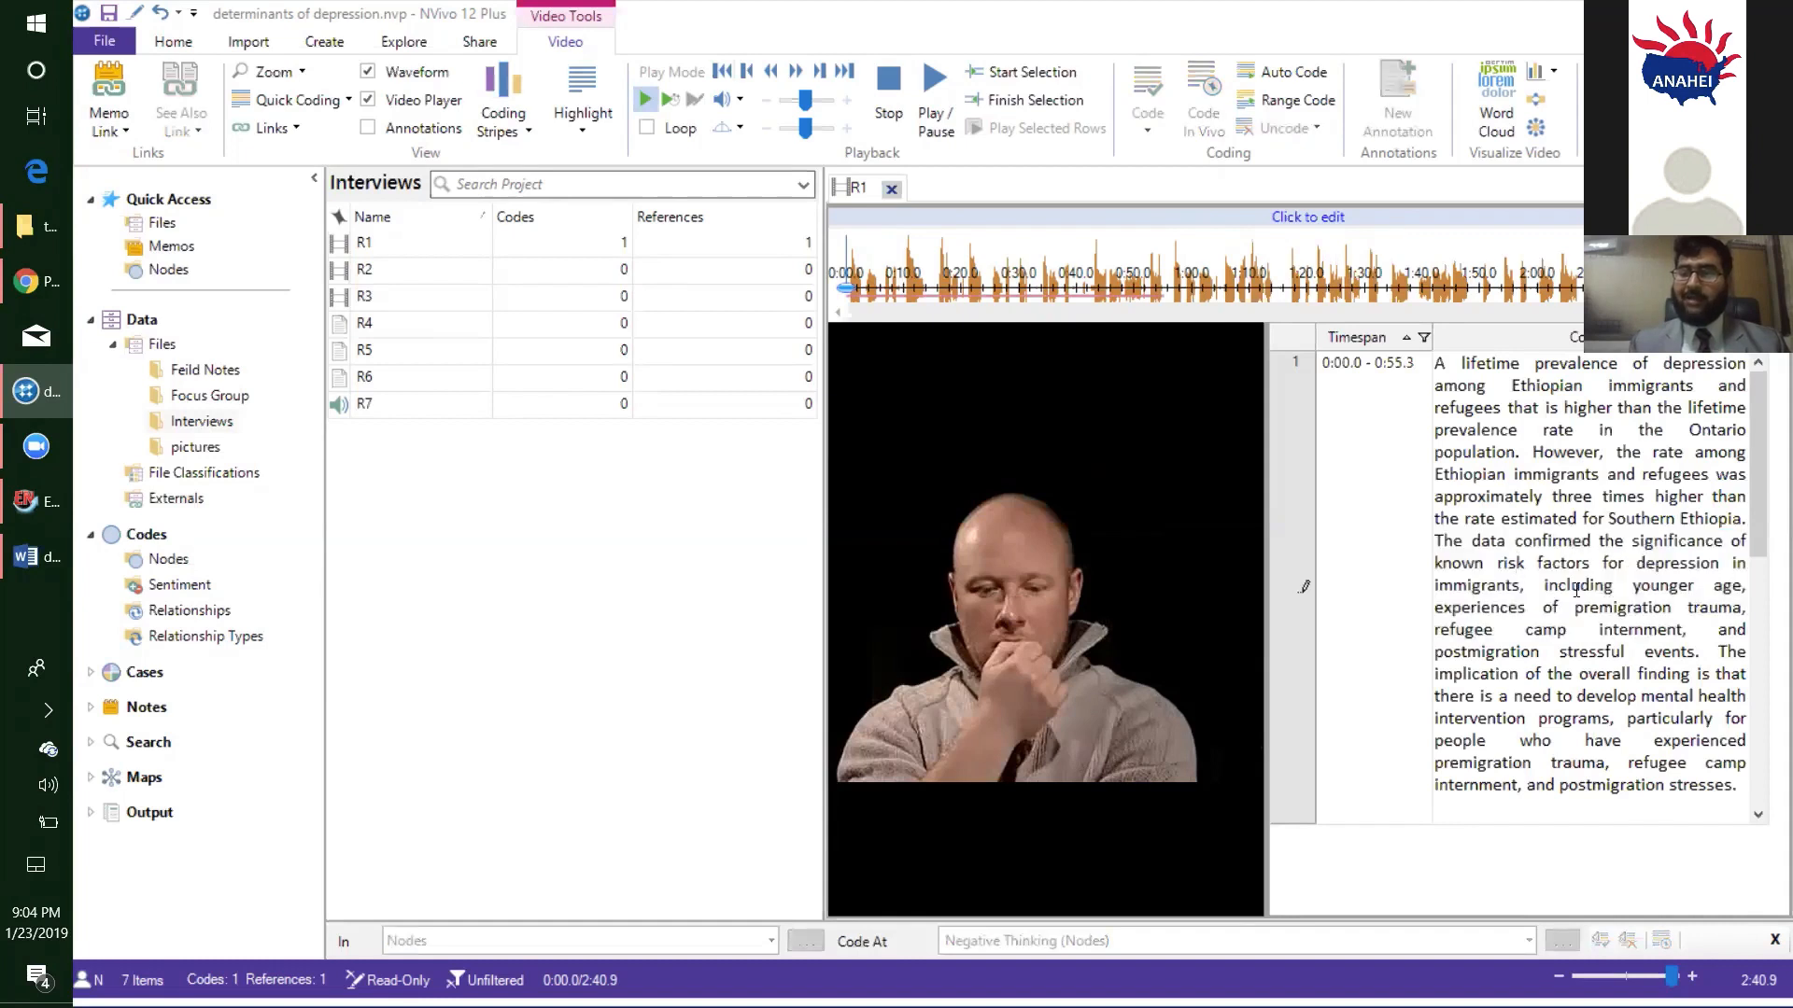
- Code the R1 transcript passage from "The data confirmed" through "refugee camp internment," at a new node named "Family Problems"
drag(1686, 627, 1435, 546)
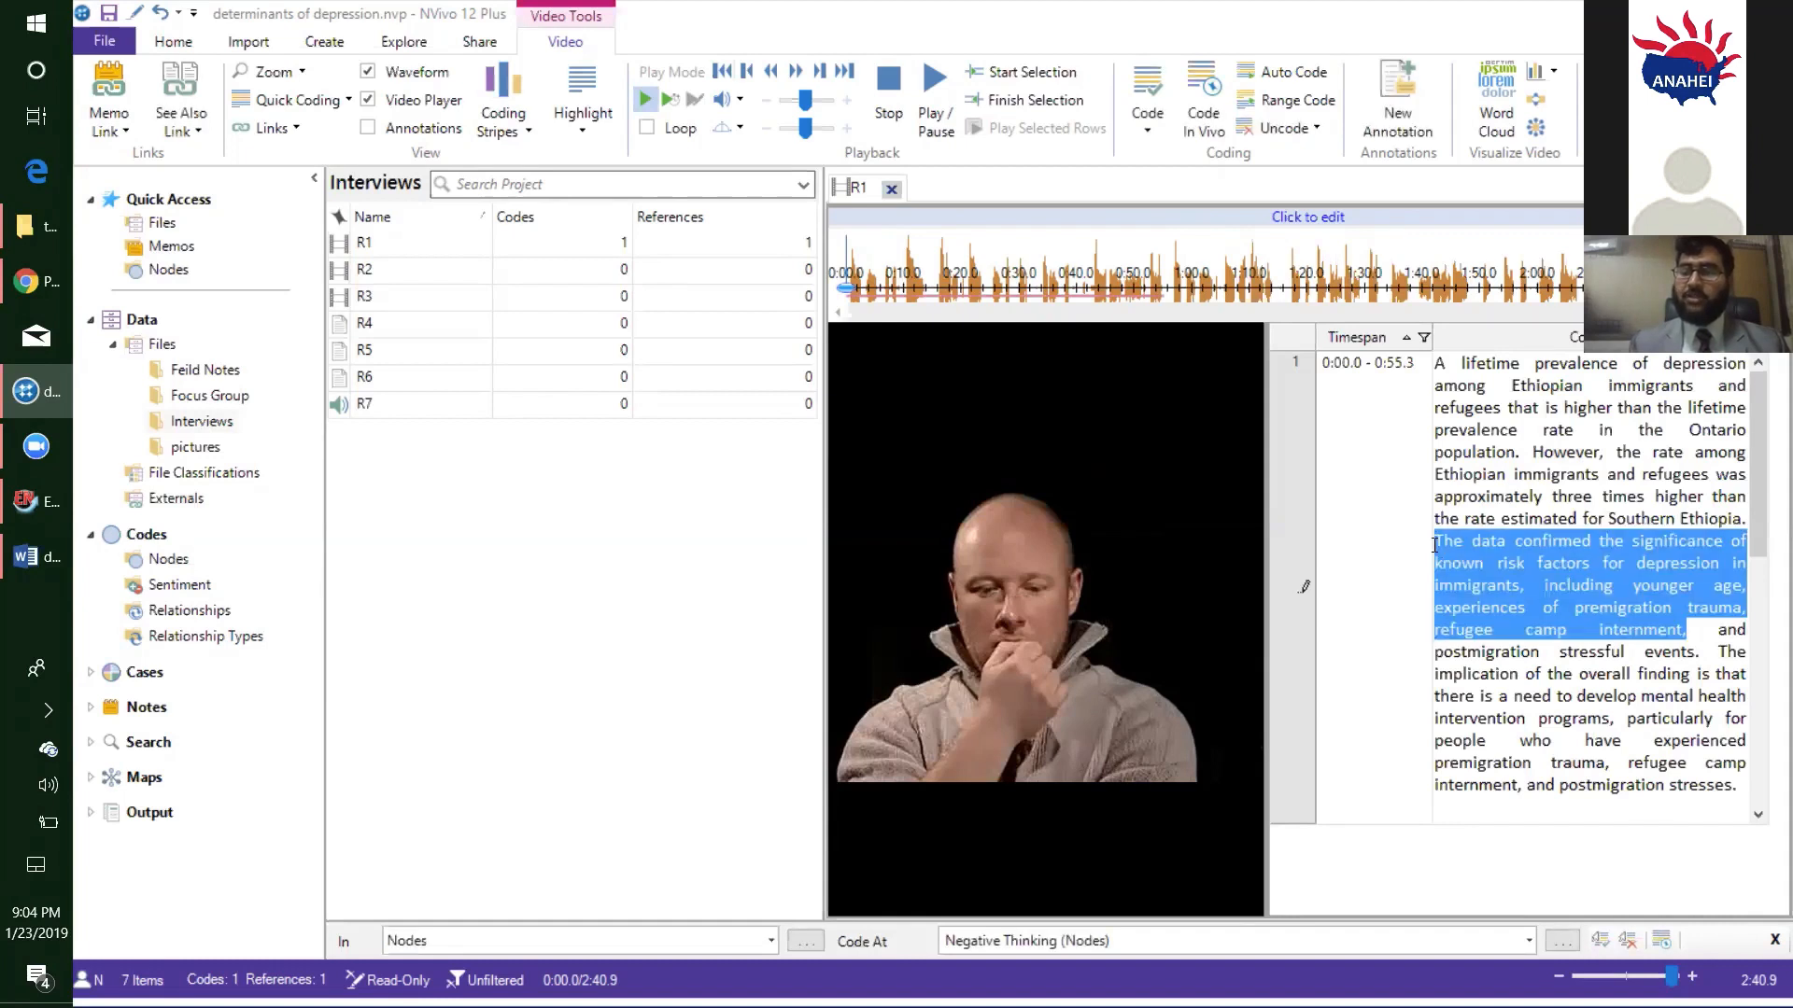
right_click(1497, 546)
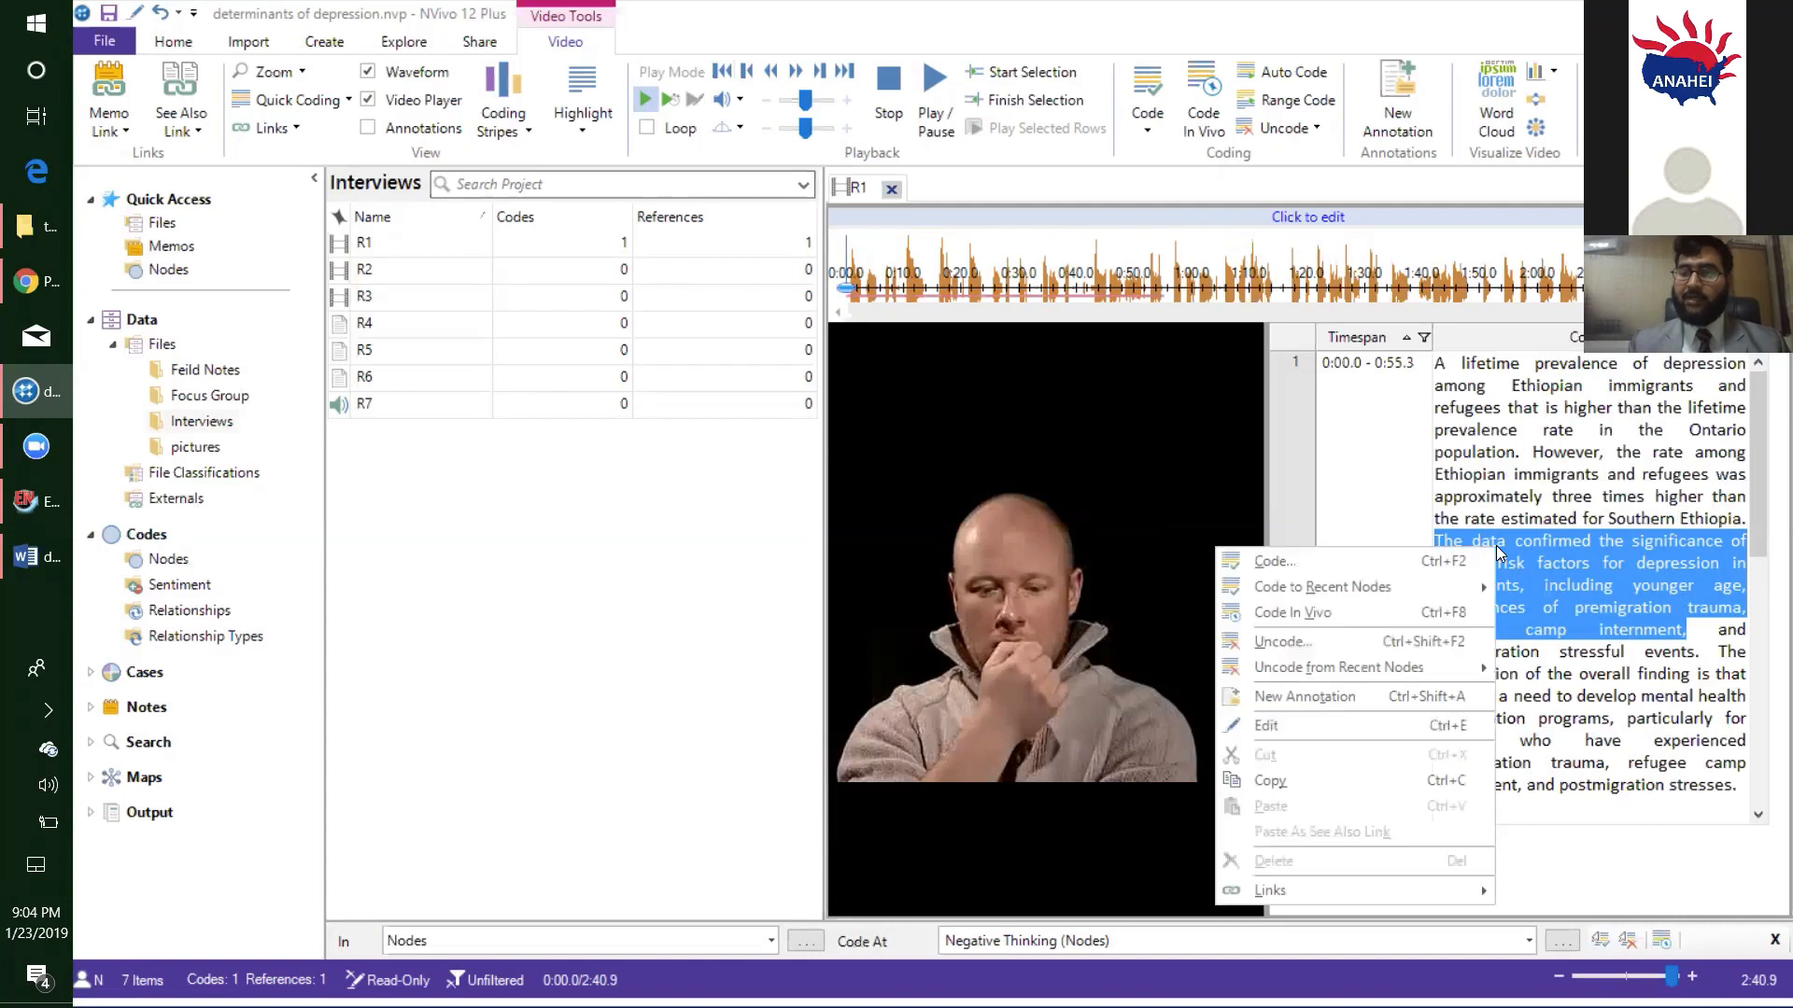
click(1434, 565)
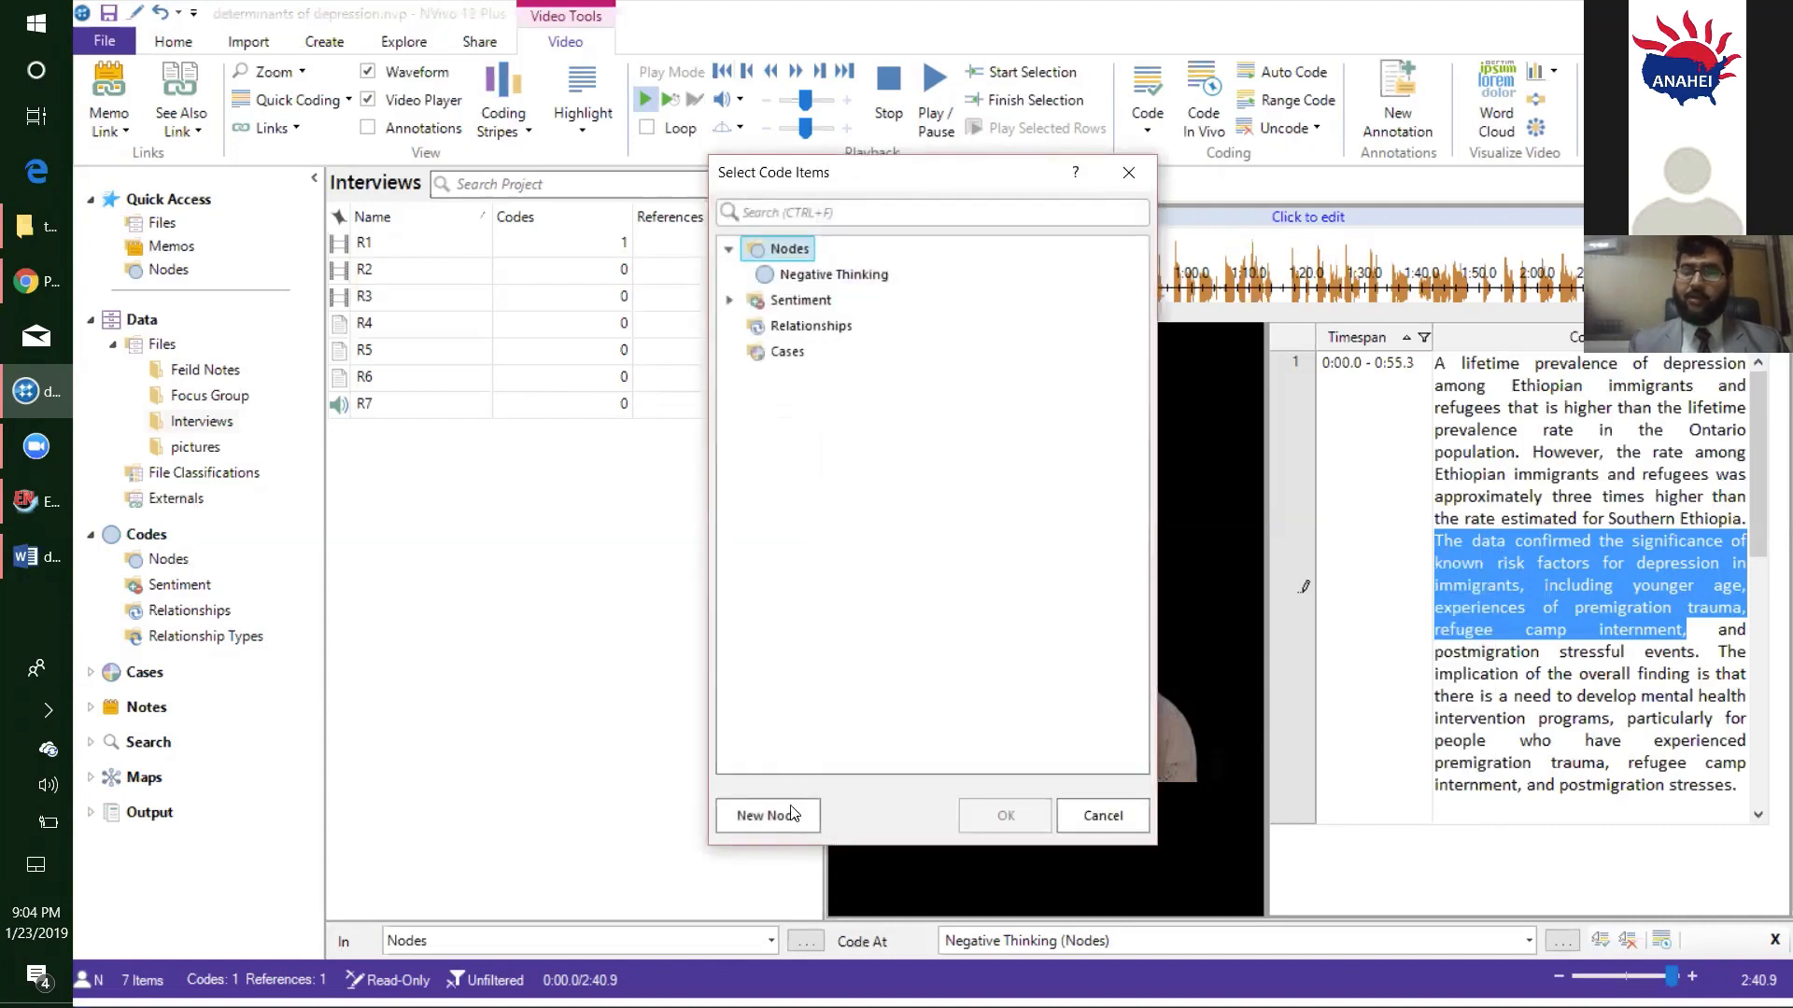
click(789, 814)
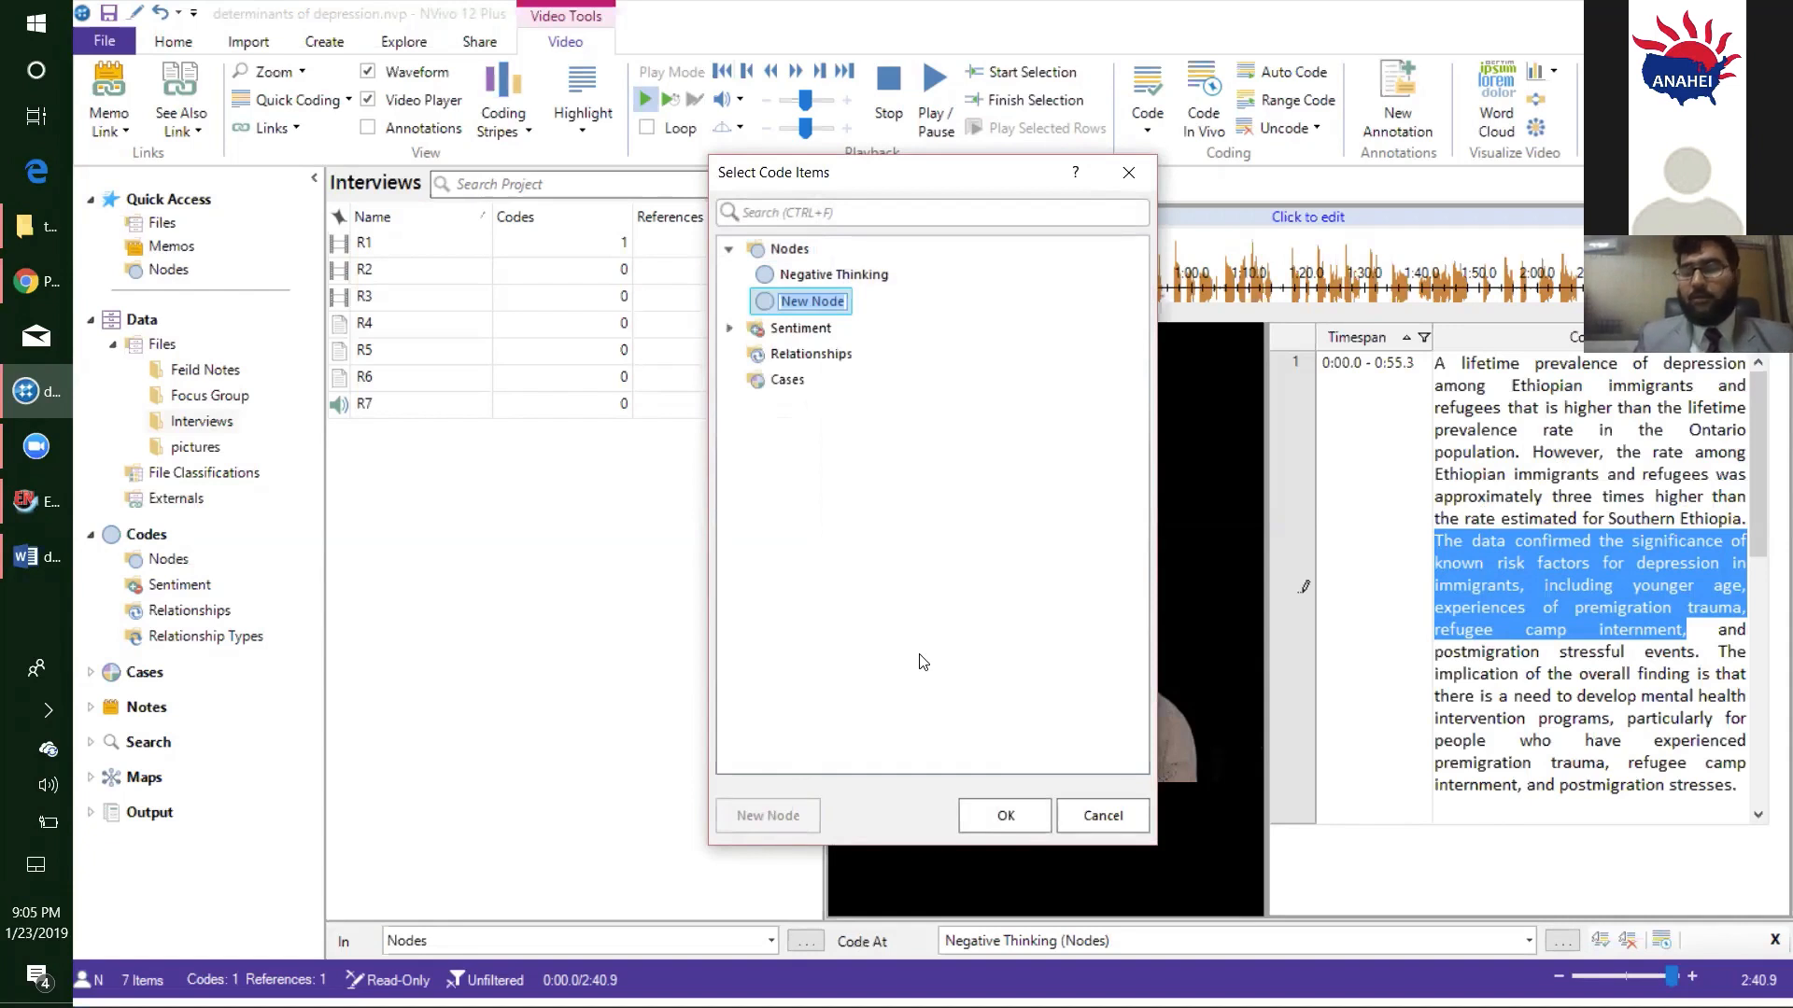
text(Famil)
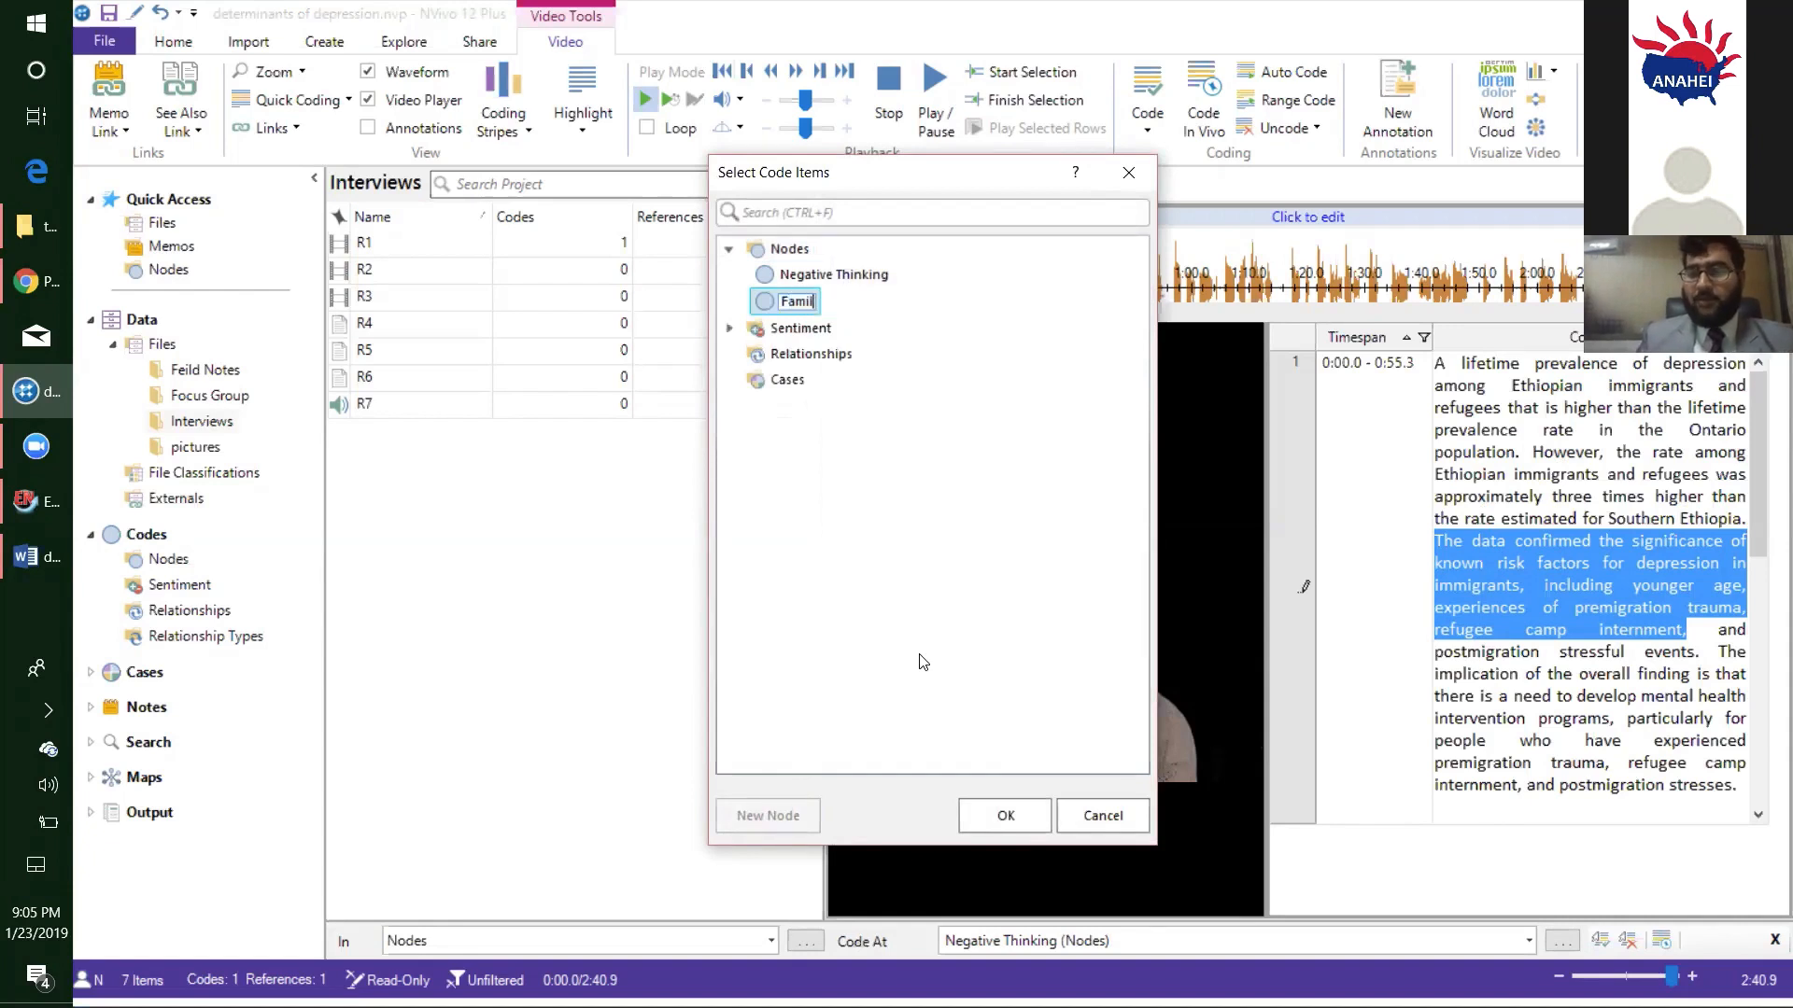
text(y P)
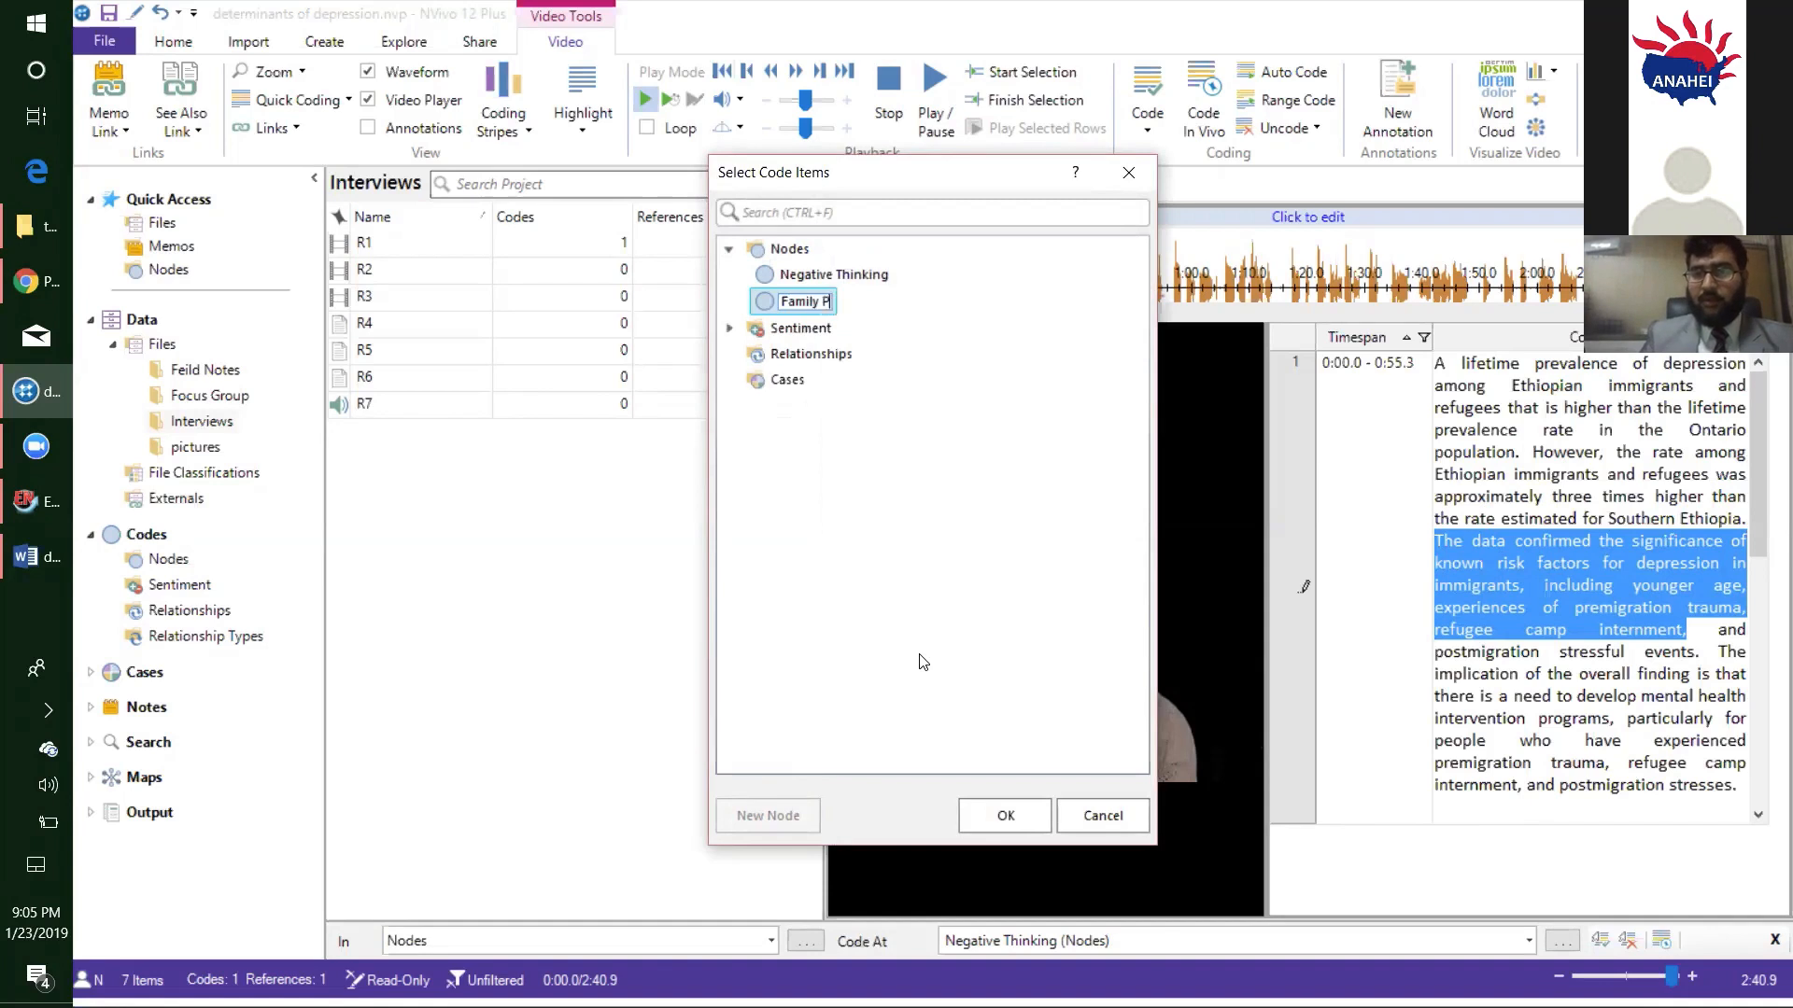
text(roblem)
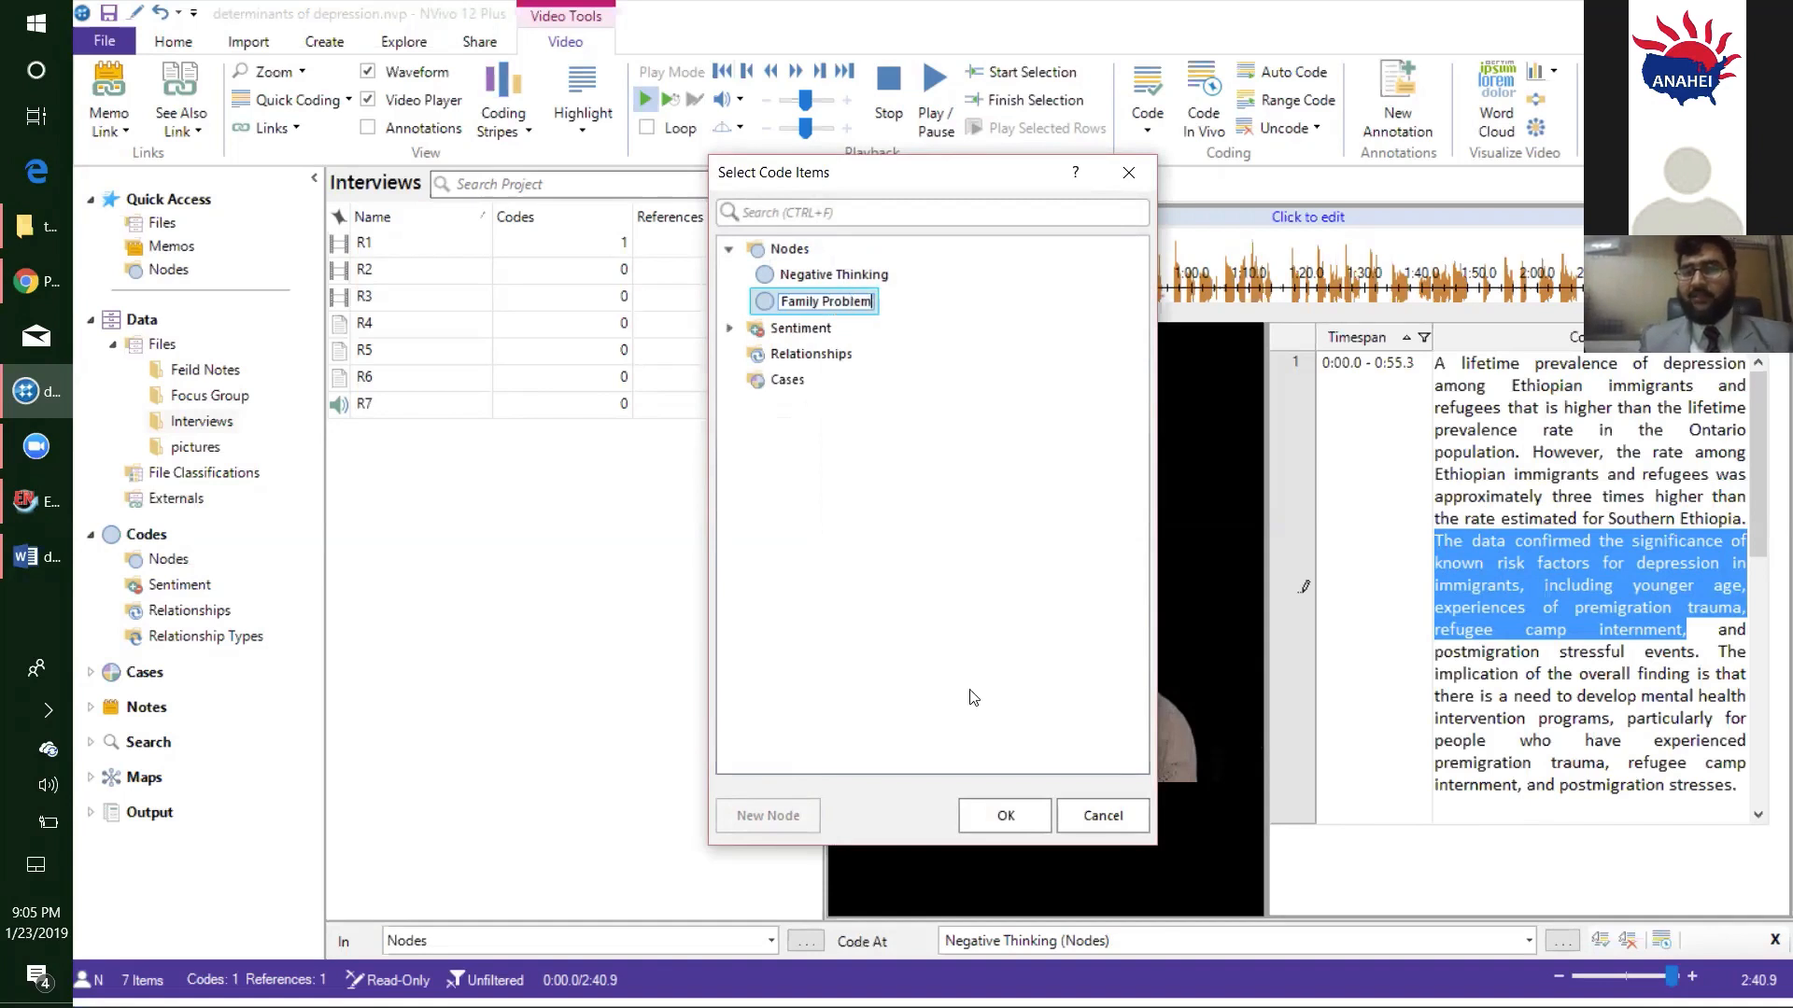
text(s)
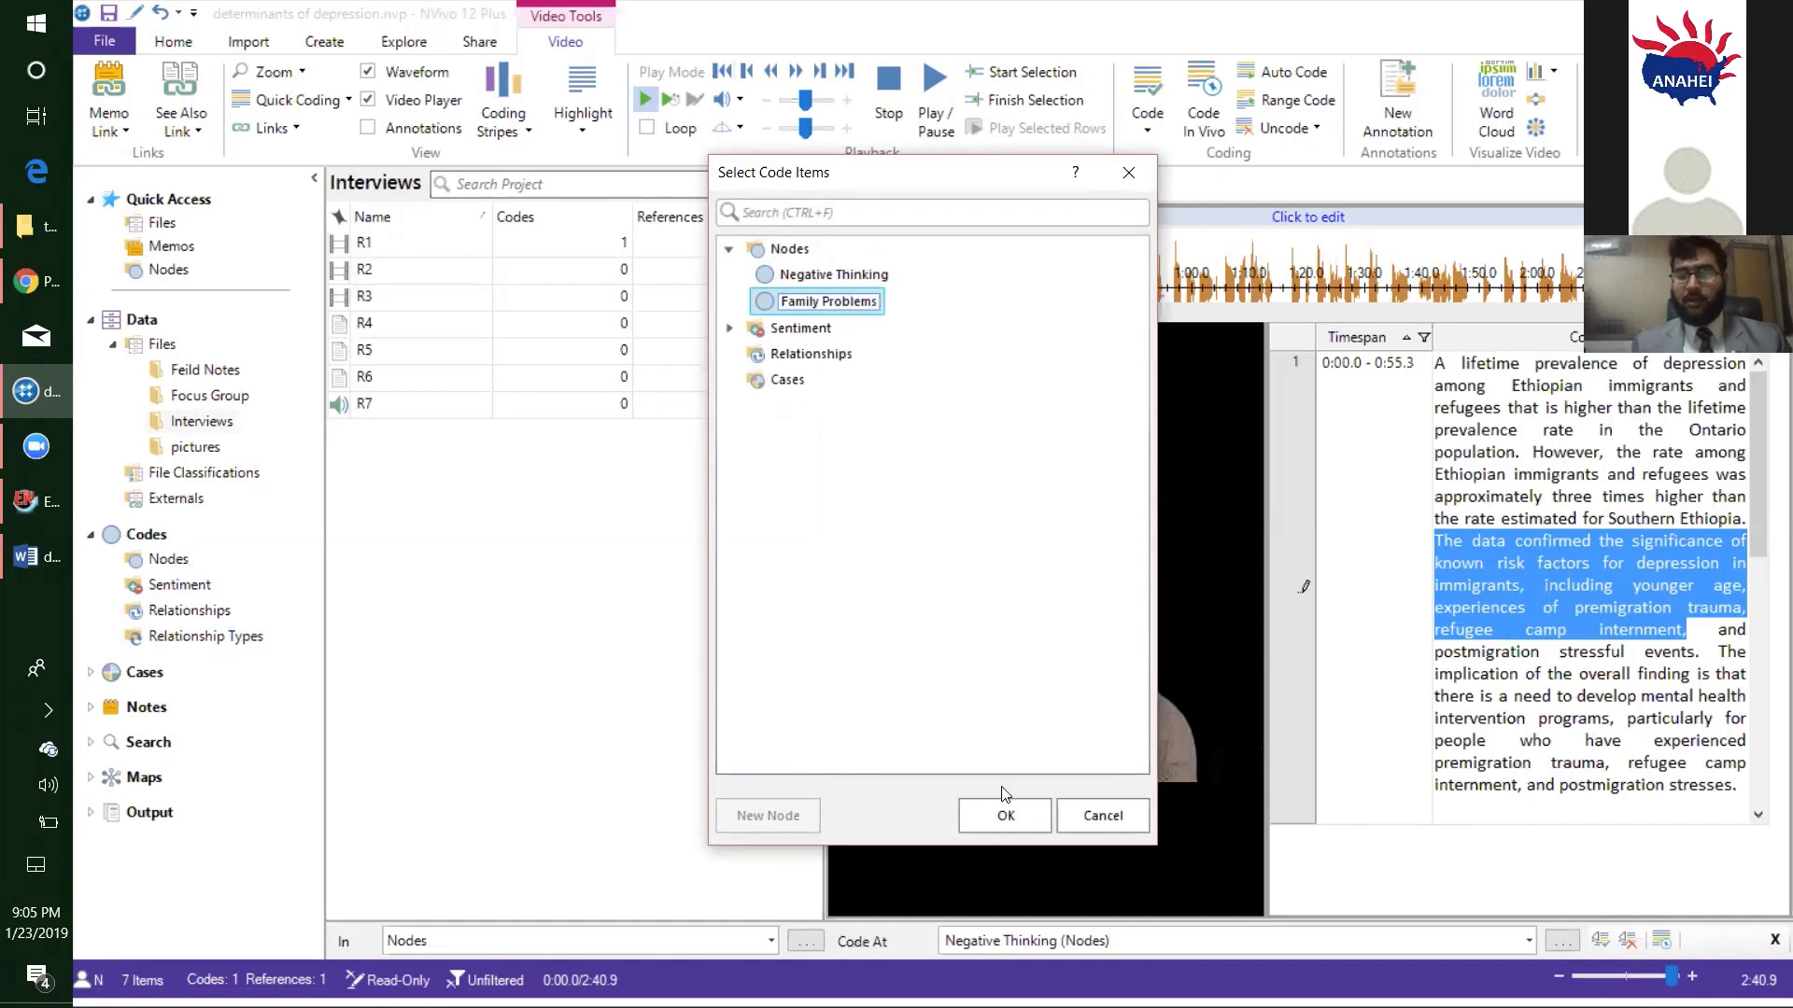
click(1017, 817)
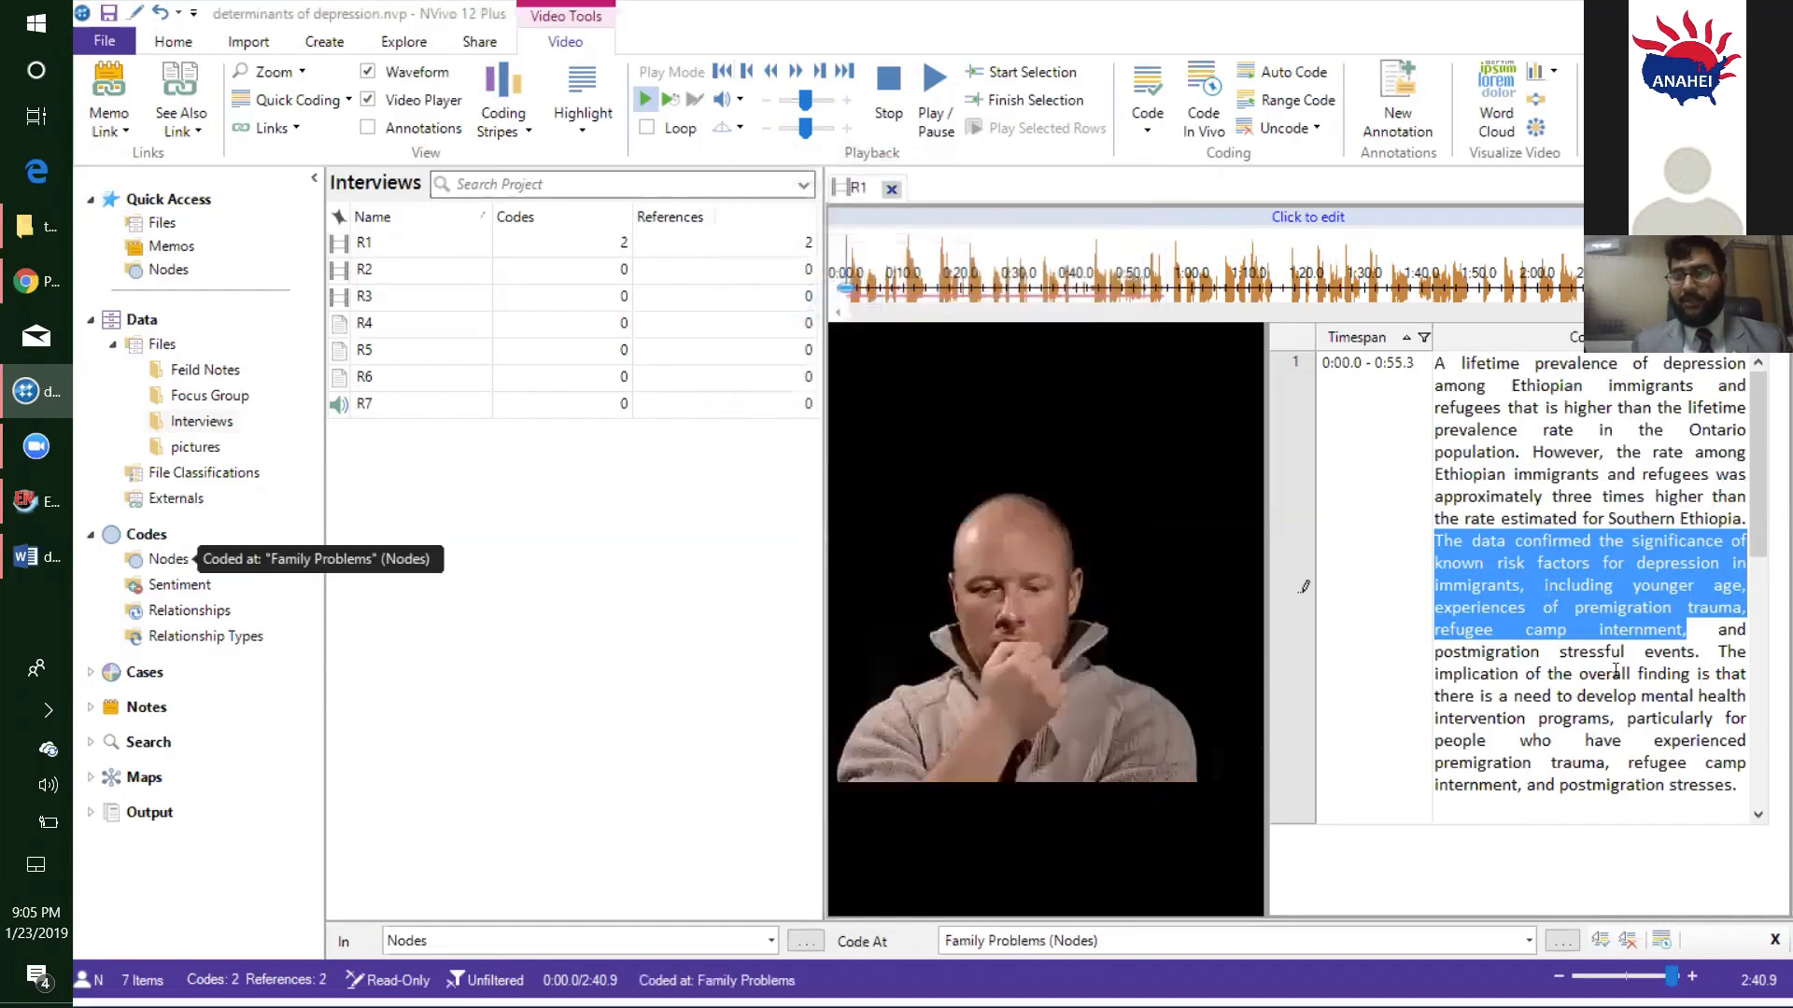
- Code the R1 transcript passage from "The implication of the overall finding" through "people who have experienced" at a new node named "Financial Loss"
double_click(1704, 673)
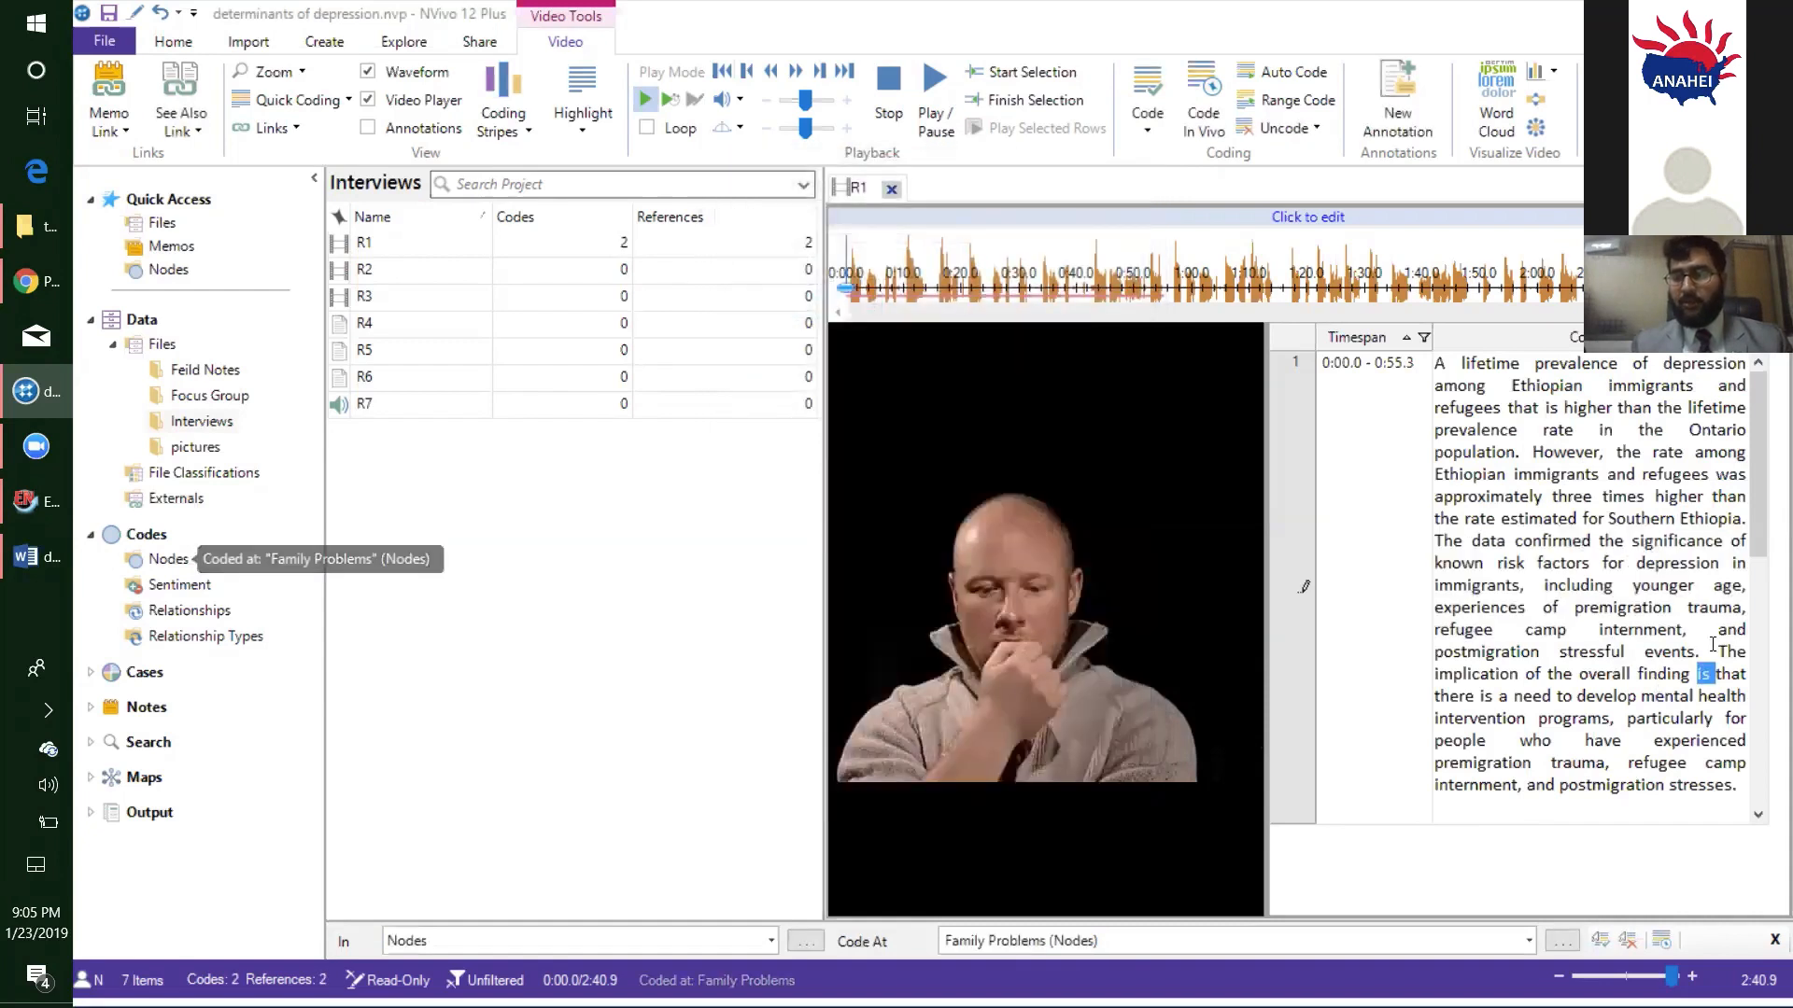
drag(1717, 651, 1708, 761)
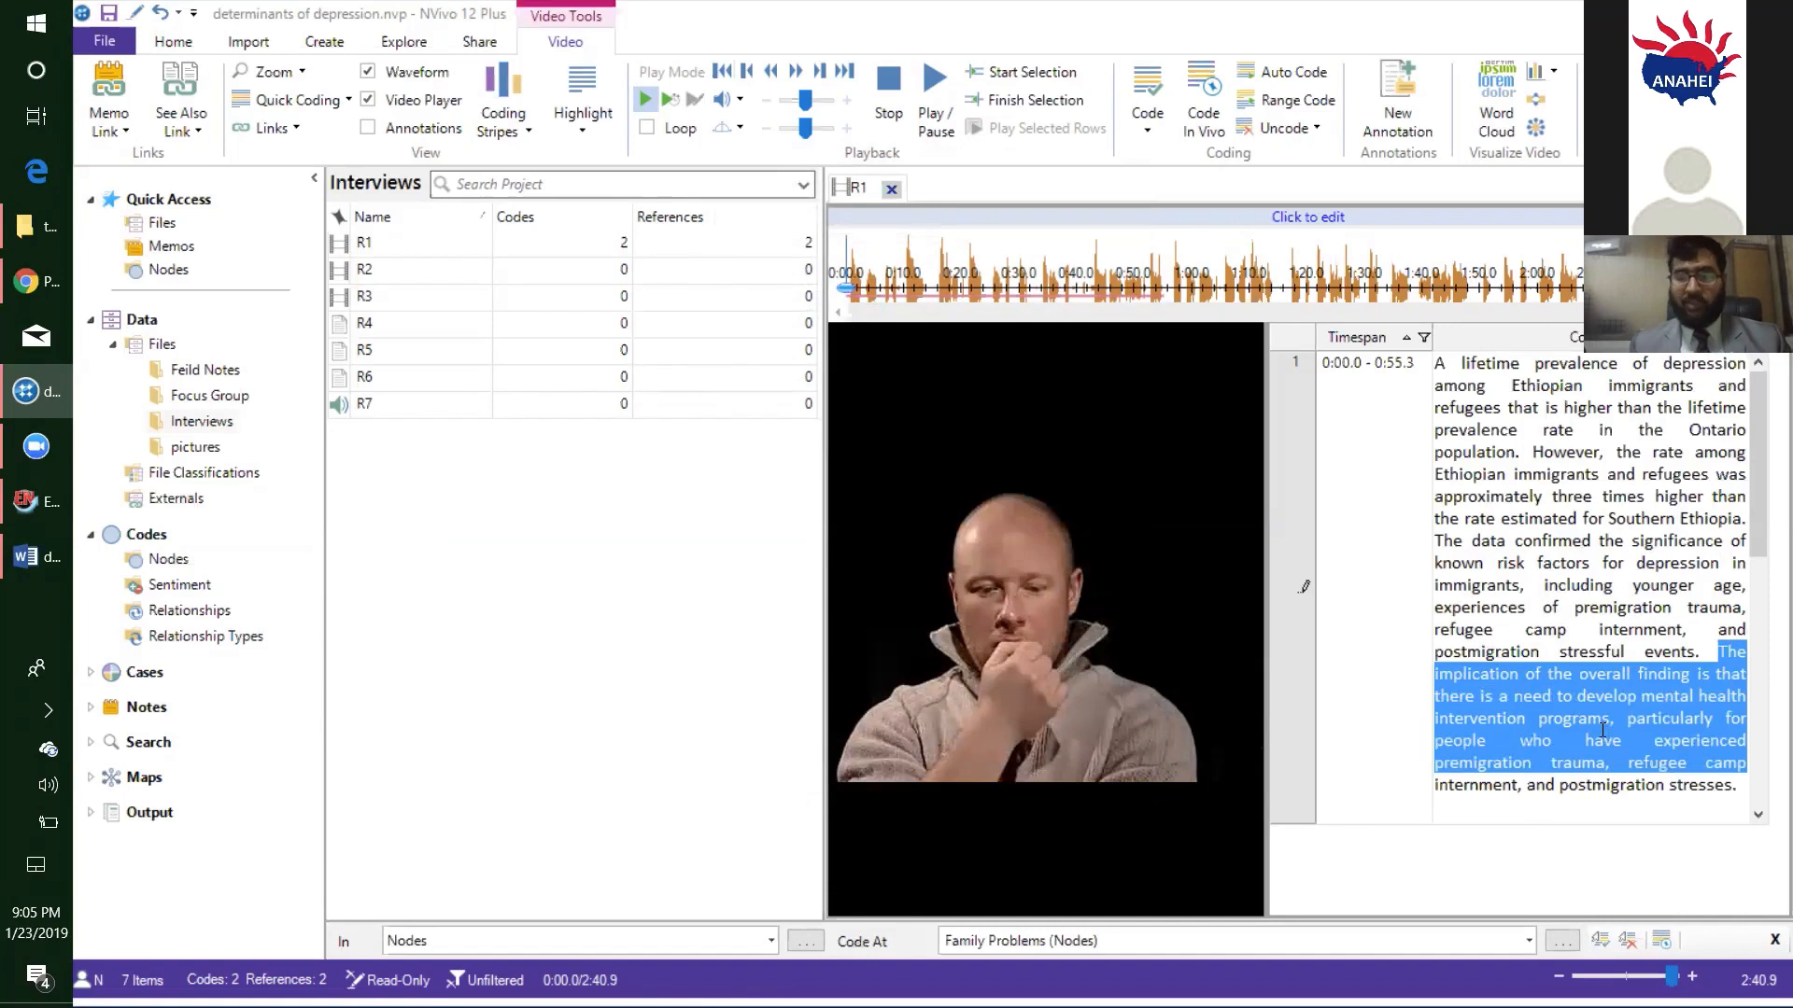
click(1522, 753)
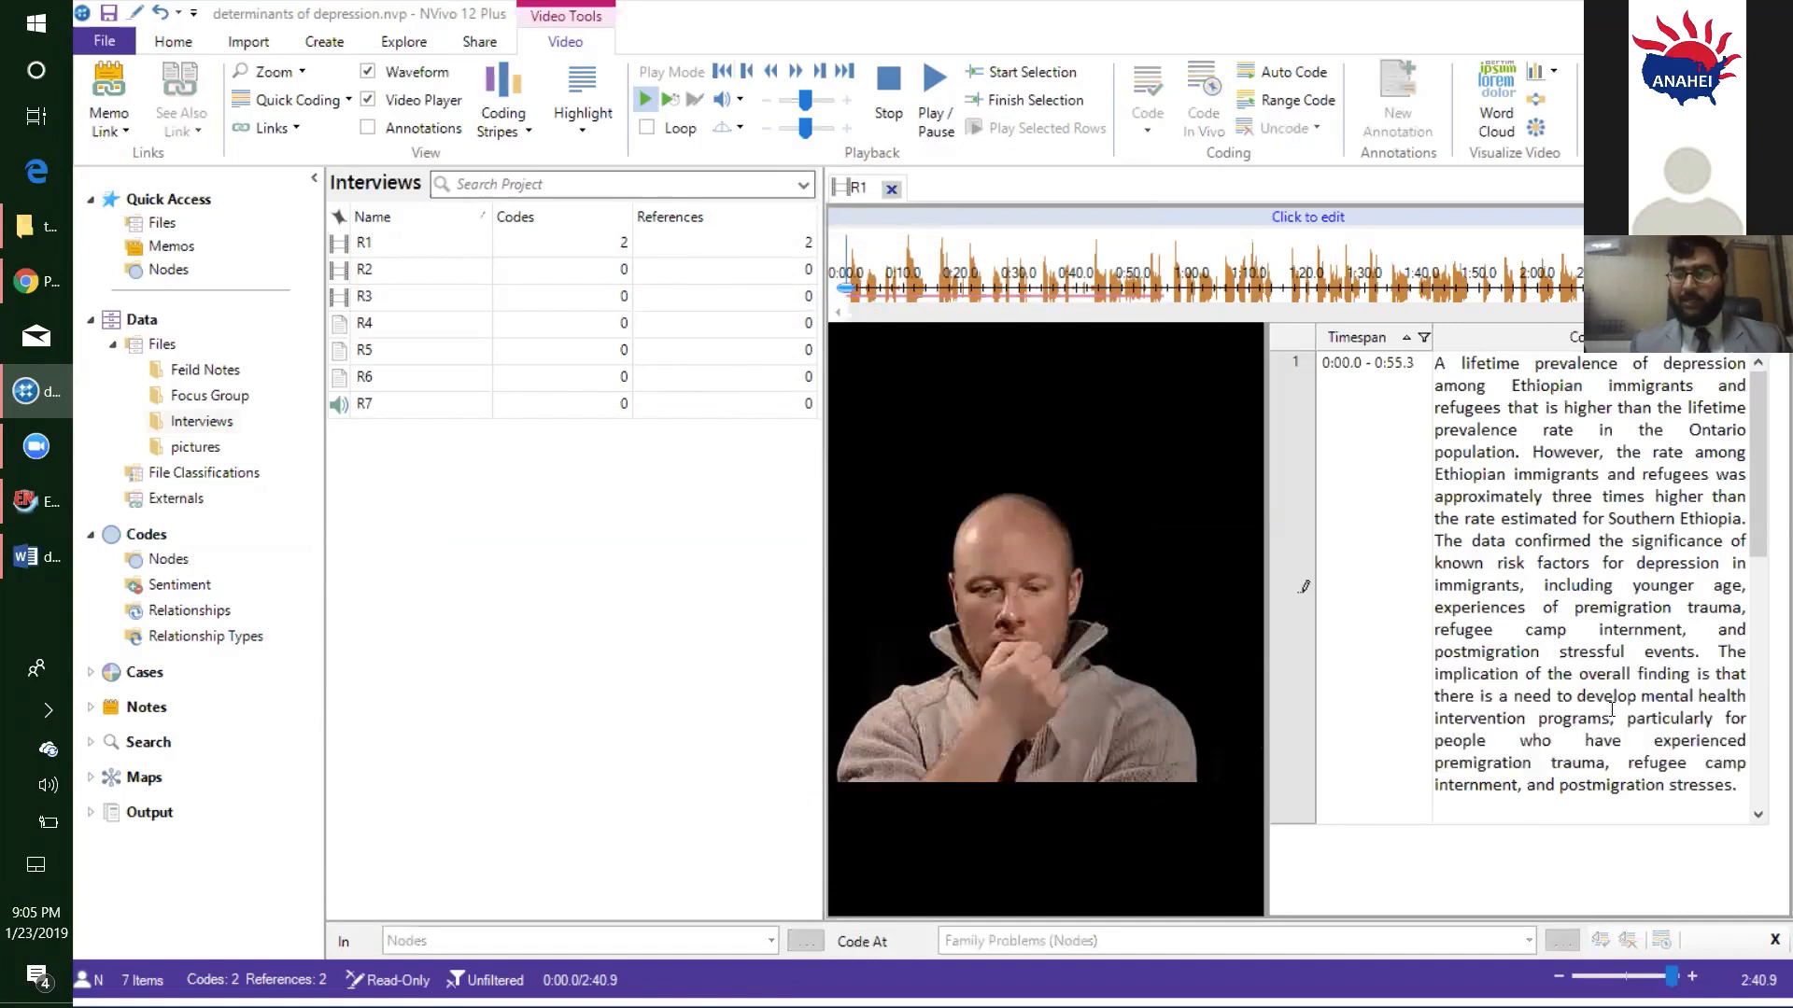
click(1704, 652)
drag(1707, 683, 1699, 754)
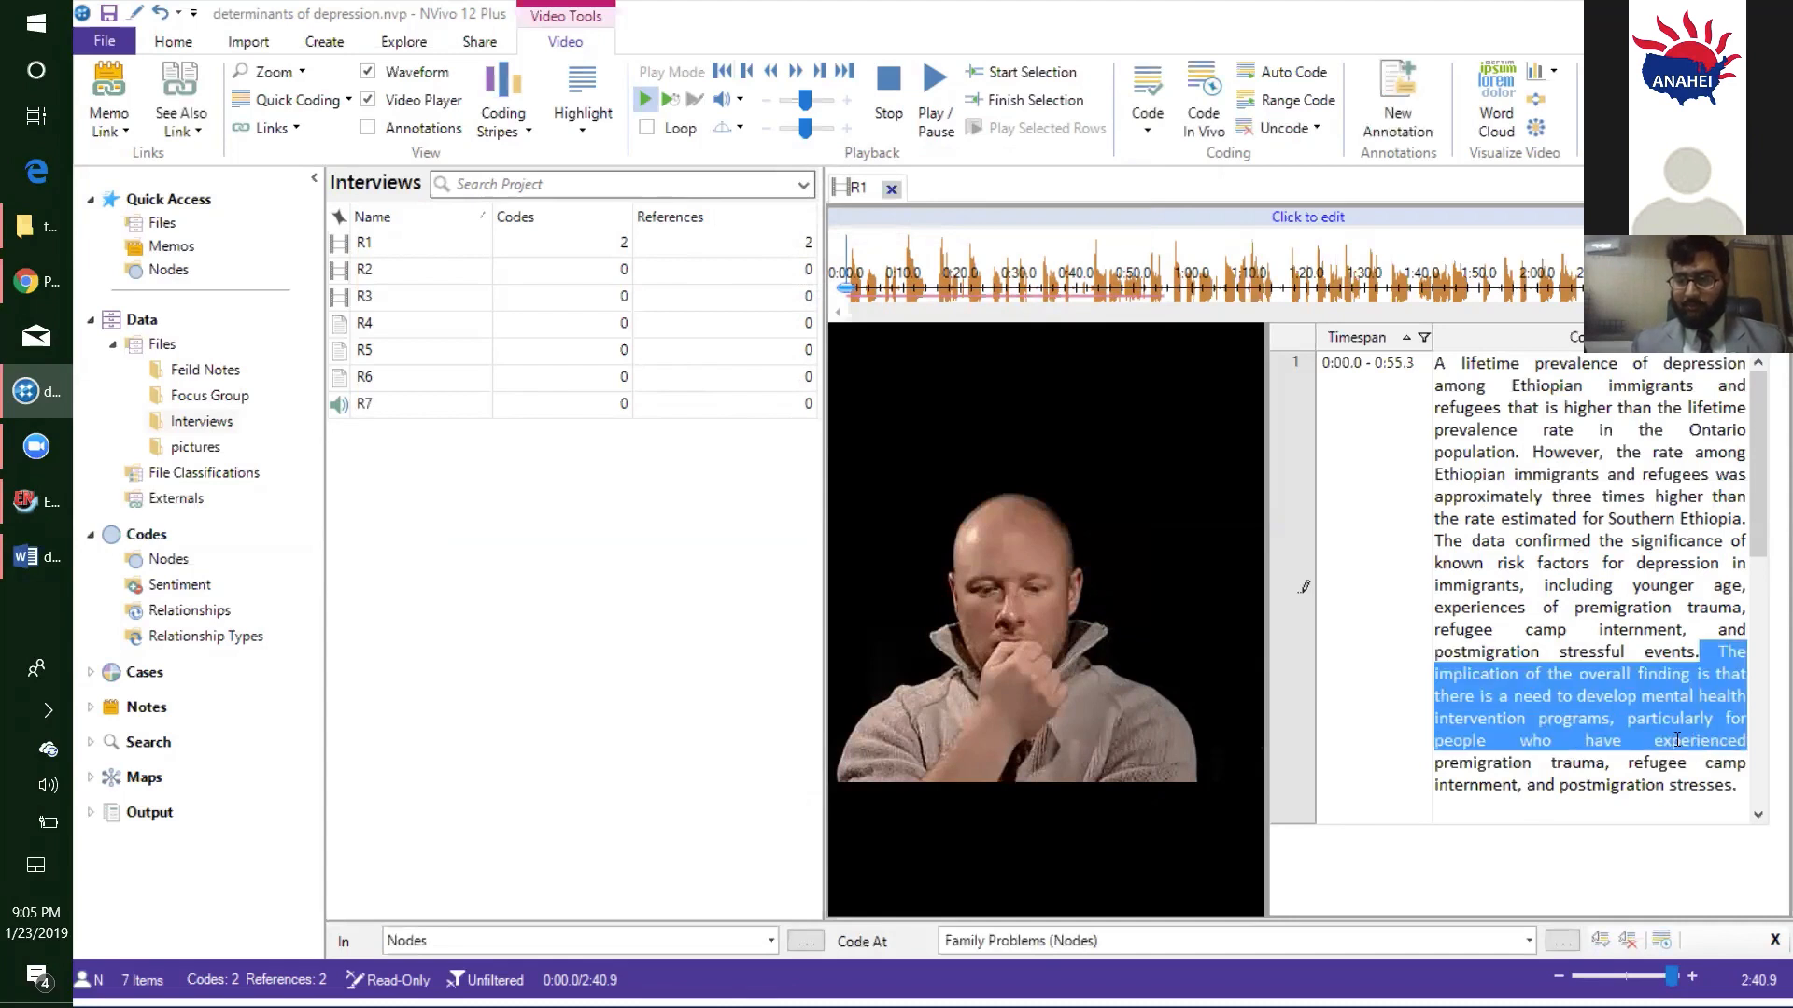
right_click(1366, 359)
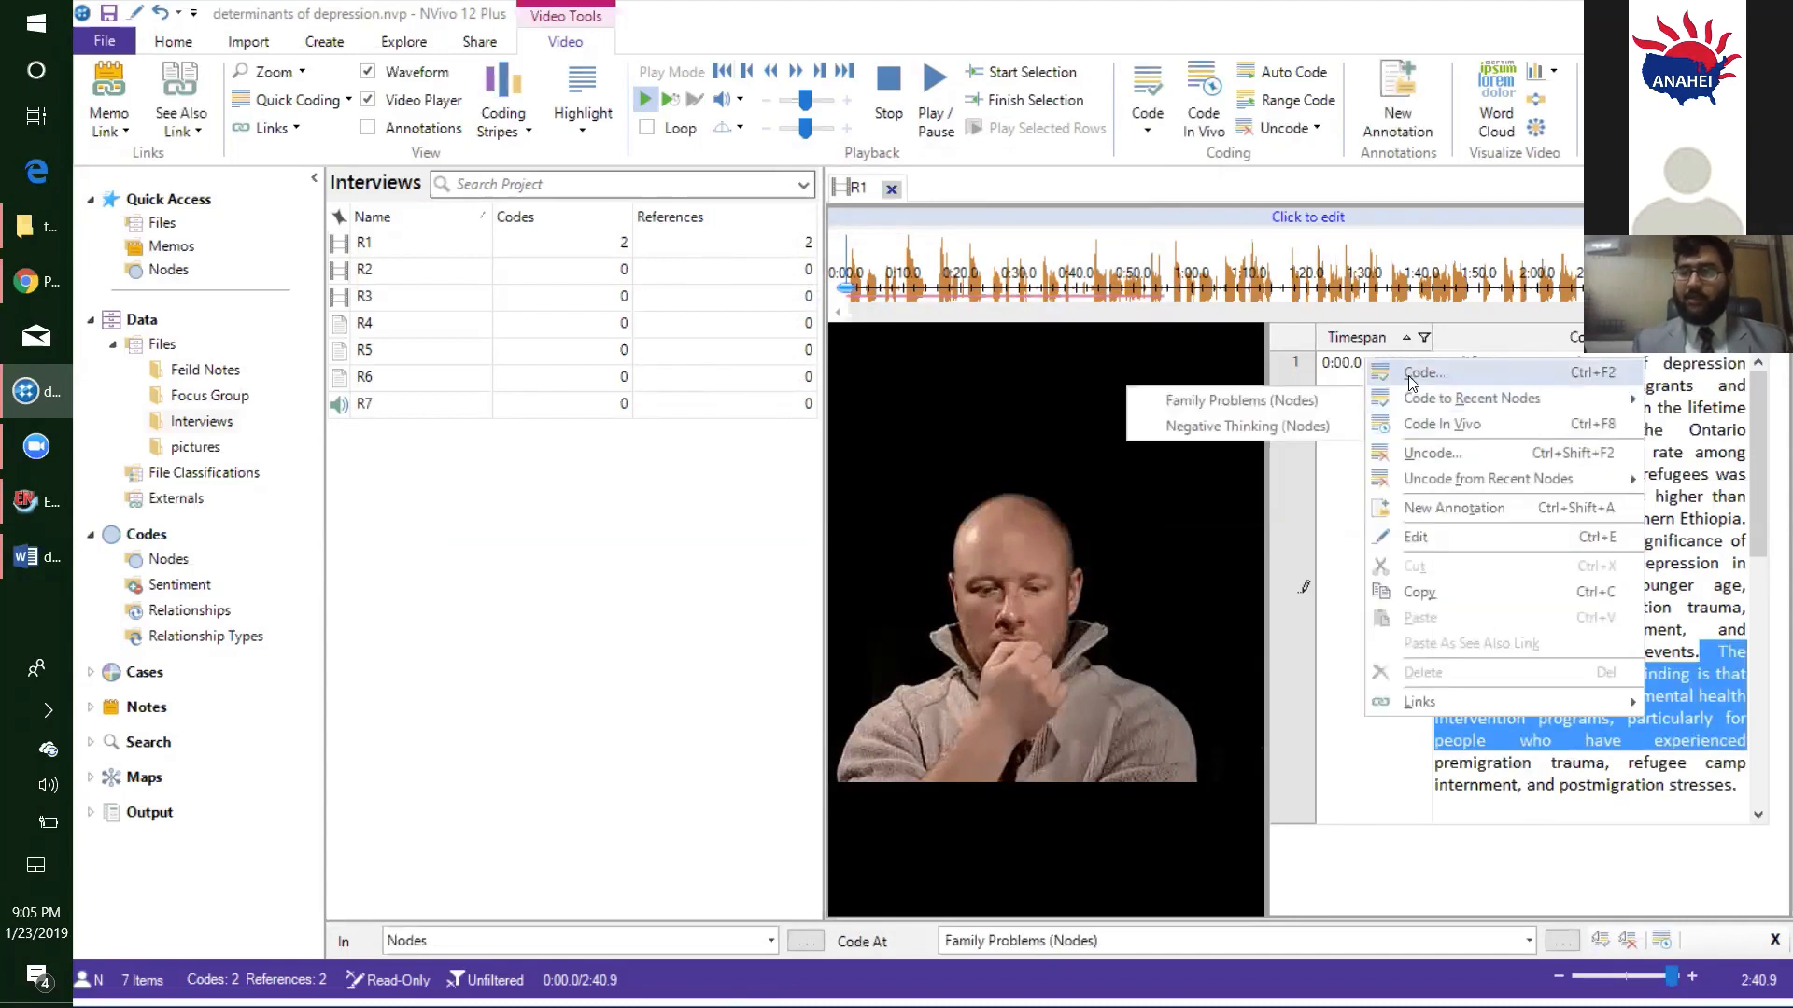
click(1401, 373)
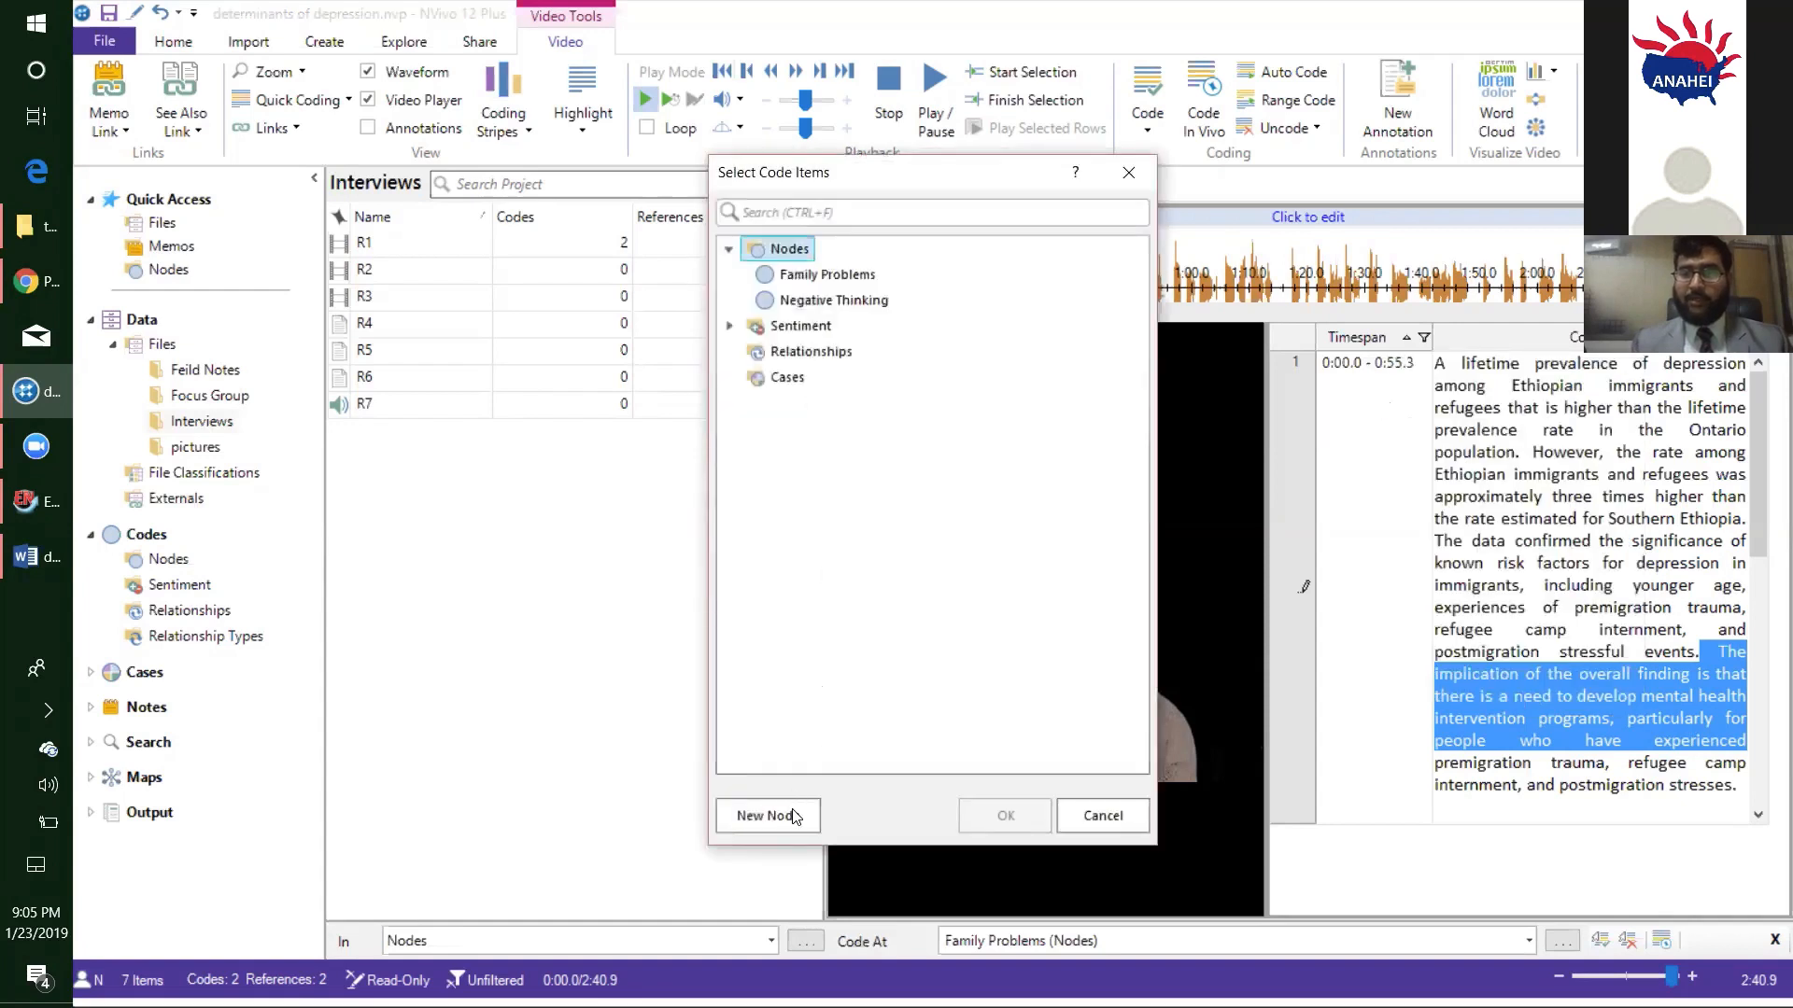
click(792, 808)
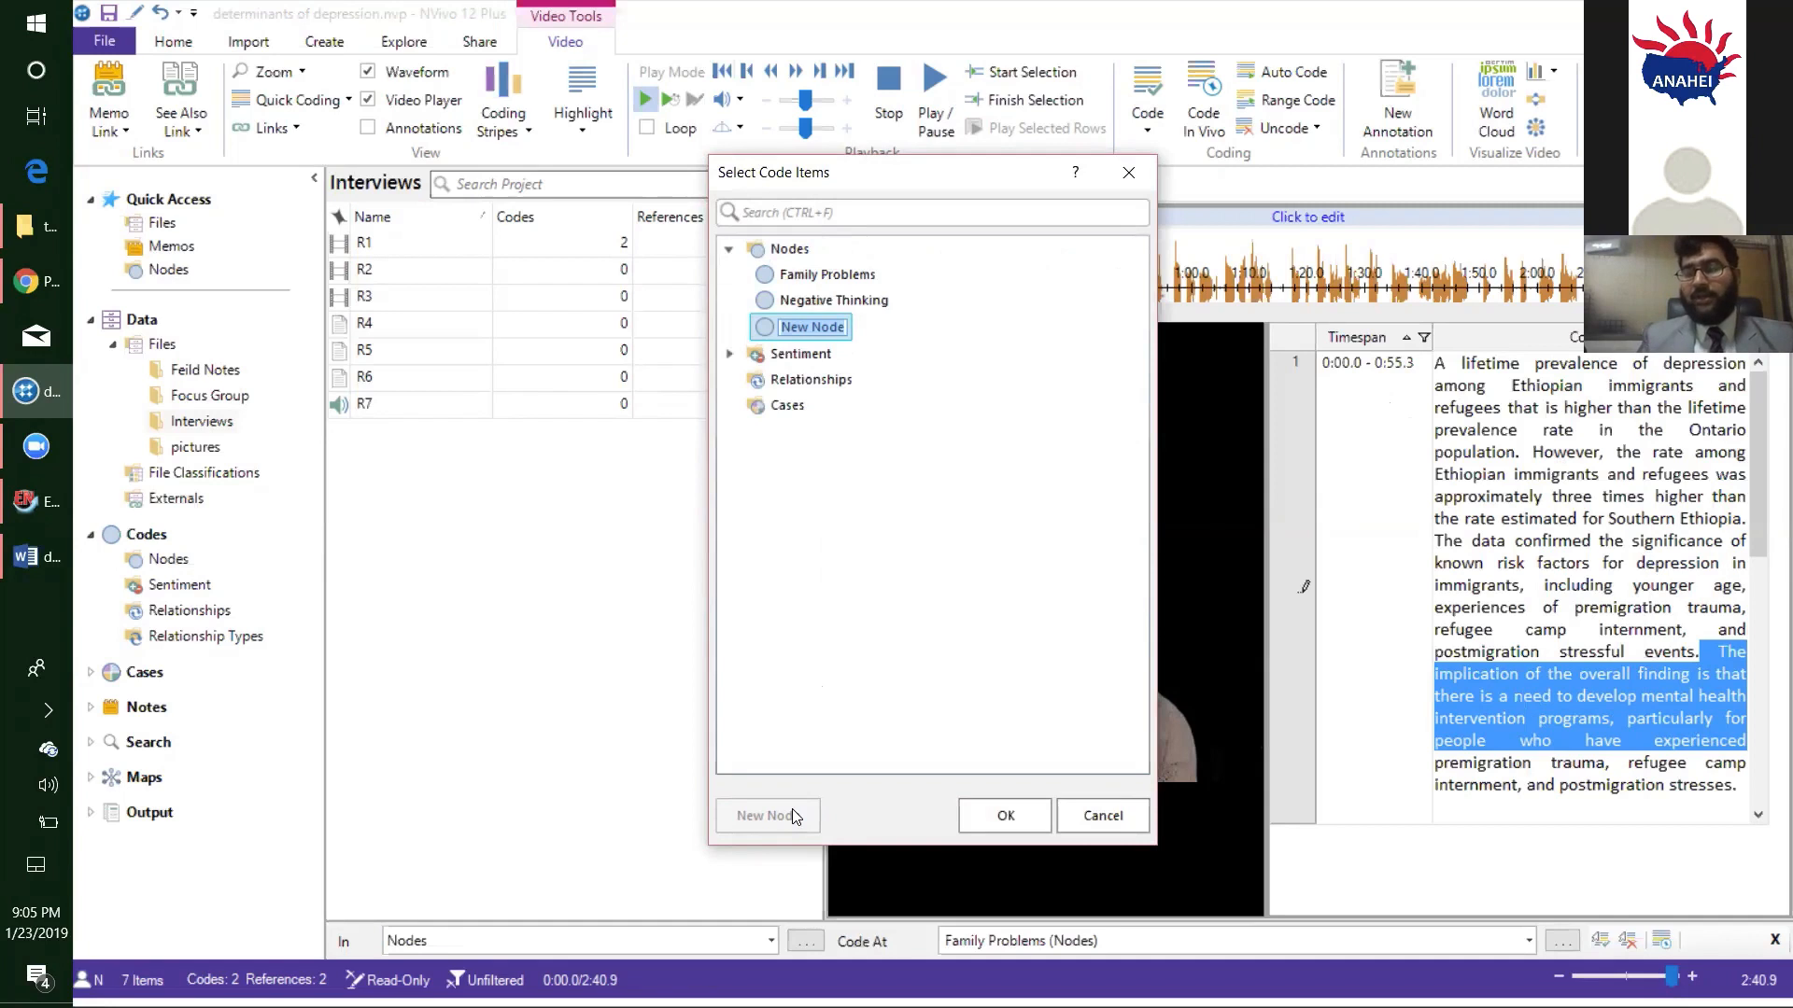
text(Fin)
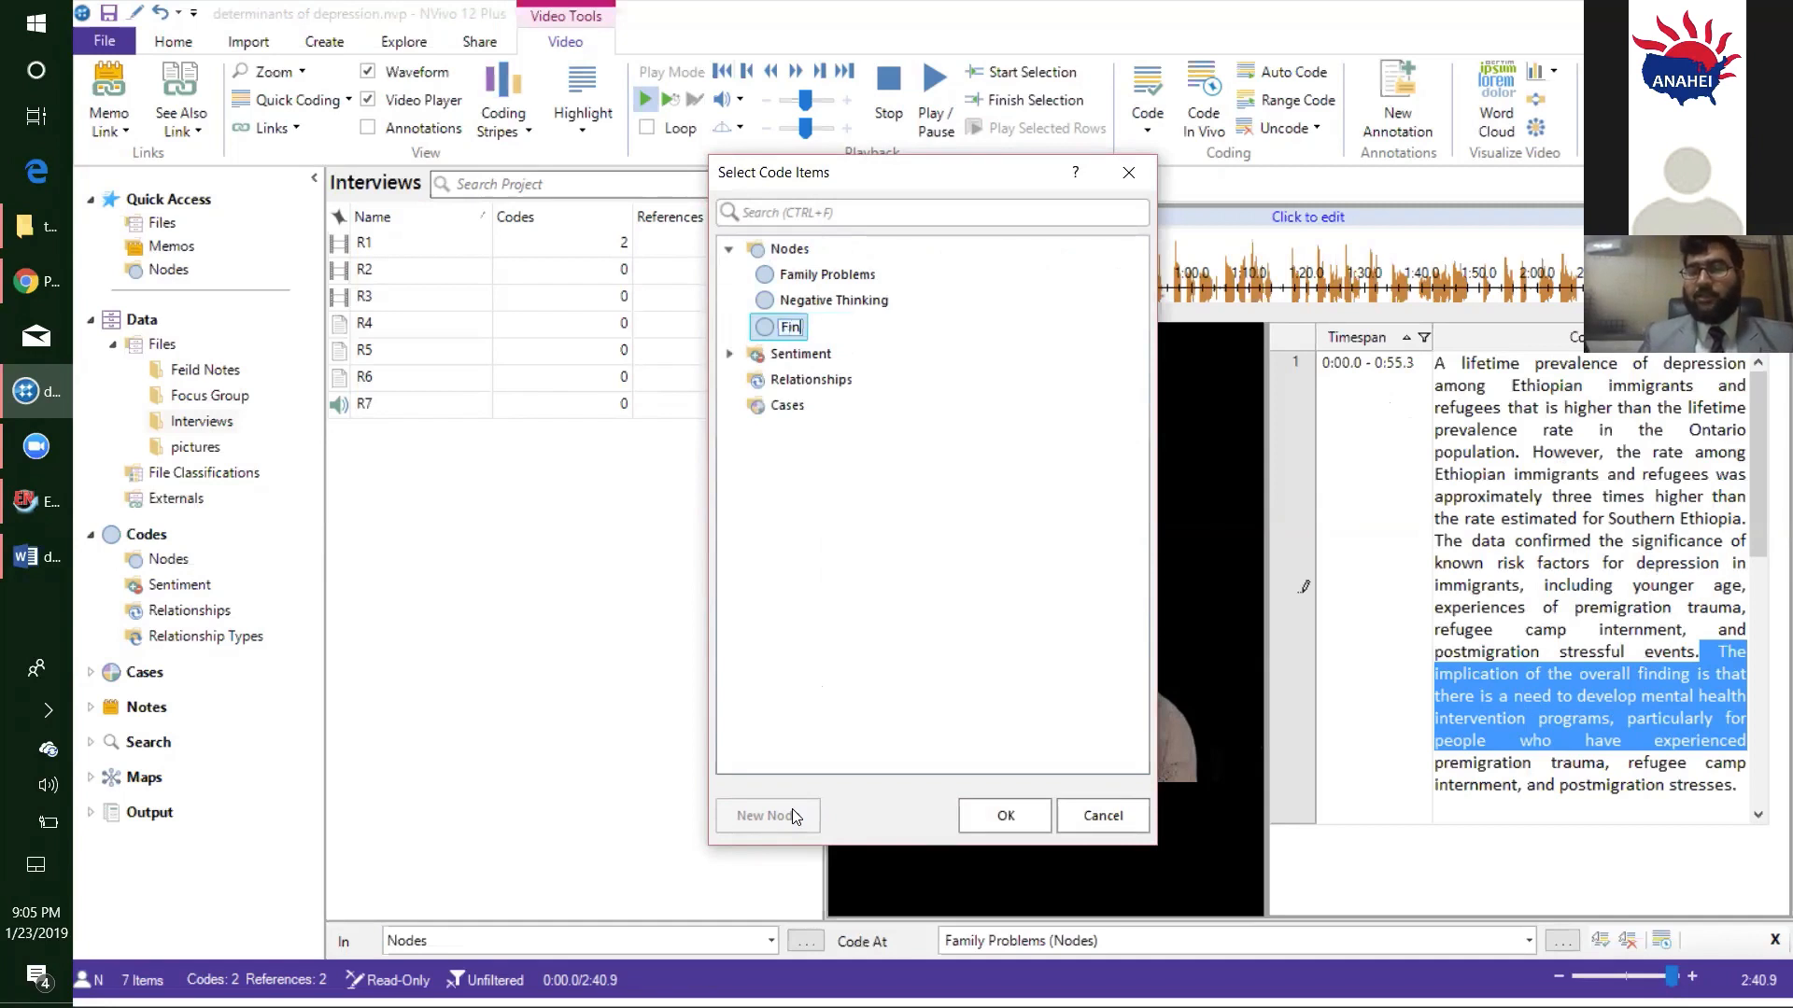
text(ancial Loss)
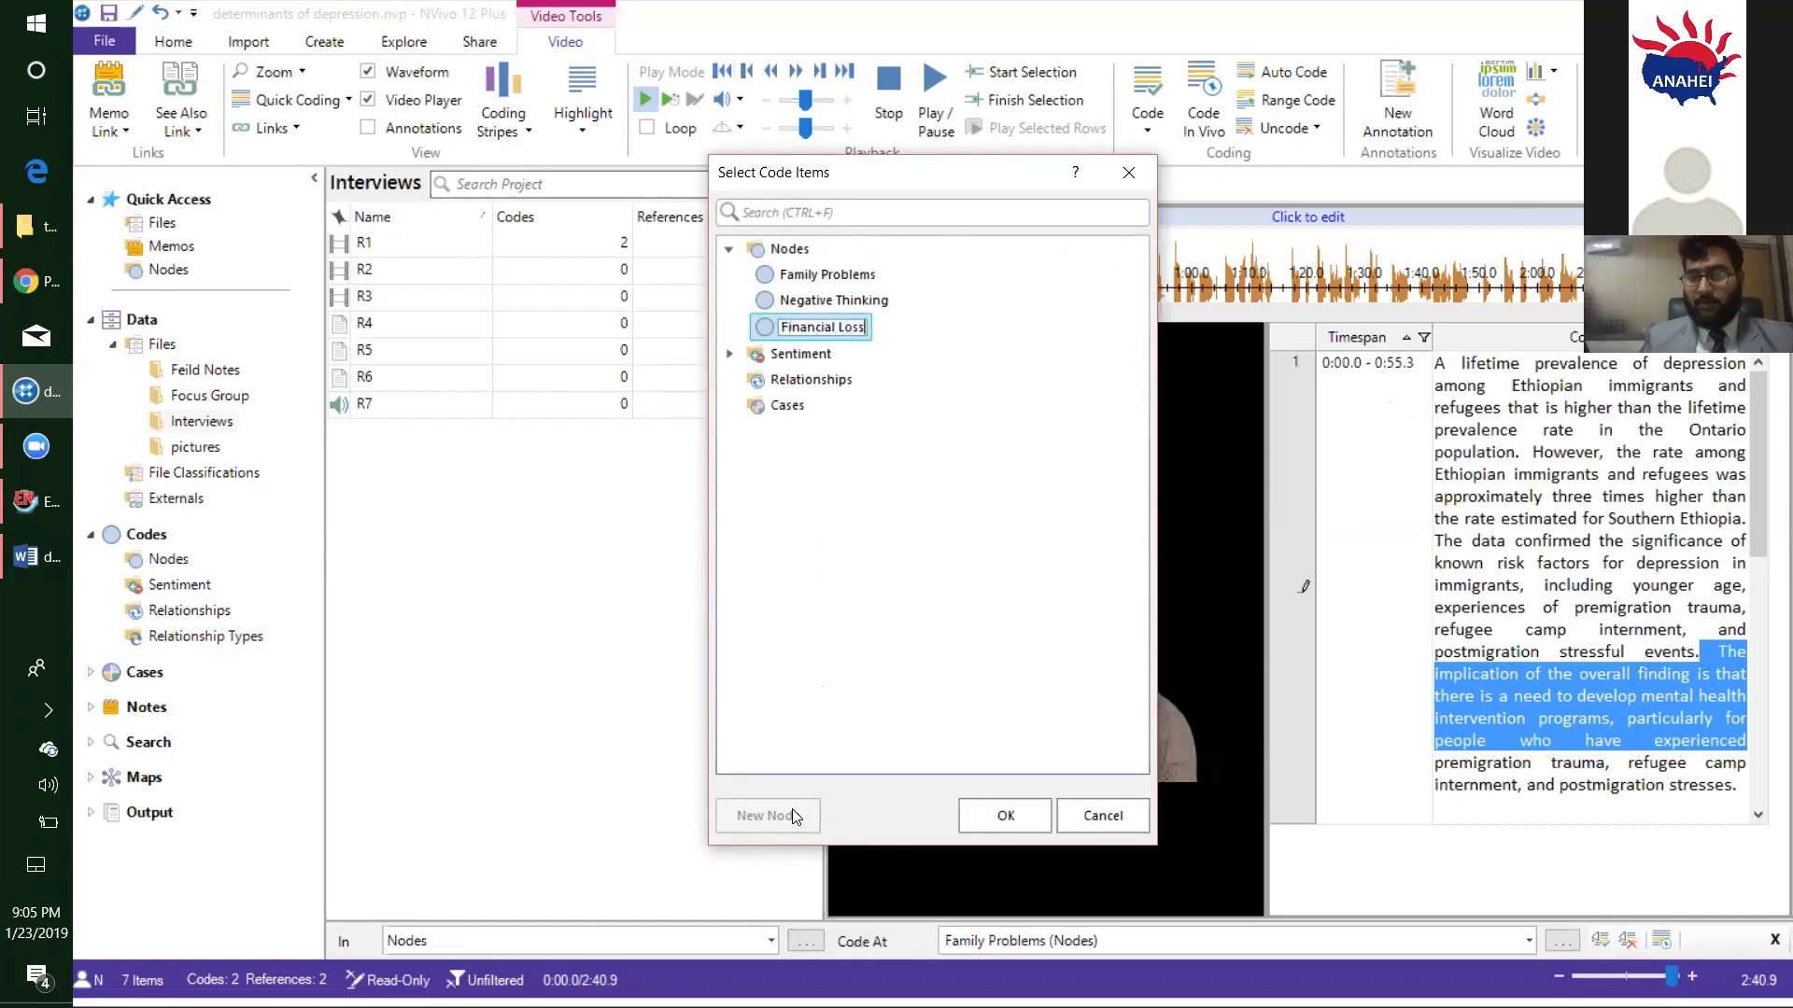
click(1002, 816)
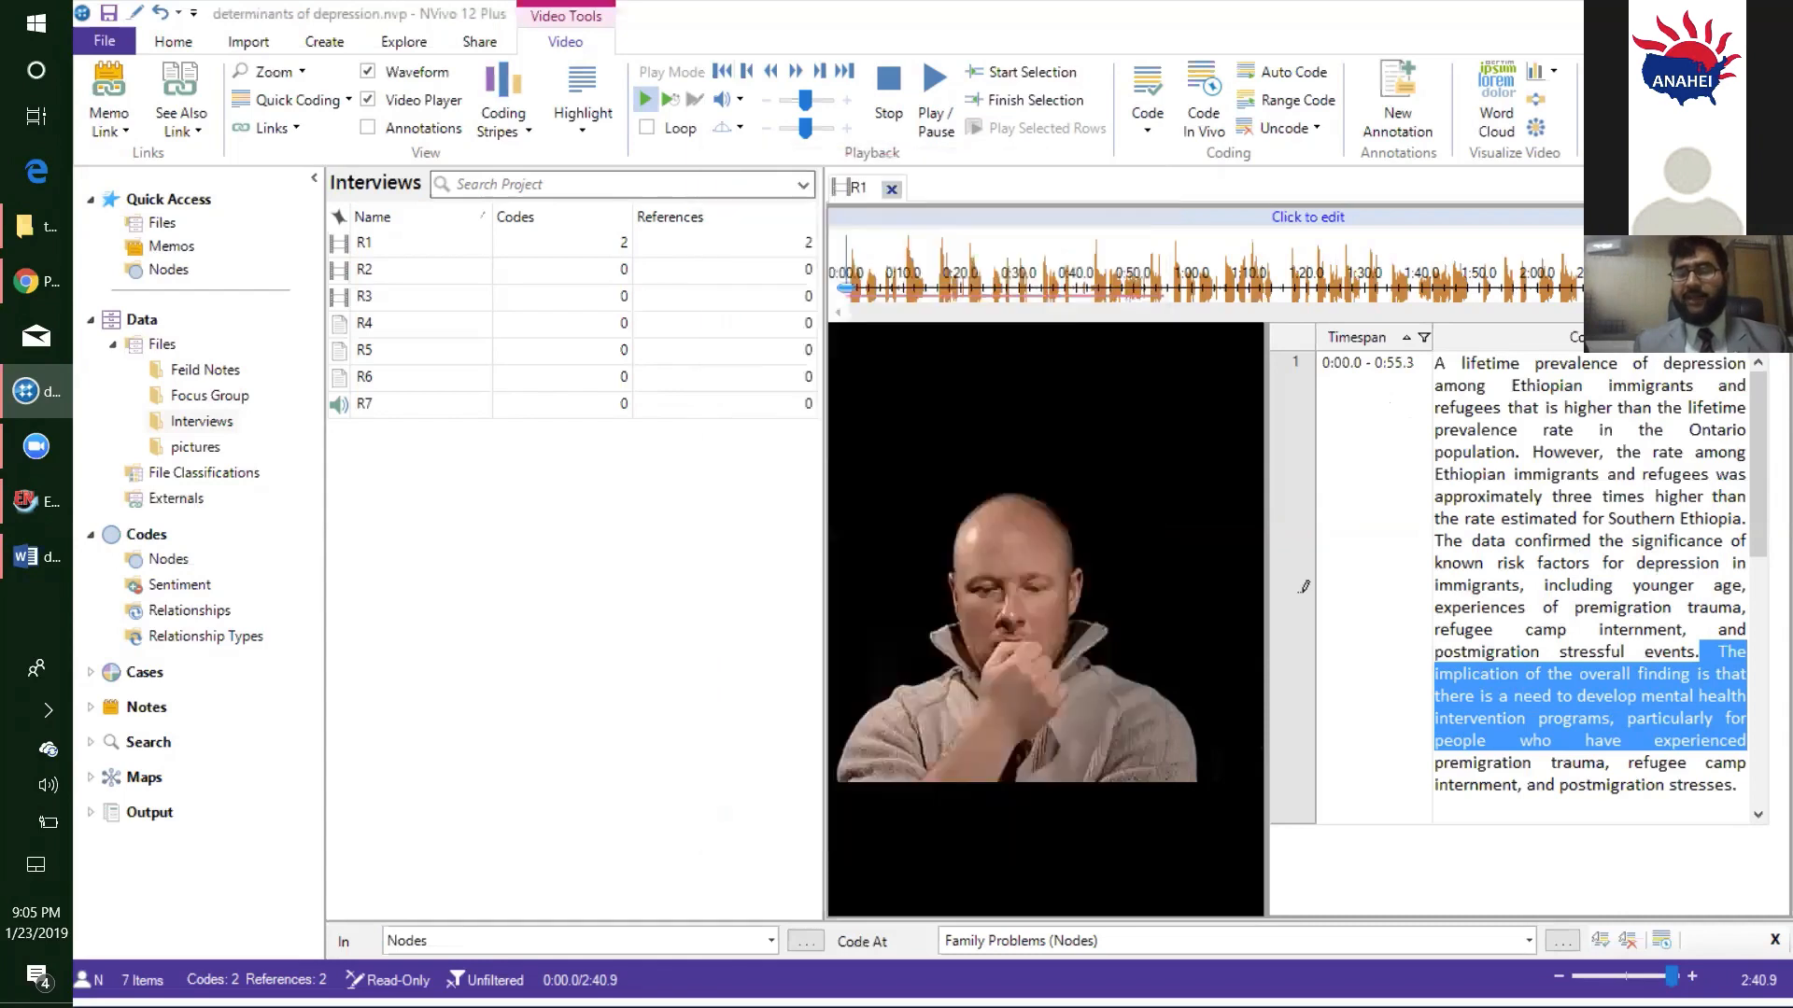
- Select the R1 transcript text from "Major depression" through "severely disrupt" and accept the reminder to save the project
scroll(1768, 595, down, 5)
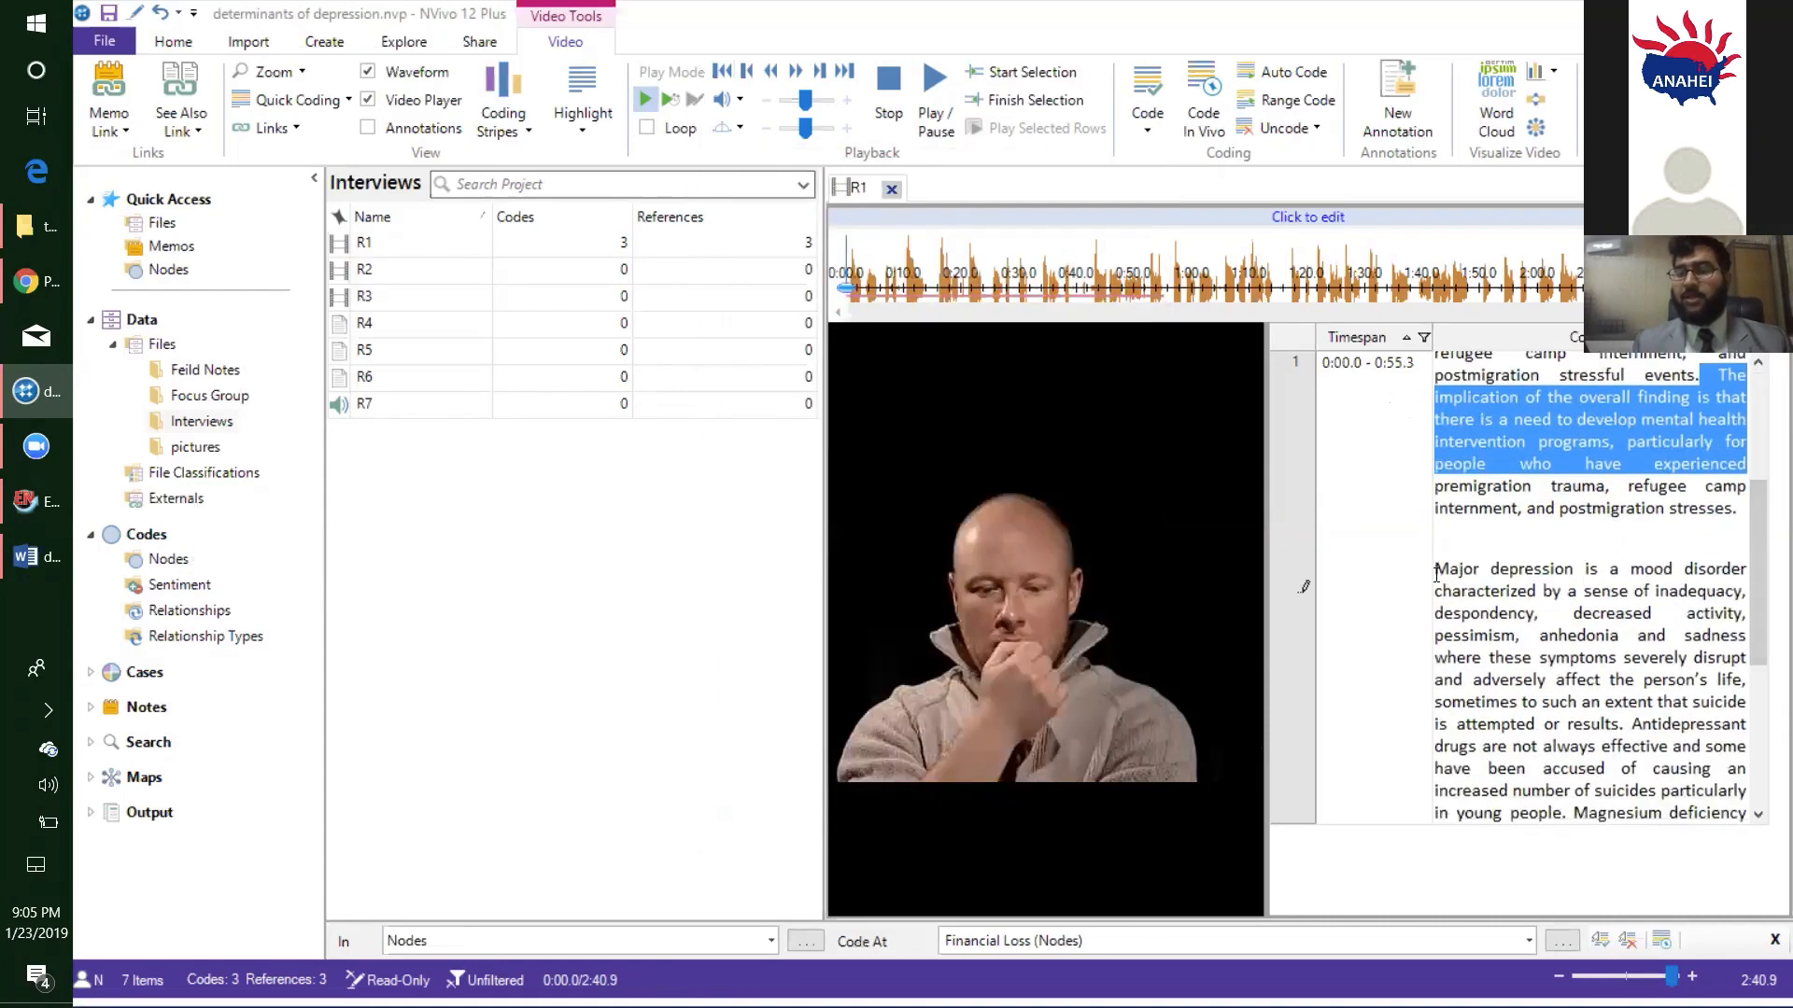
drag(1436, 573, 1751, 663)
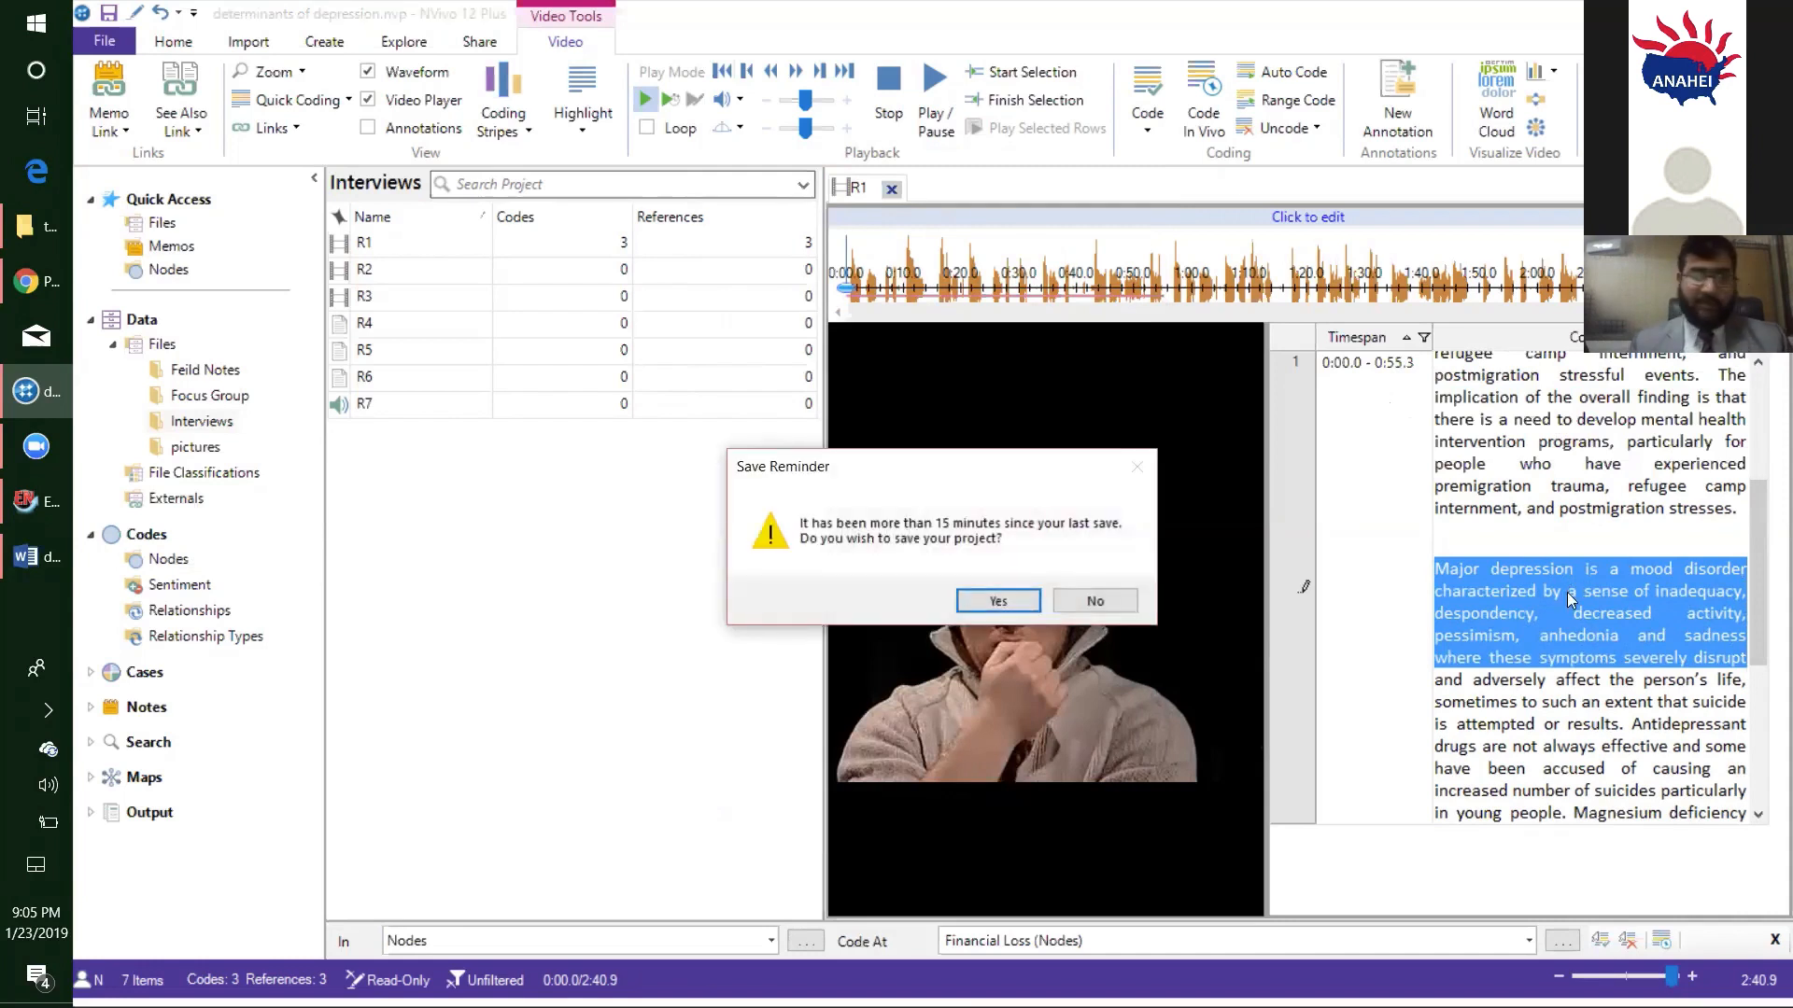
click(1017, 607)
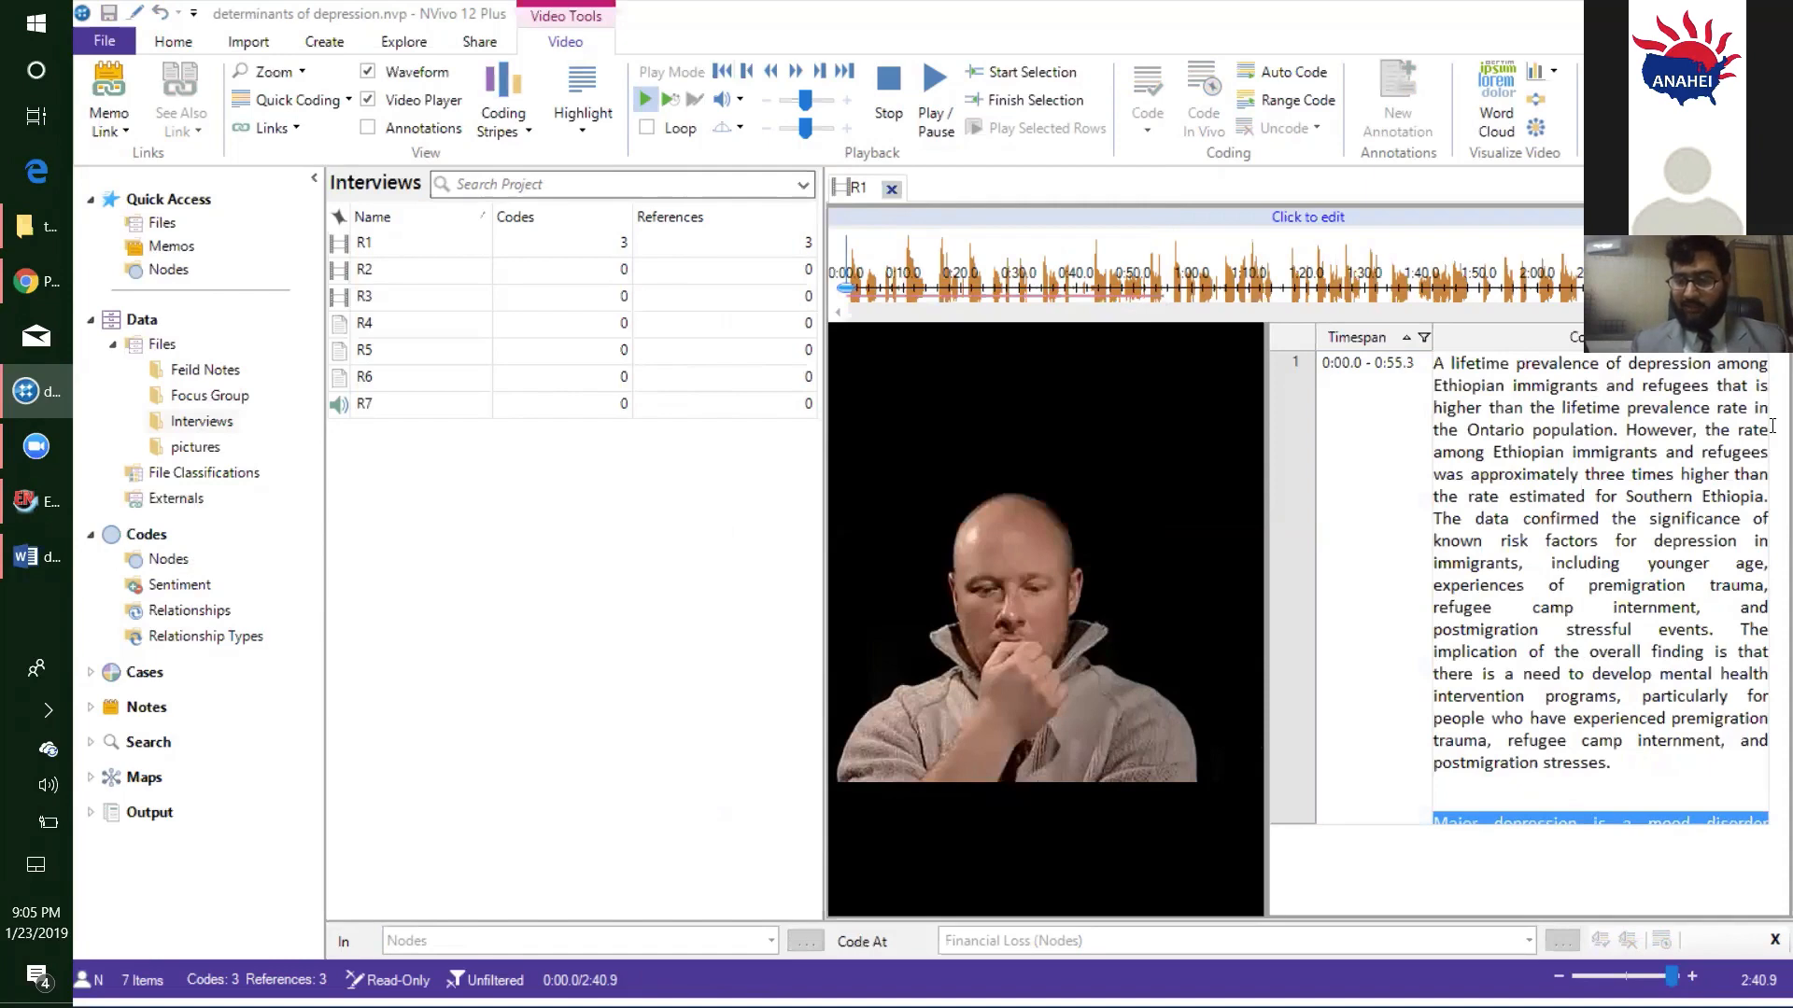
- Try to reselect the "Major depression" passage in the R1 transcript and close interview R1
scroll(1526, 691, down, 4)
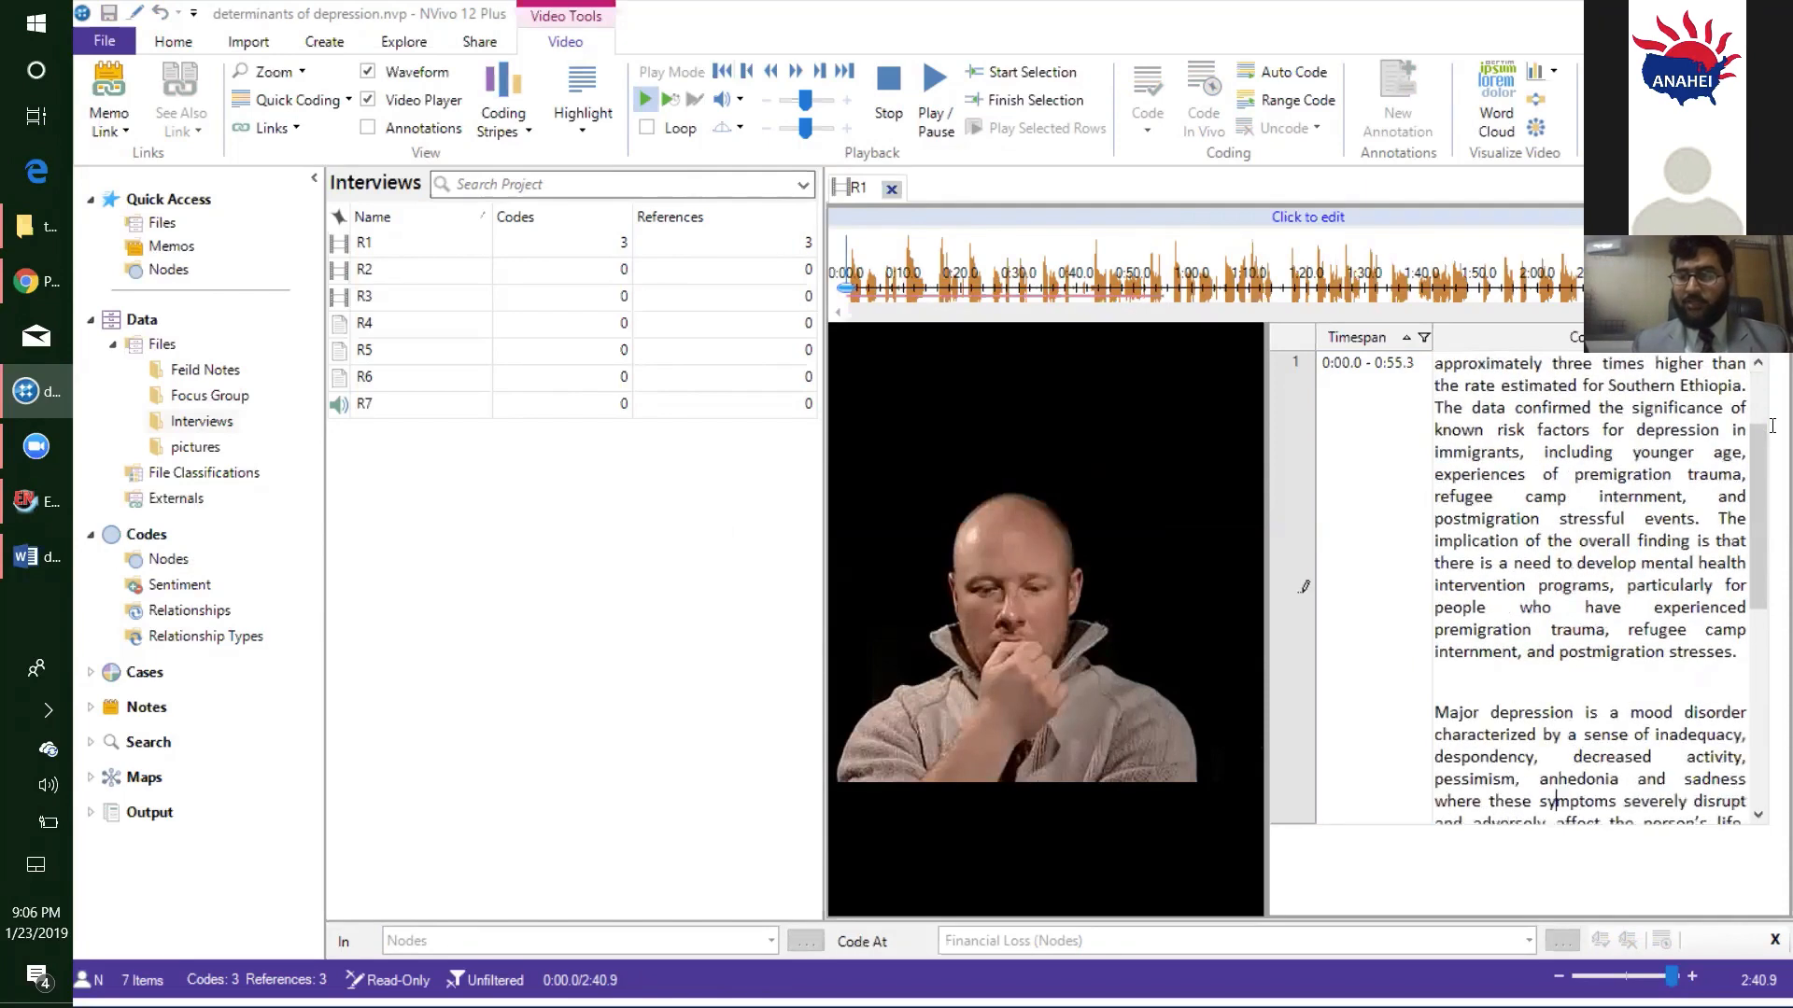
scroll(1526, 691, down, 1)
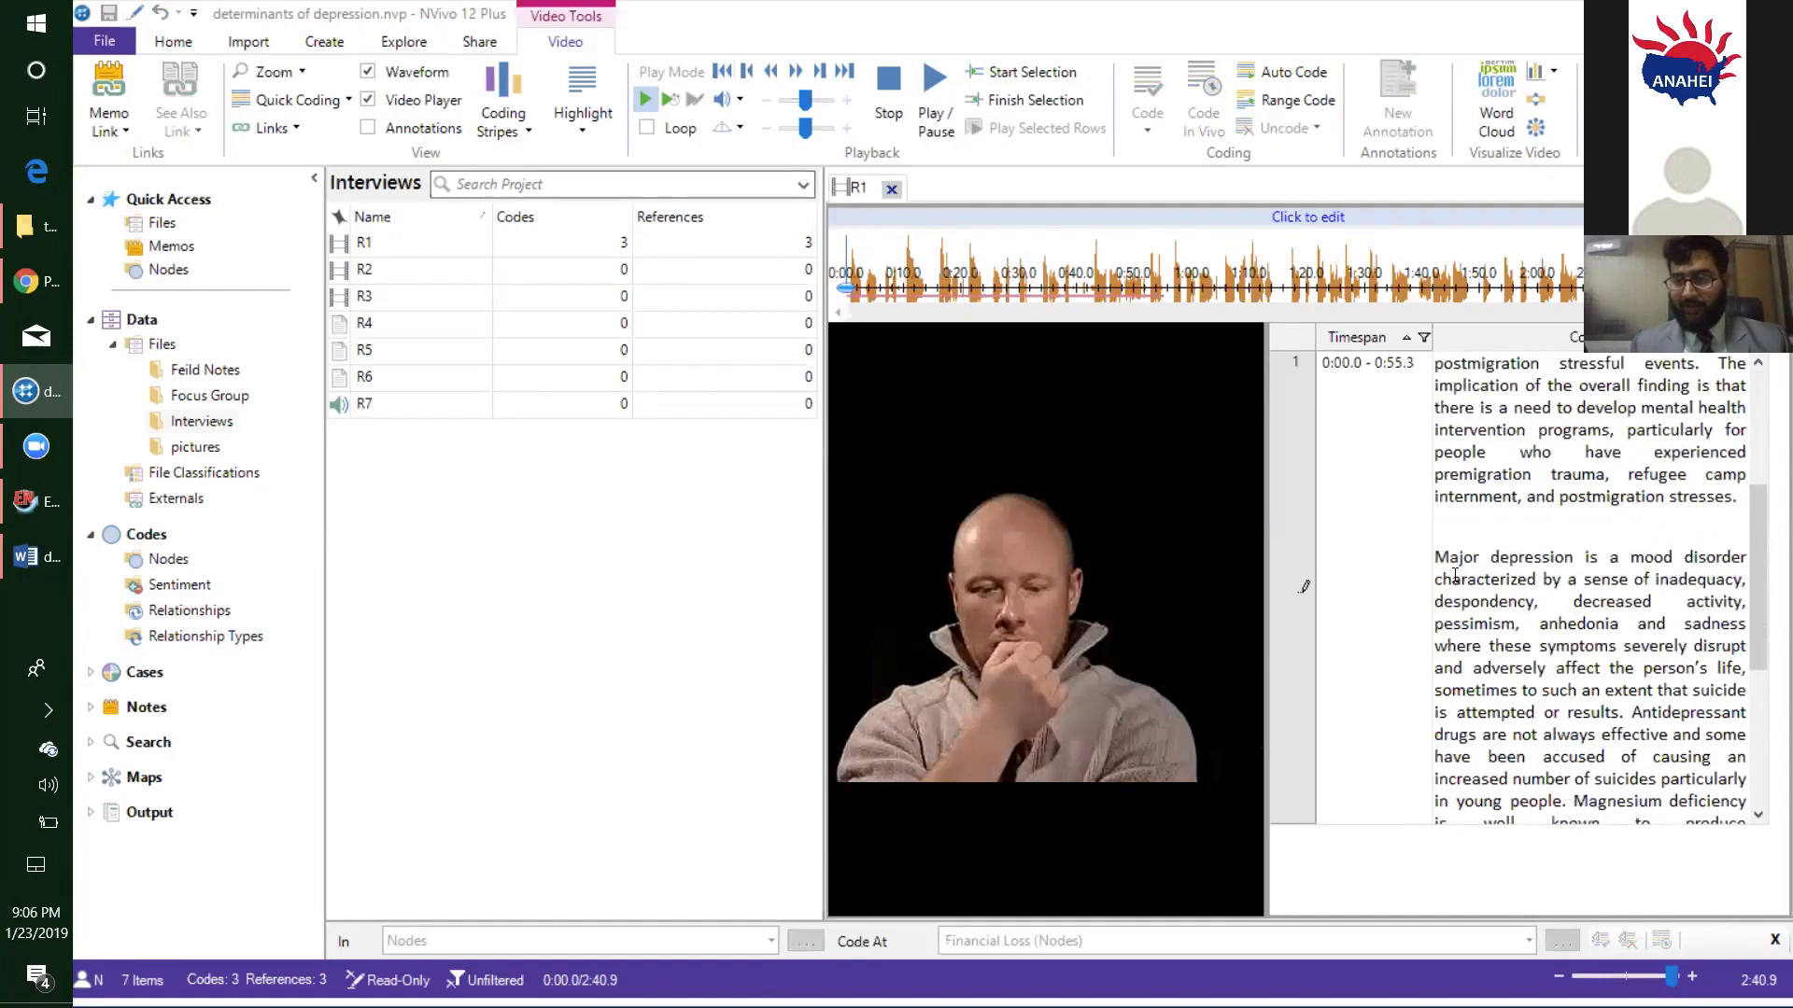
mouse_move(1435, 557)
mouse_down()
mouse_move(1717, 665)
mouse_move(1763, 664)
mouse_up()
click(1633, 637)
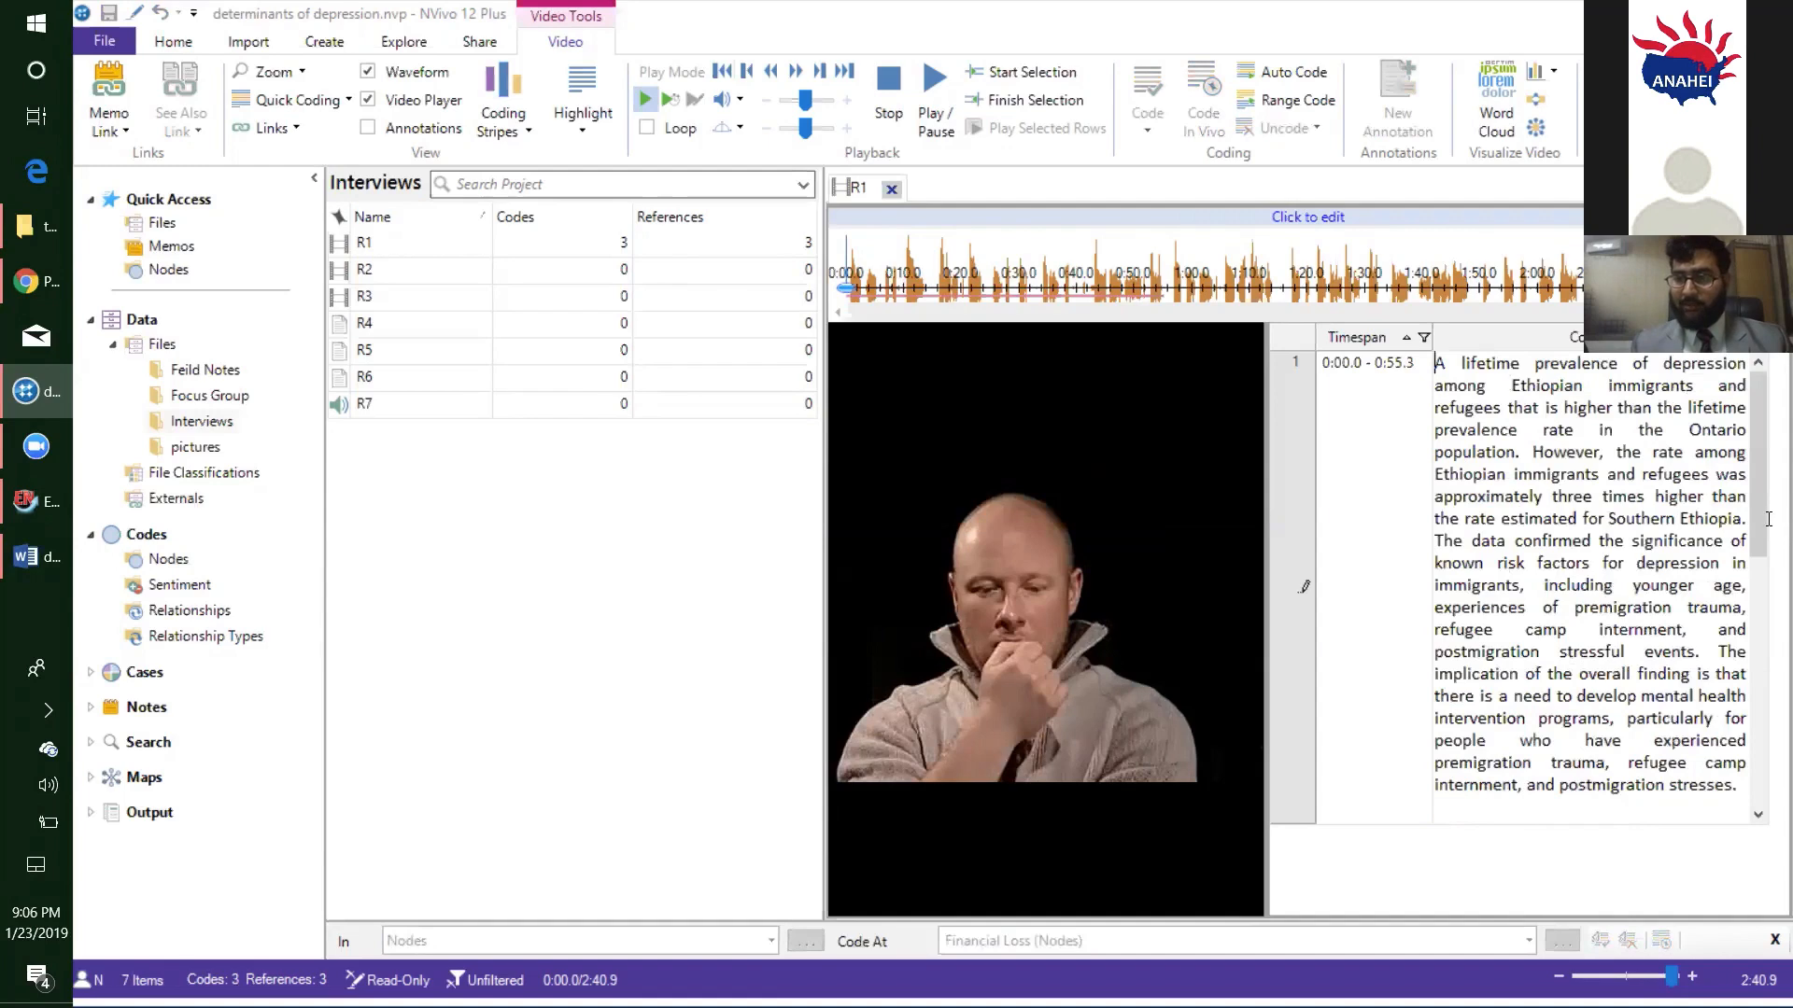
click(1690, 563)
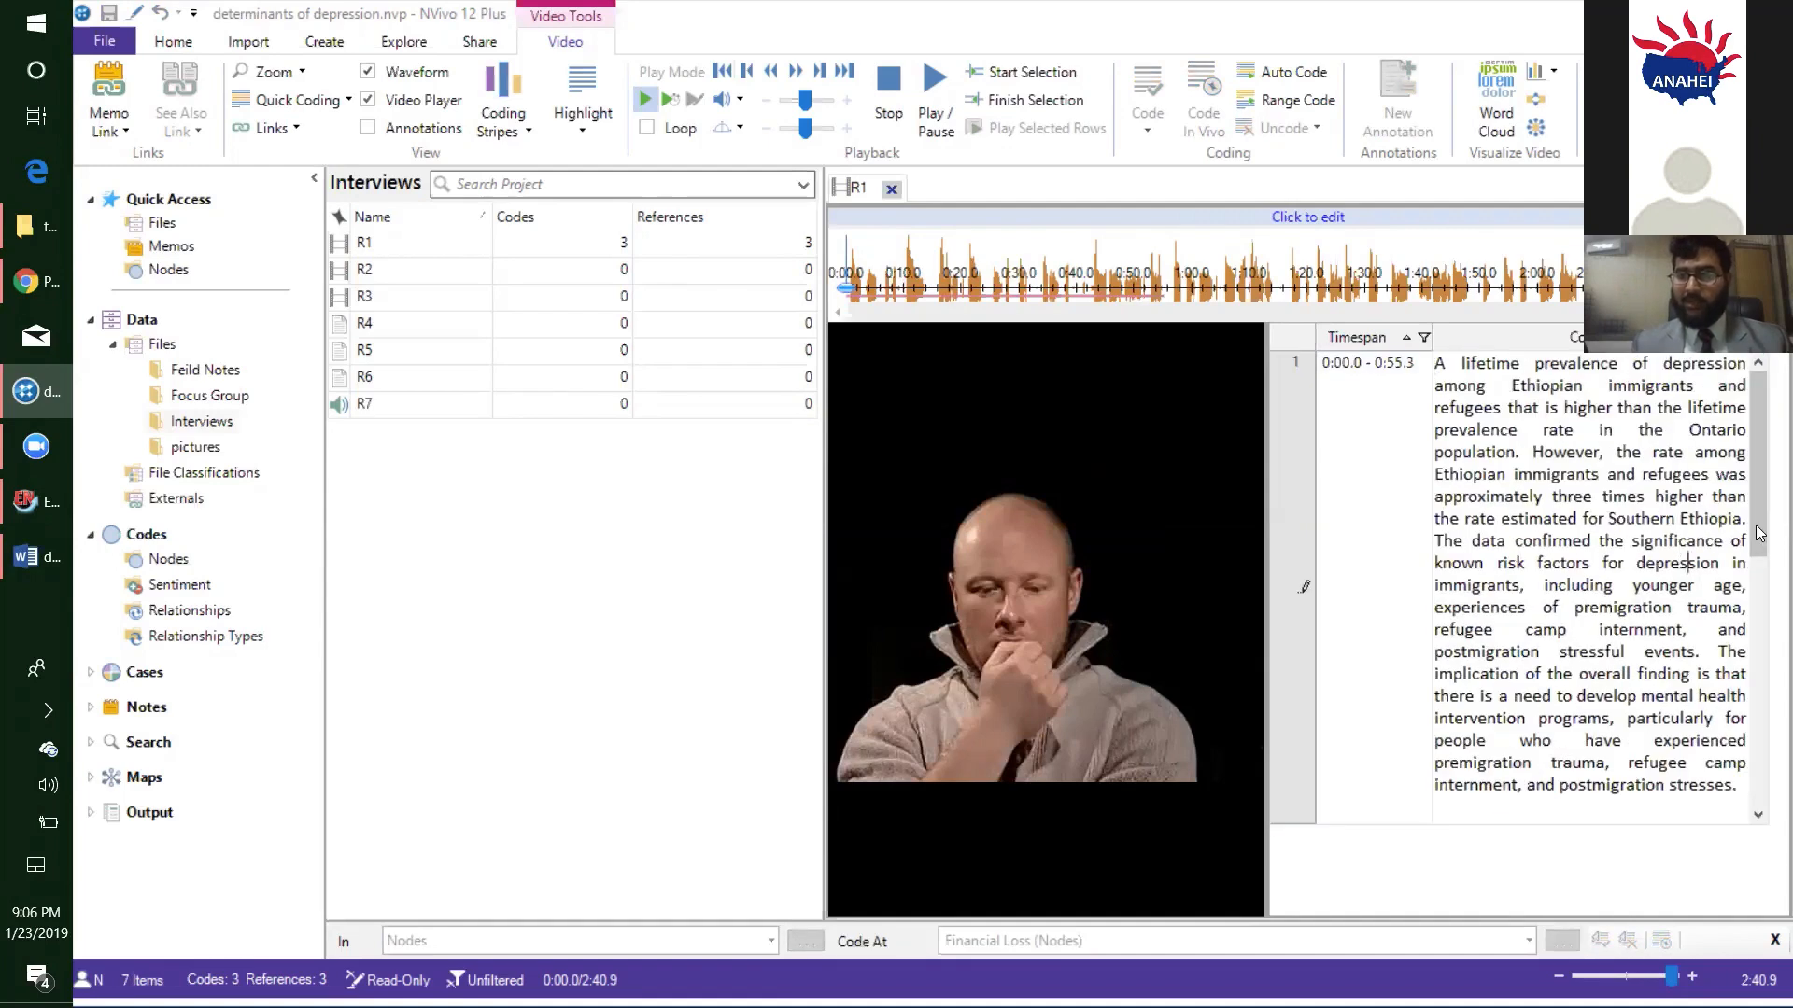
click(887, 187)
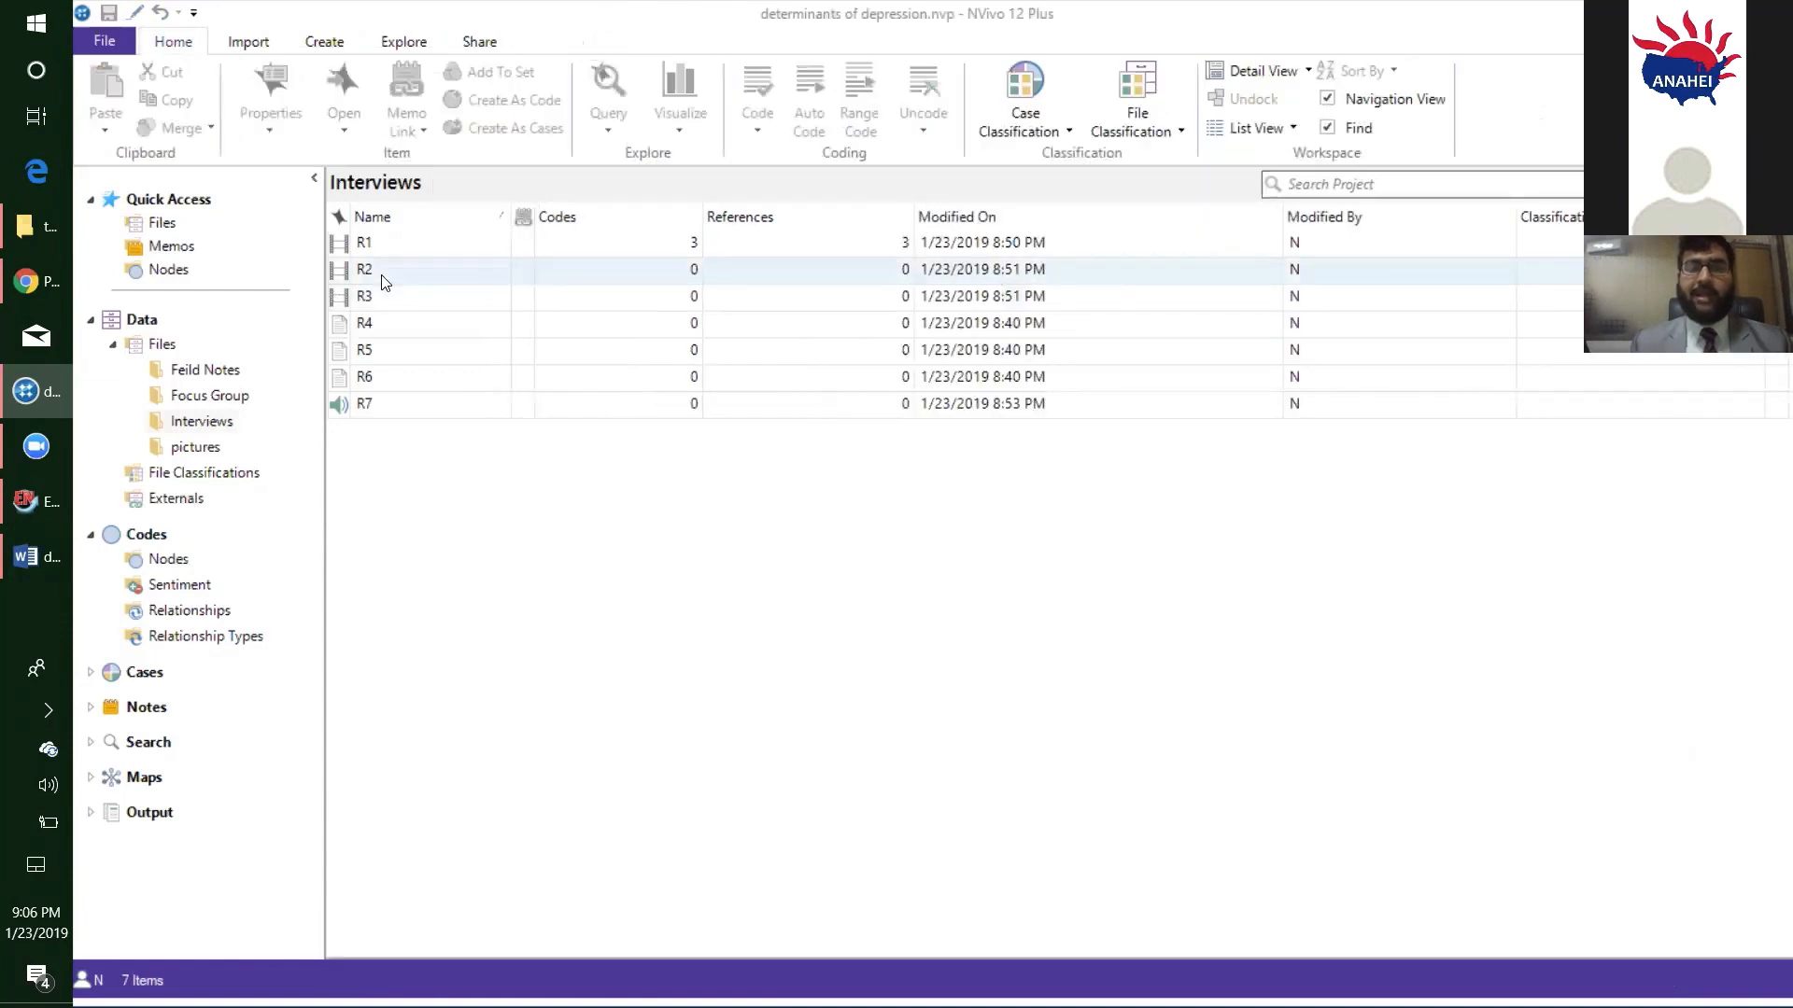
- Open interview R2 and code its transcript passage from "Magnesium treatment" through "dietary deficiencies of magnesium." at a new node named "Peer Pressure"
click(381, 273)
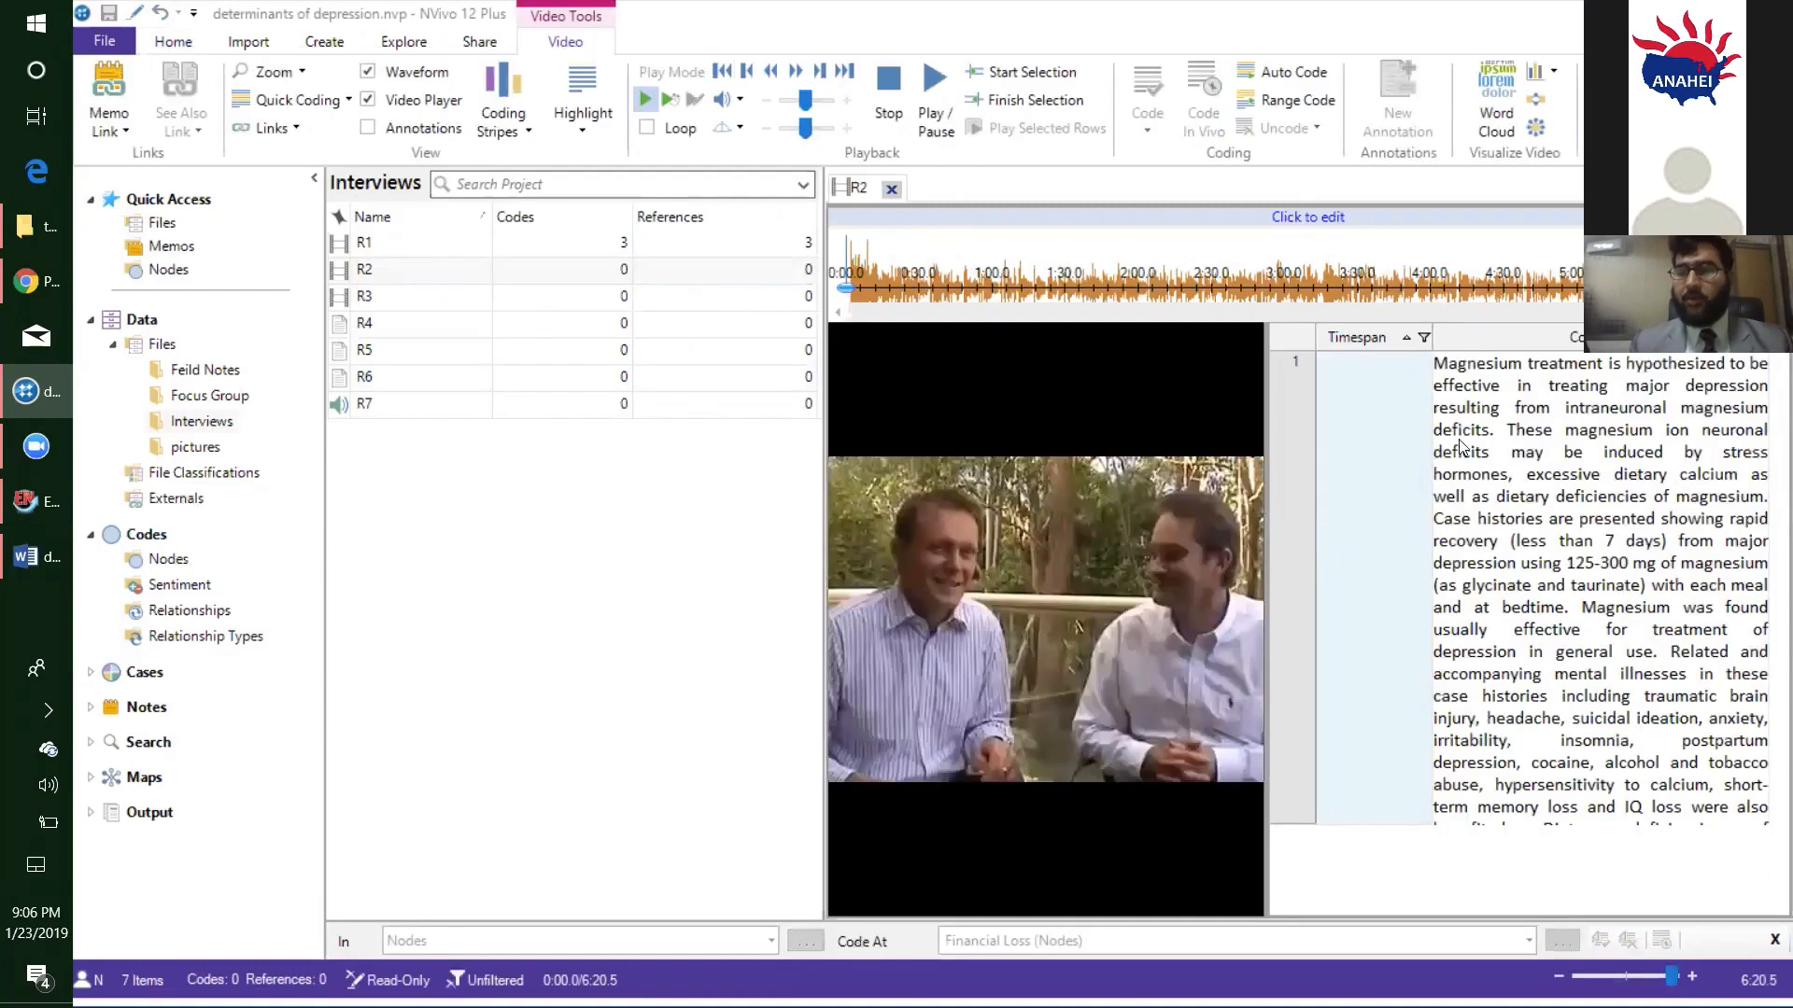
click(1510, 453)
drag(1510, 453, 1752, 518)
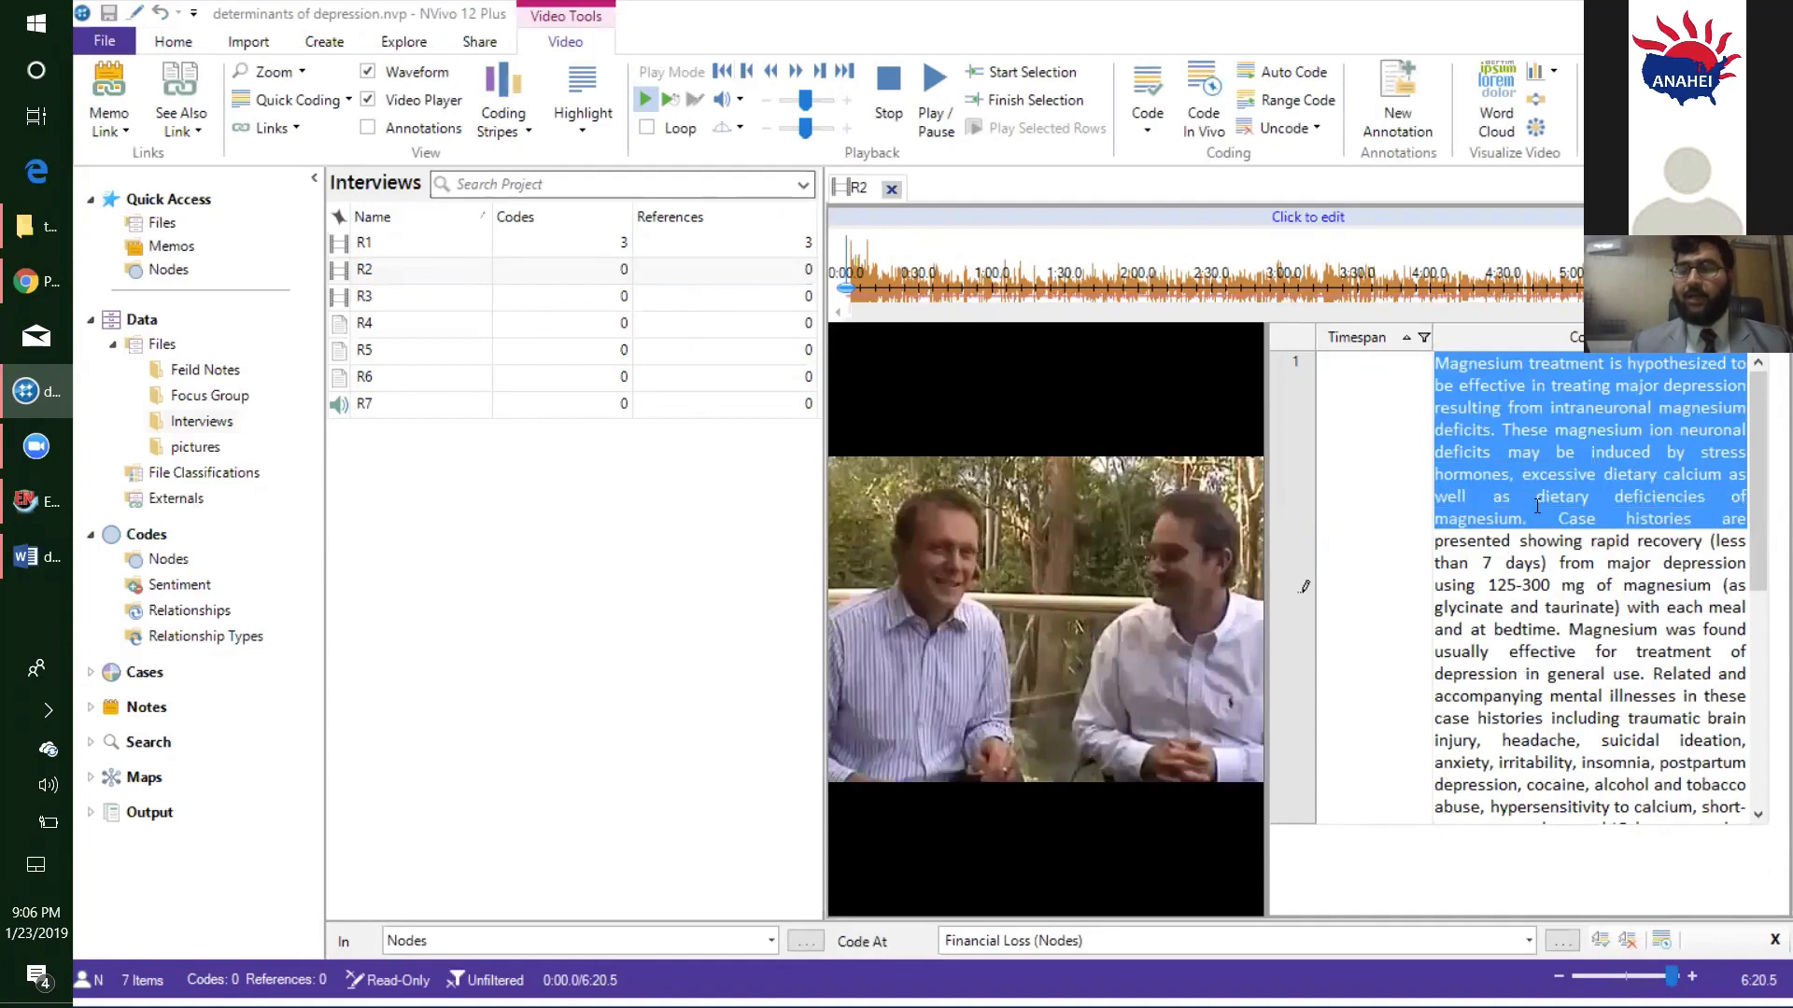
drag(1537, 506, 1535, 506)
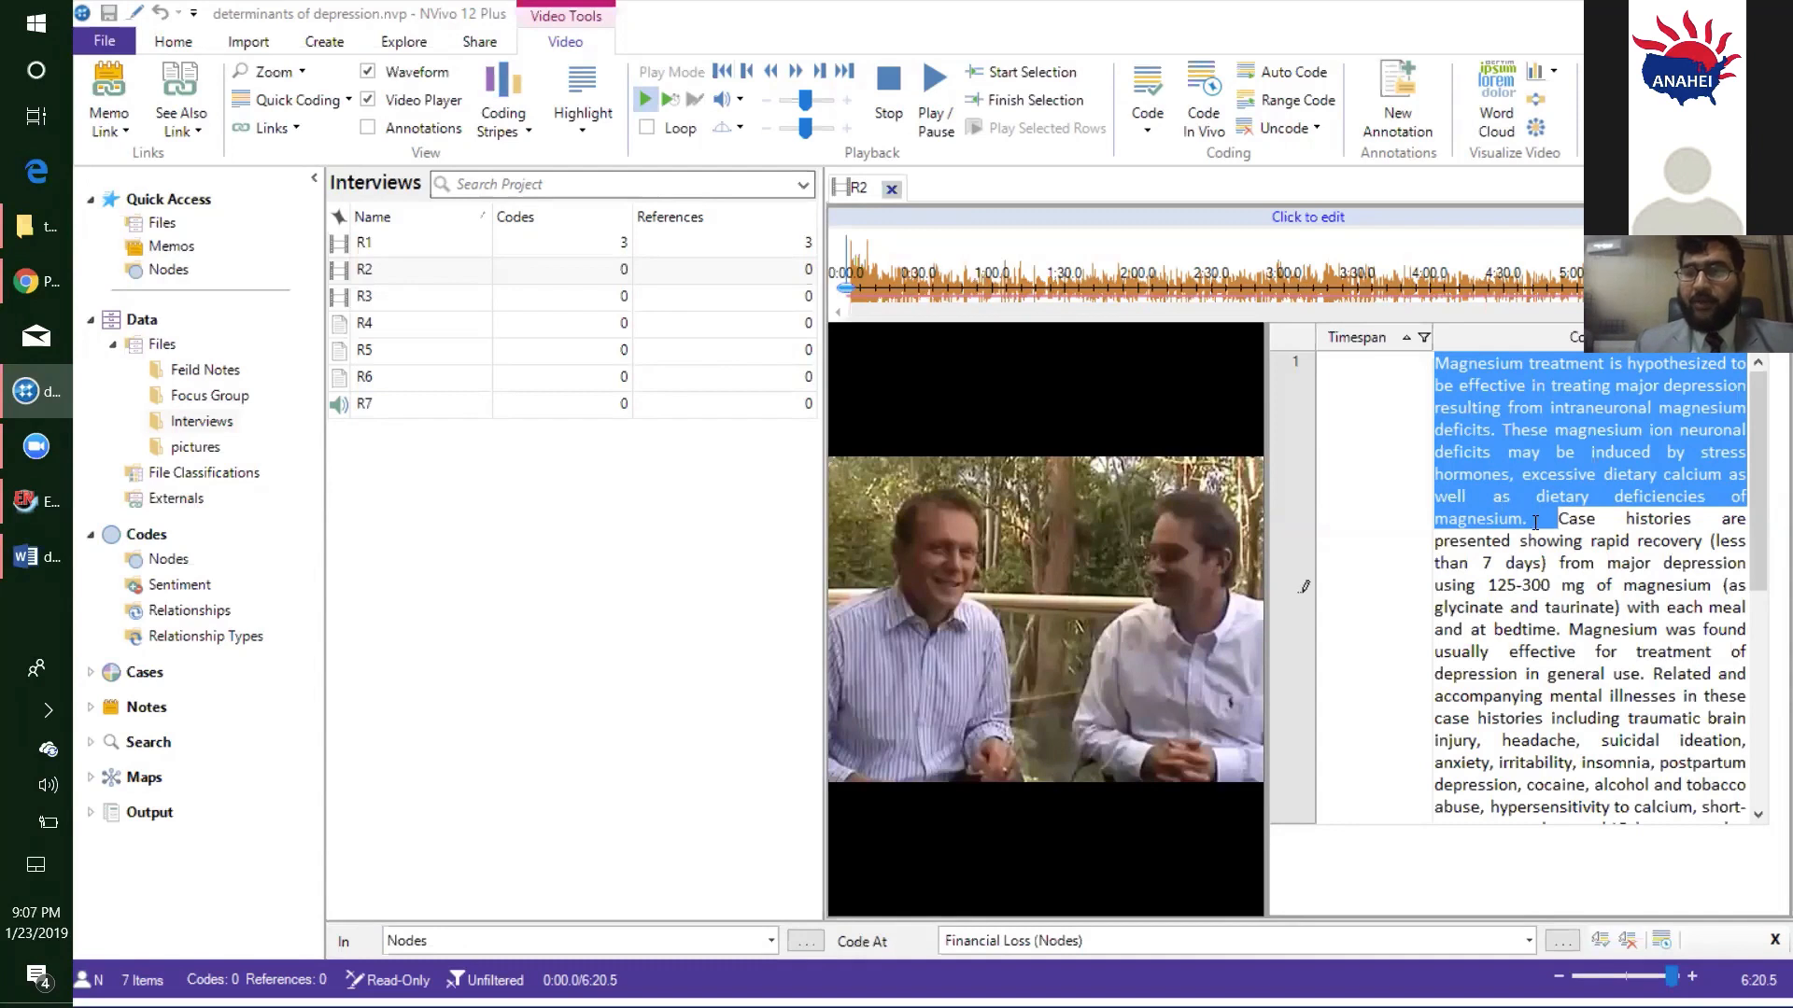
right_click(1512, 415)
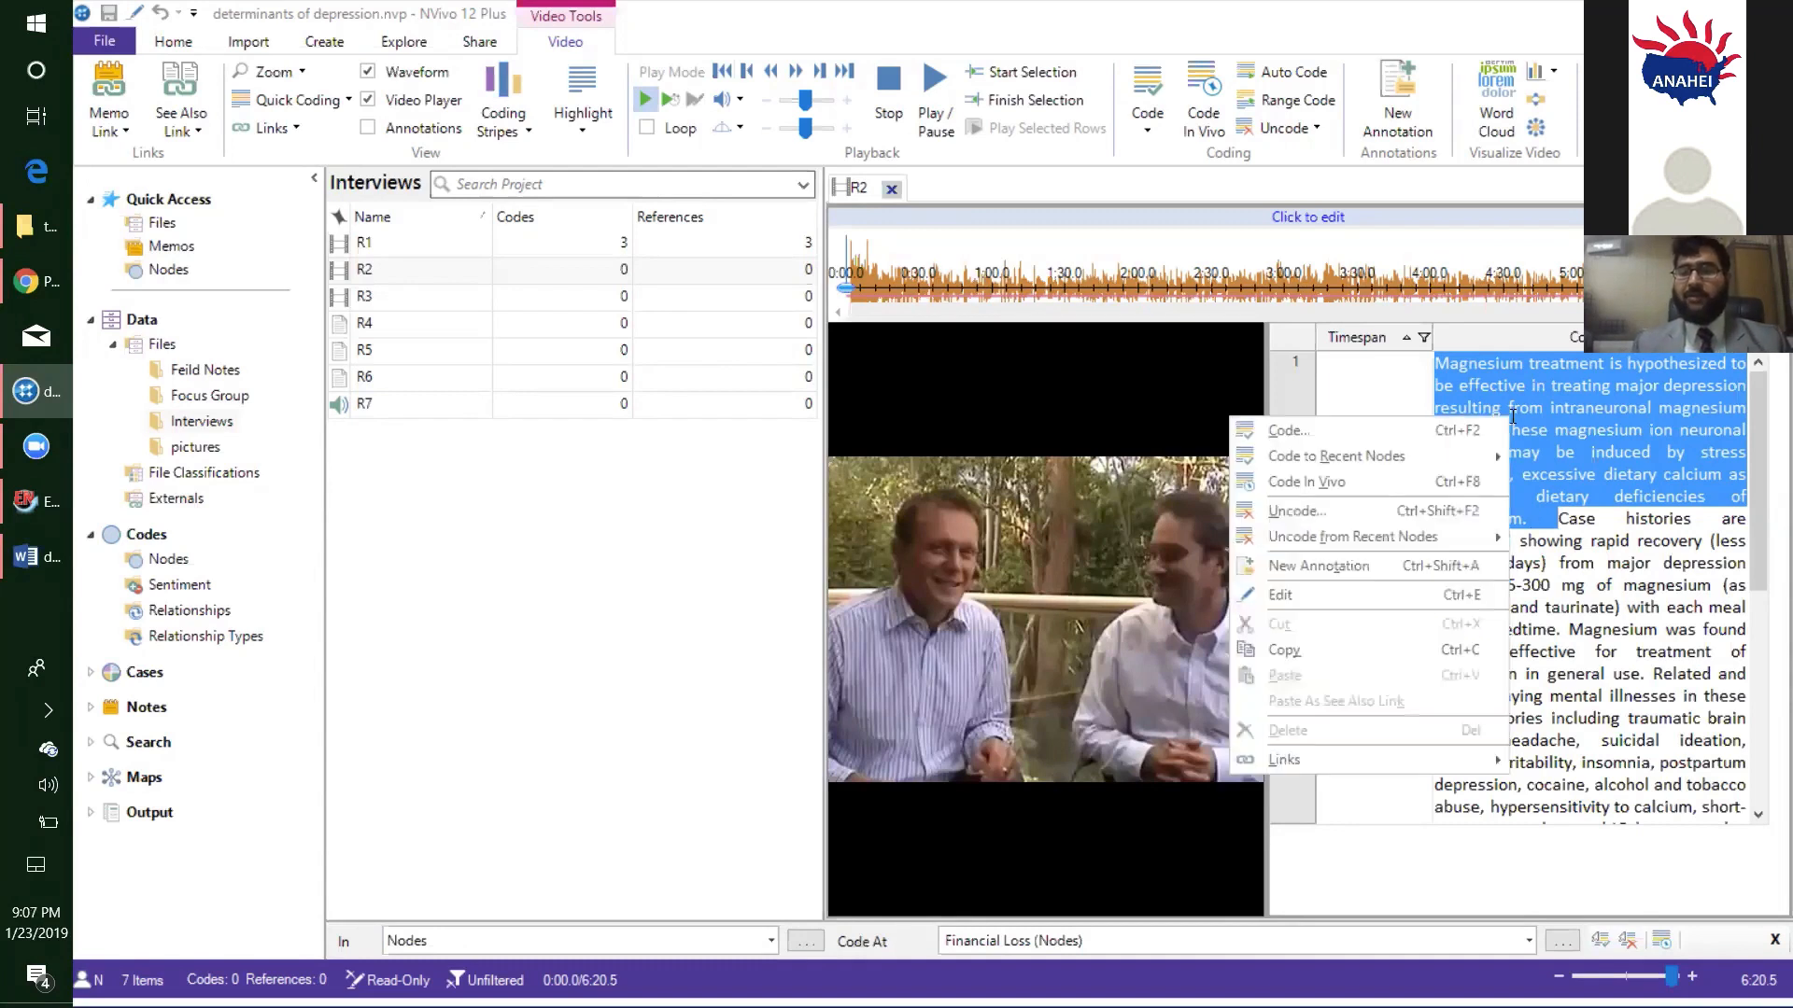
click(1450, 429)
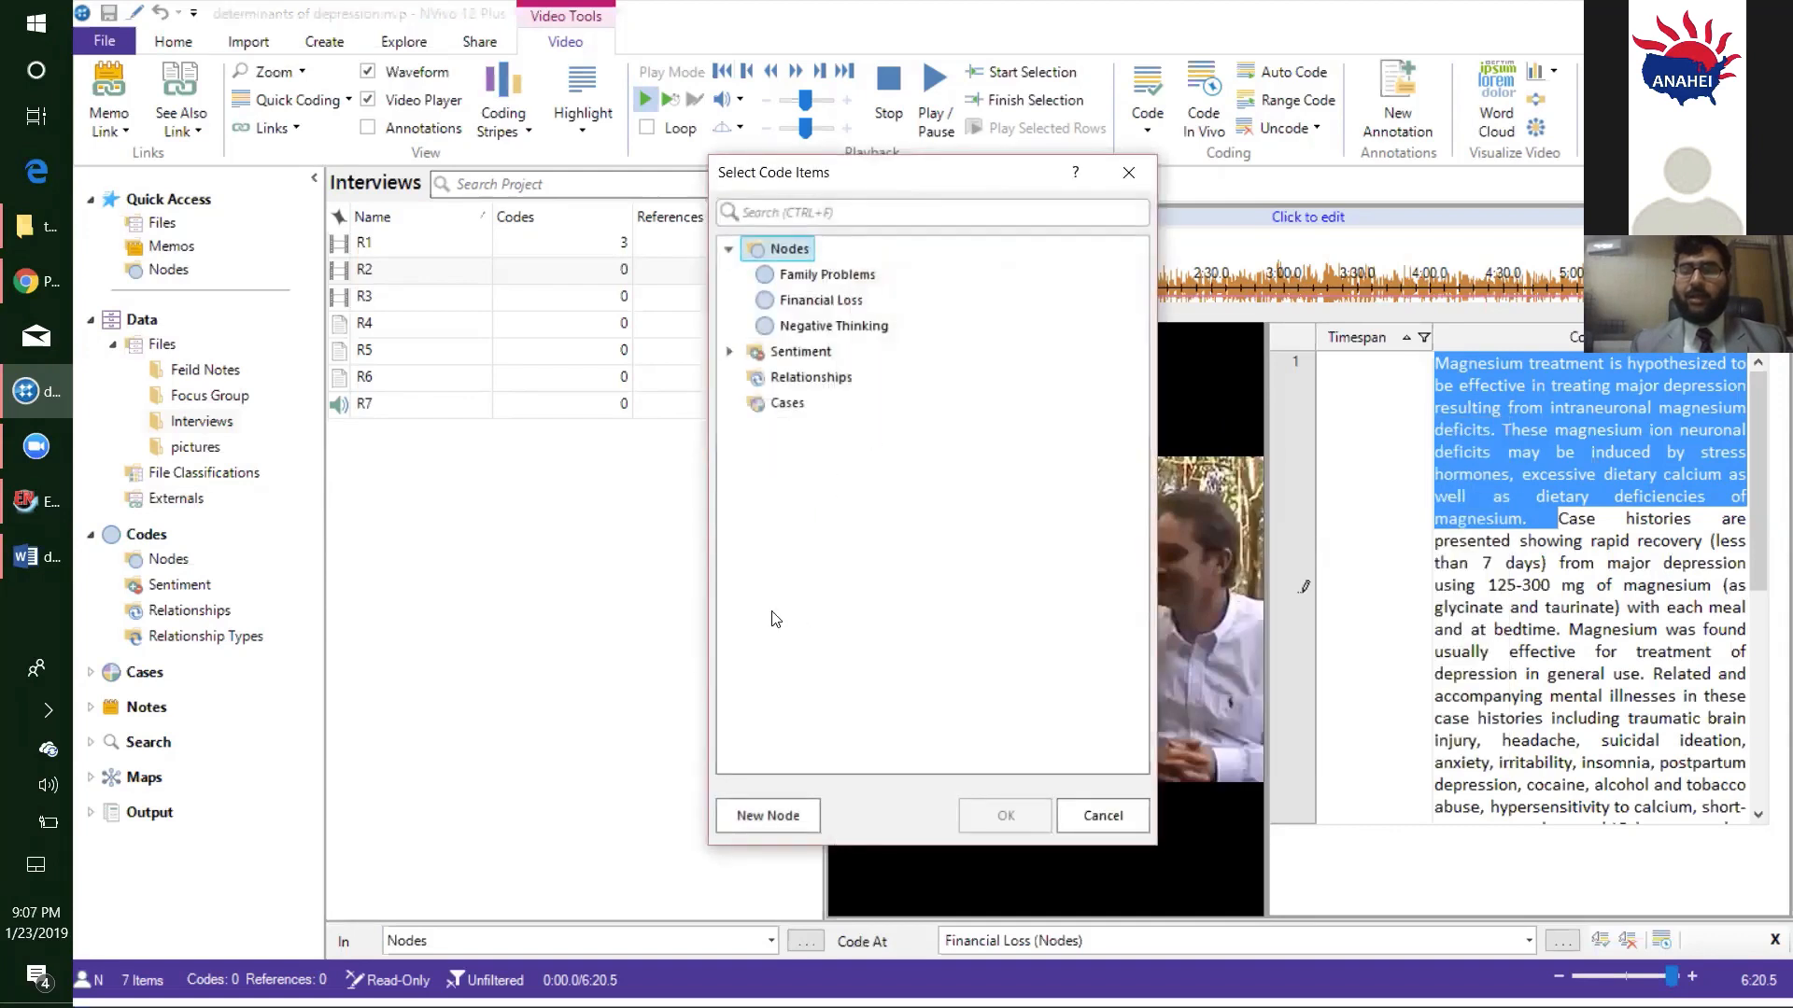
click(763, 814)
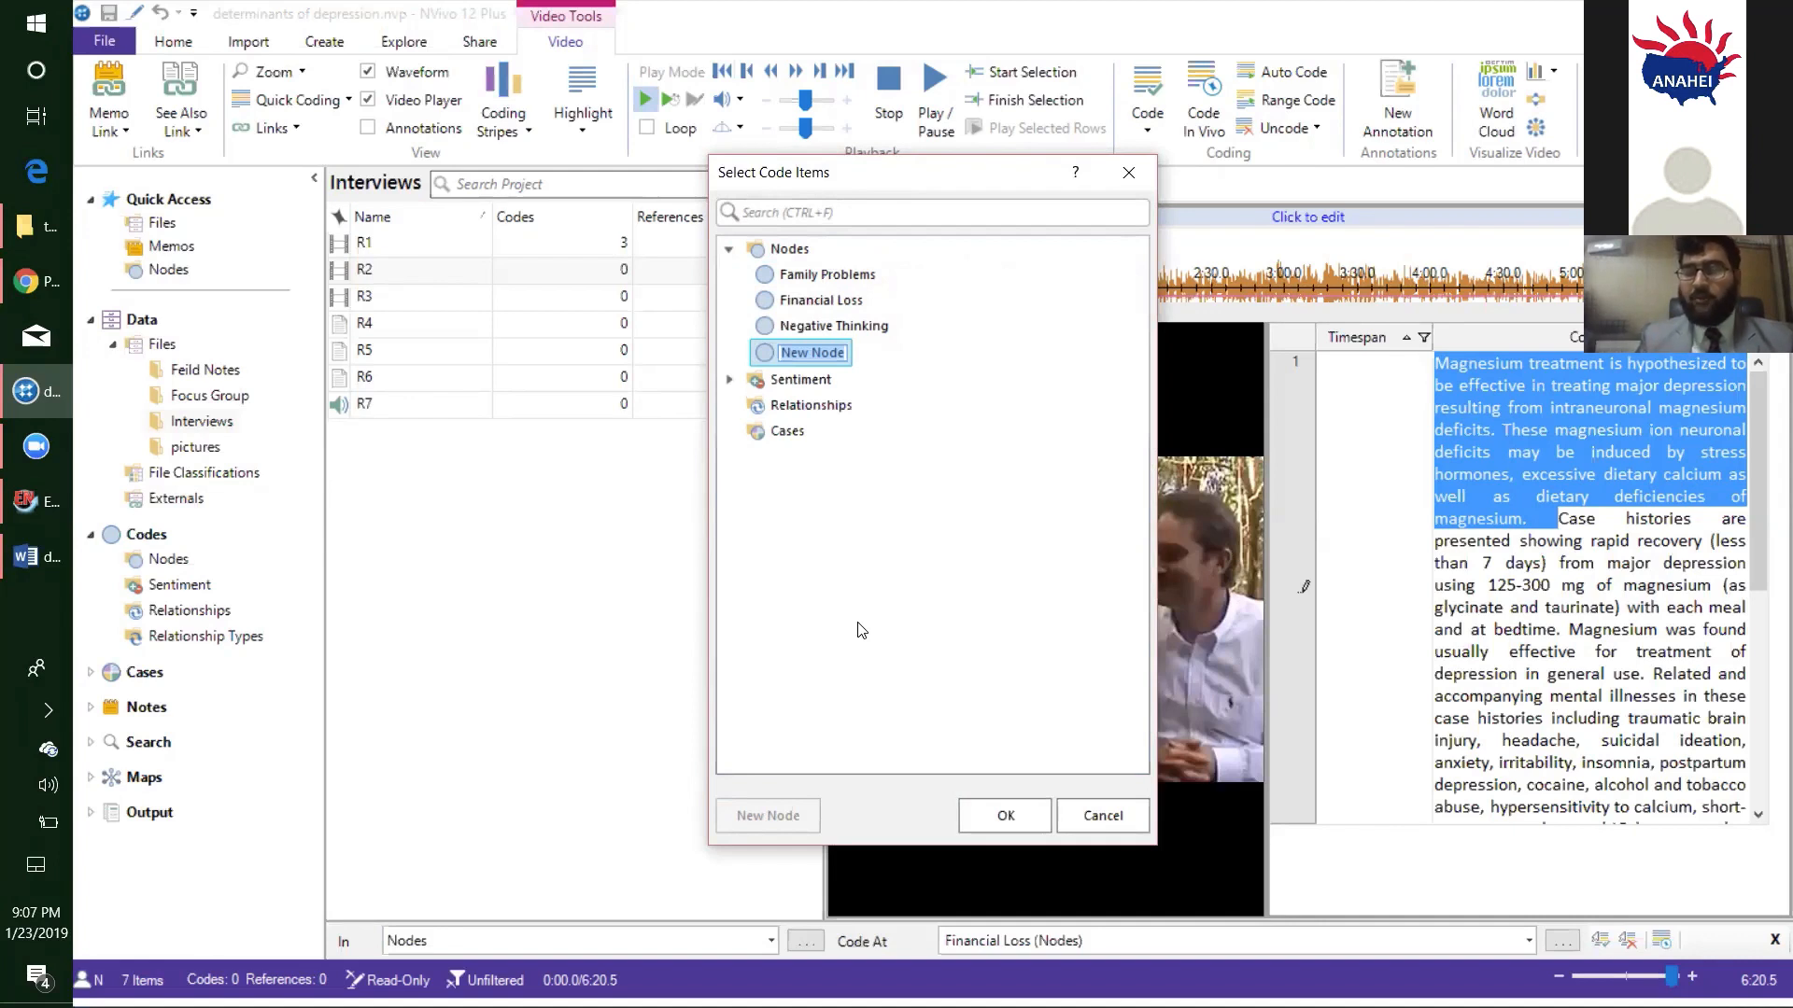
text(Peer)
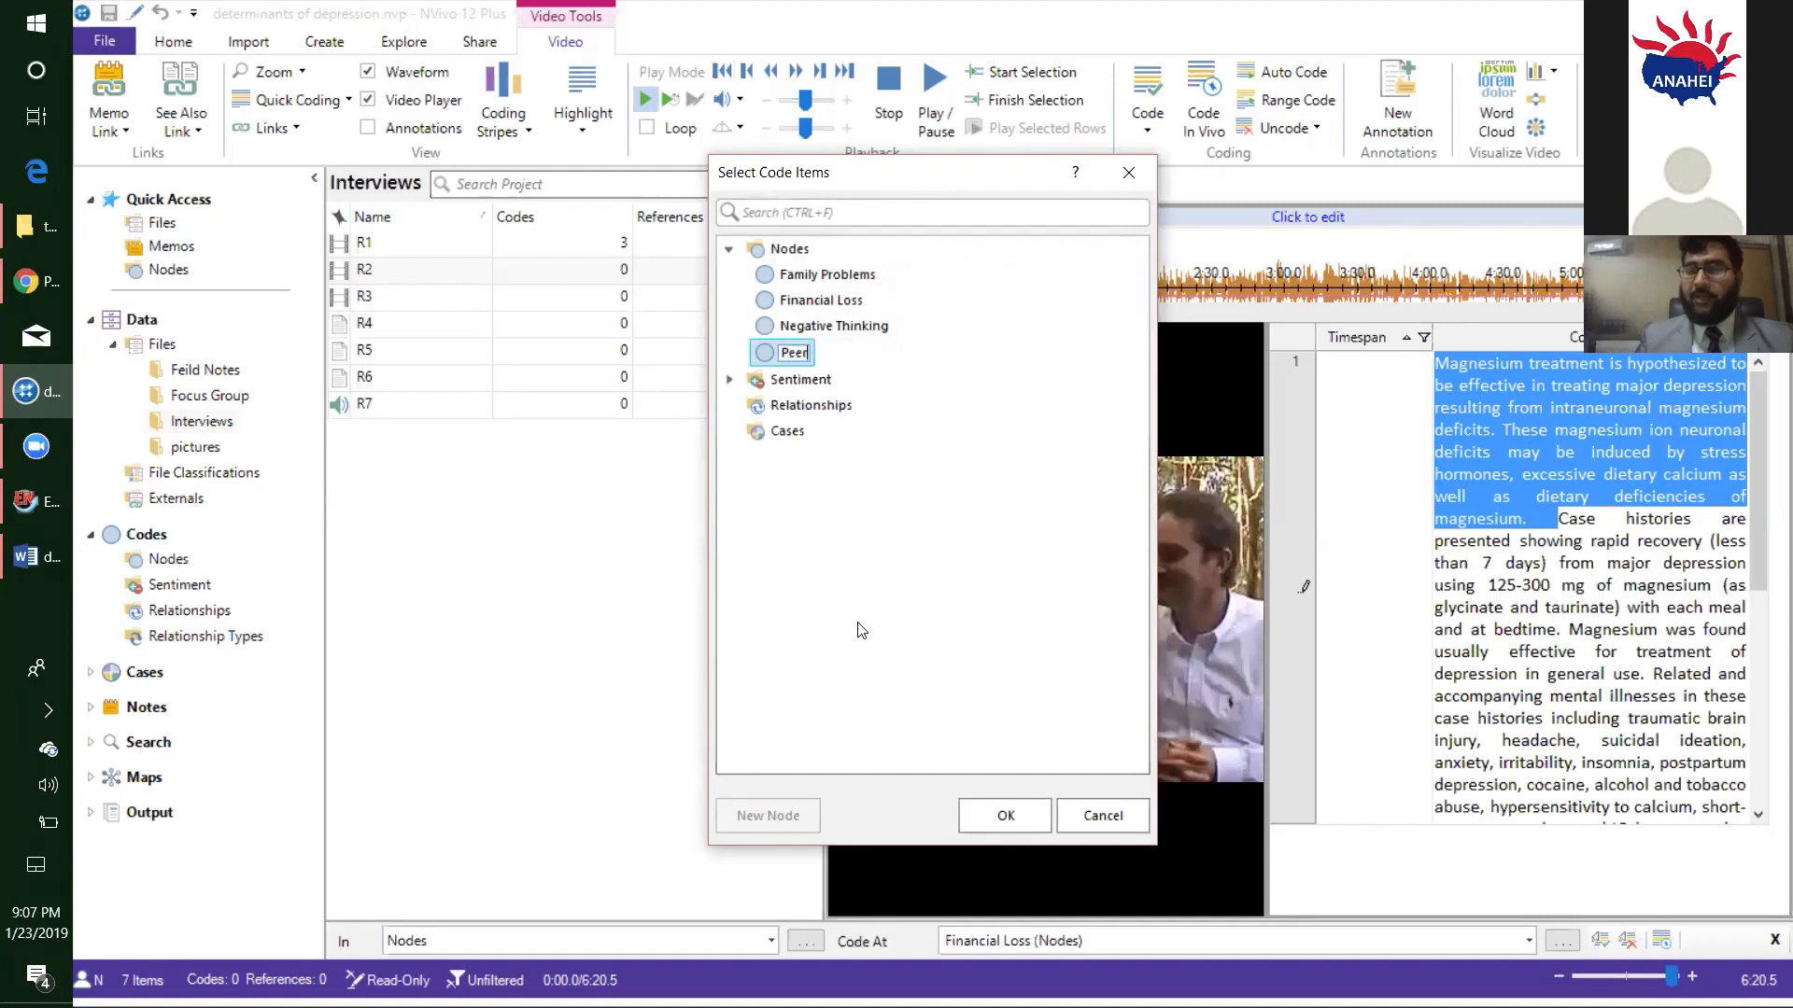
text( Pressure)
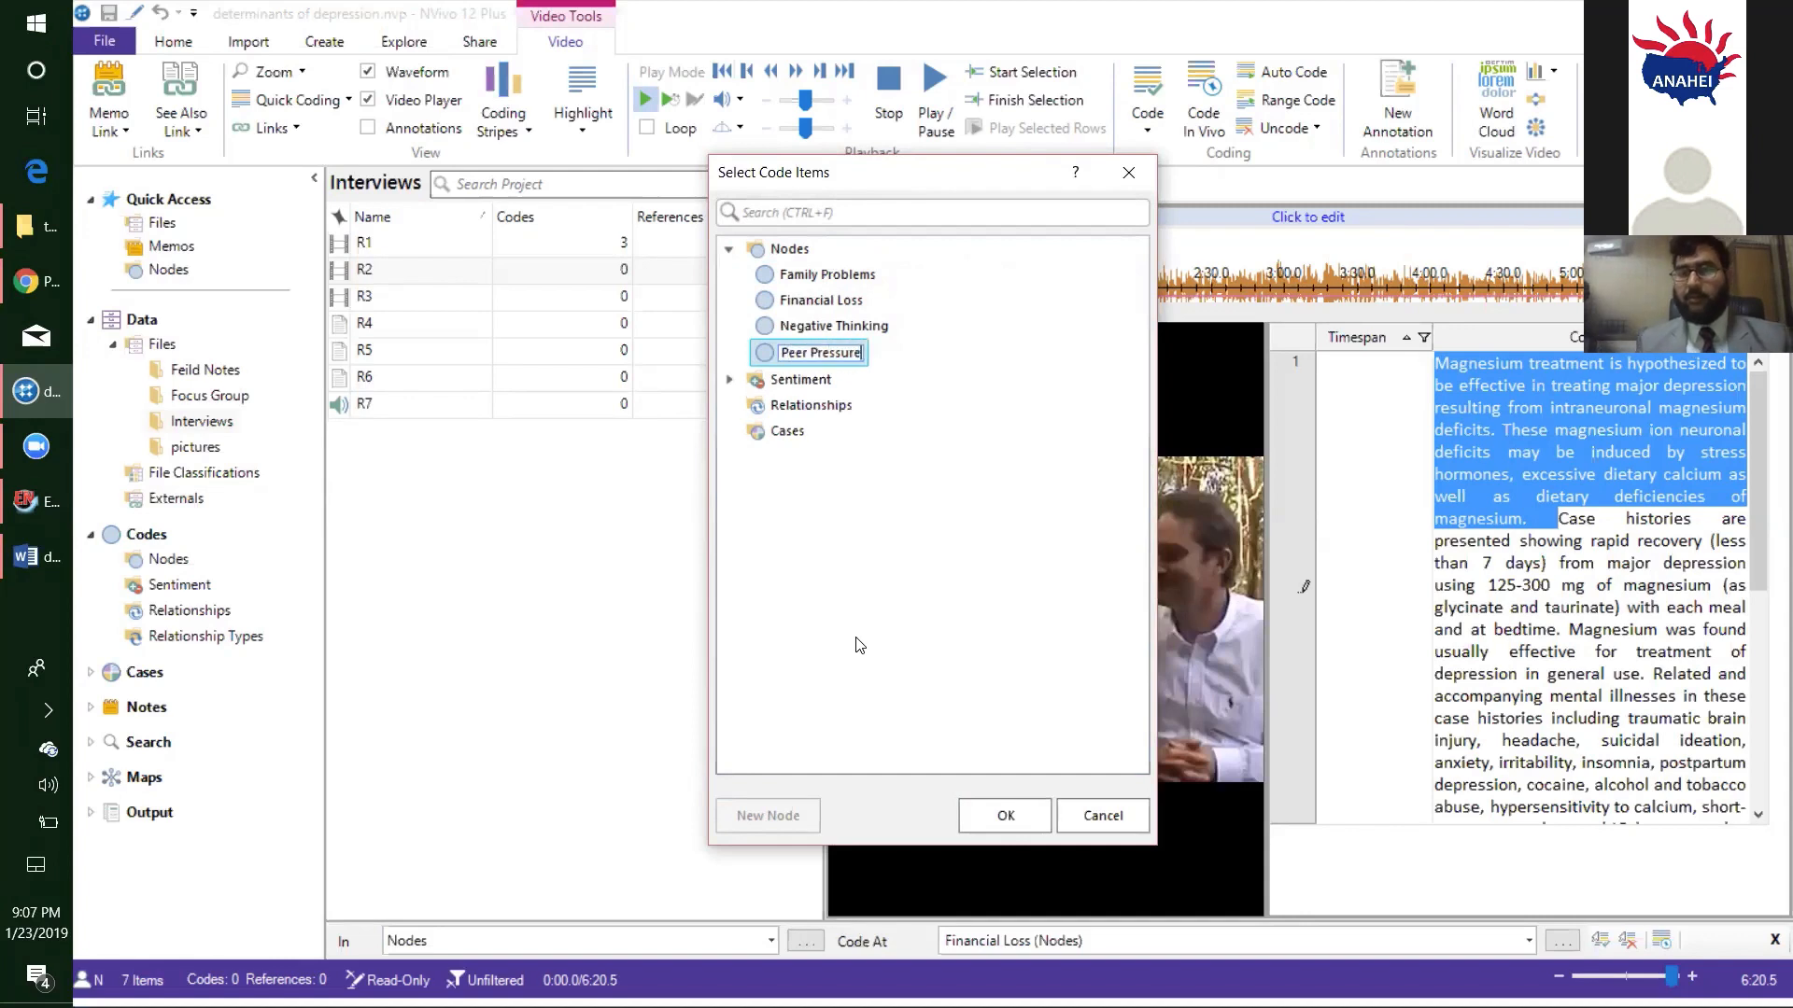
click(1005, 812)
- Code the R2 transcript passage from "Case histories are presented" through "depression in general use." at the existing Family Problems node
click(1563, 562)
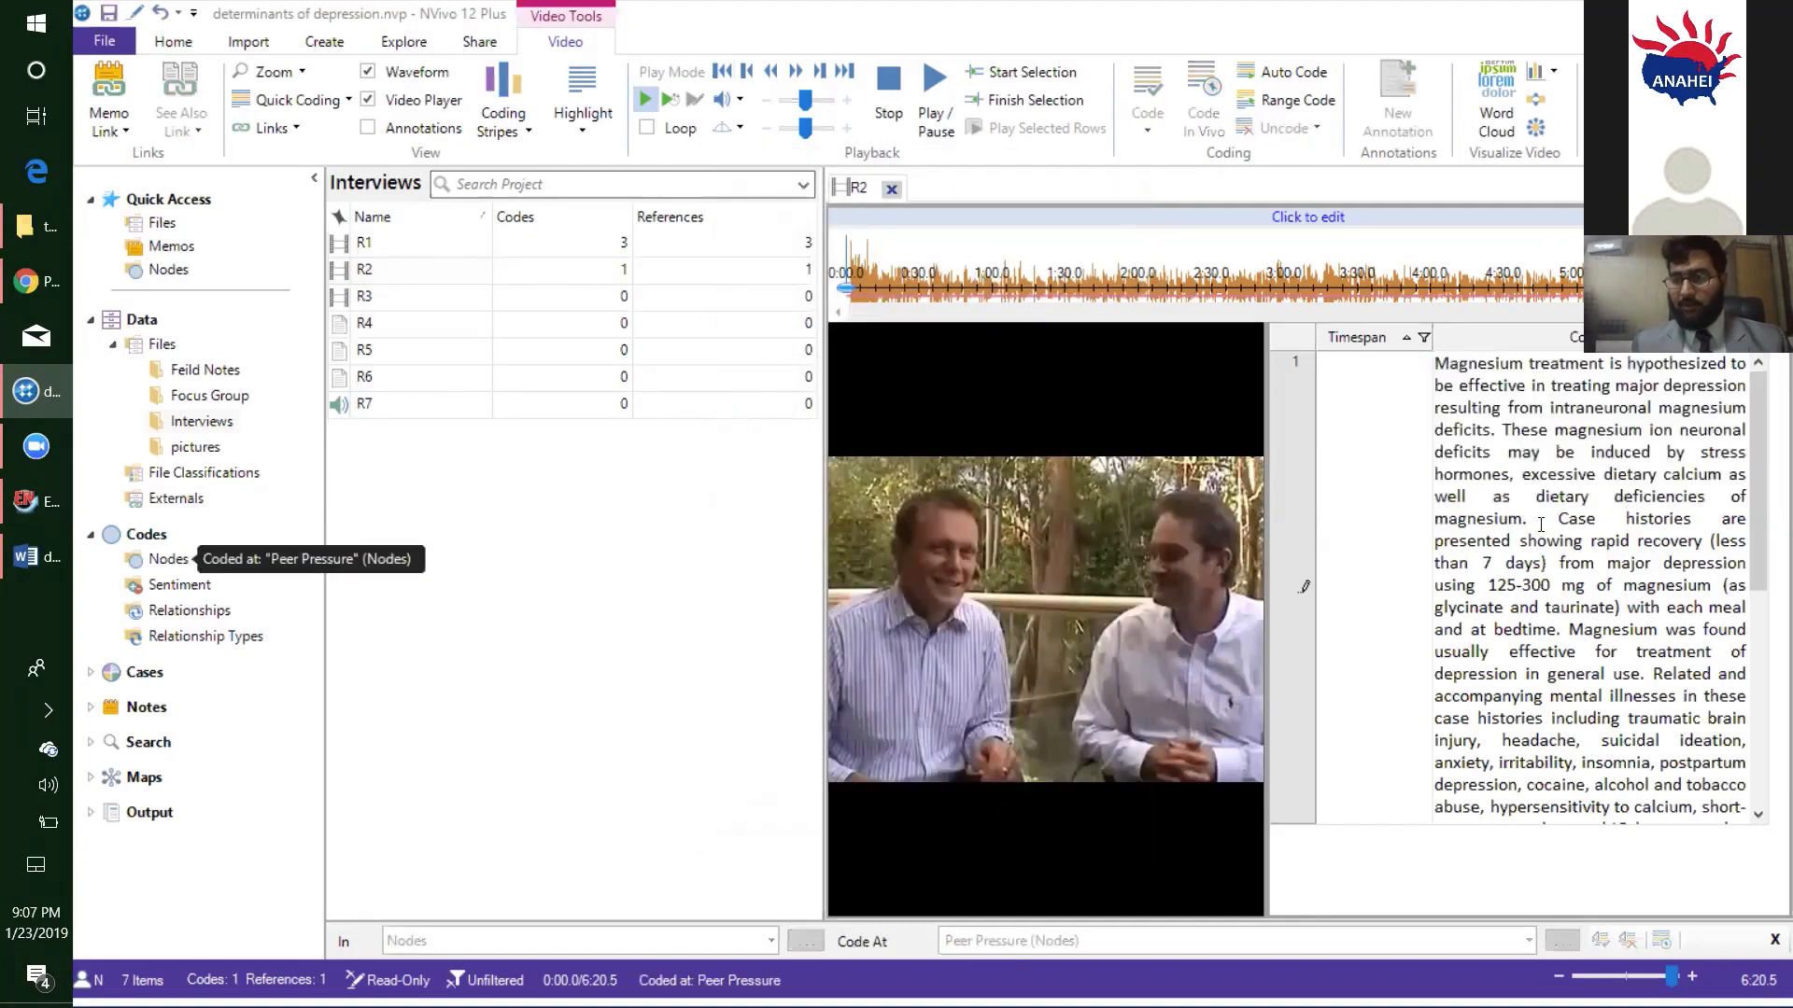
drag(1556, 519, 1640, 677)
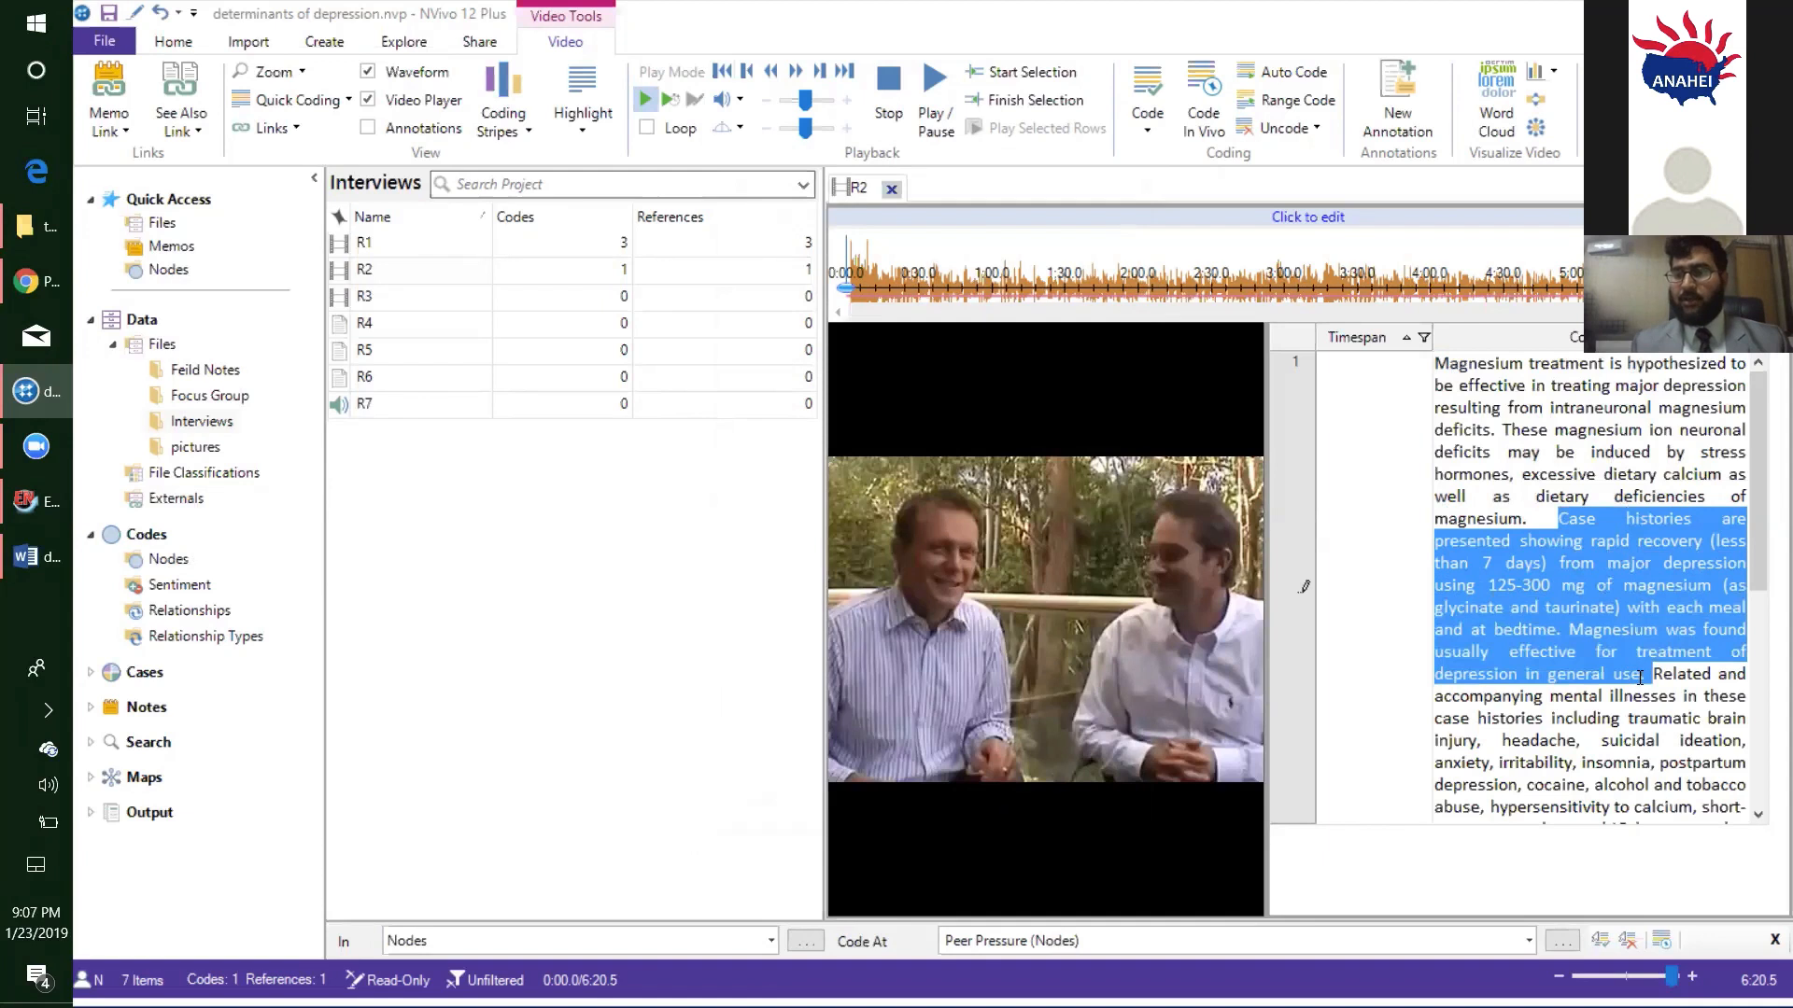
right_click(1570, 573)
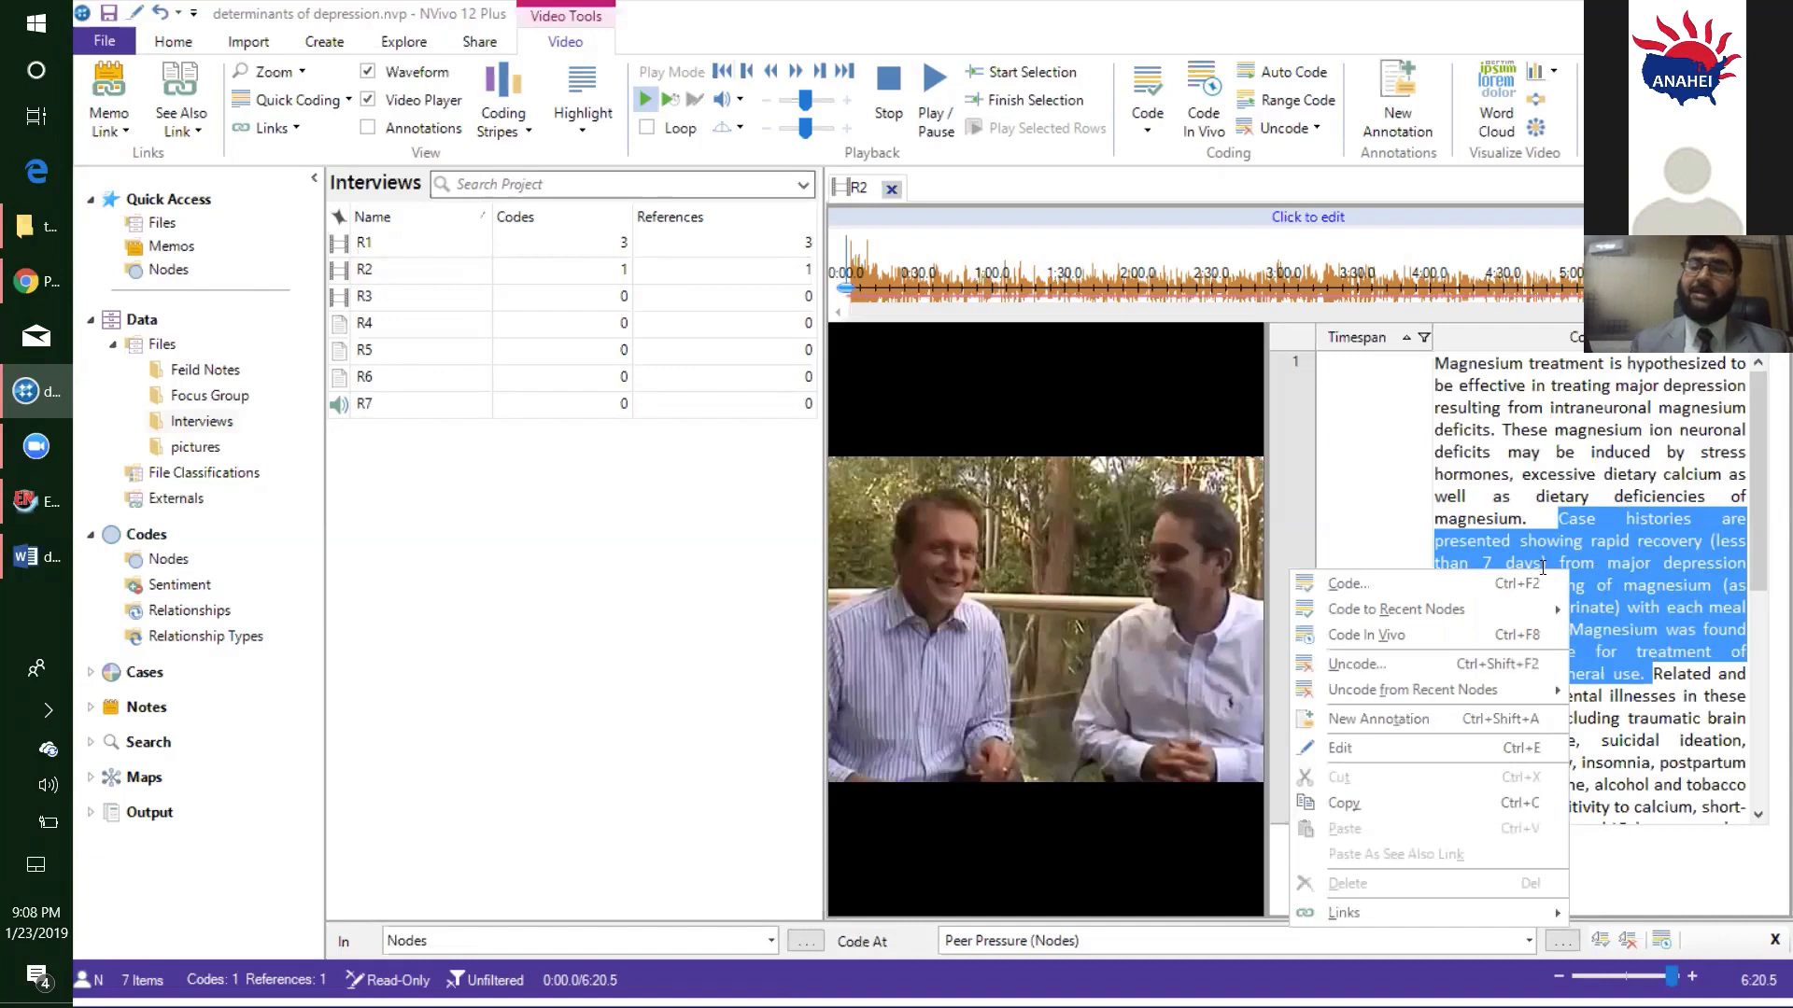
click(1475, 597)
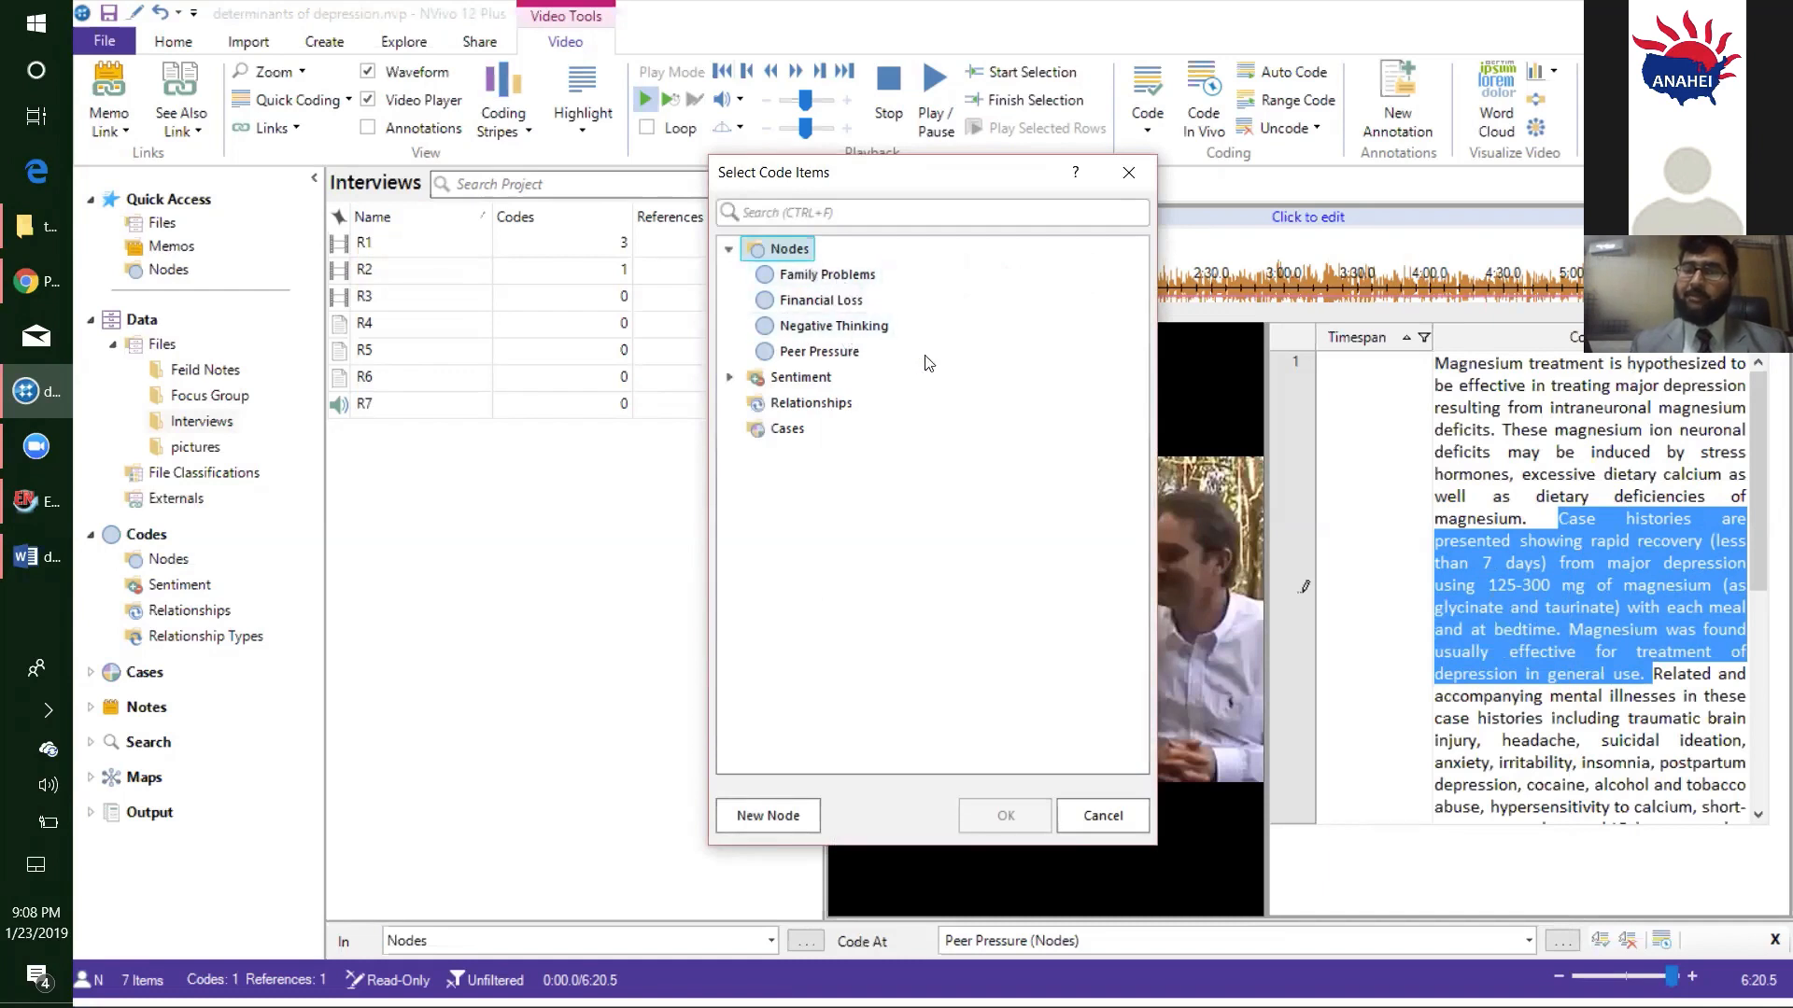
click(810, 277)
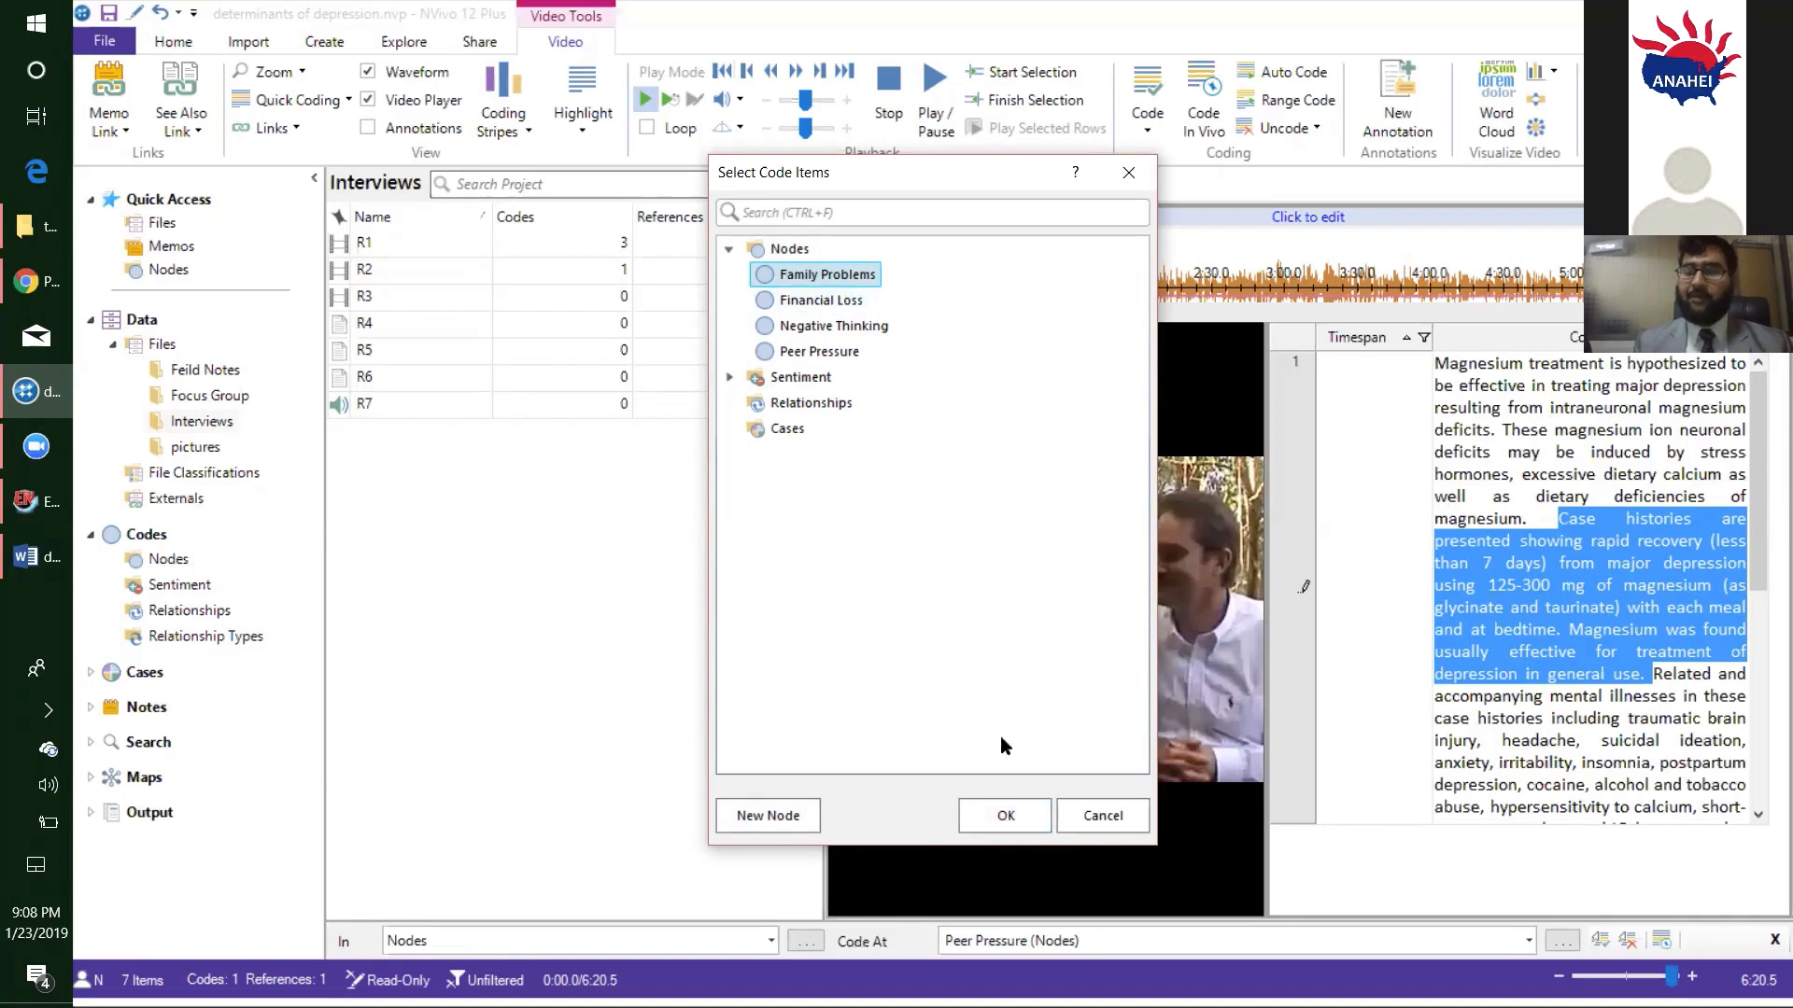
click(1005, 815)
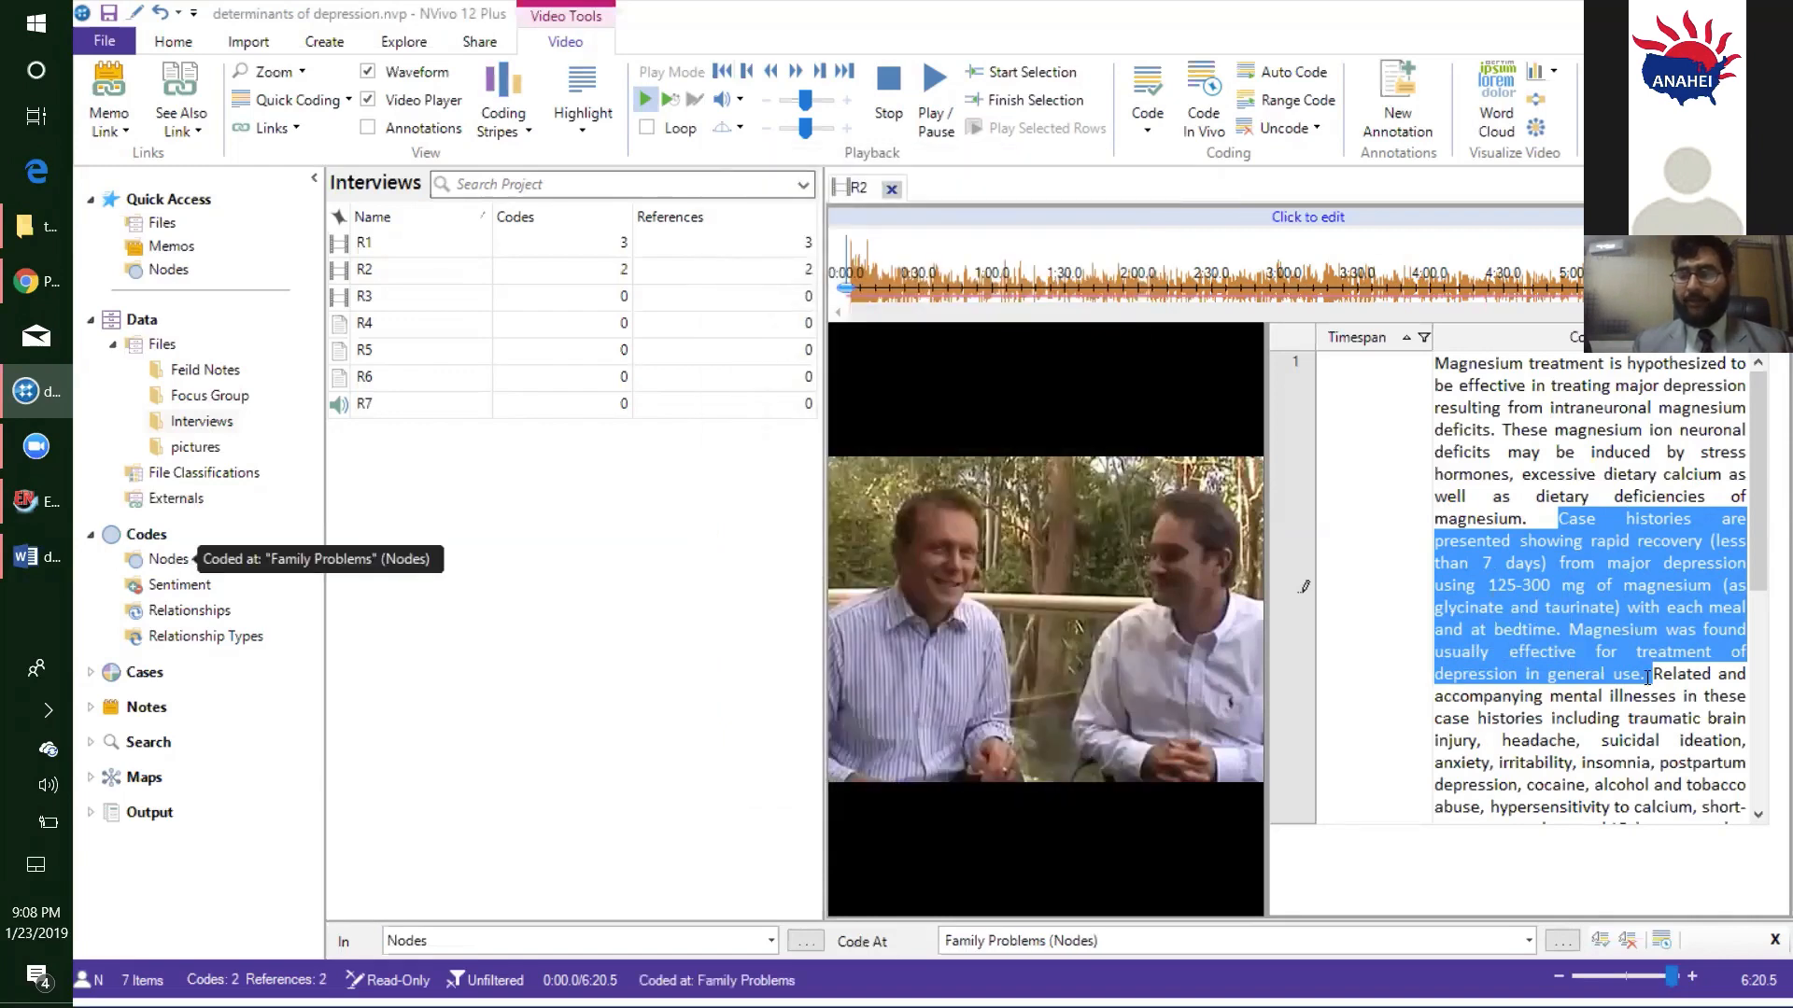
- Code the R2 transcript passage from "Related and accompanying mental illnesses" through "hypersensitivity to calcium, short-" at the existing Peer Pressure node
click(1625, 695)
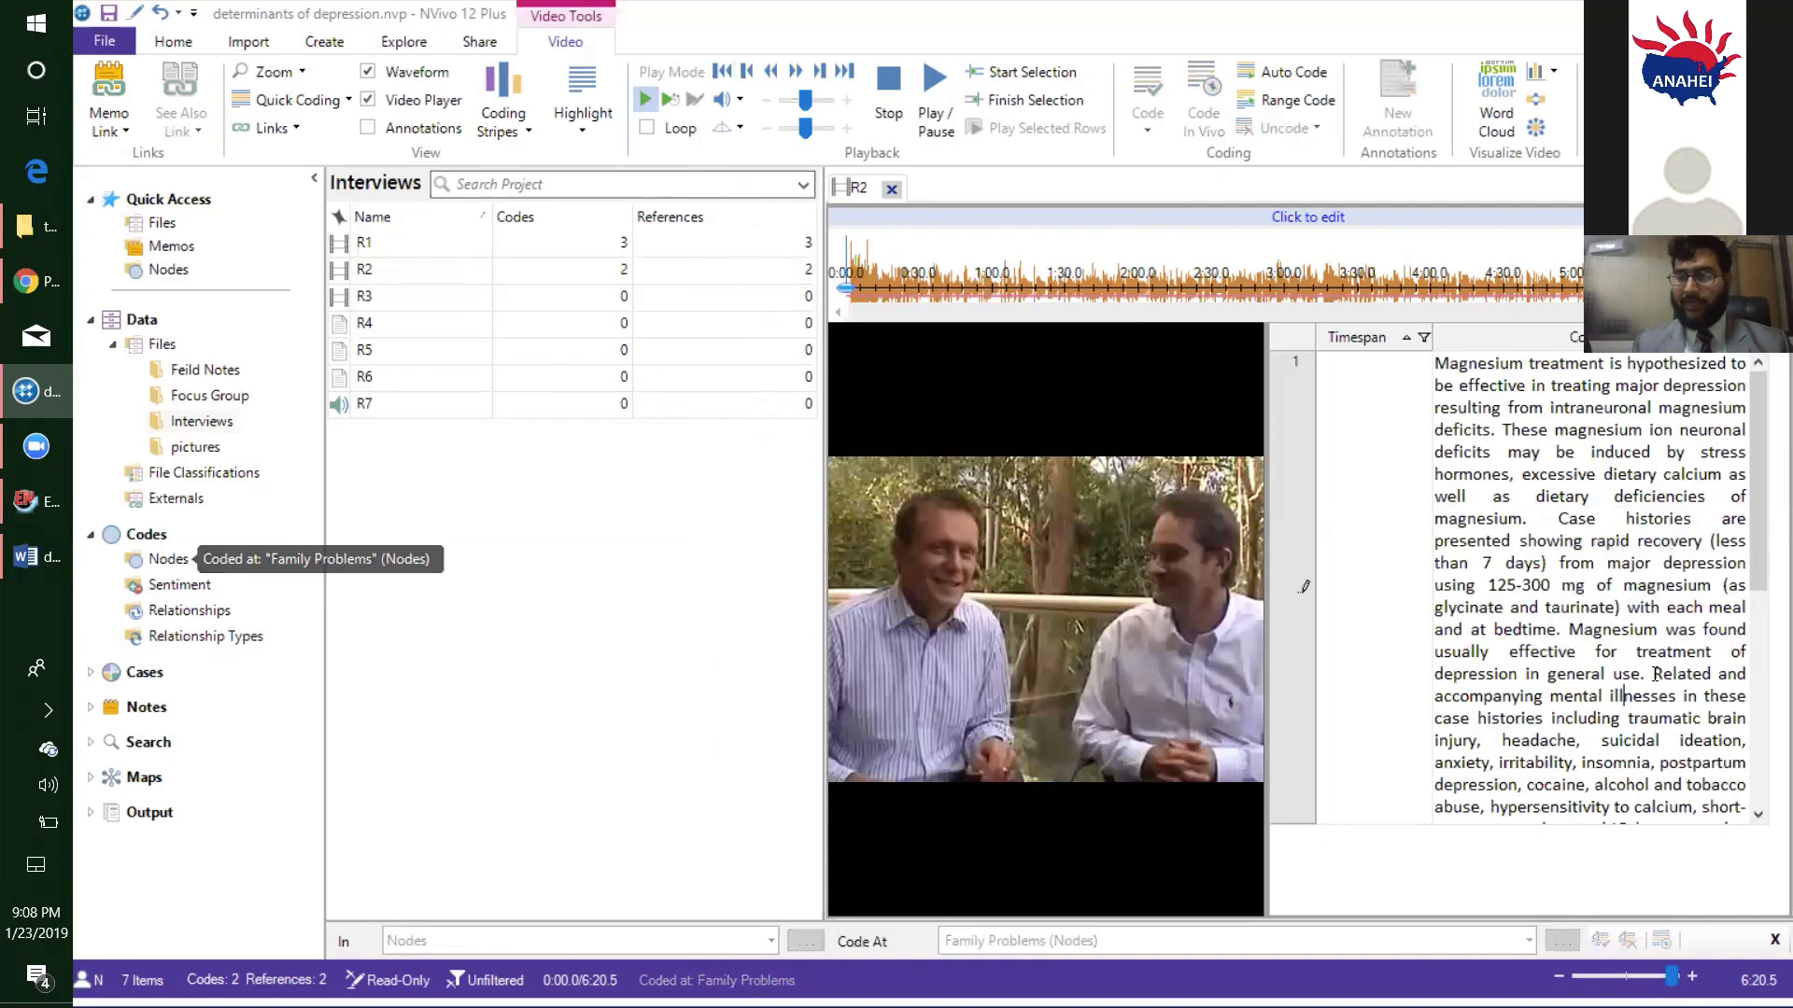
drag(1651, 674, 1739, 805)
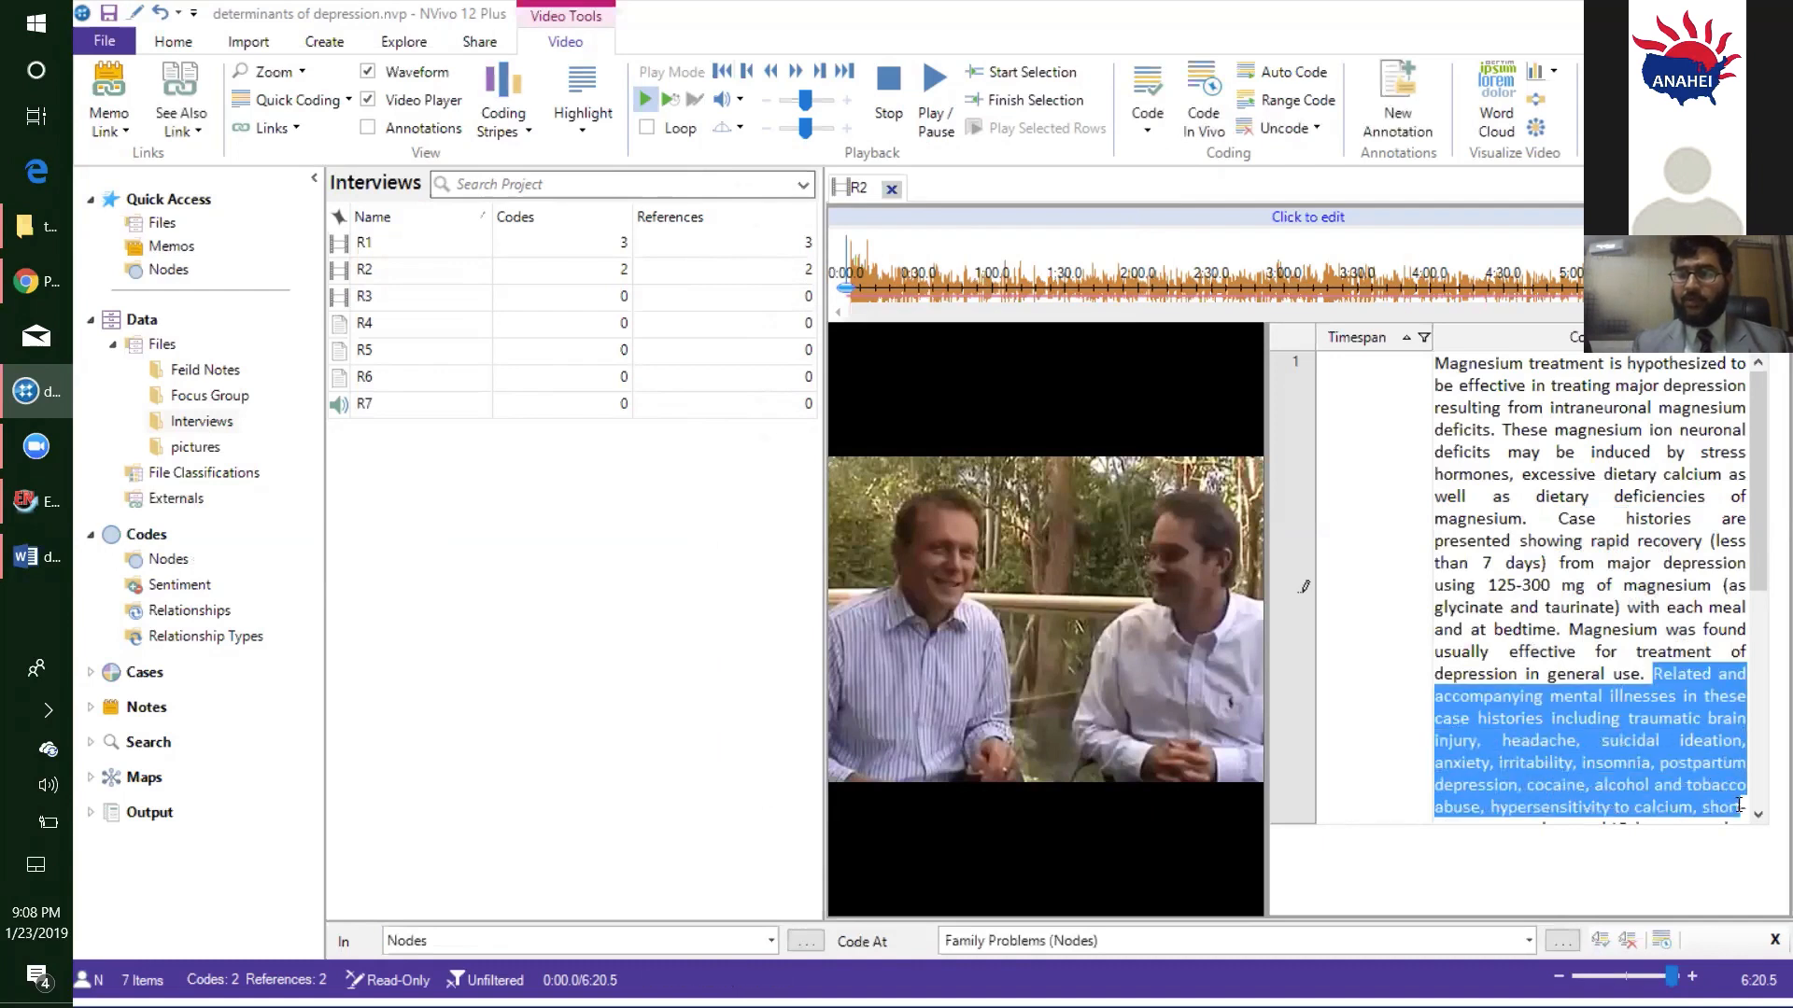
right_click(1589, 749)
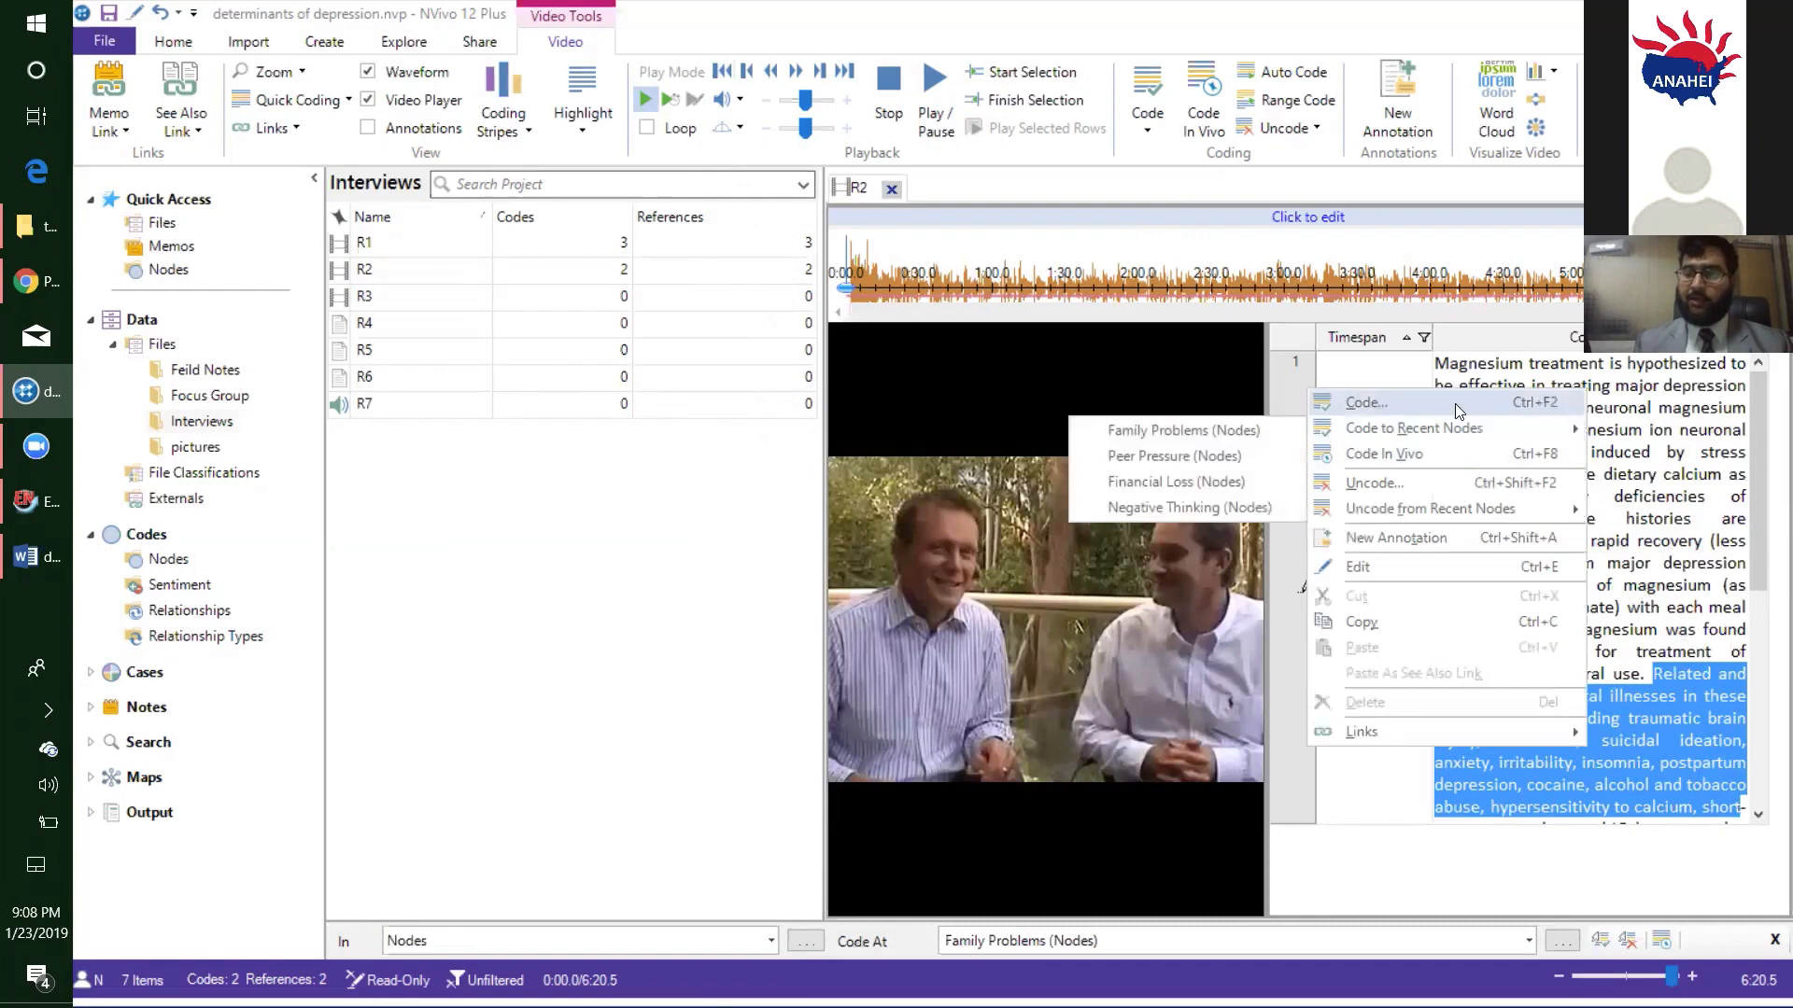
click(1391, 459)
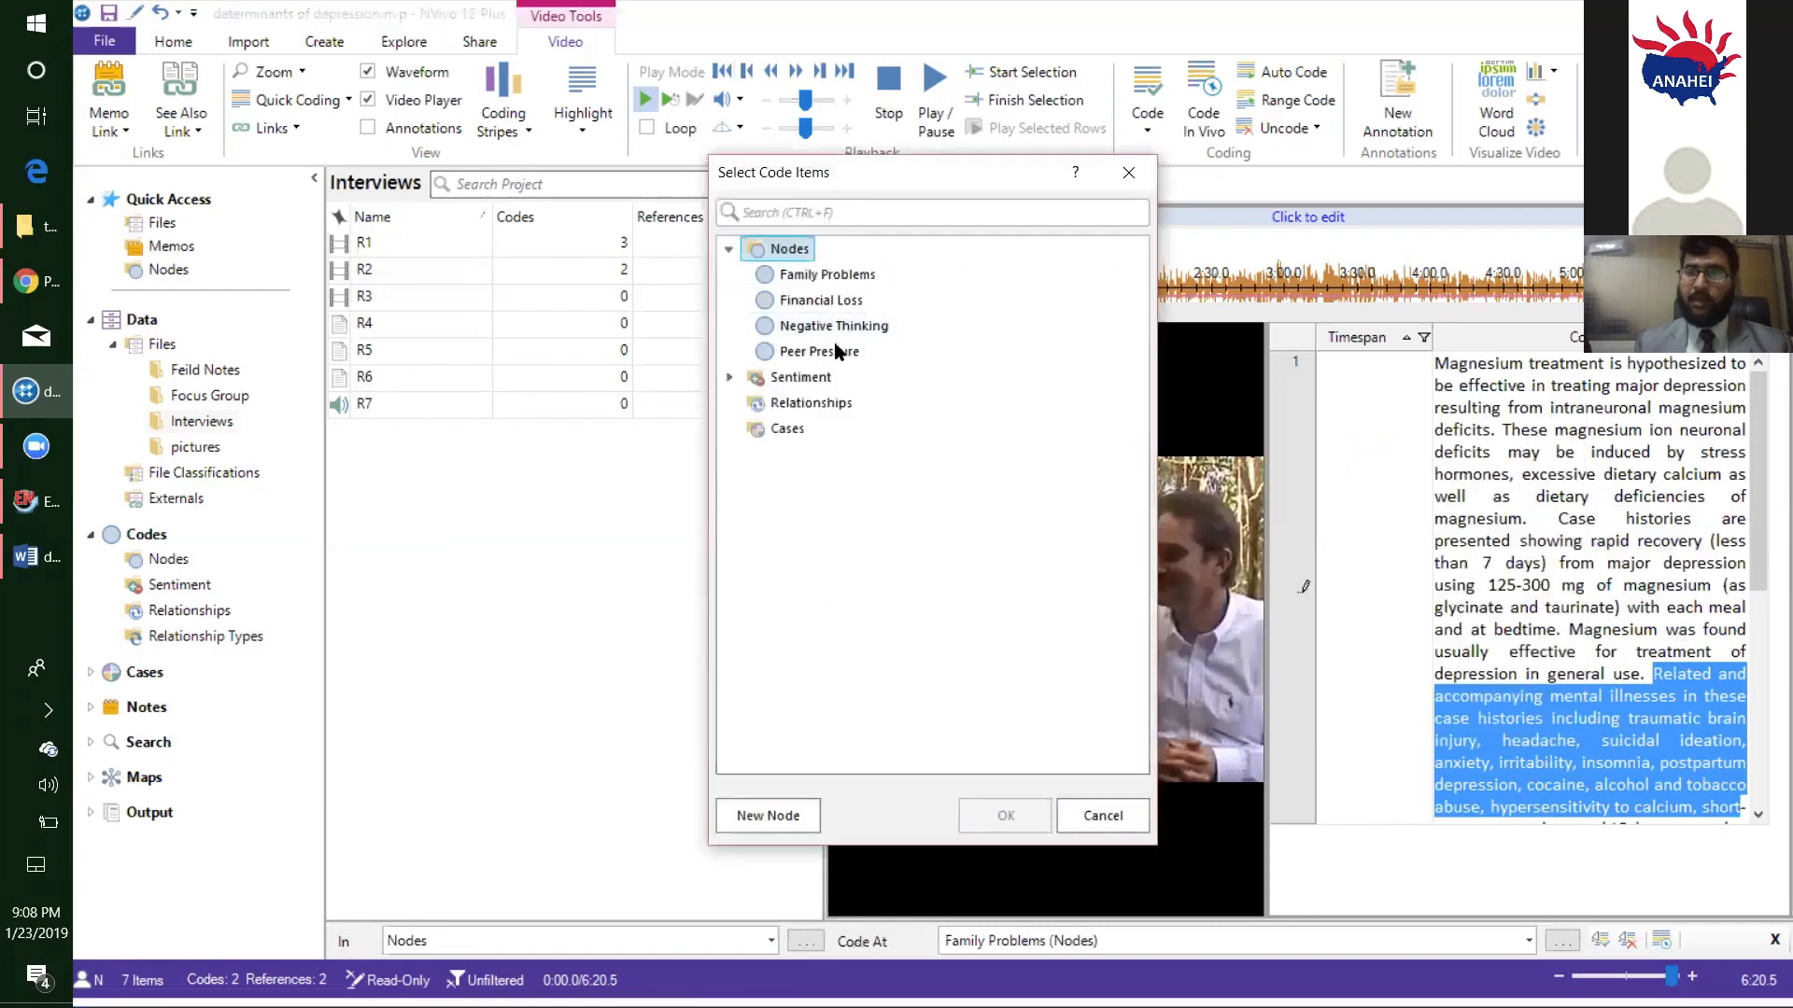
click(842, 355)
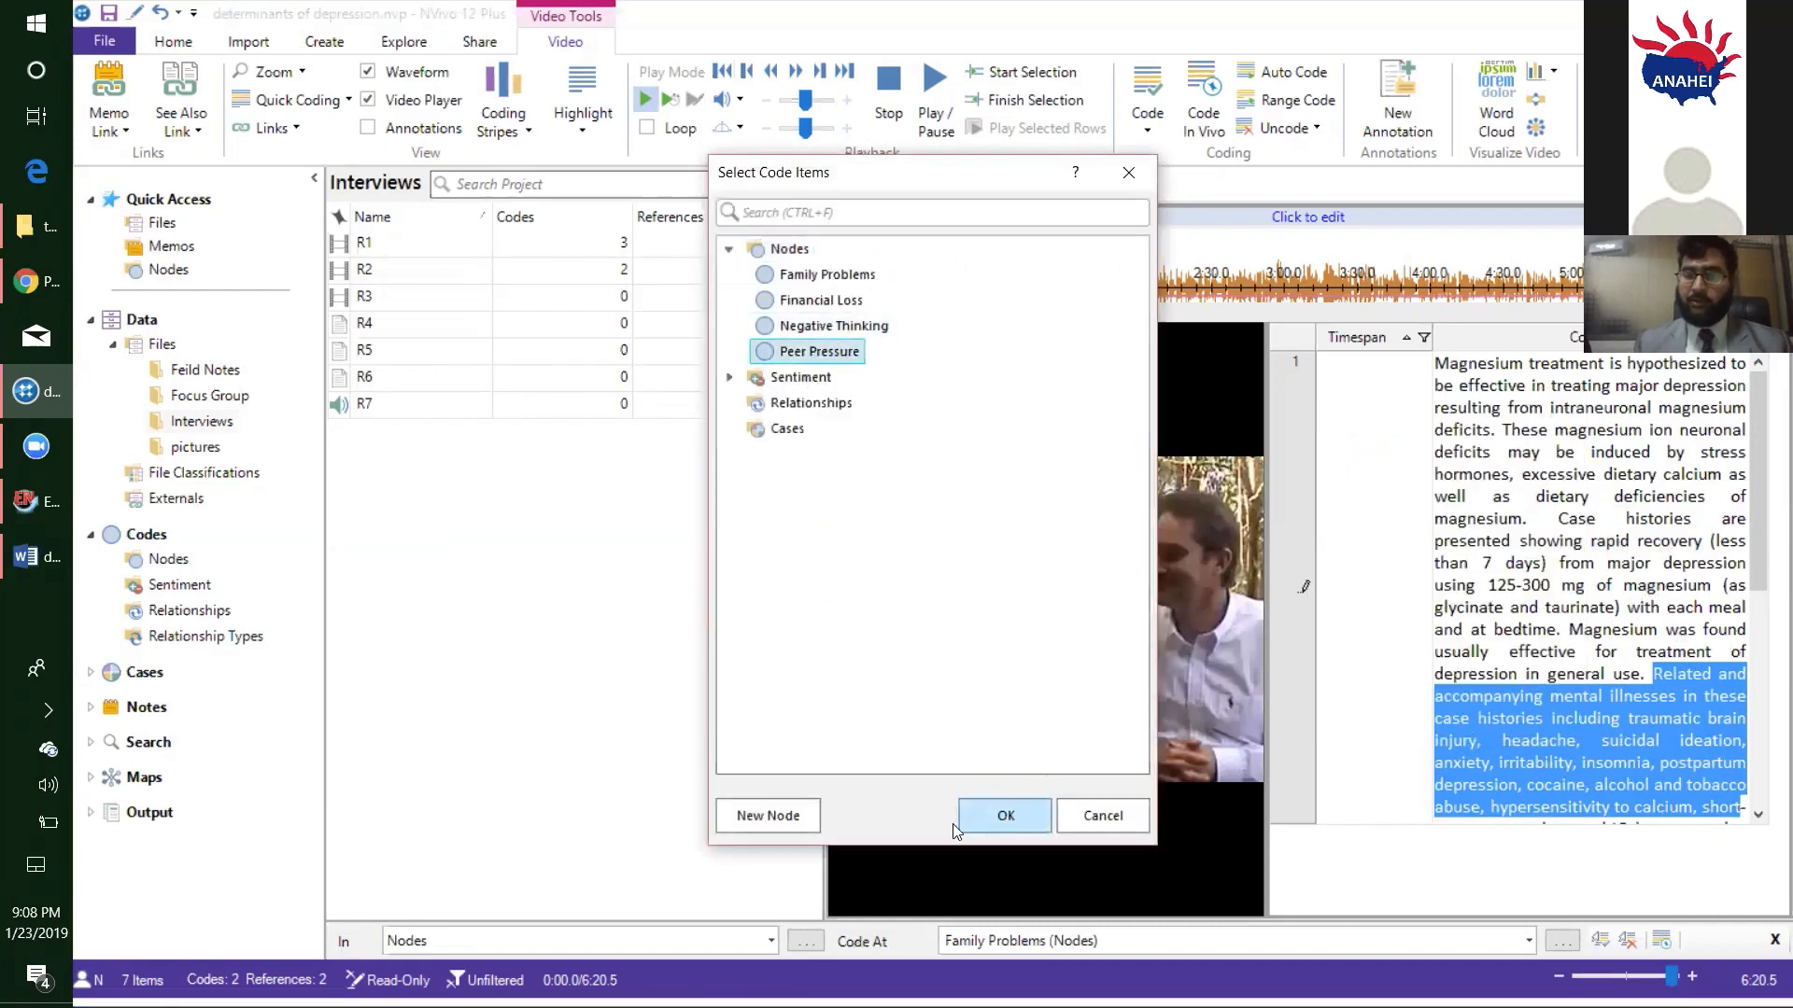
click(1005, 814)
- Switch from interview R2 to R3 and code the passage from "low and high CES-D scores" through "further study." at the Negative Thinking node
click(891, 189)
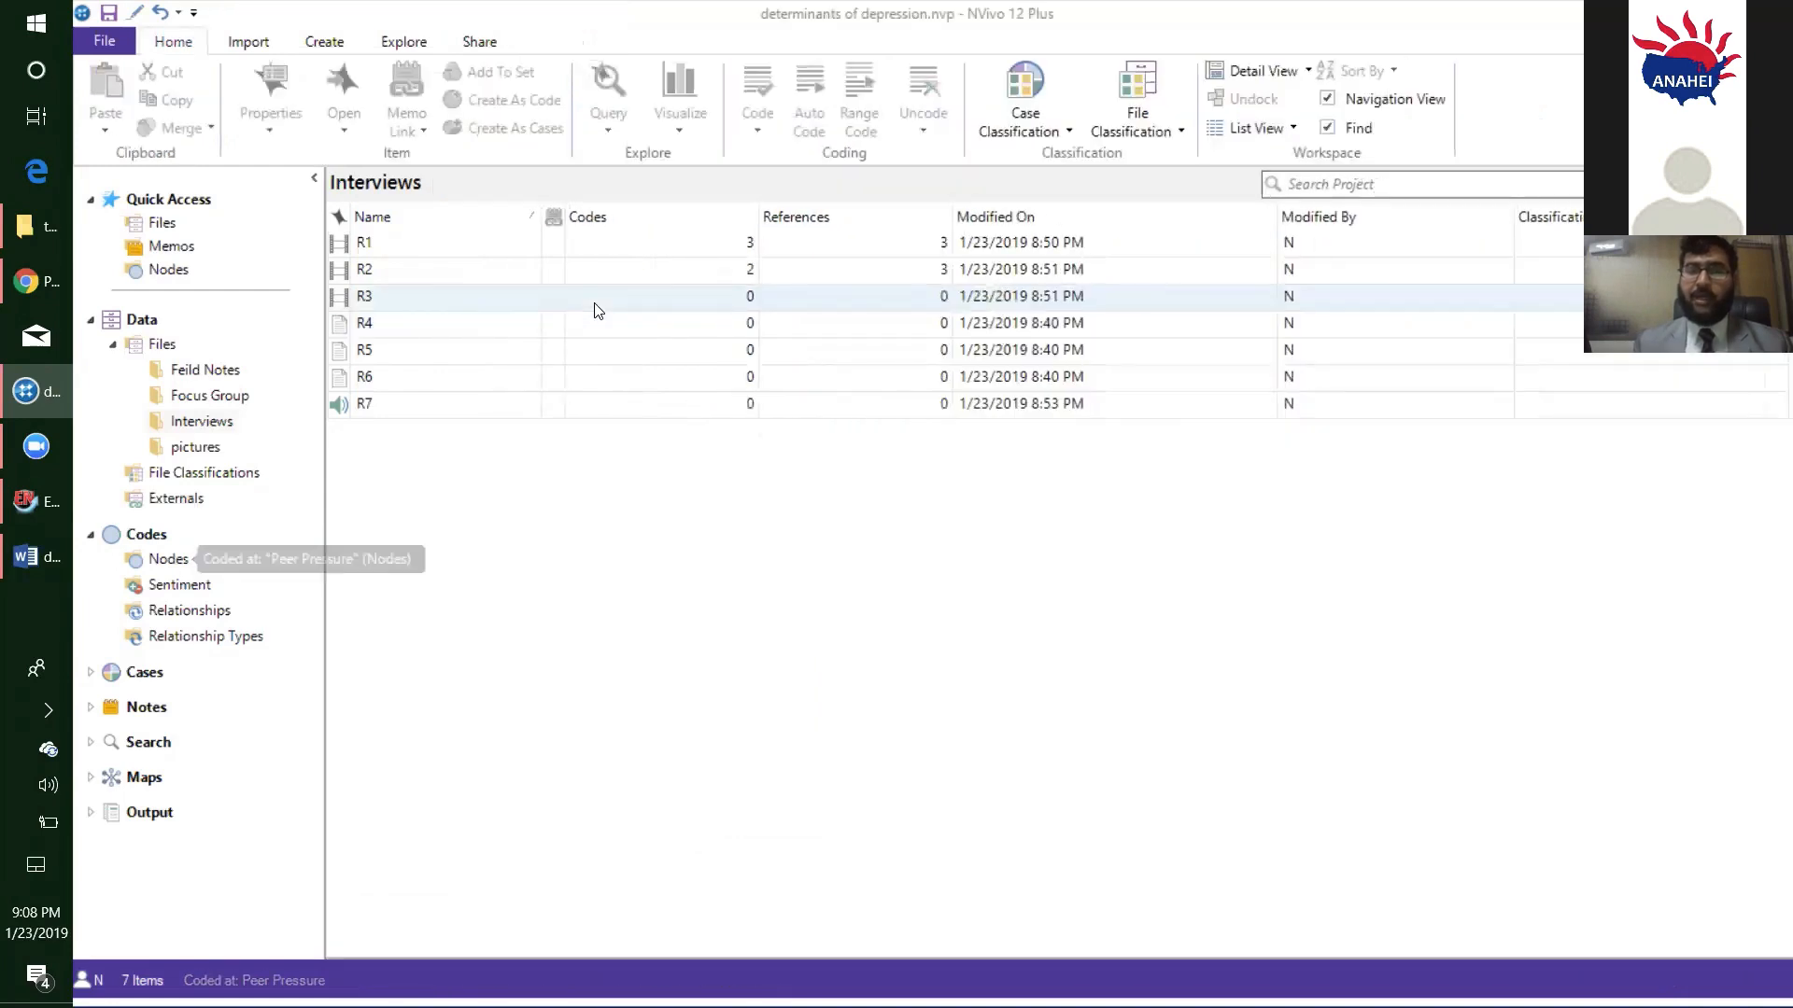
click(594, 298)
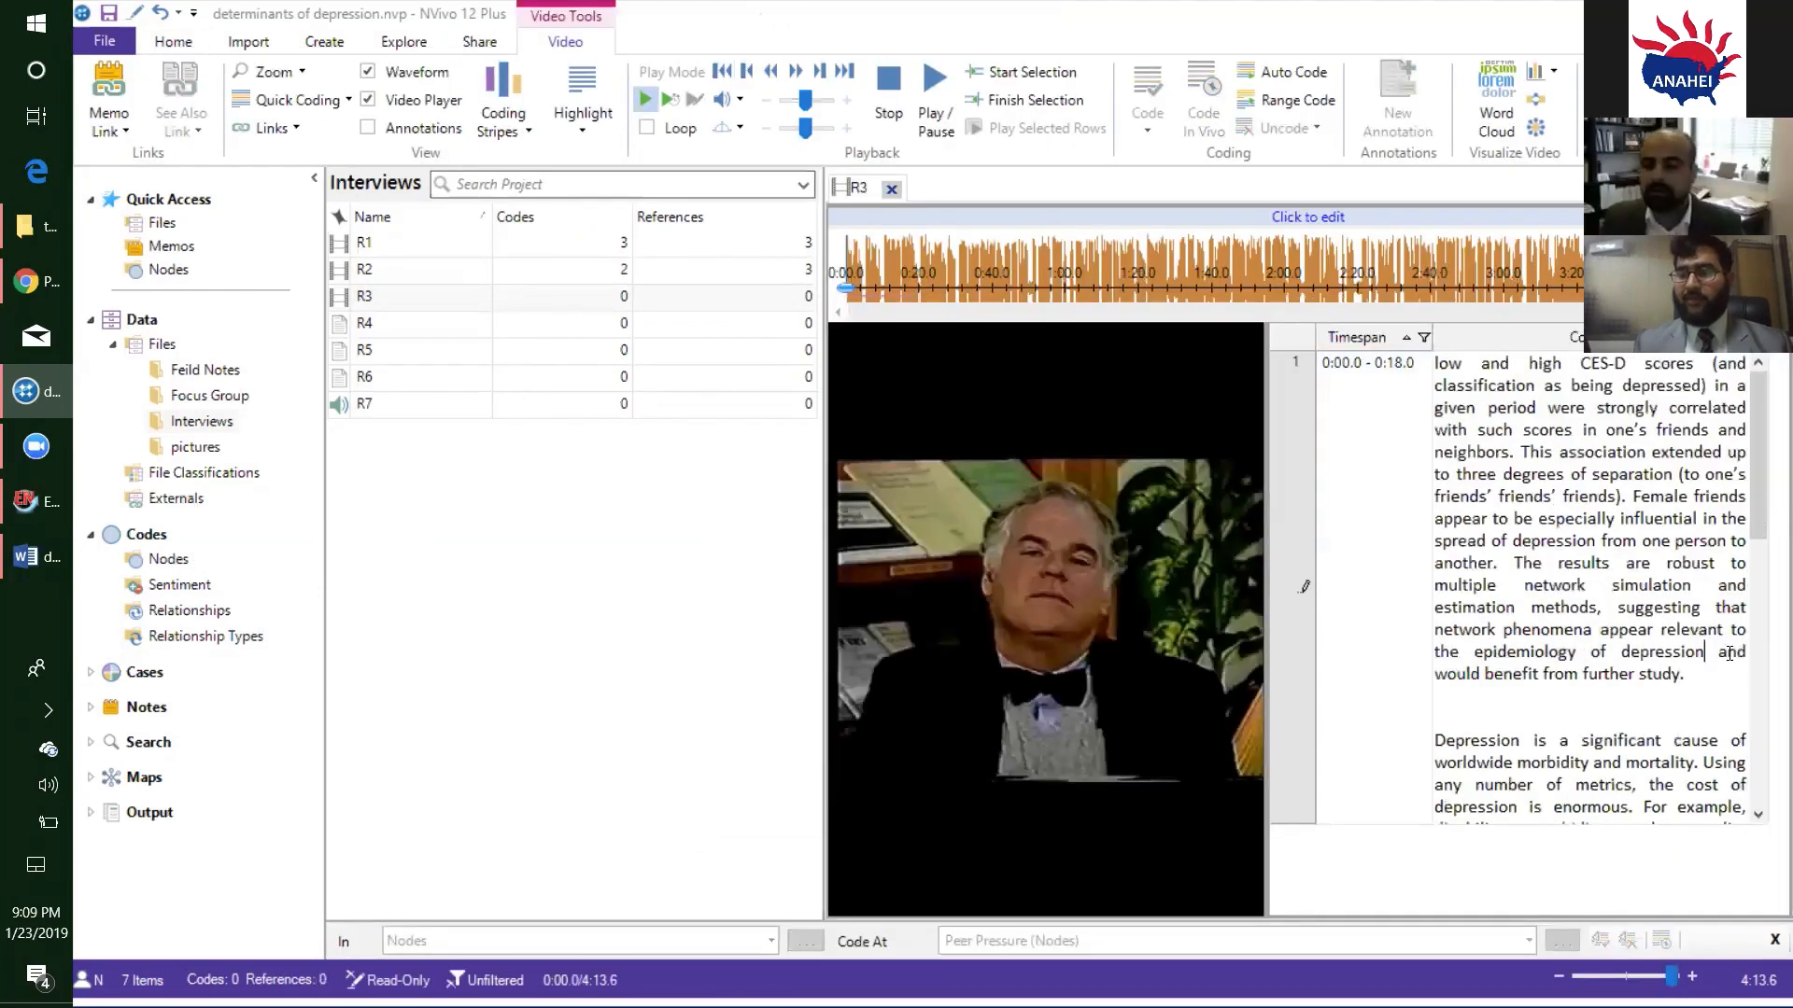
drag(1685, 689, 1443, 360)
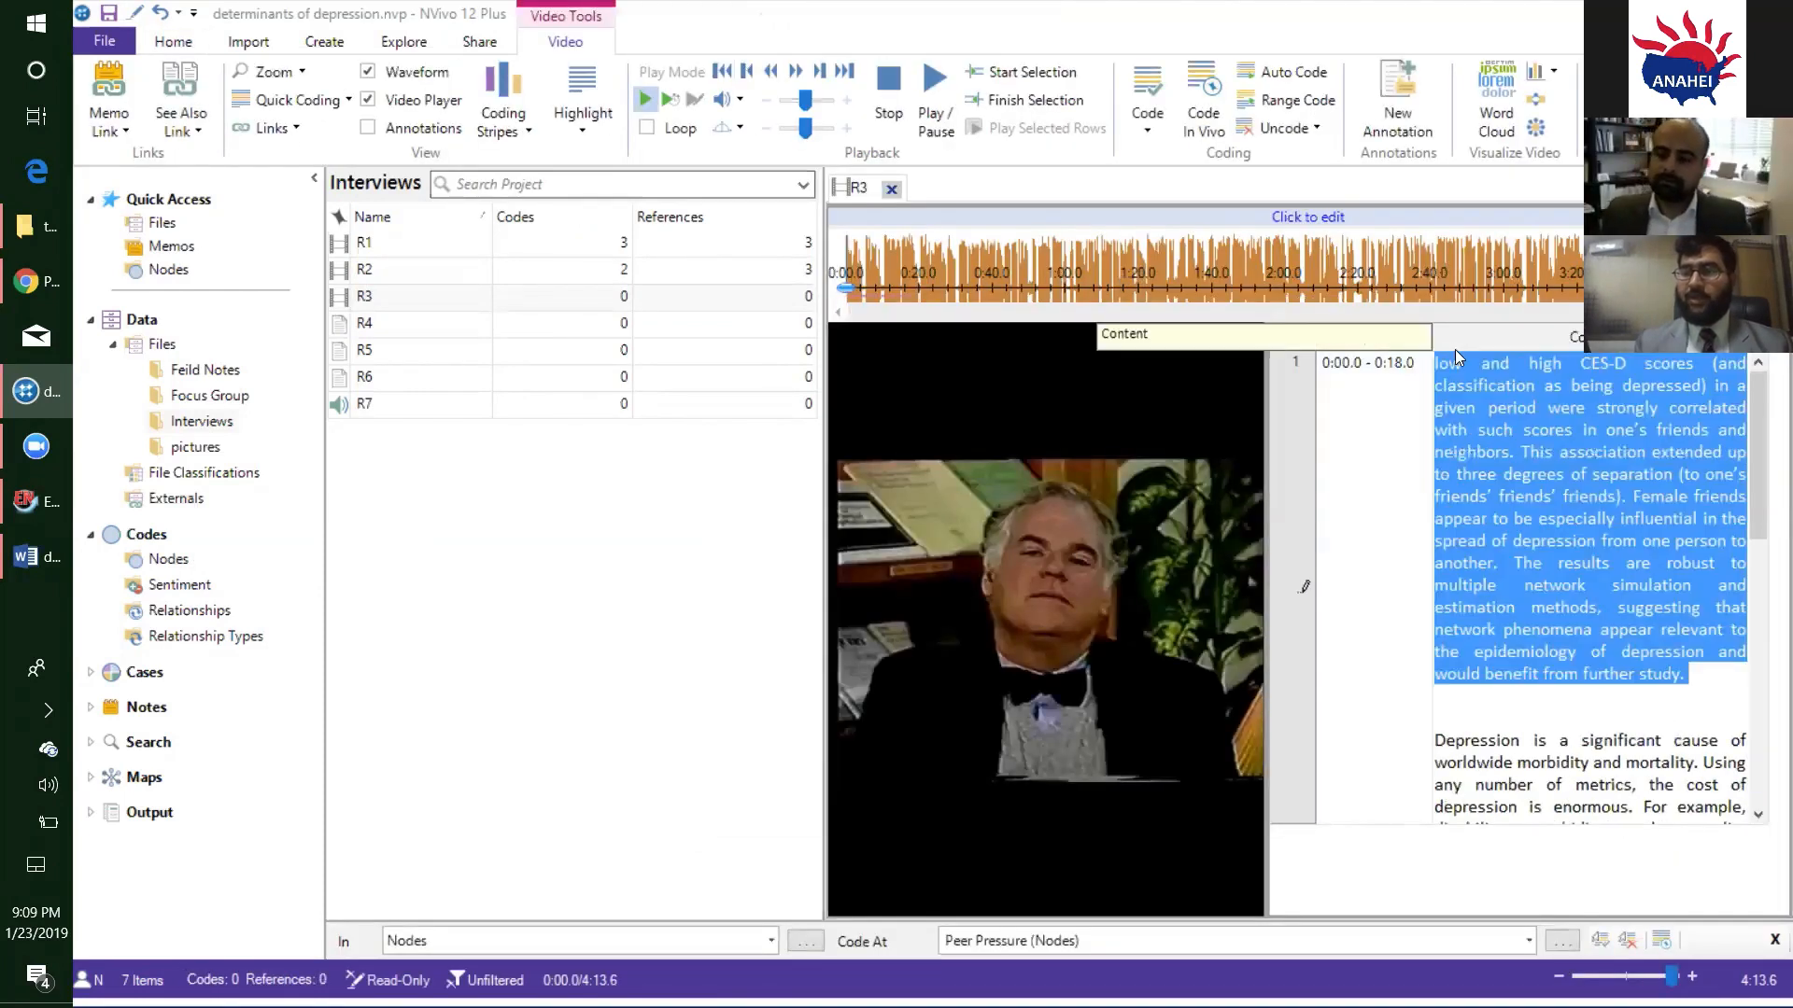
right_click(1496, 409)
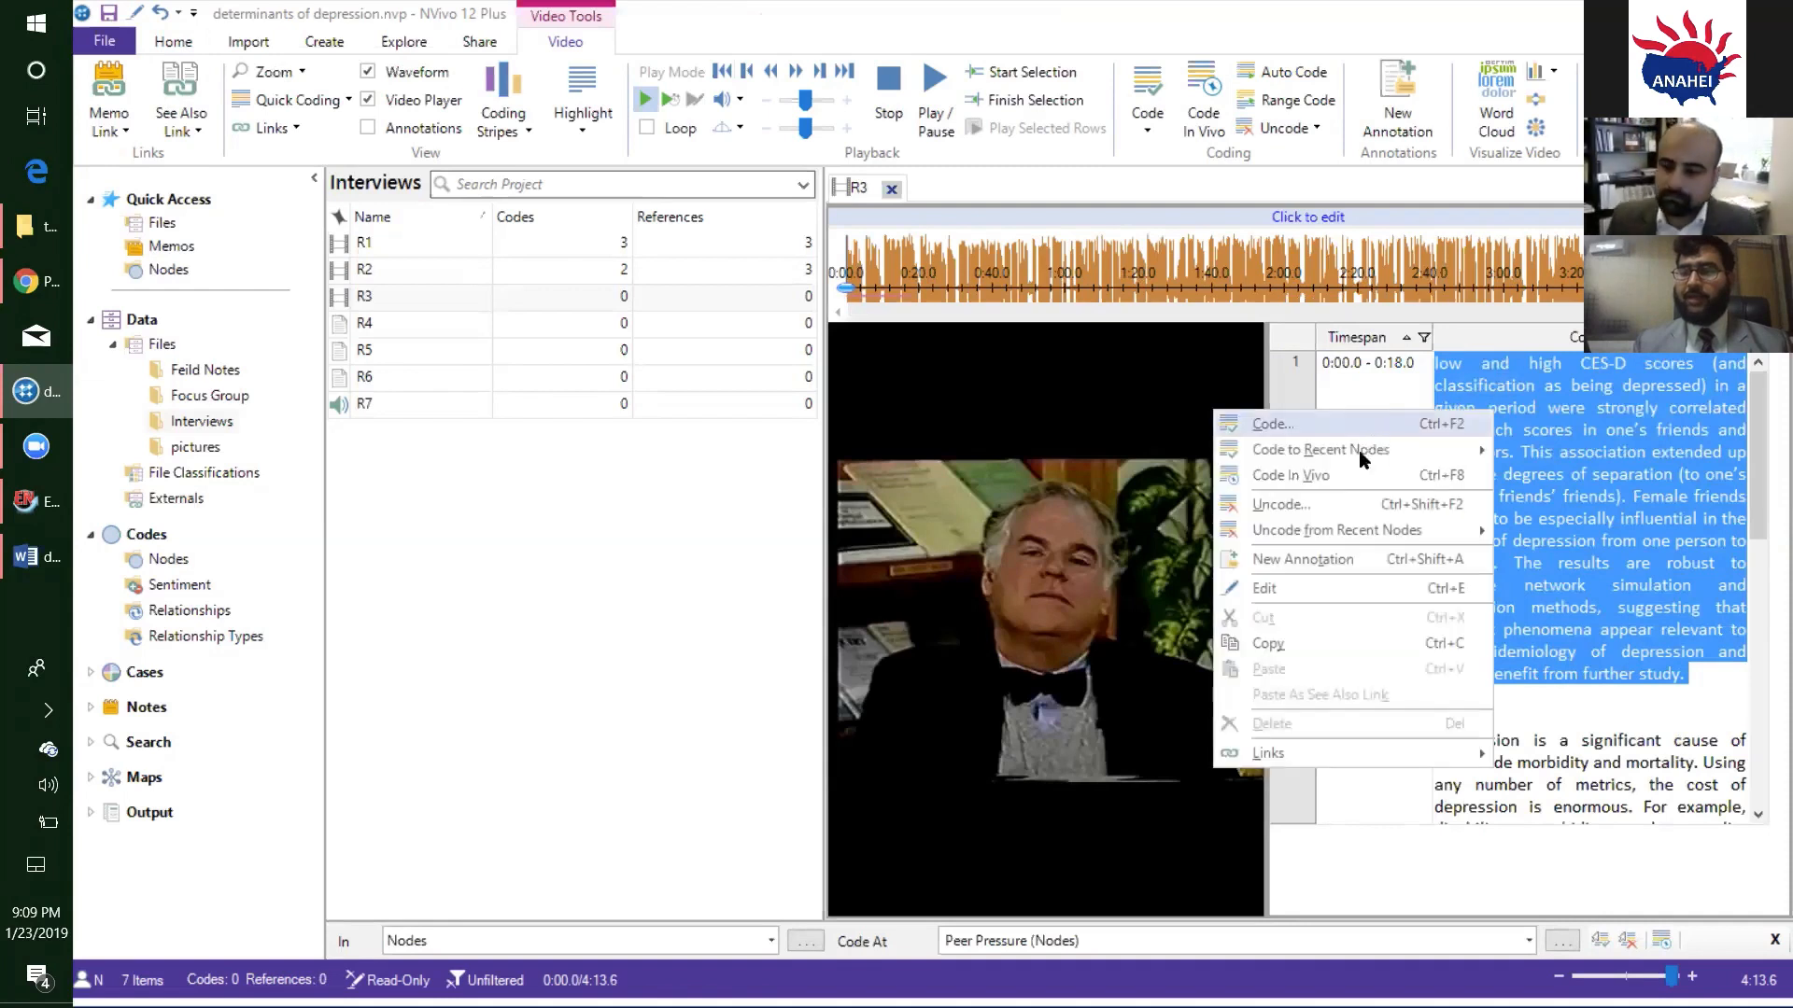
click(1343, 426)
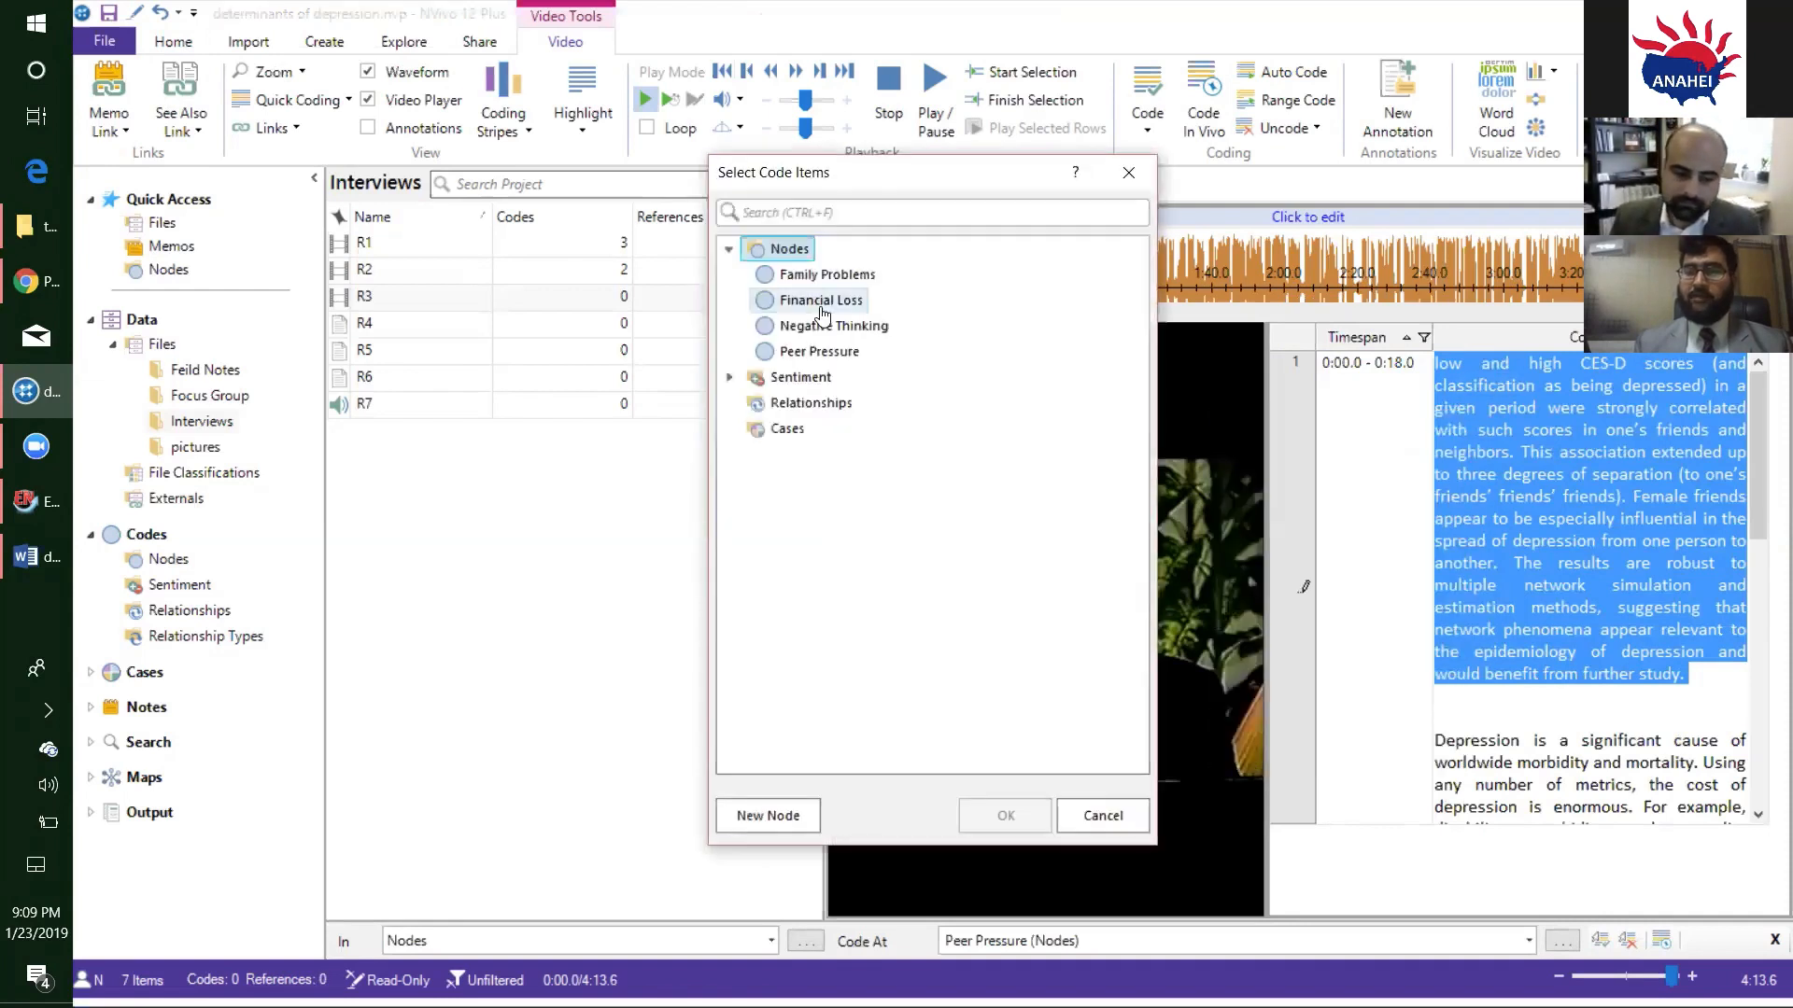
click(835, 326)
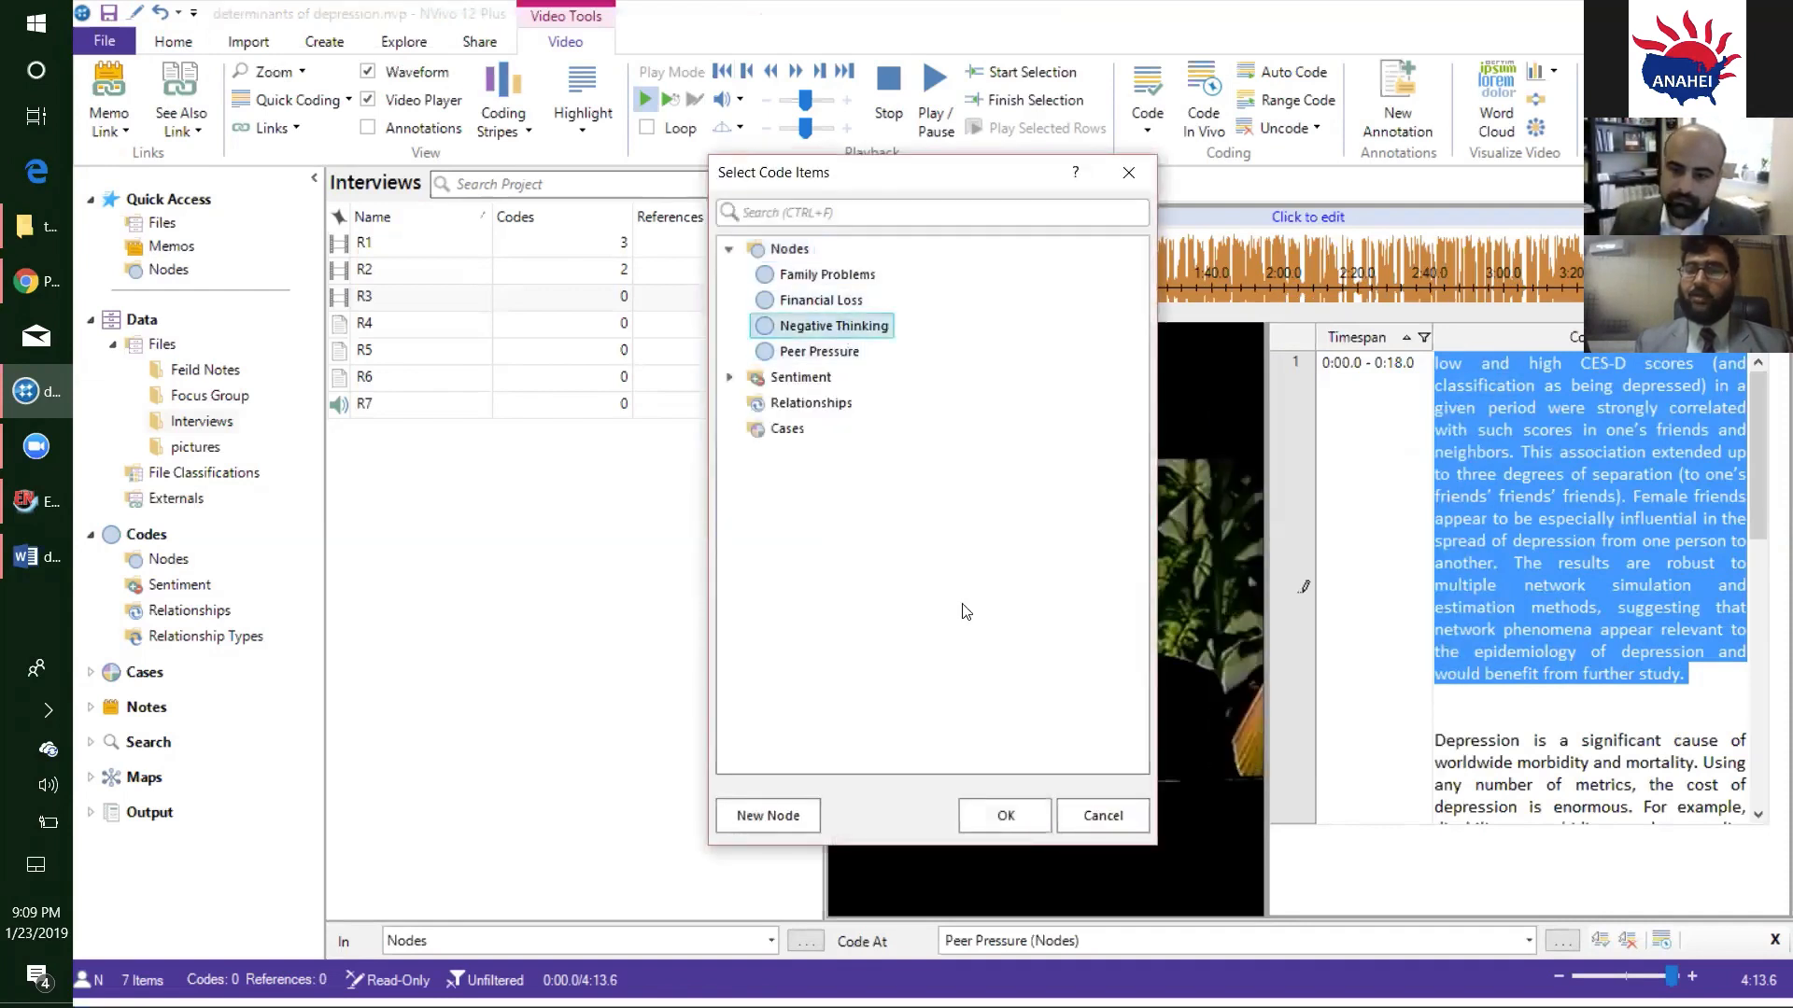
click(1006, 815)
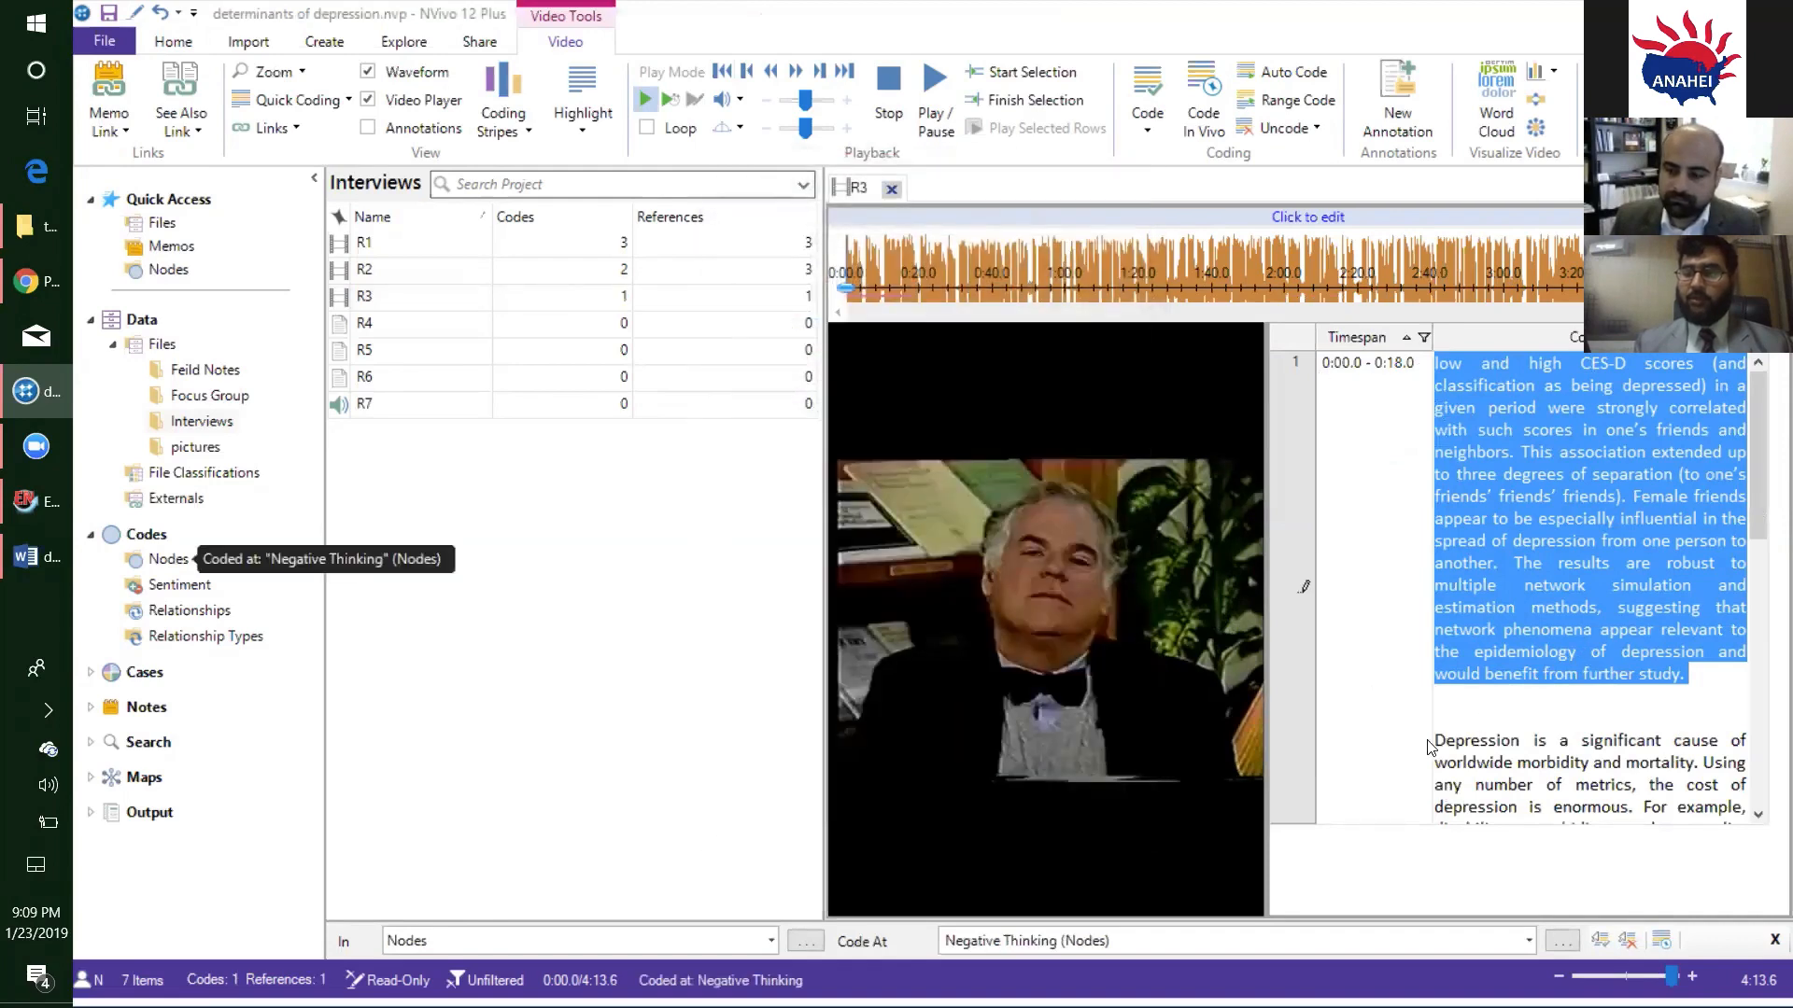
- Code the R3 transcript passage from "Depression is a significant cause" through "psychological and social components." at the existing Financial Loss node
drag(1429, 743, 1736, 781)
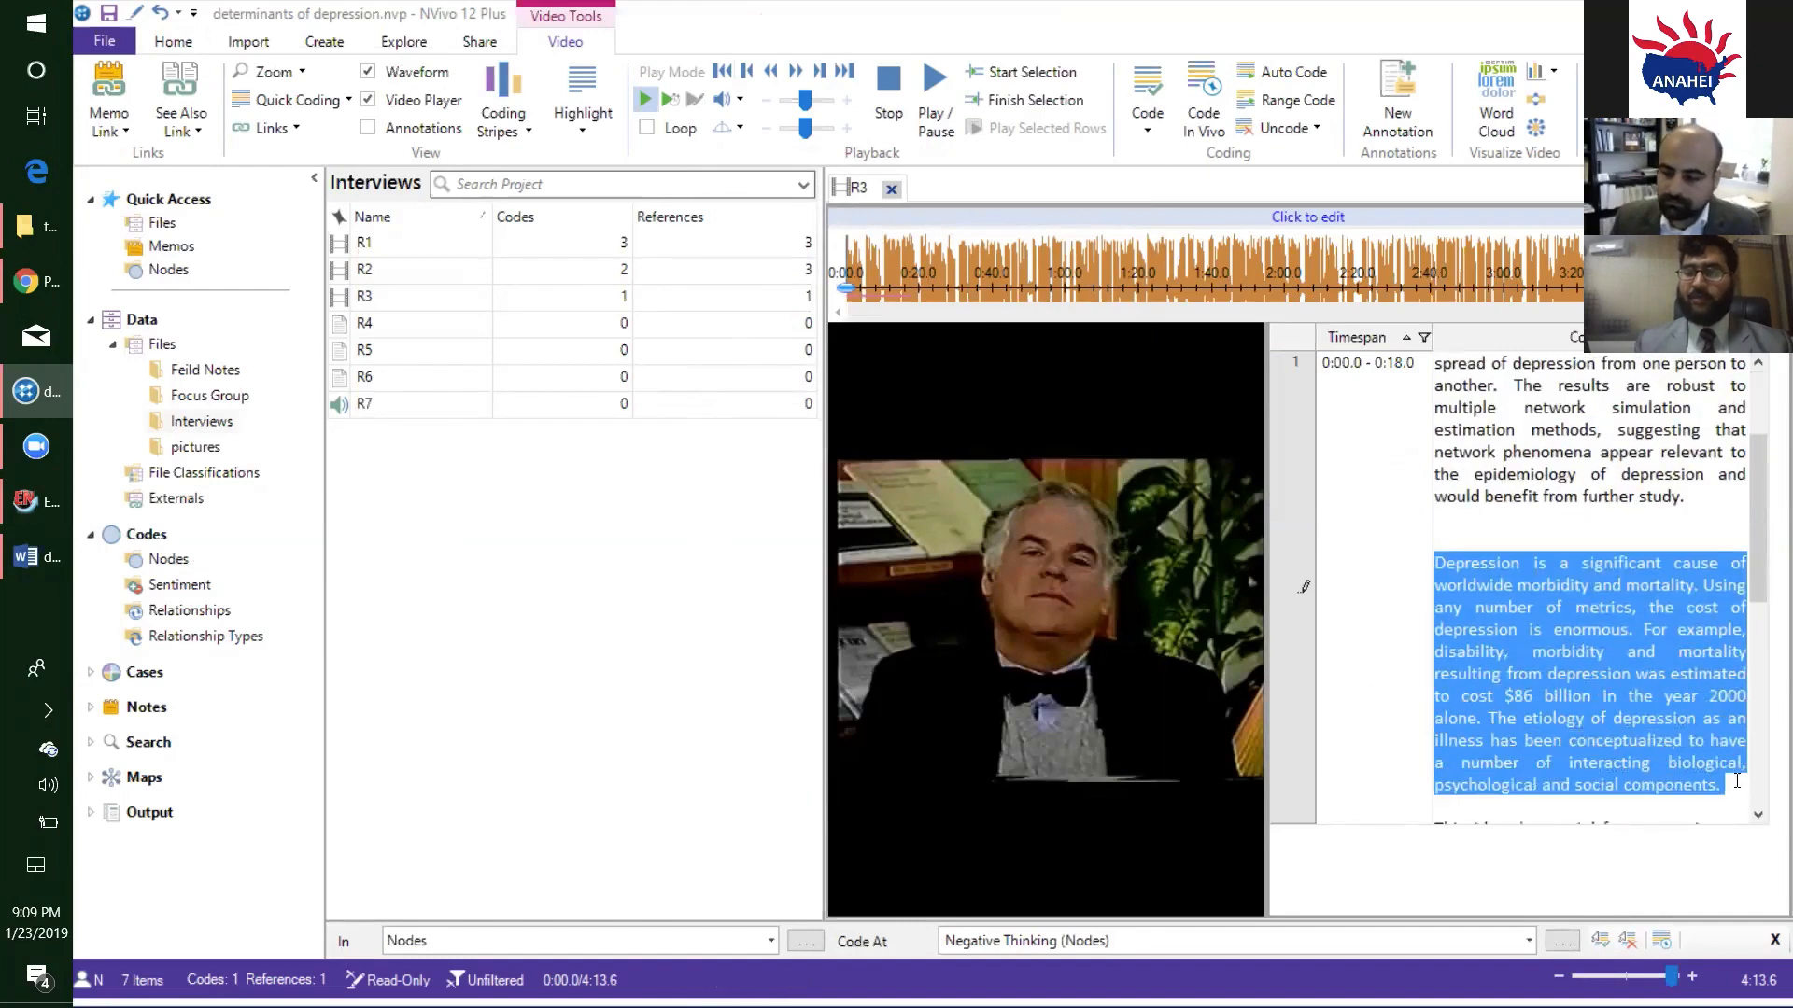
right_click(1490, 720)
click(1359, 339)
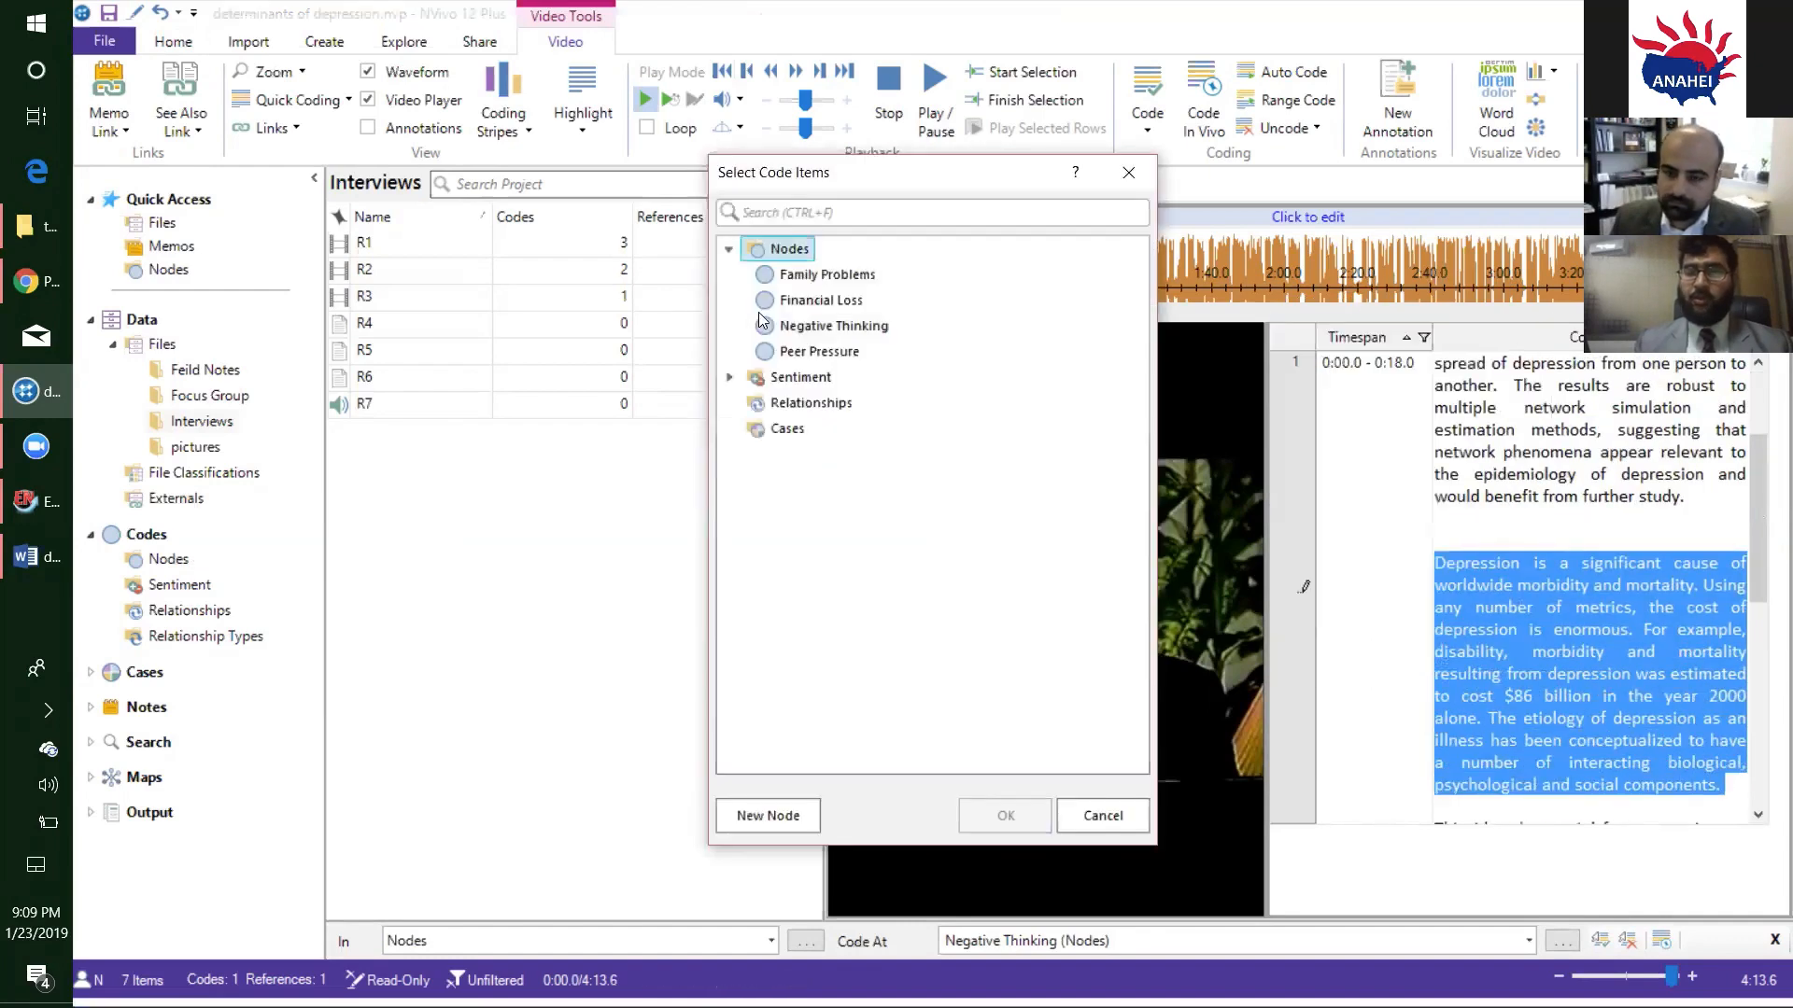
click(812, 299)
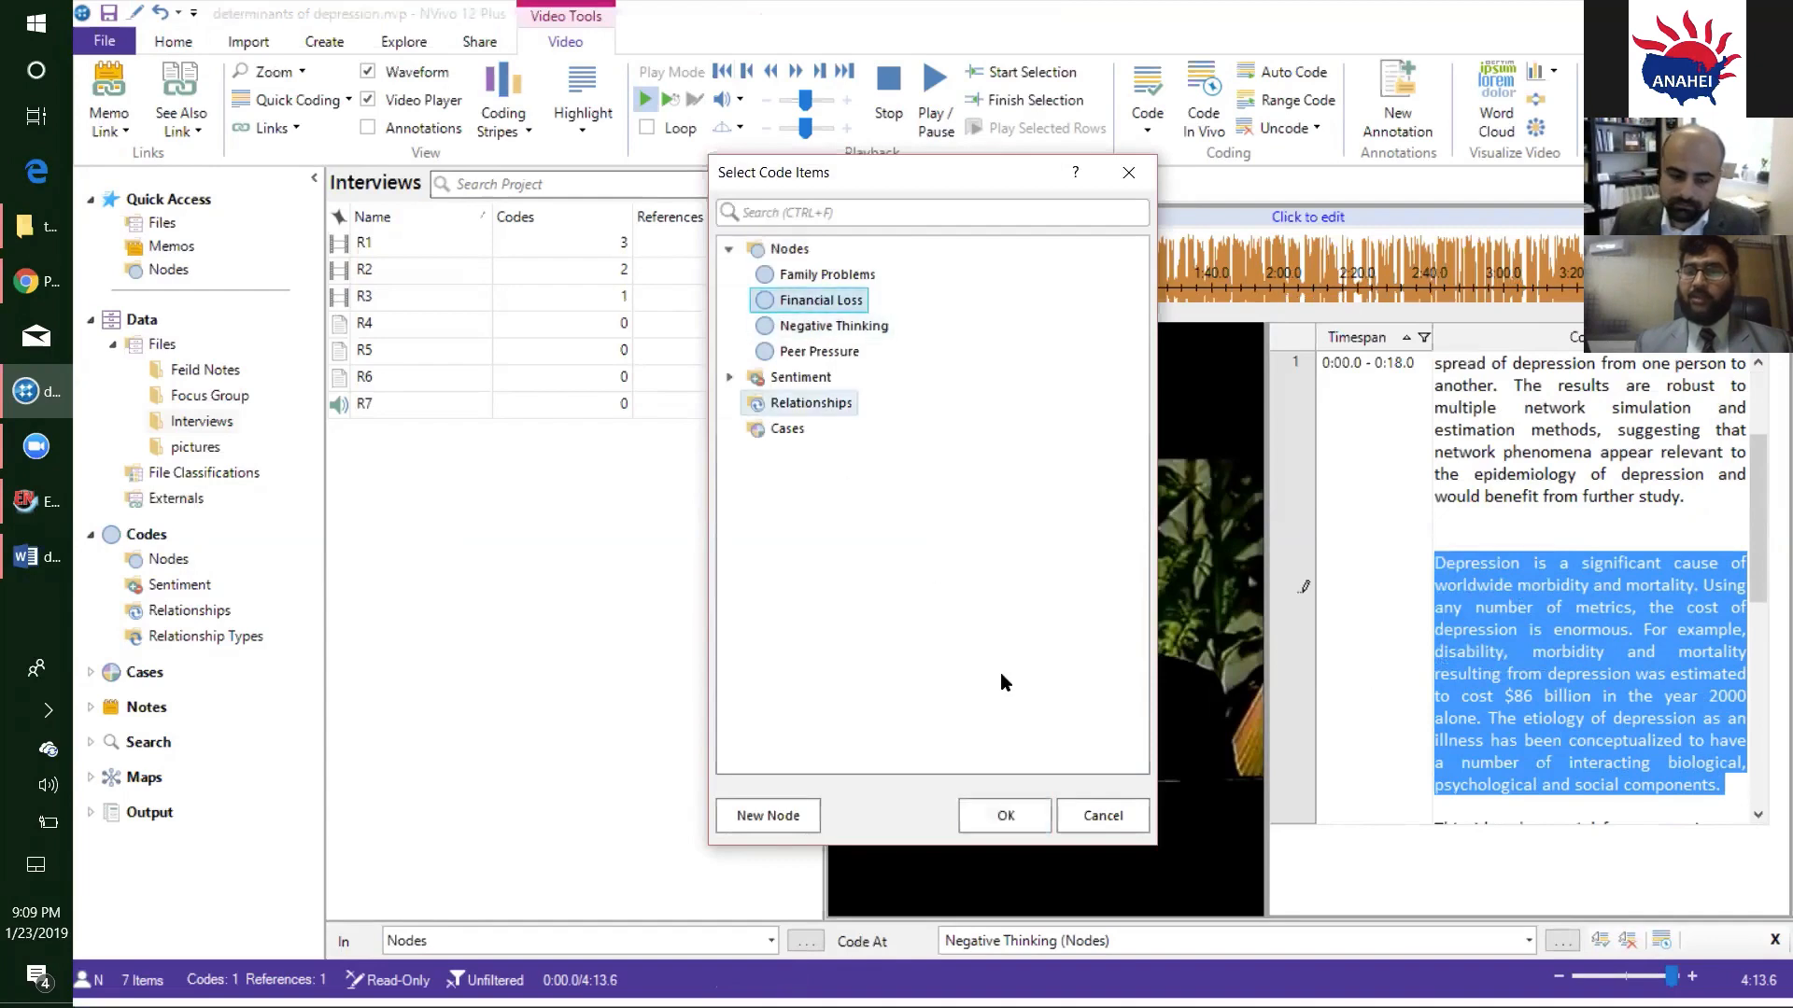
click(1005, 815)
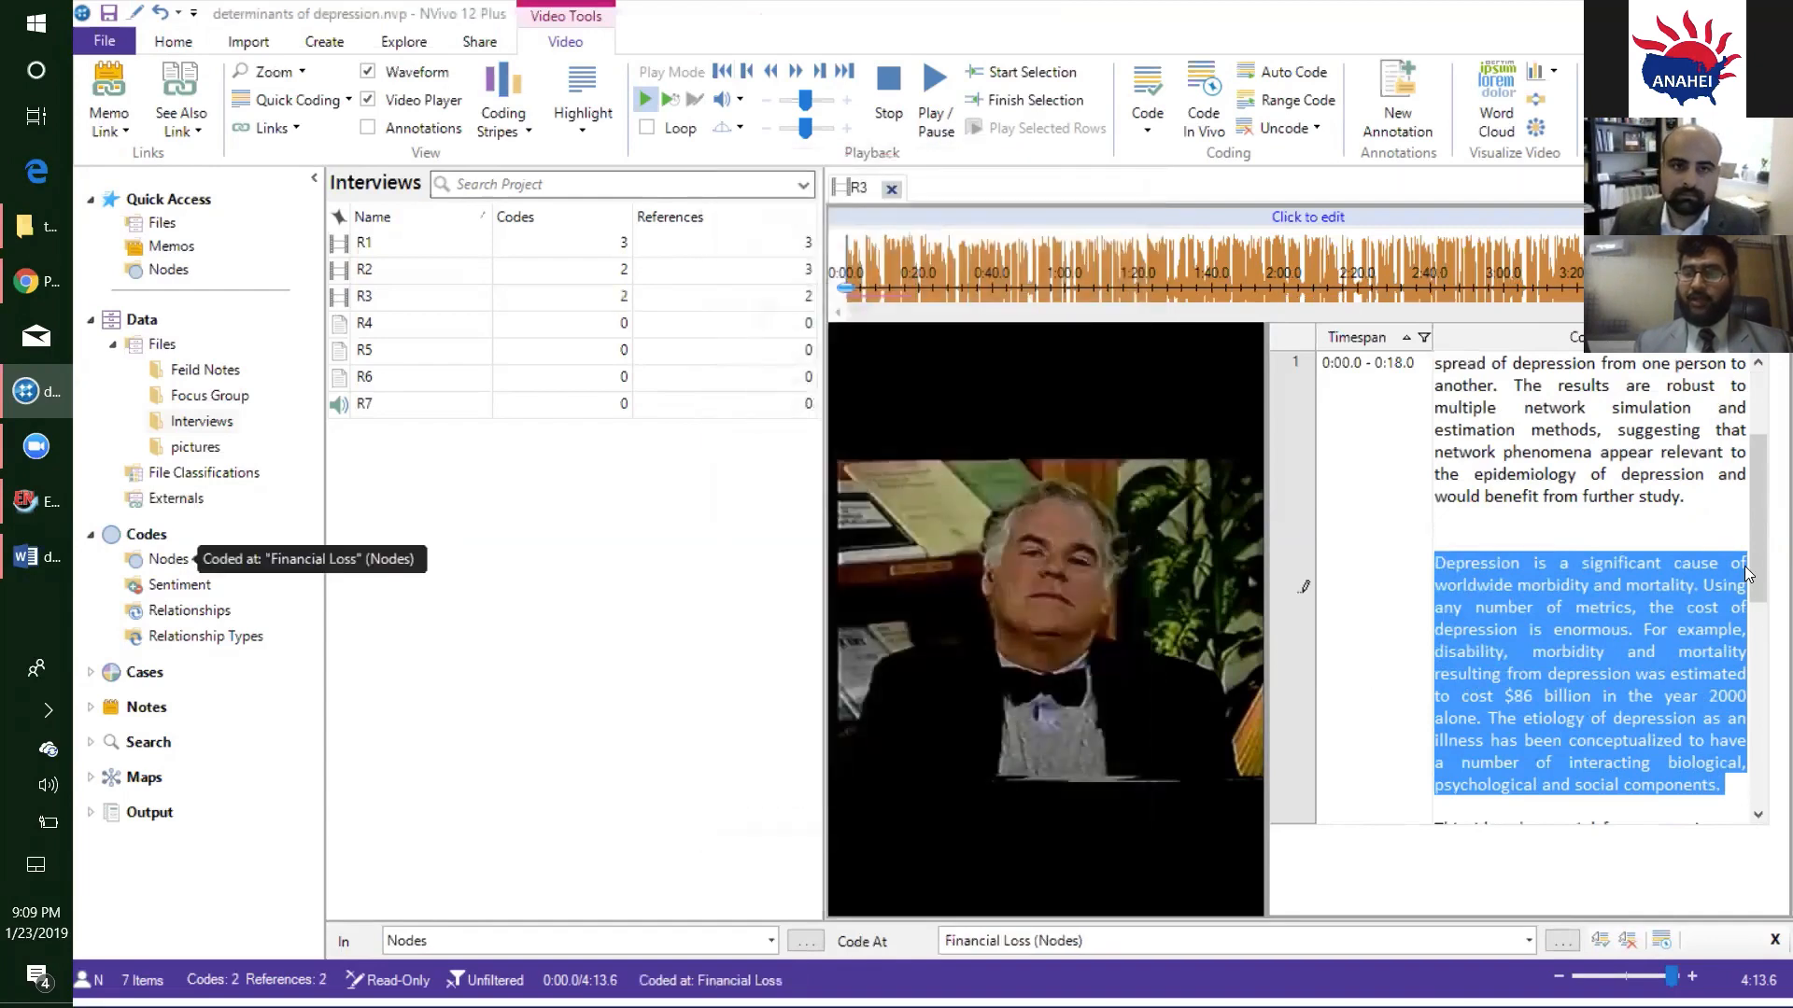
- Code the R3 transcript passage from "part on the kind of society" through "understanding" at a new node named Biochemical factors and close R3
drag(1755, 567, 1754, 734)
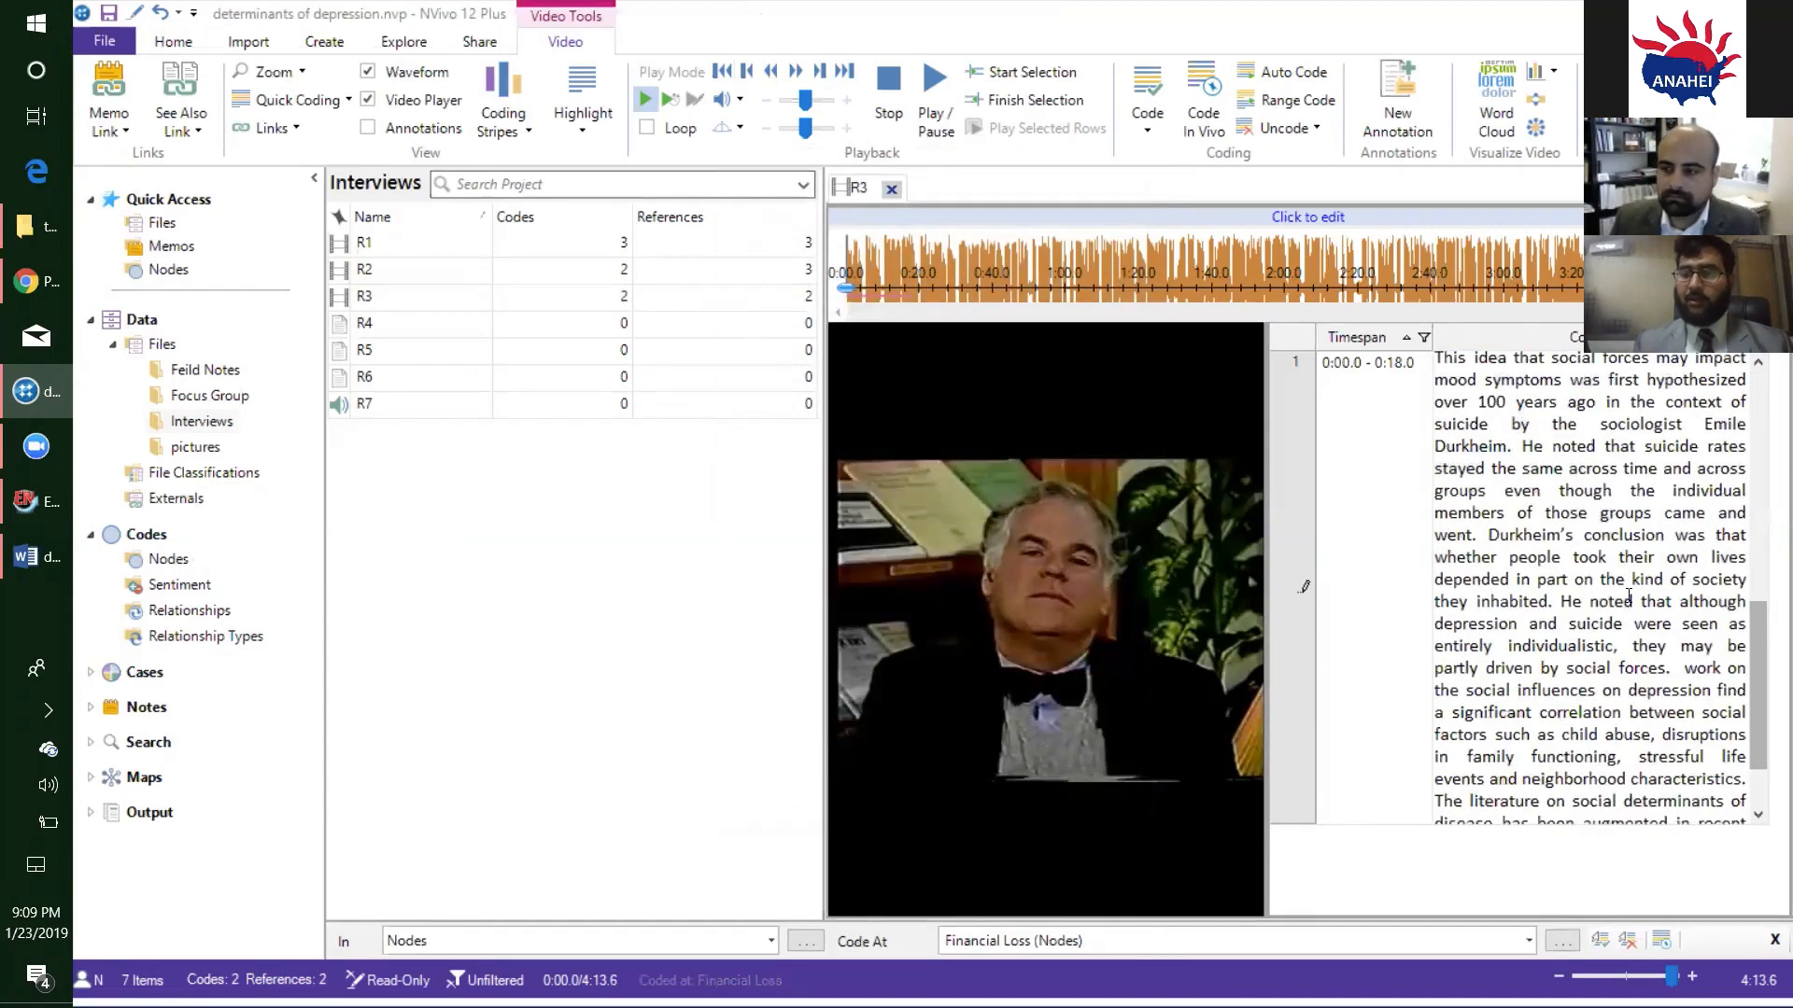
drag(1543, 580, 1504, 817)
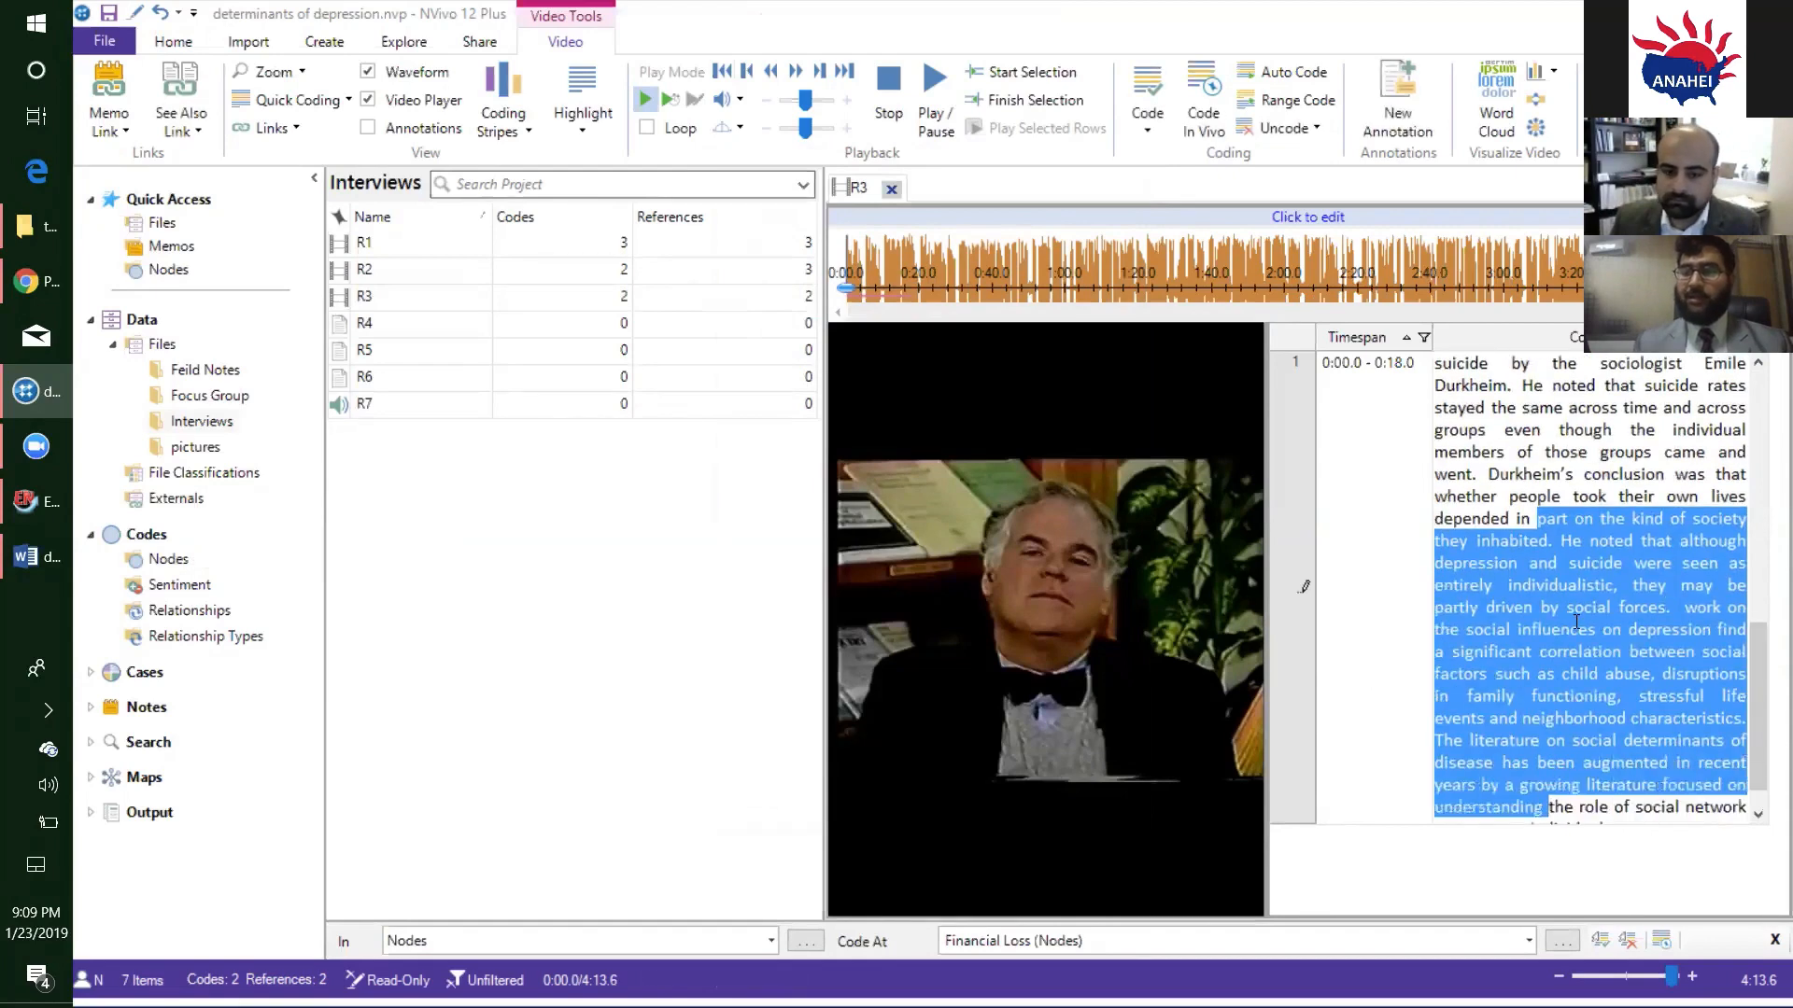
right_click(1576, 622)
click(1377, 640)
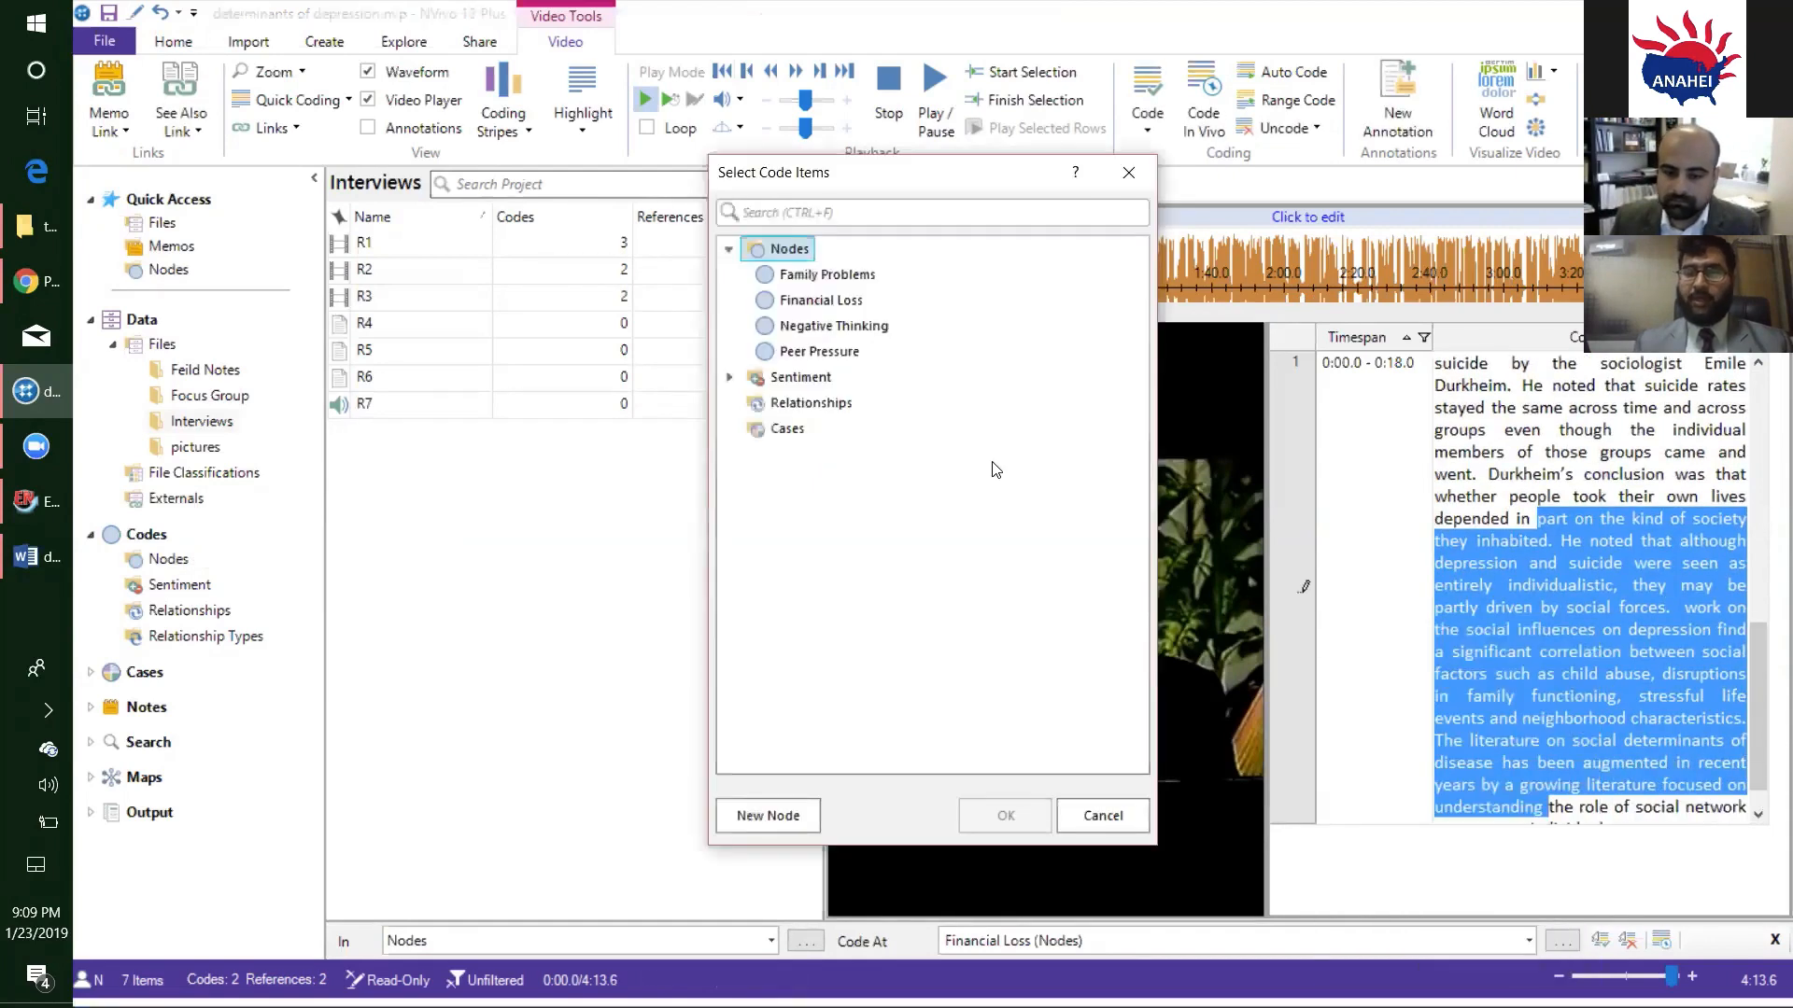
click(767, 815)
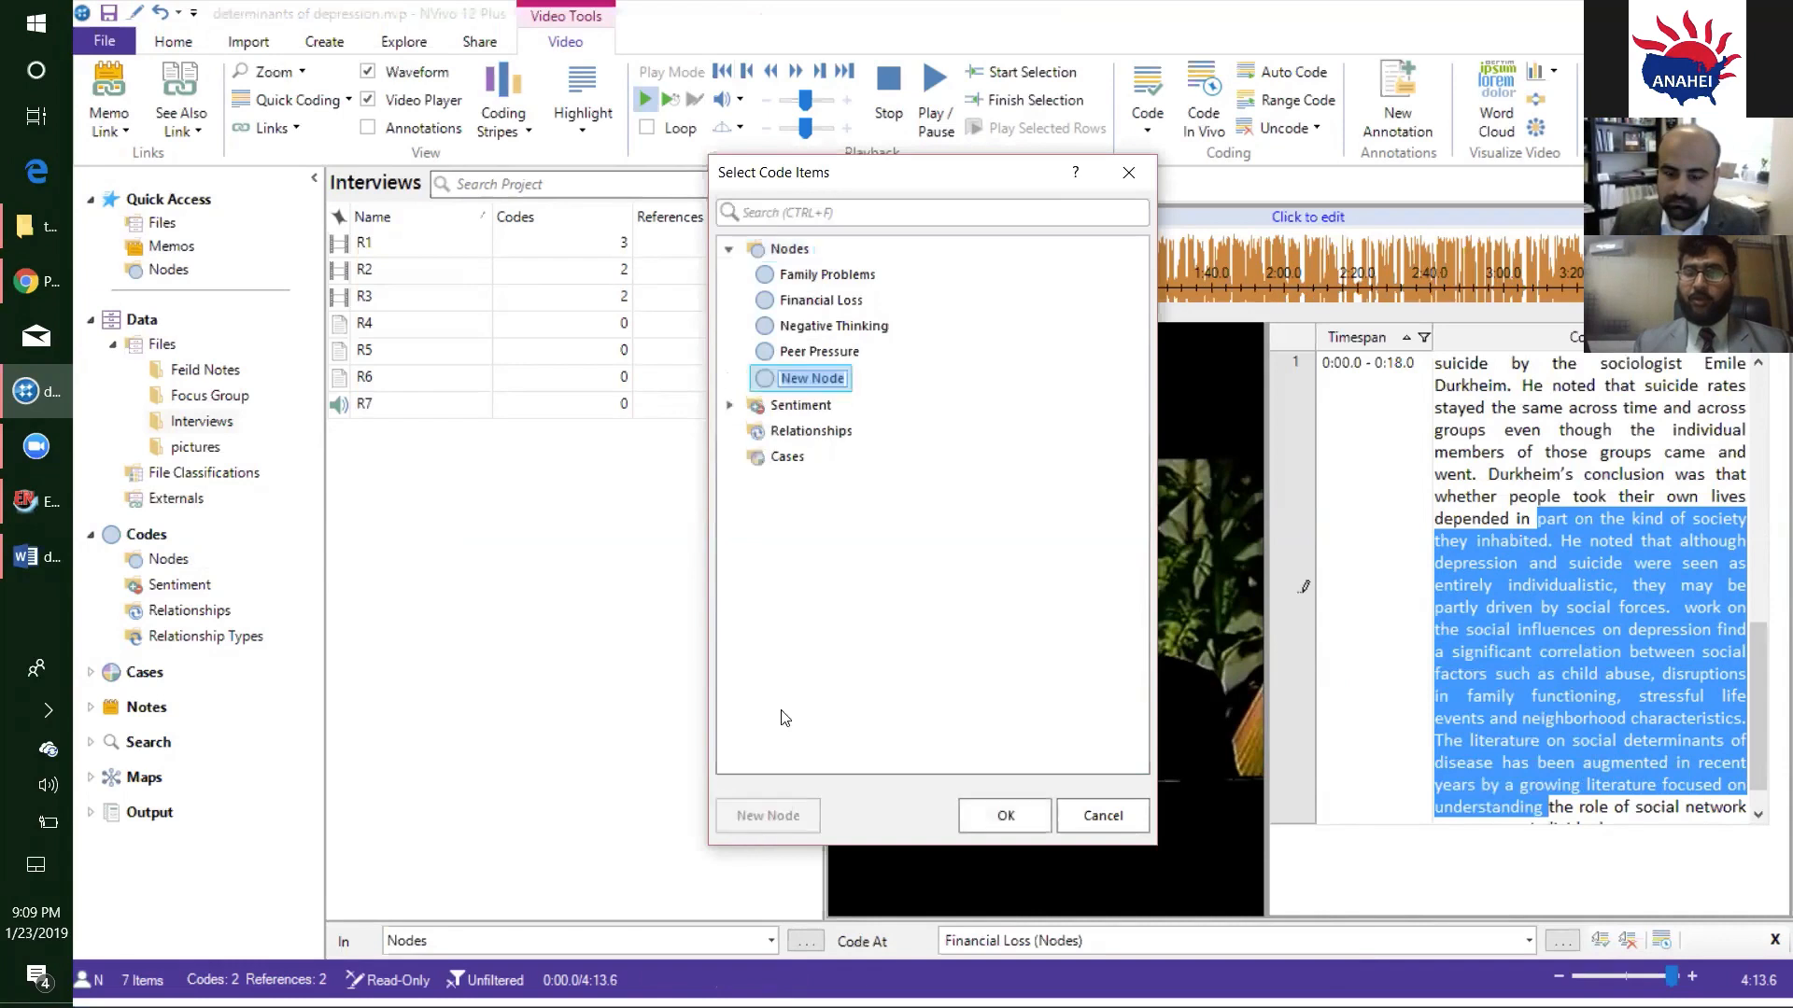
text(B)
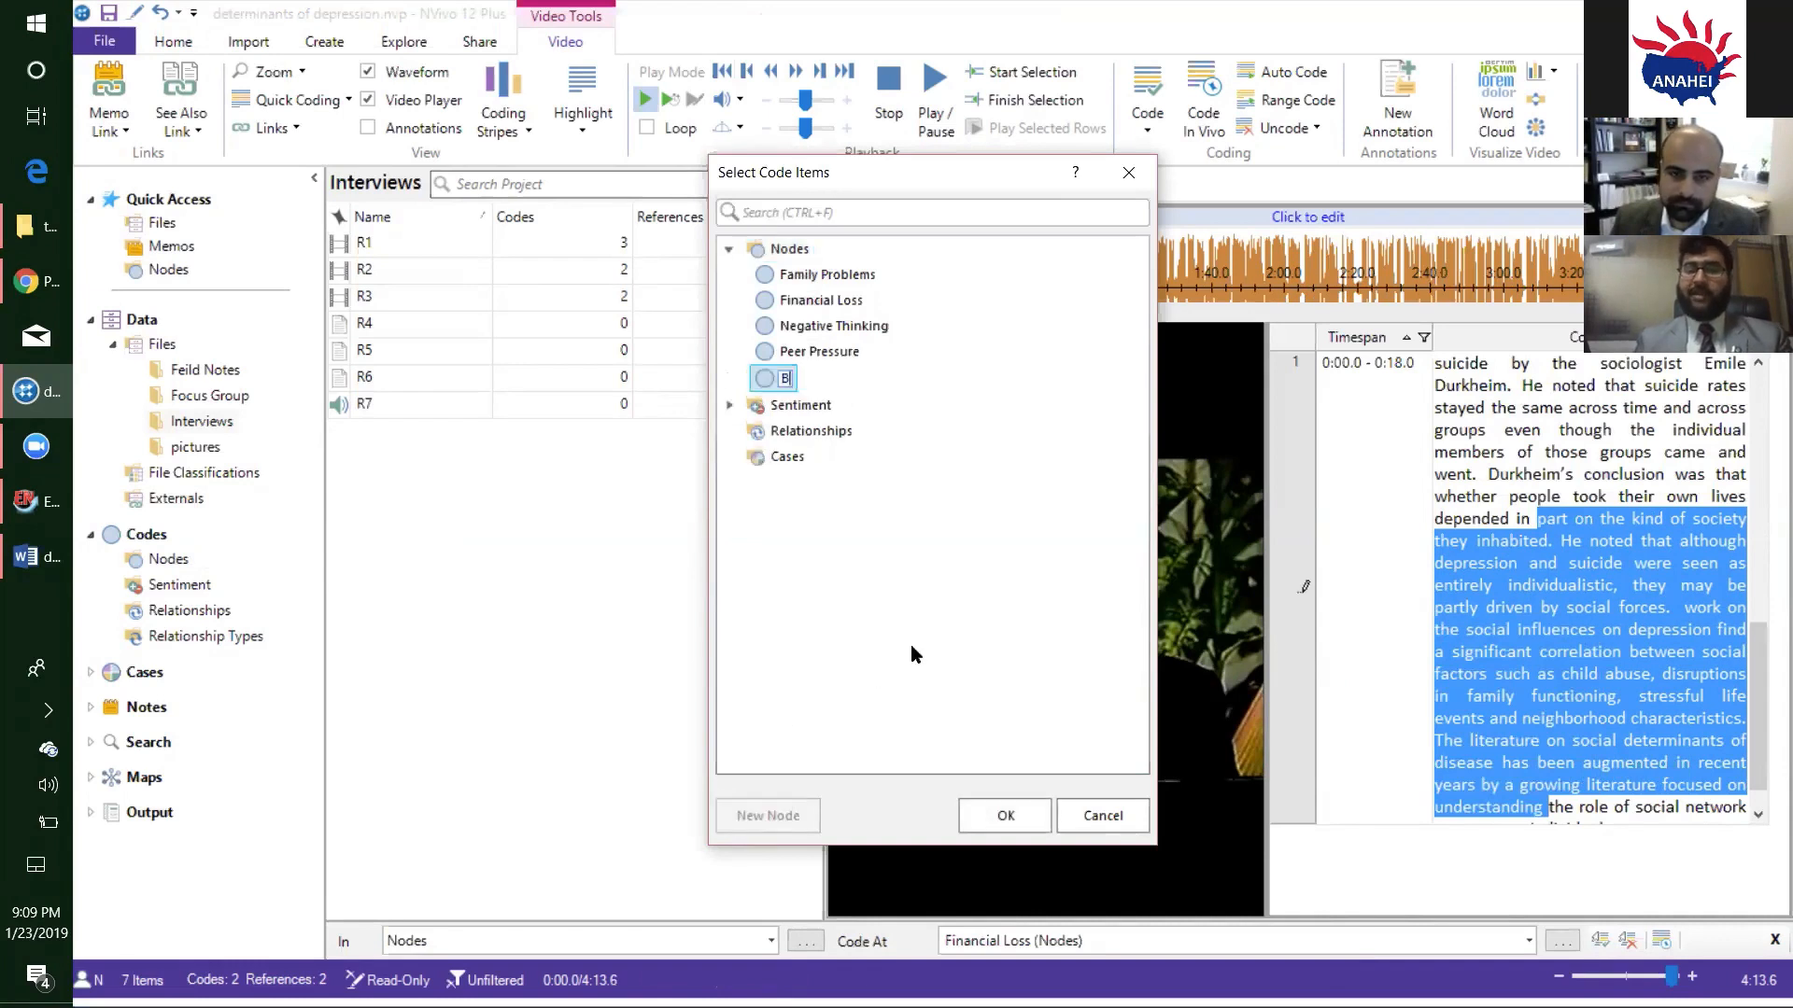
text(ioche)
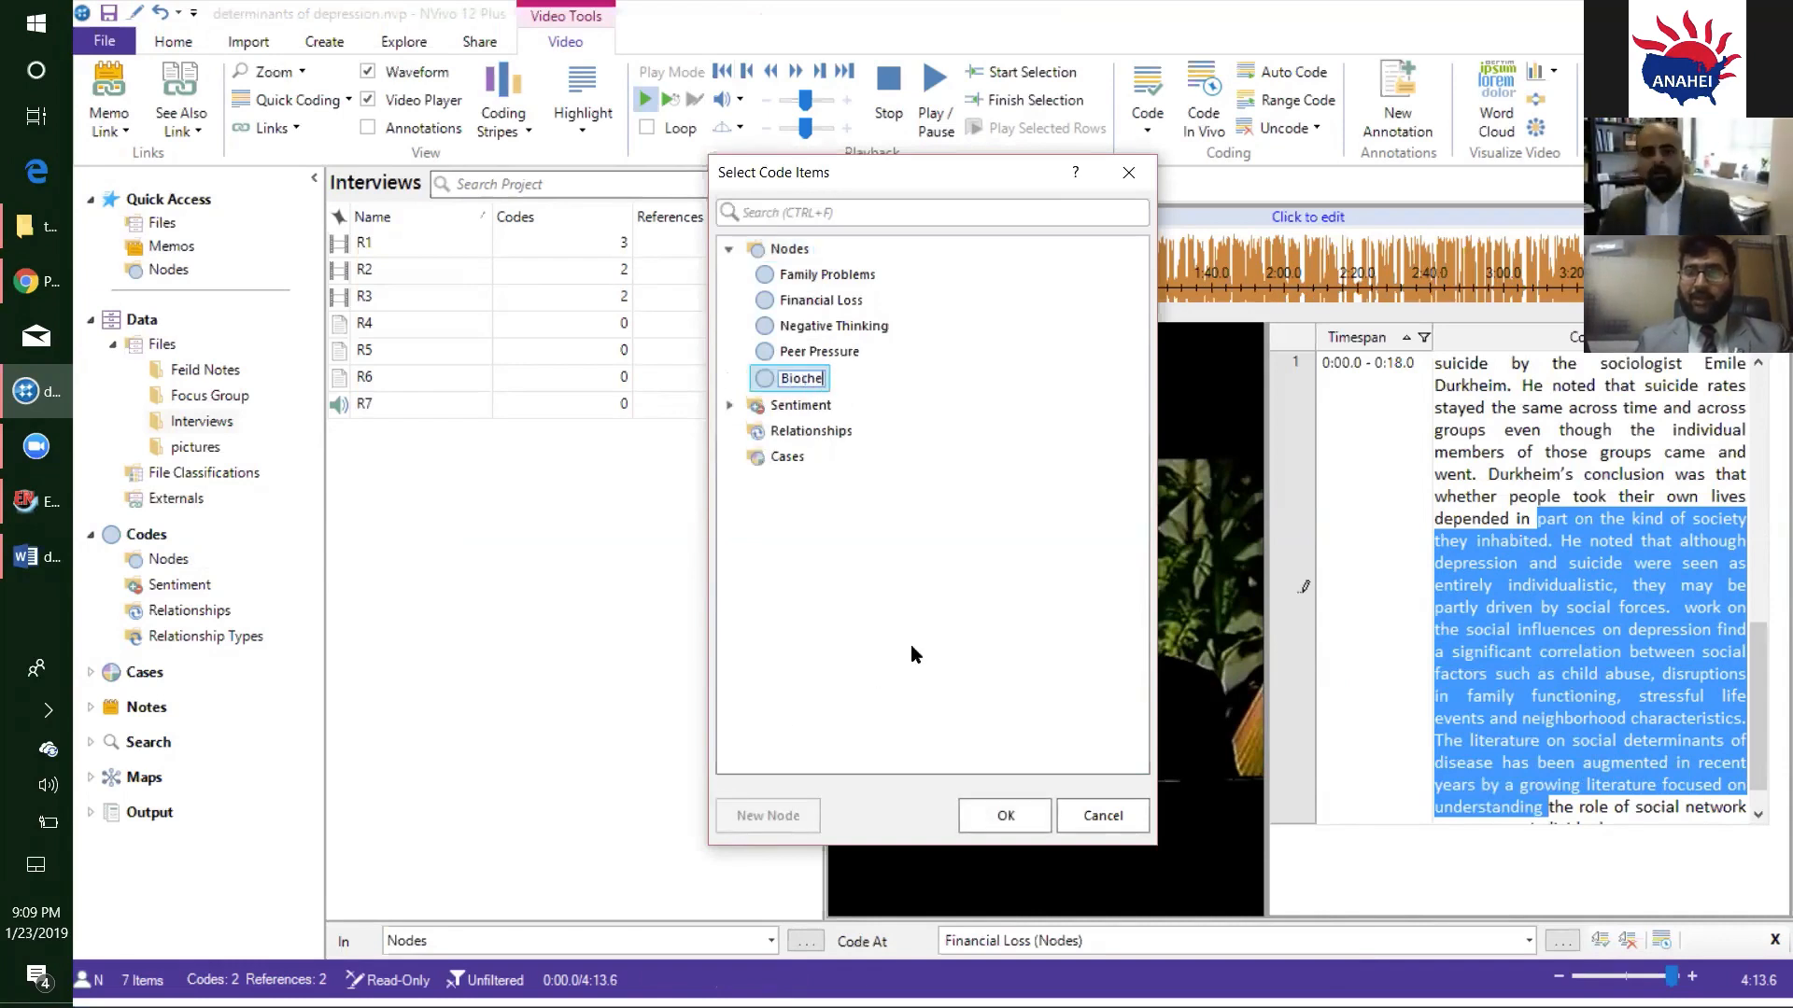
text(mical)
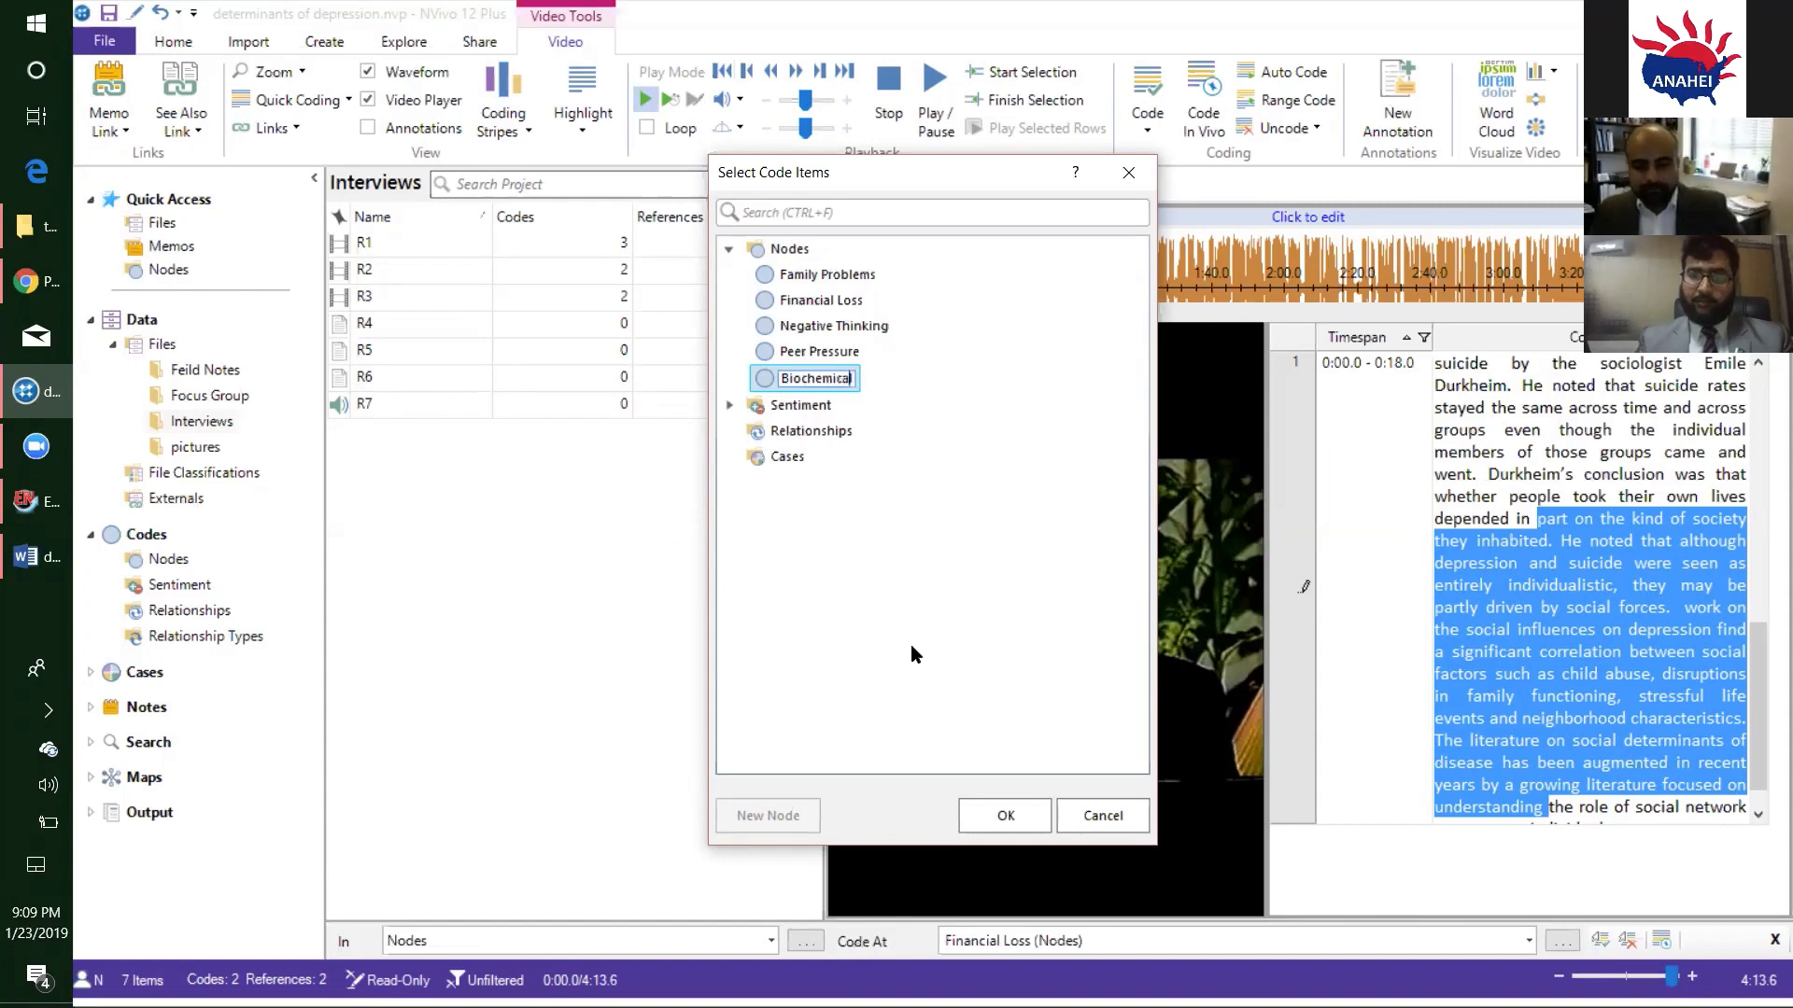
text( factors)
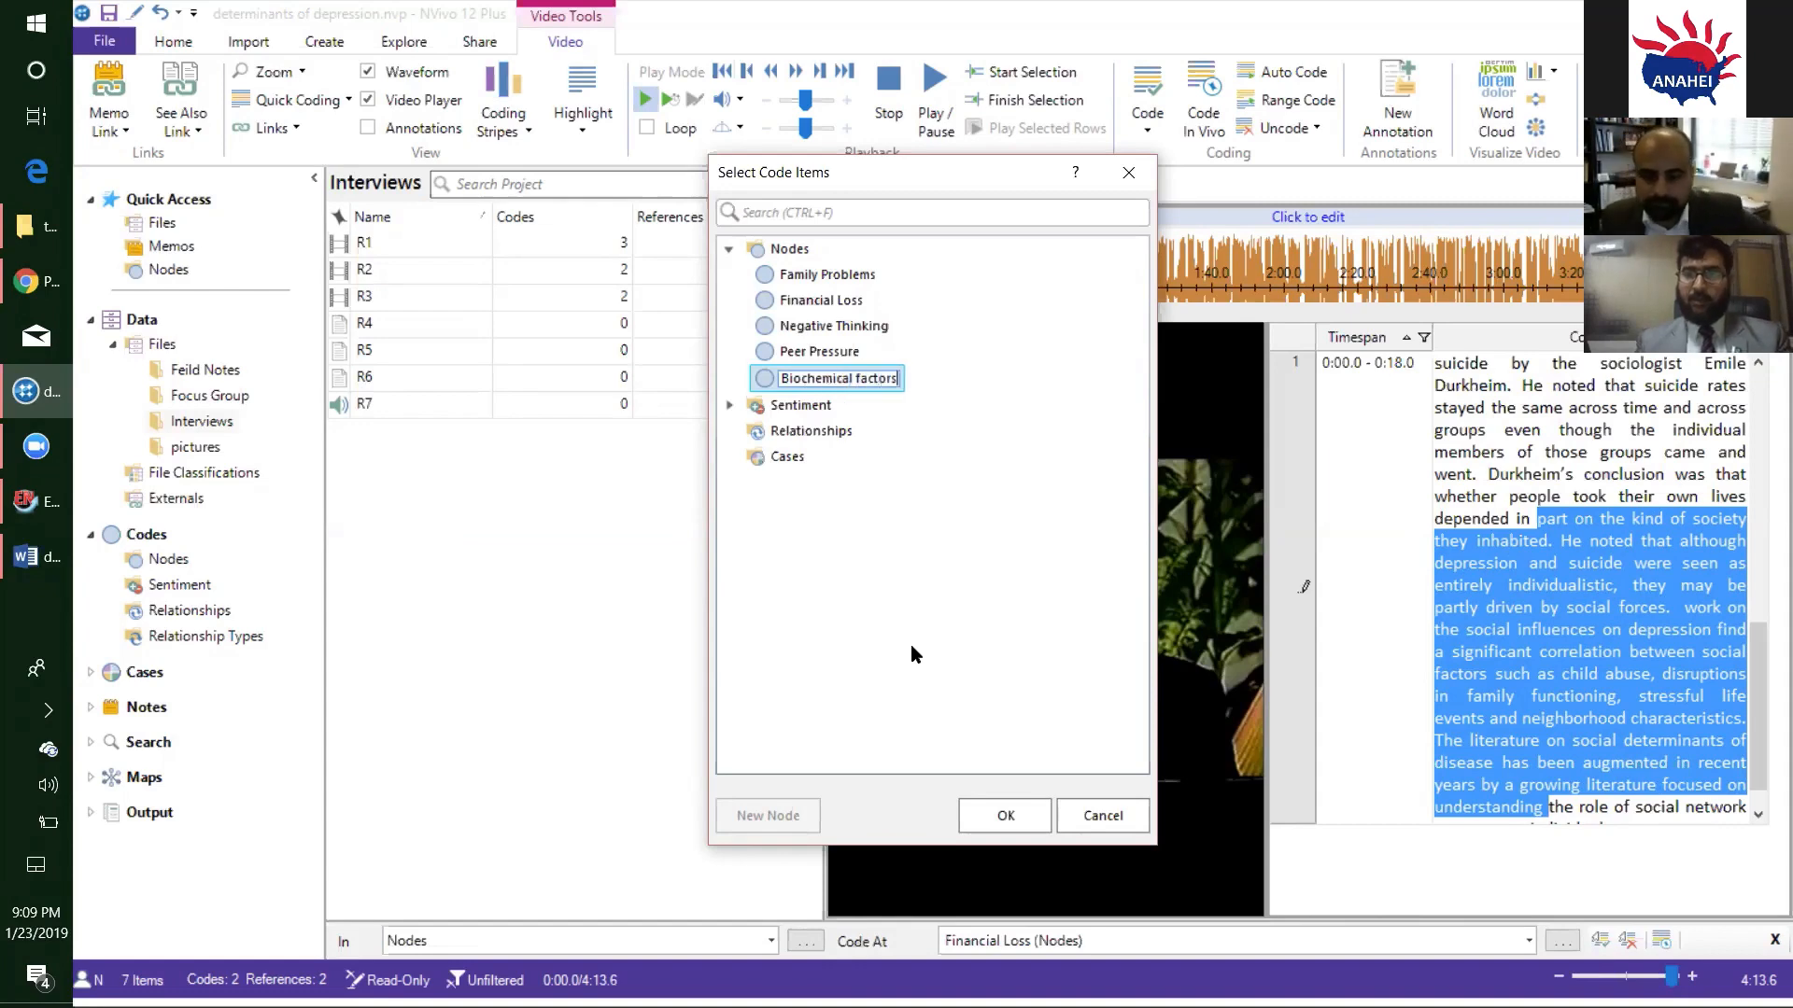
click(985, 800)
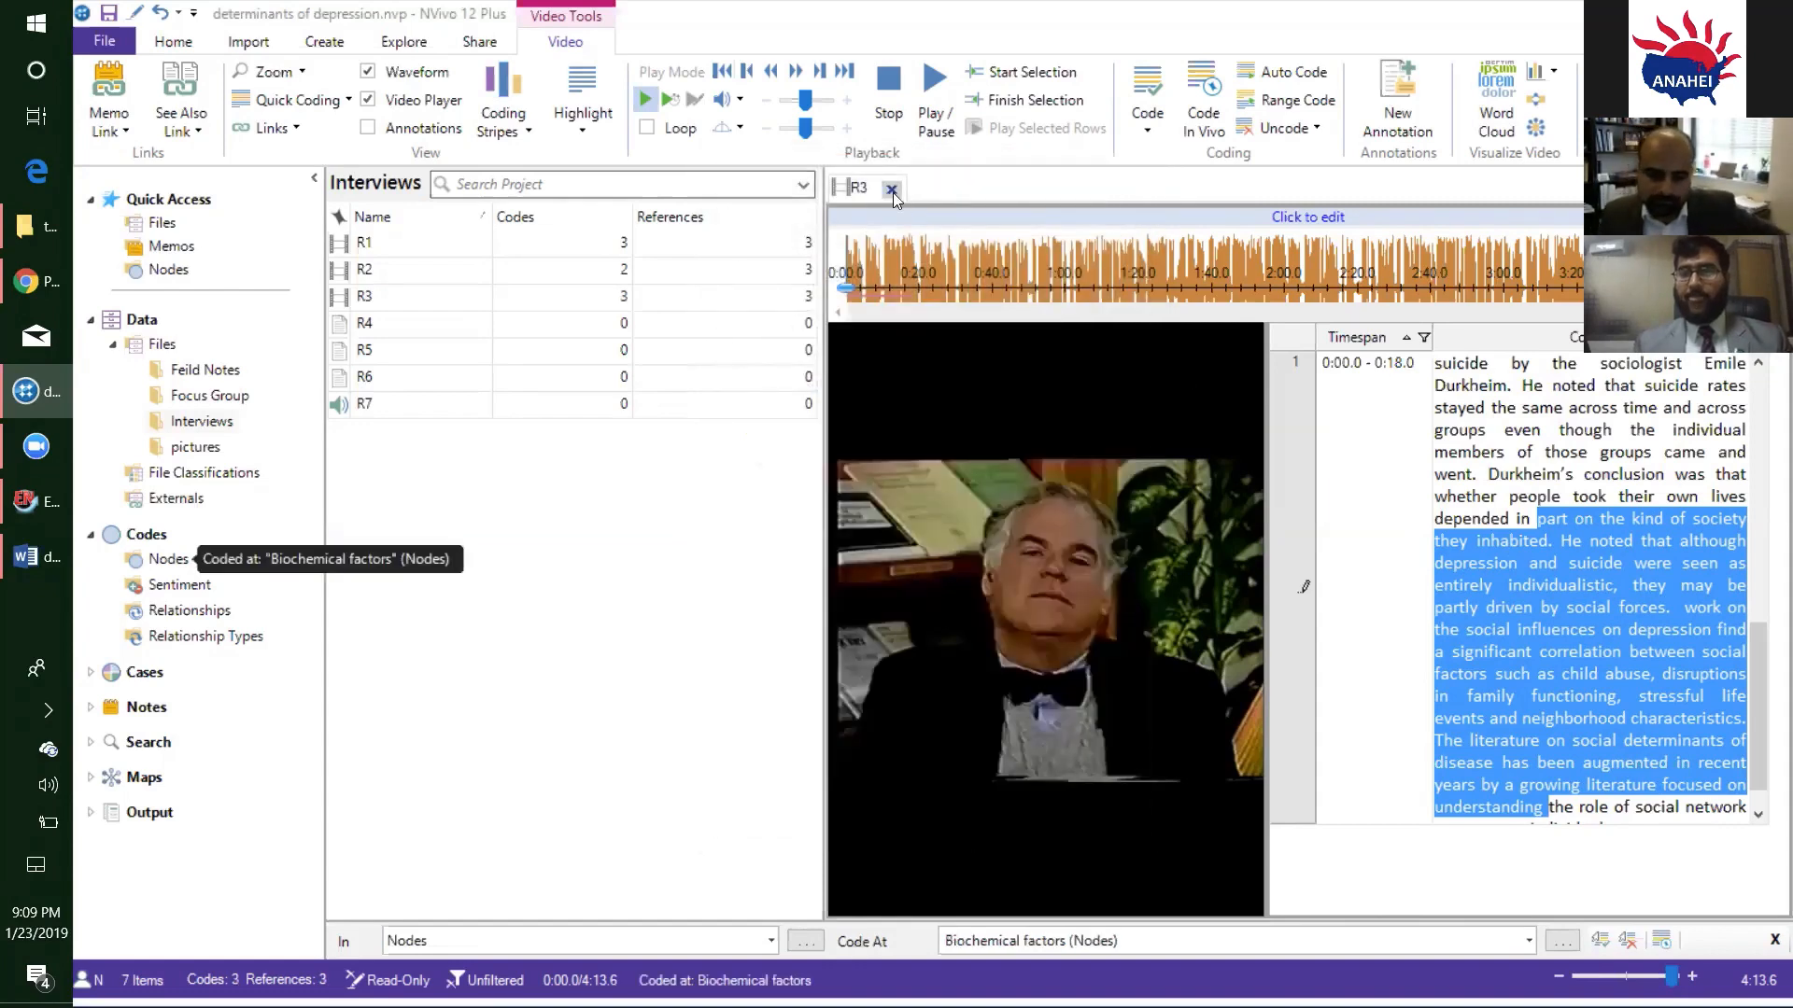
click(890, 191)
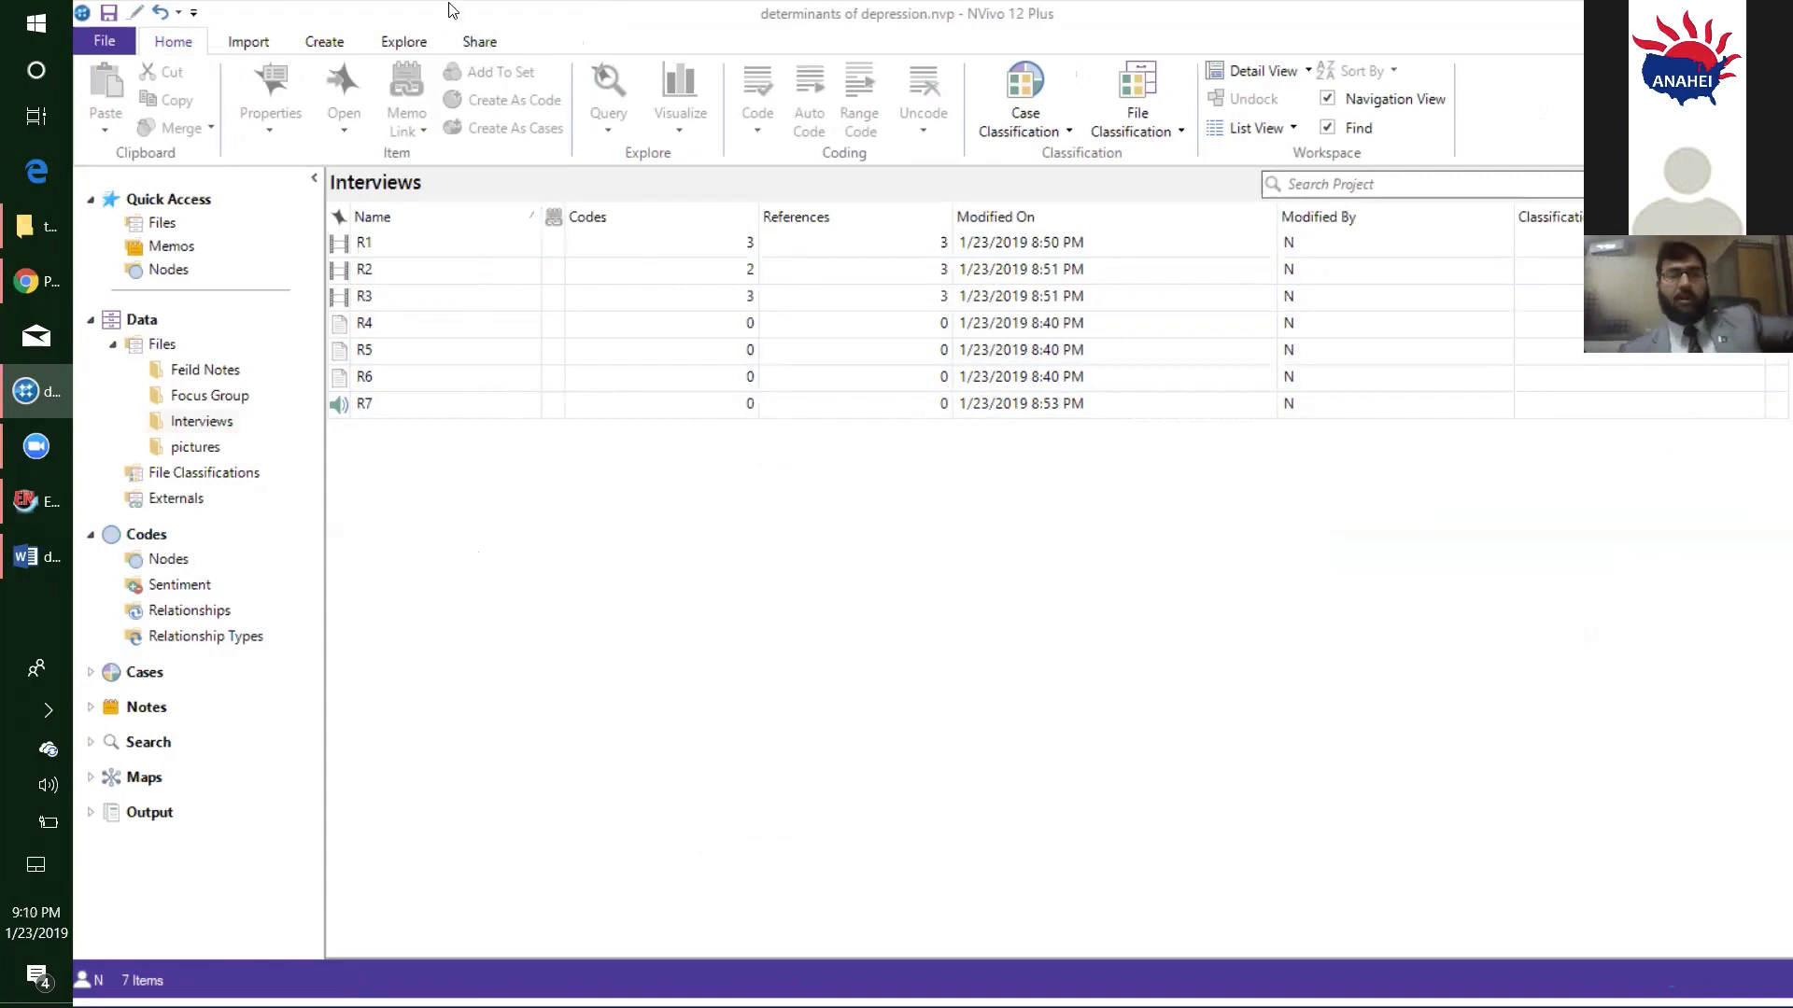
- Run a text search query for "depression" across files and externals and display the results as a word tree
click(411, 42)
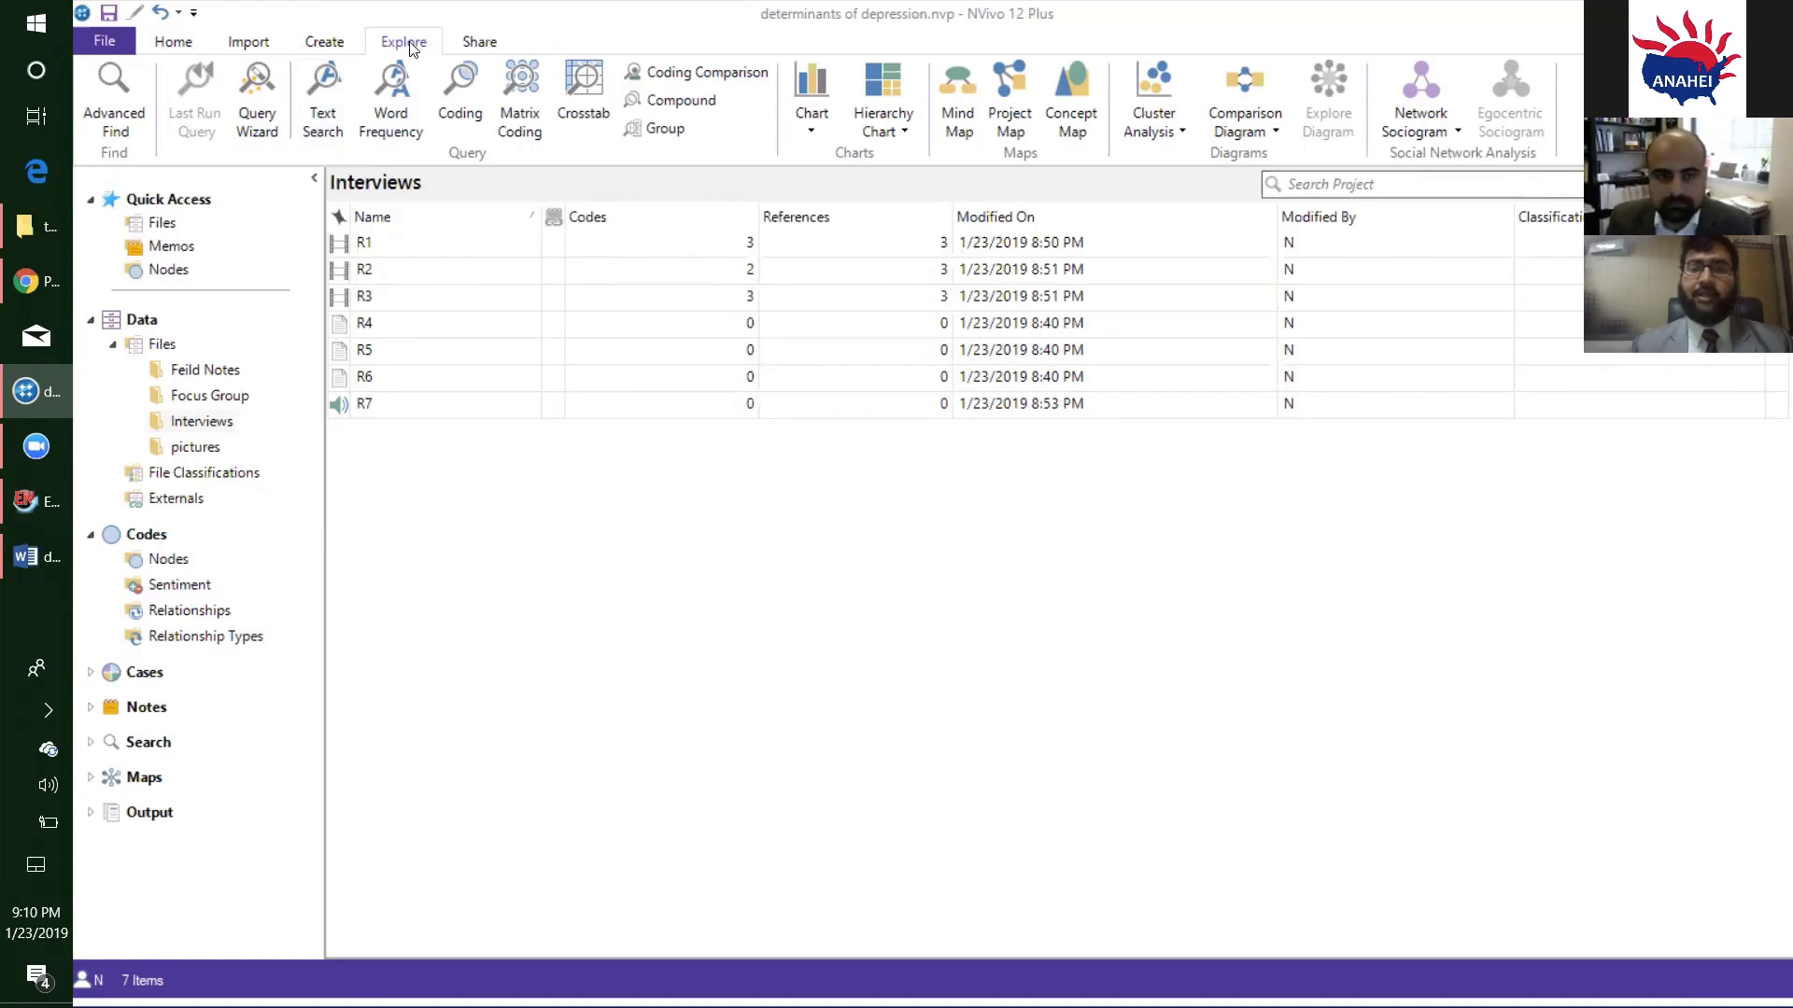
click(311, 136)
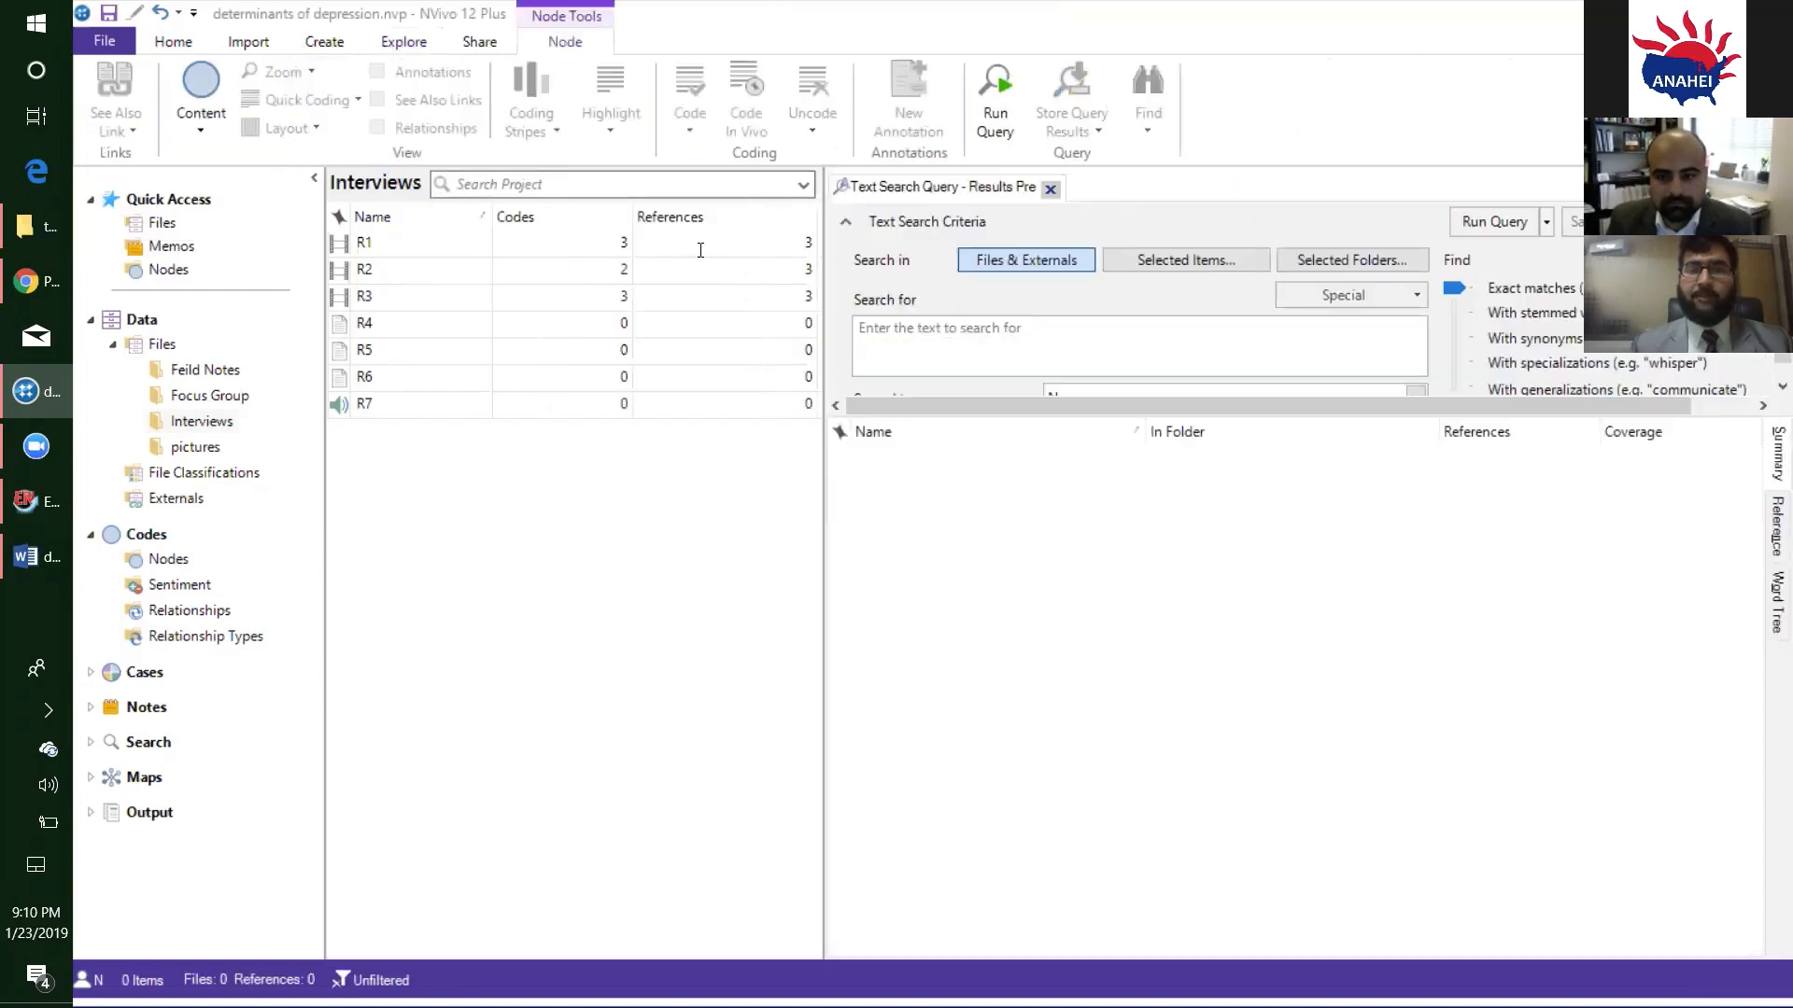
click(973, 334)
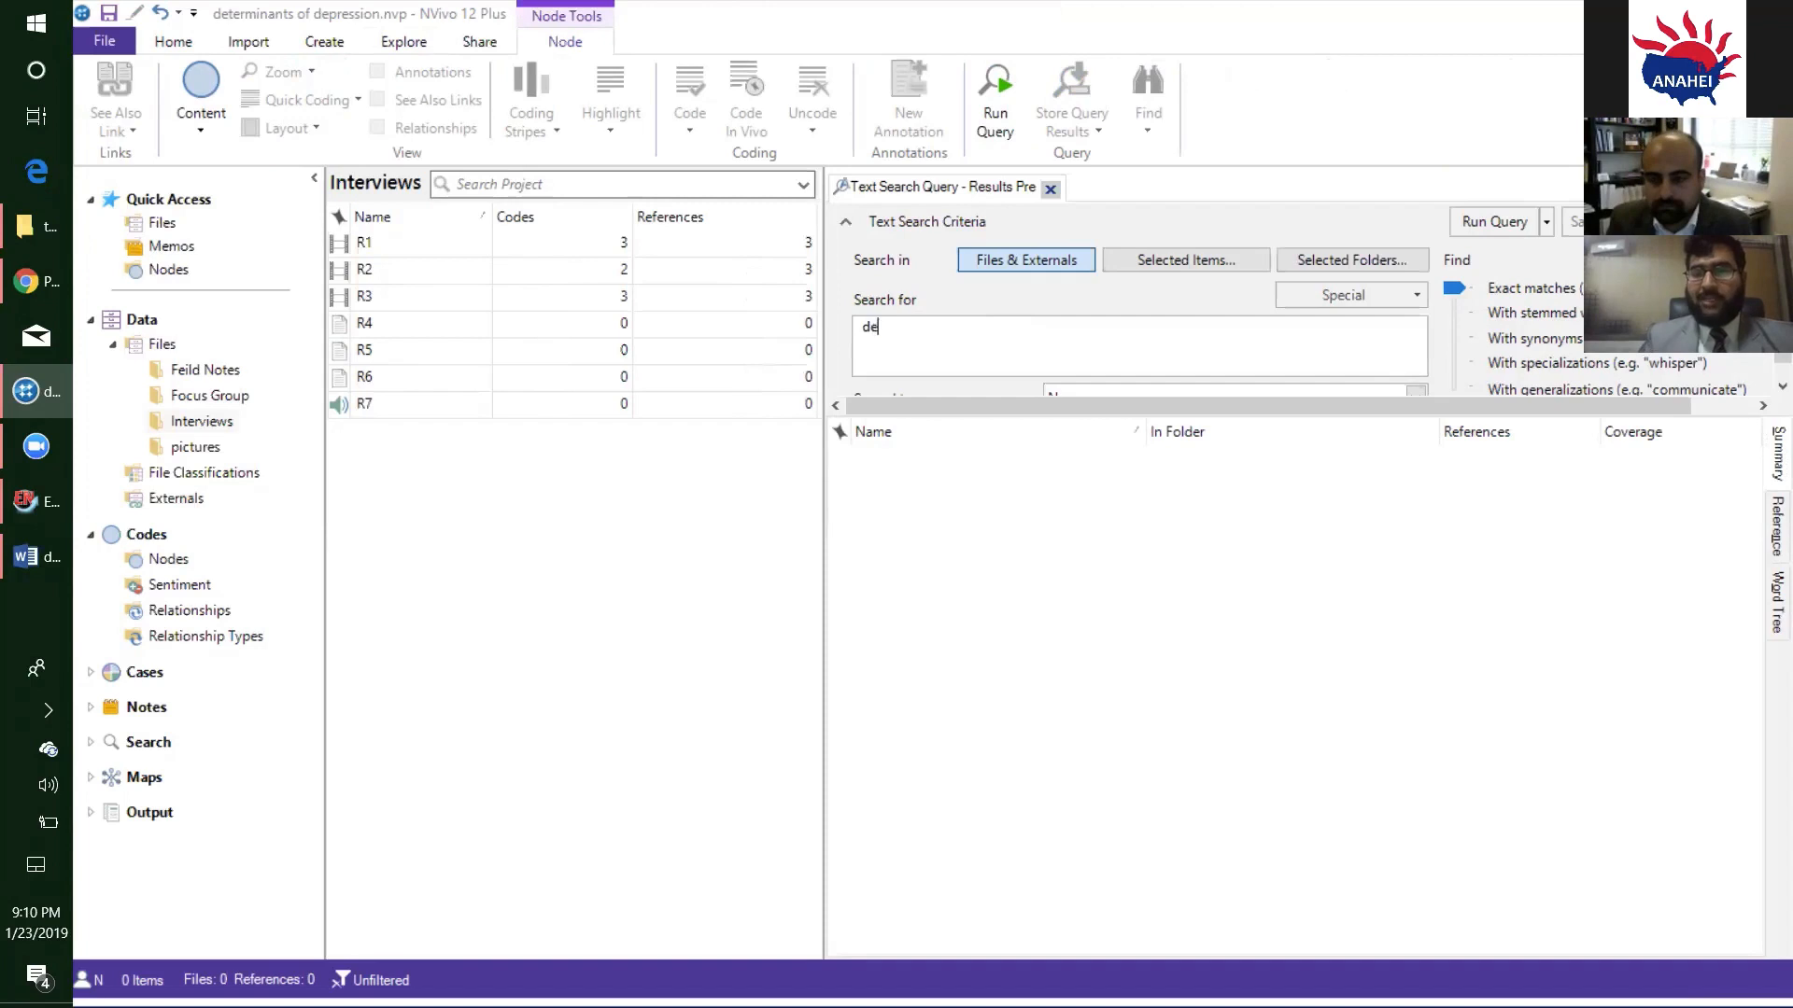
text(depression)
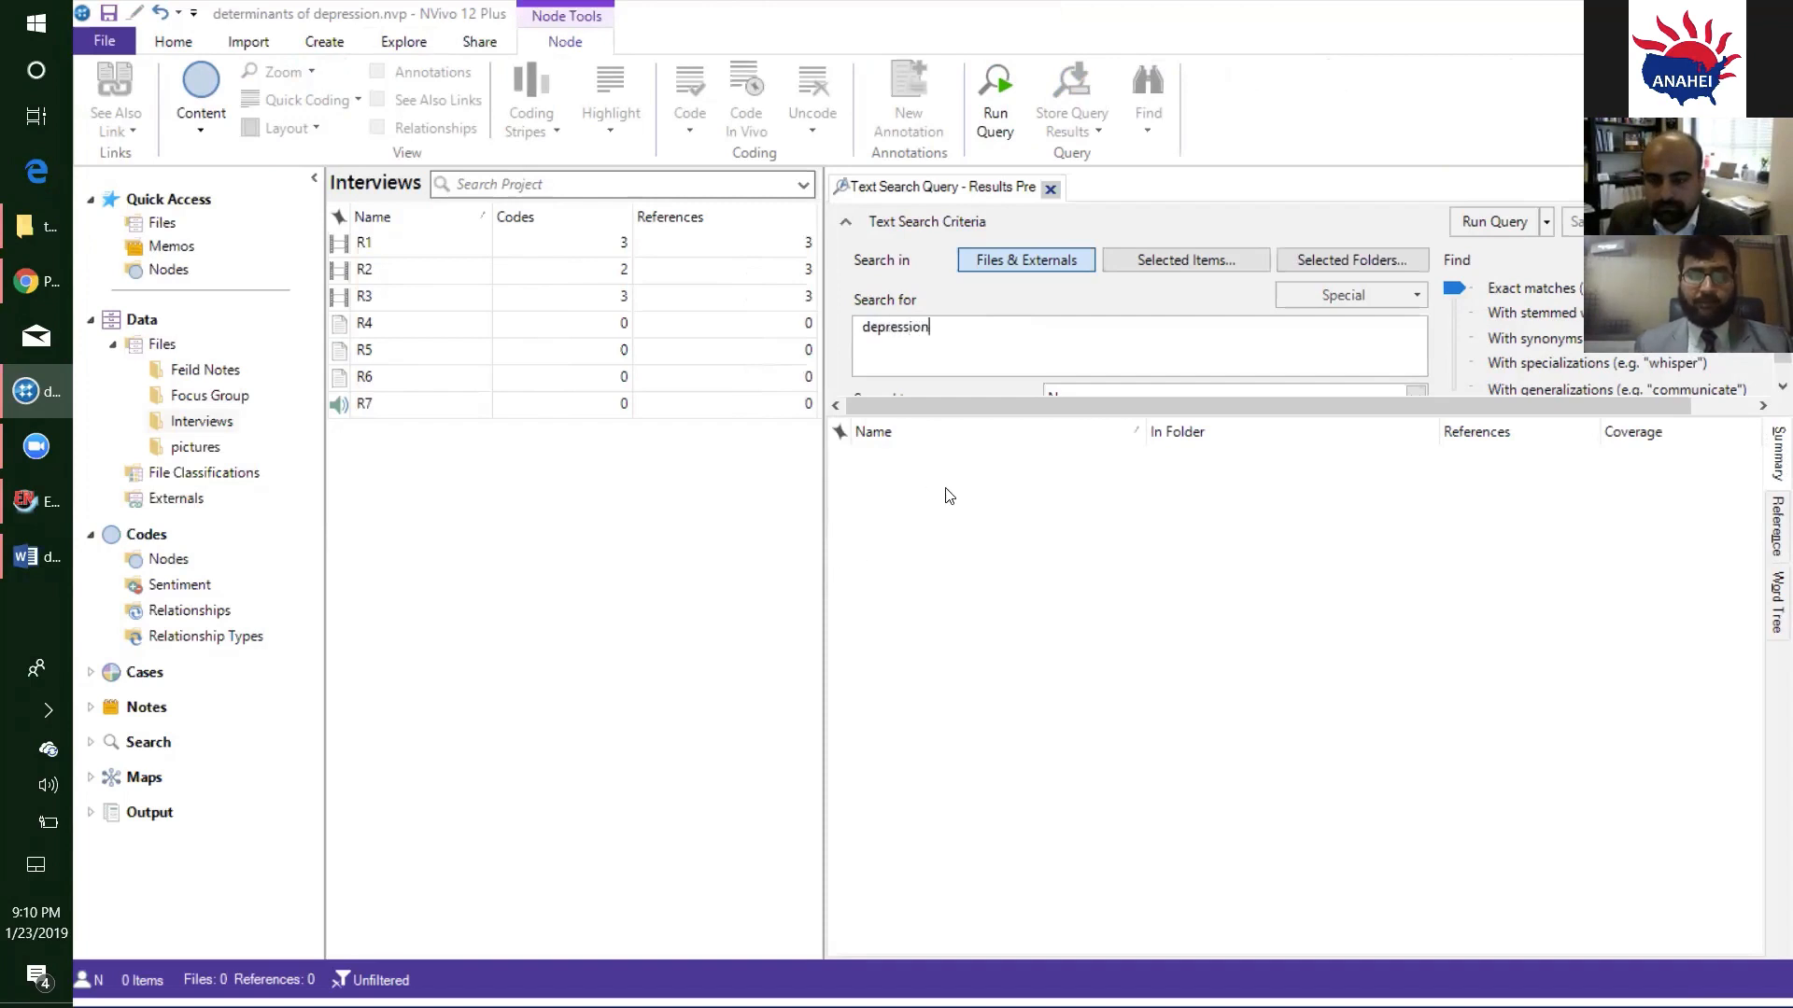
double_click(855, 327)
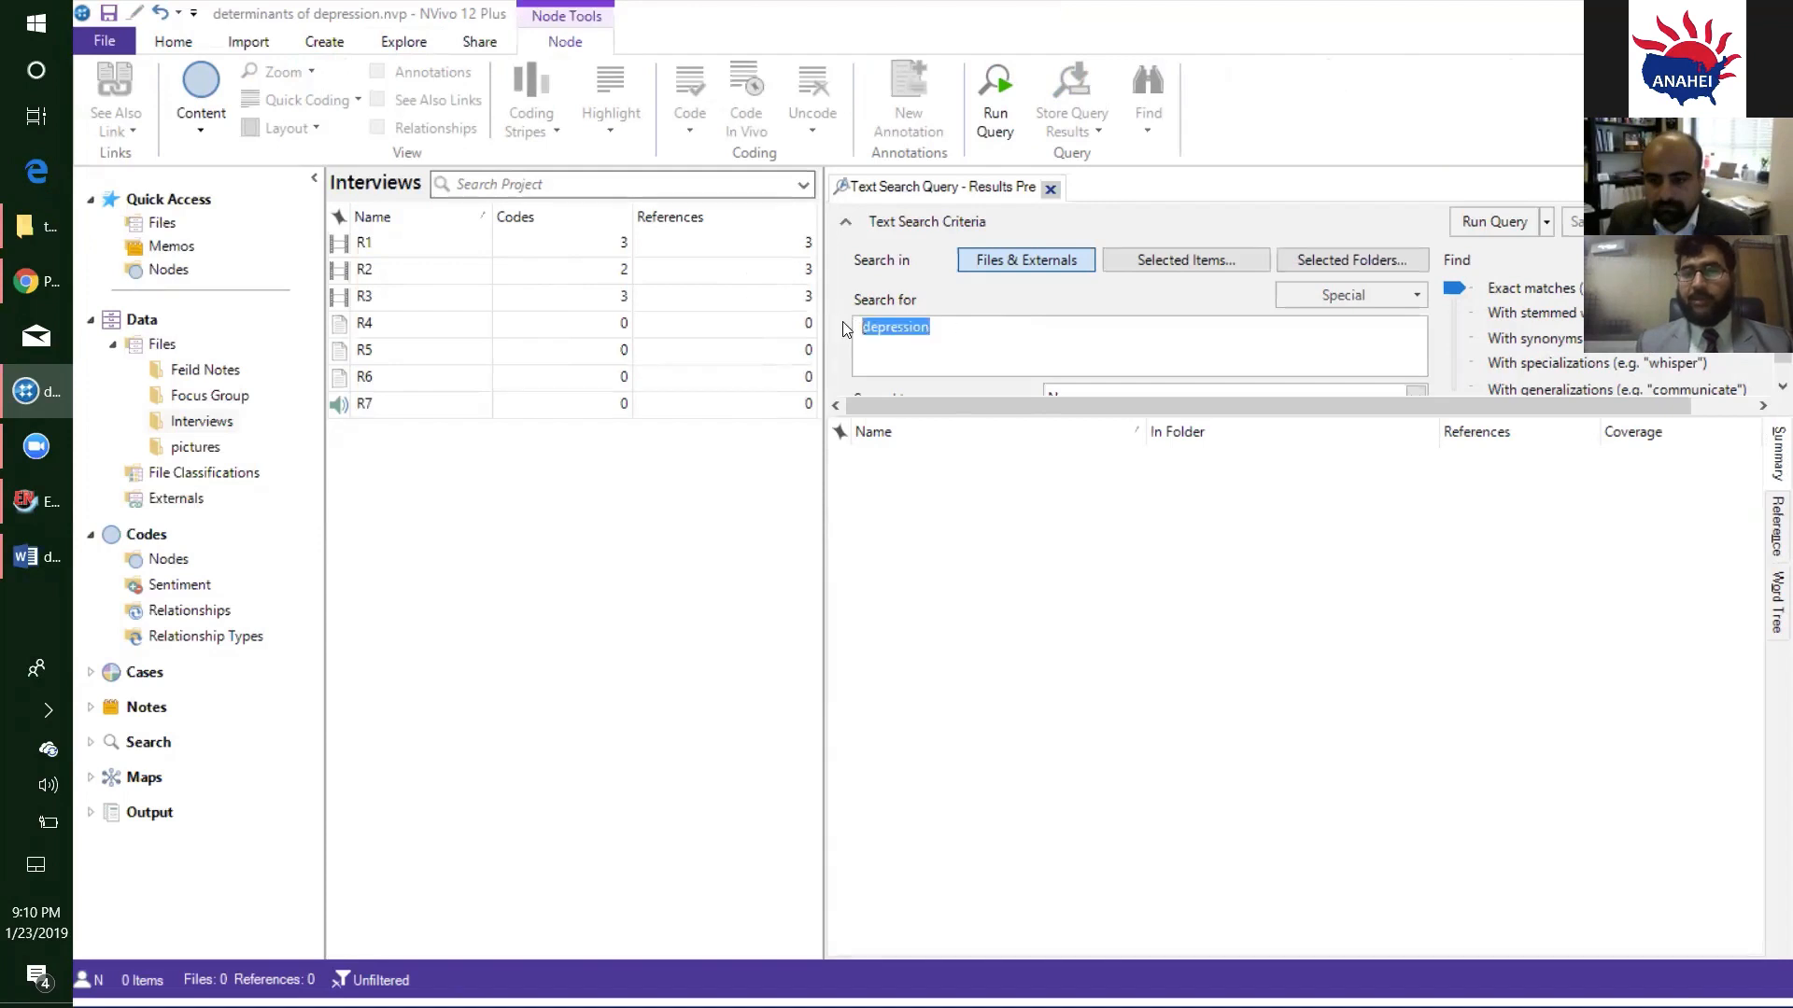
drag(964, 325, 837, 327)
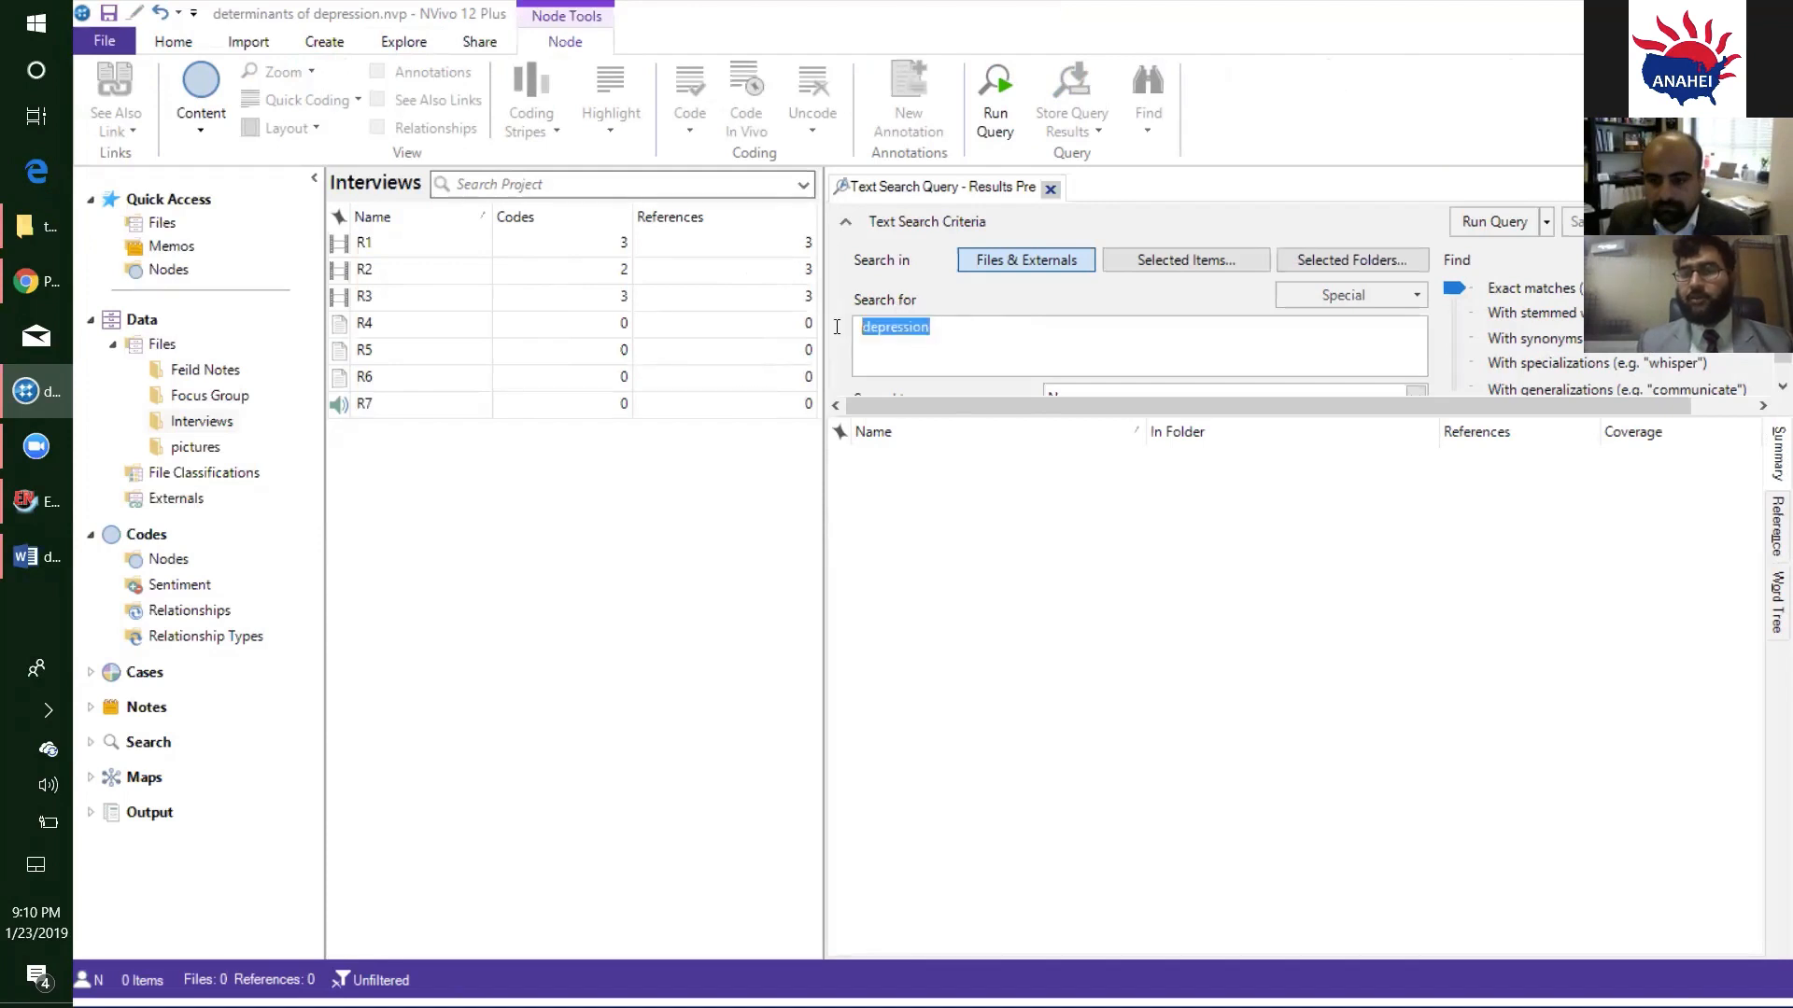
click(818, 348)
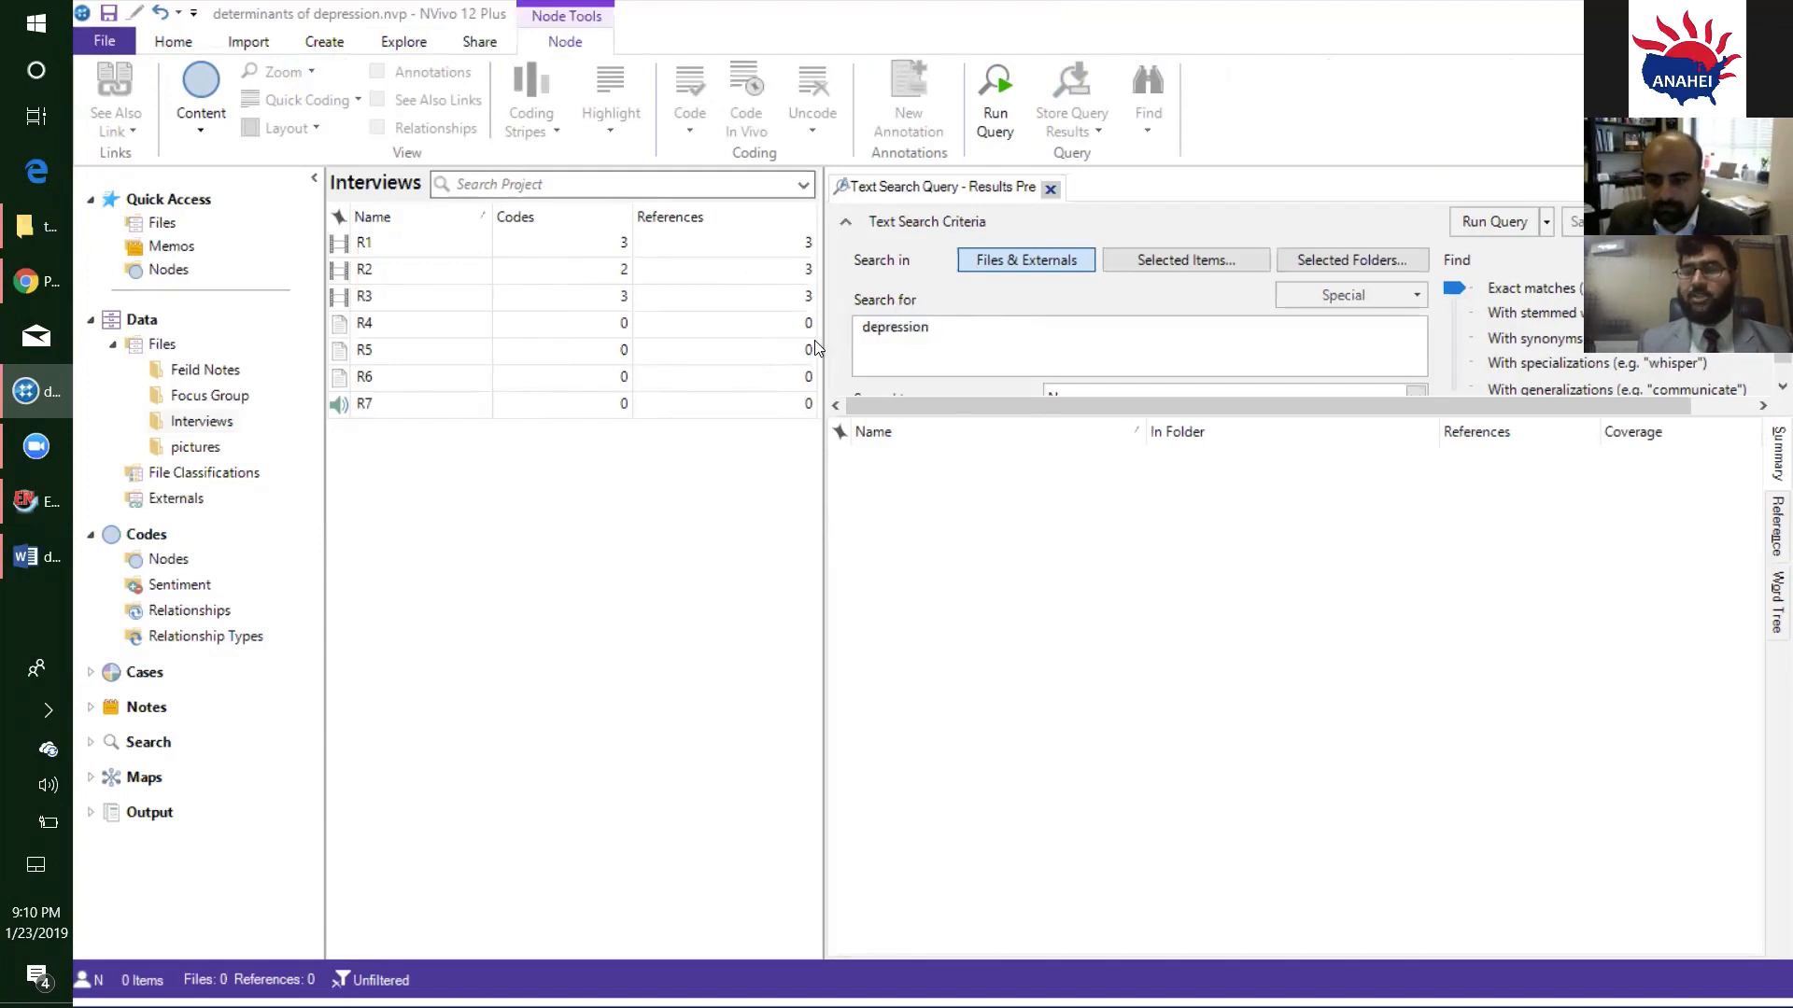
click(956, 336)
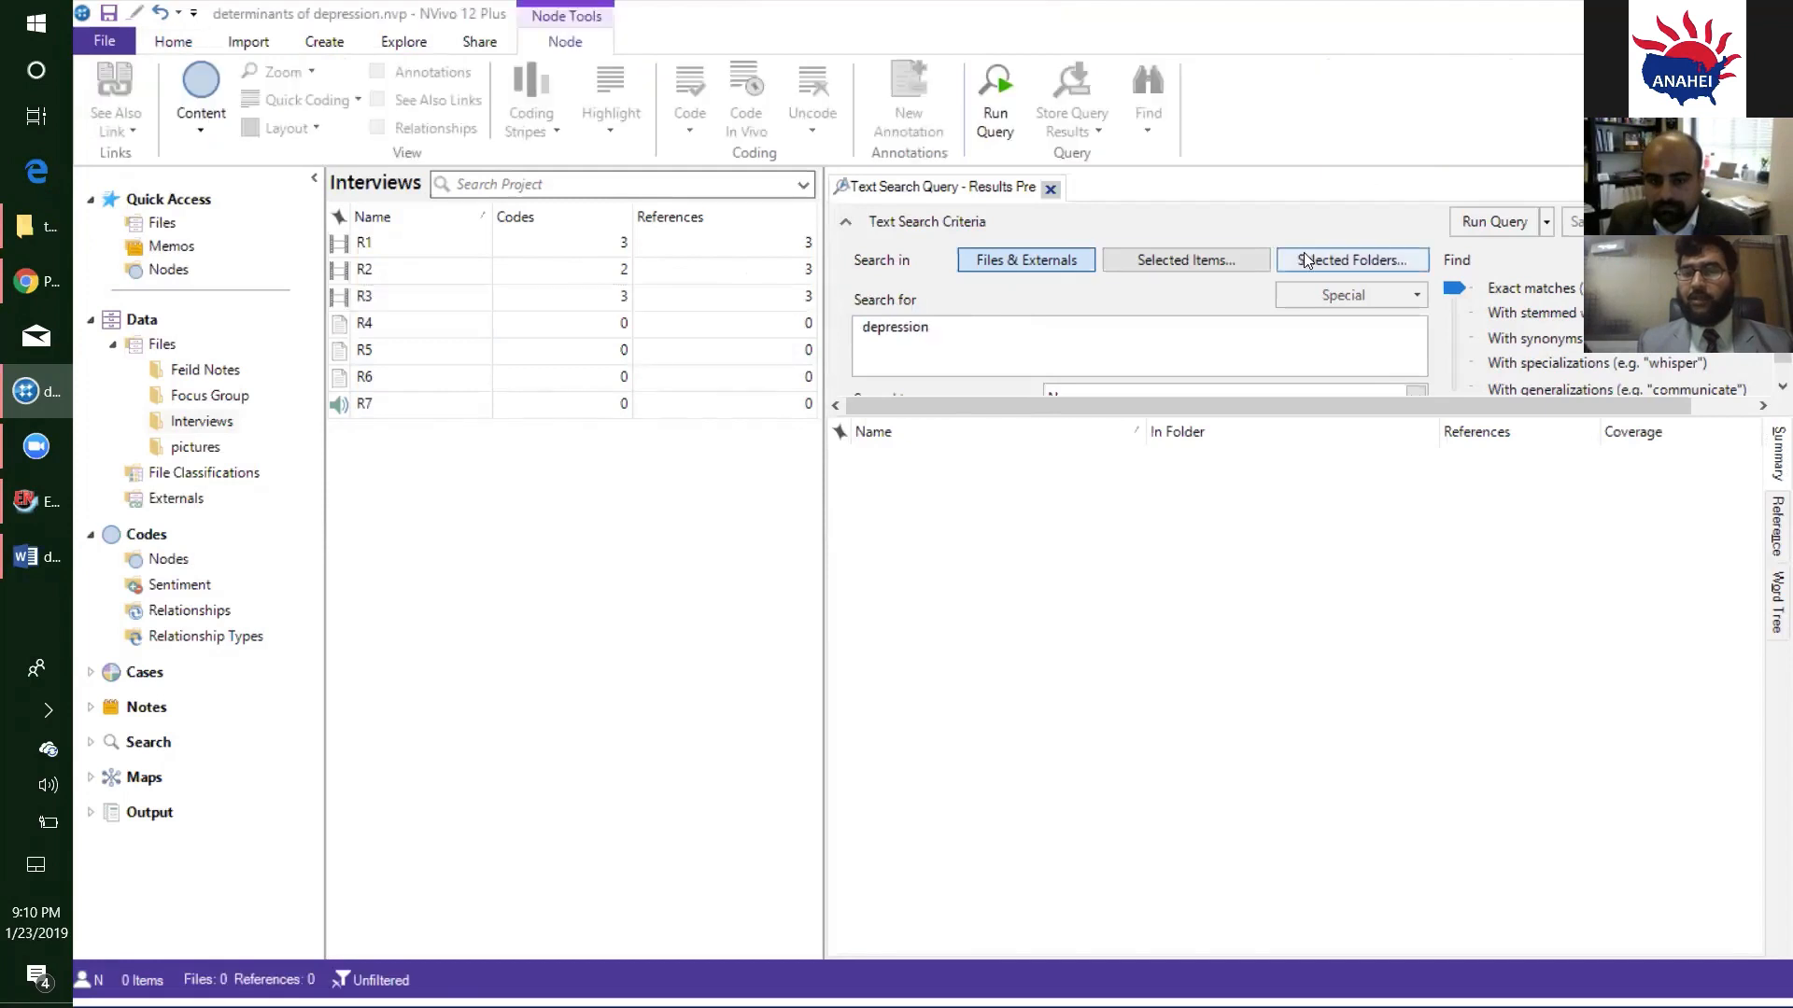
click(1451, 224)
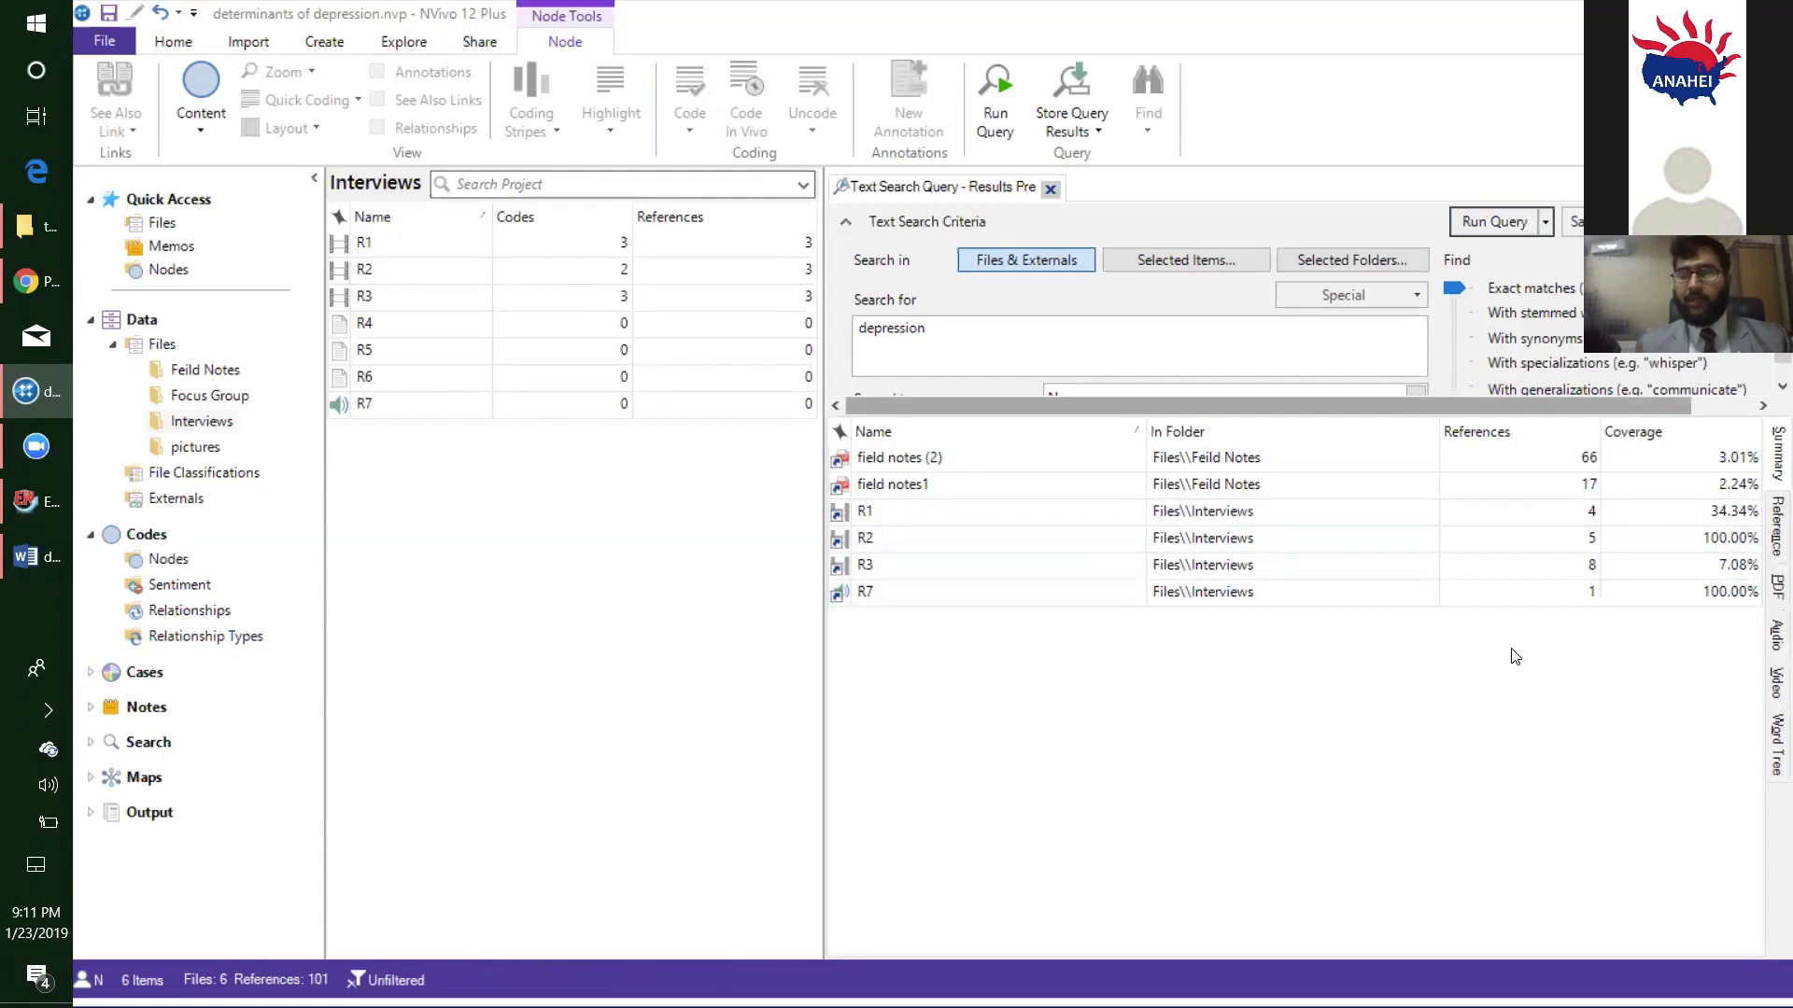
click(1774, 744)
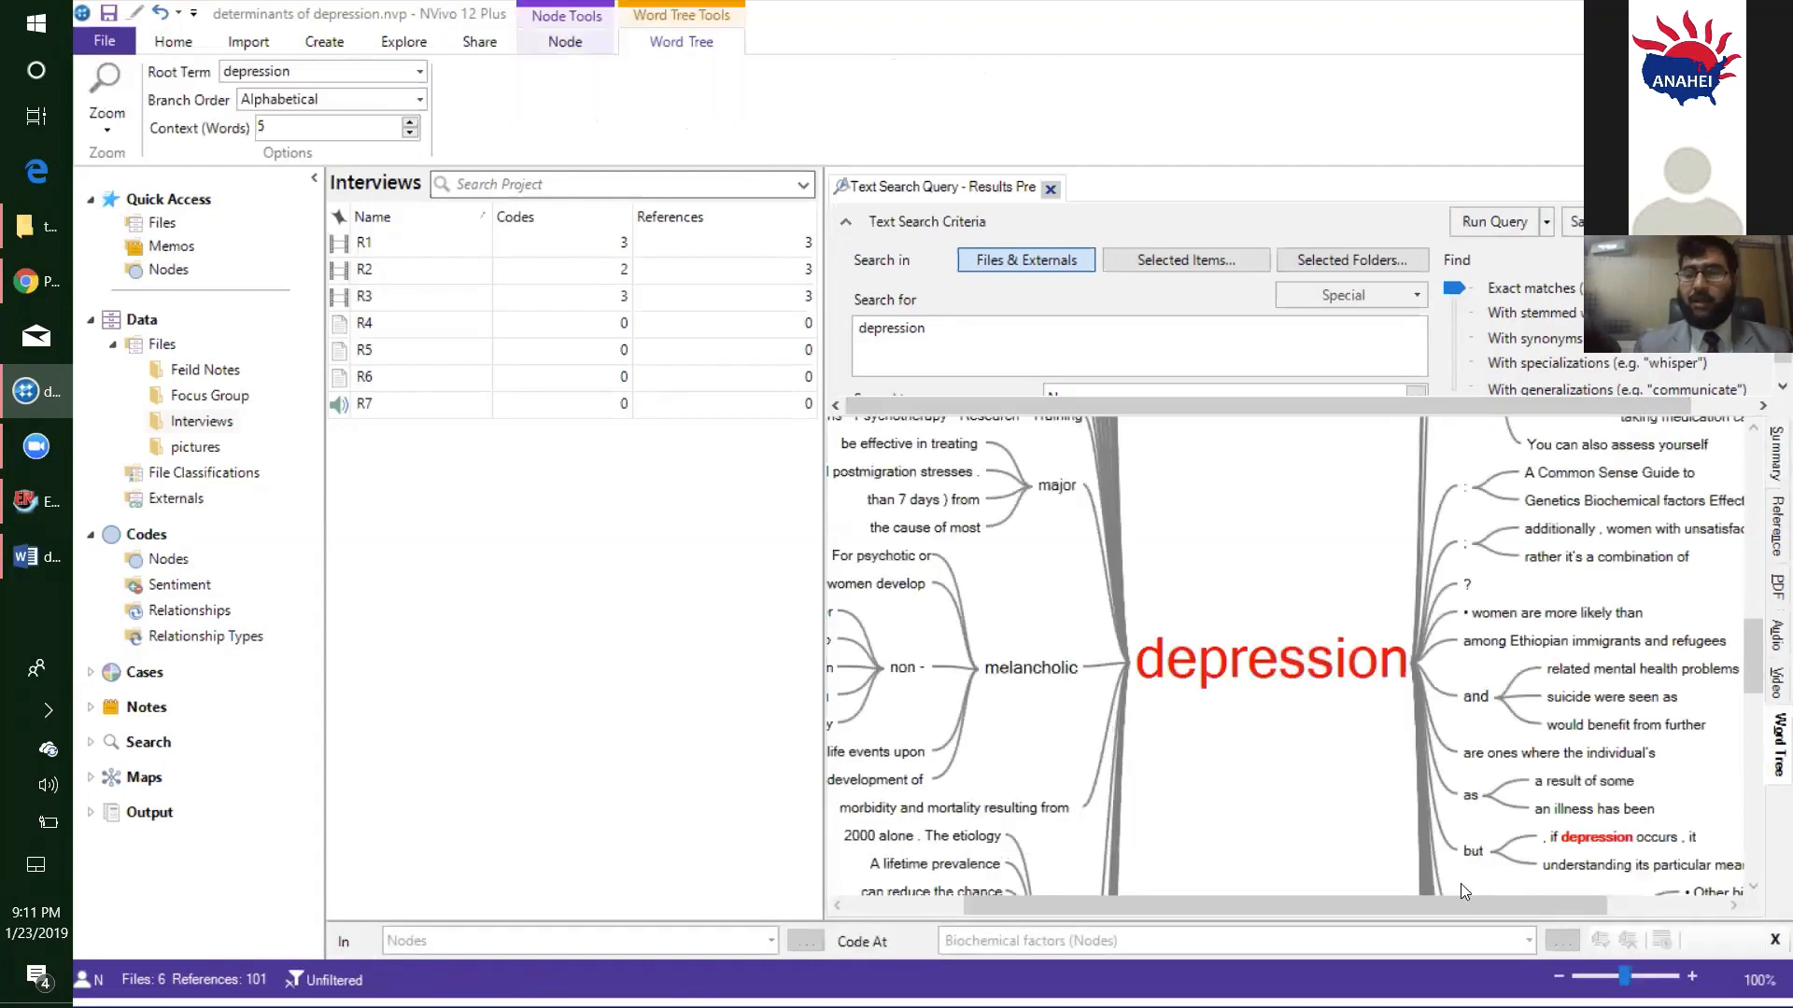
drag(1461, 906, 1294, 917)
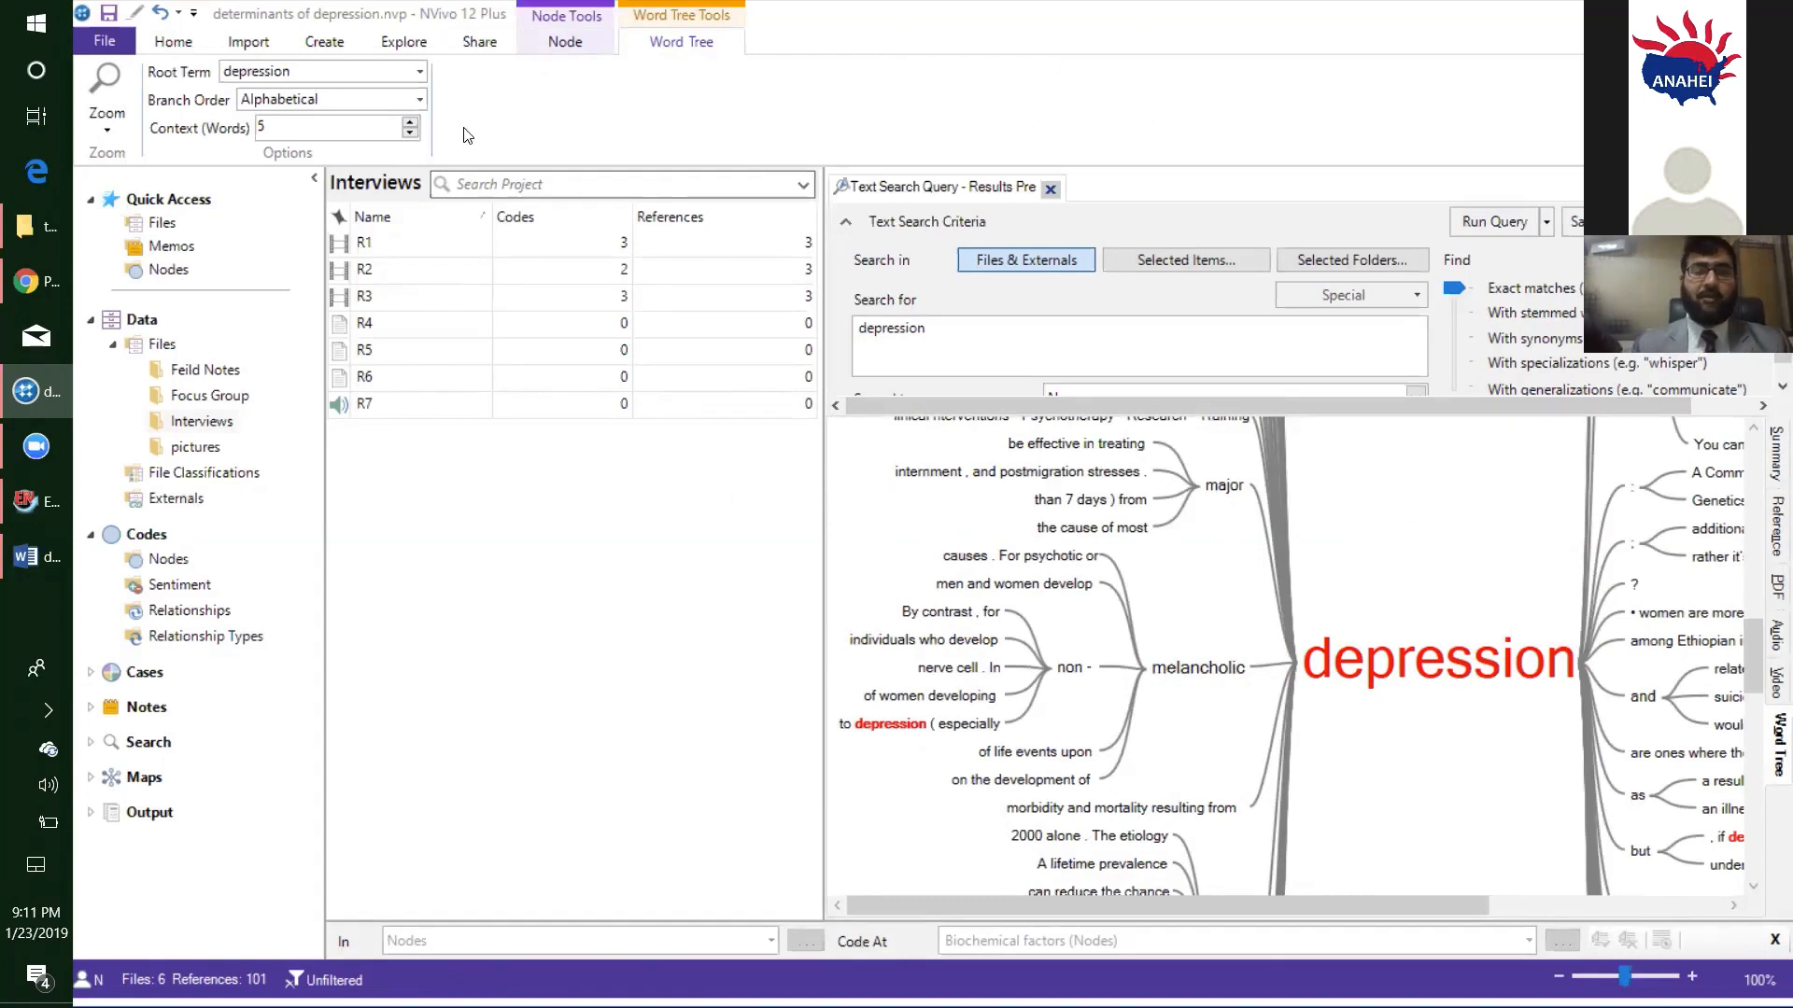
- Try a context of 8 words in the depression word tree and return it to 5 words
click(411, 121)
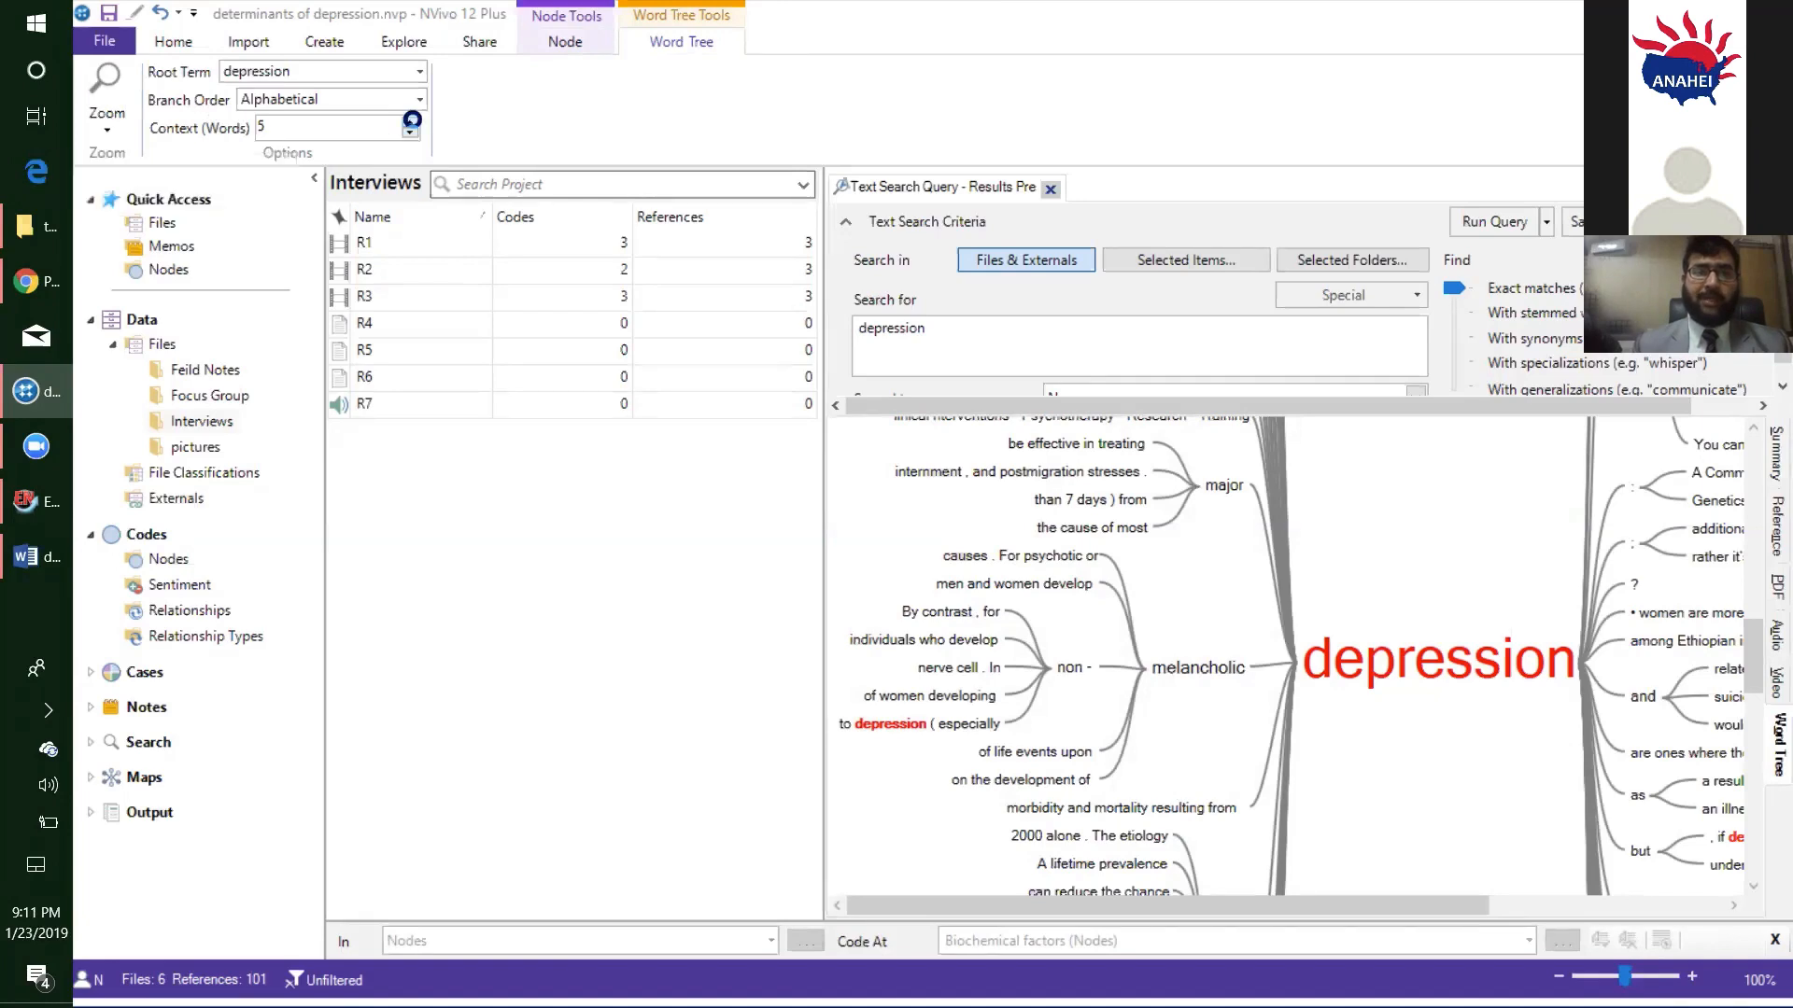
click(411, 121)
click(411, 121)
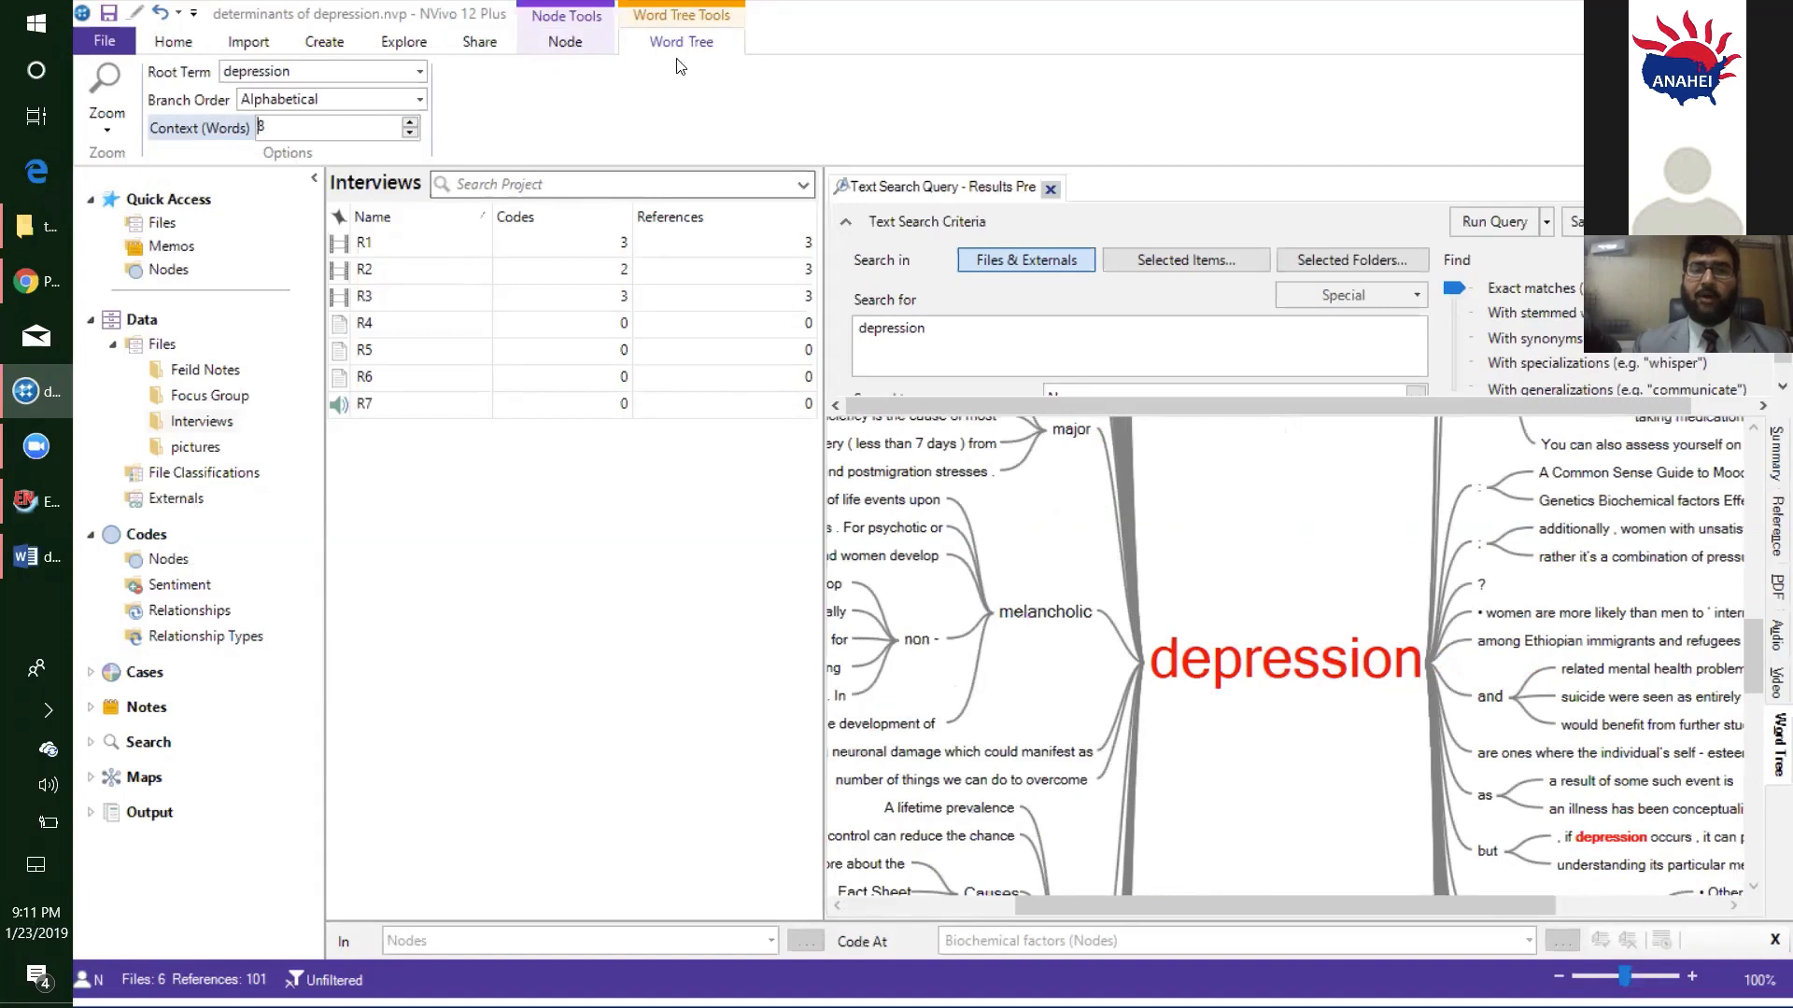
click(408, 135)
click(408, 136)
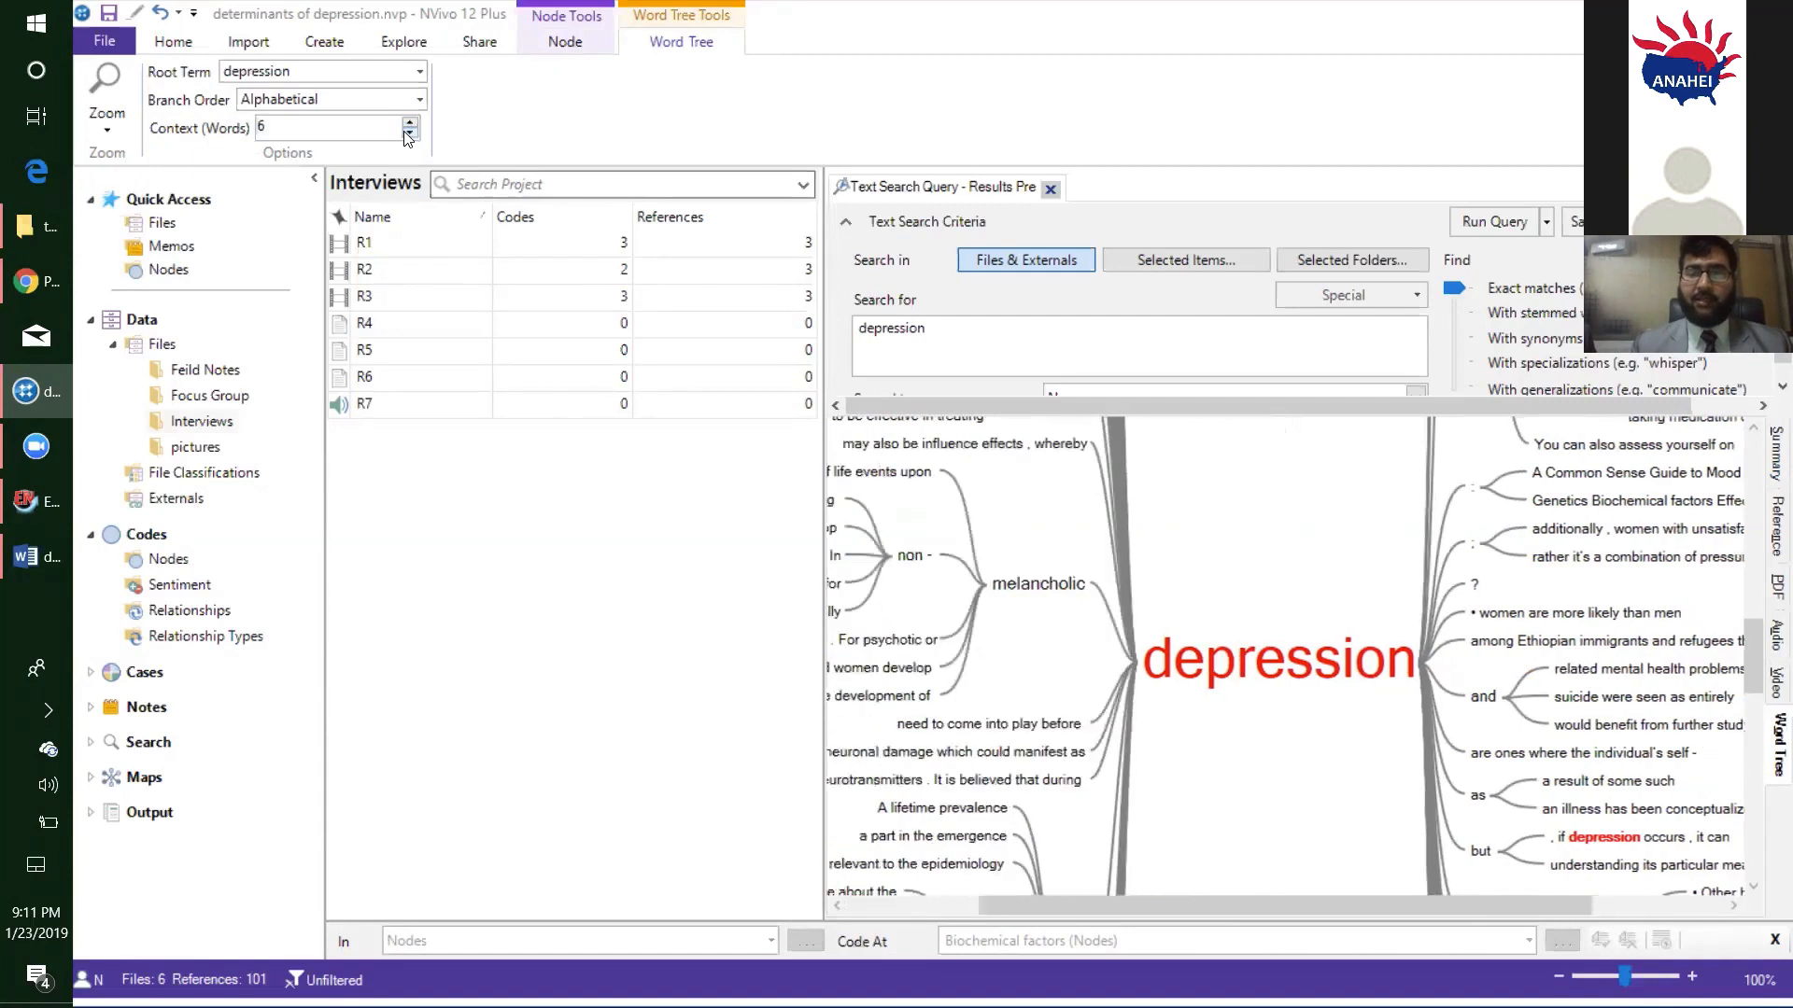
click(408, 136)
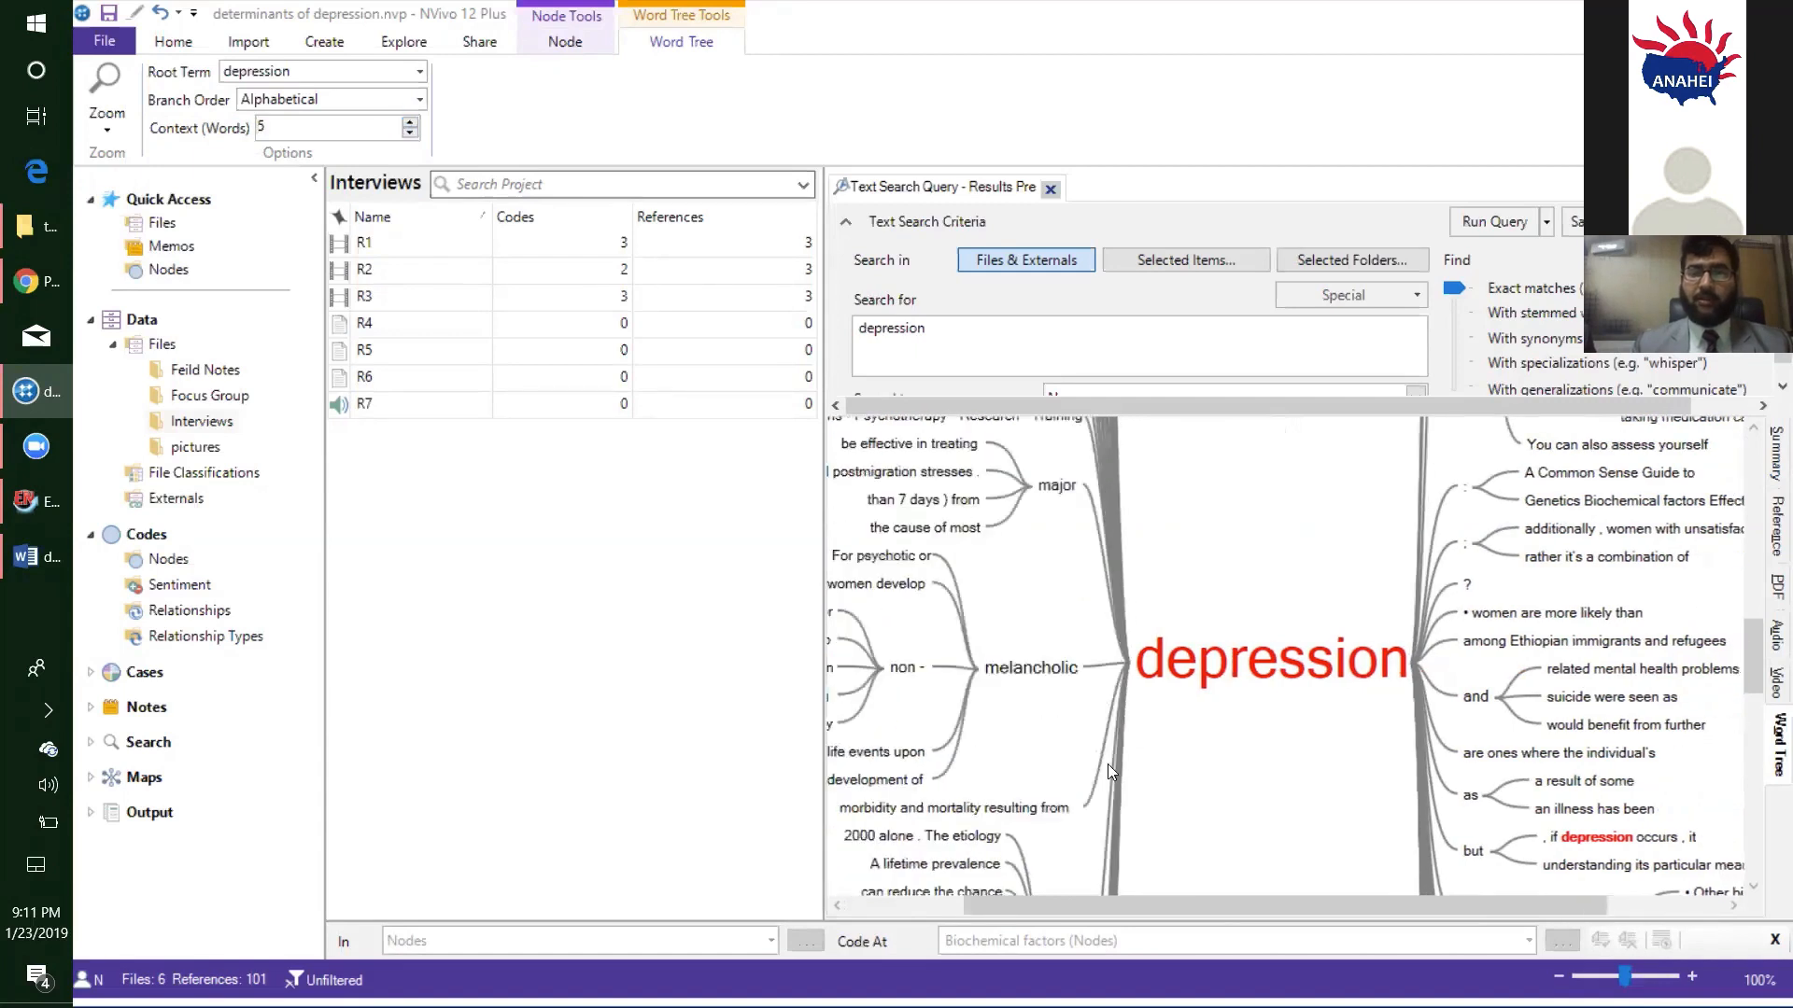
drag(1266, 897, 1137, 896)
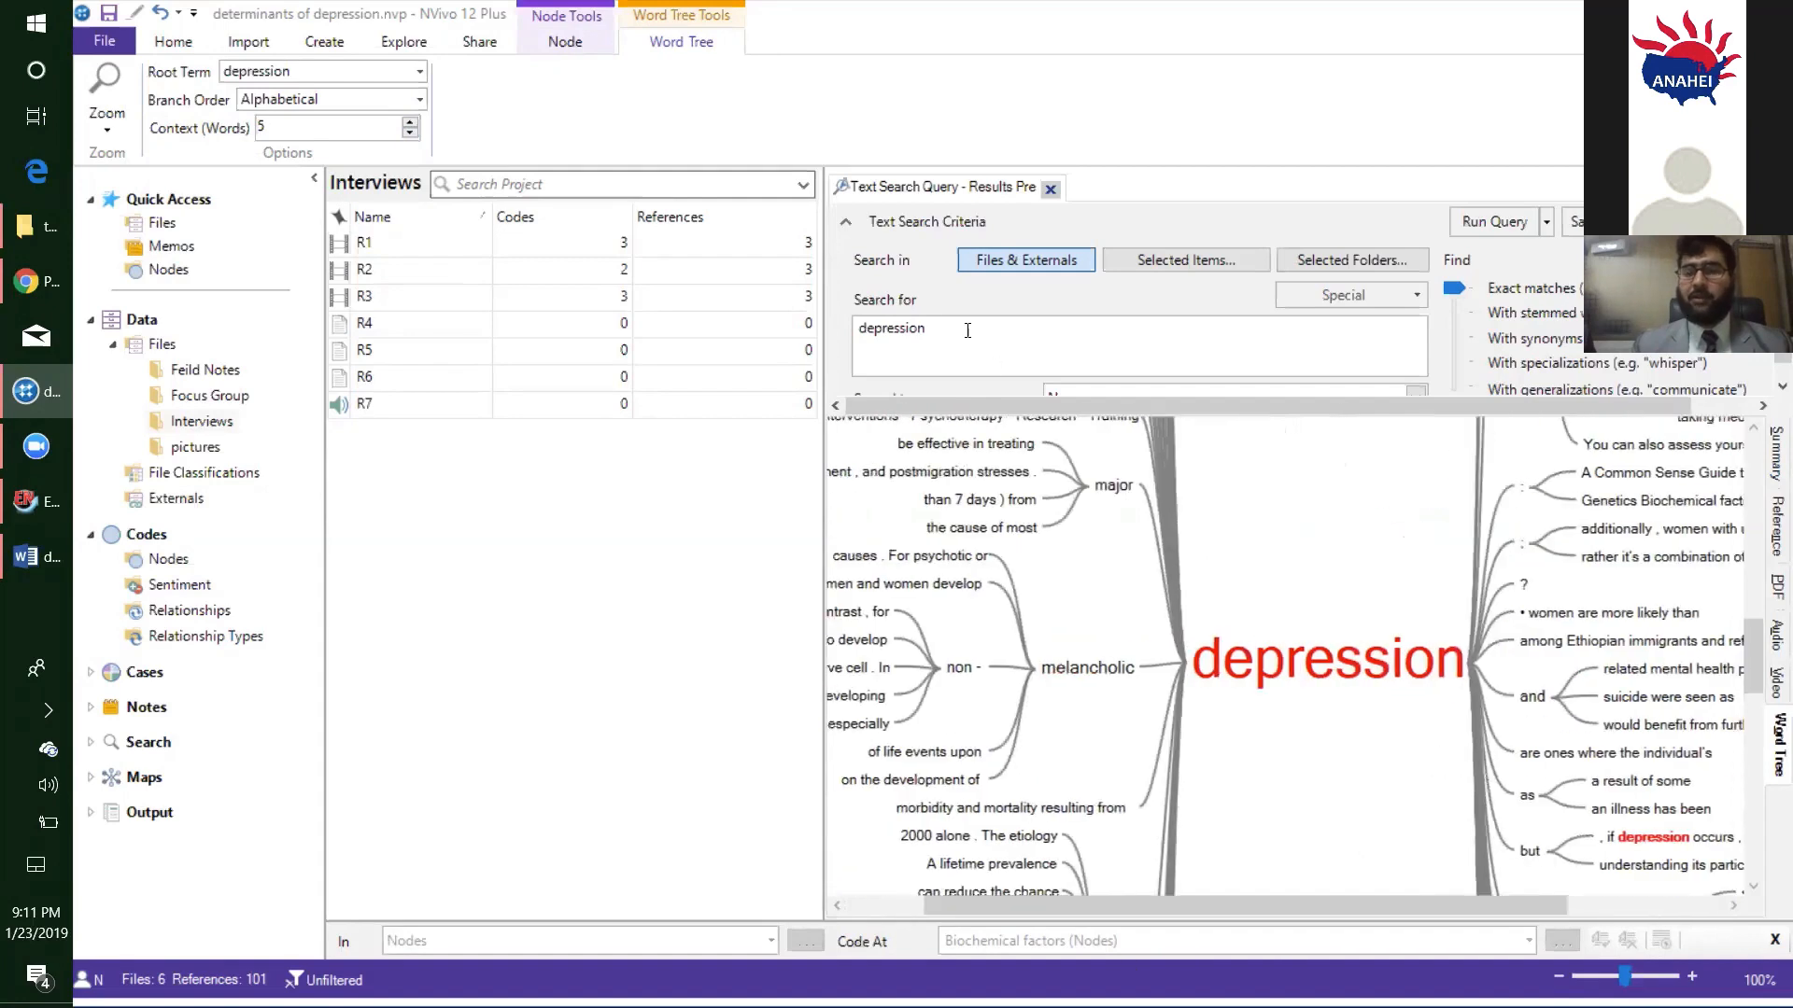
- Replace the text search term with "loss" and rerun the query to rebuild the word tree
drag(967, 330, 844, 315)
key(BackSpace)
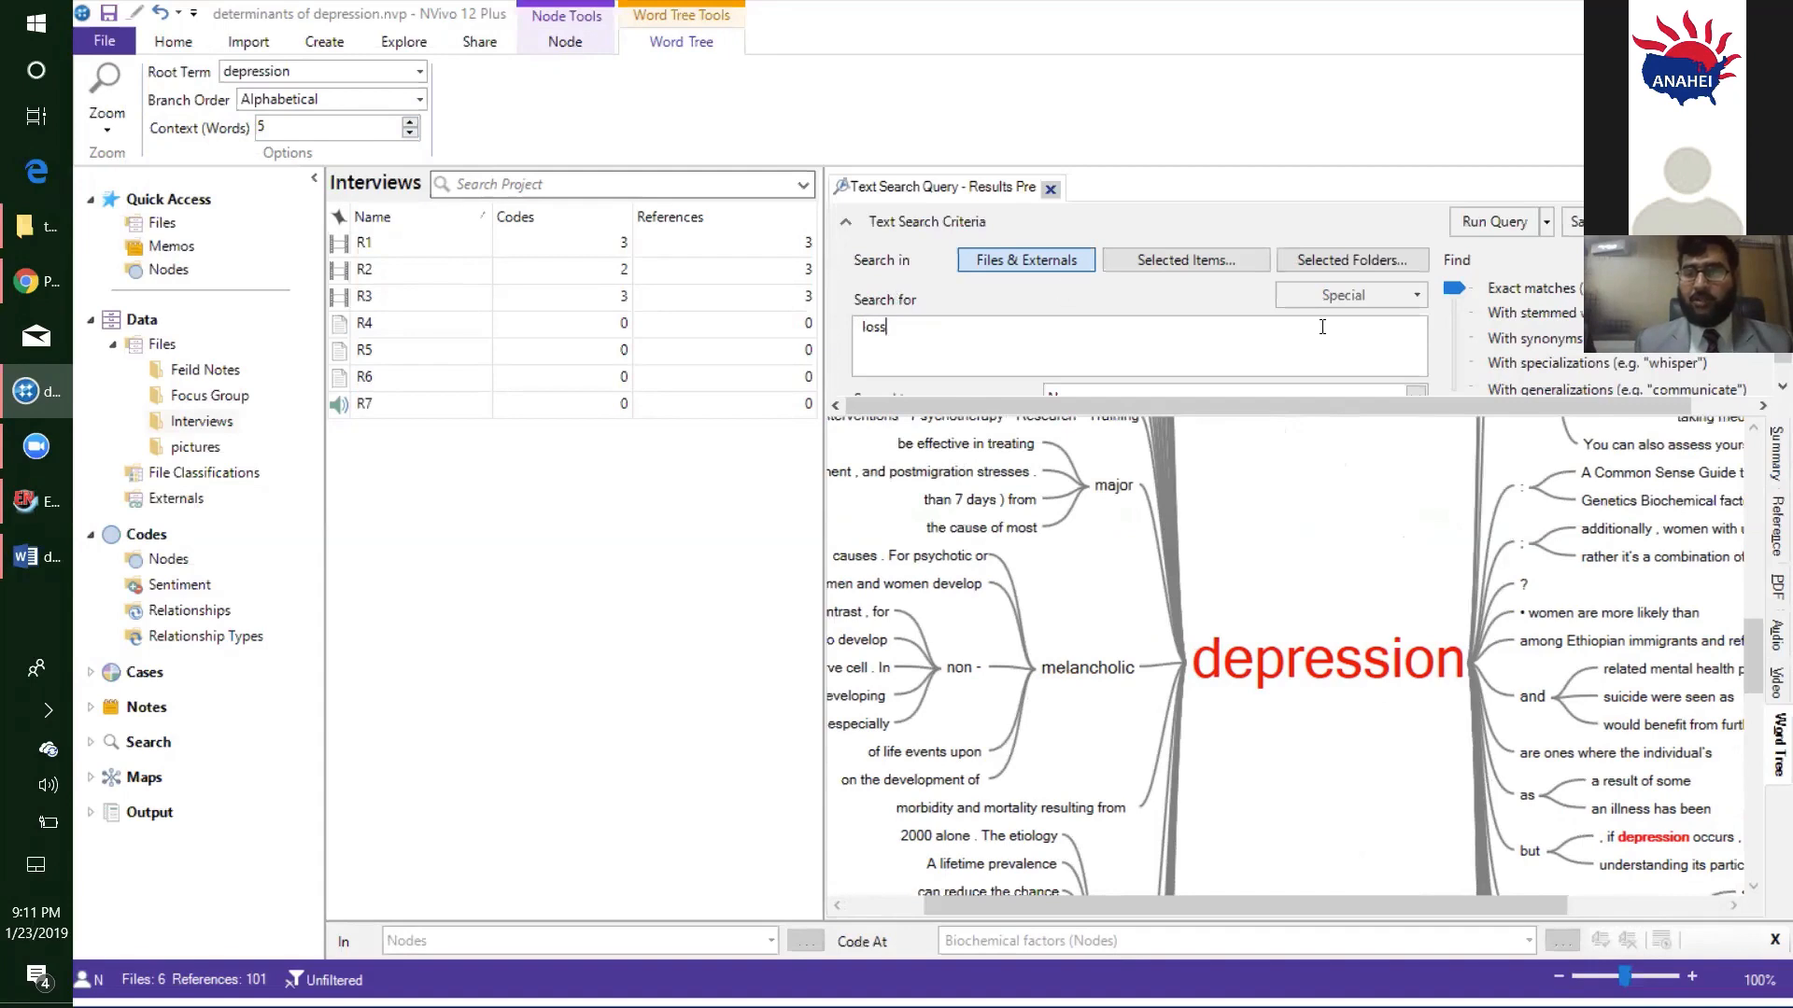
click(1490, 230)
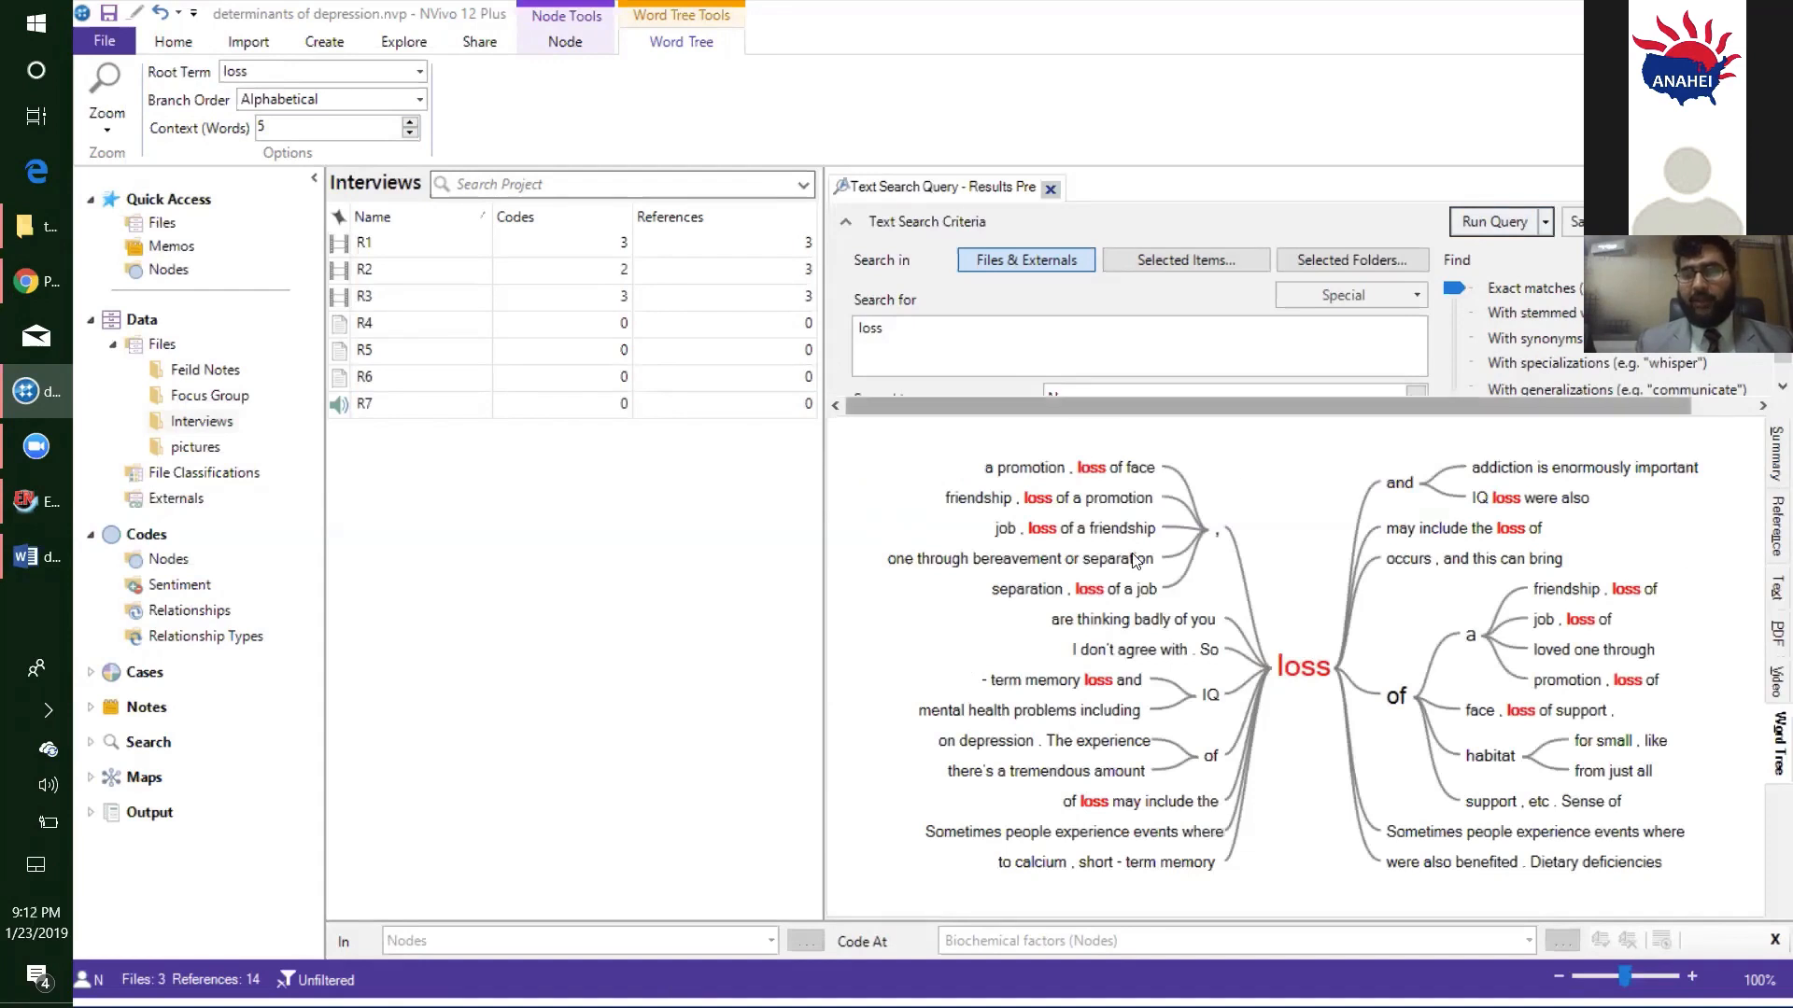
- Examine the phrases linked to "loss" by highlighting the word tree's preceding branches in turn, ending with "mental health problems including"
click(1019, 480)
click(1027, 503)
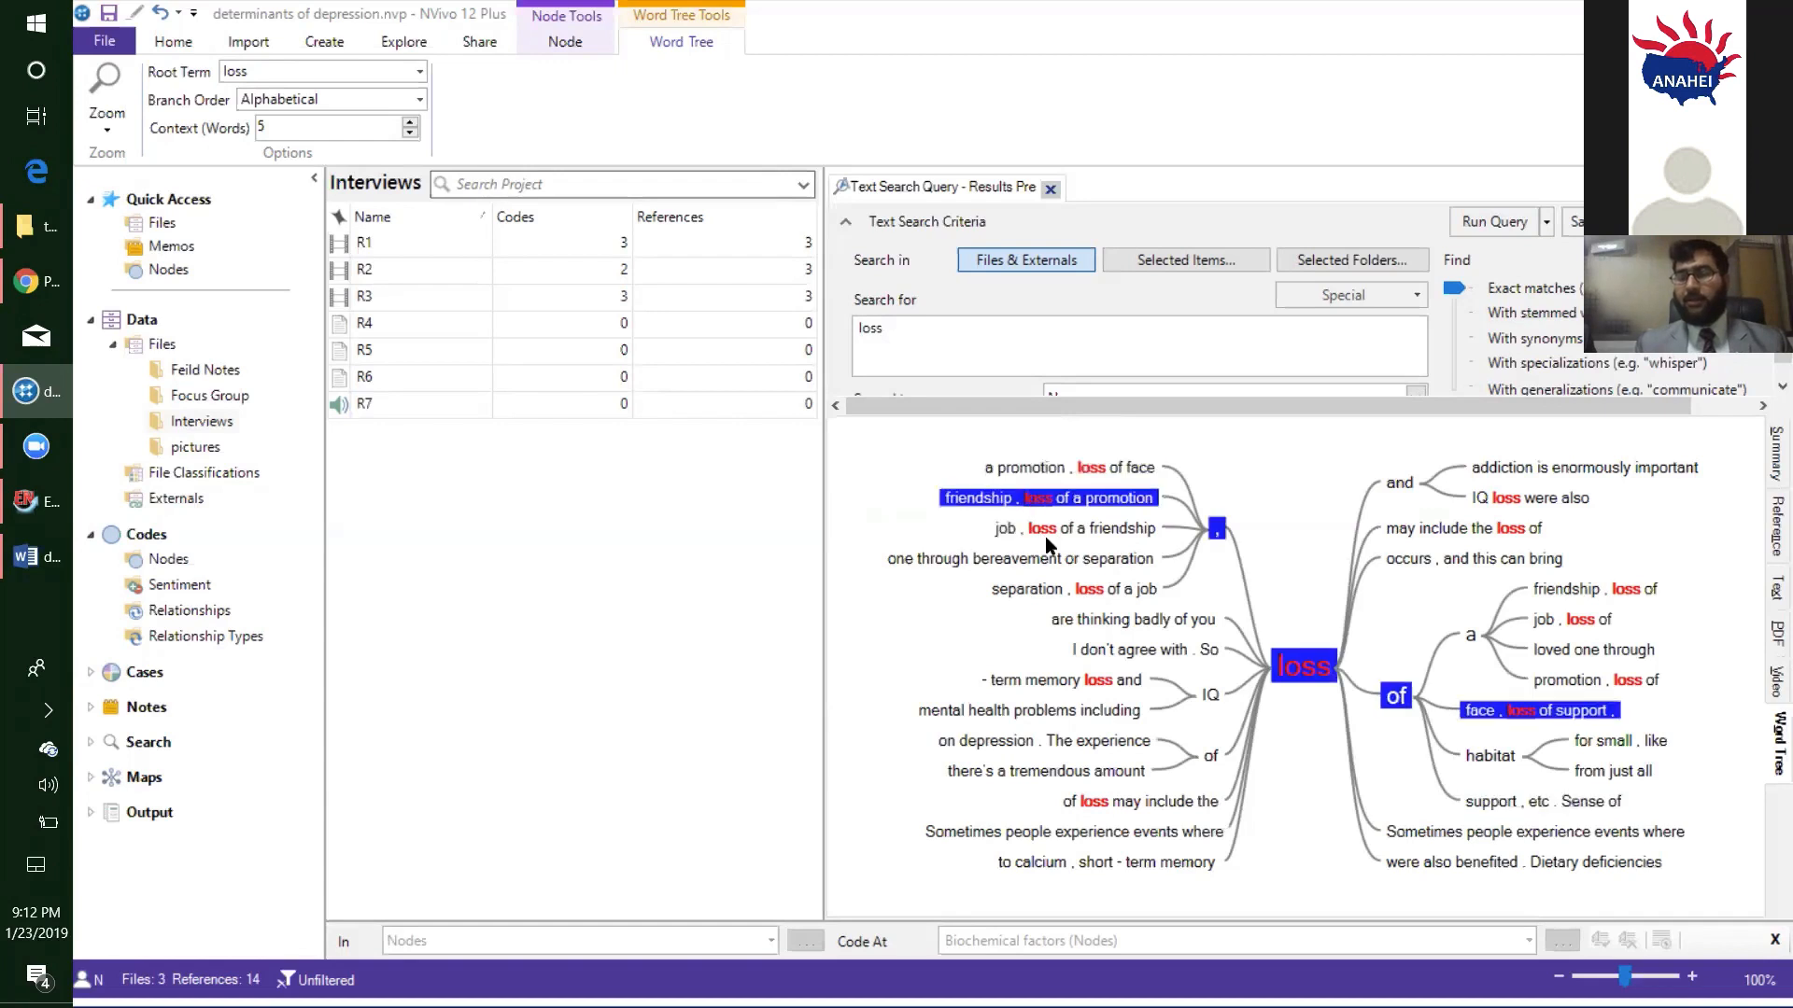
click(1046, 534)
click(1039, 560)
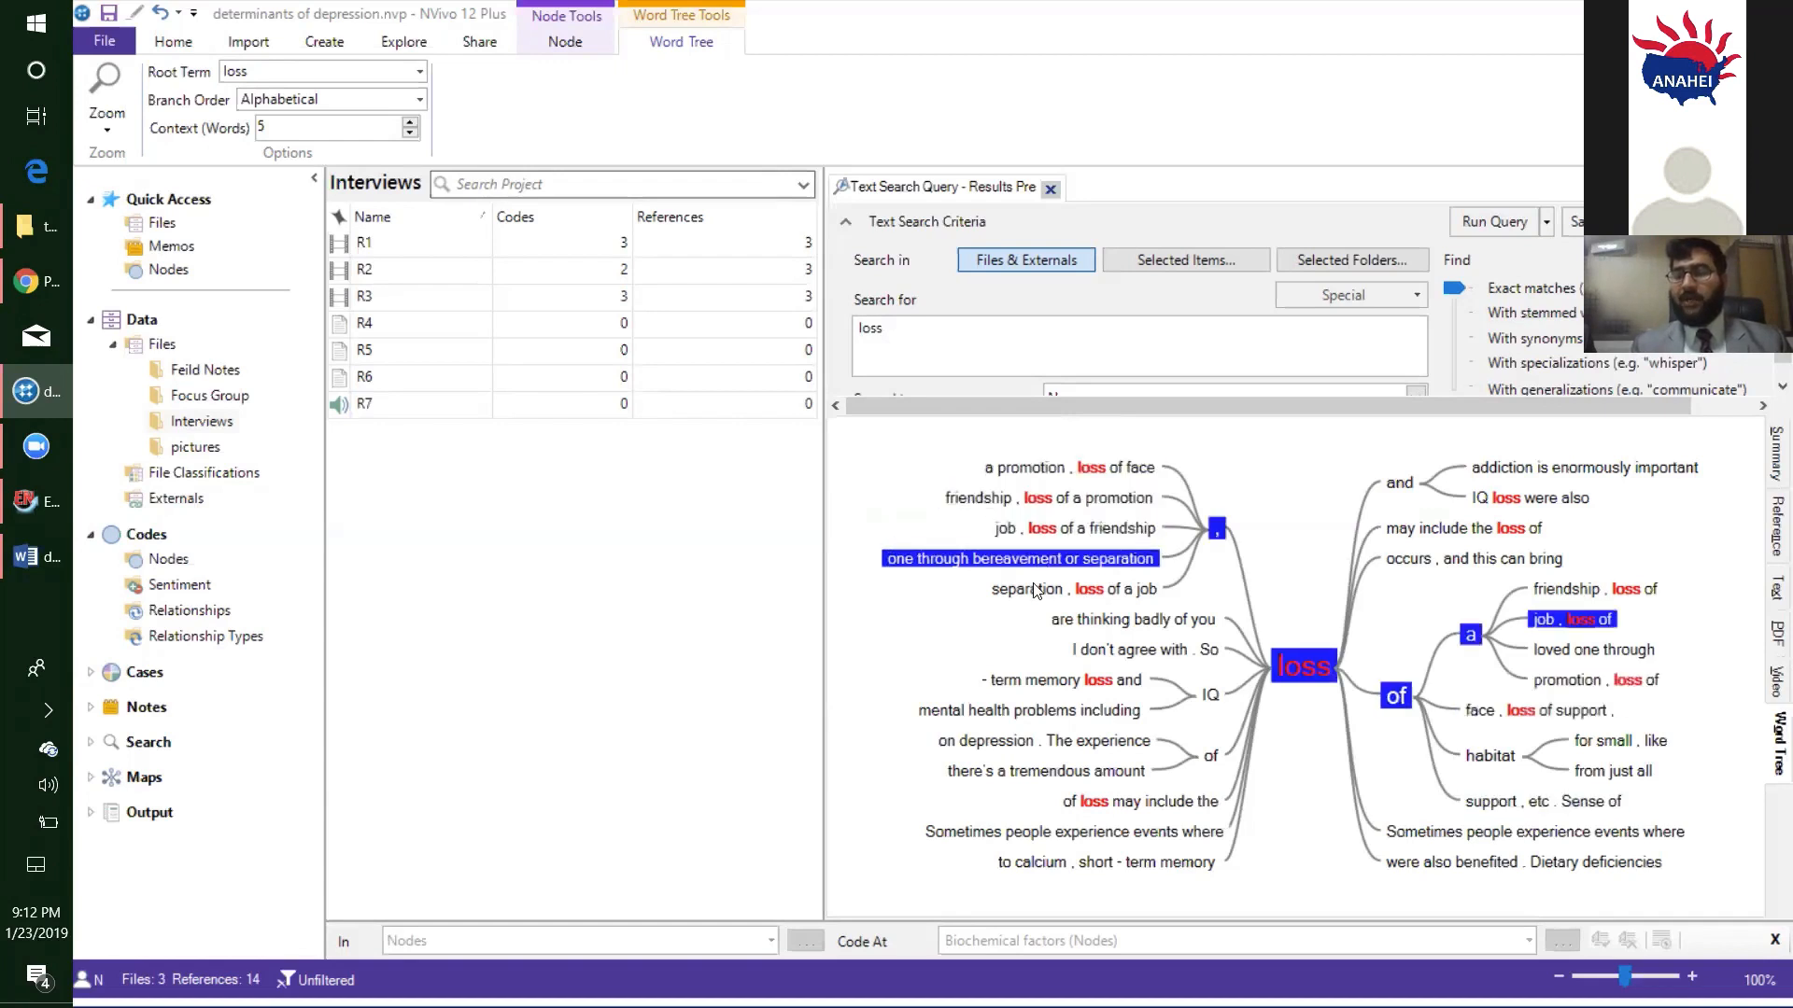
click(1036, 591)
click(1083, 621)
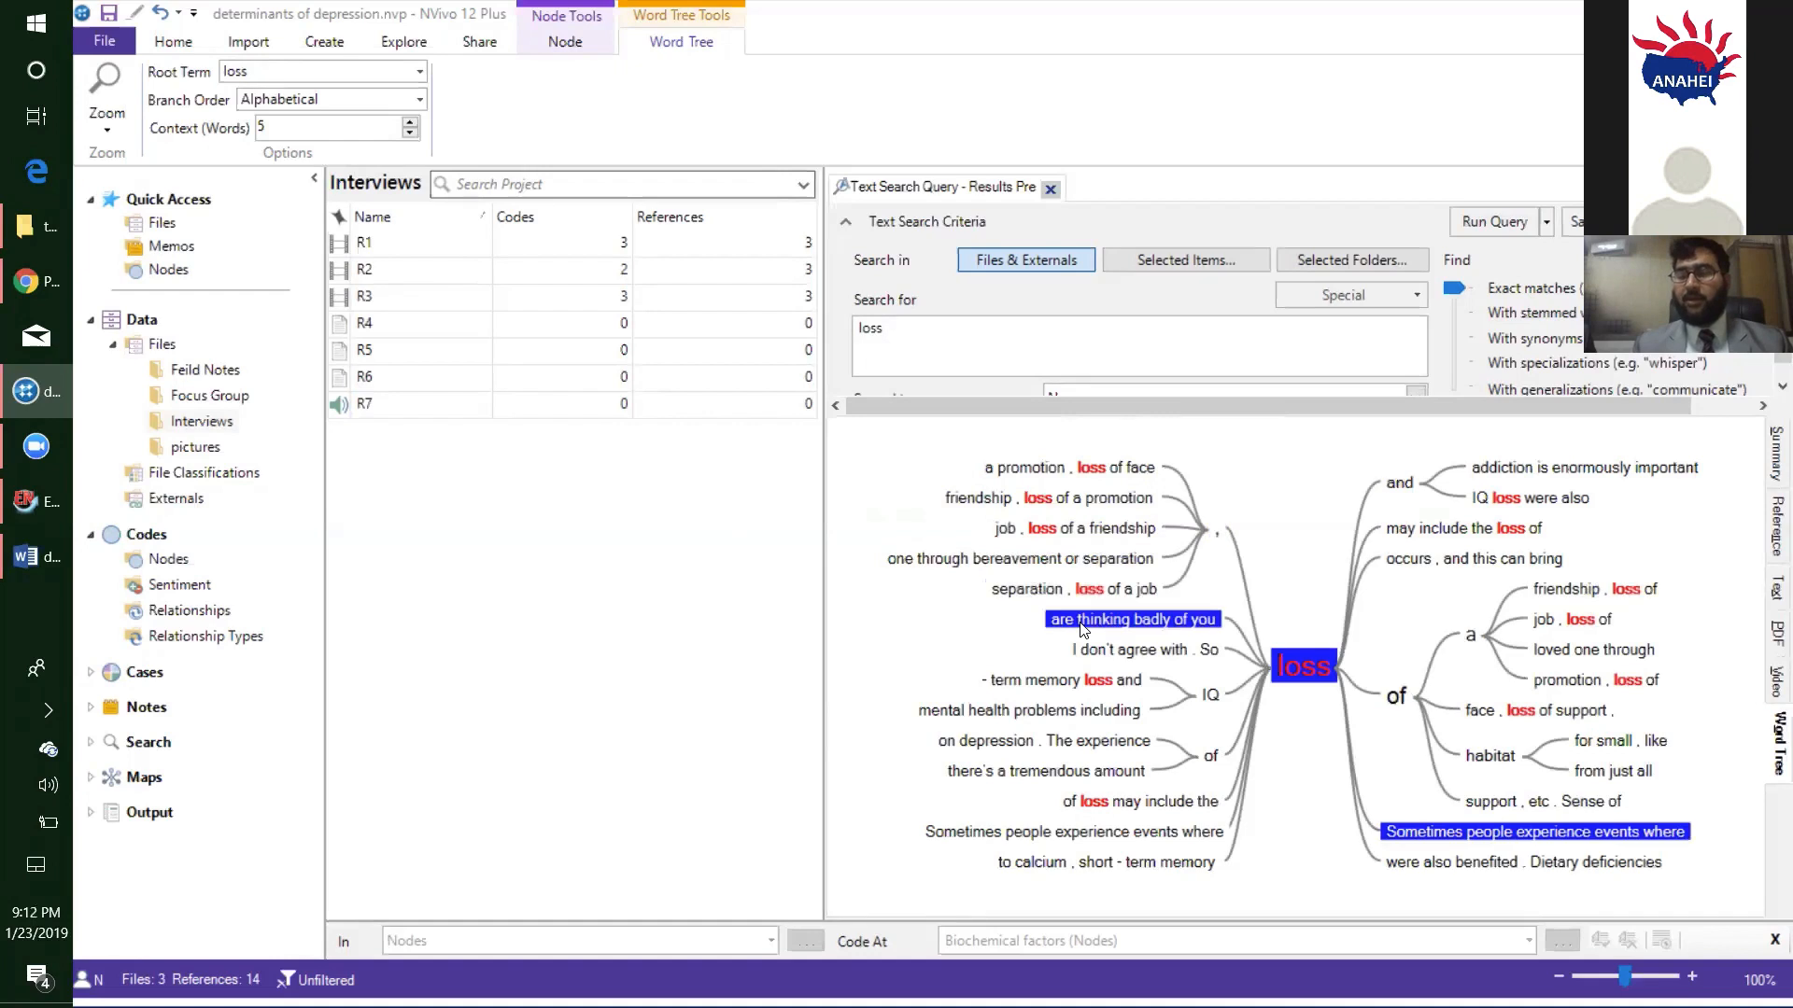
click(1096, 650)
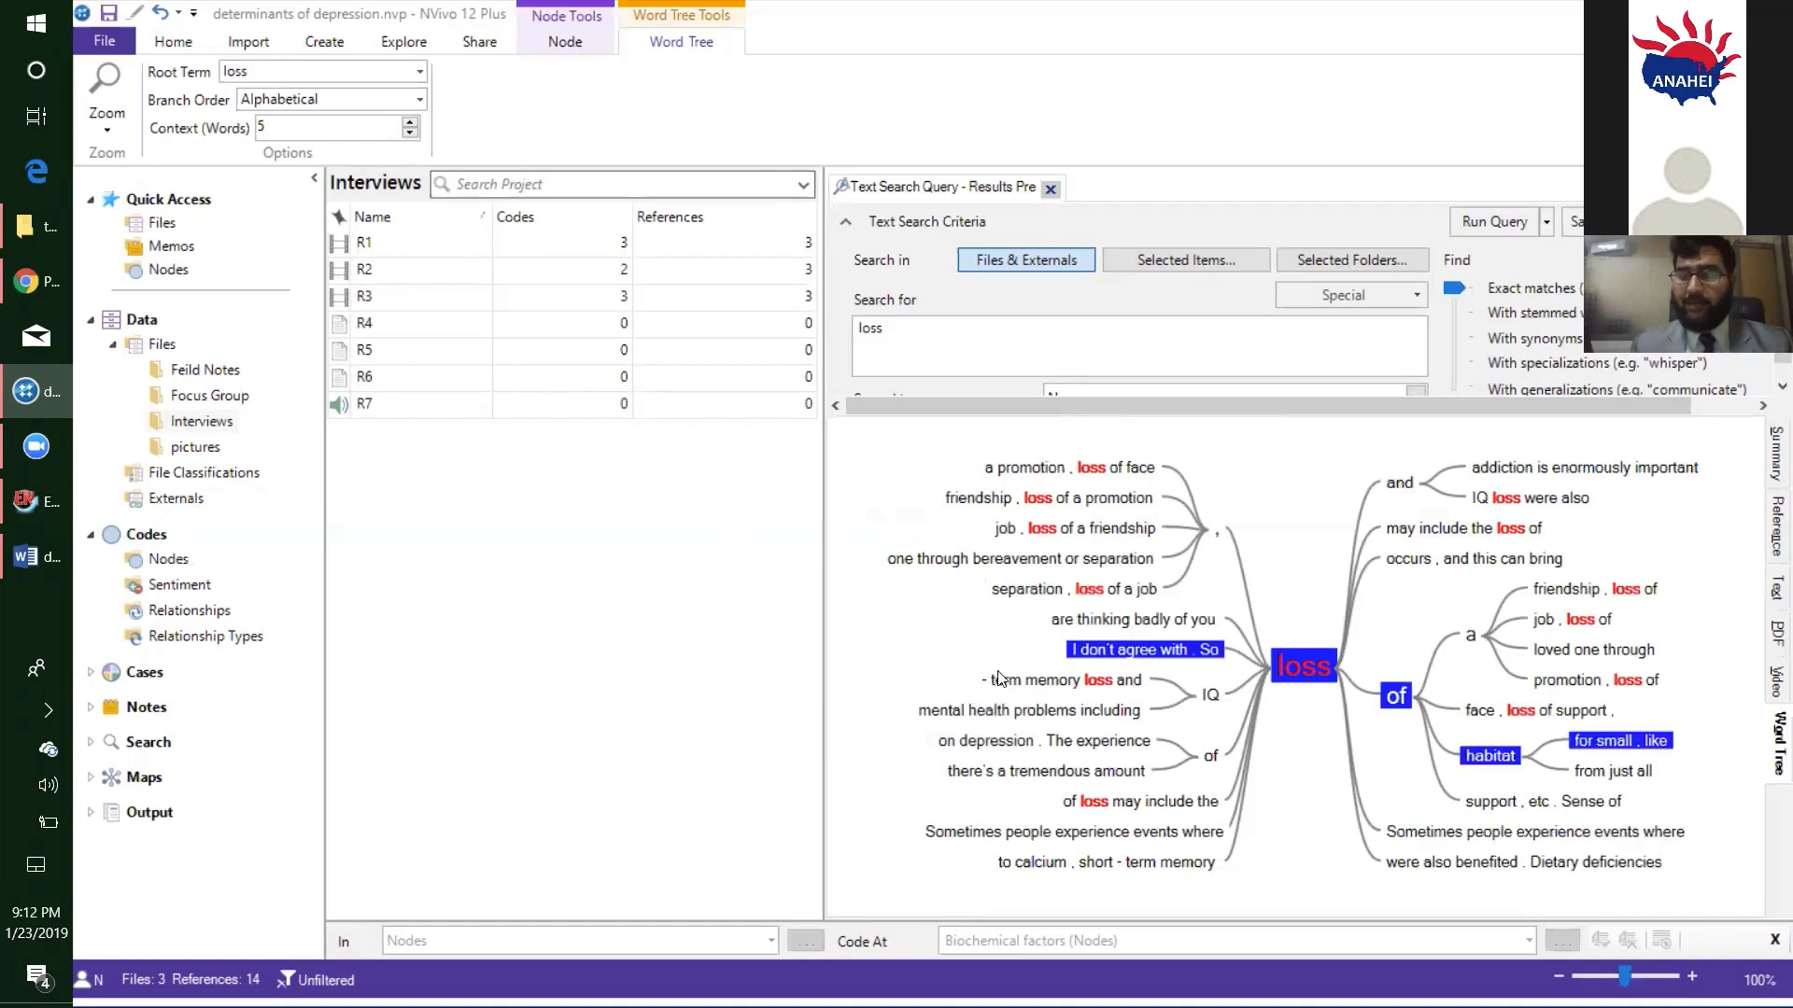
click(1023, 683)
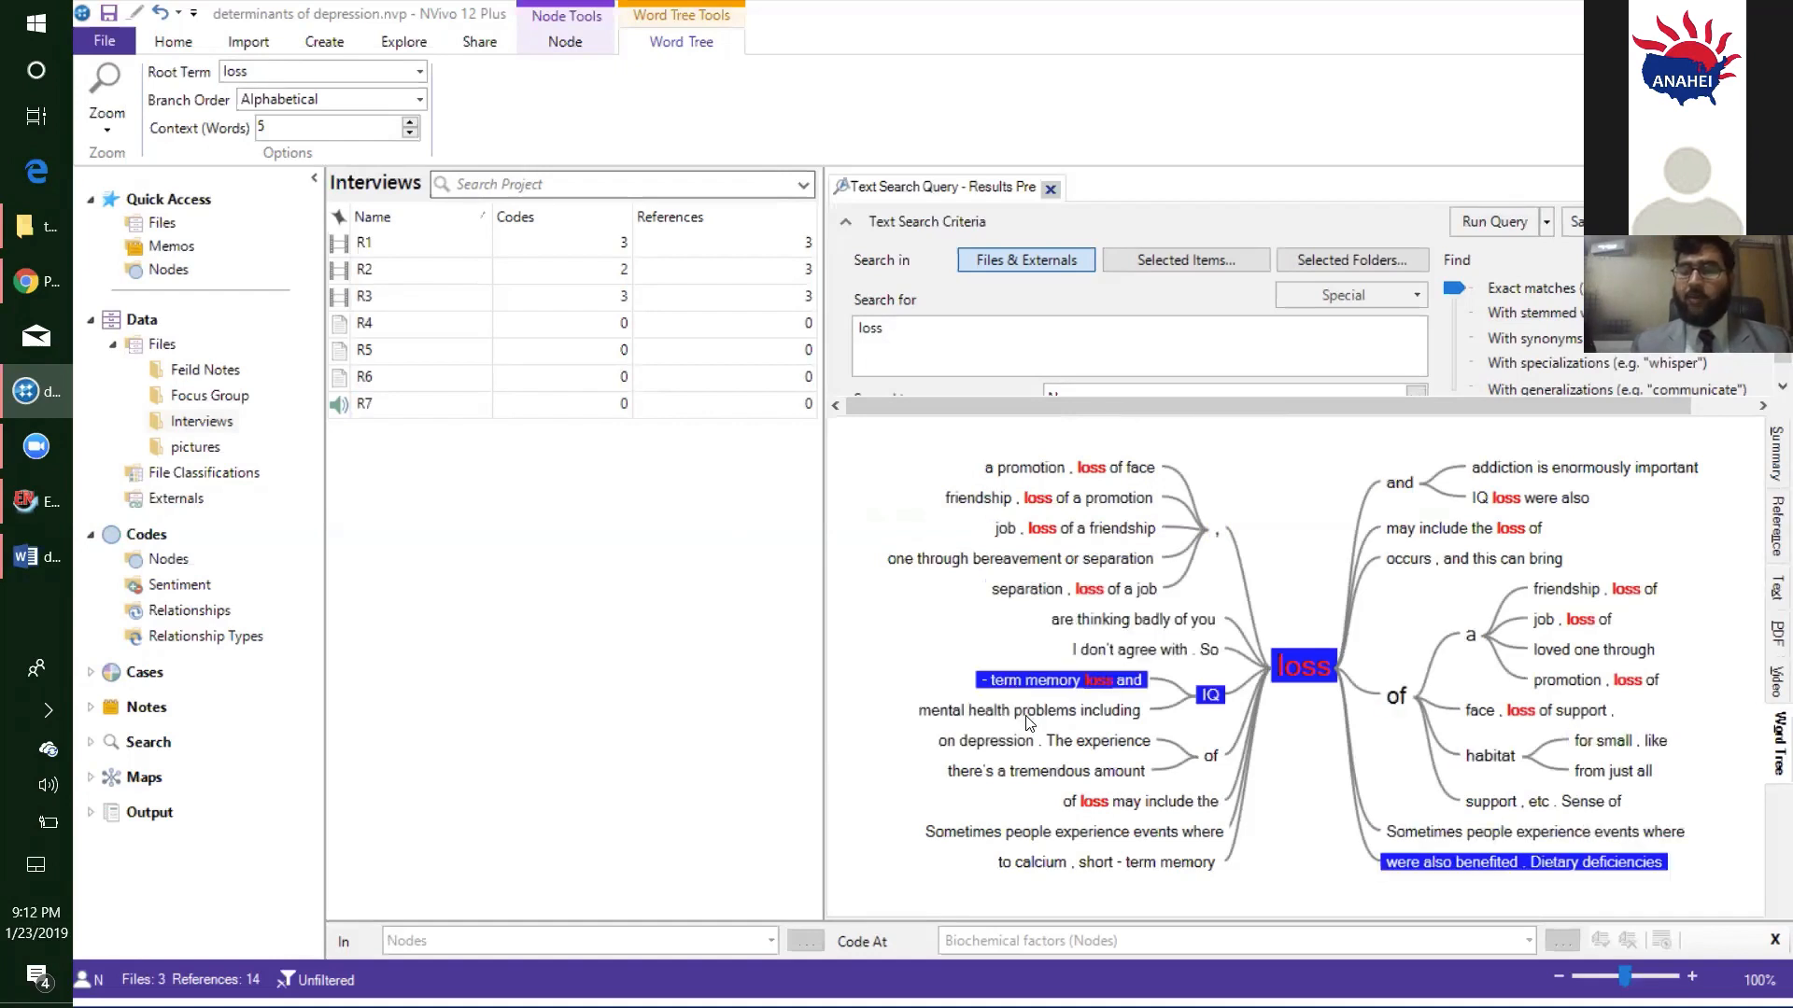
click(1029, 711)
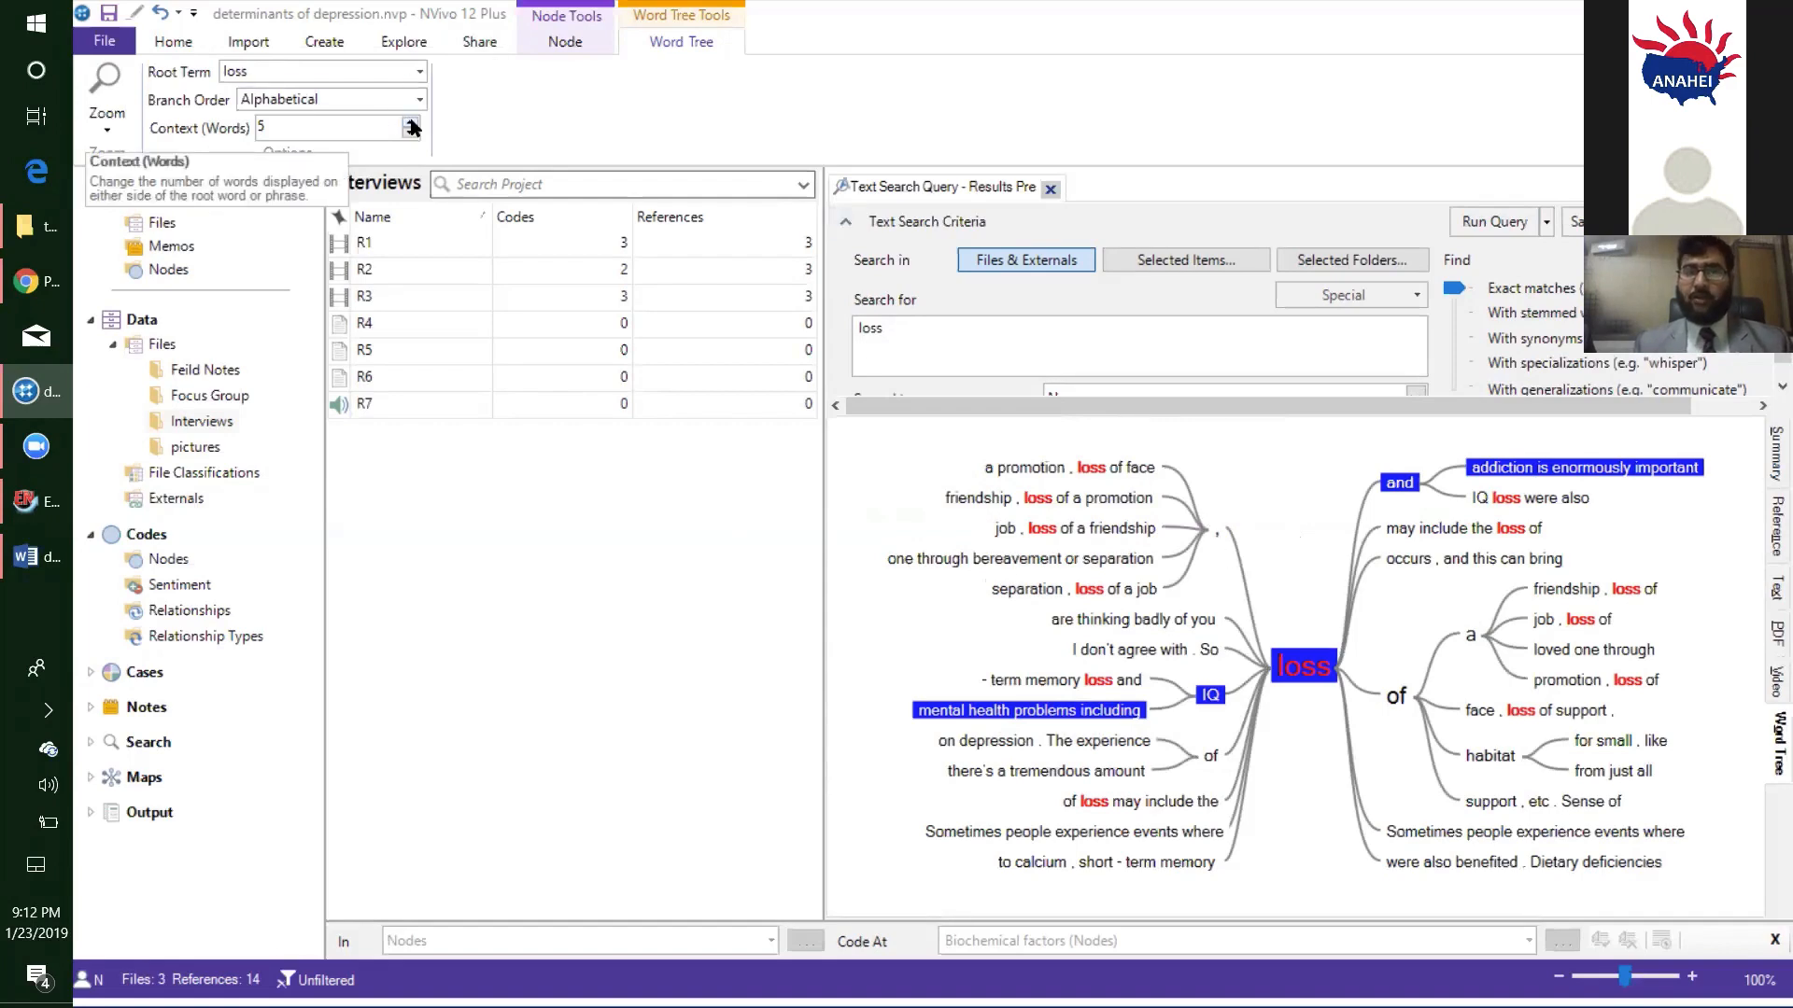
- Set the context of the "loss" word tree to 9 words
click(410, 123)
click(410, 122)
click(409, 122)
click(409, 122)
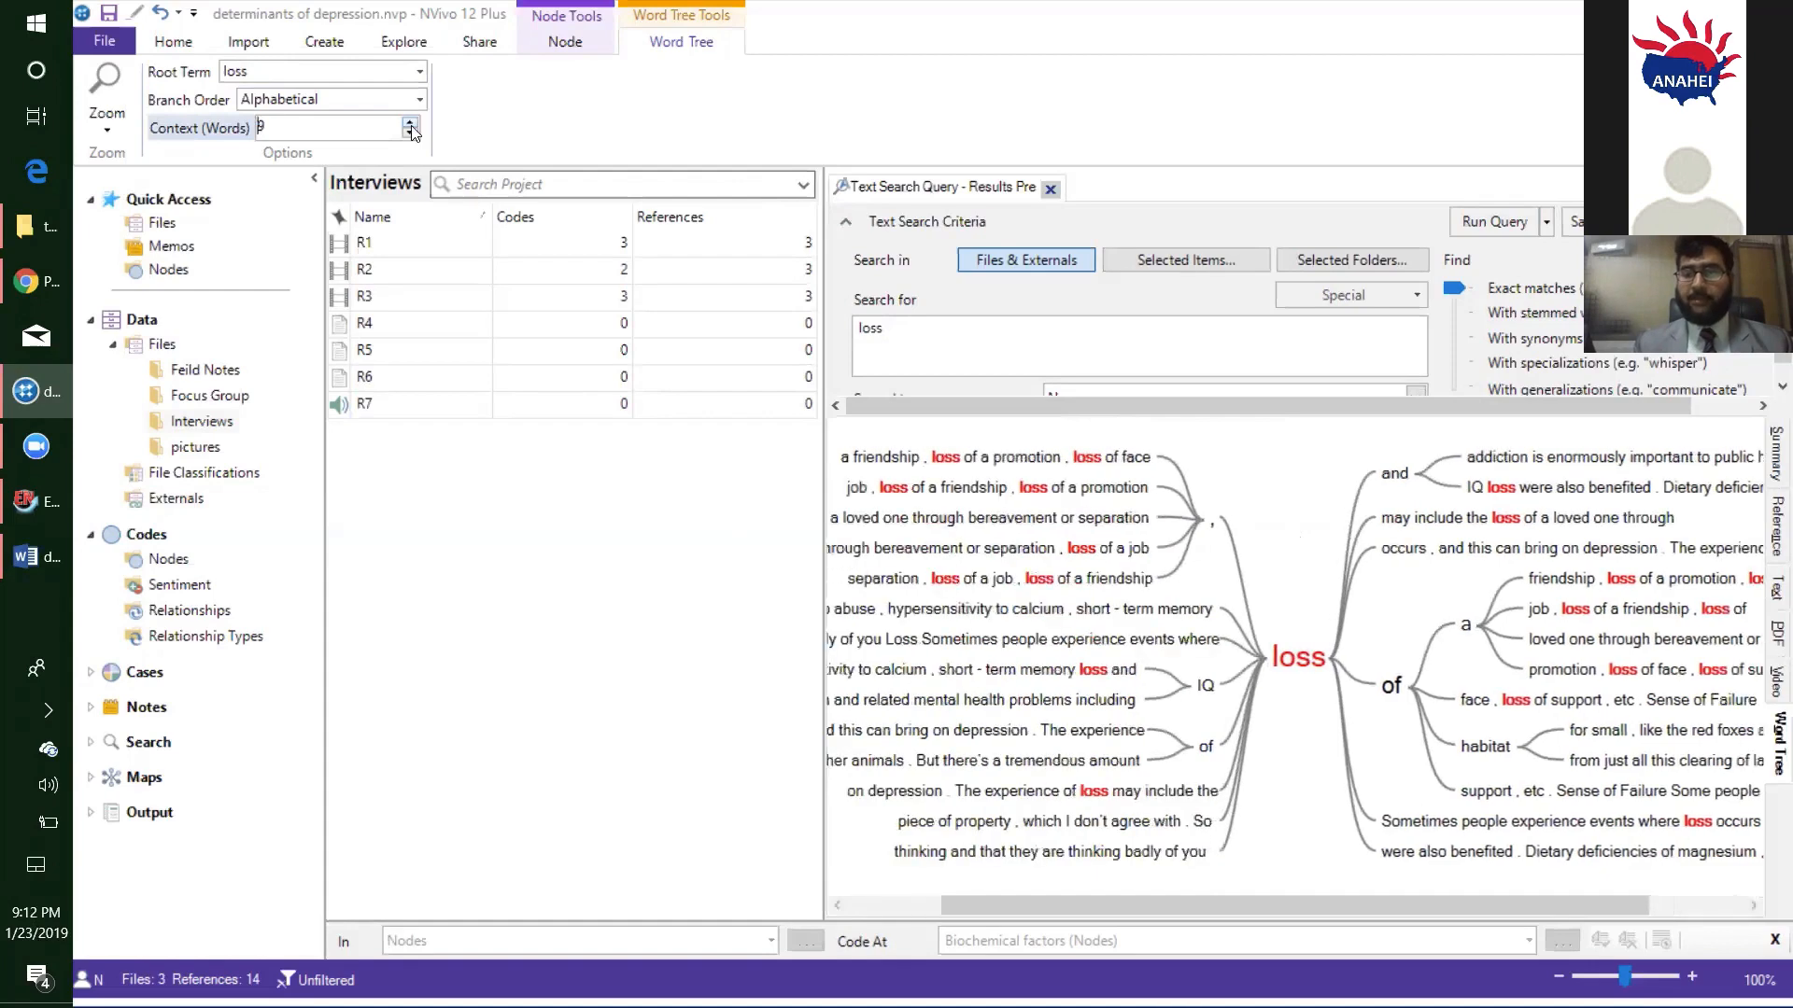
- Reduce the context of the "loss" word tree to 6 words and close the text search query results
click(410, 133)
click(410, 133)
click(410, 132)
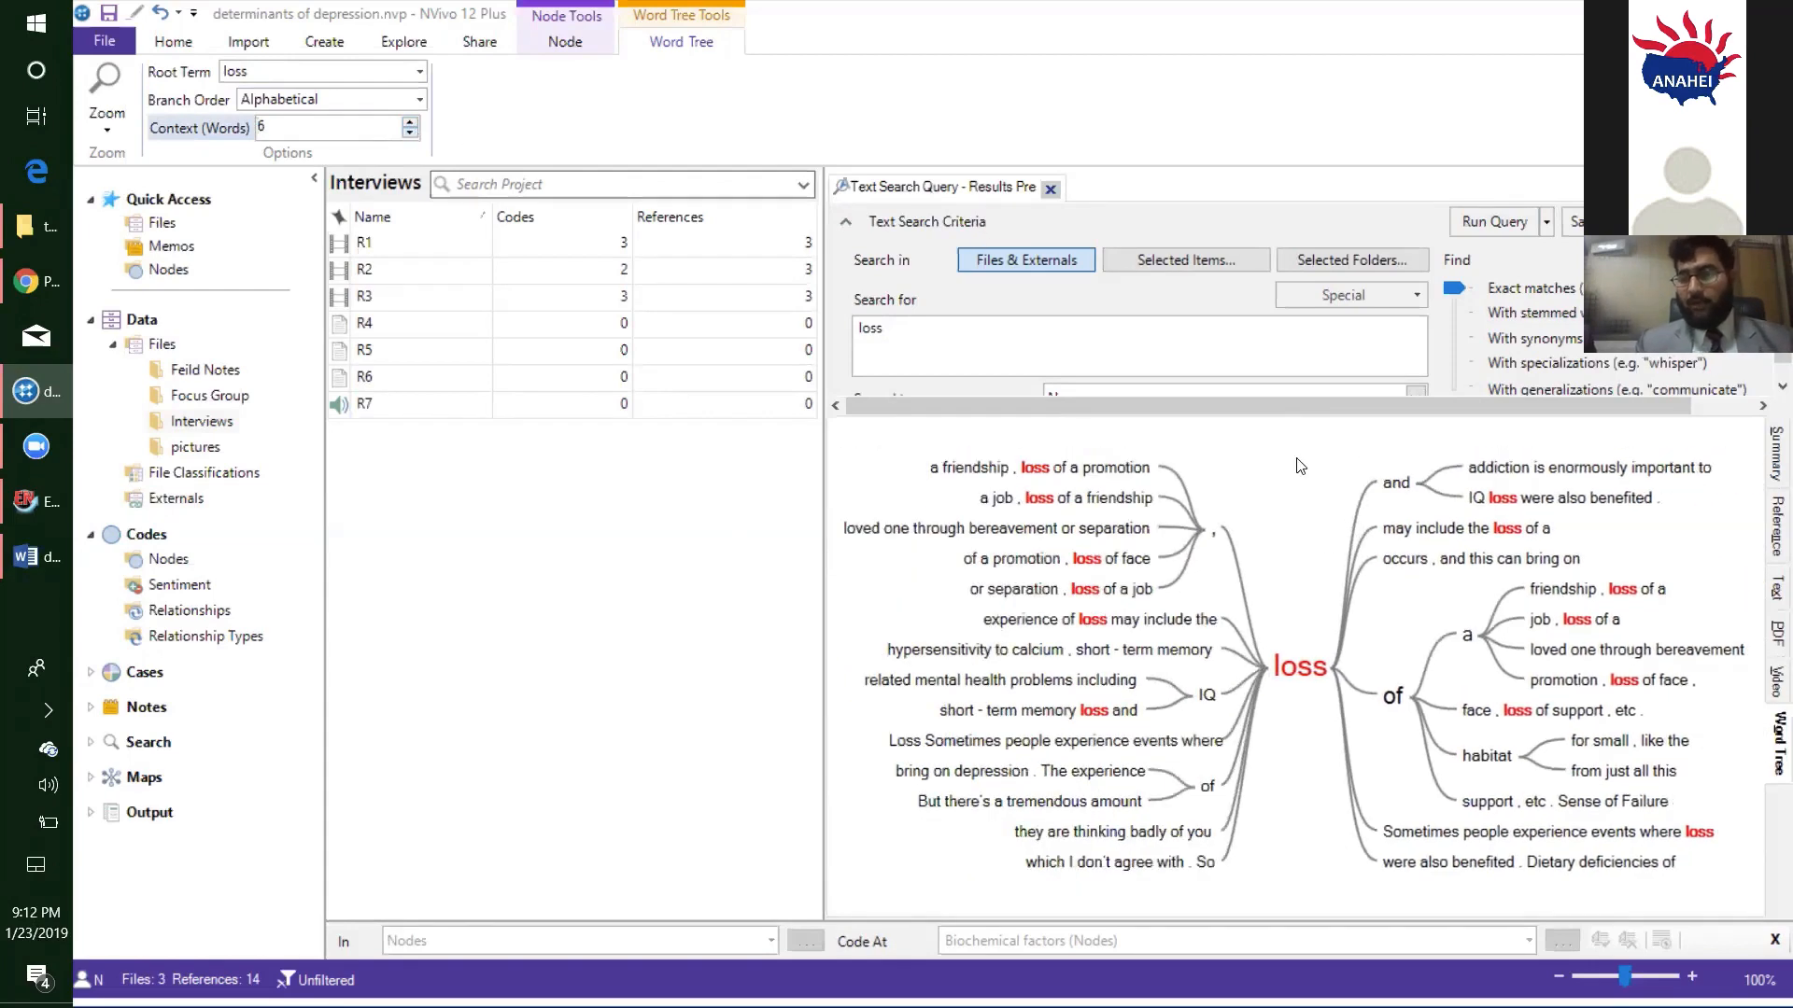
right_click(1245, 436)
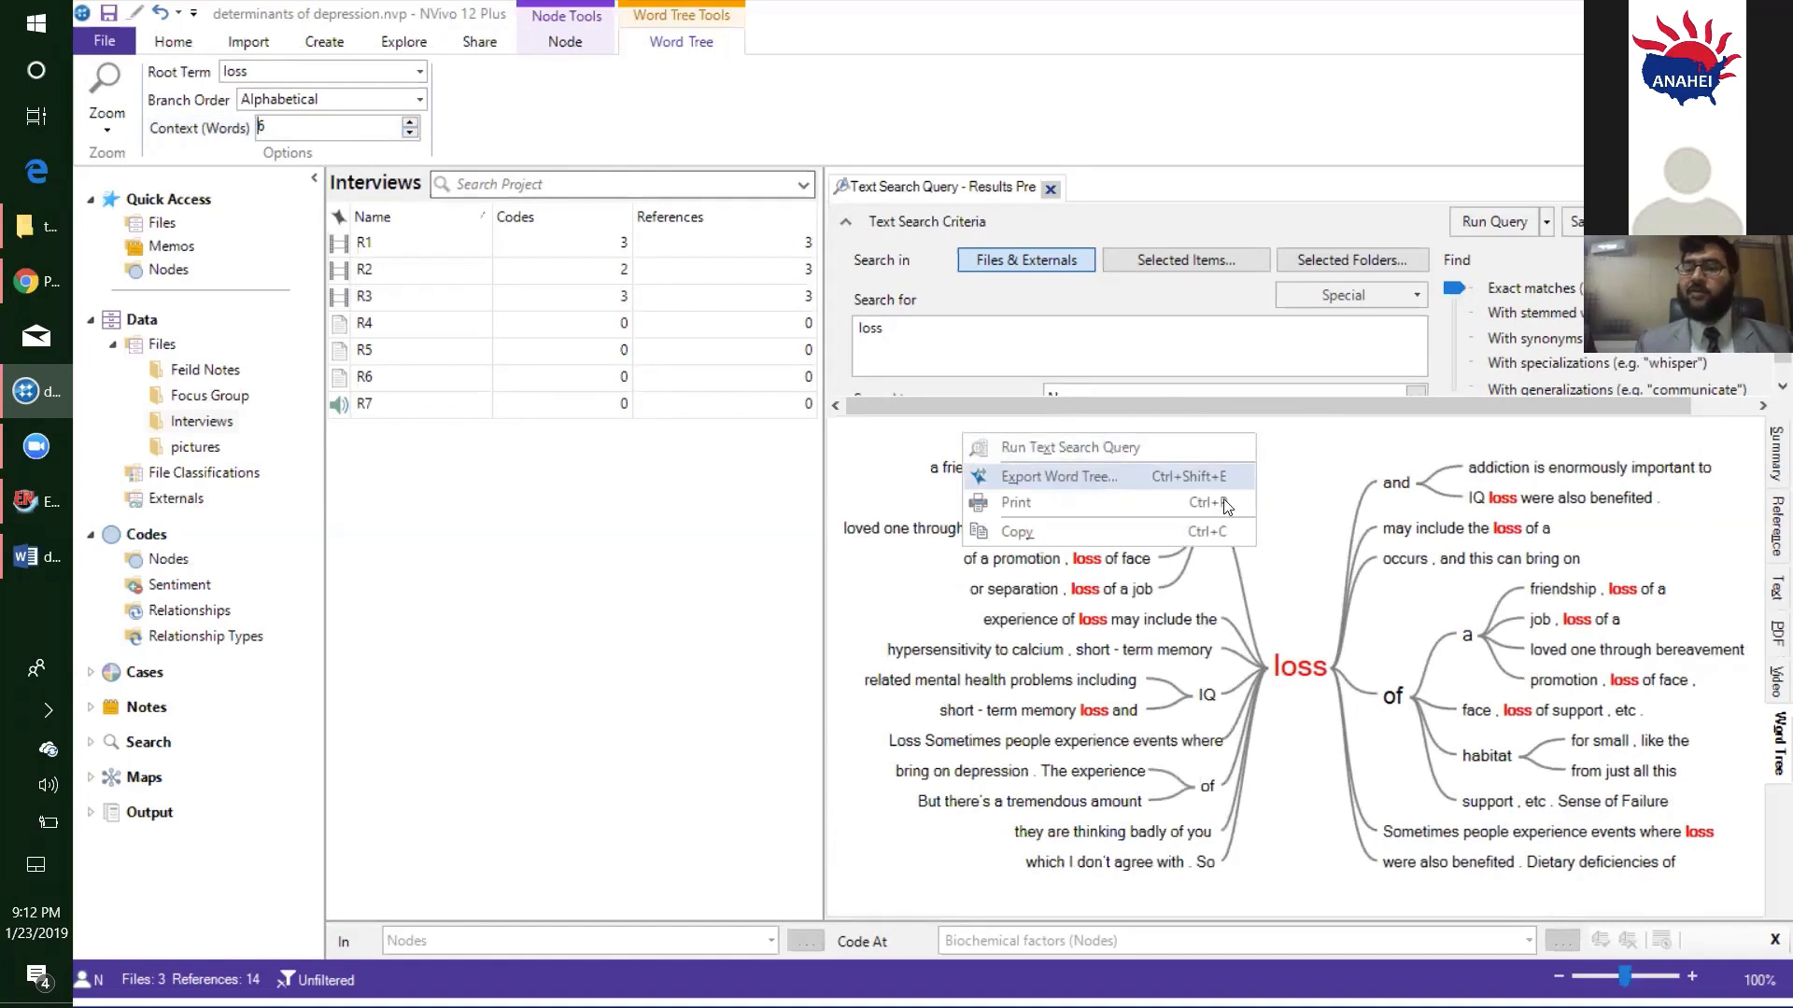
click(1285, 478)
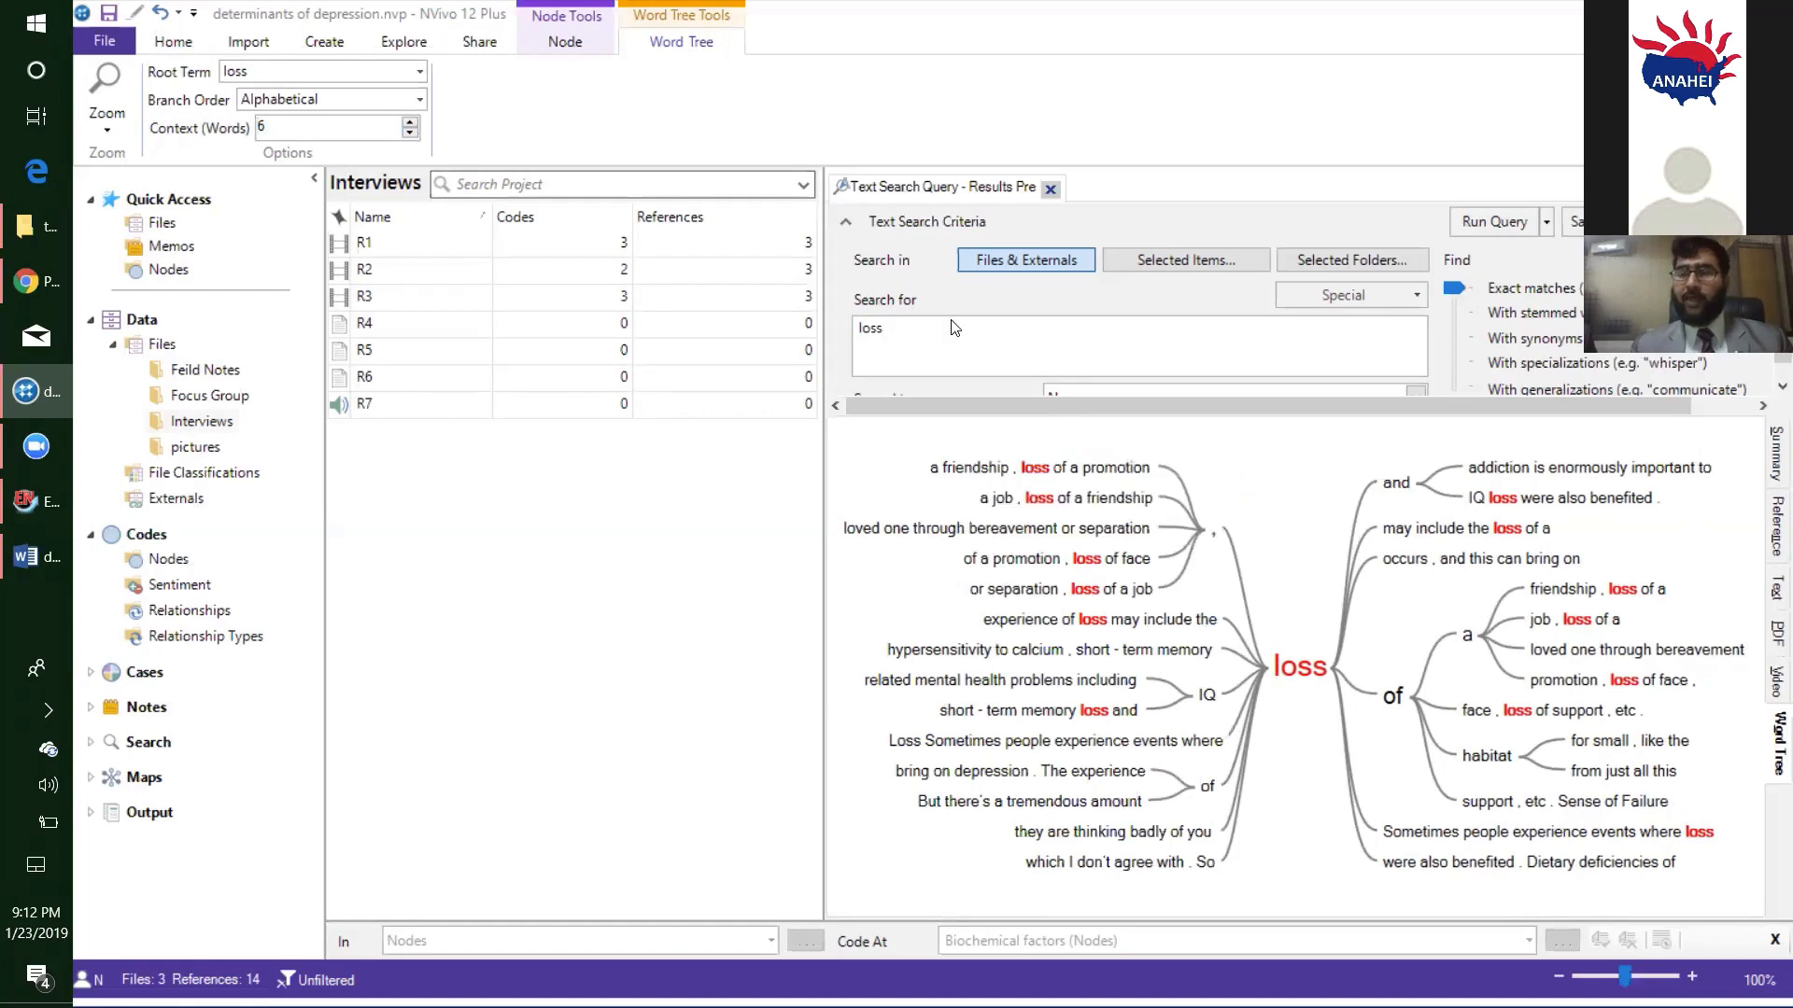
click(1051, 187)
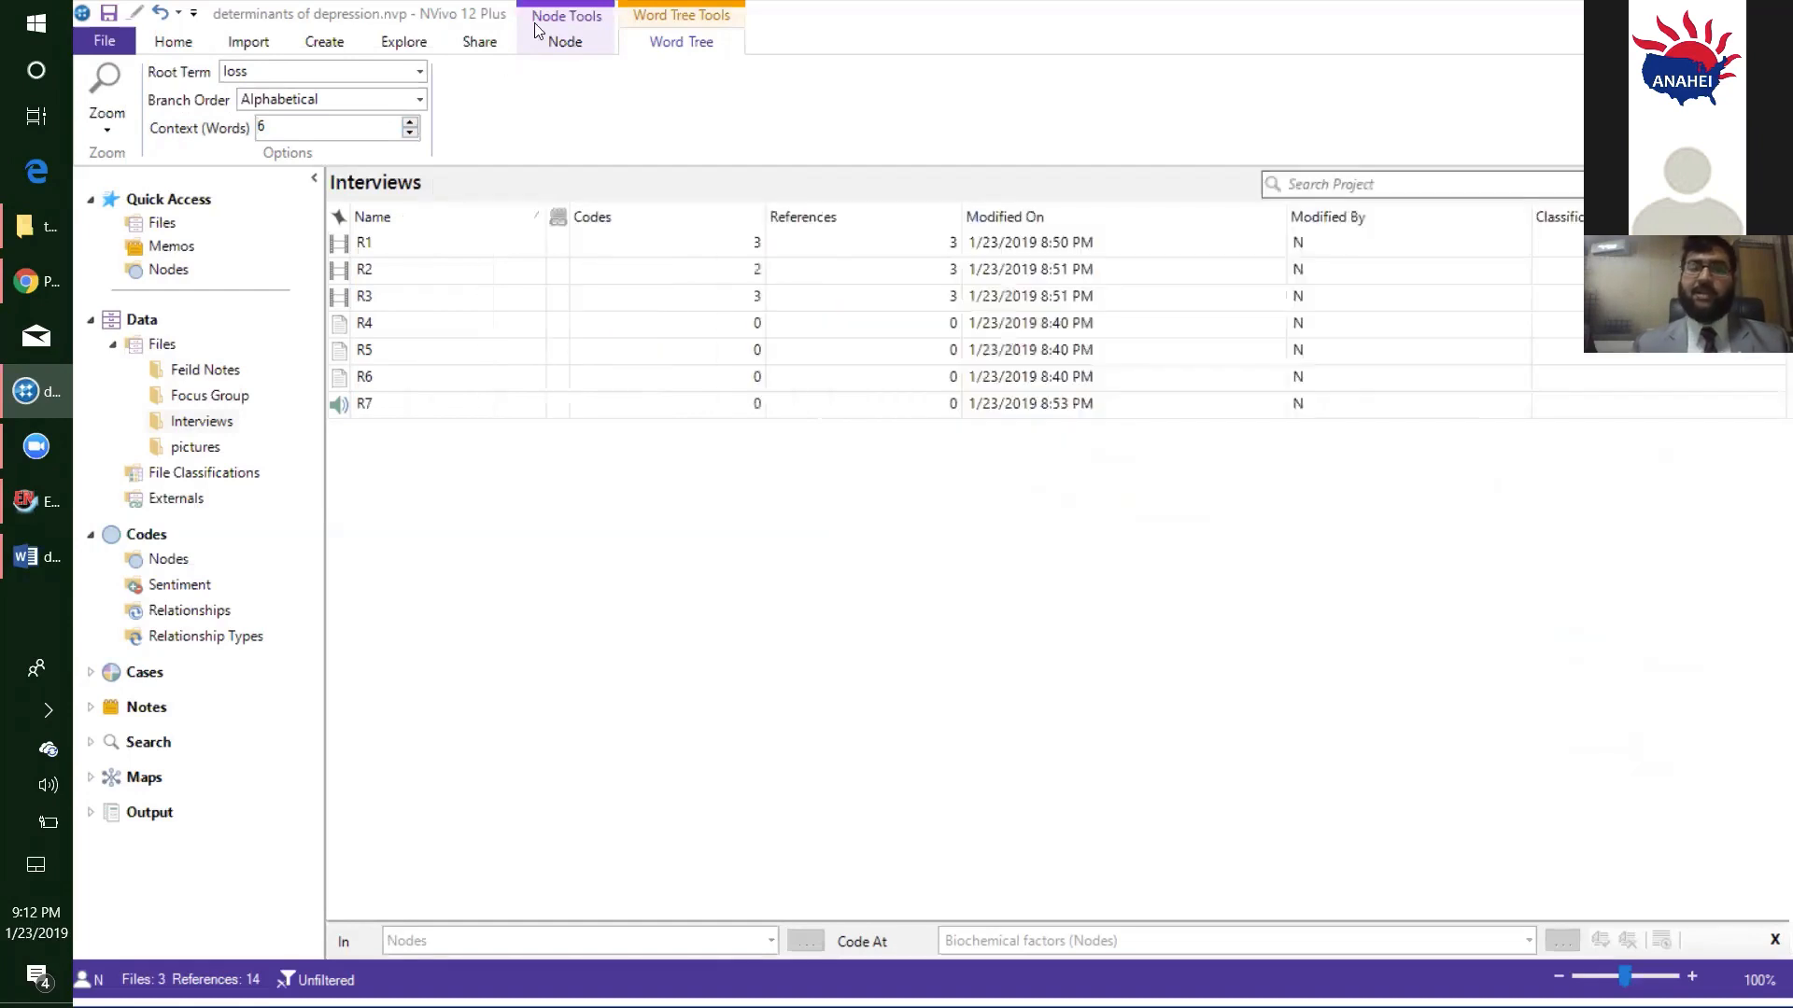
- Run a Word Frequency query over all files and externals, displaying the 300 most frequent words with a minimum length of 3
click(402, 44)
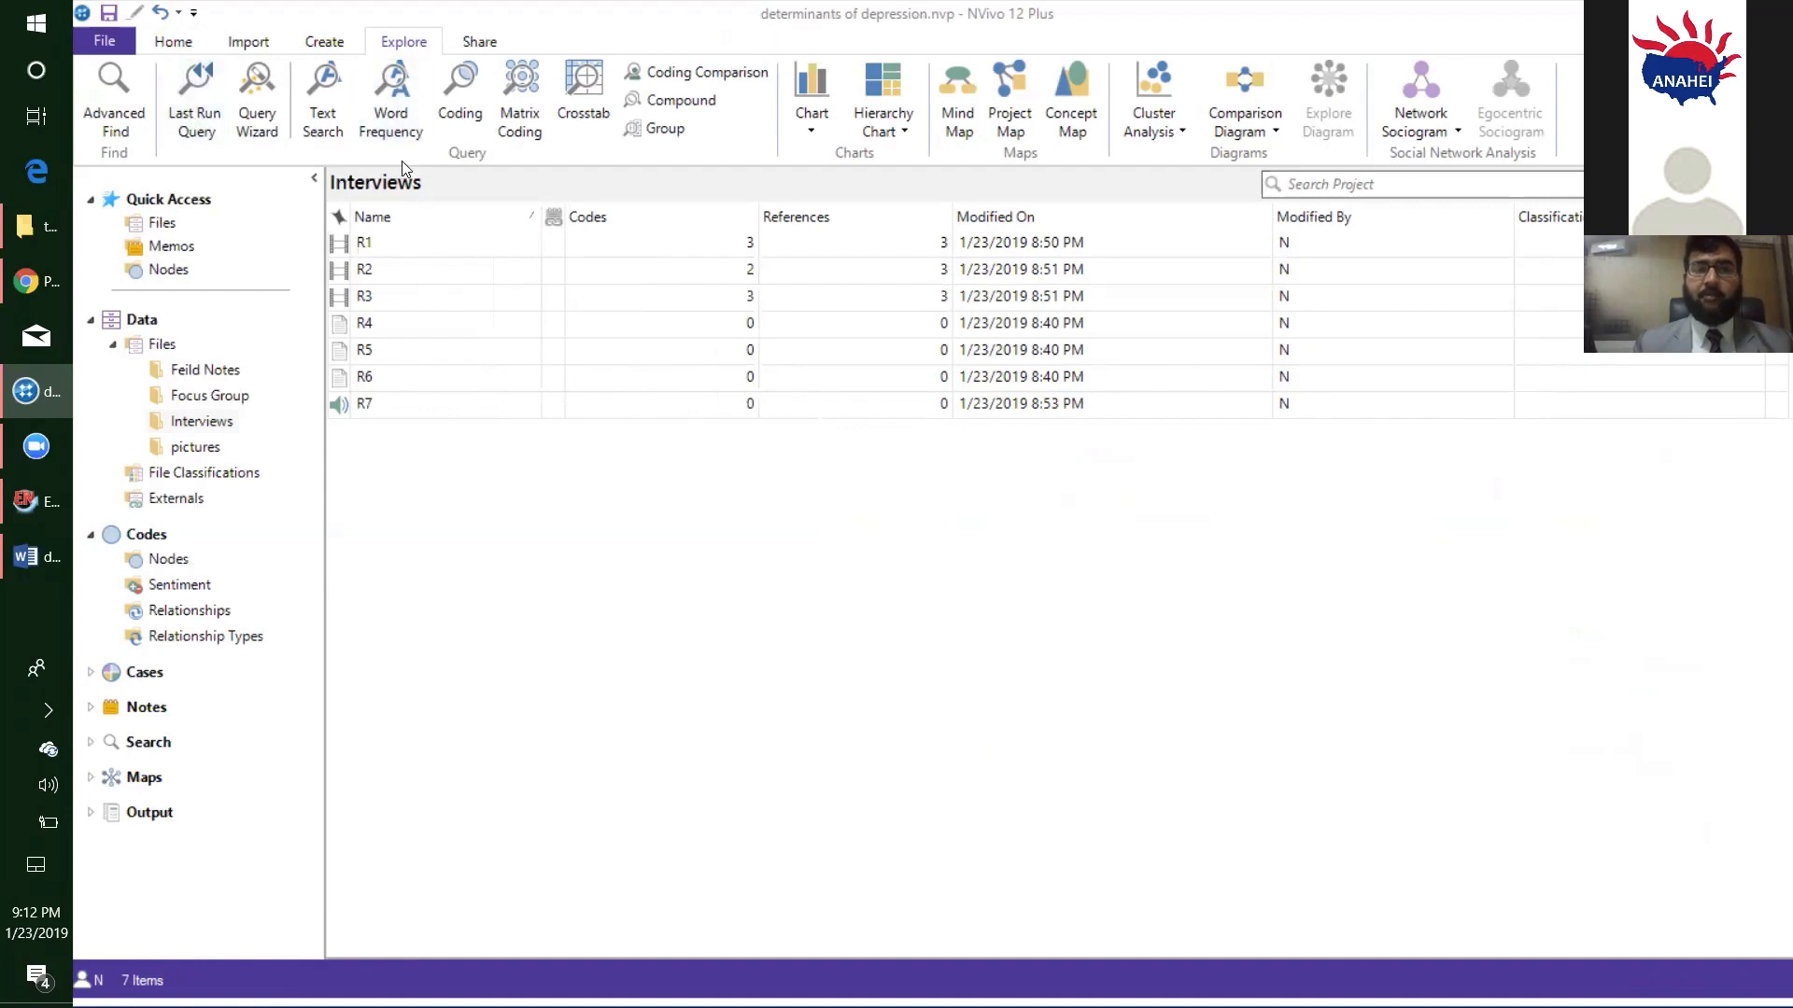
click(391, 110)
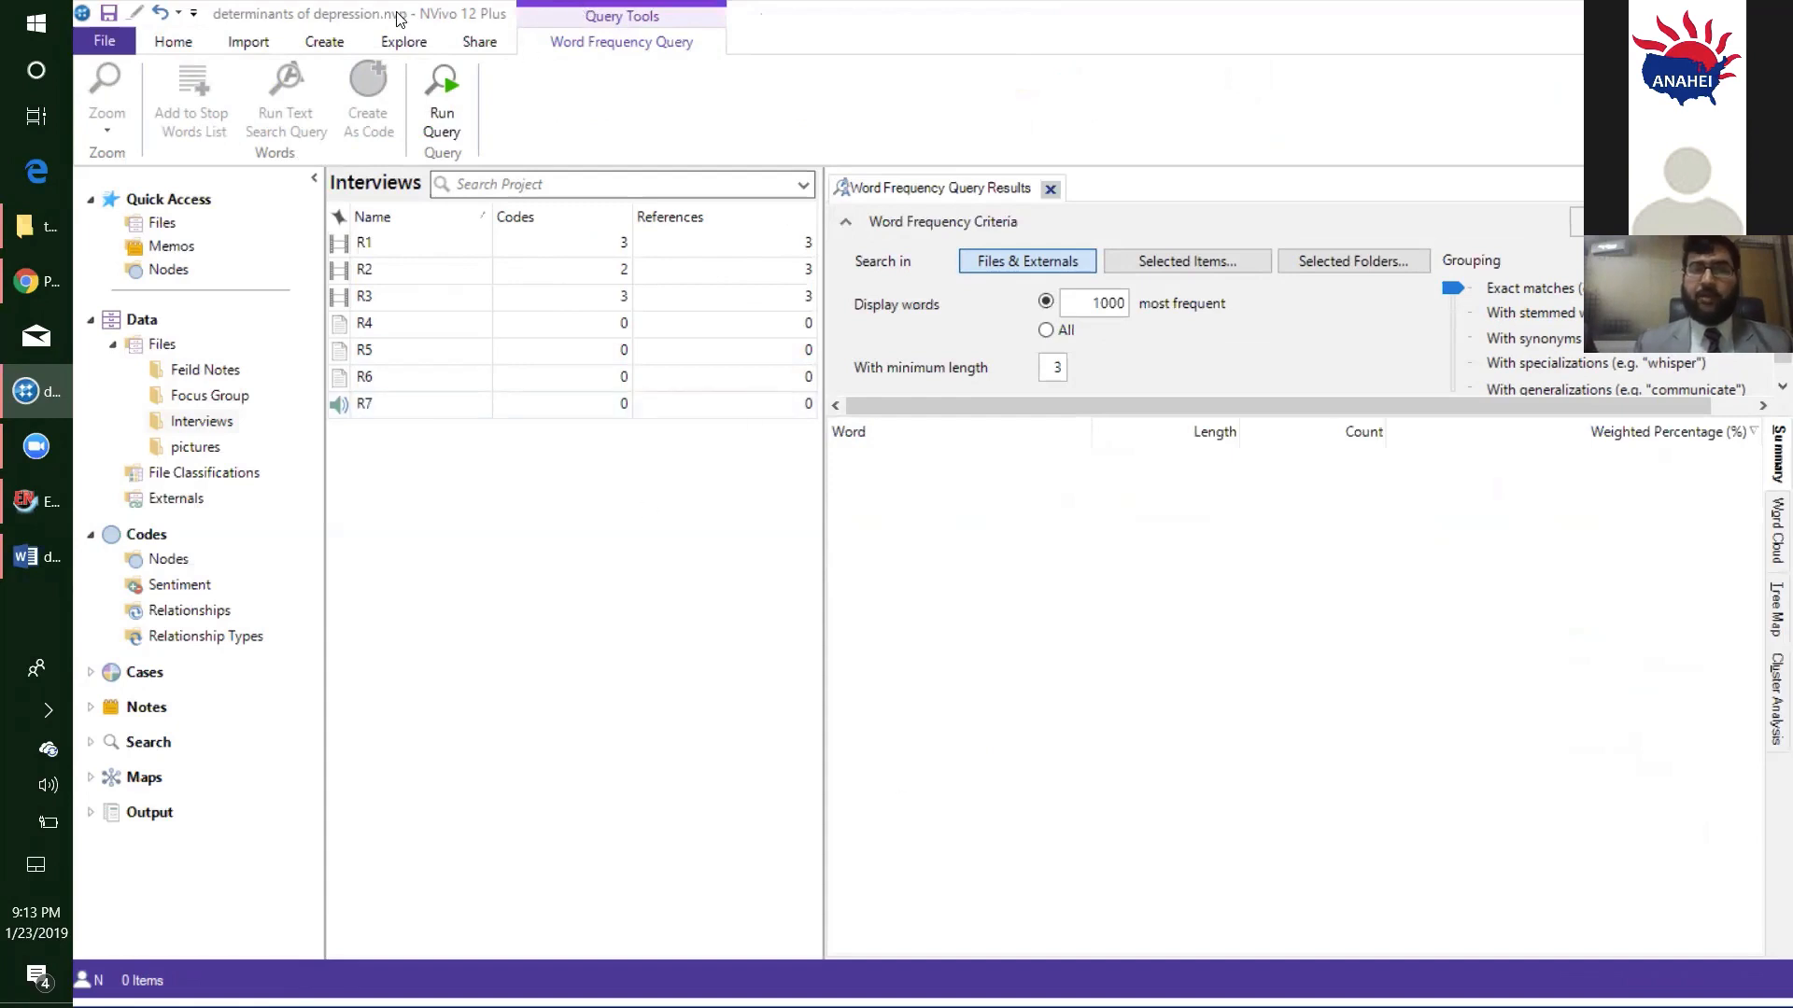
click(412, 48)
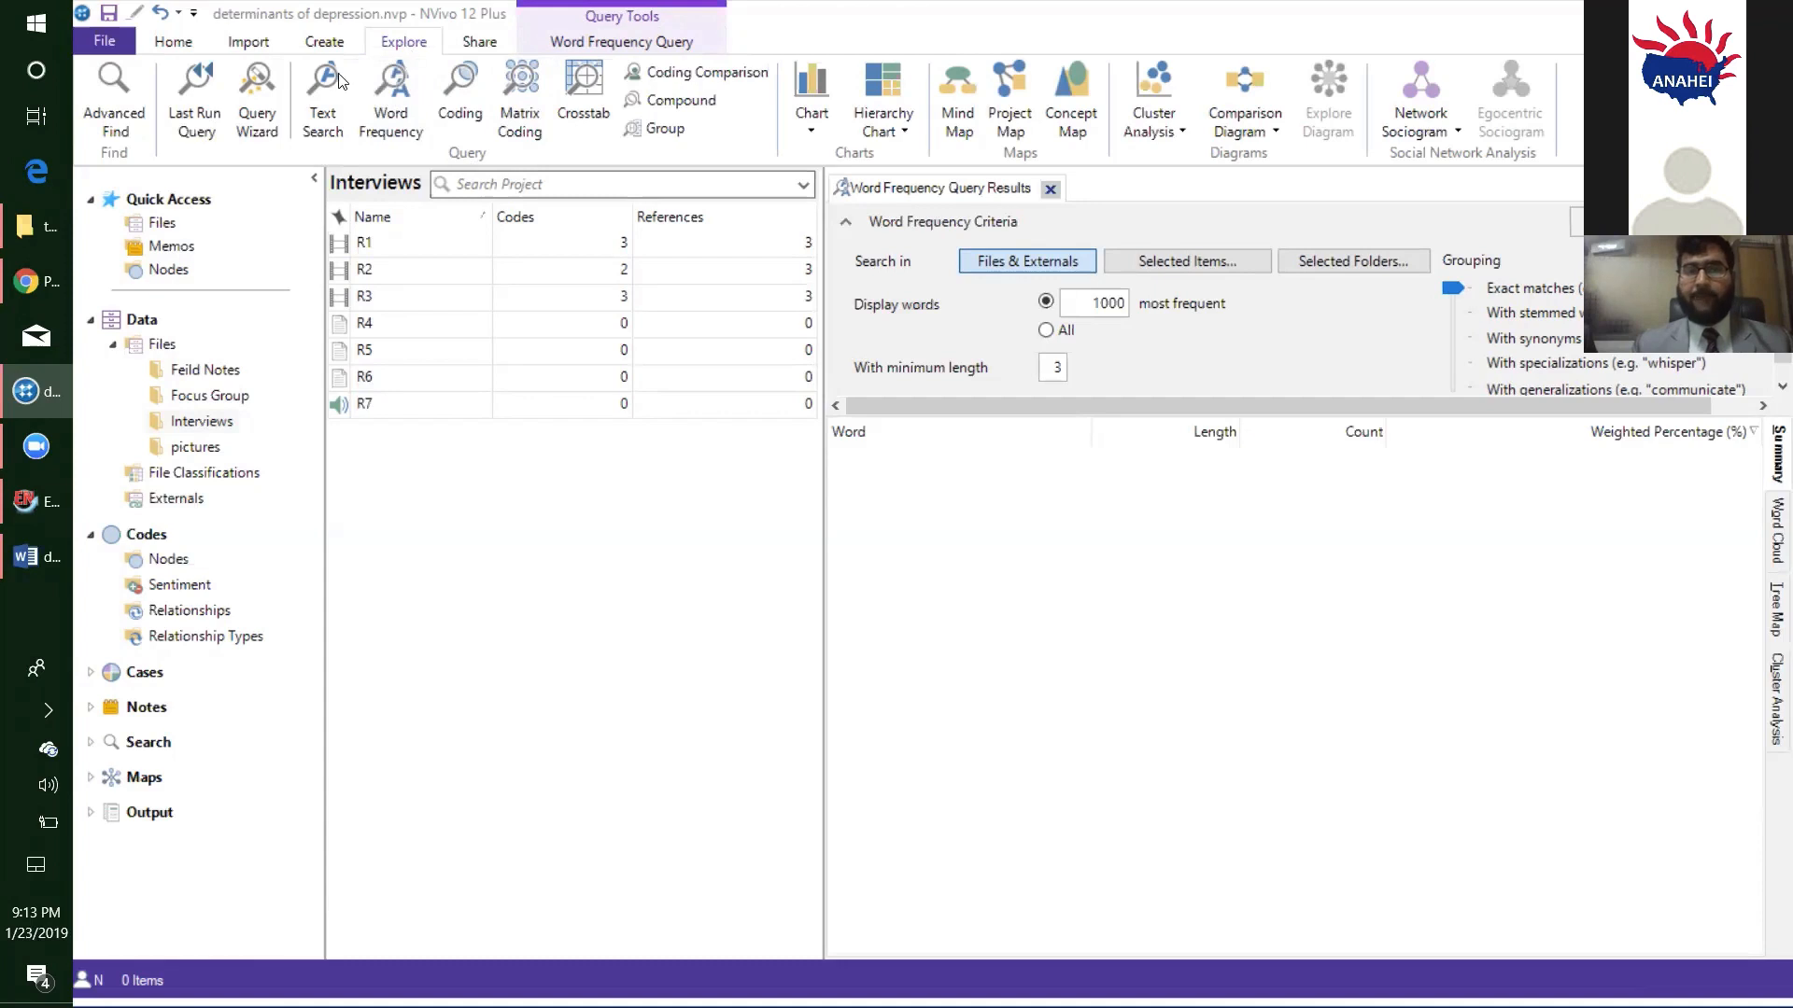
click(388, 110)
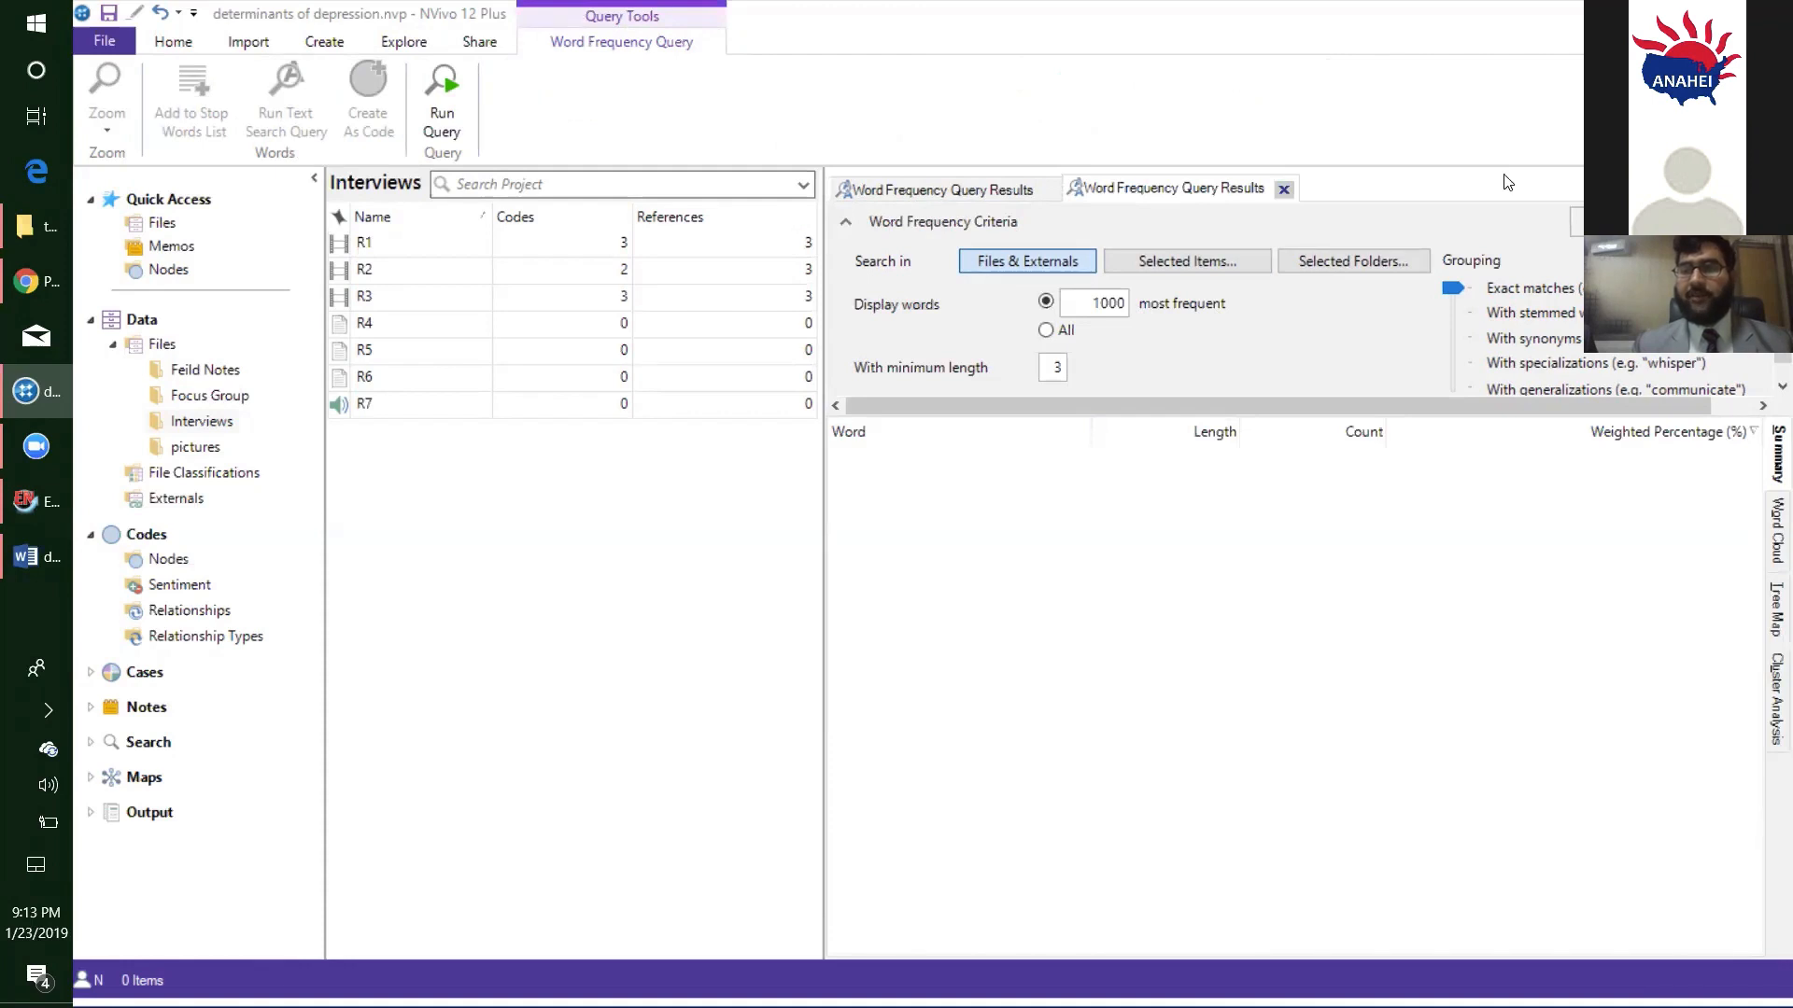
click(1089, 302)
key(shift+End)
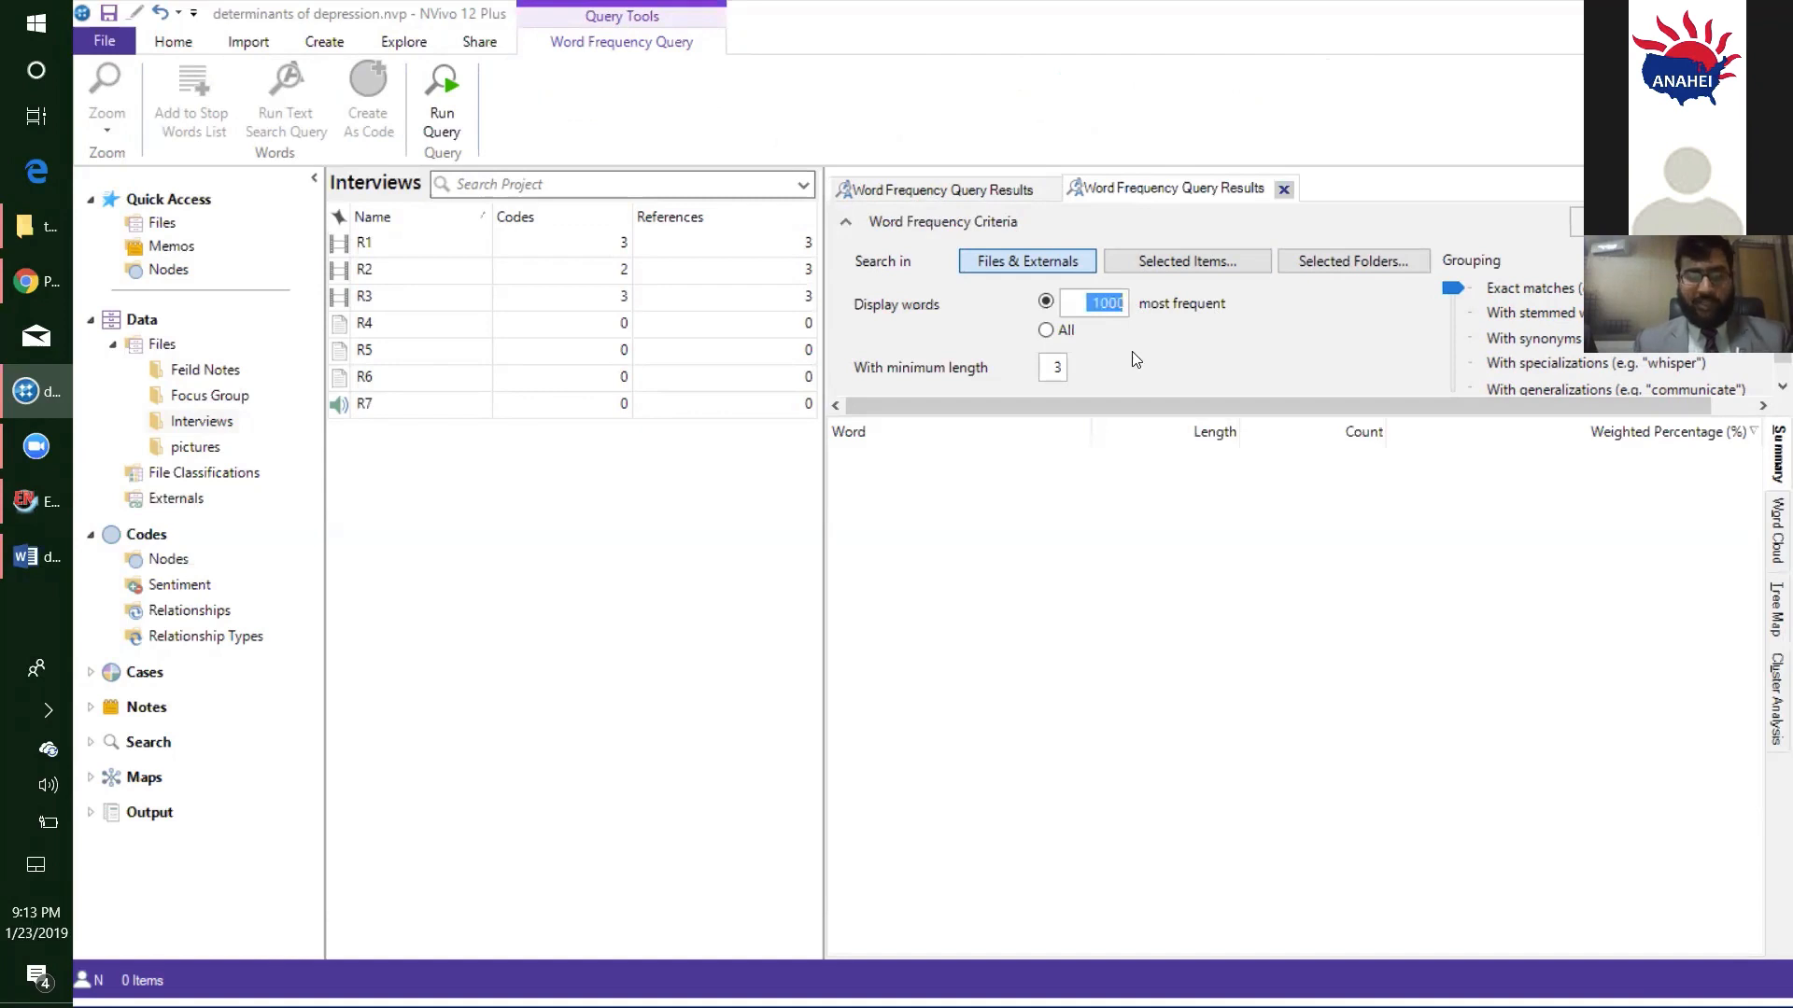
text(300)
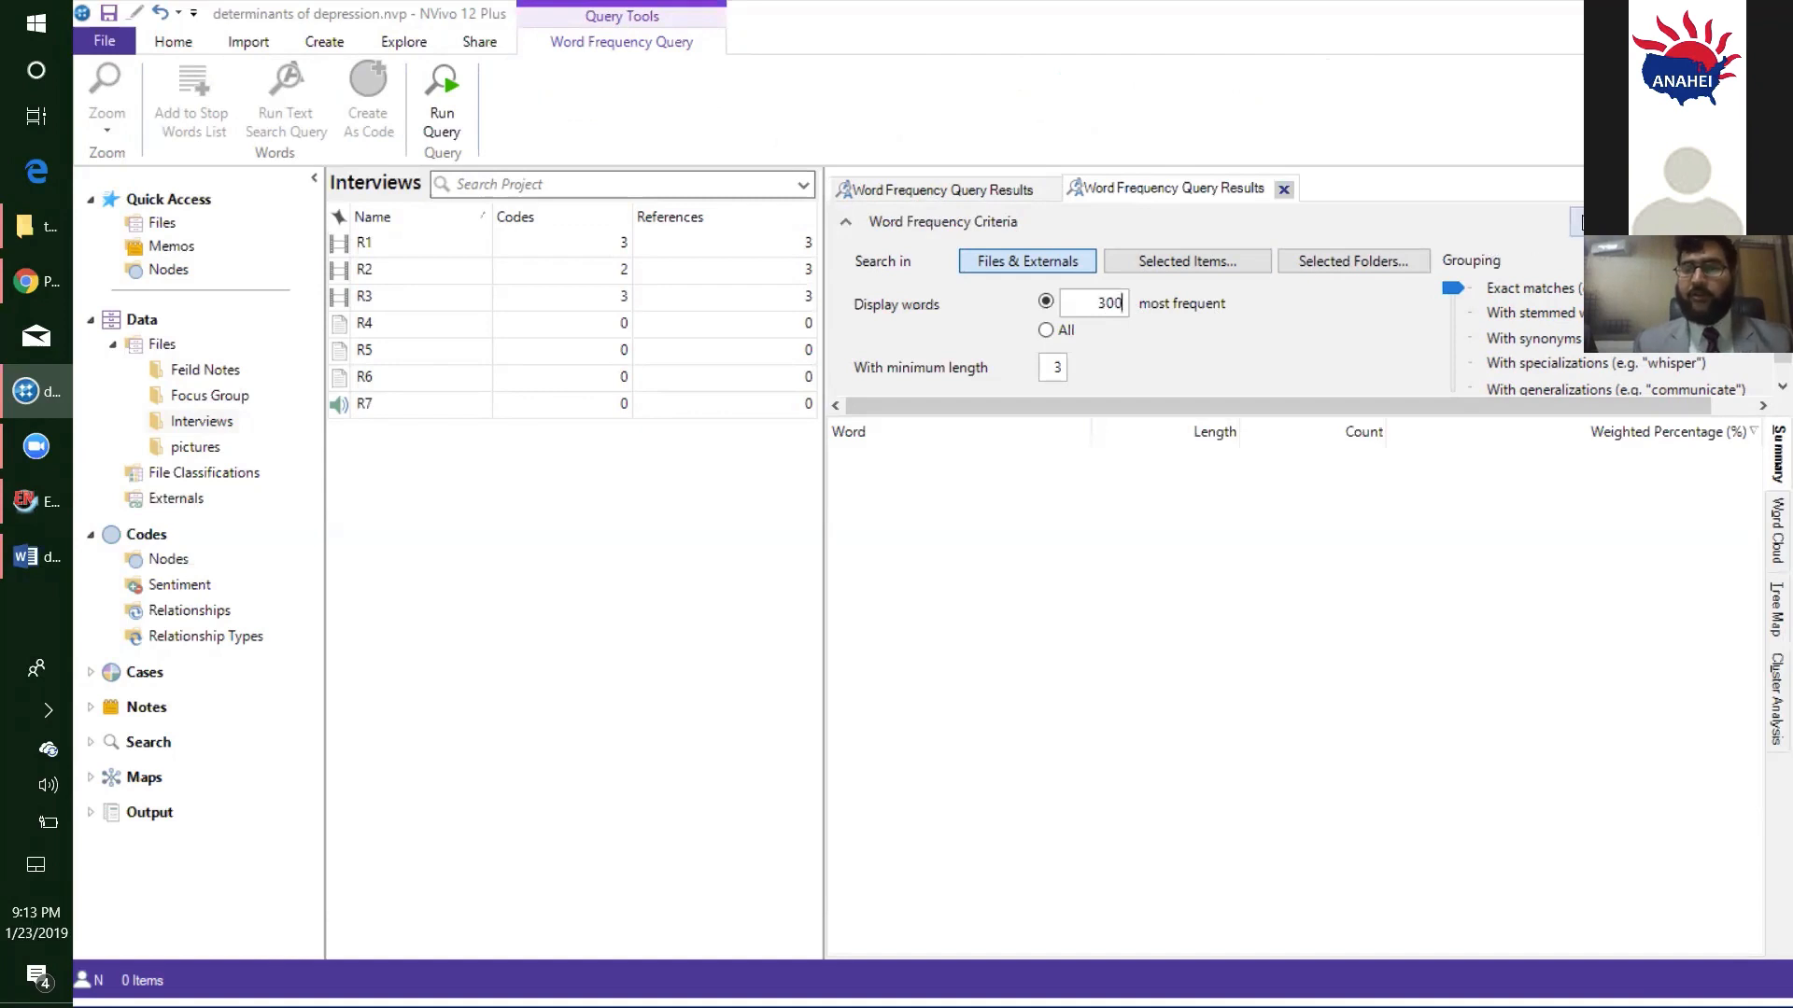
click(1620, 222)
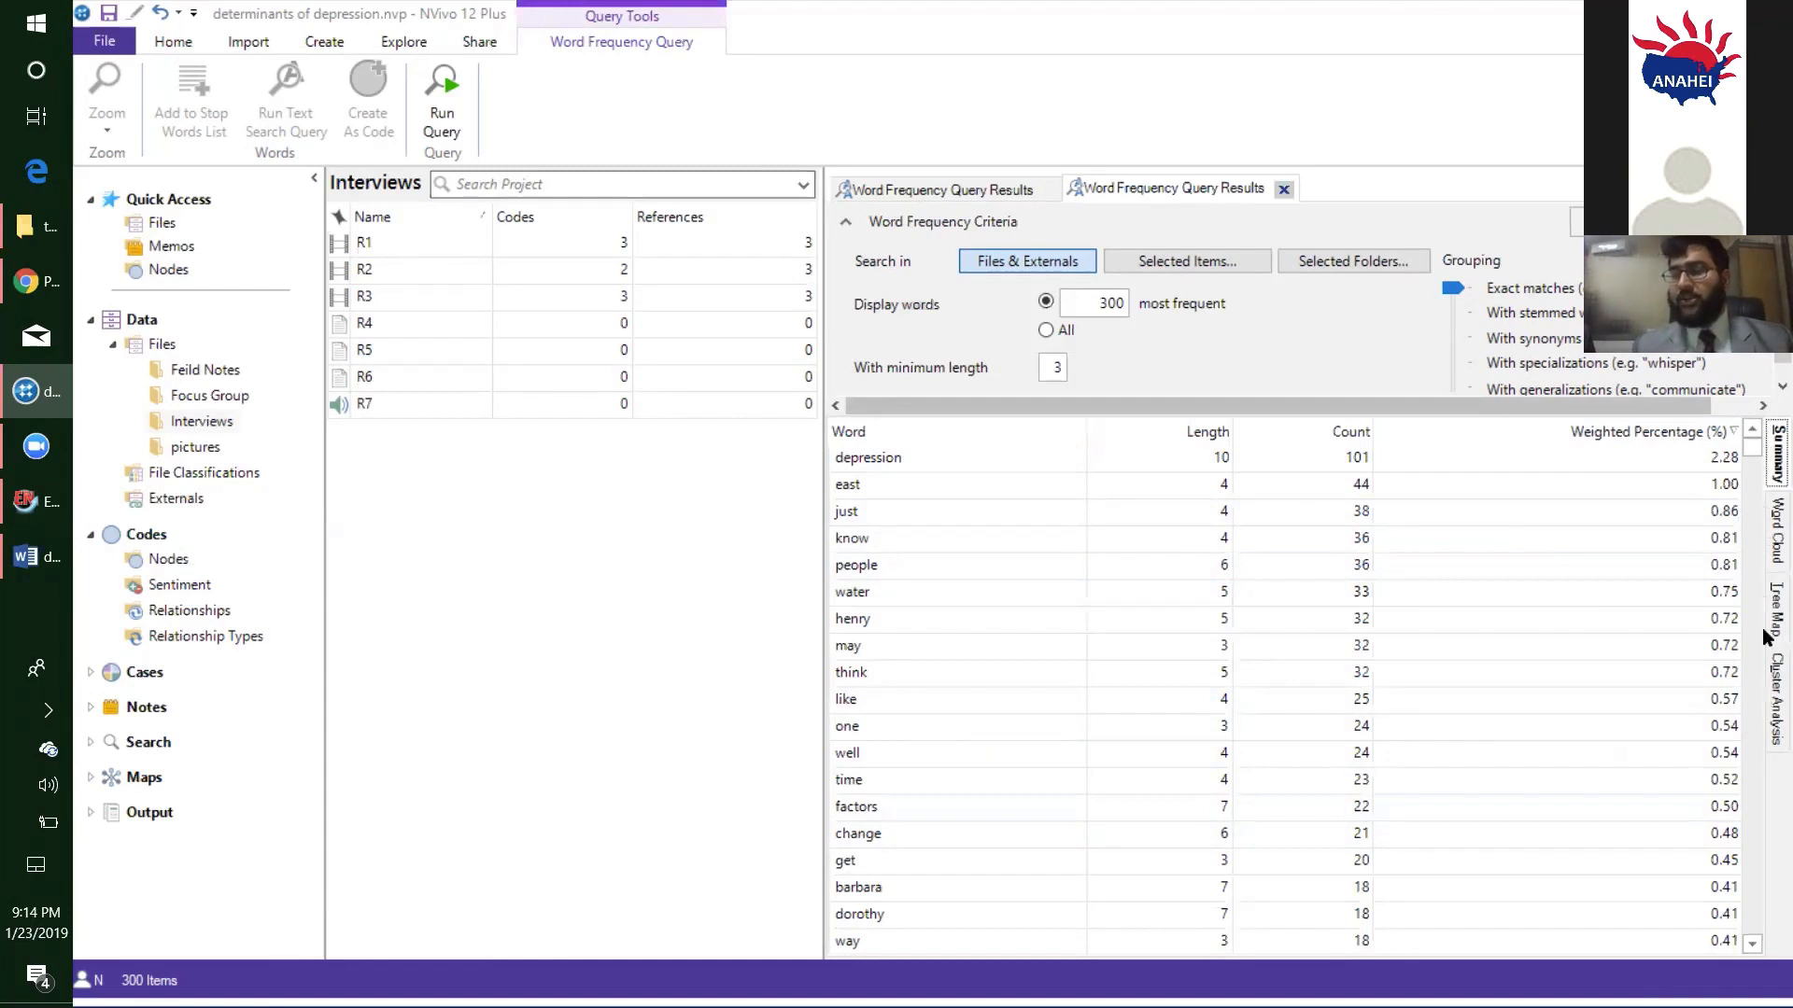
- Show the word frequency results as a word cloud and change its style to Tag Cloud
click(1767, 547)
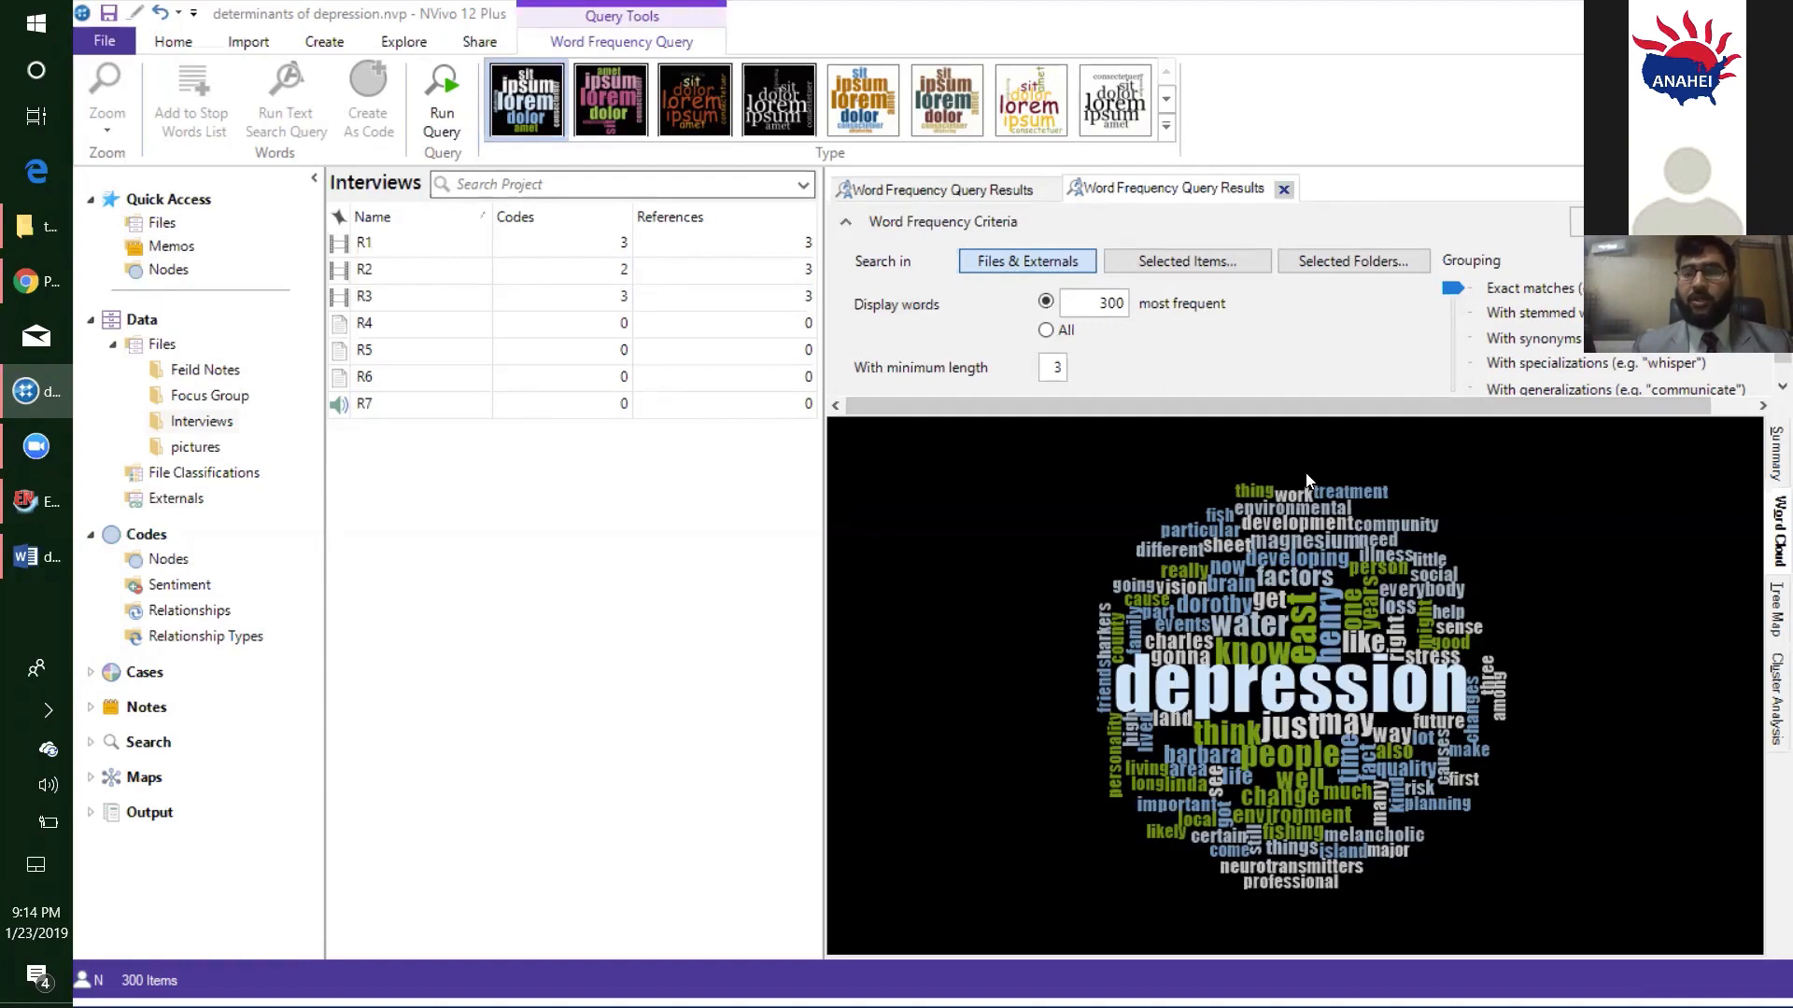
click(1166, 125)
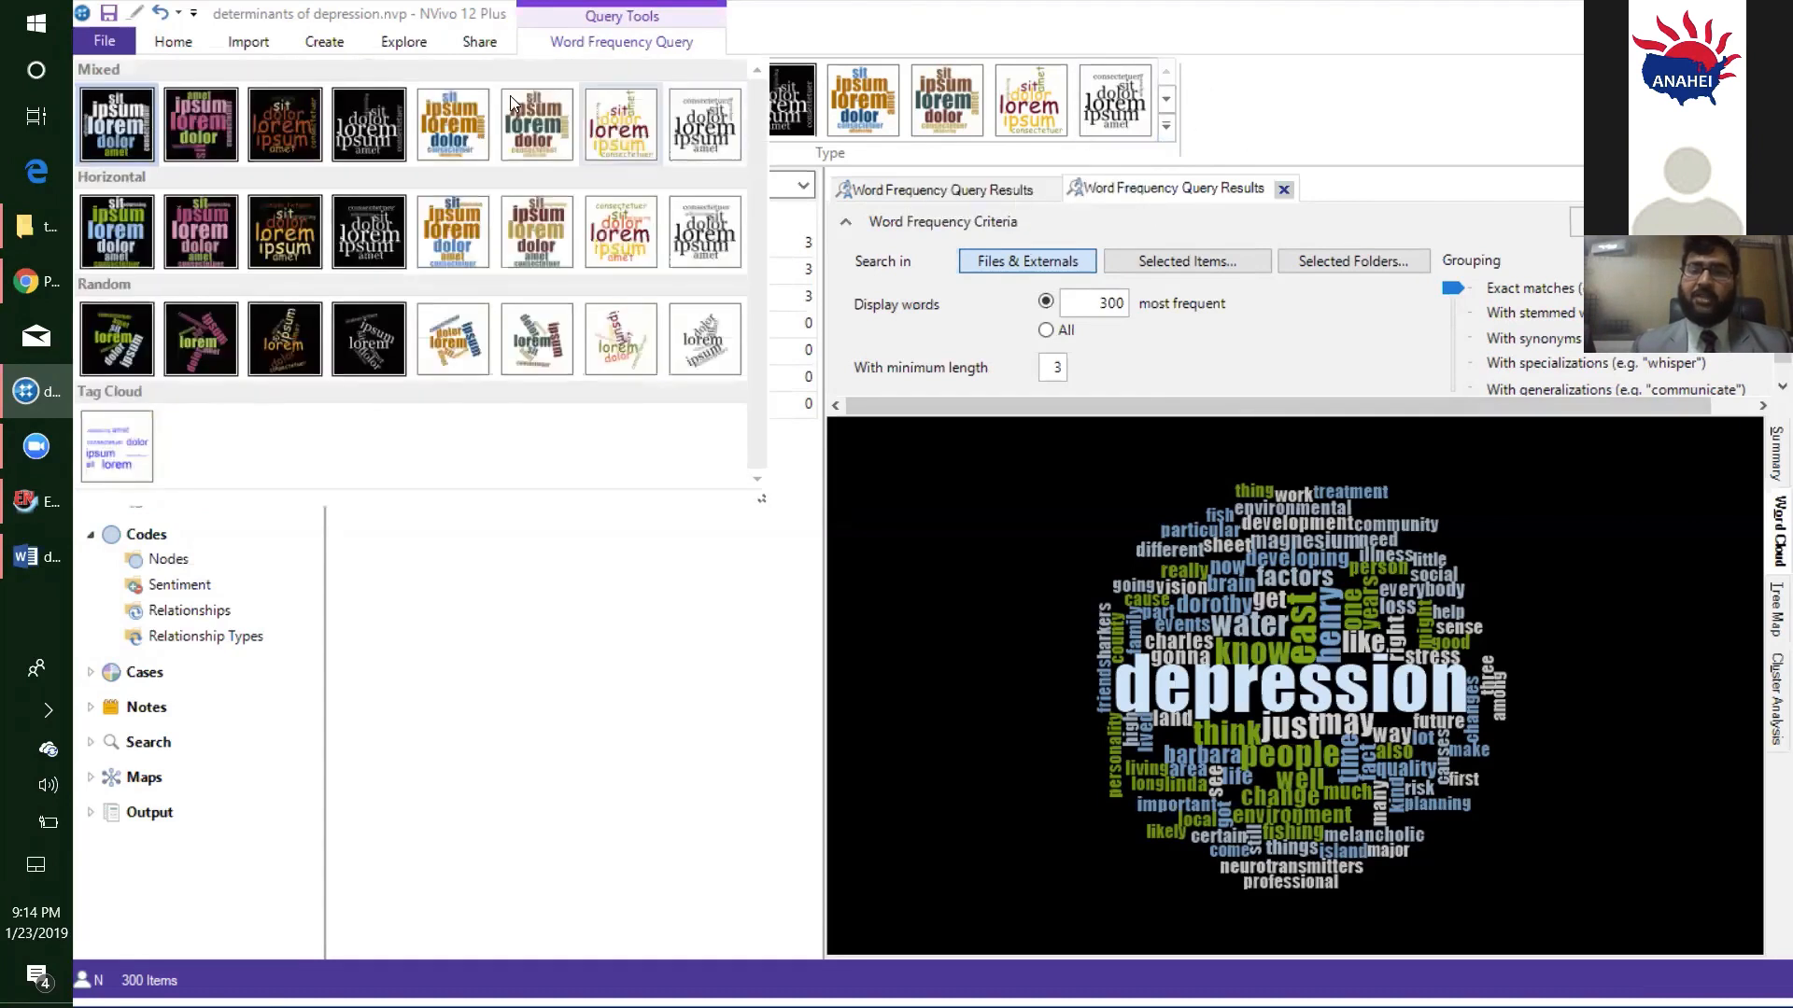
click(1167, 135)
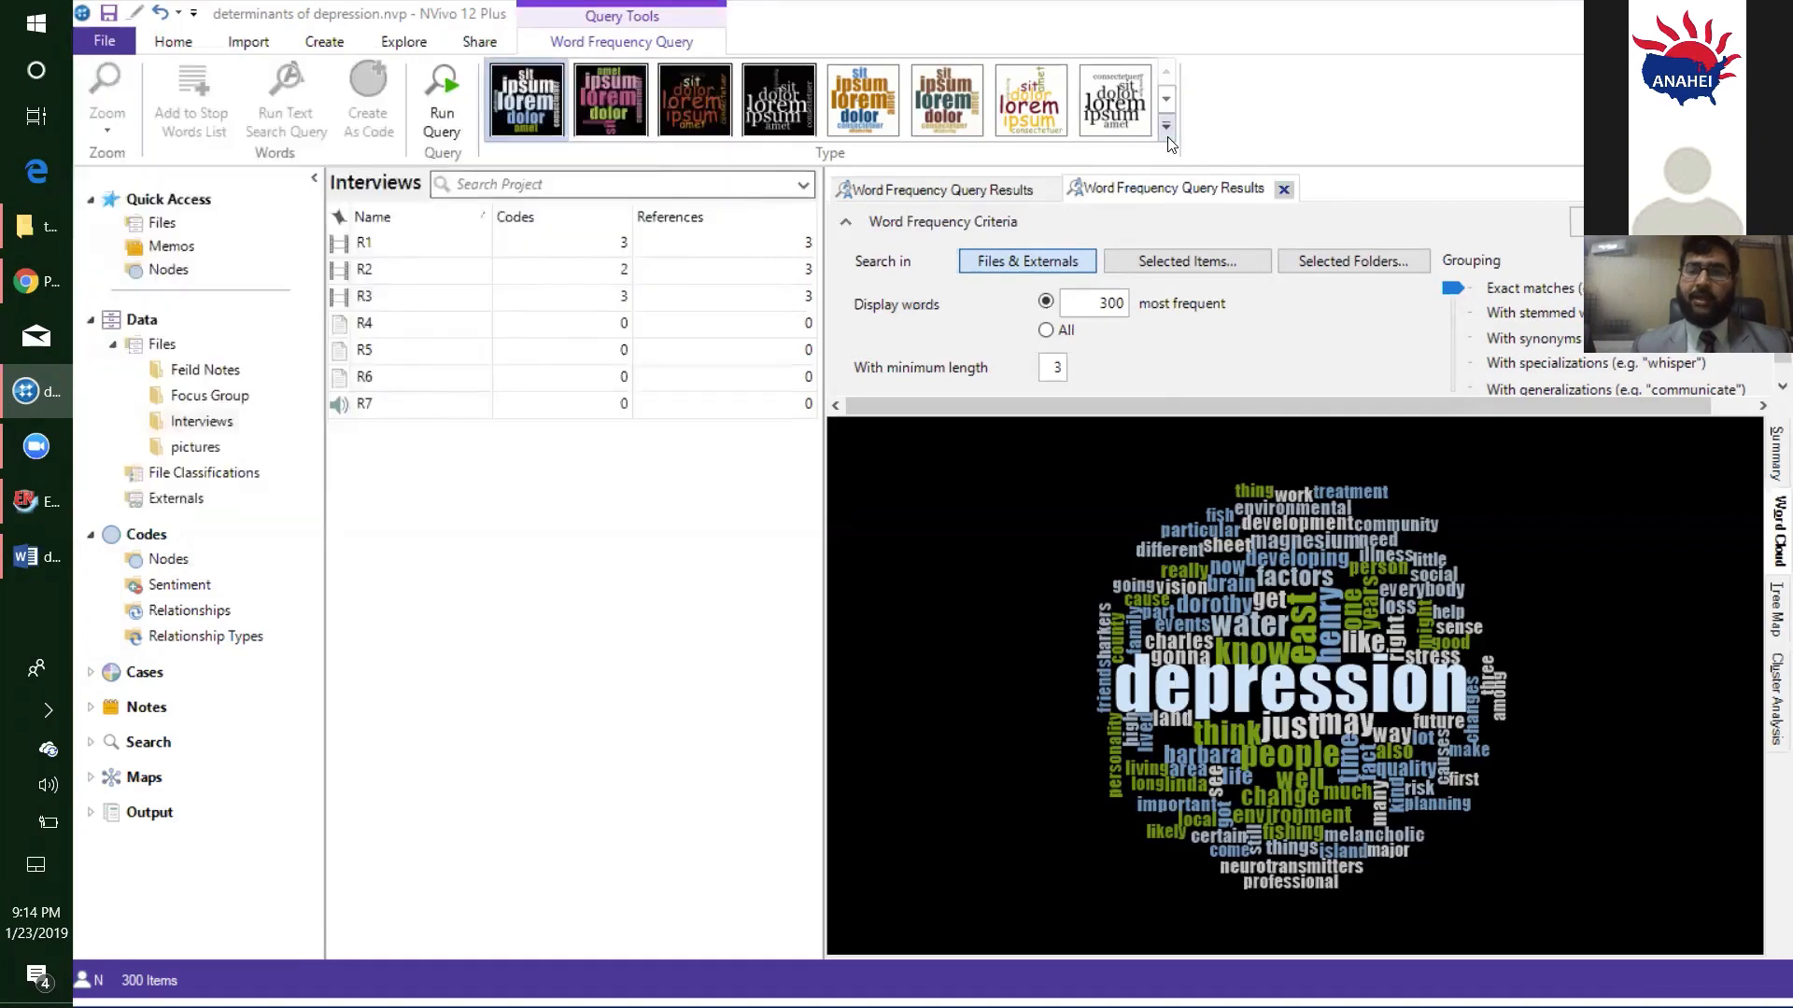
click(1167, 136)
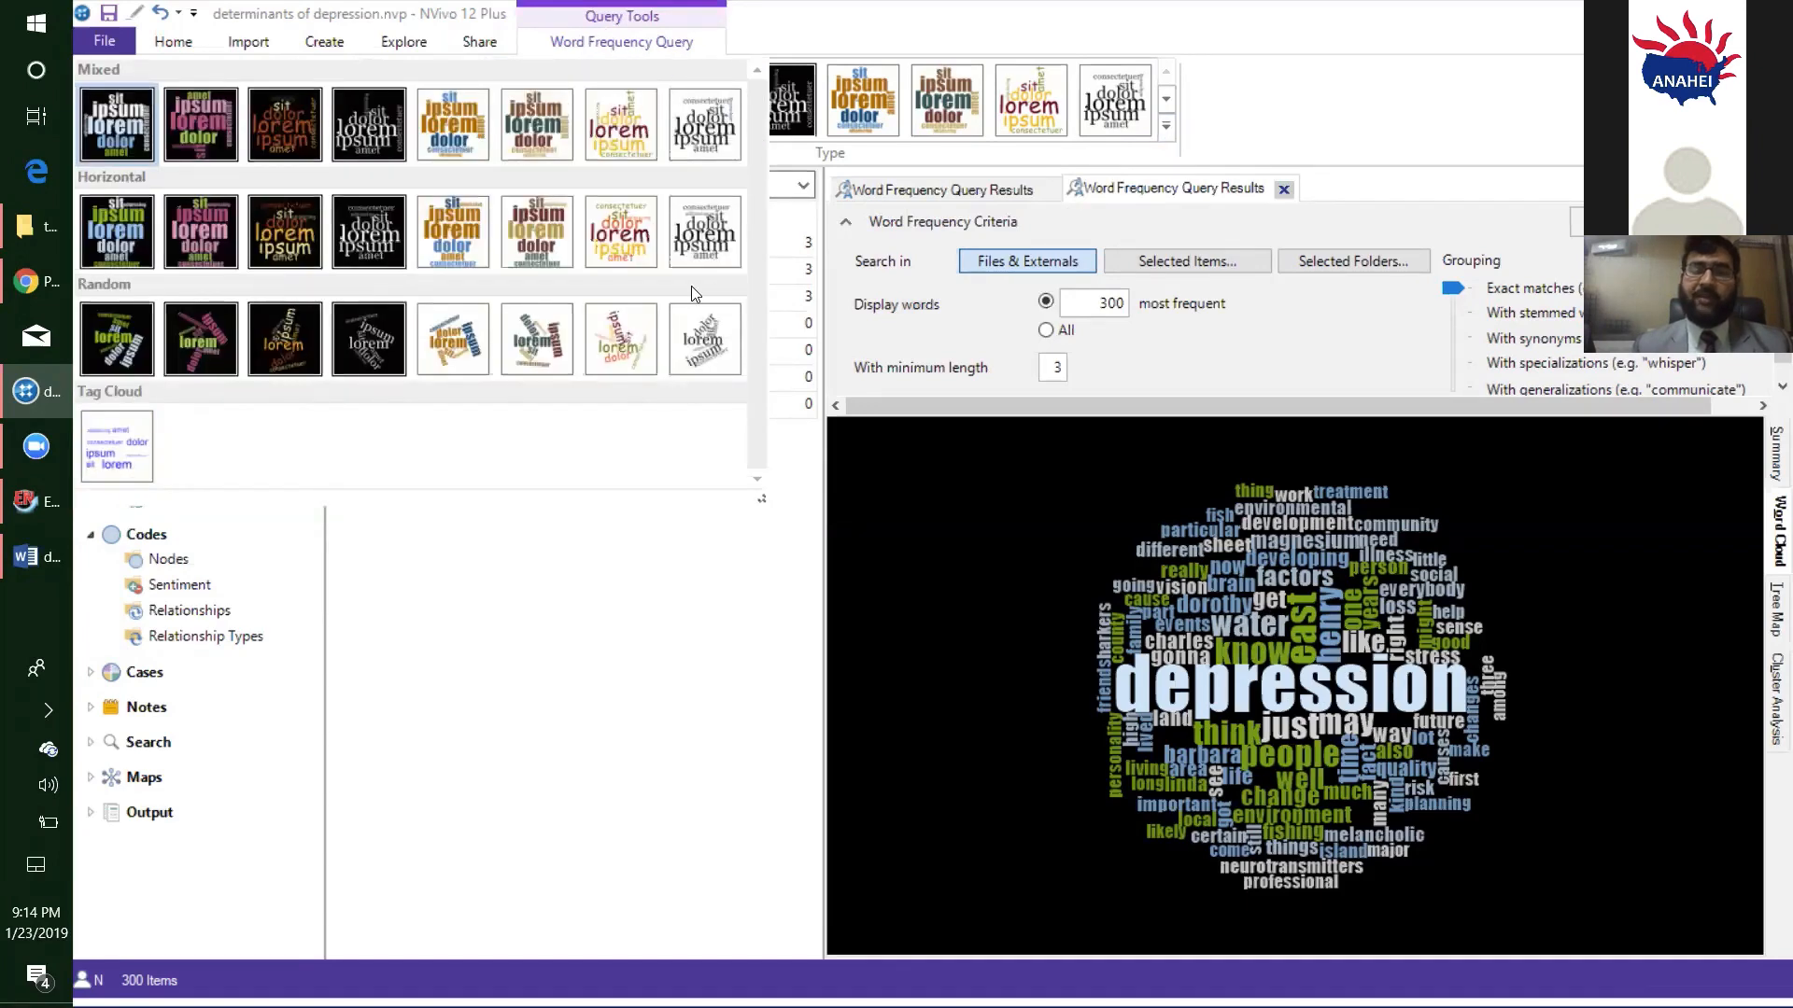
click(130, 458)
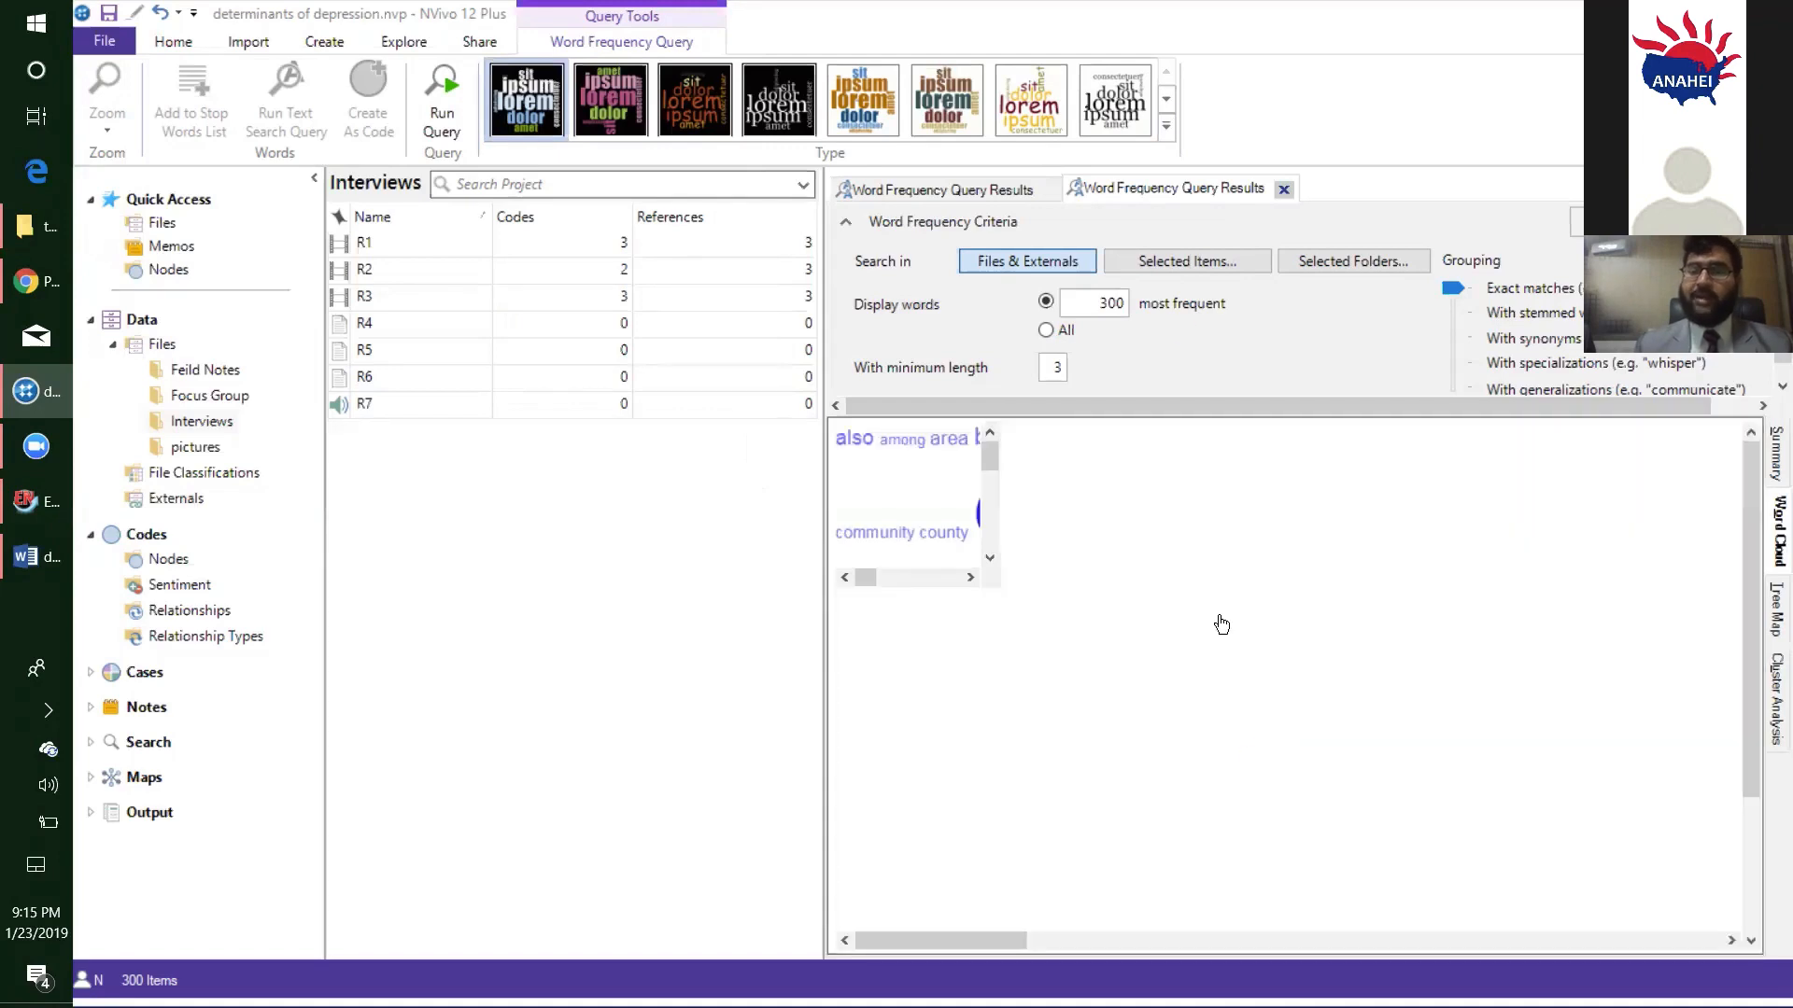
- Add irrelevant words in the tag cloud, including "also", "among", "area", "cause", "certain", "come", "county", "everybody", "fishing" and "get", to the stop words list
drag(838, 438, 1558, 453)
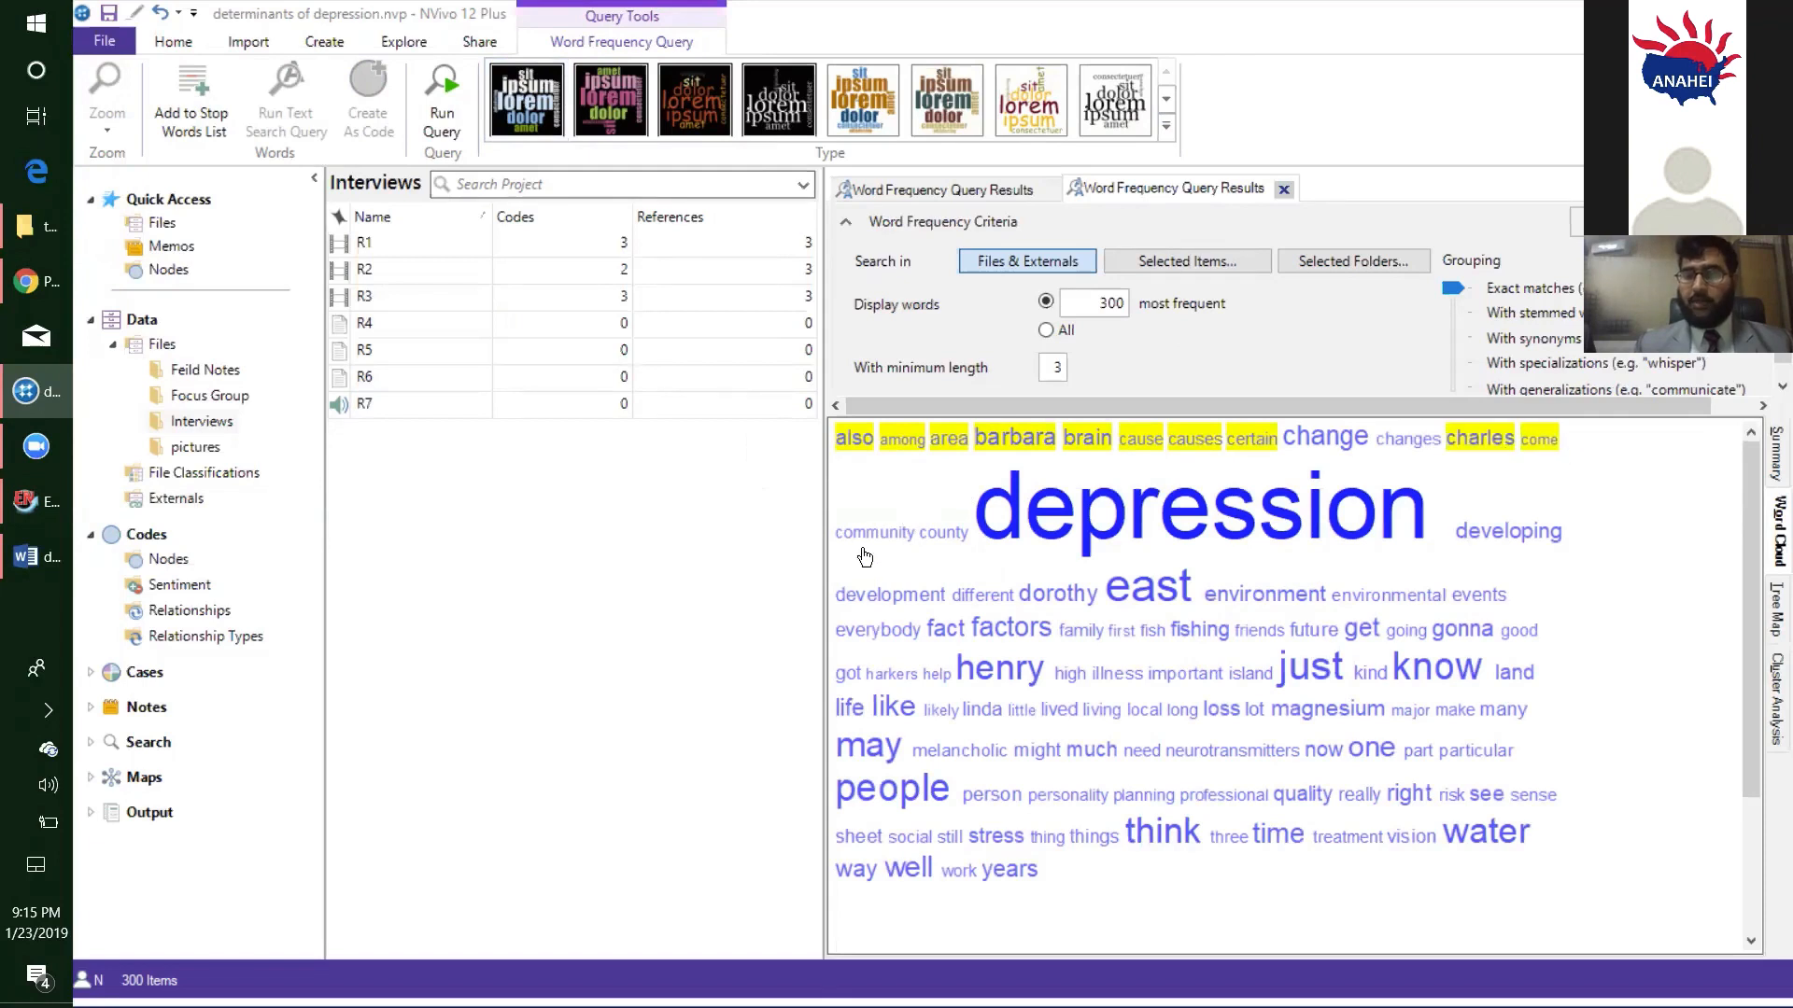
drag(938, 540, 937, 539)
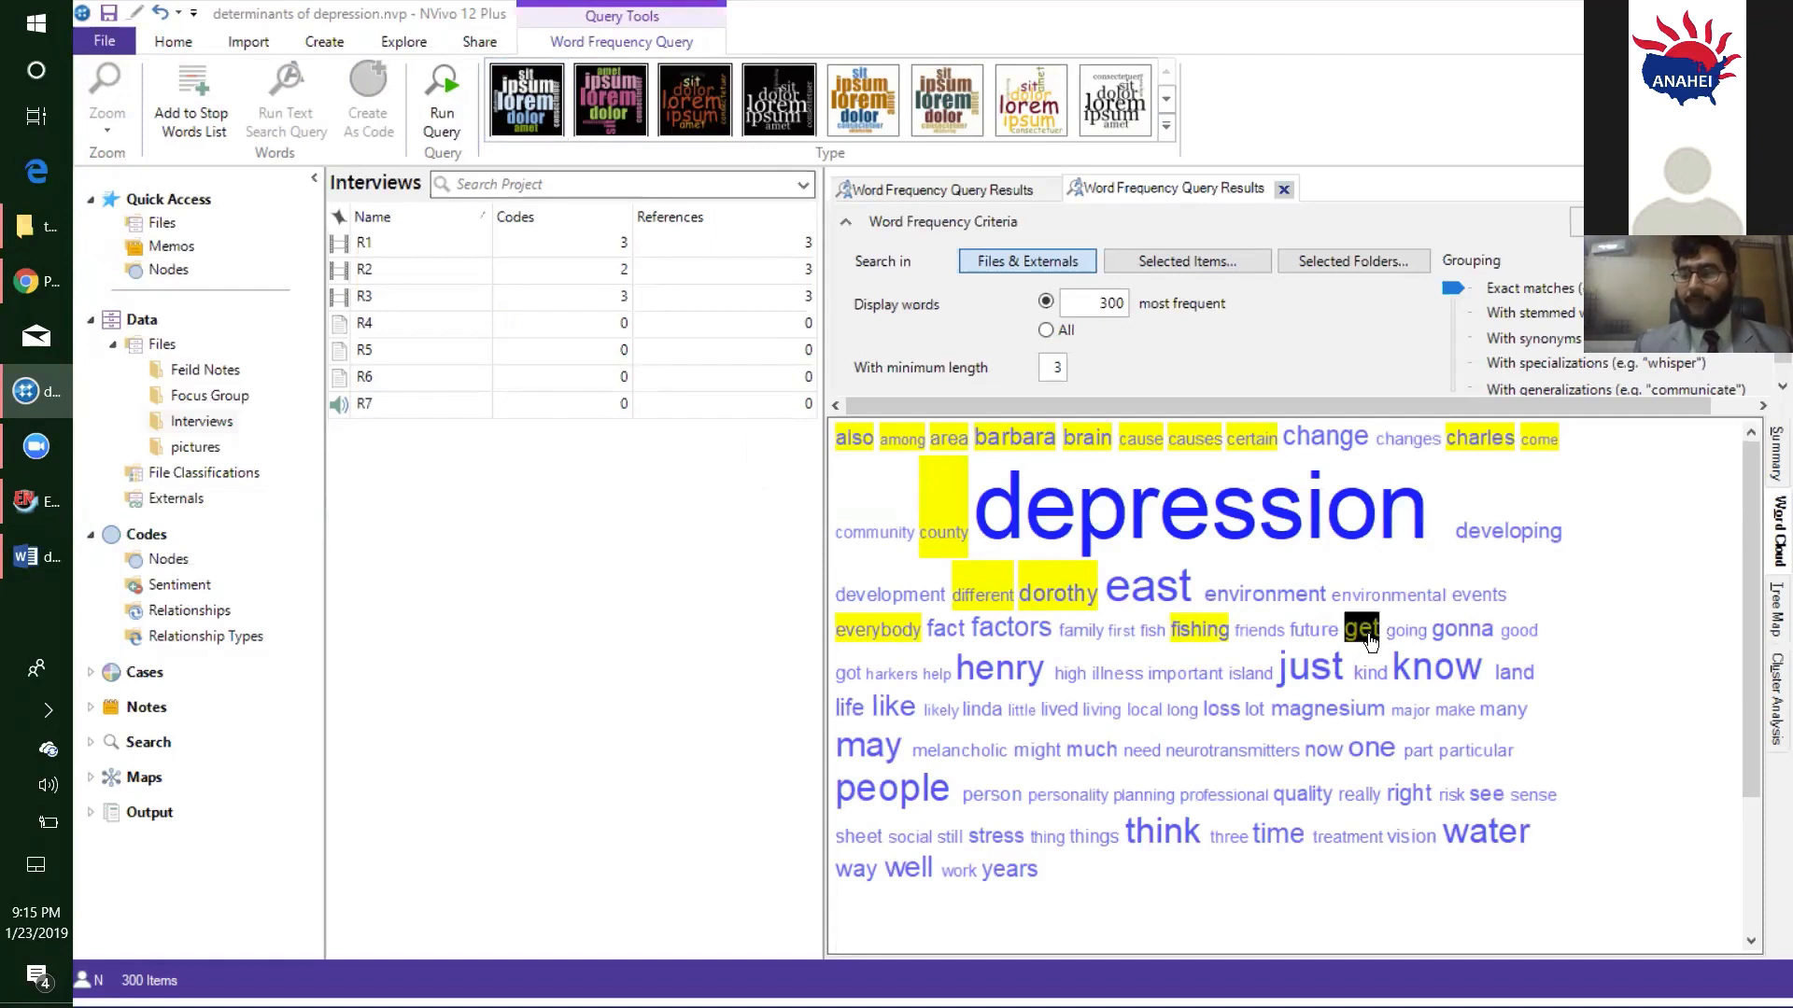
right_click(1145, 445)
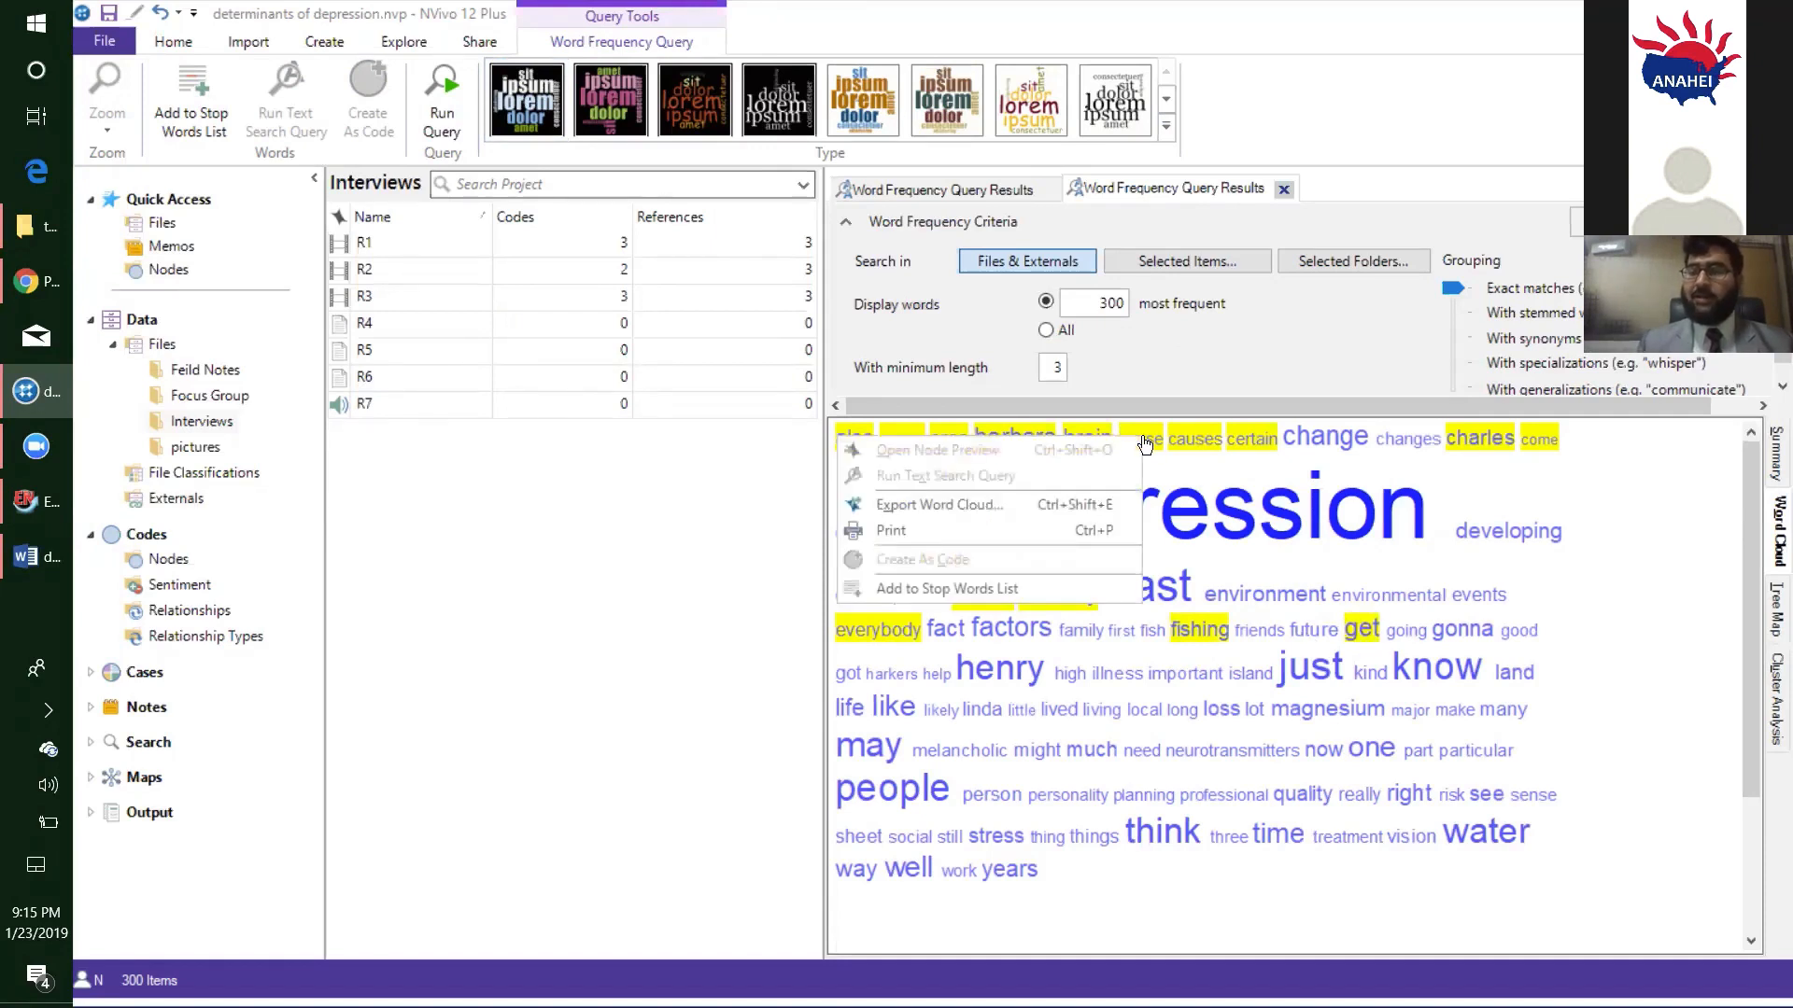
click(1005, 591)
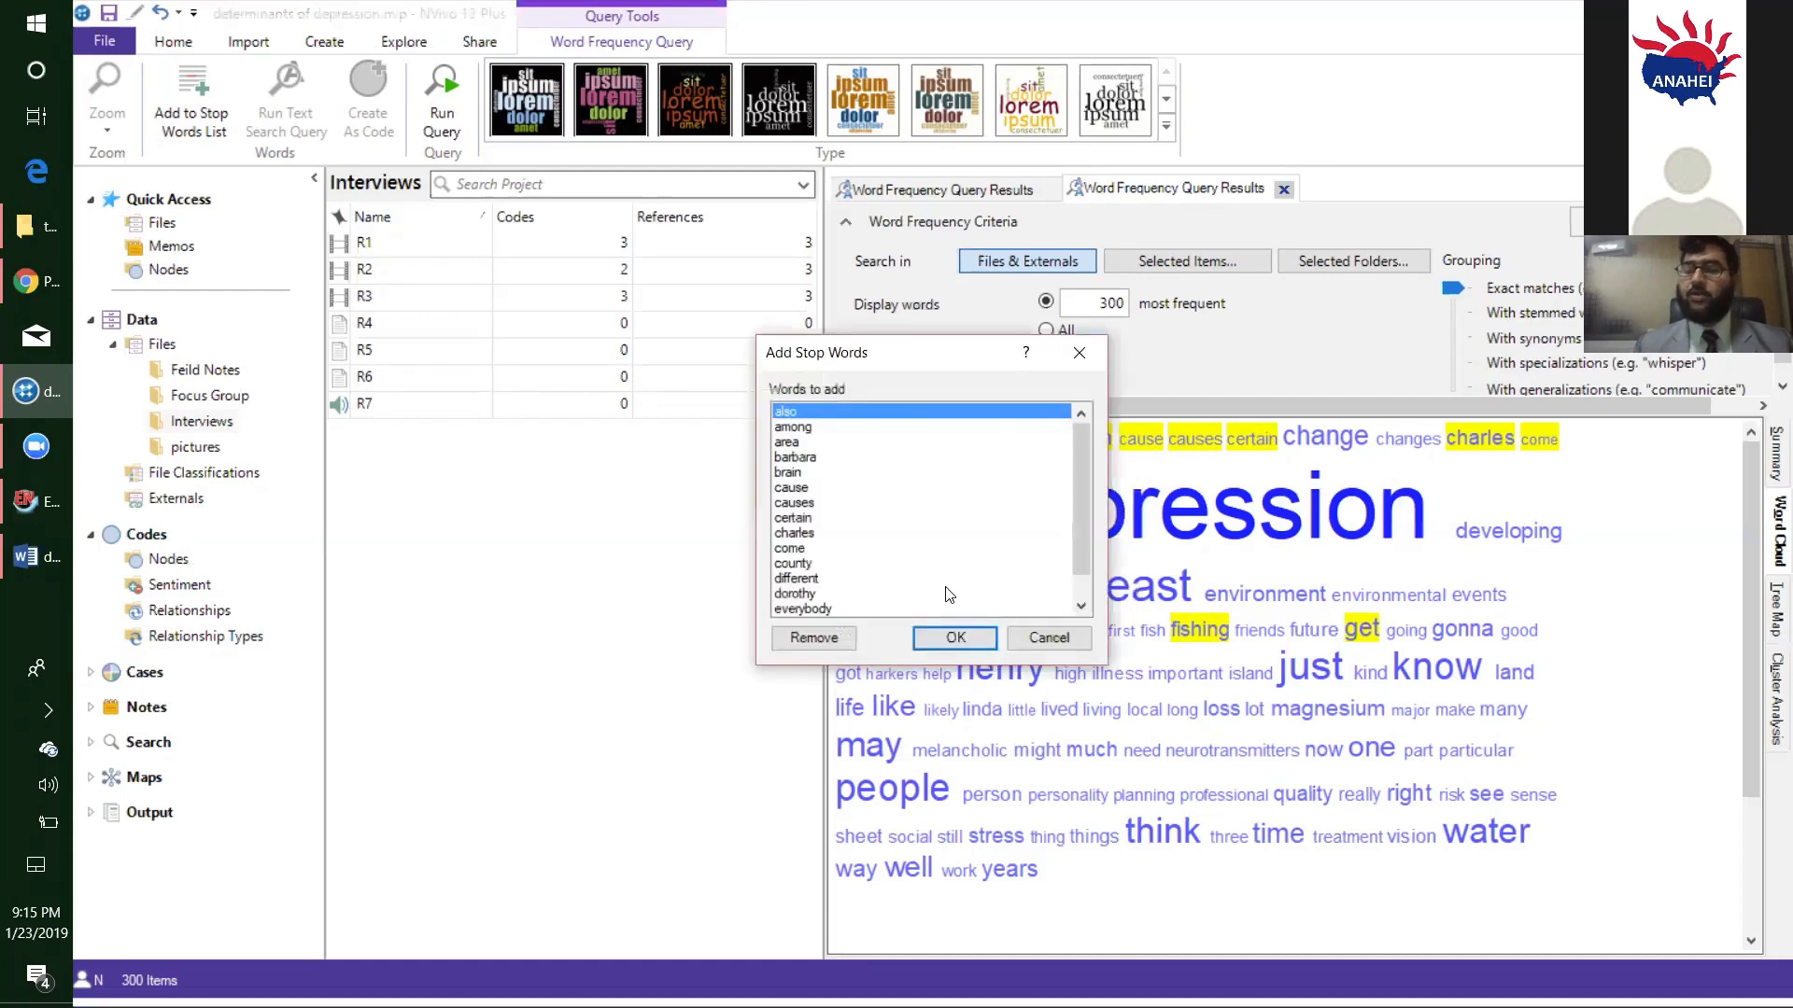
click(948, 639)
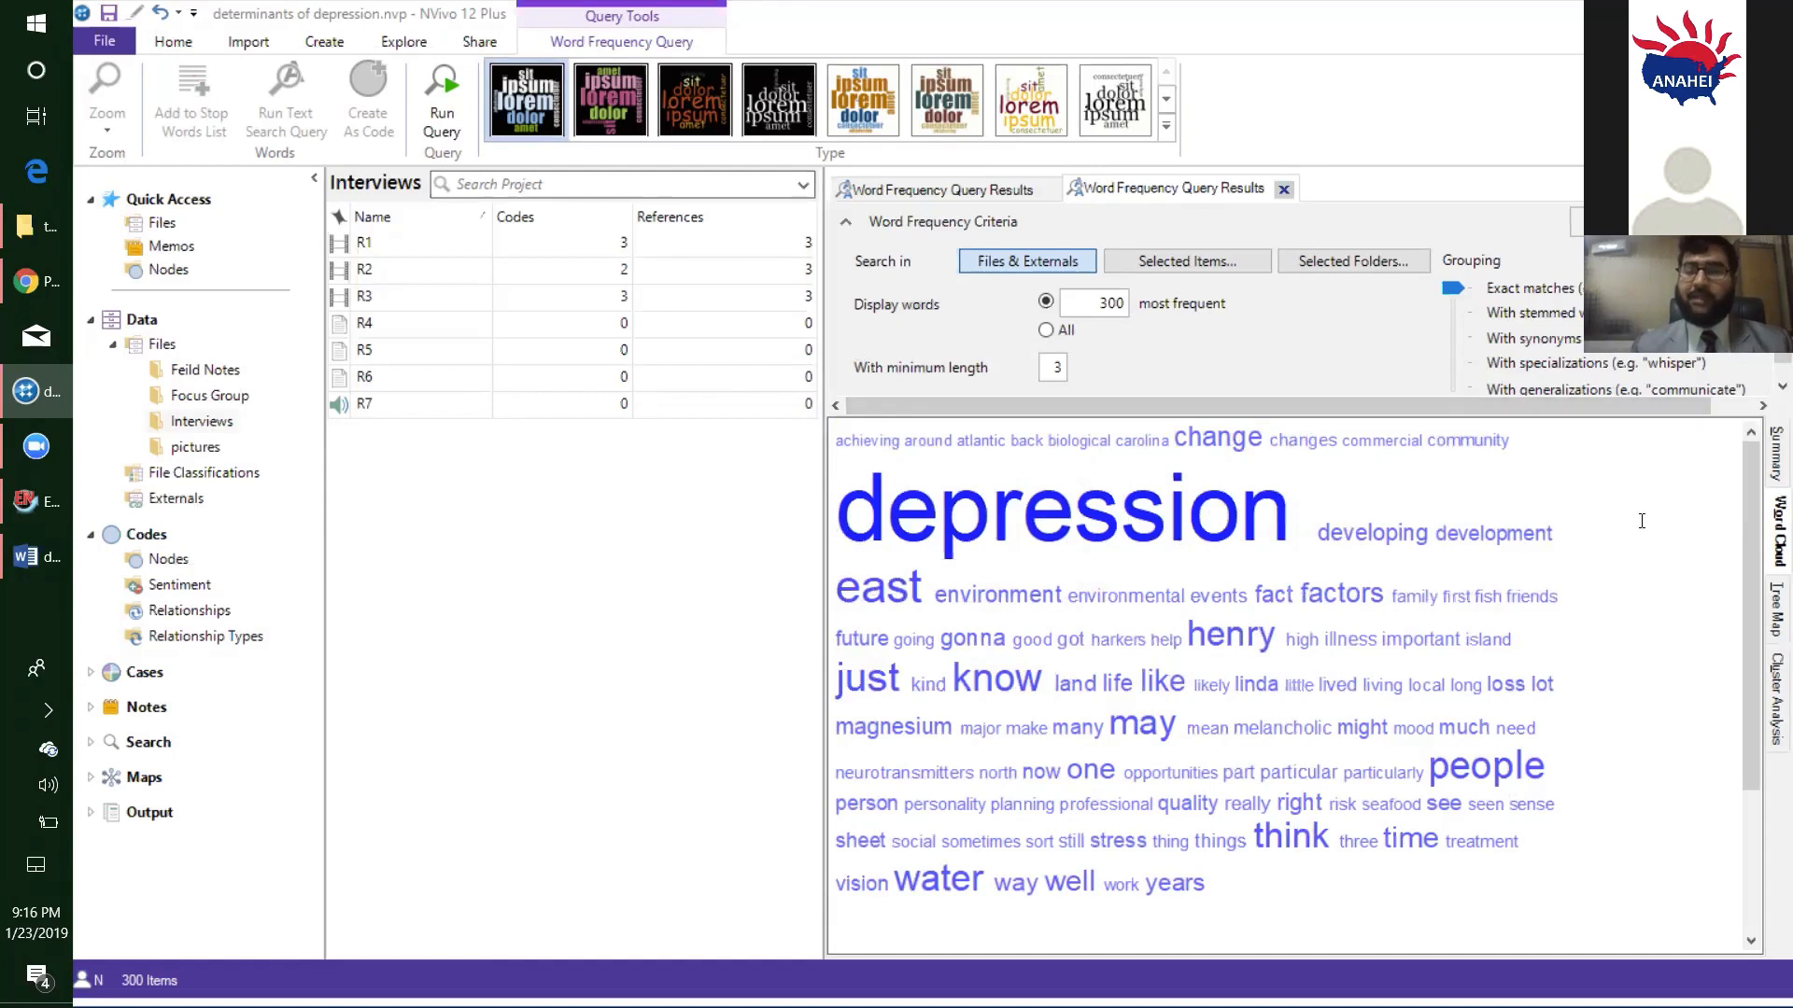
- Close both open Word Frequency query results and bring up the project's query and visualization commands
click(1046, 189)
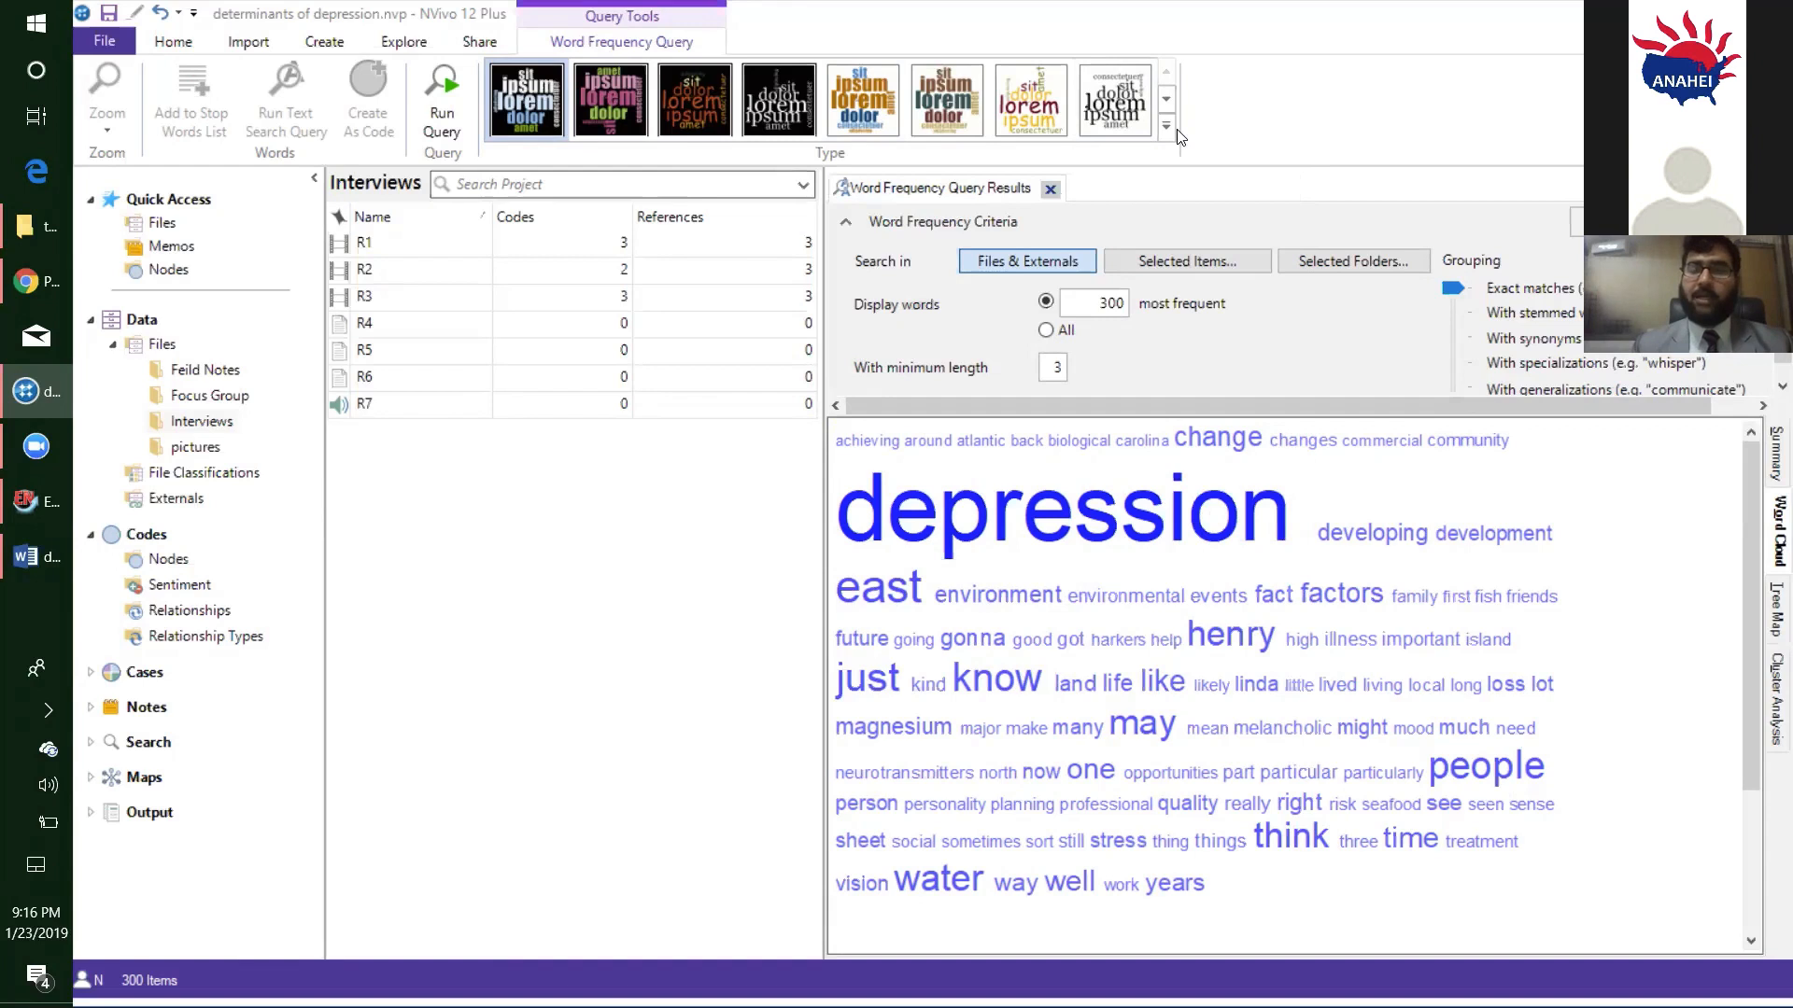
click(1051, 190)
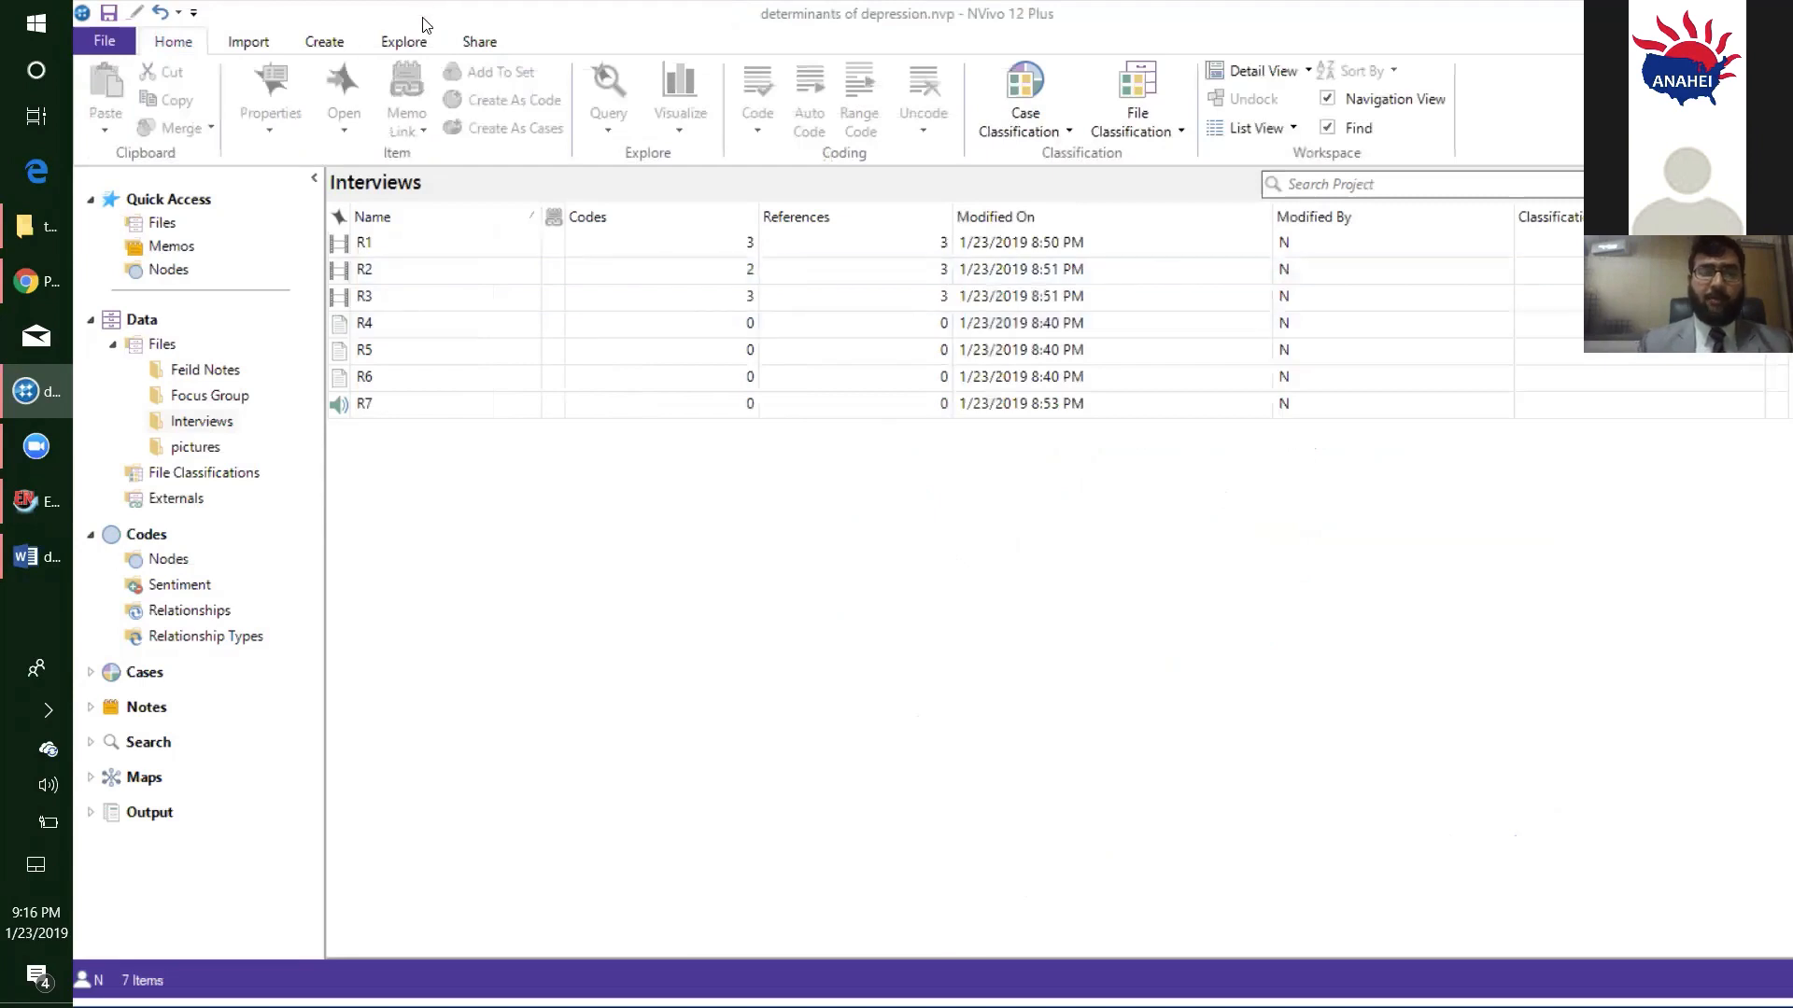
click(409, 45)
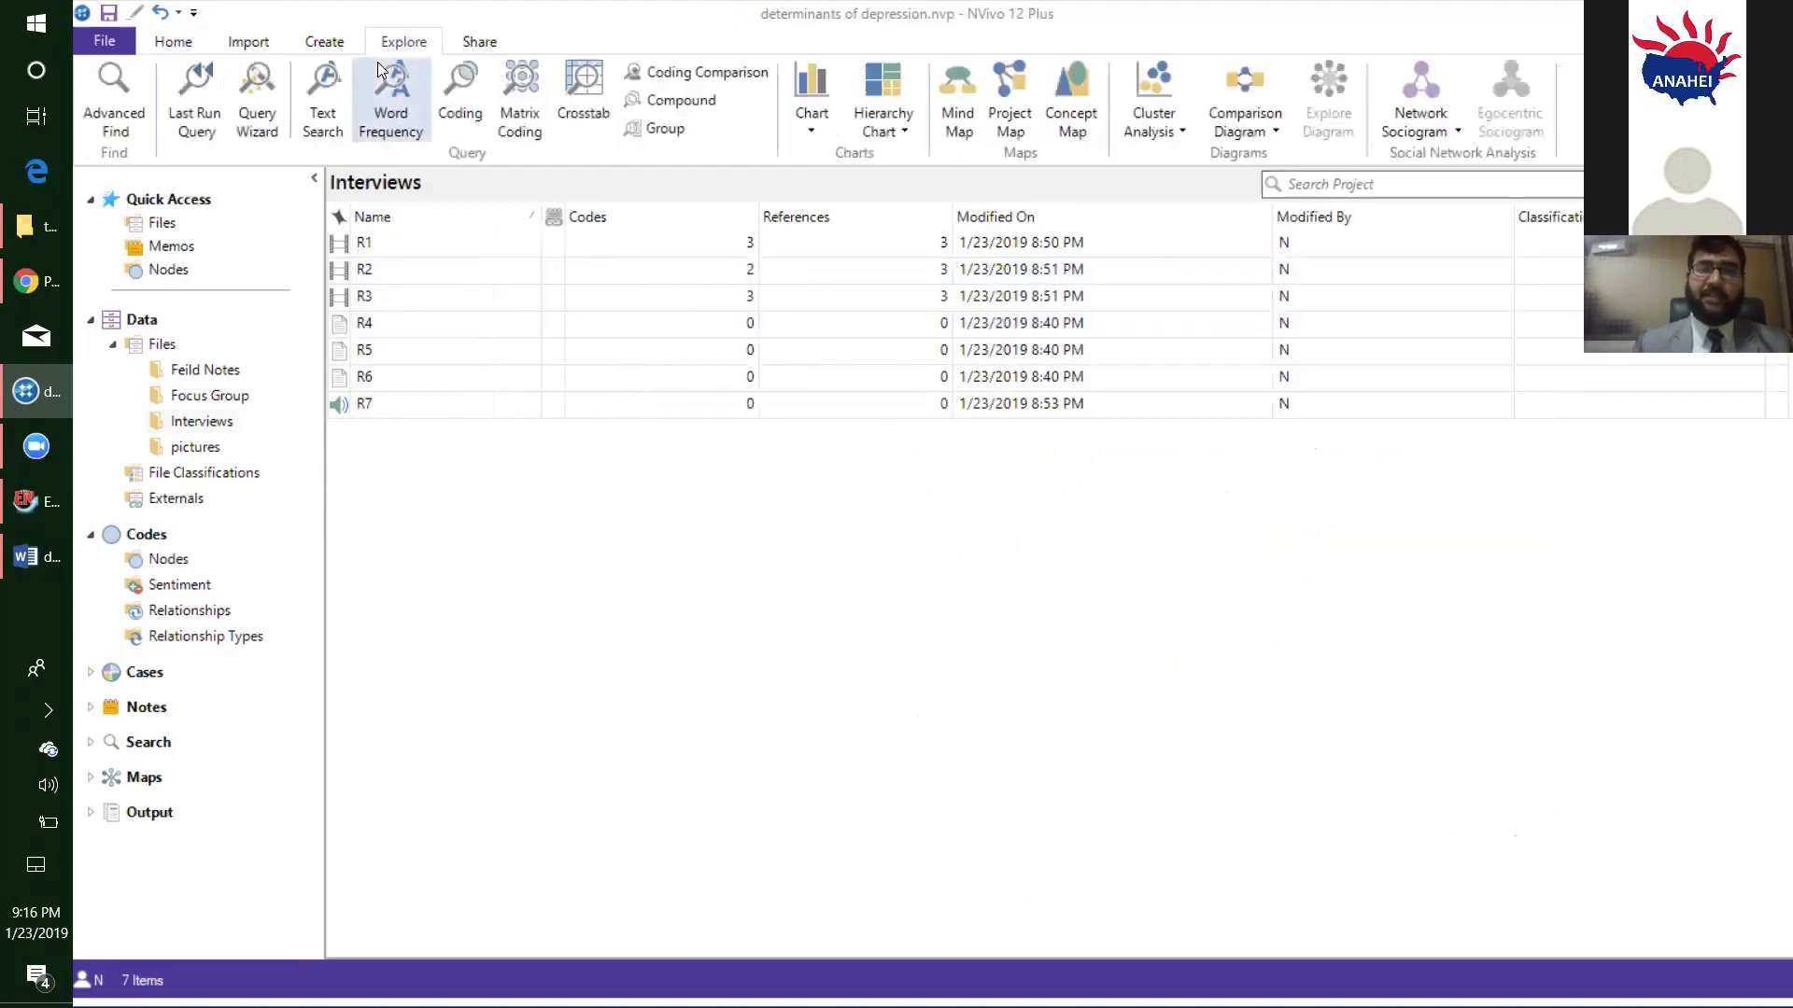
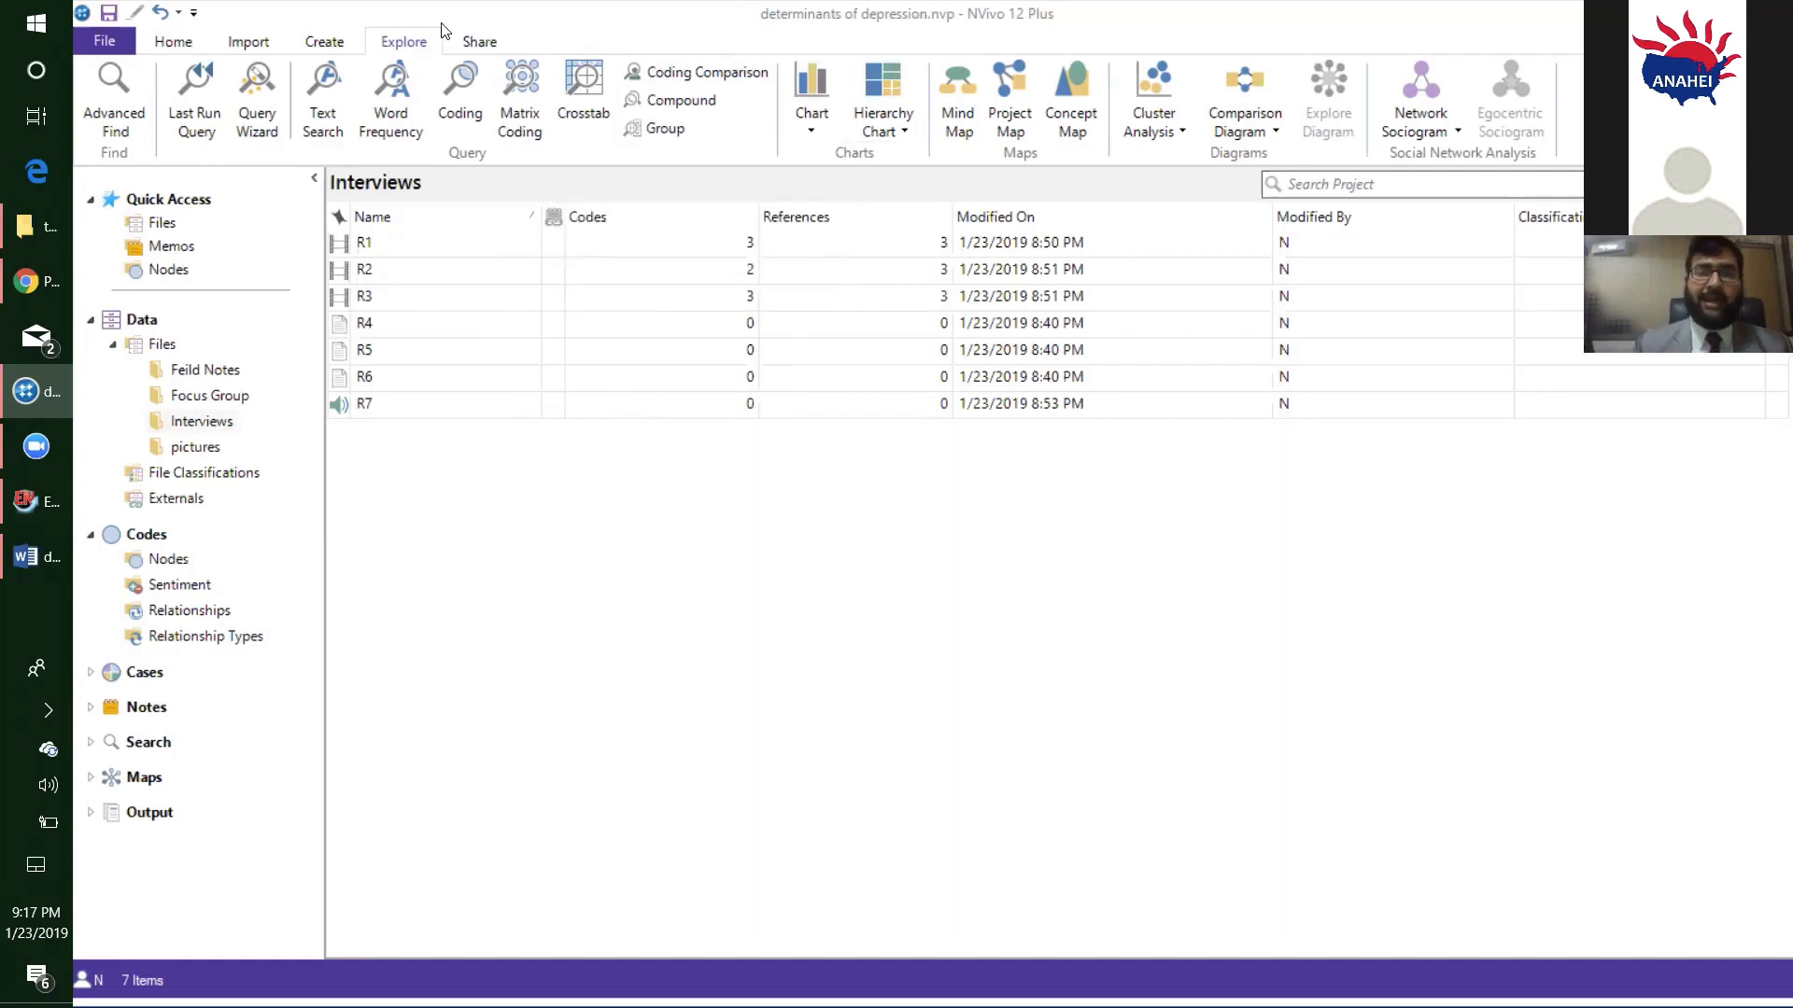
- Create a hierarchy chart comparing the amount of coding for all codes across all files, externals and memos
click(881, 82)
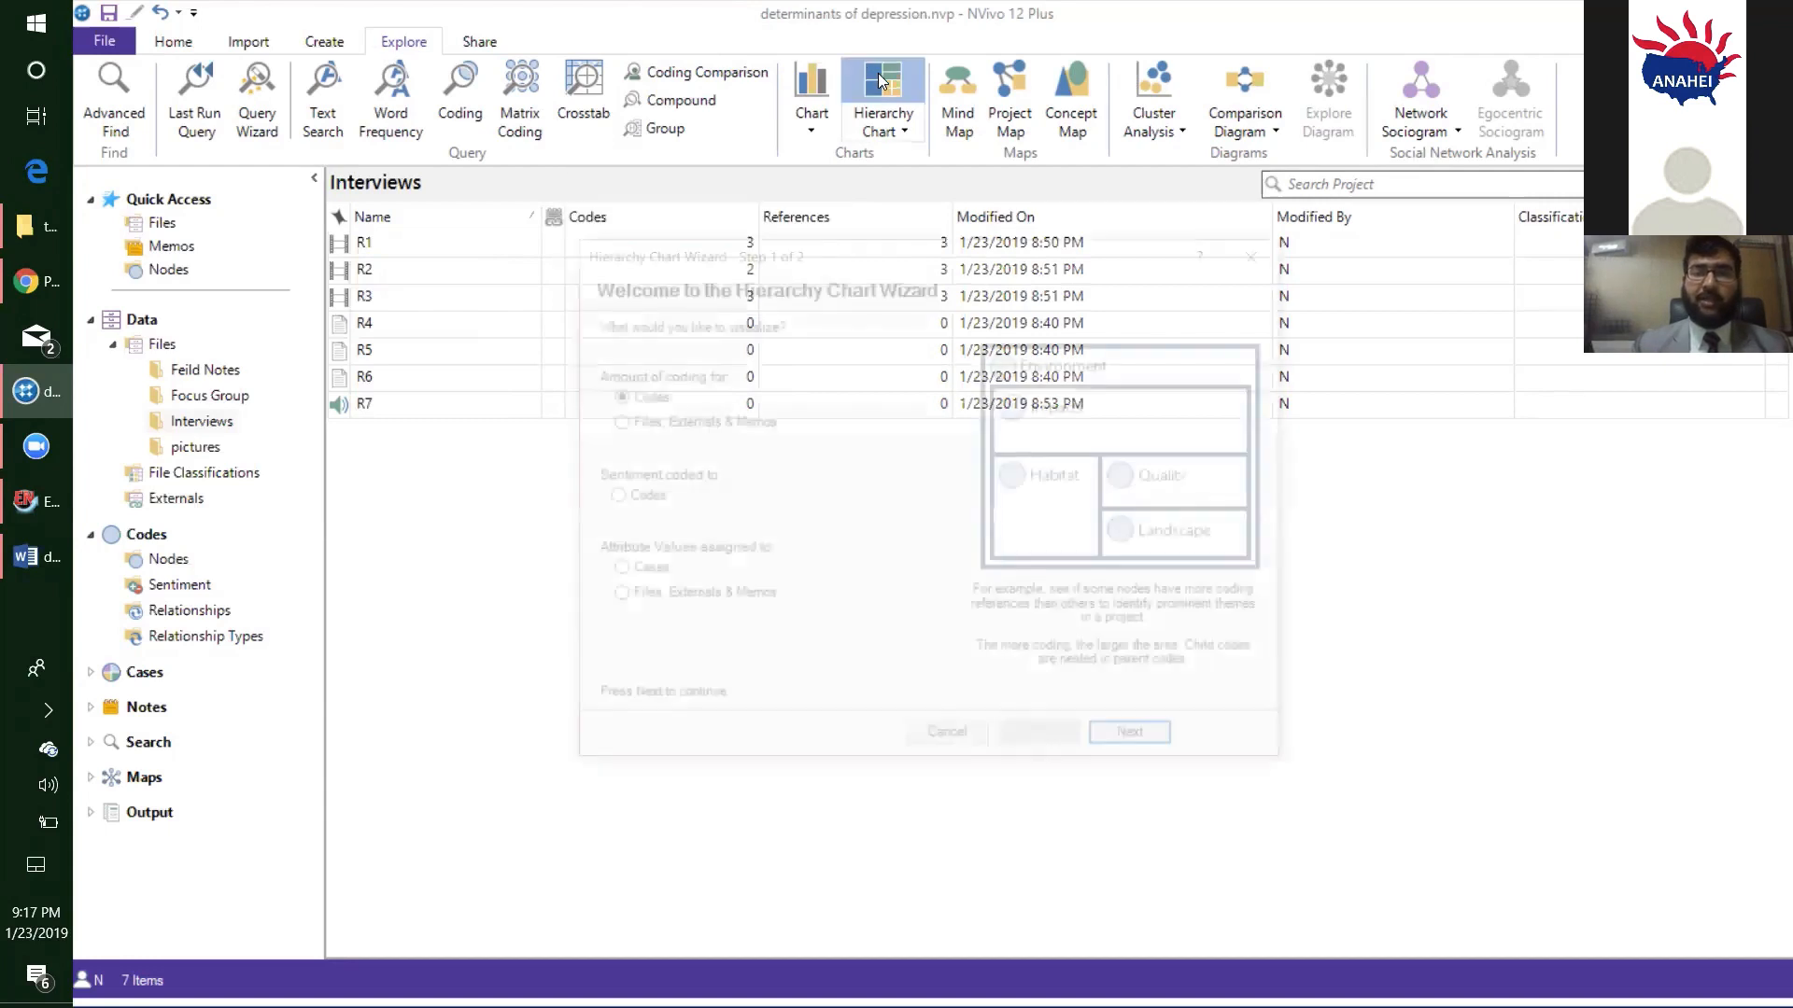
click(1142, 745)
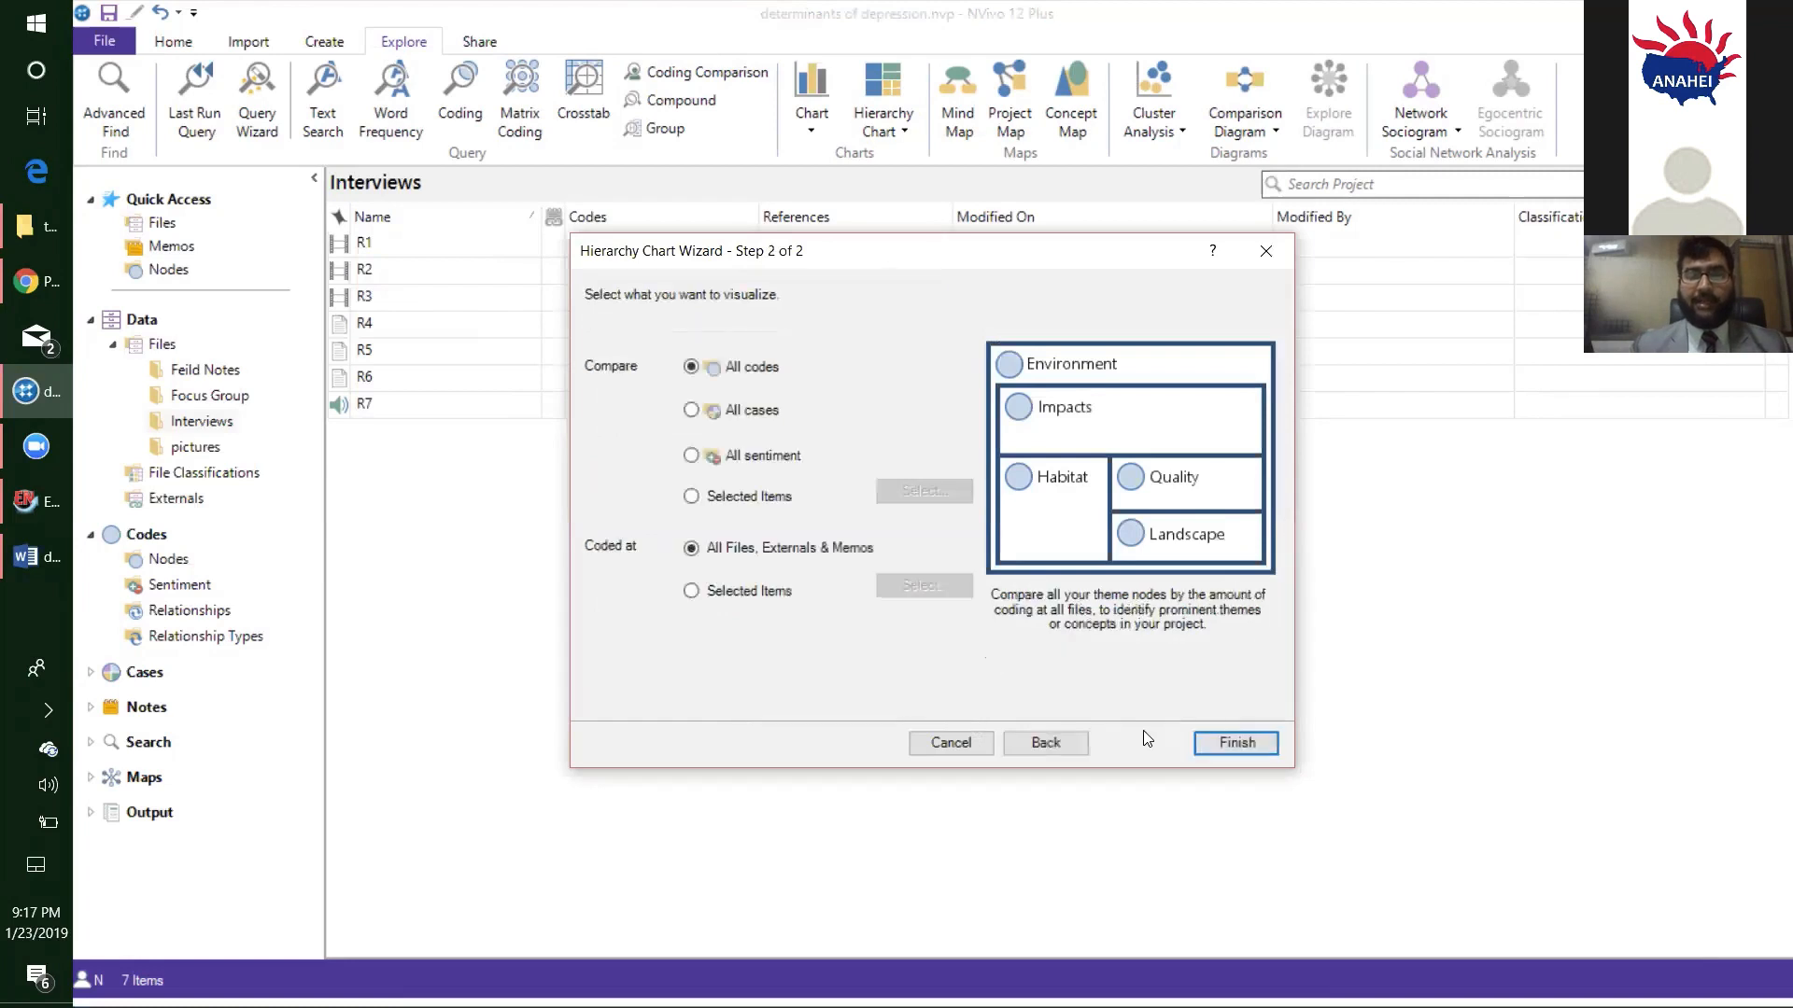
click(1233, 743)
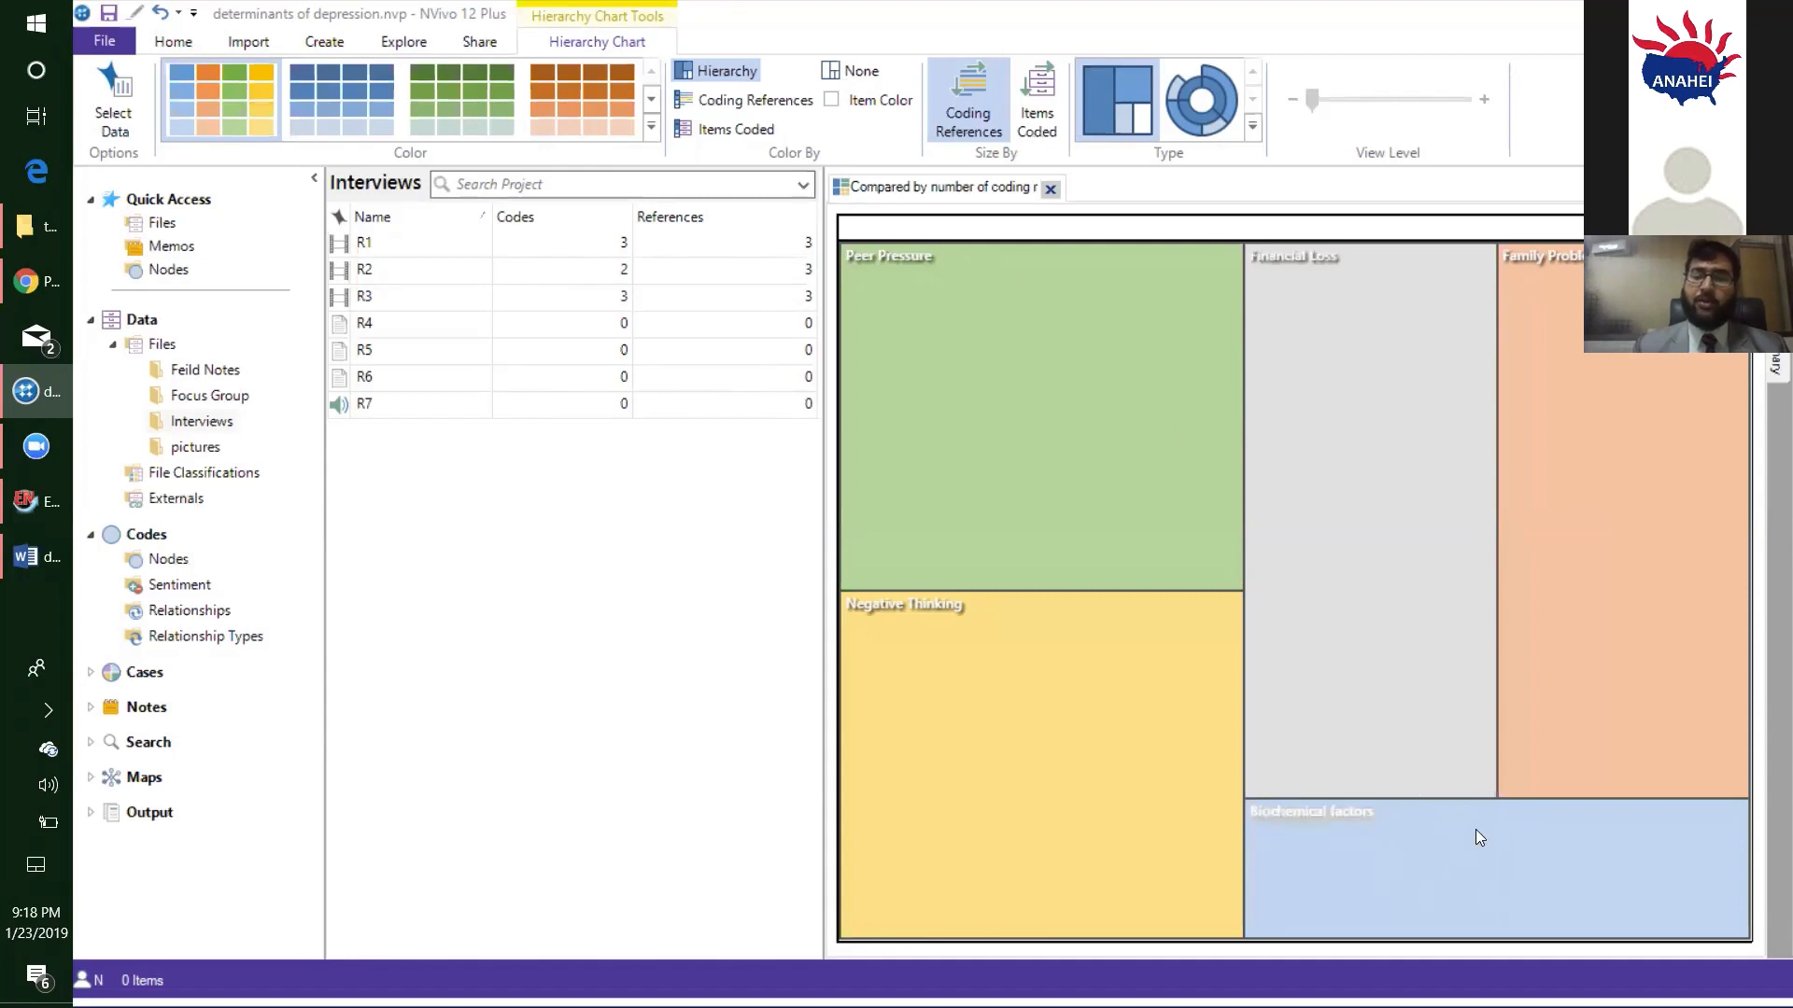
- Examine the code areas in the hierarchy chart, including the coding details of Family Problems, and the options for viewing references and exporting the chart
mouse_move(1401, 901)
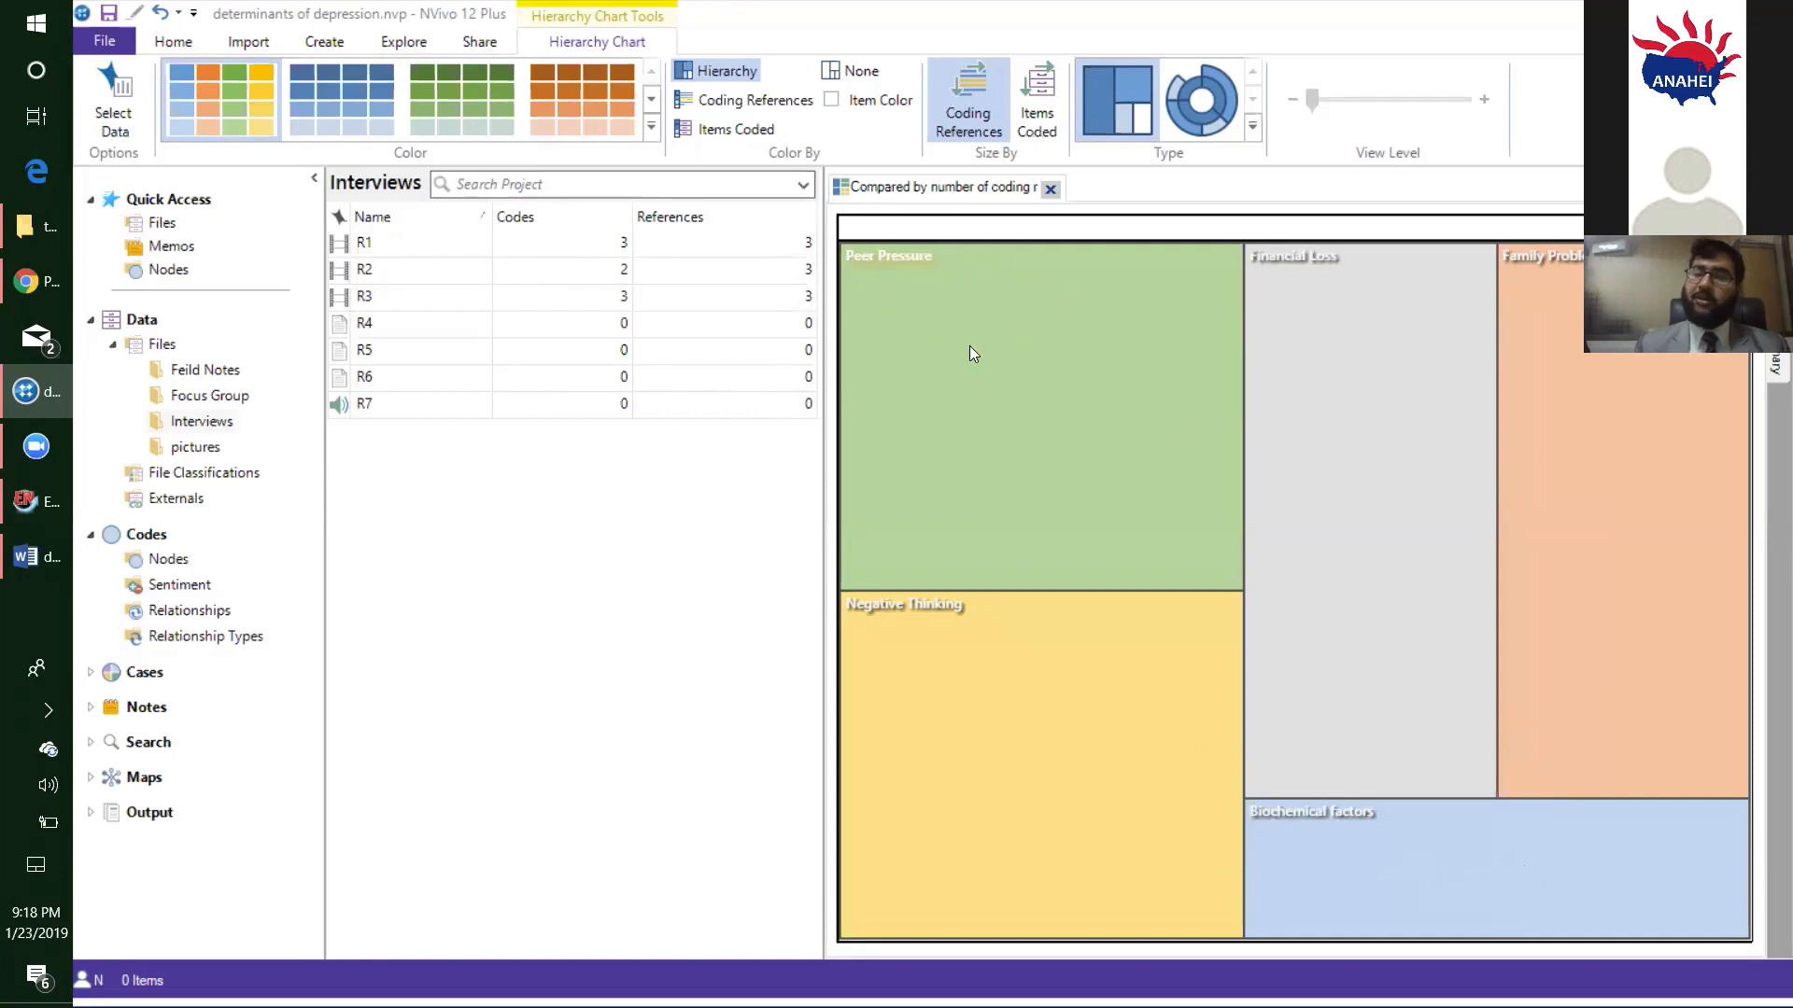
mouse_move(970, 347)
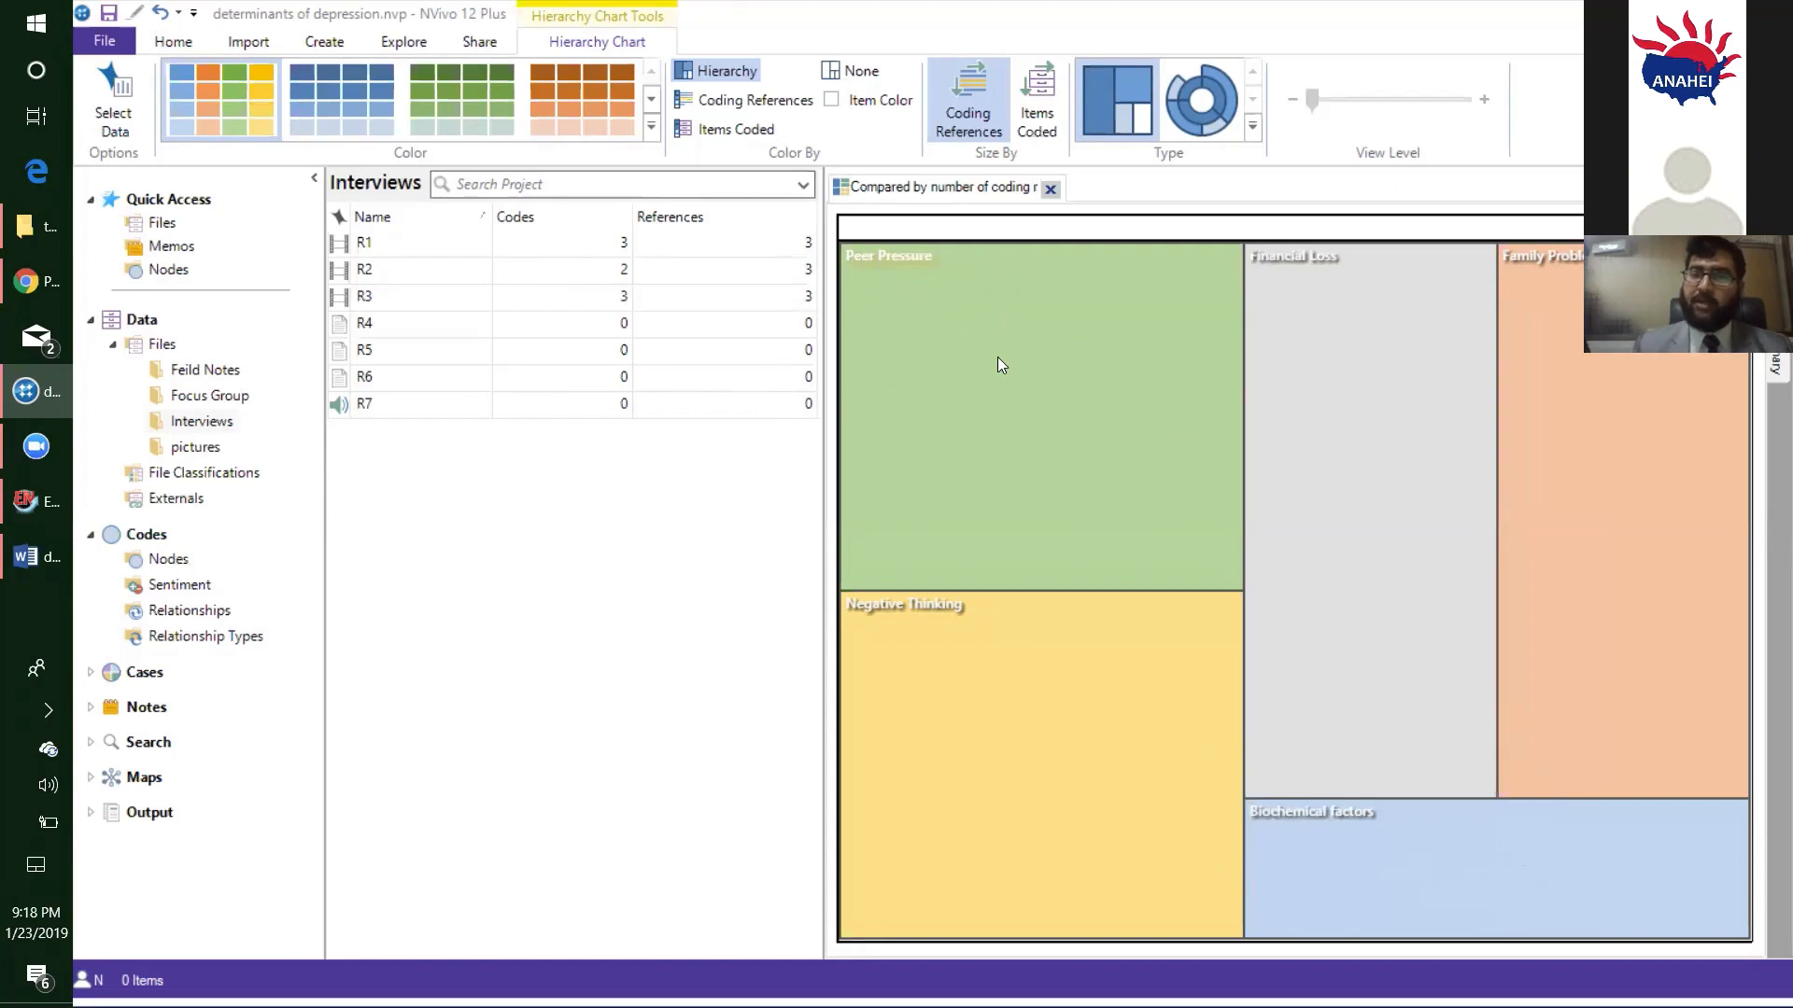
mouse_move(991, 400)
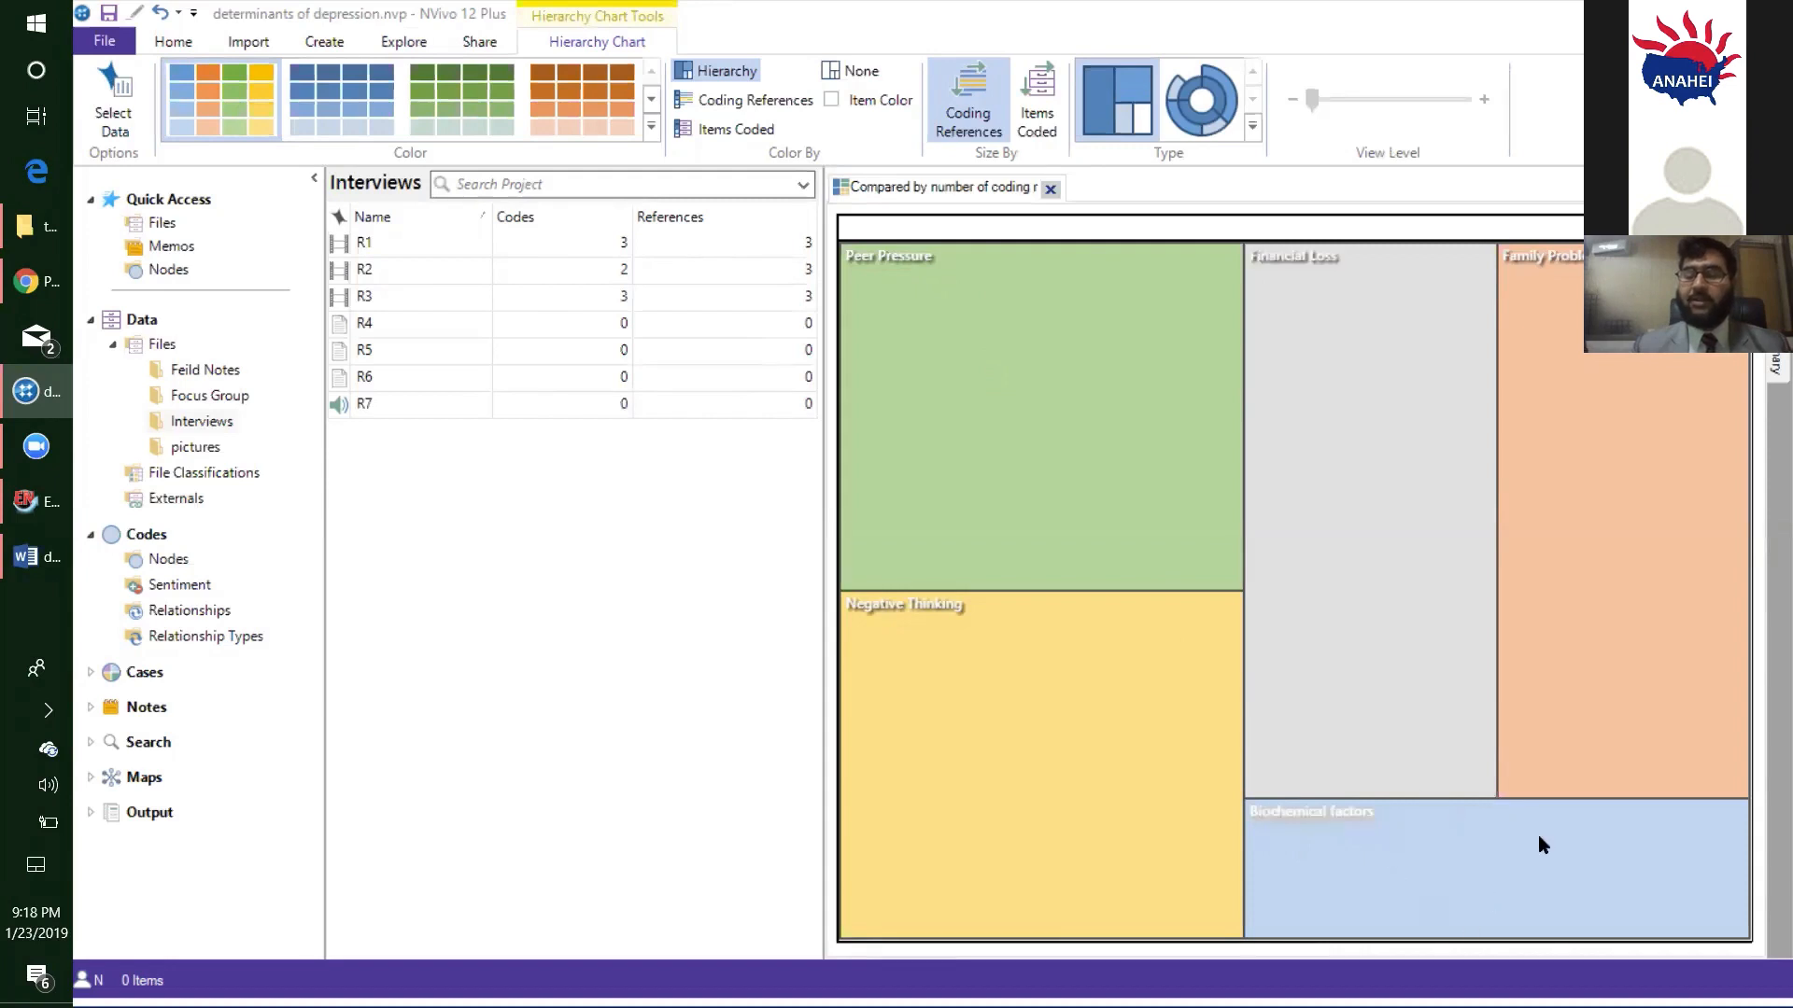
mouse_move(1537, 835)
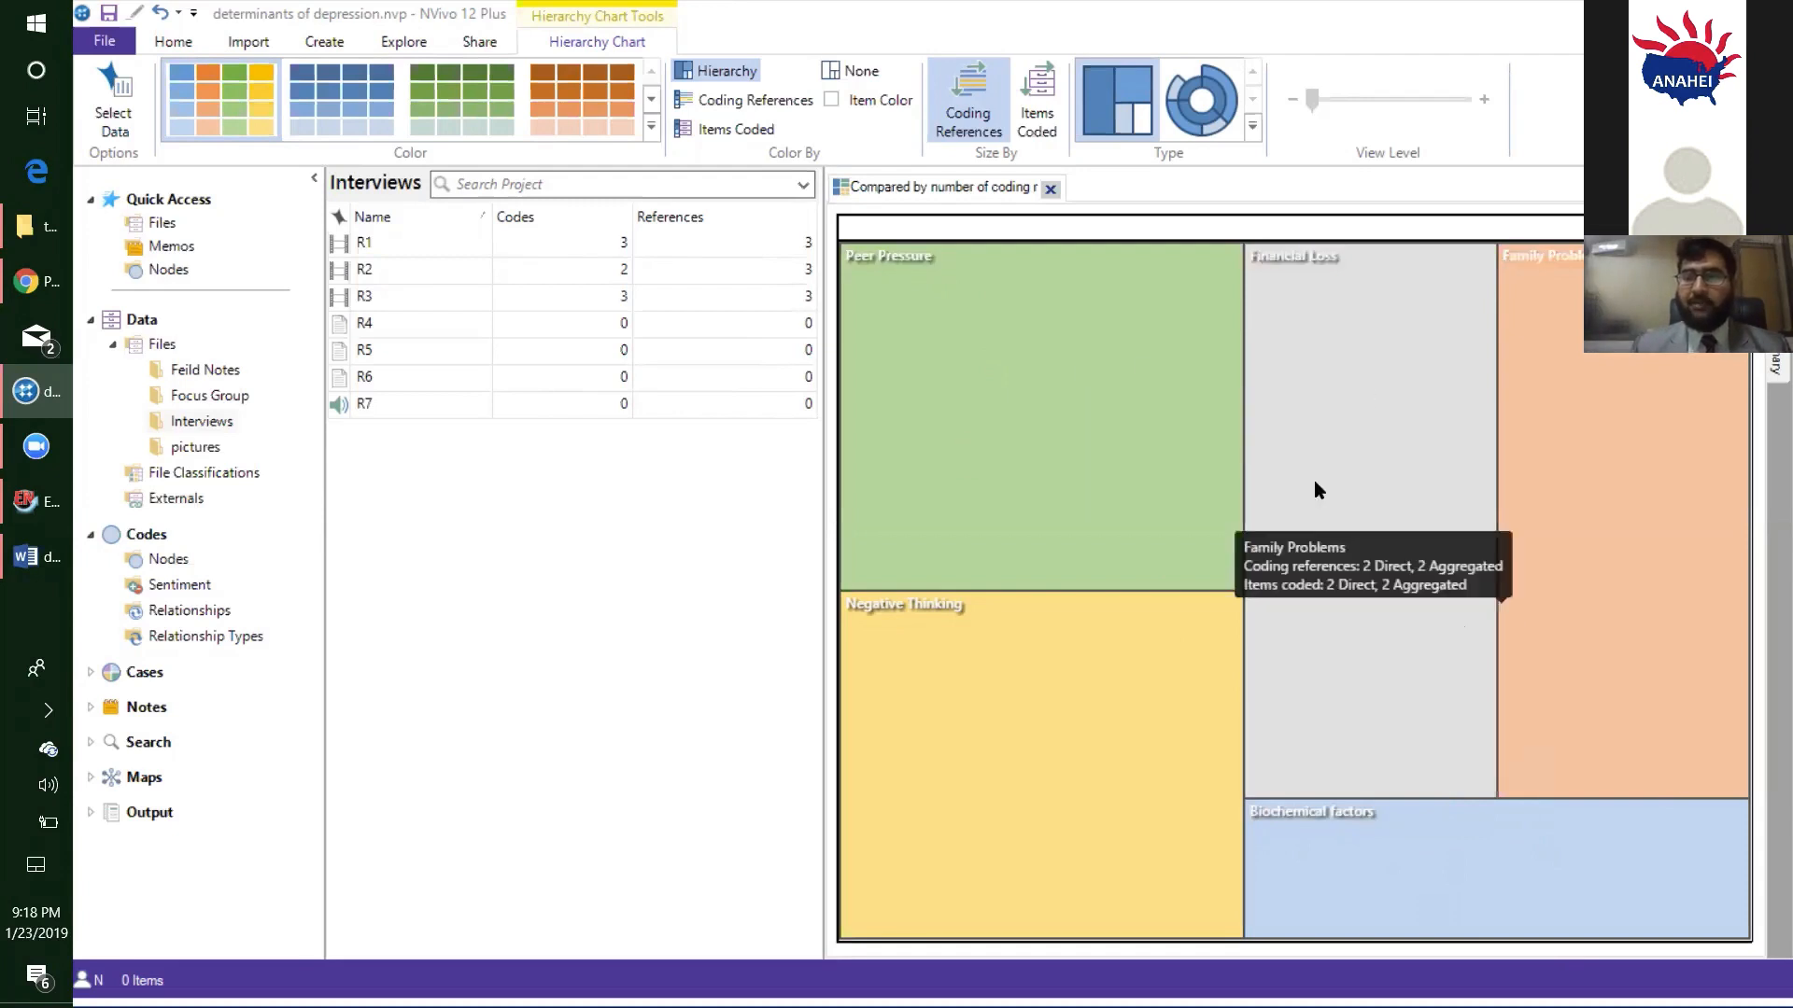
mouse_move(1510, 494)
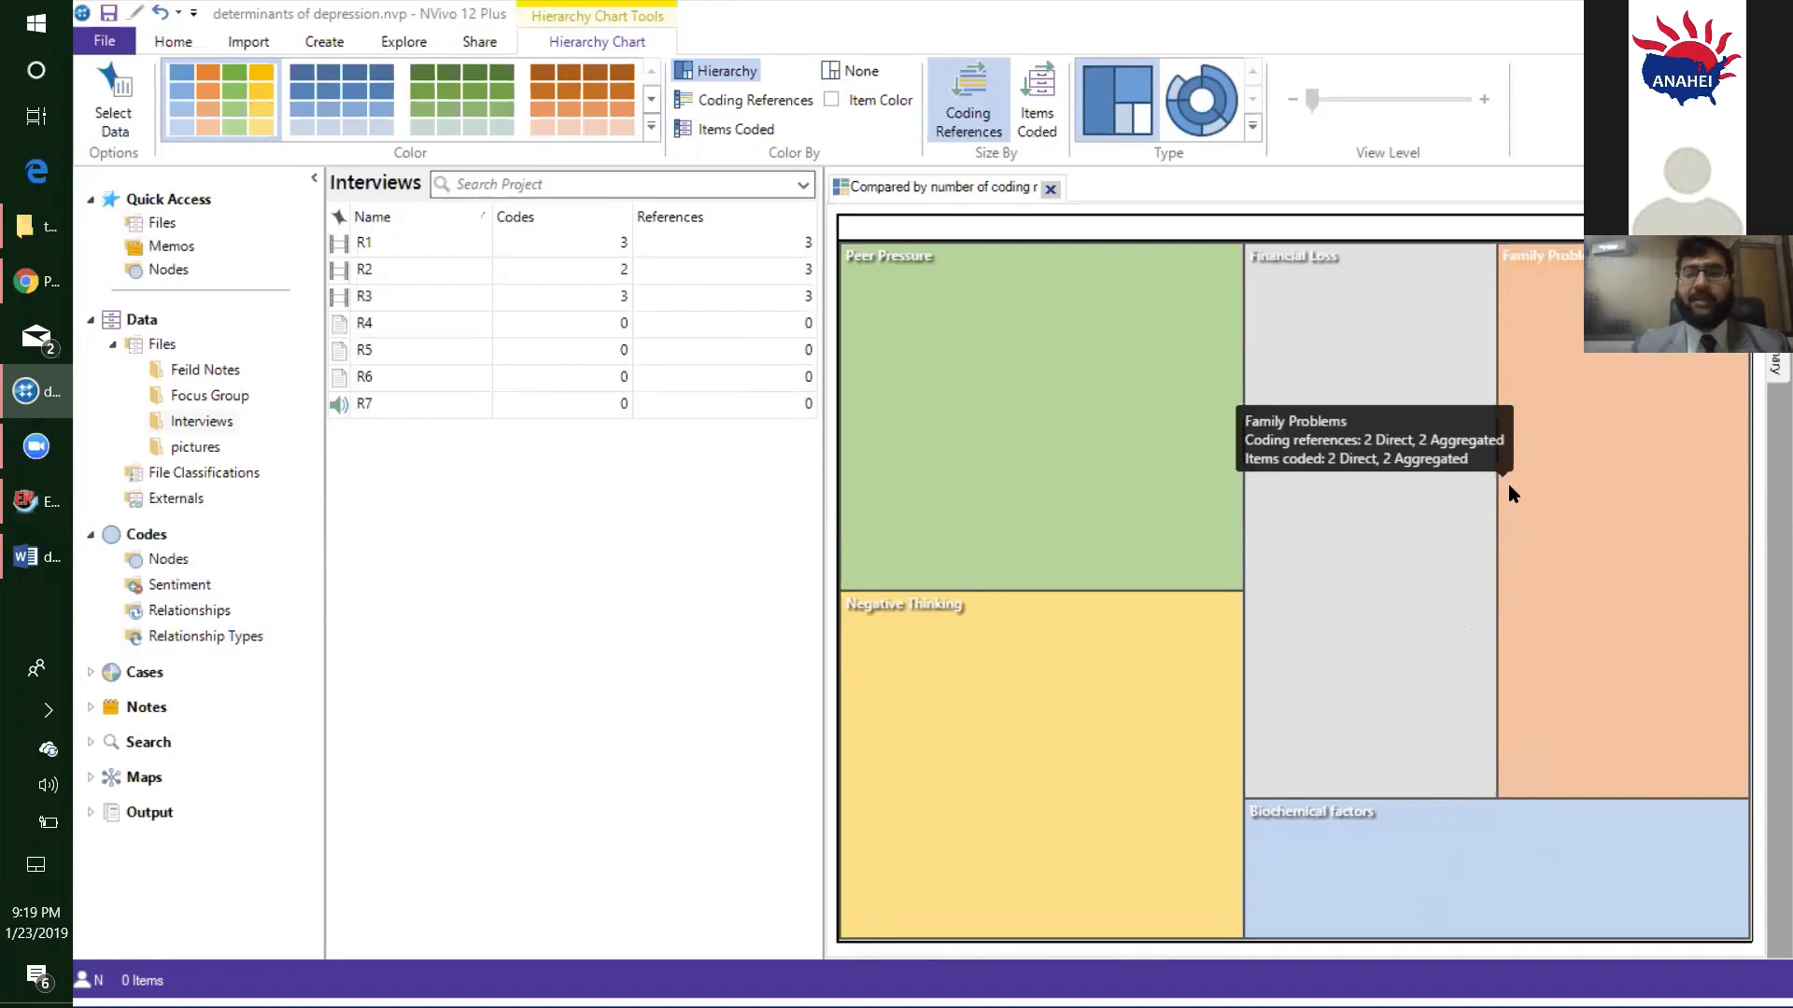
right_click(1103, 358)
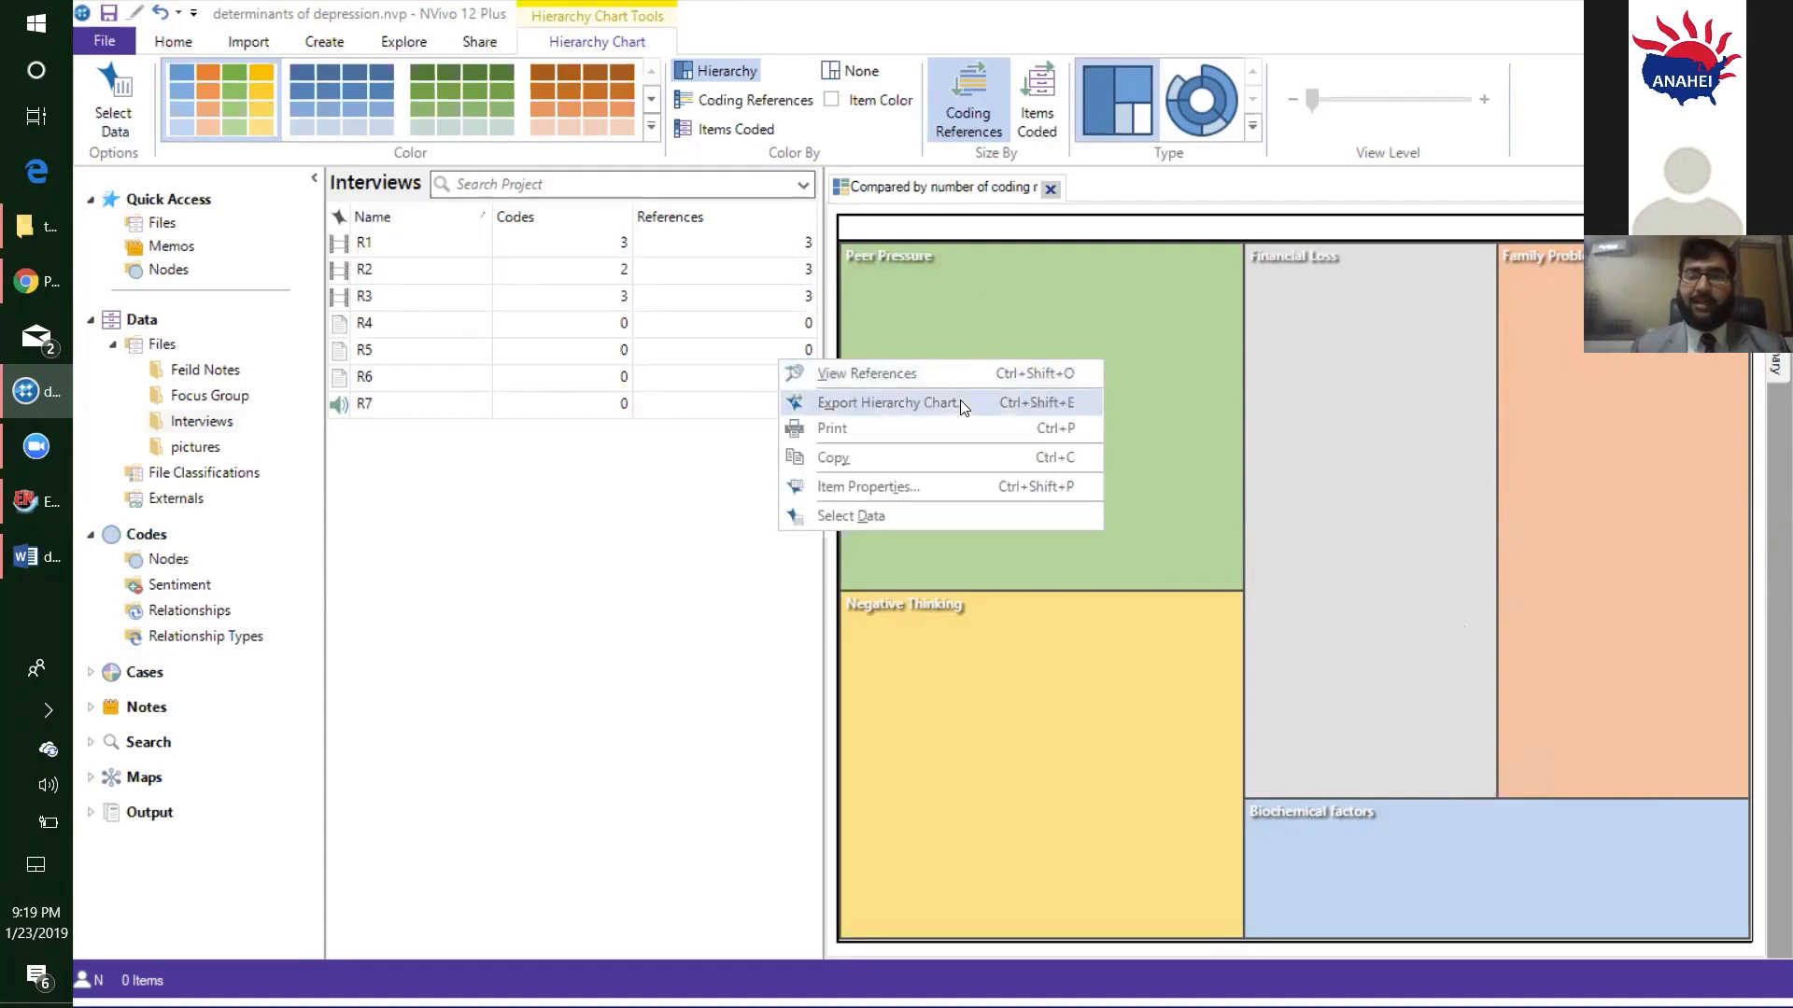
mouse_move(1262, 401)
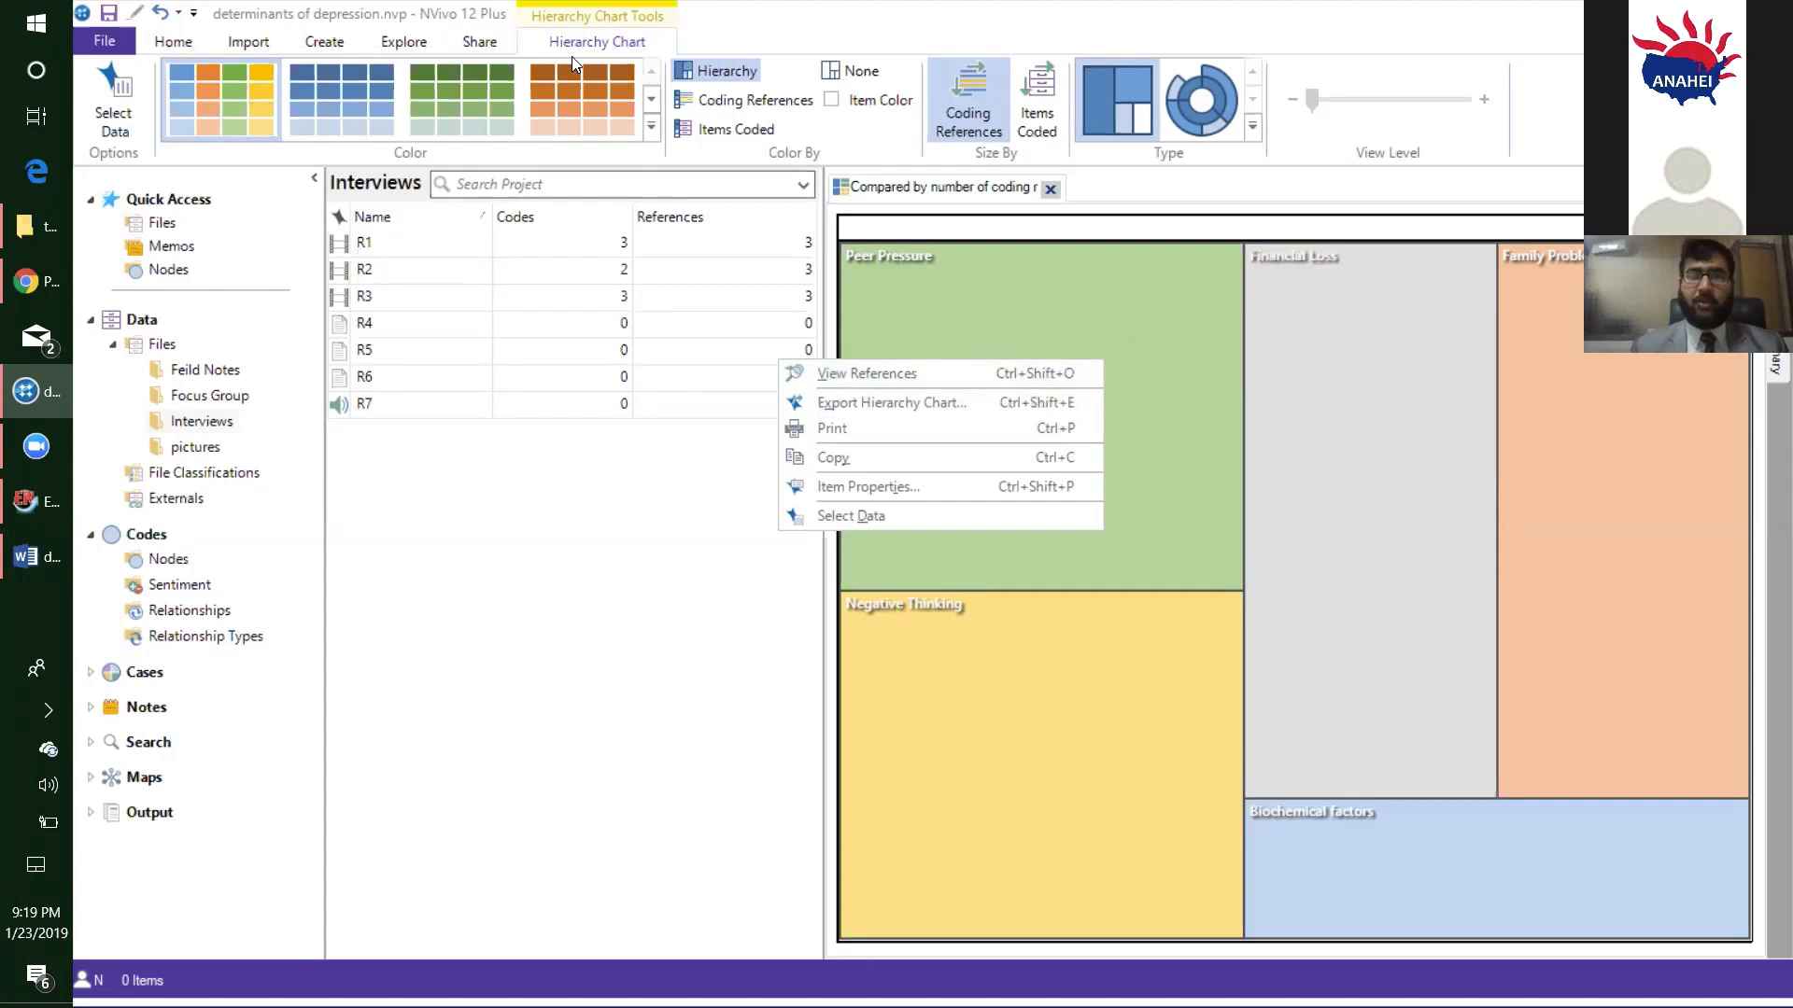
click(660, 580)
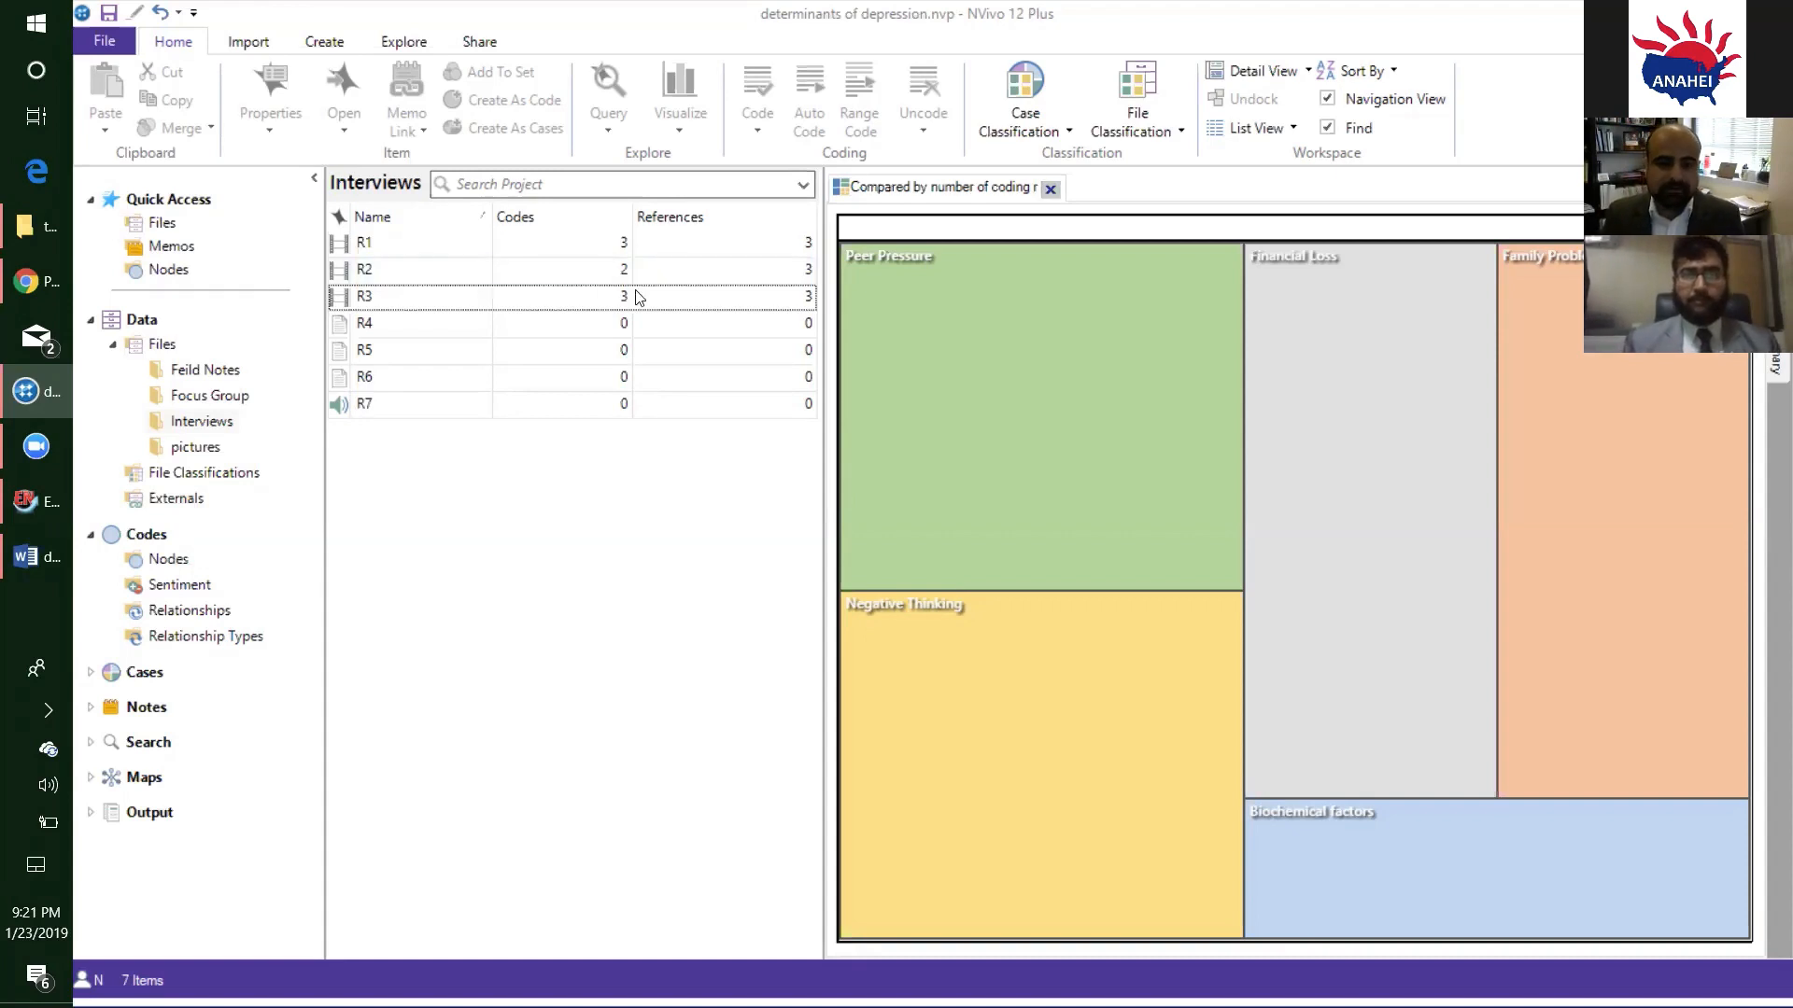
click(903, 68)
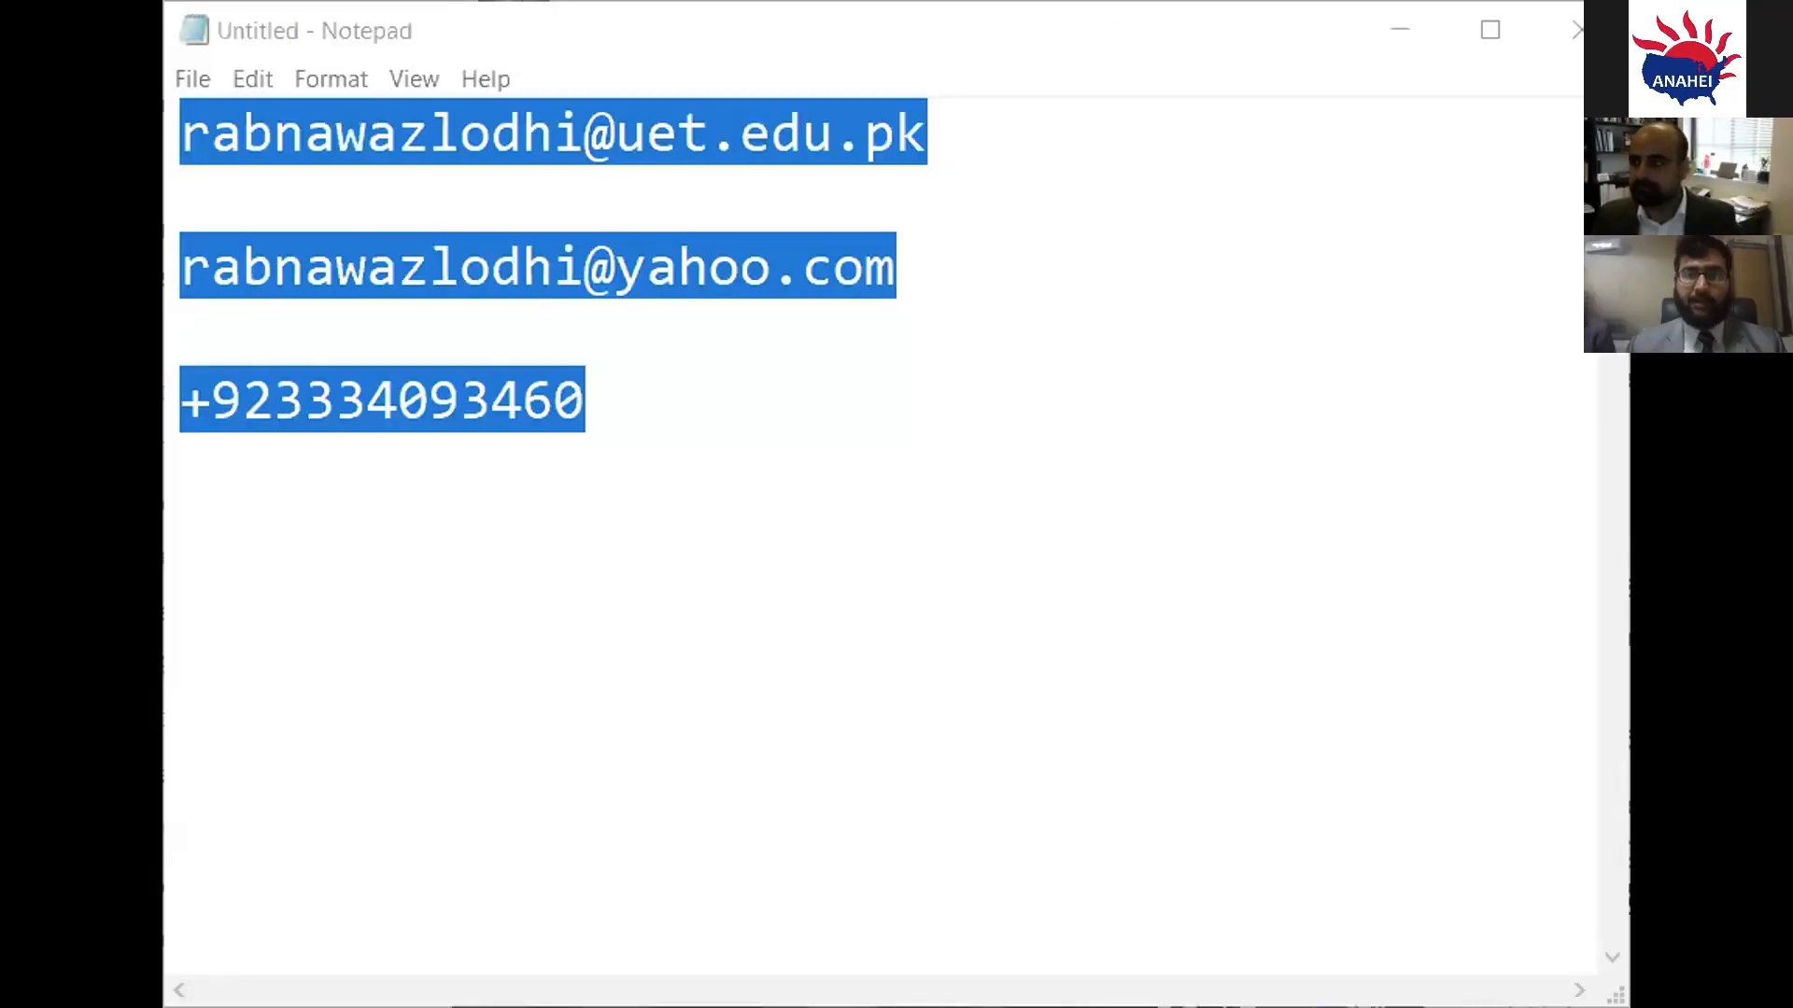
click(1169, 36)
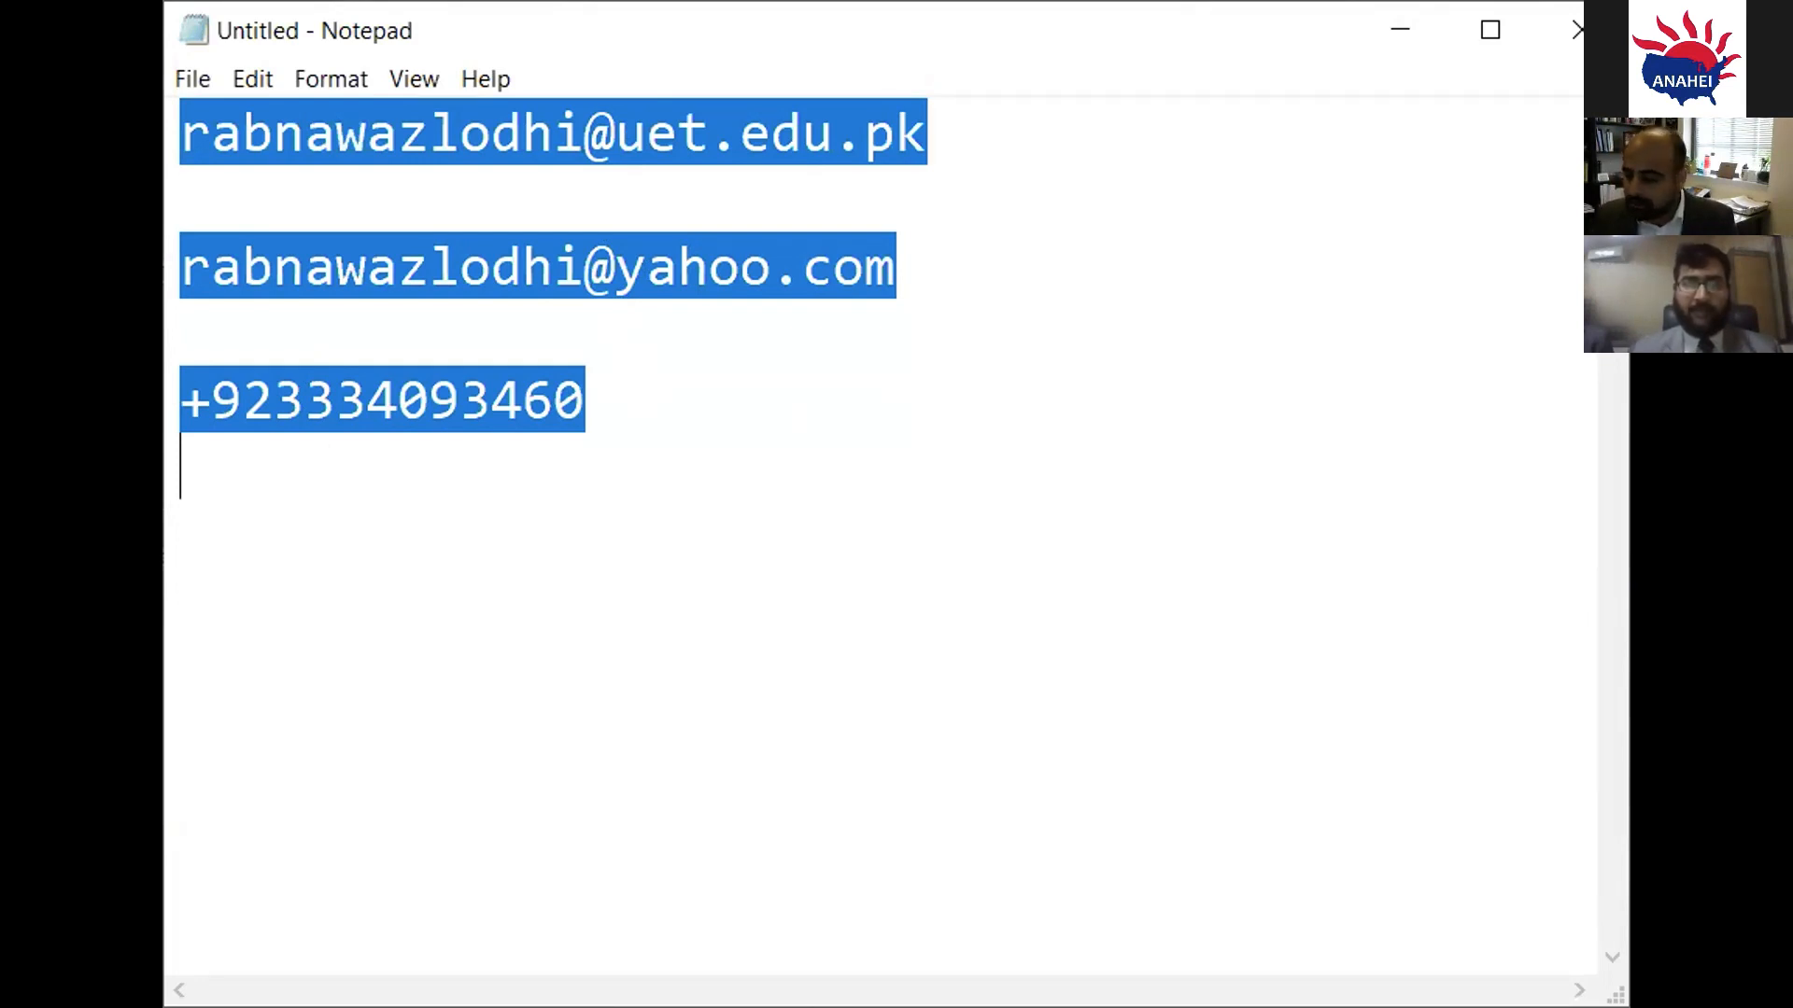
key(alt+Tab)
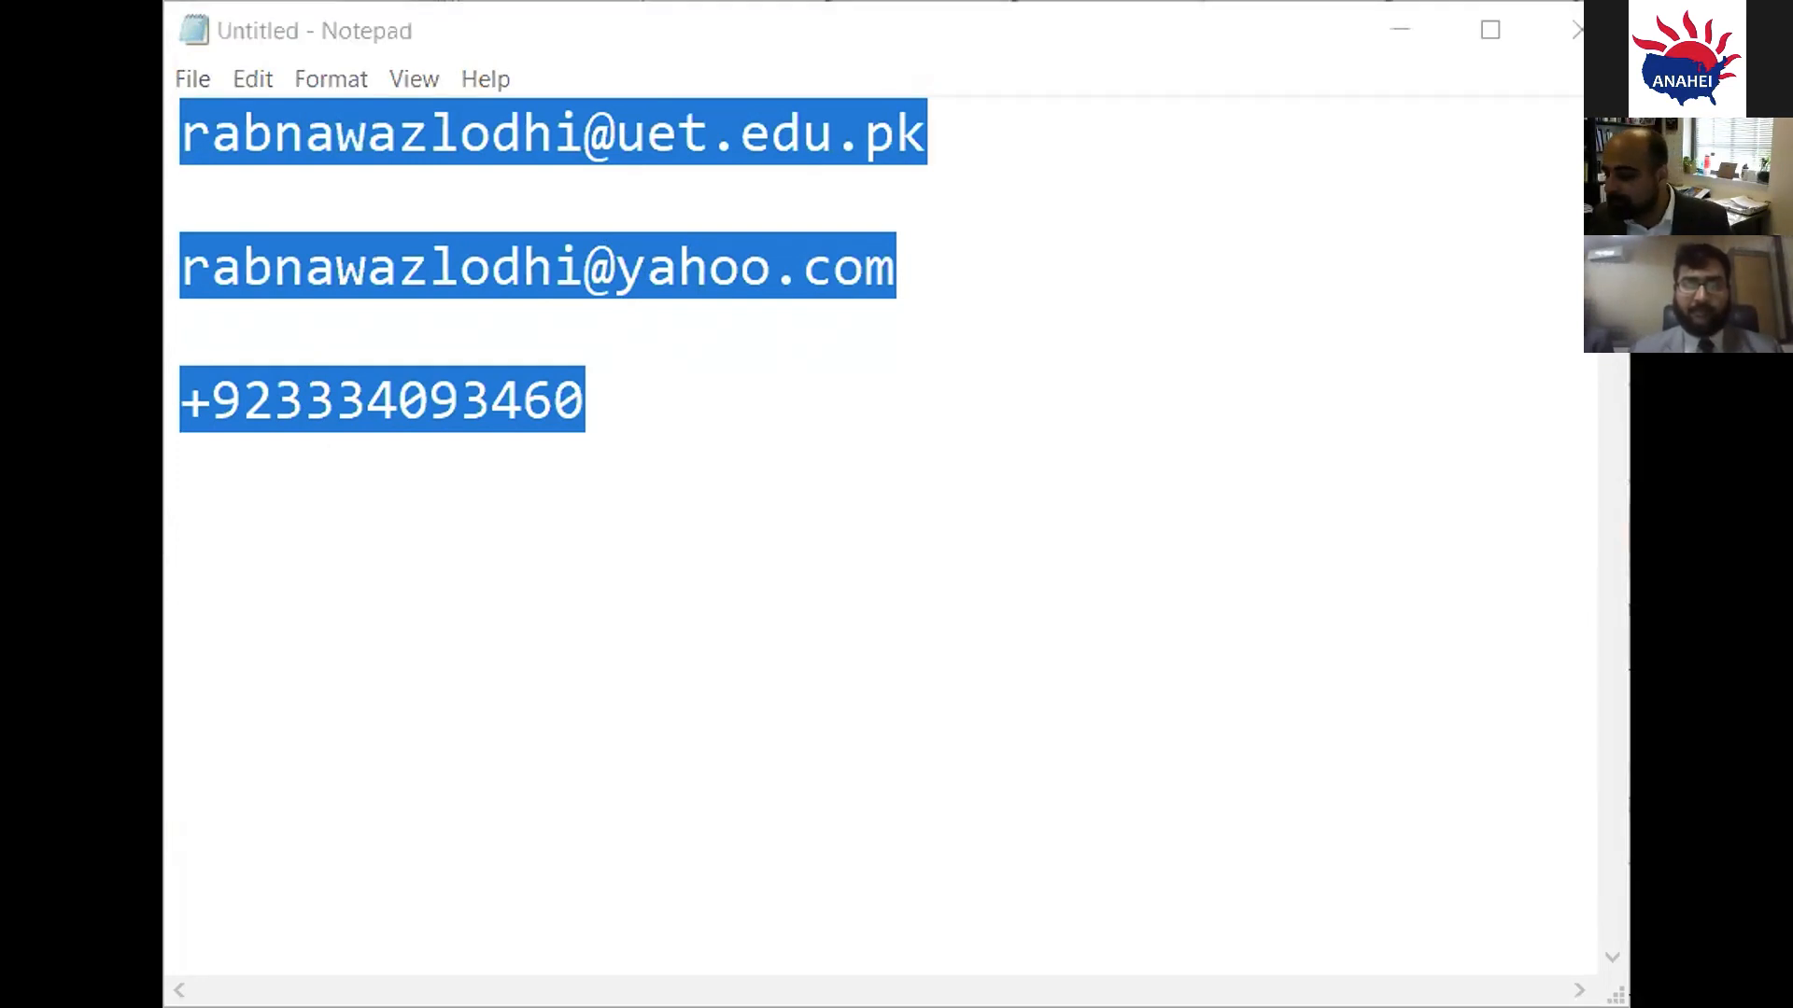